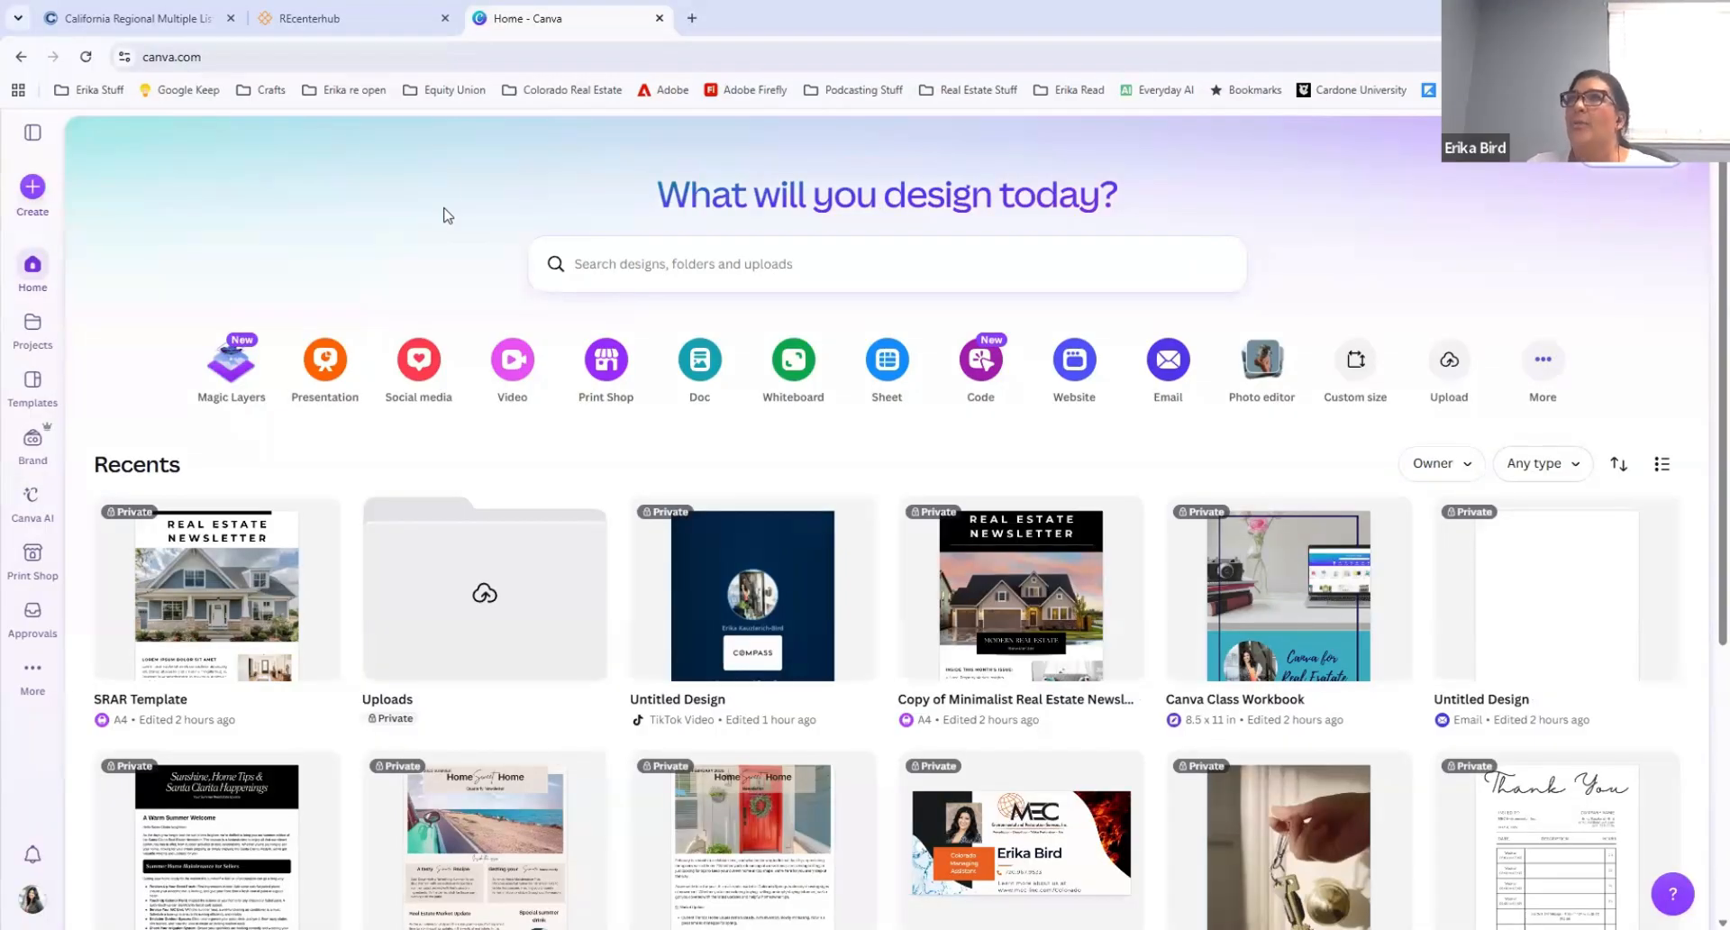
# Step: Open Realtors Property Resource from the REcenterhub page and go to the Residential Market Trends AI ScriptWriter
pyautogui.click(351, 22)
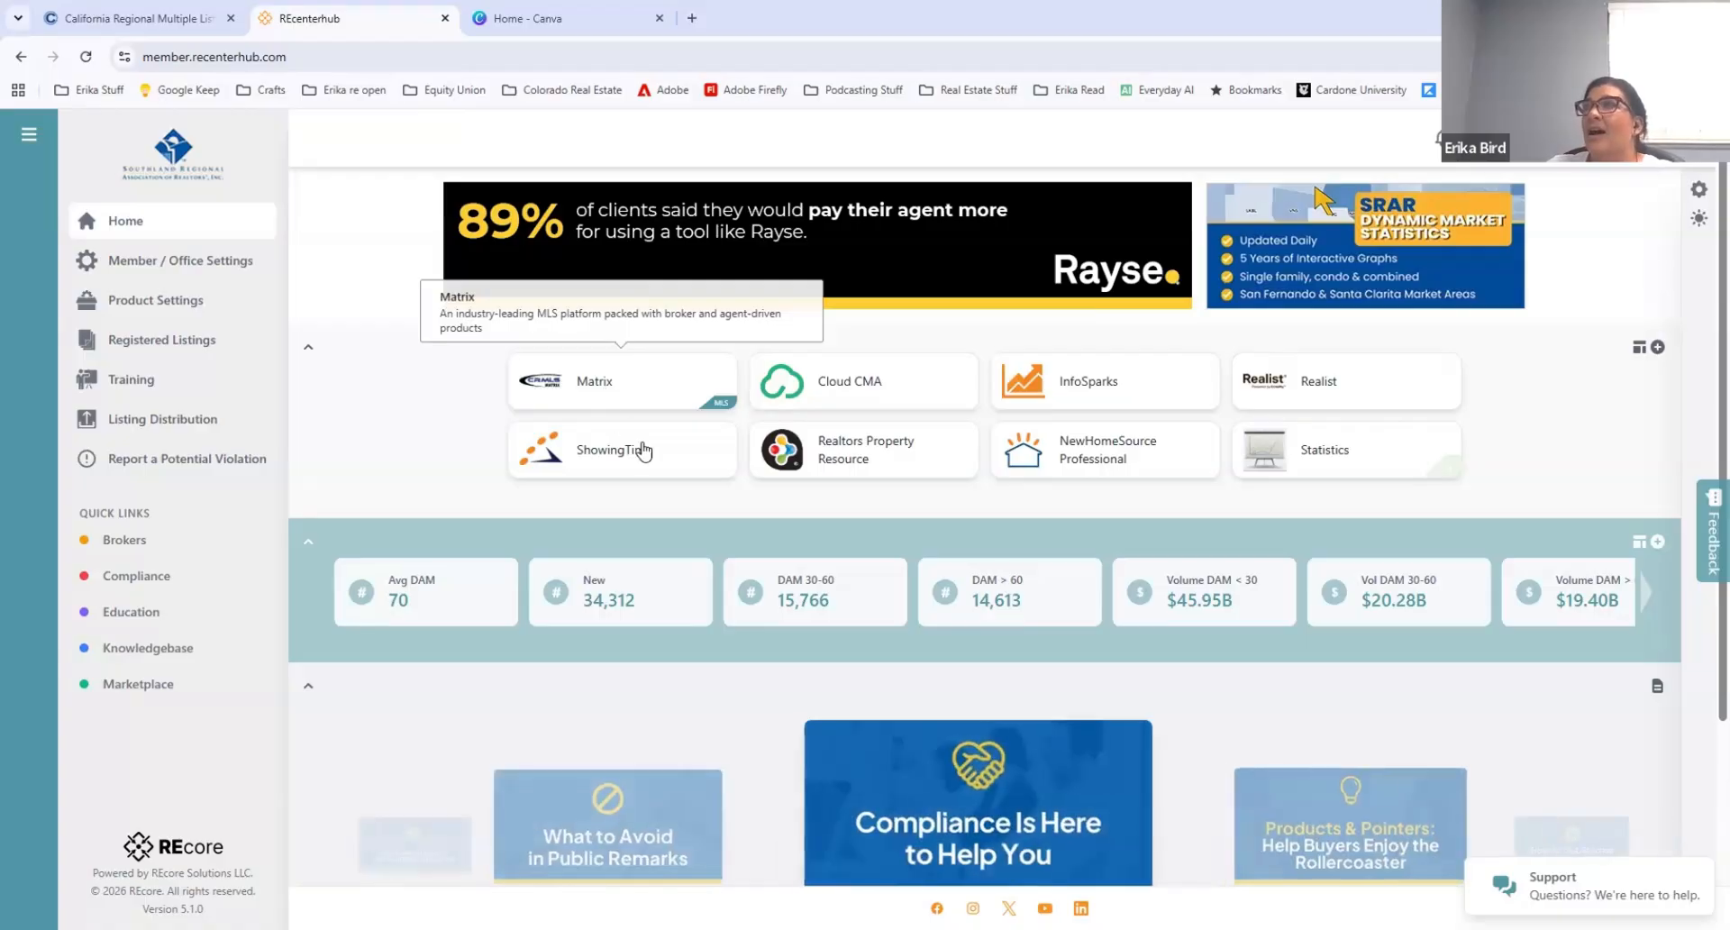
pyautogui.click(860, 455)
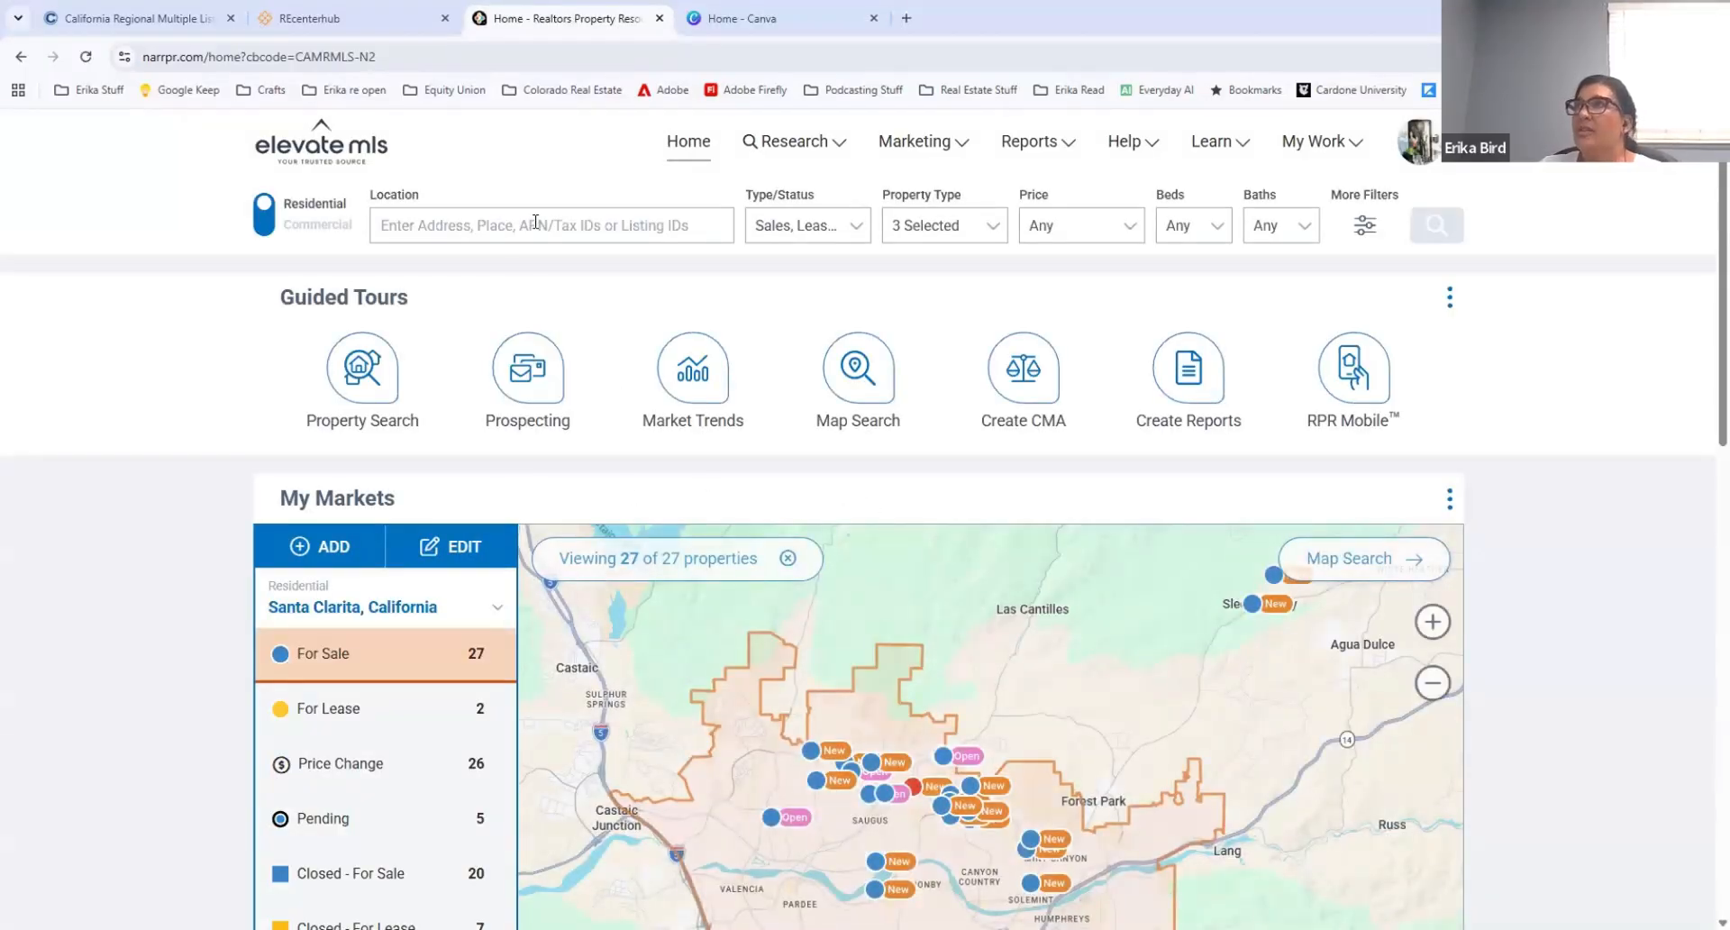
pyautogui.click(949, 154)
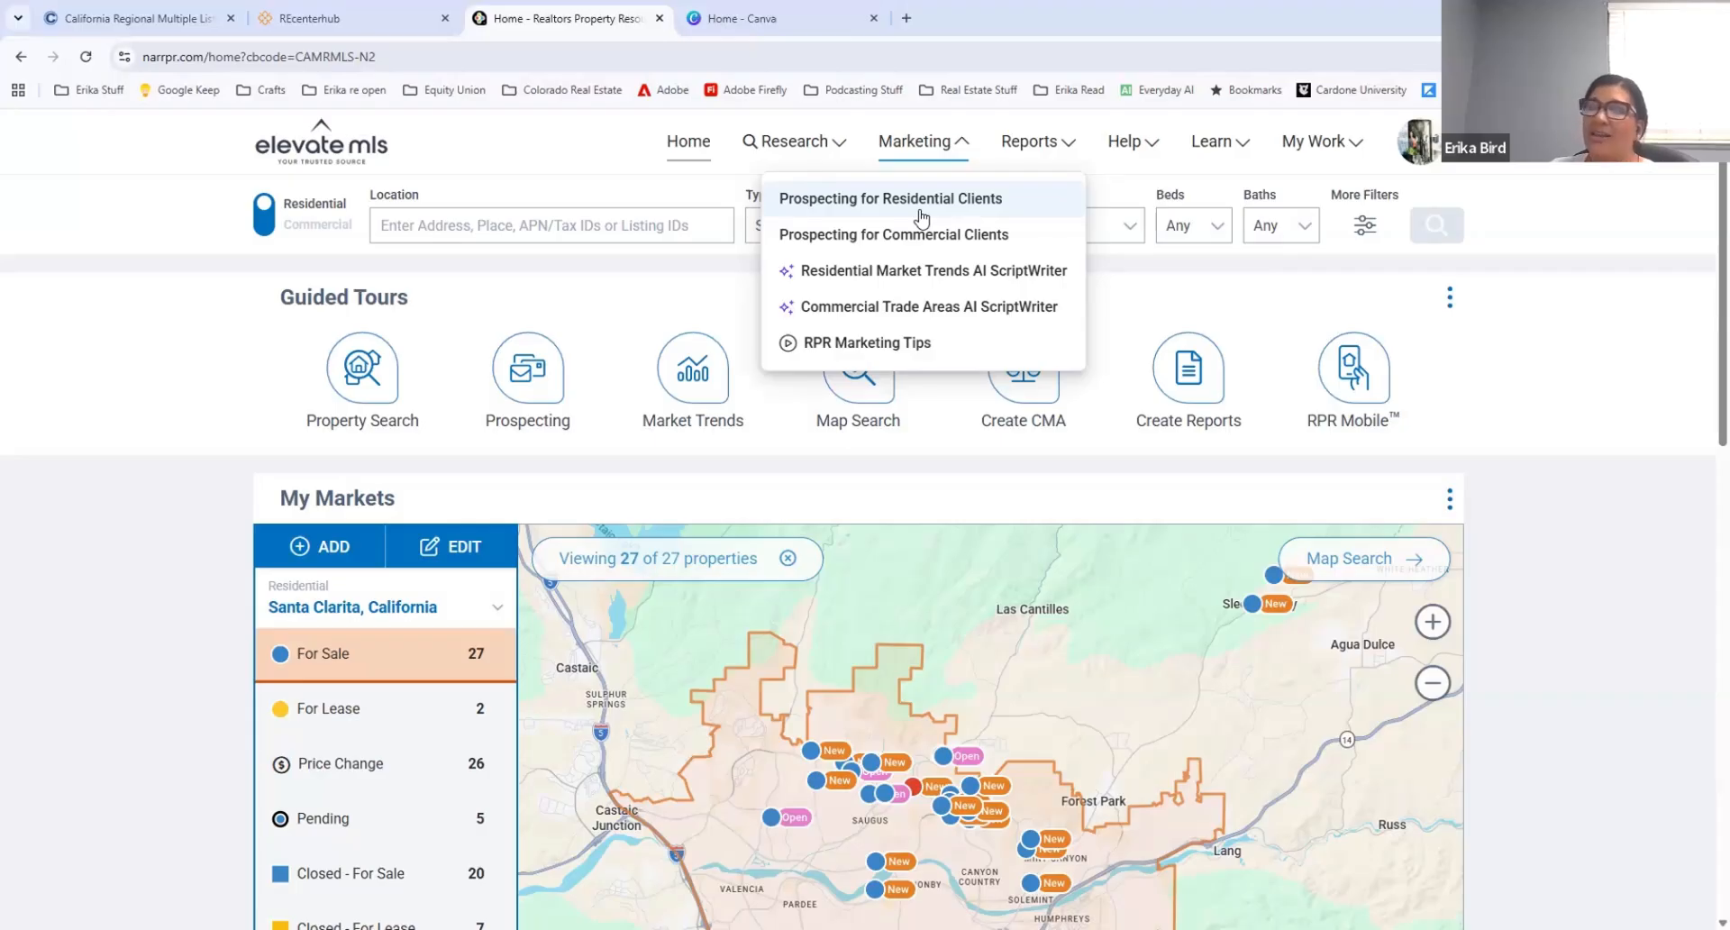
pyautogui.click(922, 272)
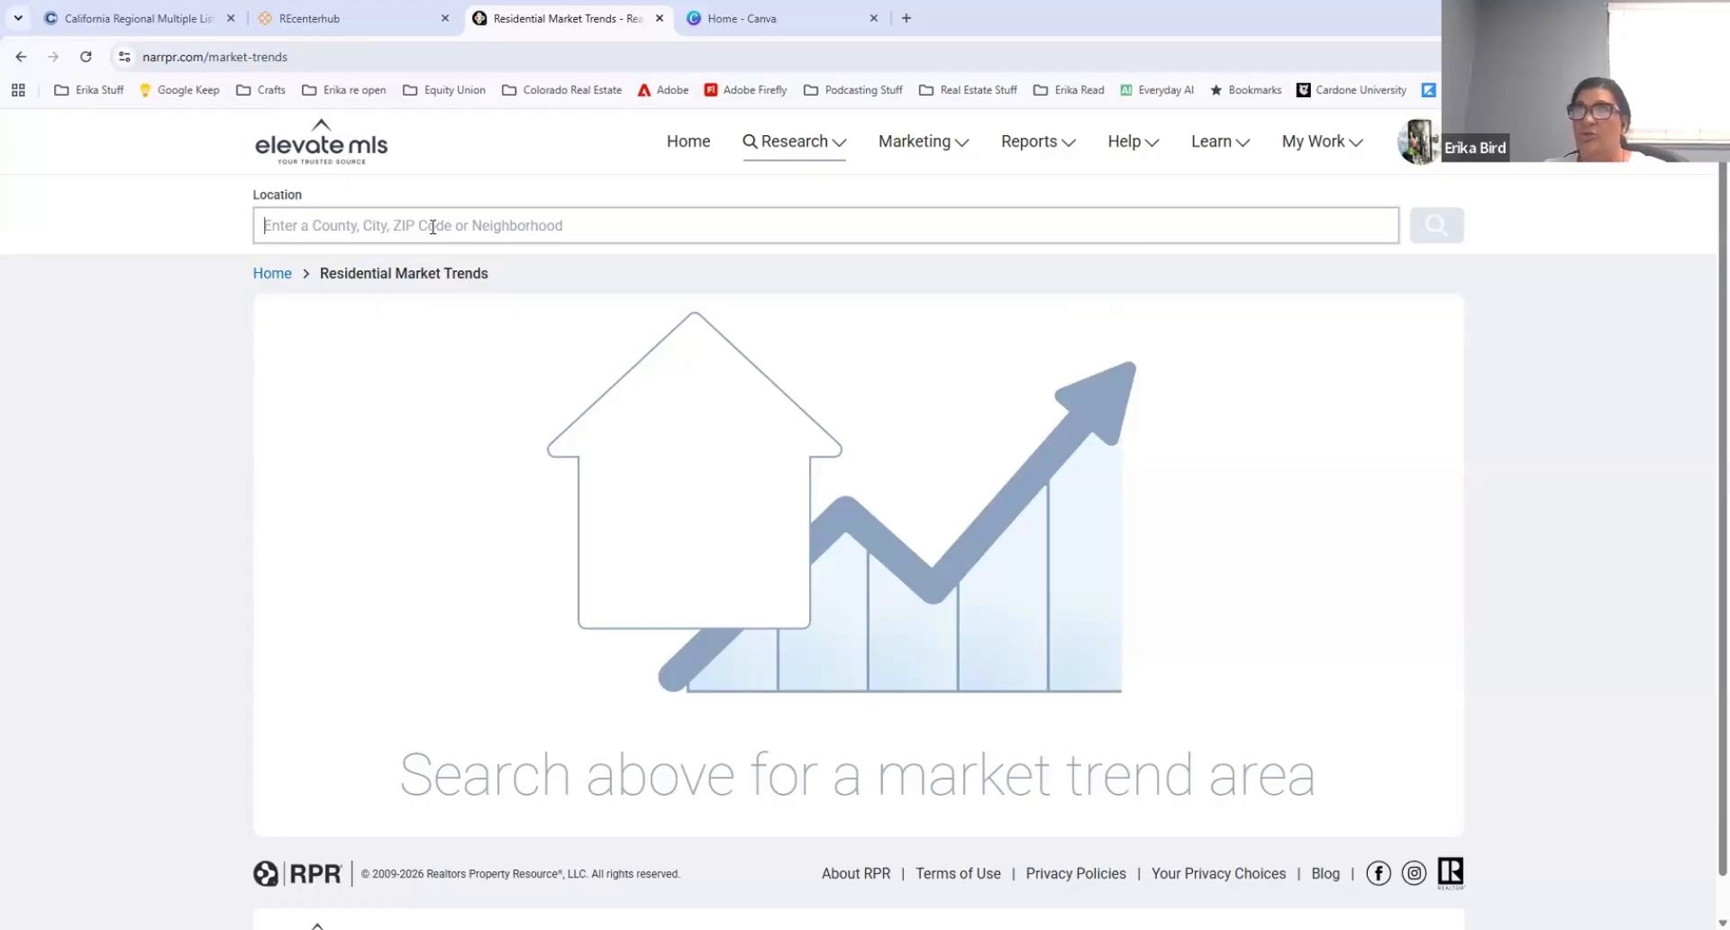
pyautogui.write('Valencia')
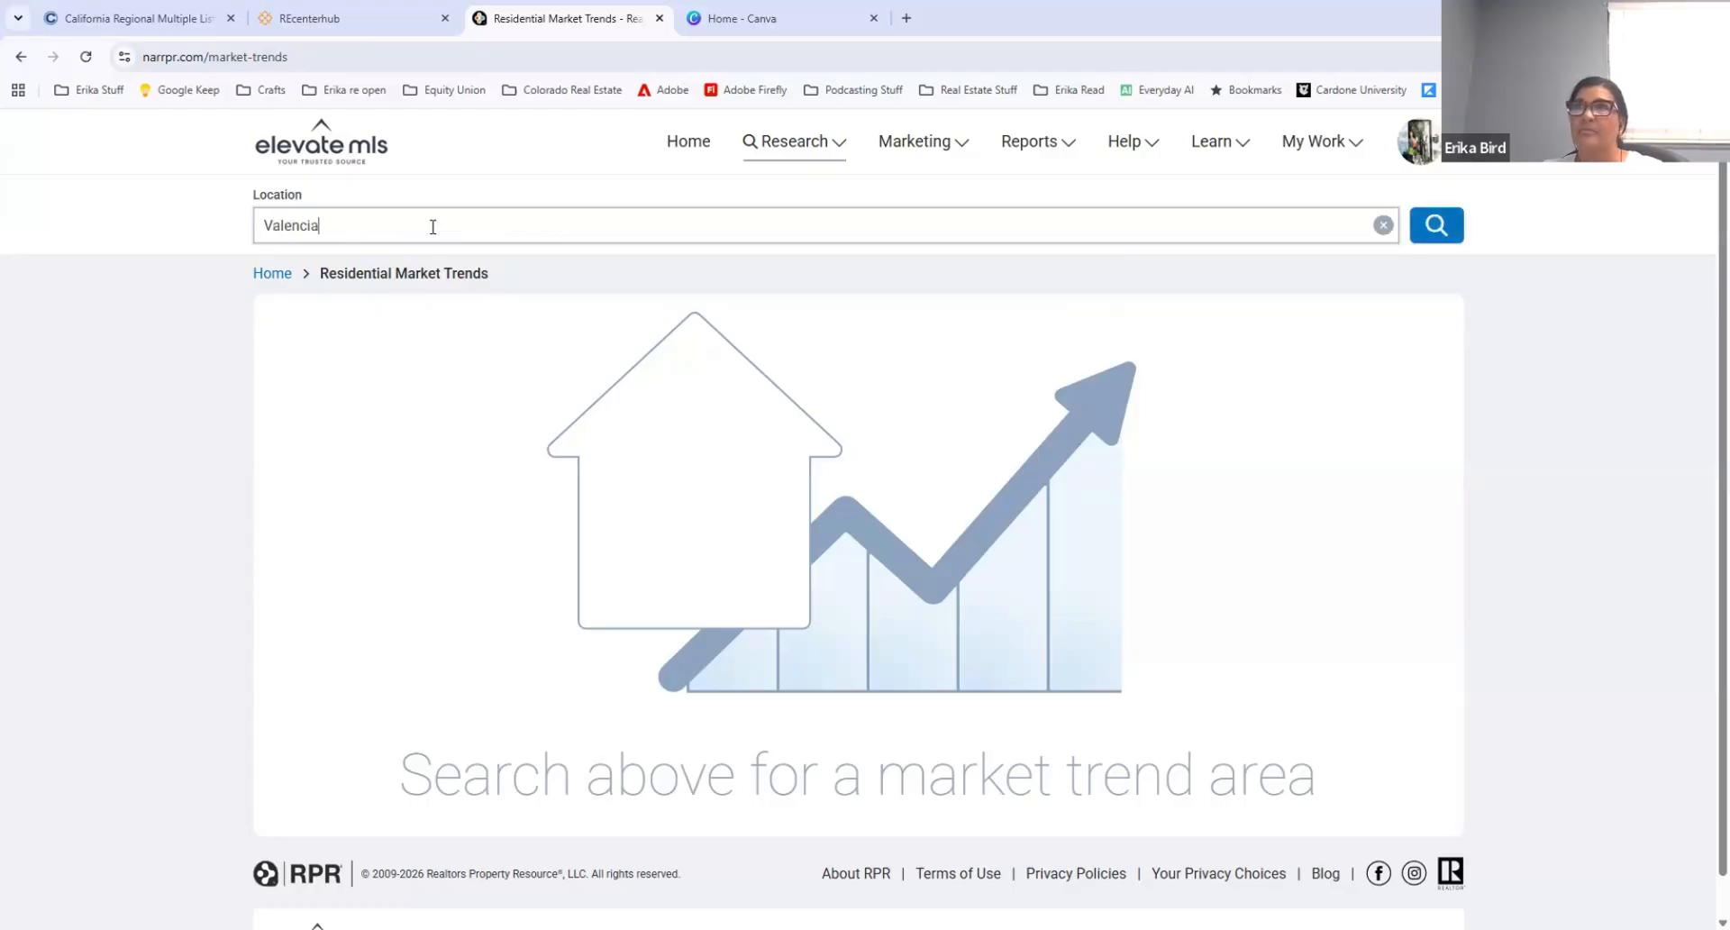
pyautogui.write(',')
pyautogui.press('BackSpace')
pyautogui.press('BackSpace')
pyautogui.press('BackSpace')
pyautogui.press('BackSpace')
pyautogui.press('BackSpace')
pyautogui.press('BackSpace')
pyautogui.press('BackSpace')
pyautogui.press('BackSpace')
pyautogui.press('BackSpace')
pyautogui.press('BackSpace')
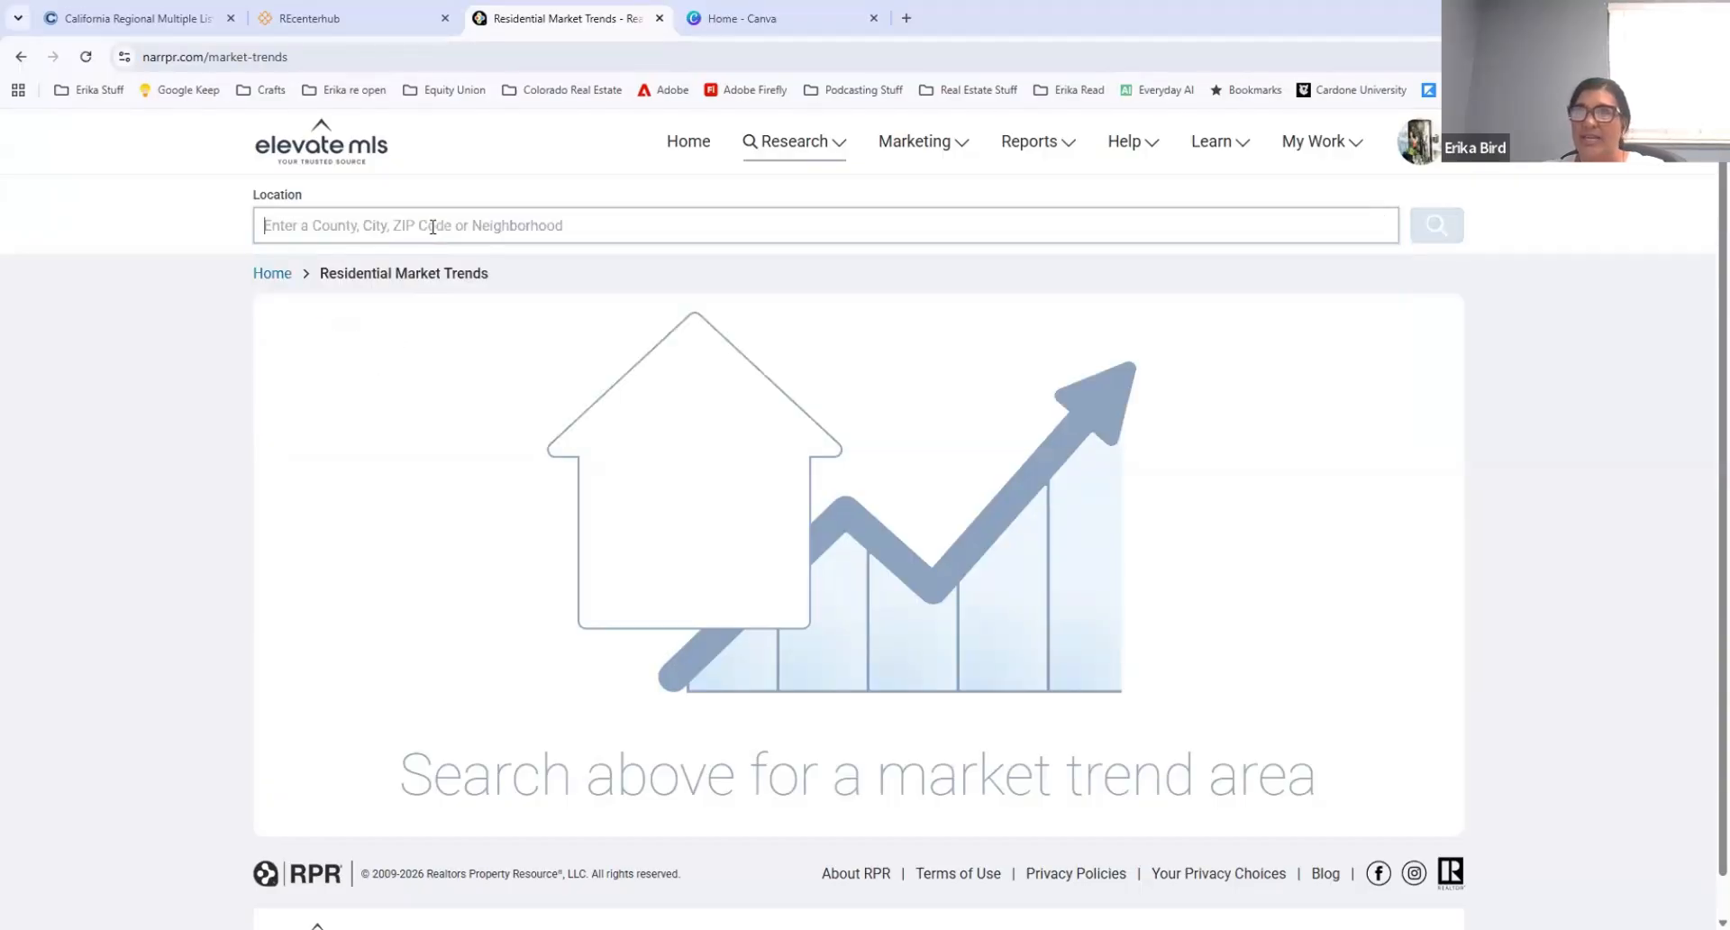
# Step: Search the residential market trends for Santa Clarita, CA
pyautogui.write('Santa Clarita, CA')
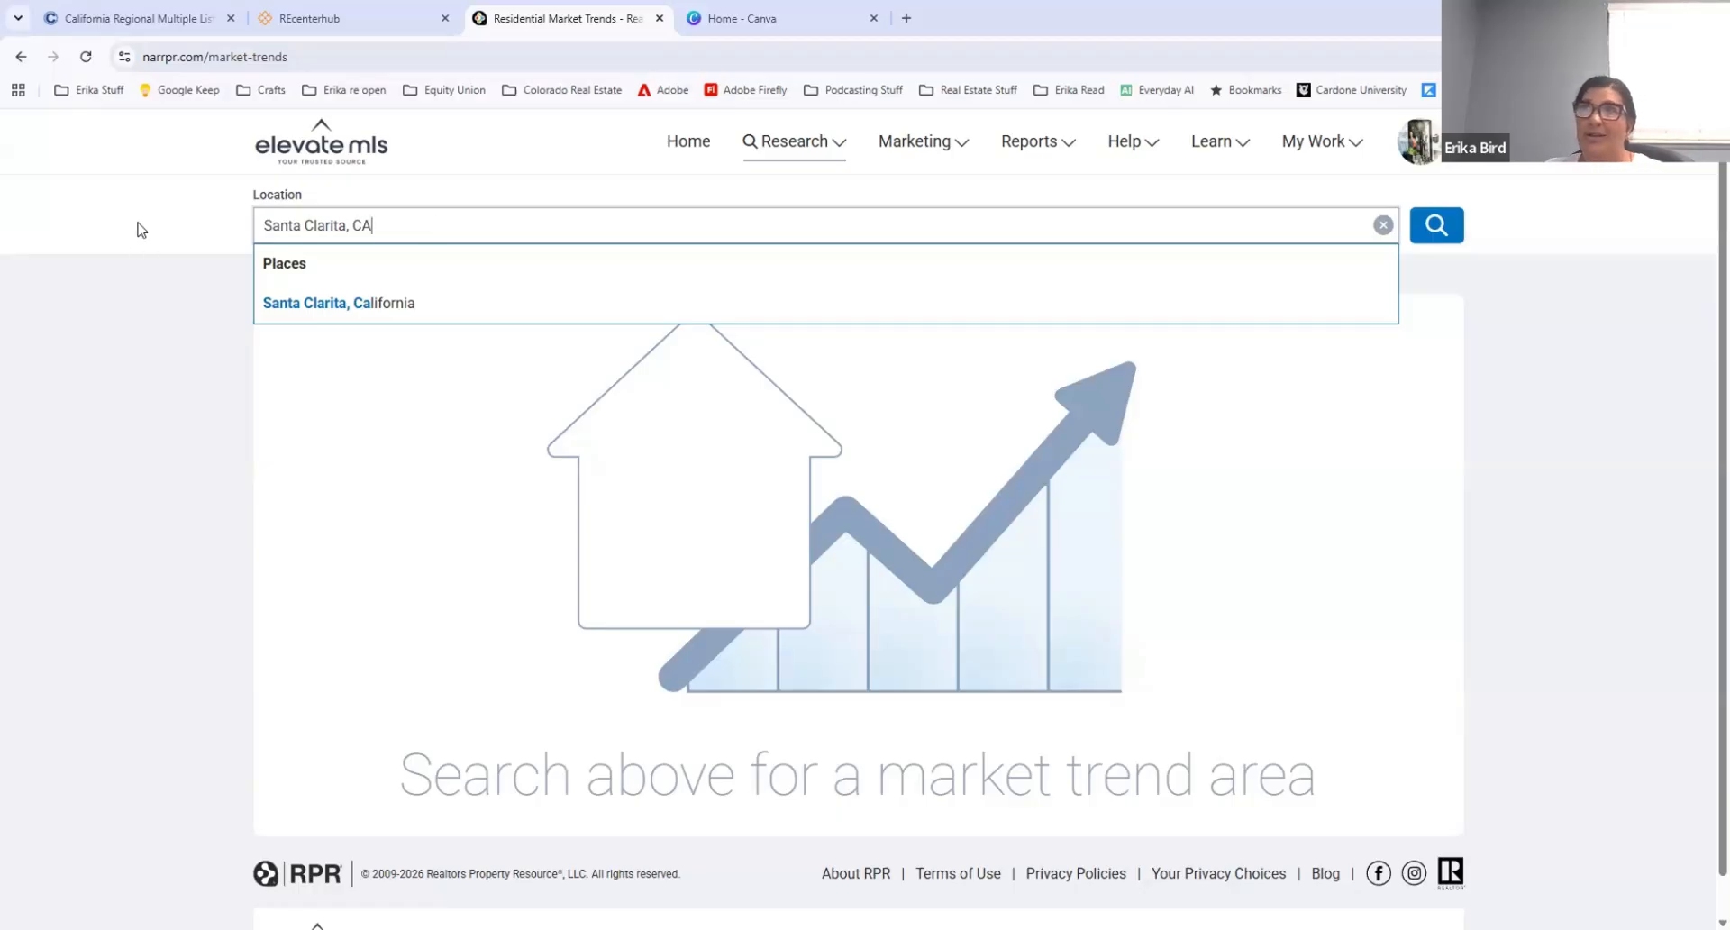
pyautogui.hotkey('ctrl', 'a')
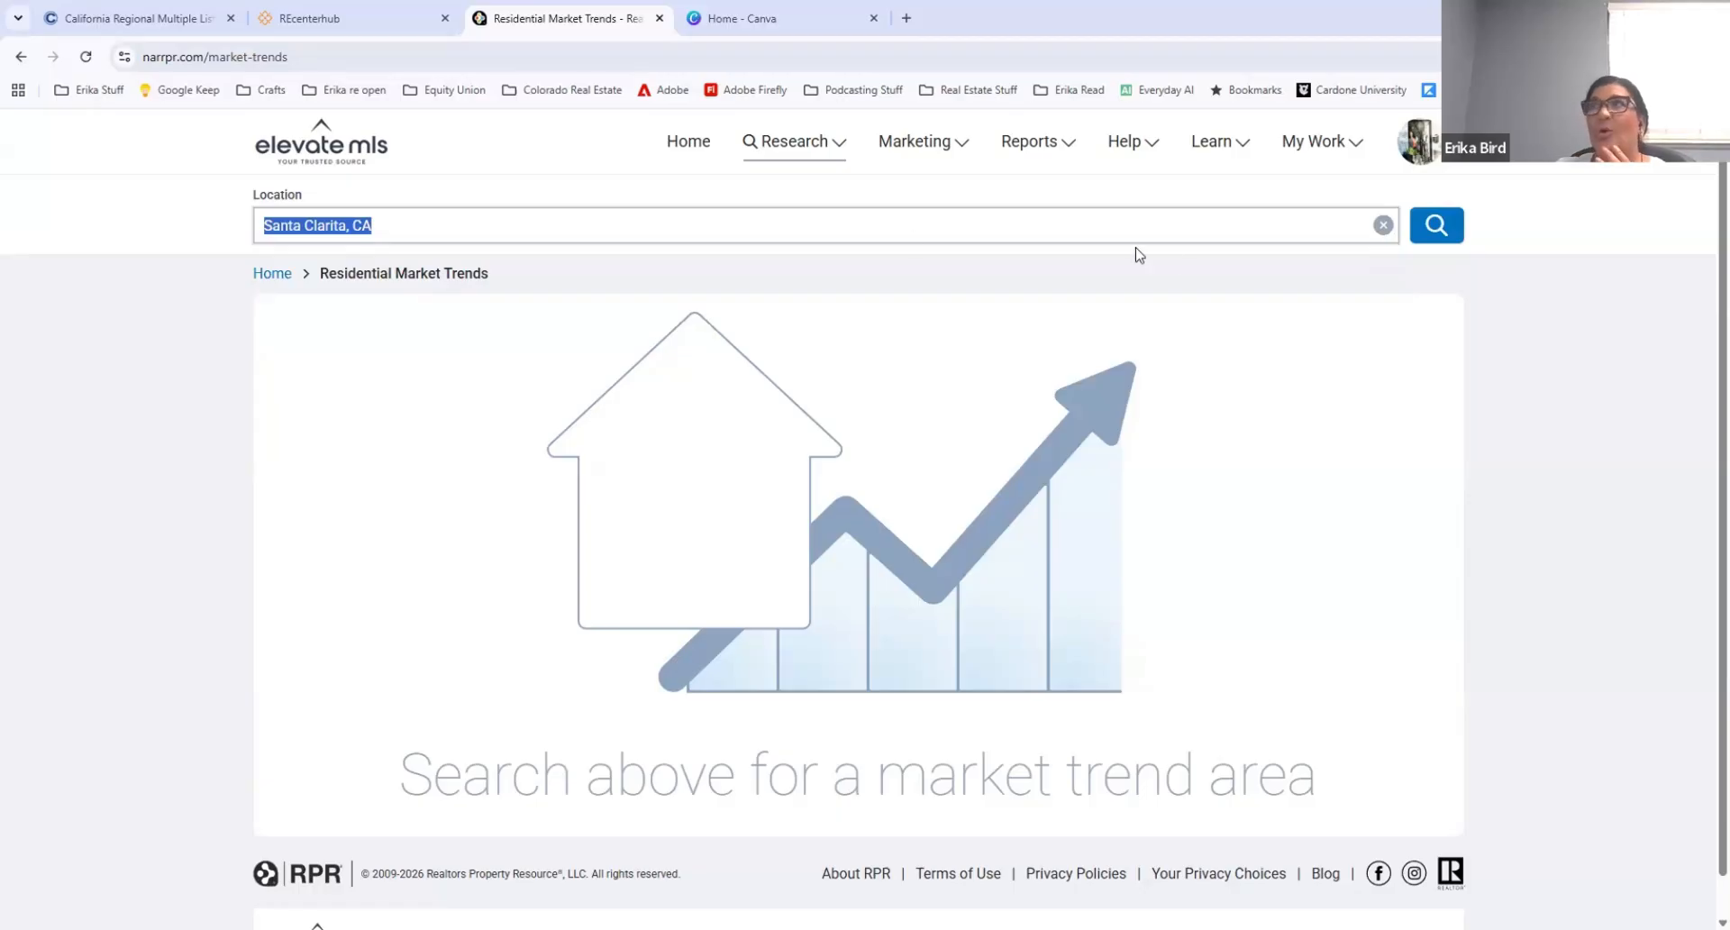
pyautogui.click(1436, 225)
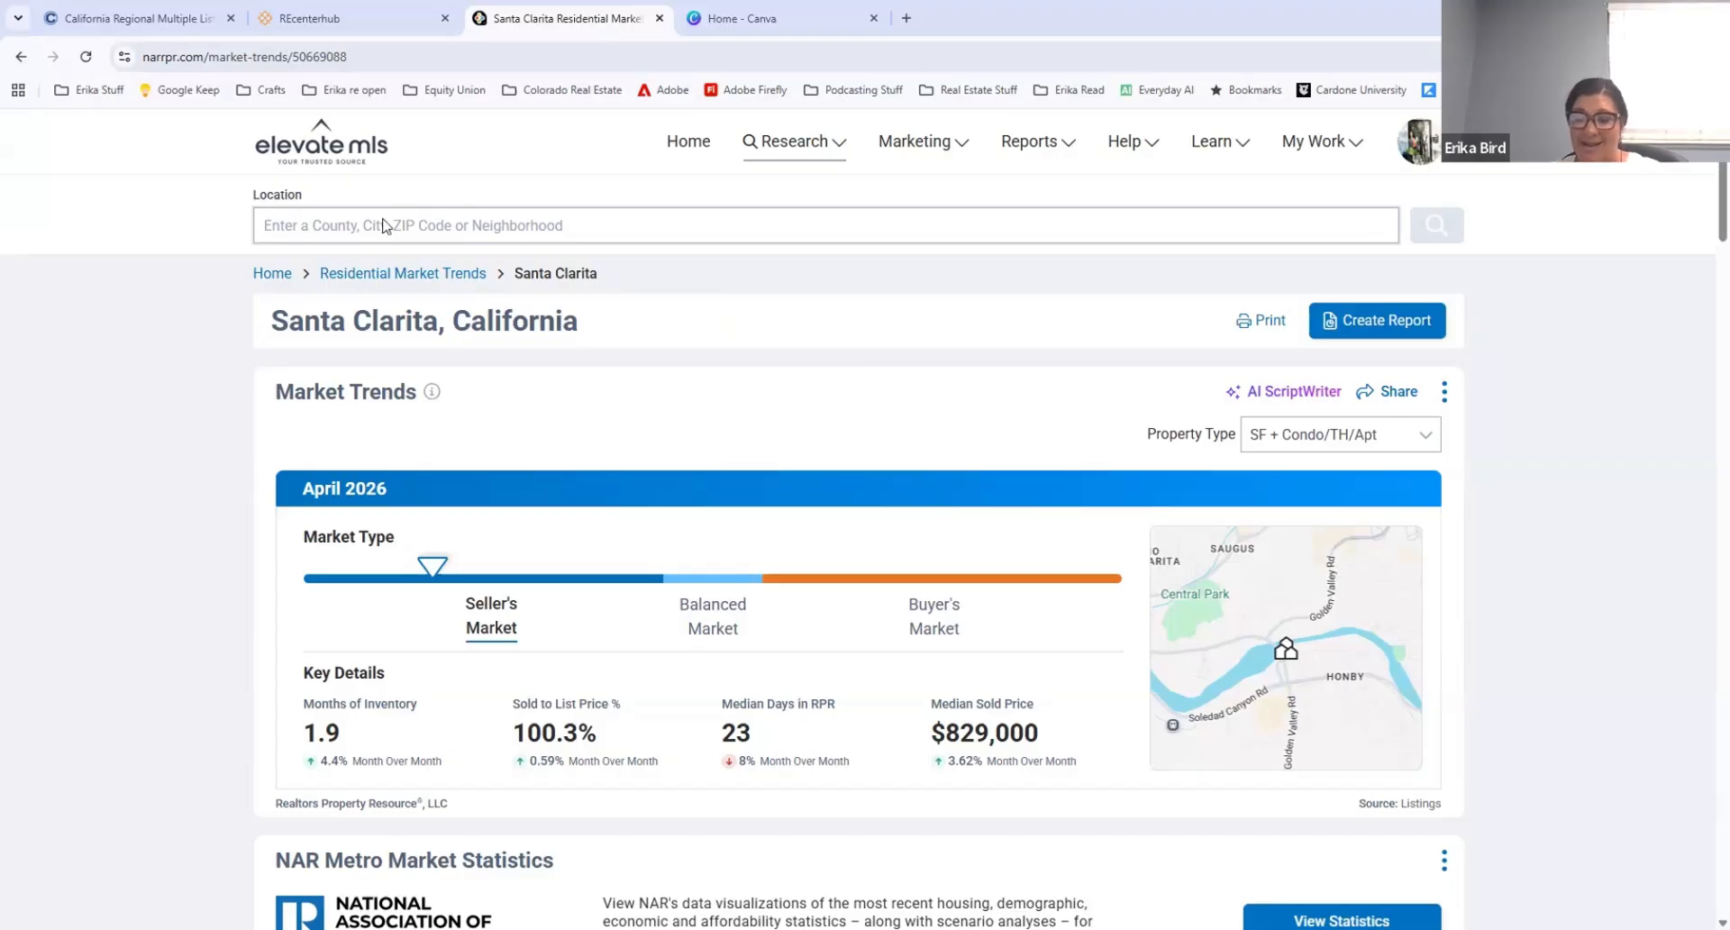
# Step: Look up the residential market trends for Granada Hills, California using the suggested place
pyautogui.write('grfazn')
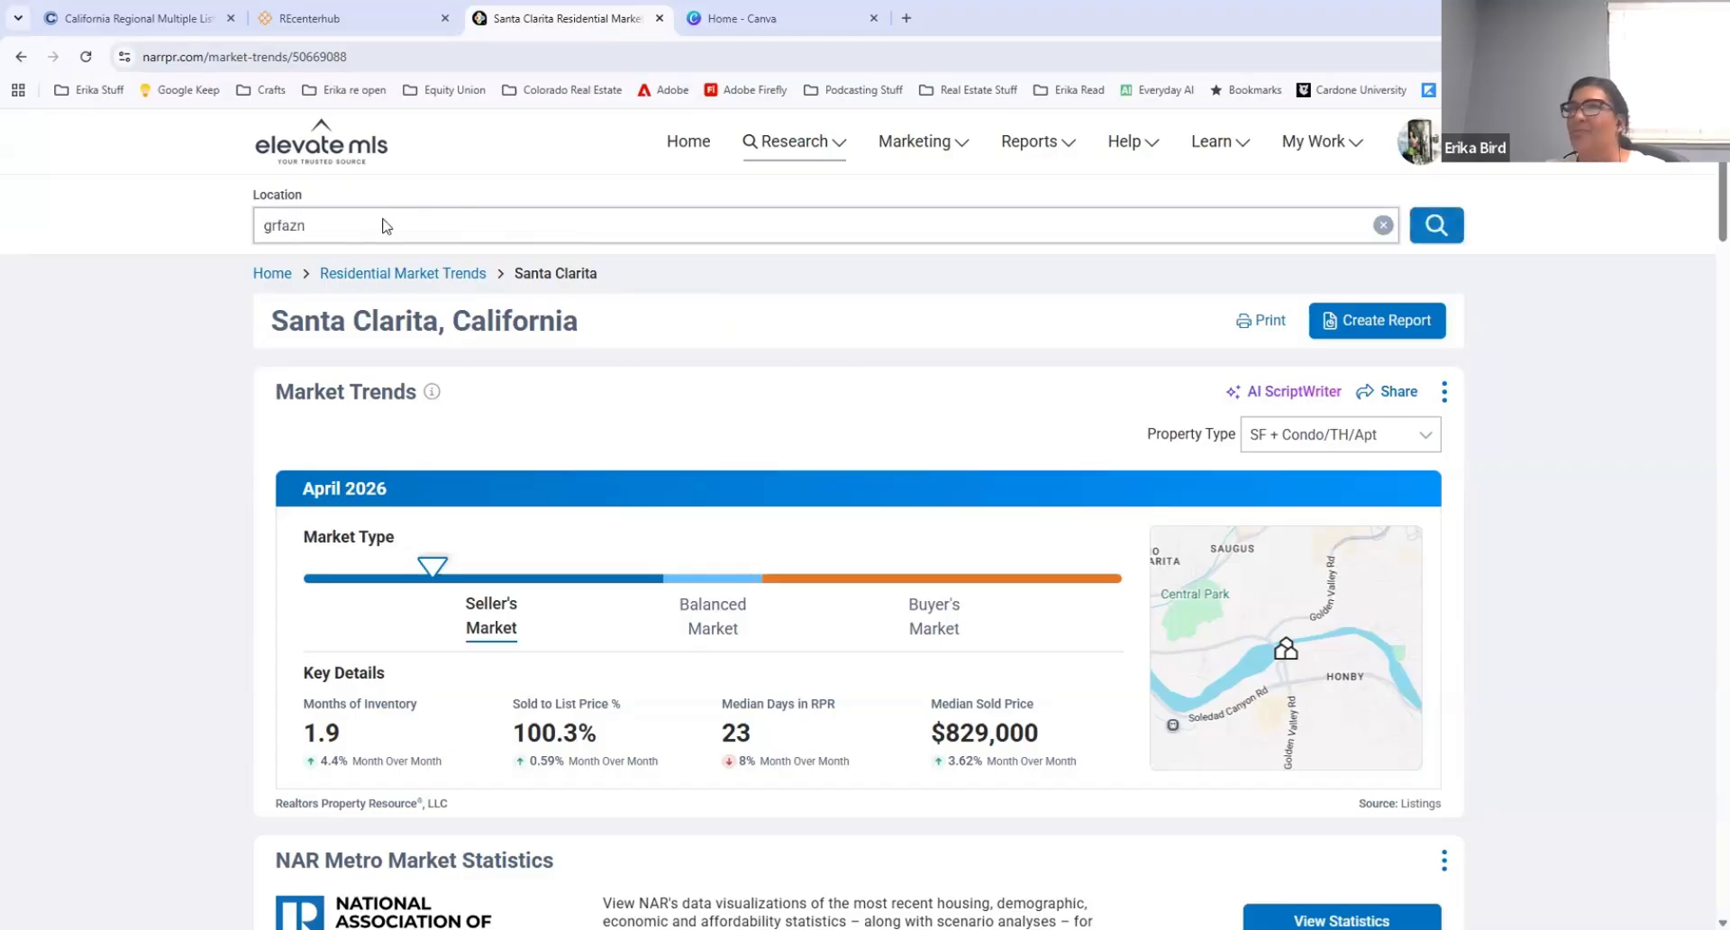
pyautogui.press('BackSpace')
pyautogui.press('BackSpace')
pyautogui.write('anad')
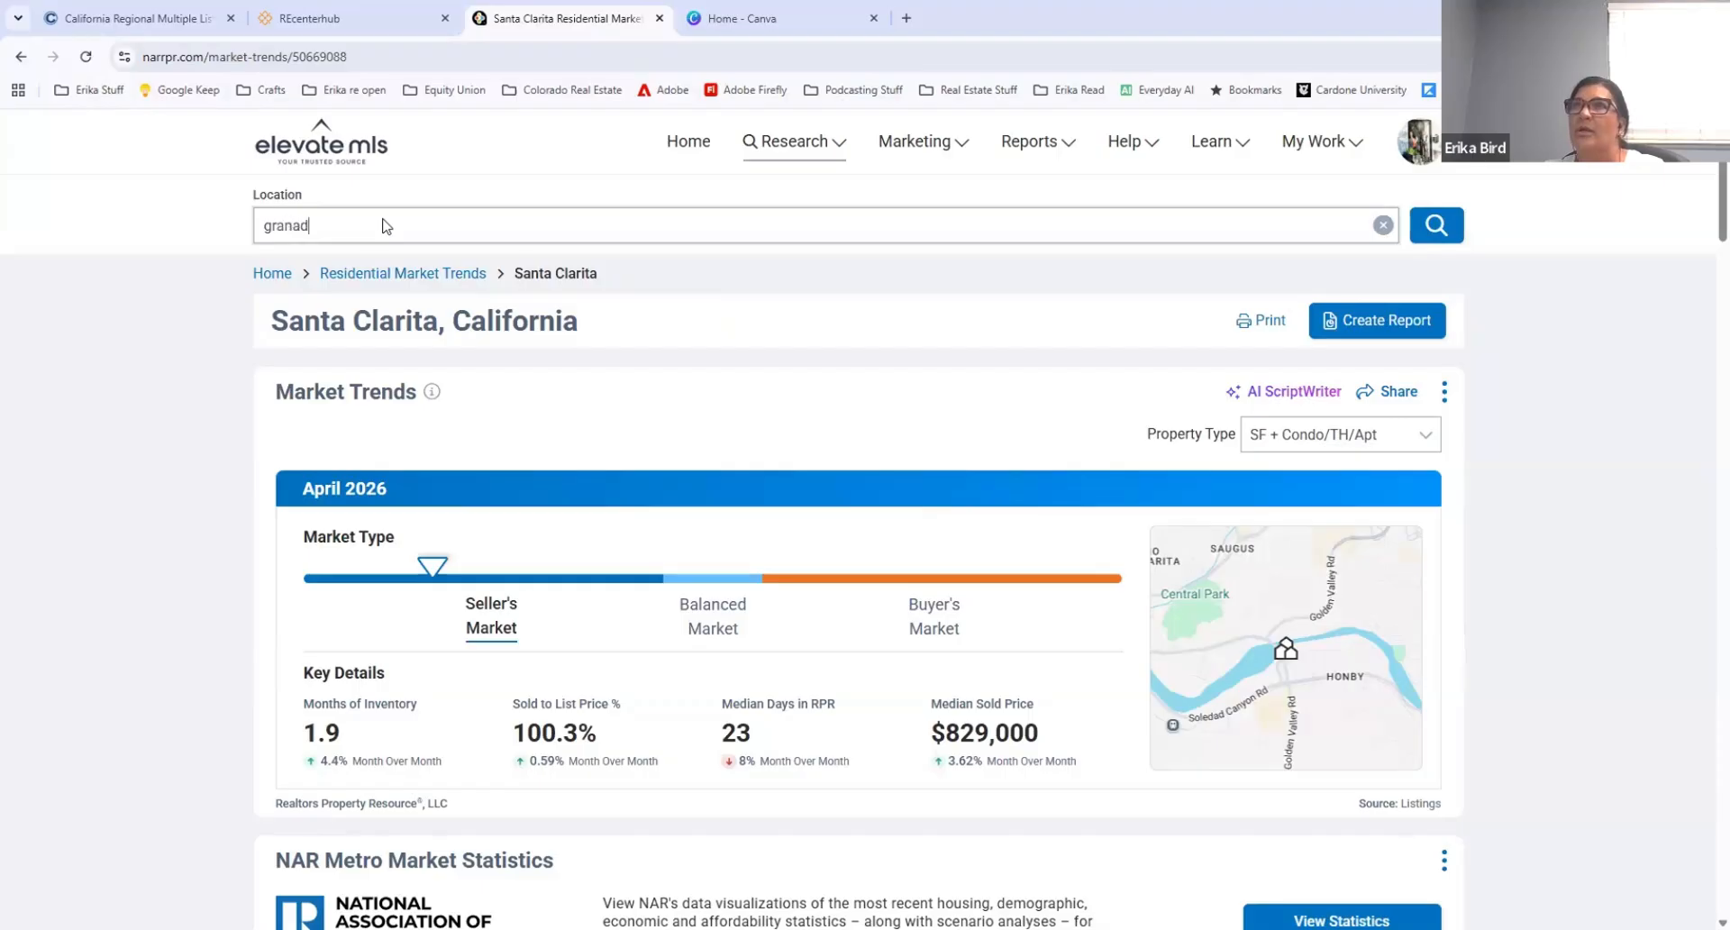
pyautogui.write('a hills, ca')
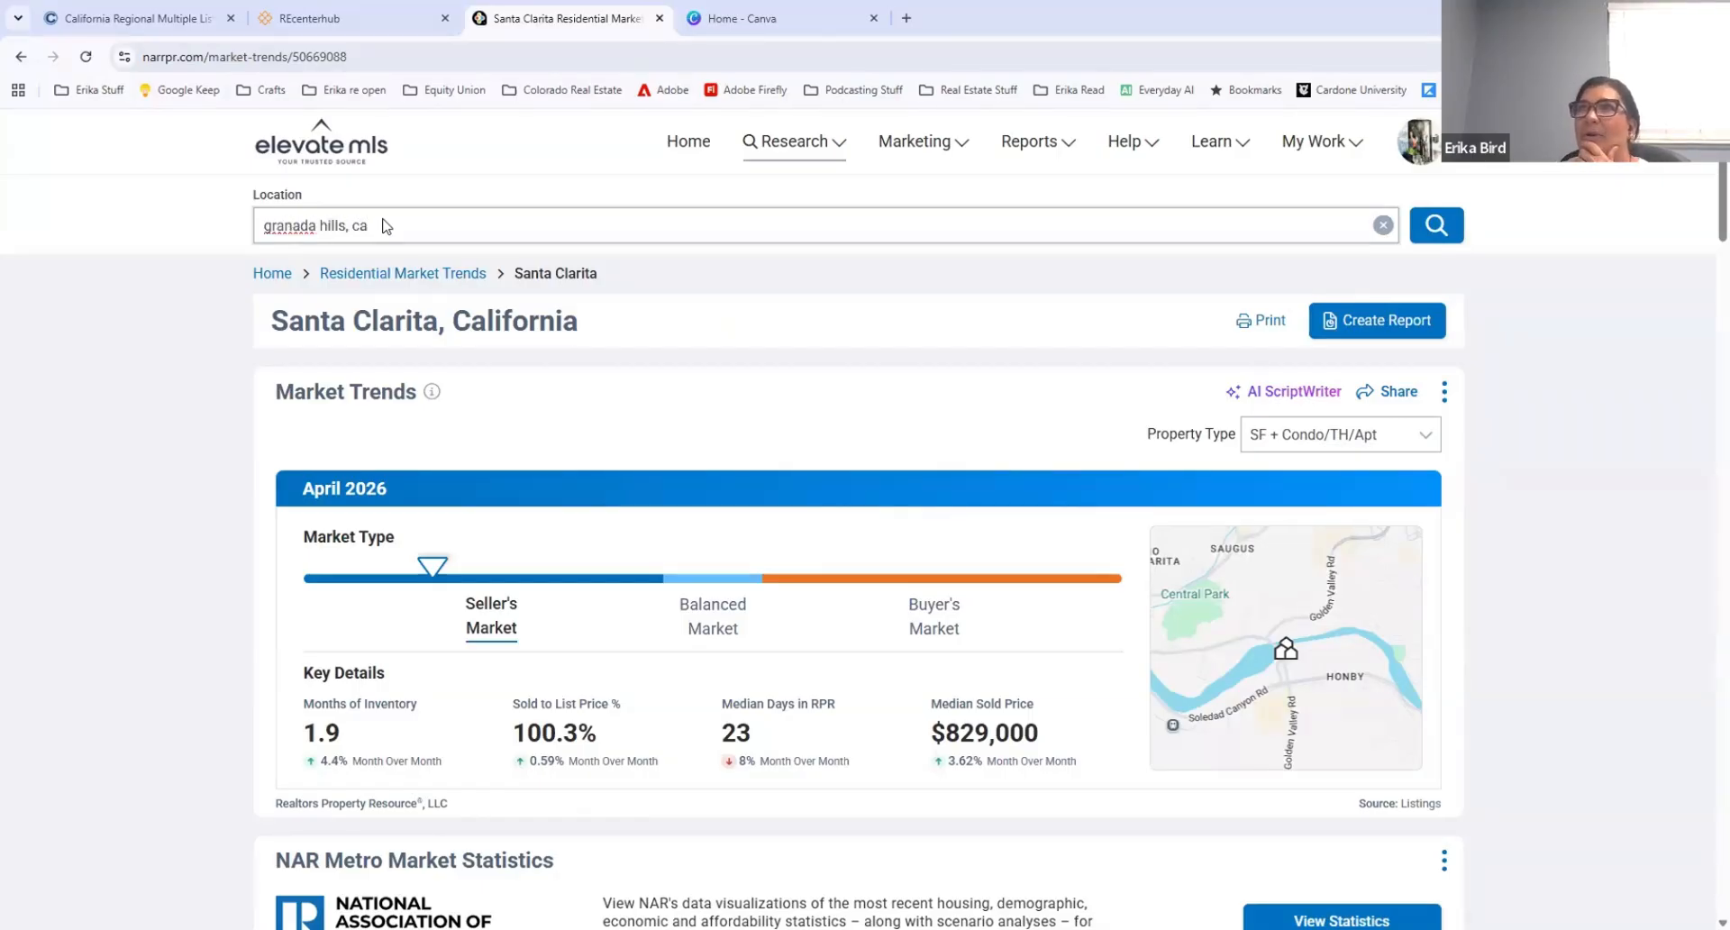
pyautogui.click(363, 305)
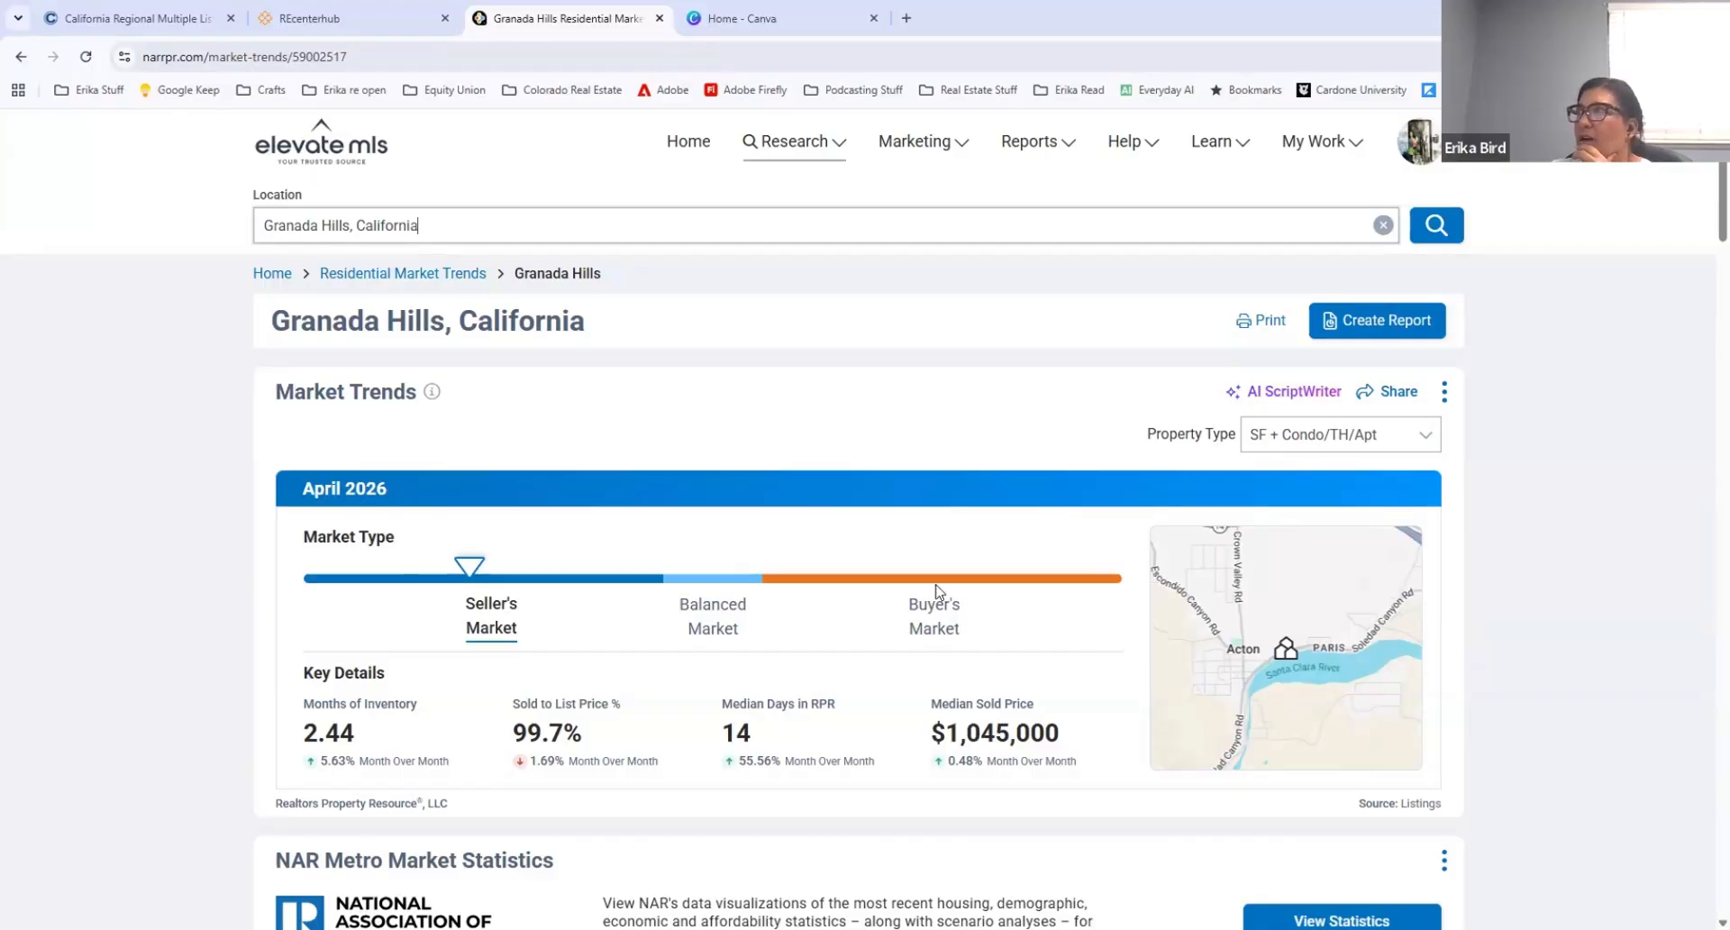
# Step: Open the AI ScriptWriter for these market trends, set the tone to Friendly and start a Social Media Card
pyautogui.click(1294, 391)
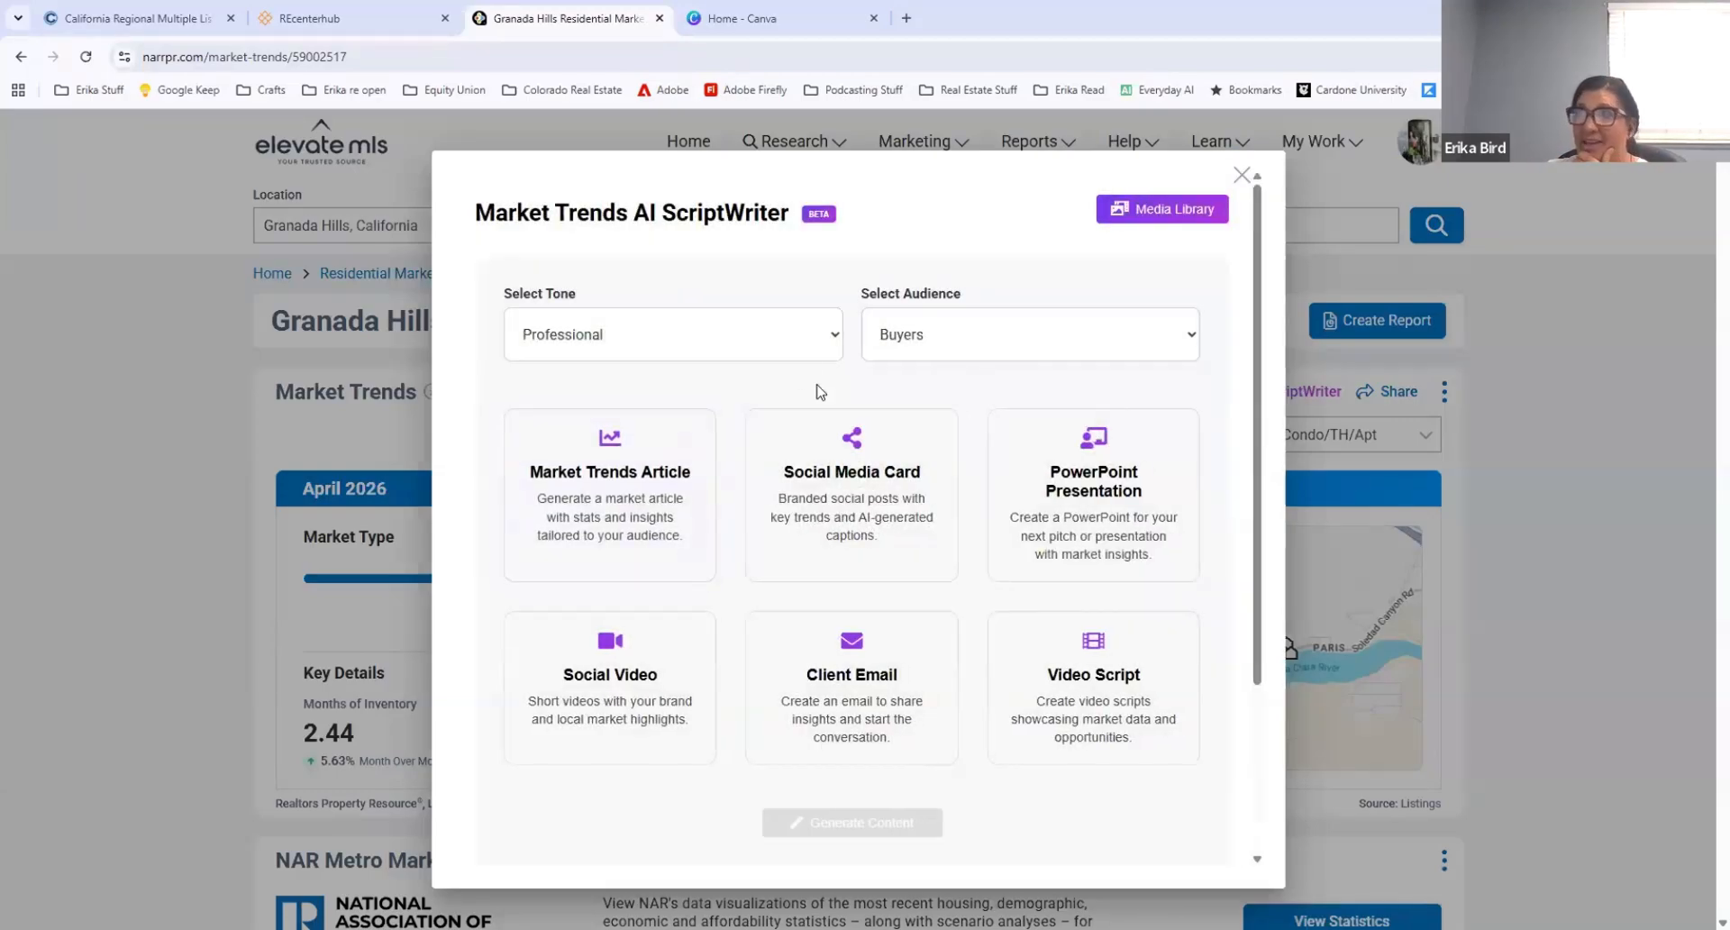
pyautogui.click(811, 335)
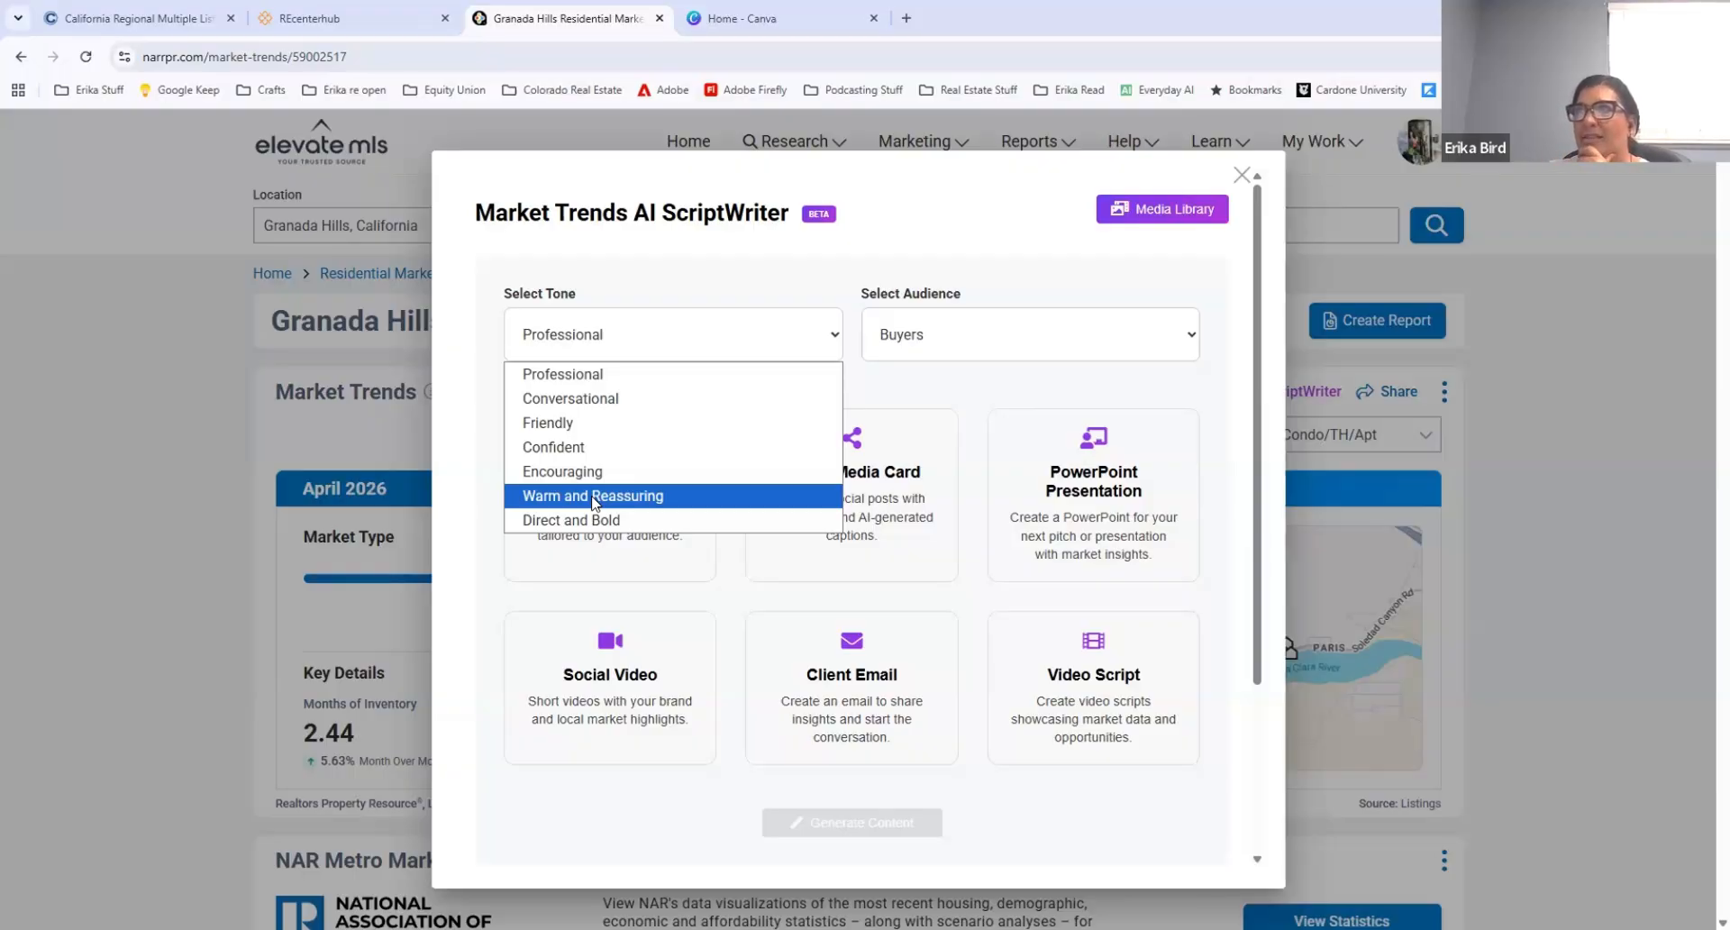
pyautogui.click(577, 424)
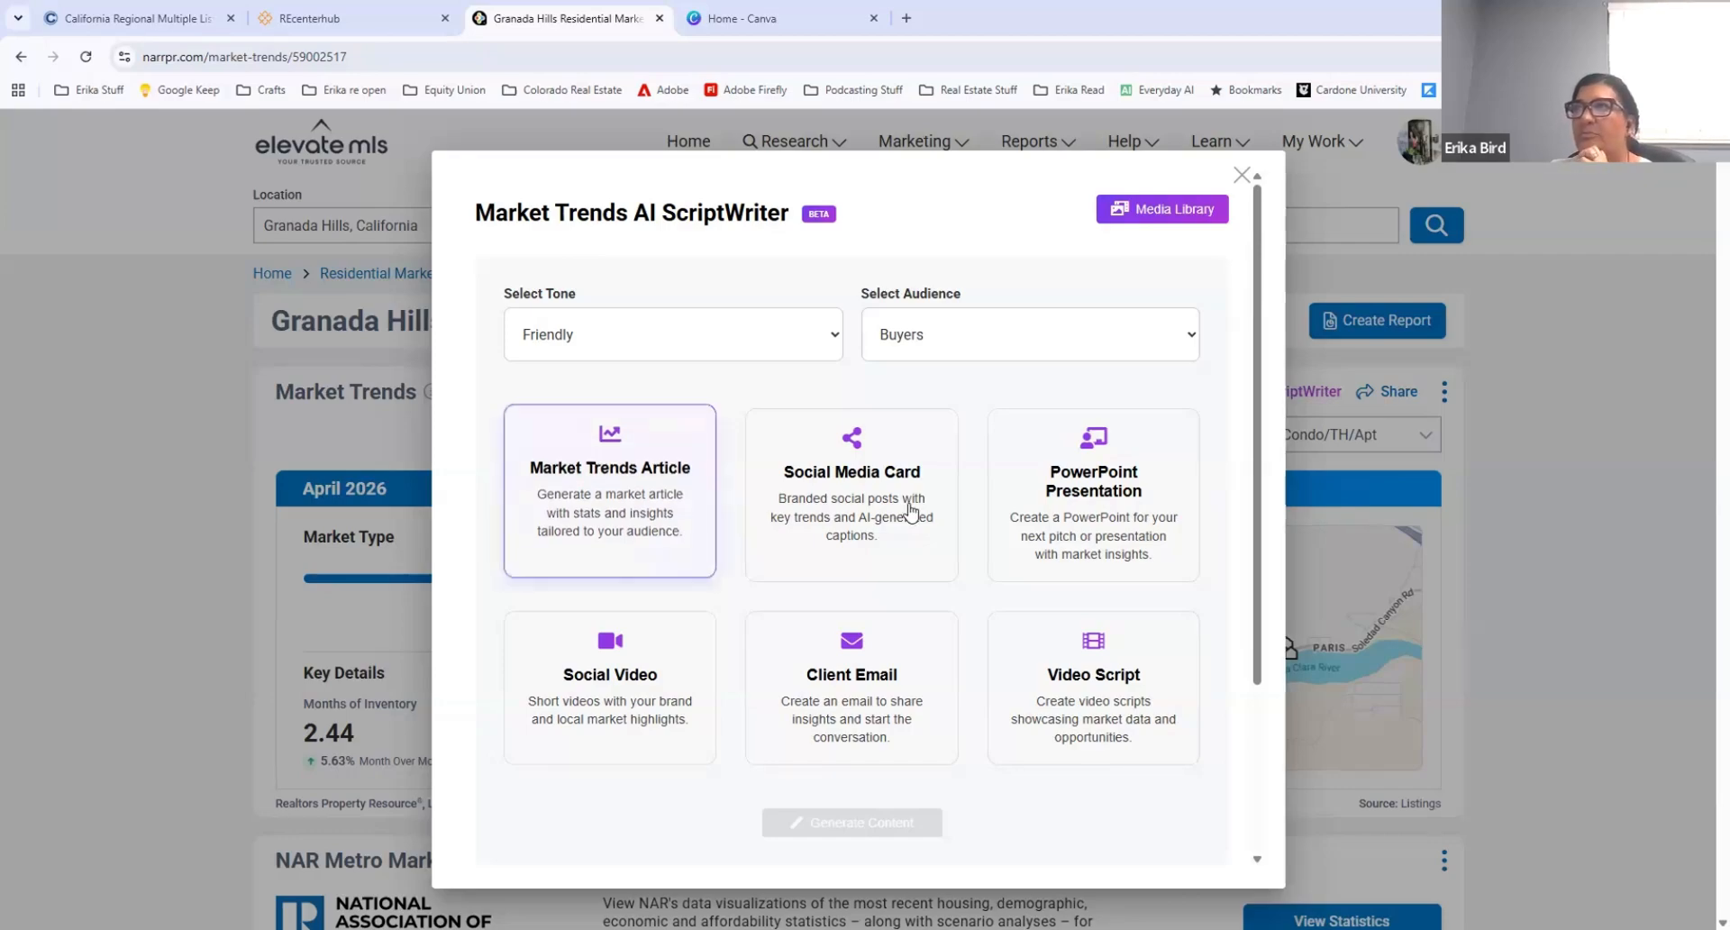
pyautogui.click(827, 501)
pyautogui.scroll(-3, 863, 554)
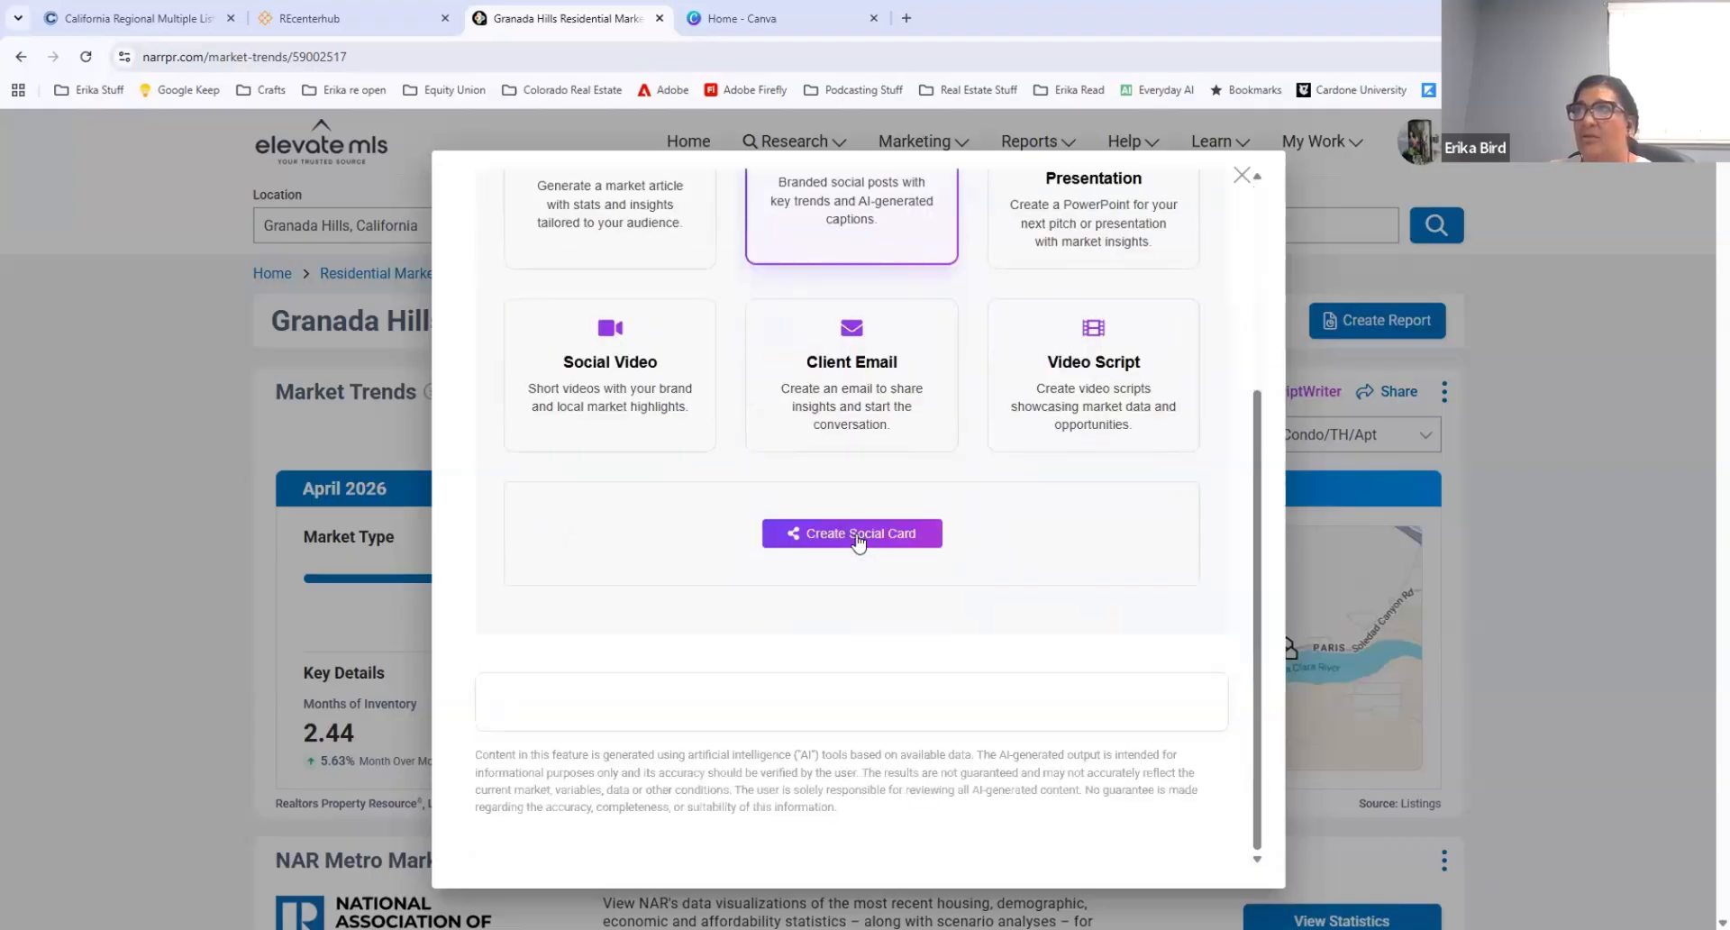
pyautogui.click(858, 532)
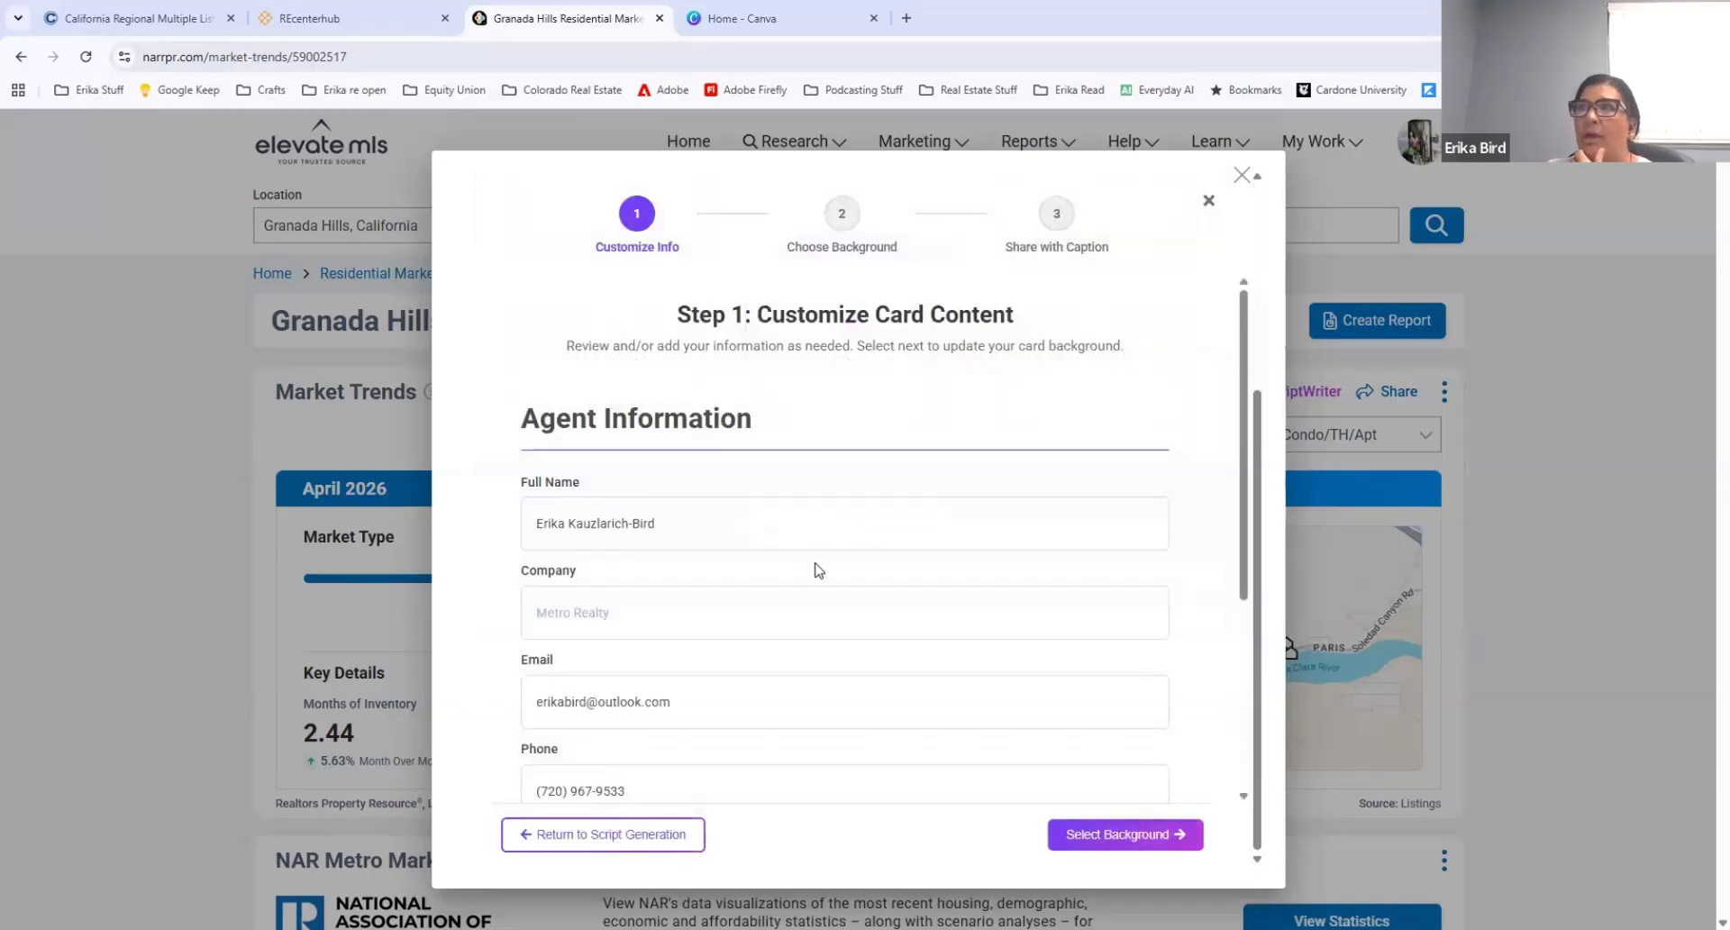
# Step: Accept the prefilled agent information and the default background, and continue to the card's caption stage
pyautogui.scroll(-3, 802, 586)
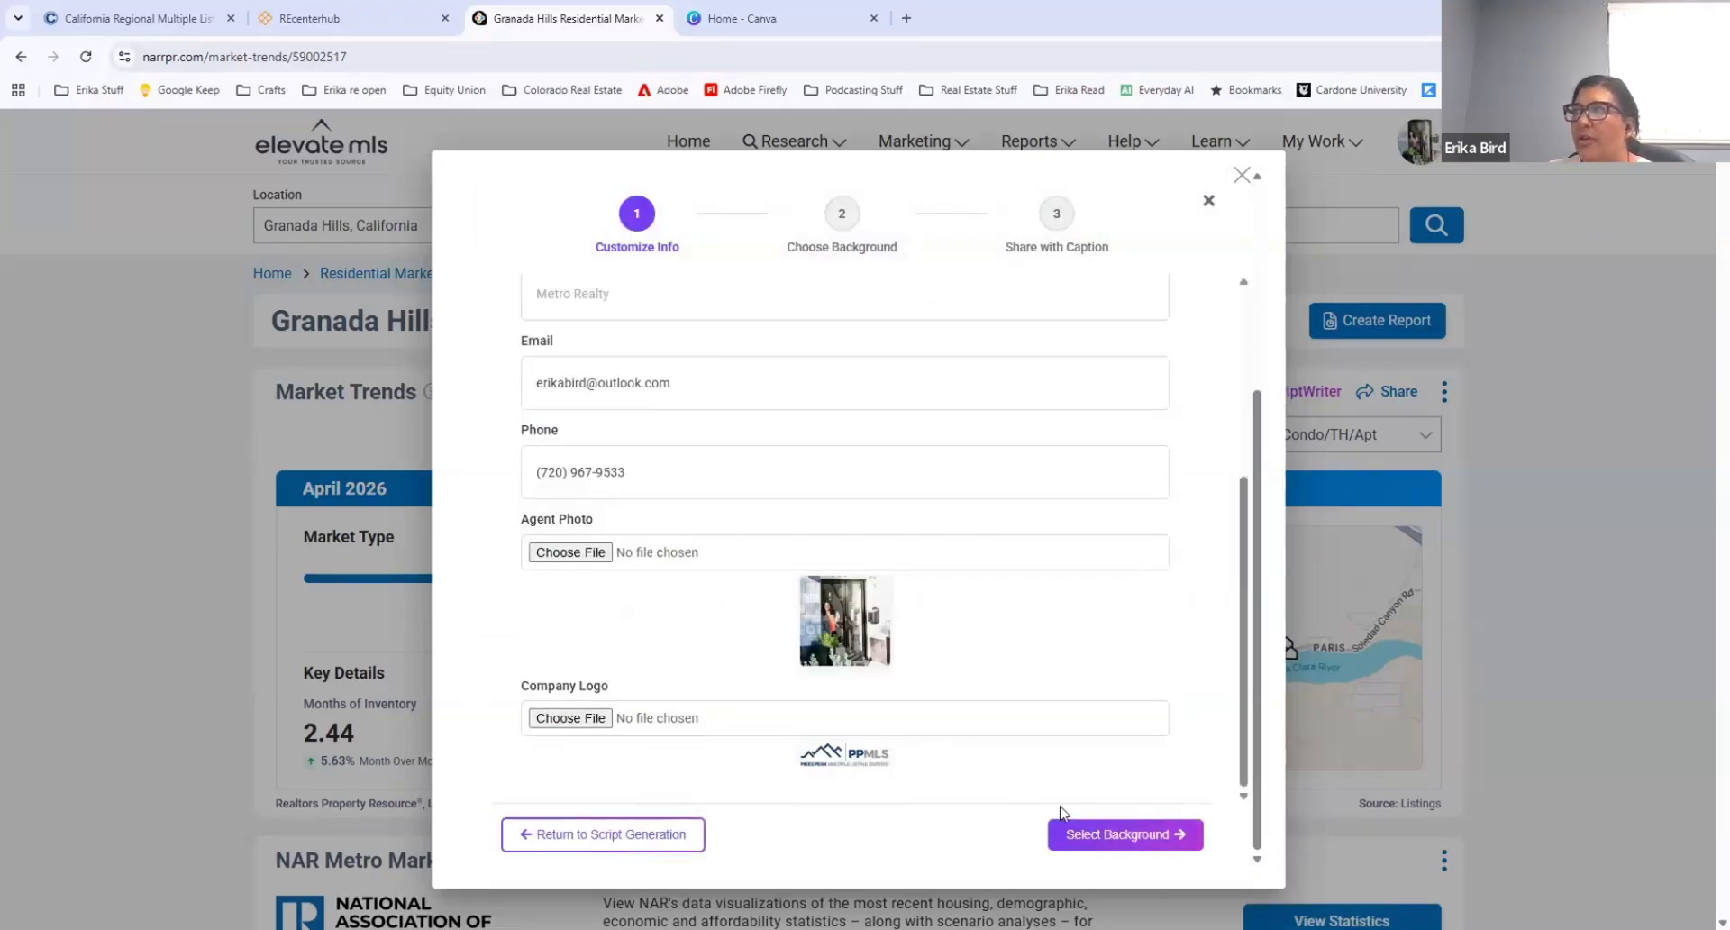
pyautogui.click(1120, 835)
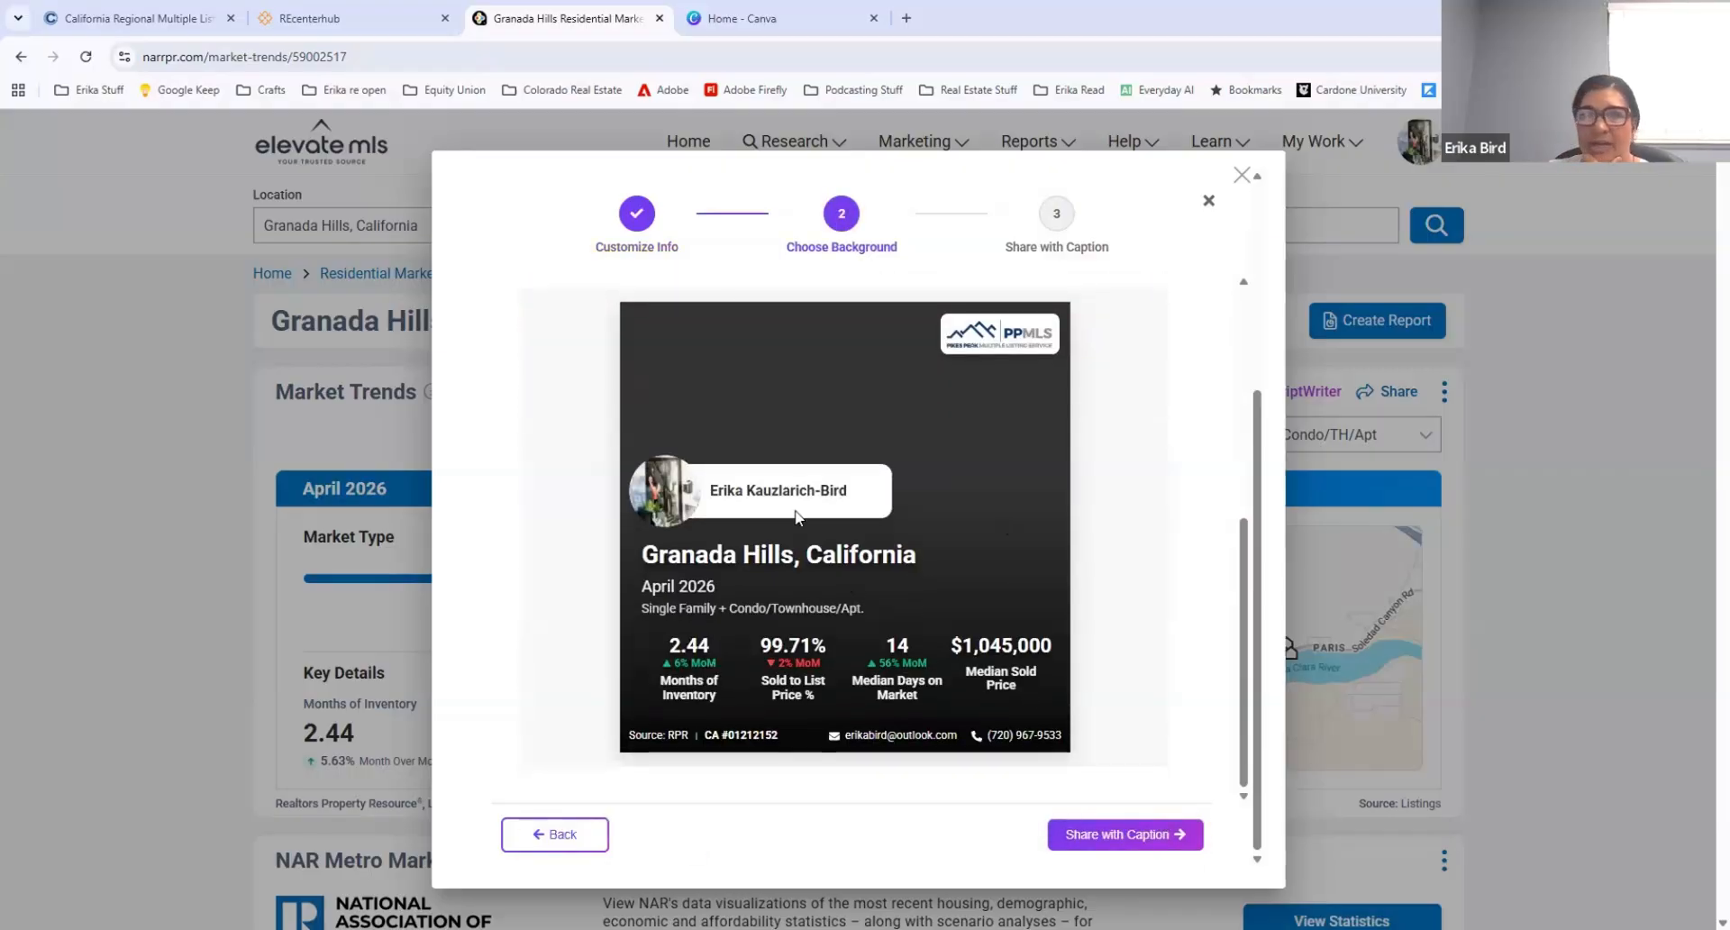
pyautogui.click(1126, 833)
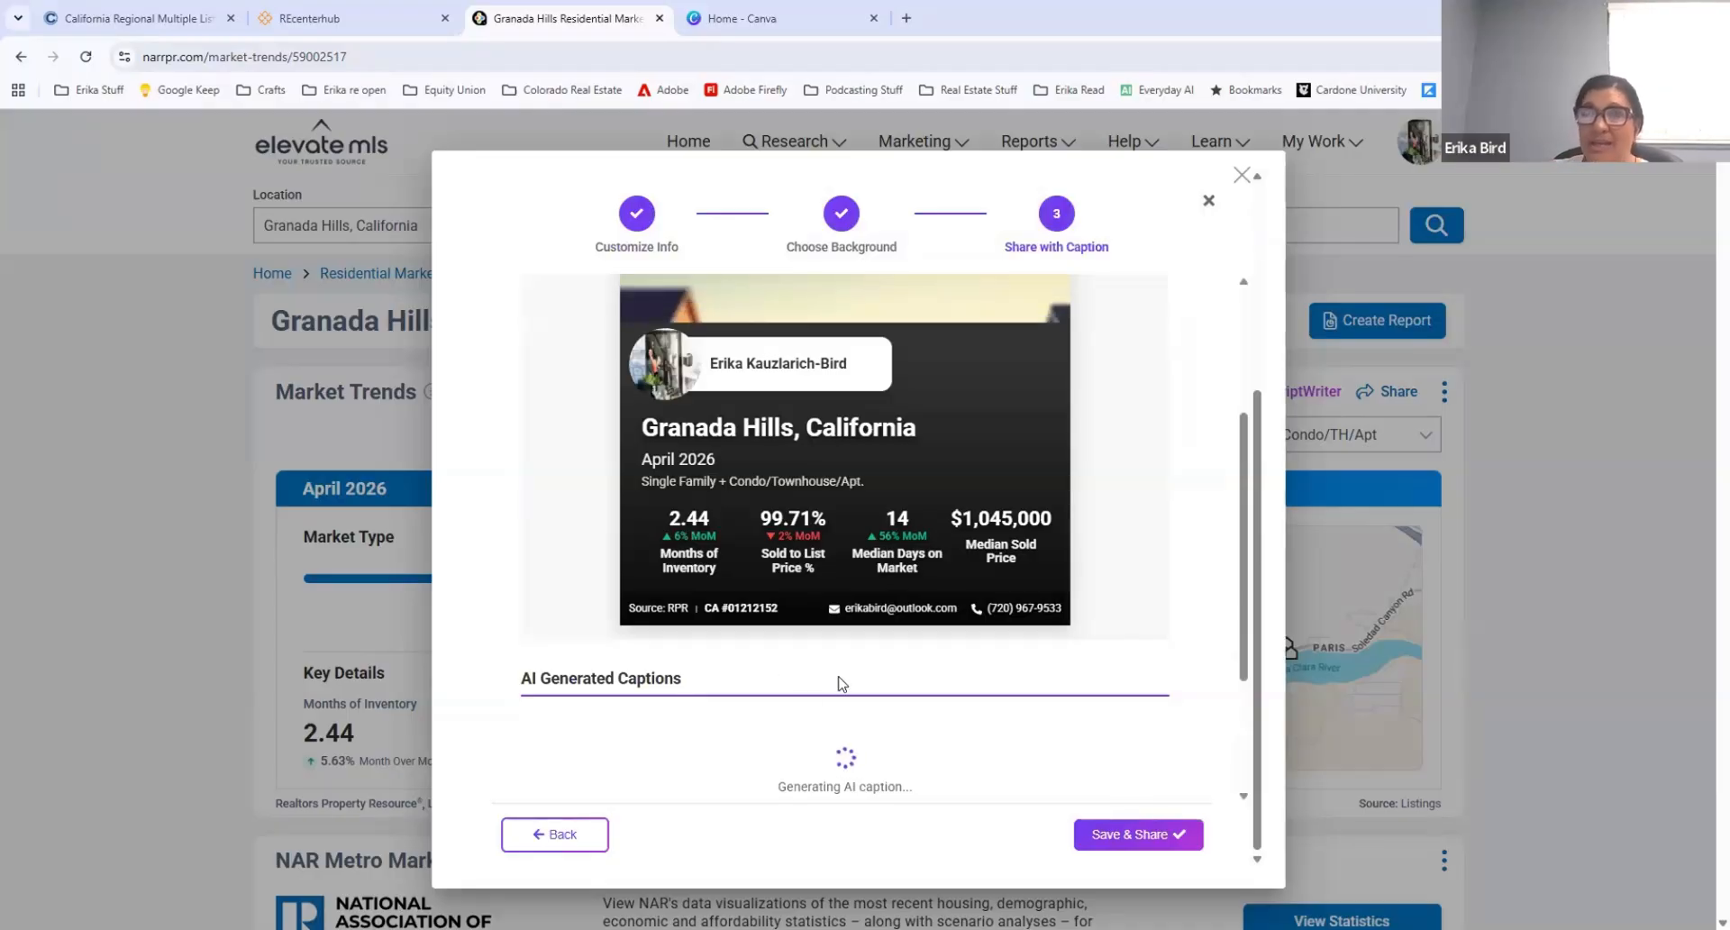
# Step: Examine the finished card preview and expand the AI-generated captions to read all the alternatives
pyautogui.scroll(-1, 845, 662)
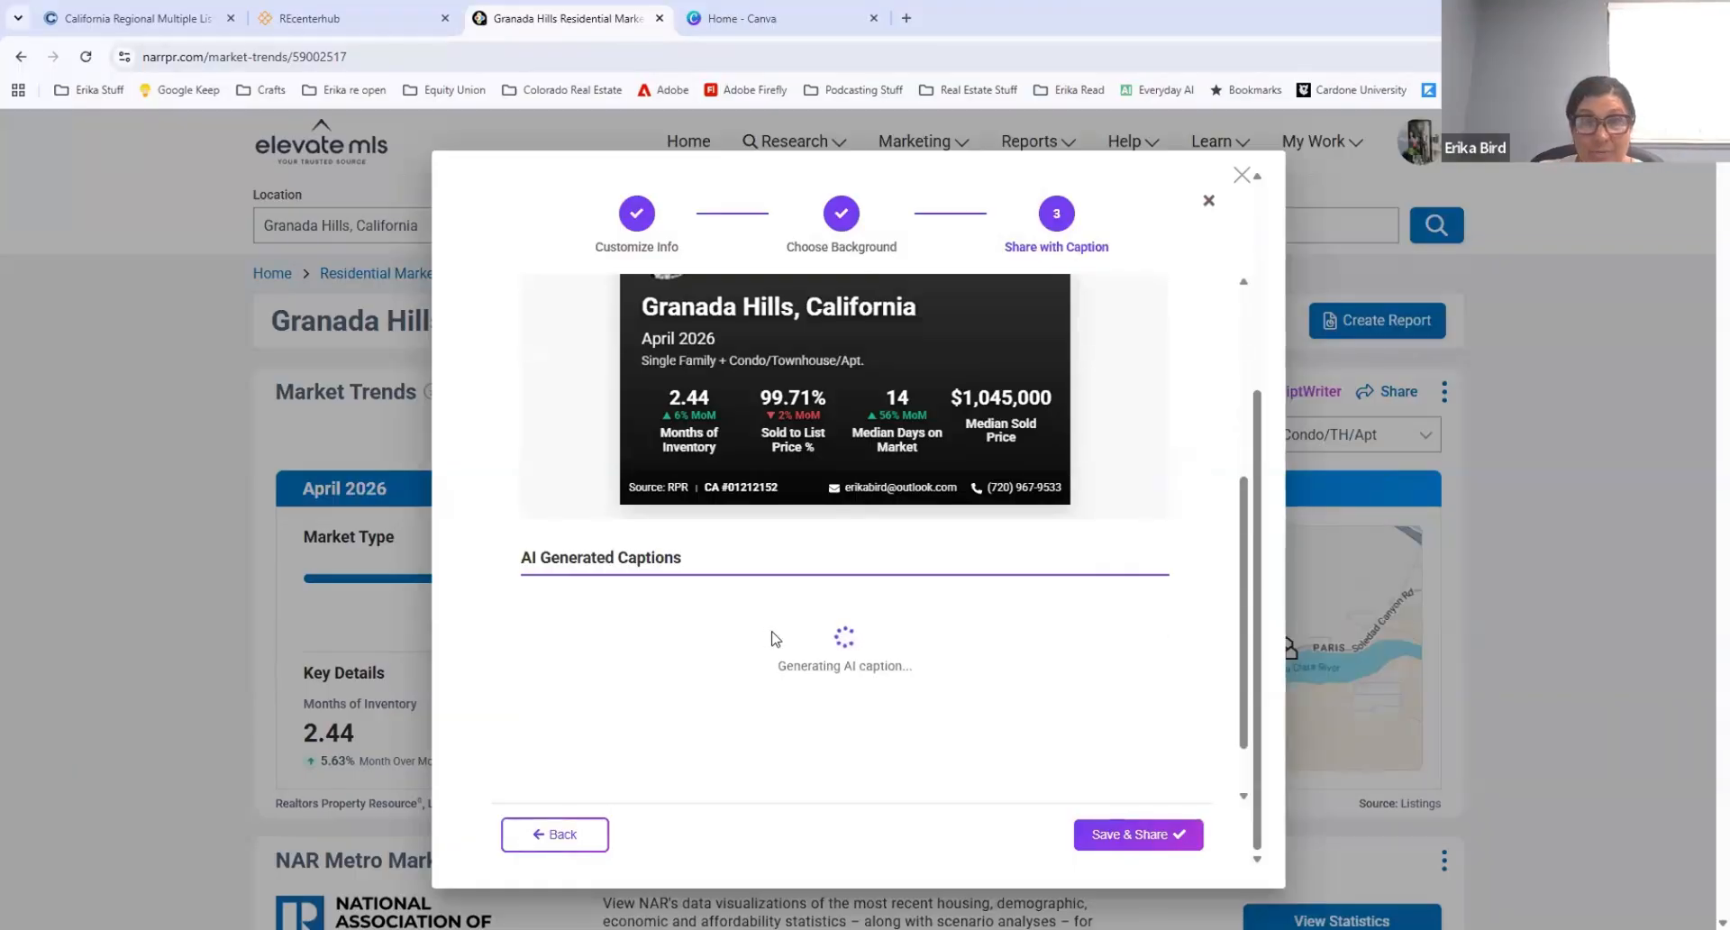
pyautogui.scroll(3, 903, 576)
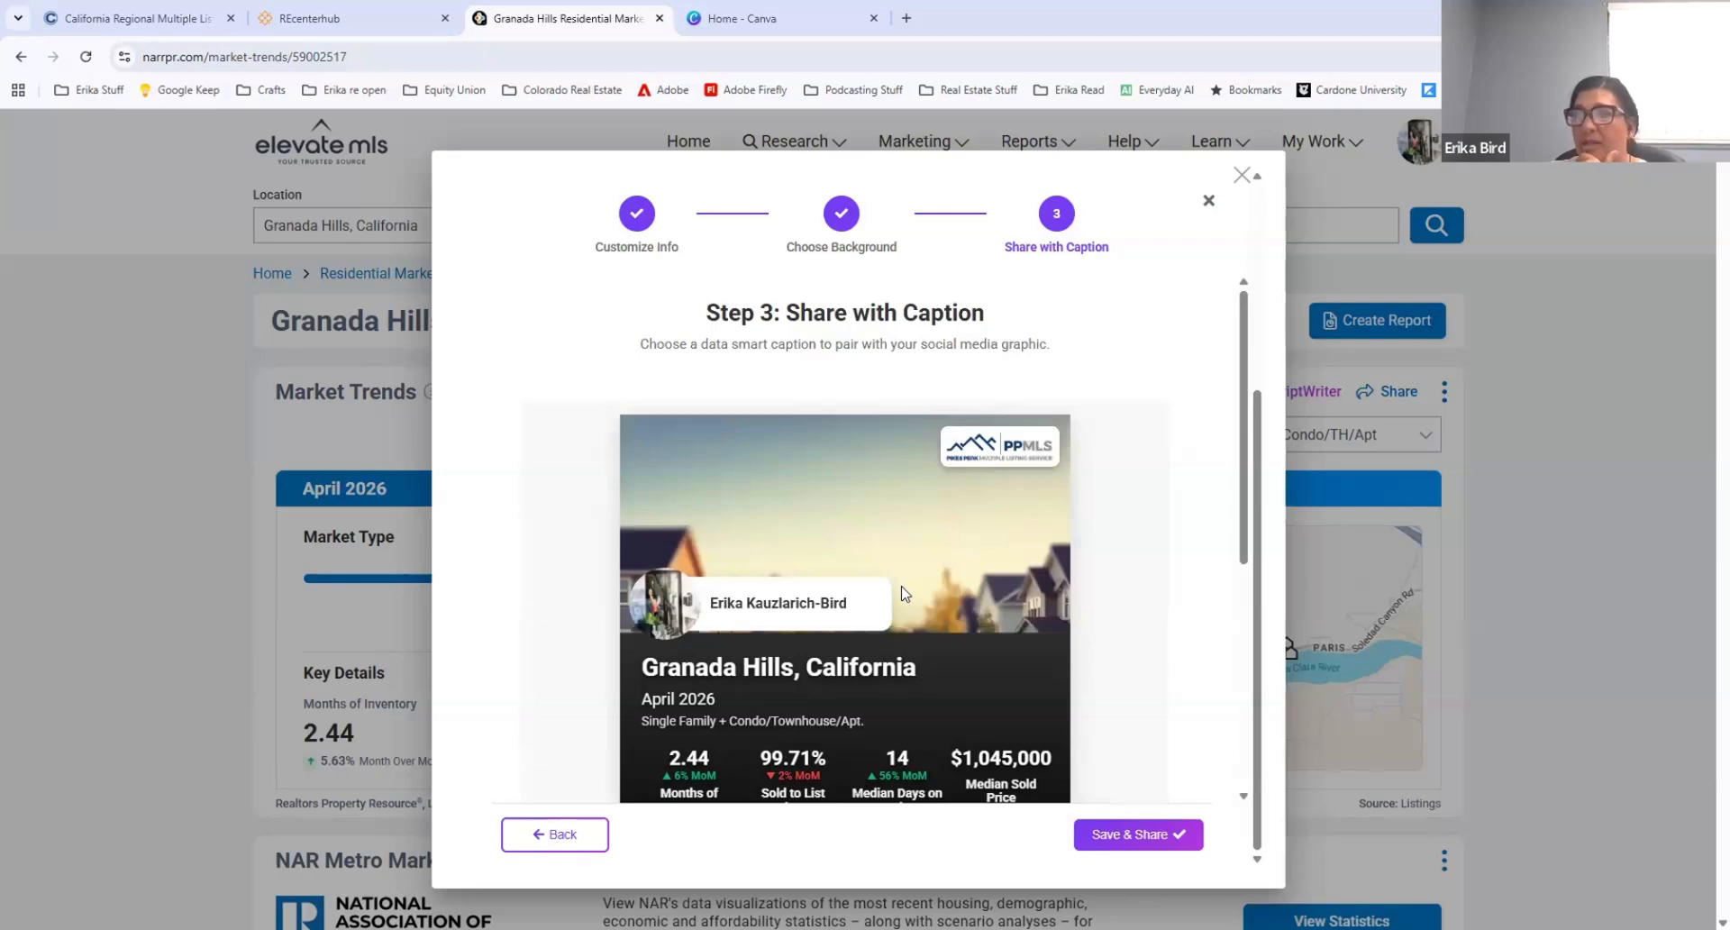
pyautogui.scroll(-3, 829, 592)
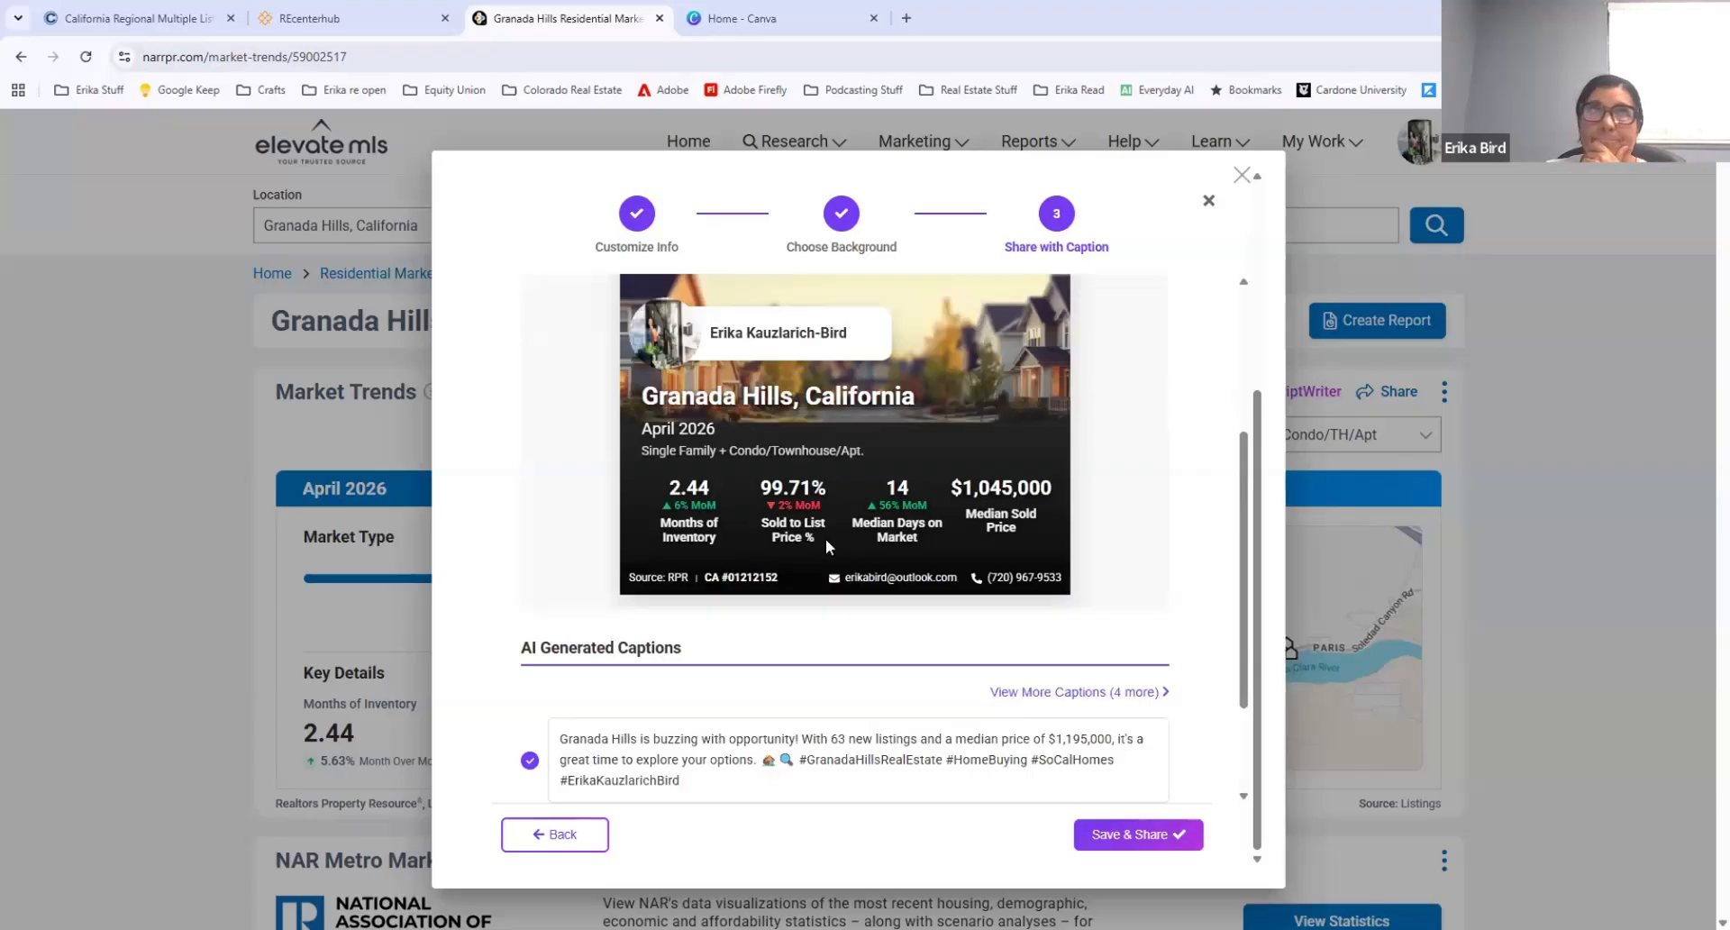
pyautogui.scroll(-2, 826, 540)
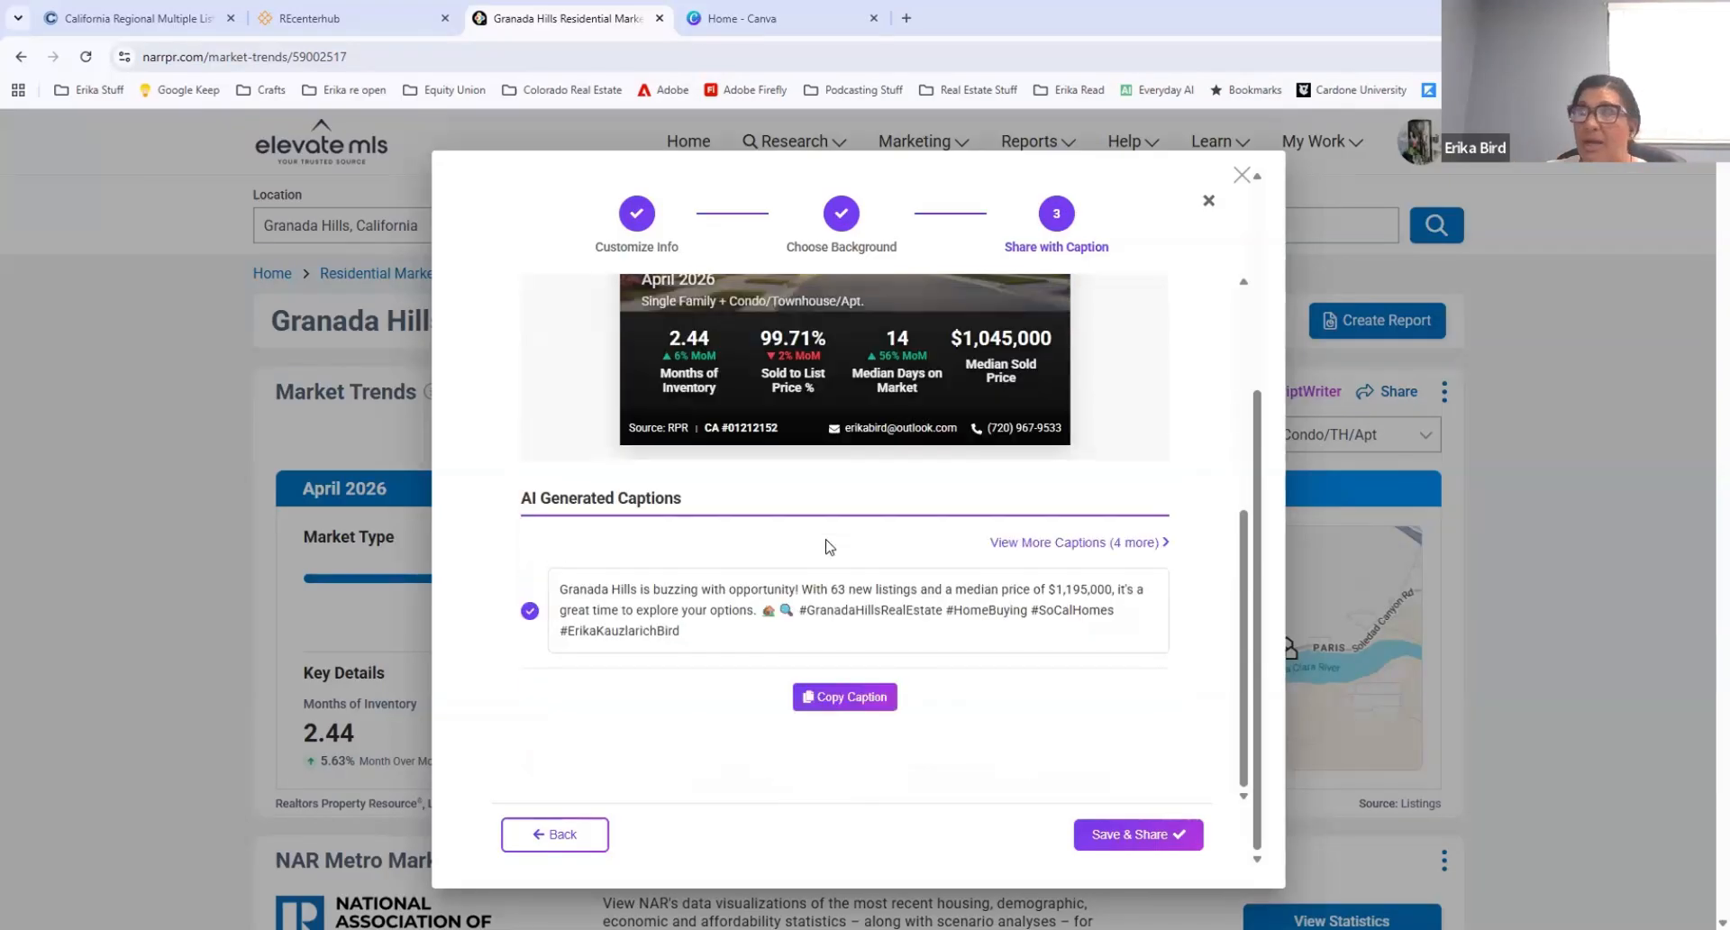
pyautogui.click(1090, 542)
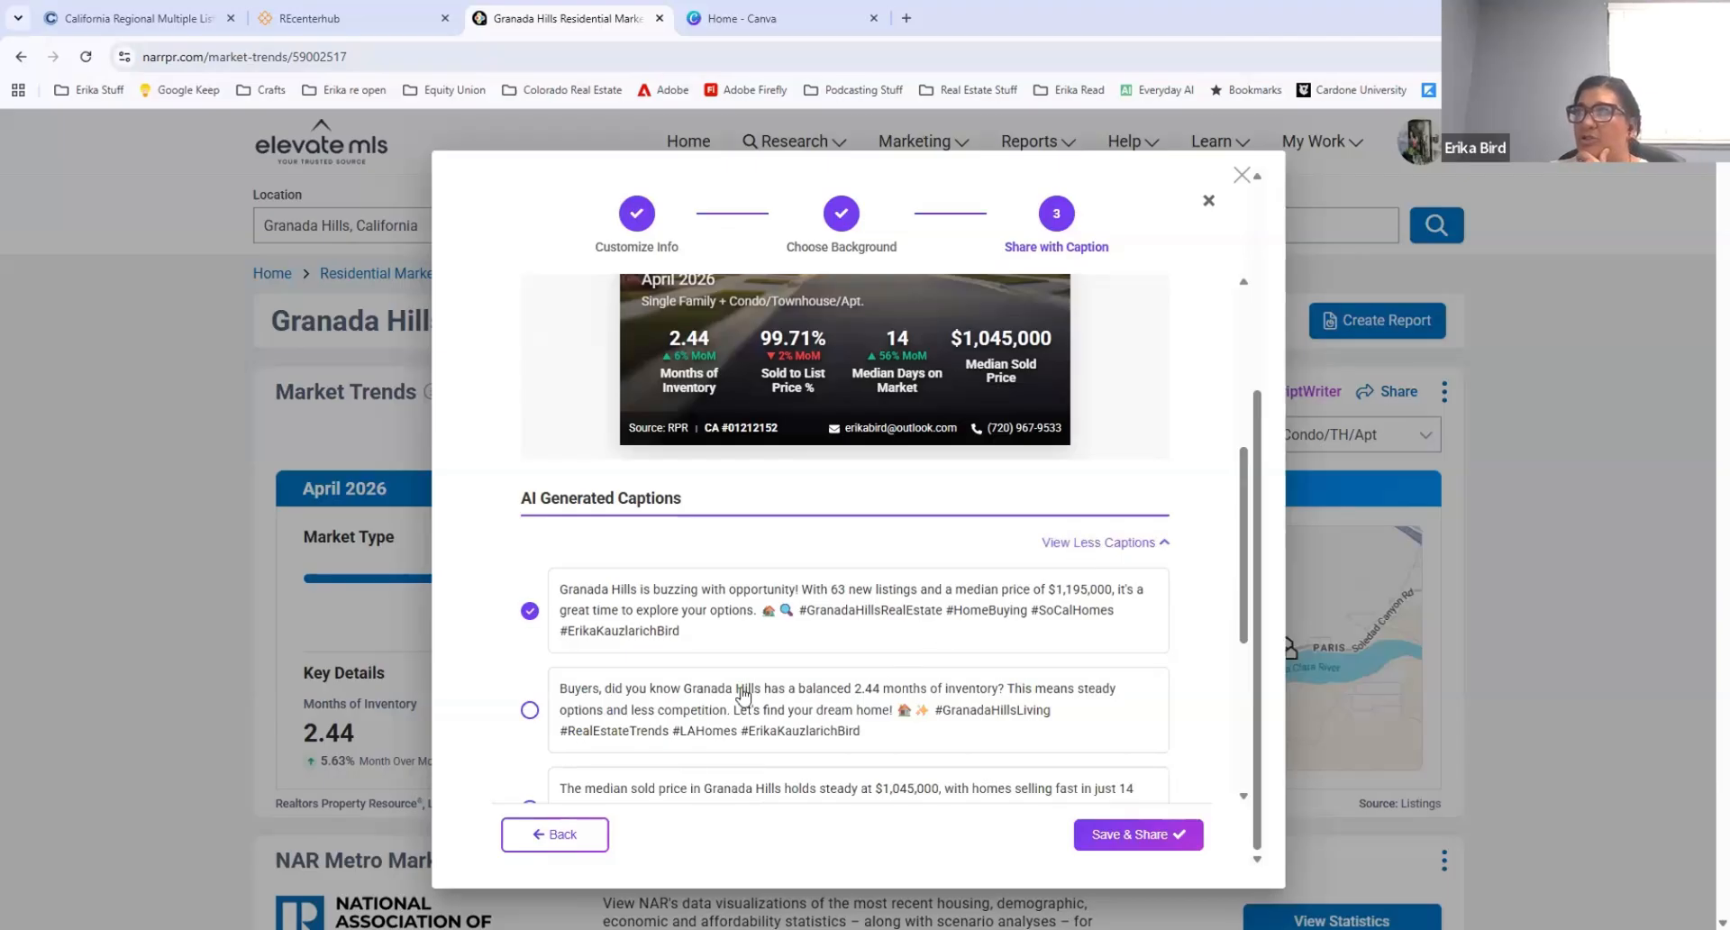
pyautogui.scroll(-2, 706, 695)
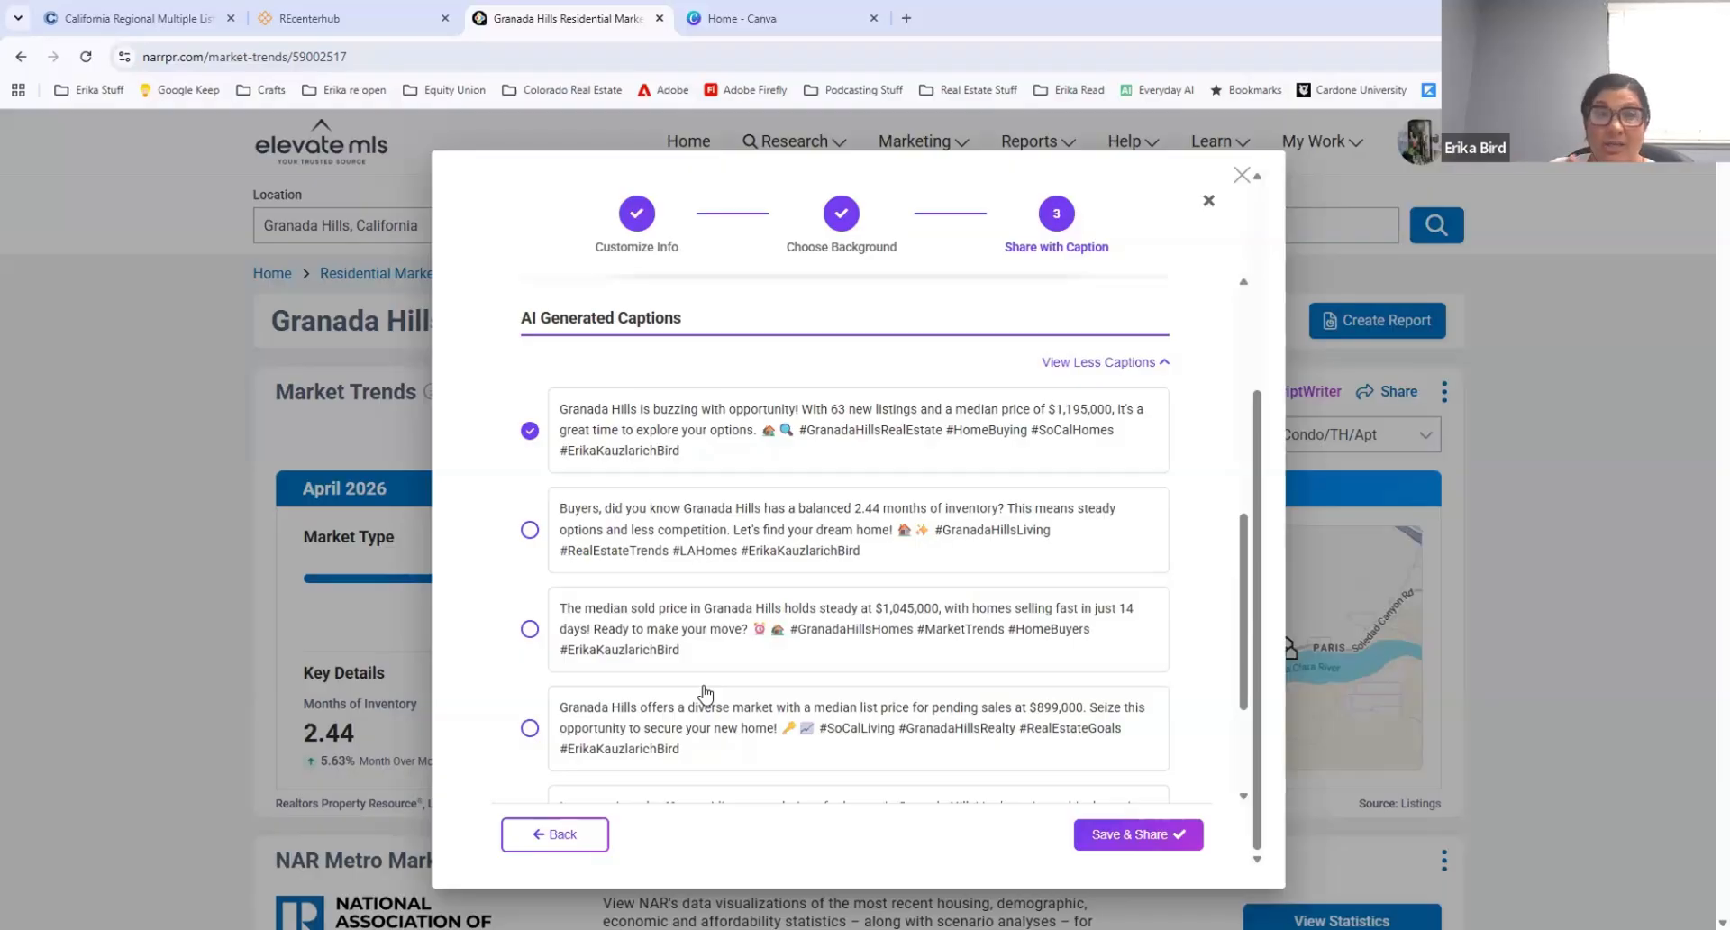
pyautogui.scroll(-2, 703, 695)
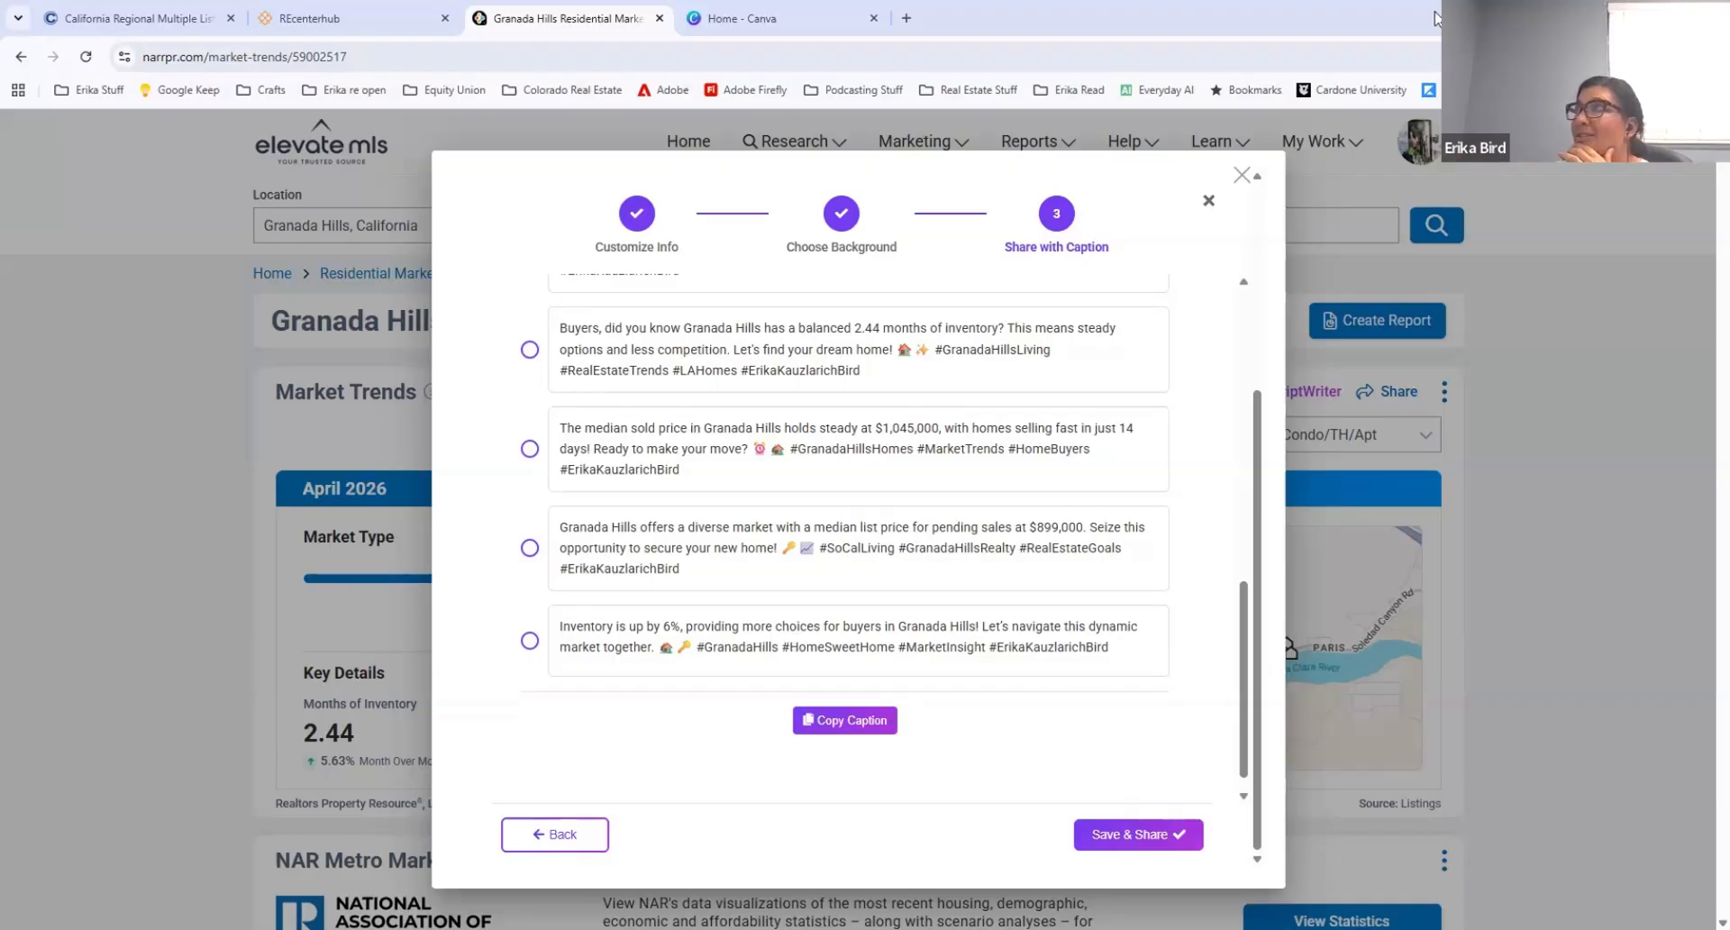
# Step: Open Google Keep in a new browser tab and look through the saved notes for the favorite hashtags
pyautogui.click(1668, 14)
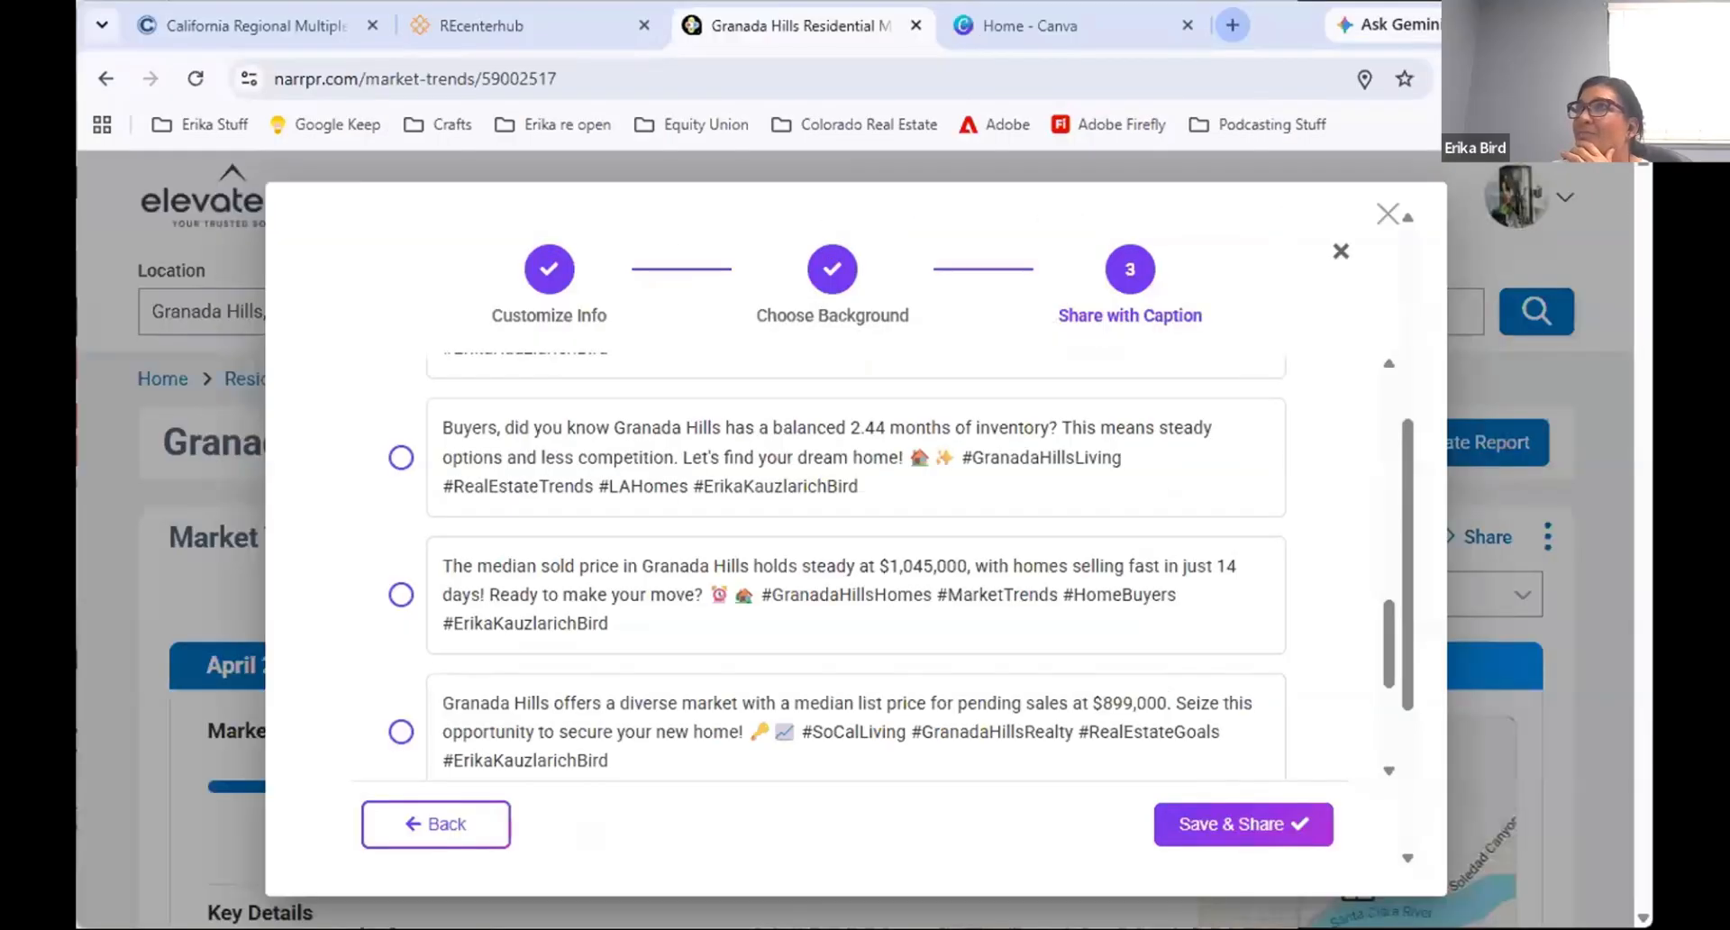
pyautogui.click(1232, 26)
pyautogui.click(317, 124)
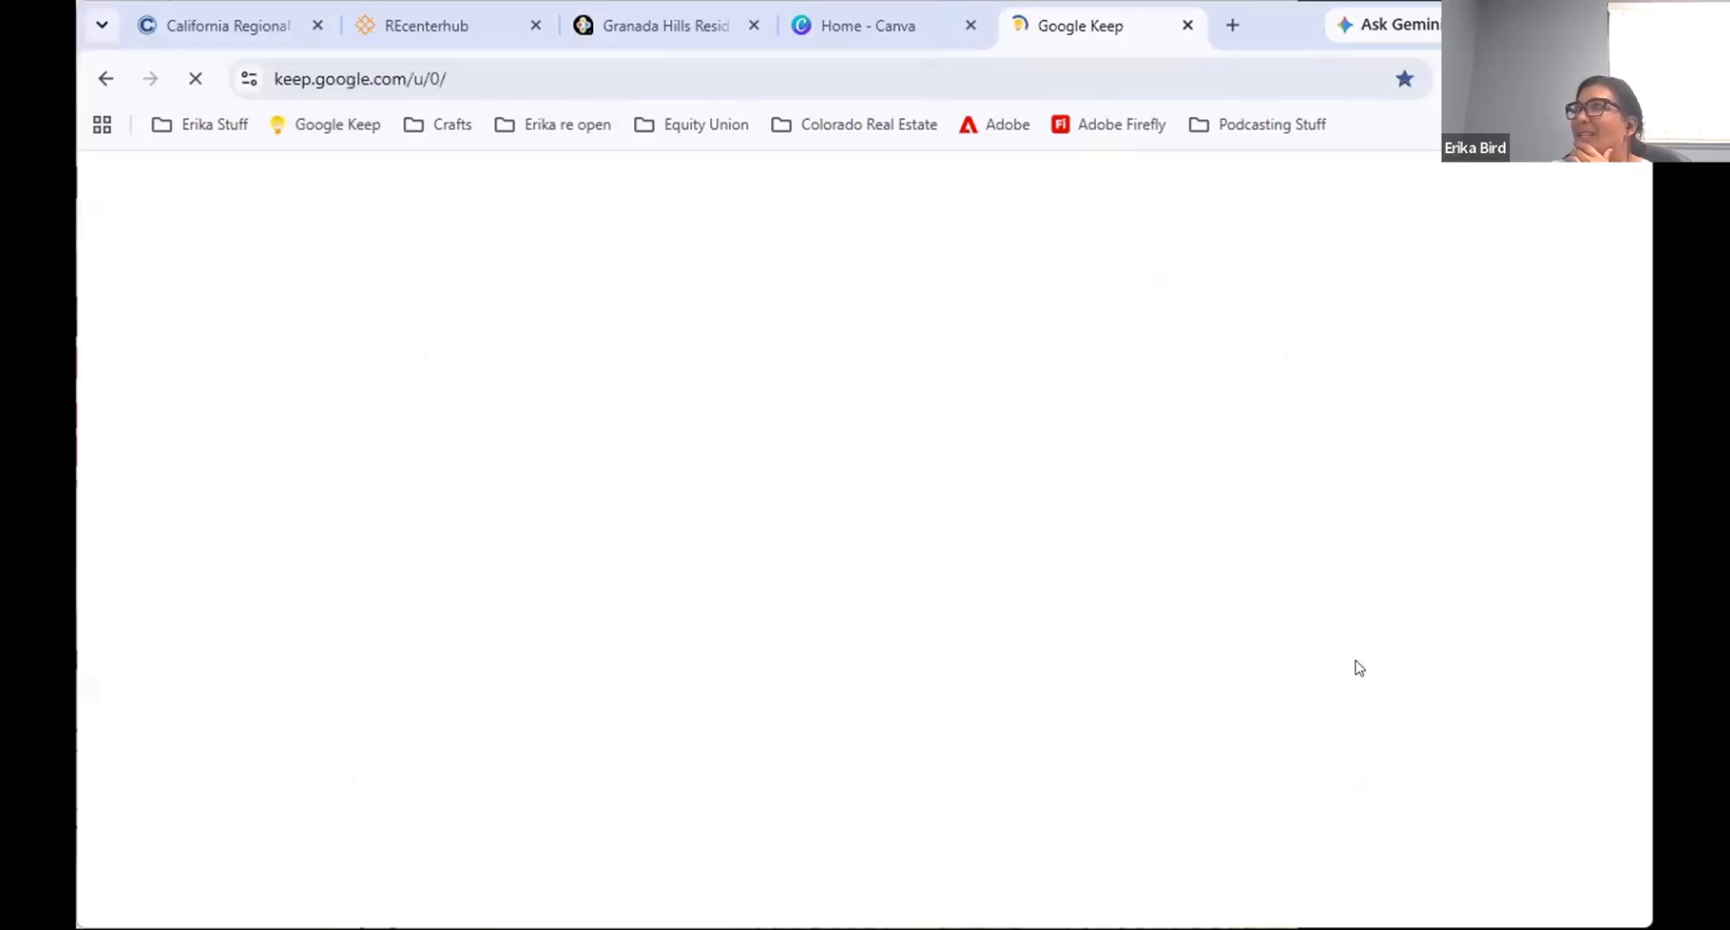
pyautogui.scroll(-2, 892, 726)
pyautogui.scroll(-8, 734, 720)
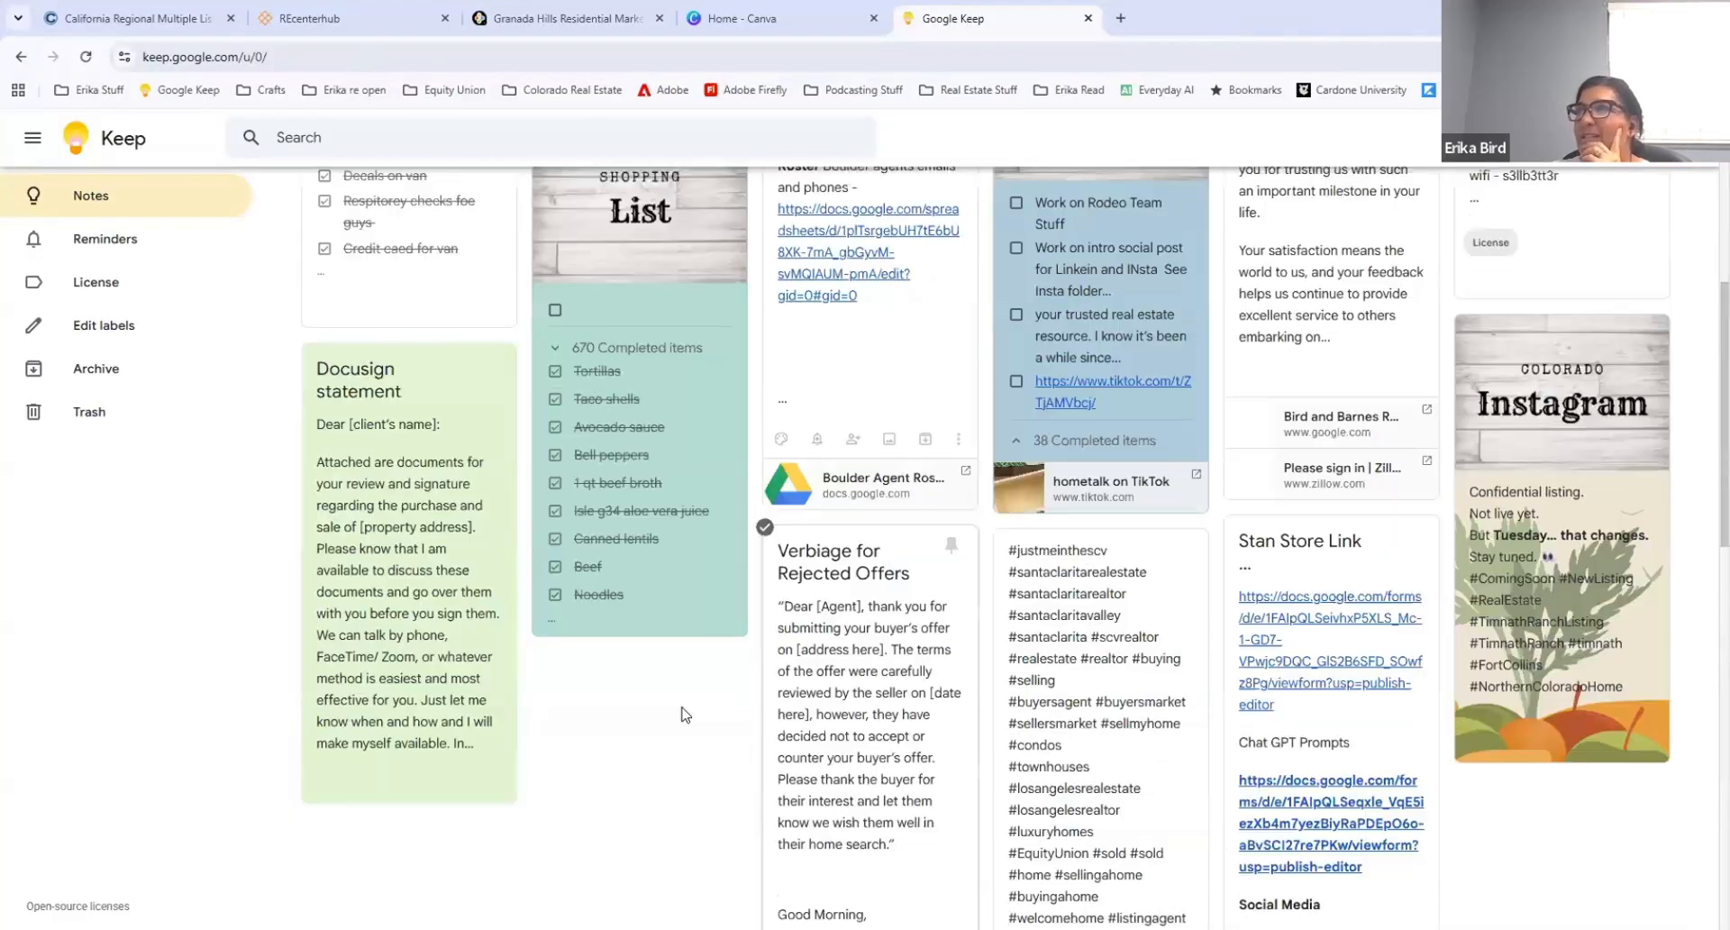
pyautogui.scroll(5, 683, 712)
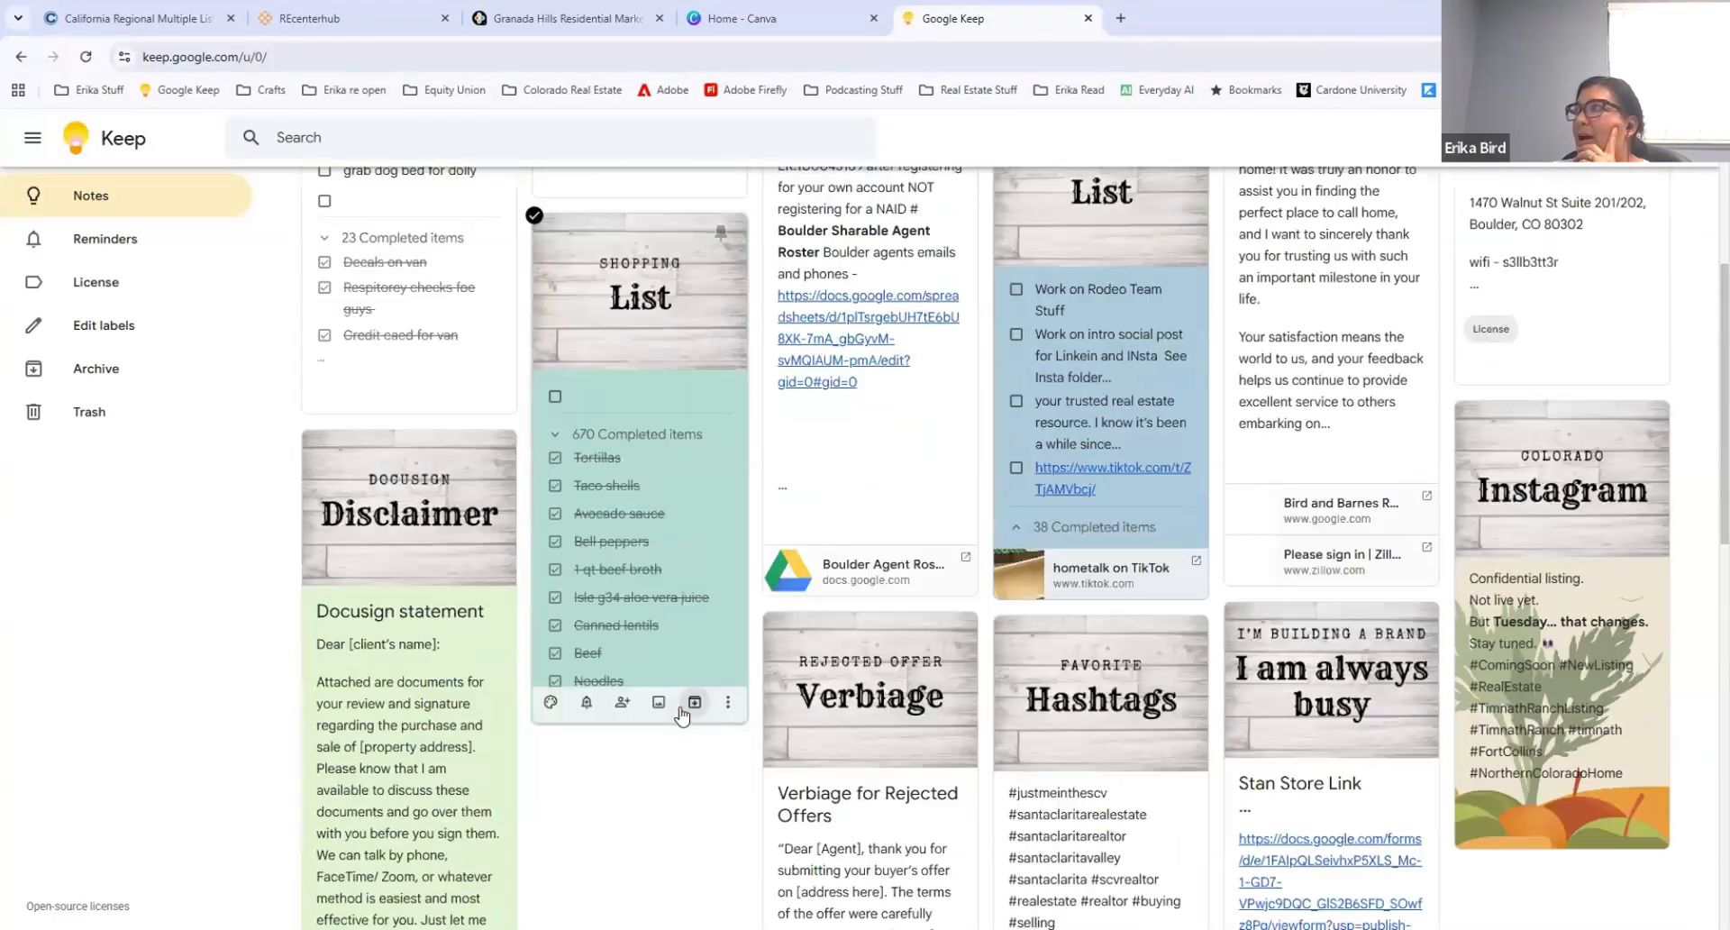
pyautogui.scroll(-2, 1521, 236)
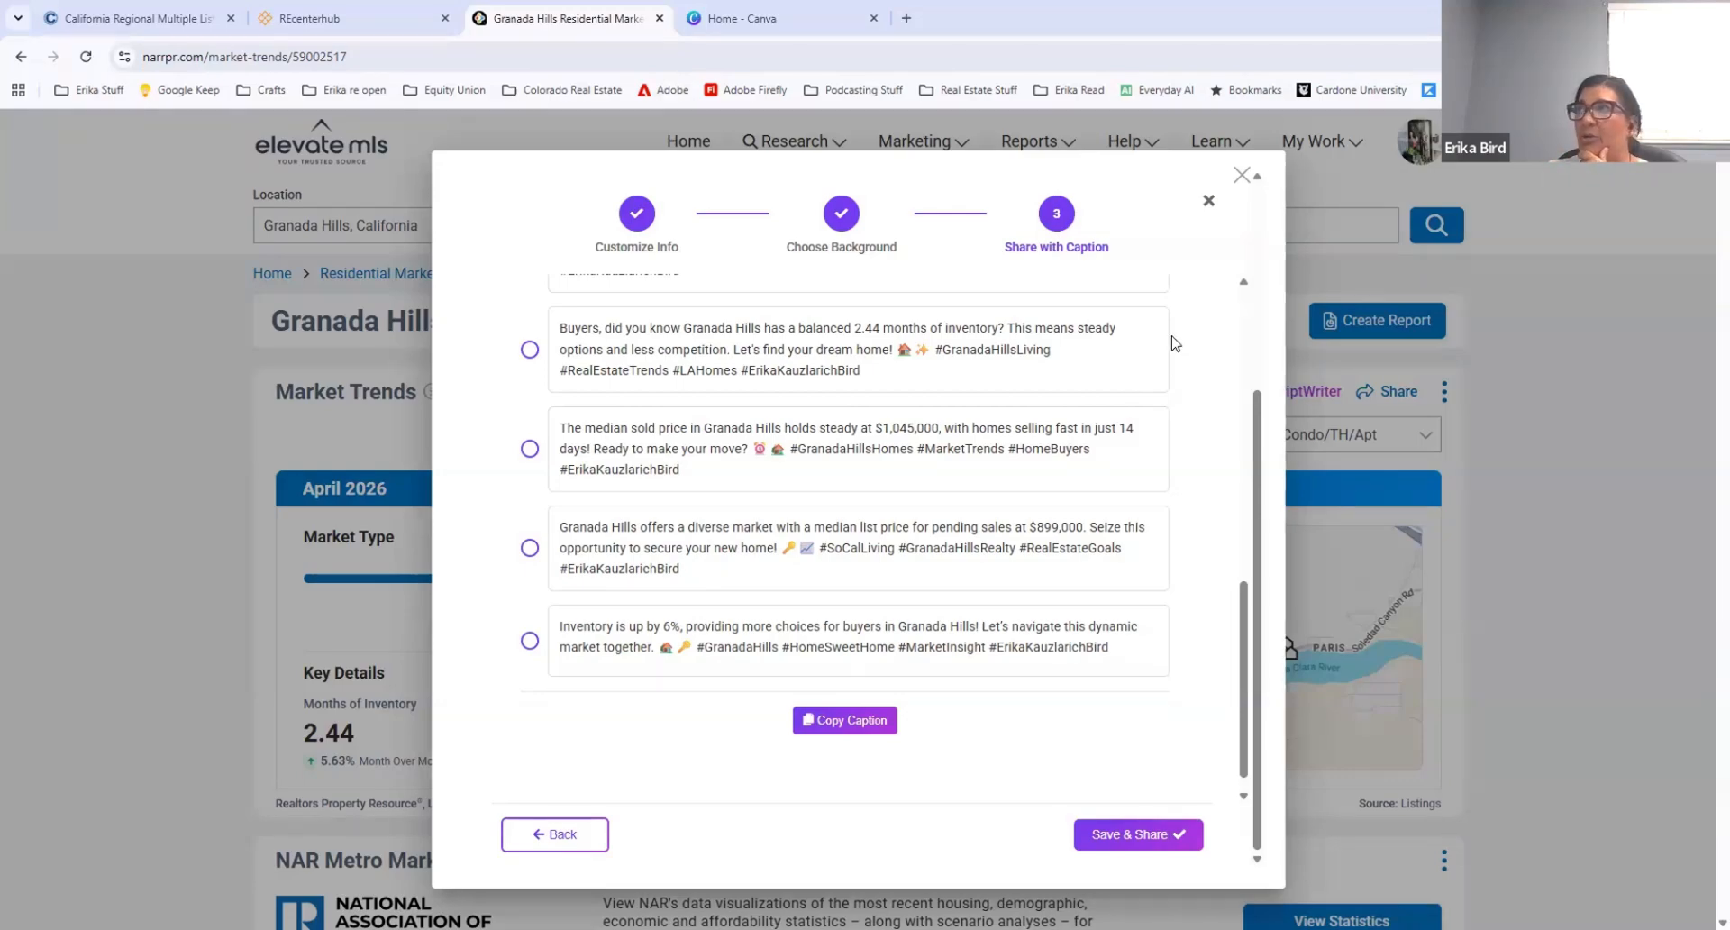
# Step: Close the social card dialog without saving and reopen the Residential Market Trends AI ScriptWriter search page
pyautogui.click(1241, 174)
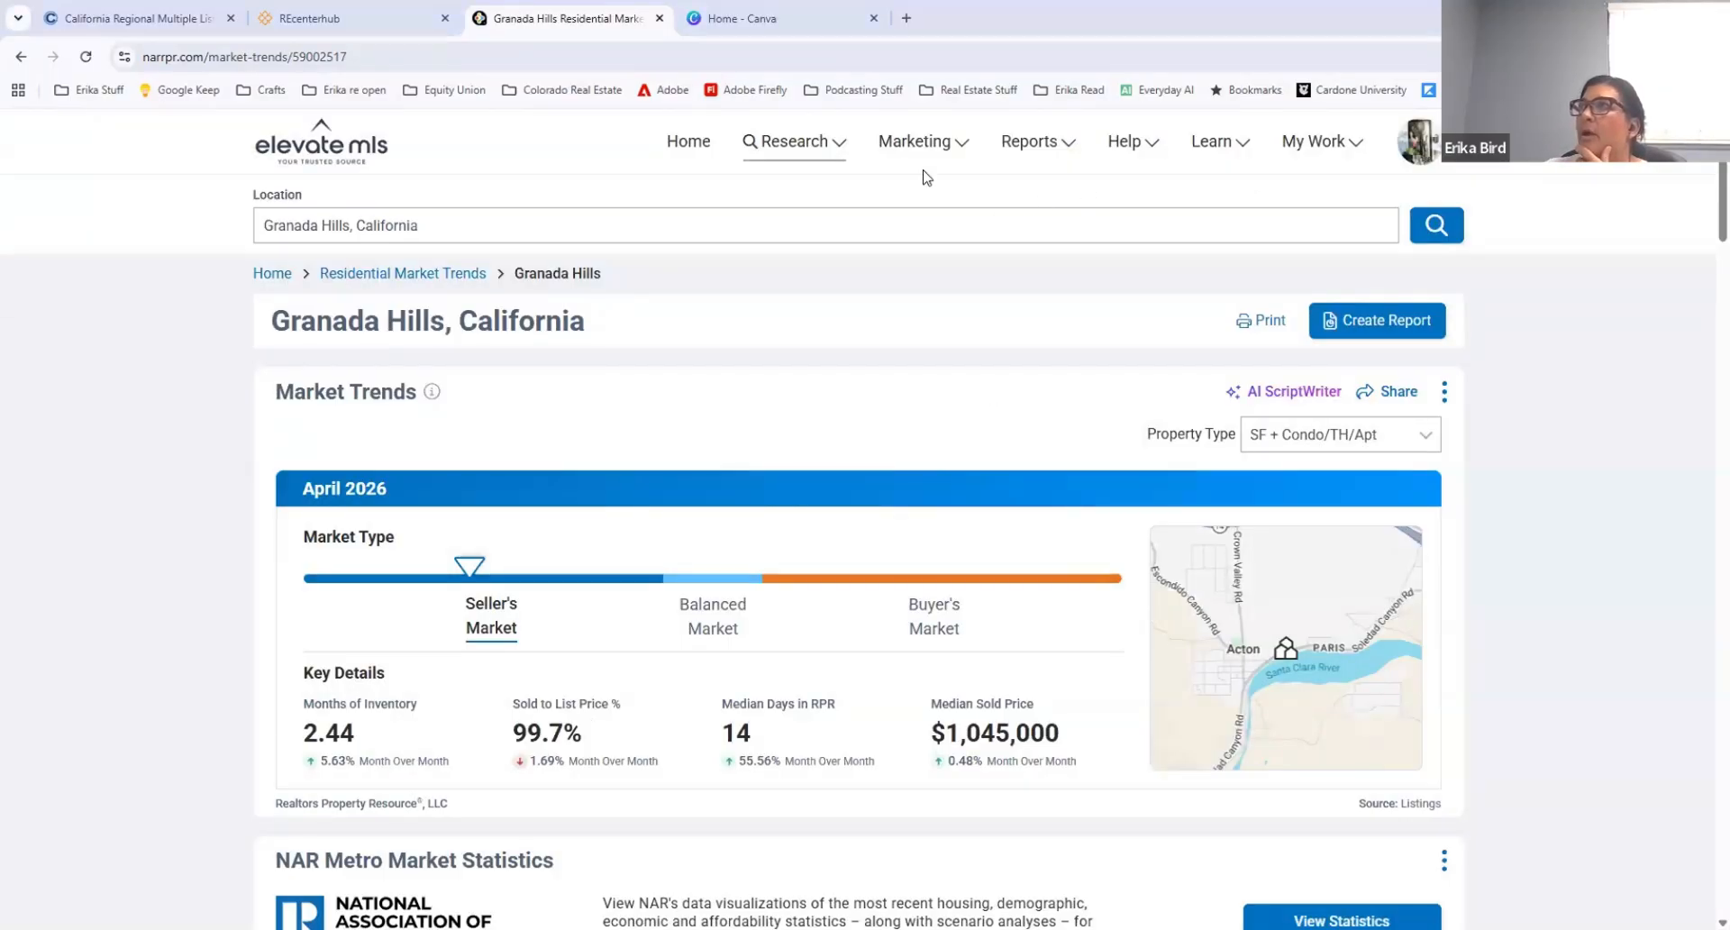
pyautogui.moveTo(923, 149)
pyautogui.click(886, 272)
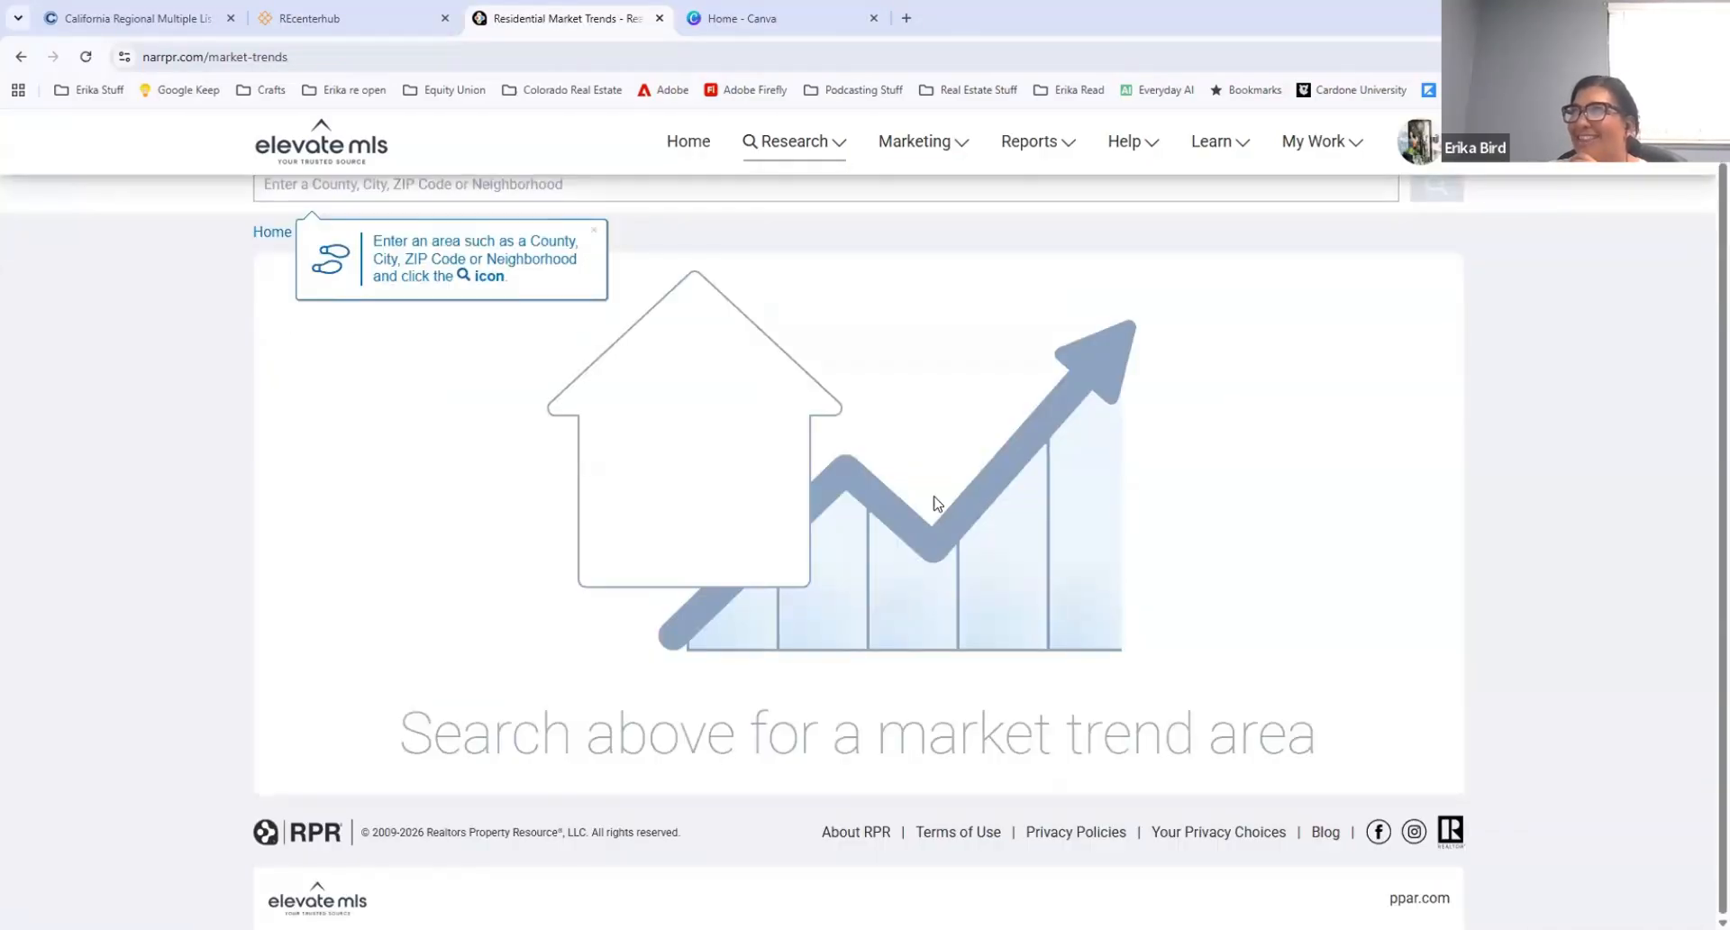
# Step: Search the residential market trends for Granada Hills, California, and open the Market Trends AI ScriptWriter for that area
pyautogui.click(394, 225)
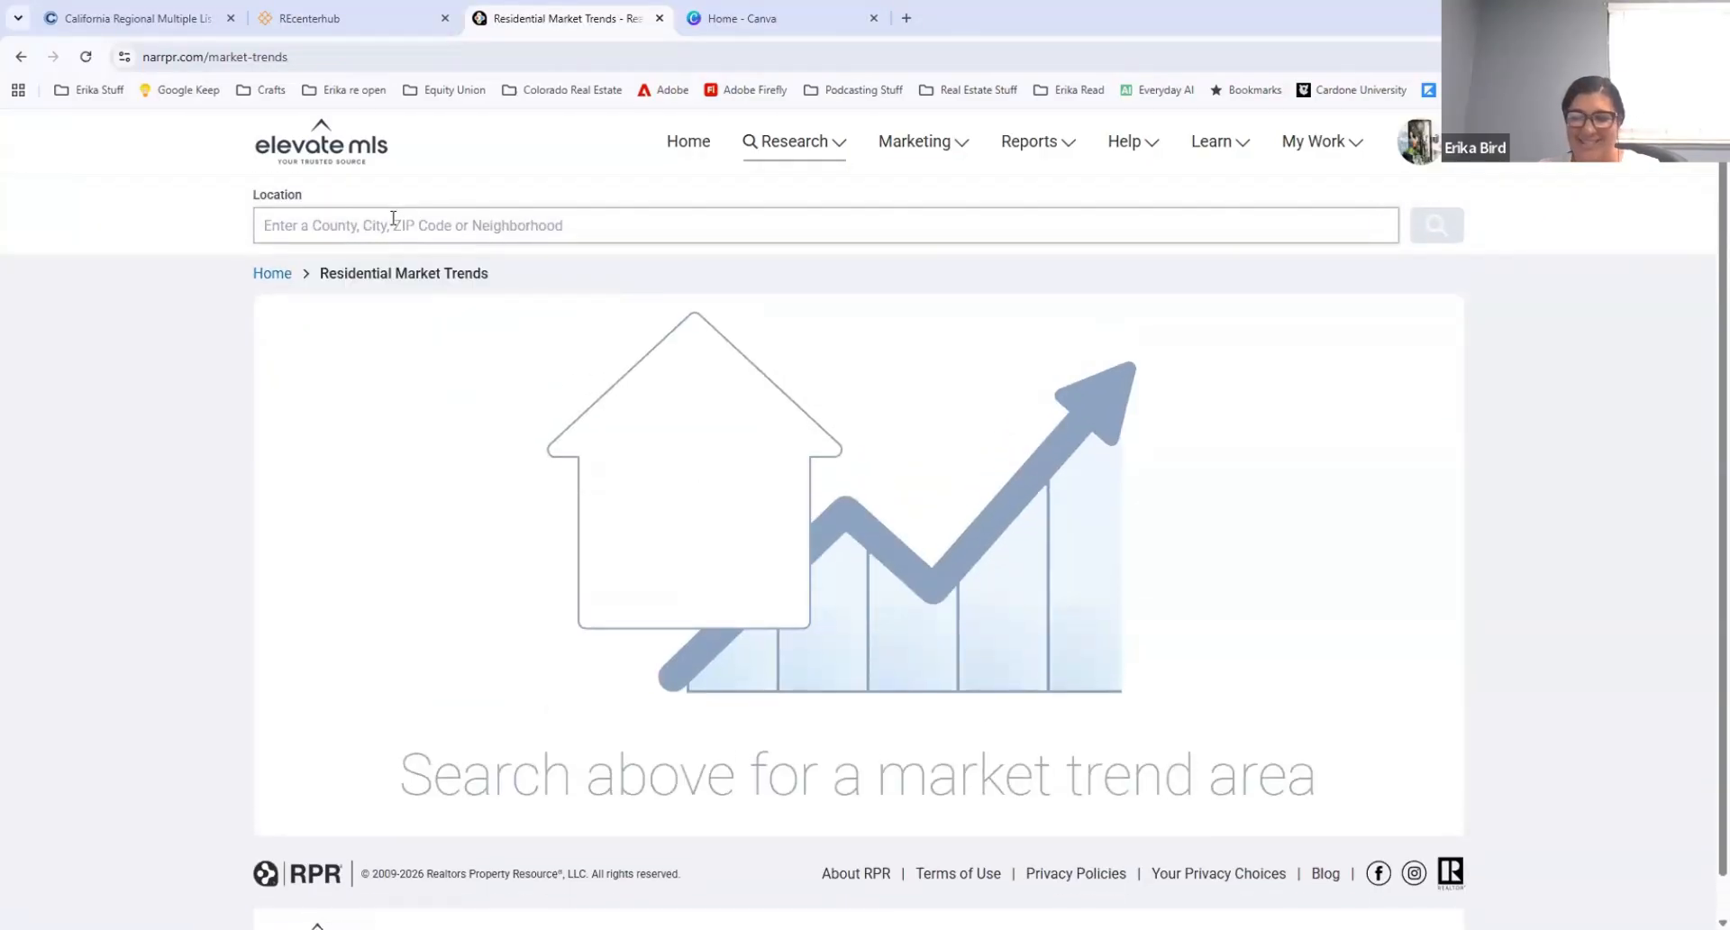
pyautogui.write('grana')
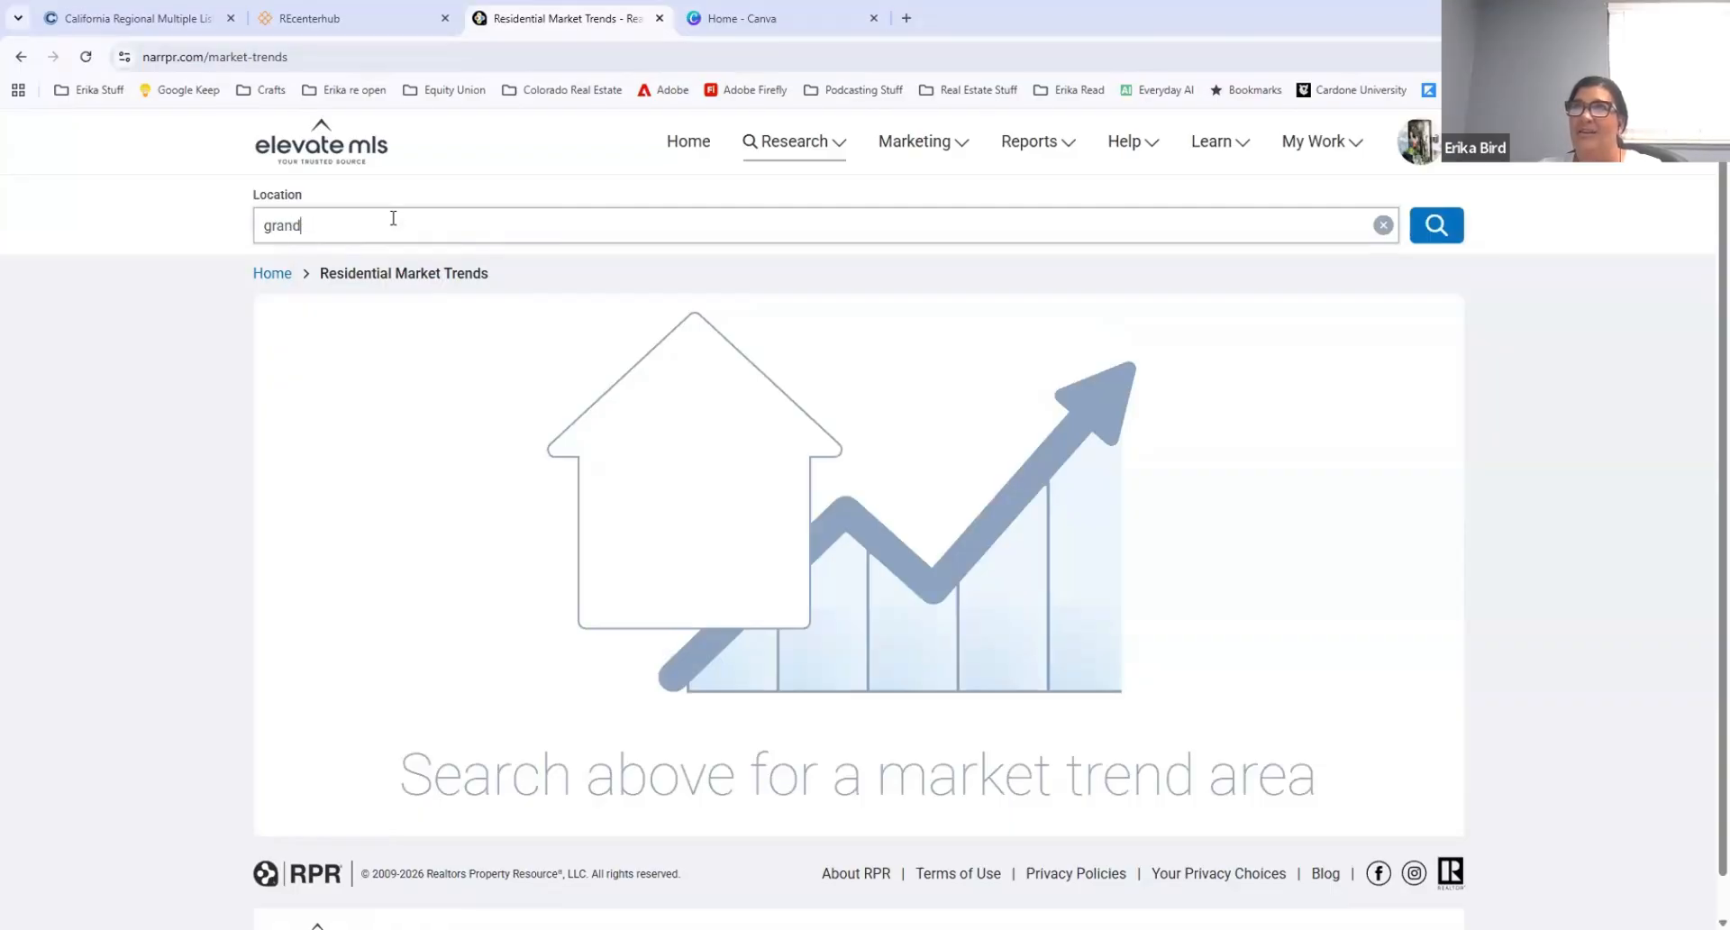
pyautogui.write('d')
pyautogui.press('BackSpace')
pyautogui.write('ada hills,')
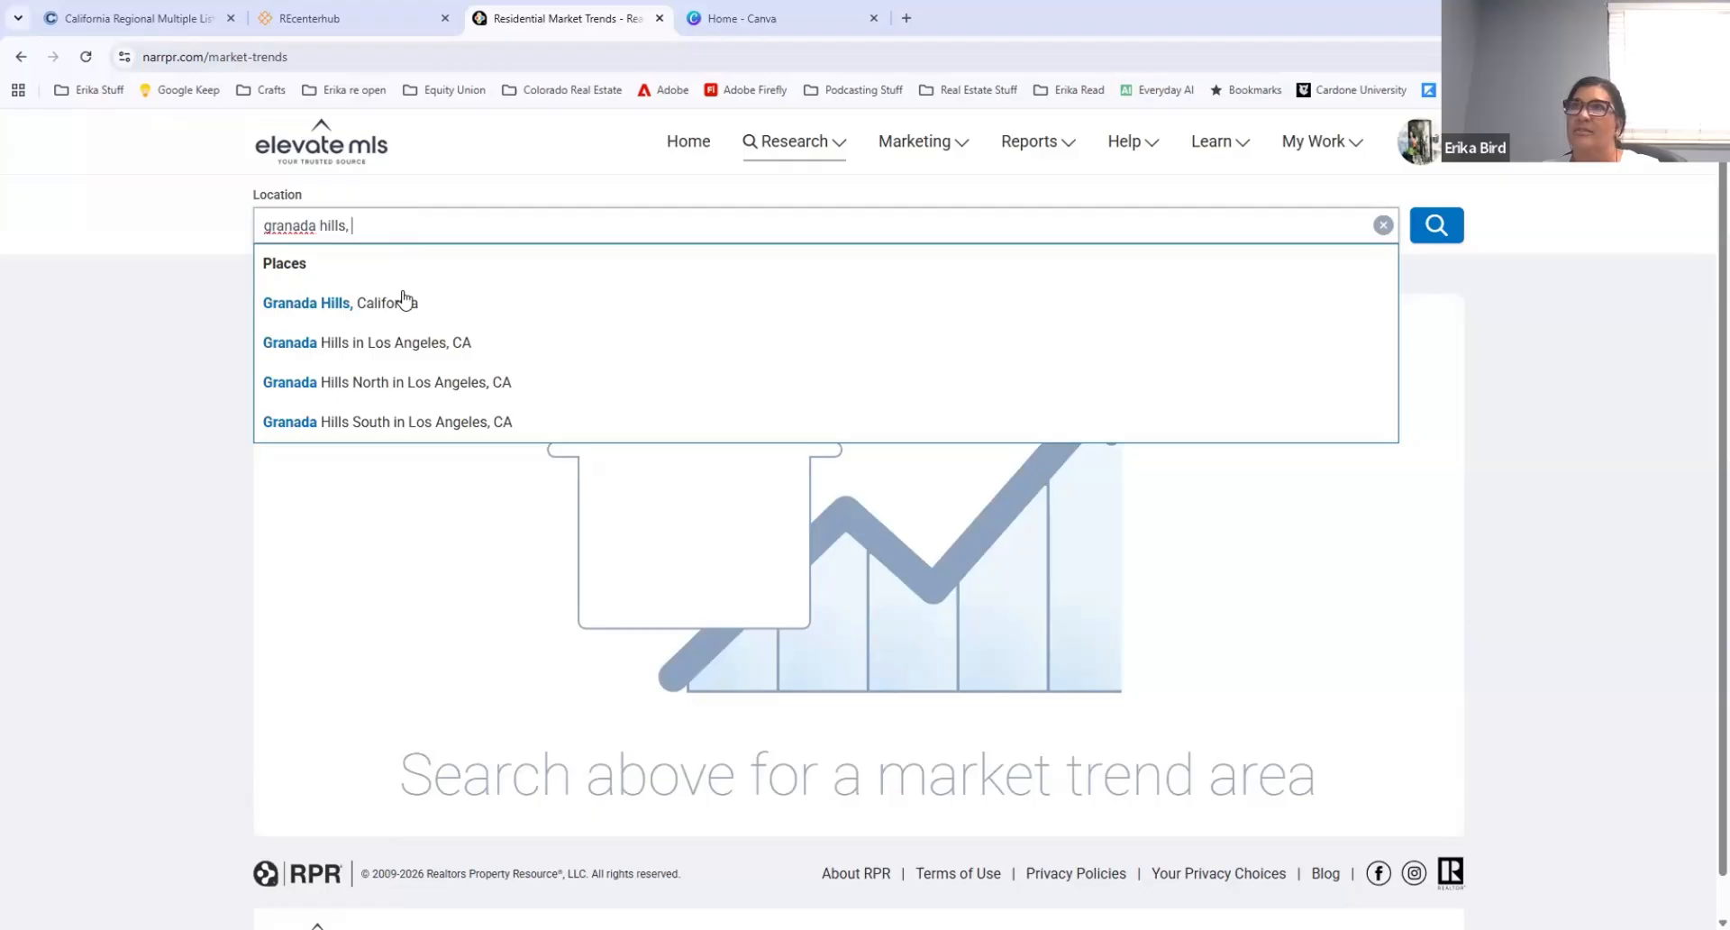
pyautogui.click(404, 301)
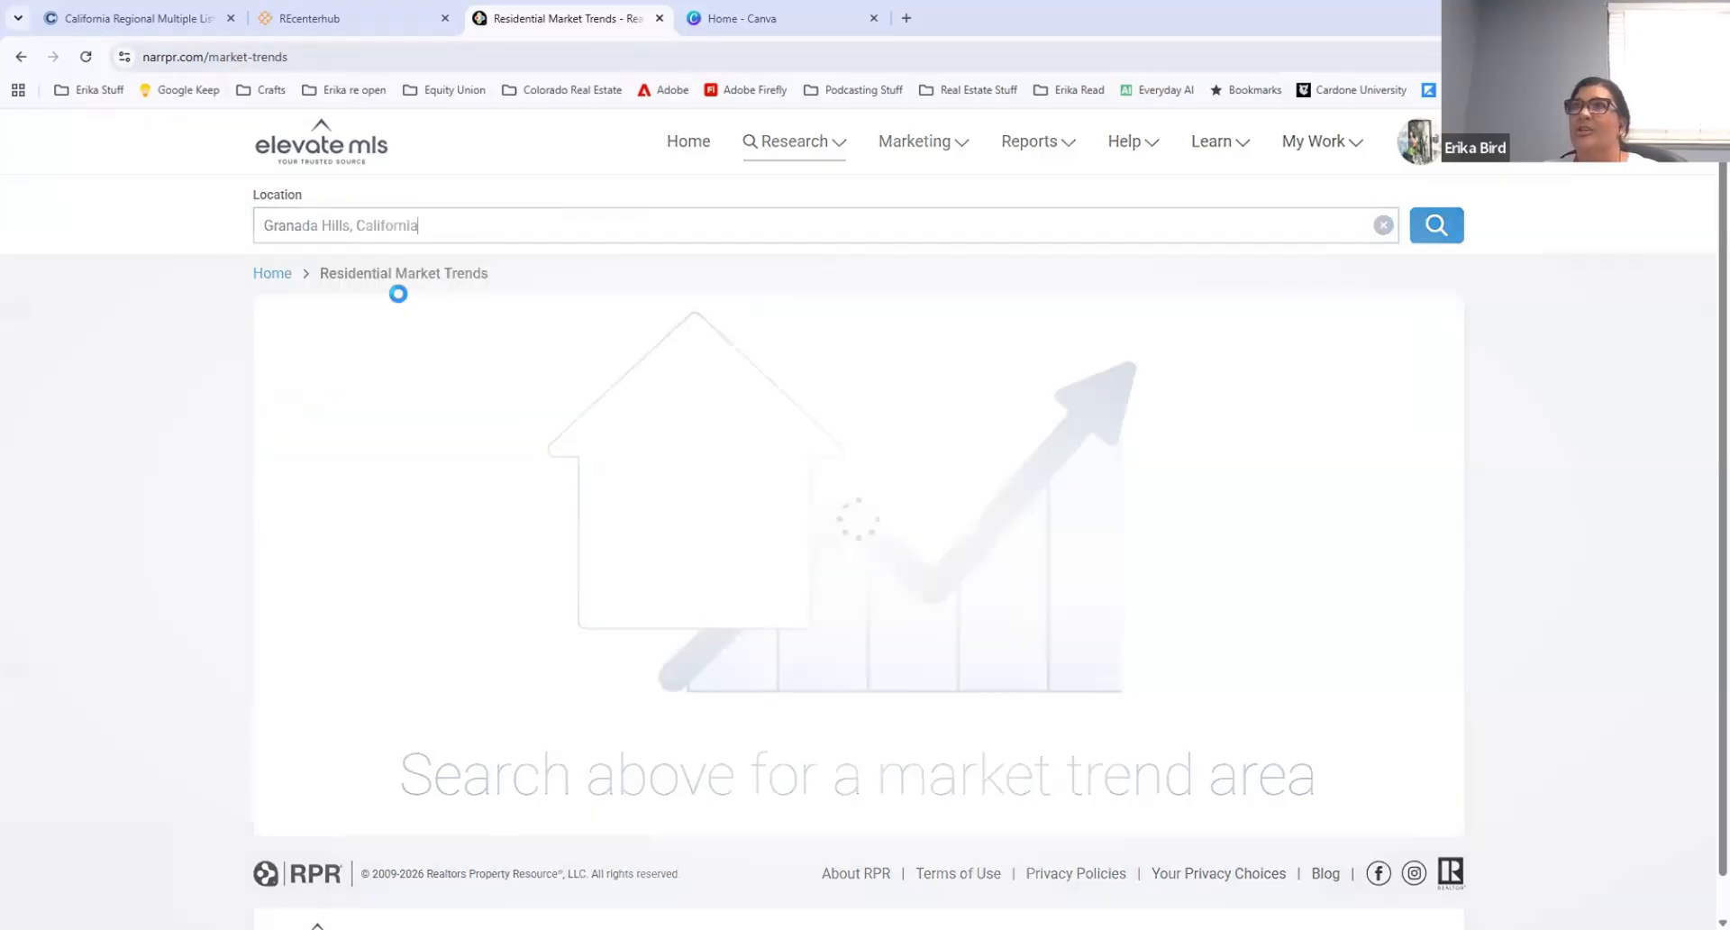
pyautogui.click(1295, 391)
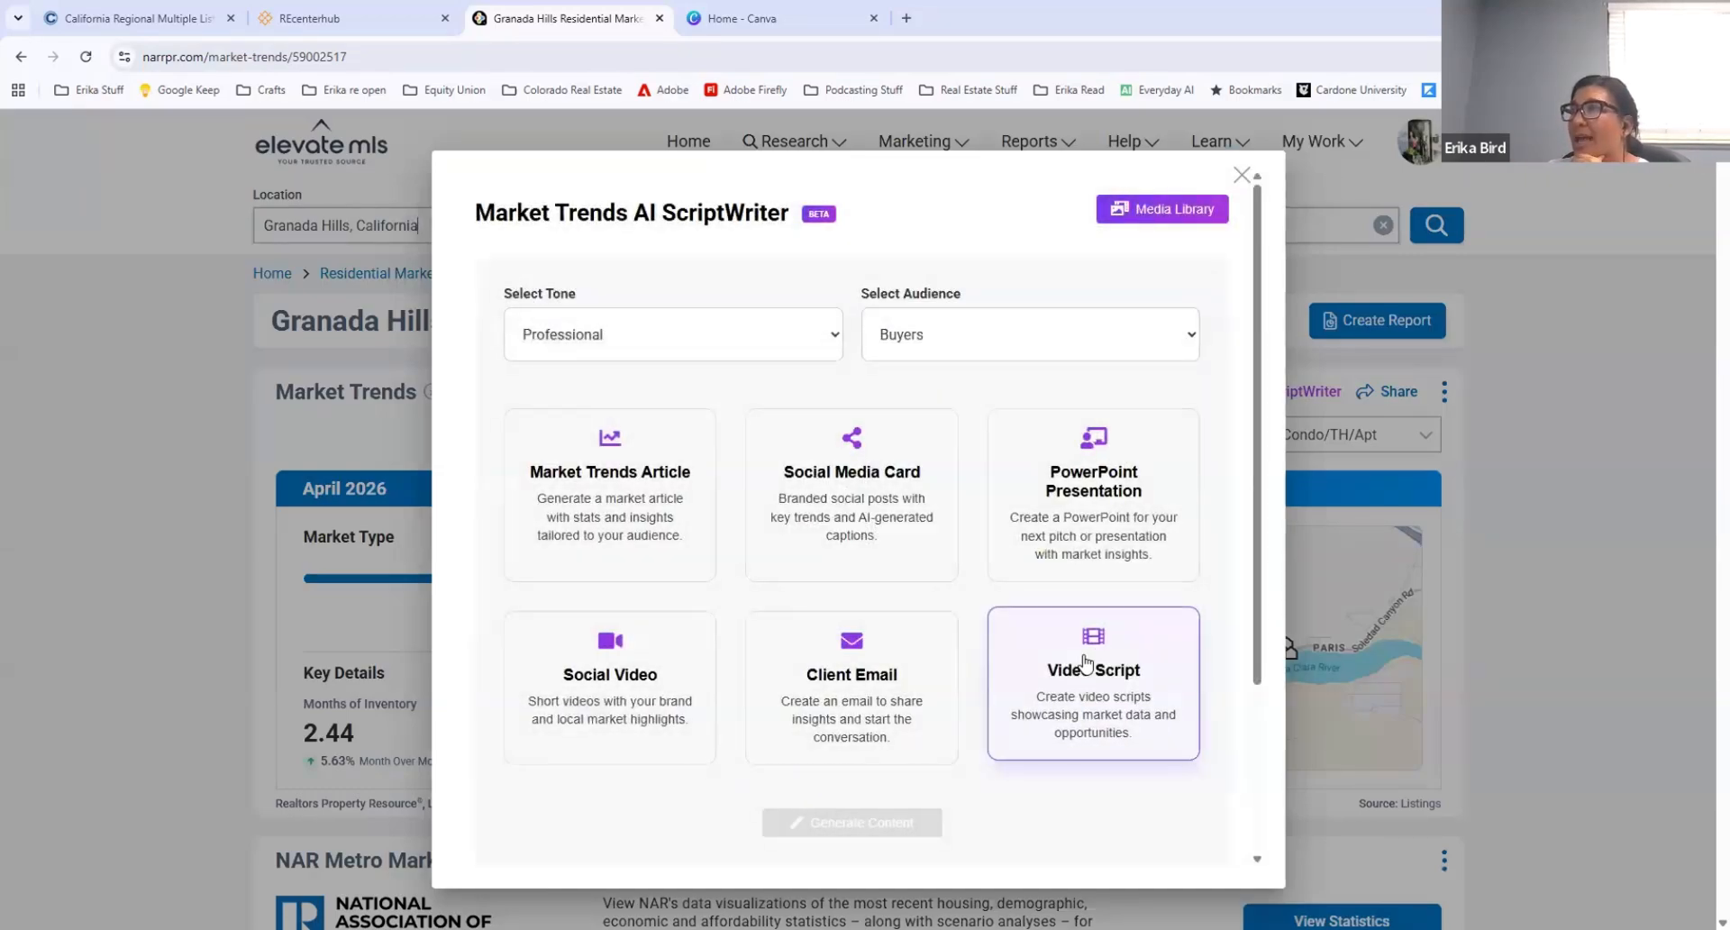
# Step: Create a Market Snapshot social video in 9:16 vertical format with the dark blue palette and no music
pyautogui.scroll(-3, 1086, 662)
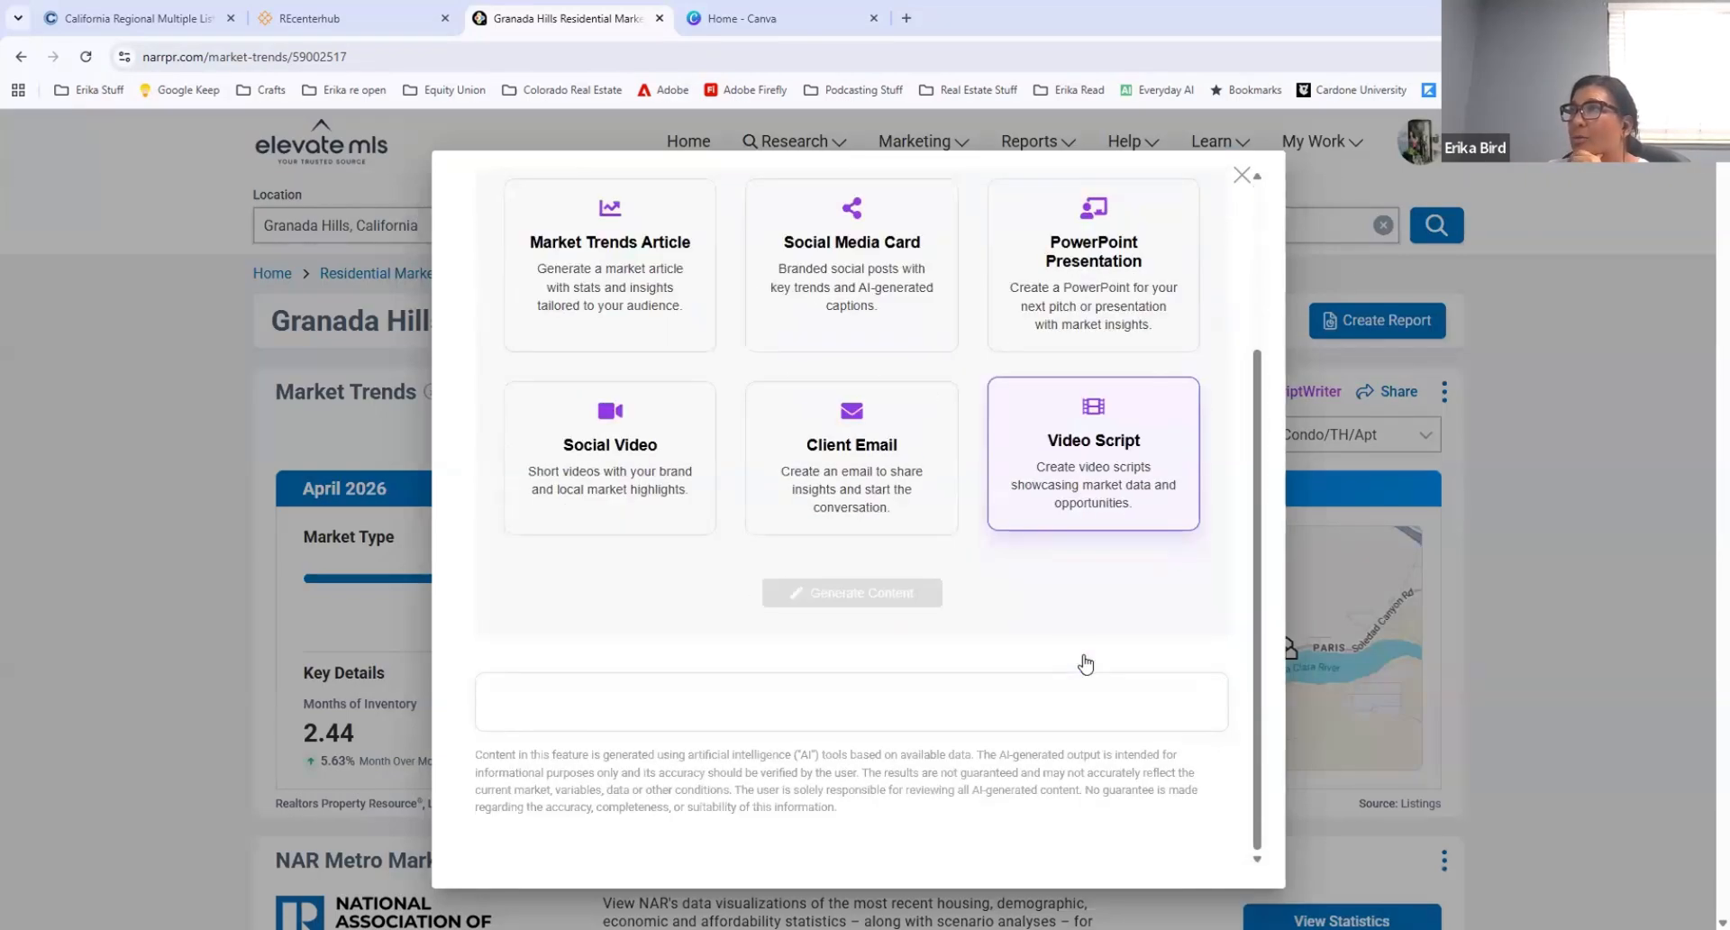
pyautogui.click(604, 432)
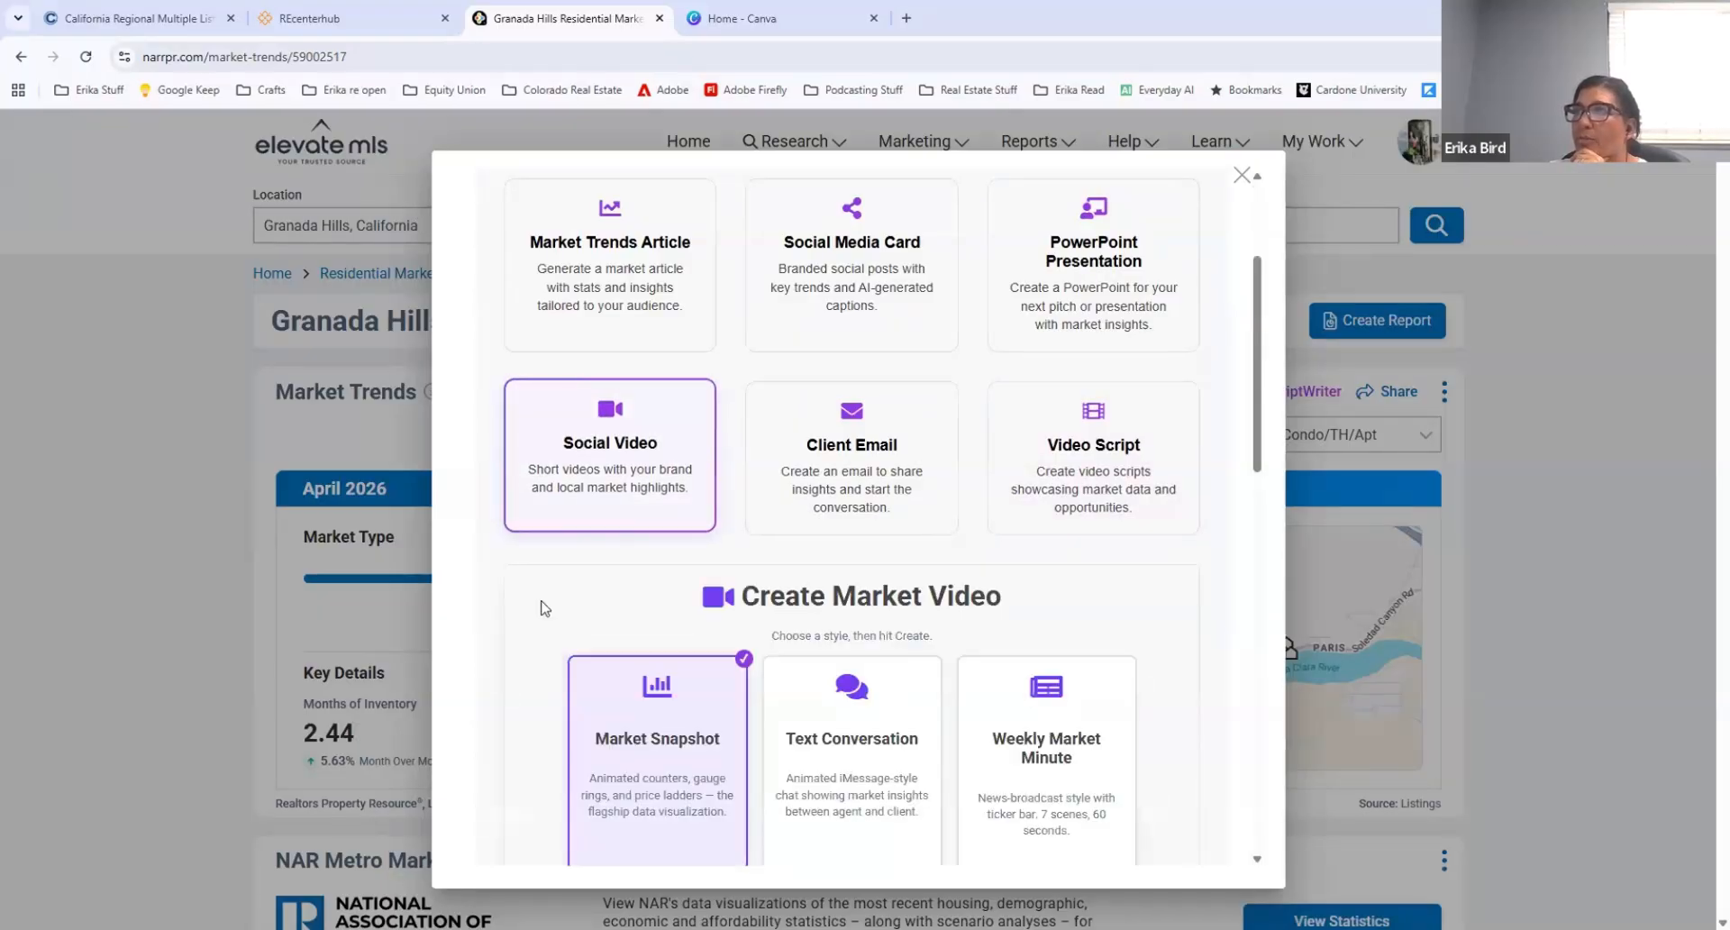
pyautogui.scroll(-4, 542, 606)
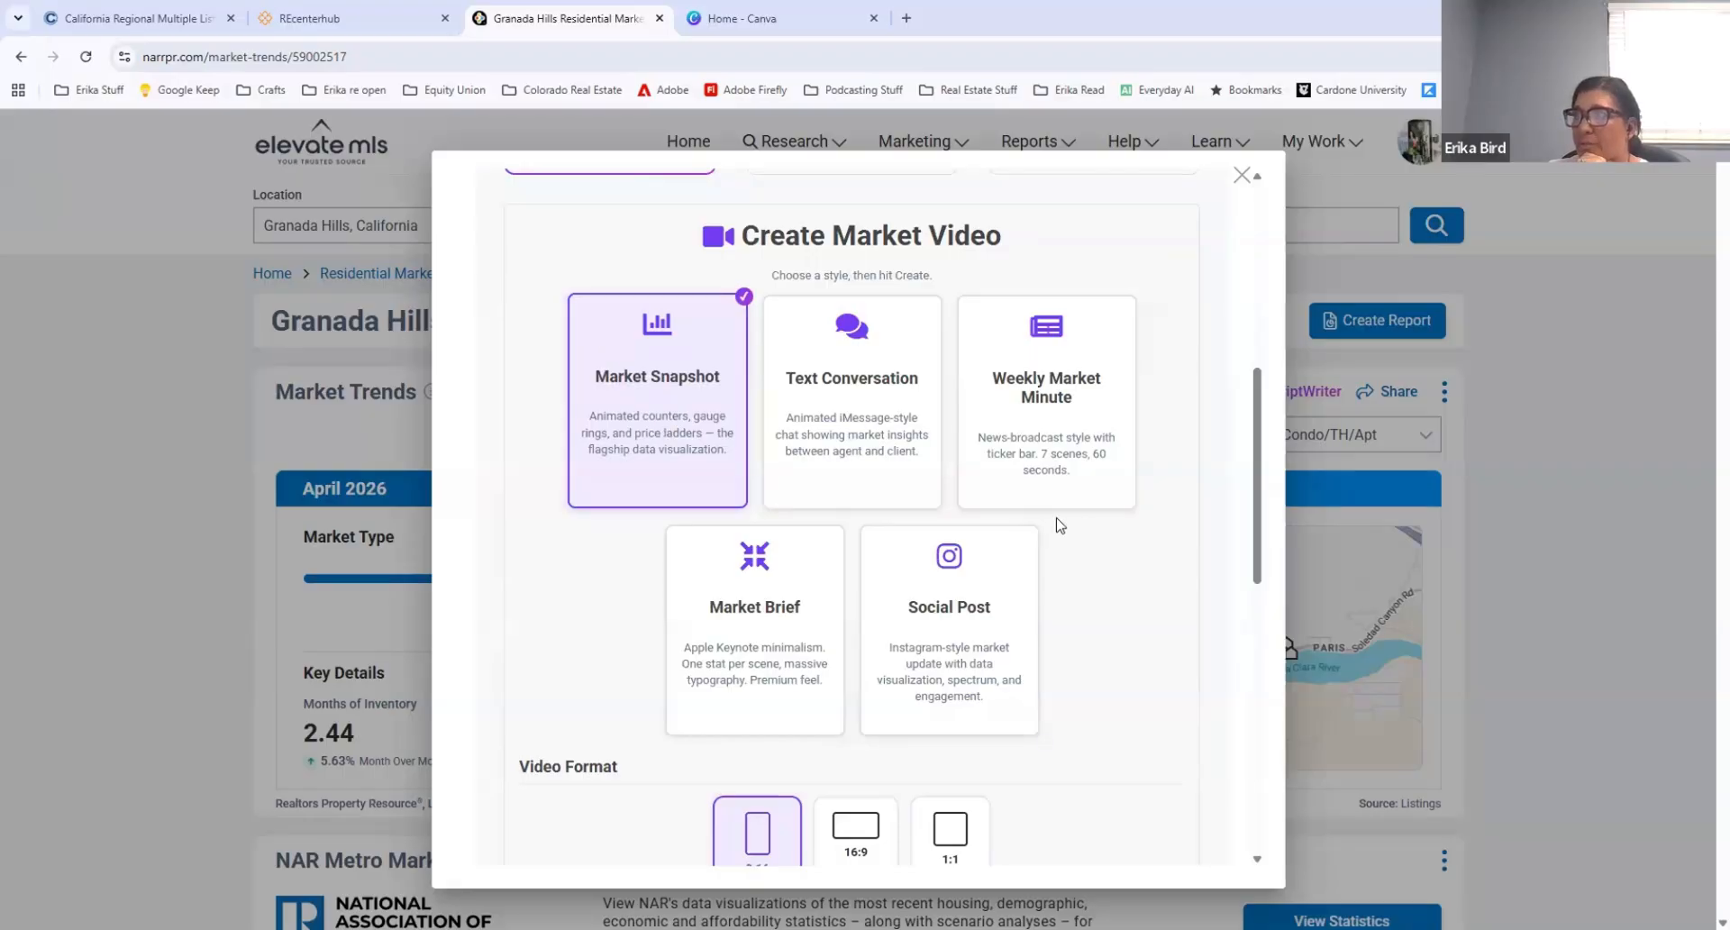
pyautogui.scroll(-3, 1141, 567)
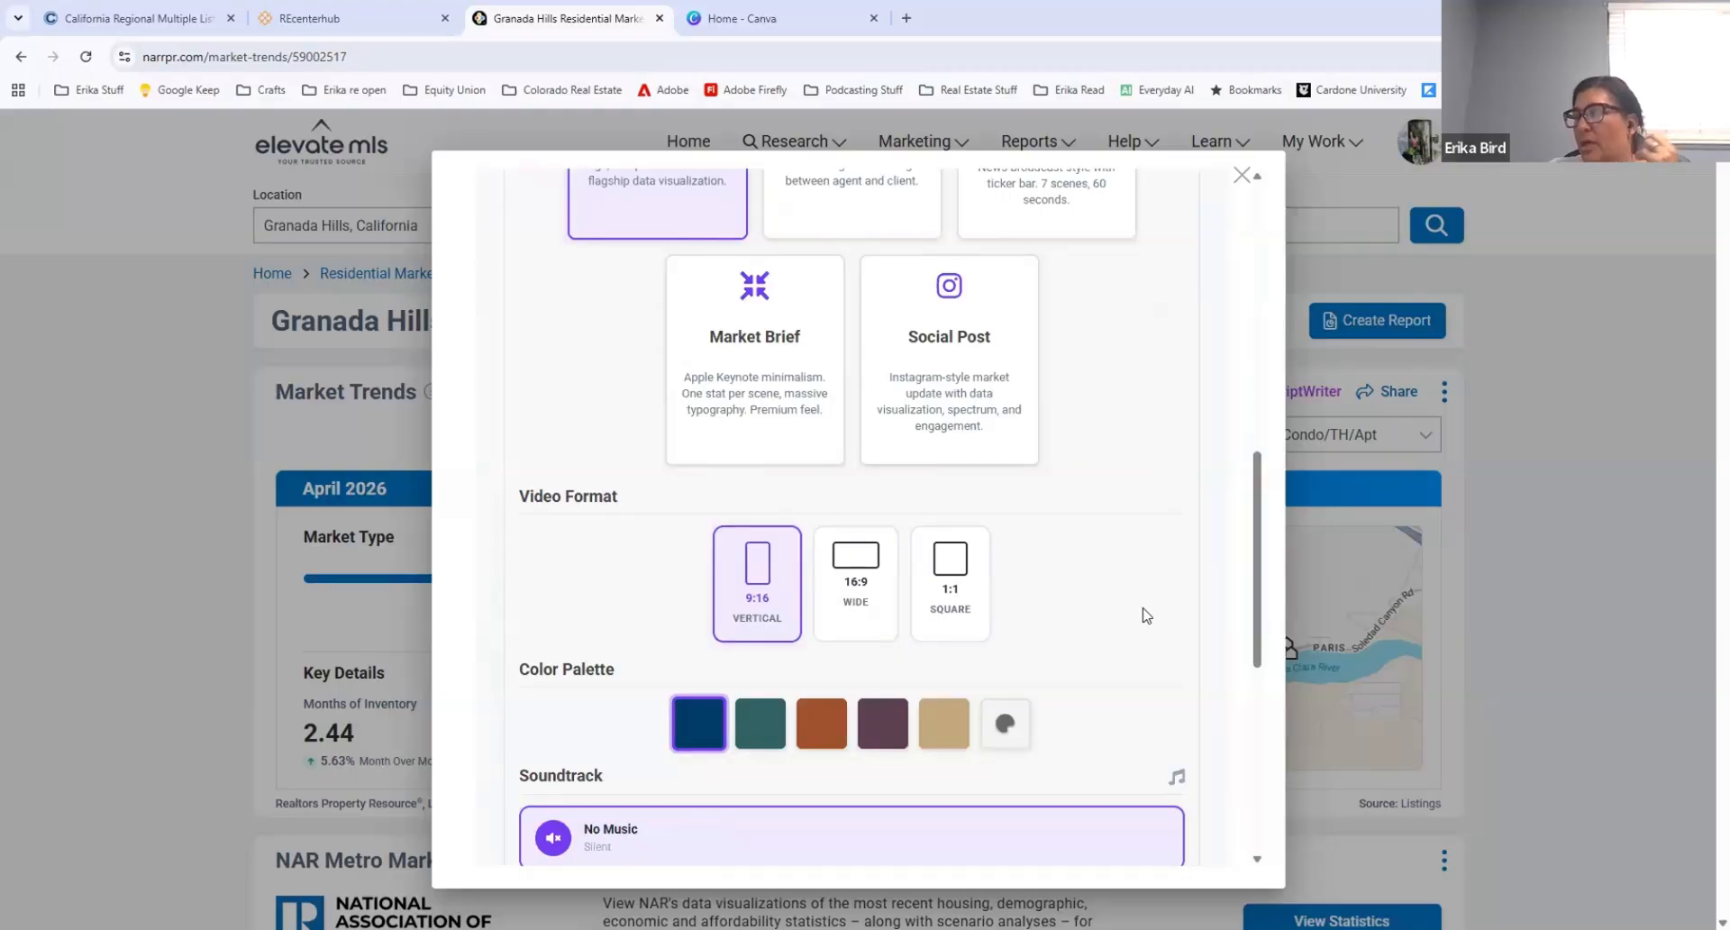
pyautogui.scroll(-2, 1042, 568)
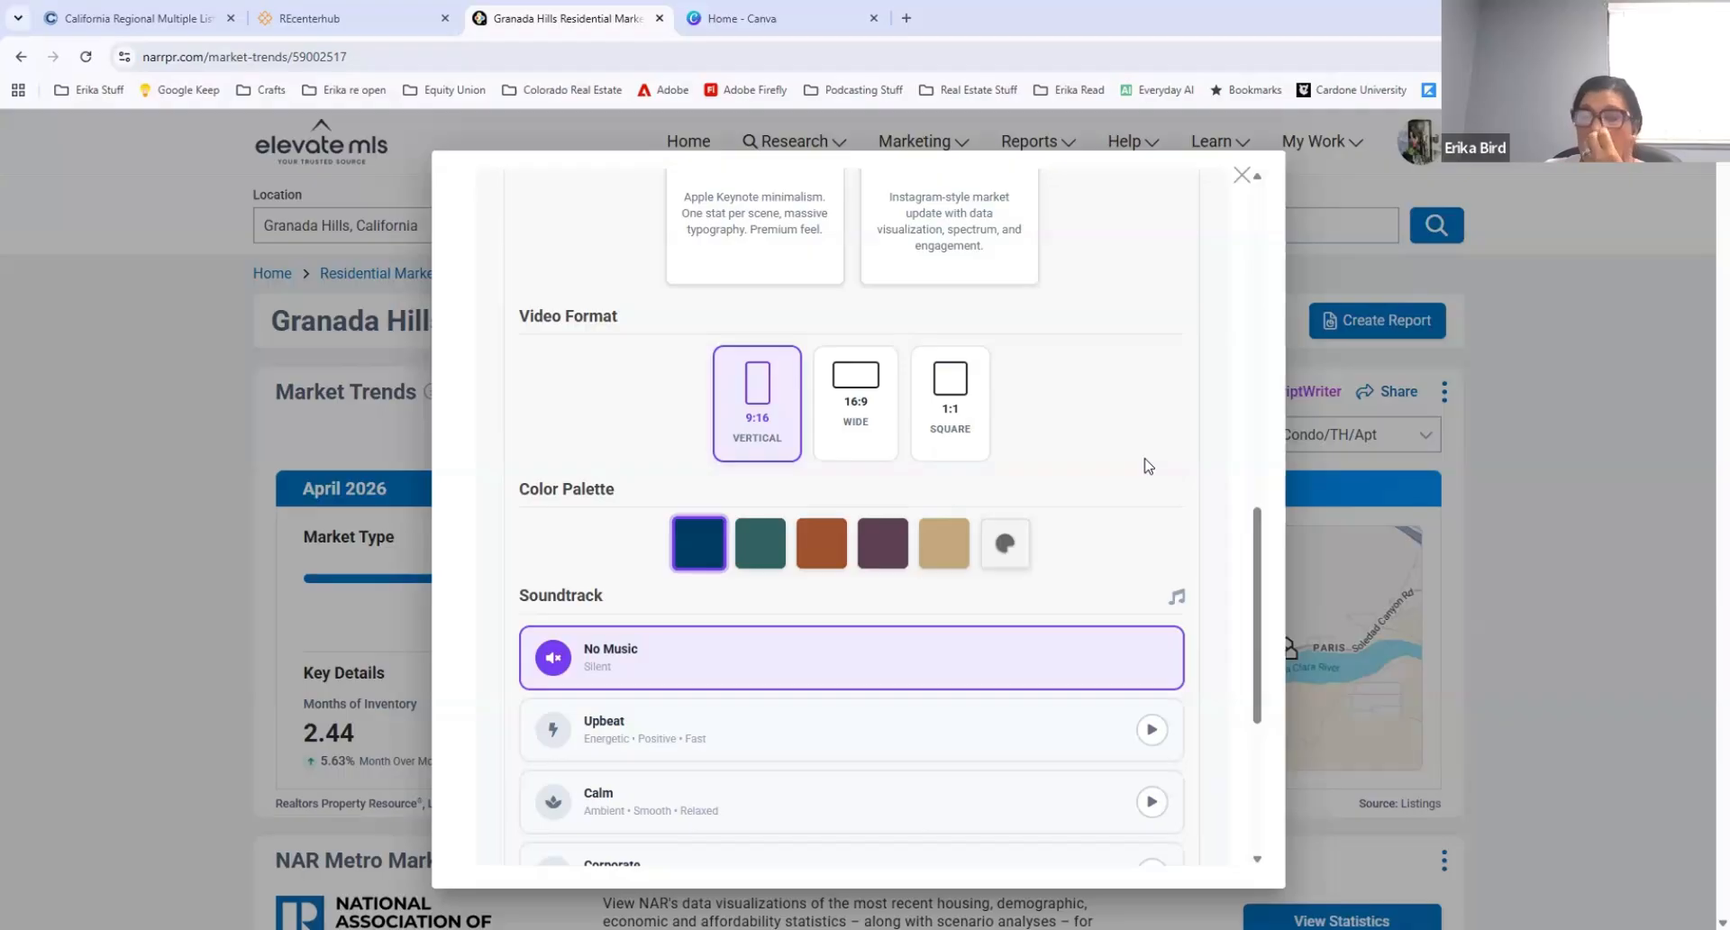
pyautogui.scroll(-2, 1092, 456)
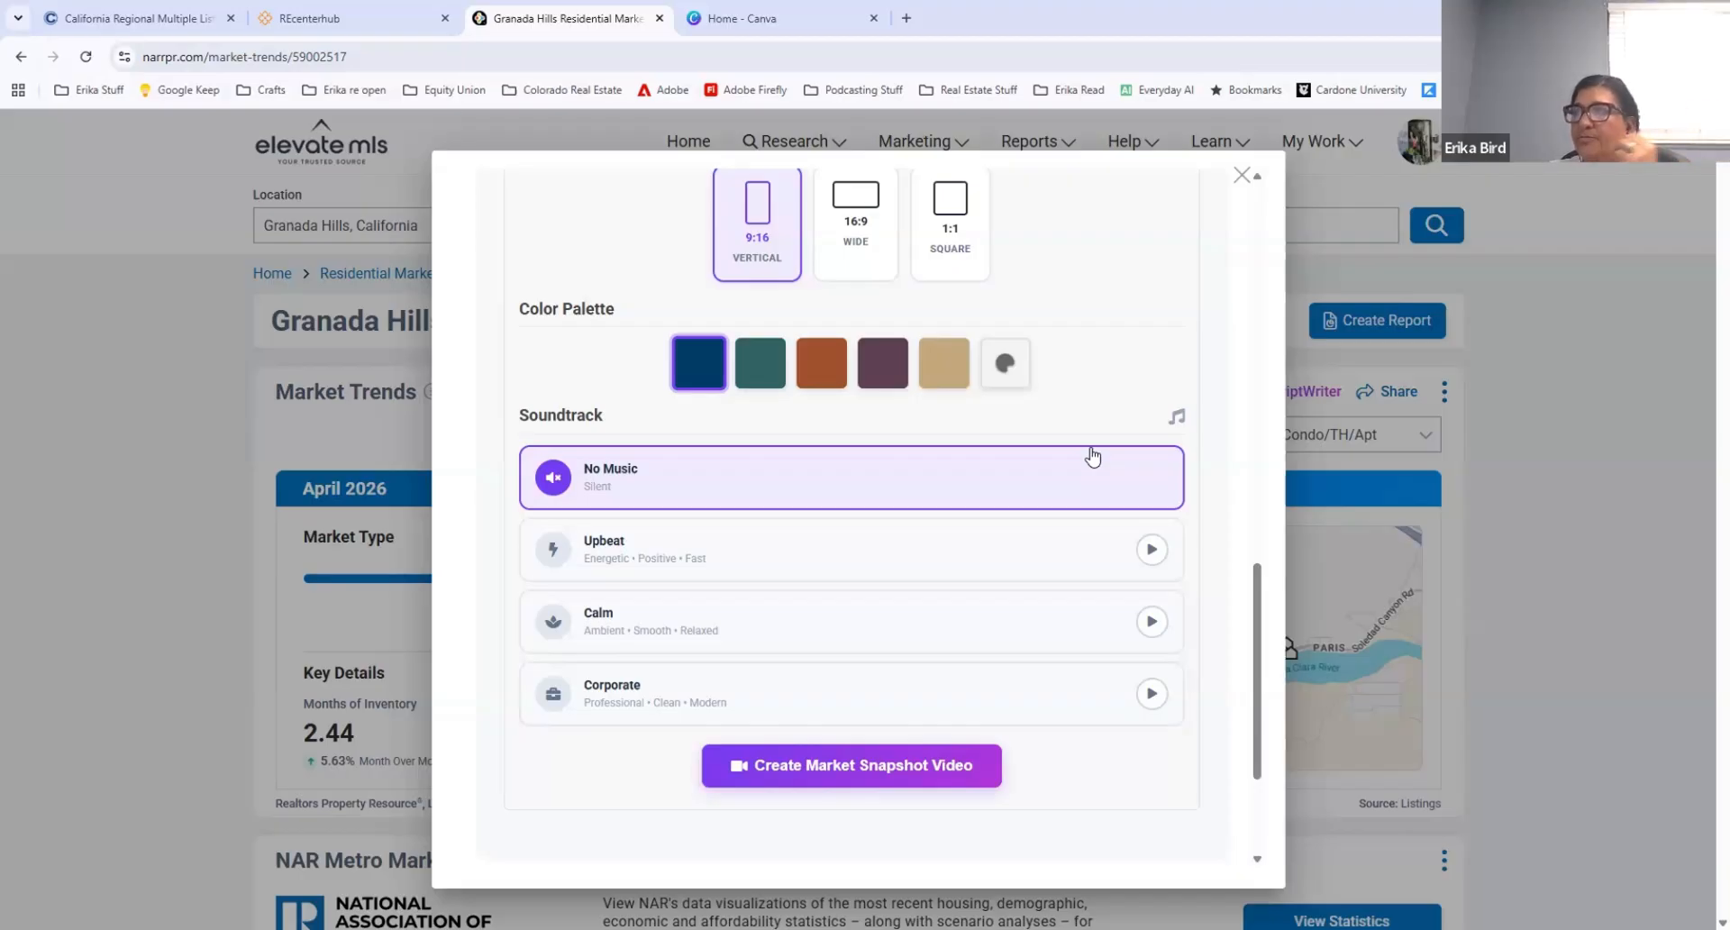
pyautogui.click(878, 763)
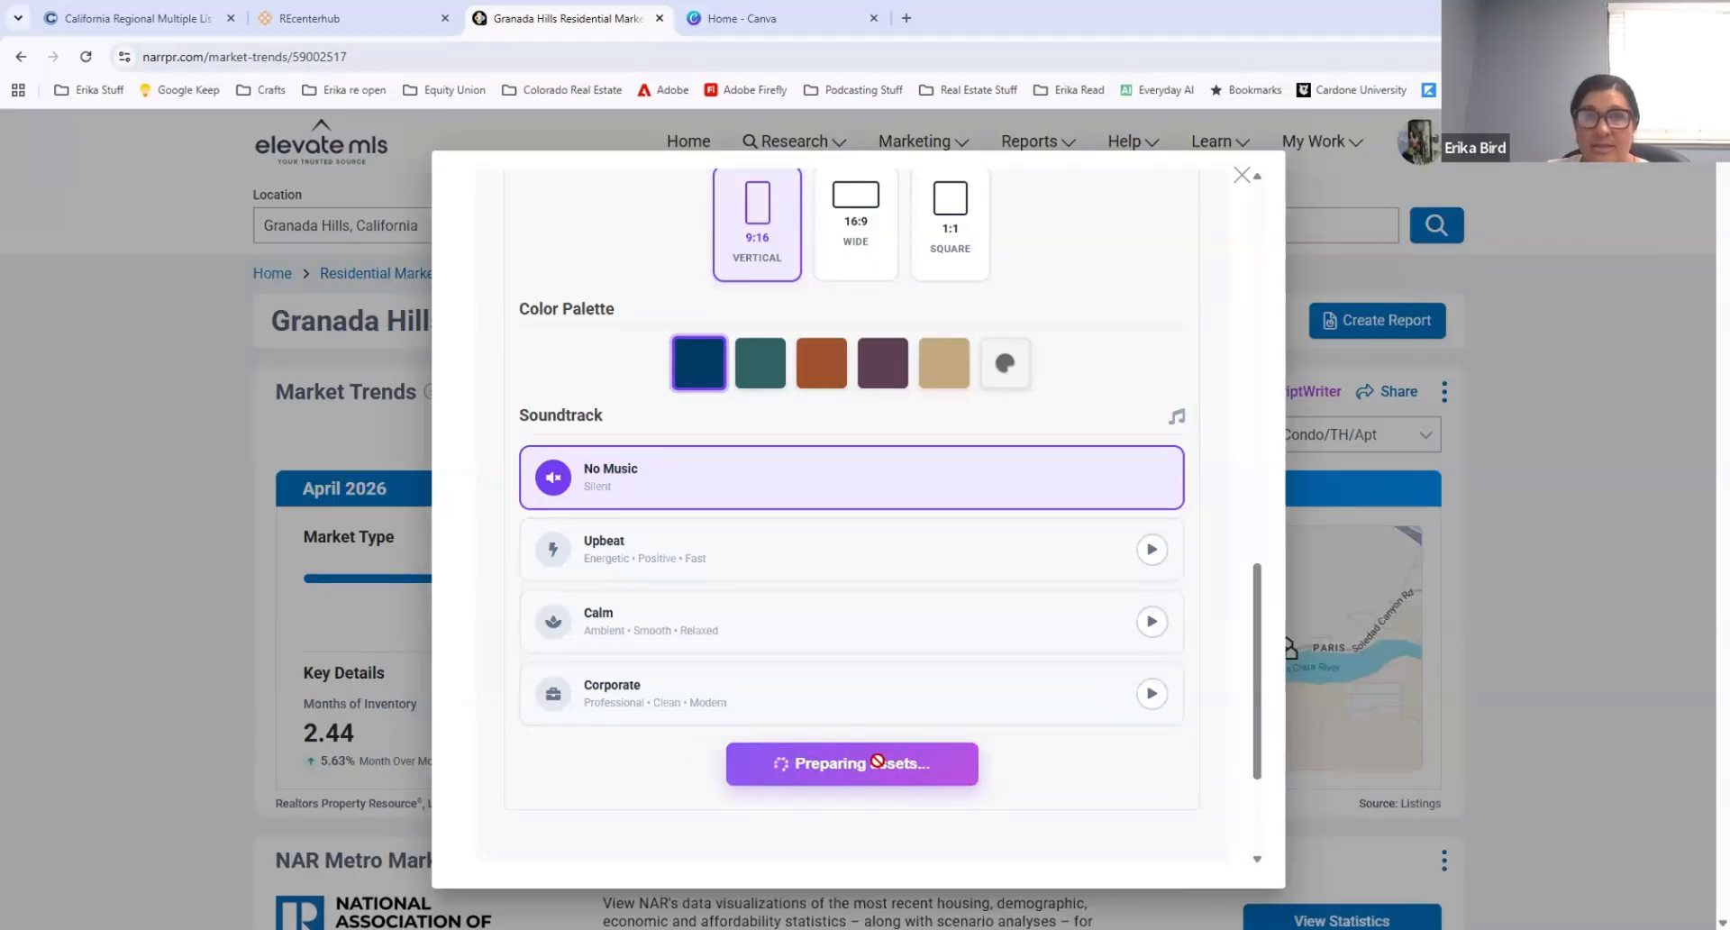
# Step: Generate a professional video script for buyers in Granada Hills and read through it down to the finished market video
pyautogui.scroll(-3, 821, 682)
pyautogui.scroll(5, 808, 657)
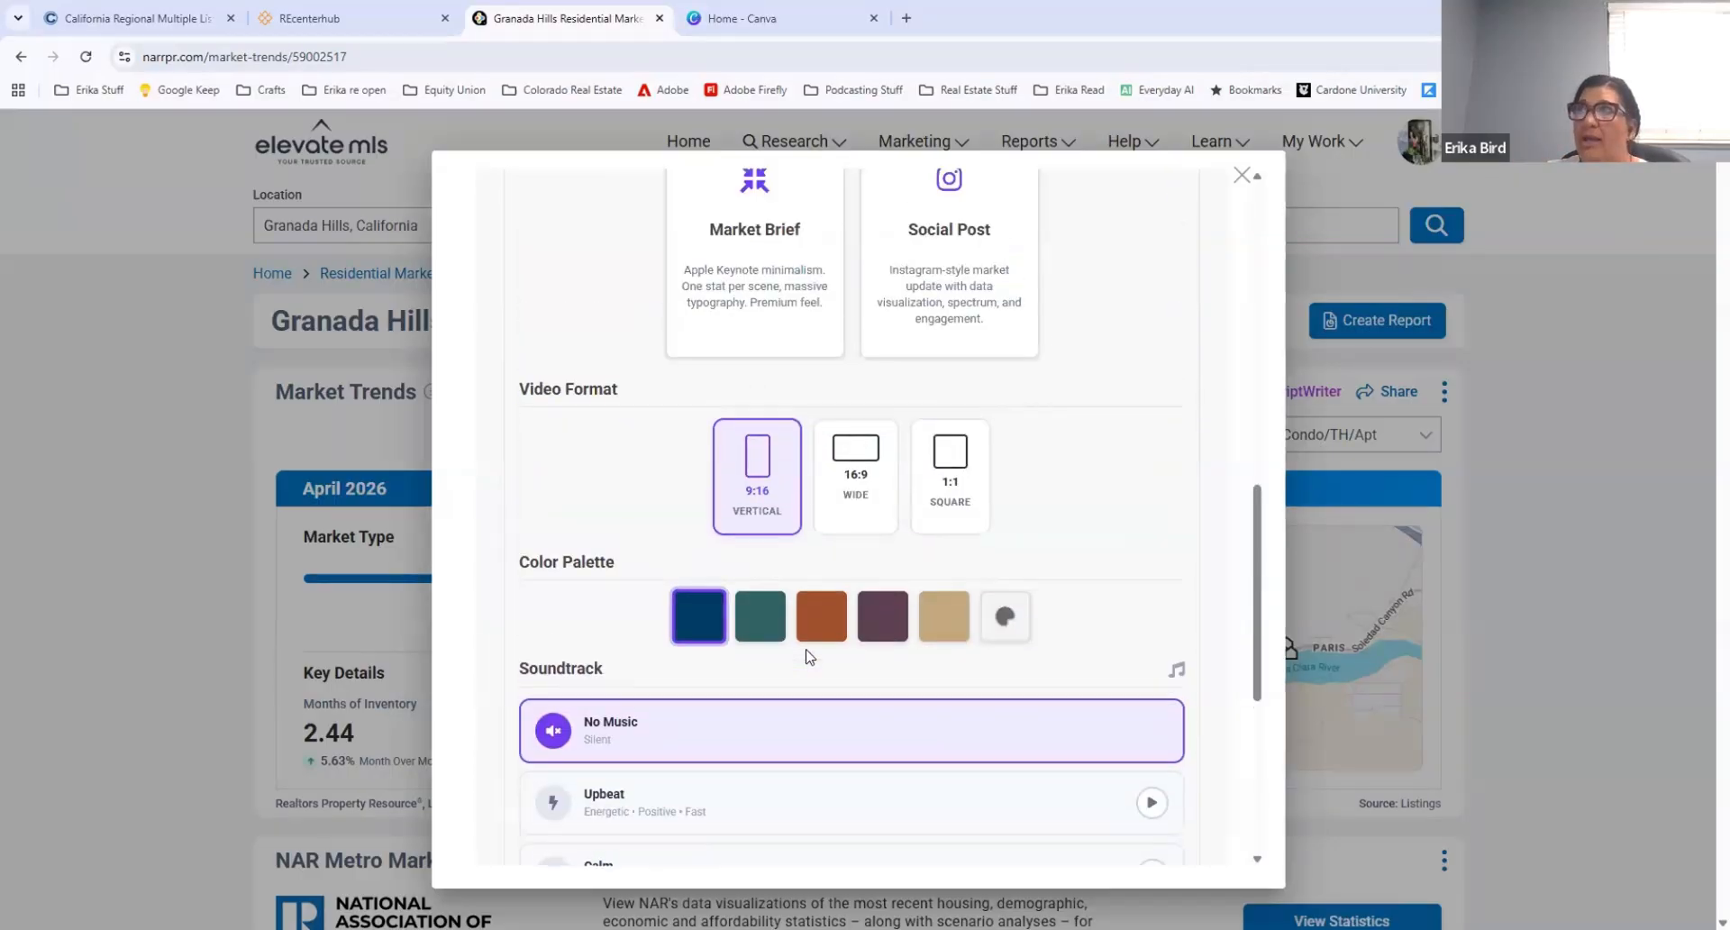
pyautogui.scroll(7, 806, 657)
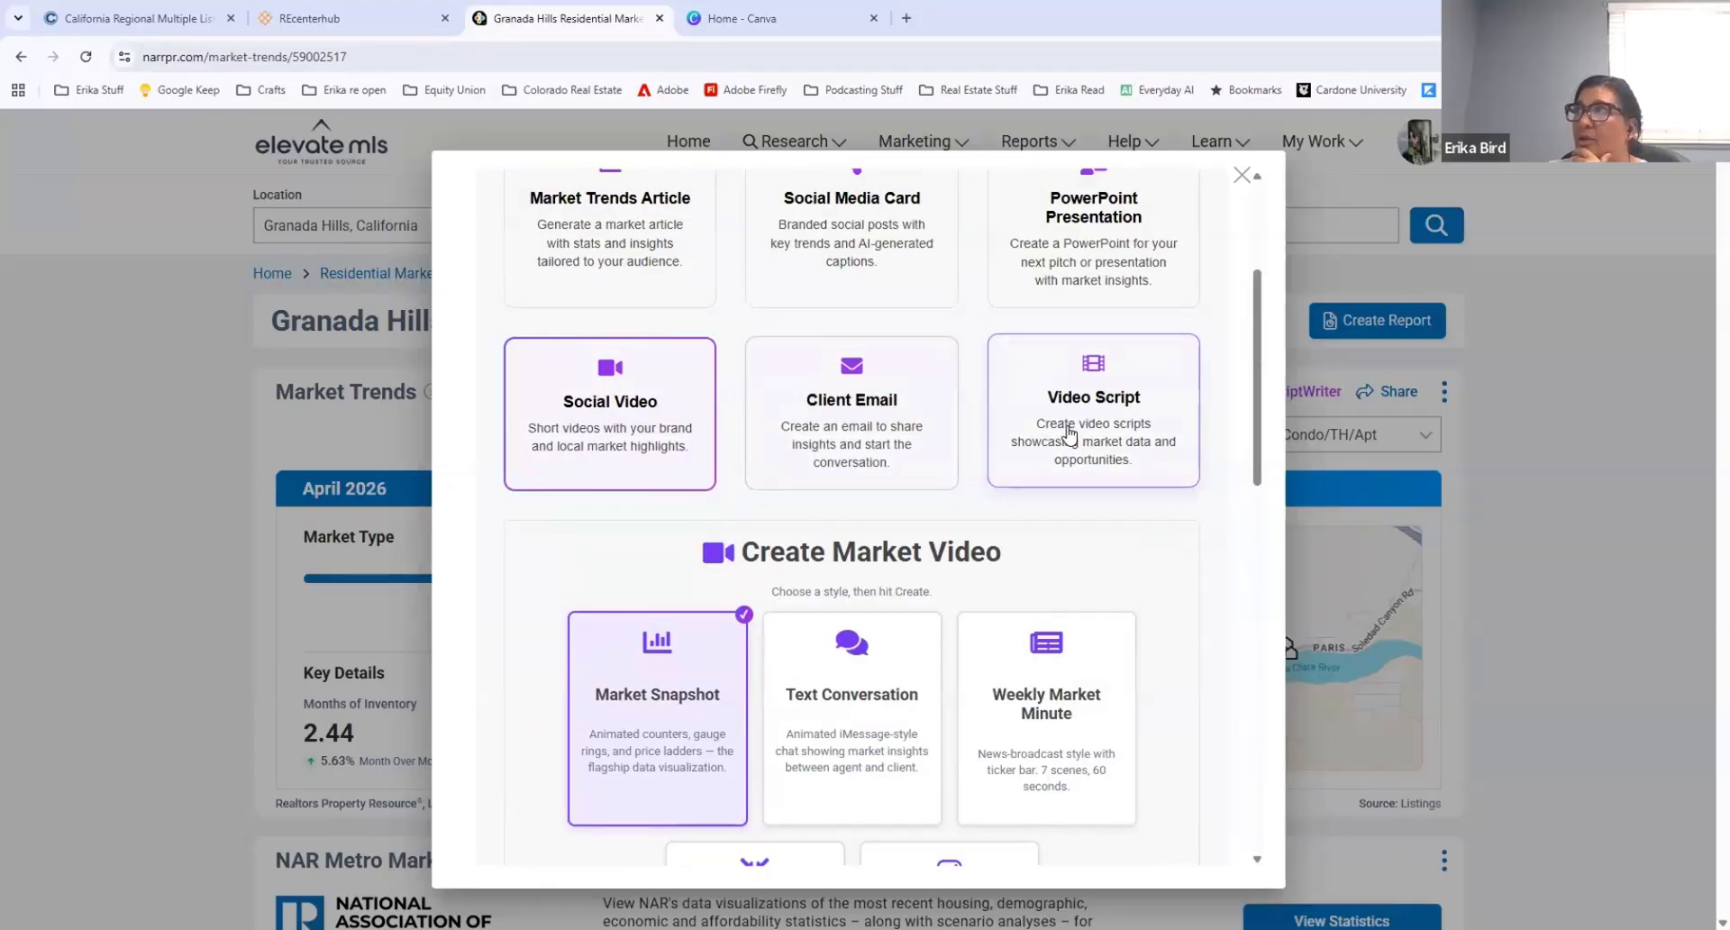
pyautogui.click(1069, 435)
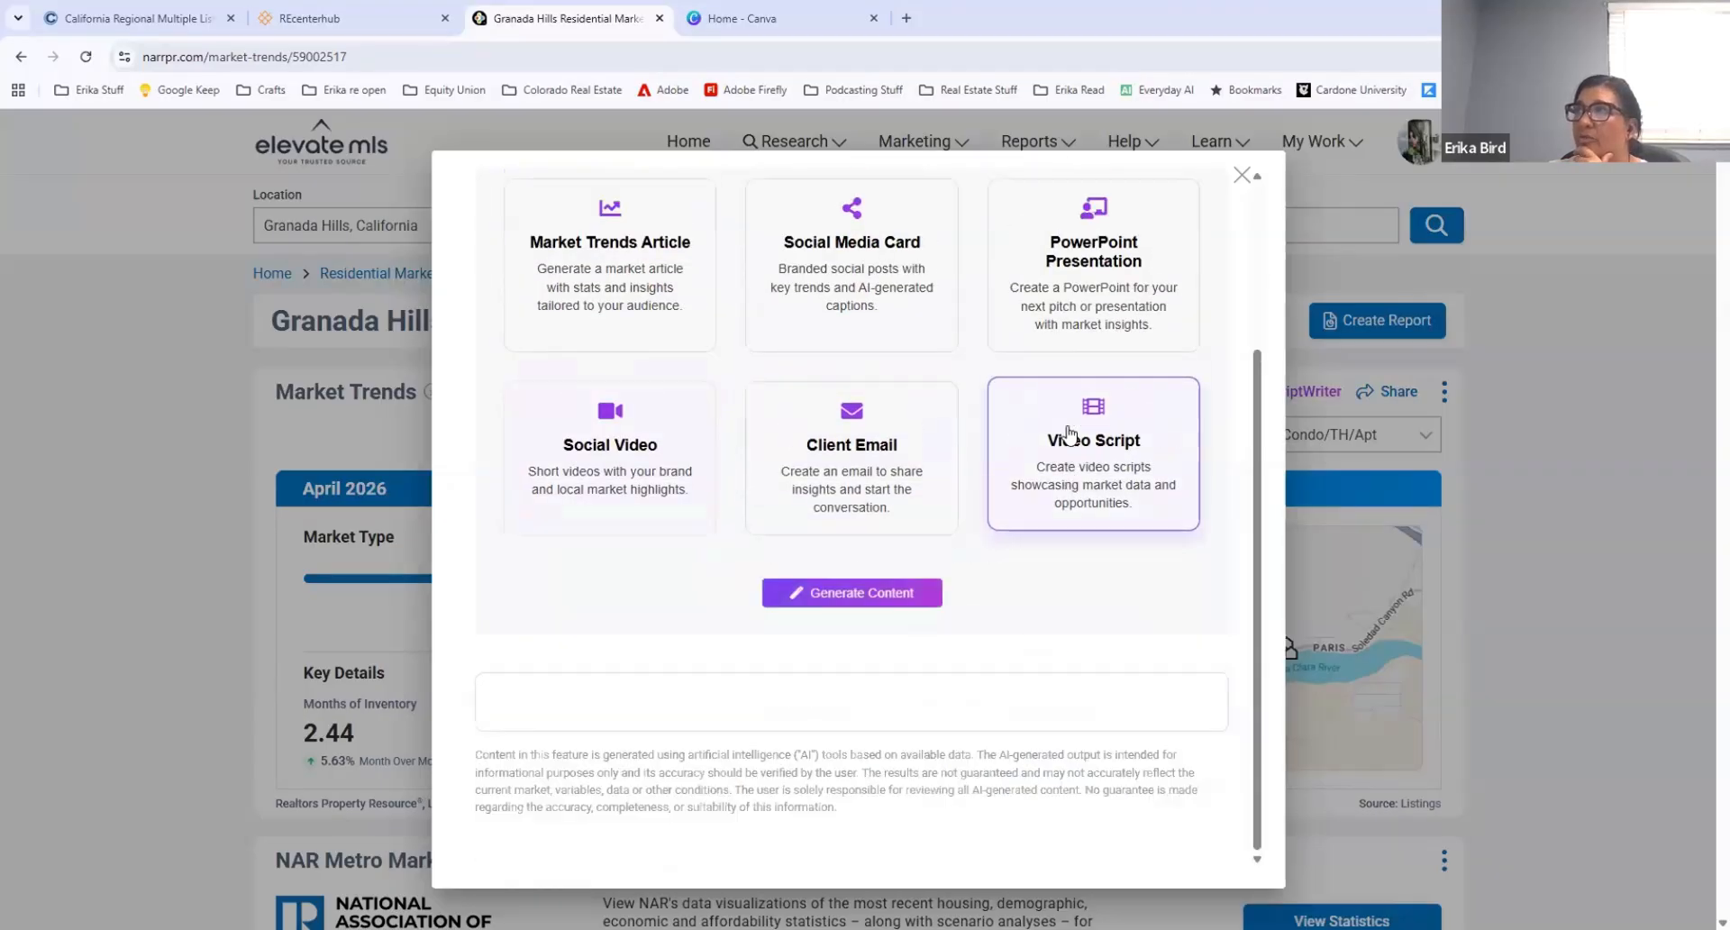
pyautogui.click(834, 594)
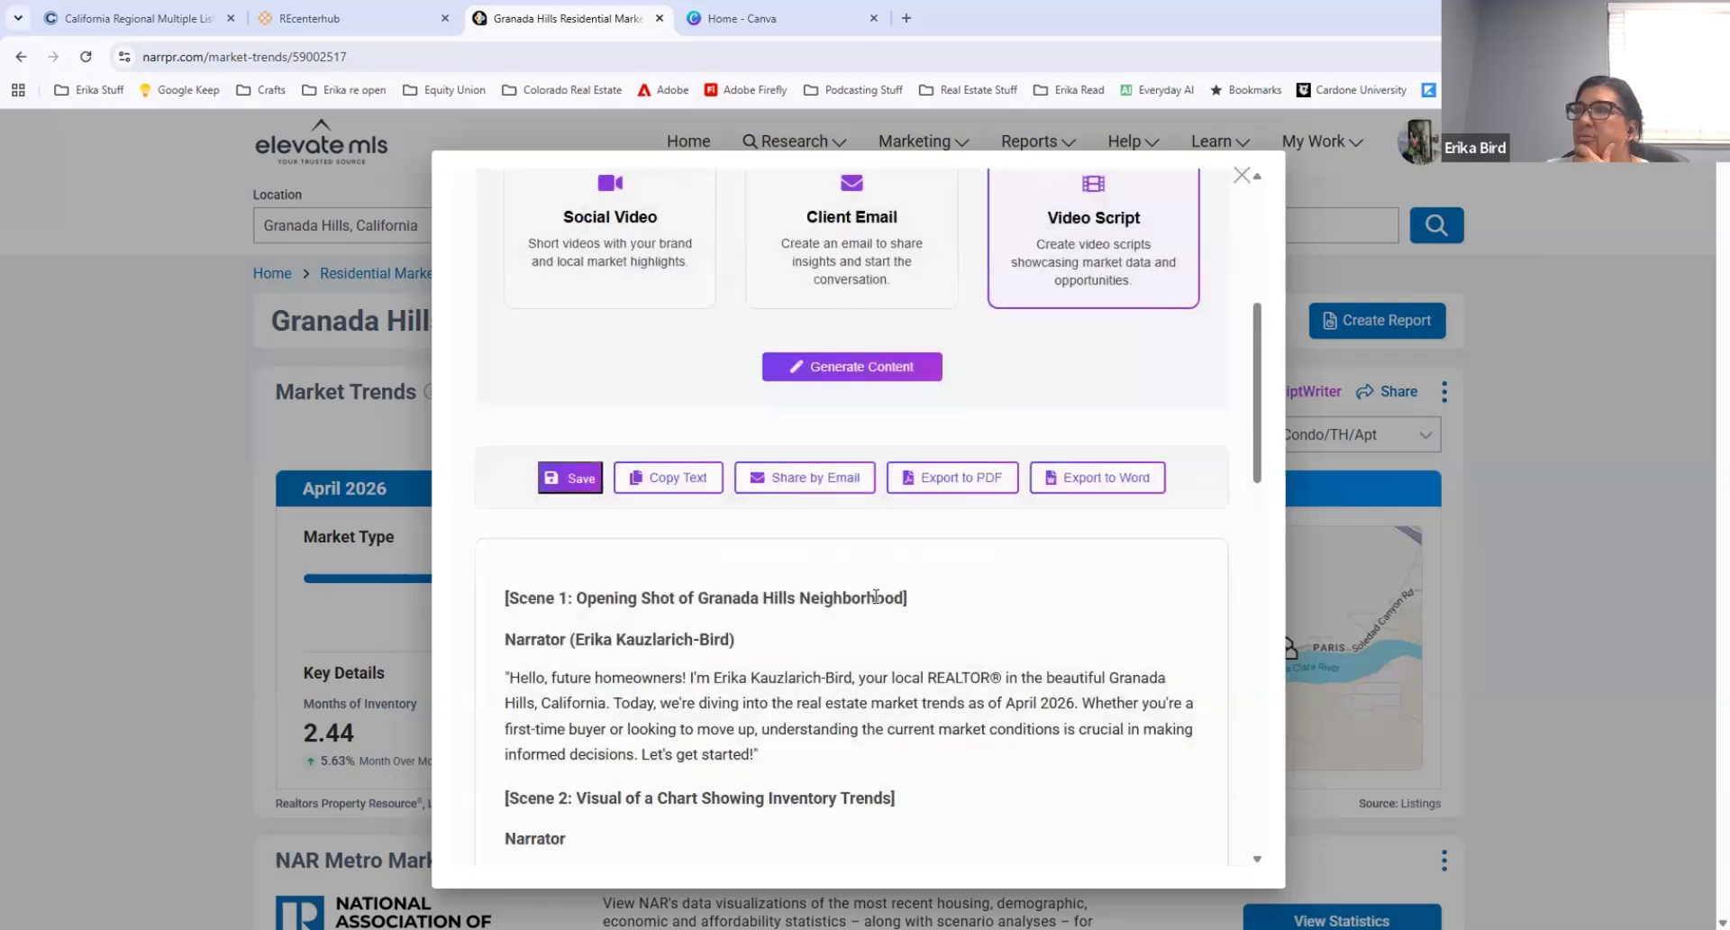
pyautogui.scroll(-1, 762, 463)
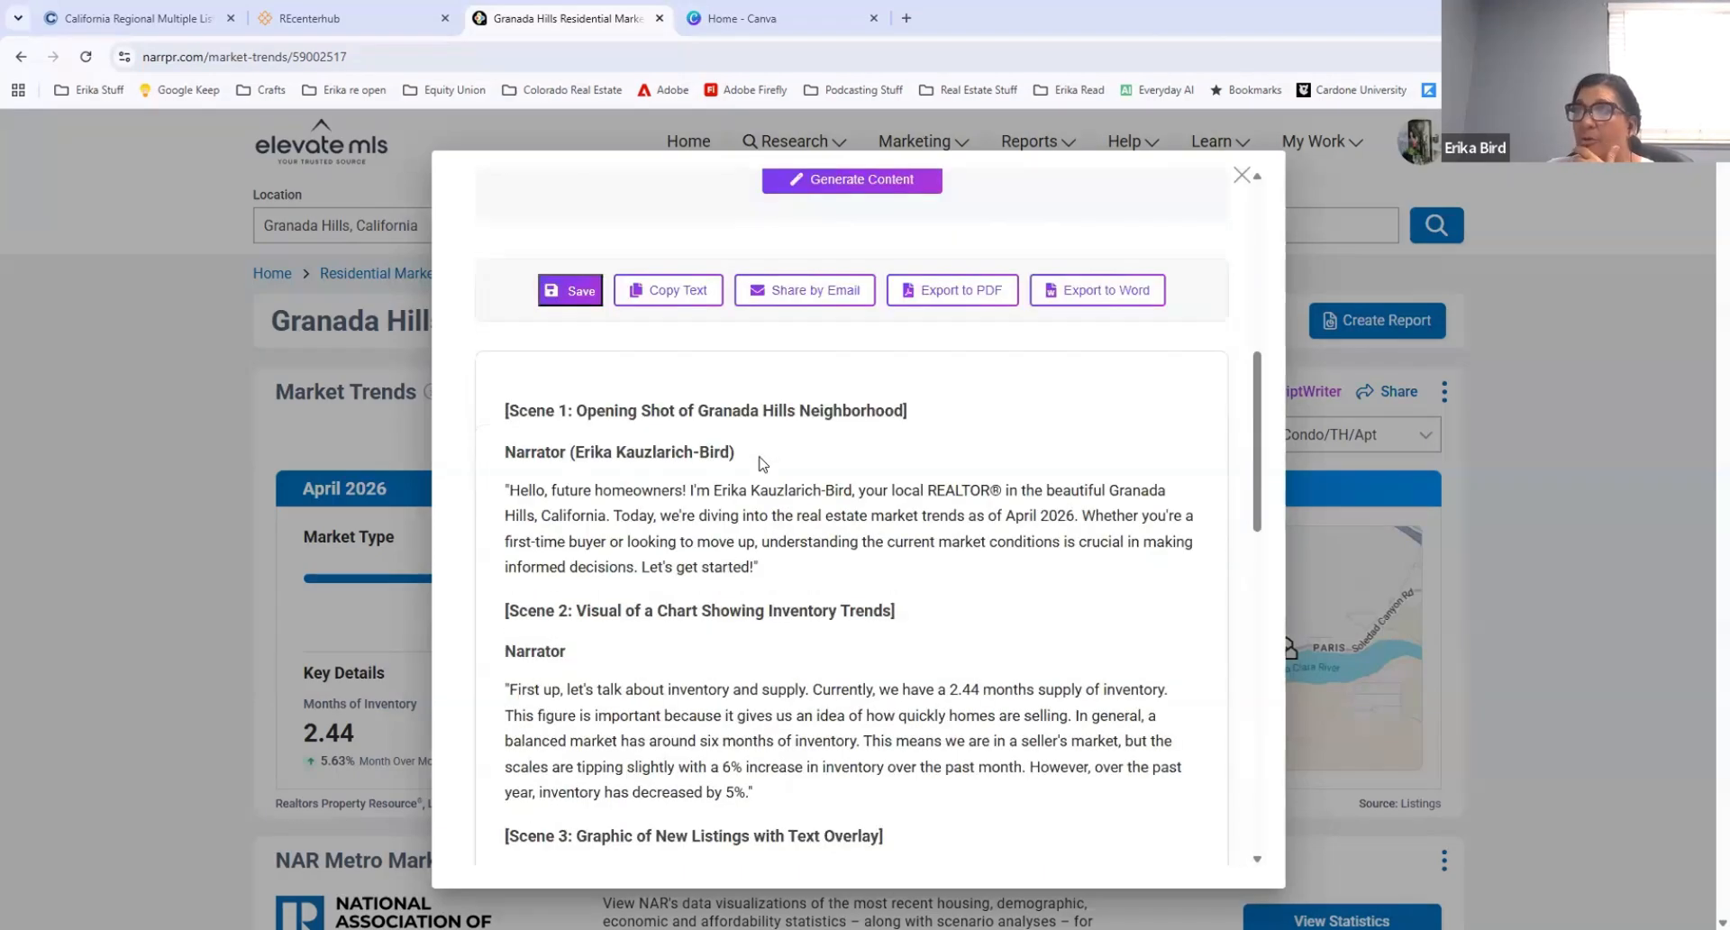
pyautogui.scroll(-1, 762, 463)
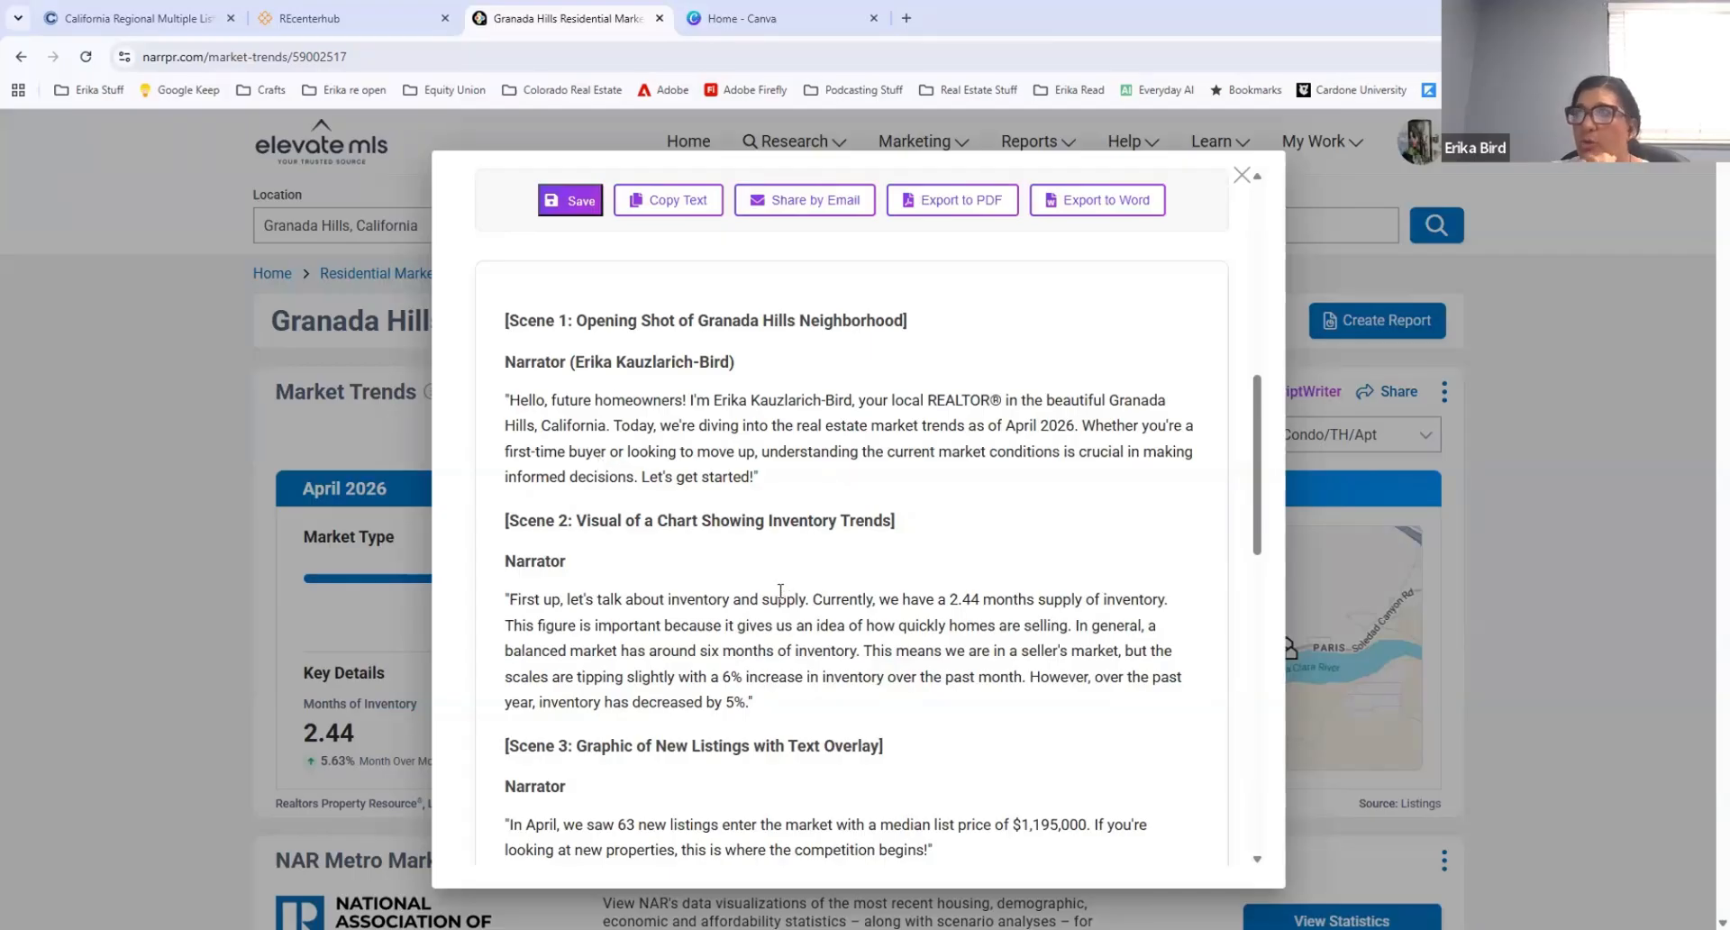
pyautogui.scroll(-3, 834, 588)
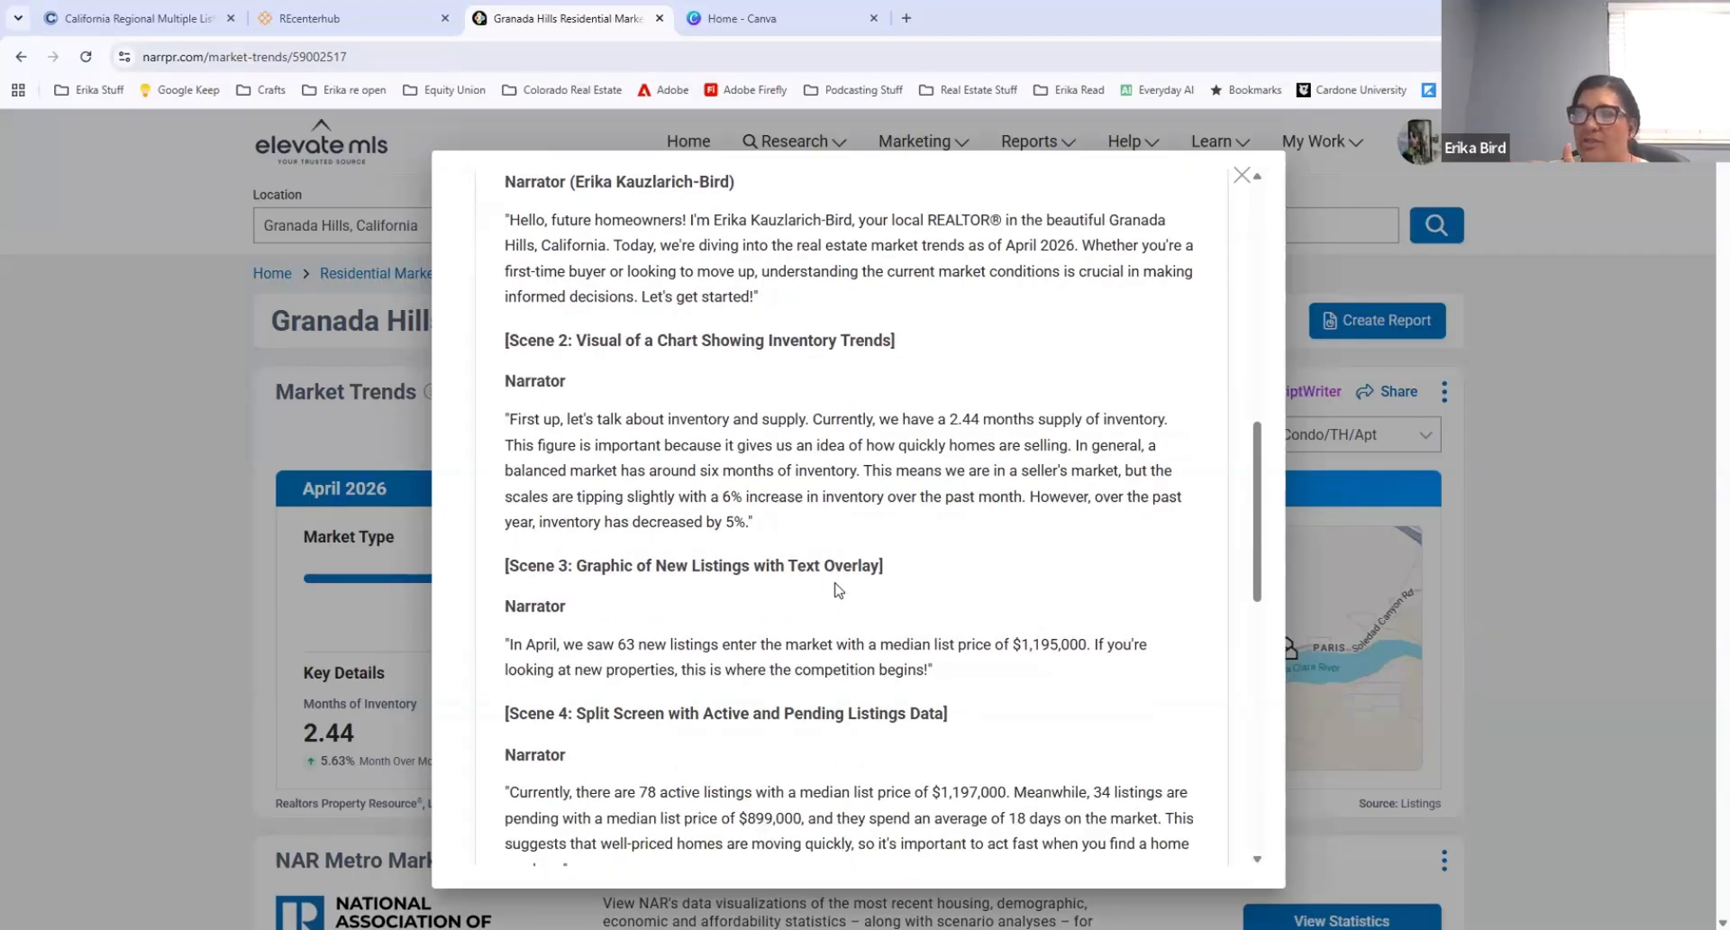
pyautogui.scroll(-4, 834, 587)
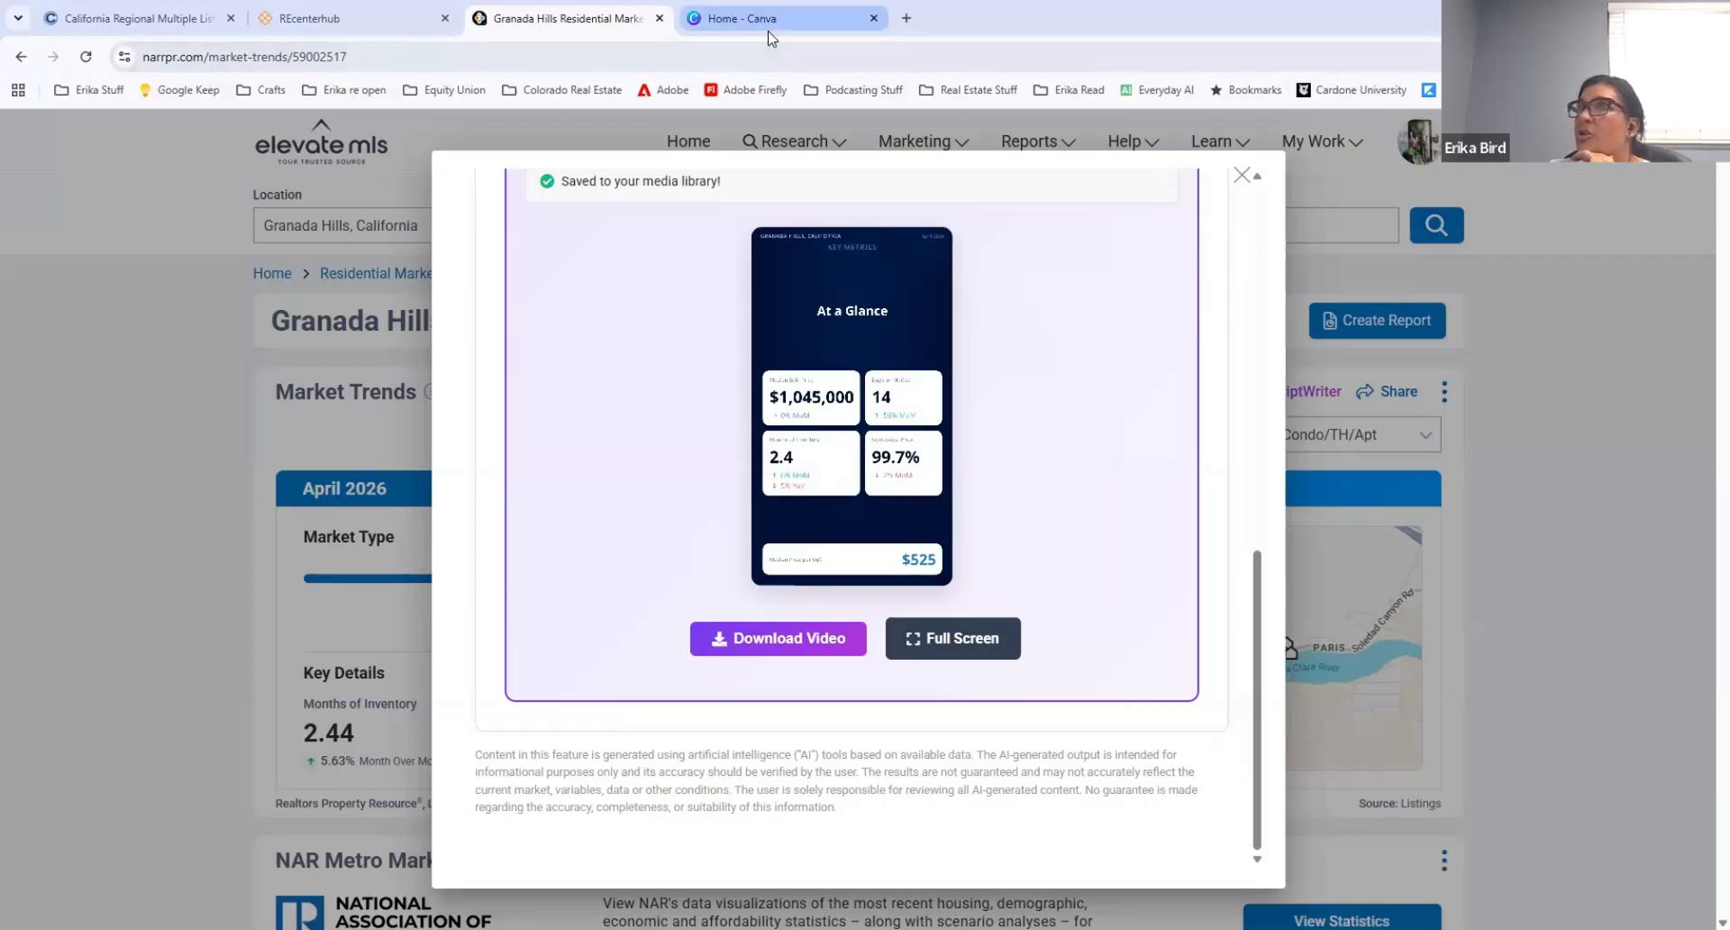
# Step: Switch to Canva, open the recent untitled TikTok video design and play it back
pyautogui.click(739, 21)
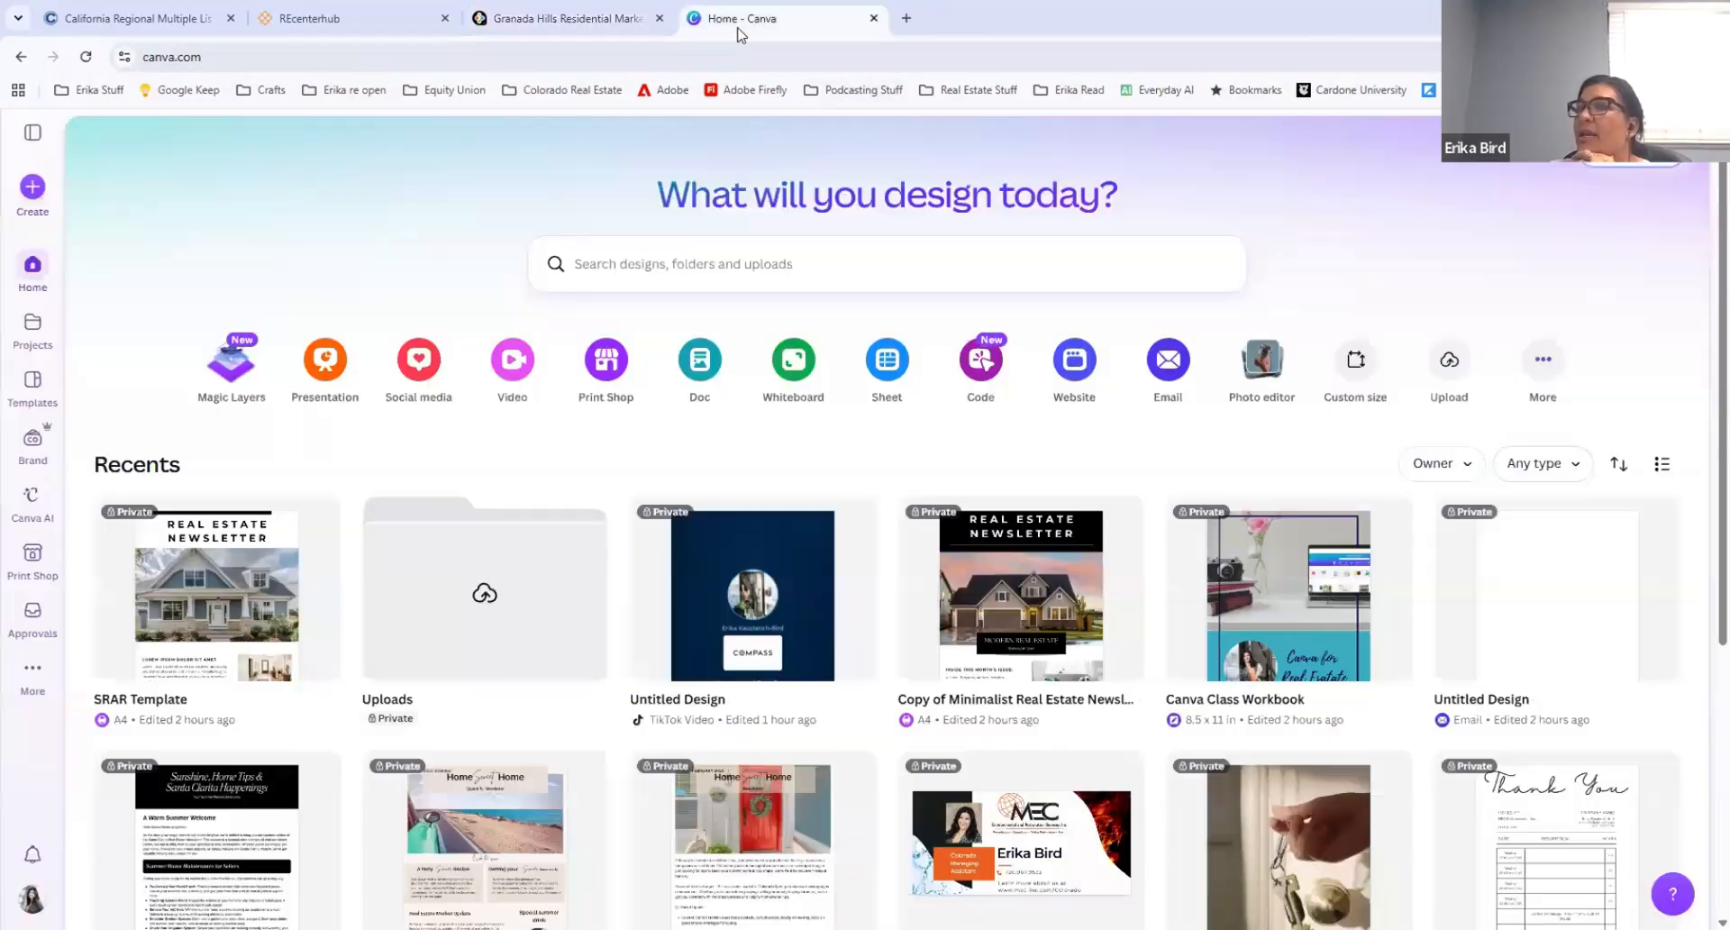
pyautogui.click(763, 580)
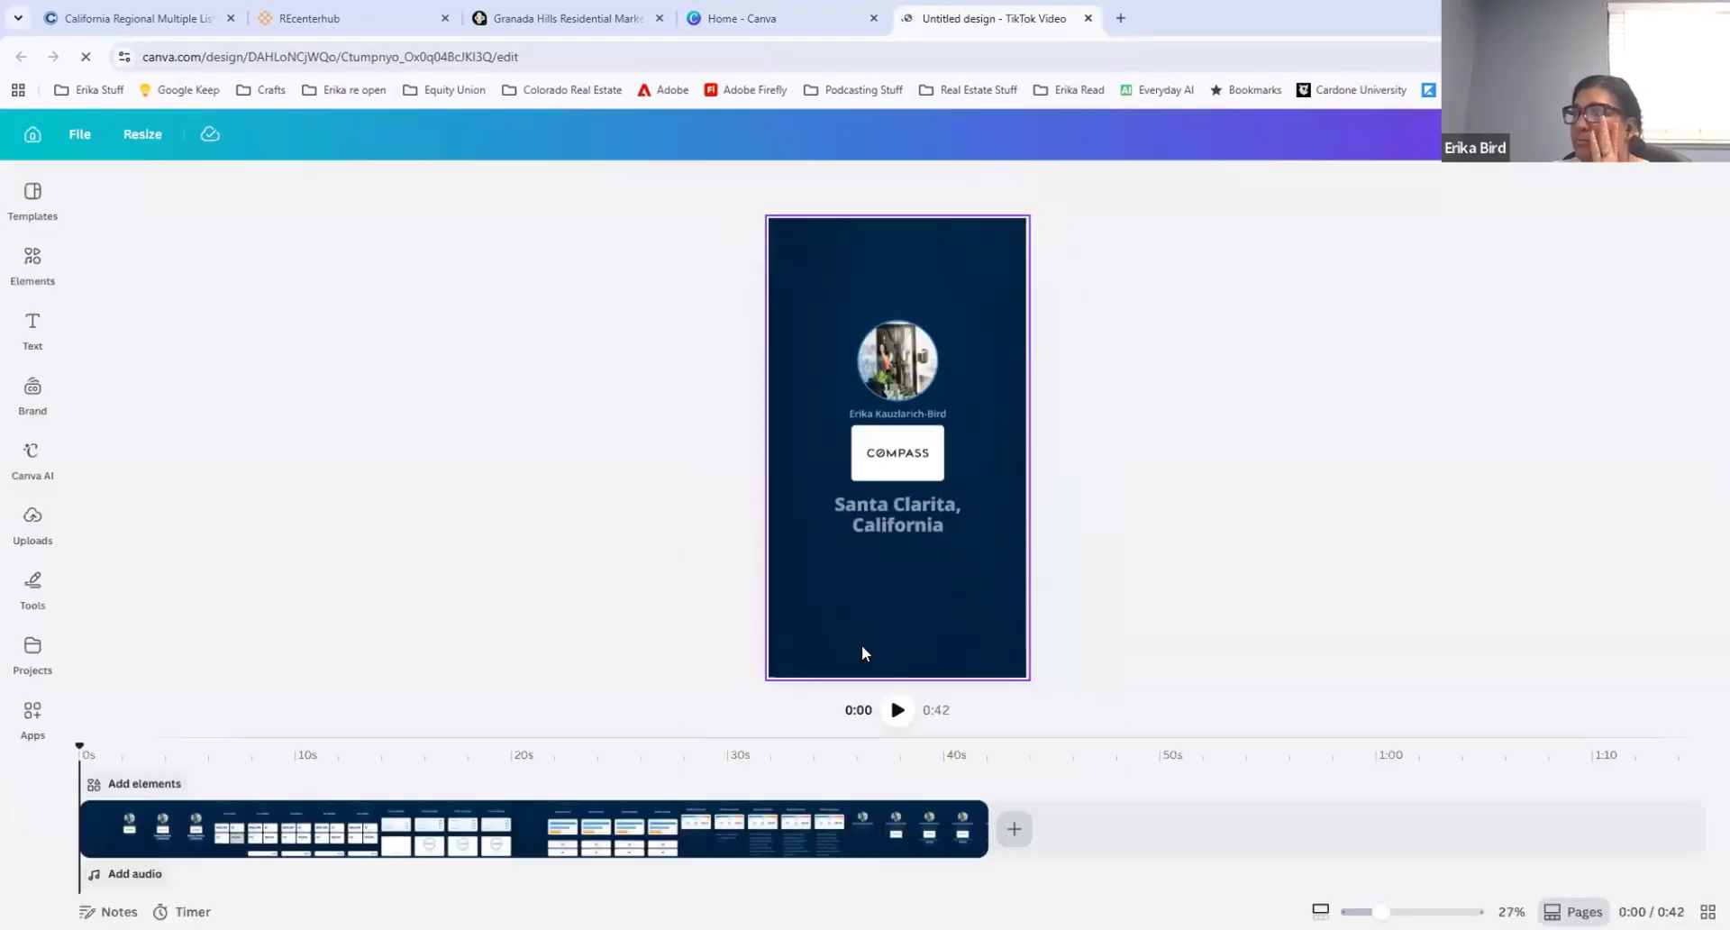
pyautogui.click(898, 710)
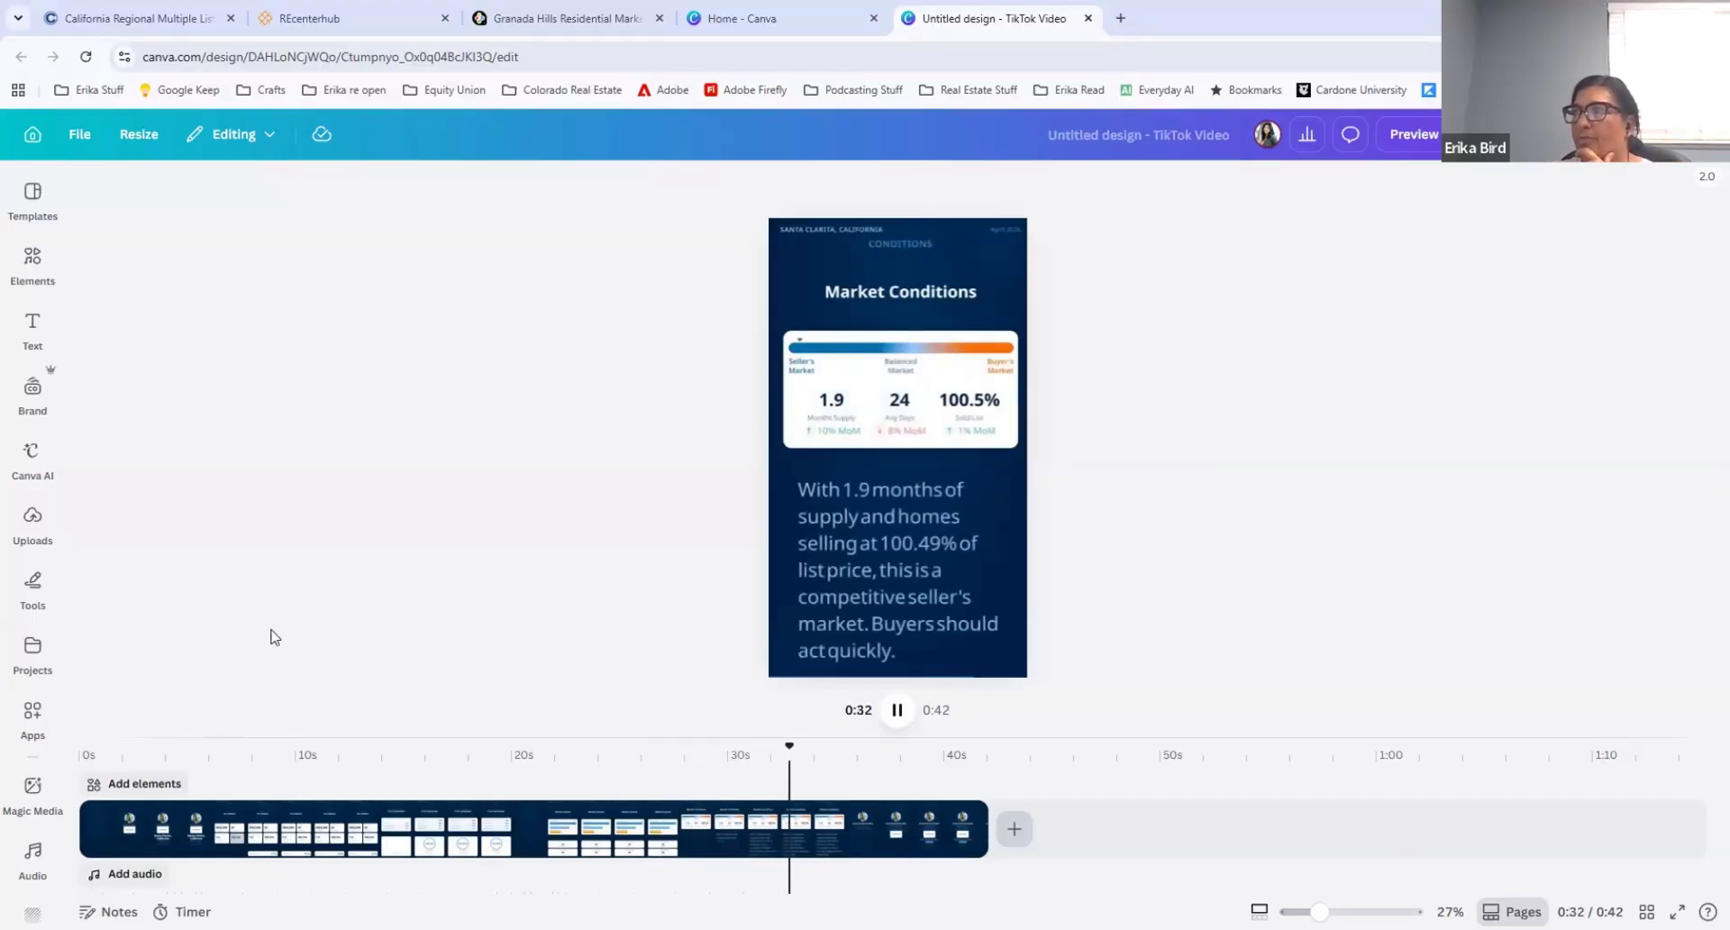
# Step: Set up a voiceover recording for the video, allowing microphone access while visiting the site
pyautogui.click(126, 874)
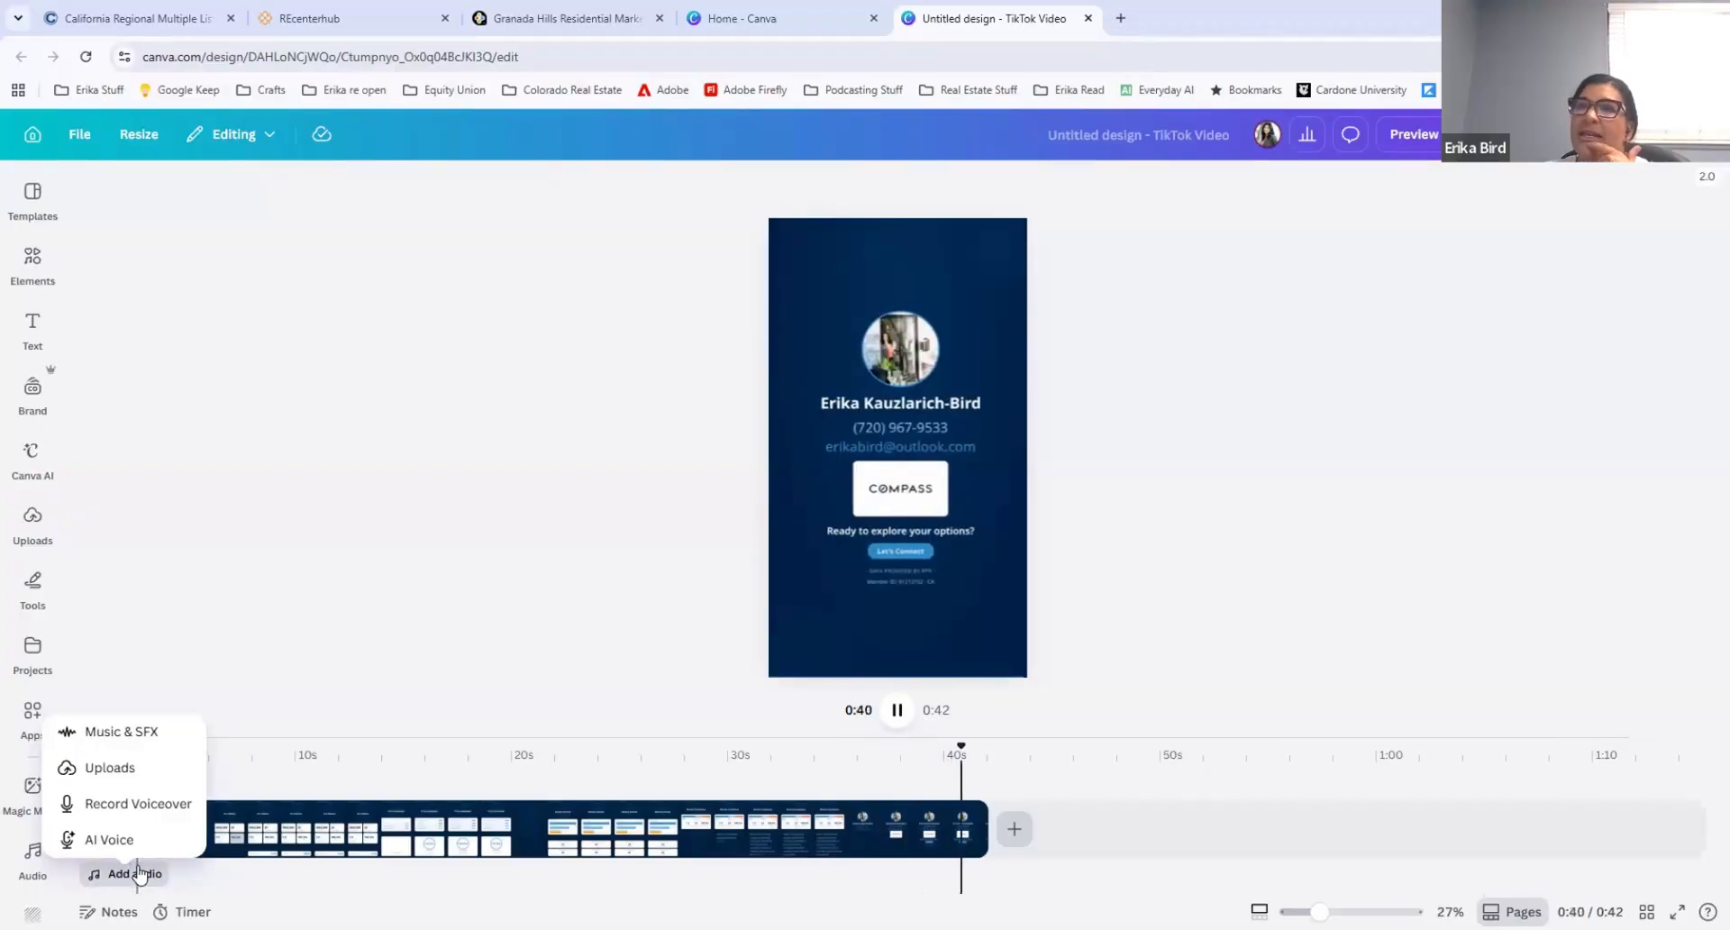
pyautogui.click(106, 804)
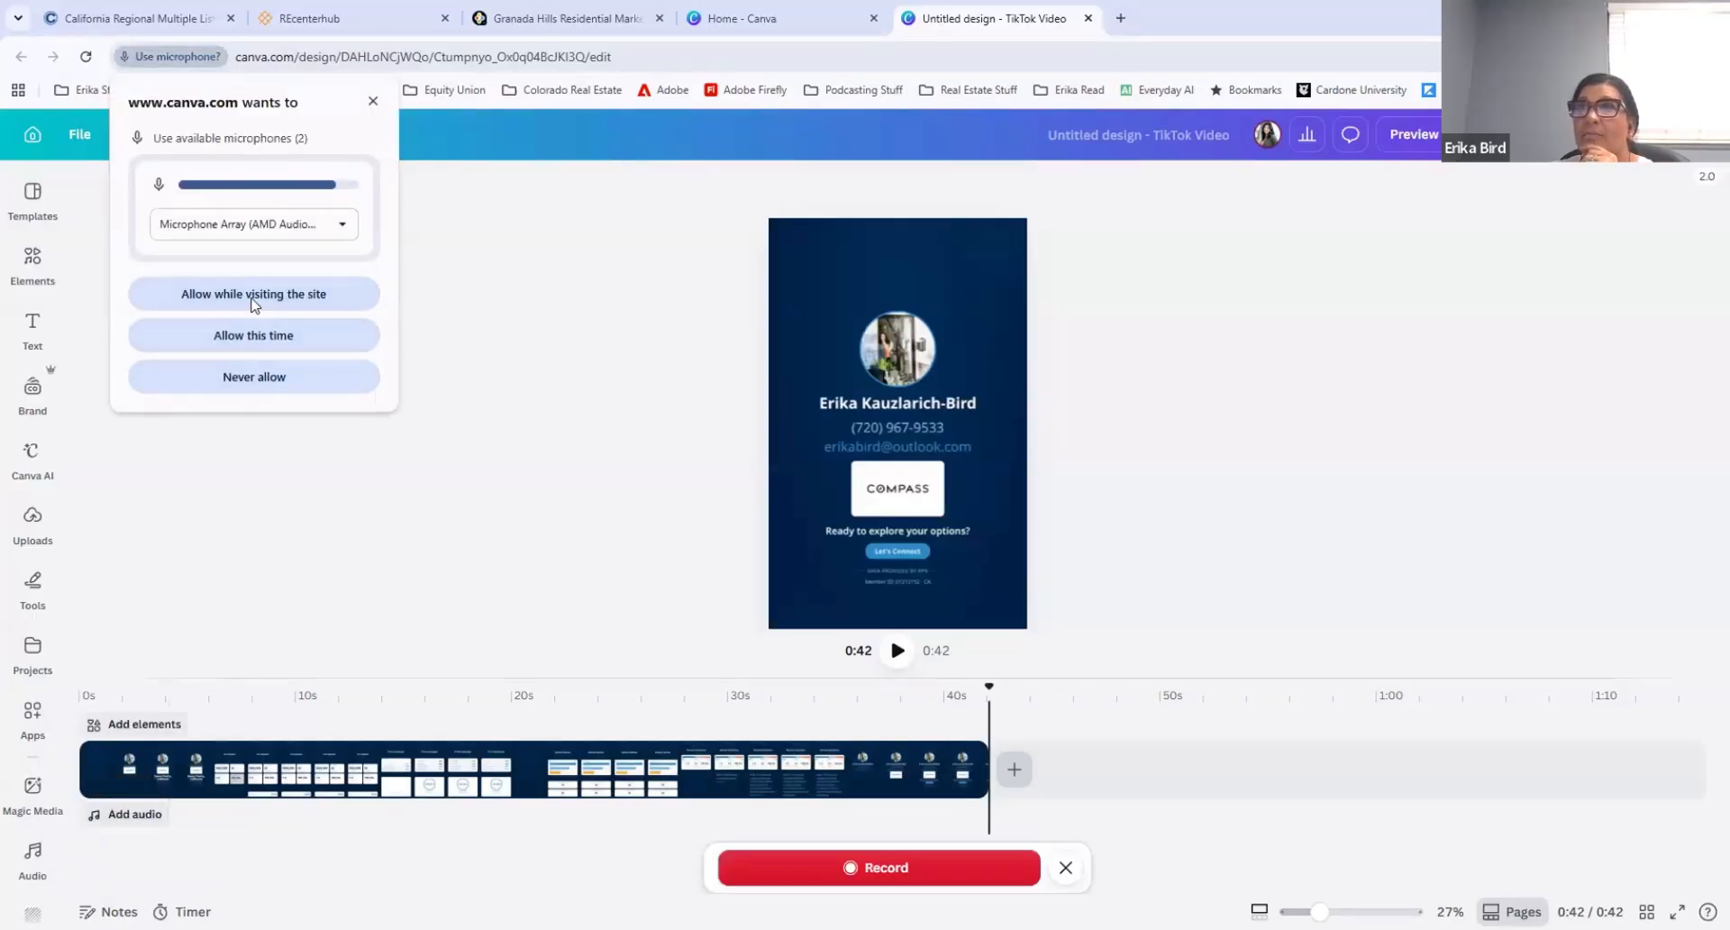
pyautogui.click(253, 303)
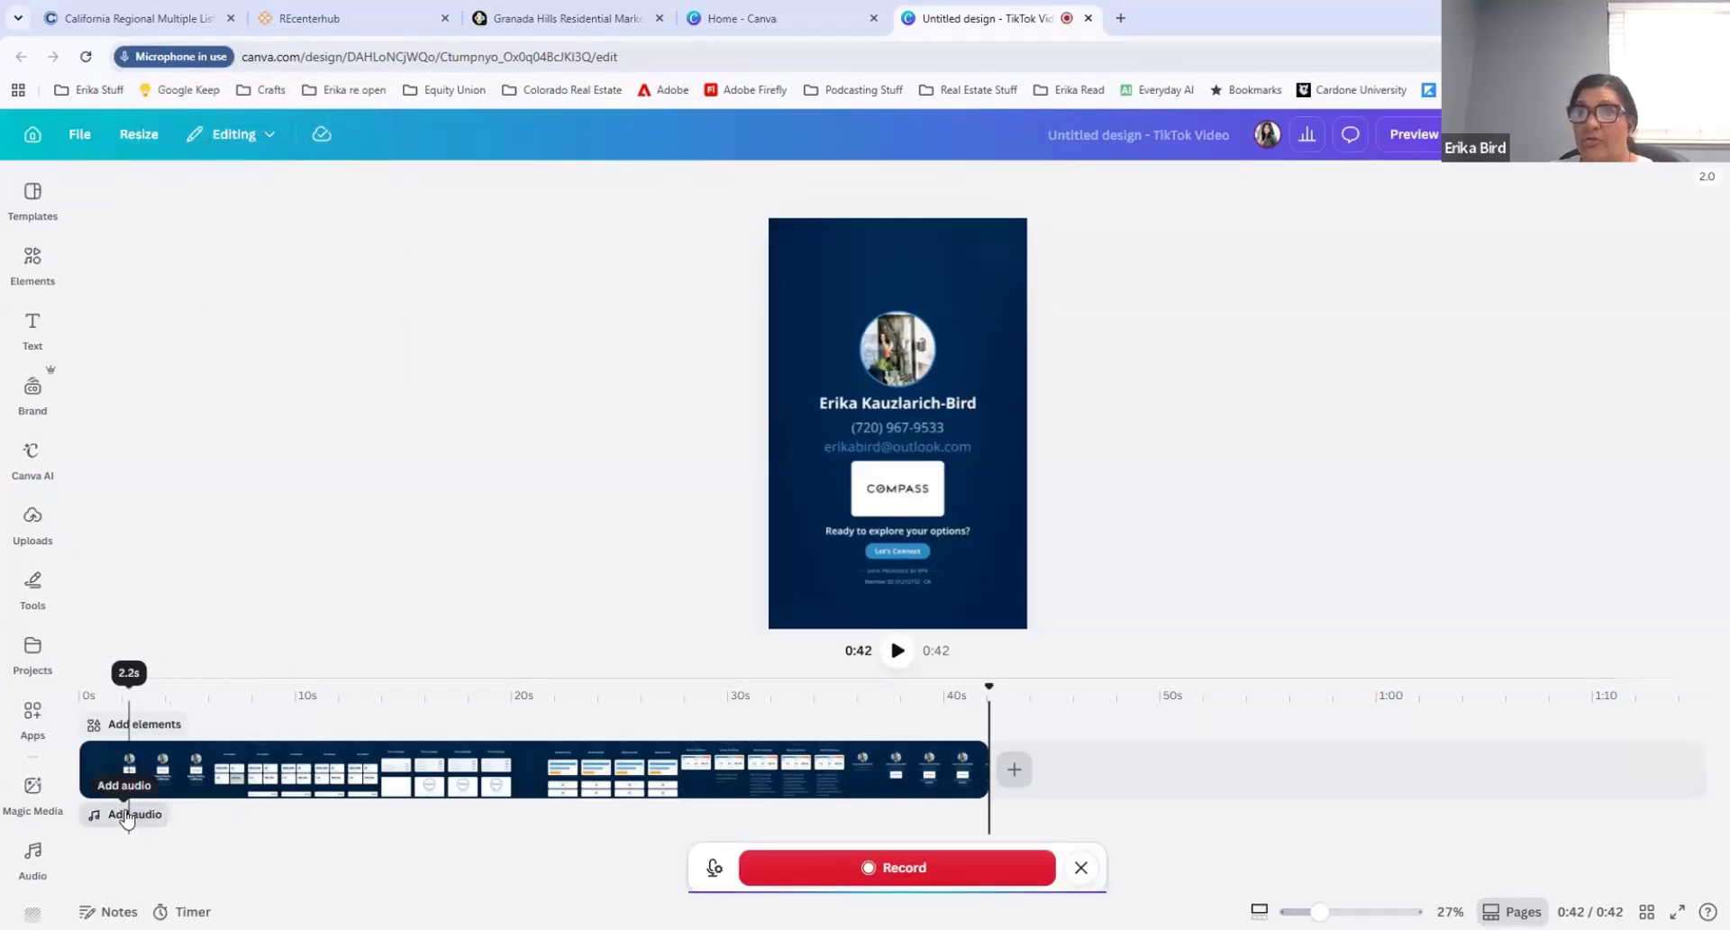
# Step: Open the AI Voice generator, examine its text entry and voice choices, and leave it without generating audio
pyautogui.click(127, 815)
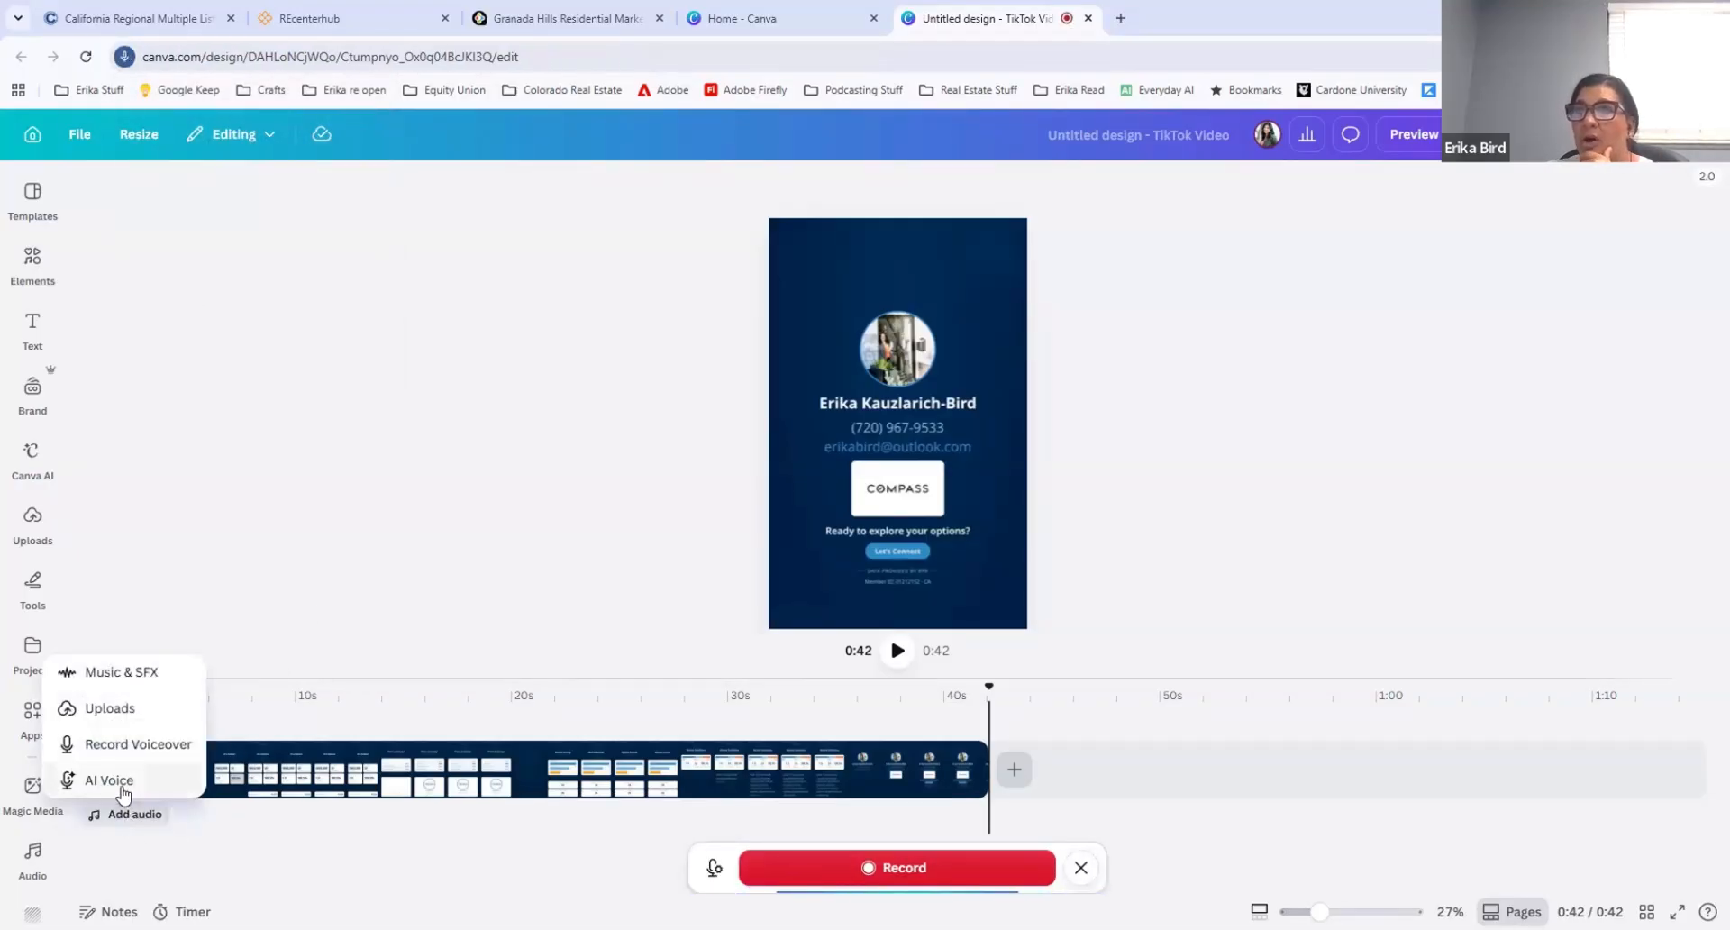
pyautogui.click(117, 780)
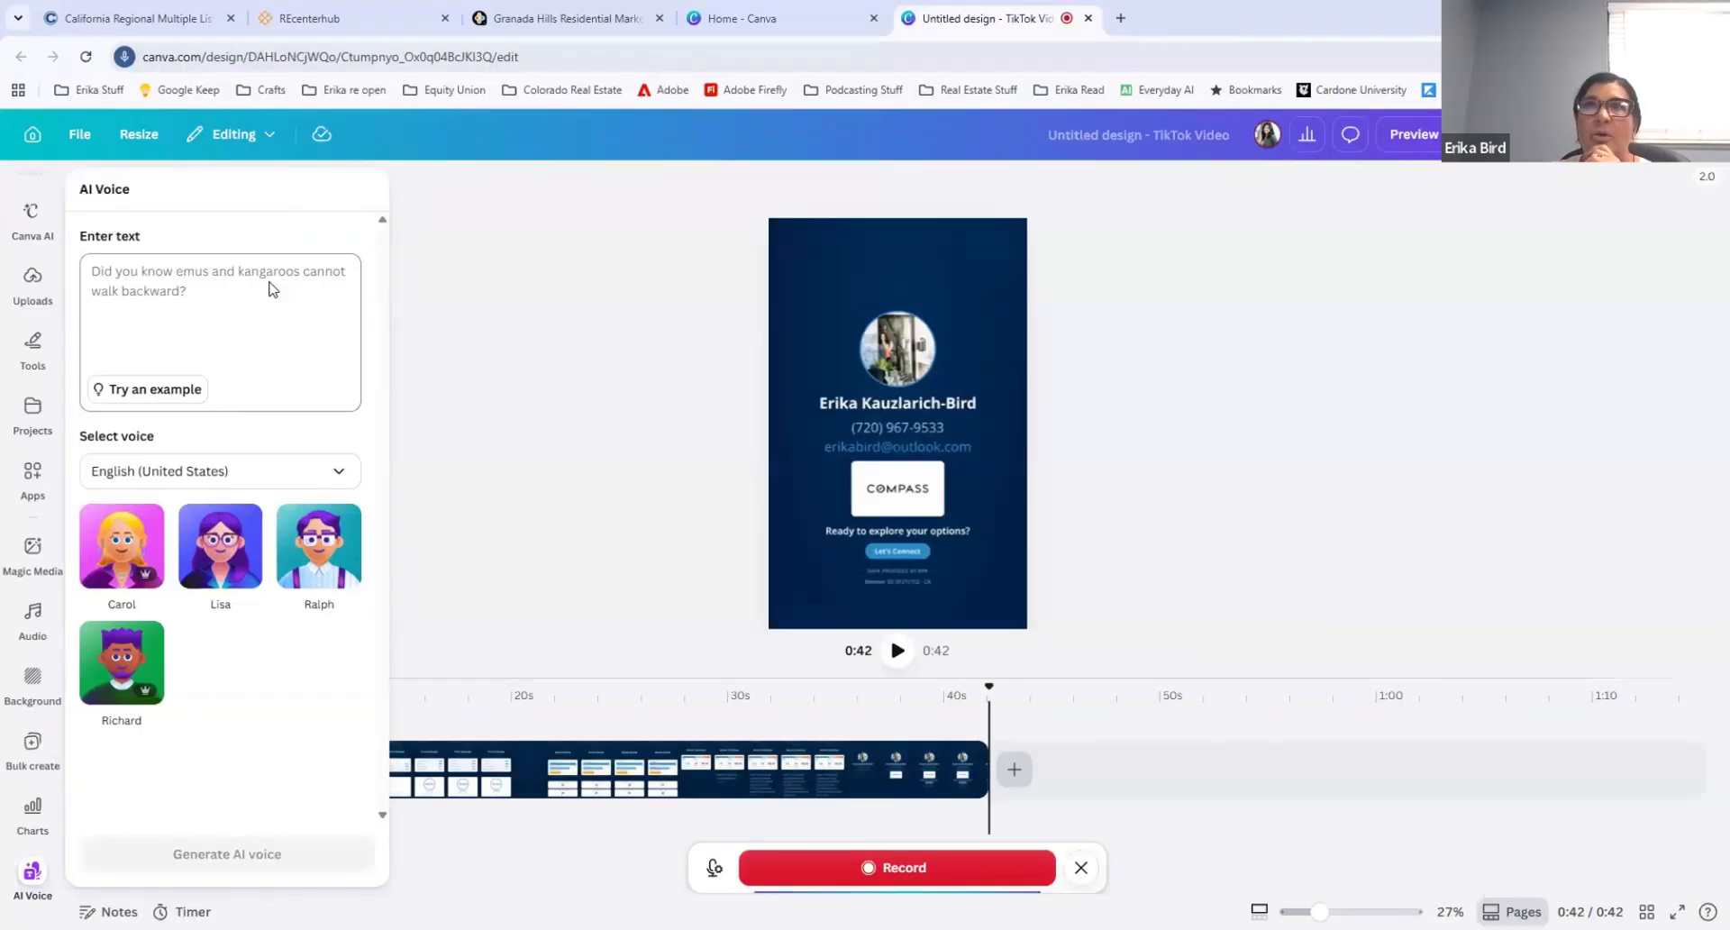
pyautogui.click(470, 310)
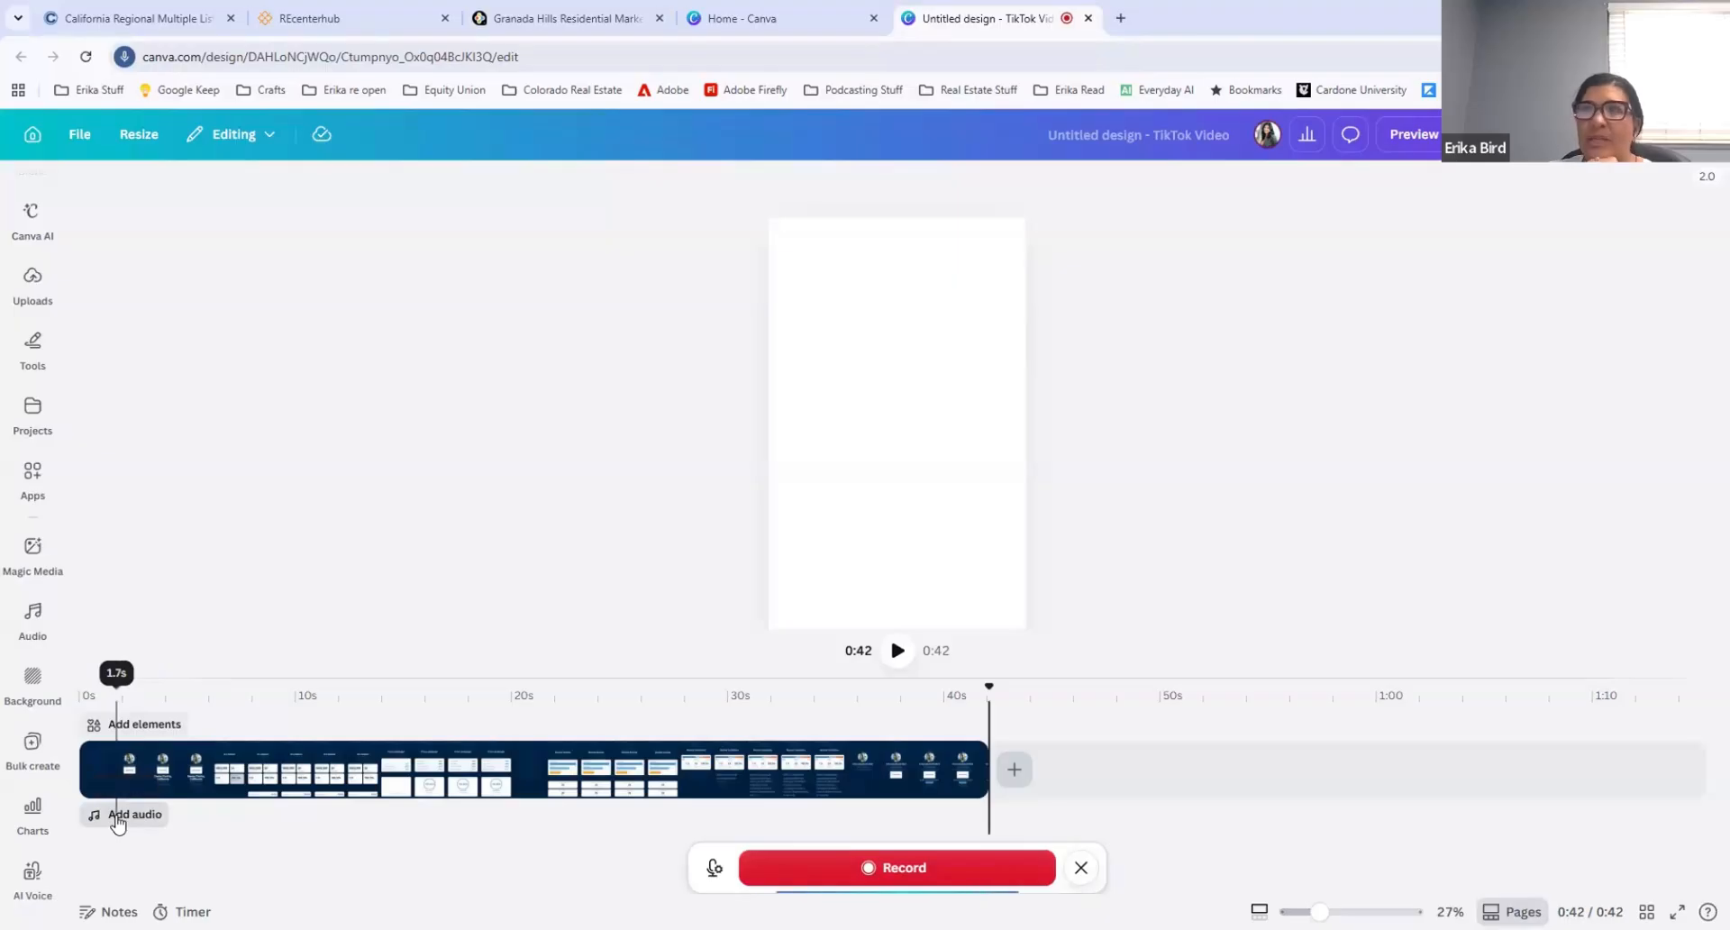
# Step: Return to the start of the video clip, open the Music & SFX library and preview the track Time for Brunch
pyautogui.click(118, 816)
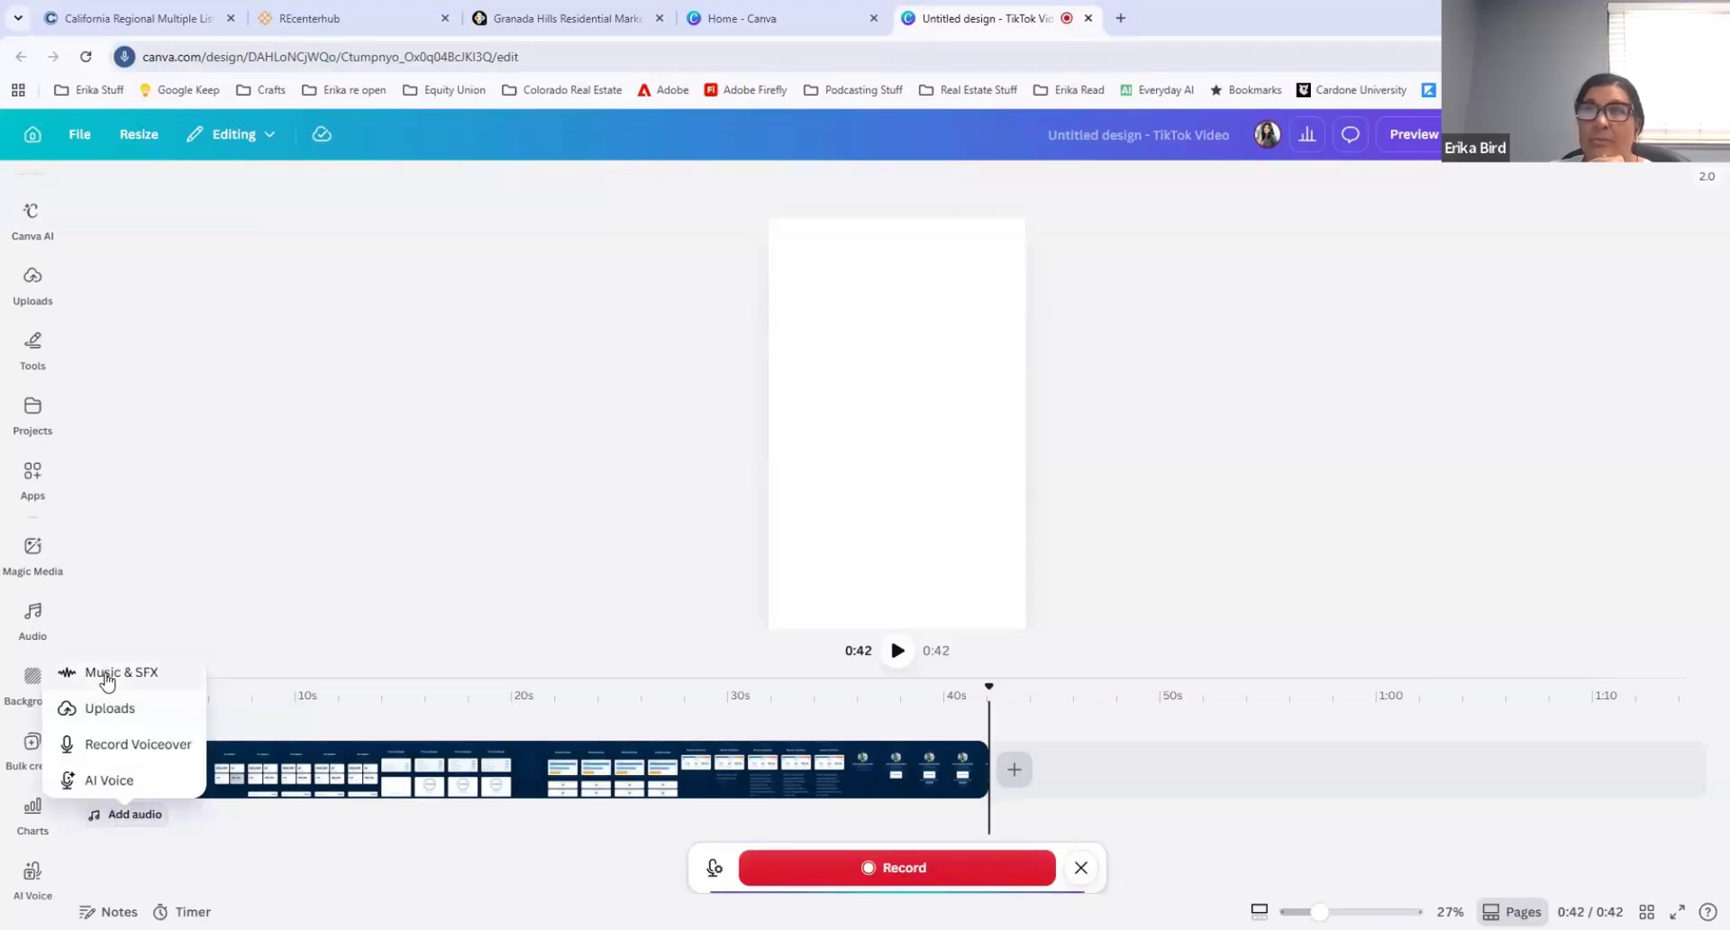
pyautogui.click(107, 672)
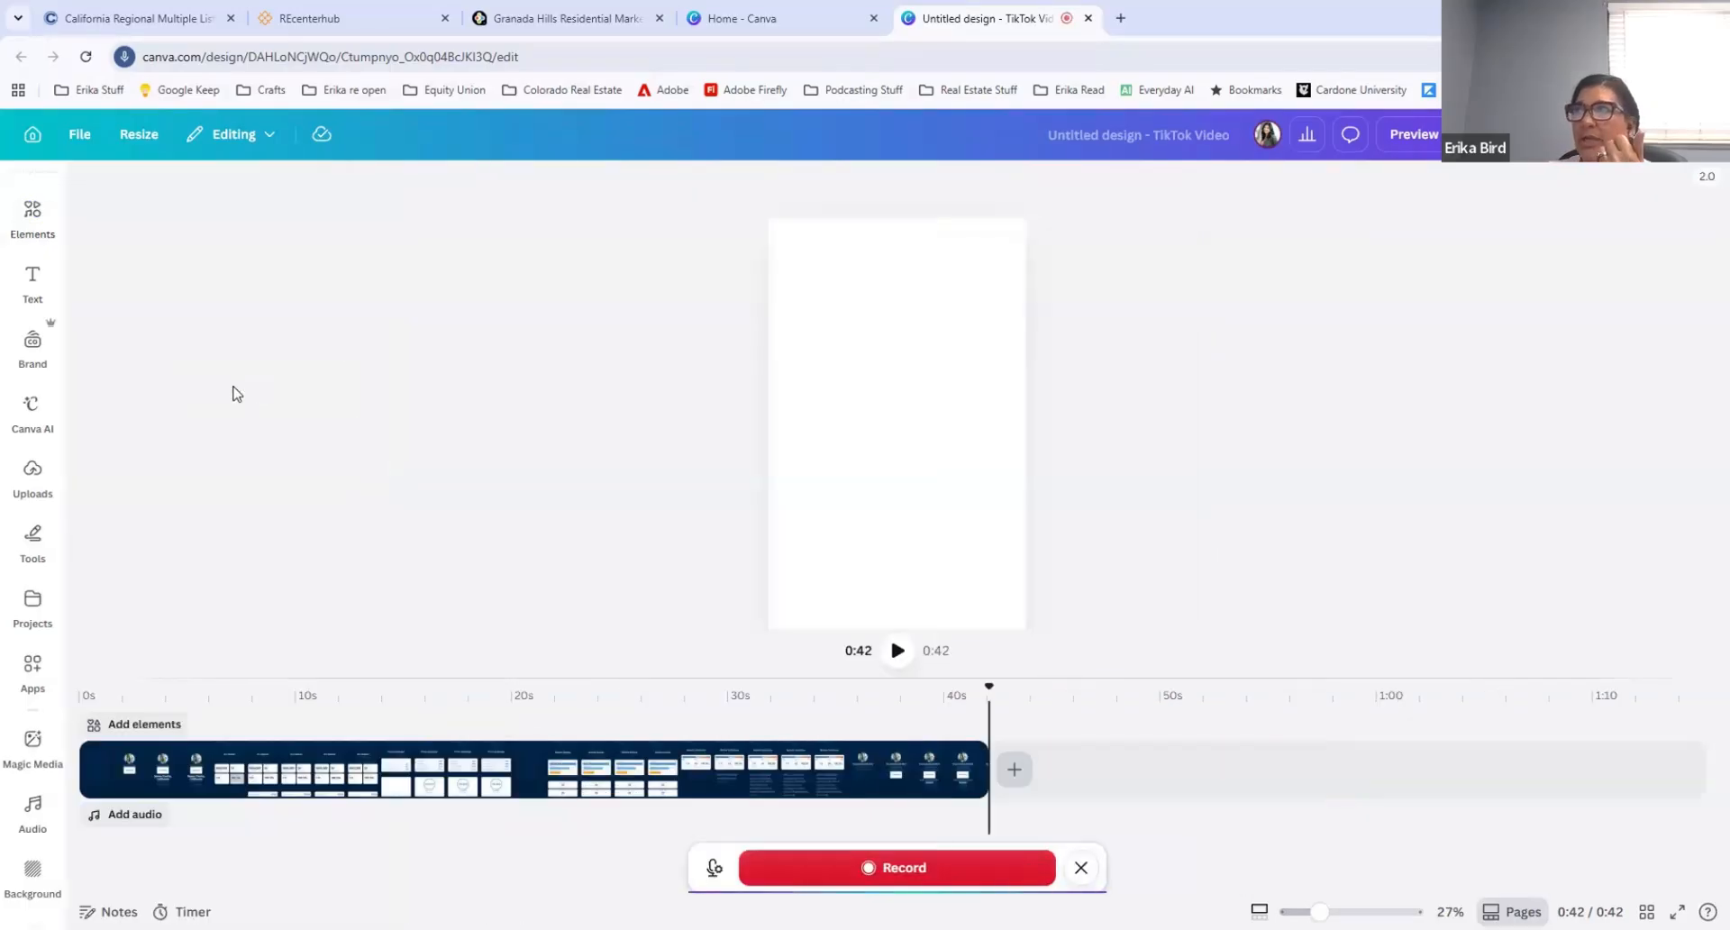
pyautogui.click(89, 770)
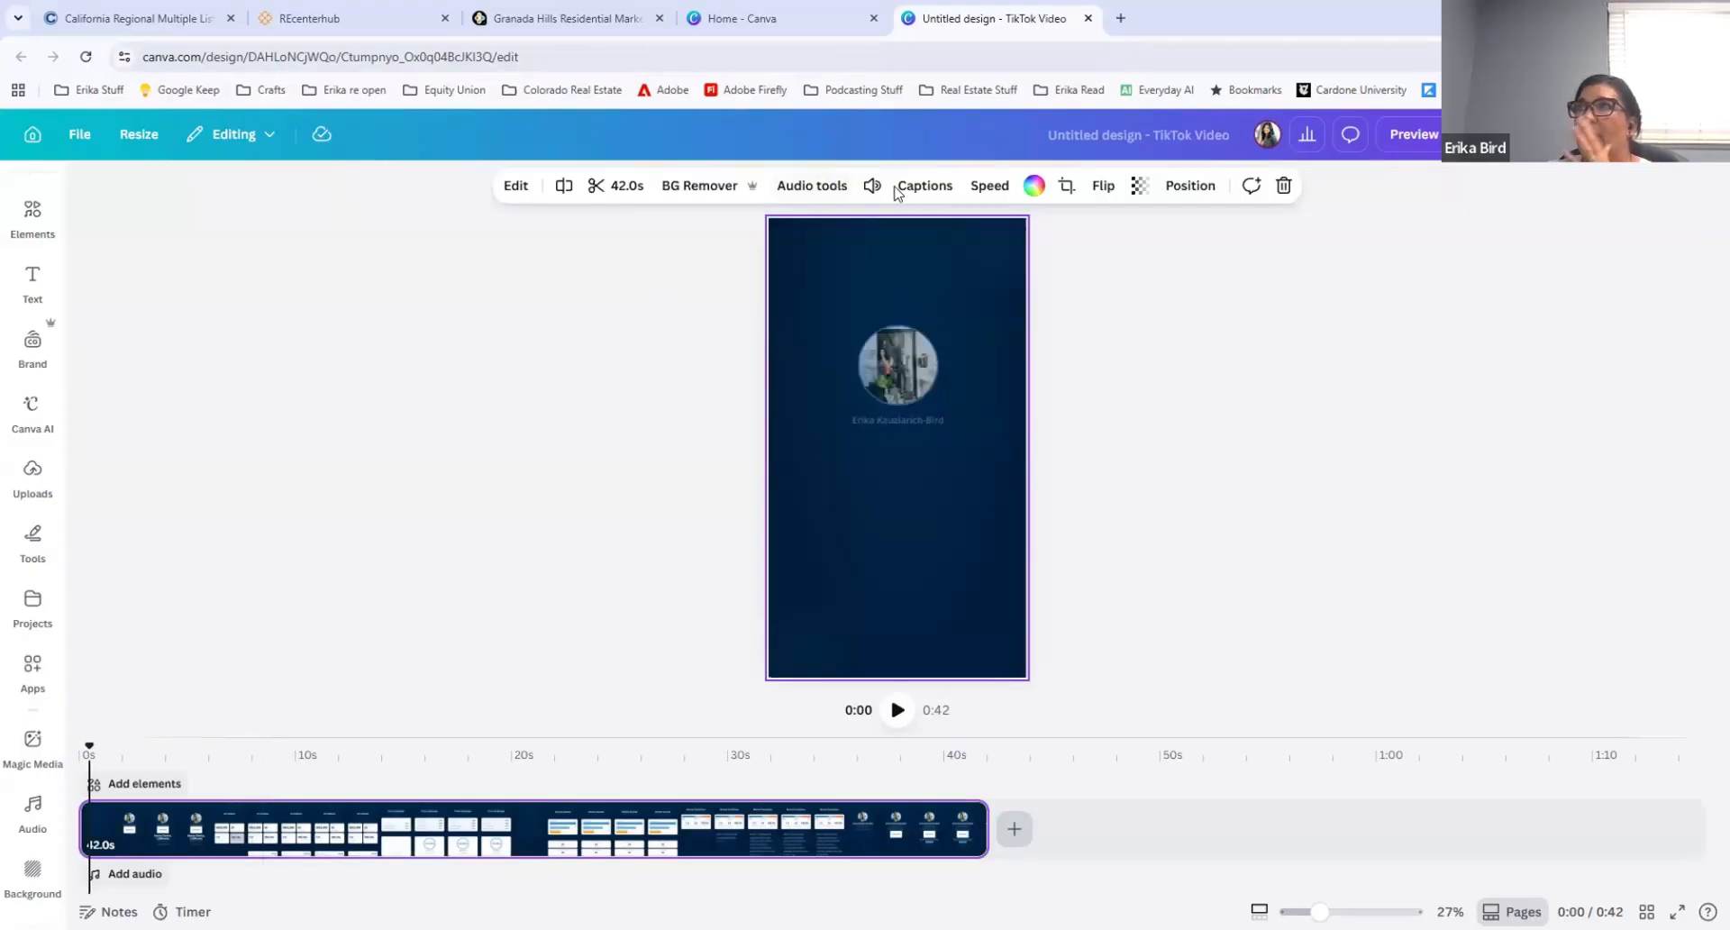
pyautogui.click(124, 876)
pyautogui.click(118, 730)
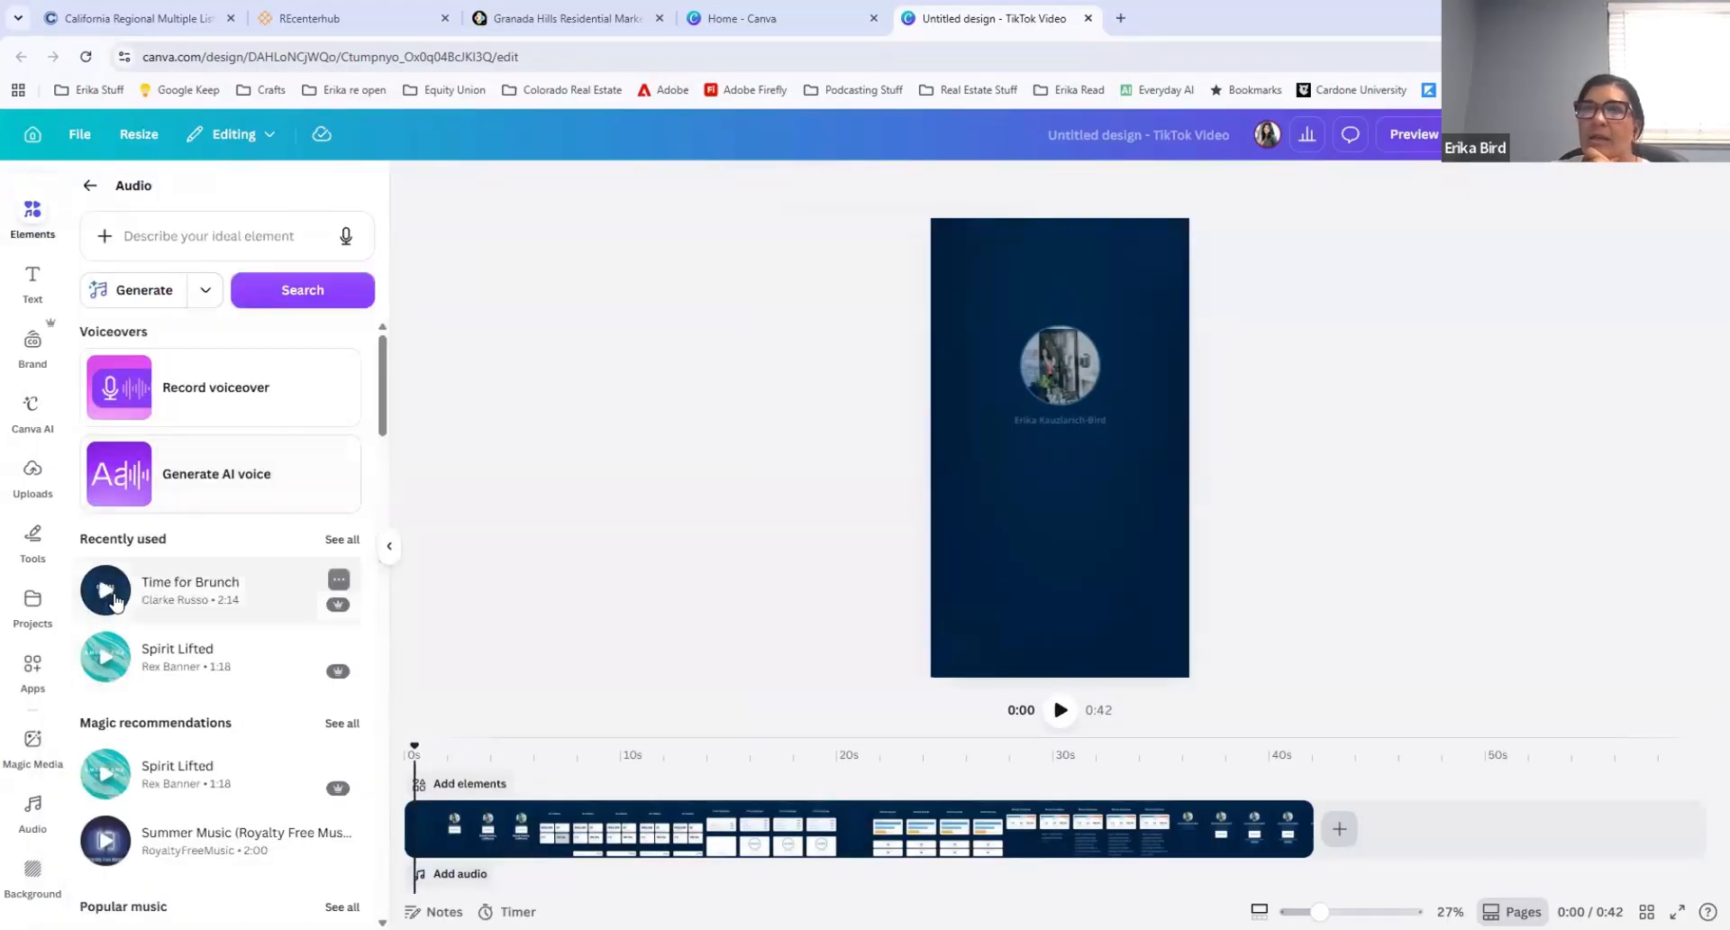
pyautogui.click(102, 591)
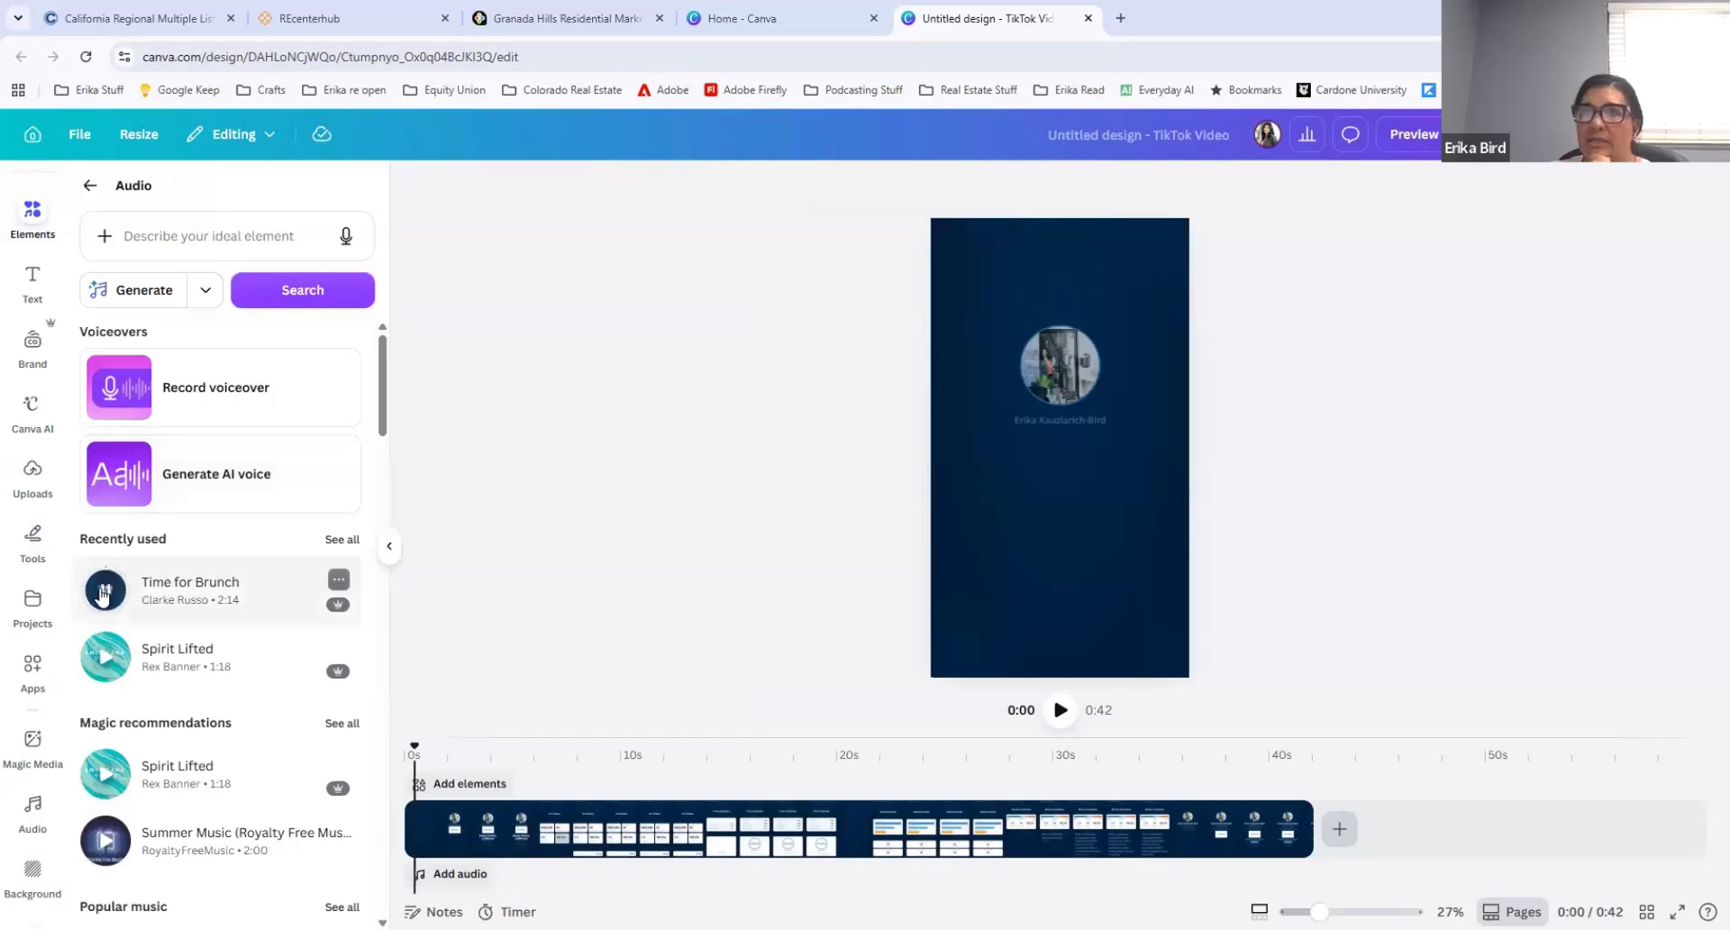
pyautogui.click(103, 593)
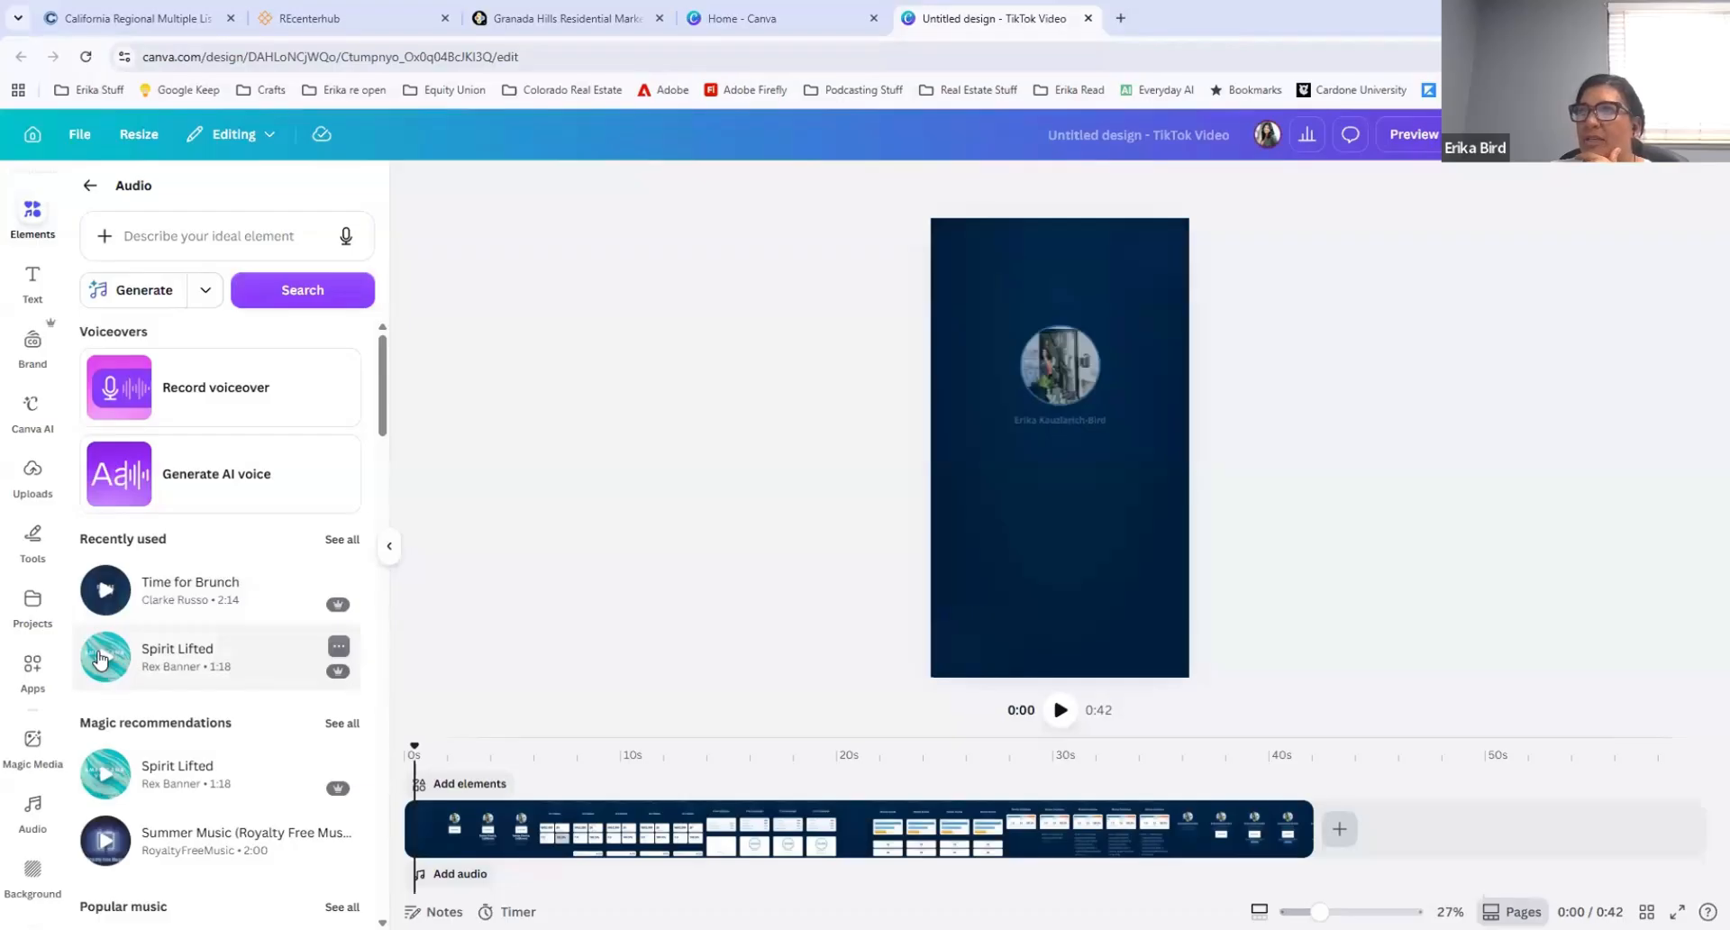
# Step: Preview the track Spirit Lifted and add it as background audio beneath the video clip
pyautogui.click(101, 659)
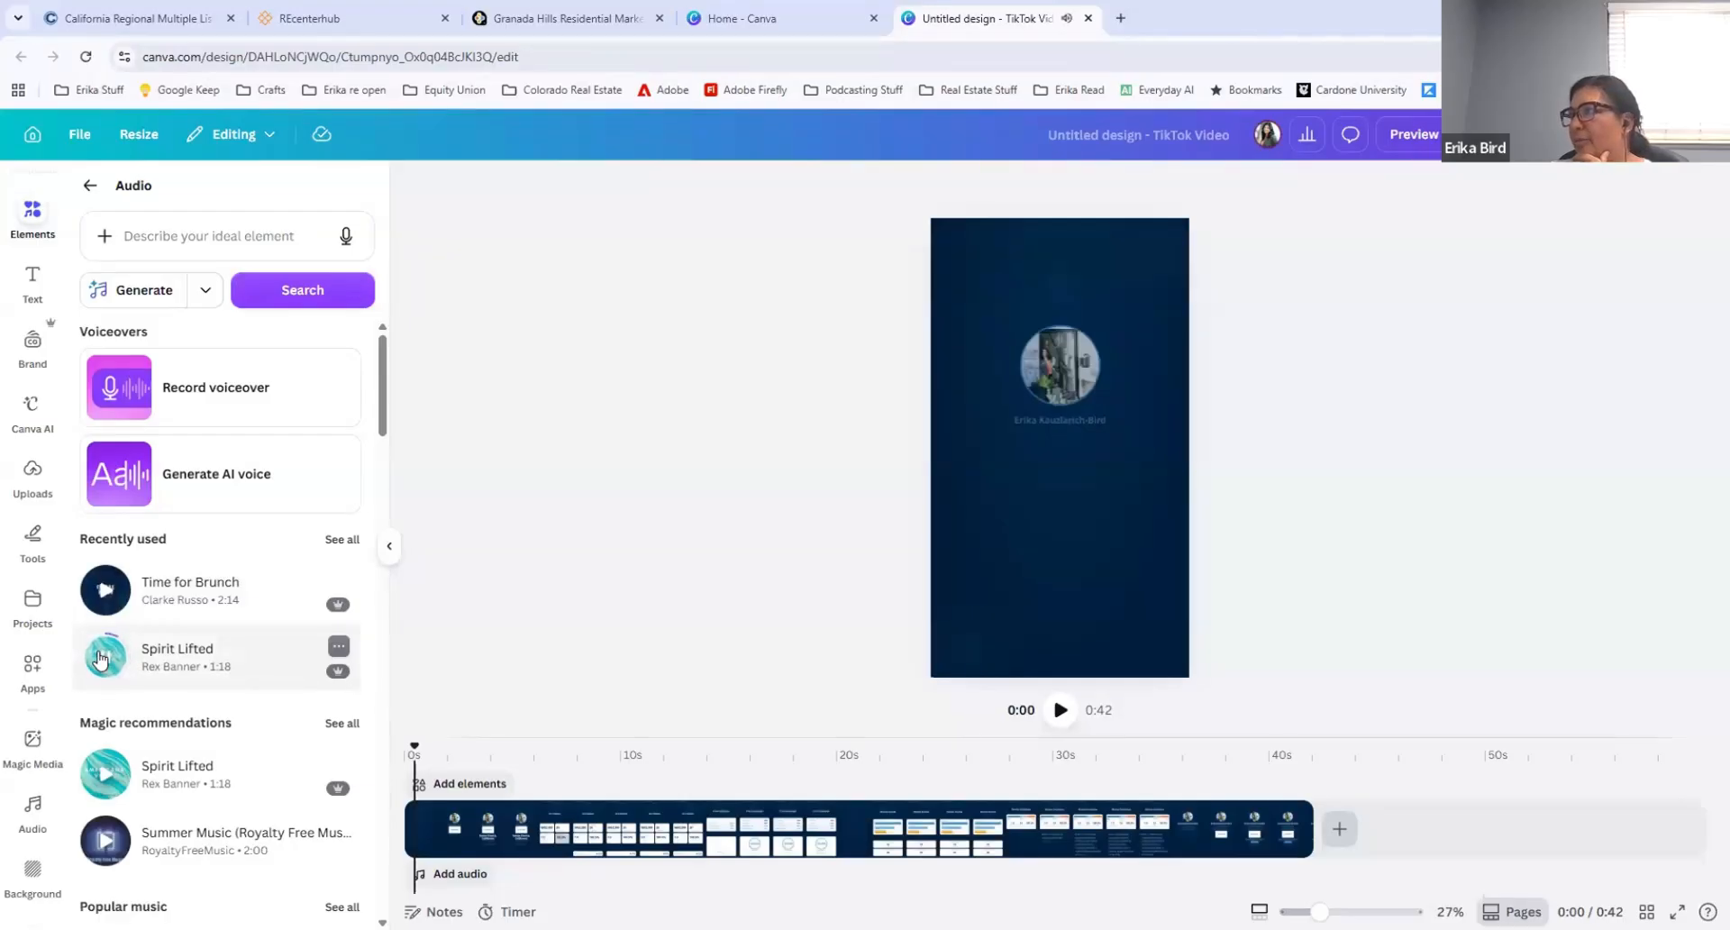
pyautogui.click(100, 659)
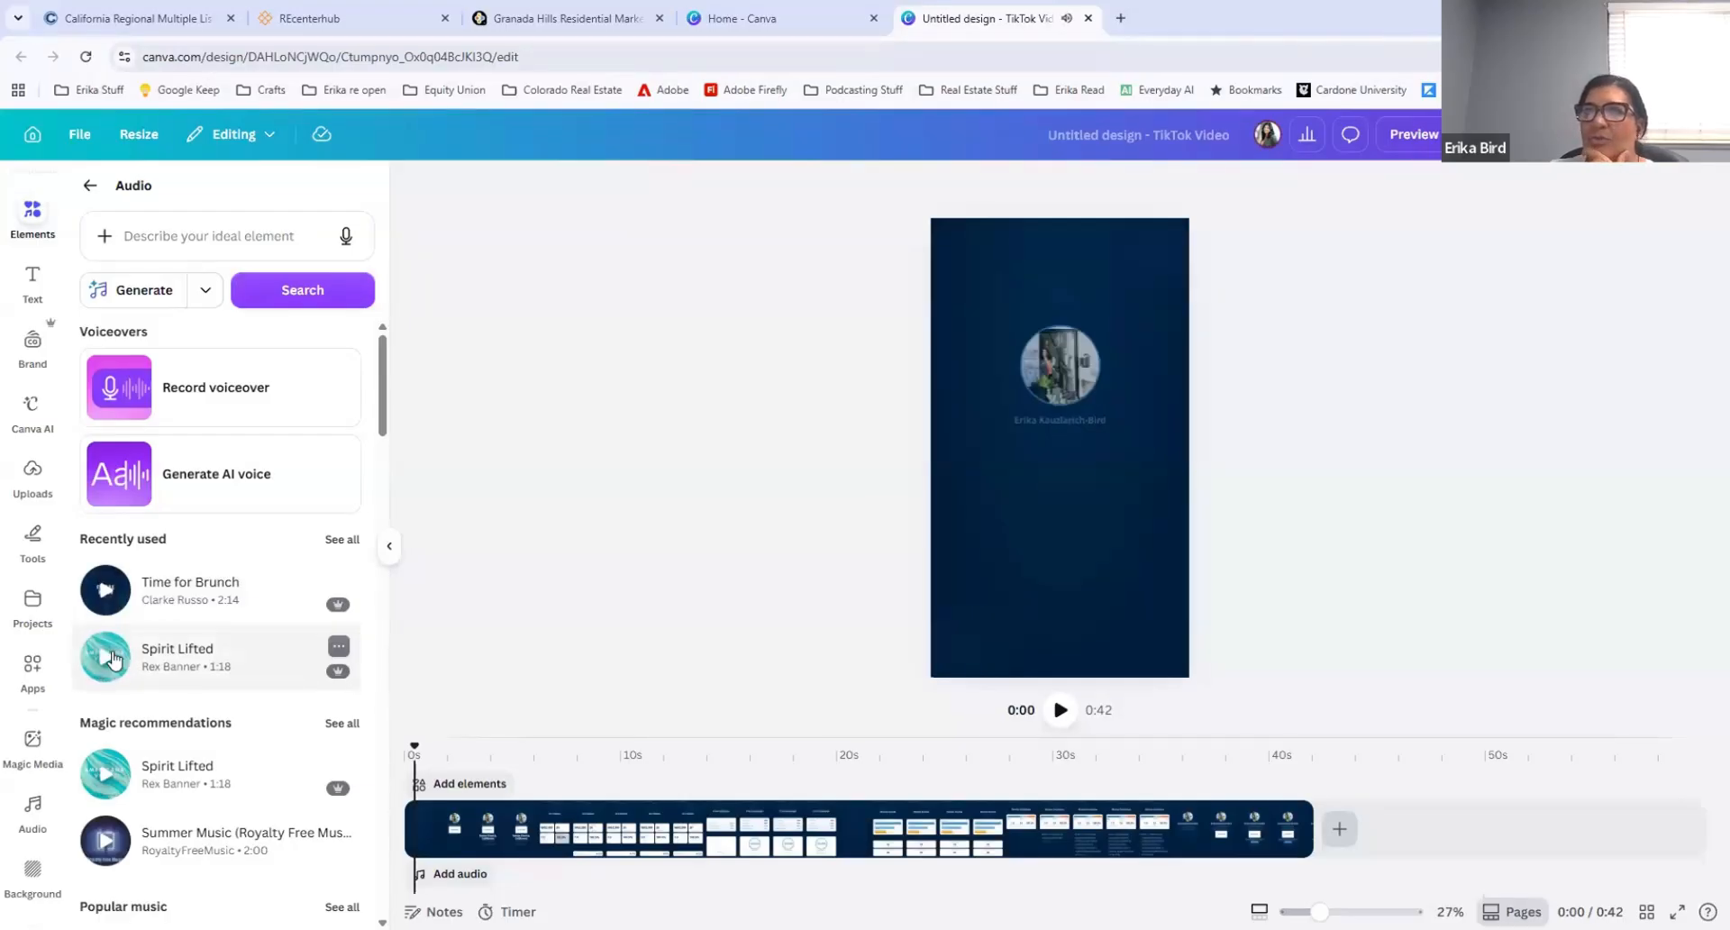
pyautogui.moveTo(210, 656); pyautogui.dragTo(476, 881)
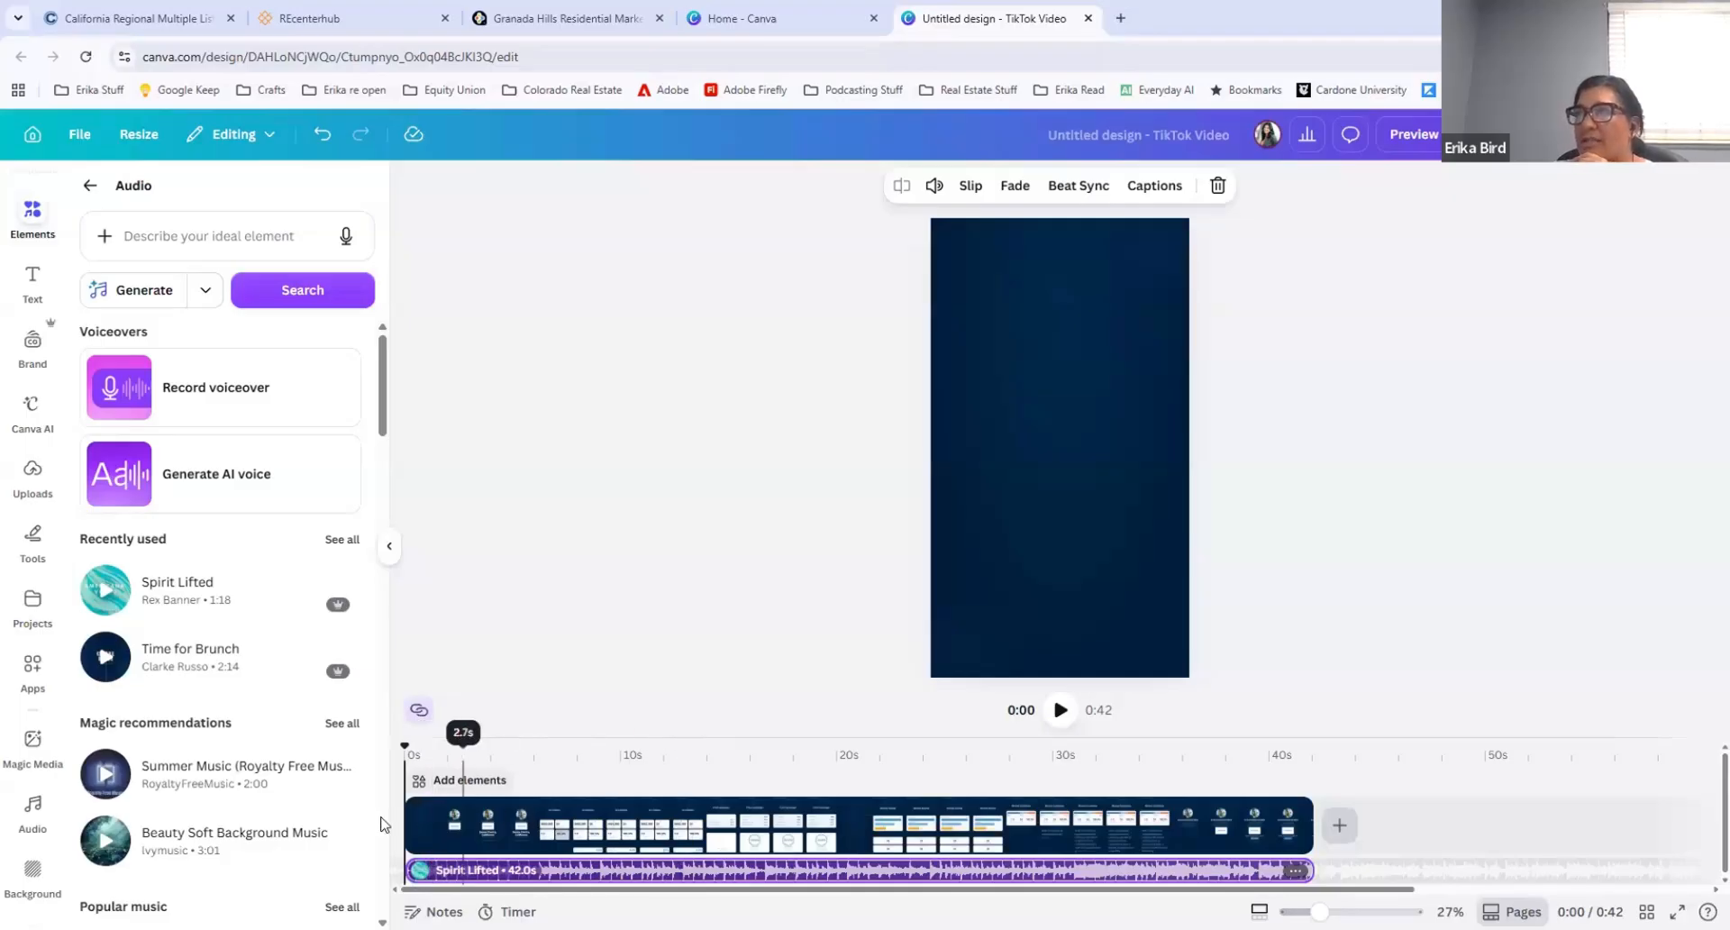
# Step: Trim the start of the video clip so it runs 41.4 s, and return the playhead to the beginning
pyautogui.moveTo(421, 828); pyautogui.dragTo(418, 828)
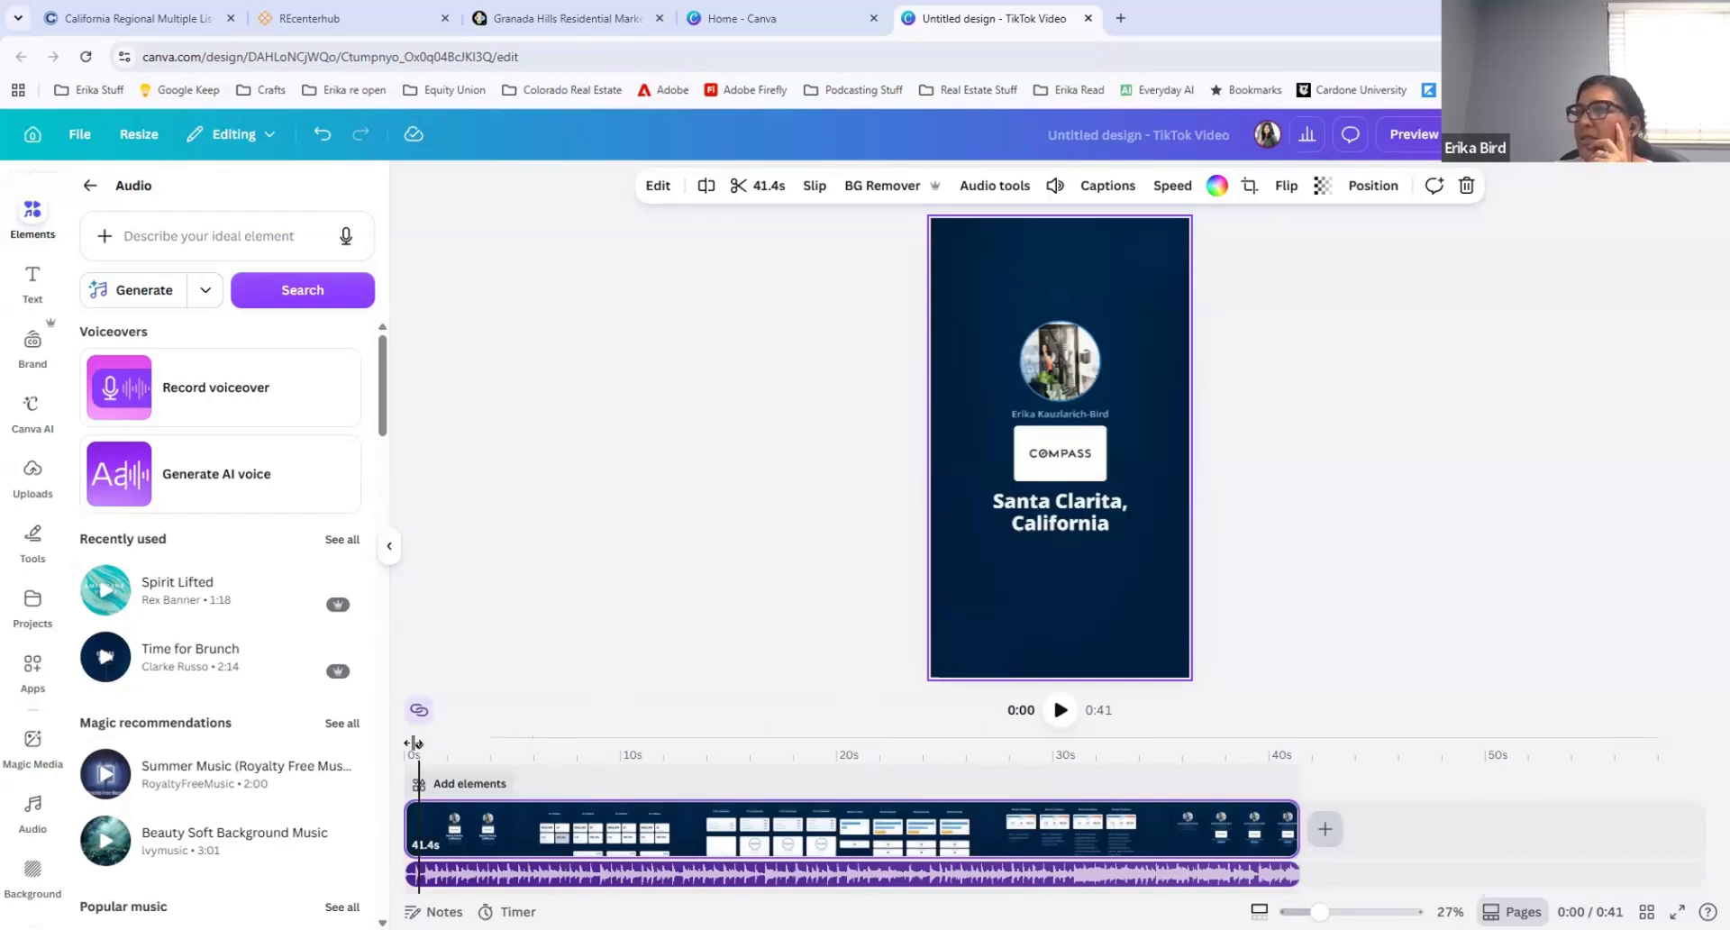
pyautogui.moveTo(418, 746); pyautogui.dragTo(403, 746)
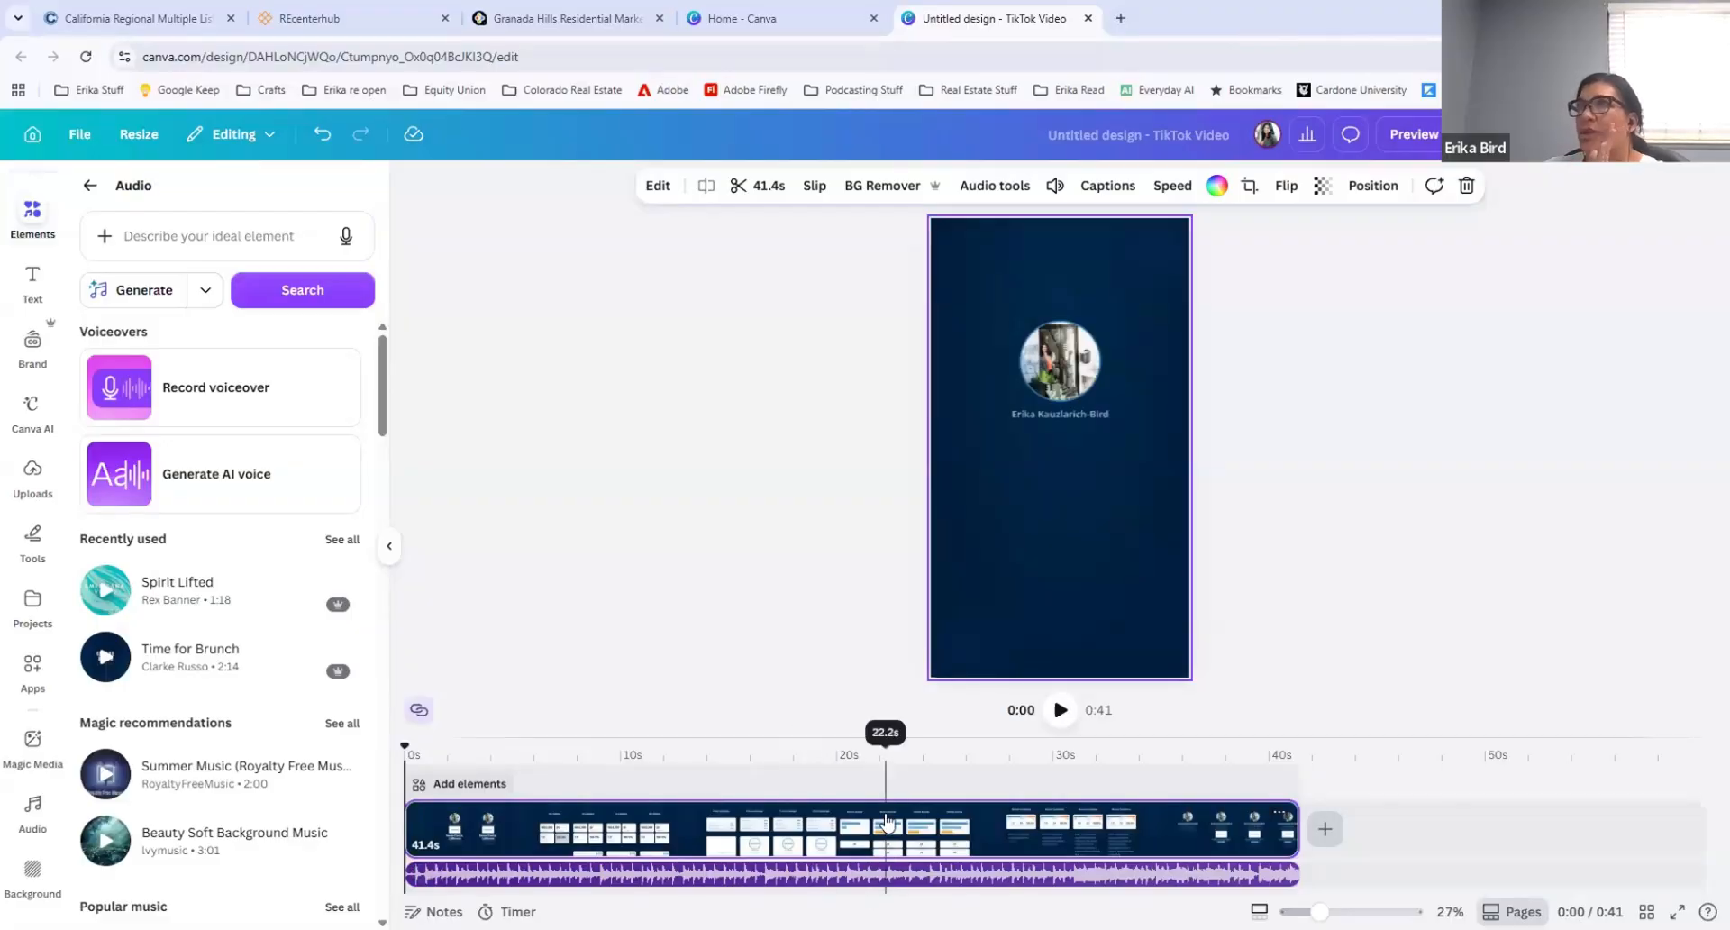
# Step: Switch to RPR's Granada Hills market trends page, close the generated video, and review the AI ScriptWriter's content types before closing it
pyautogui.click(567, 18)
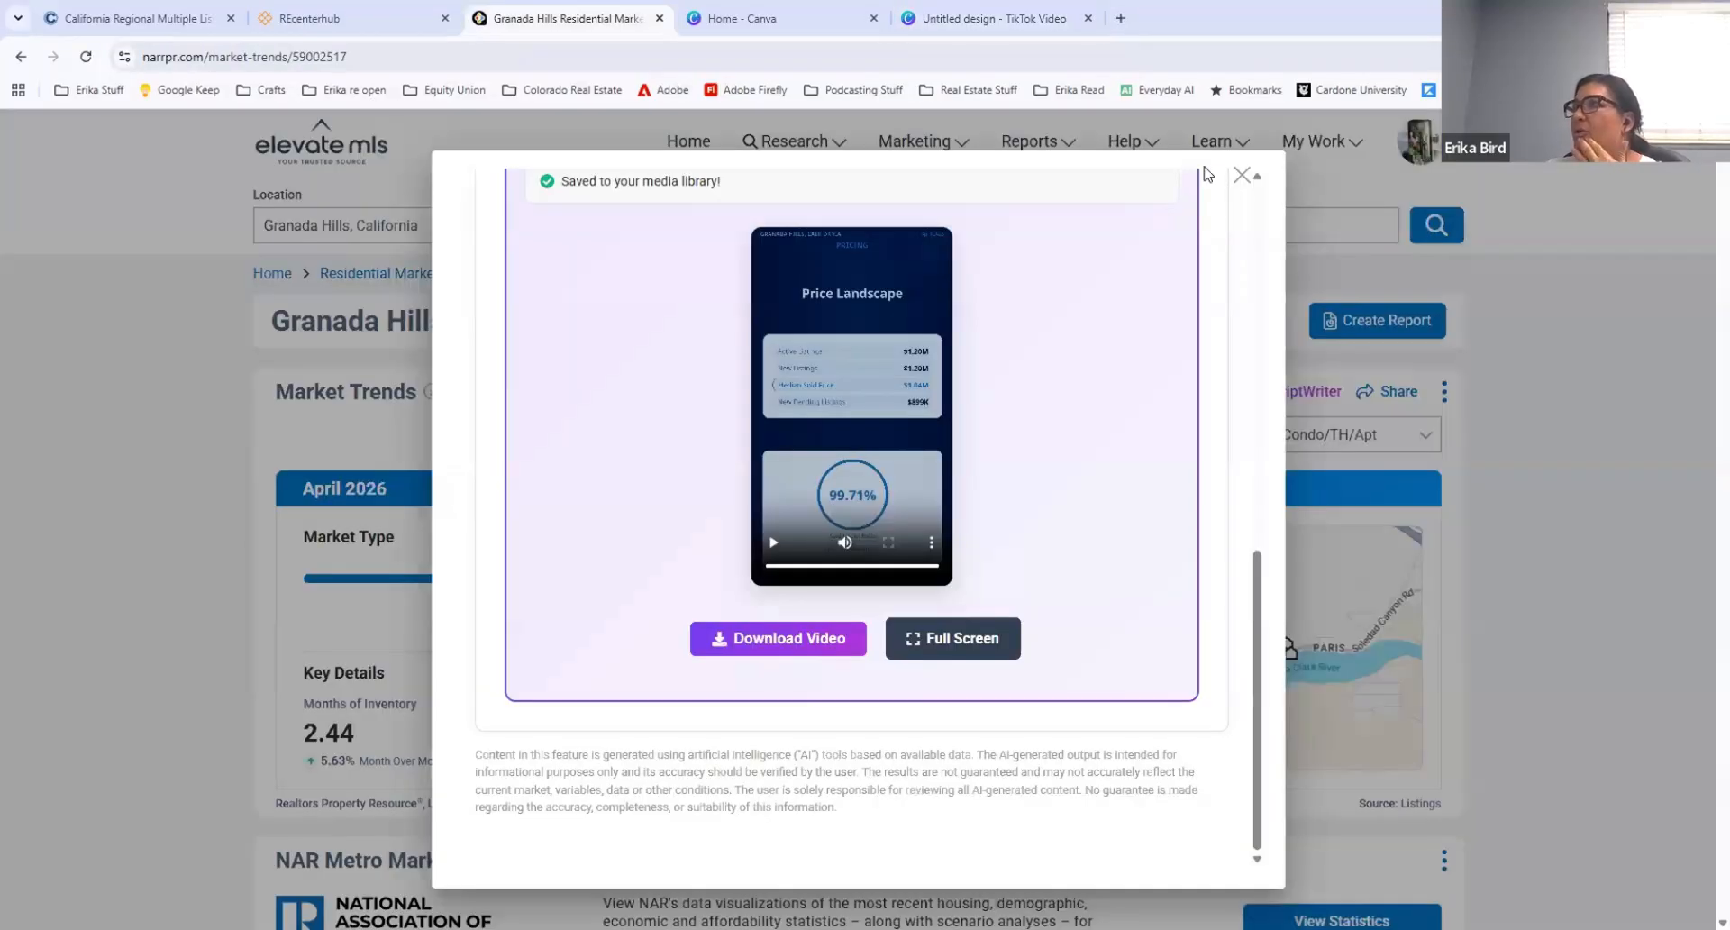
pyautogui.click(1243, 177)
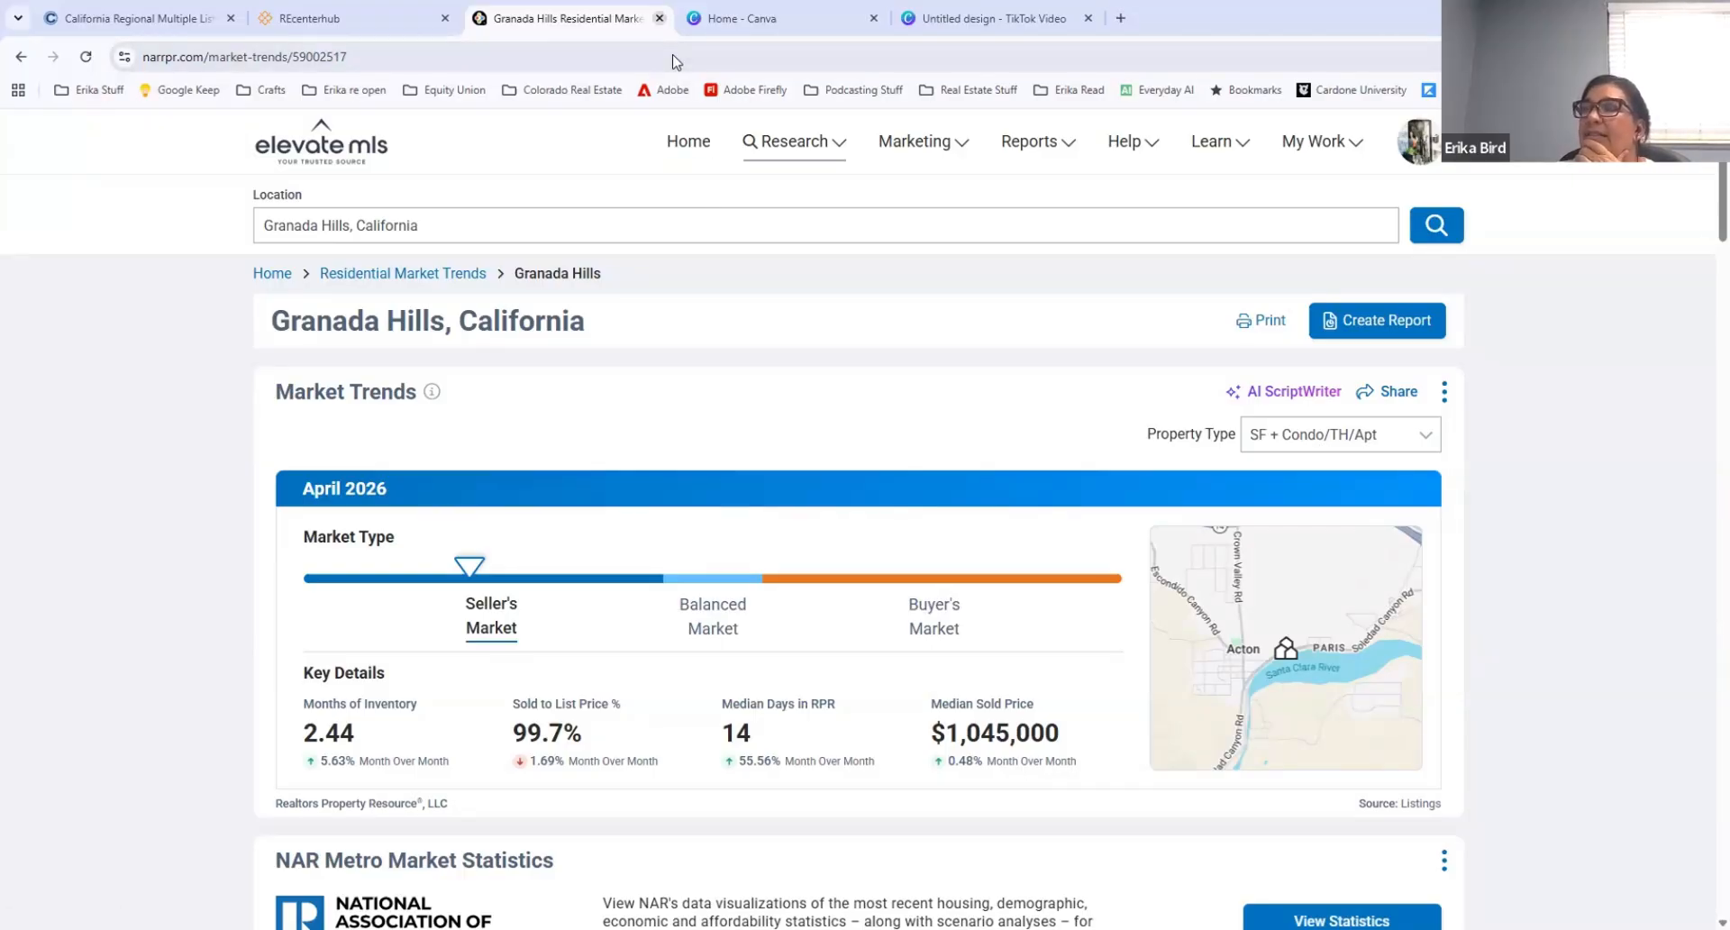
pyautogui.click(1274, 394)
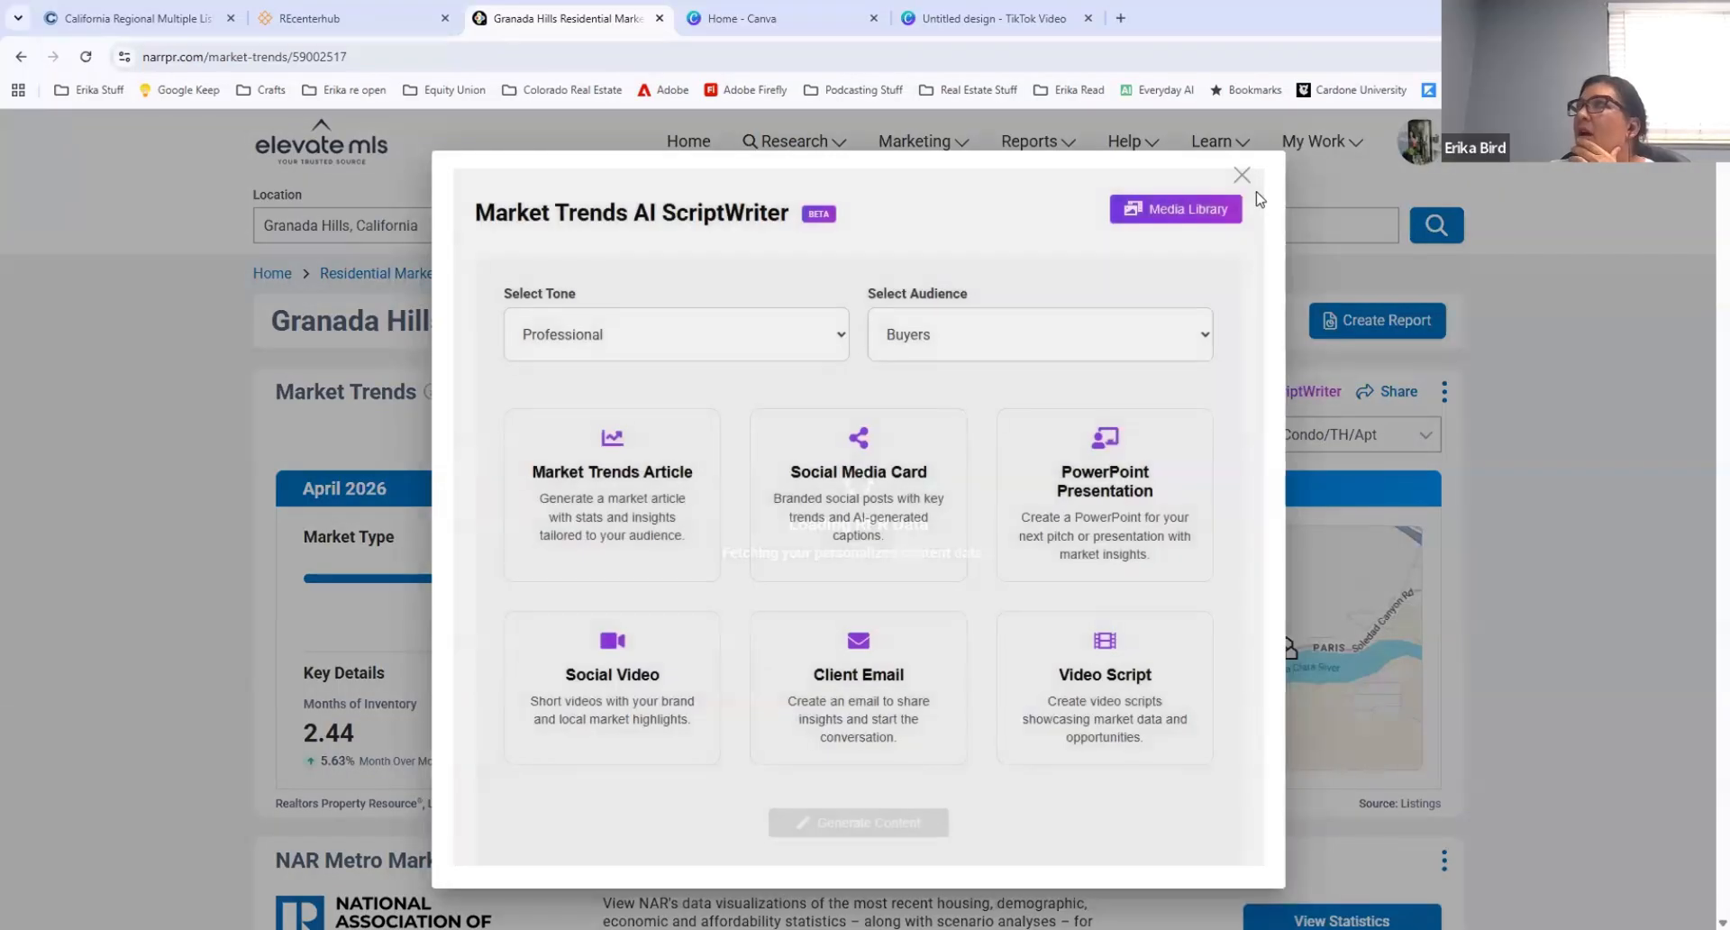
pyautogui.click(1242, 175)
# Step: Switch to the Canva home page, search the existing designs for "reels", and clear the search
pyautogui.click(788, 20)
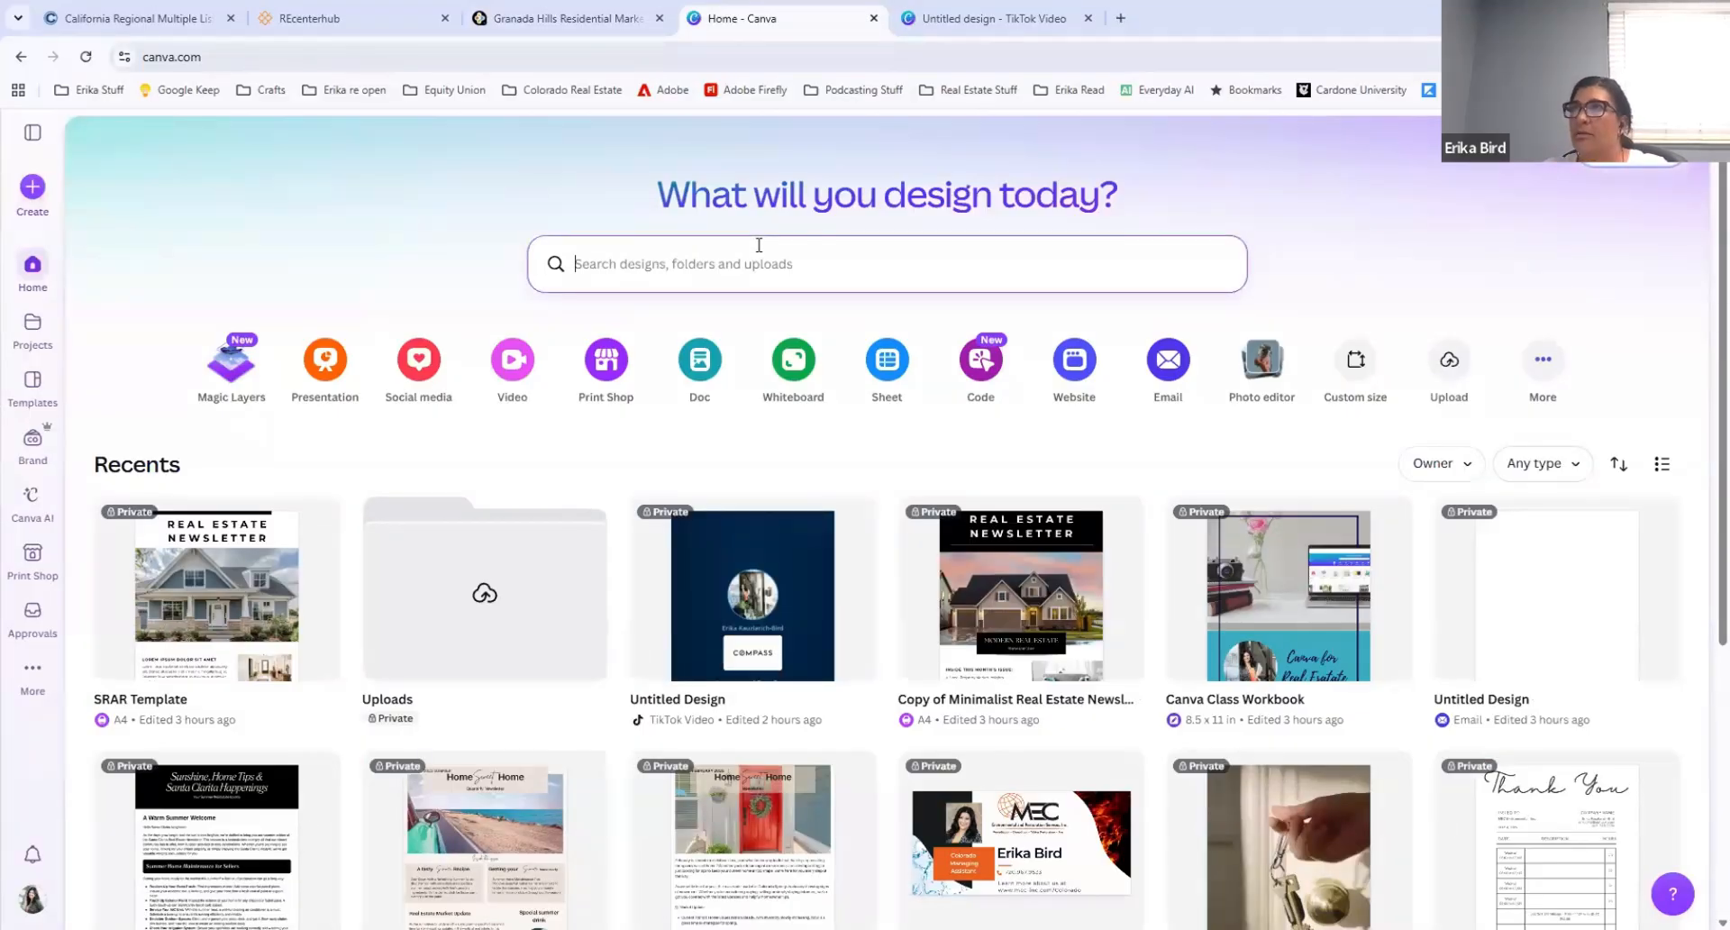
pyautogui.write('reels')
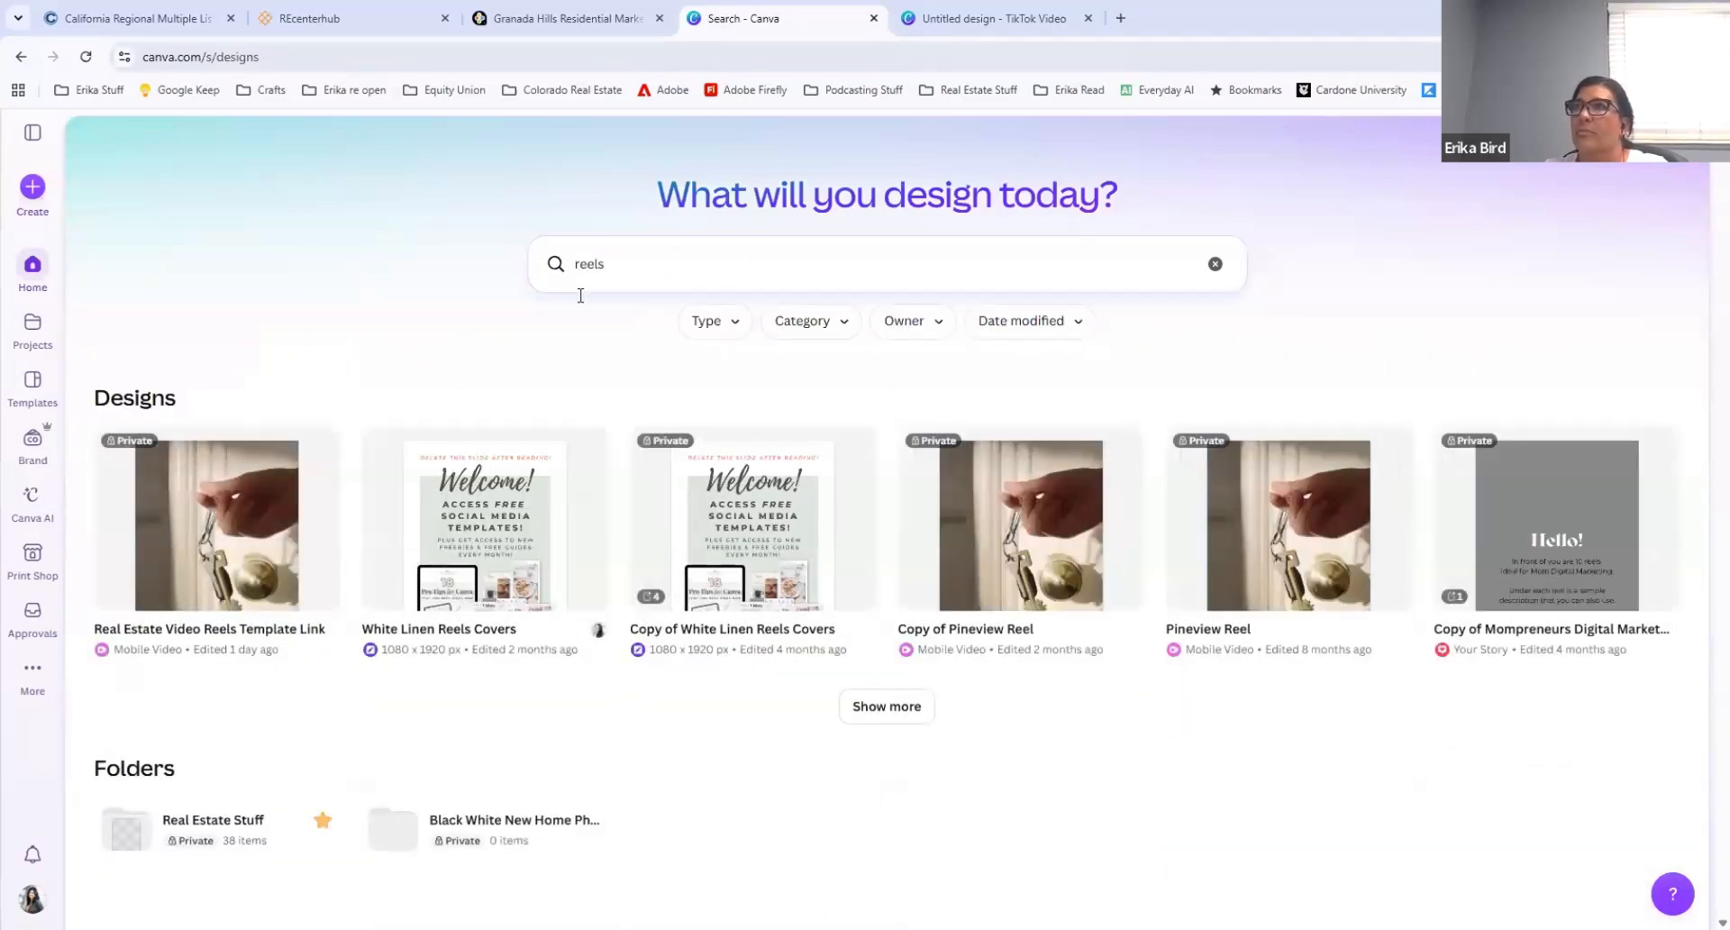
pyautogui.doubleClick(586, 262)
pyautogui.click(1214, 264)
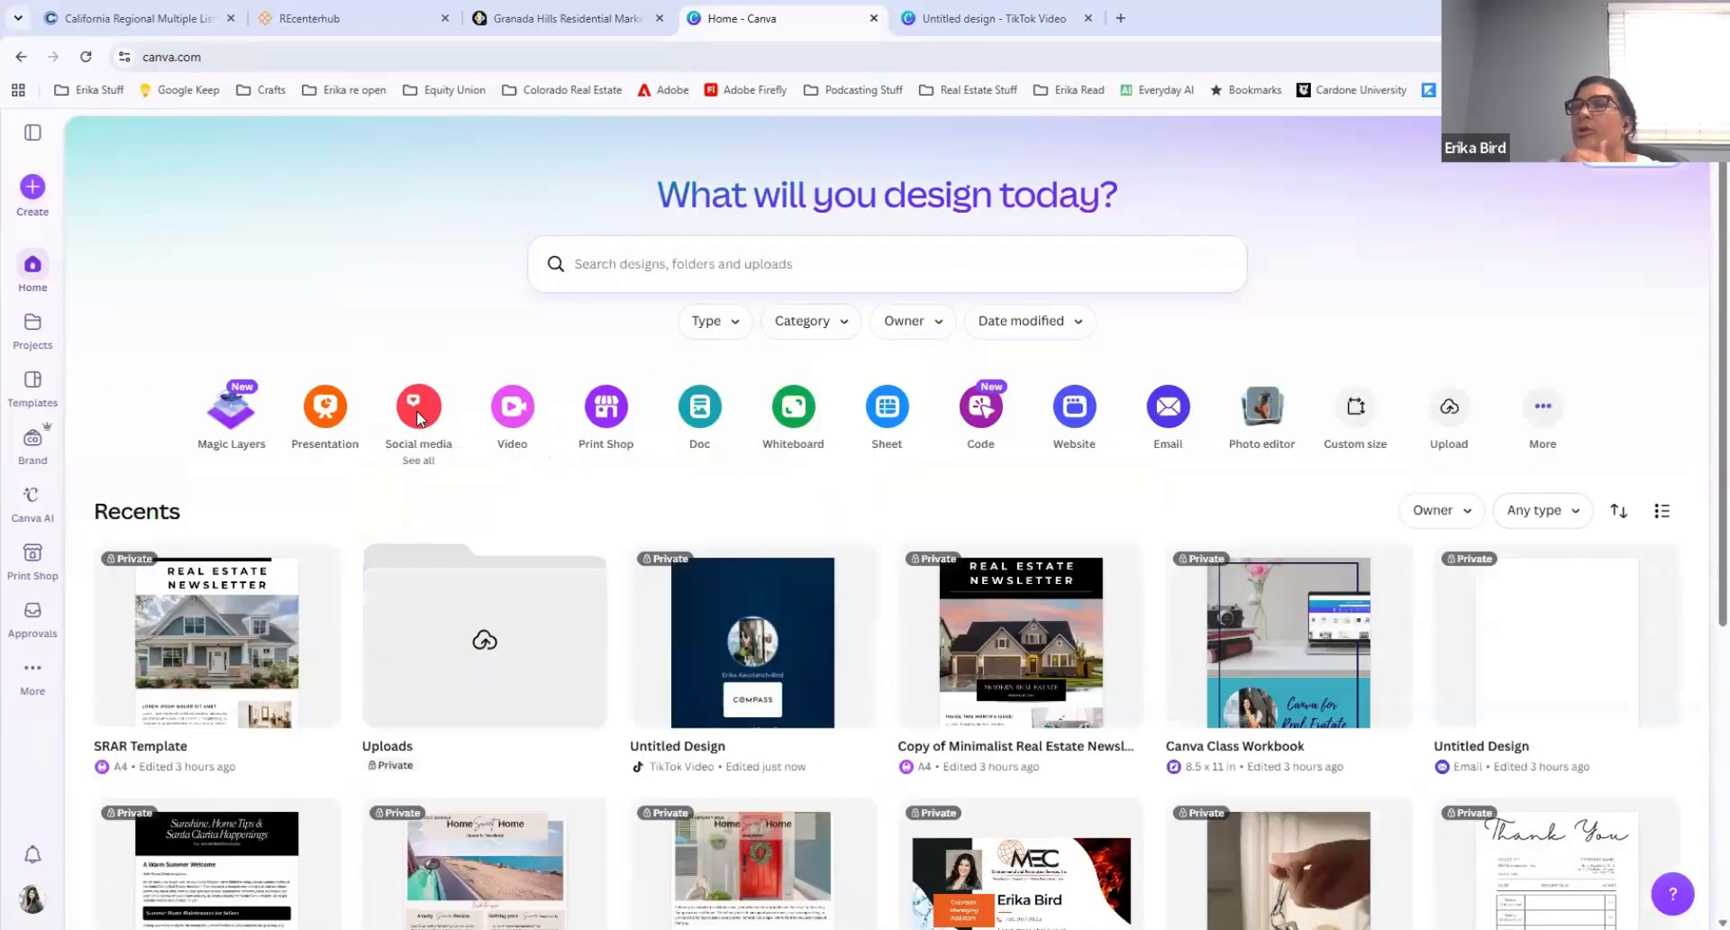
# Step: Create a blank TikTok Video design from the social media formats
pyautogui.click(419, 405)
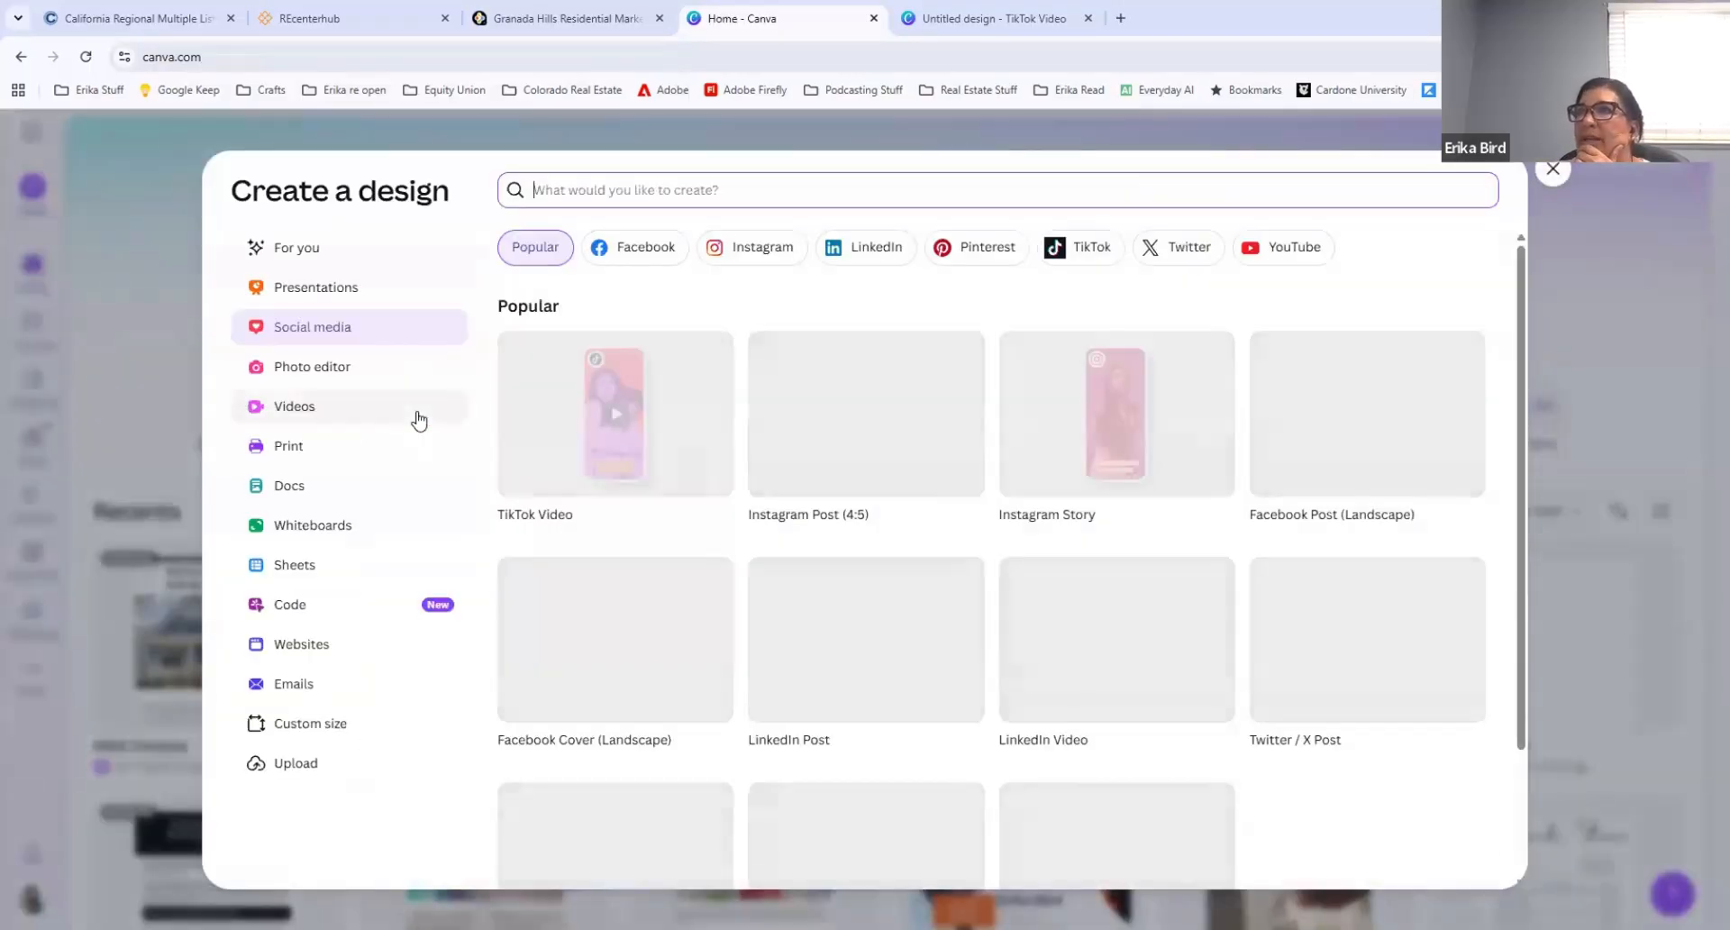
pyautogui.click(615, 413)
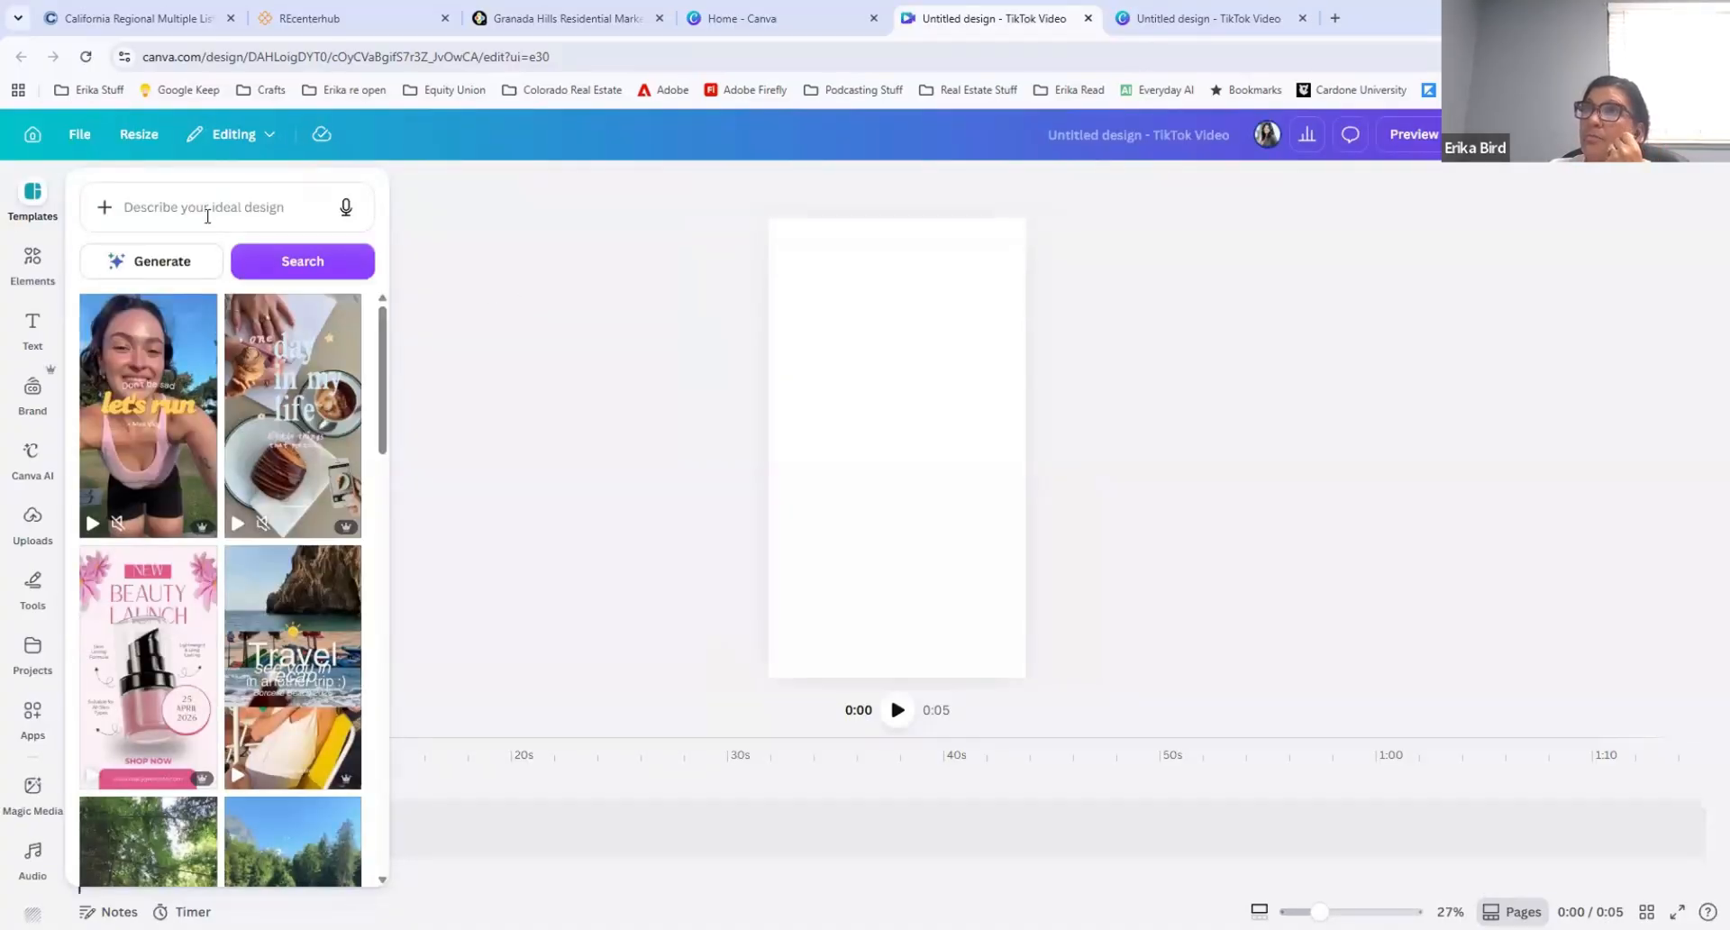
# Step: Try to generate a video from the prompt "faceless real estate reel", and search the templates with the same text
pyautogui.click(146, 209)
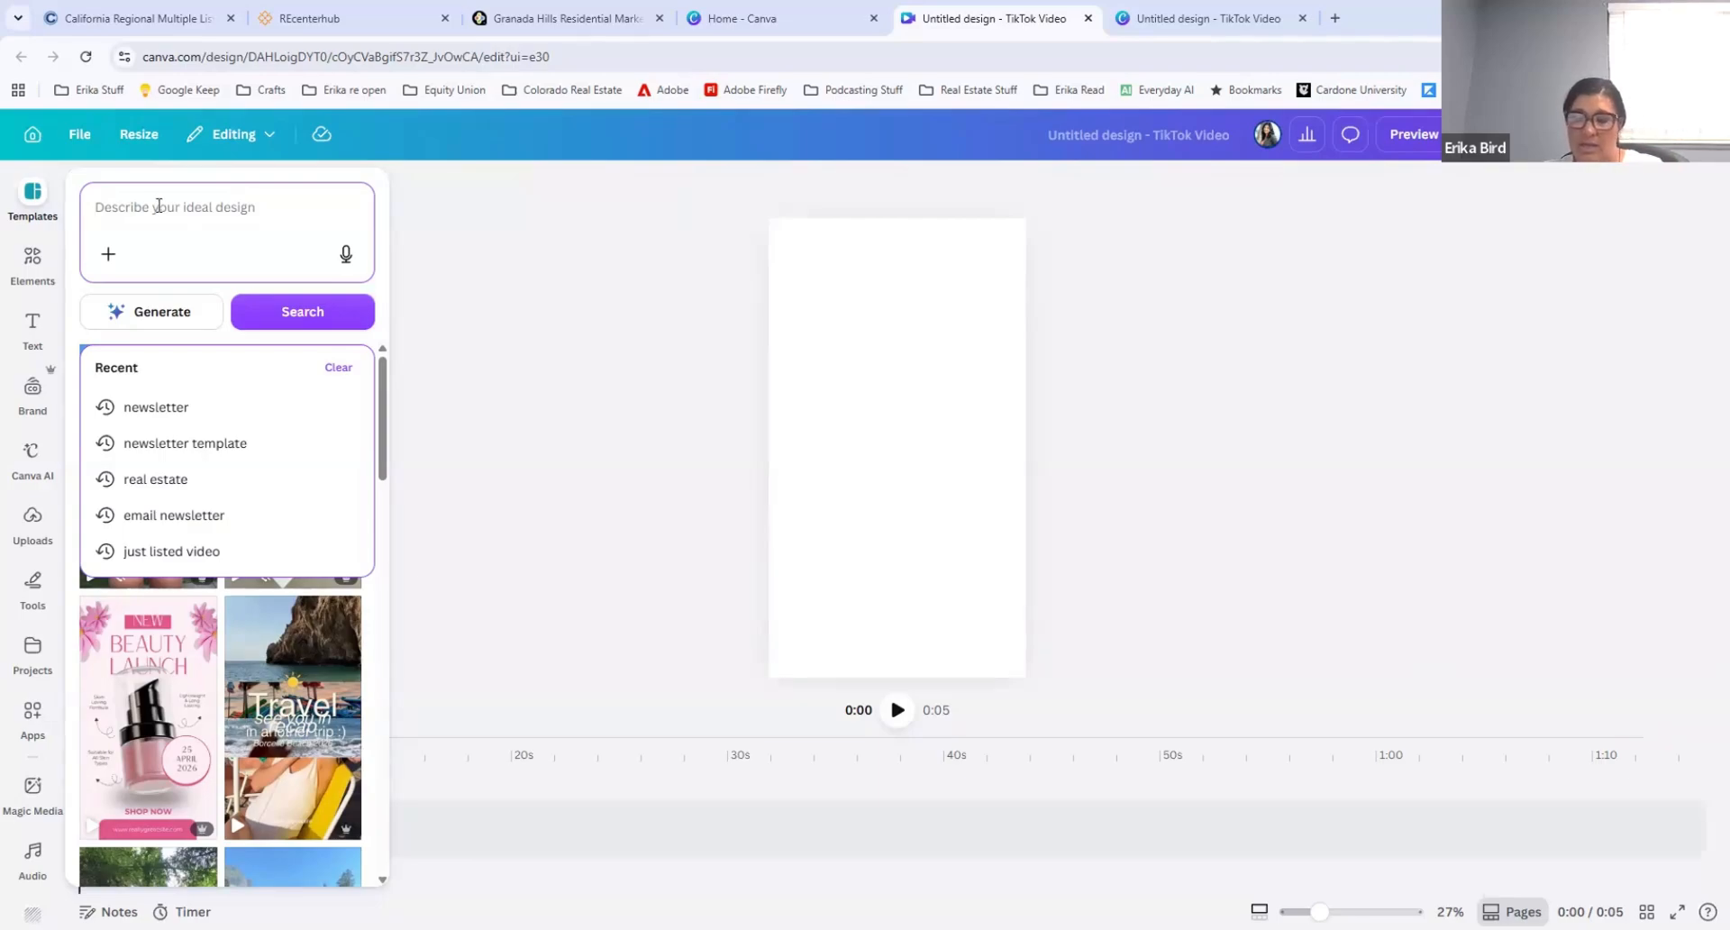
pyautogui.write('face')
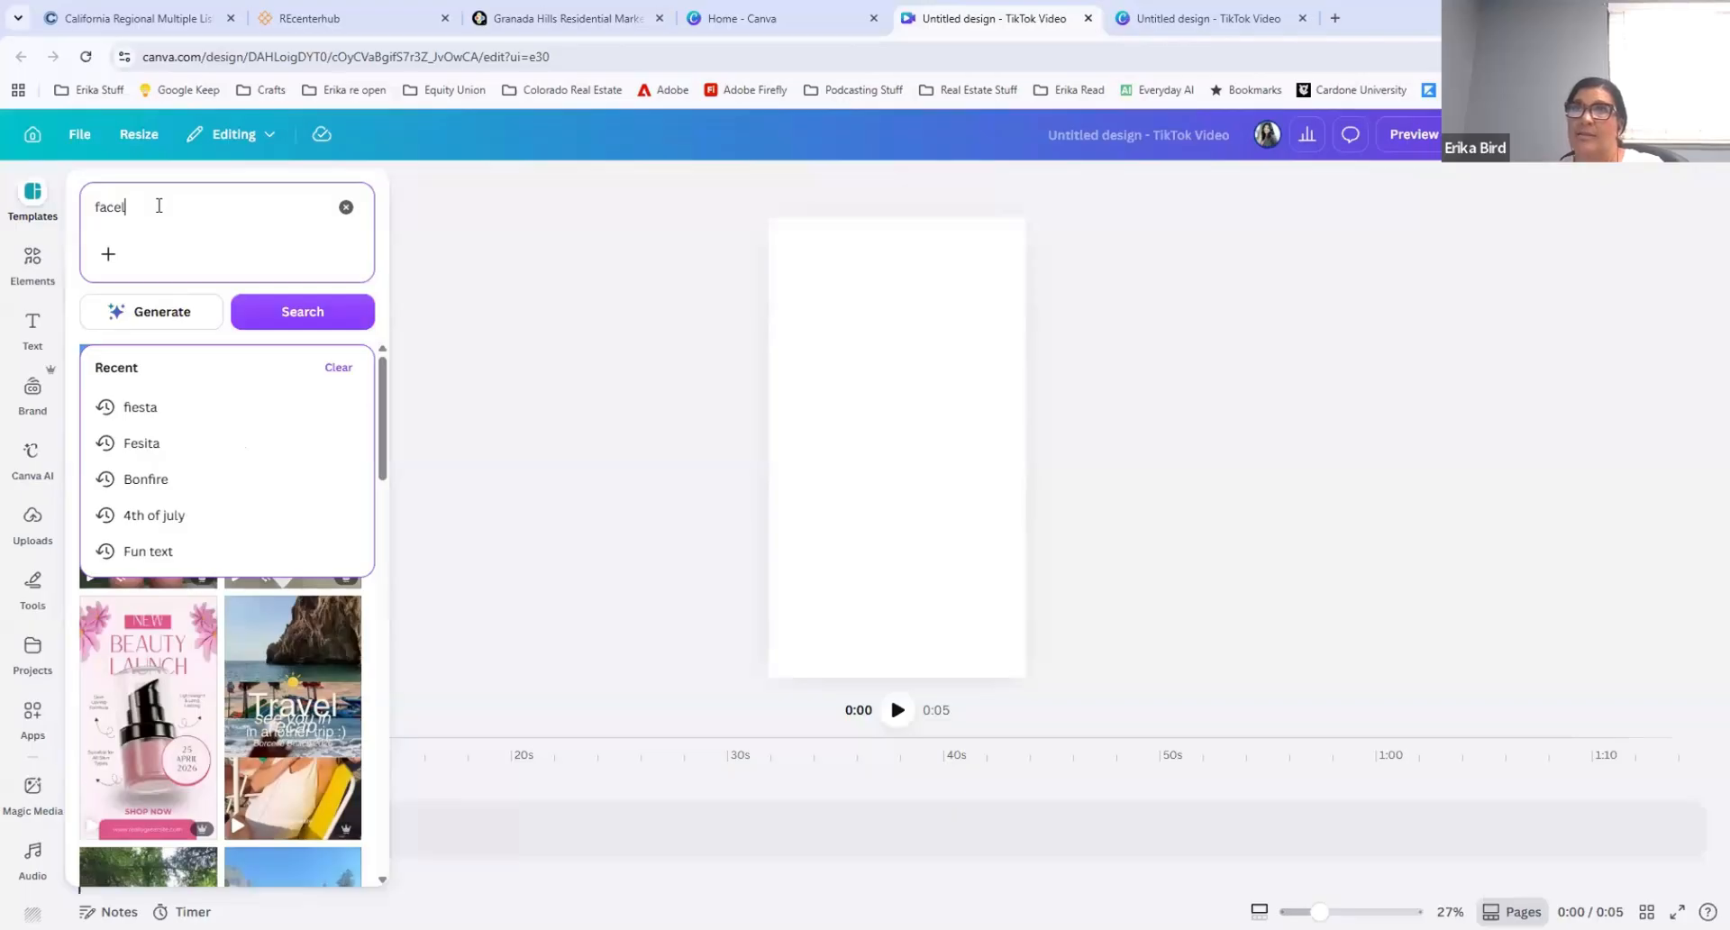
pyautogui.write('less real ')
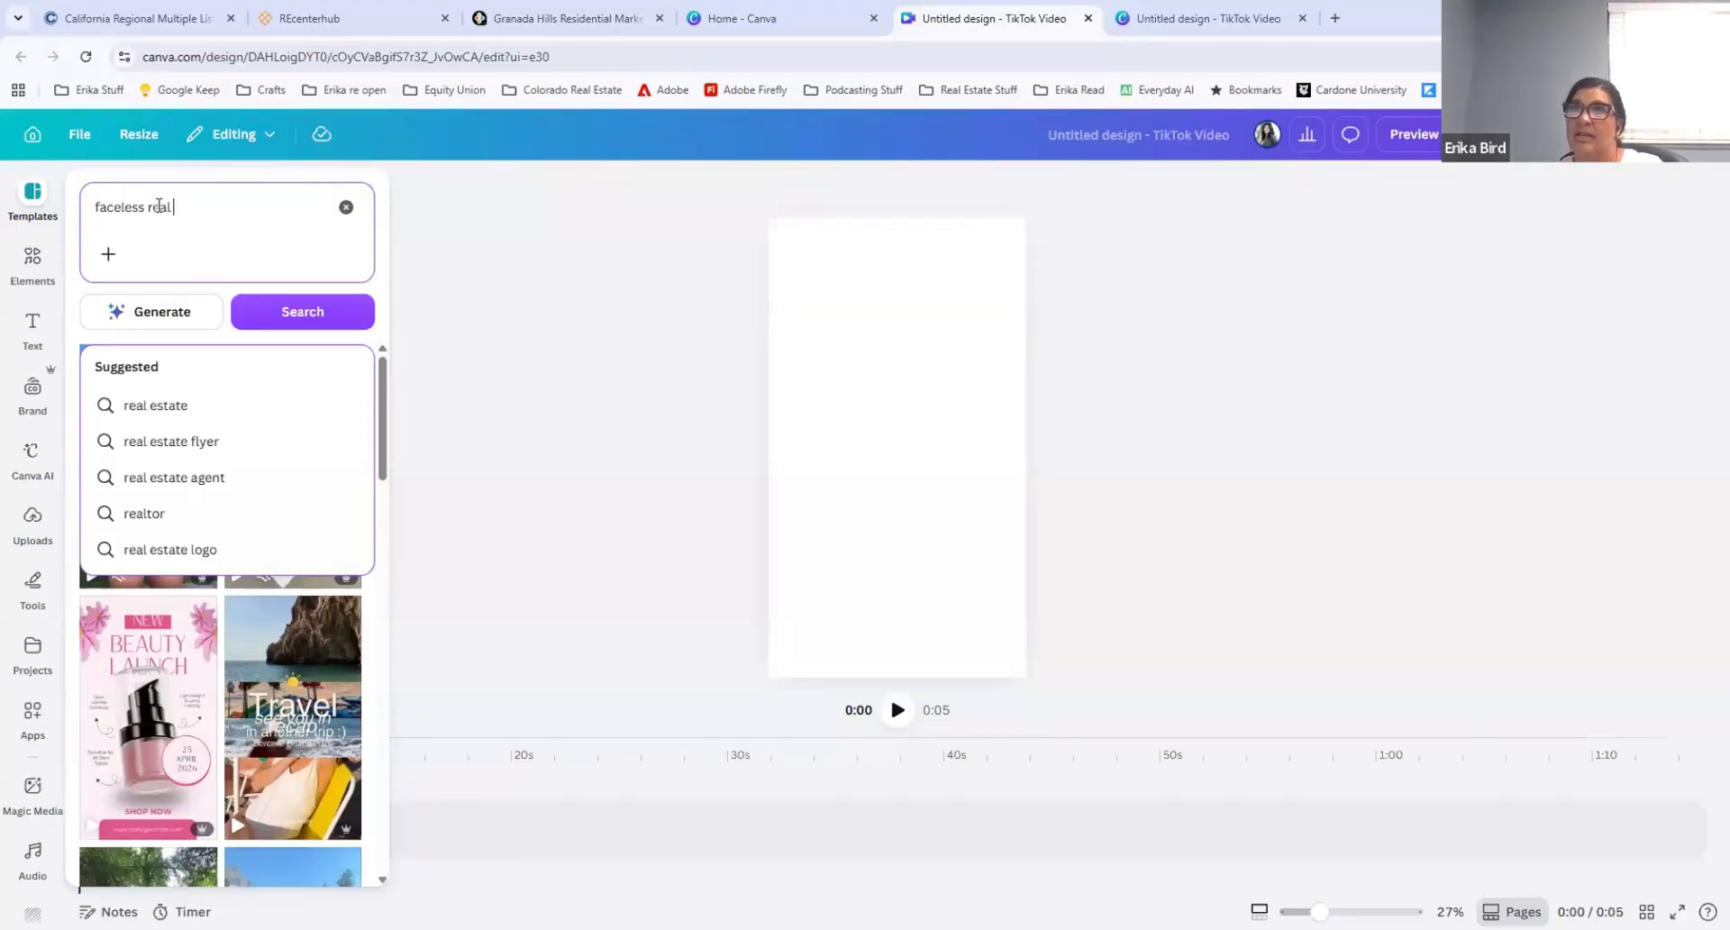
pyautogui.write('estate reel')
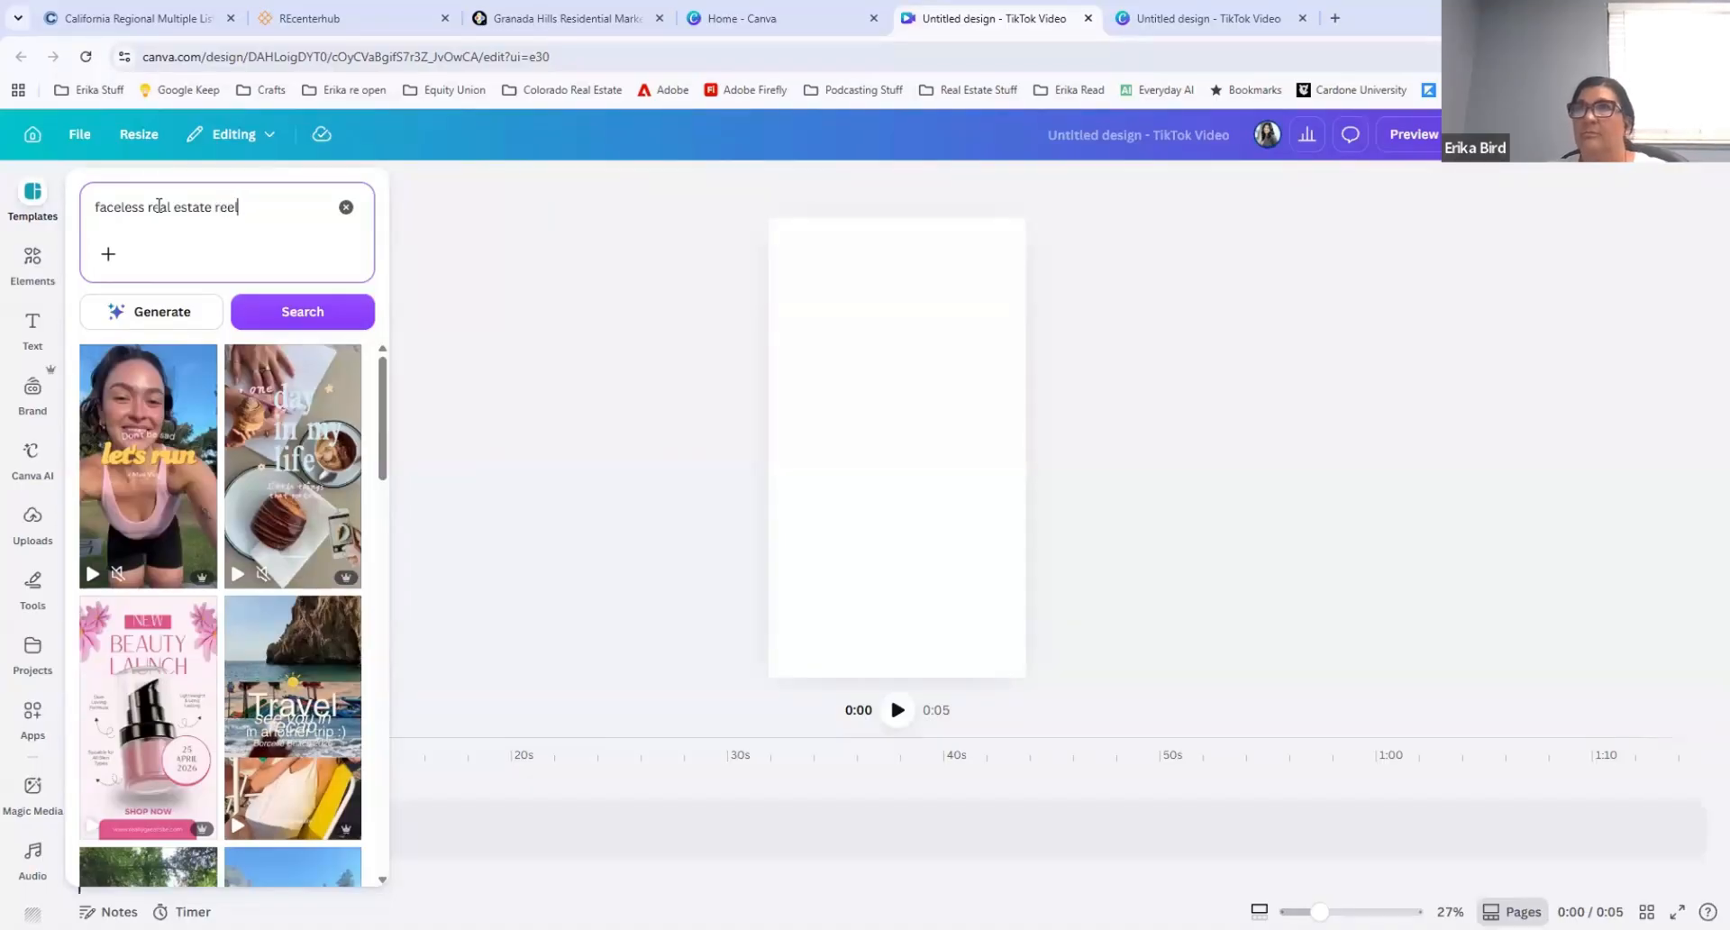
pyautogui.click(141, 310)
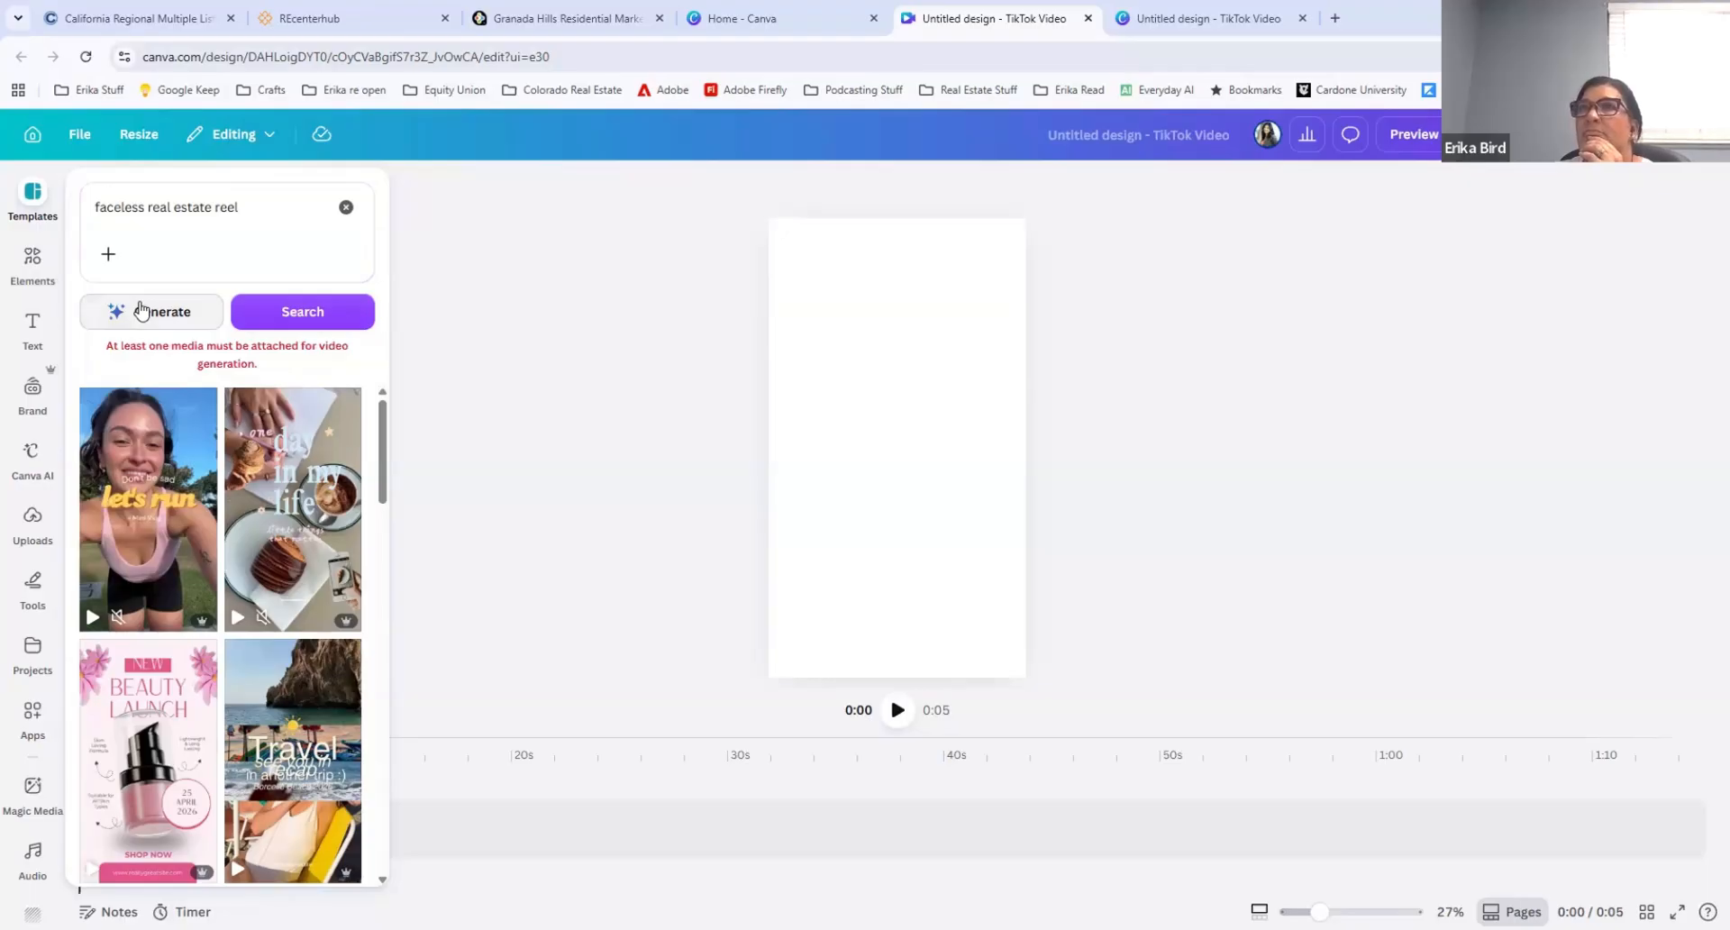
pyautogui.click(304, 317)
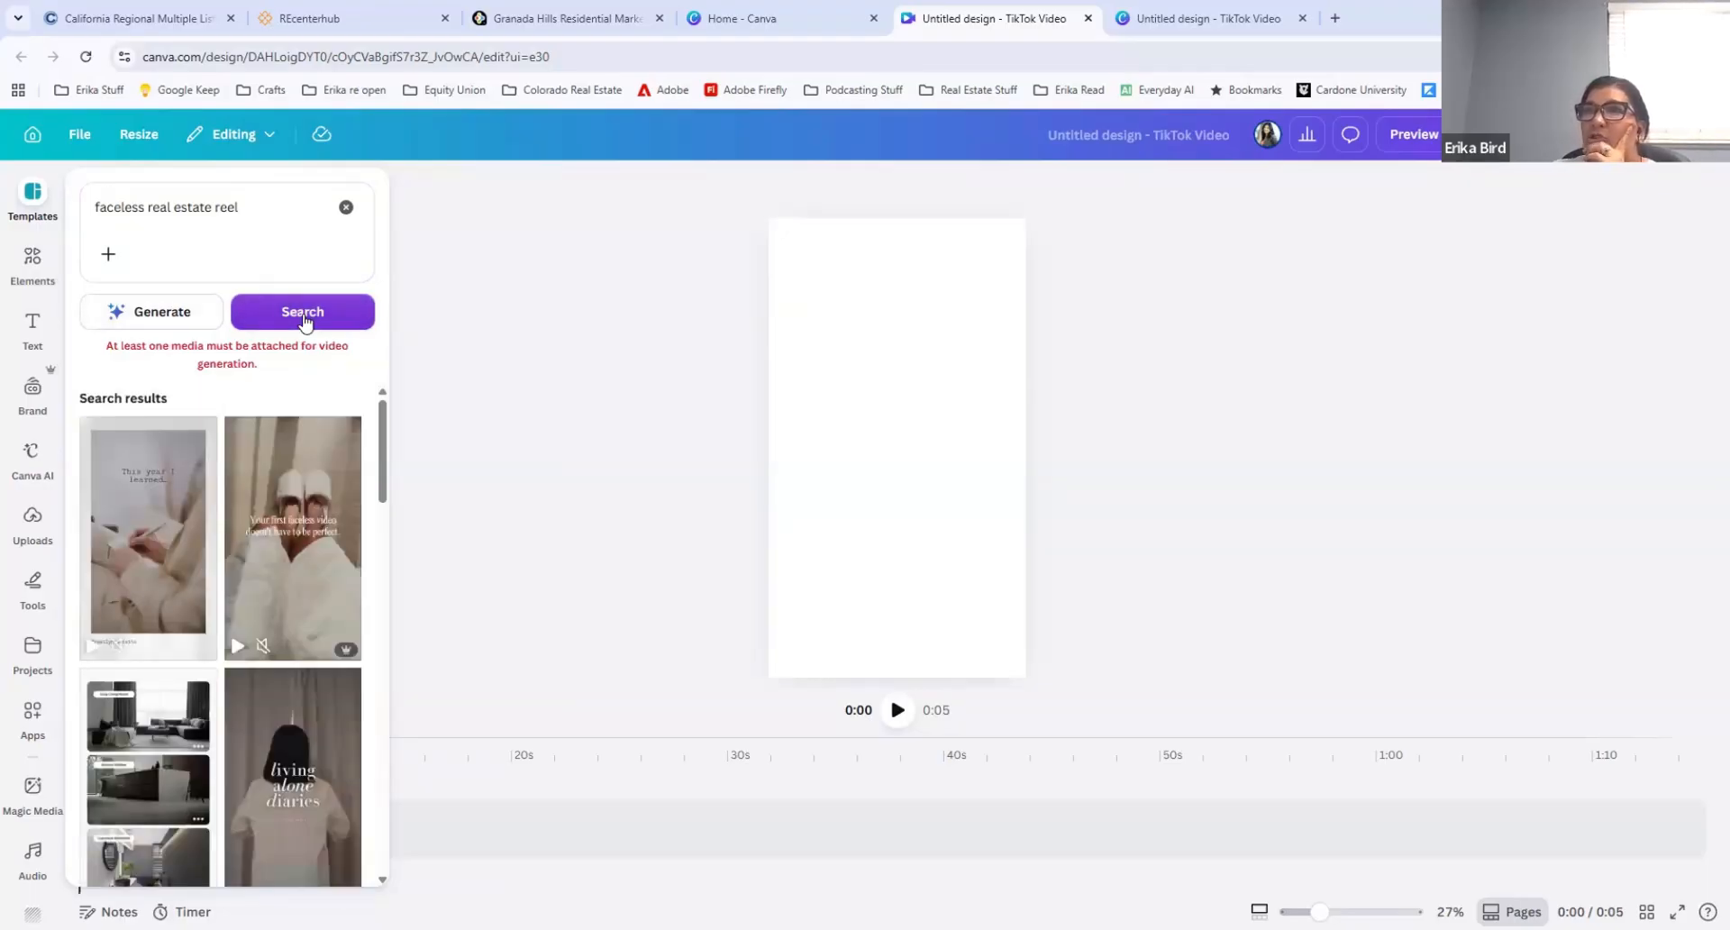
# Step: Browse the faceless real estate reel templates and preview several, examining which suit real estate marketing
pyautogui.moveTo(324, 545)
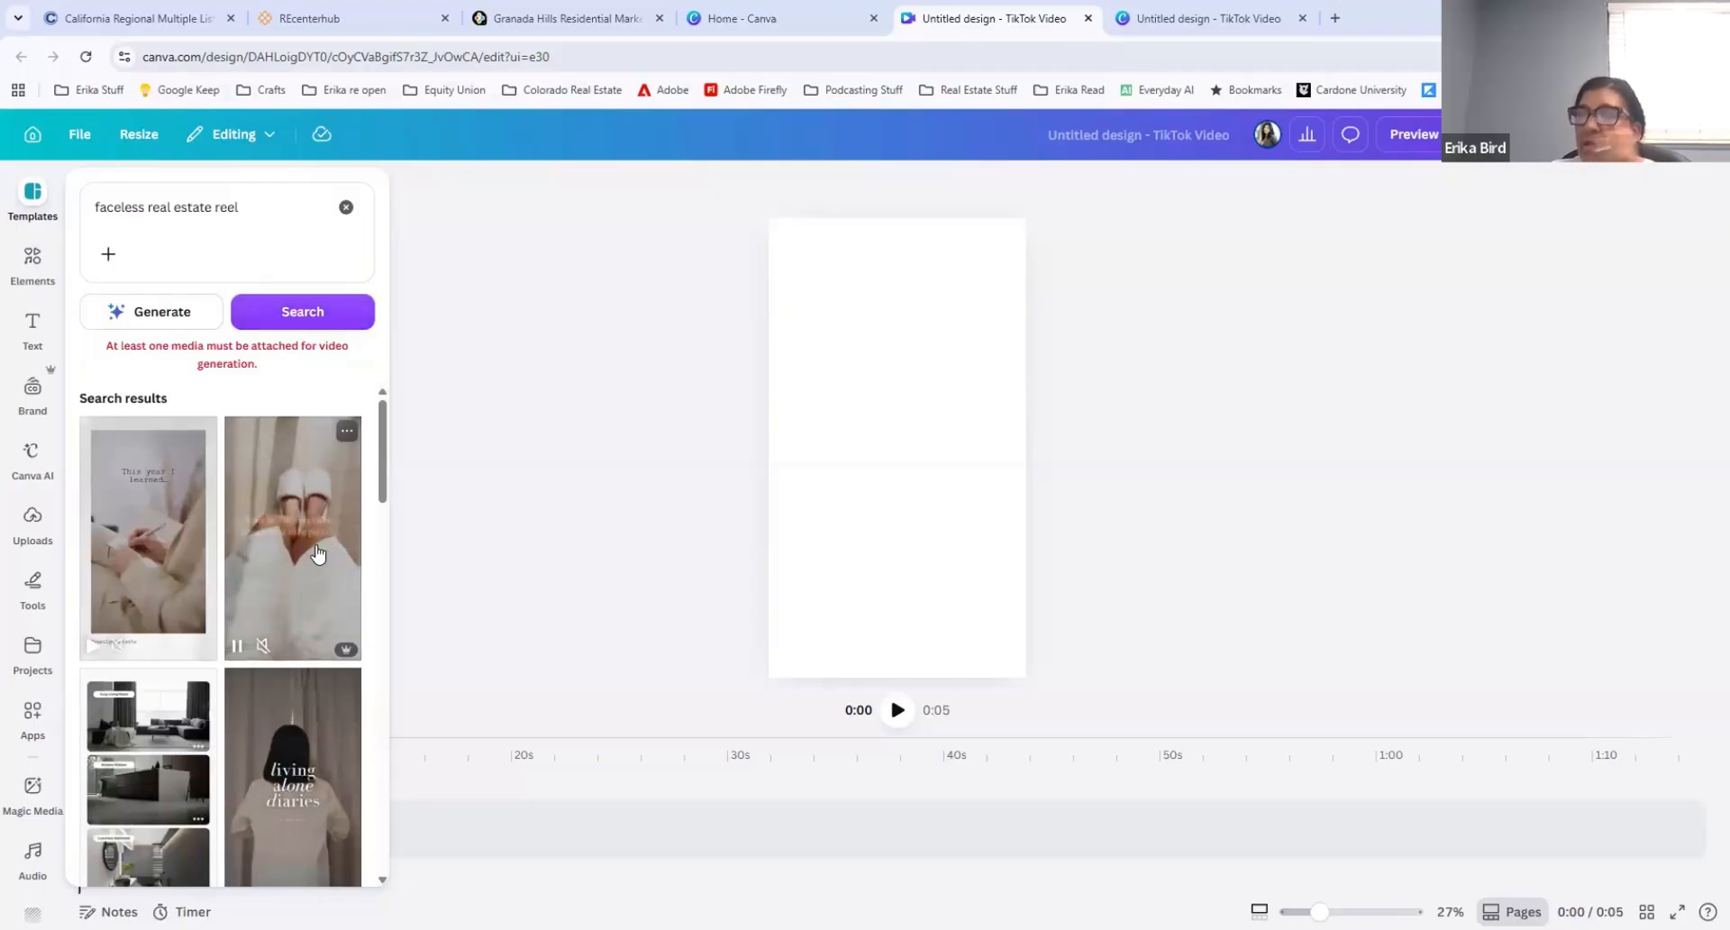
pyautogui.scroll(-4, 317, 553)
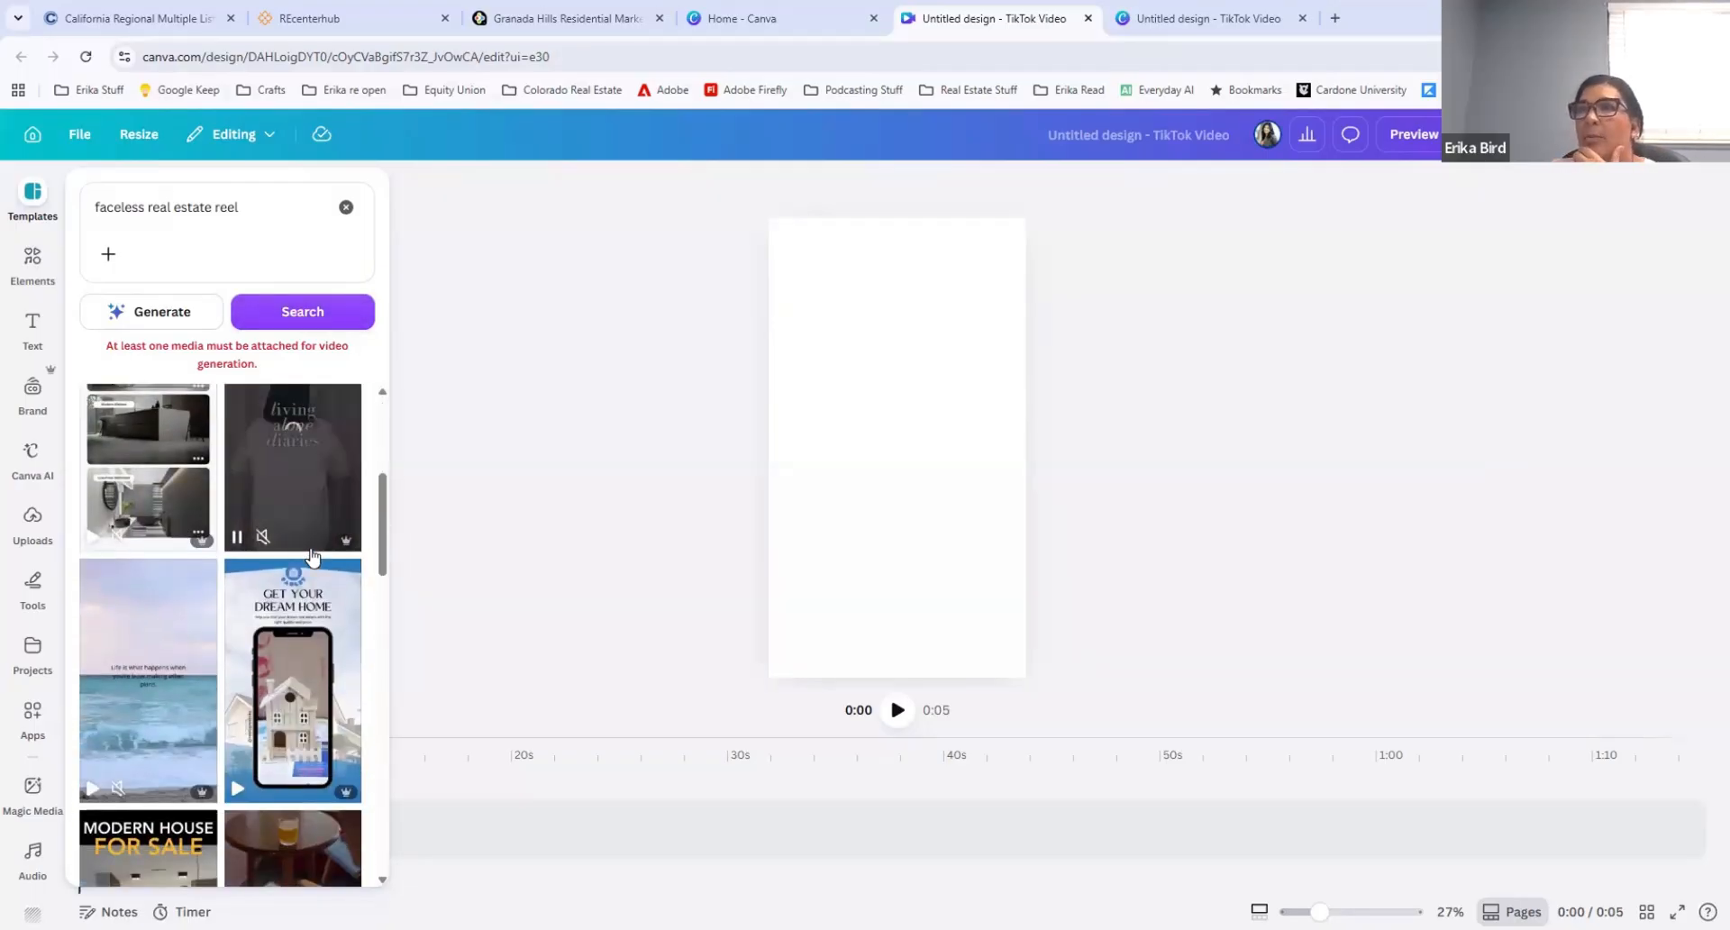
pyautogui.moveTo(304, 628)
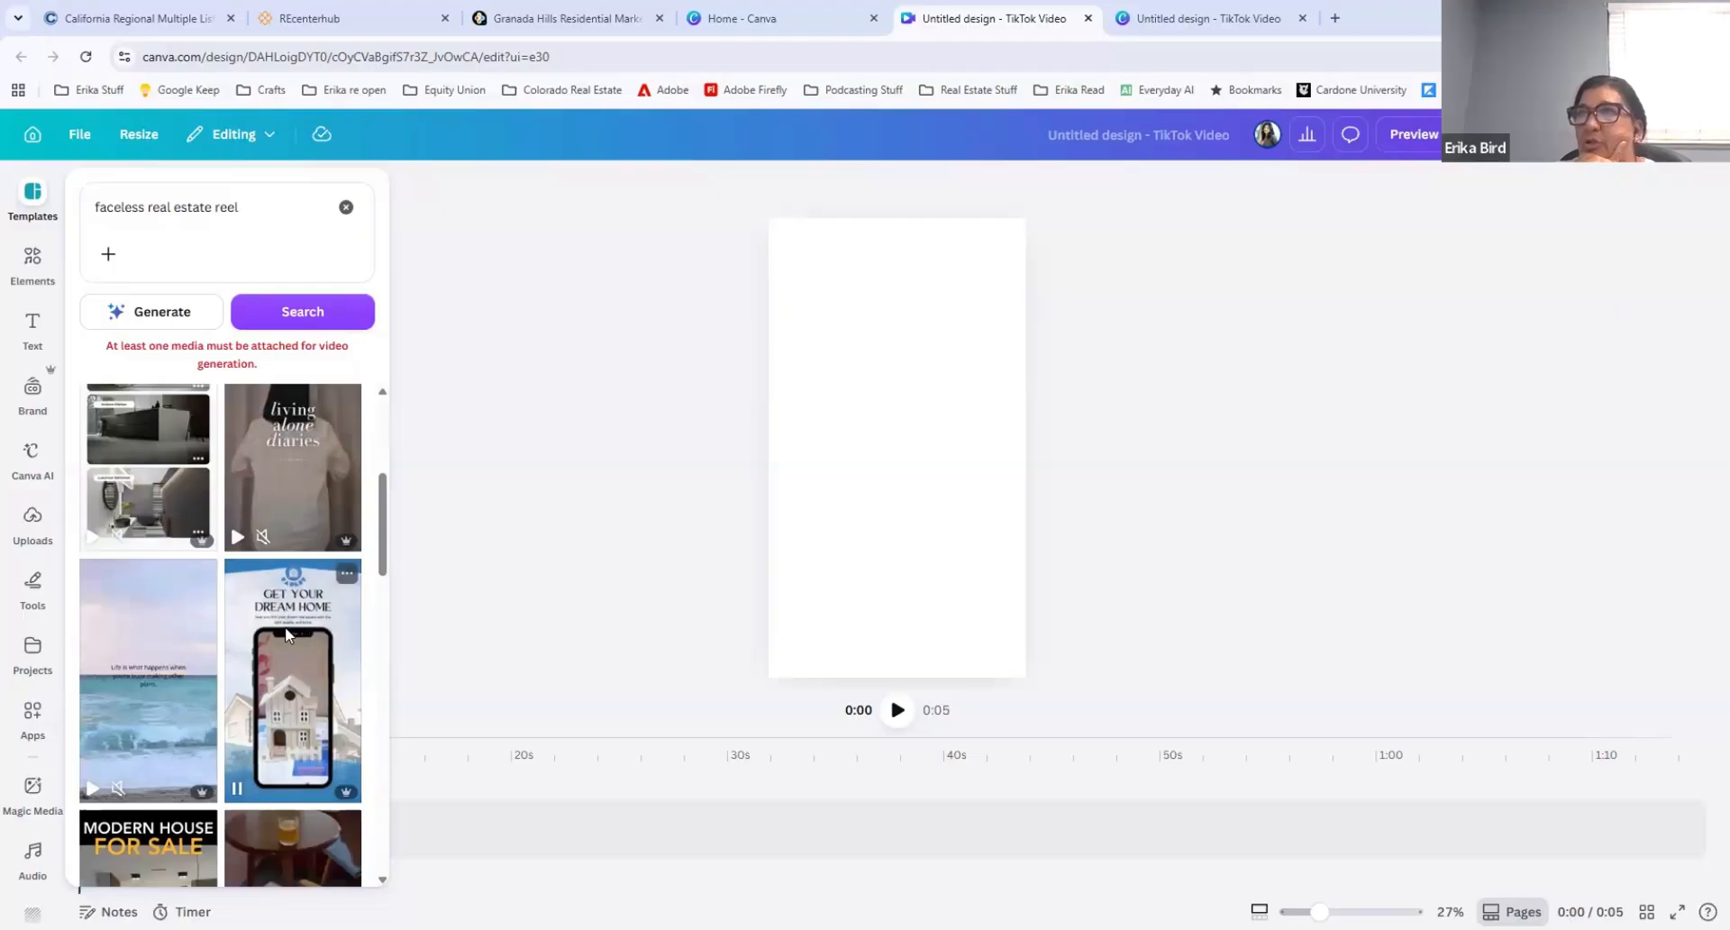
pyautogui.scroll(-6, 285, 625)
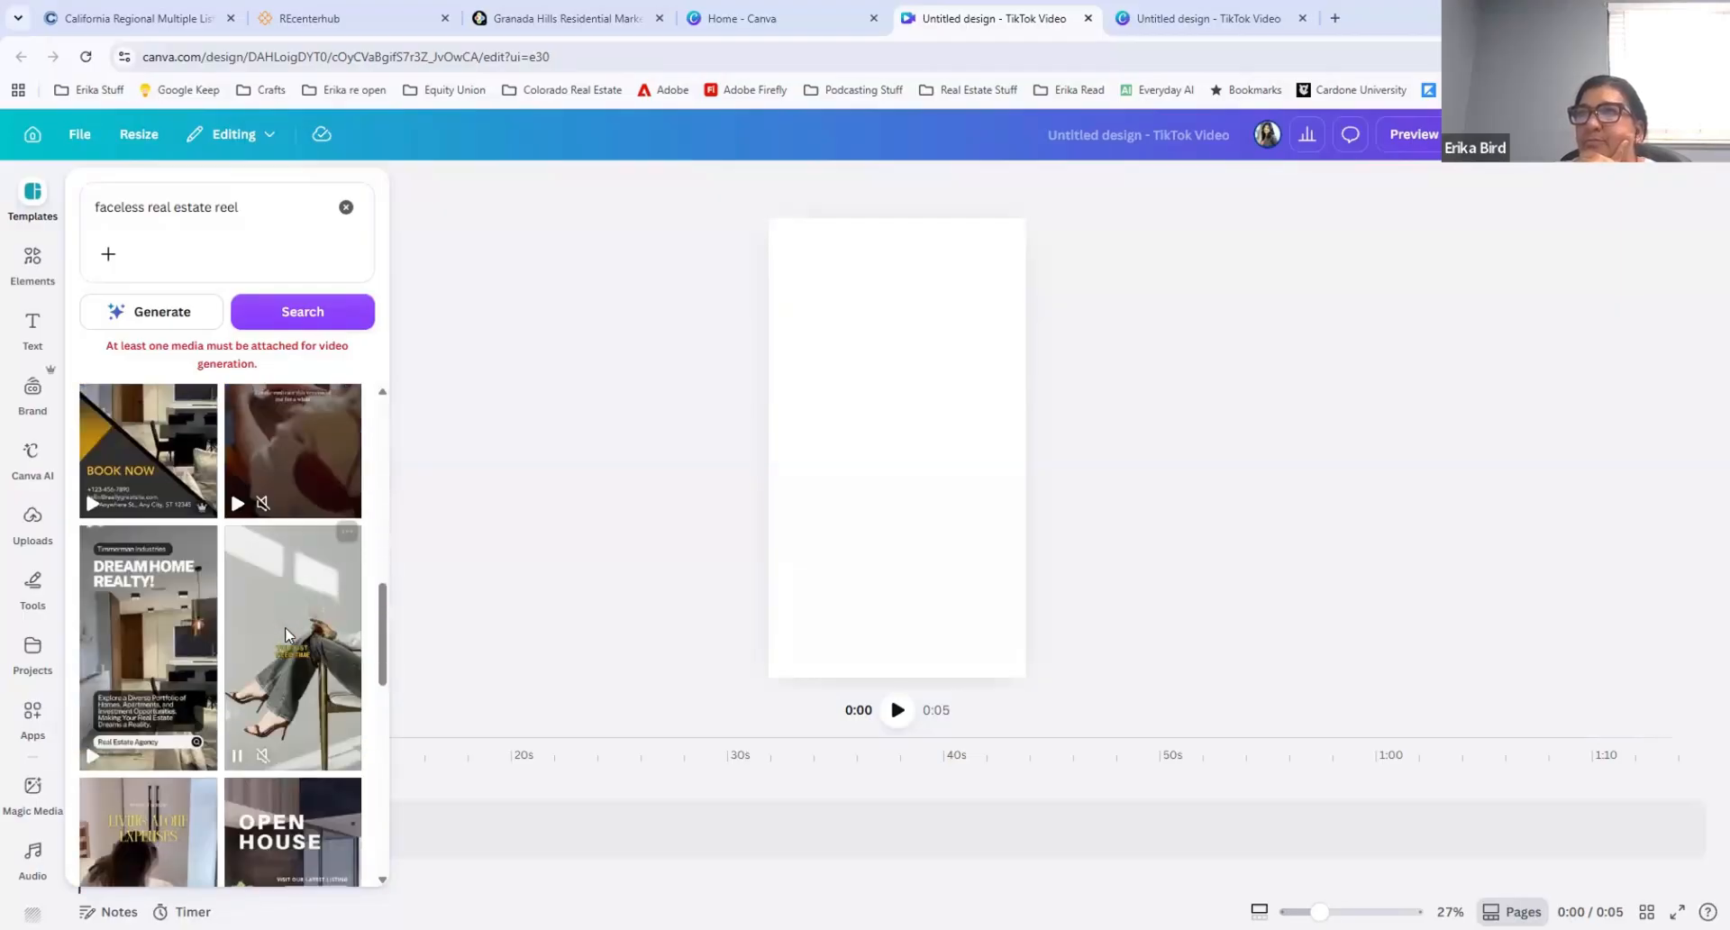
pyautogui.scroll(-5, 285, 625)
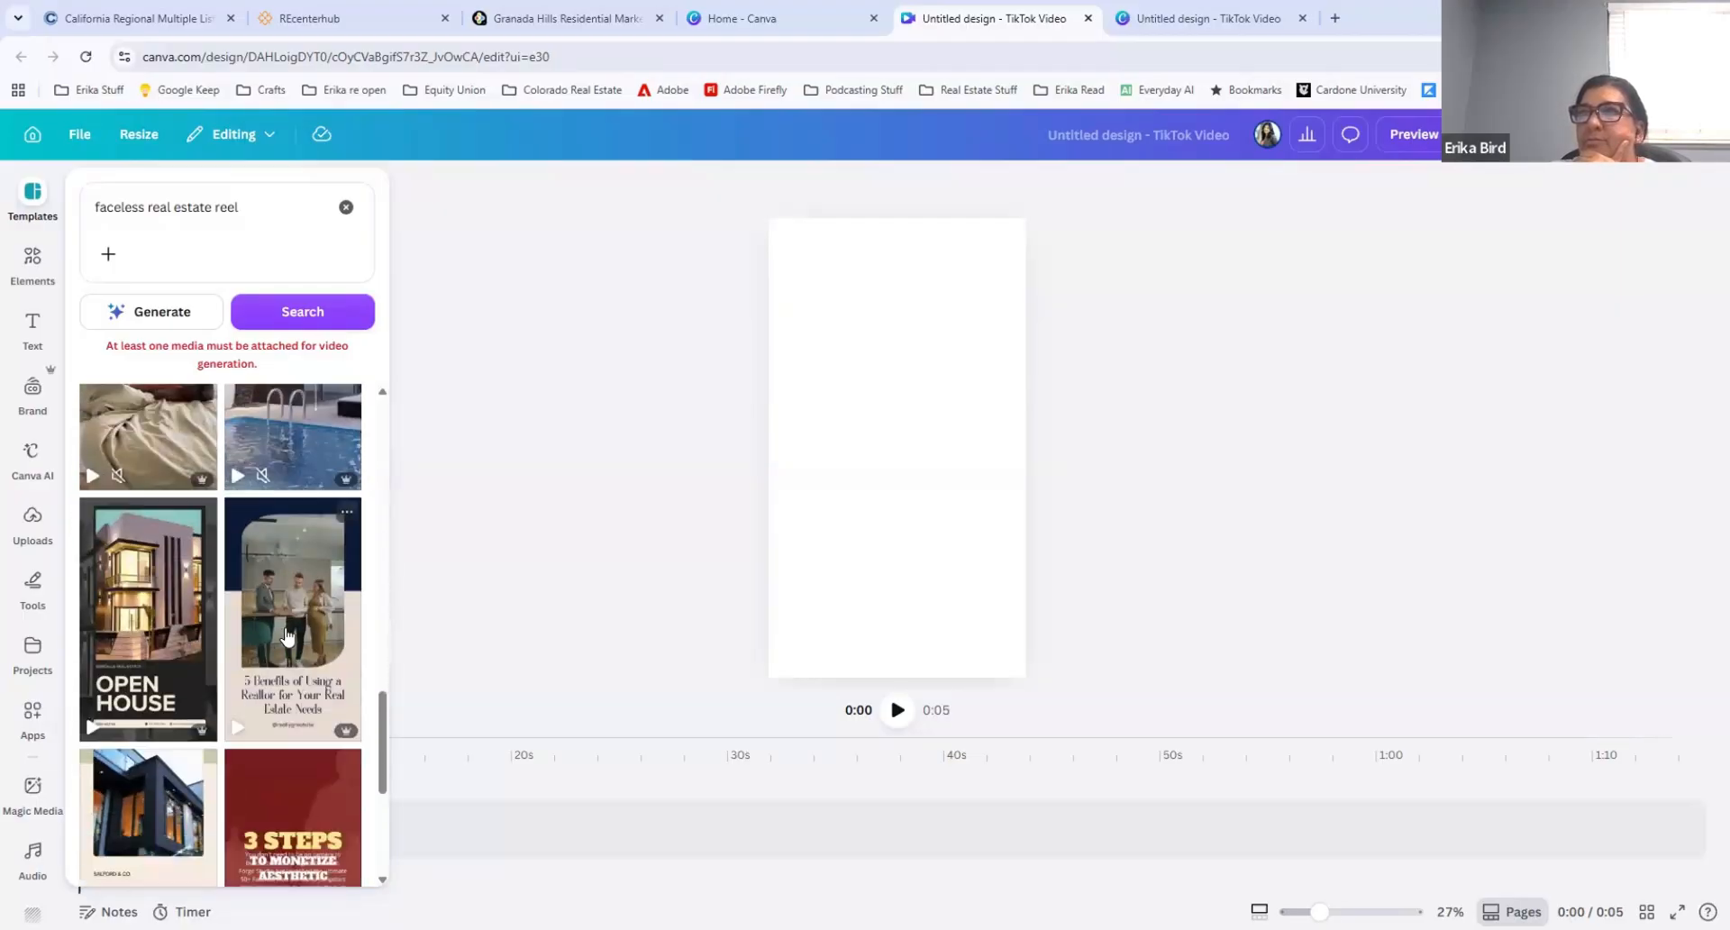
pyautogui.scroll(-10, 288, 558)
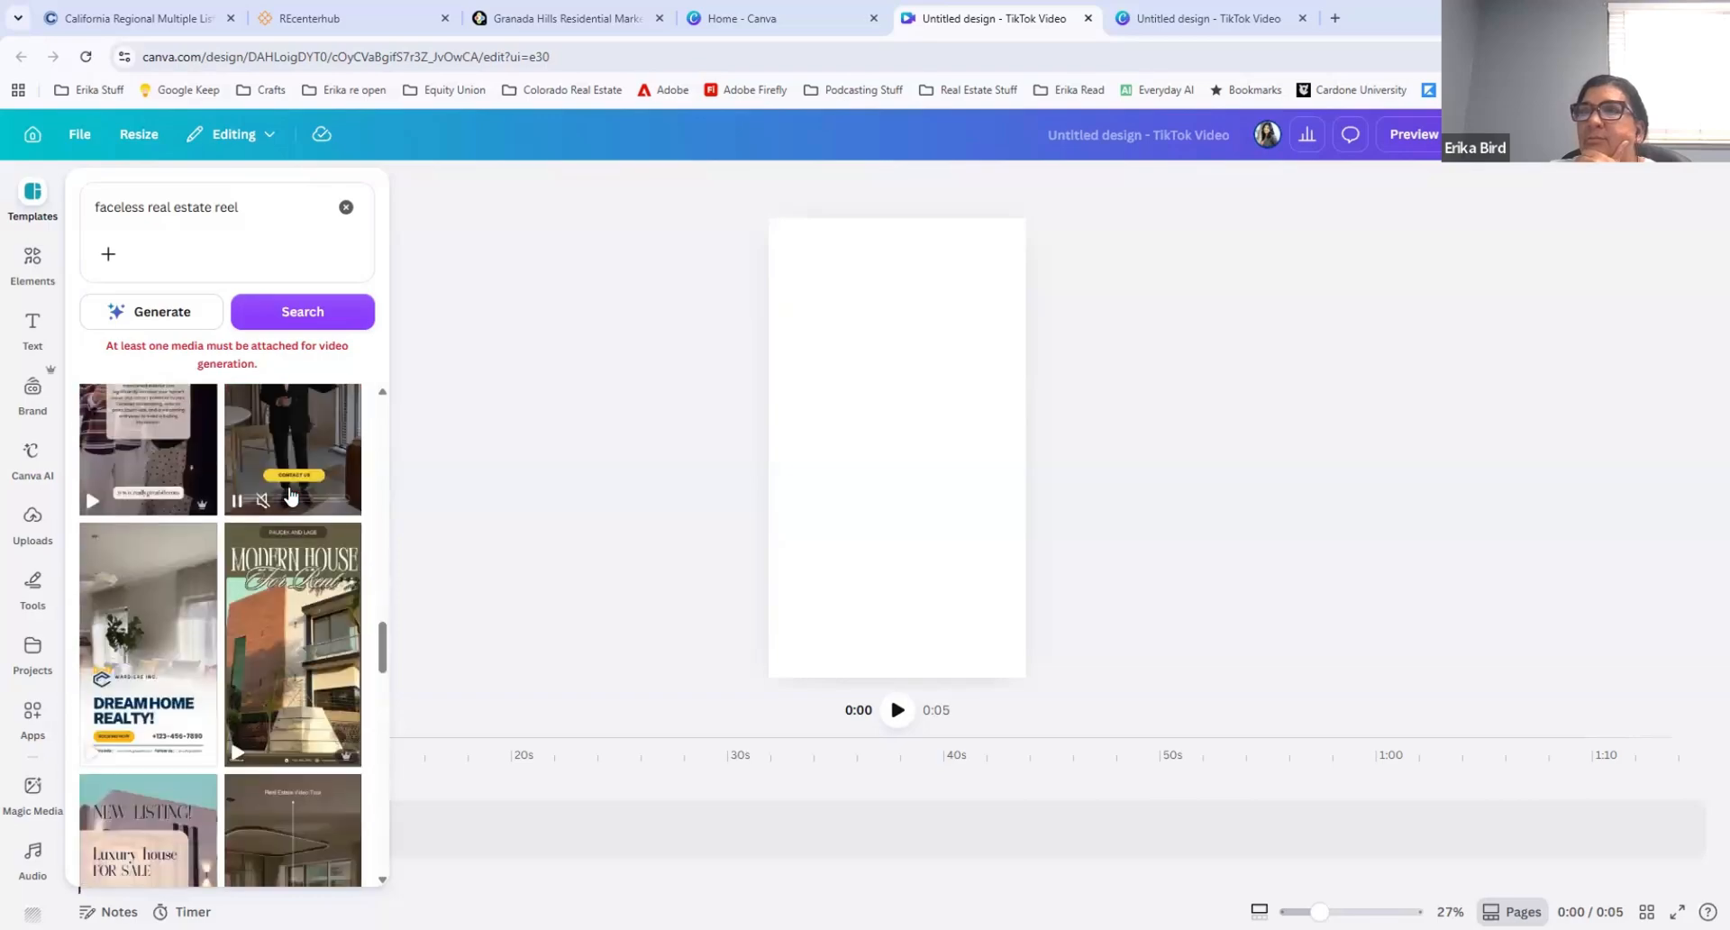
pyautogui.scroll(-6, 307, 558)
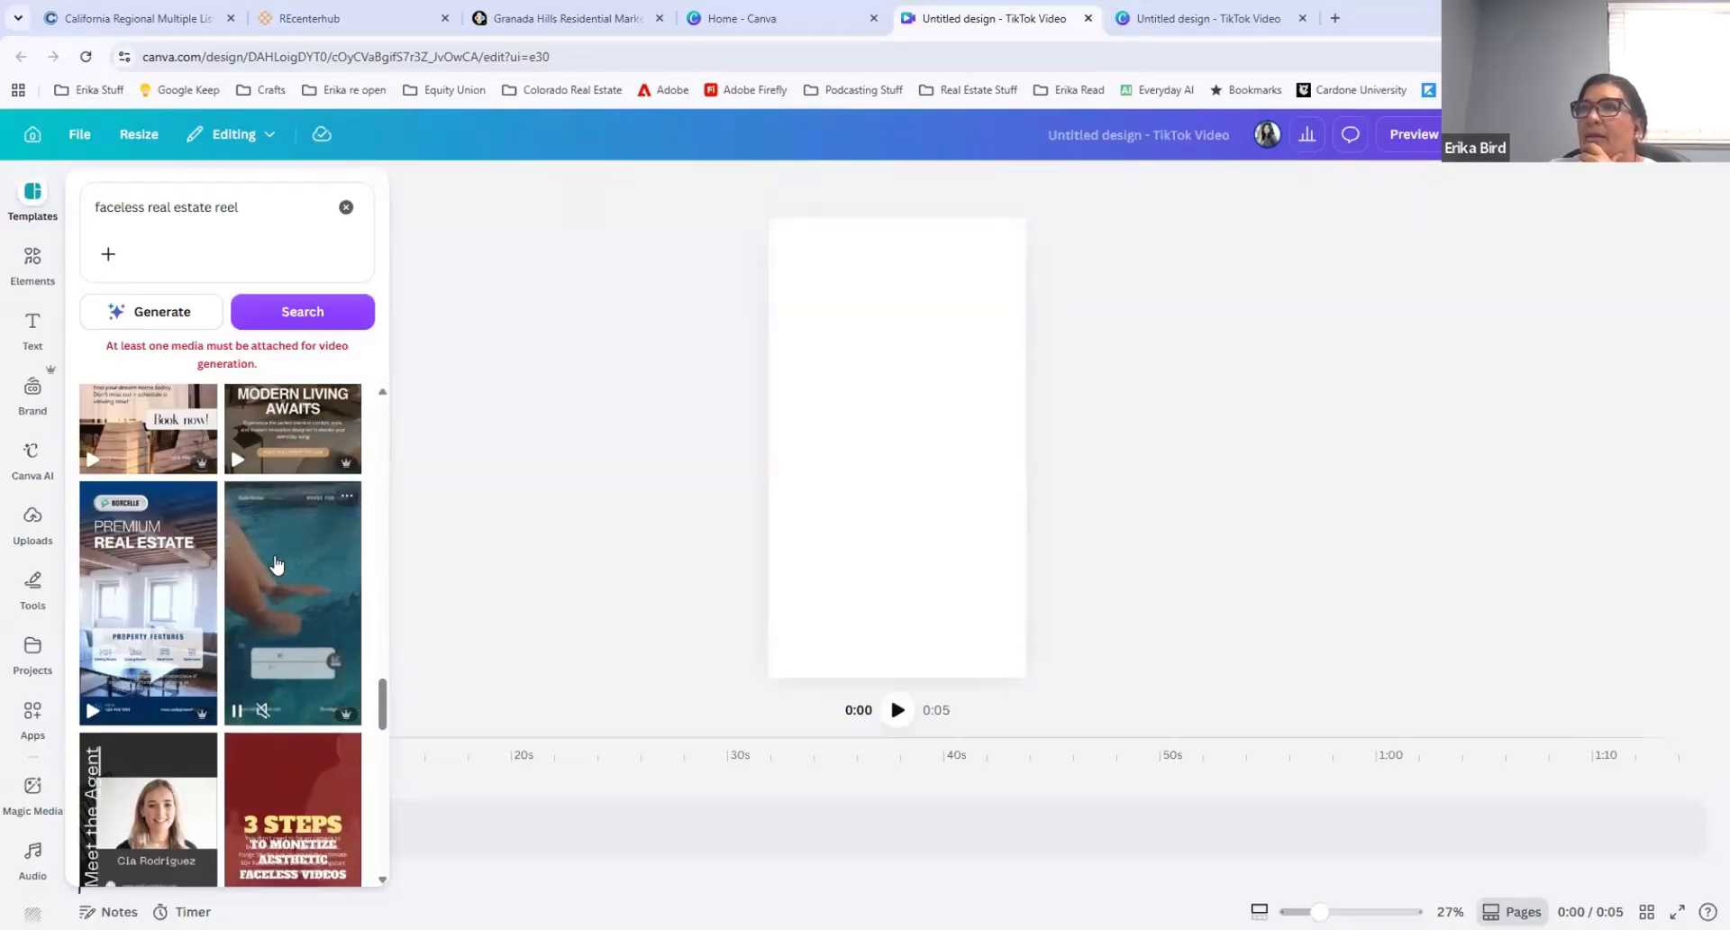
pyautogui.scroll(-4, 277, 565)
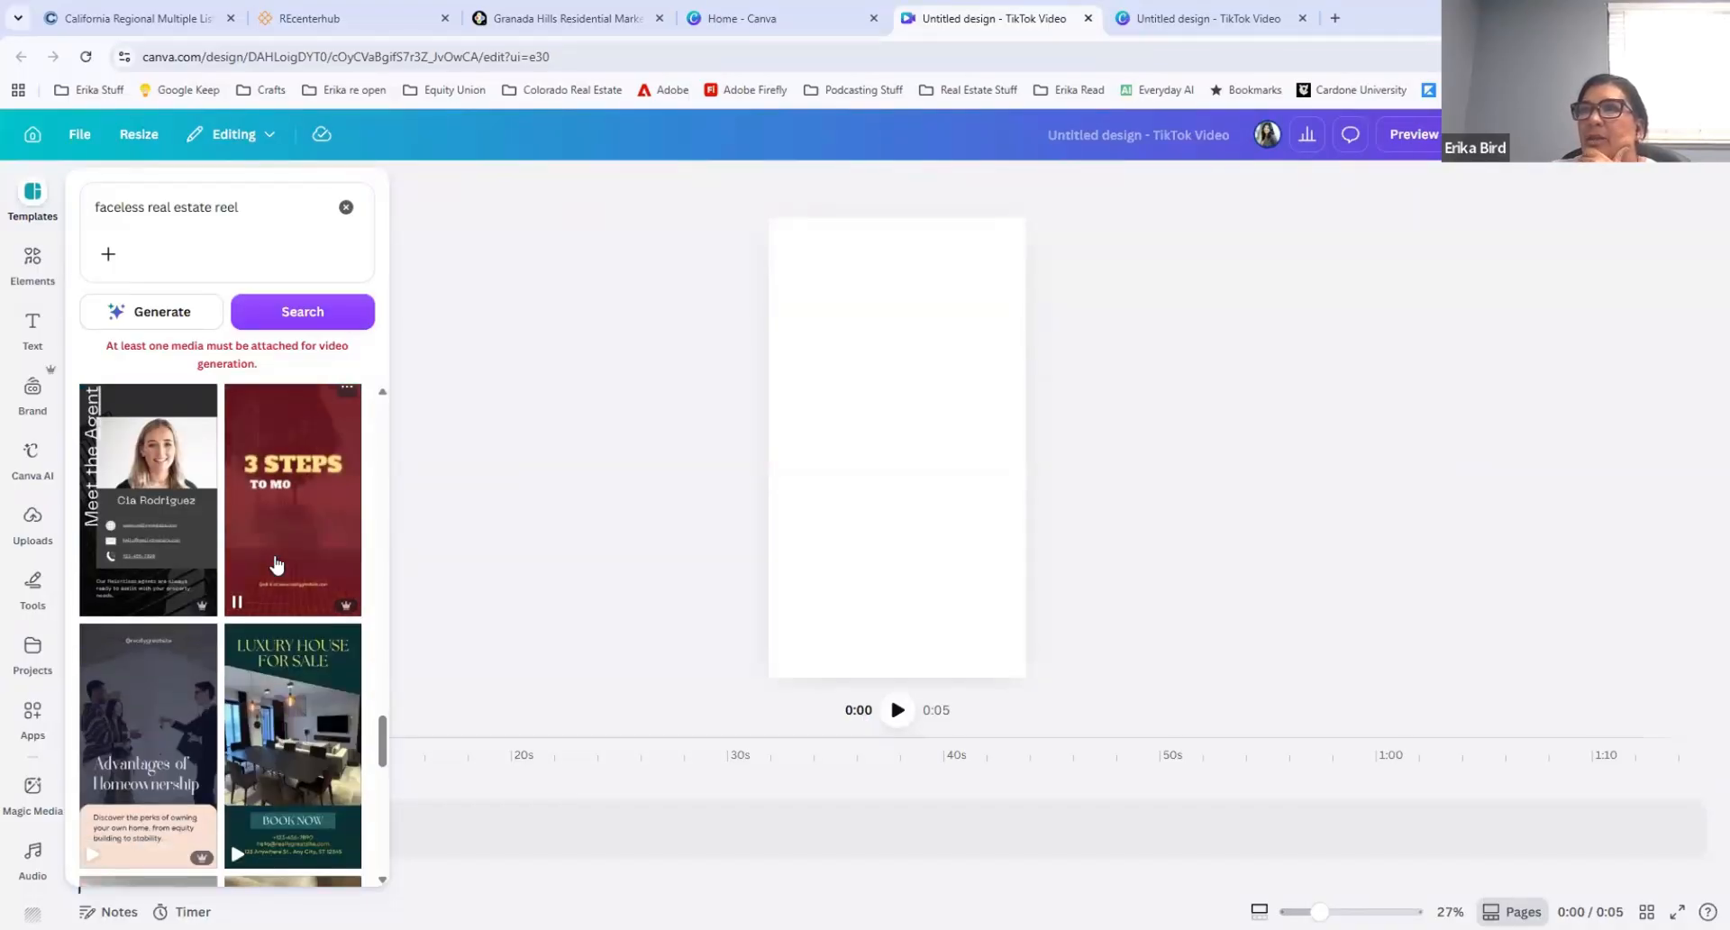
pyautogui.scroll(-3, 277, 565)
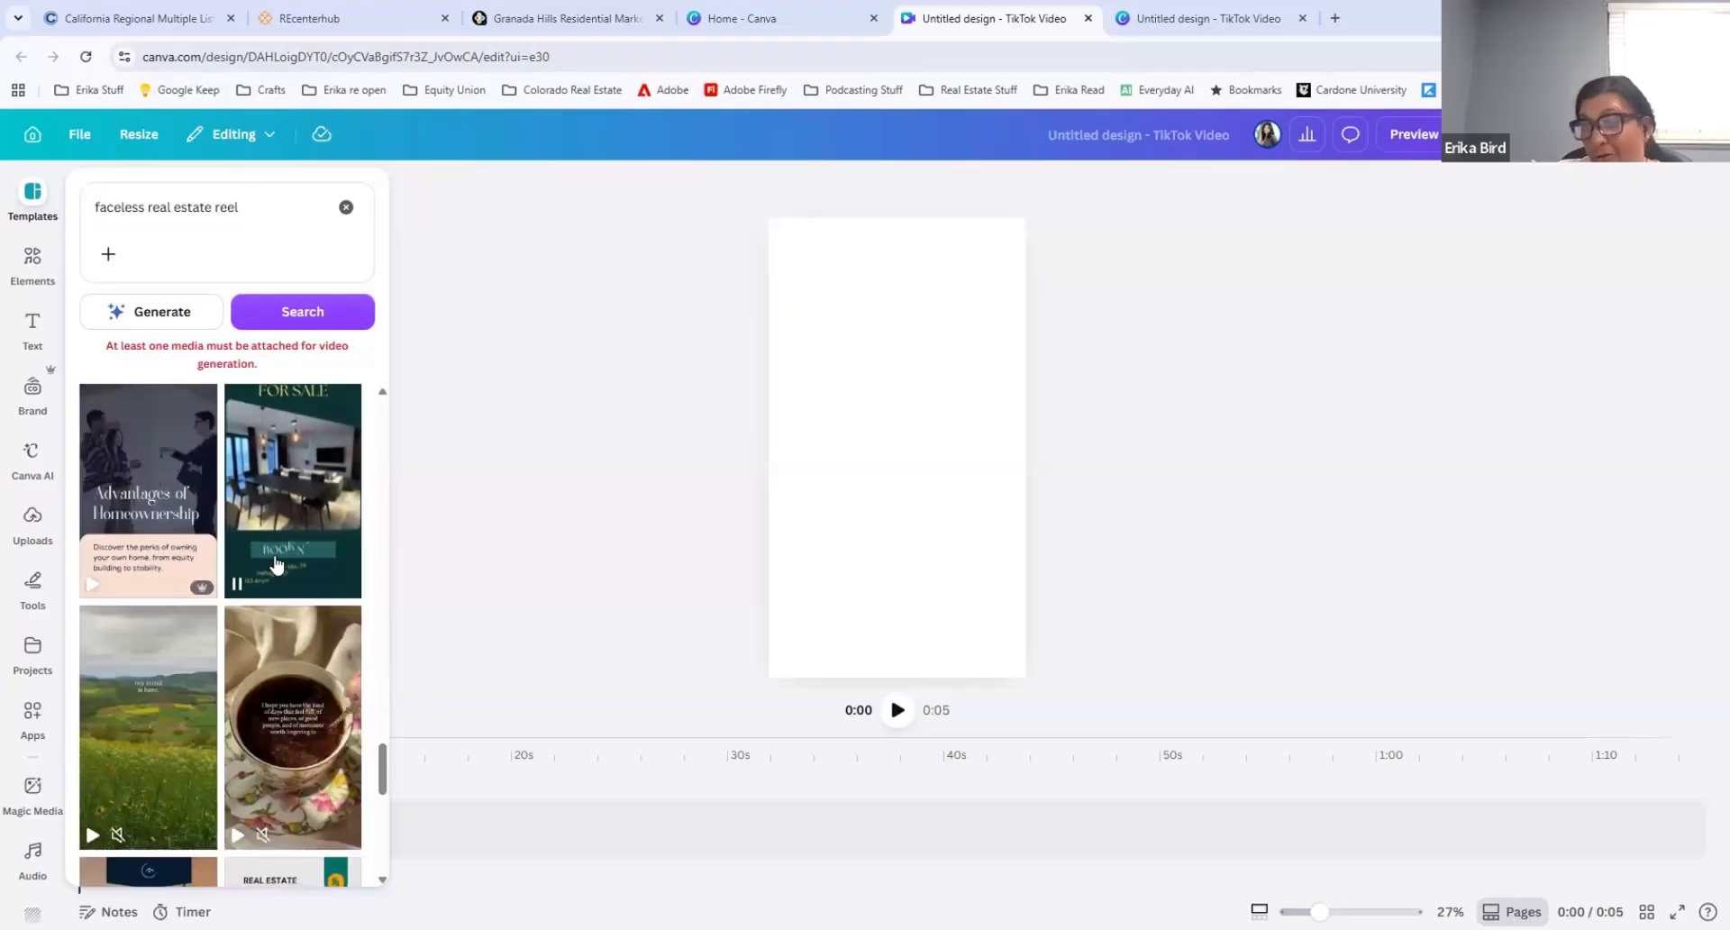
pyautogui.scroll(-3, 276, 565)
pyautogui.scroll(-3, 277, 564)
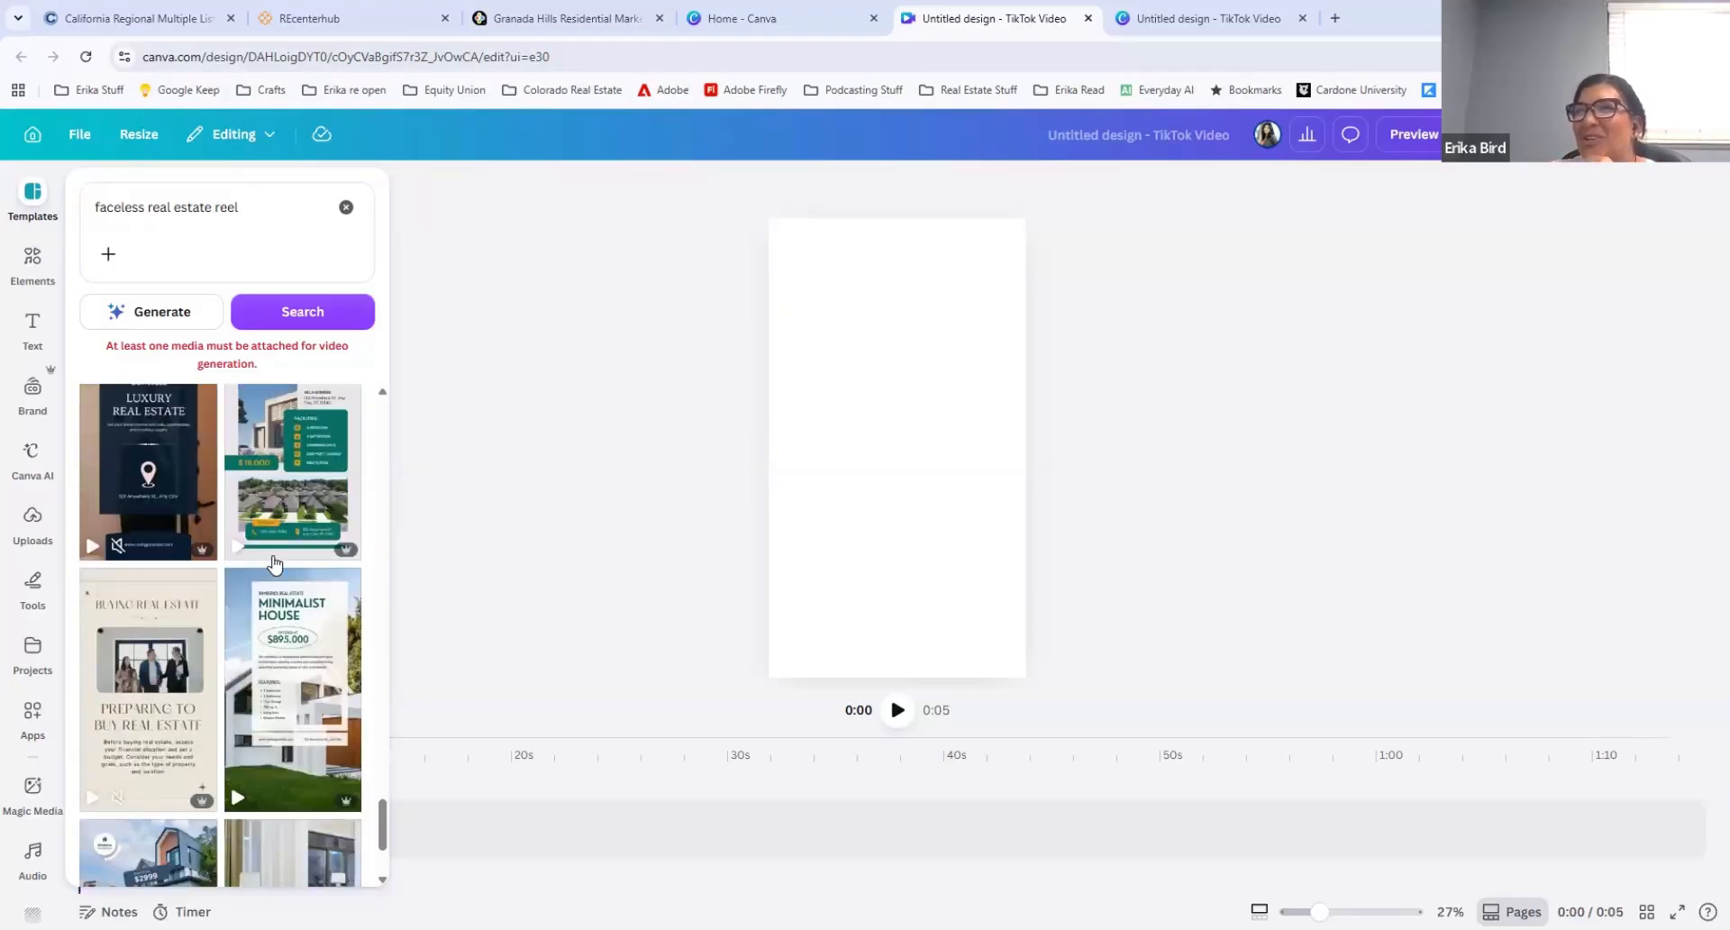
pyautogui.scroll(-3, 276, 565)
pyautogui.scroll(-3, 276, 565)
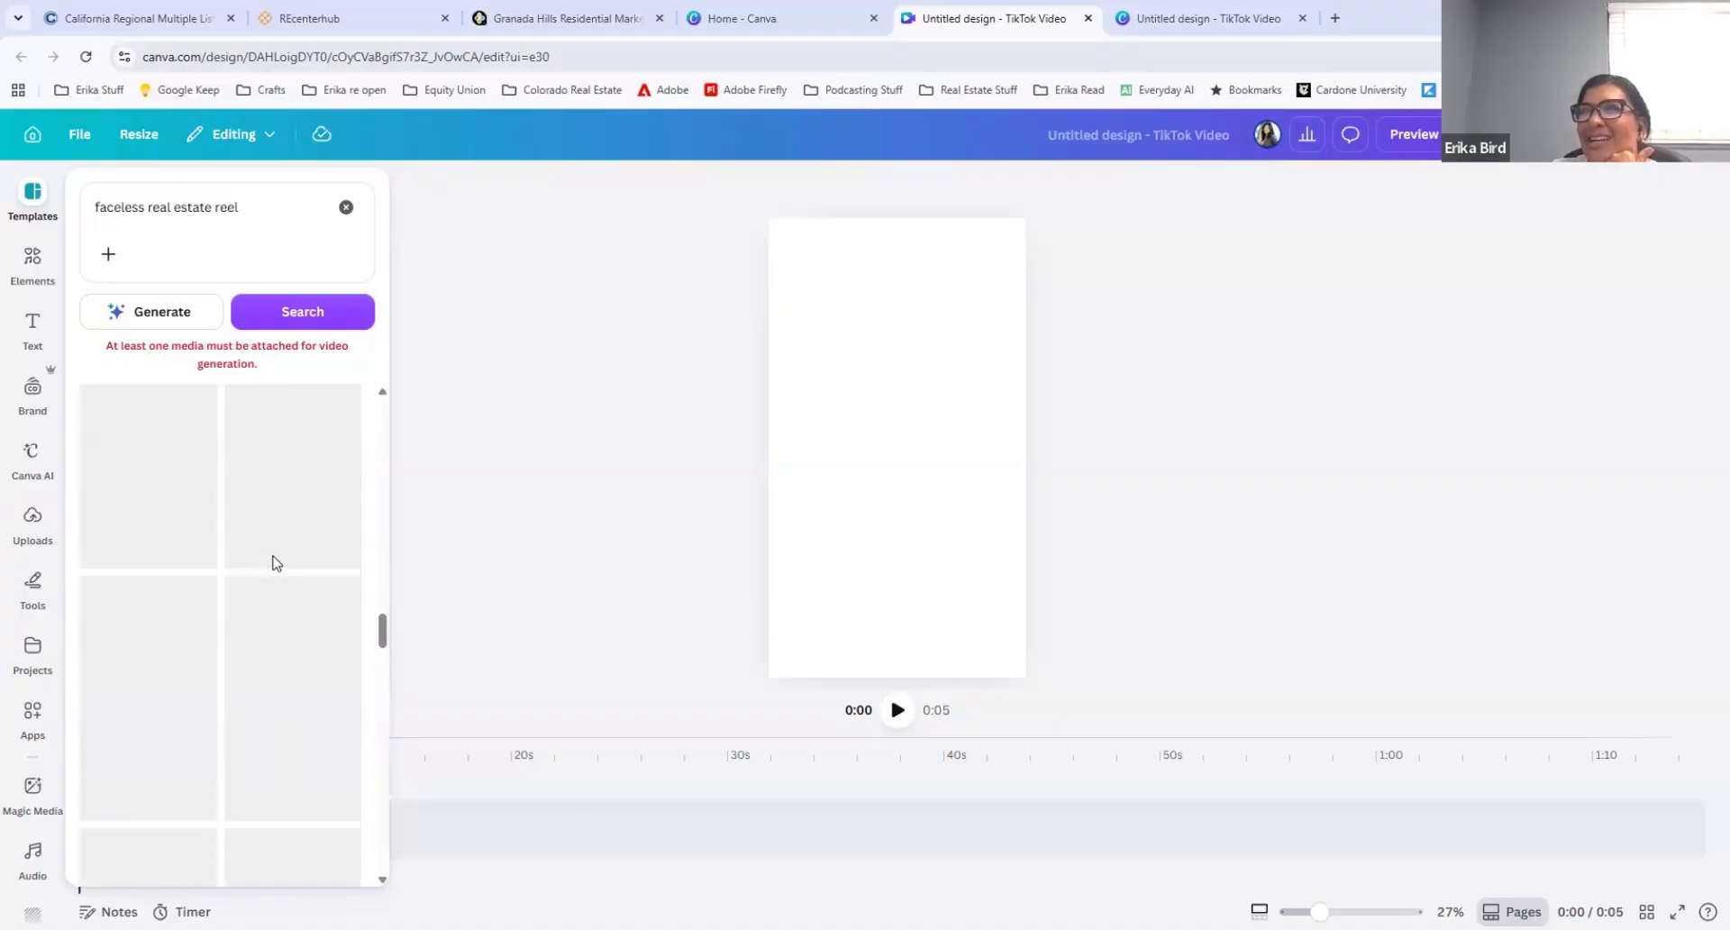
pyautogui.scroll(10, 276, 563)
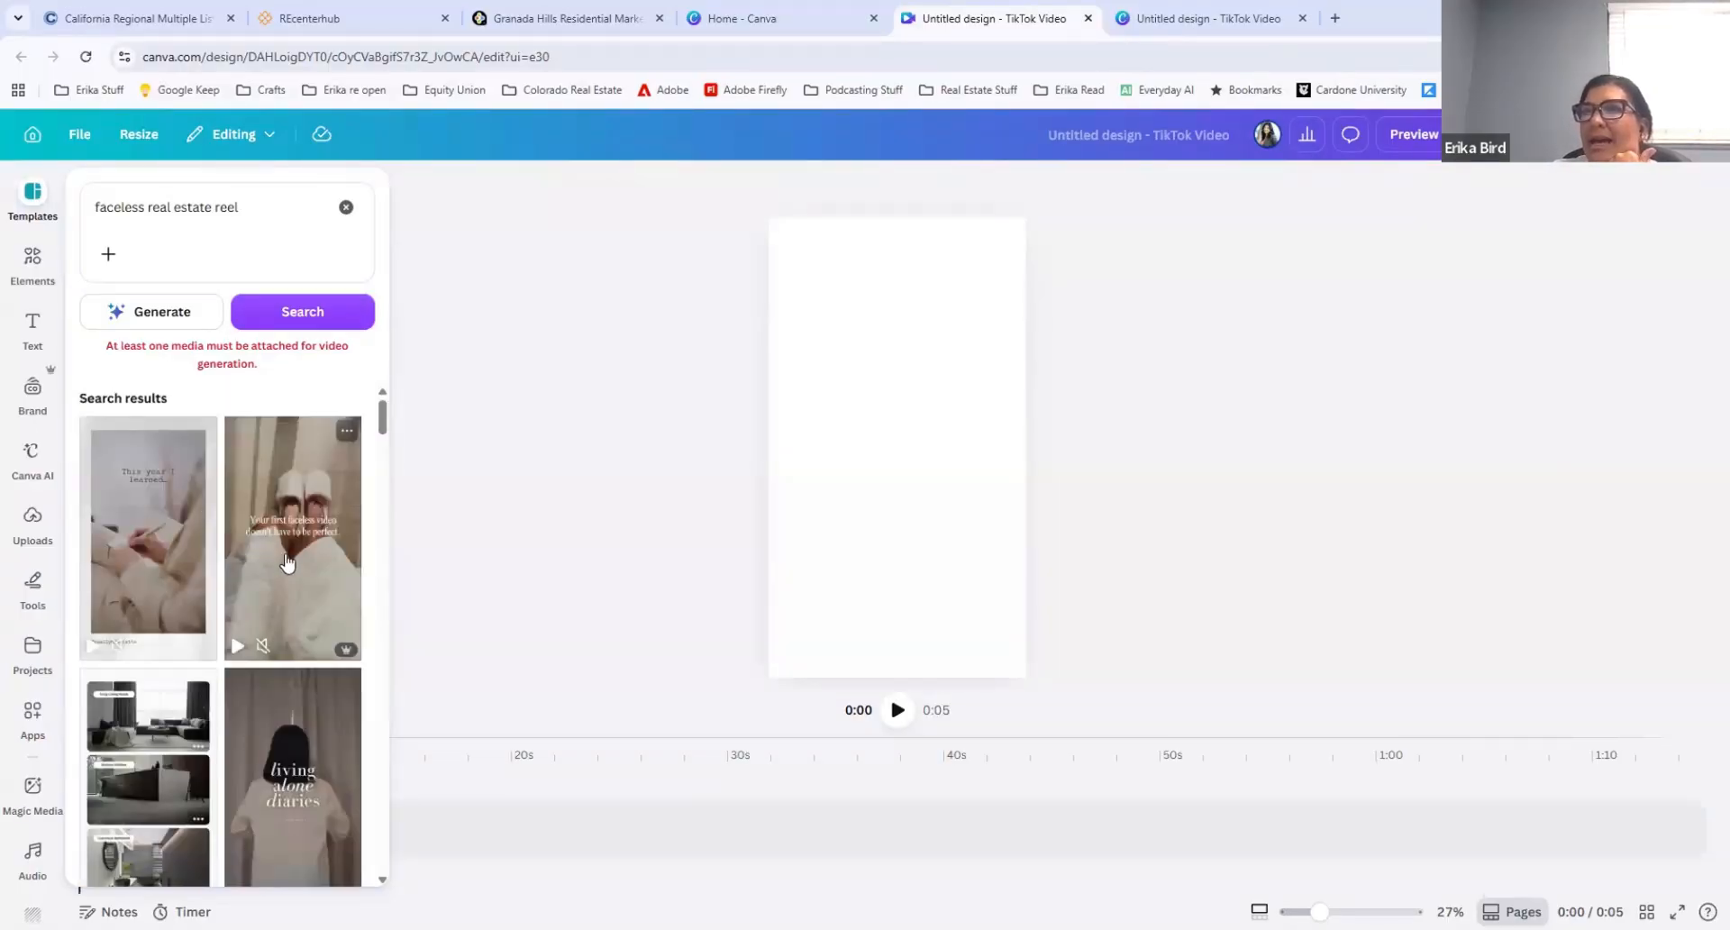
pyautogui.moveTo(156, 512)
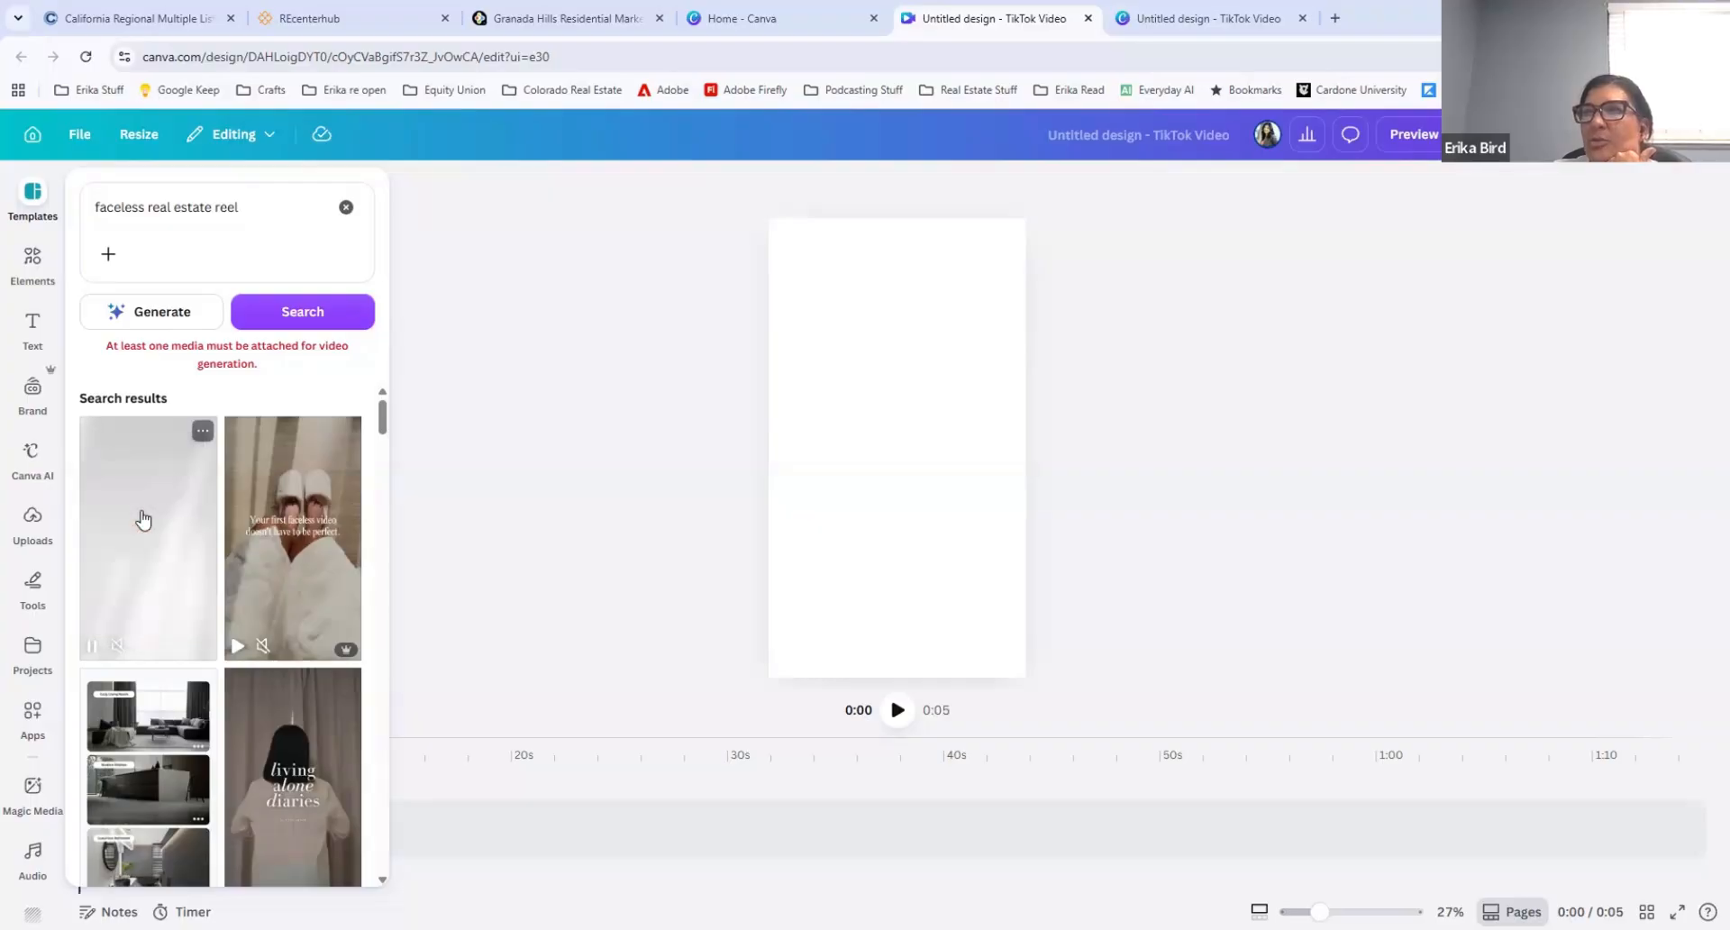
pyautogui.scroll(-4, 143, 518)
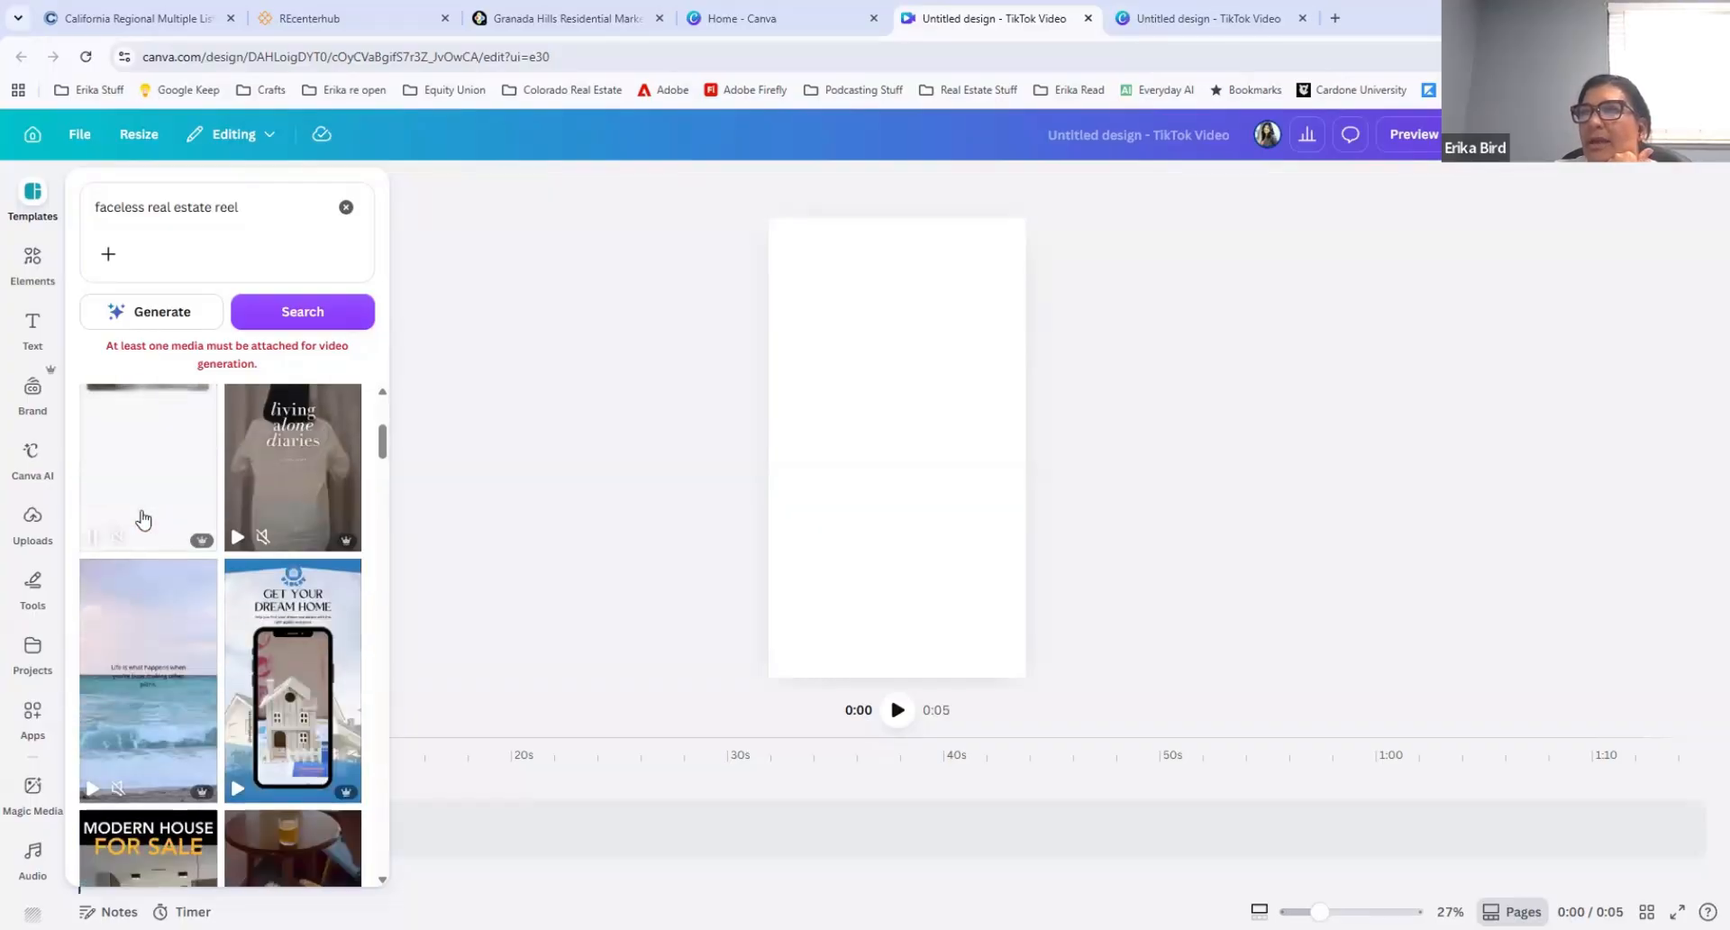
pyautogui.scroll(-2, 142, 518)
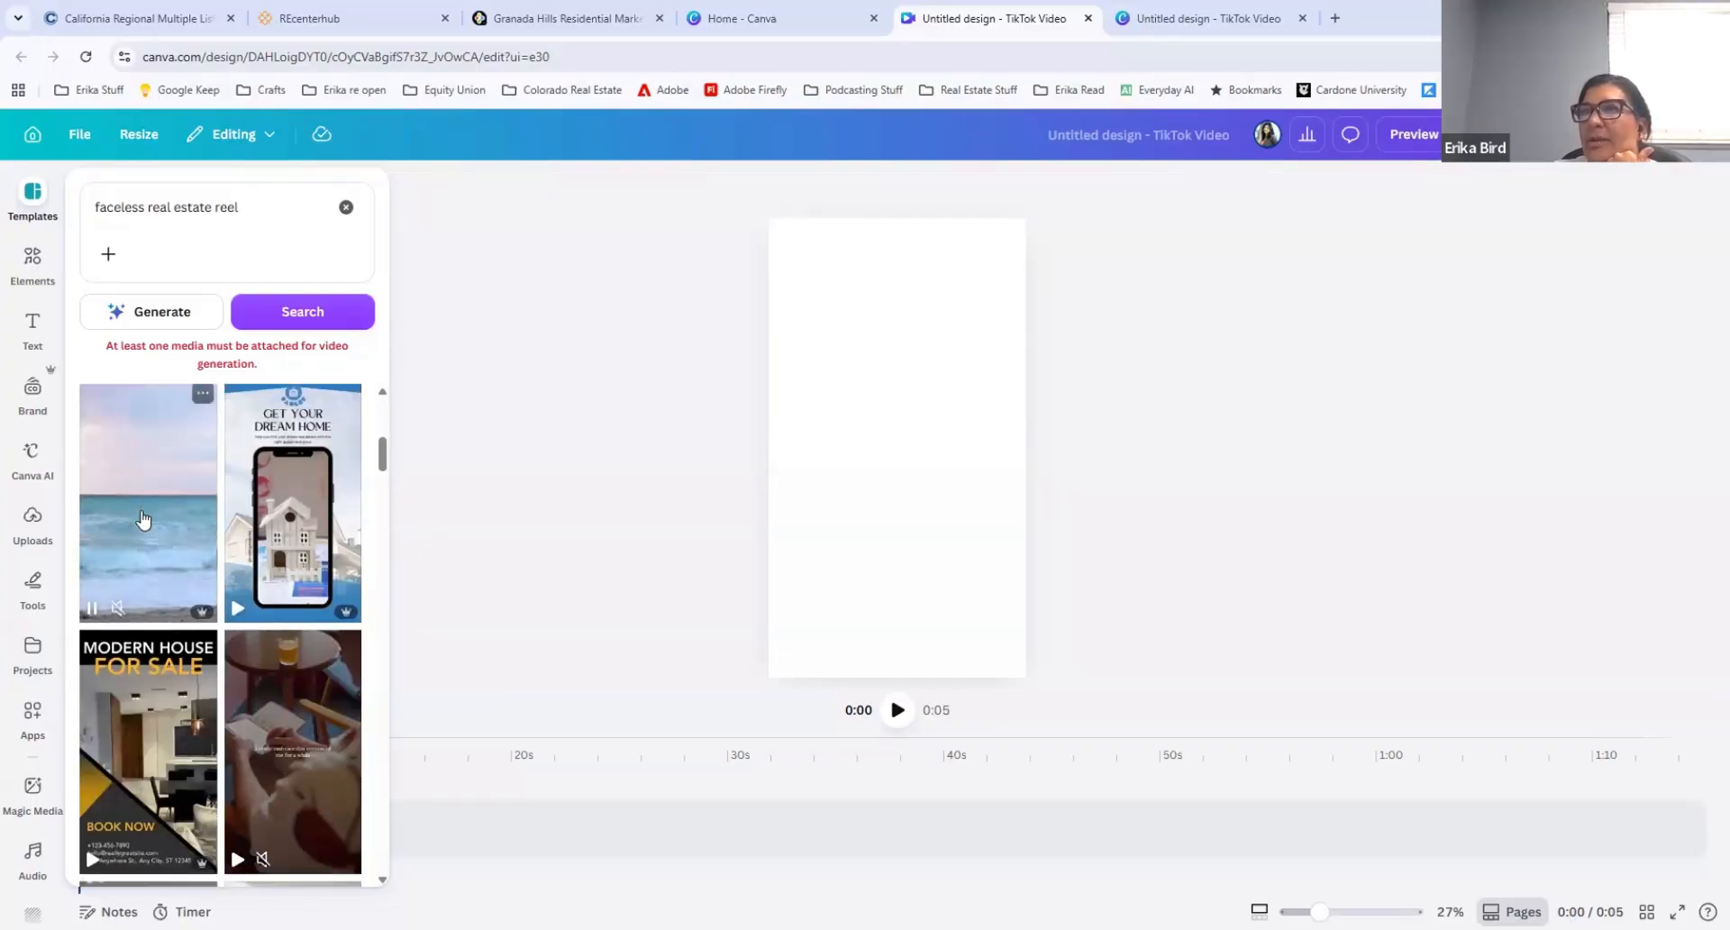
pyautogui.scroll(-5, 142, 518)
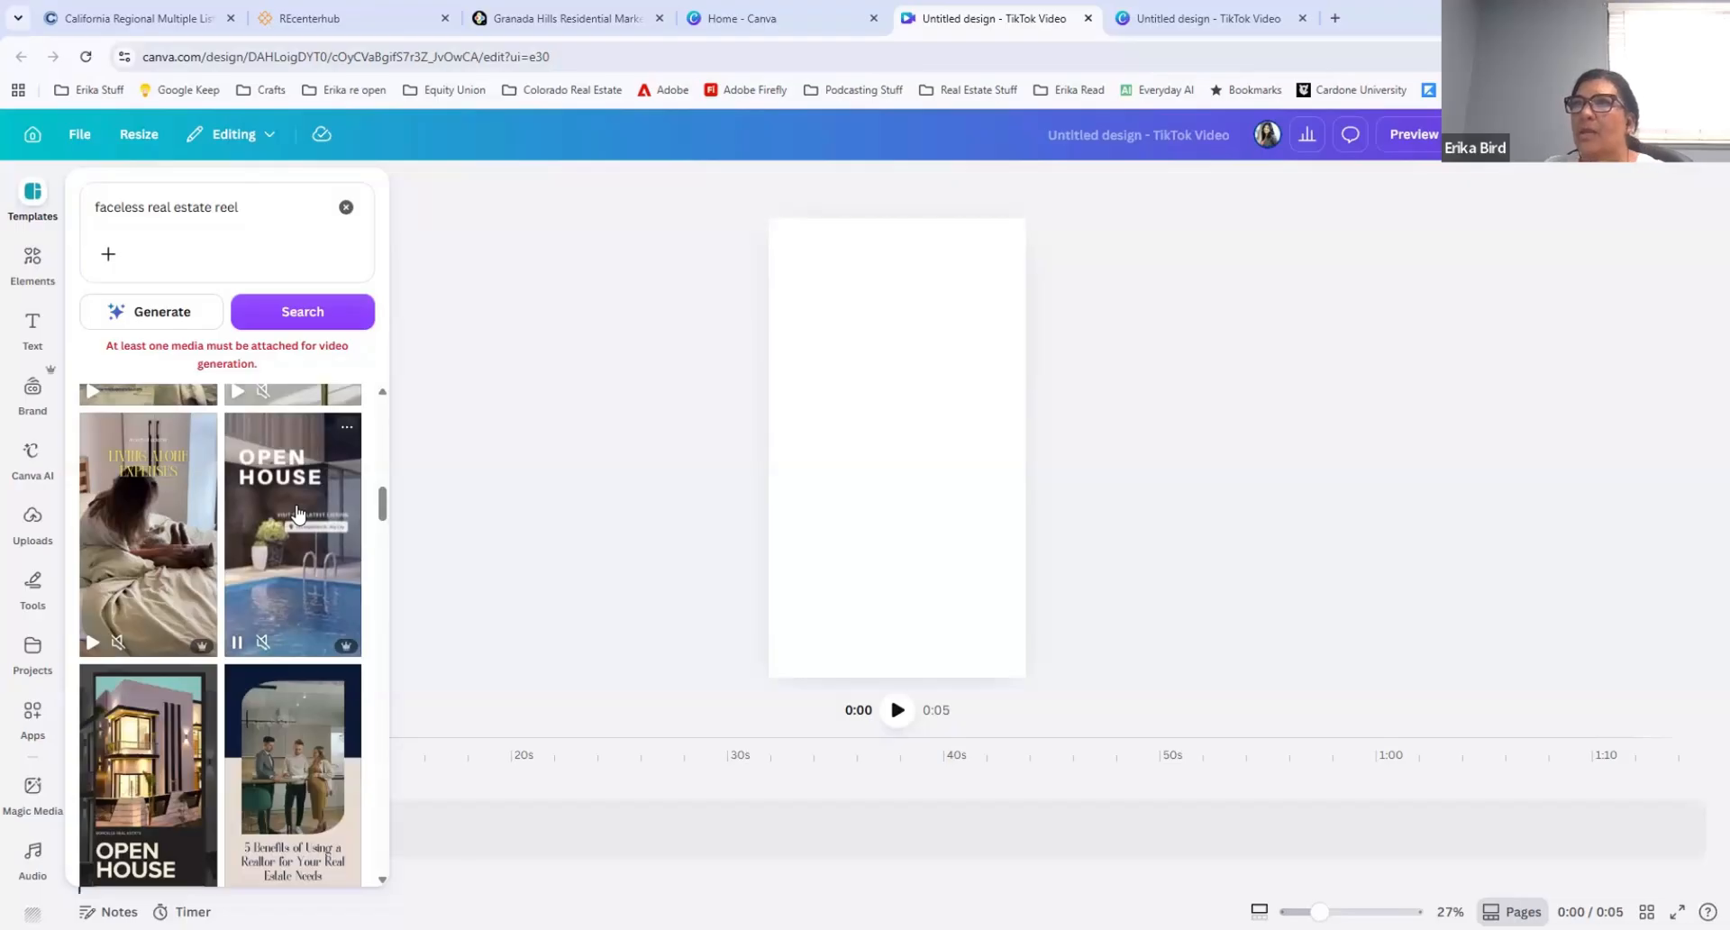
# Step: Find the White Elegant Minimalist Real Estate Listing House For Sale template and apply its chef-inspired kitchen page to the blank design
pyautogui.scroll(-3, 293, 541)
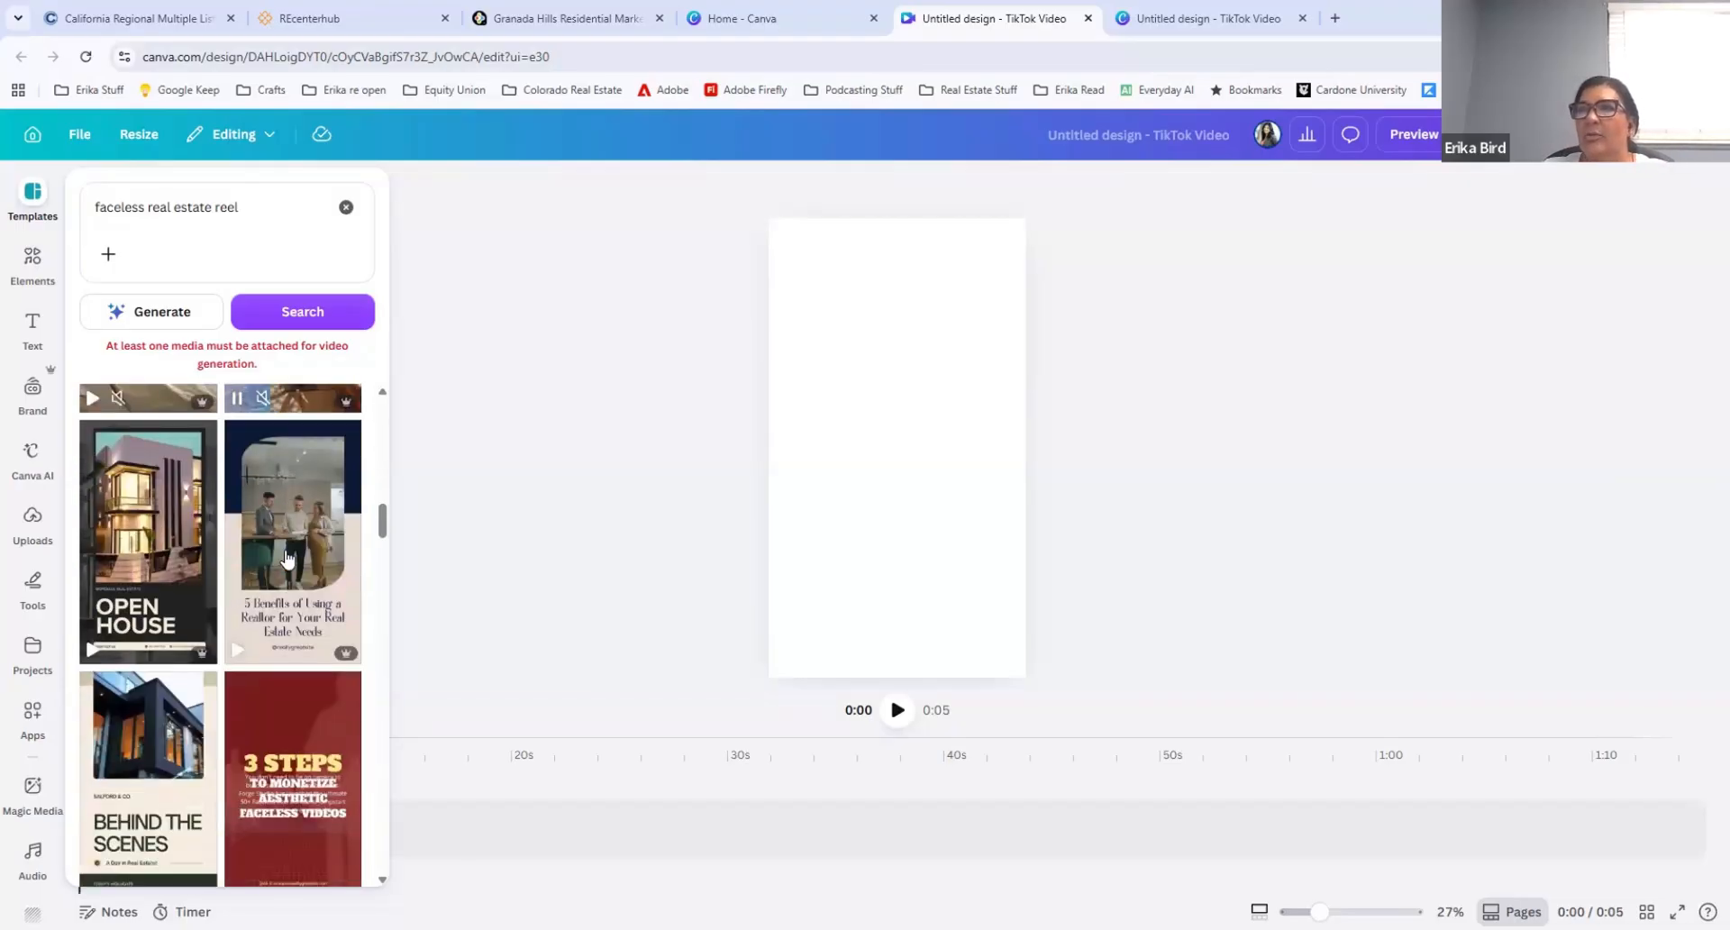
pyautogui.scroll(-3, 287, 558)
pyautogui.scroll(-3, 264, 597)
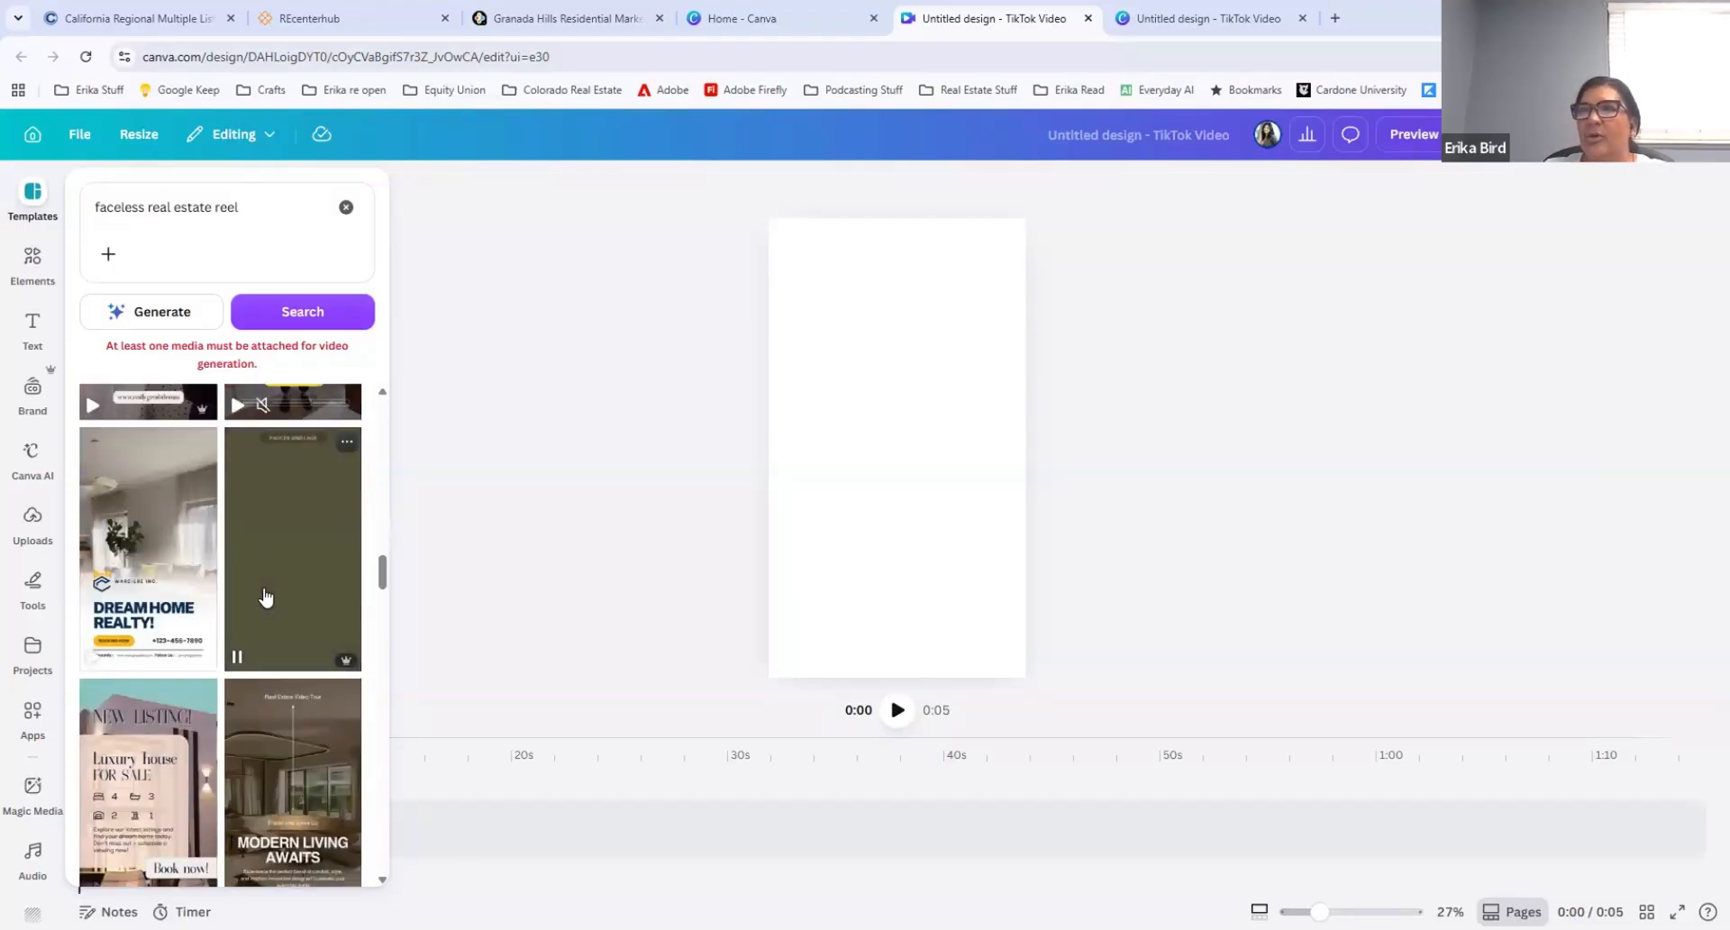
pyautogui.scroll(-9, 266, 596)
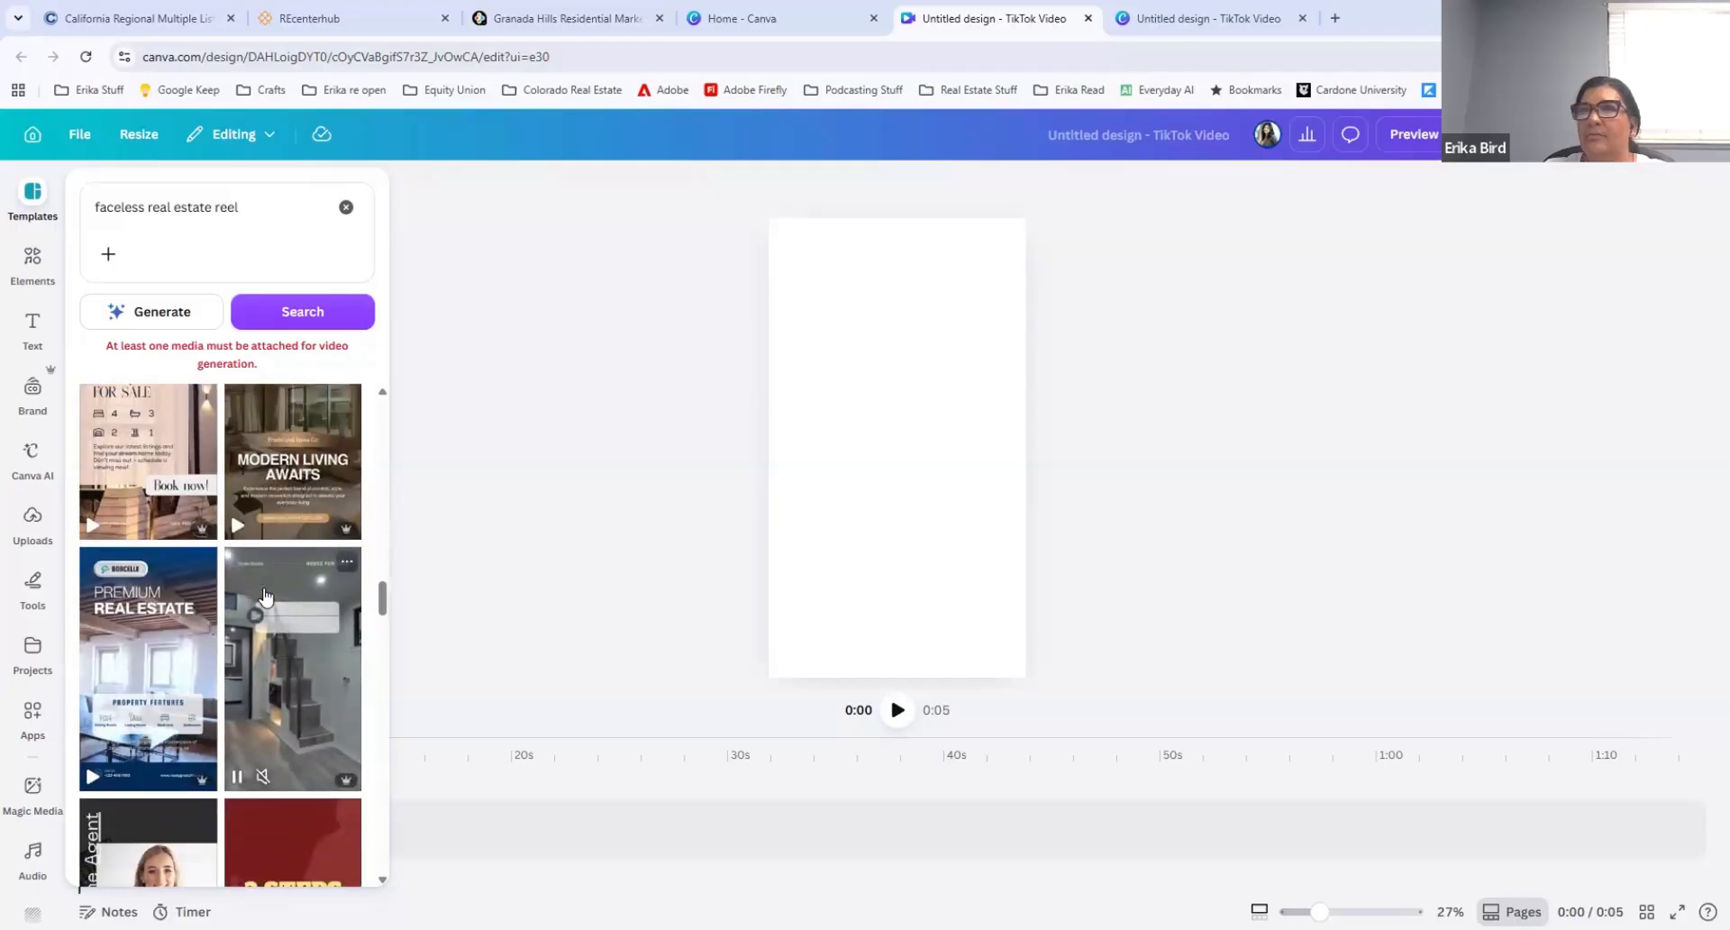
pyautogui.scroll(-3, 266, 596)
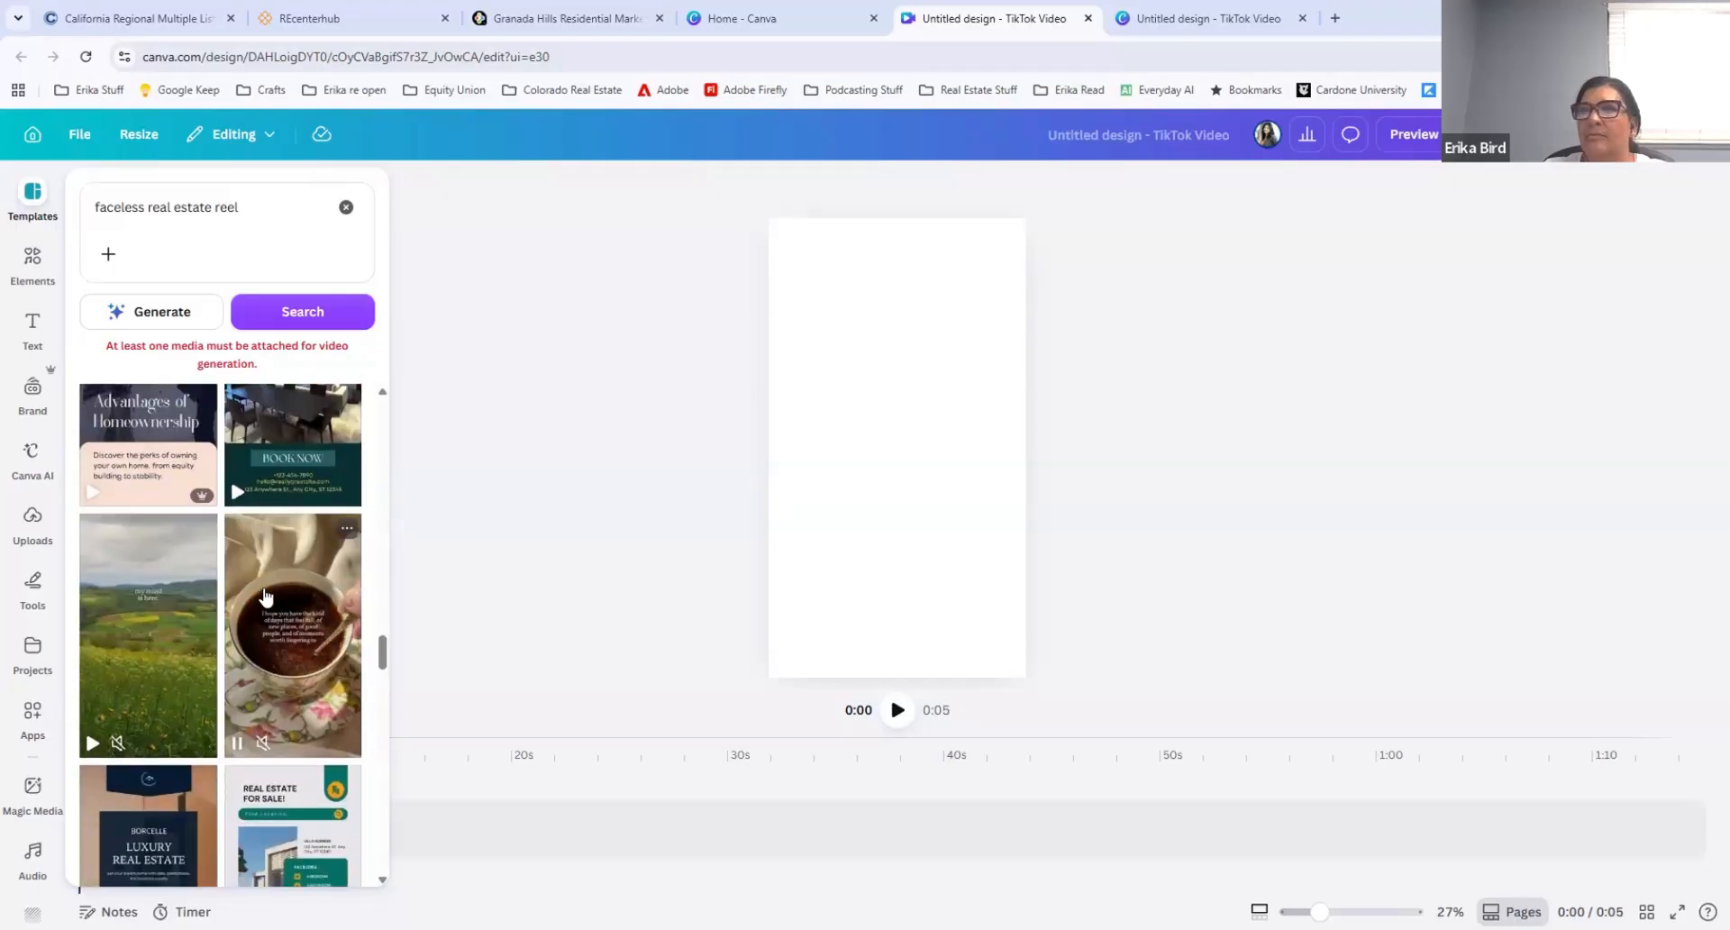
pyautogui.scroll(6, 266, 594)
pyautogui.scroll(3, 297, 625)
pyautogui.scroll(-3, 297, 625)
pyautogui.click(298, 538)
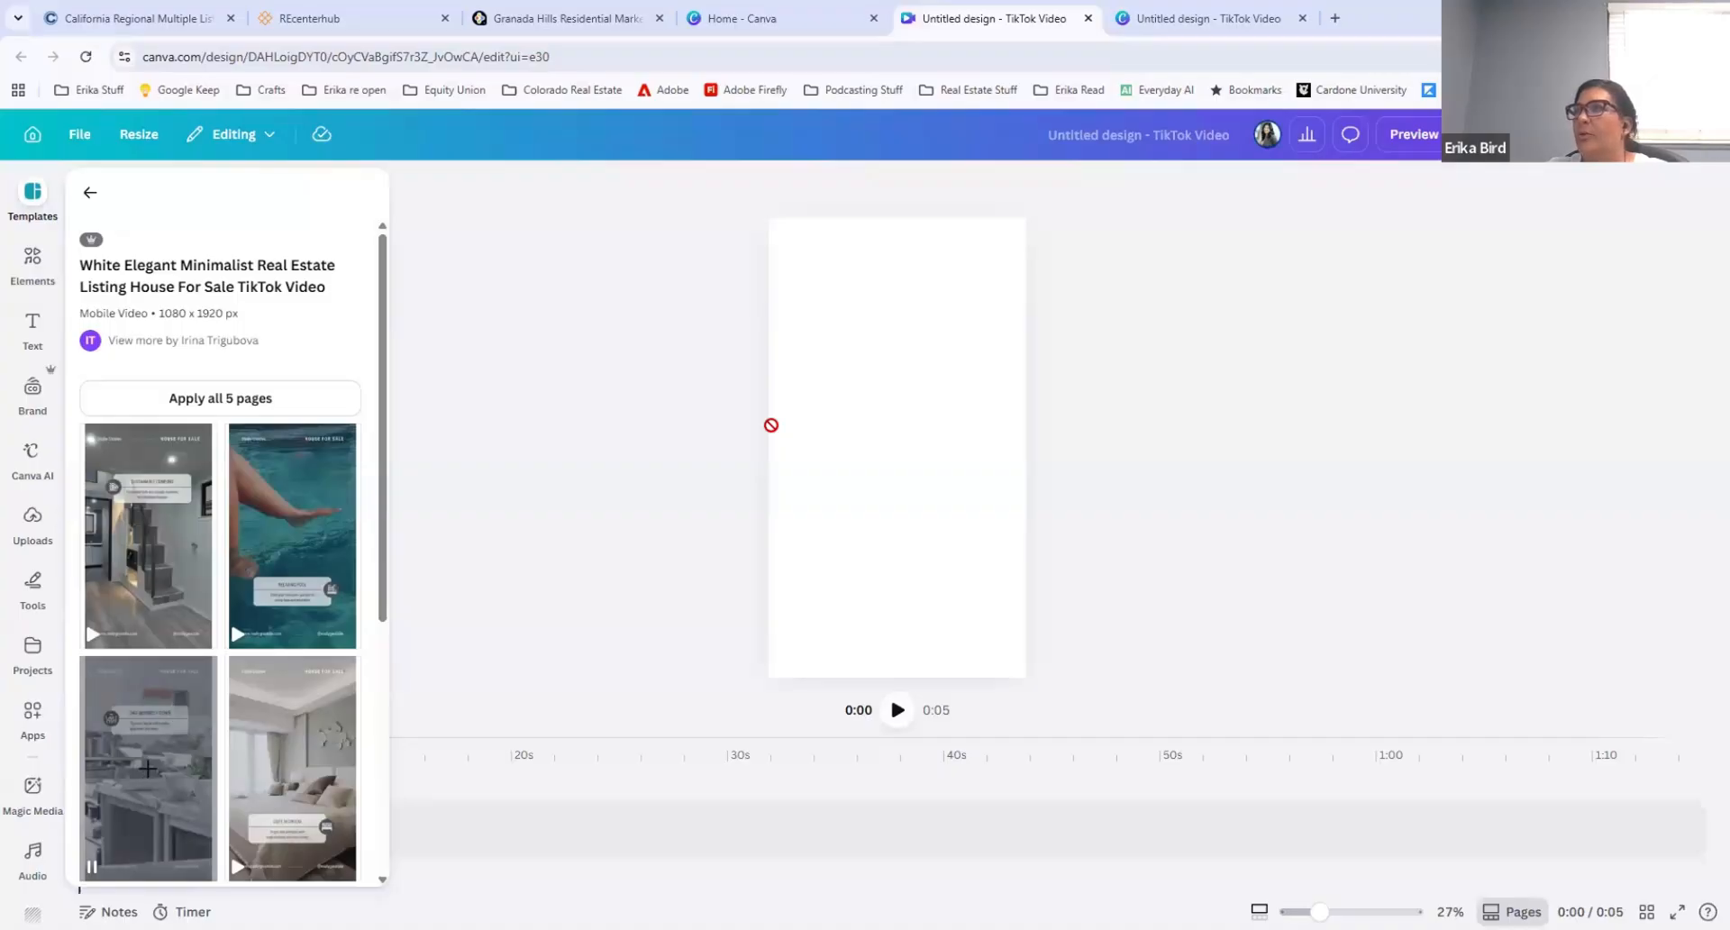
pyautogui.moveTo(771, 424); pyautogui.dragTo(861, 361)
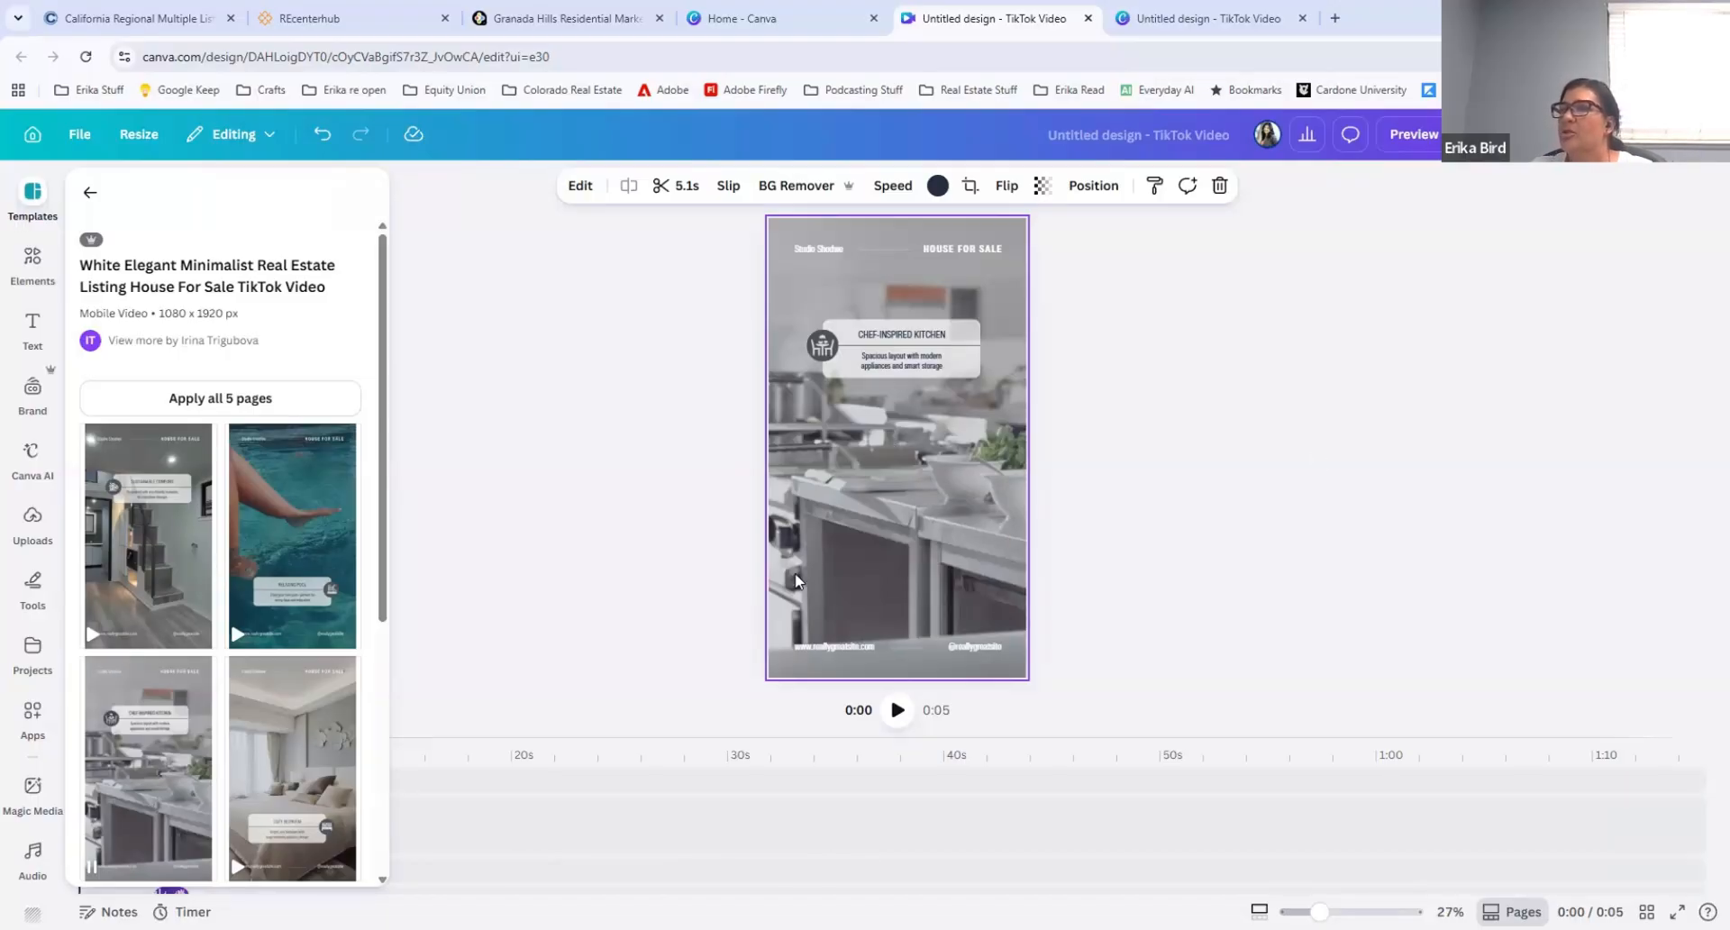
# Step: Delete the "Studio Shodwe" text, the connecting line and the "HOUSE FOR SALE" text from the page header
pyautogui.click(1338, 911)
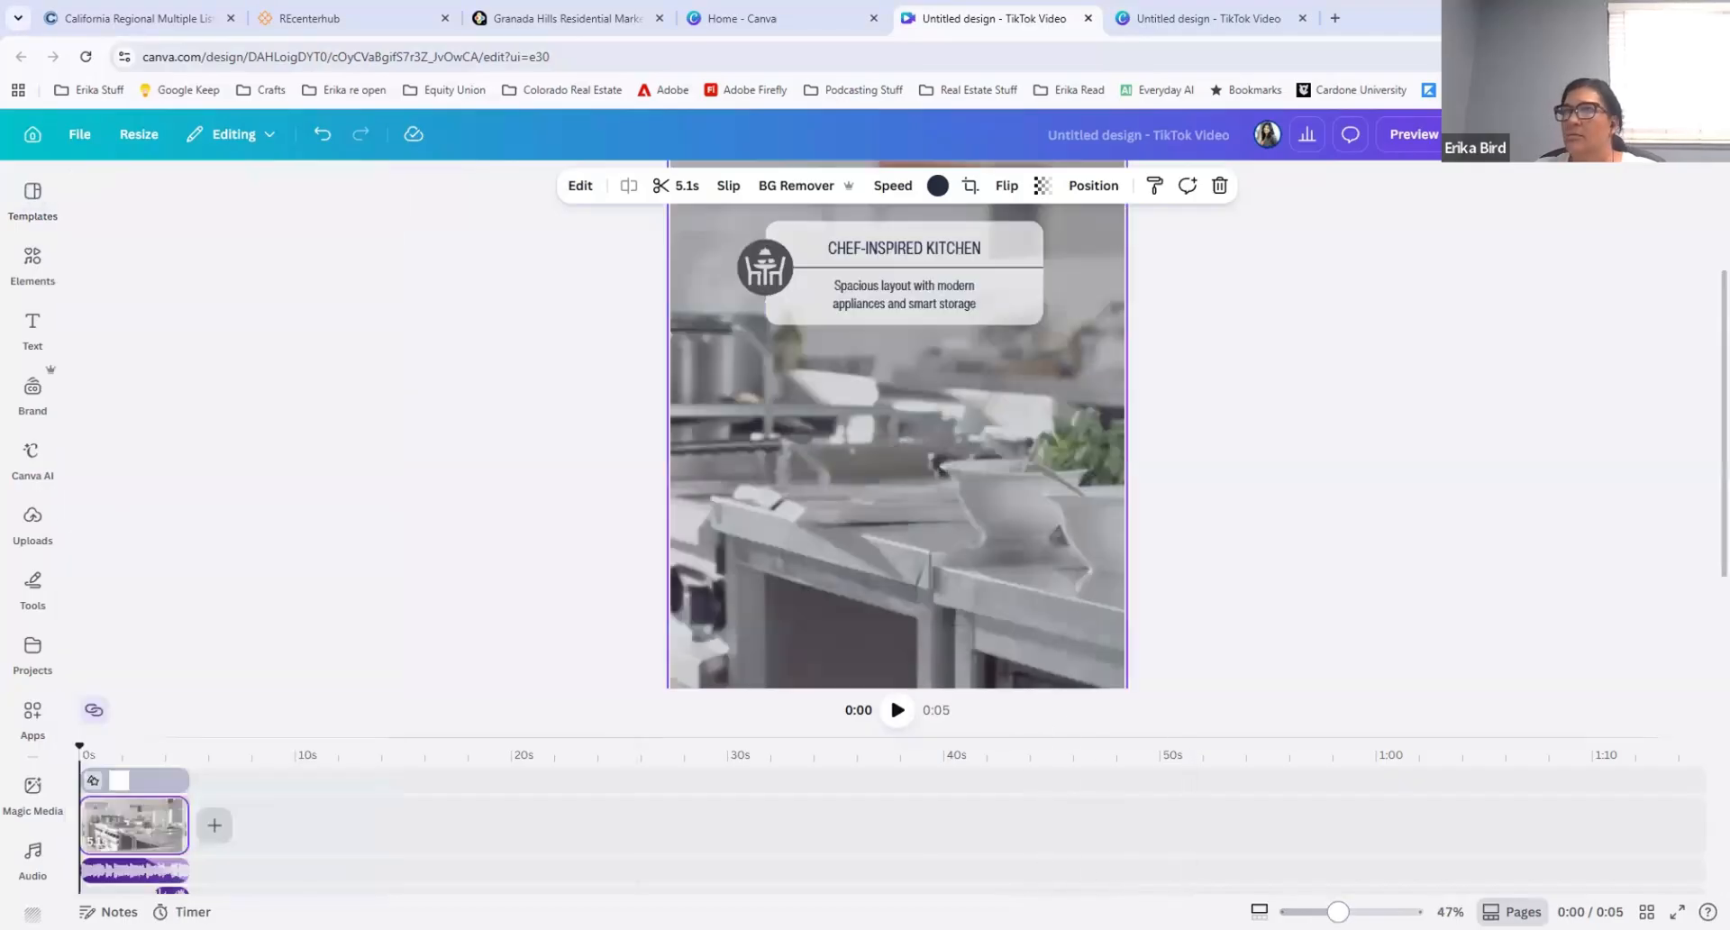
pyautogui.moveTo(1338, 911); pyautogui.dragTo(1317, 912)
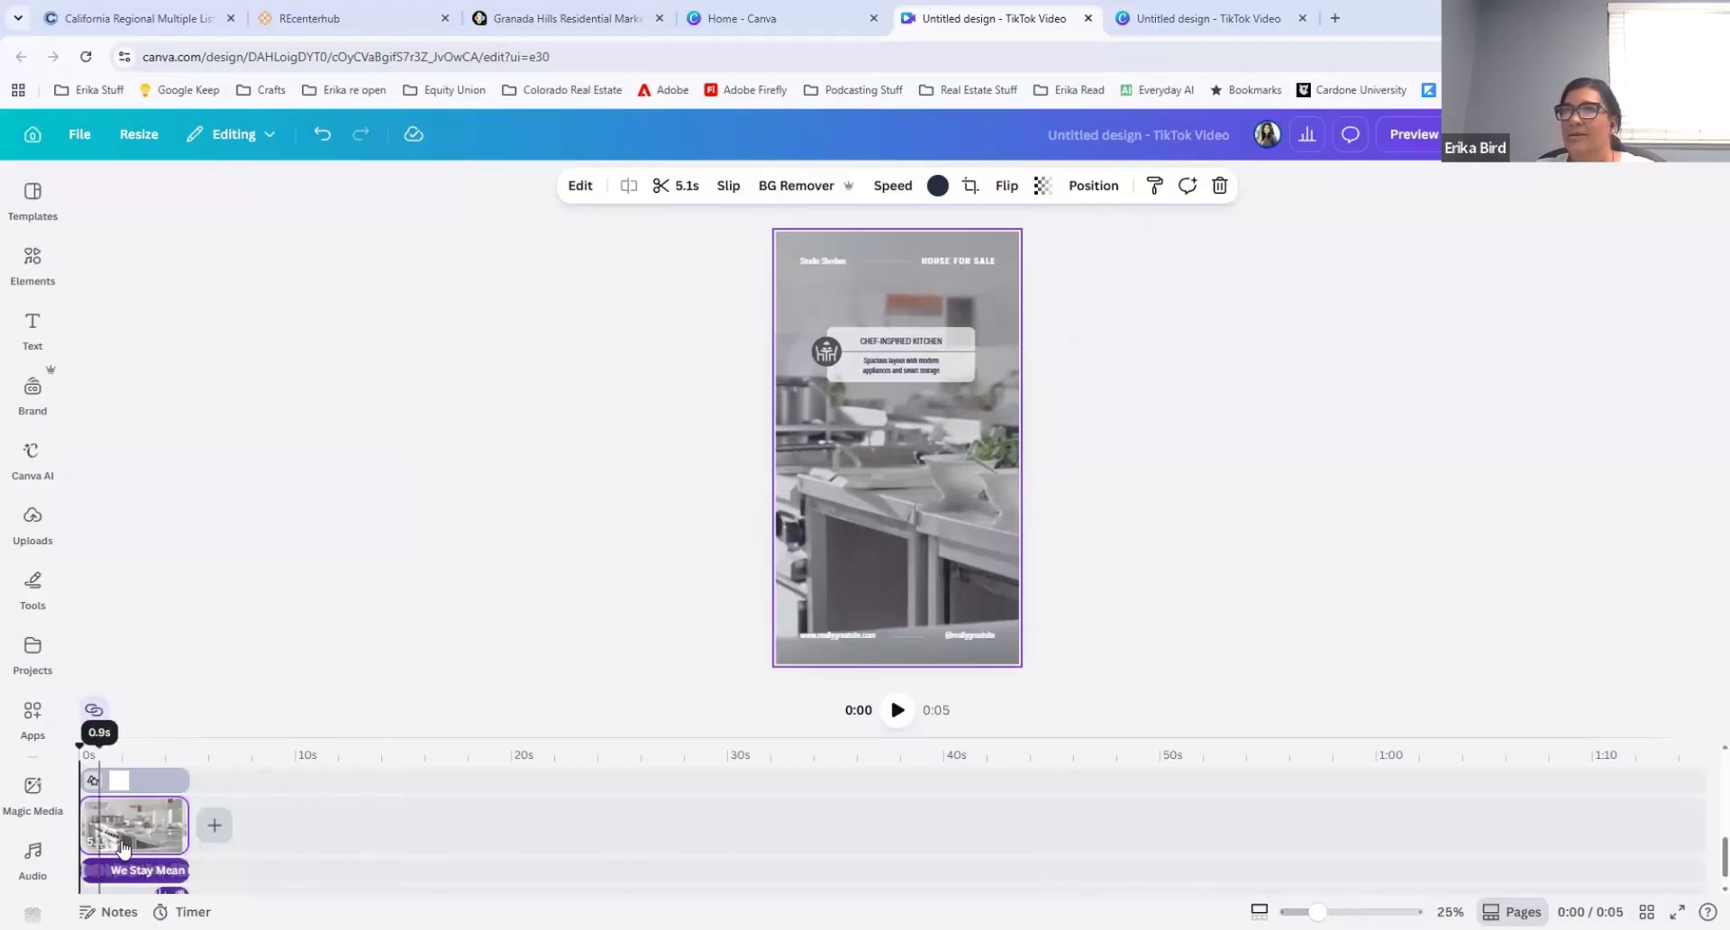
pyautogui.click(840, 262)
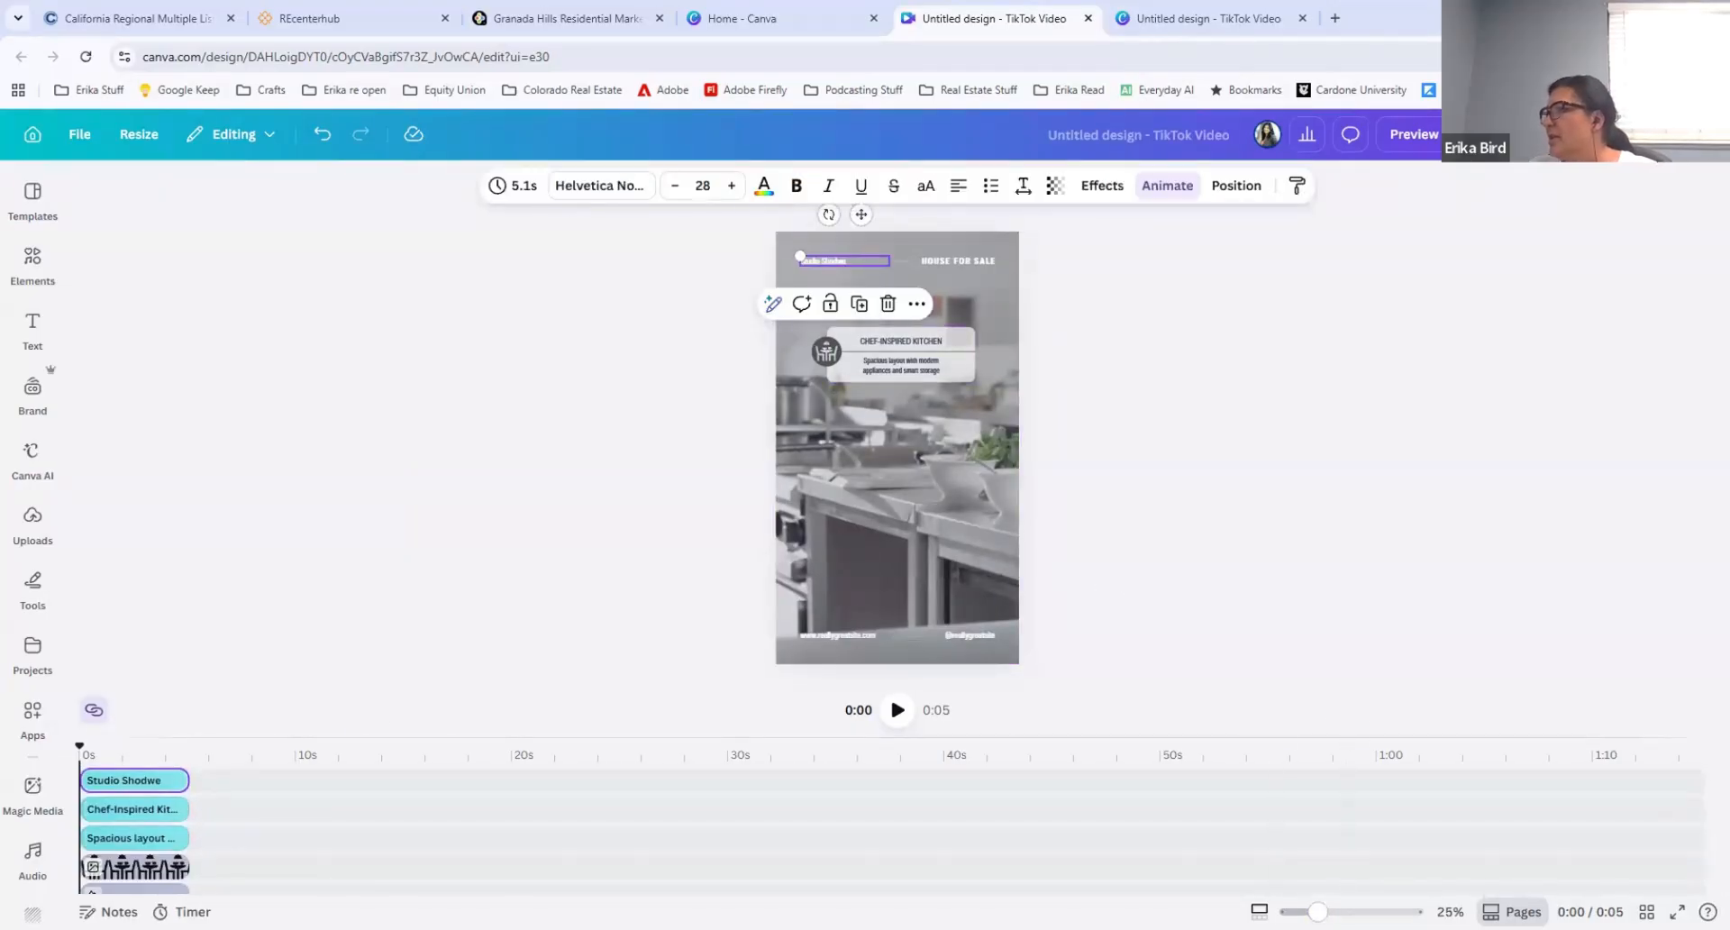
pyautogui.moveTo(1317, 911); pyautogui.dragTo(1335, 912)
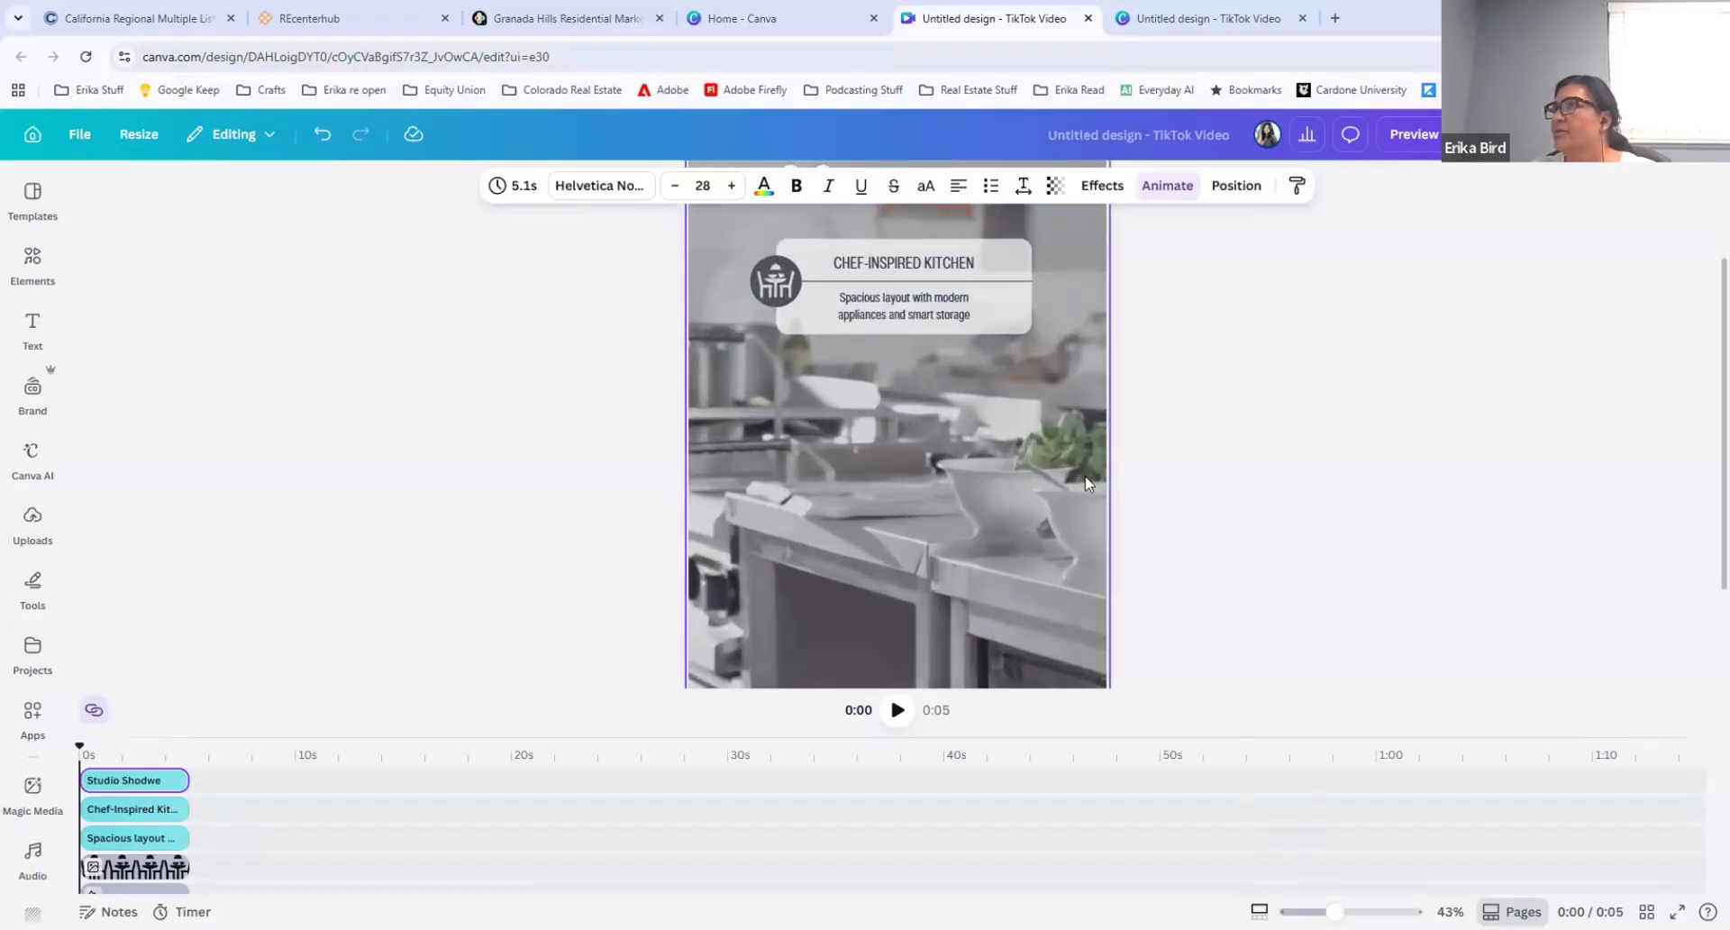
pyautogui.scroll(2, 994, 341)
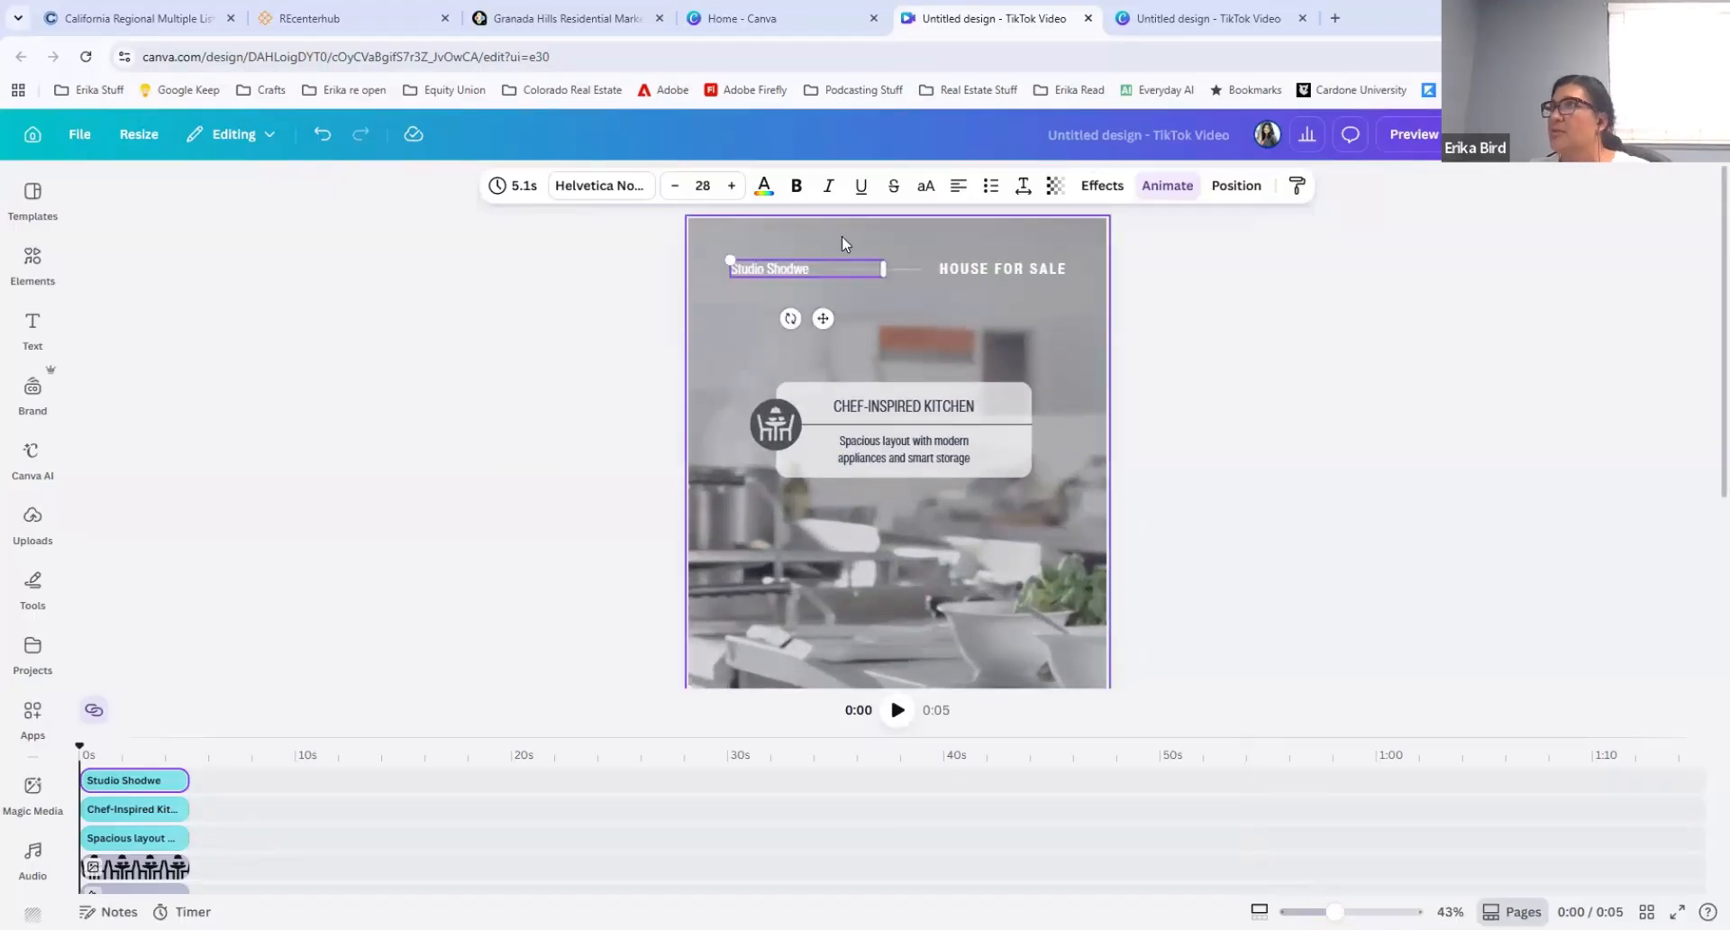
pyautogui.press('Delete')
pyautogui.click(867, 269)
pyautogui.press('Delete')
pyautogui.click(989, 272)
pyautogui.press('Delete')
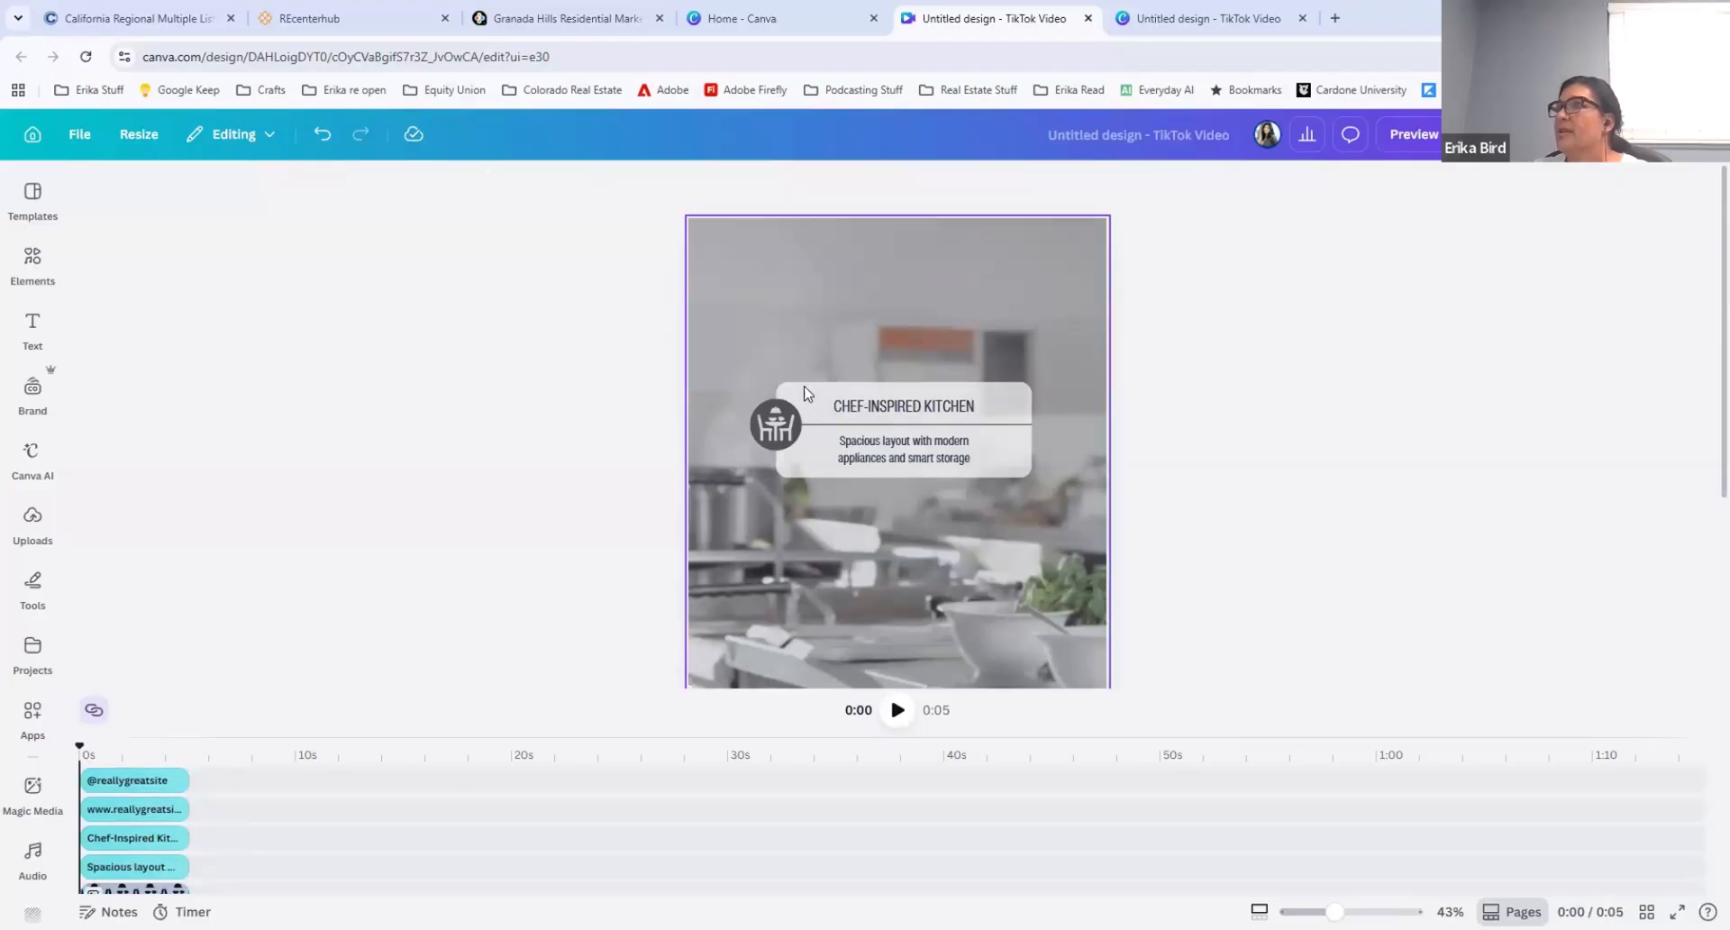
# Step: Select all parts of the chef-inspired kitchen caption box together and move them up to the upper part of the page
pyautogui.moveTo(753, 363); pyautogui.dragTo(838, 448)
pyautogui.click(762, 344)
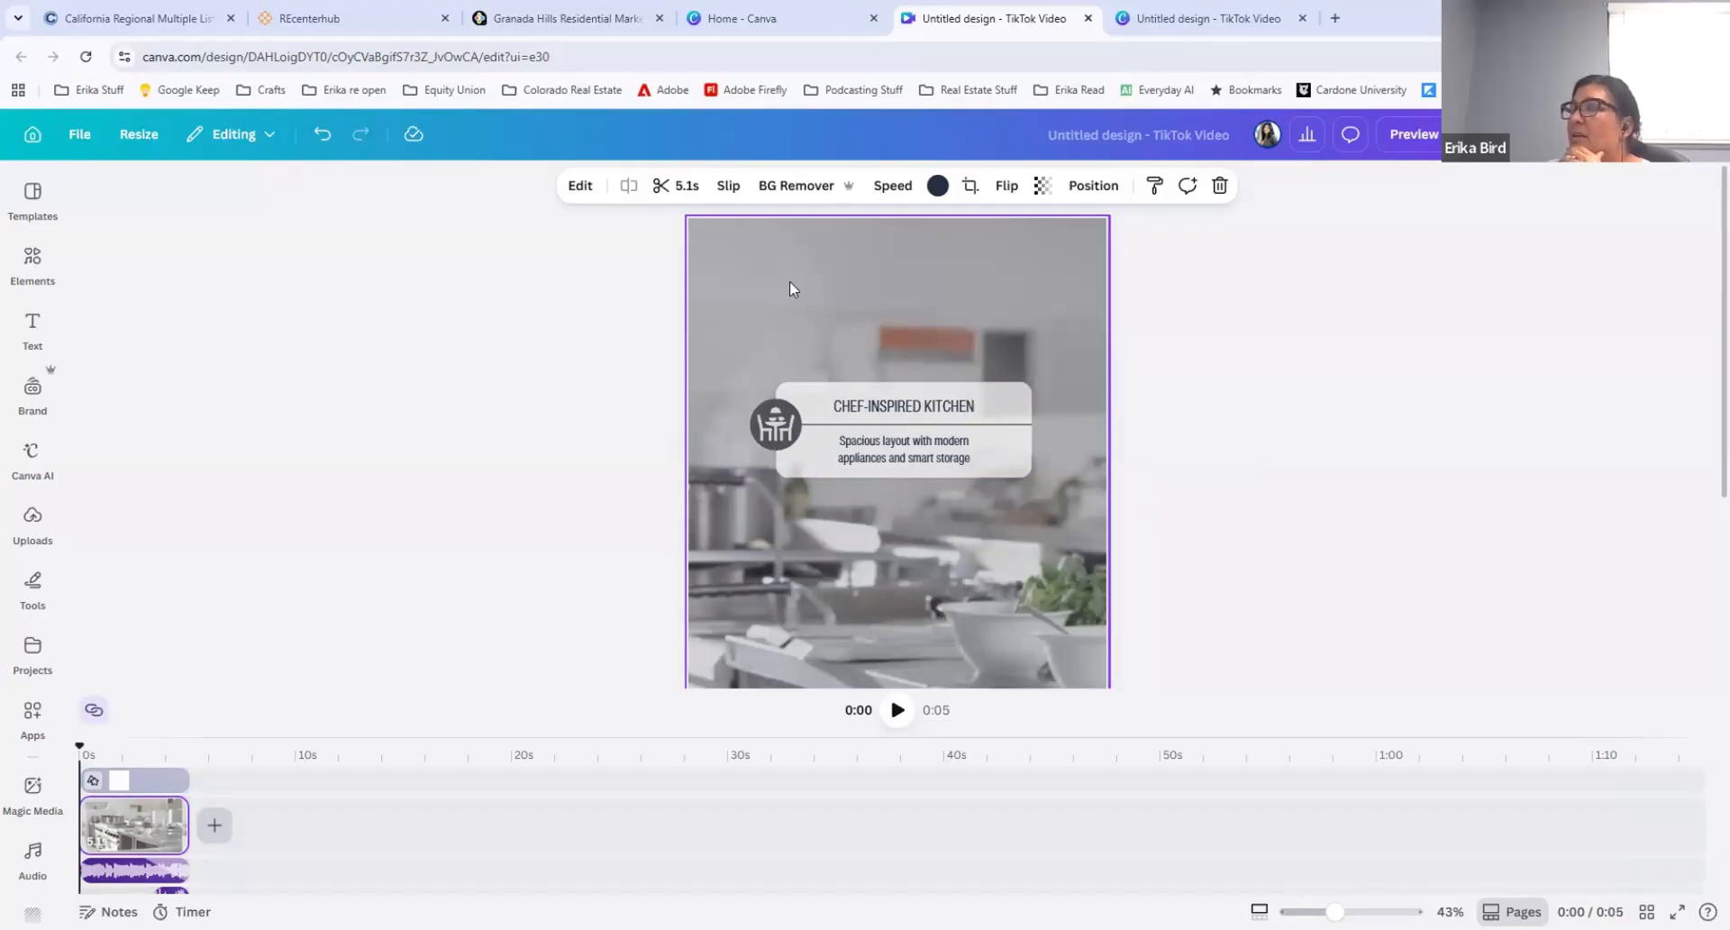
pyautogui.scroll(-3, 923, 518)
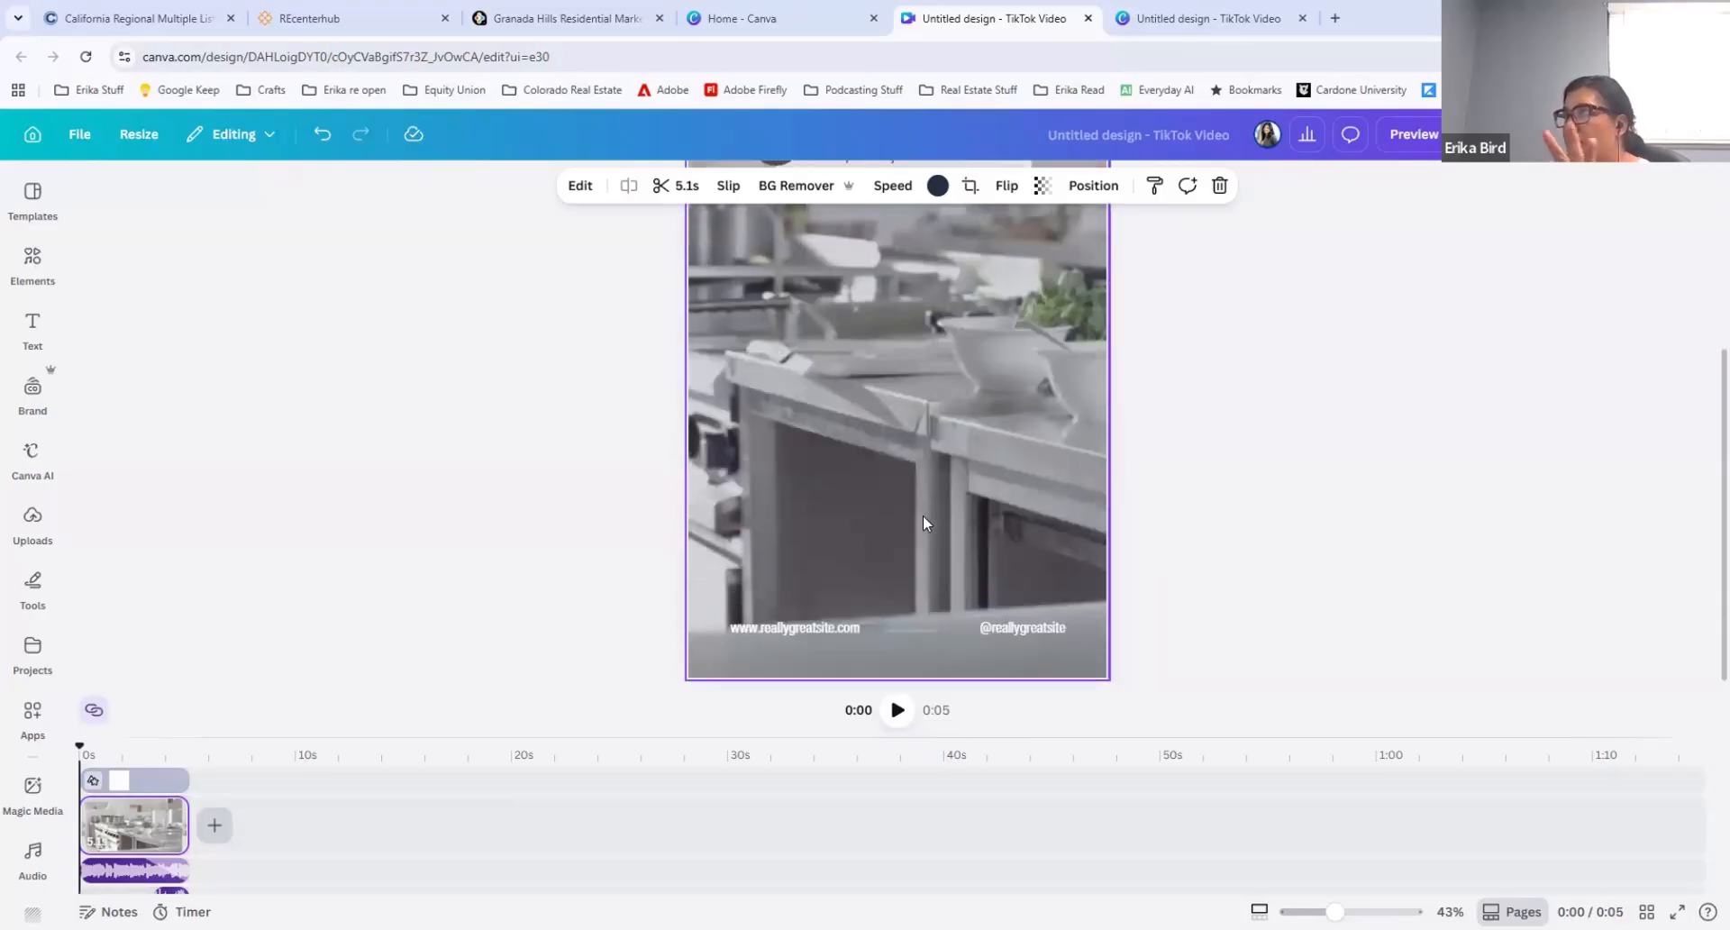
pyautogui.scroll(3, 922, 519)
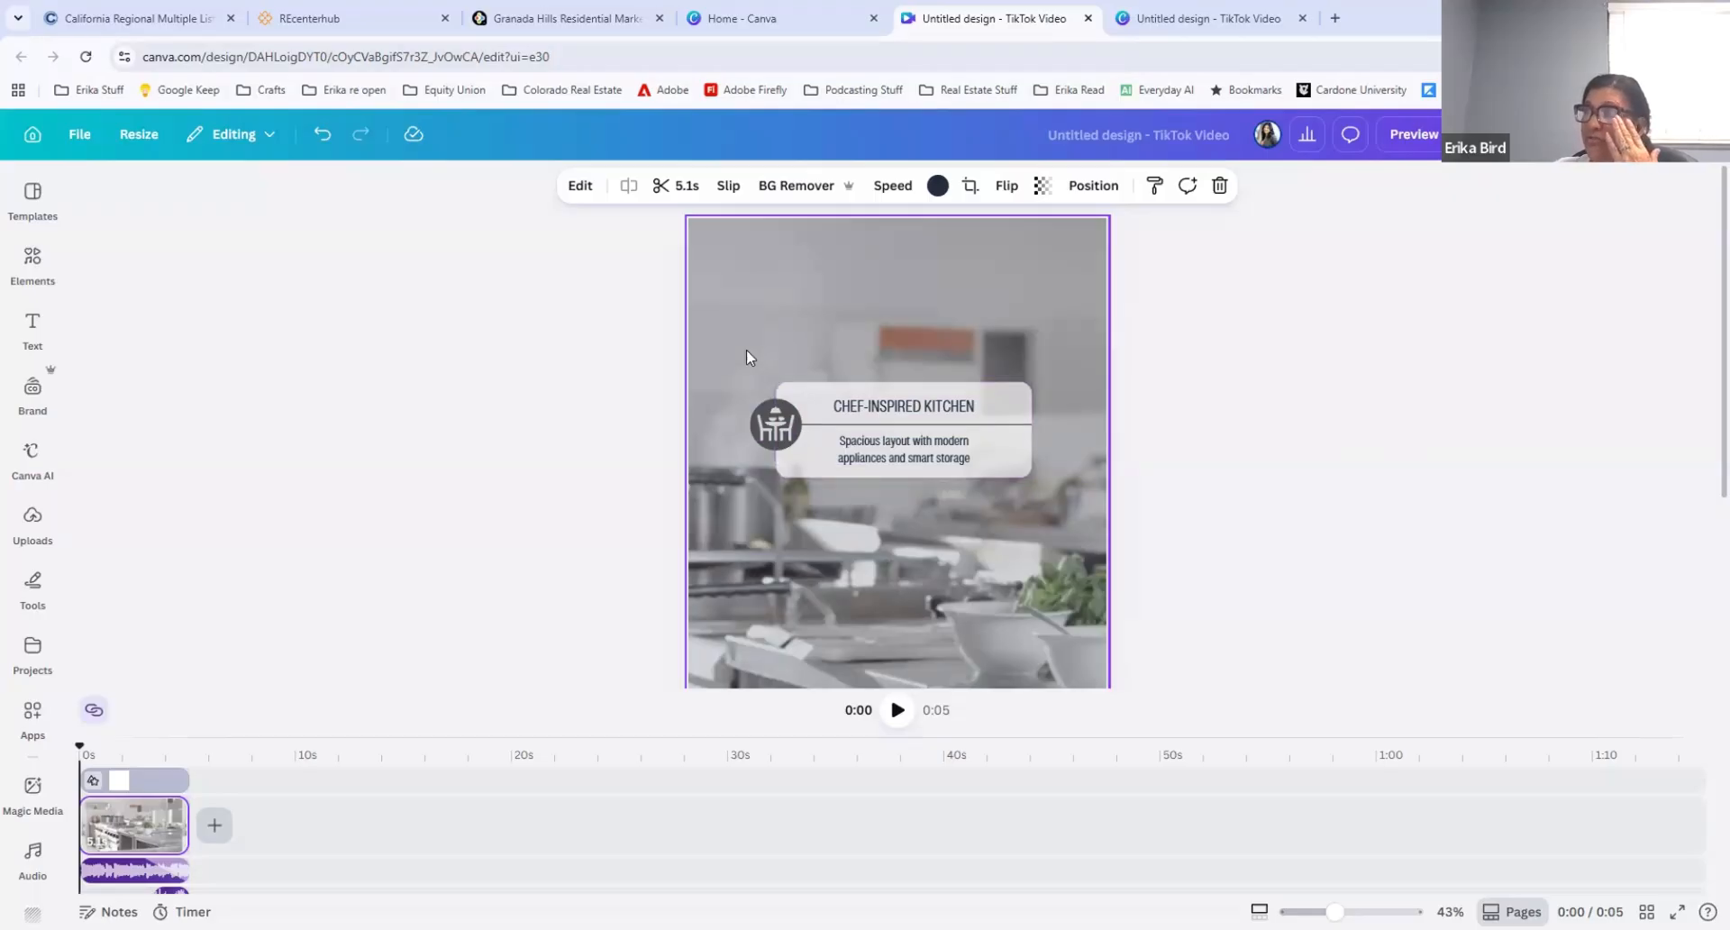
pyautogui.moveTo(746, 357); pyautogui.dragTo(984, 475)
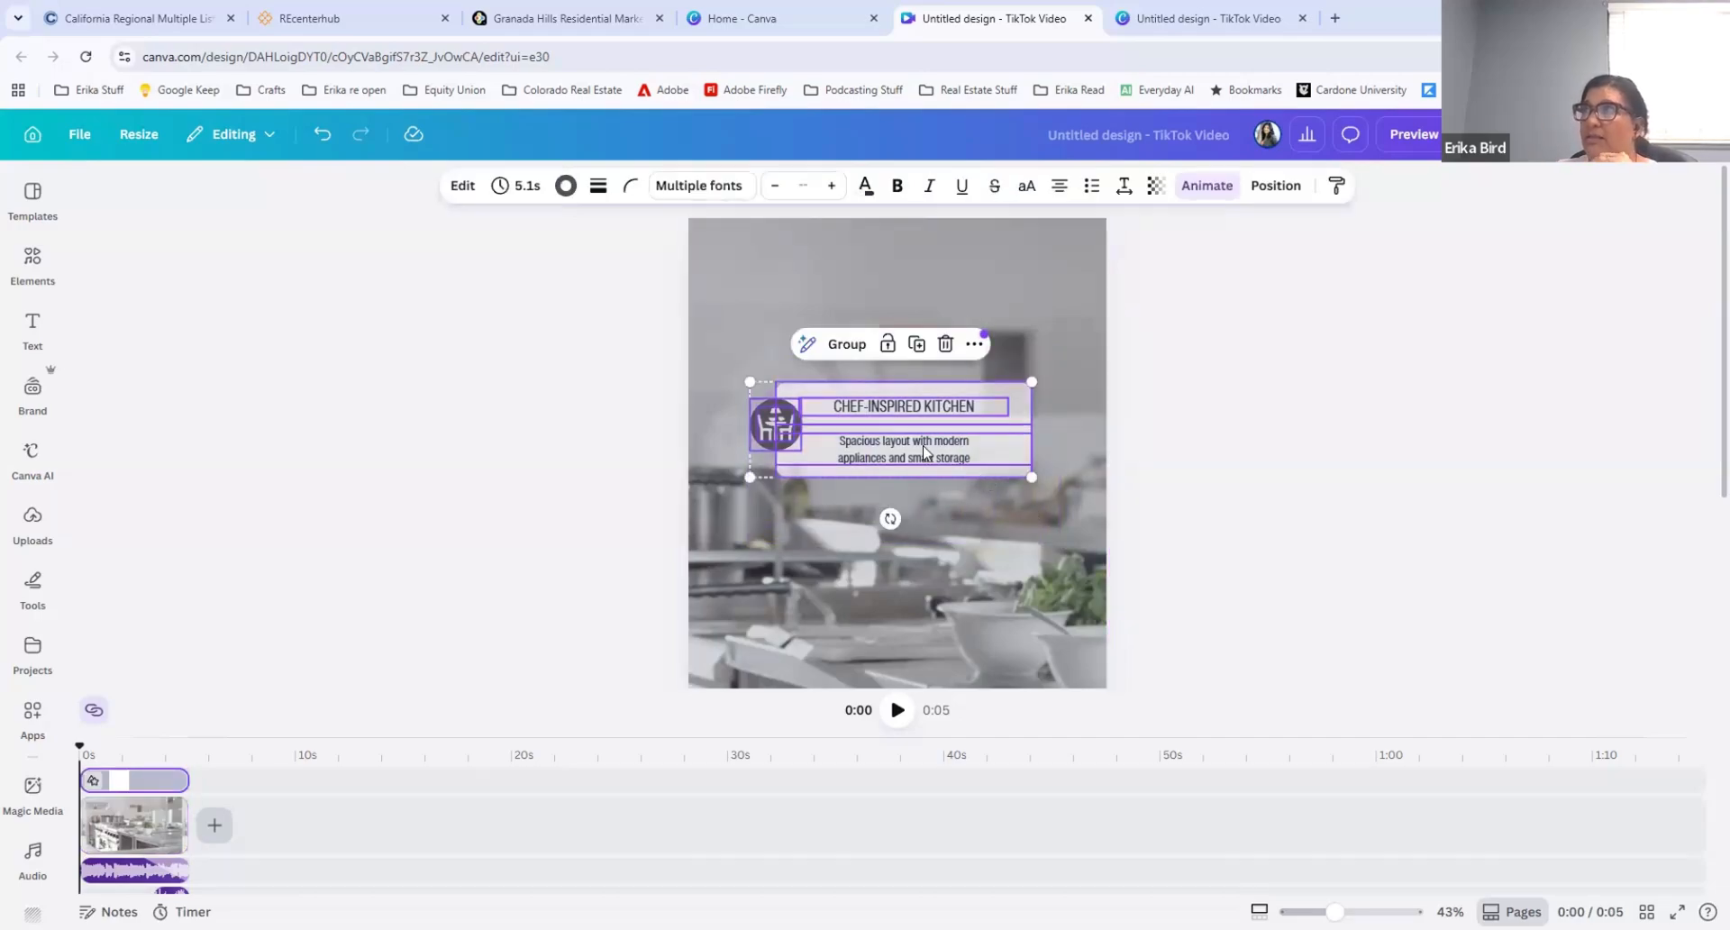
pyautogui.moveTo(924, 446); pyautogui.dragTo(896, 298)
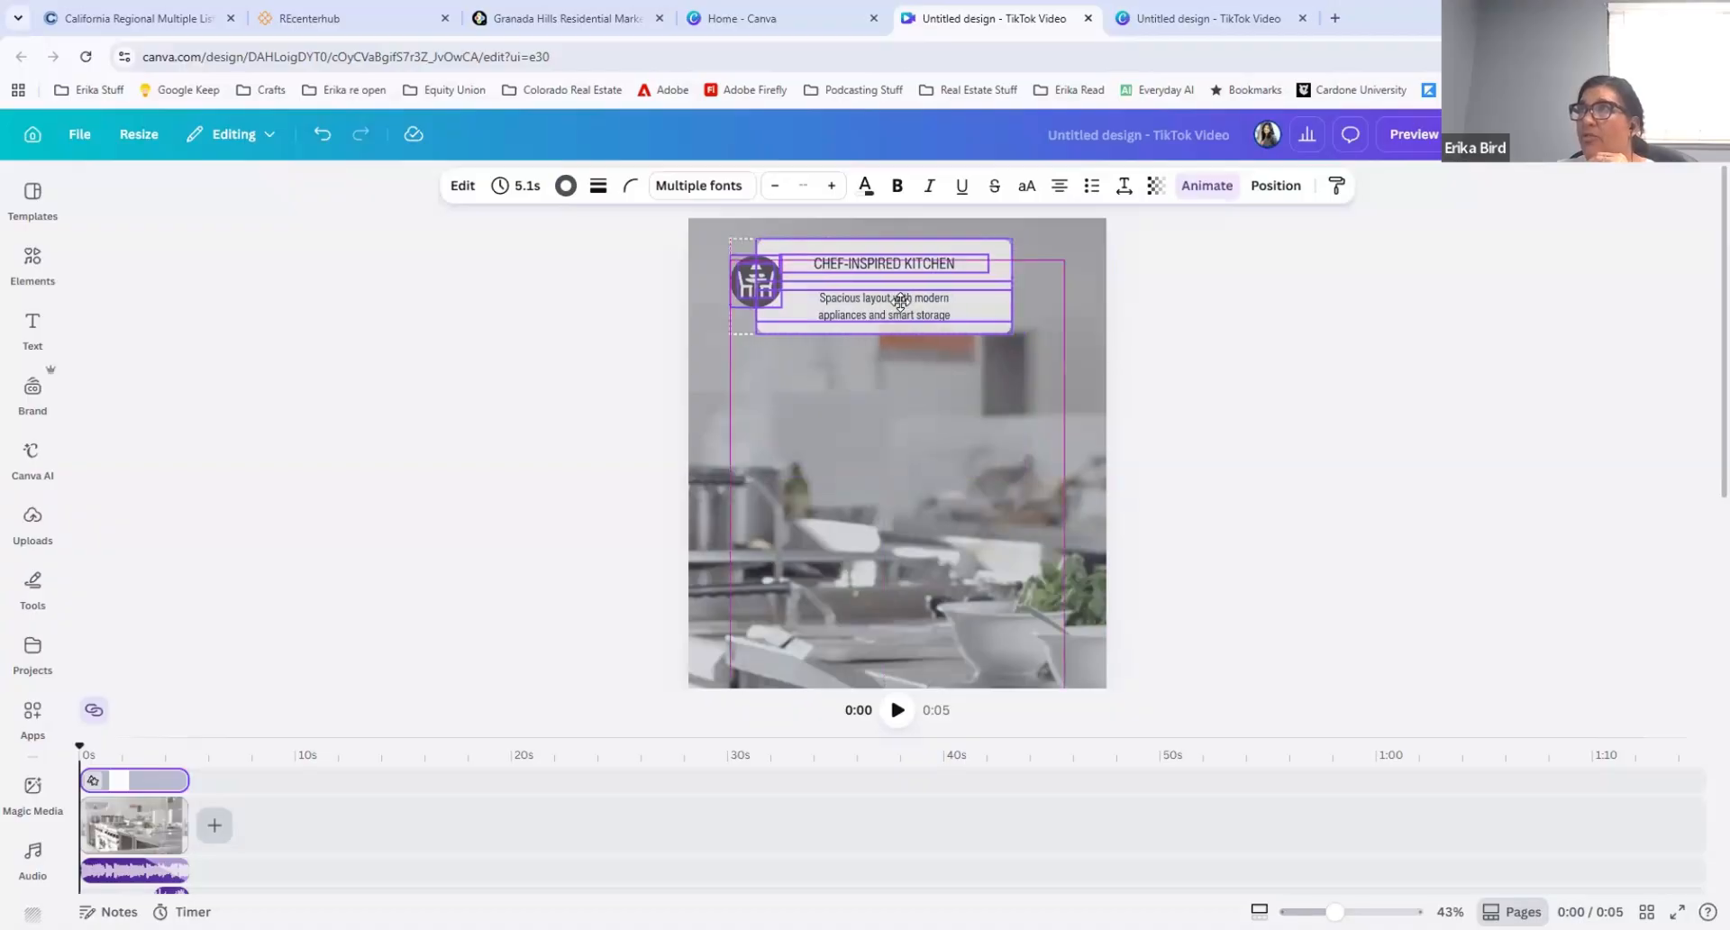
pyautogui.click(834, 465)
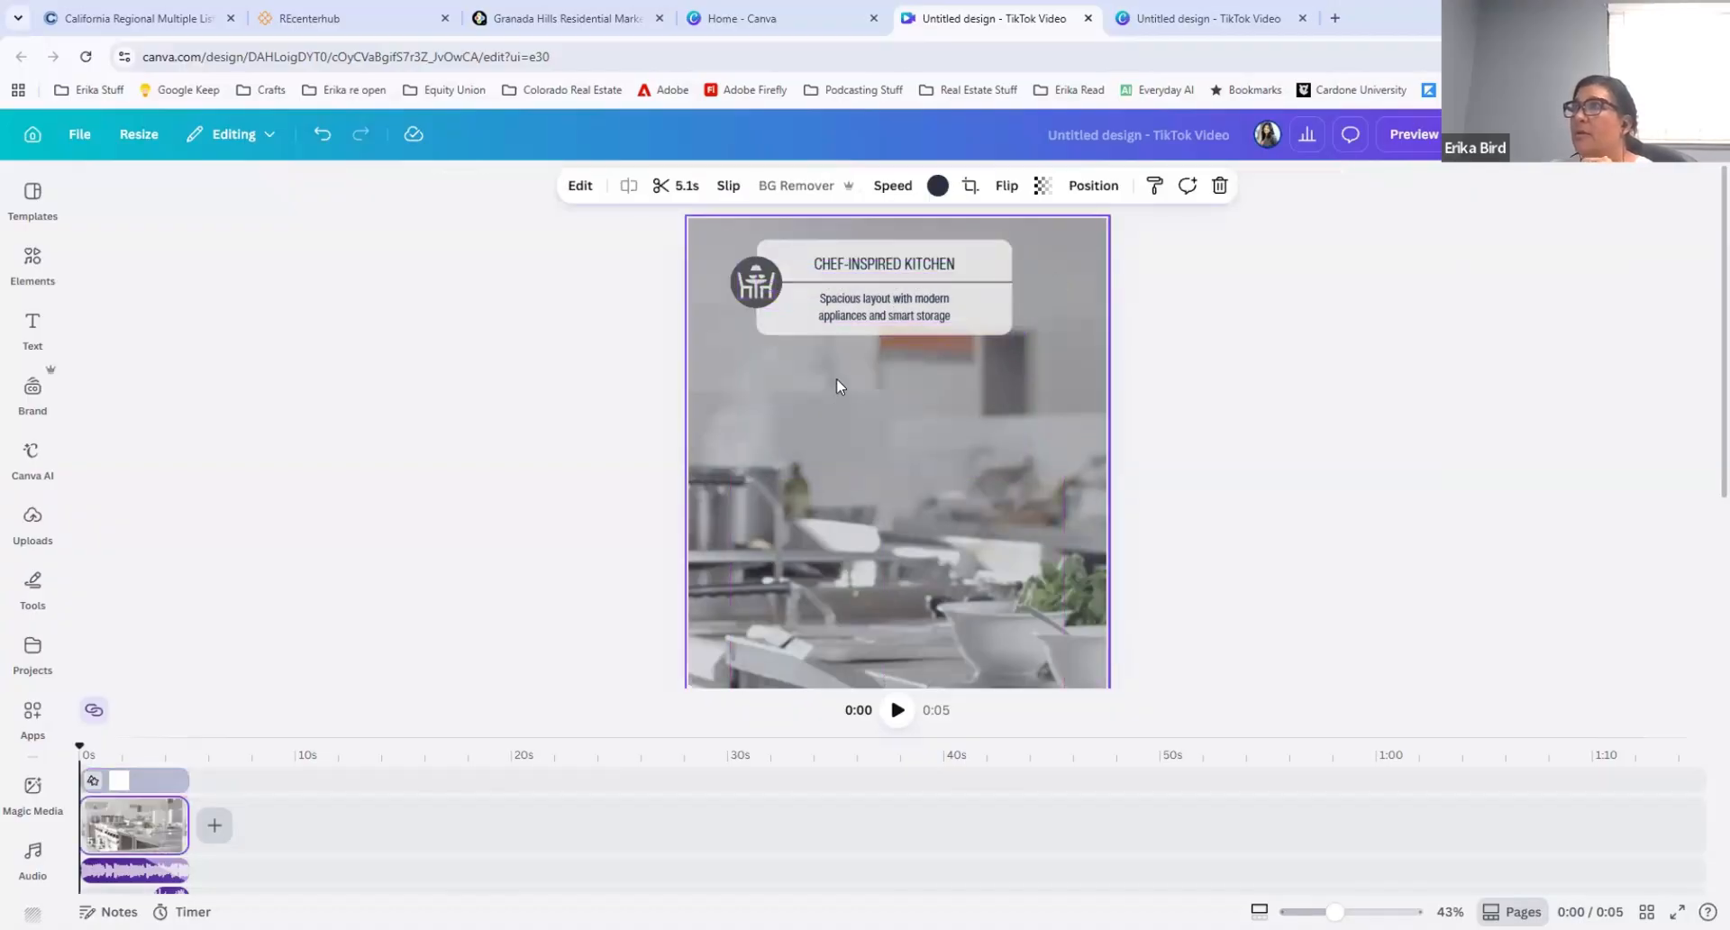
# Step: Delete the "CHEF-INSPIRED KITCHEN" heading and move the description text up to the middle of the caption box
pyautogui.click(847, 266)
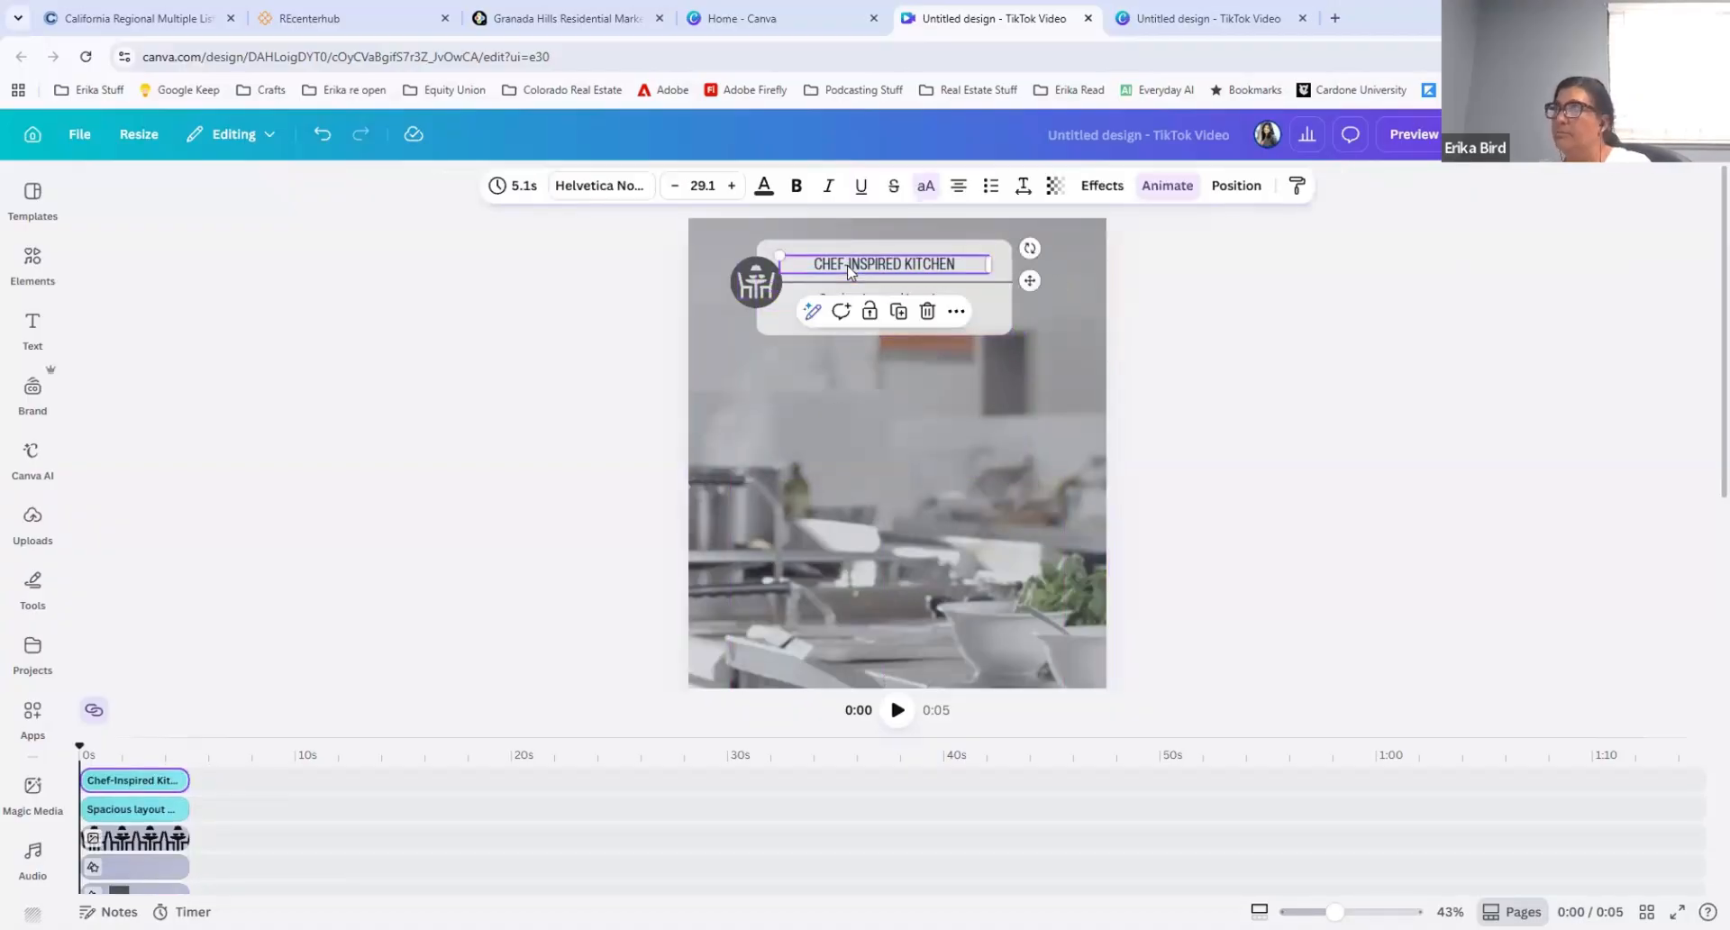
pyautogui.press('Delete')
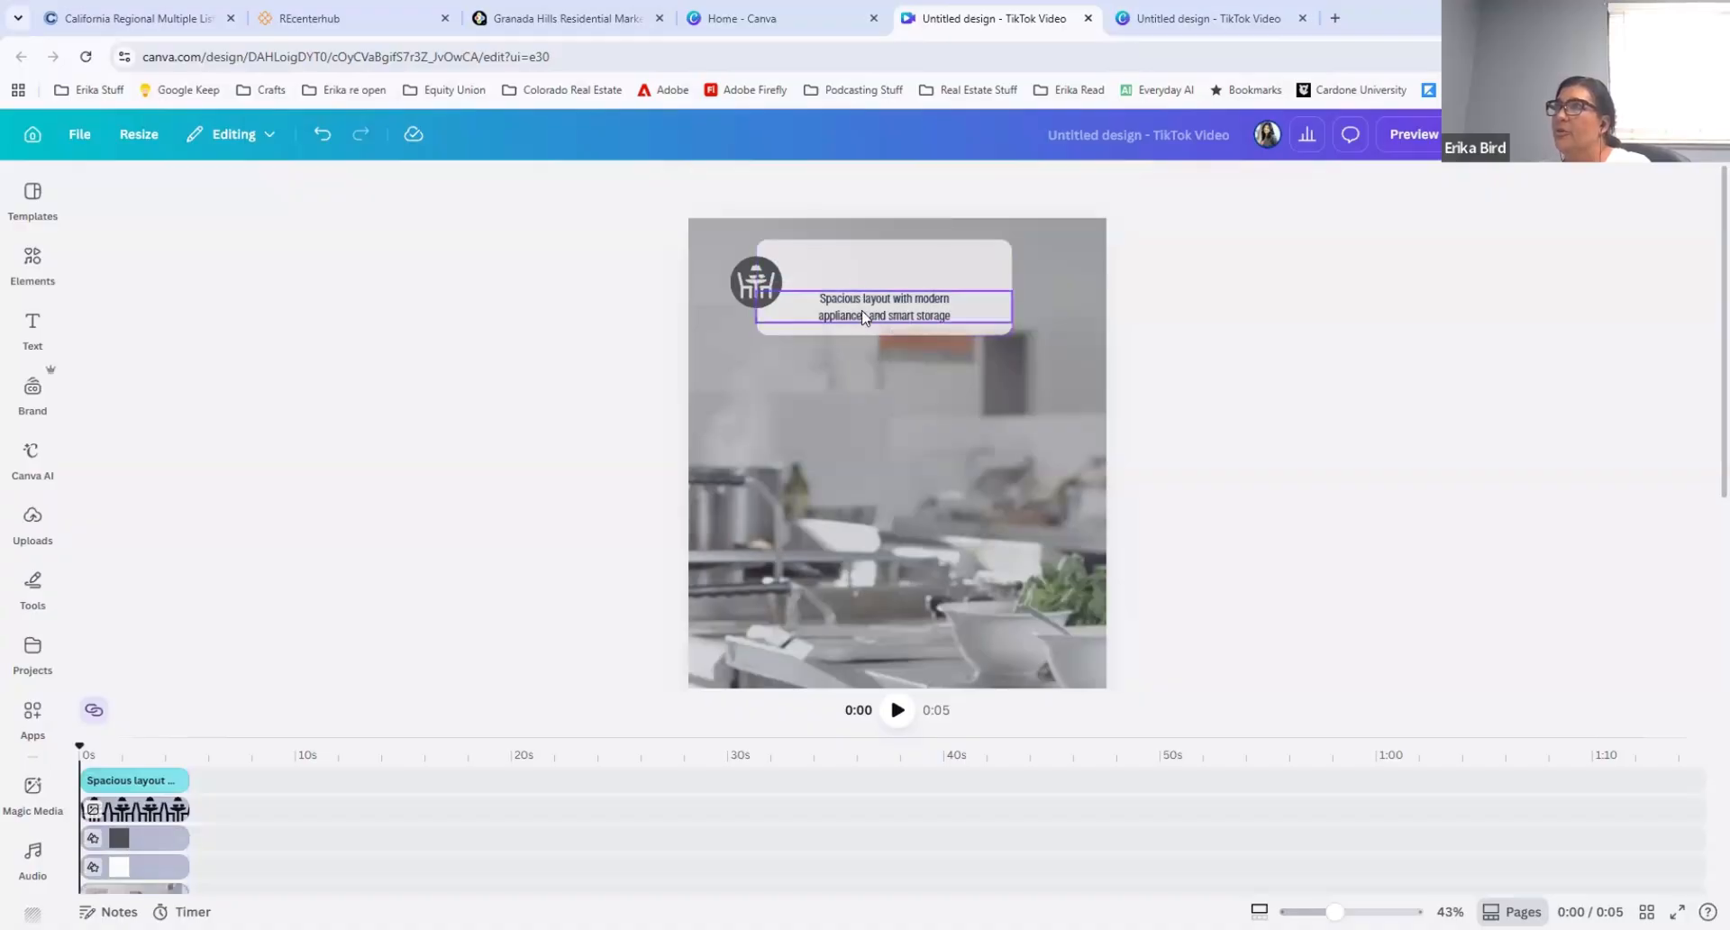
pyautogui.click(866, 315)
pyautogui.moveTo(866, 315); pyautogui.dragTo(866, 282)
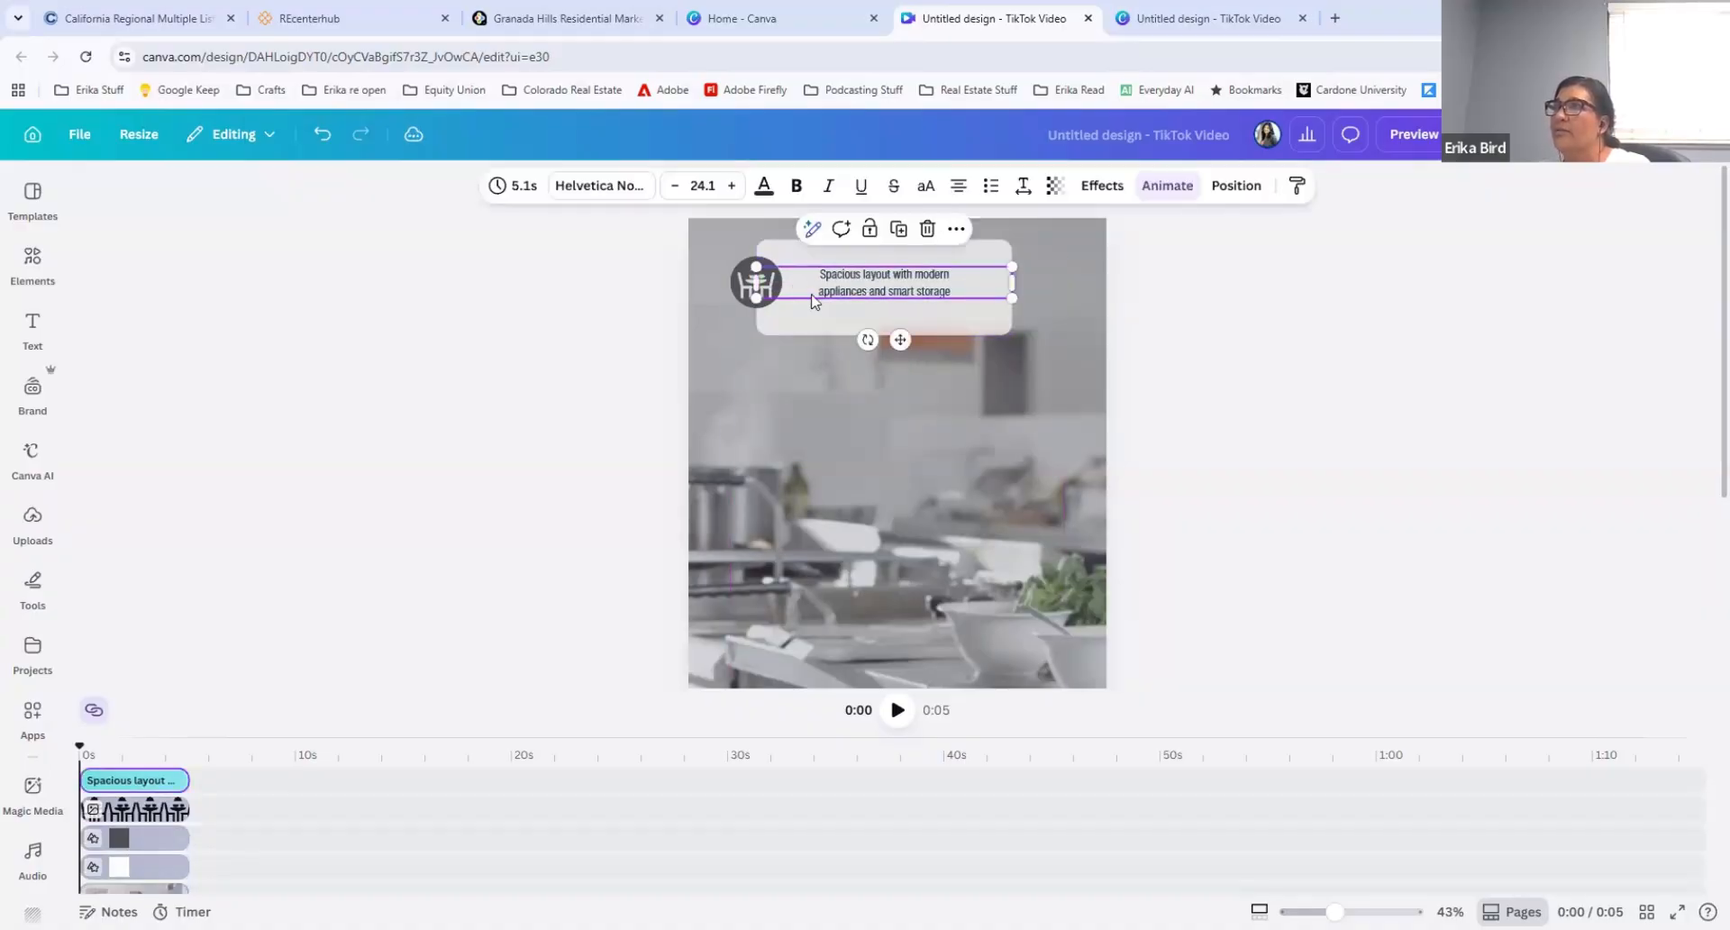
# Step: Delete the dining table icon and the dark circle behind it from the caption box
pyautogui.click(753, 286)
pyautogui.doubleClick(755, 287)
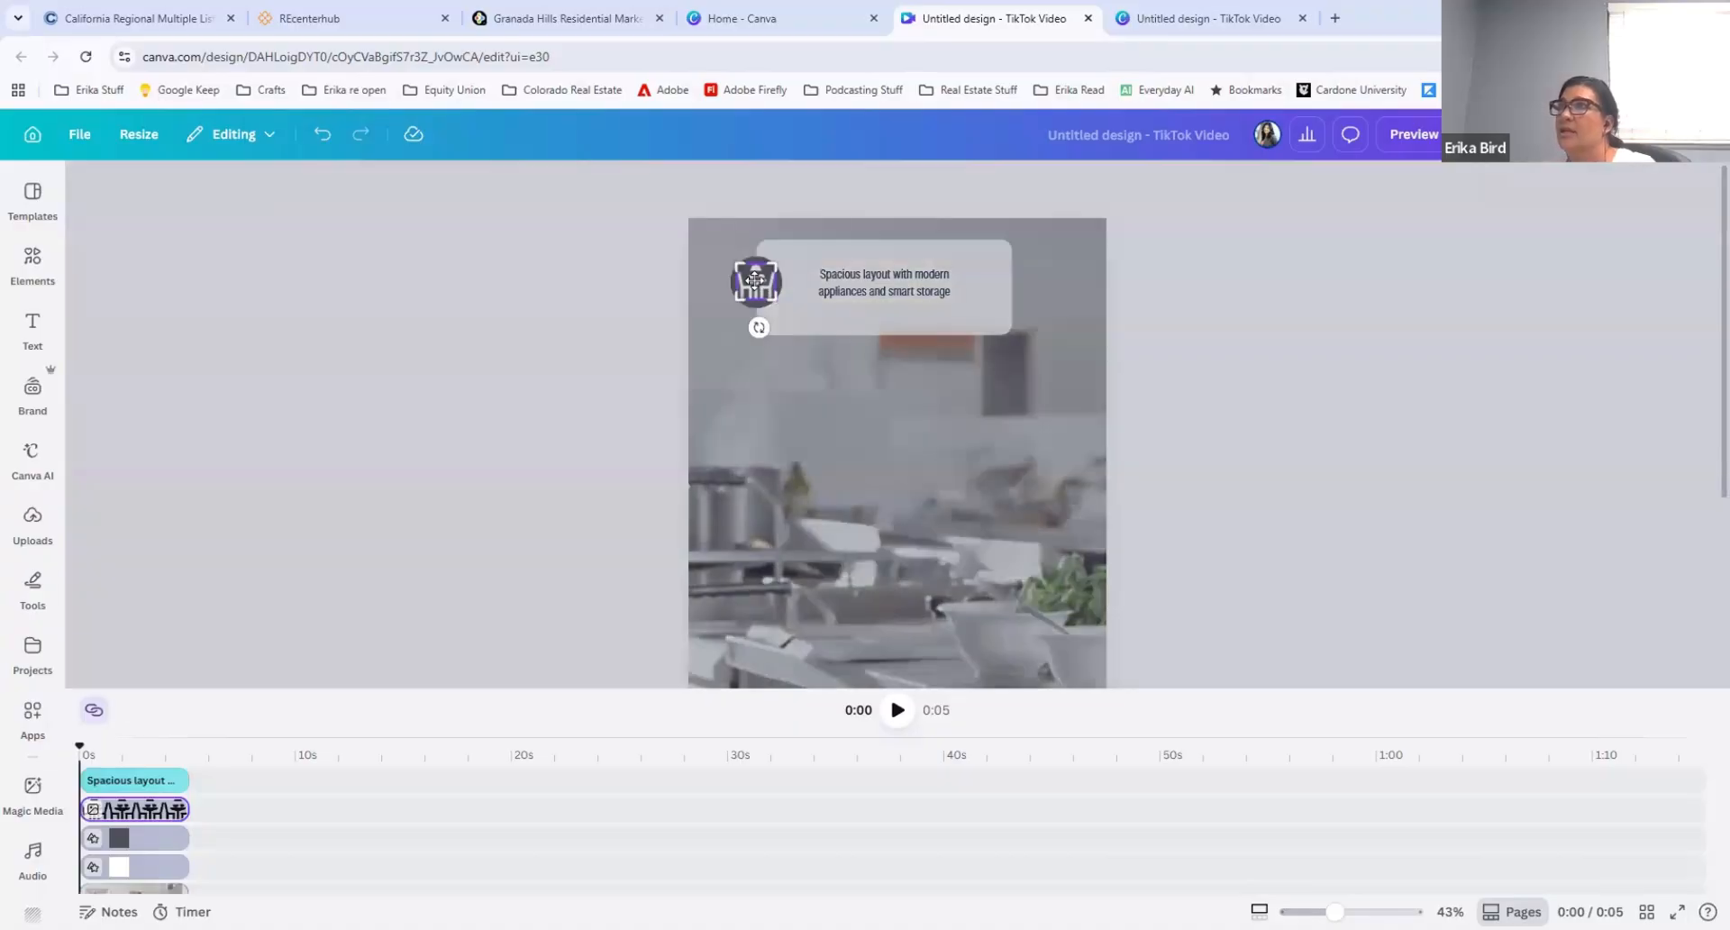
pyautogui.click(199, 599)
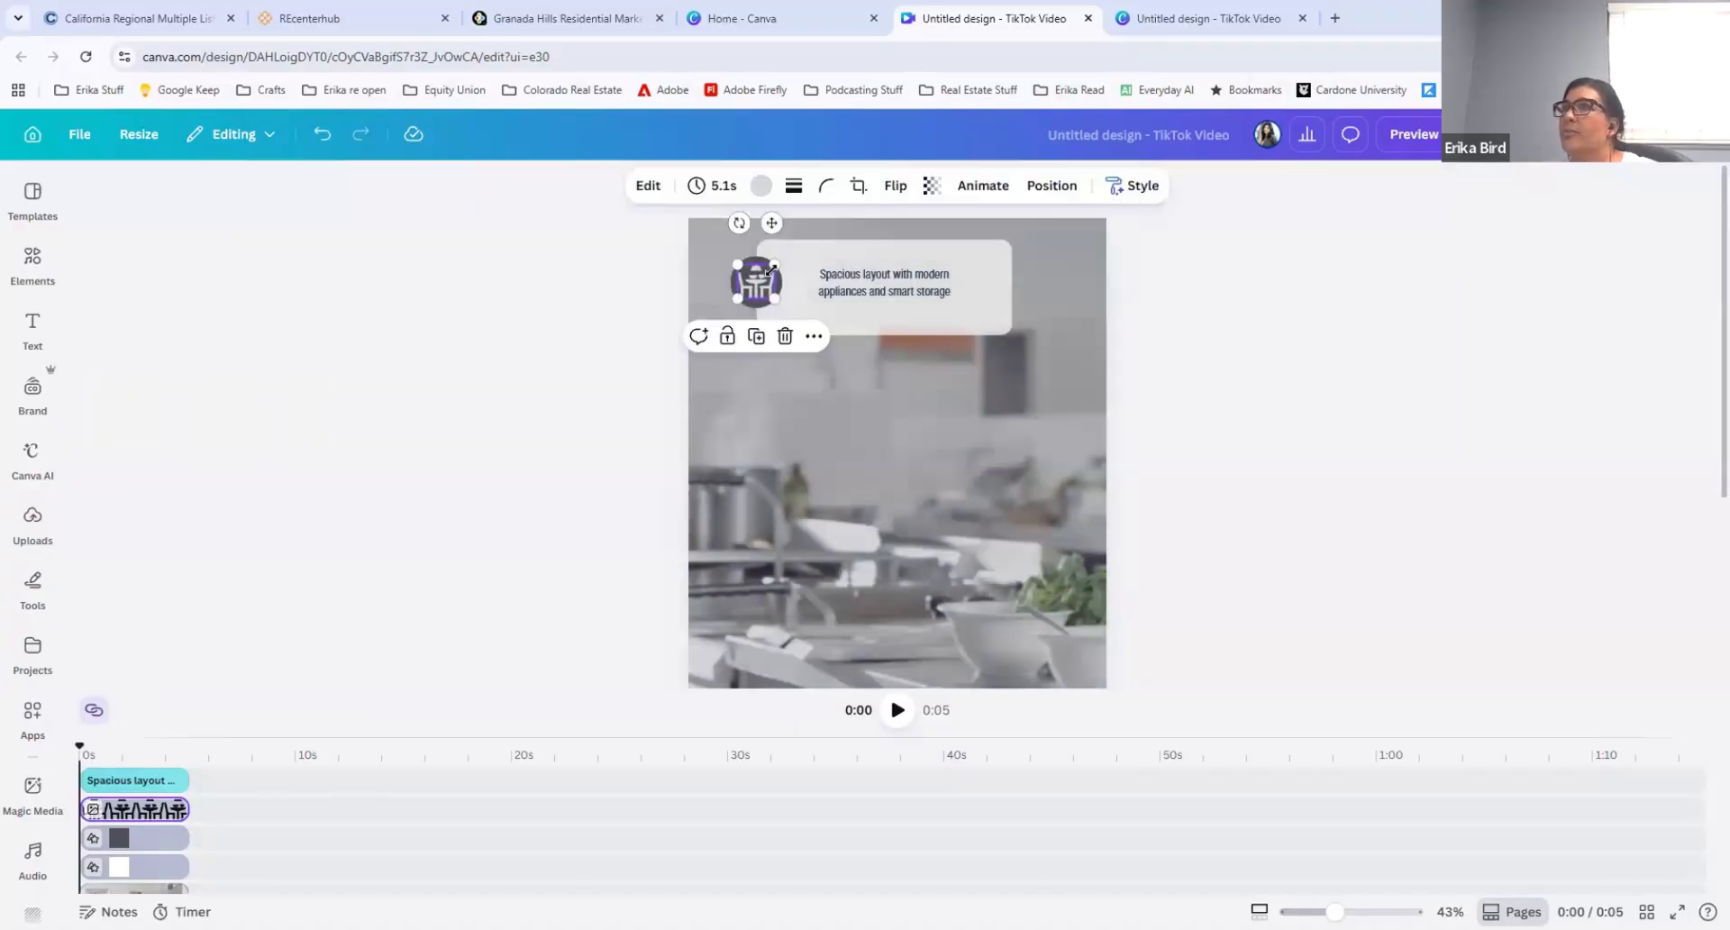
pyautogui.click(749, 281)
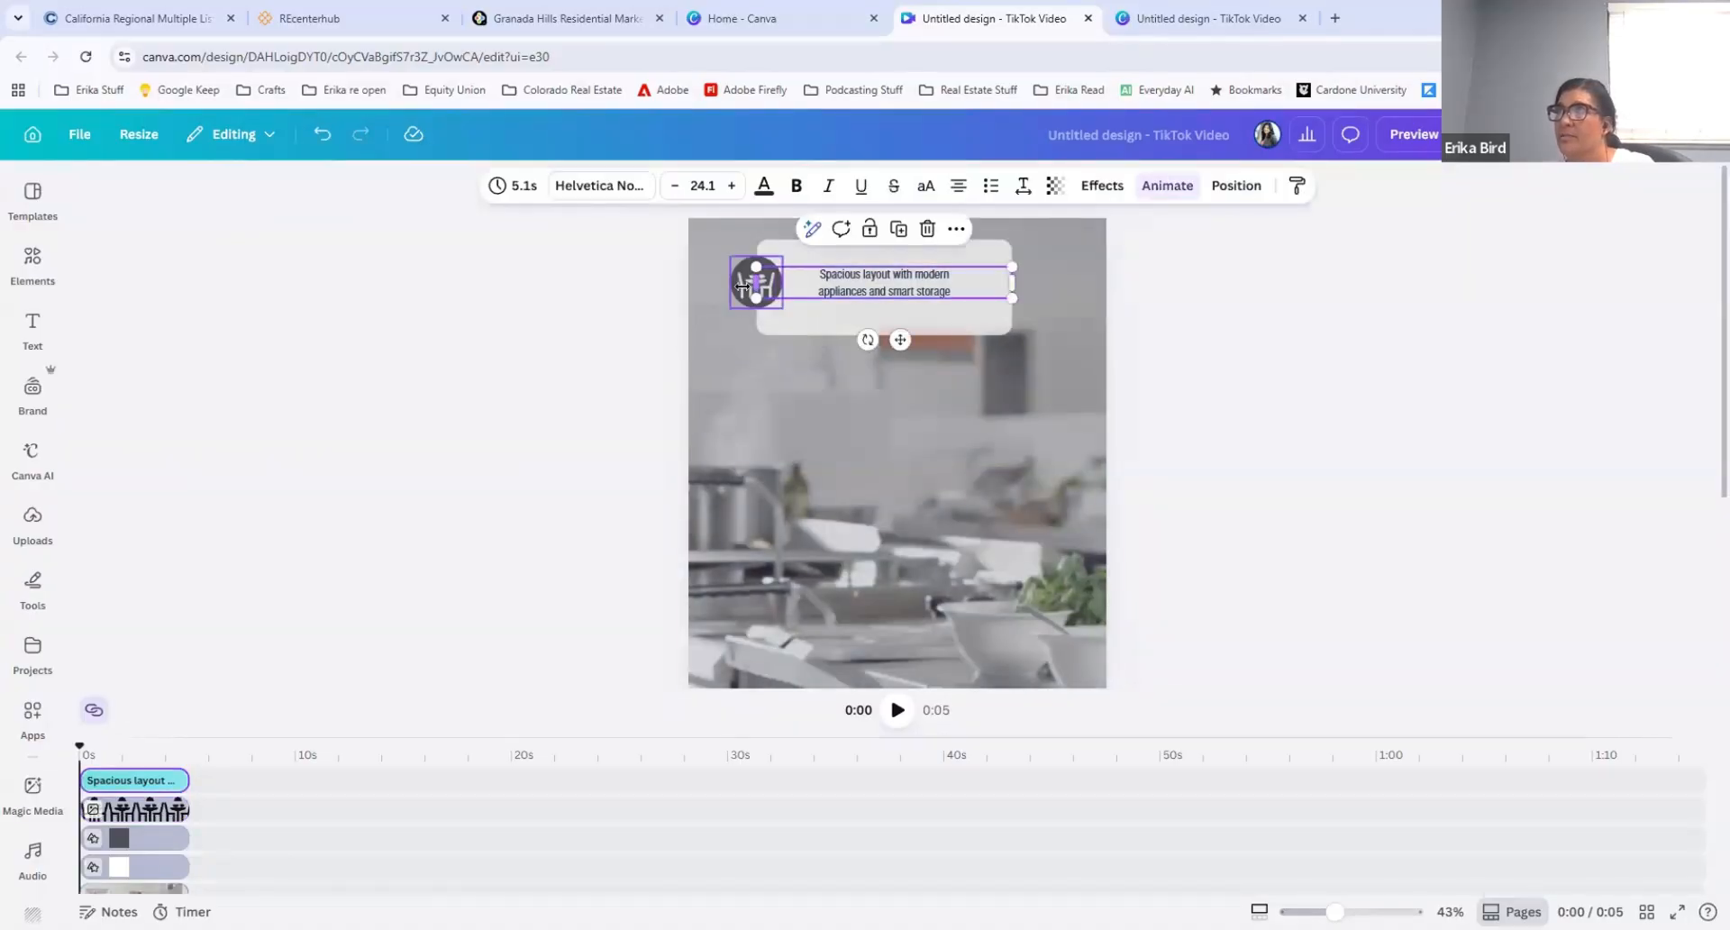
pyautogui.click(747, 292)
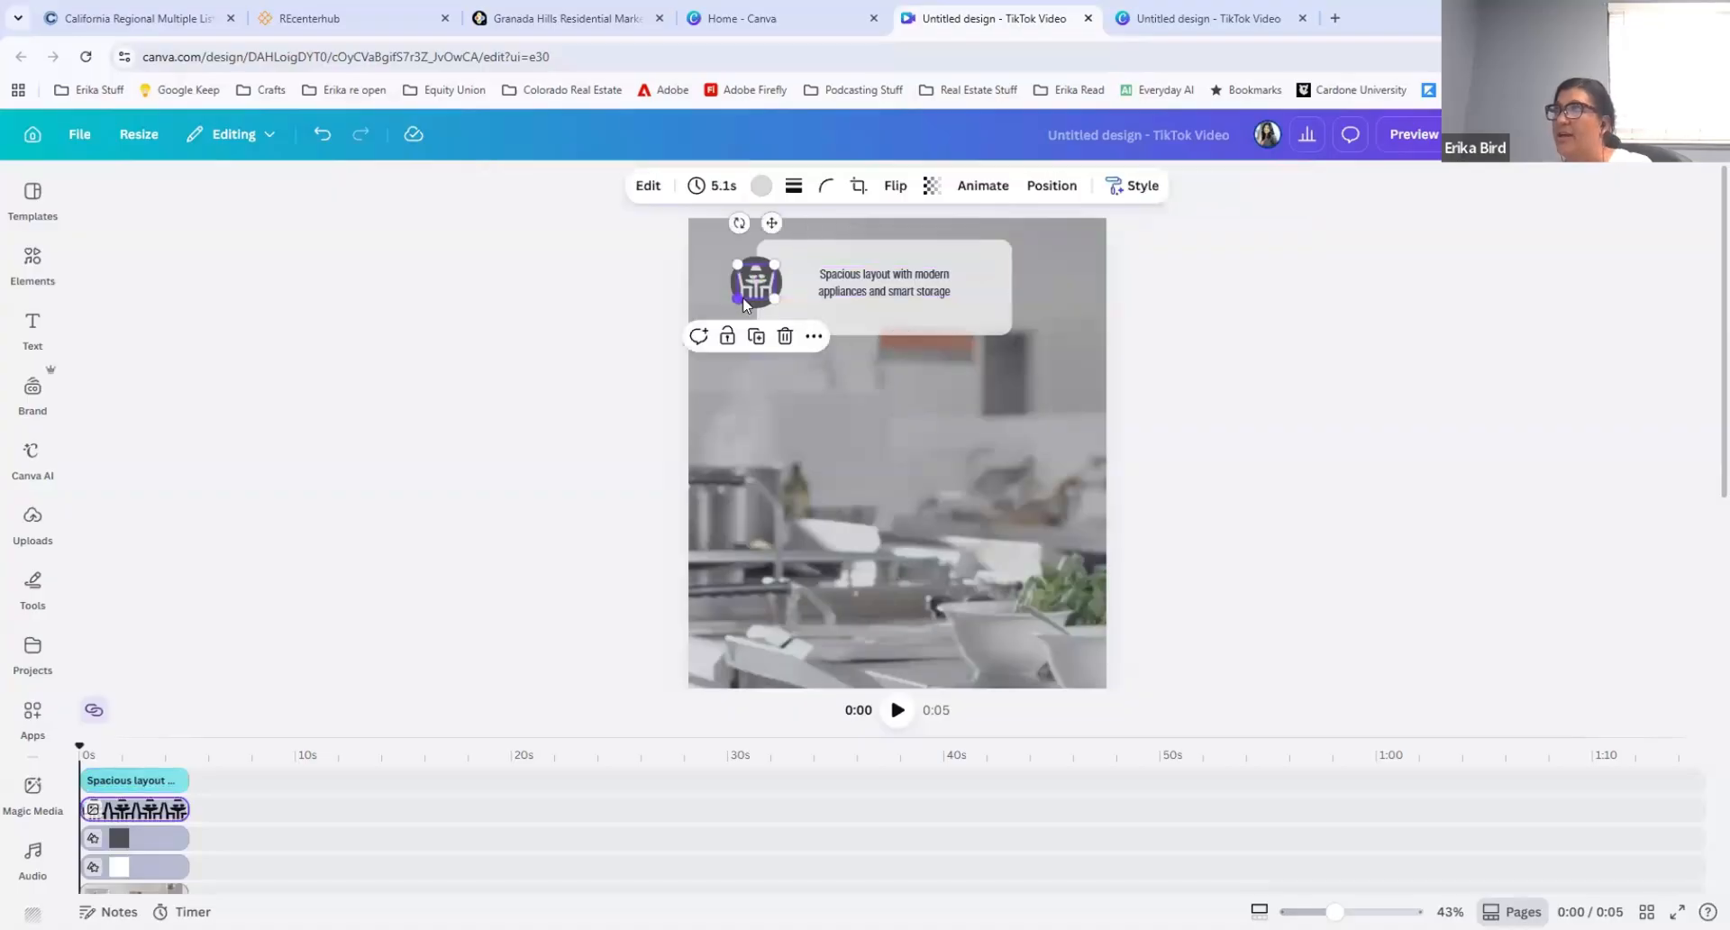
pyautogui.press('Delete')
pyautogui.click(745, 289)
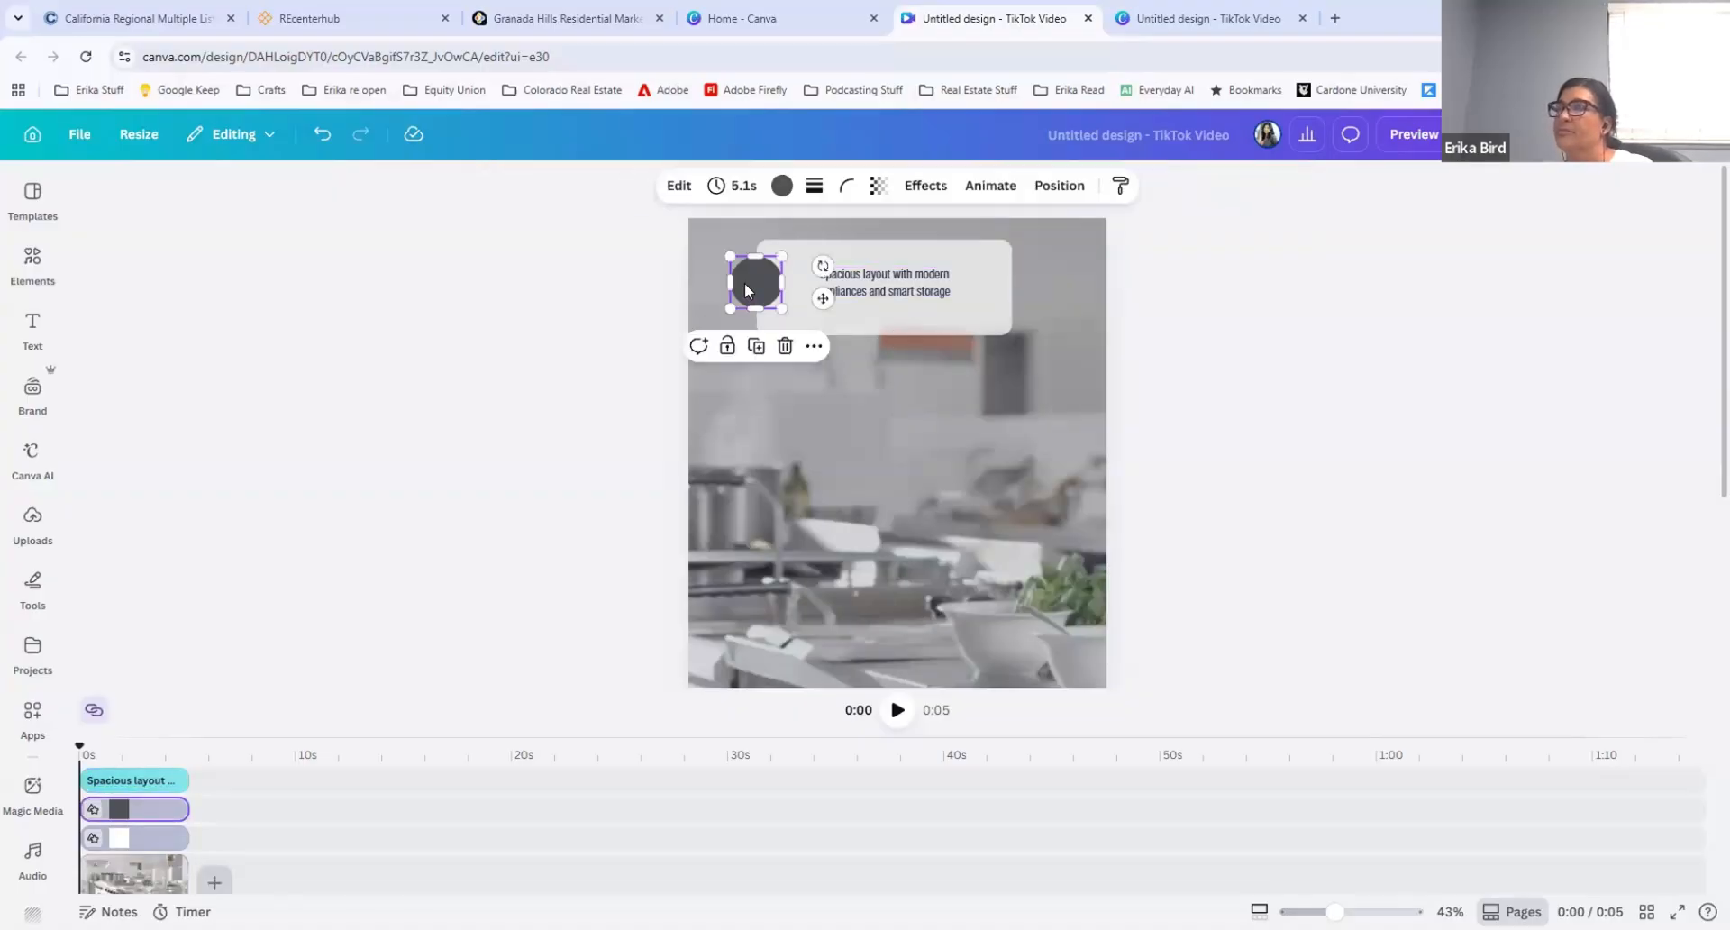
pyautogui.press('Delete')
# Step: Widen the caption rectangle toward both page edges, reduce it to a thin bar, and shift the description text to the right
pyautogui.click(762, 306)
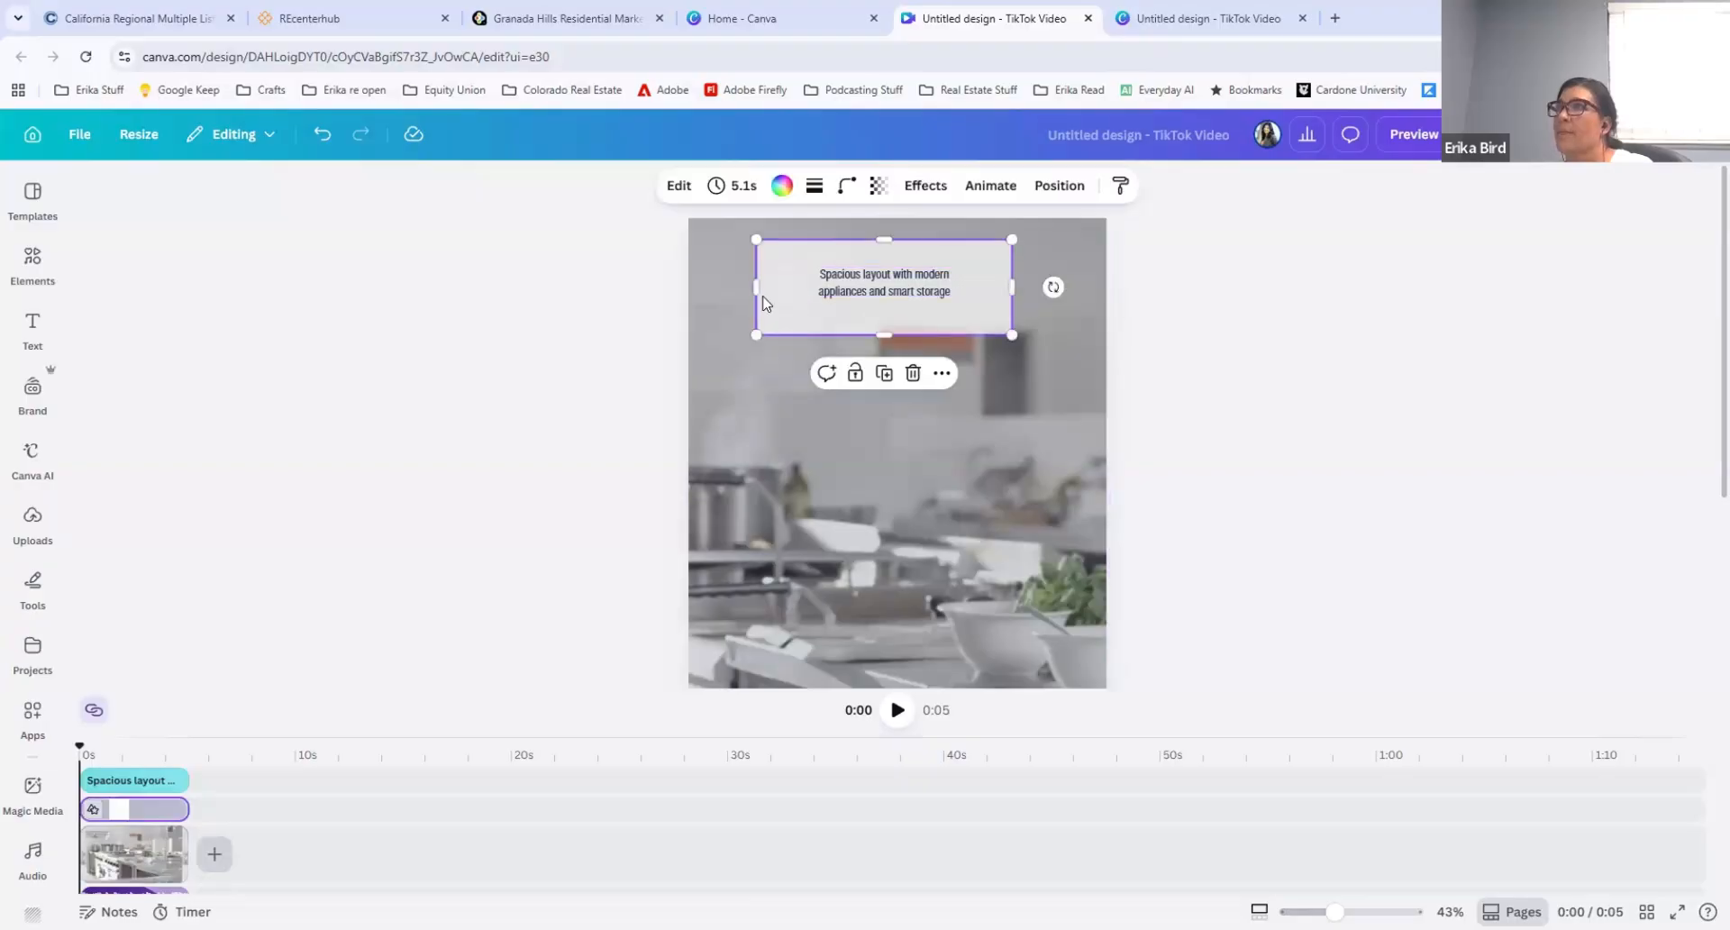
pyautogui.moveTo(739, 283); pyautogui.dragTo(717, 282)
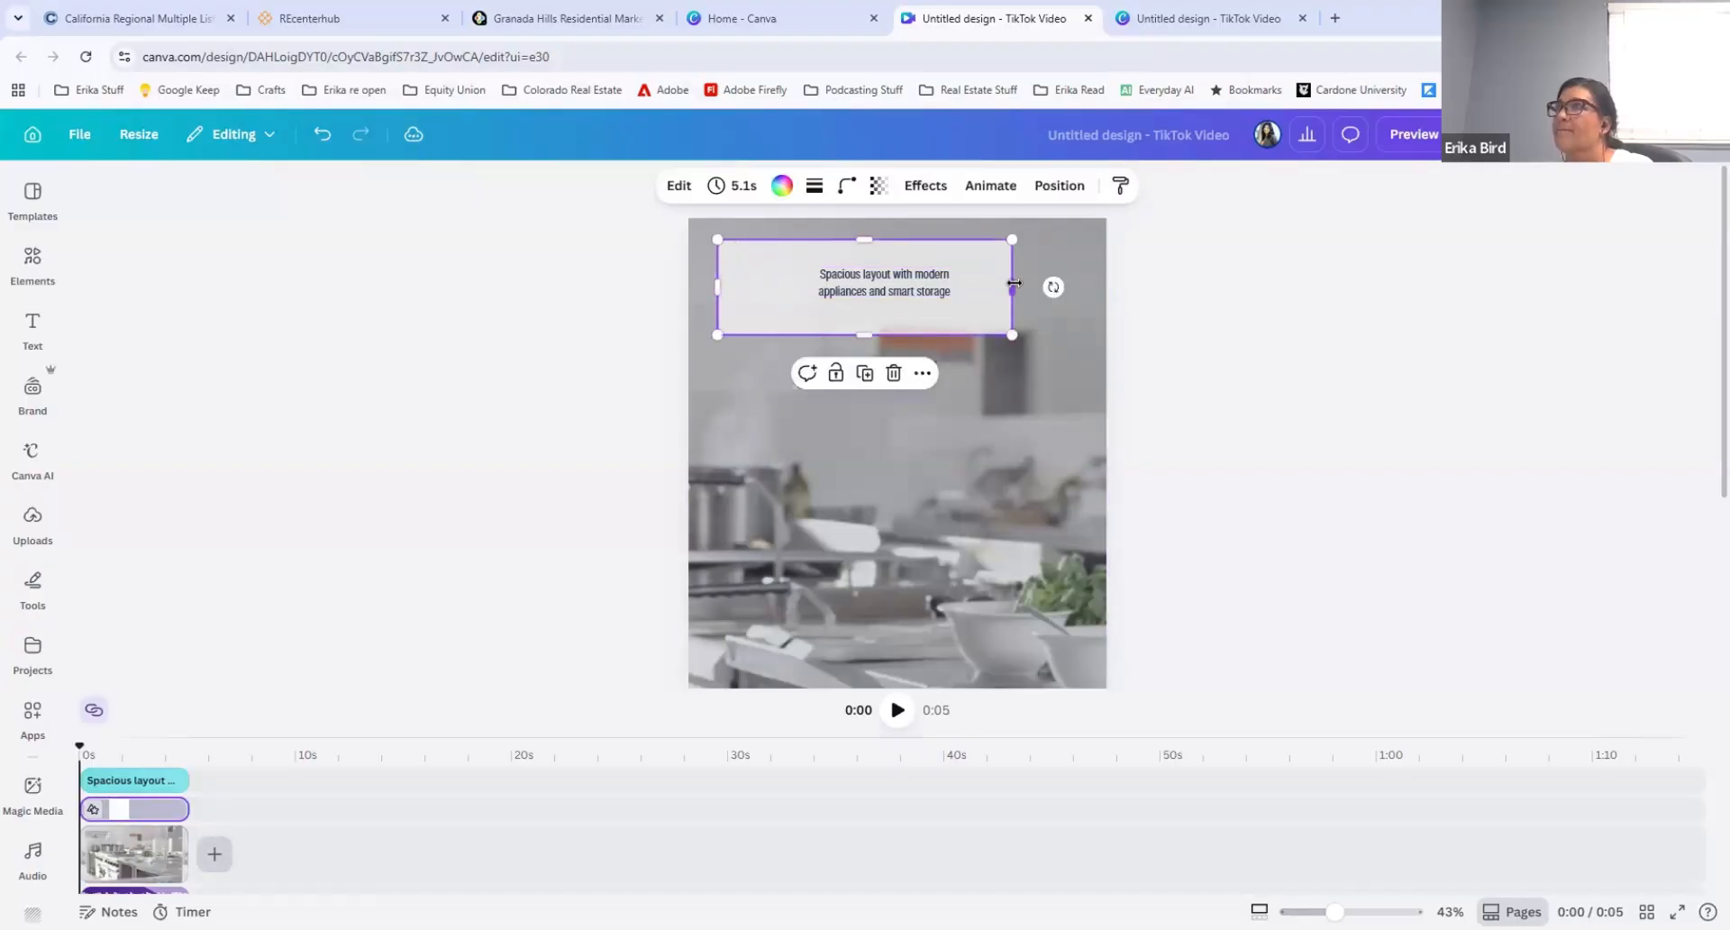
pyautogui.moveTo(1012, 287); pyautogui.dragTo(1088, 285)
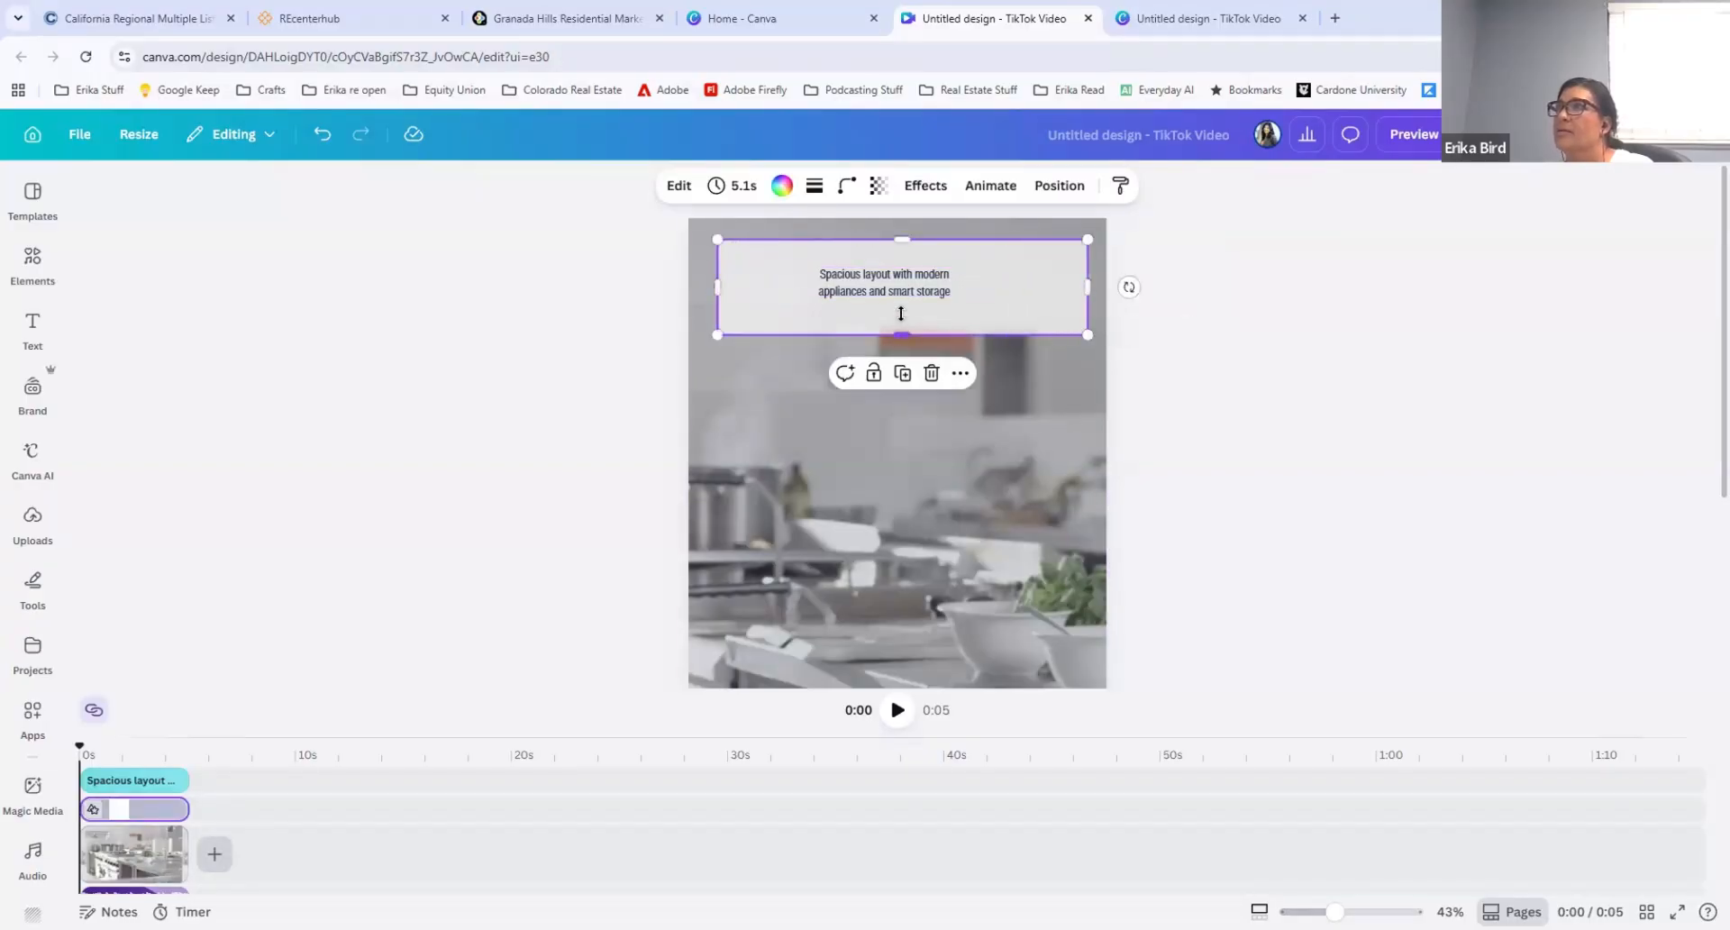
pyautogui.moveTo(902, 334); pyautogui.dragTo(965, 279)
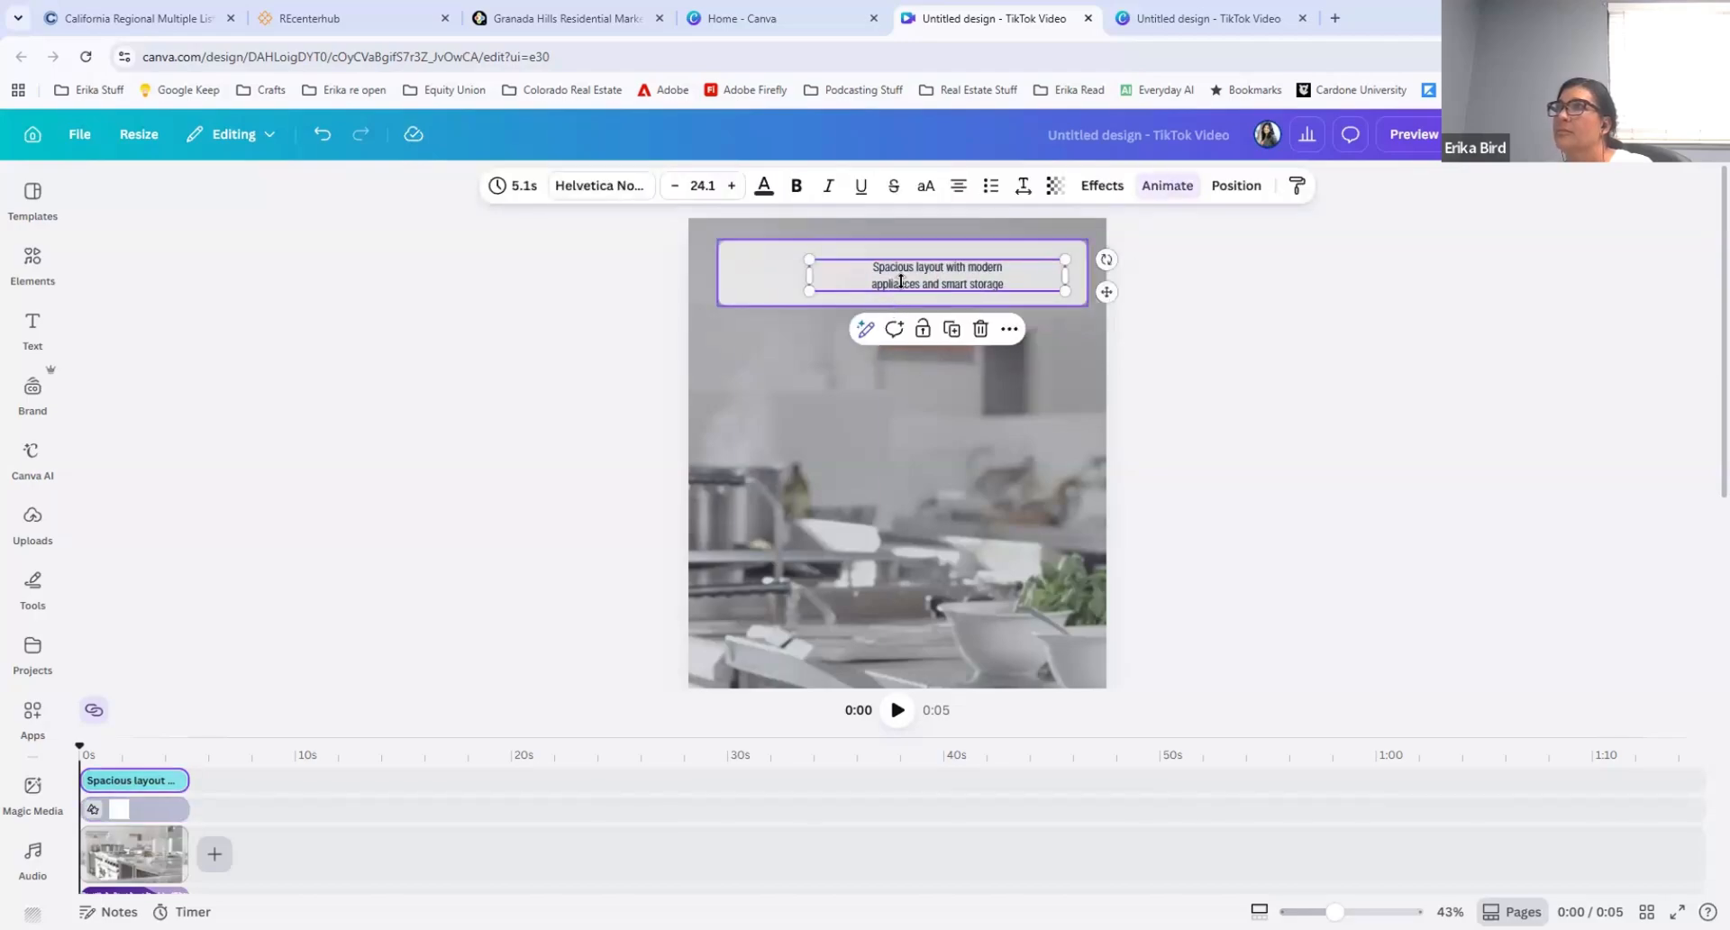
pyautogui.moveTo(901, 281); pyautogui.dragTo(900, 266)
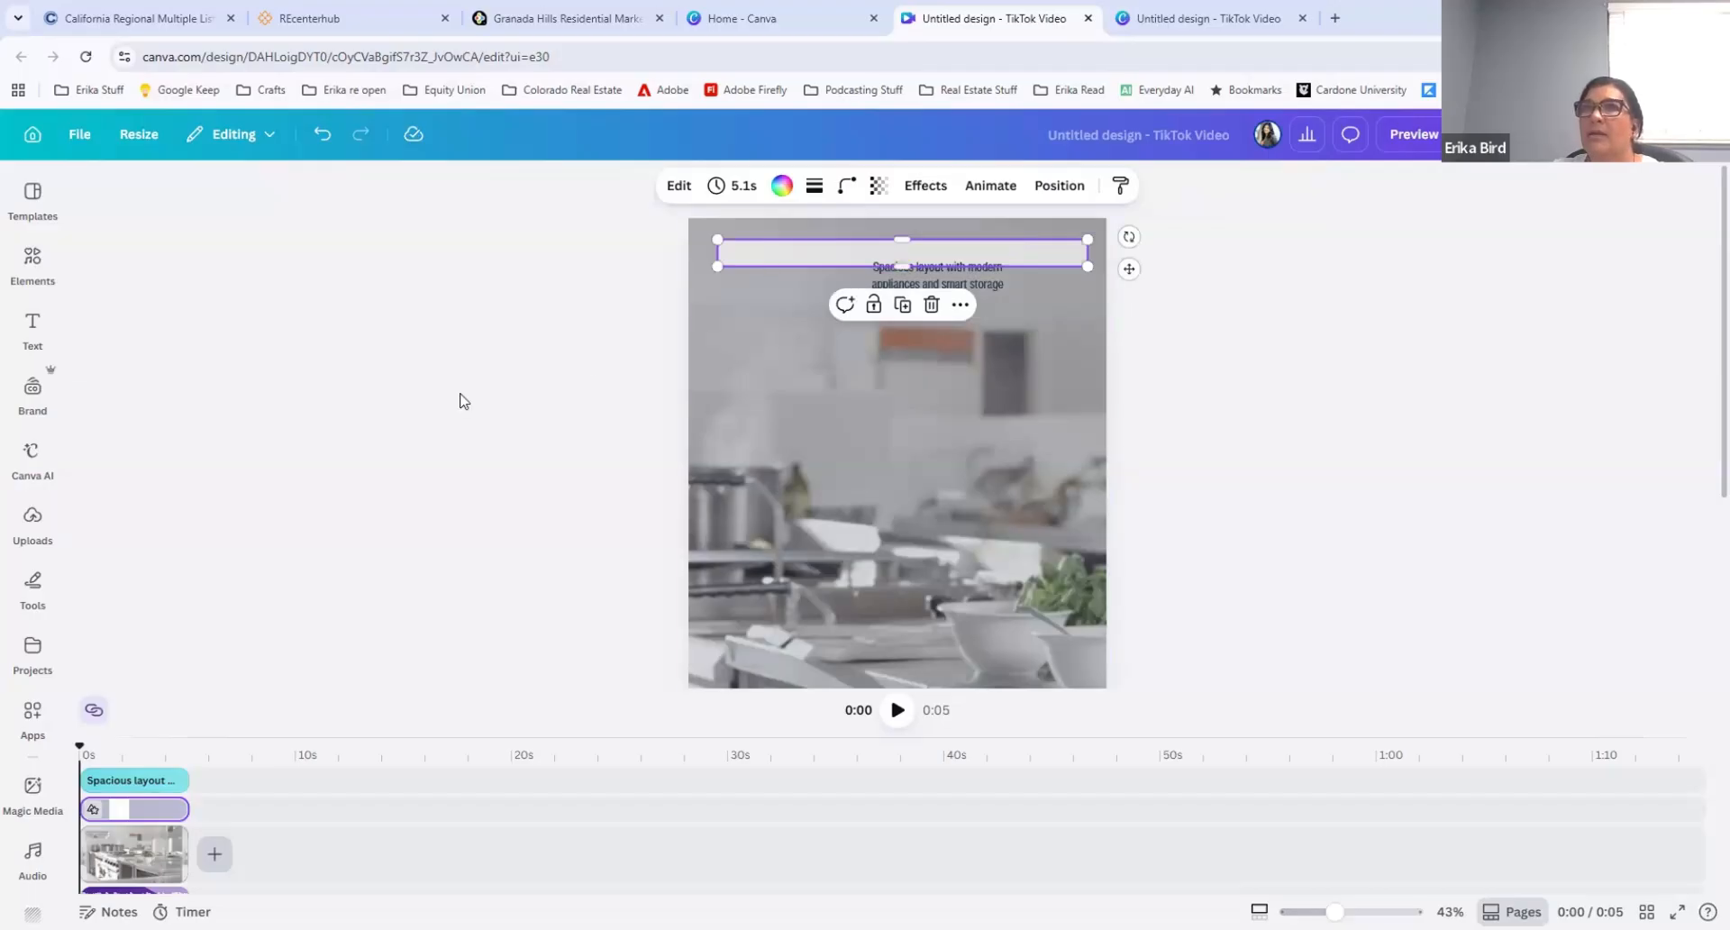
# Step: Search the elements for "magnifying glass" and place the outlined magnifying glass graphic, scaled down, at the left end of the caption bar
pyautogui.click(35, 266)
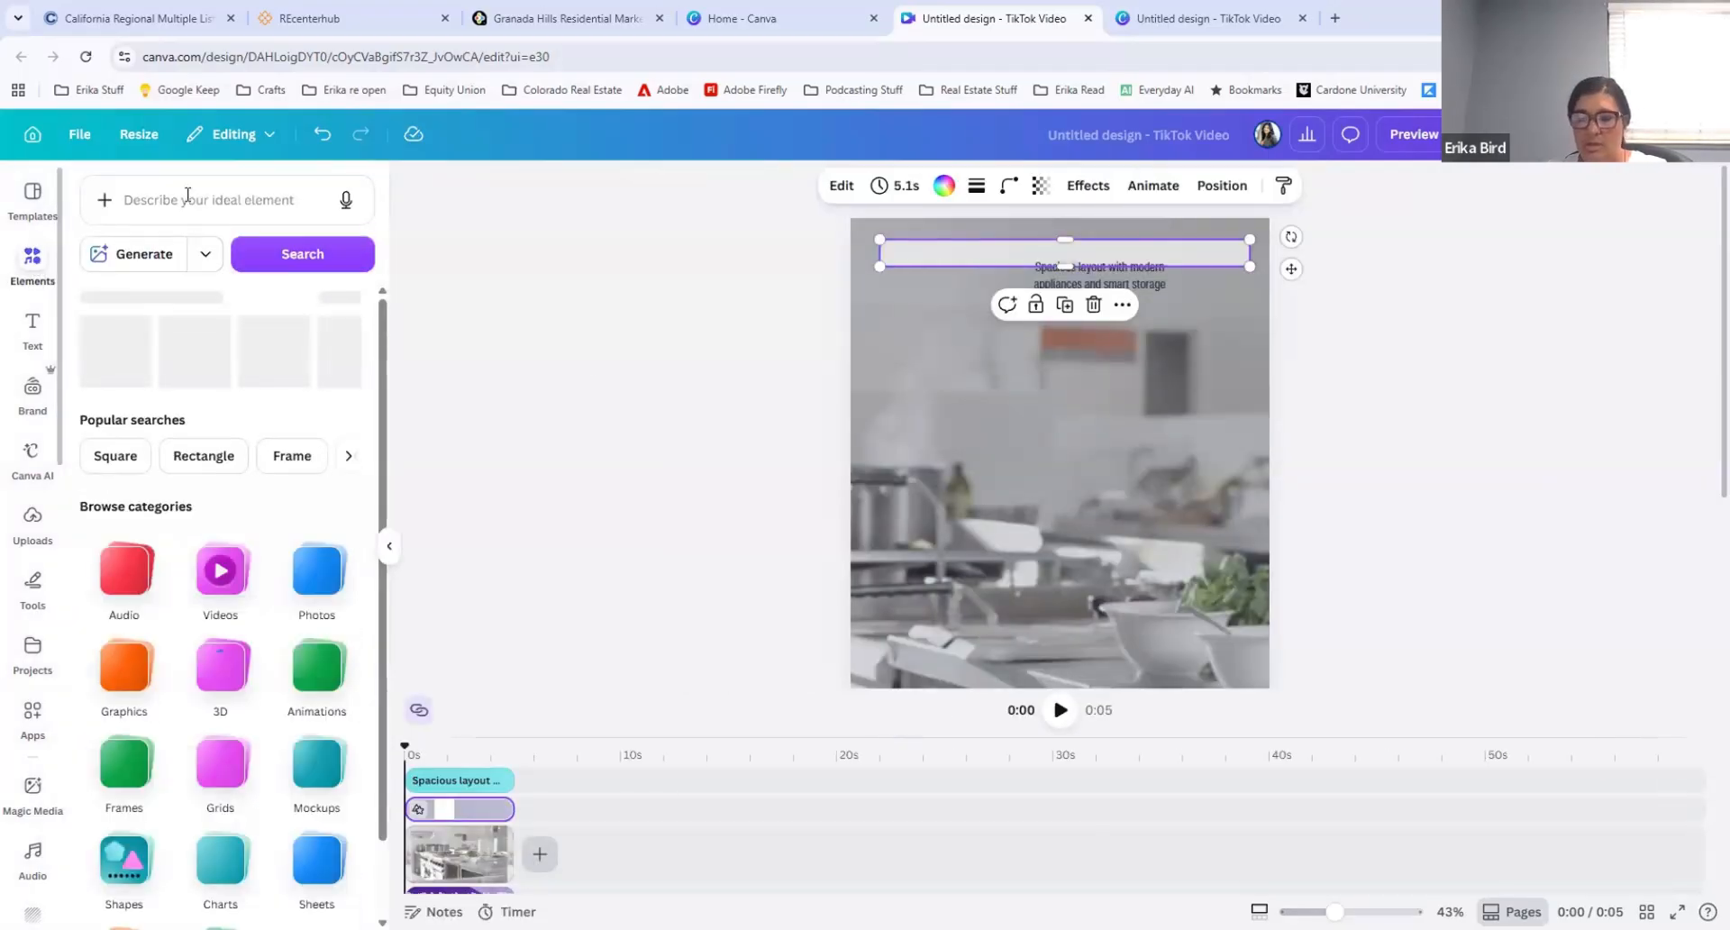
pyautogui.click(188, 196)
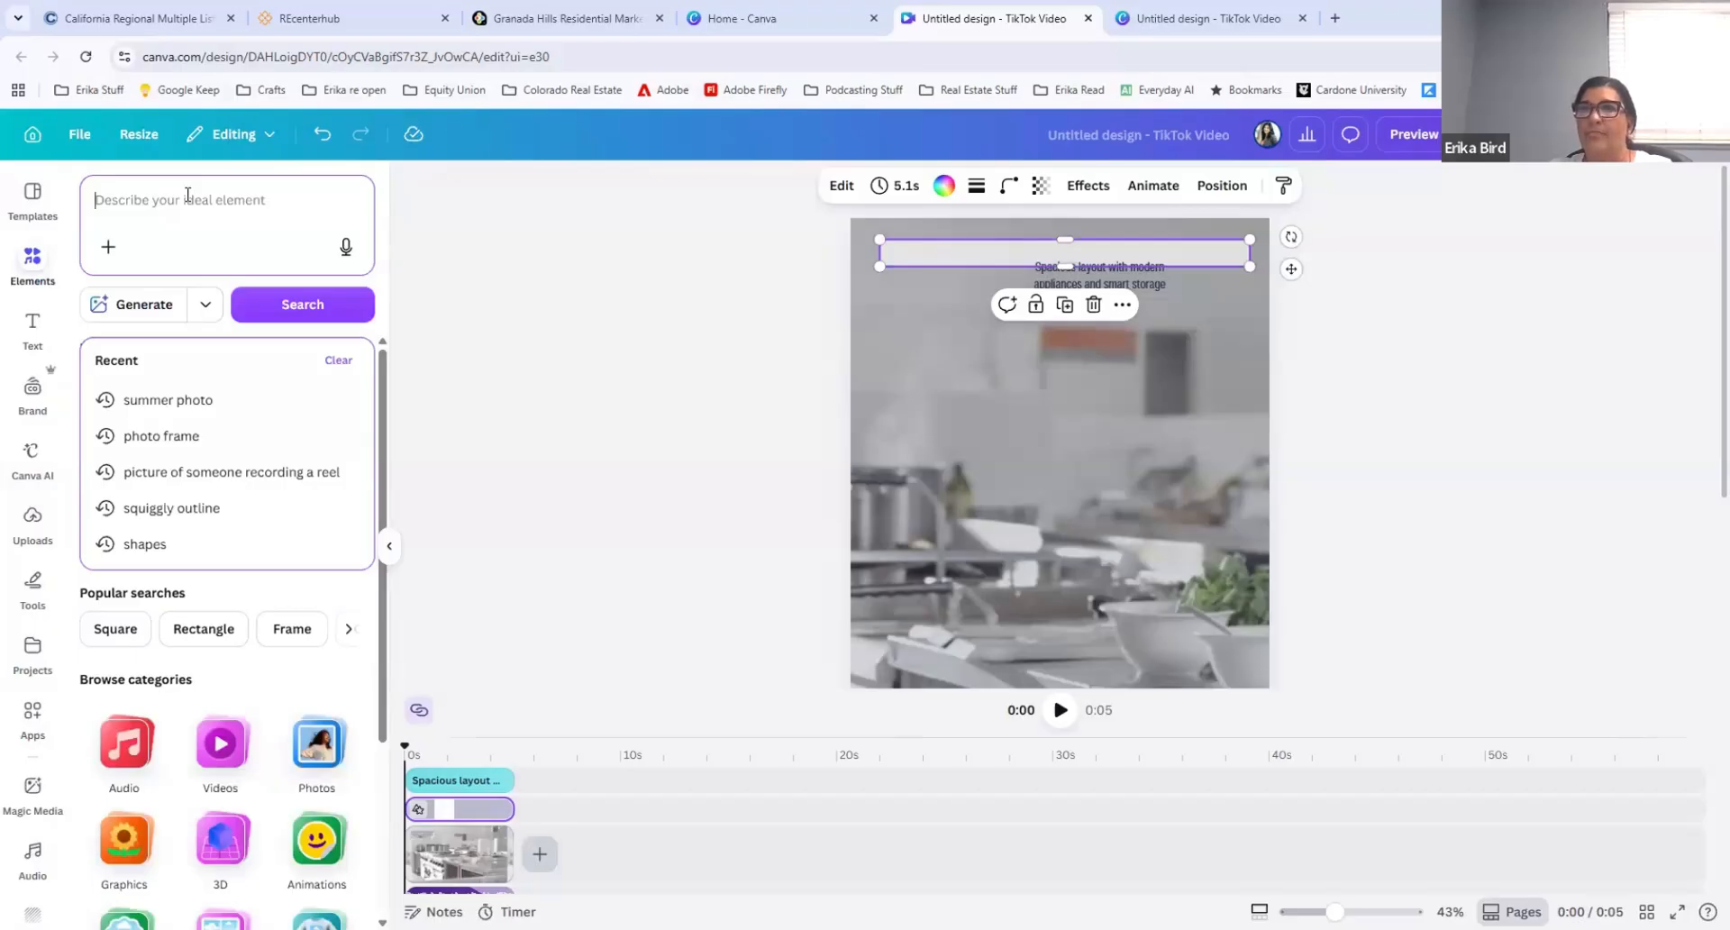
pyautogui.write('mag')
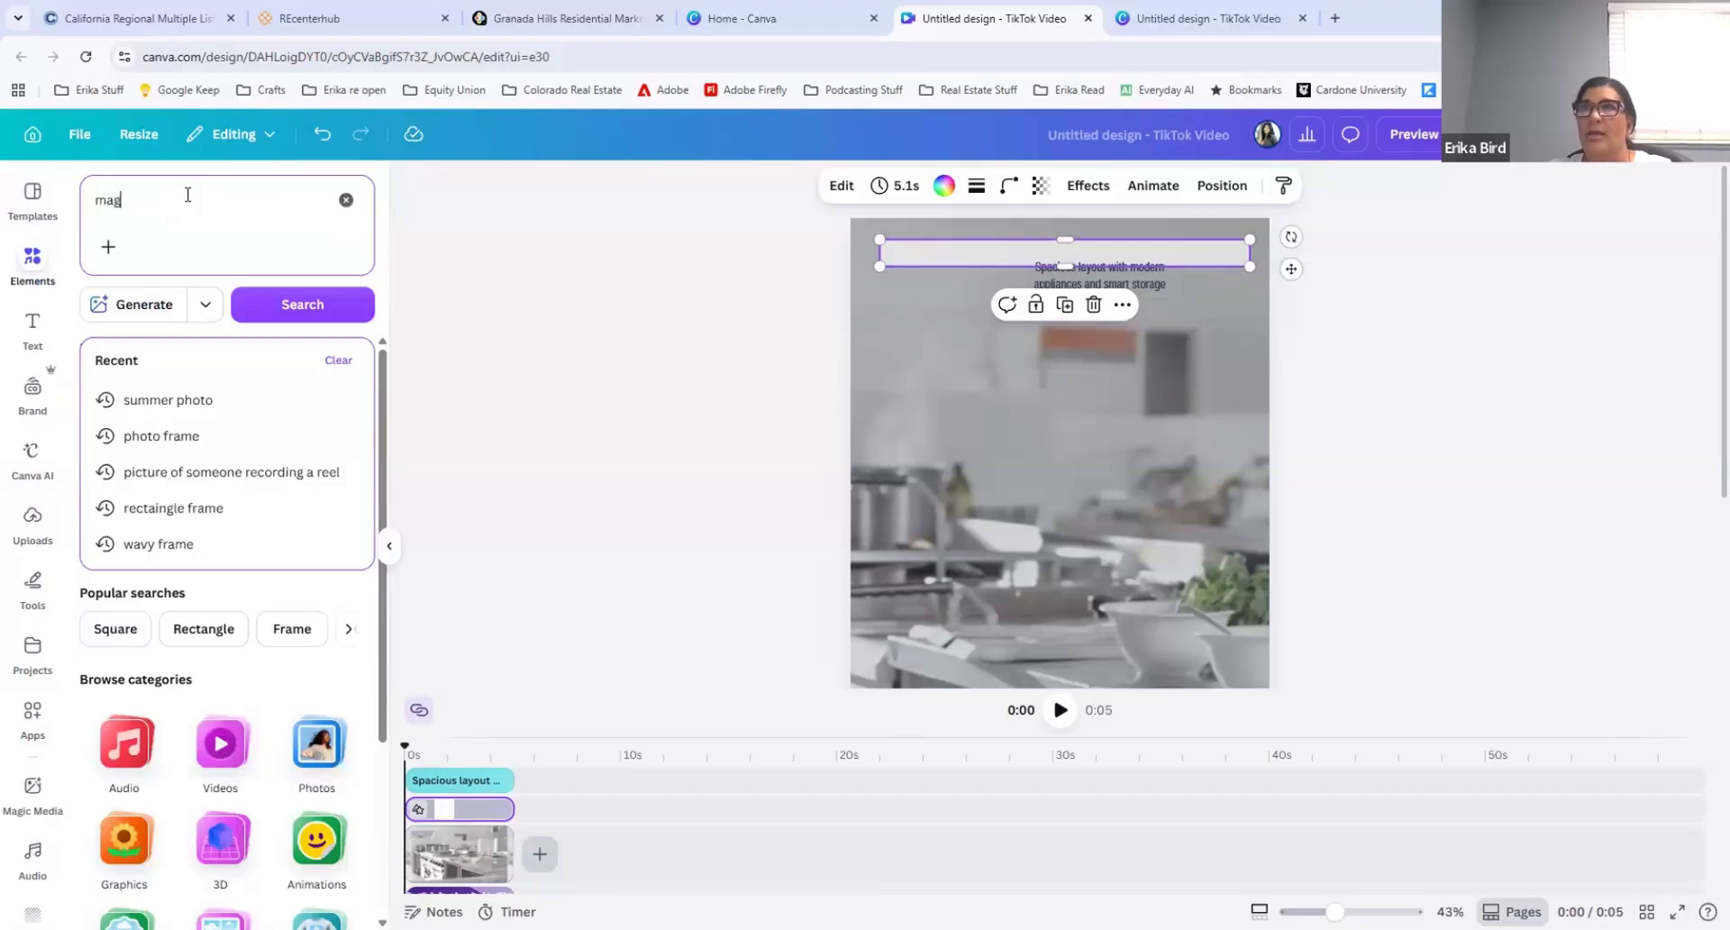
pyautogui.write('nifying glas')
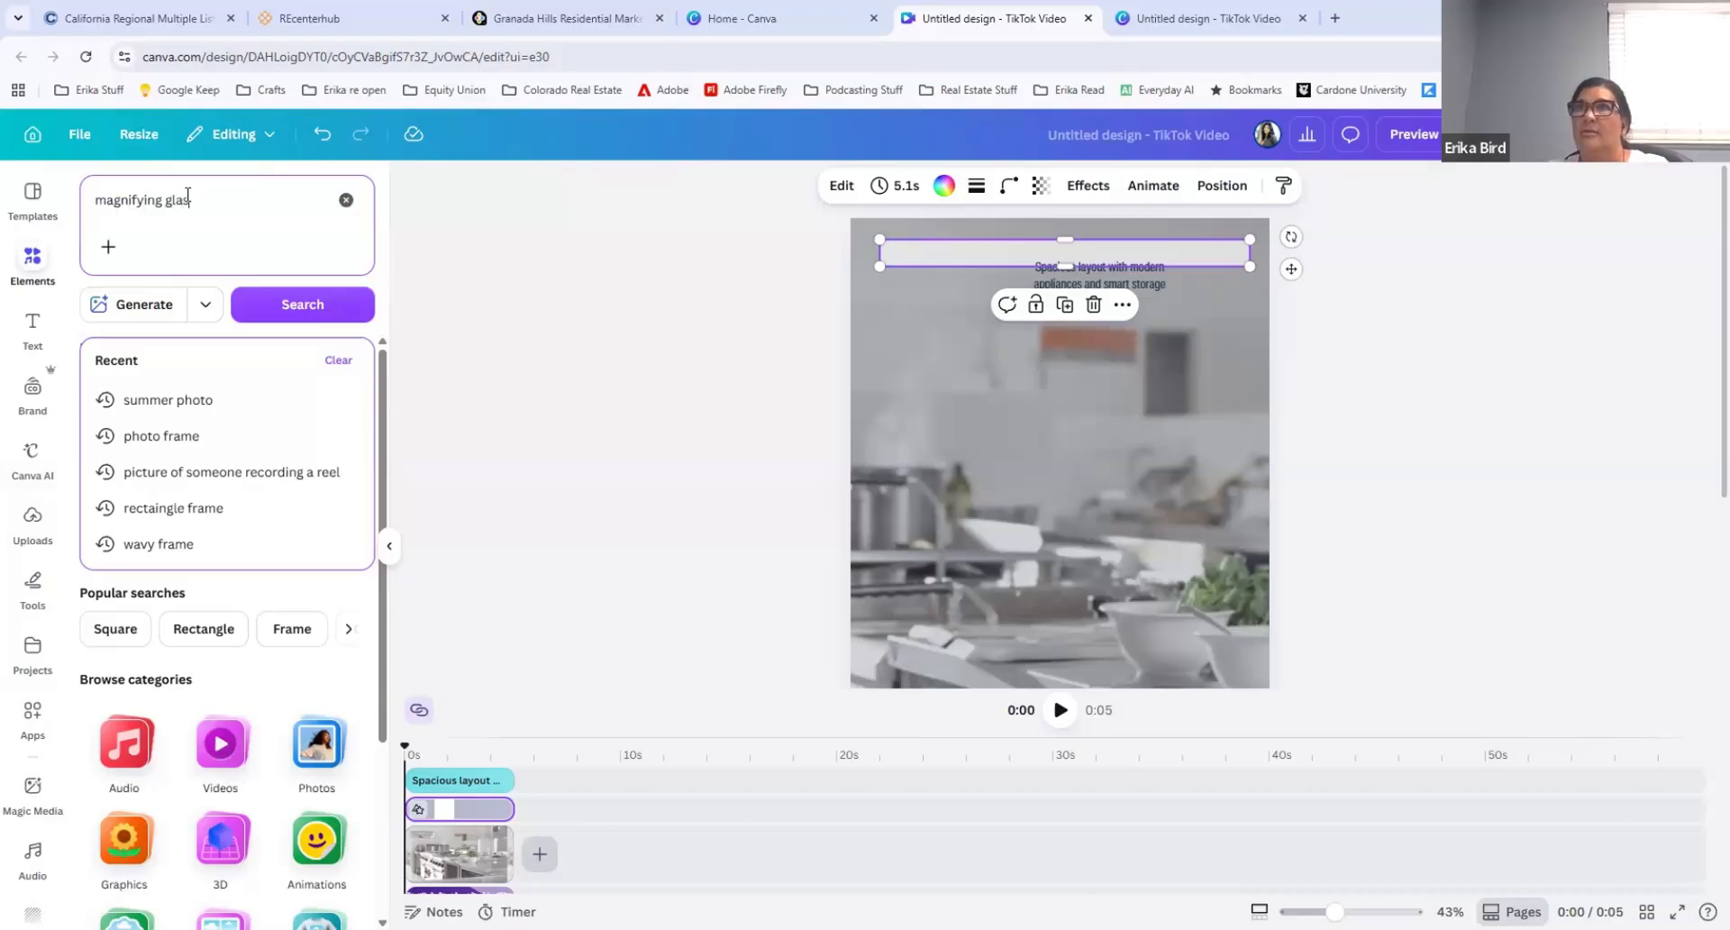
pyautogui.write('s')
pyautogui.press('Return')
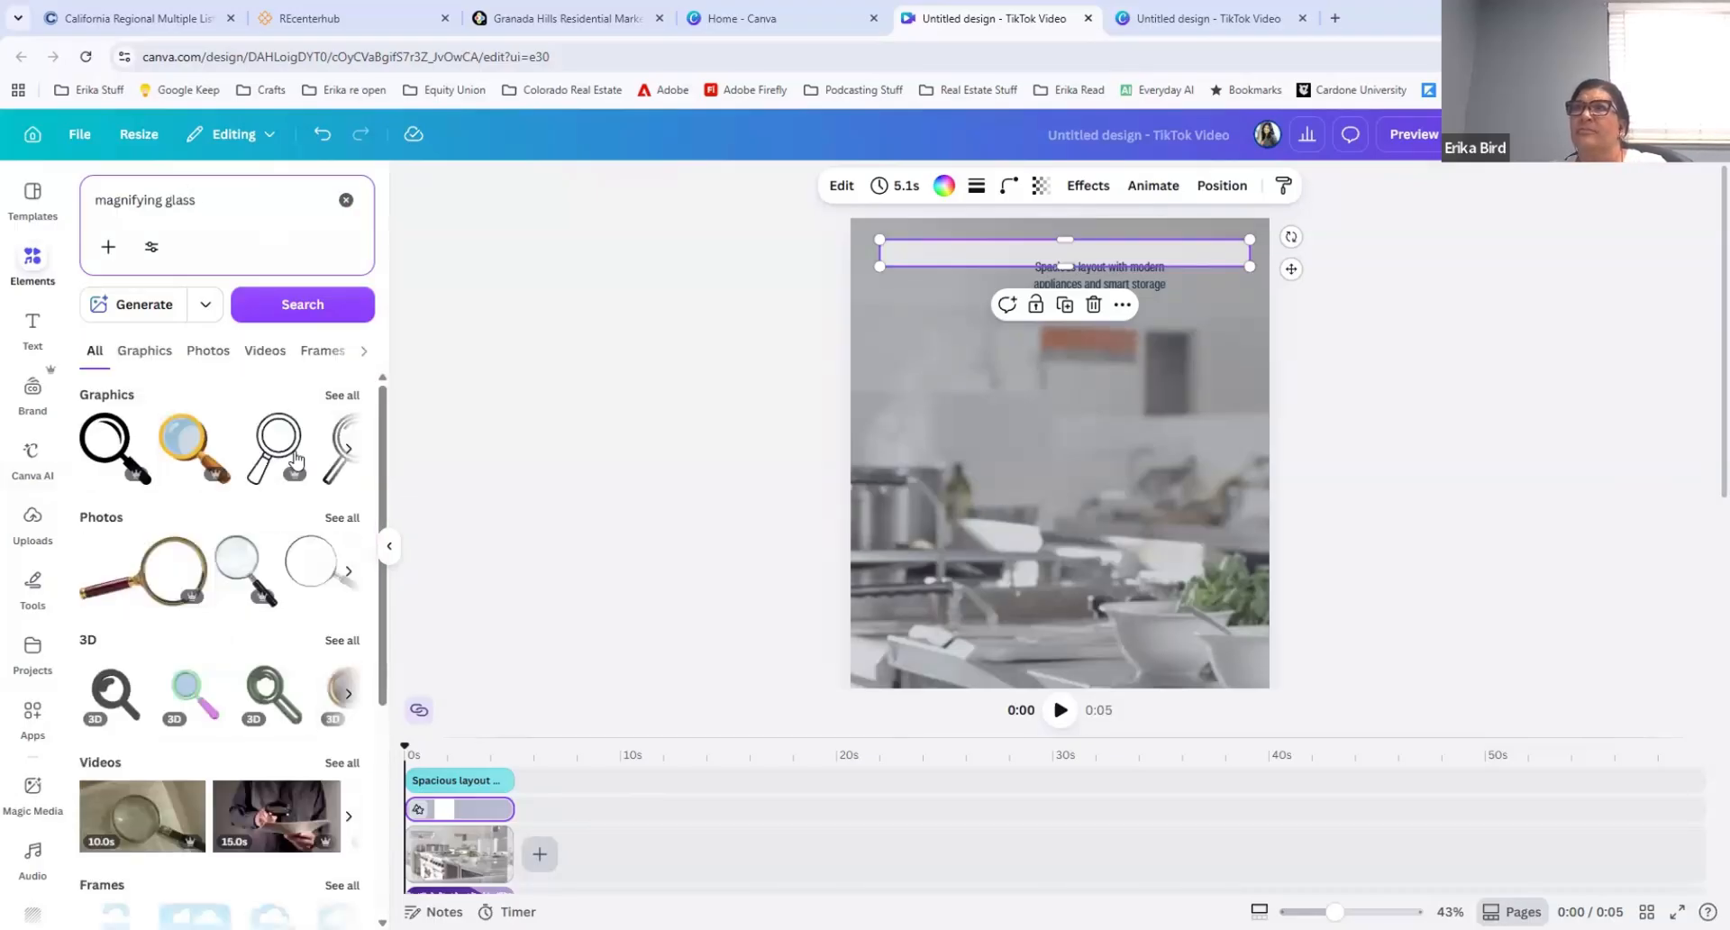
pyautogui.moveTo(296, 426); pyautogui.dragTo(1004, 483)
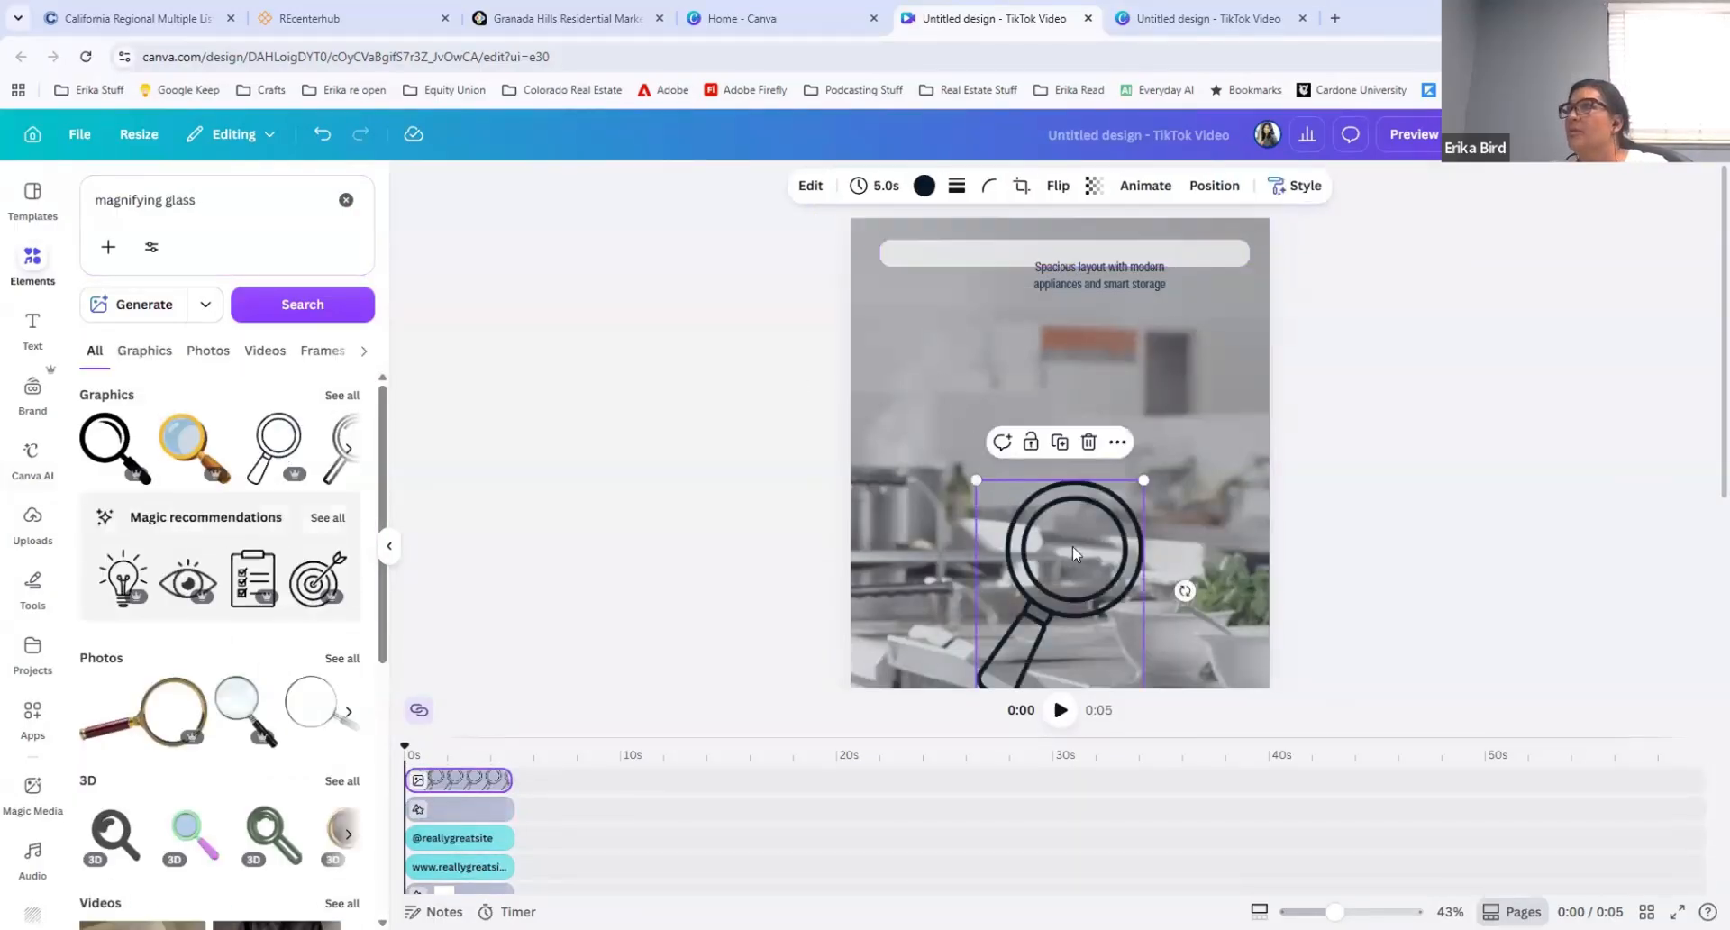
pyautogui.moveTo(1072, 544); pyautogui.dragTo(898, 253)
# Step: Widen the description text box across the caption bar and replace its text with "Market Trends for April in Granada Hills, CA"
pyautogui.moveTo(1066, 287); pyautogui.dragTo(967, 268)
pyautogui.moveTo(1128, 257); pyautogui.dragTo(1233, 257)
pyautogui.doubleClick(1031, 256)
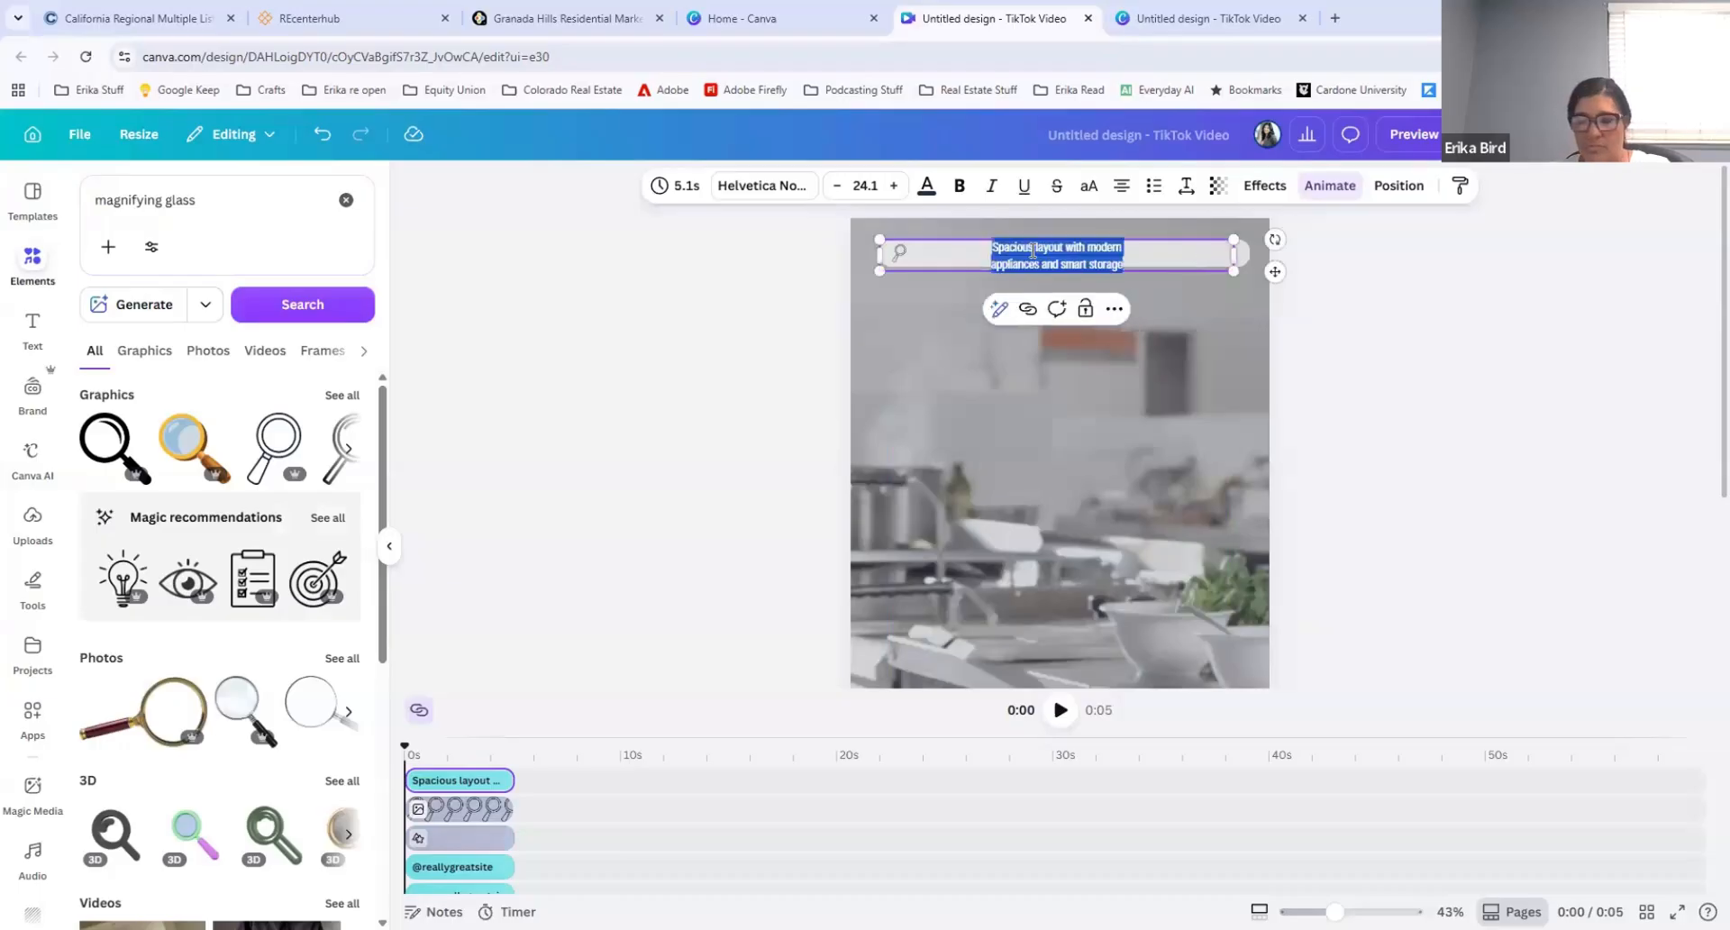
pyautogui.write('Mark')
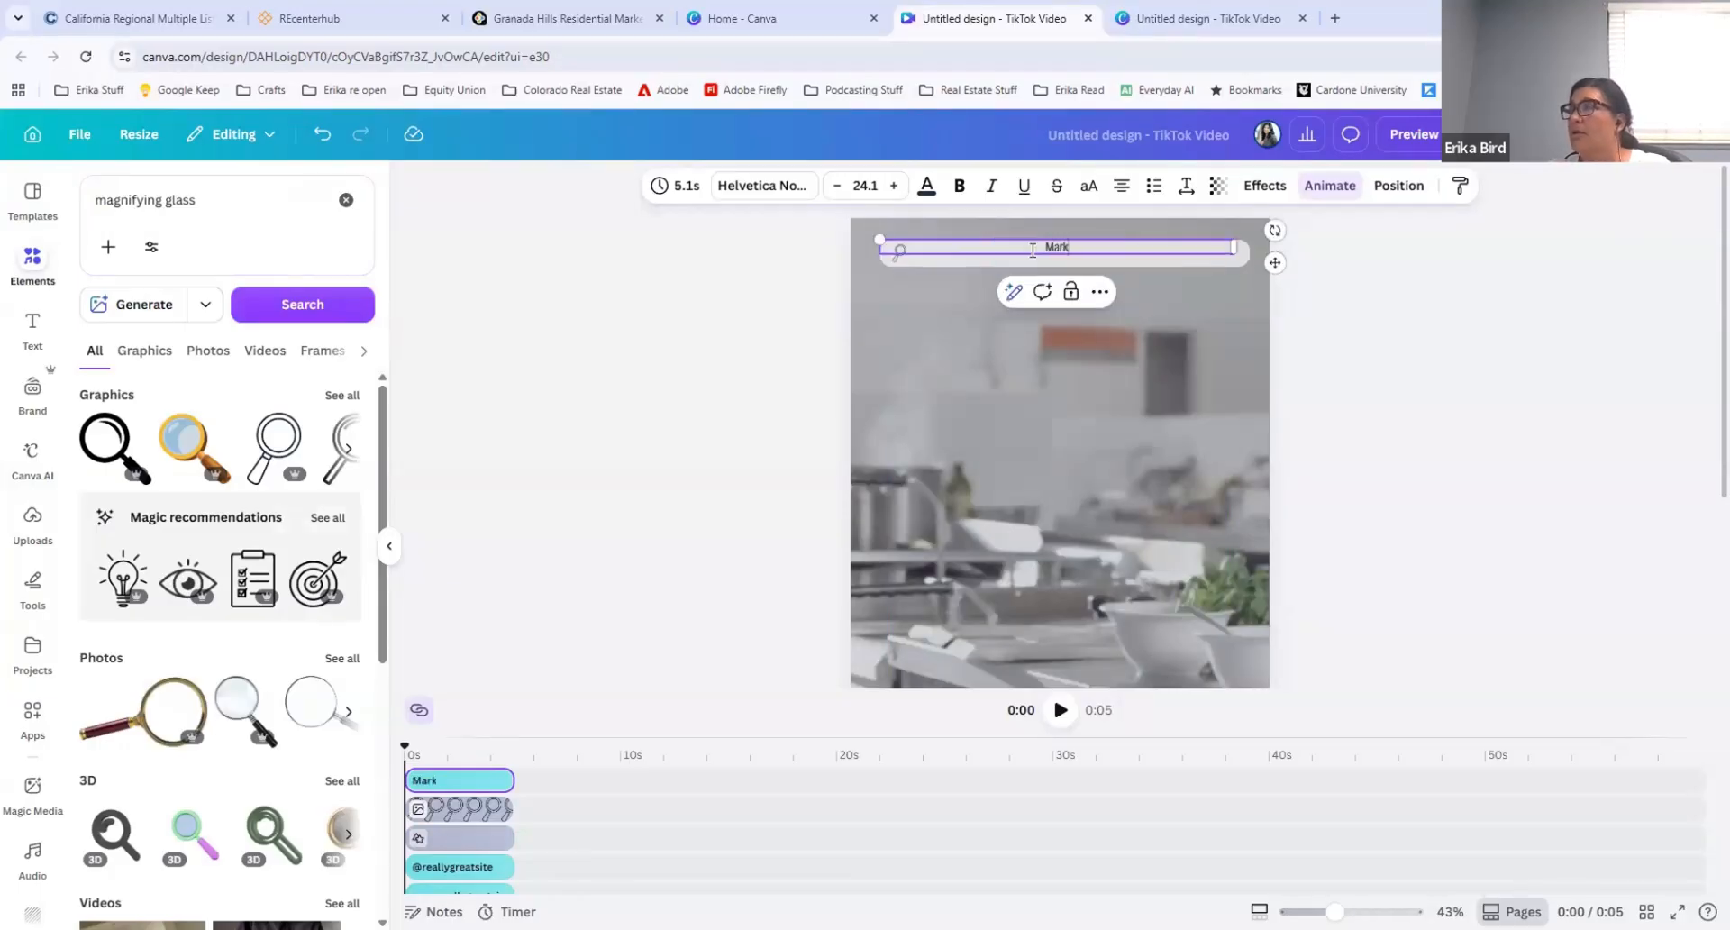
pyautogui.write('et Trends for ')
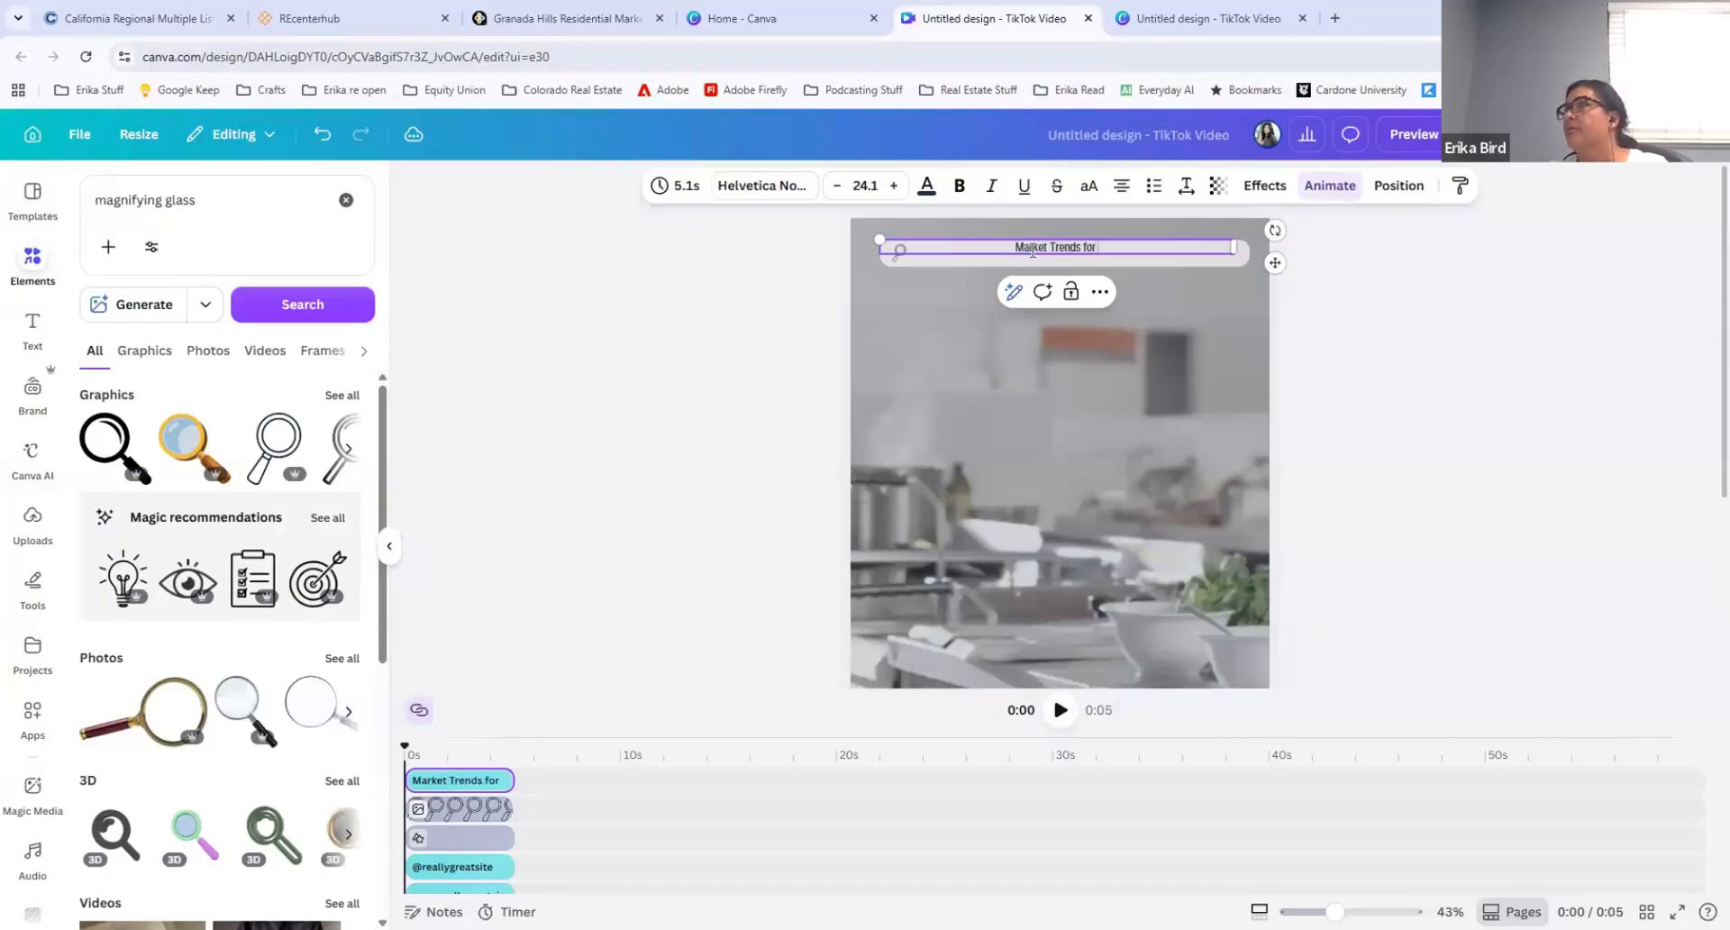
pyautogui.write('April in')
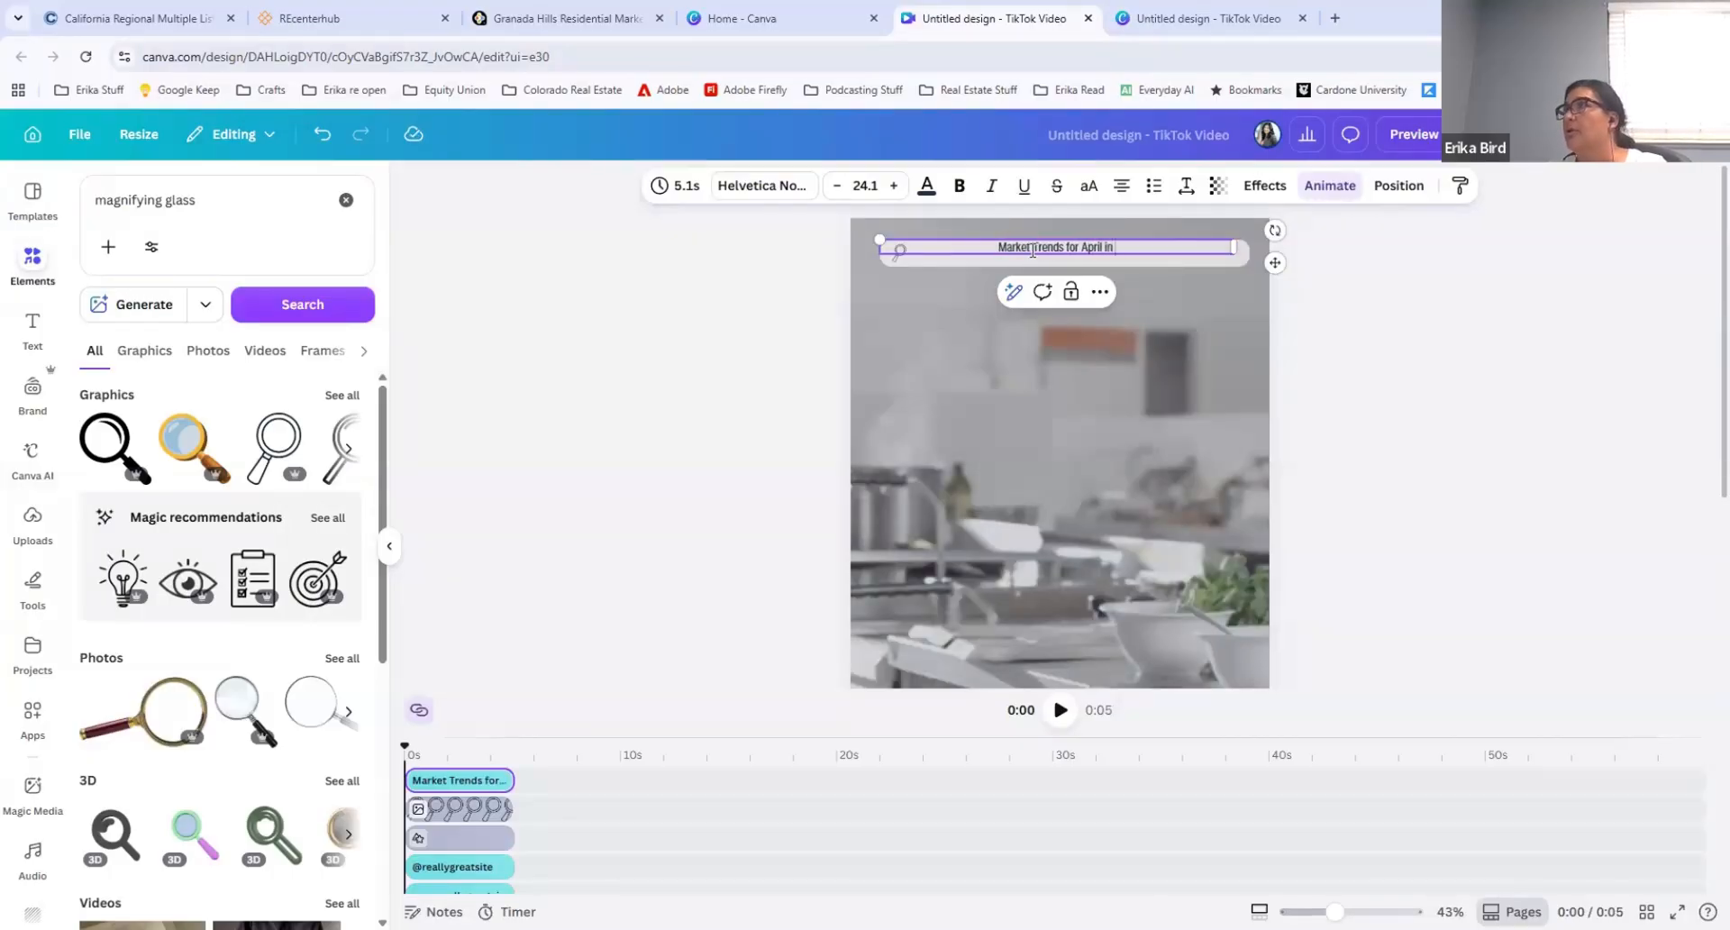
pyautogui.write(' Granada Hills, CA')
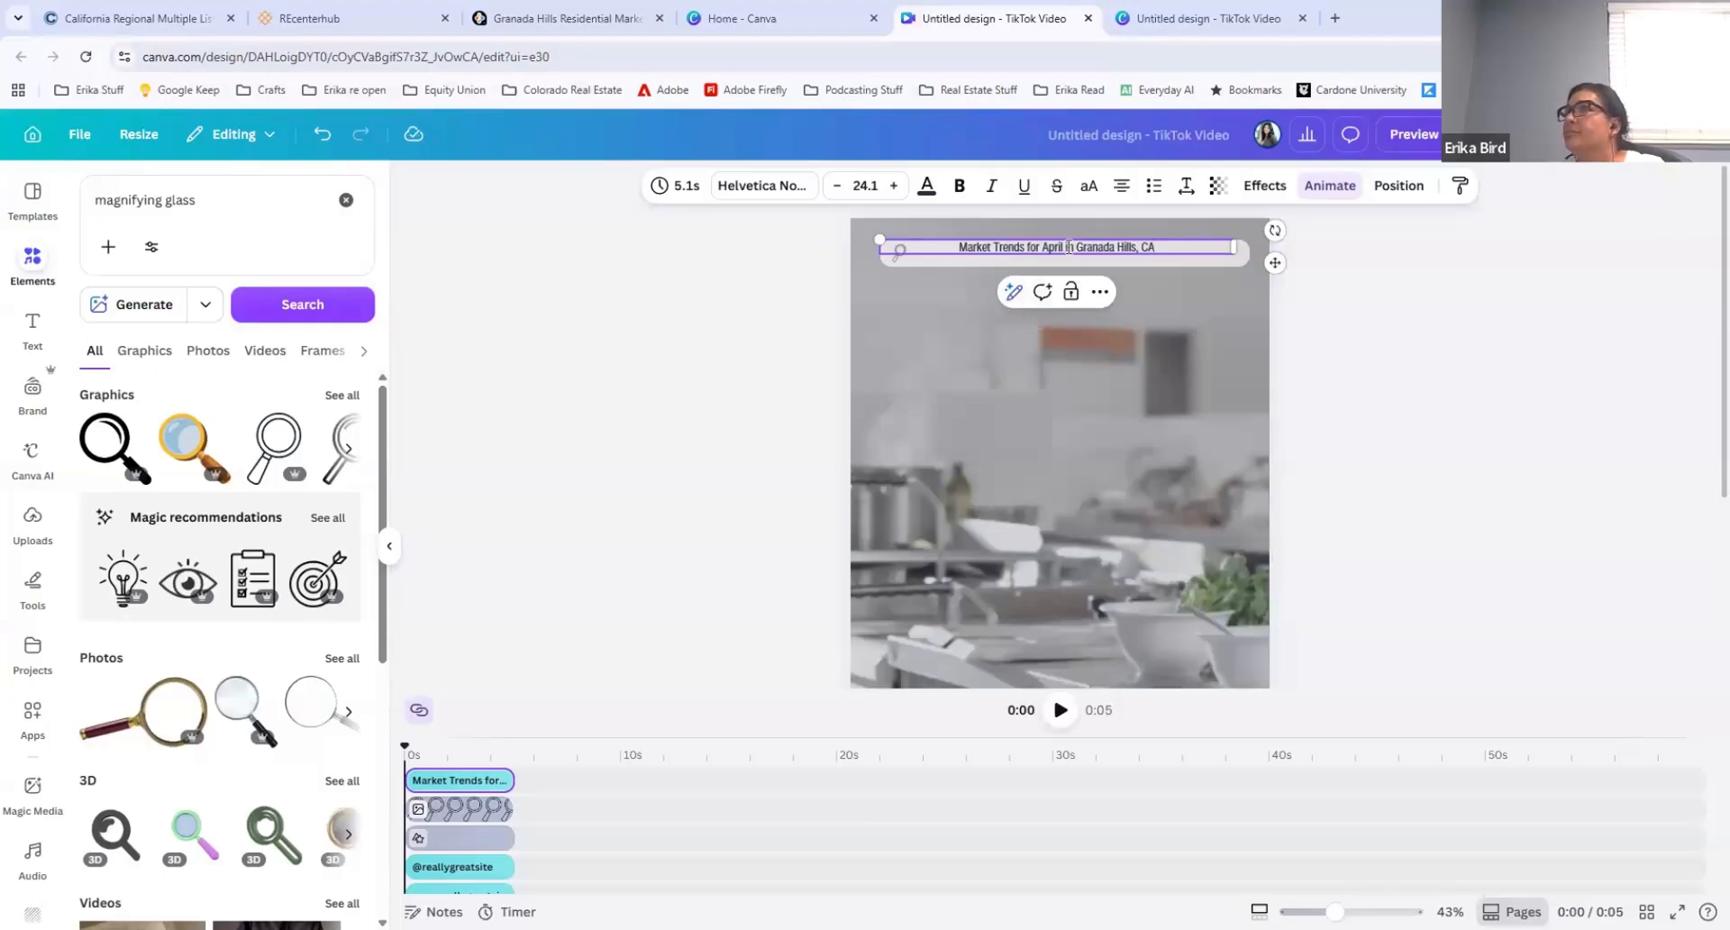
# Step: Move the market trends text down and left so it sits inside the bar beside the magnifying glass
pyautogui.click(1115, 261)
pyautogui.moveTo(1112, 248); pyautogui.dragTo(1106, 252)
pyautogui.moveTo(1098, 252)
pyautogui.mouseDown()
pyautogui.moveTo(1080, 252)
pyautogui.moveTo(1110, 265)
pyautogui.mouseUp()
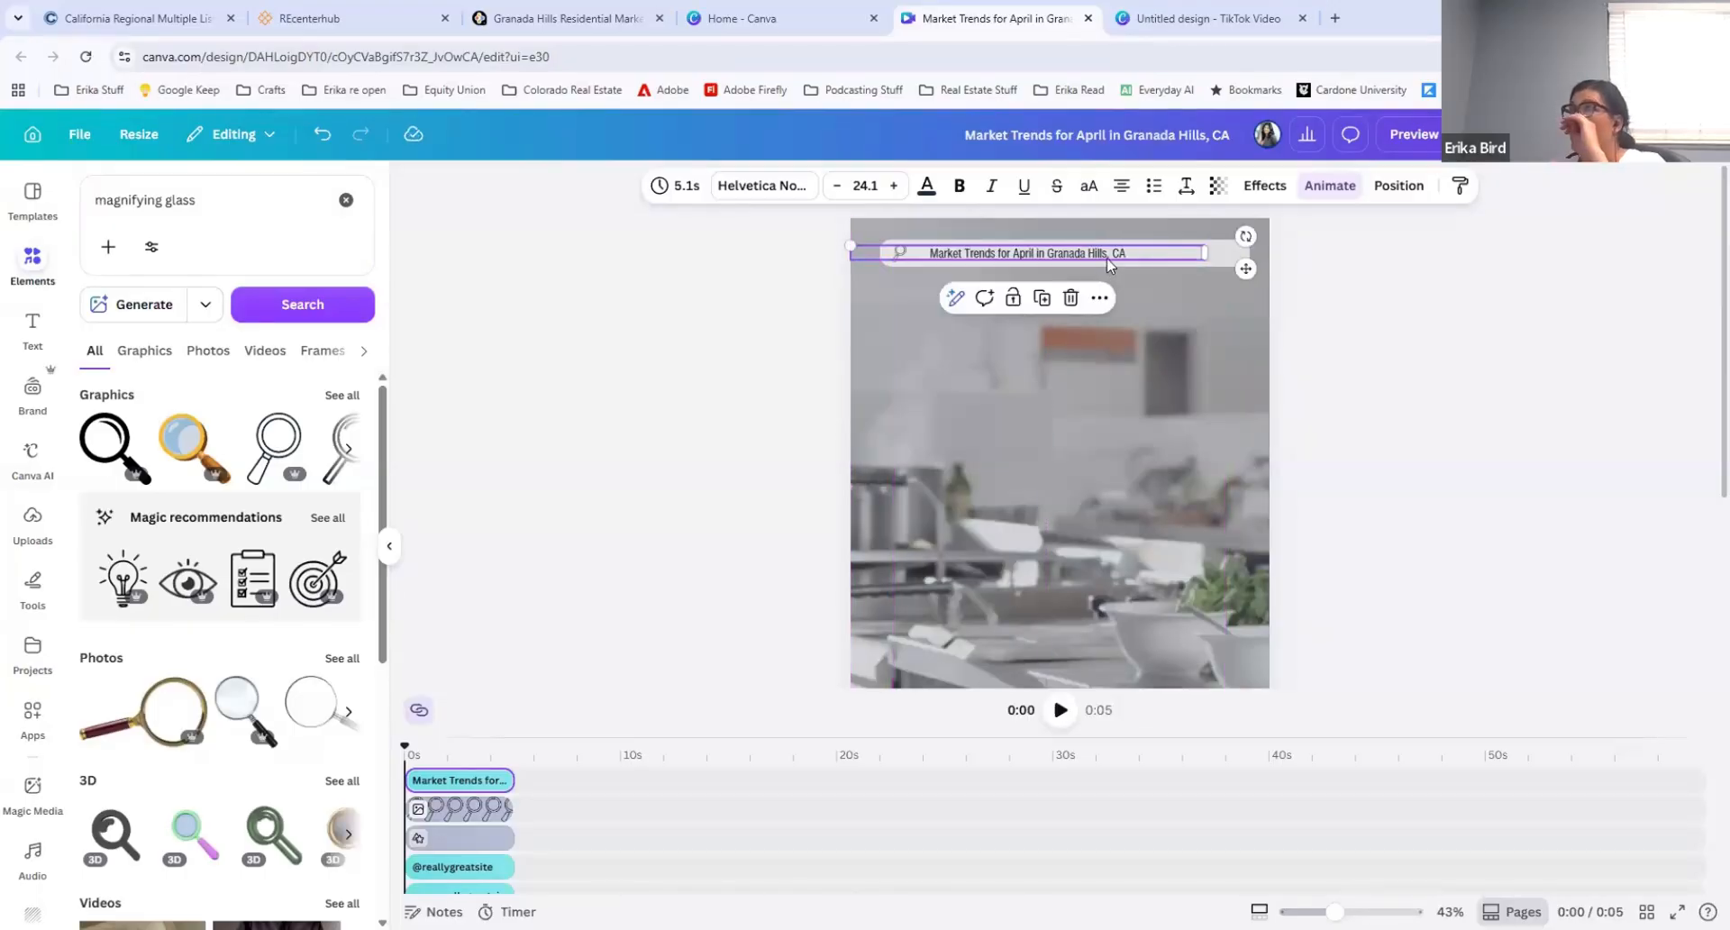
# Step: Look through the animations available for the market trends text, from the suggested ones to the add-on effects
pyautogui.click(1328, 185)
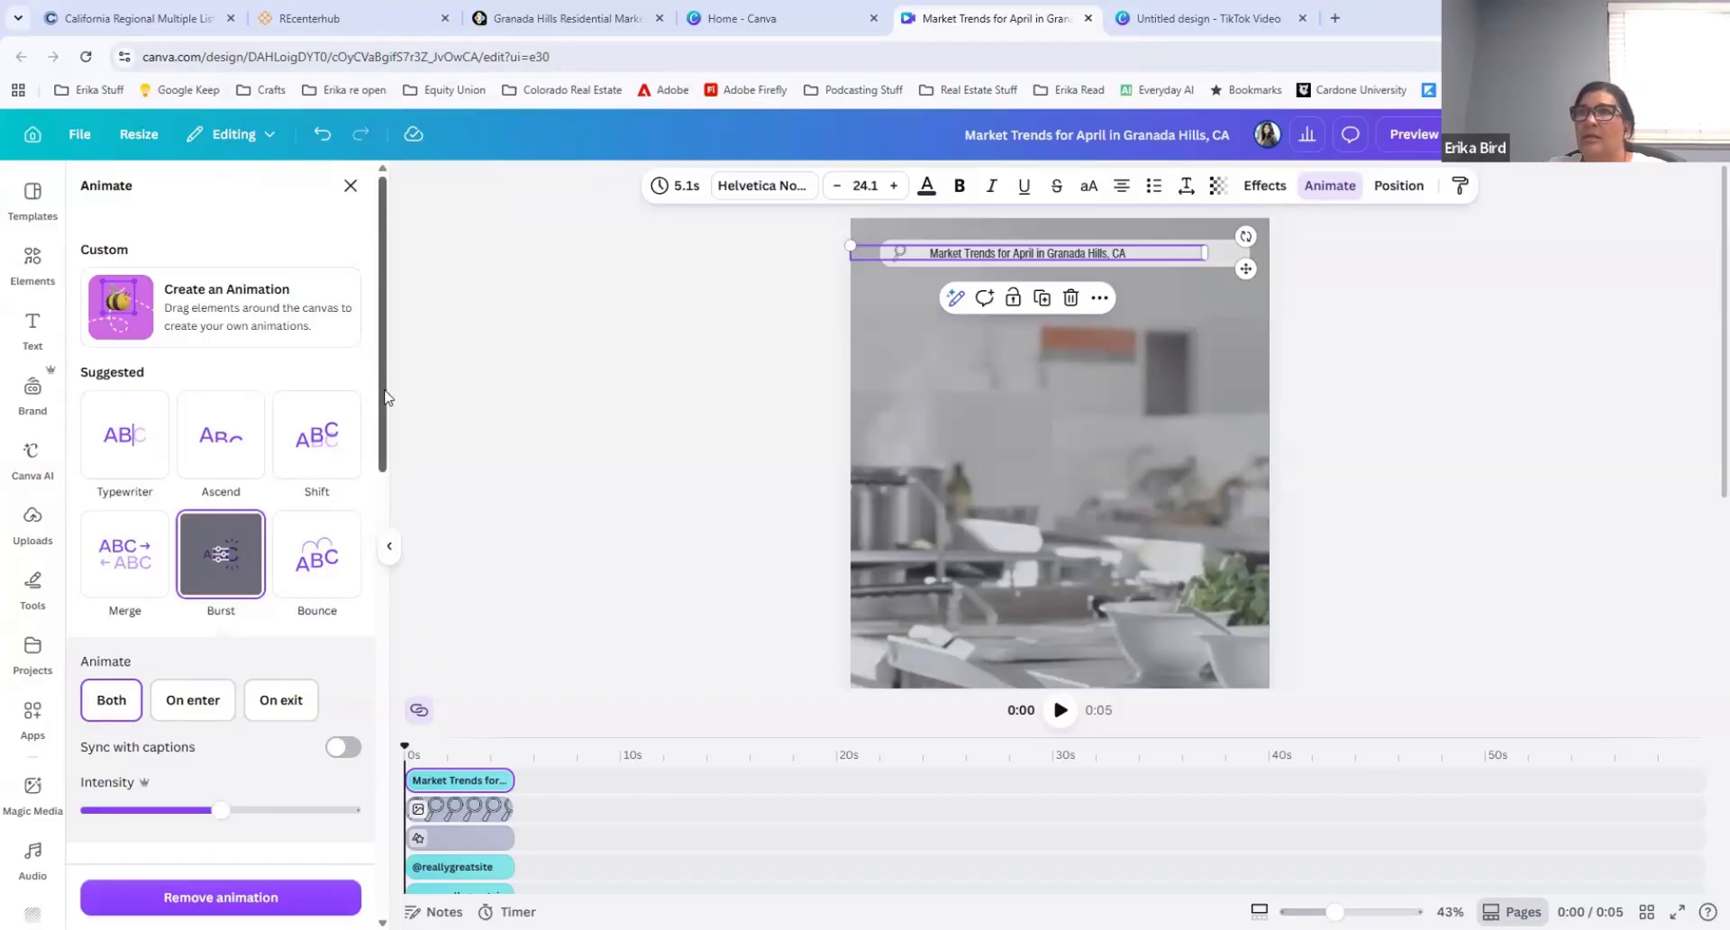
pyautogui.scroll(-3, 387, 396)
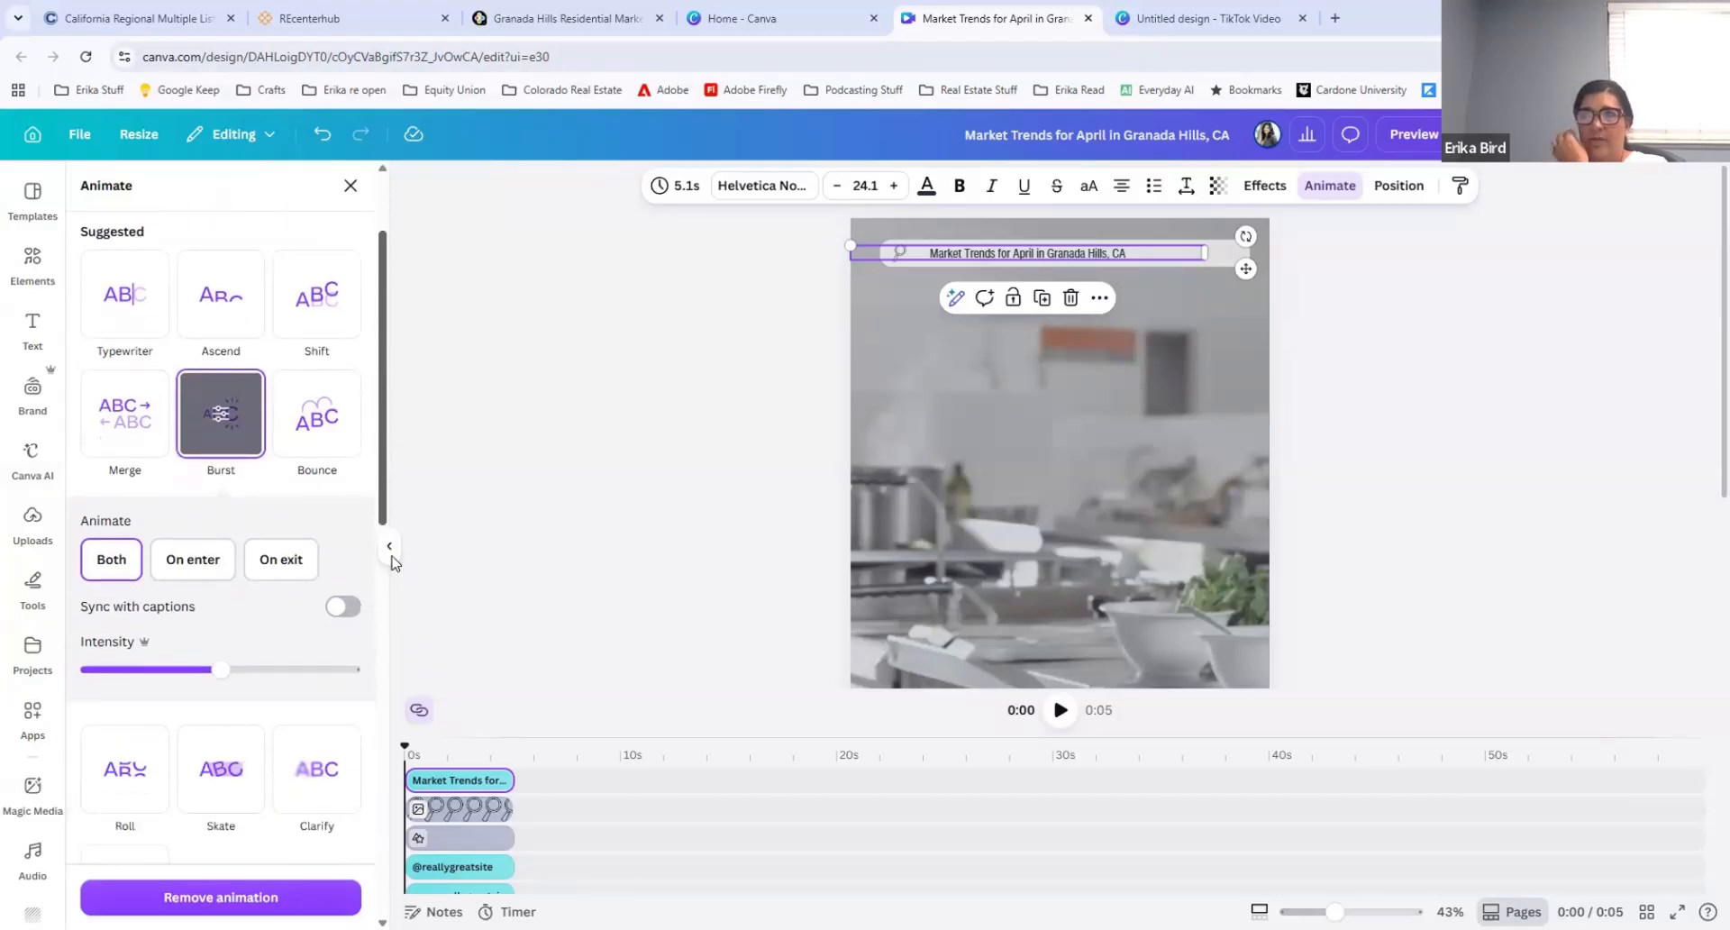
pyautogui.scroll(-10, 392, 586)
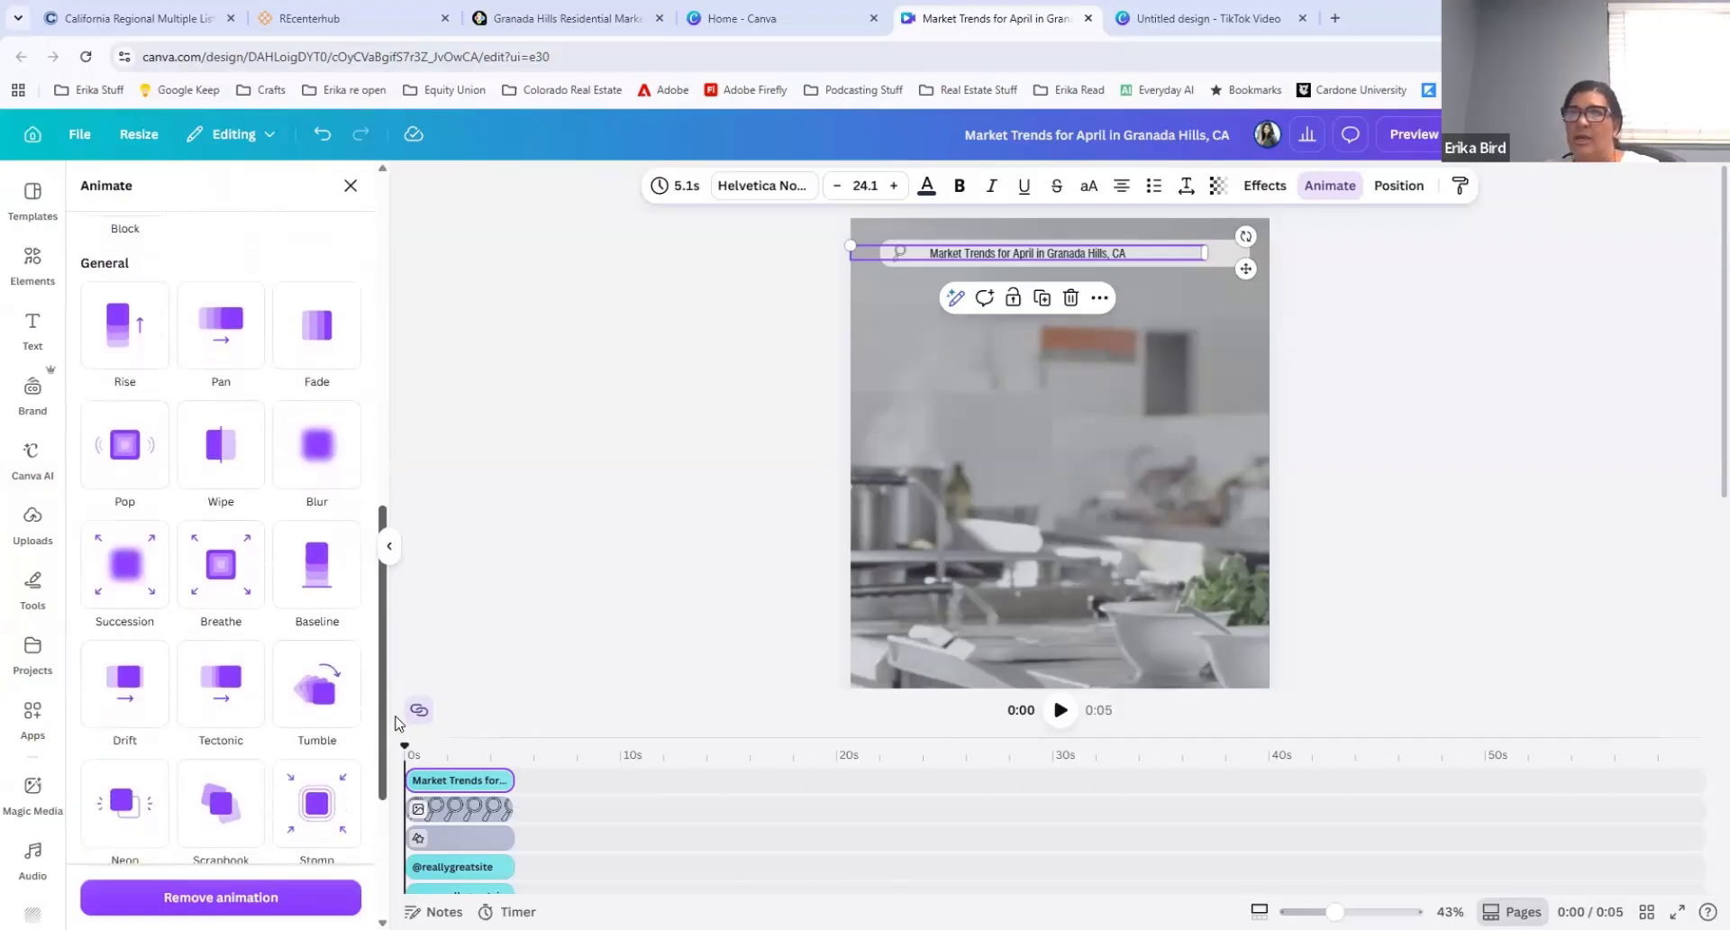
pyautogui.moveTo(395, 721); pyautogui.dragTo(359, 429)
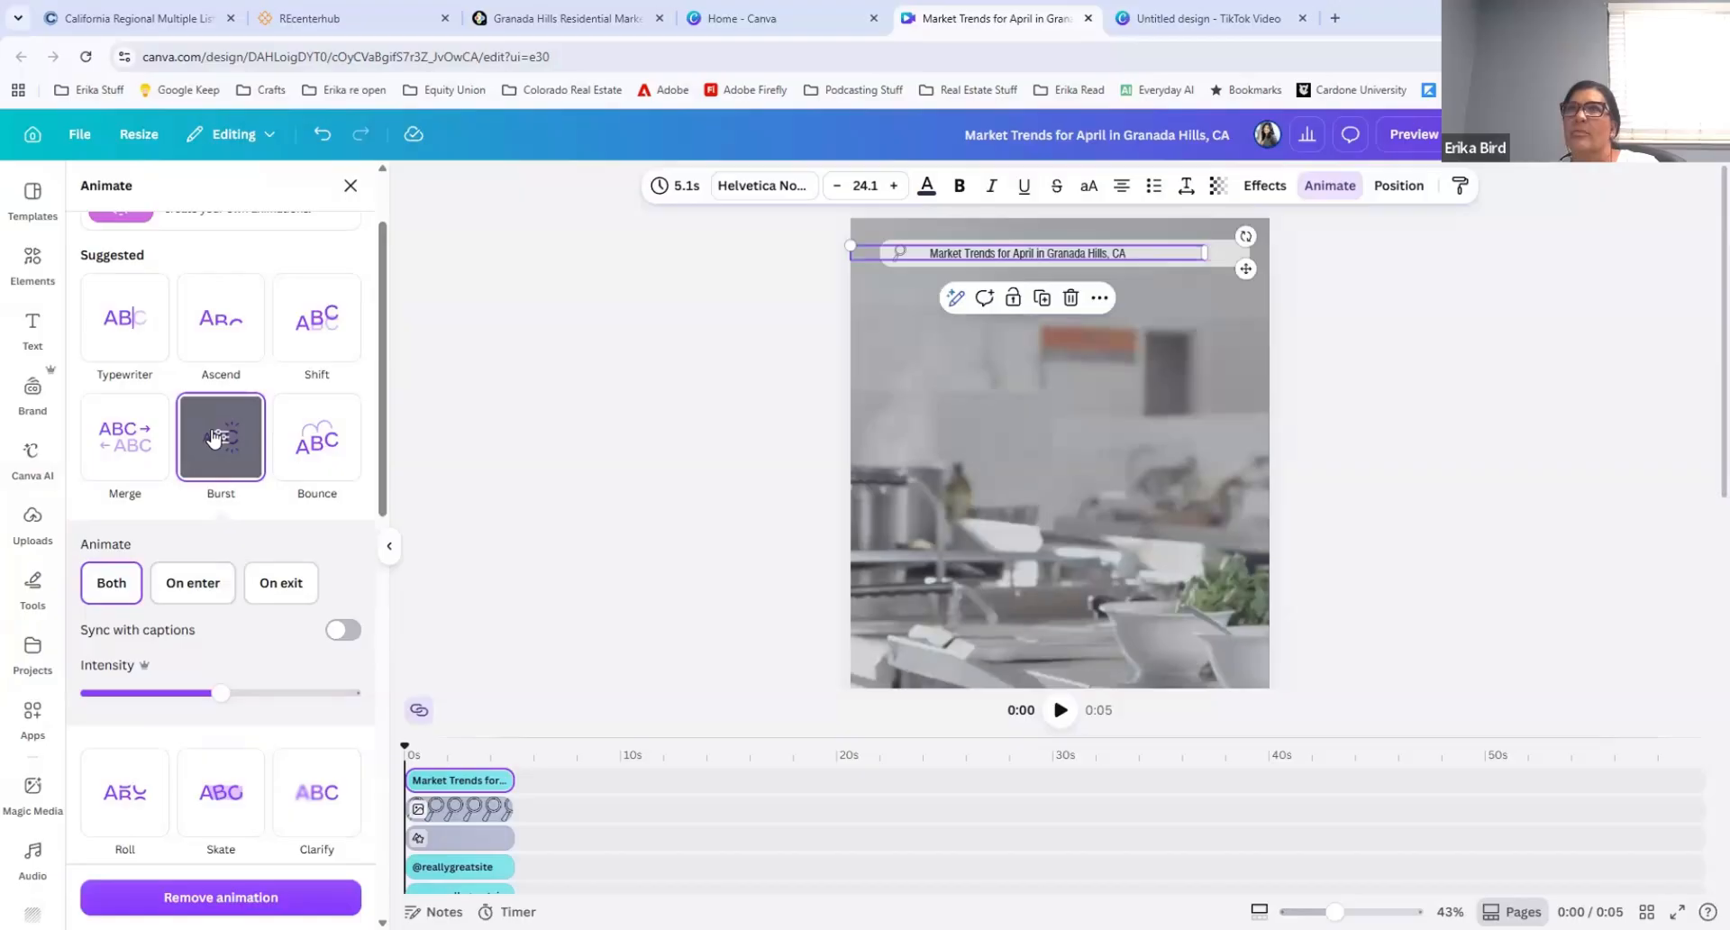
pyautogui.scroll(2, 207, 362)
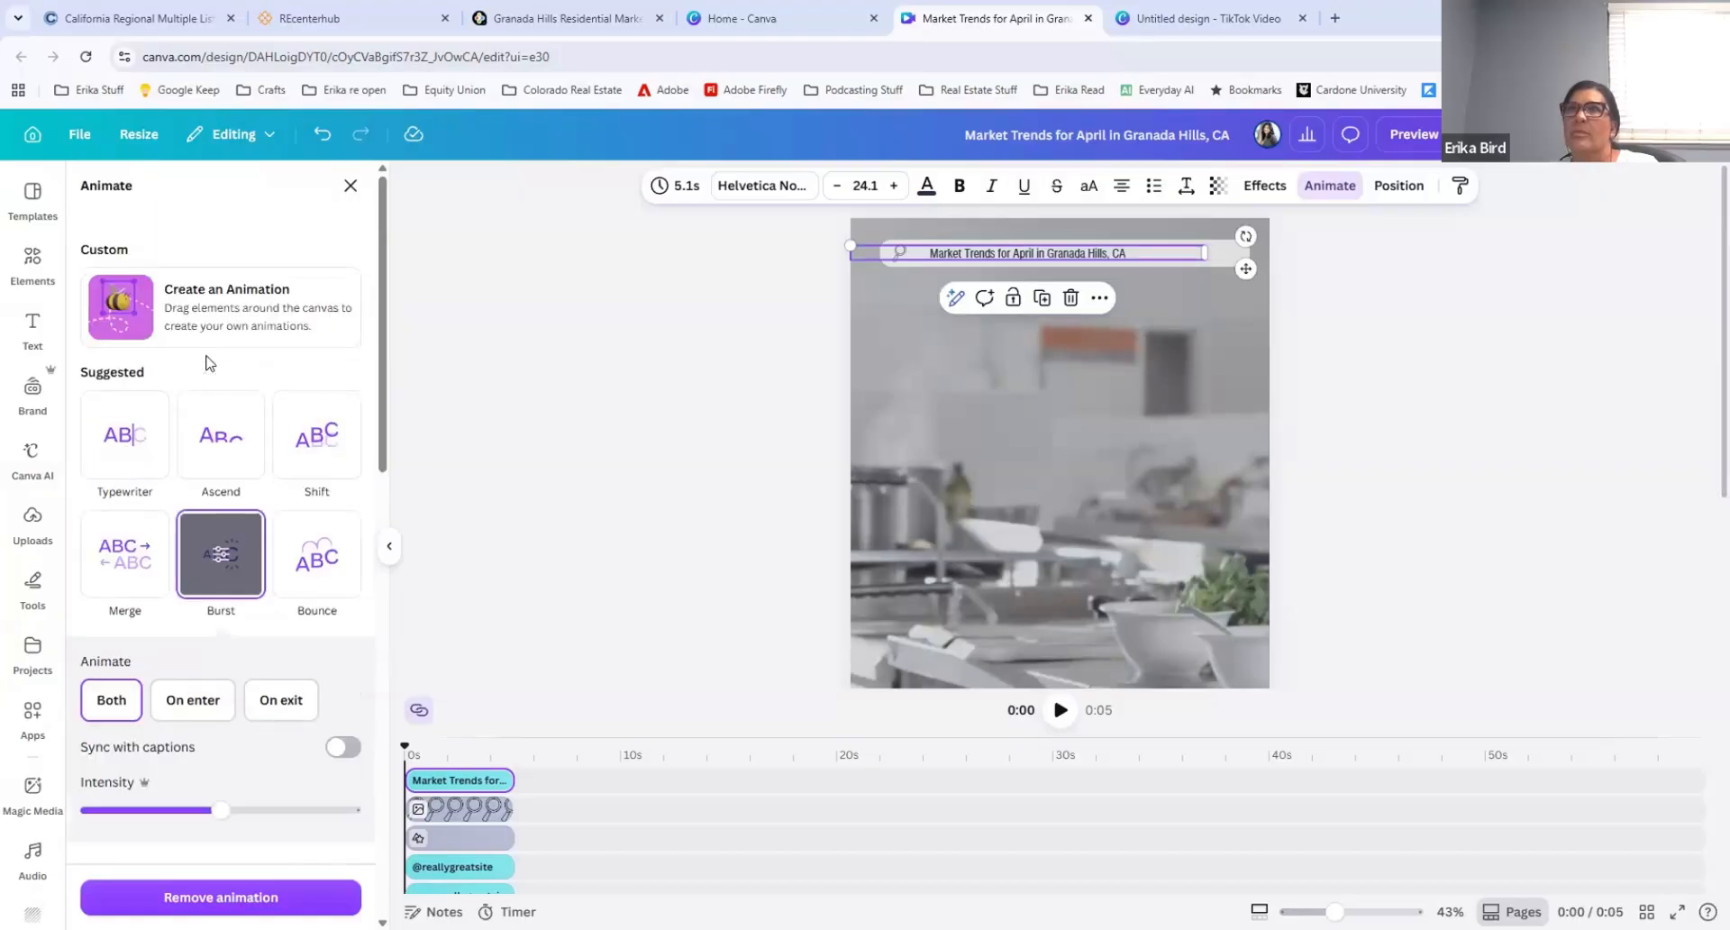
pyautogui.scroll(-4, 207, 363)
pyautogui.scroll(-4, 208, 375)
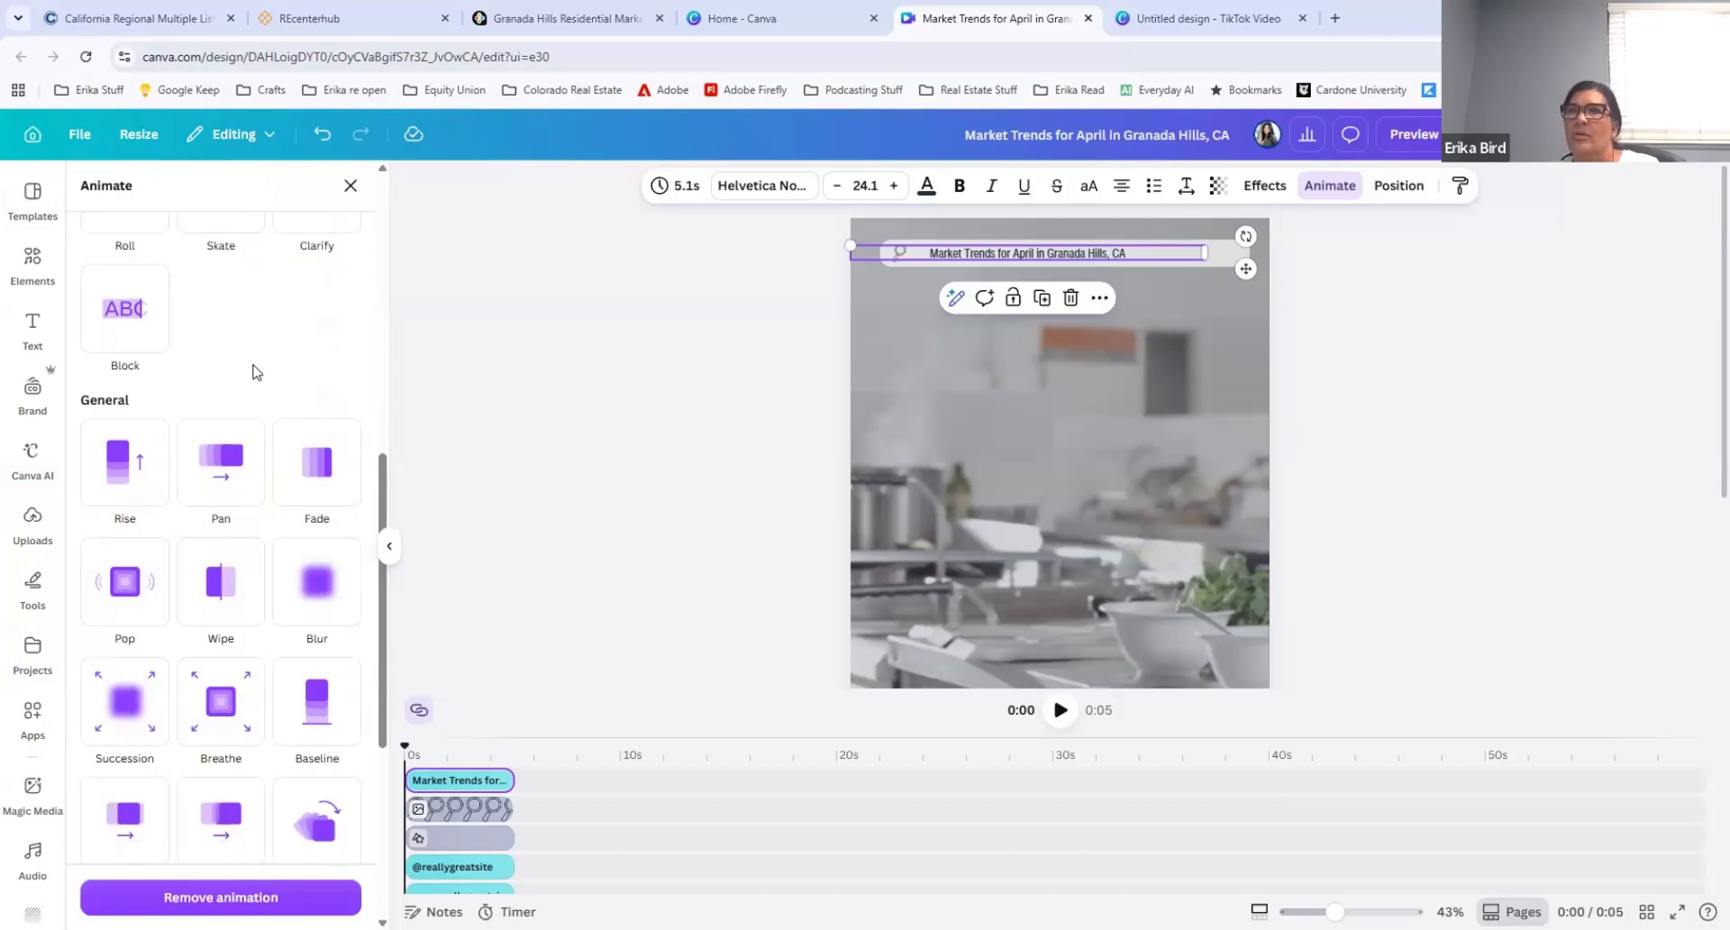
pyautogui.scroll(-4, 231, 404)
pyautogui.click(232, 404)
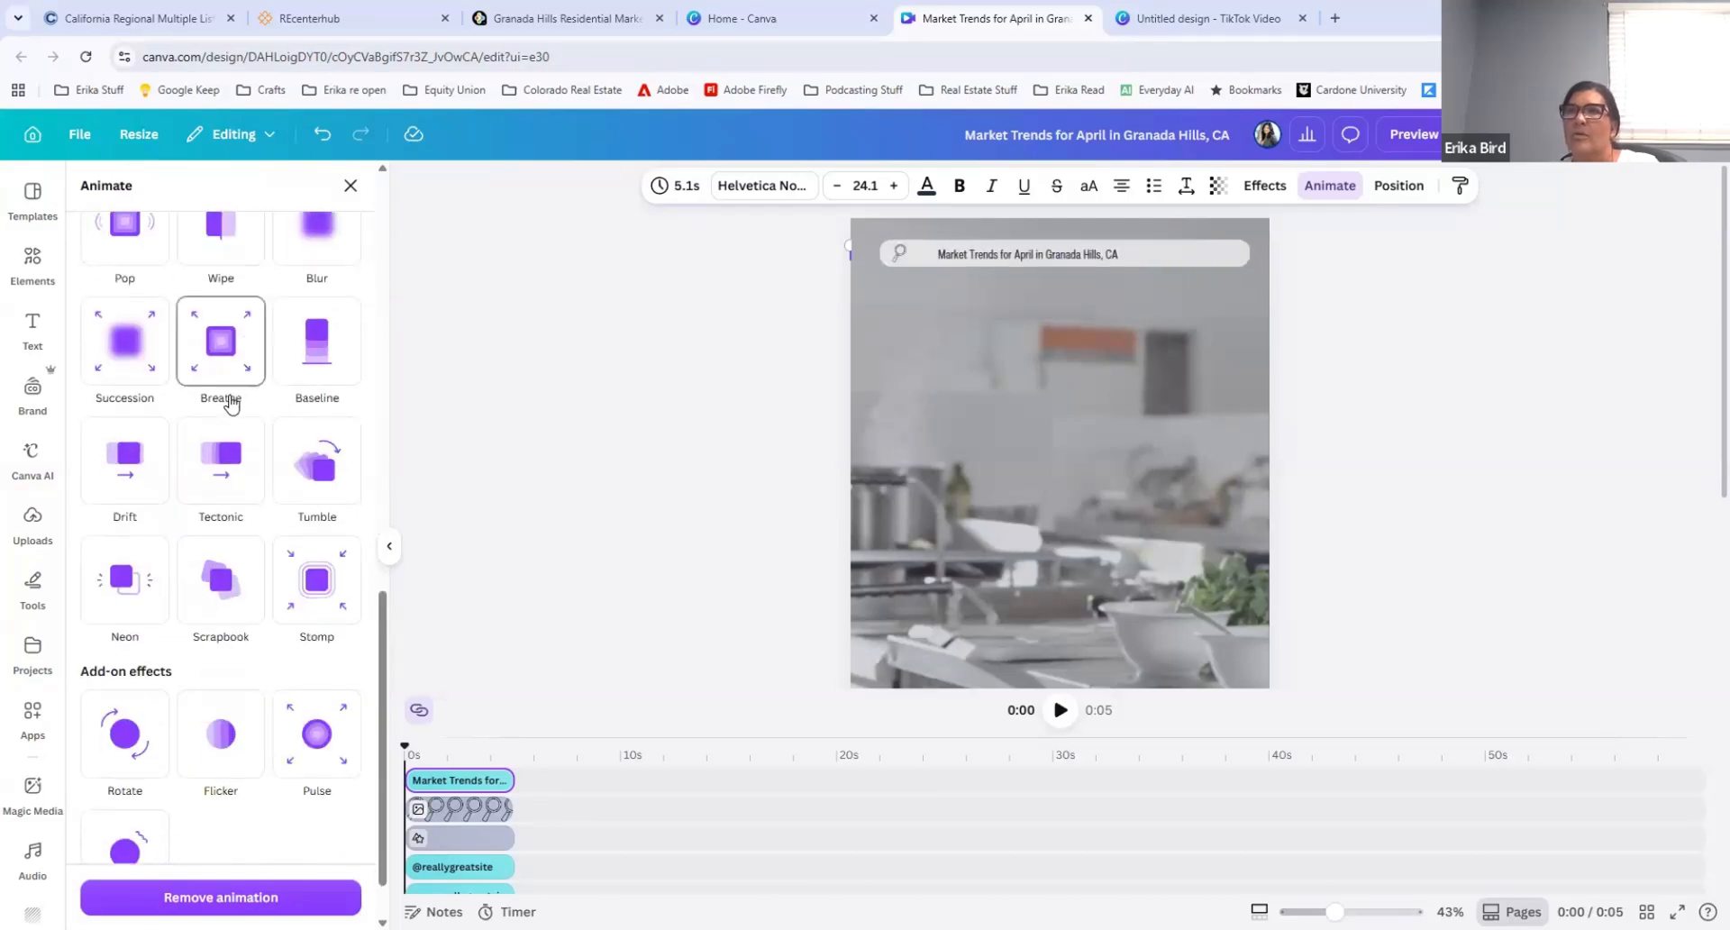
pyautogui.scroll(-1, 232, 403)
pyautogui.scroll(11, 274, 677)
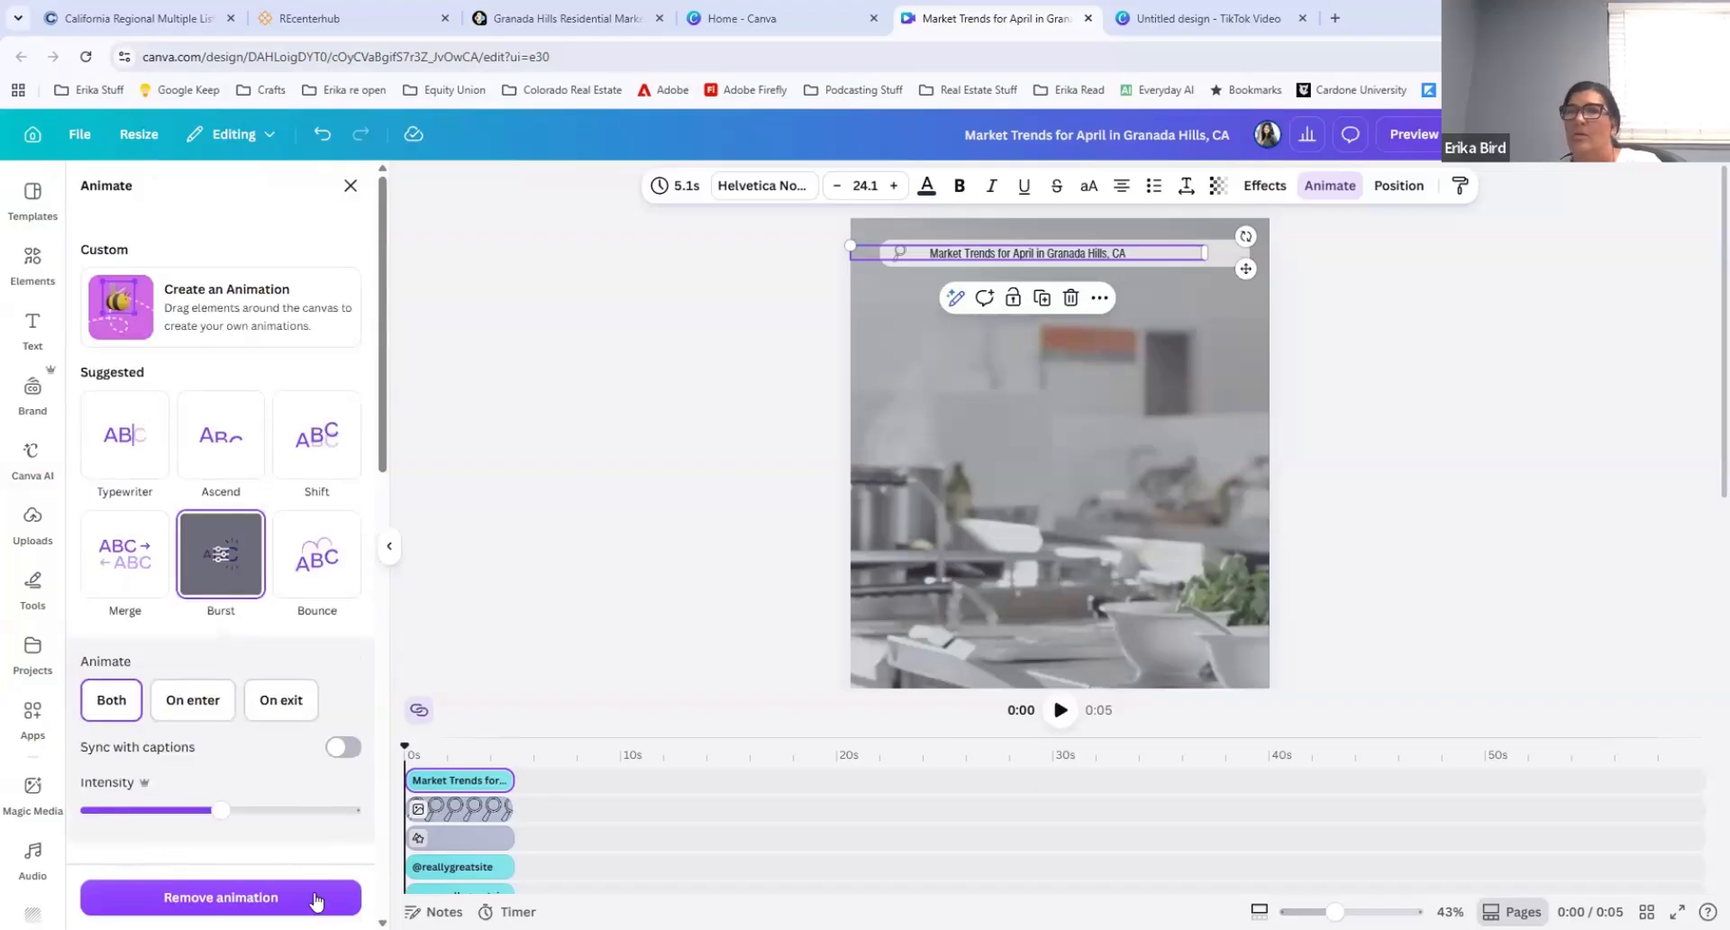
# Step: Remove the Burst animation from the market trends text and apply the Typewriter animation instead
pyautogui.click(220, 897)
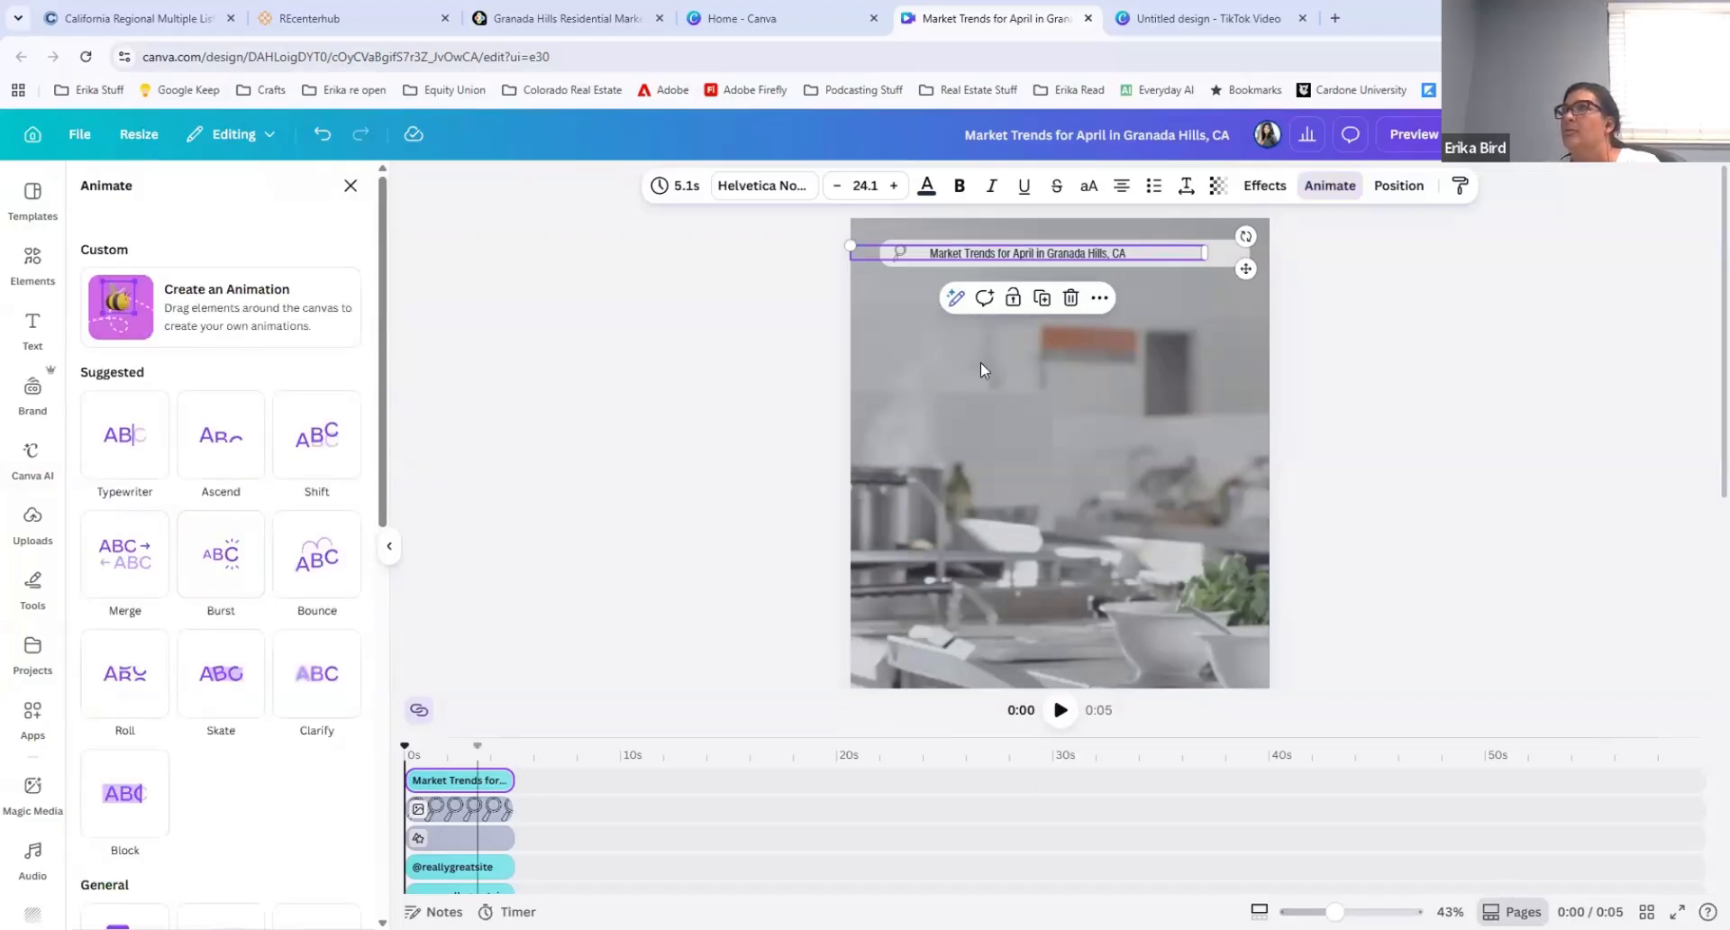
pyautogui.click(1325, 187)
pyautogui.click(1325, 188)
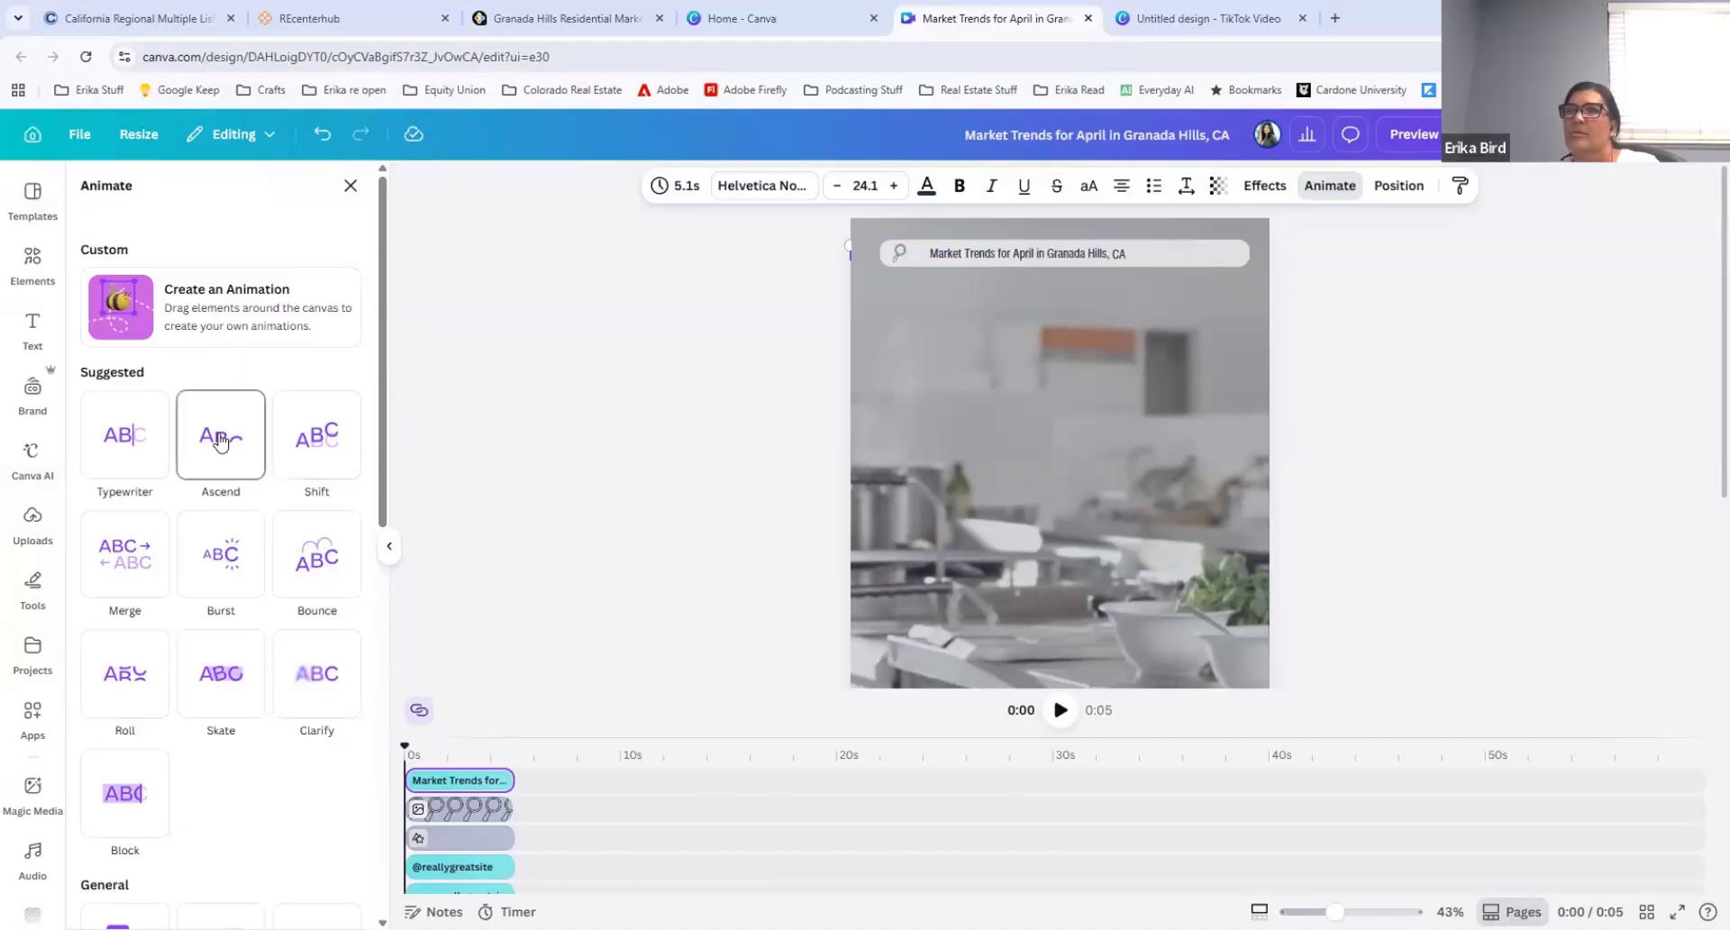
pyautogui.scroll(-10, 219, 438)
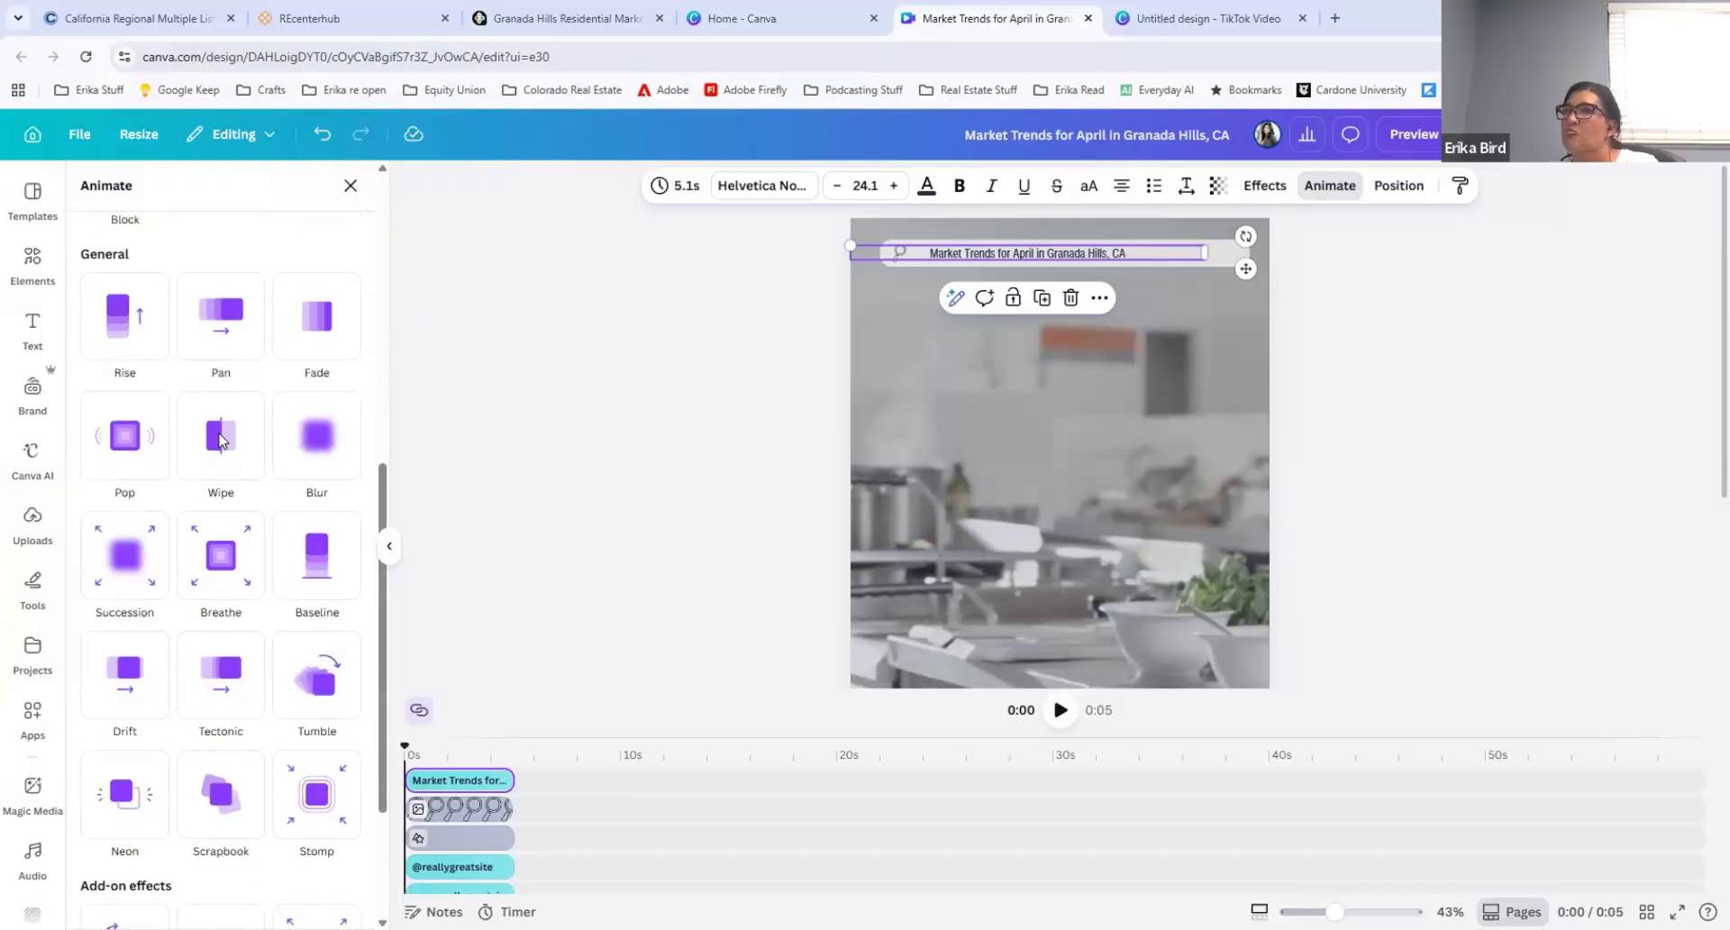
pyautogui.scroll(10, 218, 439)
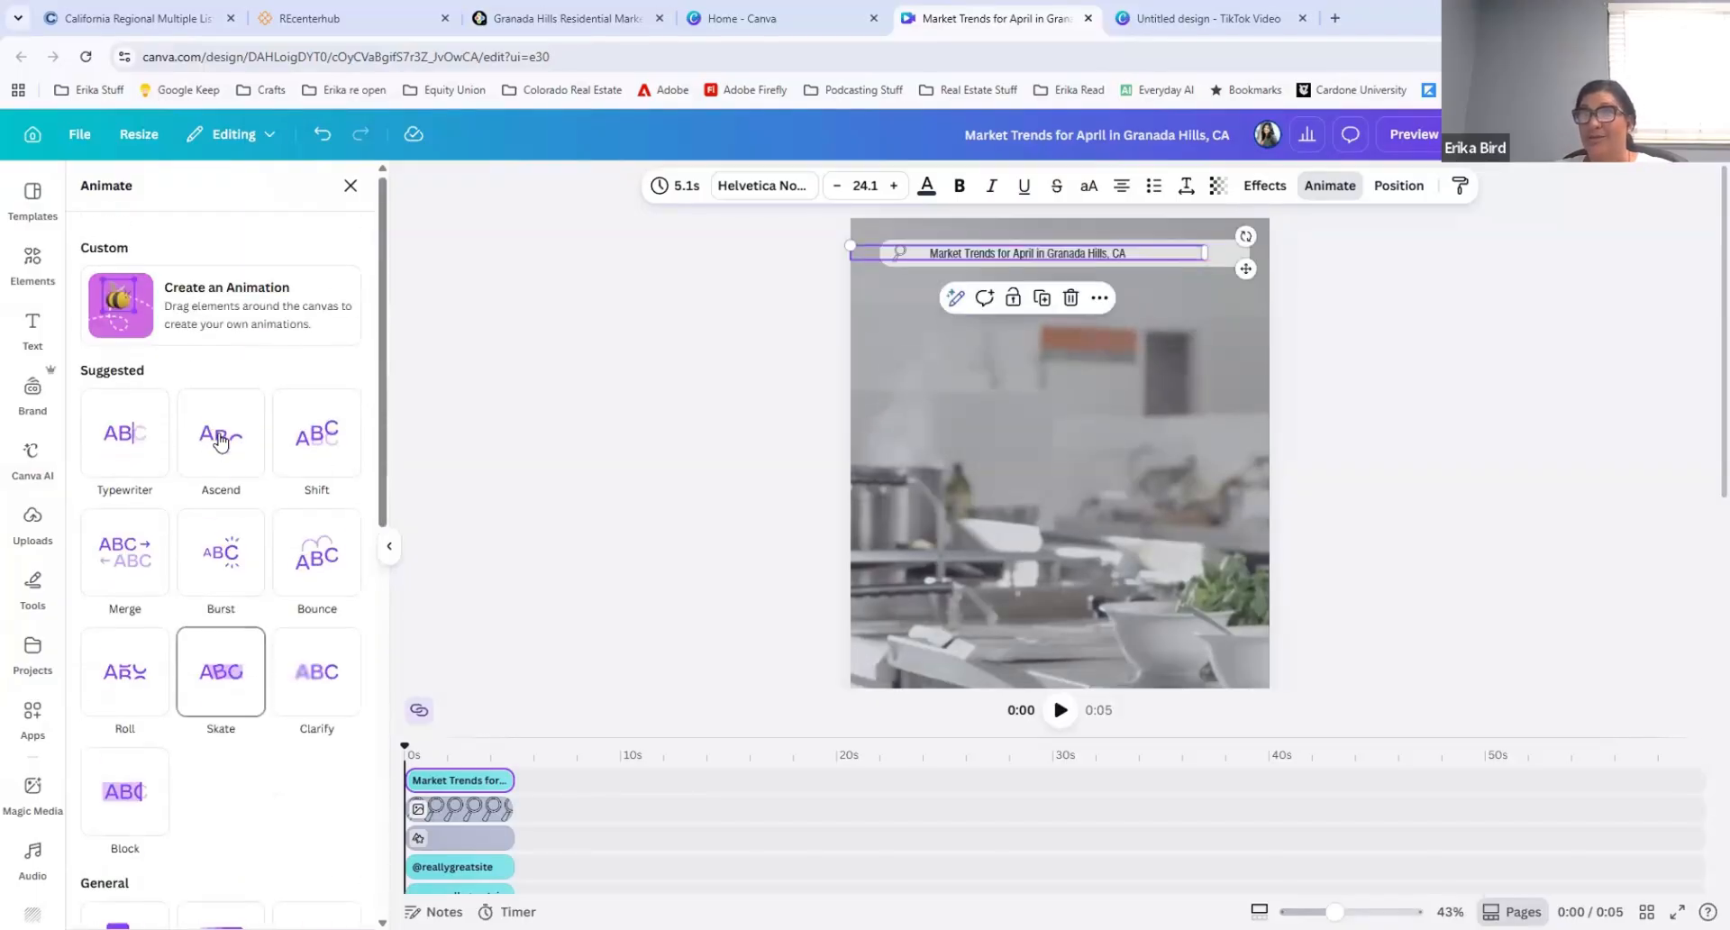
pyautogui.click(135, 443)
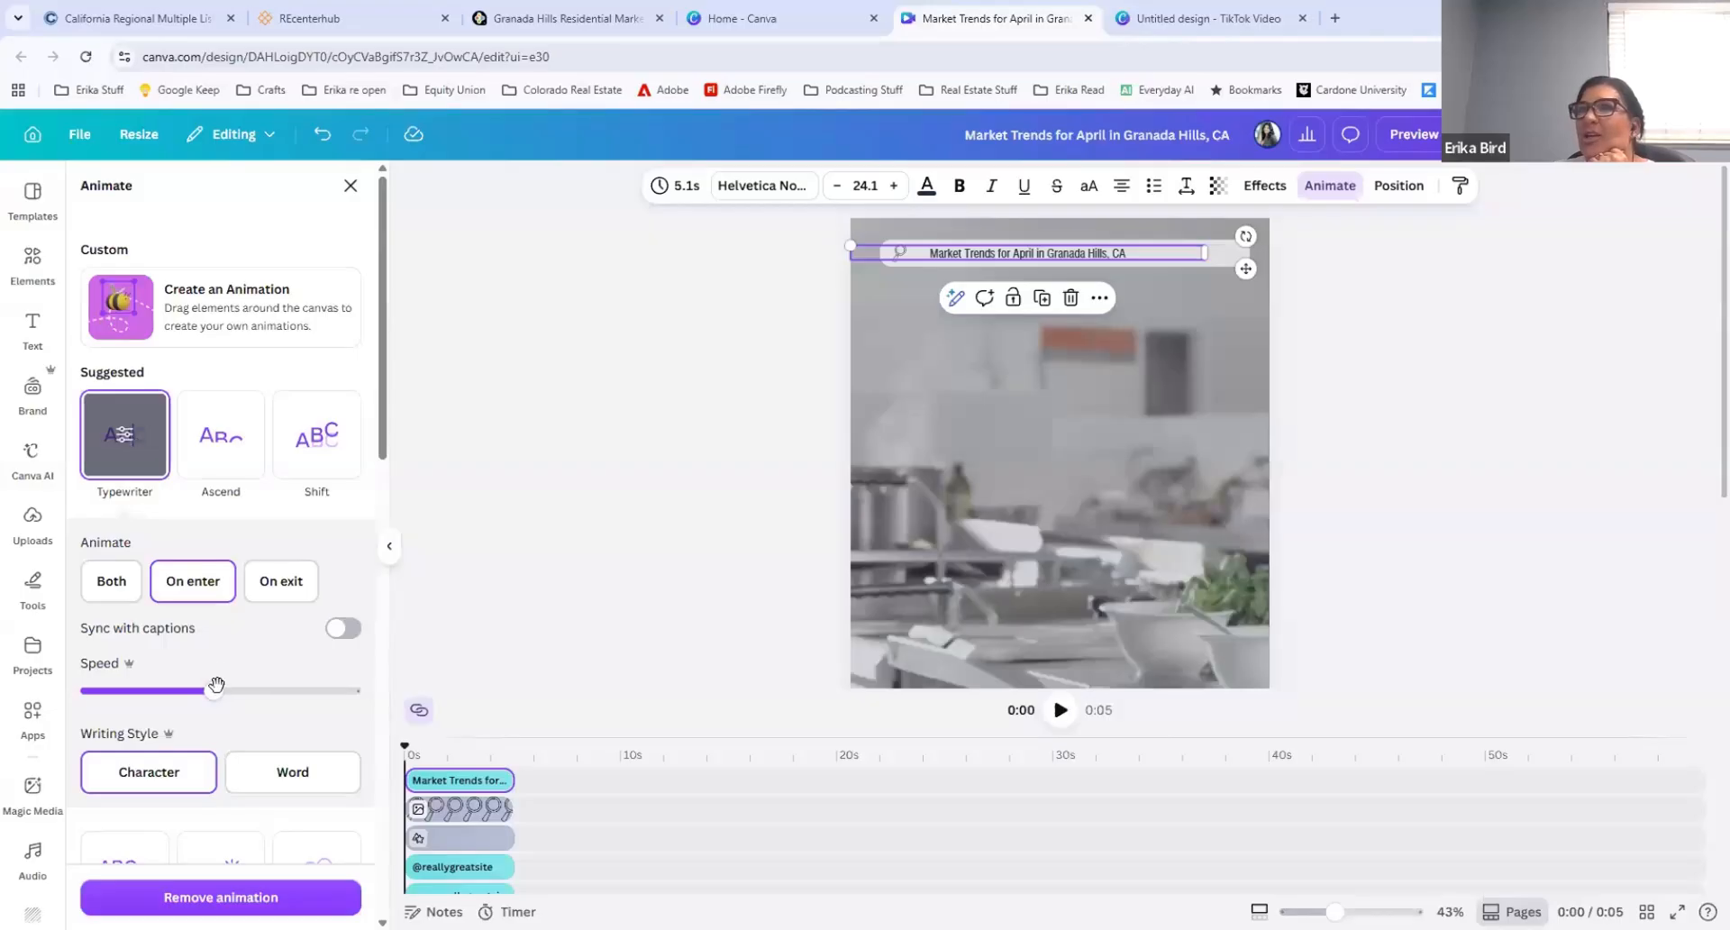
# Step: Slow the Typewriter animation to a speed slightly below the middle of its range
pyautogui.moveTo(216, 685); pyautogui.dragTo(160, 692)
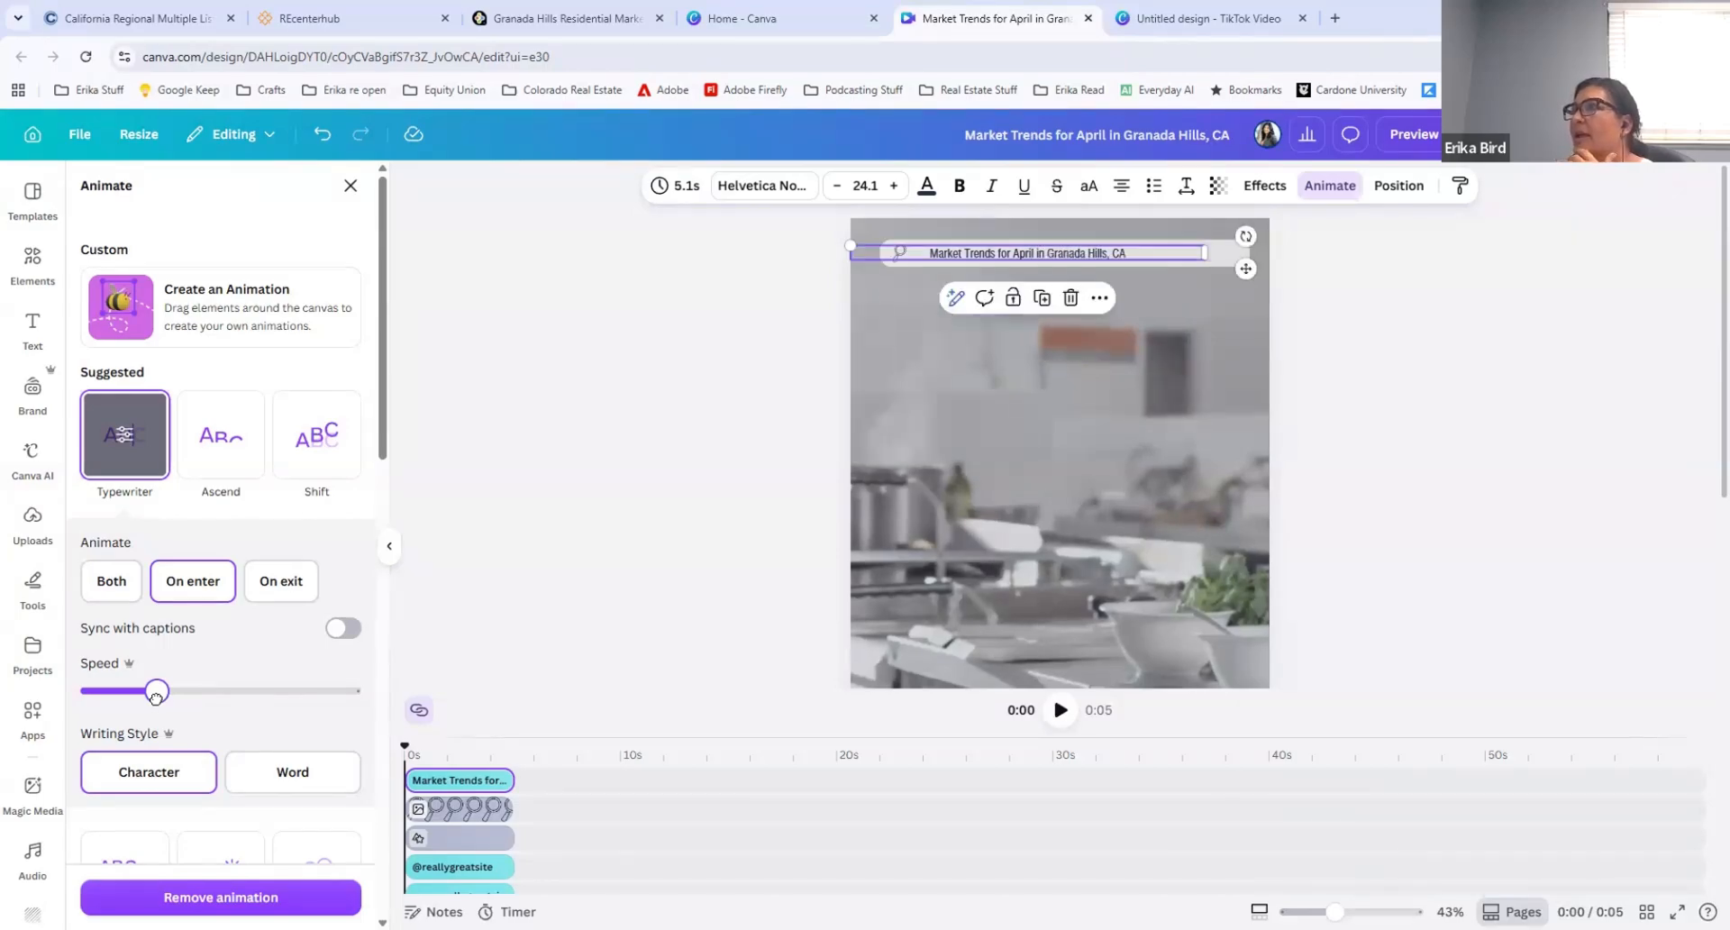
pyautogui.moveTo(155, 693); pyautogui.dragTo(163, 696)
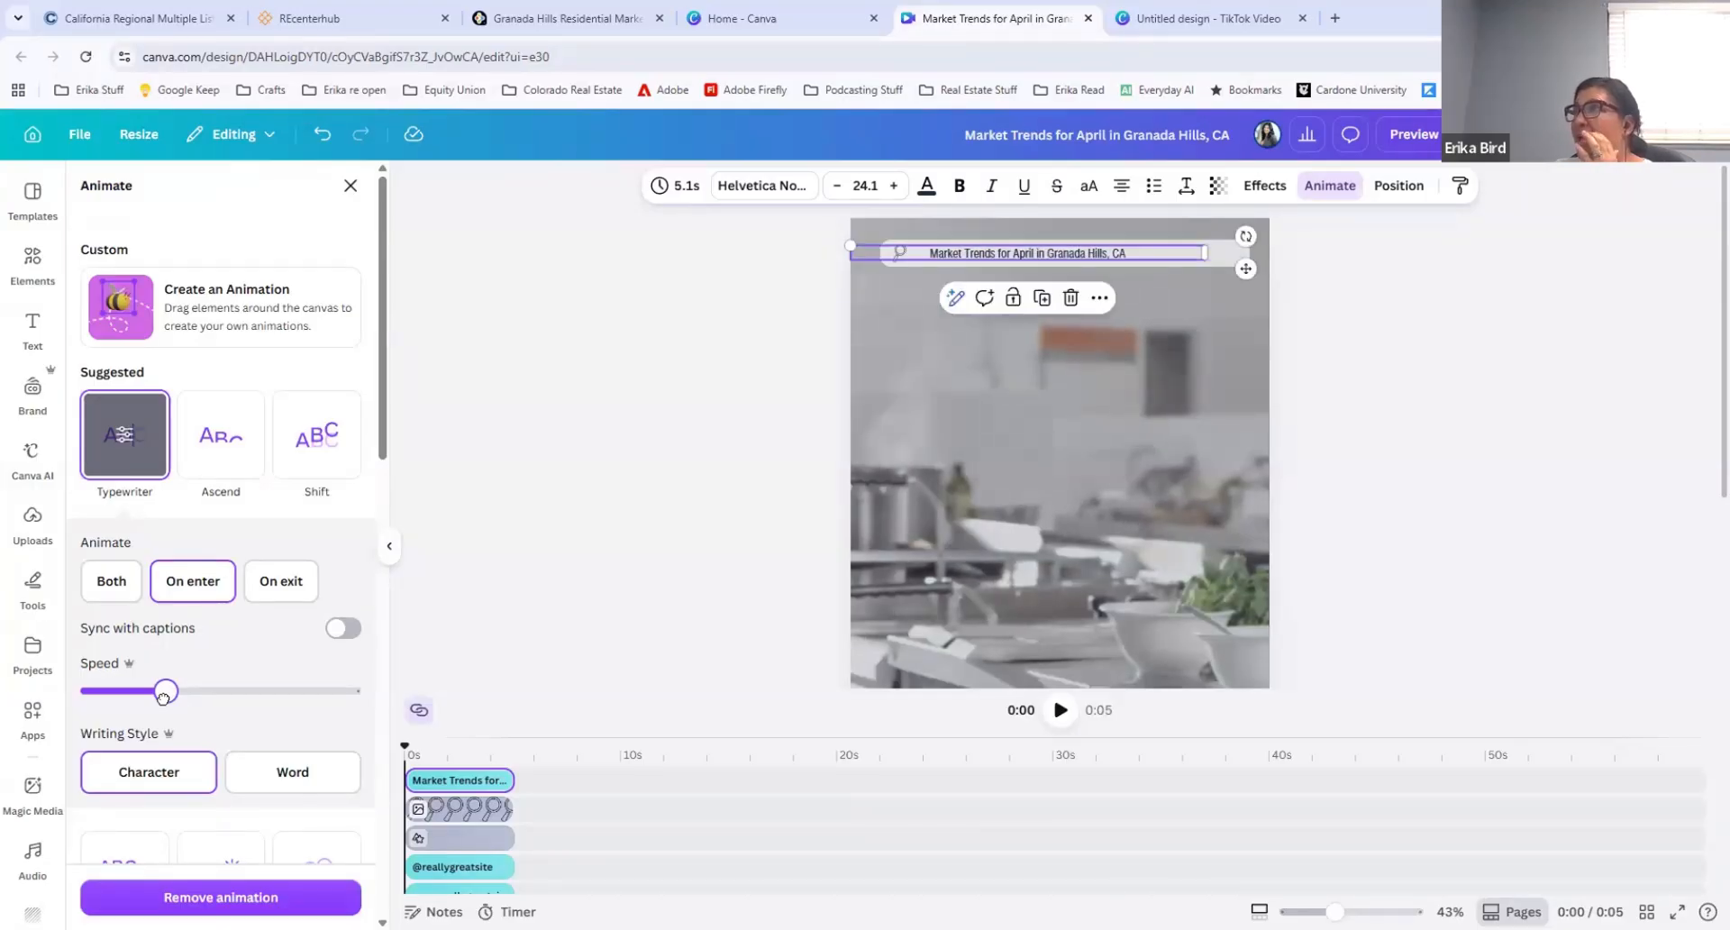
pyautogui.moveTo(166, 696); pyautogui.dragTo(190, 694)
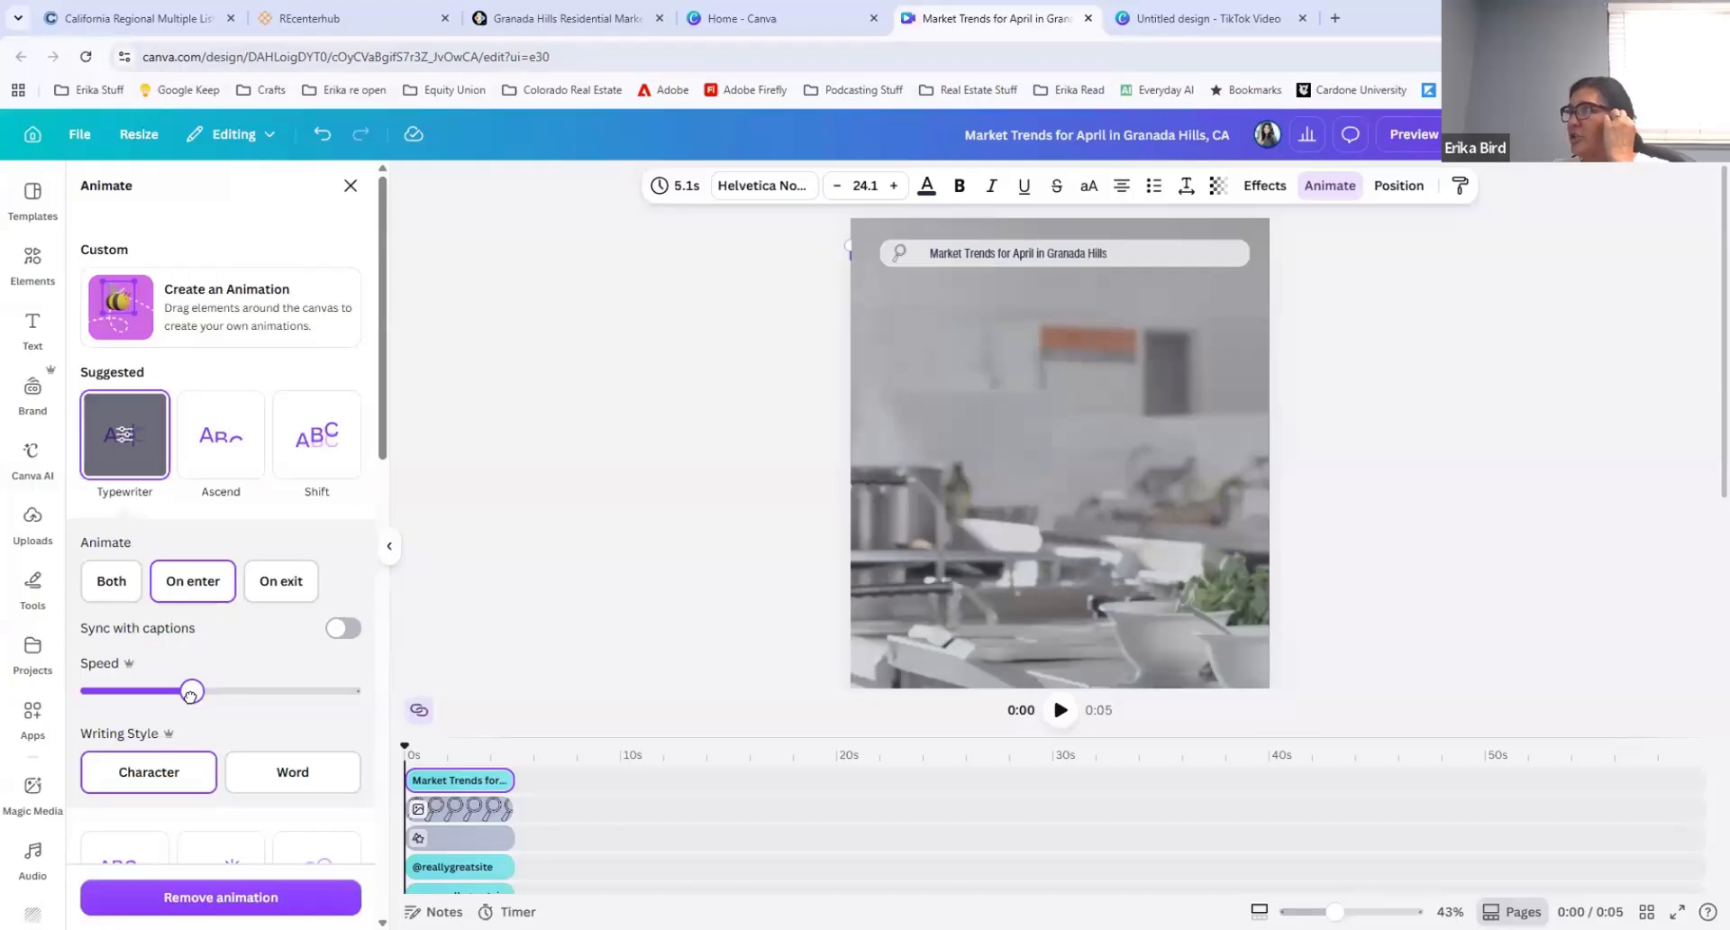
# Step: Delete the website address, the social handle and the thin line between them from the bottom of the page
pyautogui.scroll(-3, 1012, 628)
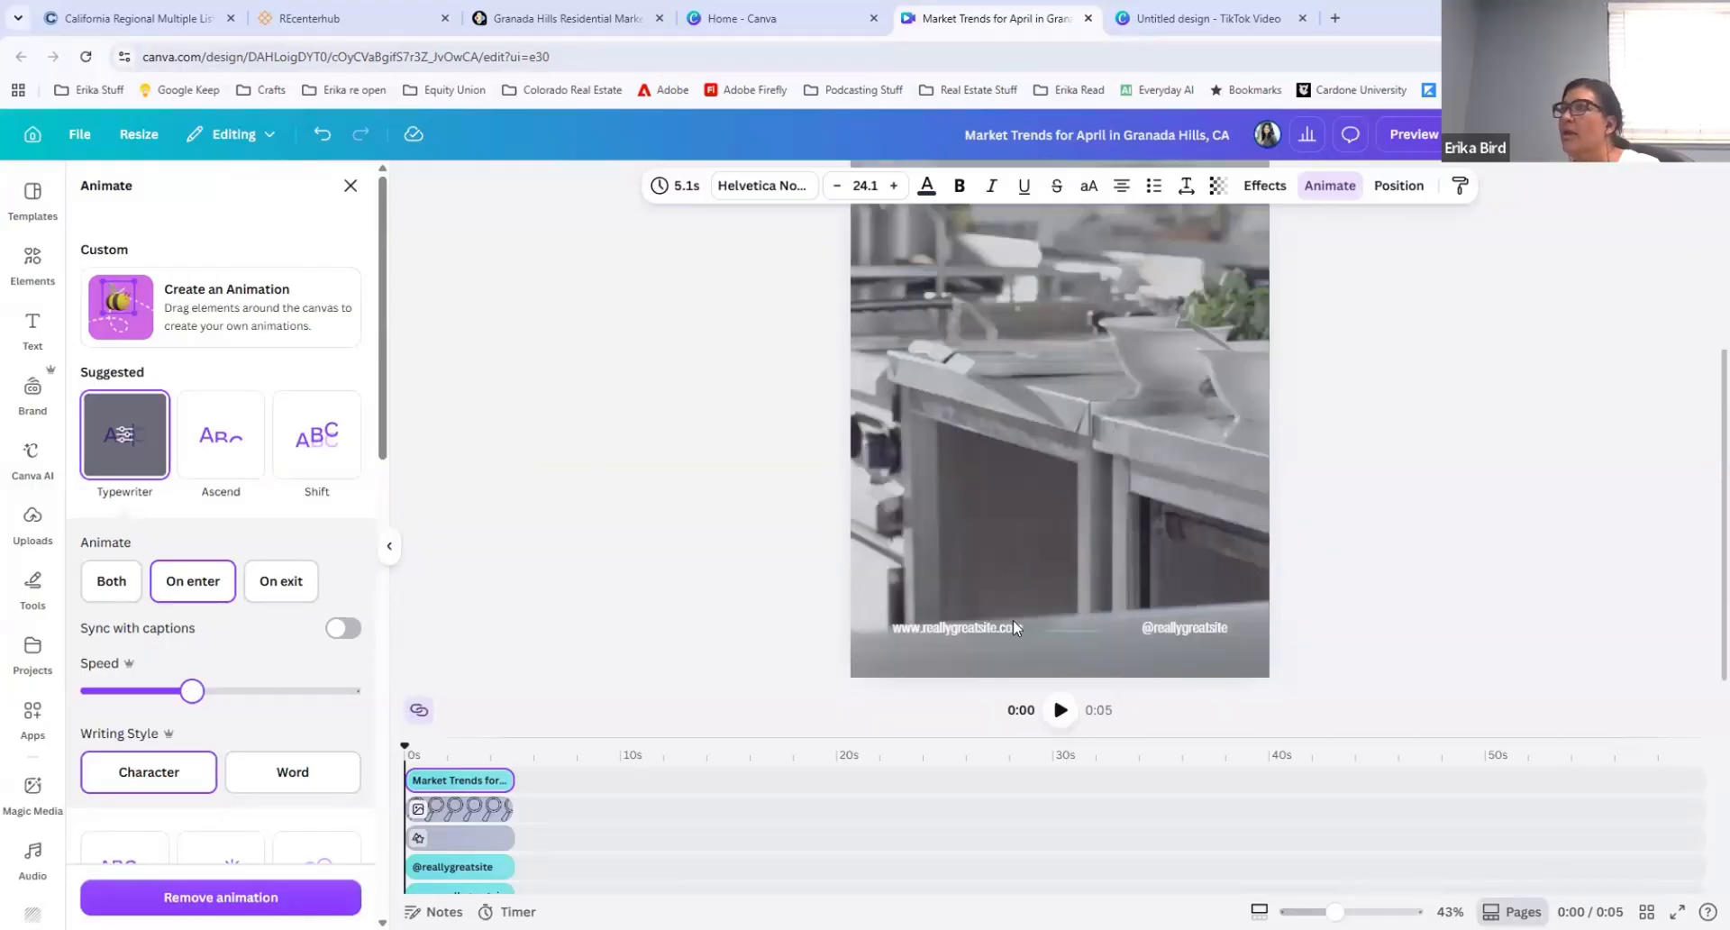
pyautogui.click(1081, 629)
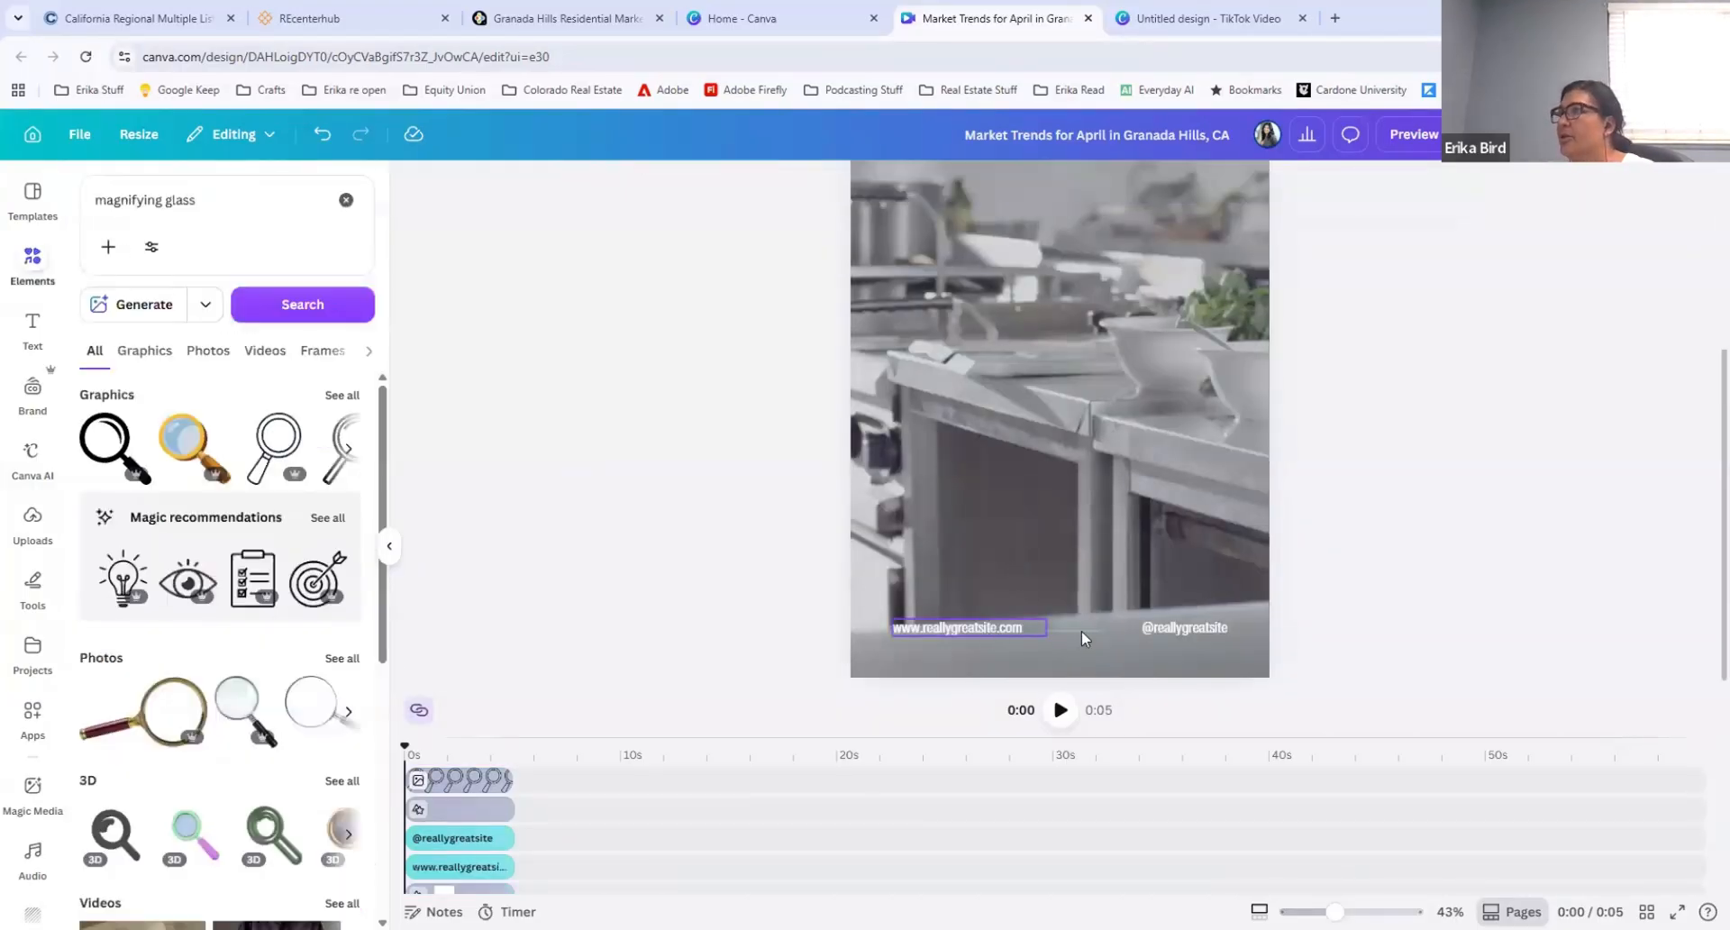
pyautogui.keyDown('shift'); pyautogui.click(975, 629); pyautogui.keyUp('shift')
pyautogui.press('Delete')
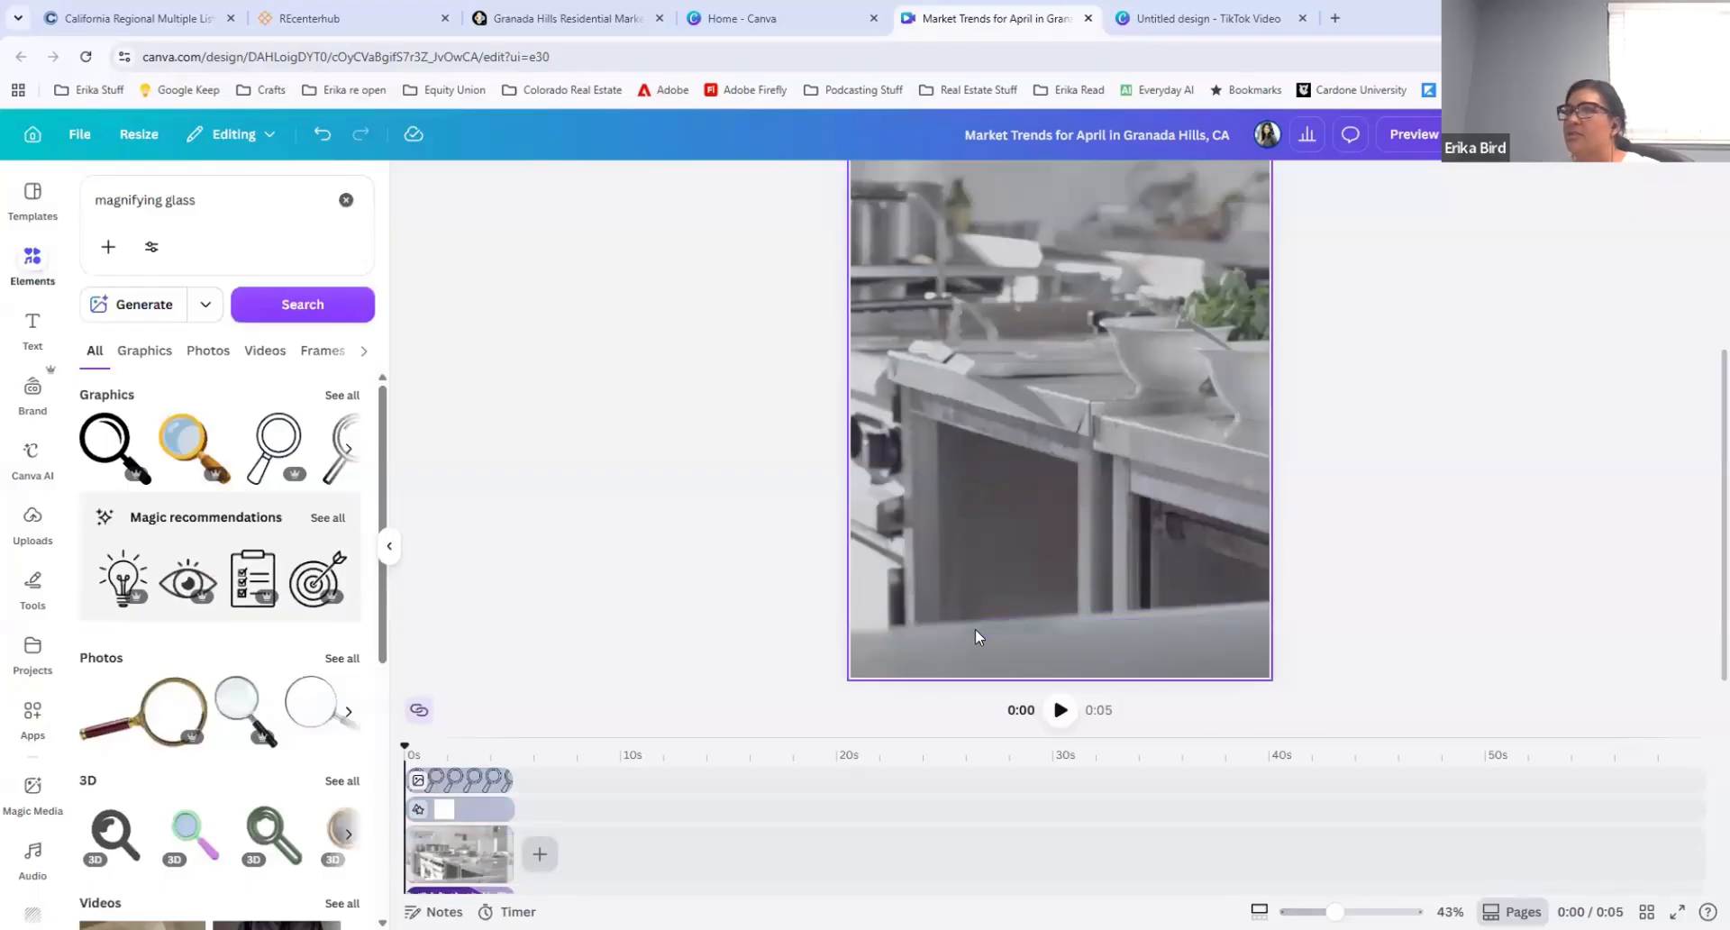
# Step: Open the brand assets and switch from the COMPASS brand kit to the Equity Union brand kit
pyautogui.click(28, 401)
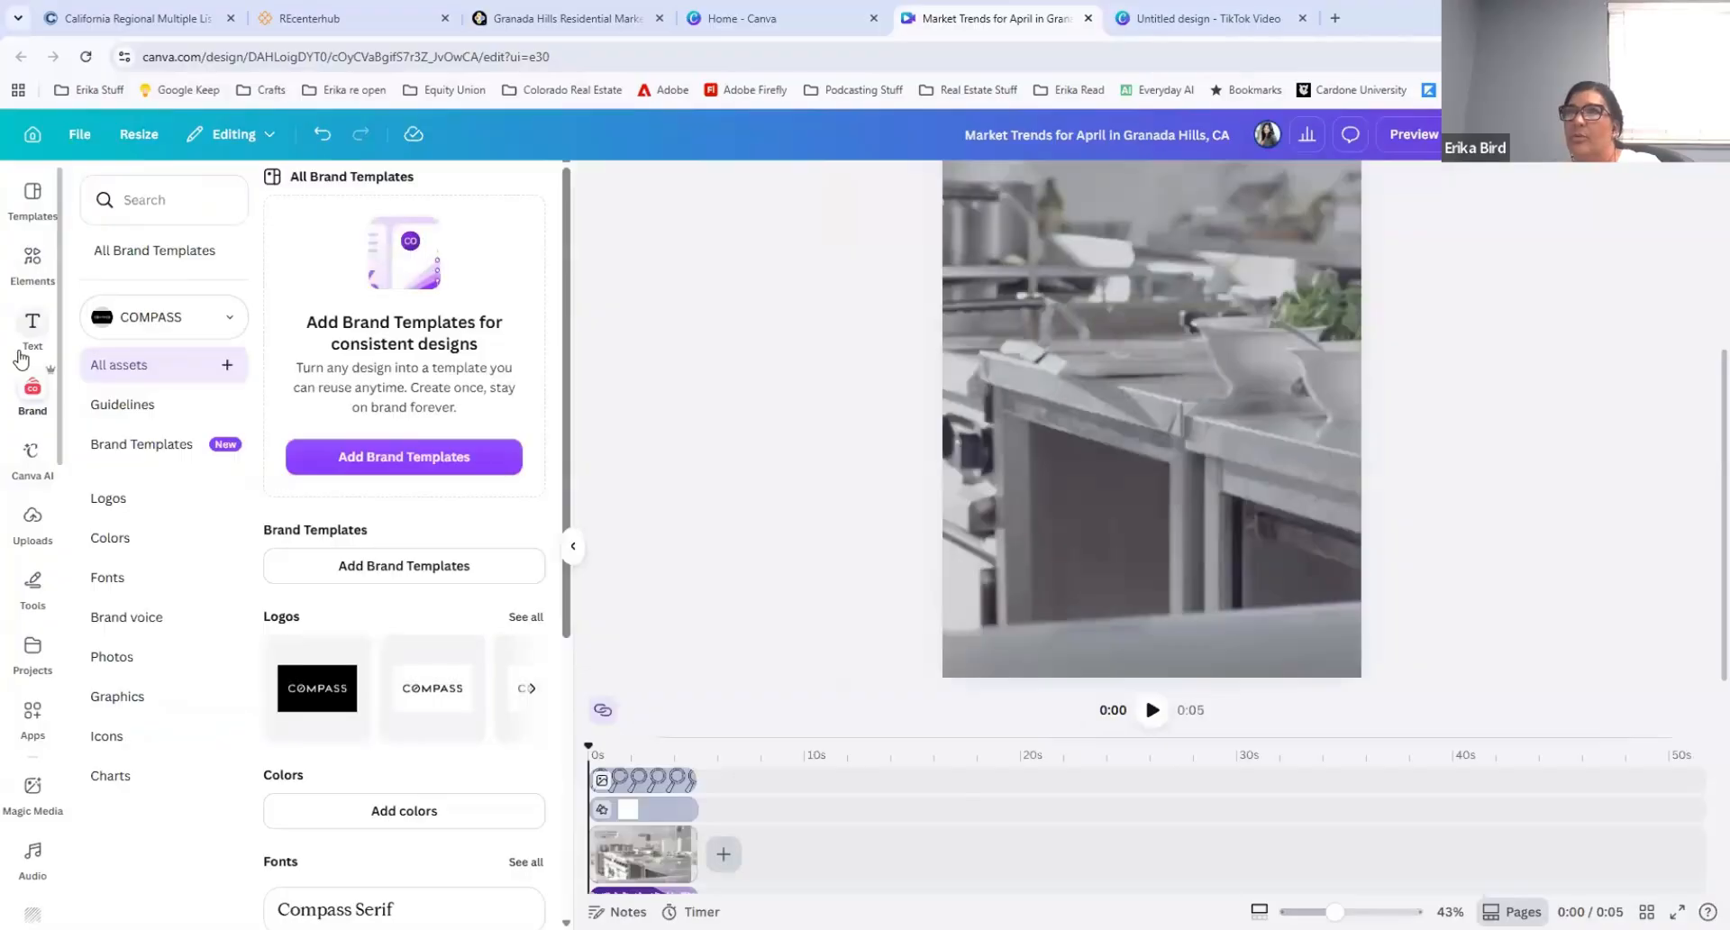
pyautogui.click(169, 310)
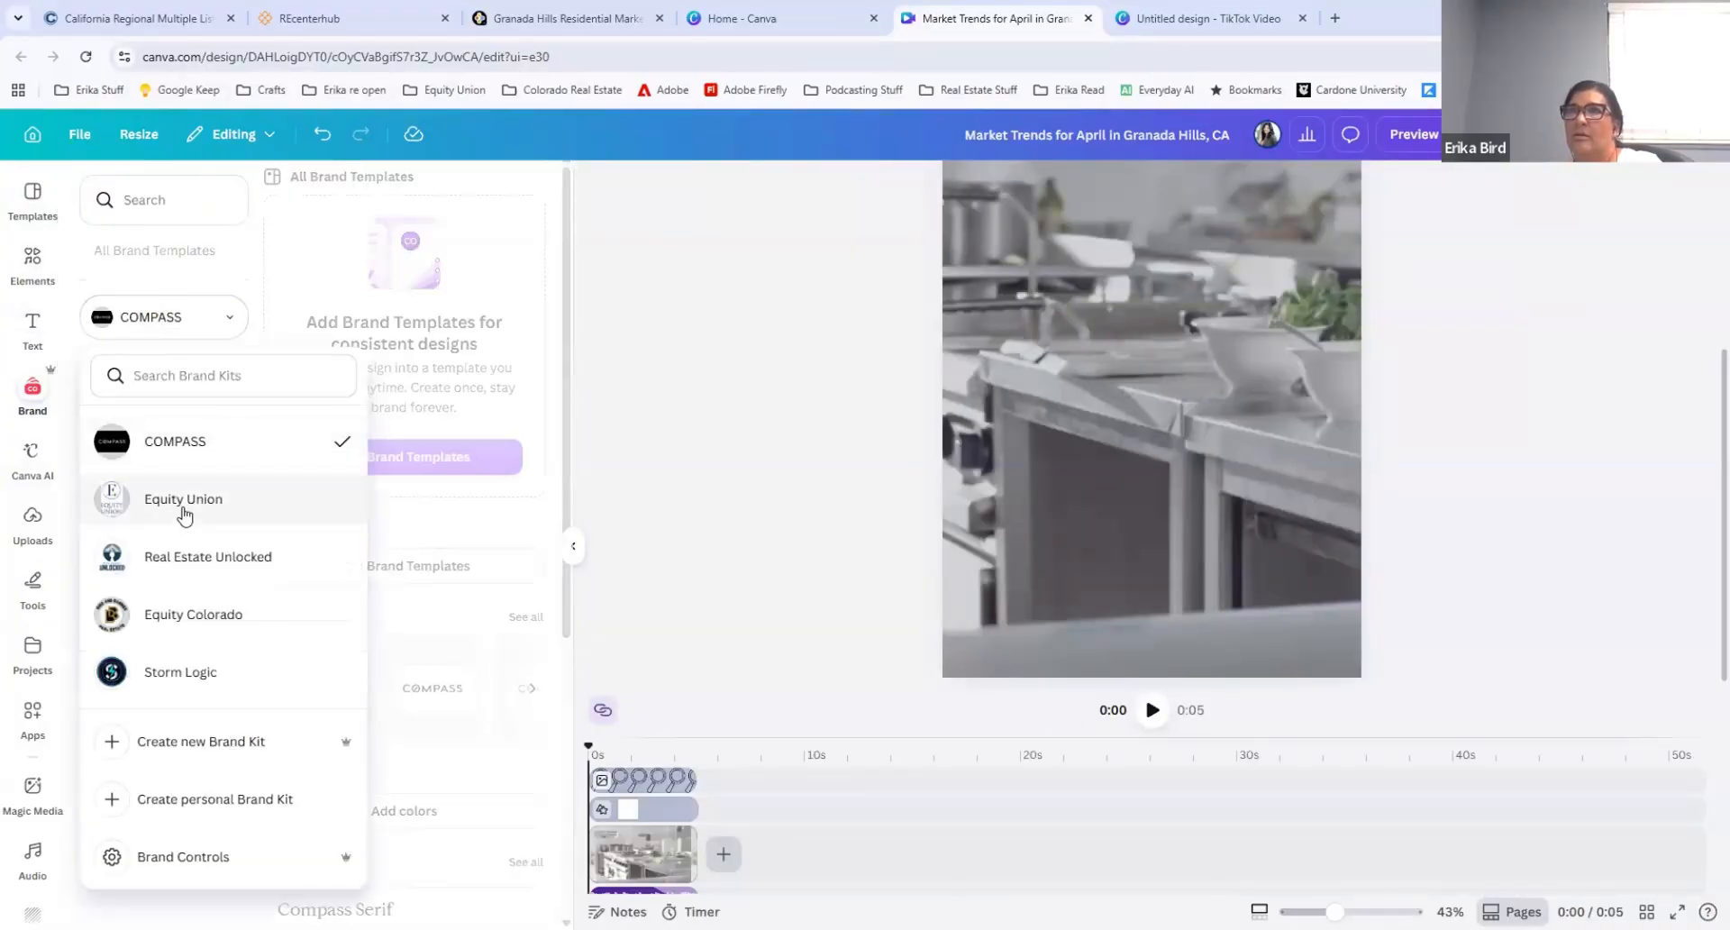
pyautogui.click(179, 502)
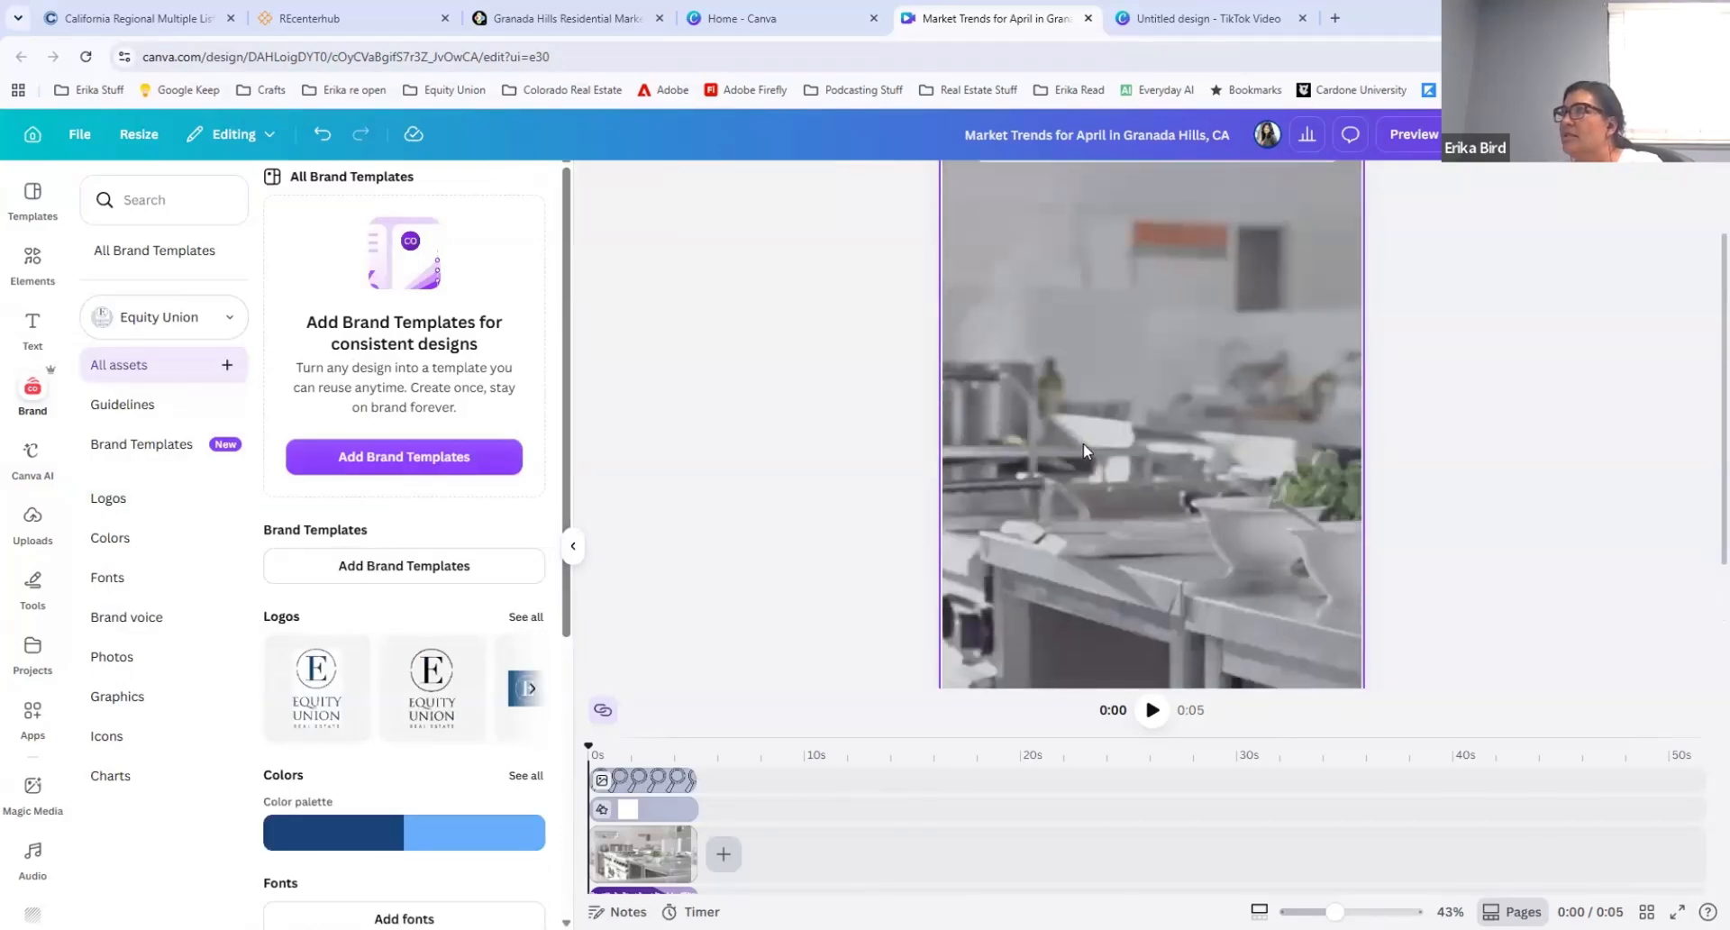
pyautogui.scroll(-5, 1083, 450)
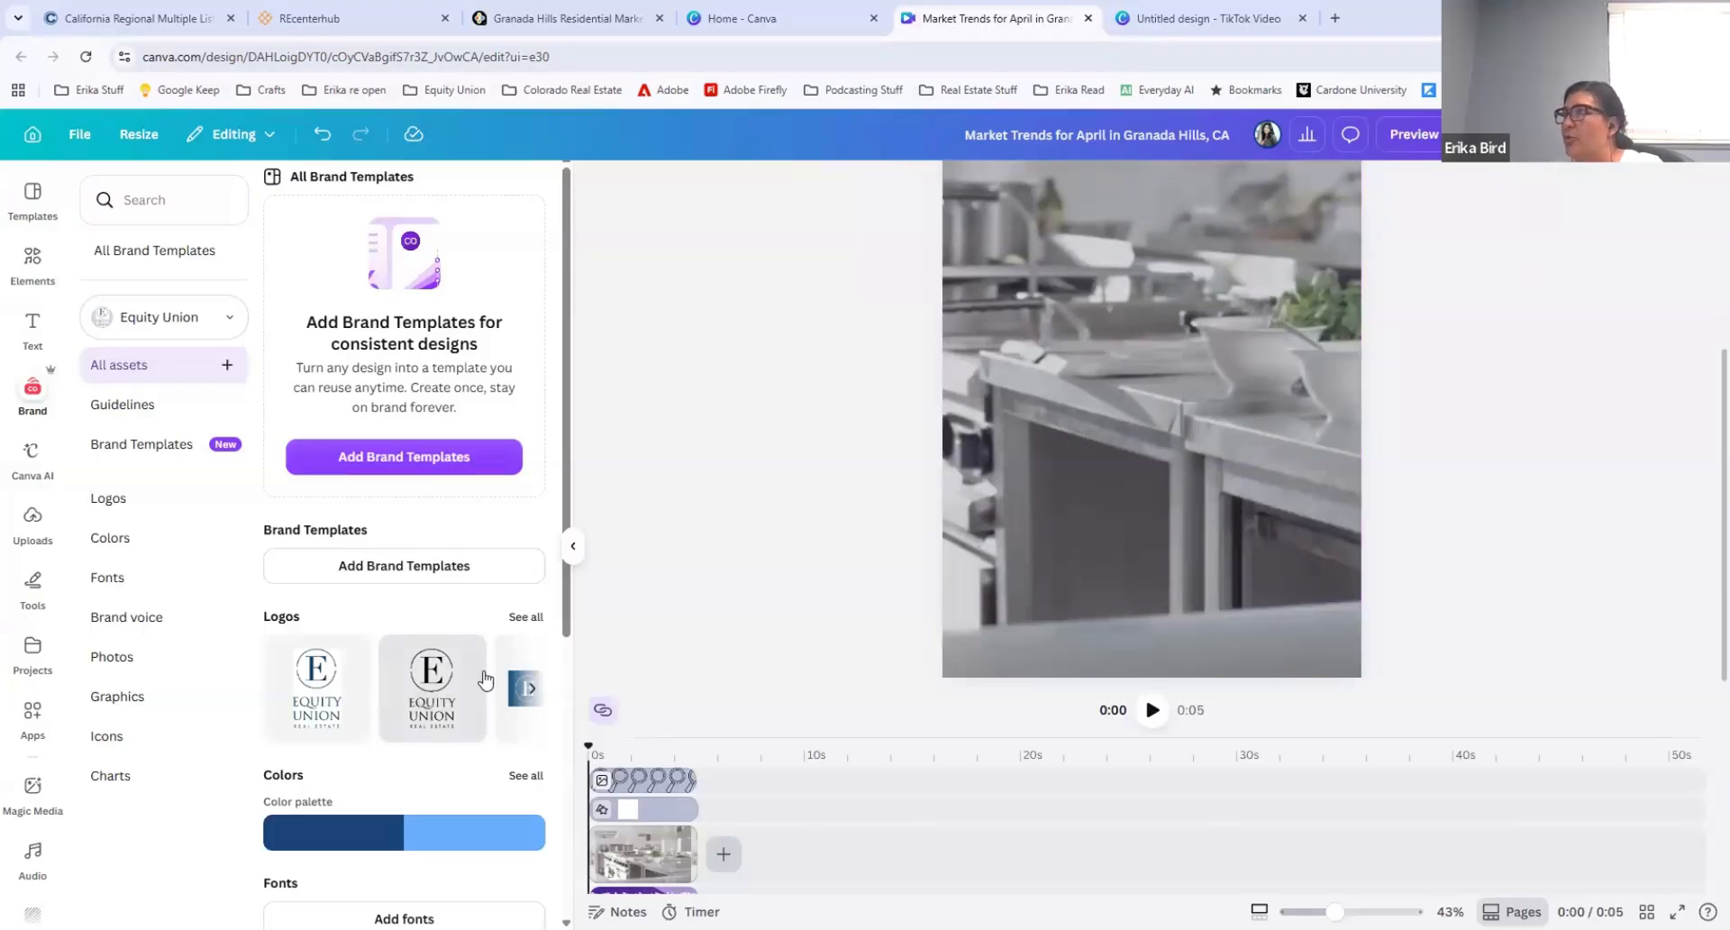
# Step: Add the black Equity Union logo from the brand logos, shrunk to a small size in the page's lower-right corner
pyautogui.moveTo(420, 661); pyautogui.dragTo(1165, 294)
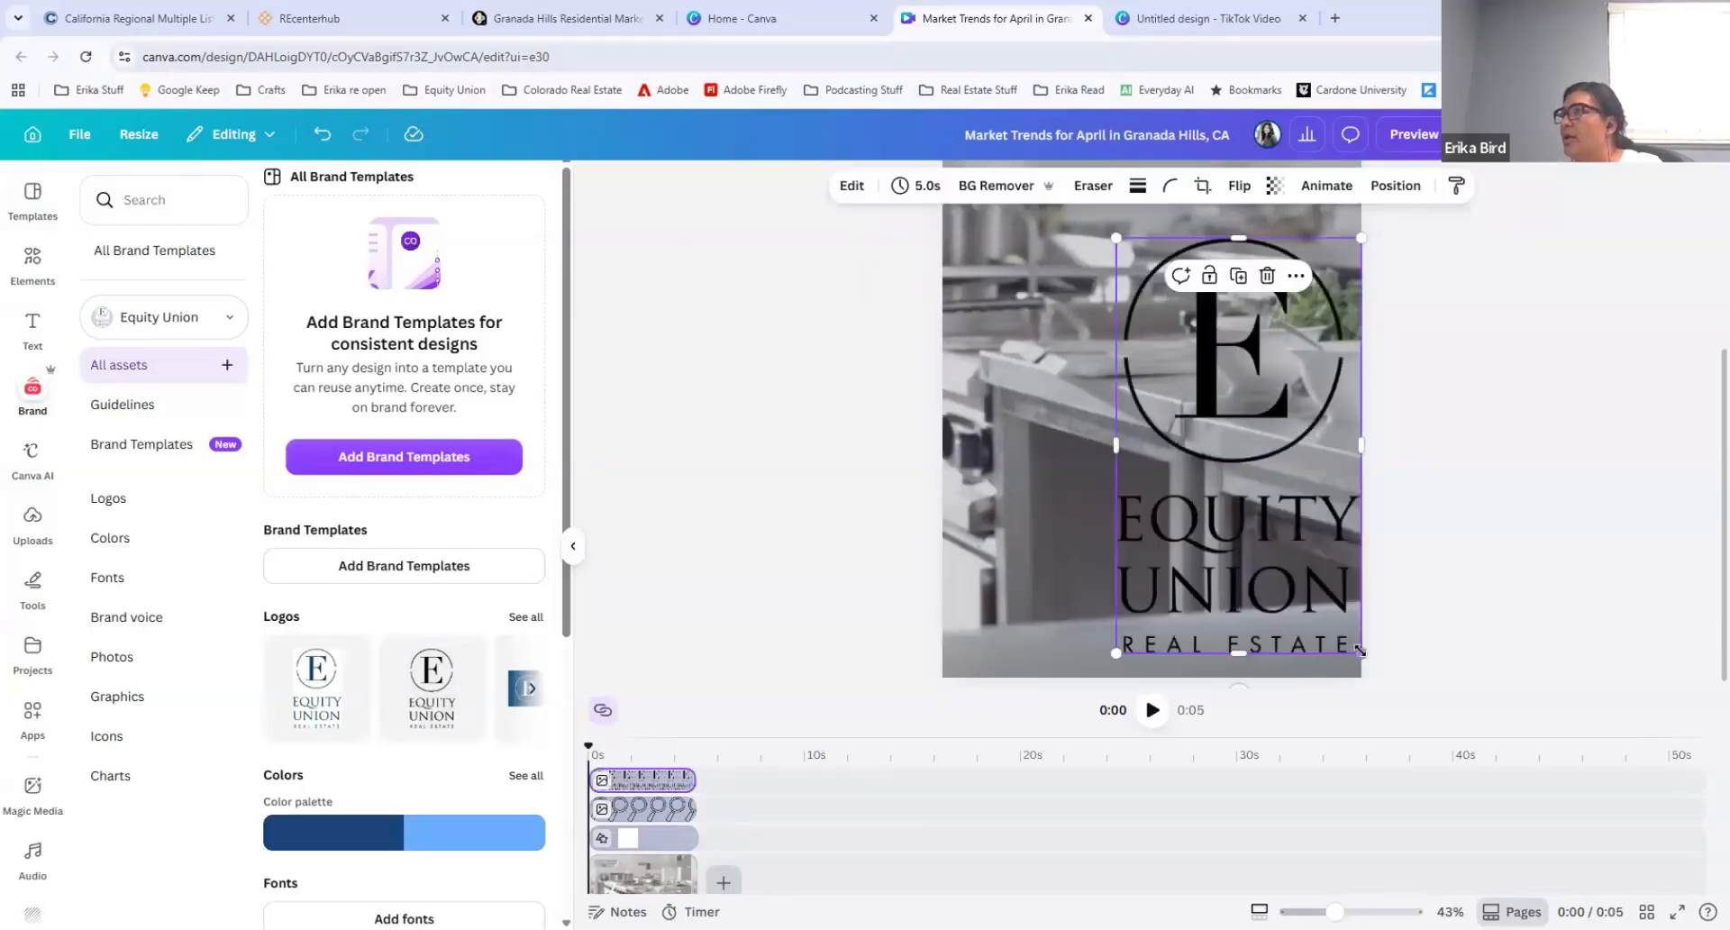
pyautogui.moveTo(1359, 651); pyautogui.dragTo(1223, 419)
pyautogui.moveTo(1150, 358); pyautogui.dragTo(1280, 610)
pyautogui.moveTo(1351, 668); pyautogui.dragTo(1336, 644)
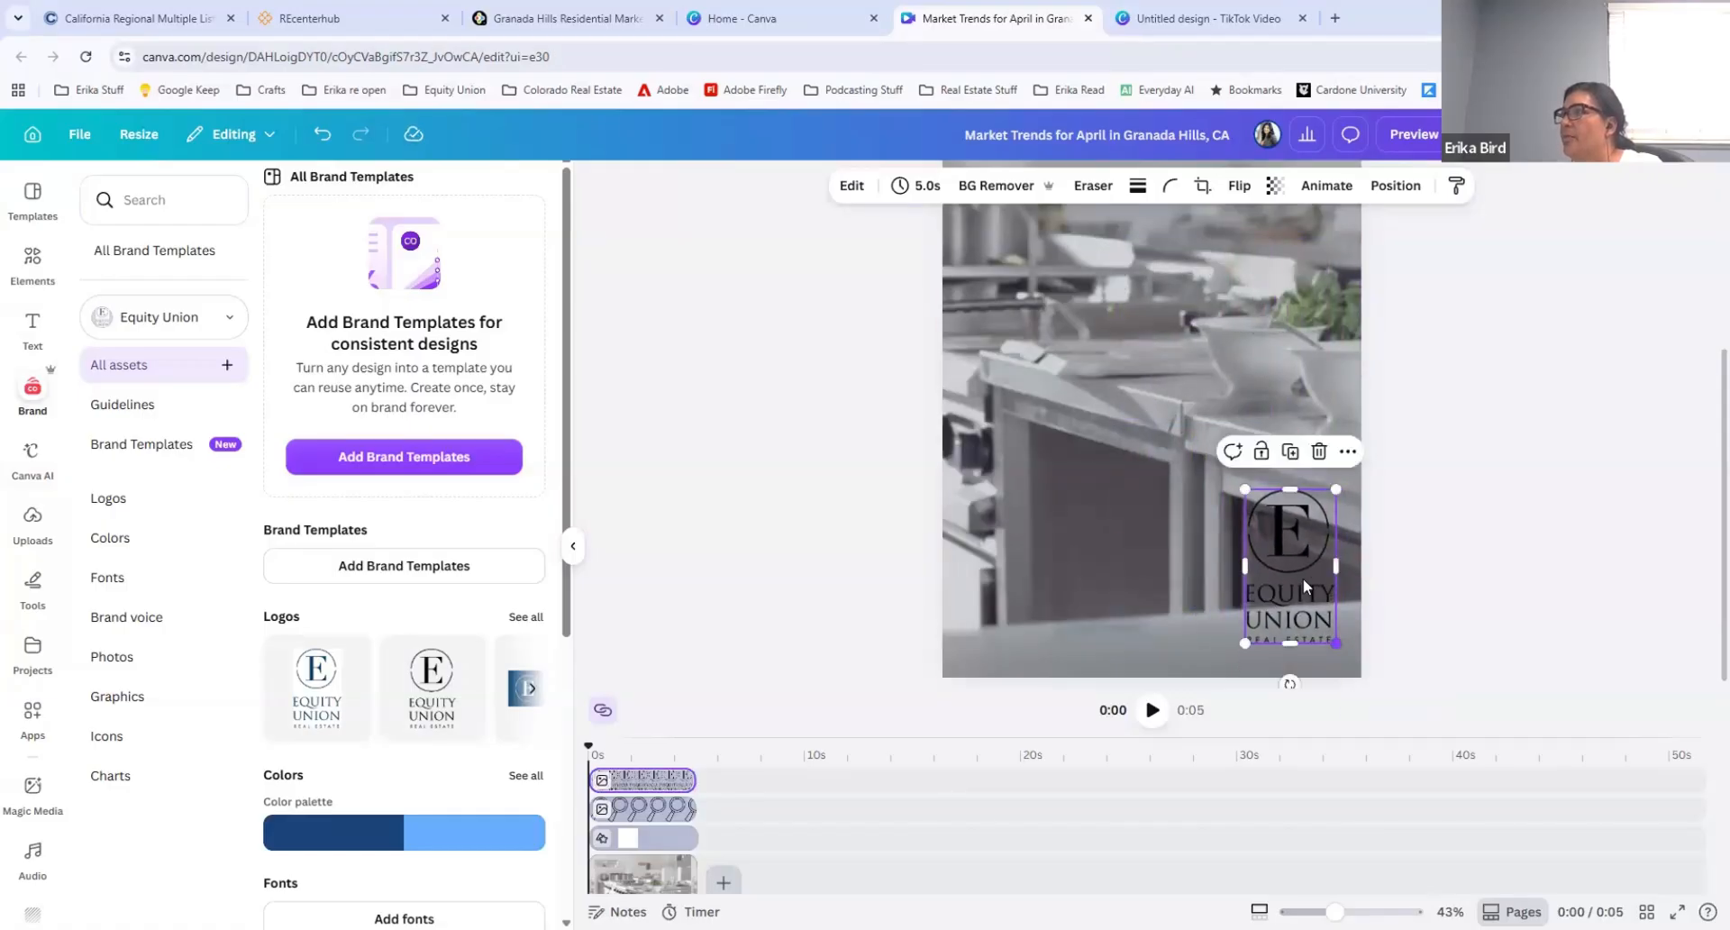
pyautogui.moveTo(1305, 586); pyautogui.dragTo(1314, 606)
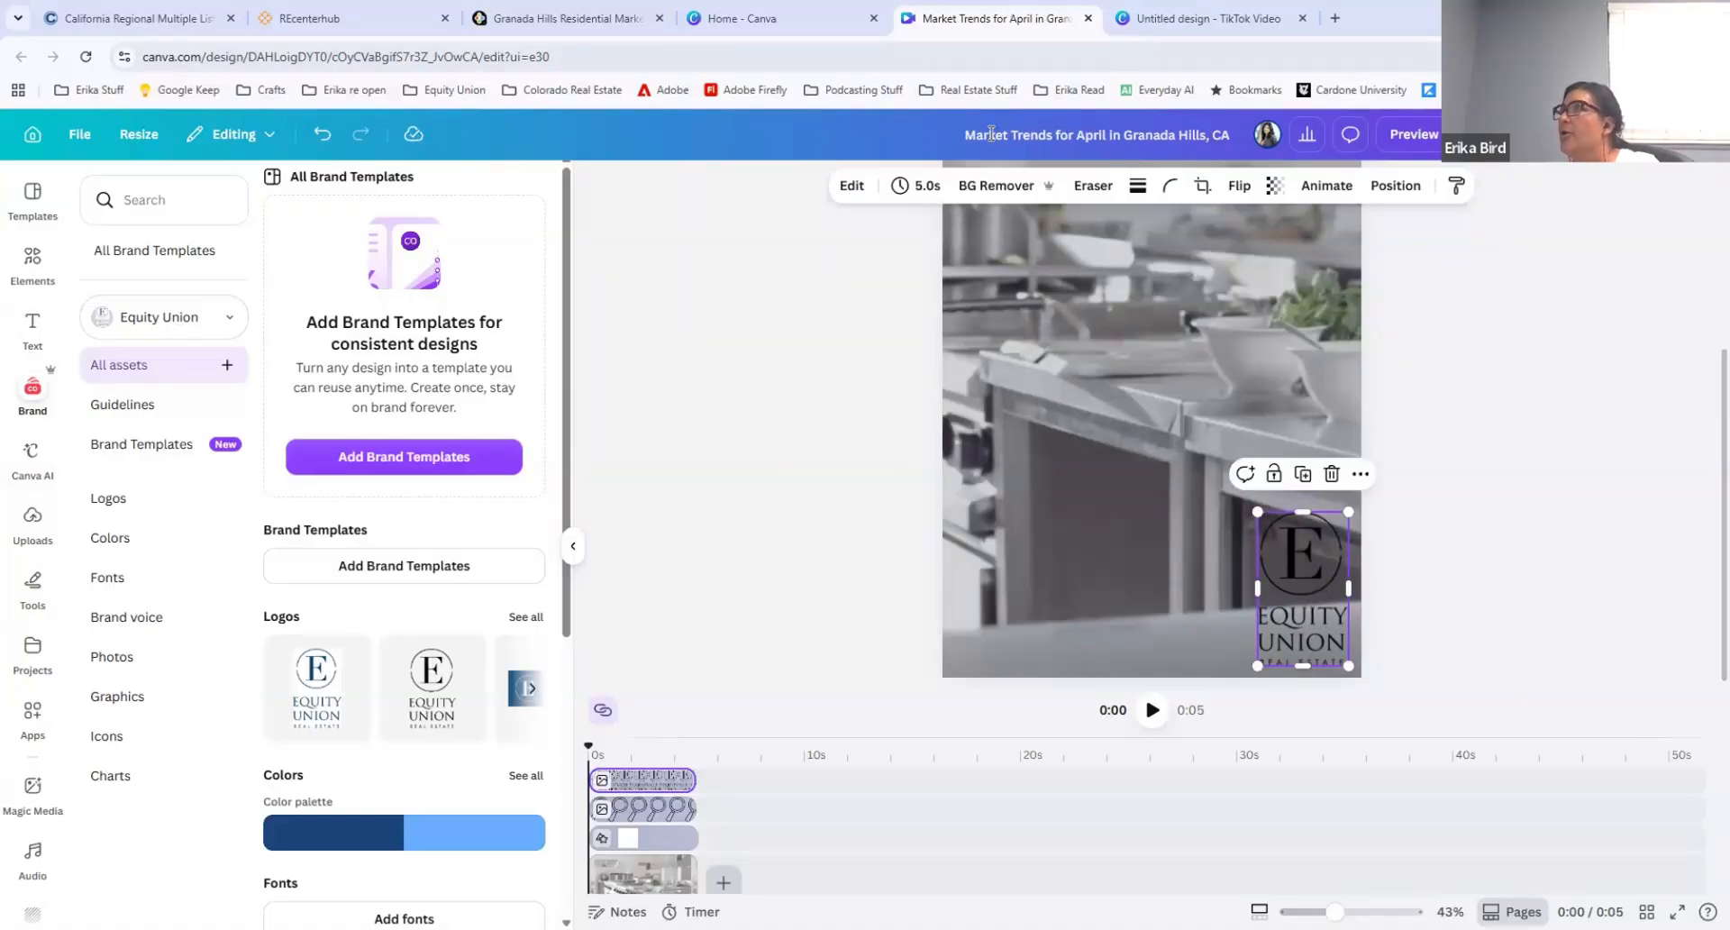
# Step: Apply the Brush animation to the logo, set to play on enter
pyautogui.click(1324, 186)
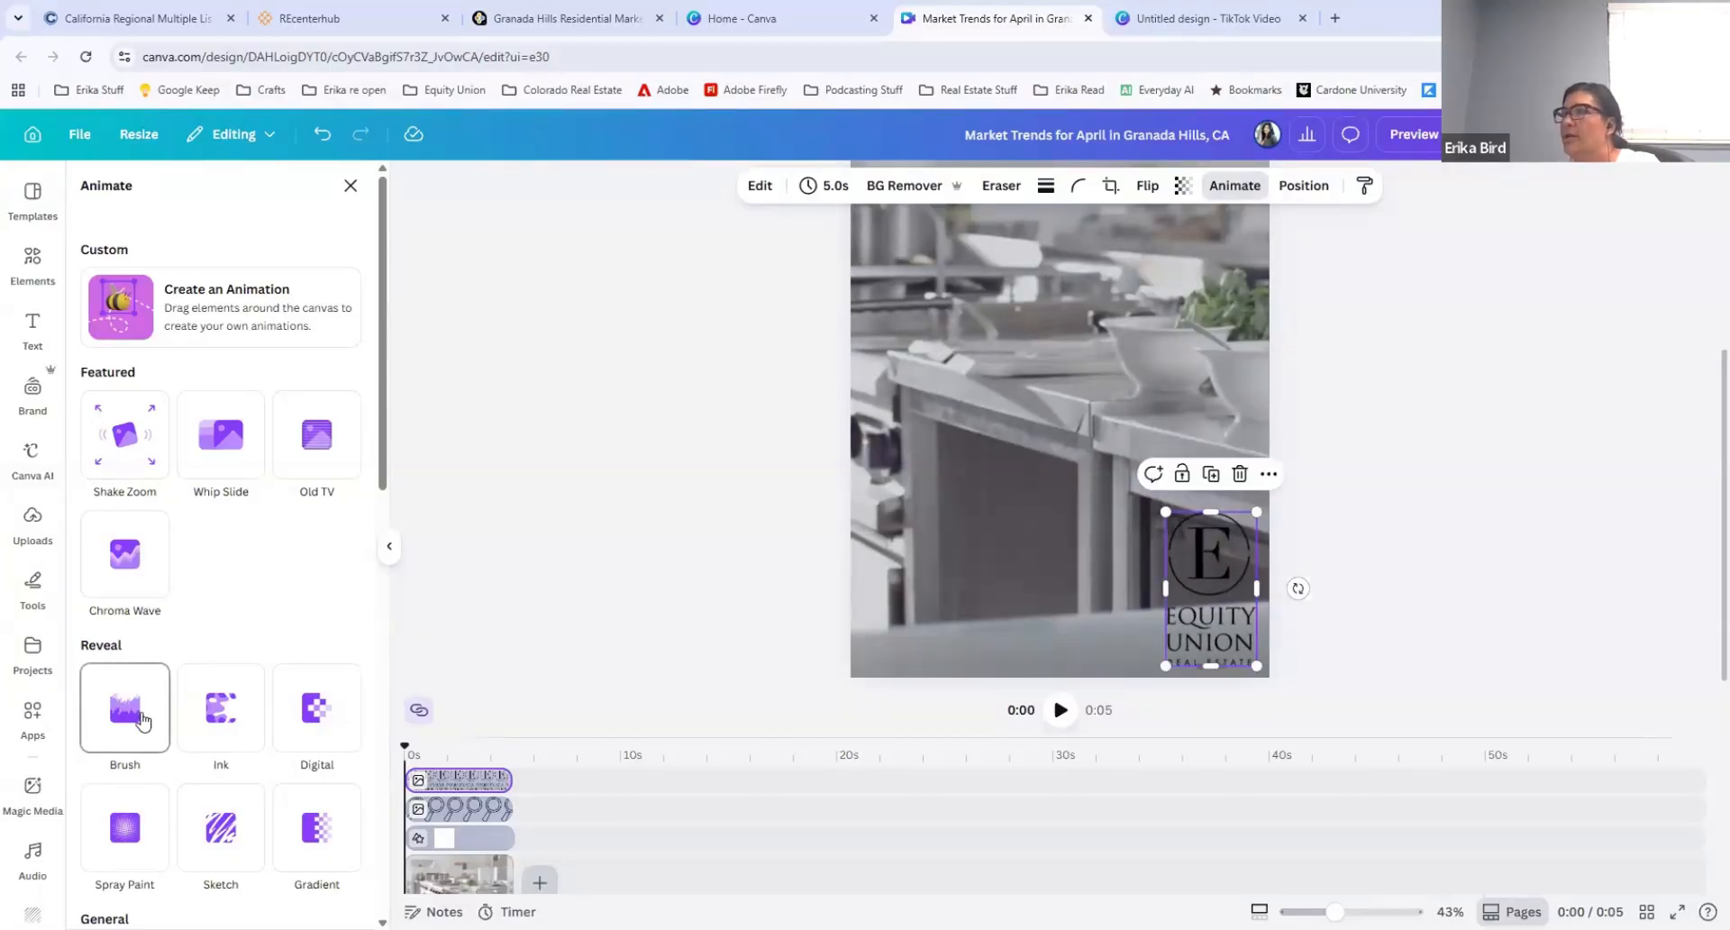
pyautogui.click(140, 719)
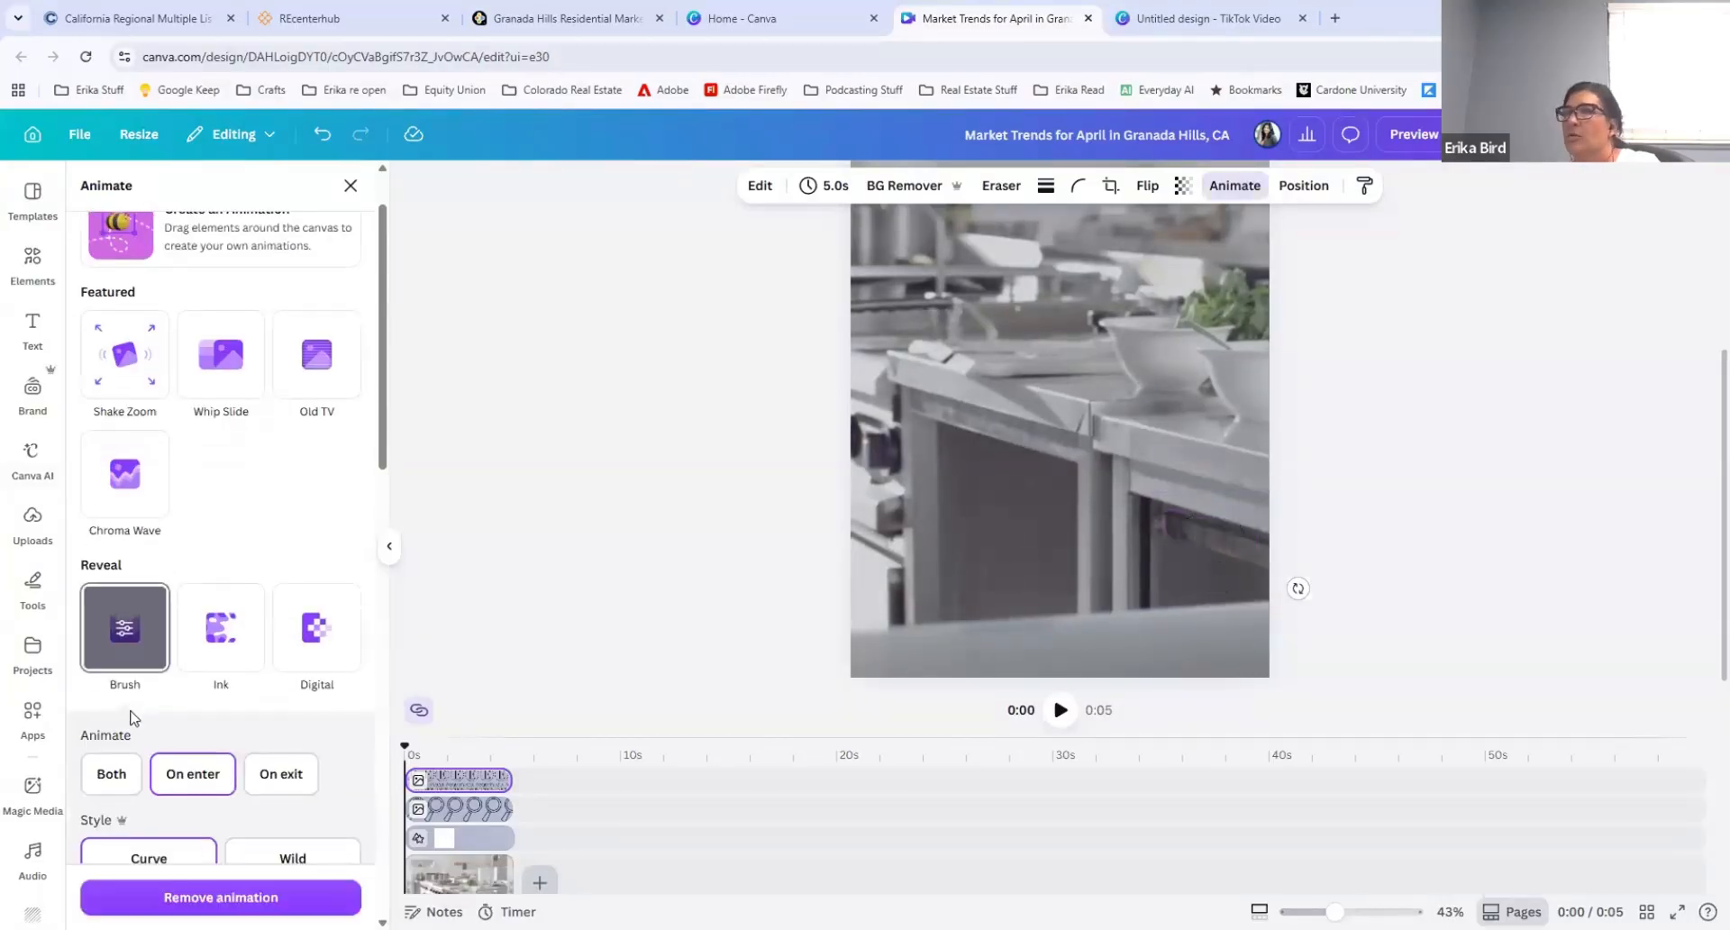
pyautogui.scroll(-2, 213, 711)
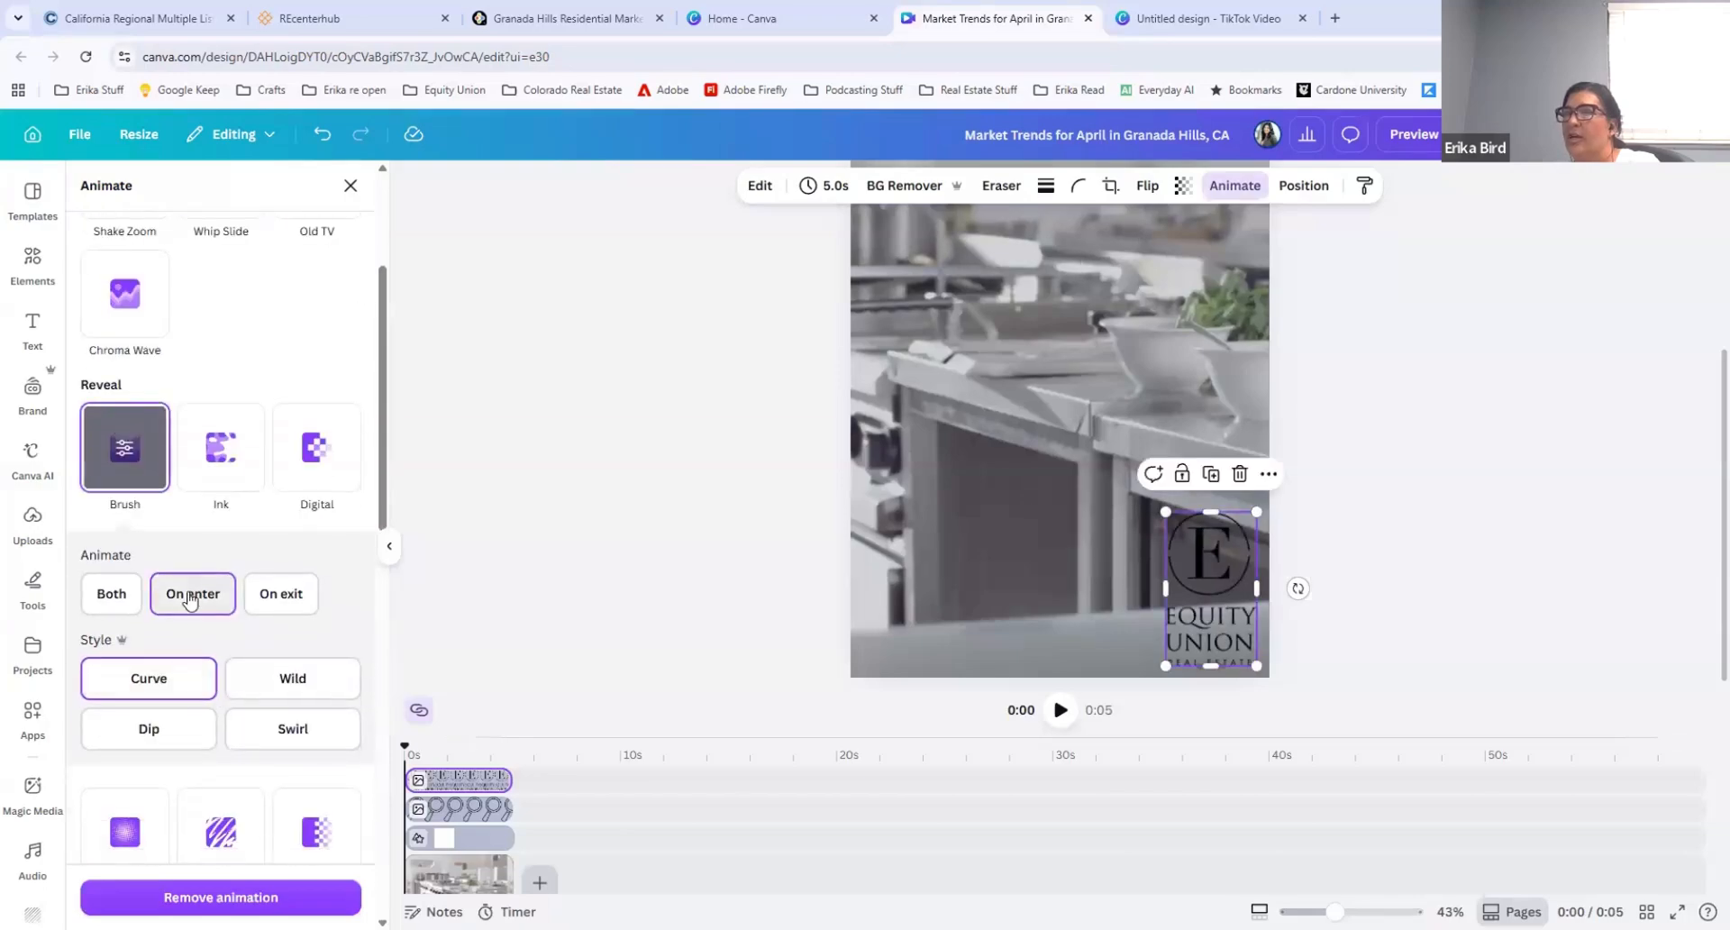
pyautogui.click(190, 600)
# Step: Look through the brand assets and search the elements library for "circle frame"
pyautogui.click(13, 399)
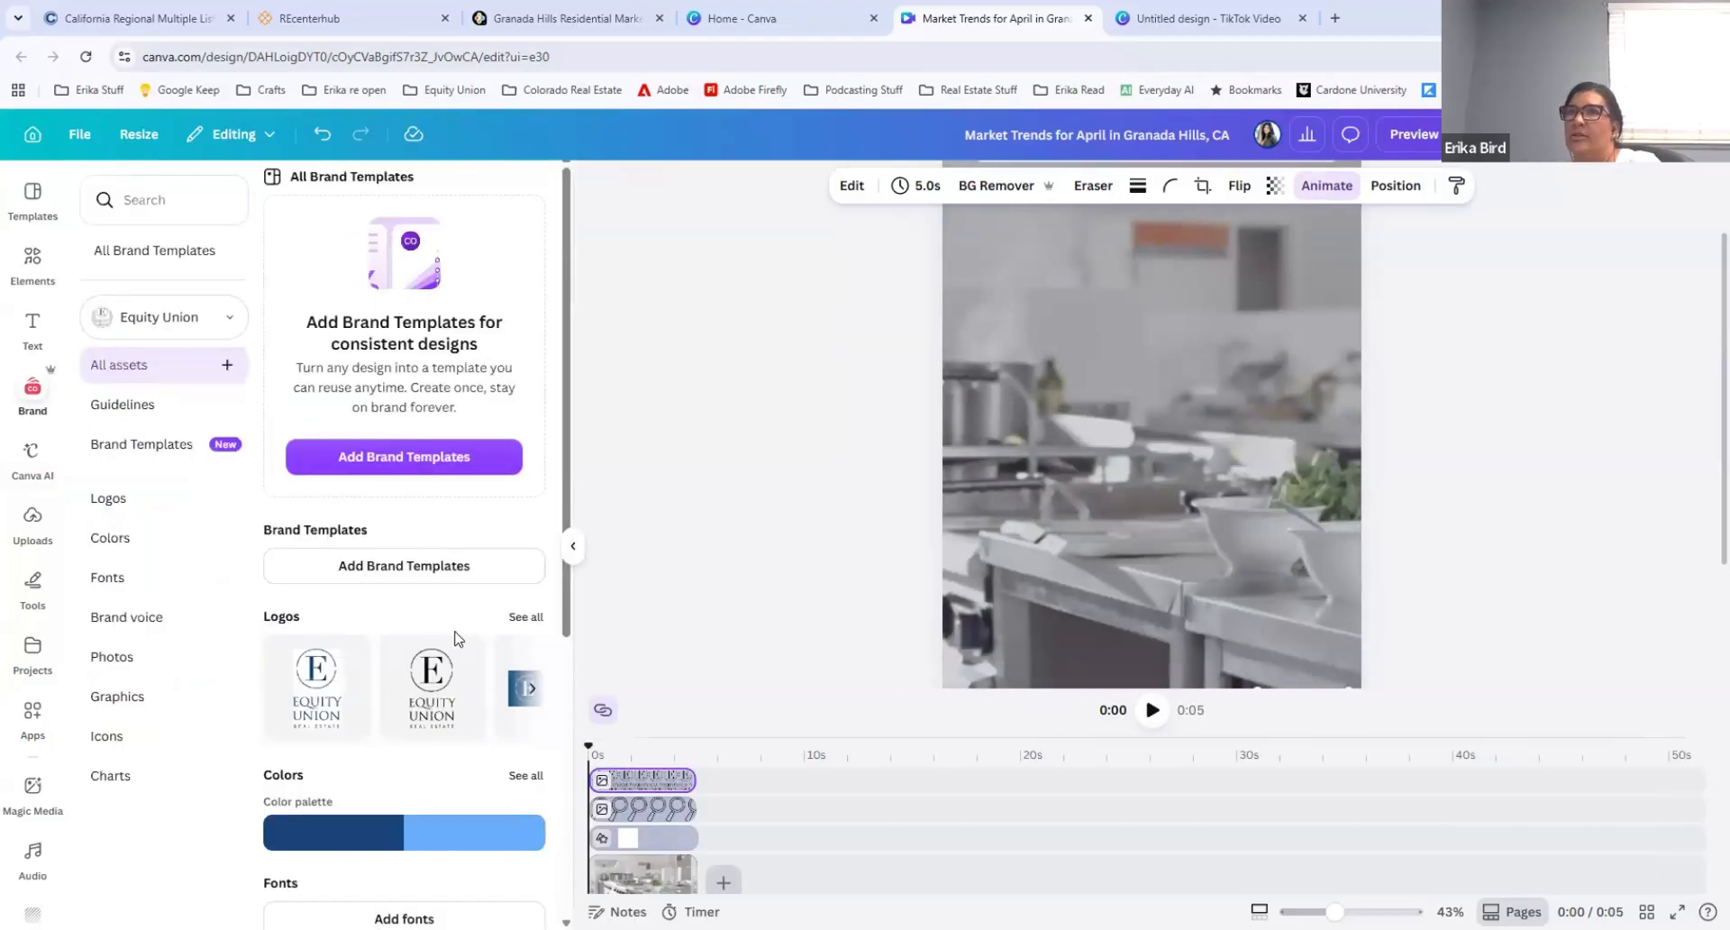
pyautogui.scroll(-5, 457, 638)
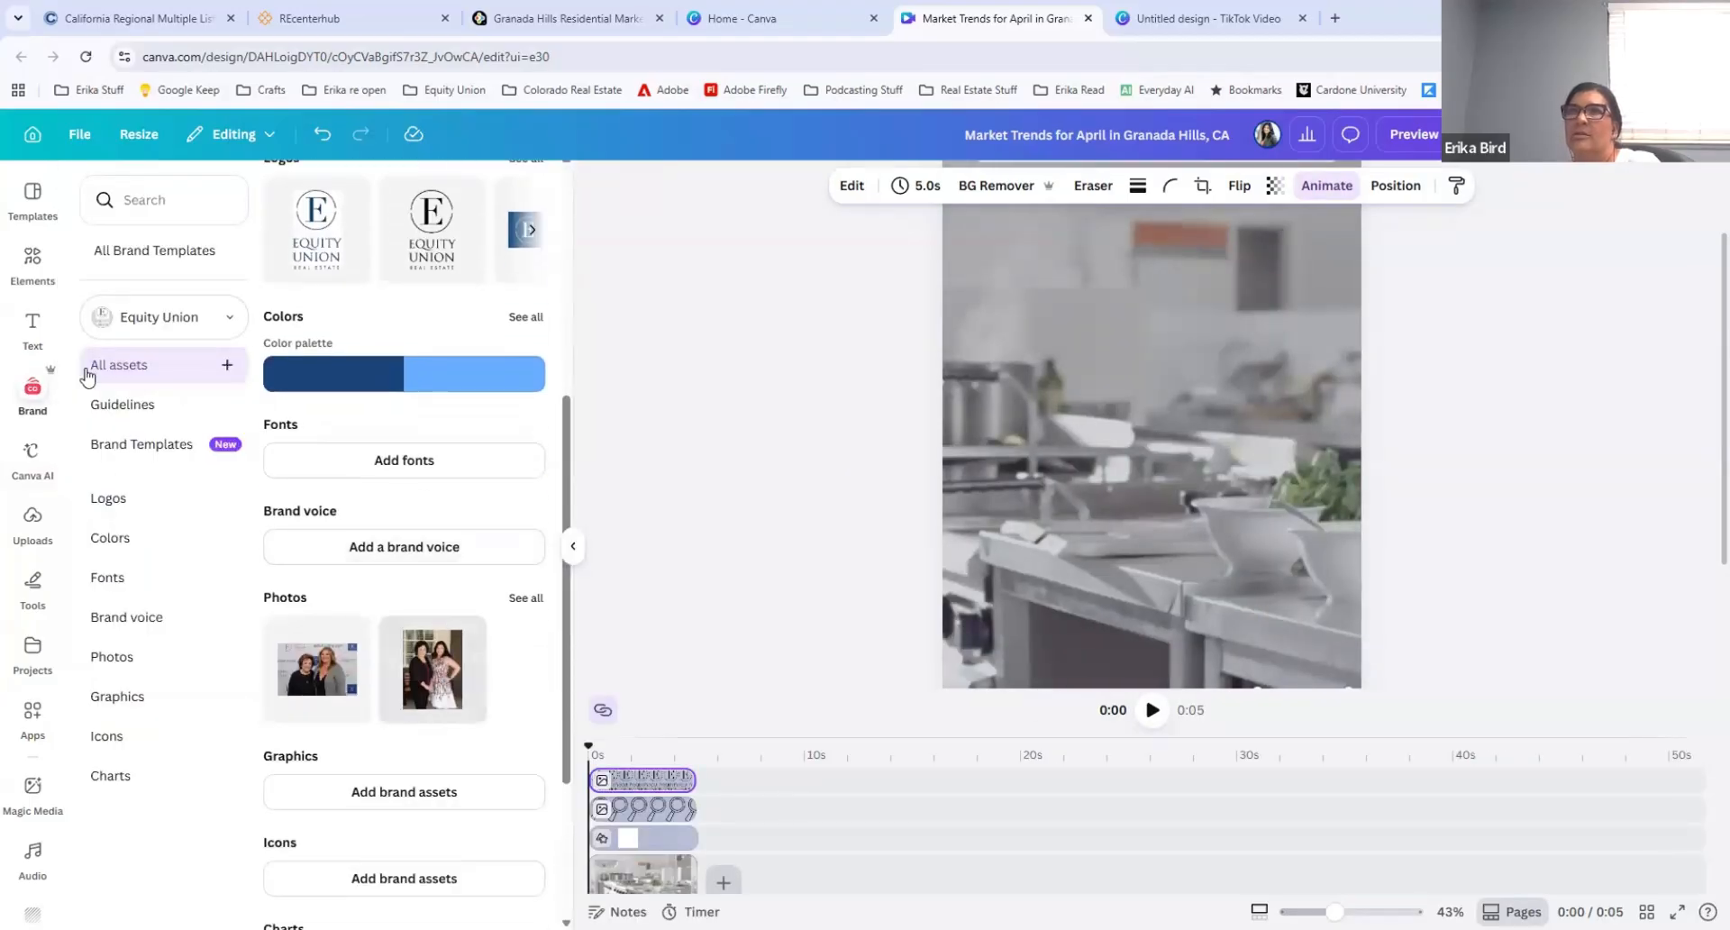
pyautogui.click(32, 262)
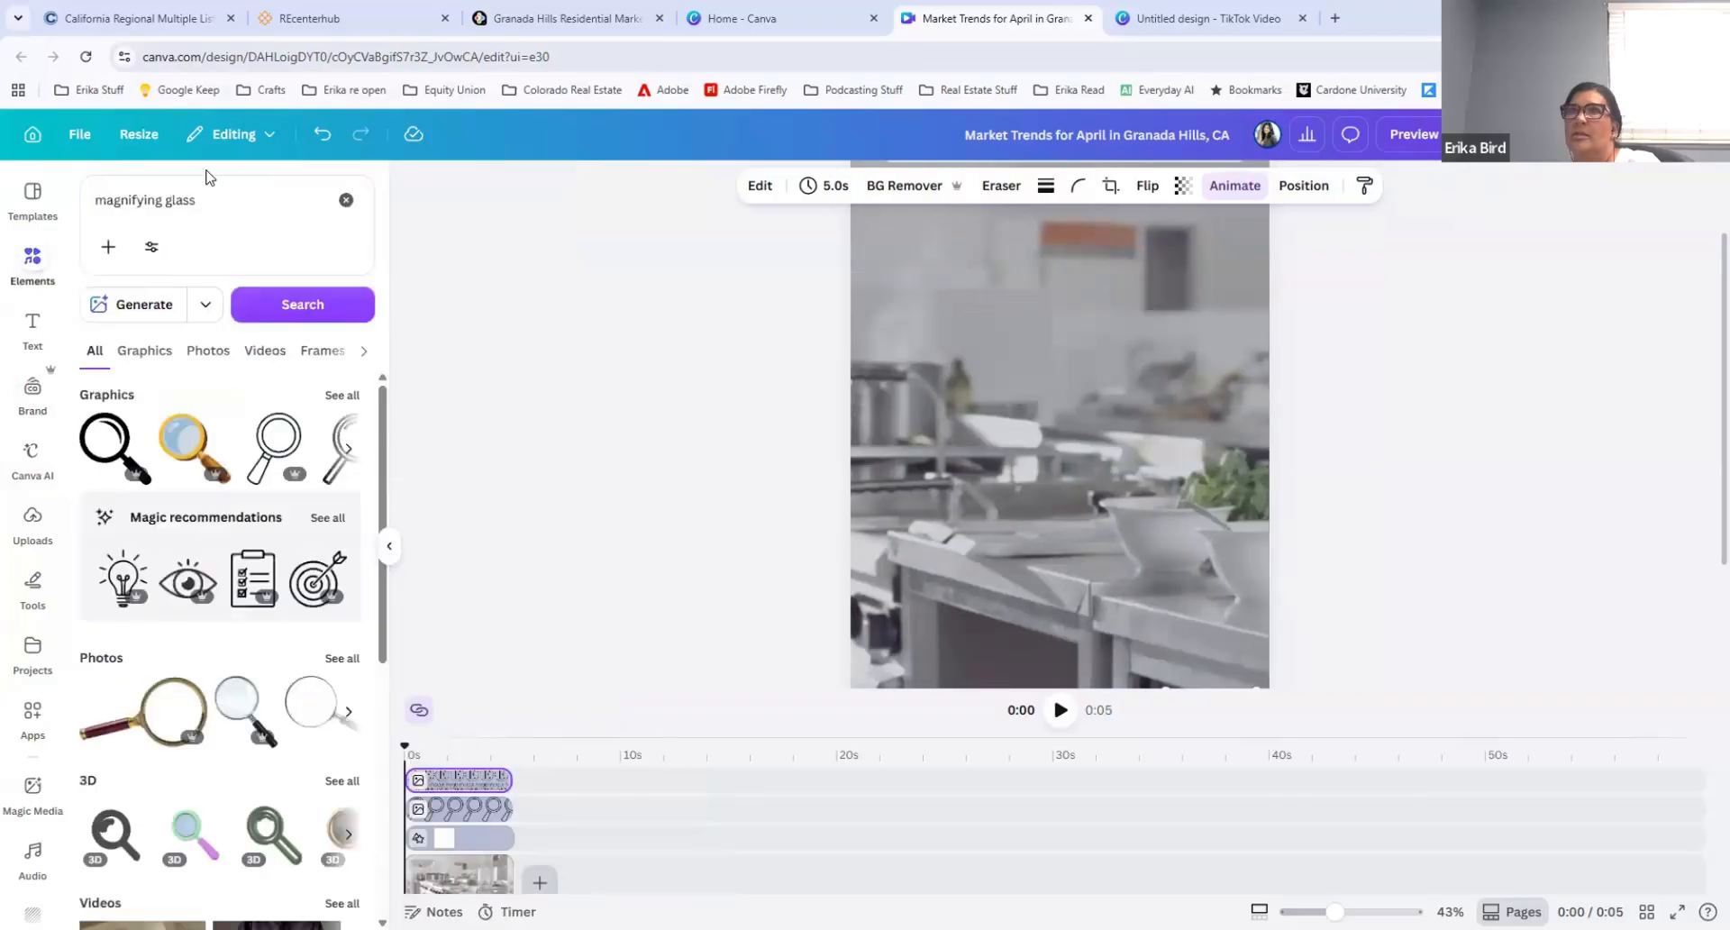
pyautogui.click(196, 204)
pyautogui.write('circle f')
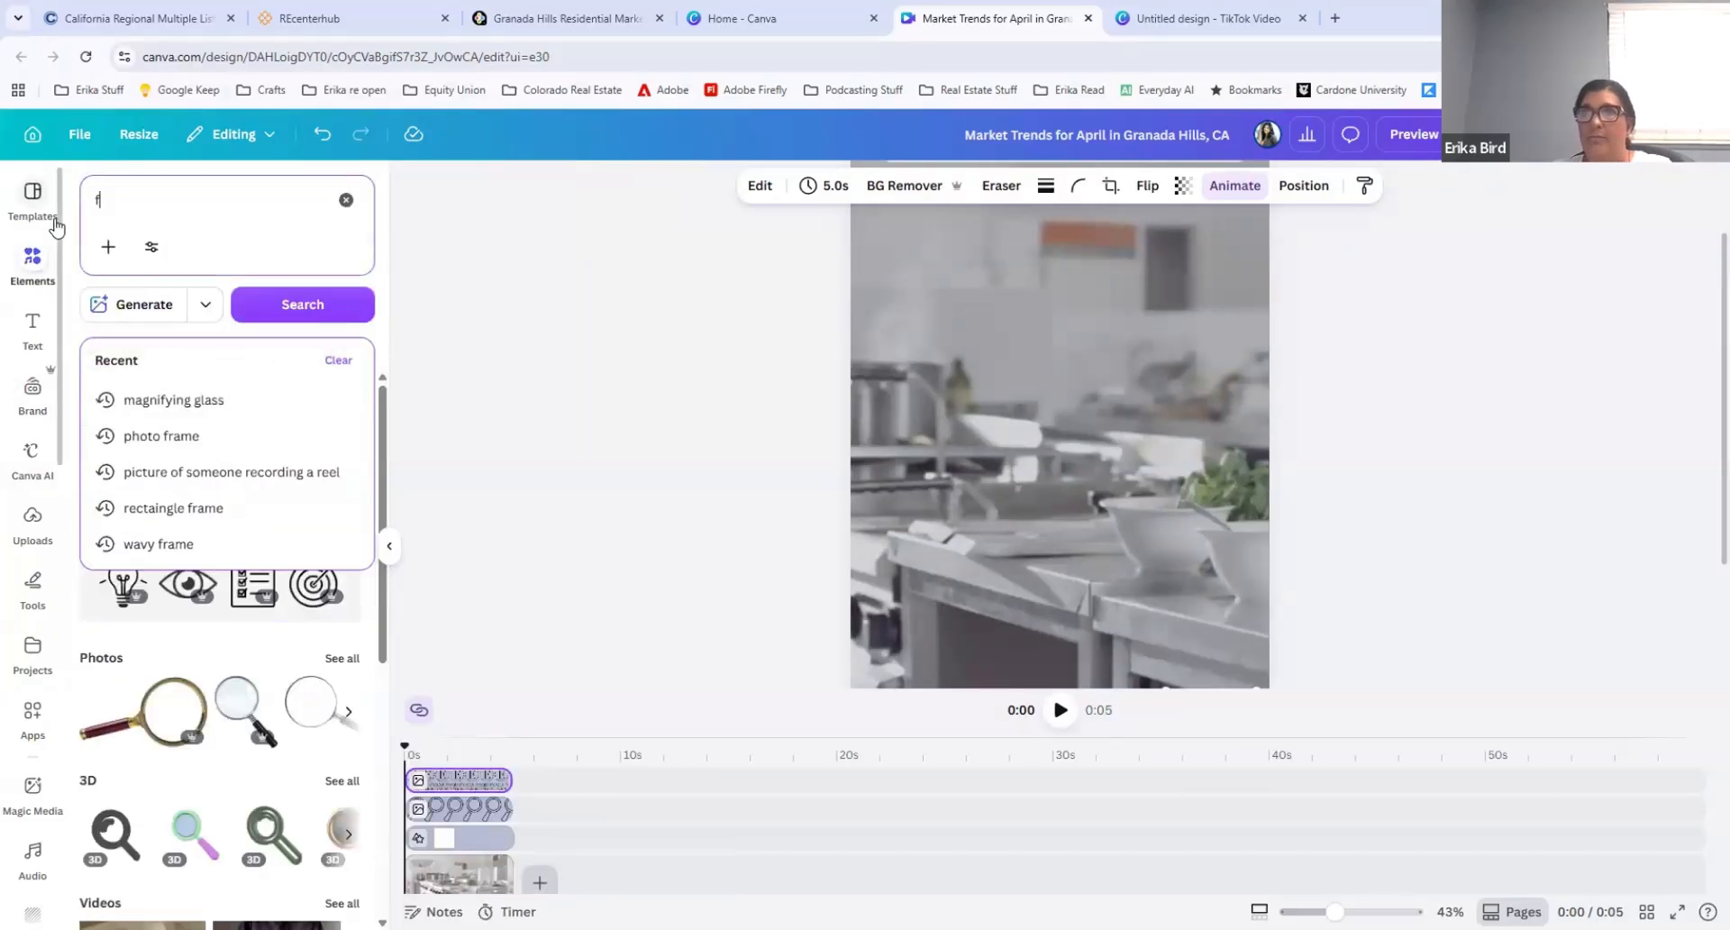
pyautogui.write('rame')
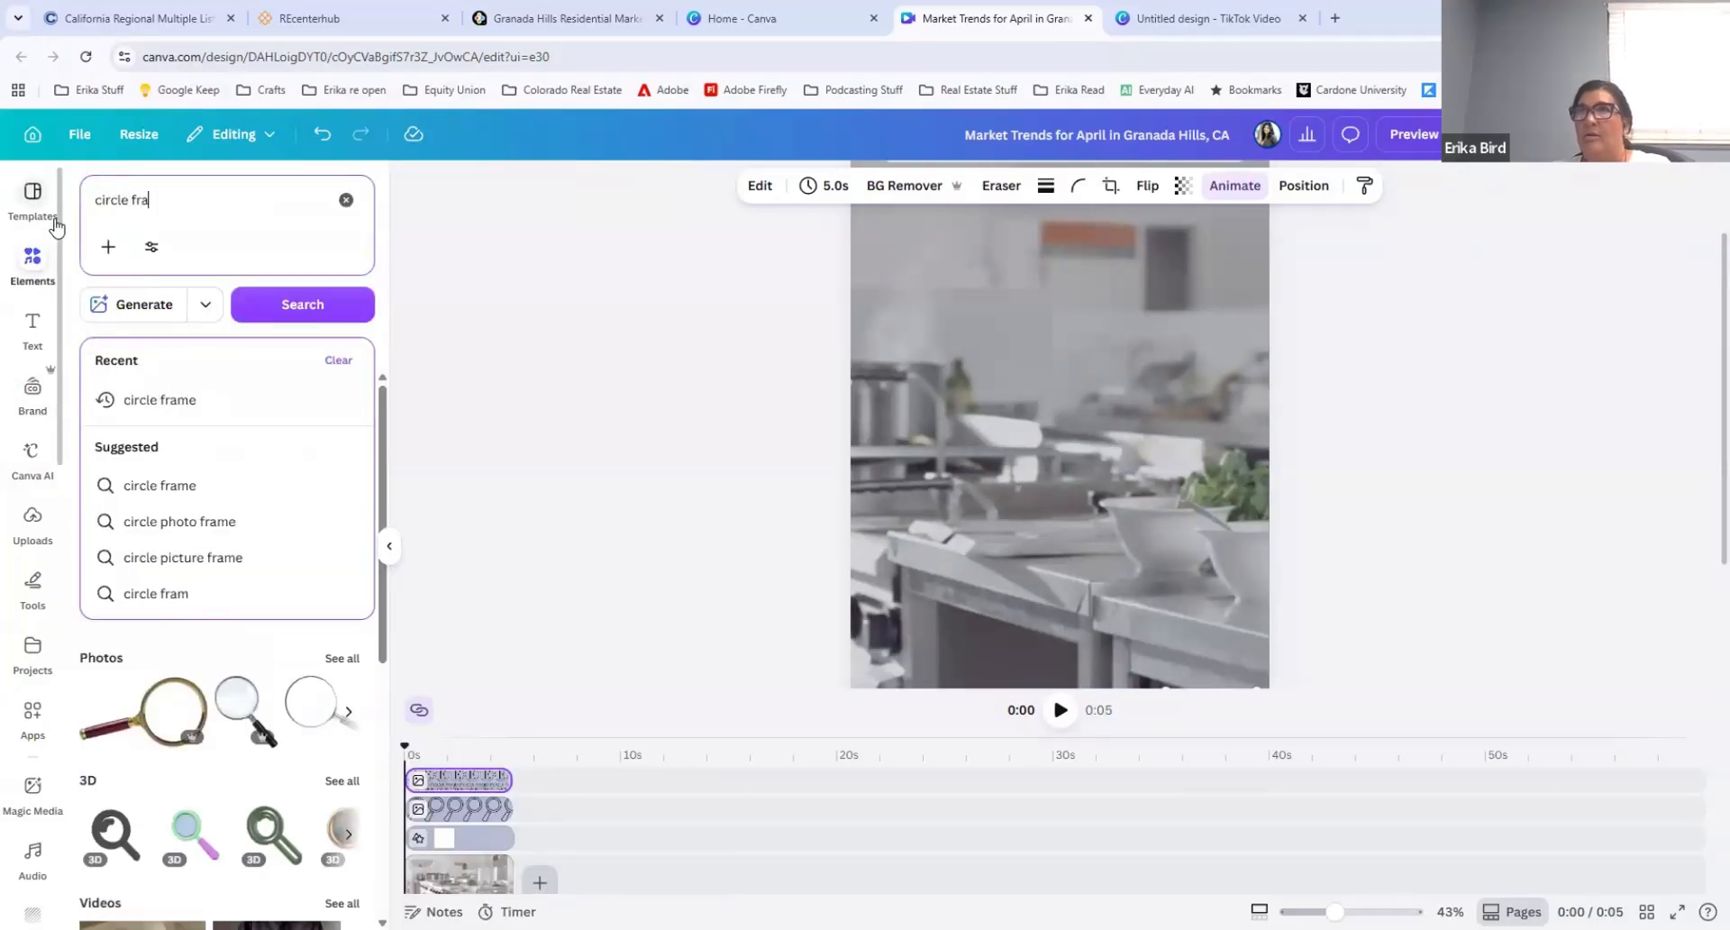
pyautogui.press('Return')
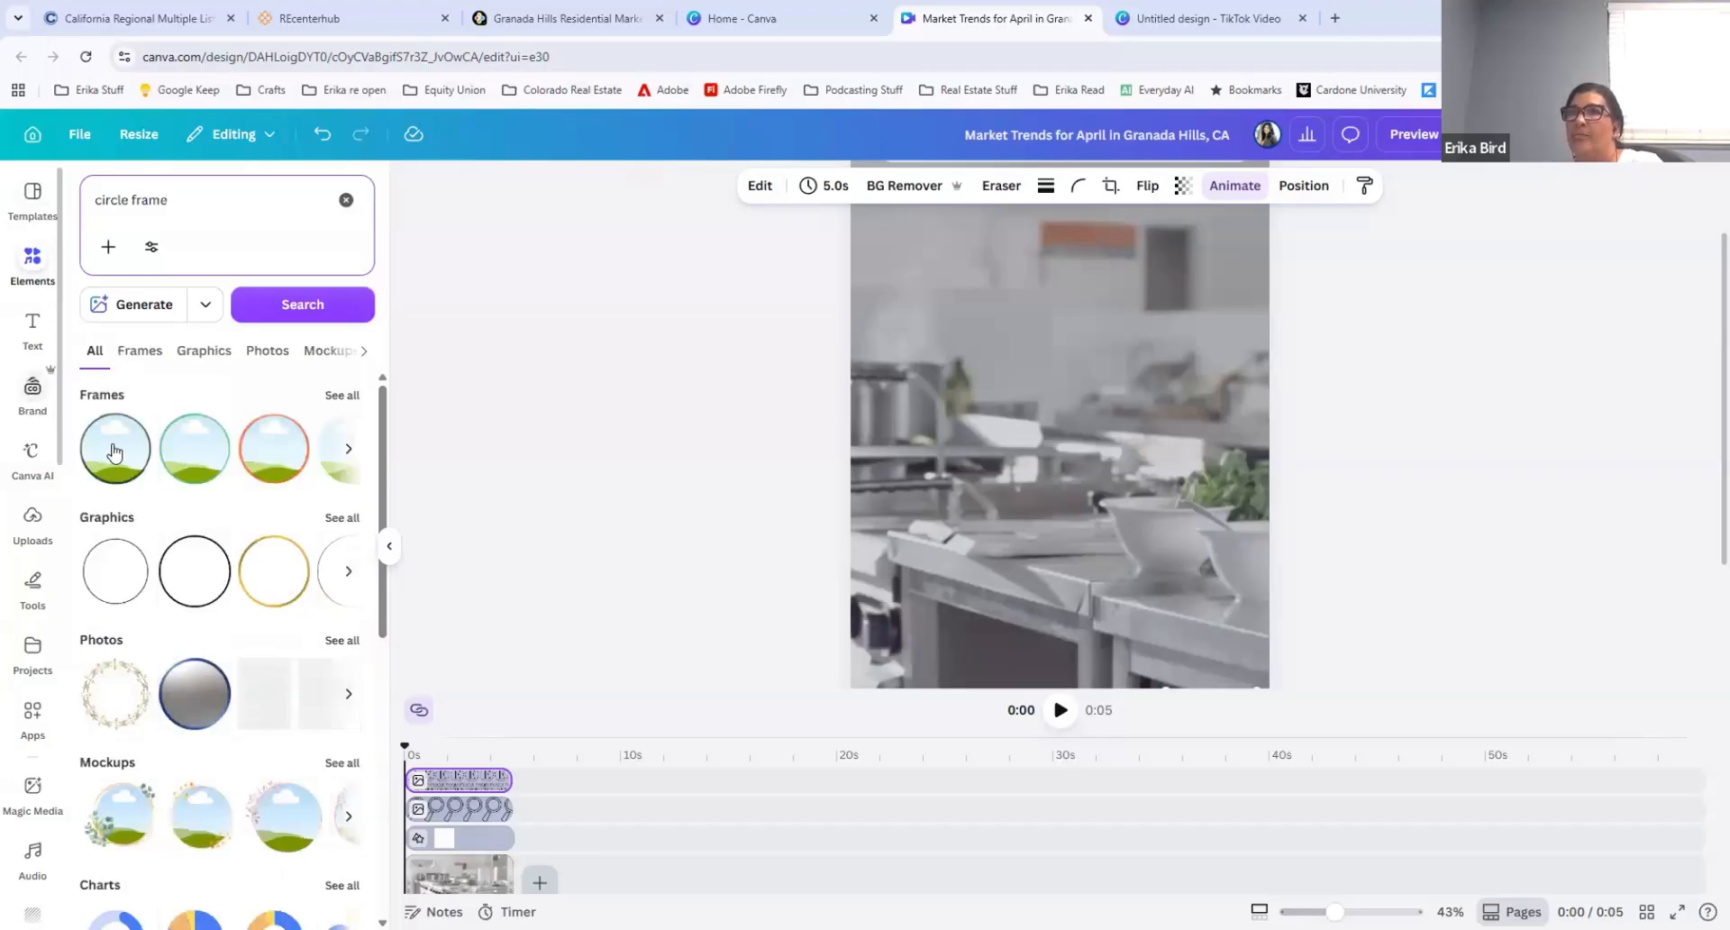
# Step: Try a small circle frame in the page's lower-left corner with the dark blue brand color #17457a, and delete it
pyautogui.moveTo(896, 492); pyautogui.dragTo(1013, 614)
pyautogui.moveTo(1081, 677); pyautogui.dragTo(1005, 598)
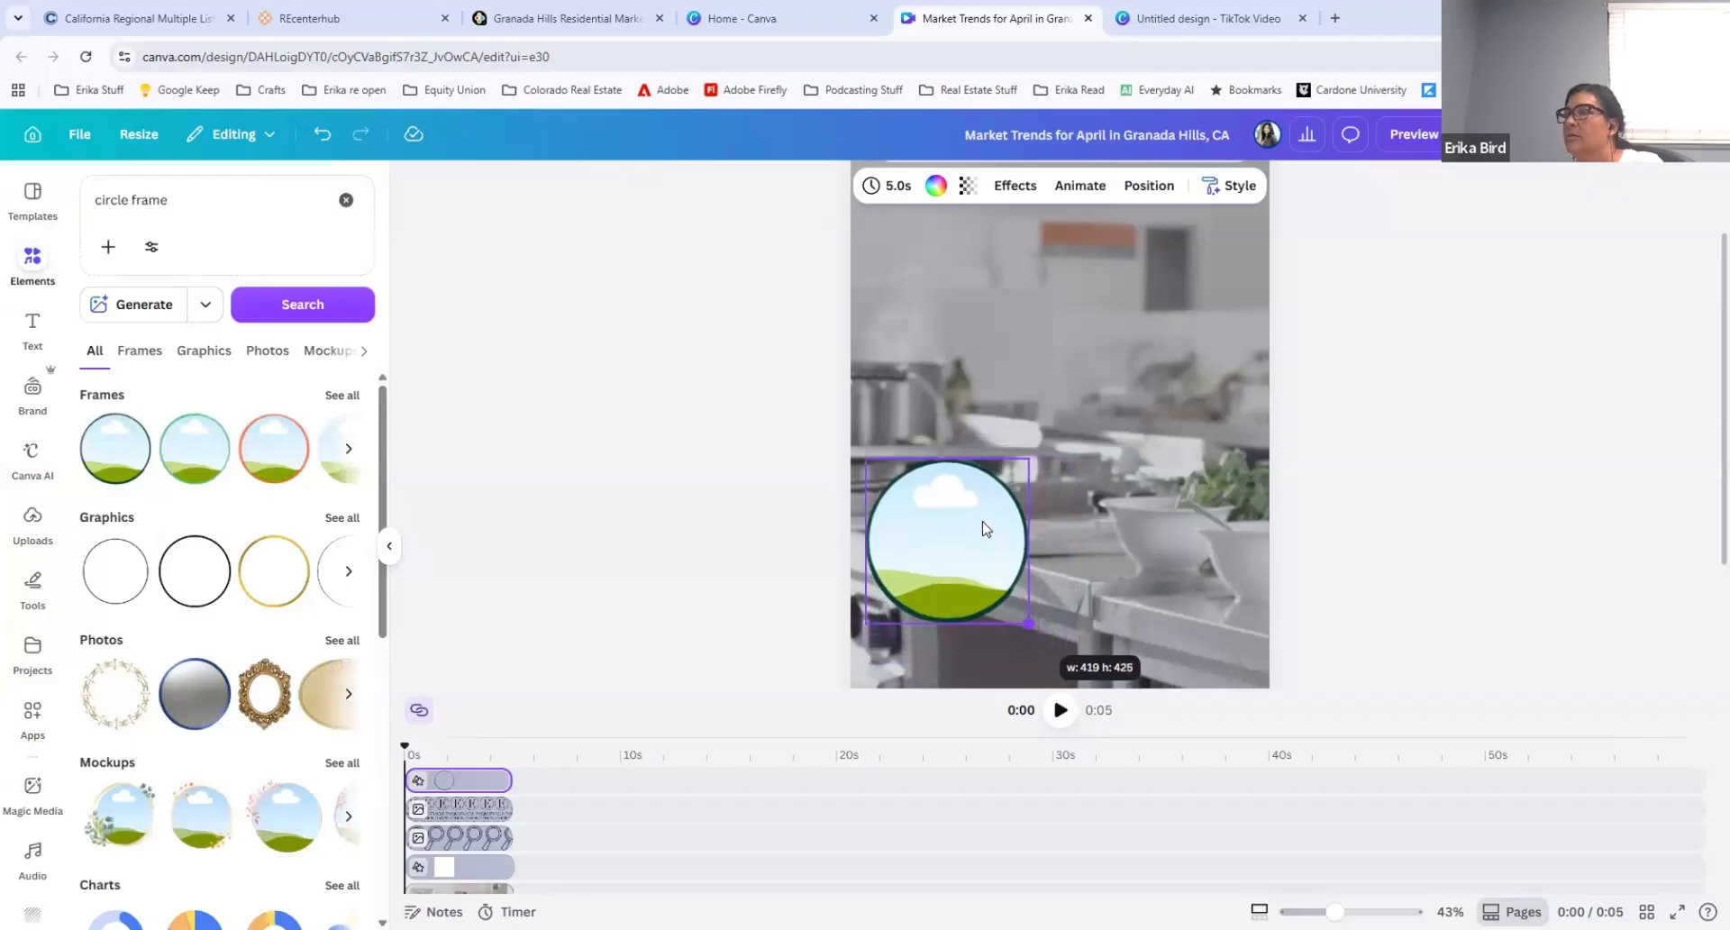
pyautogui.moveTo(983, 523); pyautogui.dragTo(978, 590)
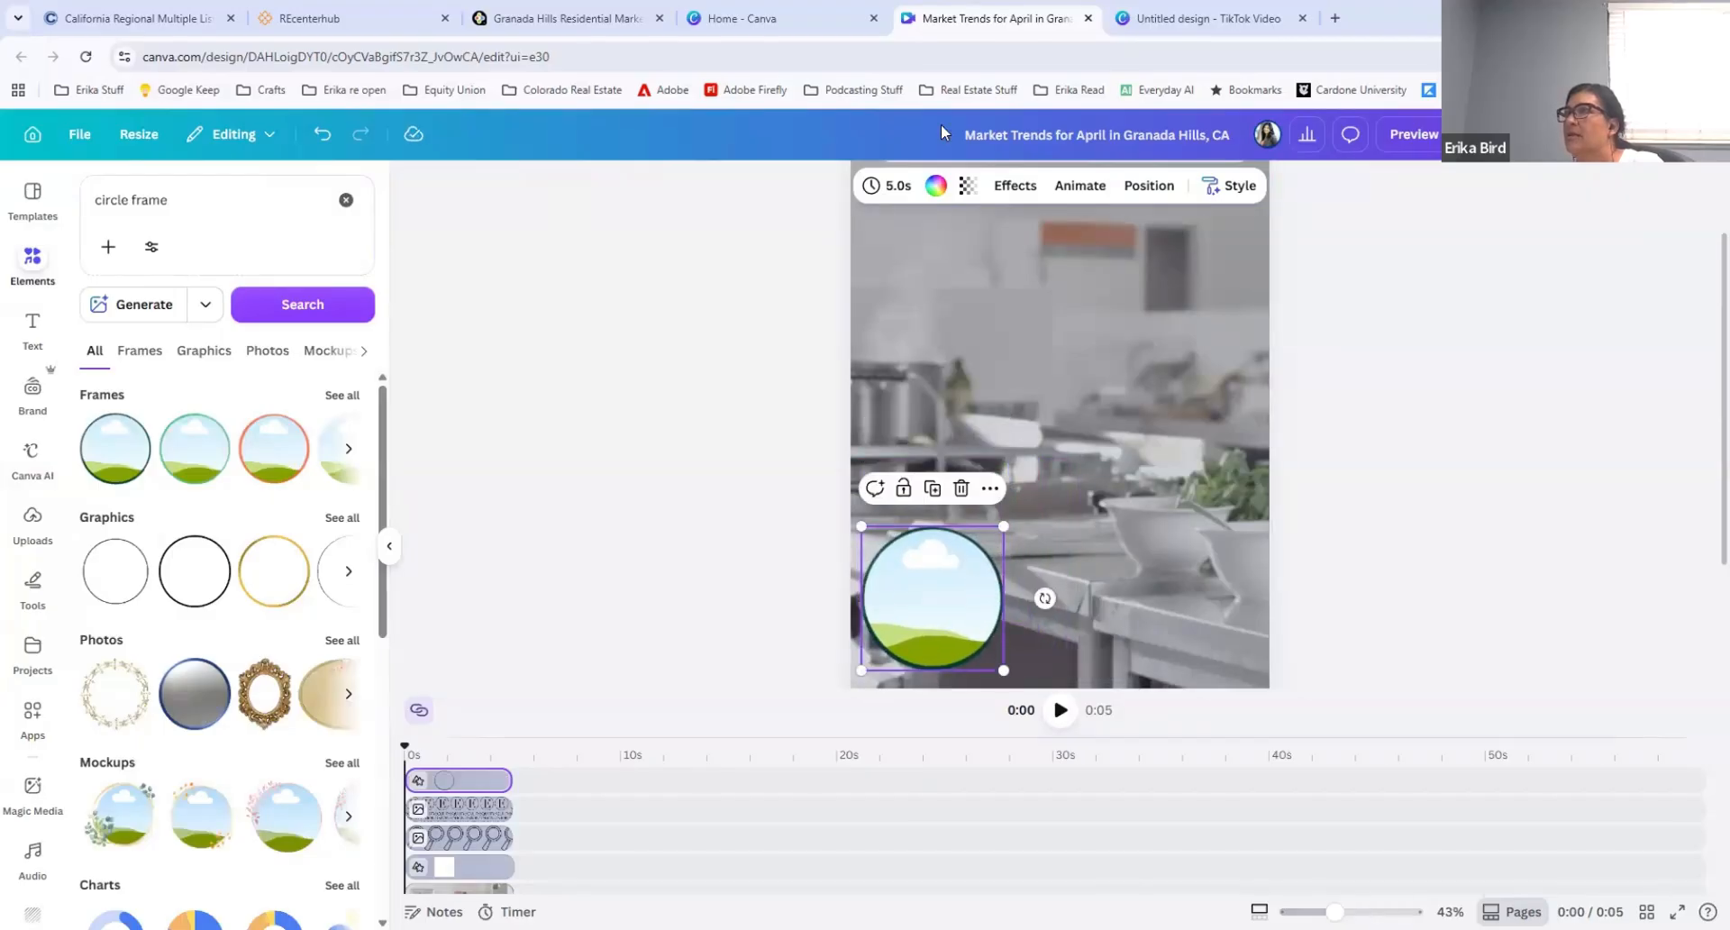
pyautogui.click(936, 188)
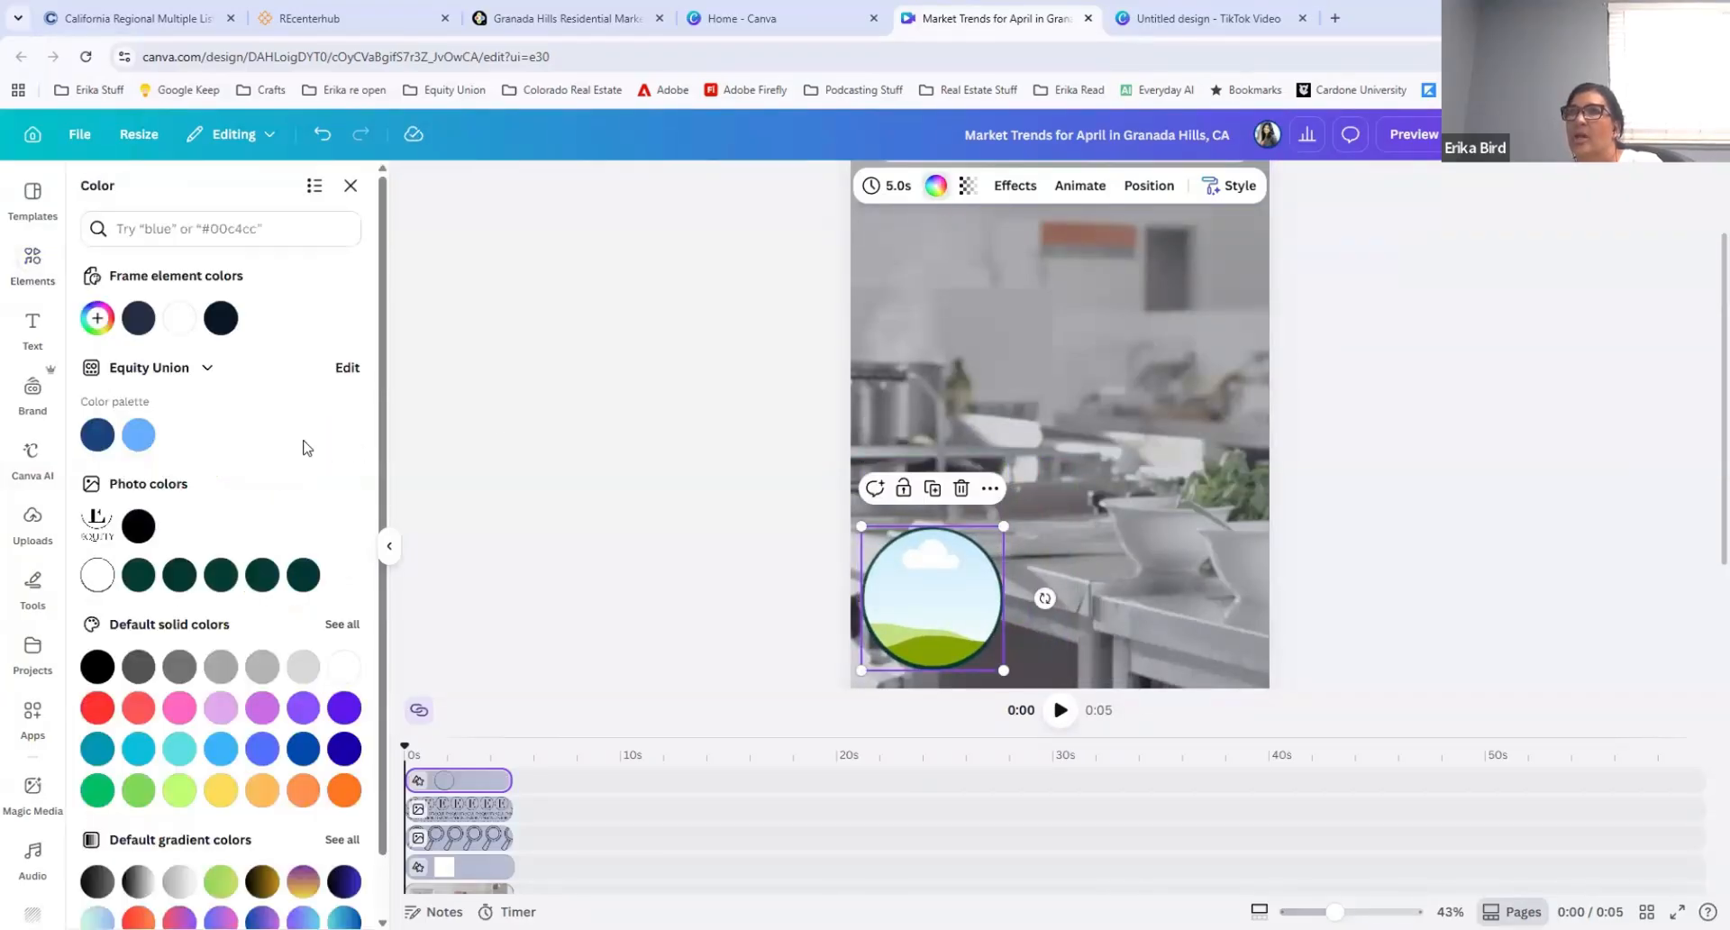
pyautogui.click(97, 436)
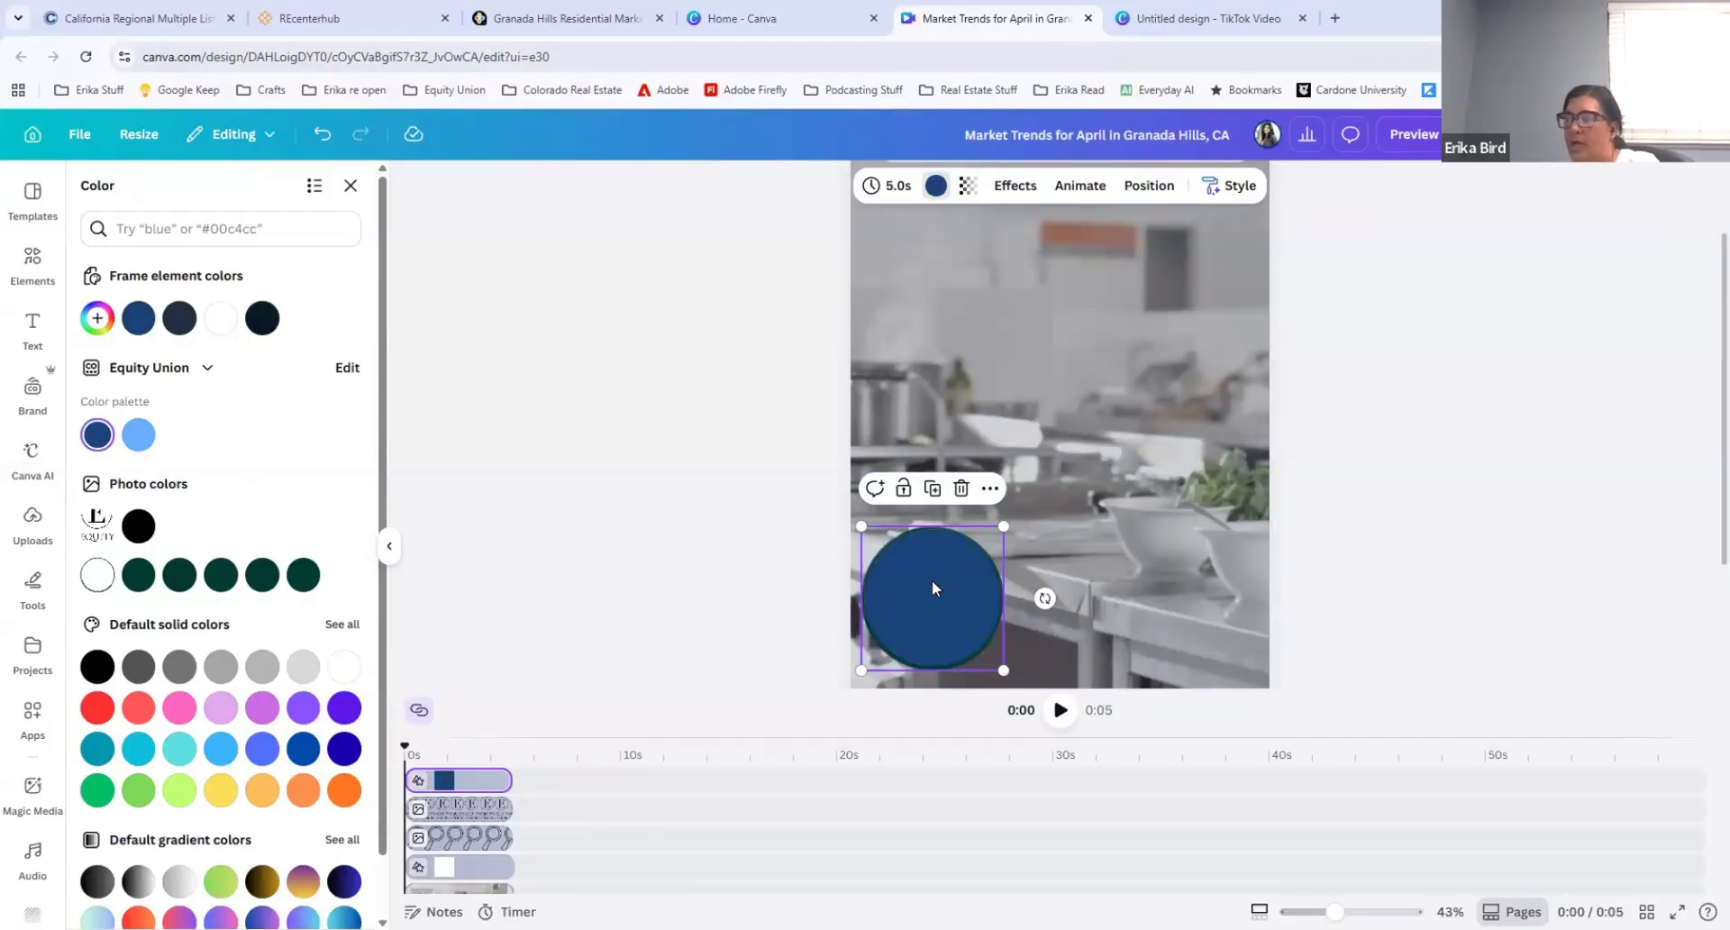
pyautogui.press('Delete')
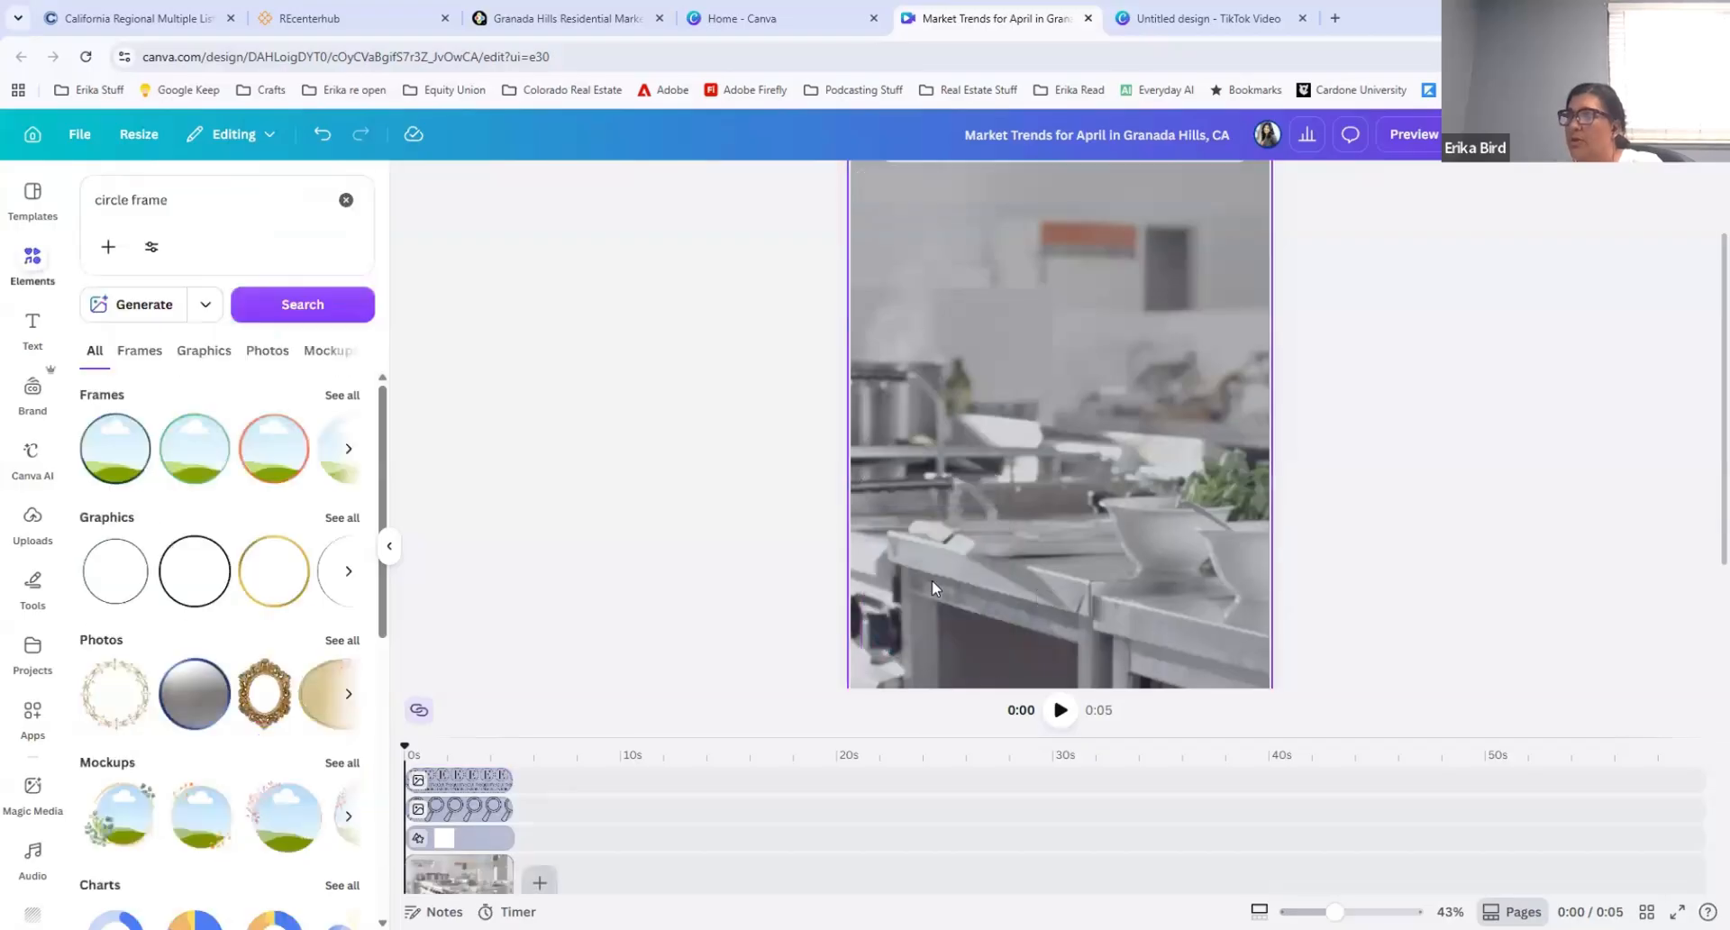
# Step: Place the brand photo of the two women standing together in a small circle frame at the page's lower-left corner
pyautogui.click(132, 444)
pyautogui.moveTo(1081, 498); pyautogui.dragTo(1029, 541)
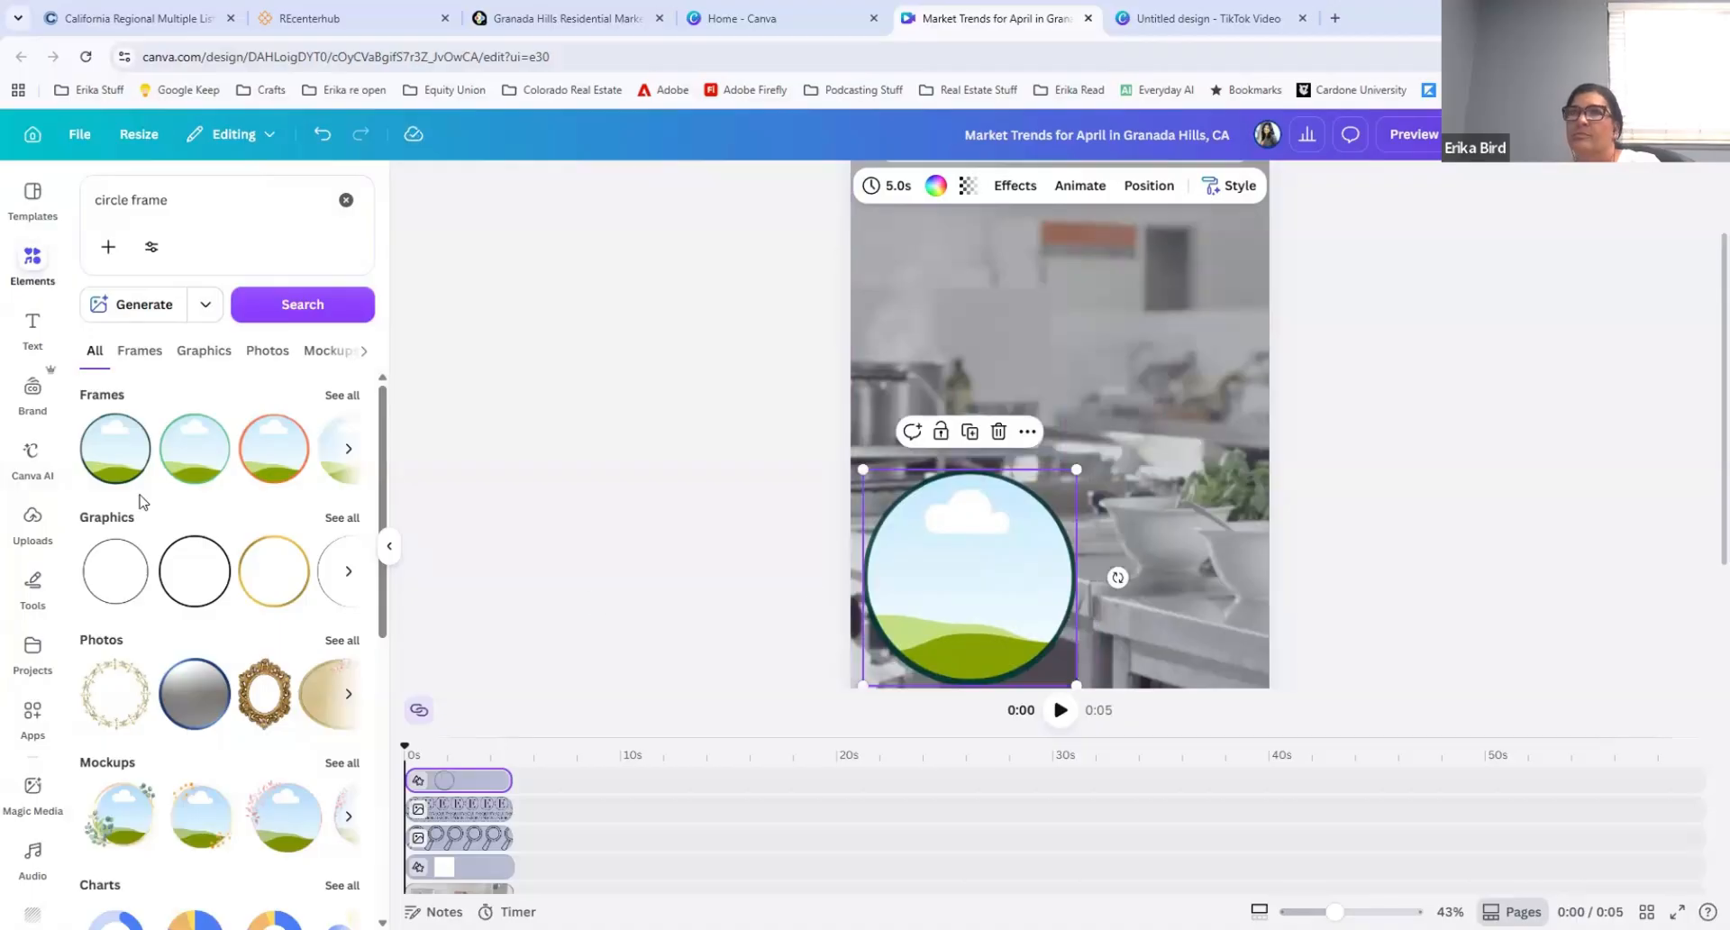
pyautogui.click(32, 522)
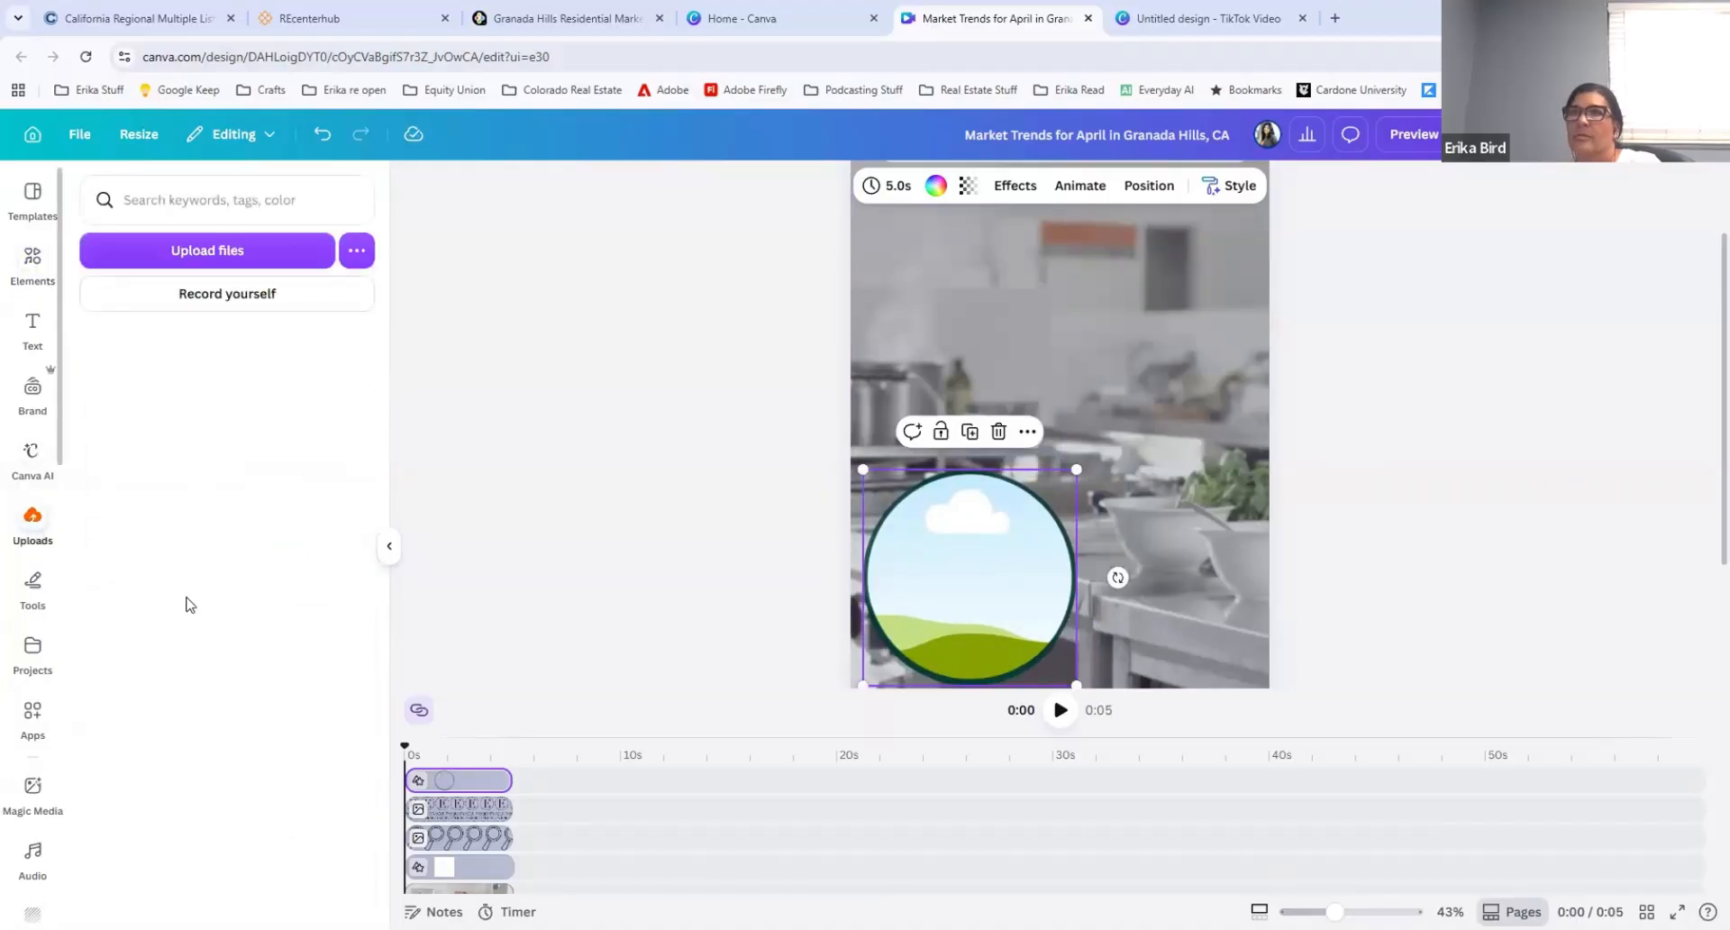
pyautogui.click(32, 389)
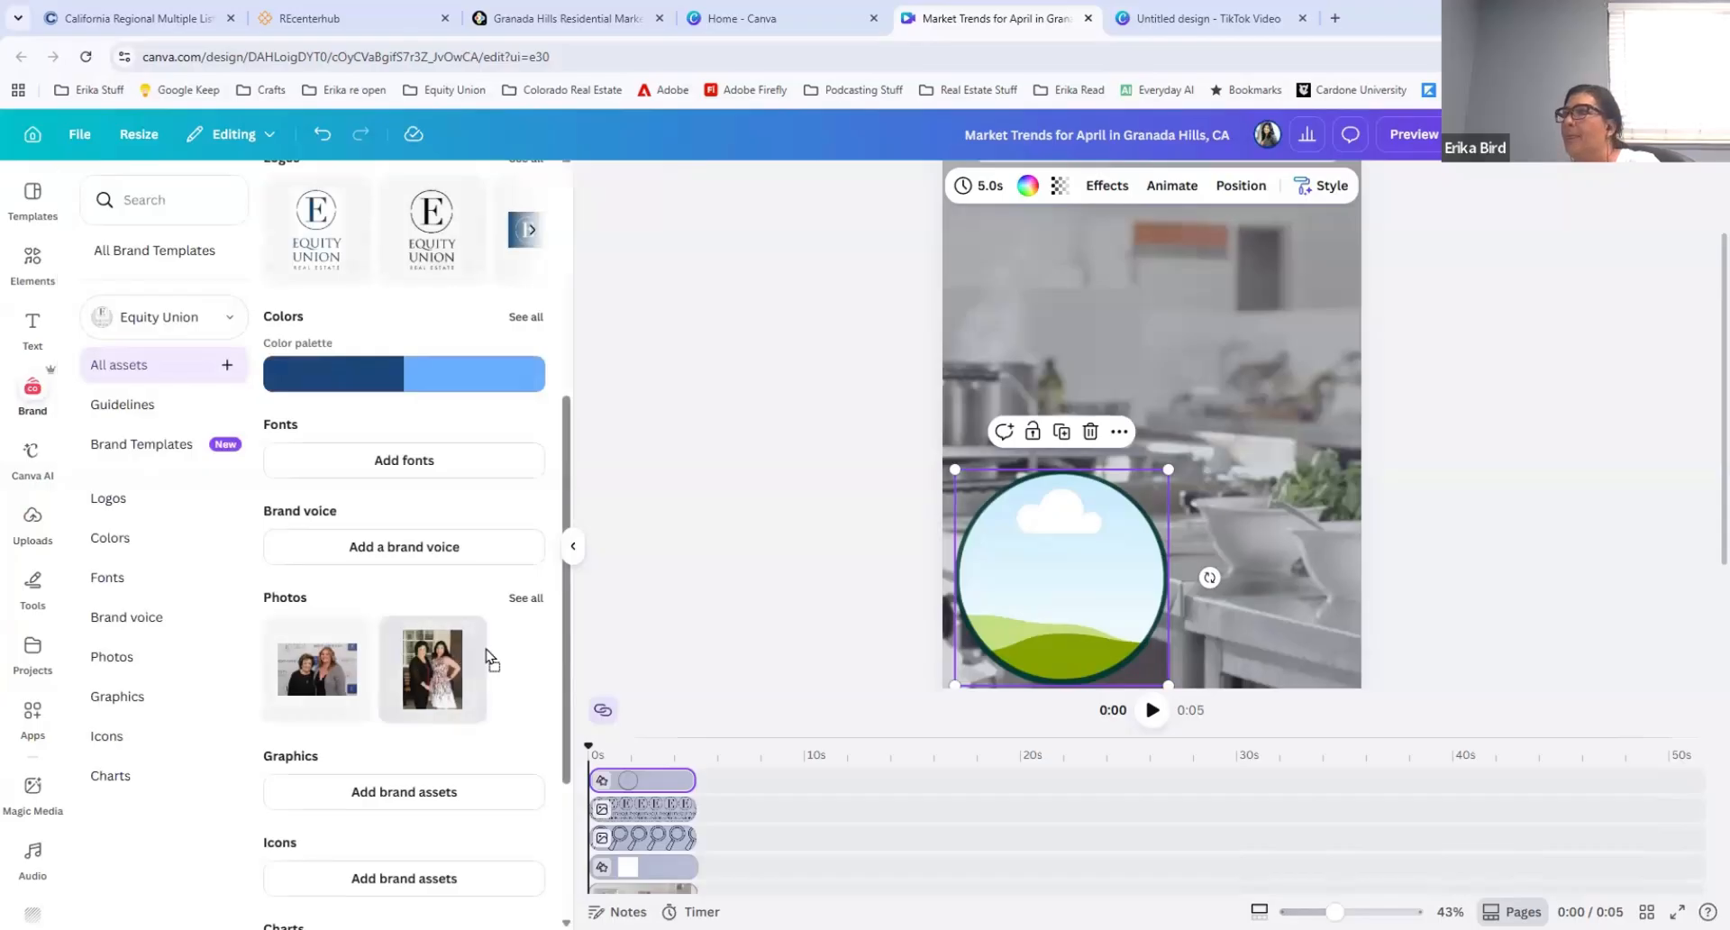
pyautogui.moveTo(491, 658); pyautogui.dragTo(979, 567)
pyautogui.doubleClick(1054, 560)
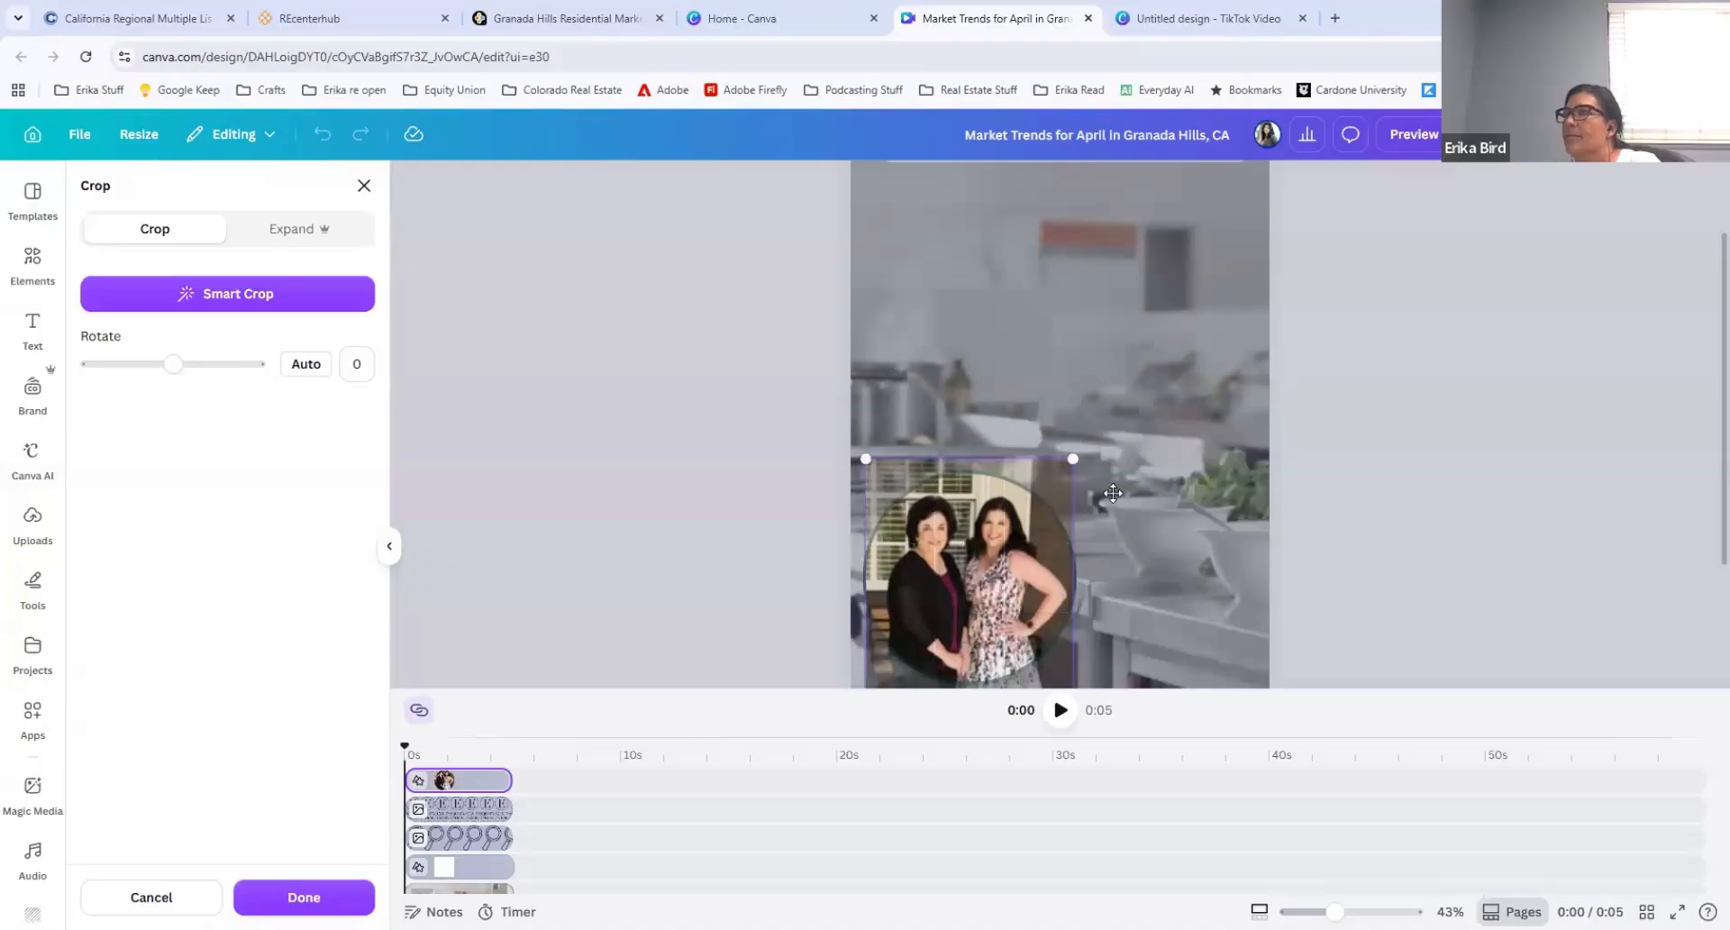
pyautogui.click(1361, 464)
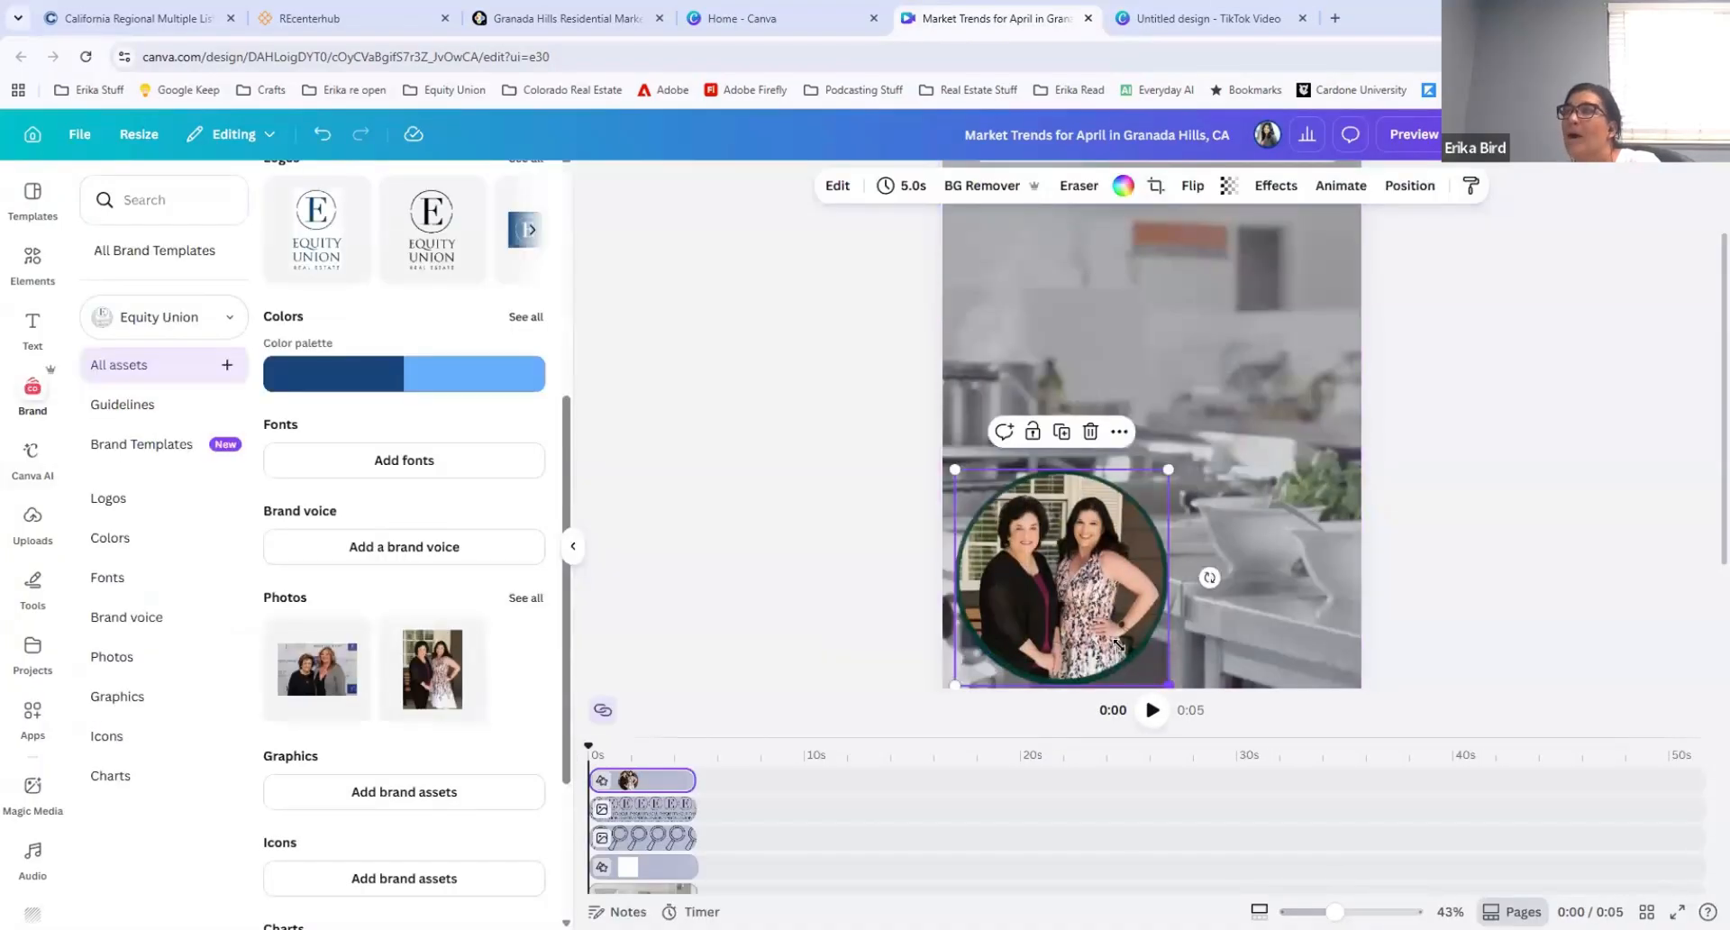
pyautogui.moveTo(1167, 684); pyautogui.dragTo(1100, 618)
pyautogui.moveTo(1036, 530); pyautogui.dragTo(1038, 588)
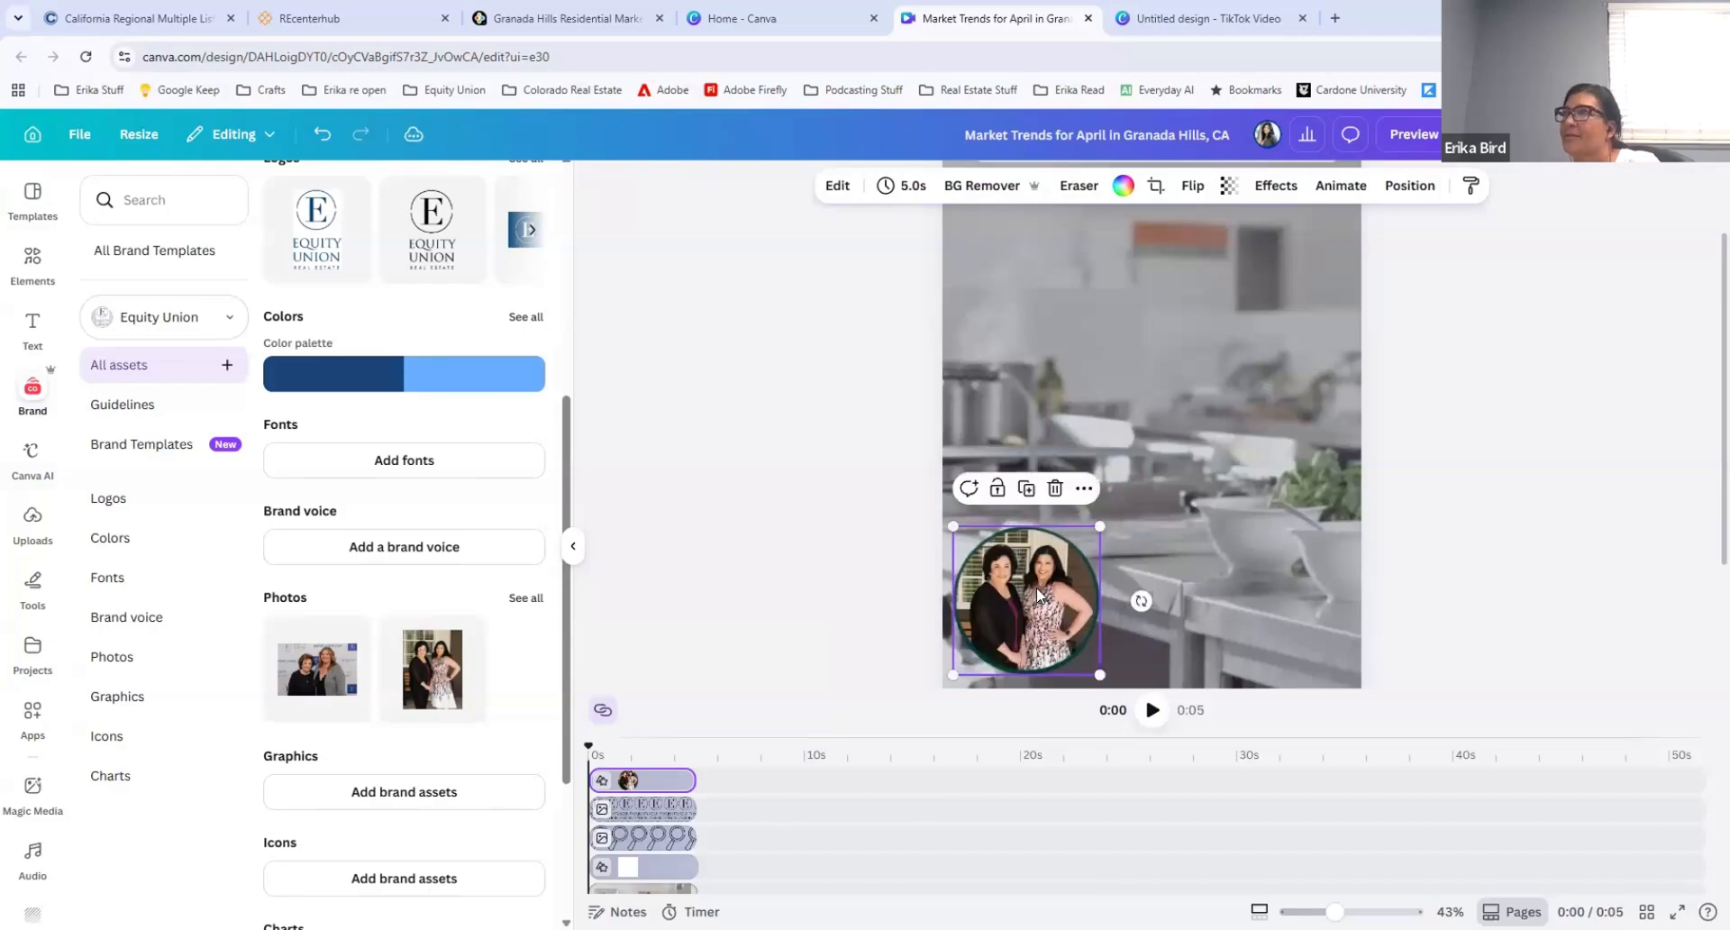
# Step: Try applying the dark blue brand color to the circular photo frame and undo the change
pyautogui.click(1124, 186)
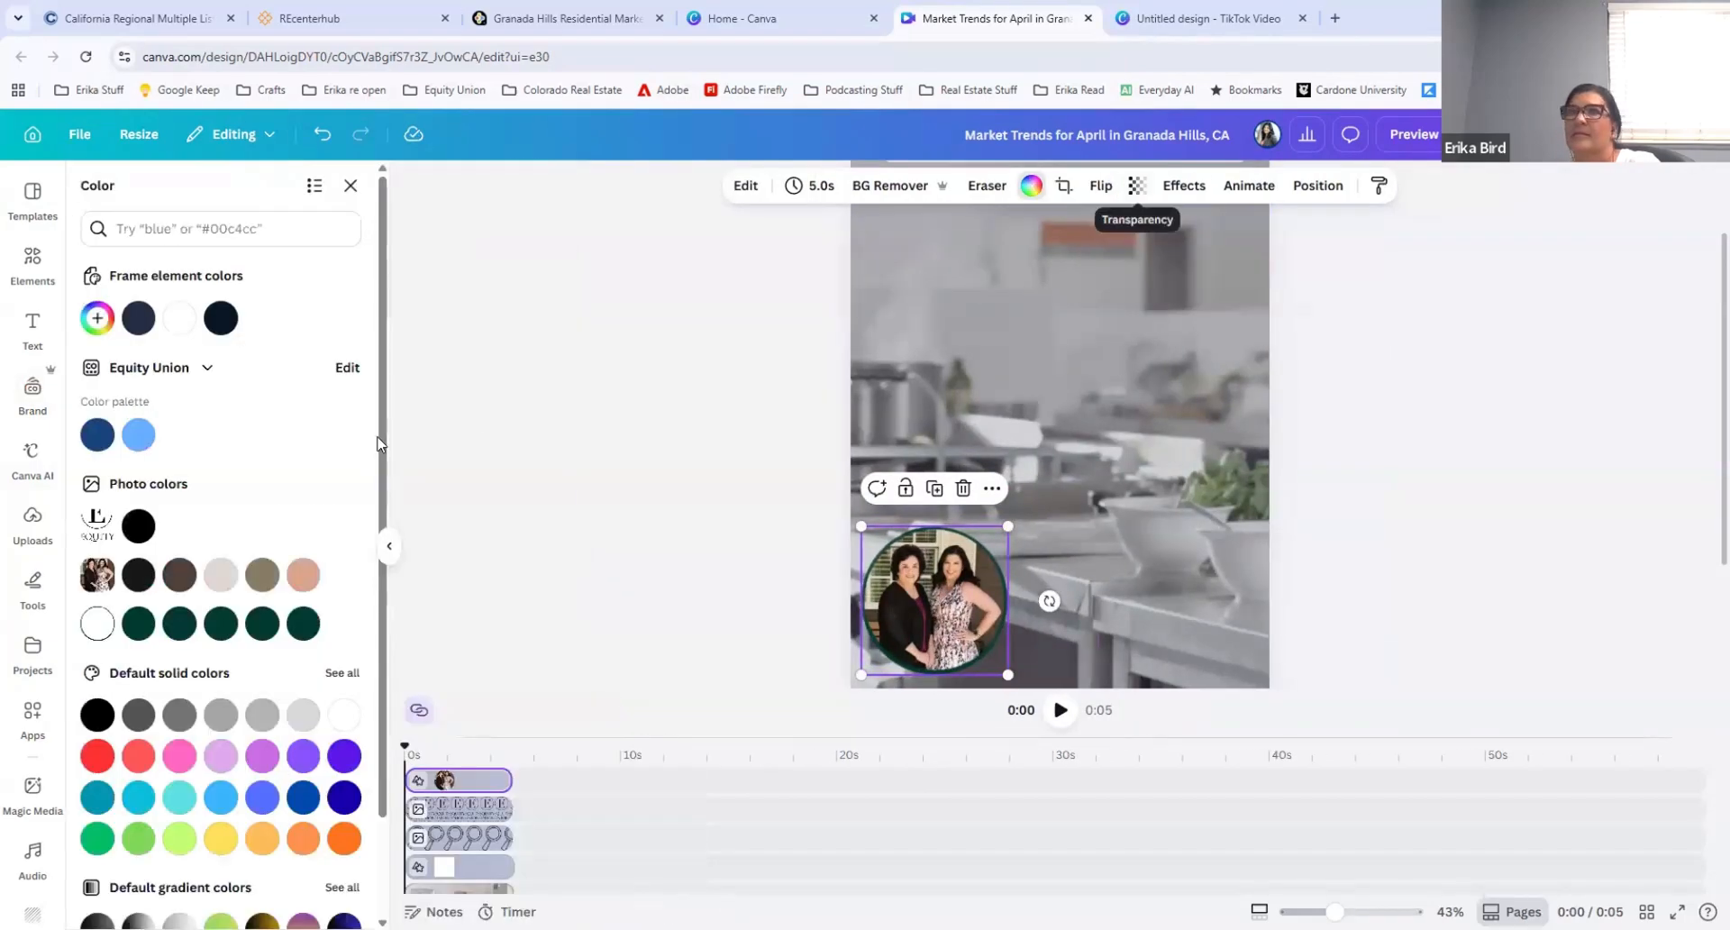
pyautogui.click(98, 437)
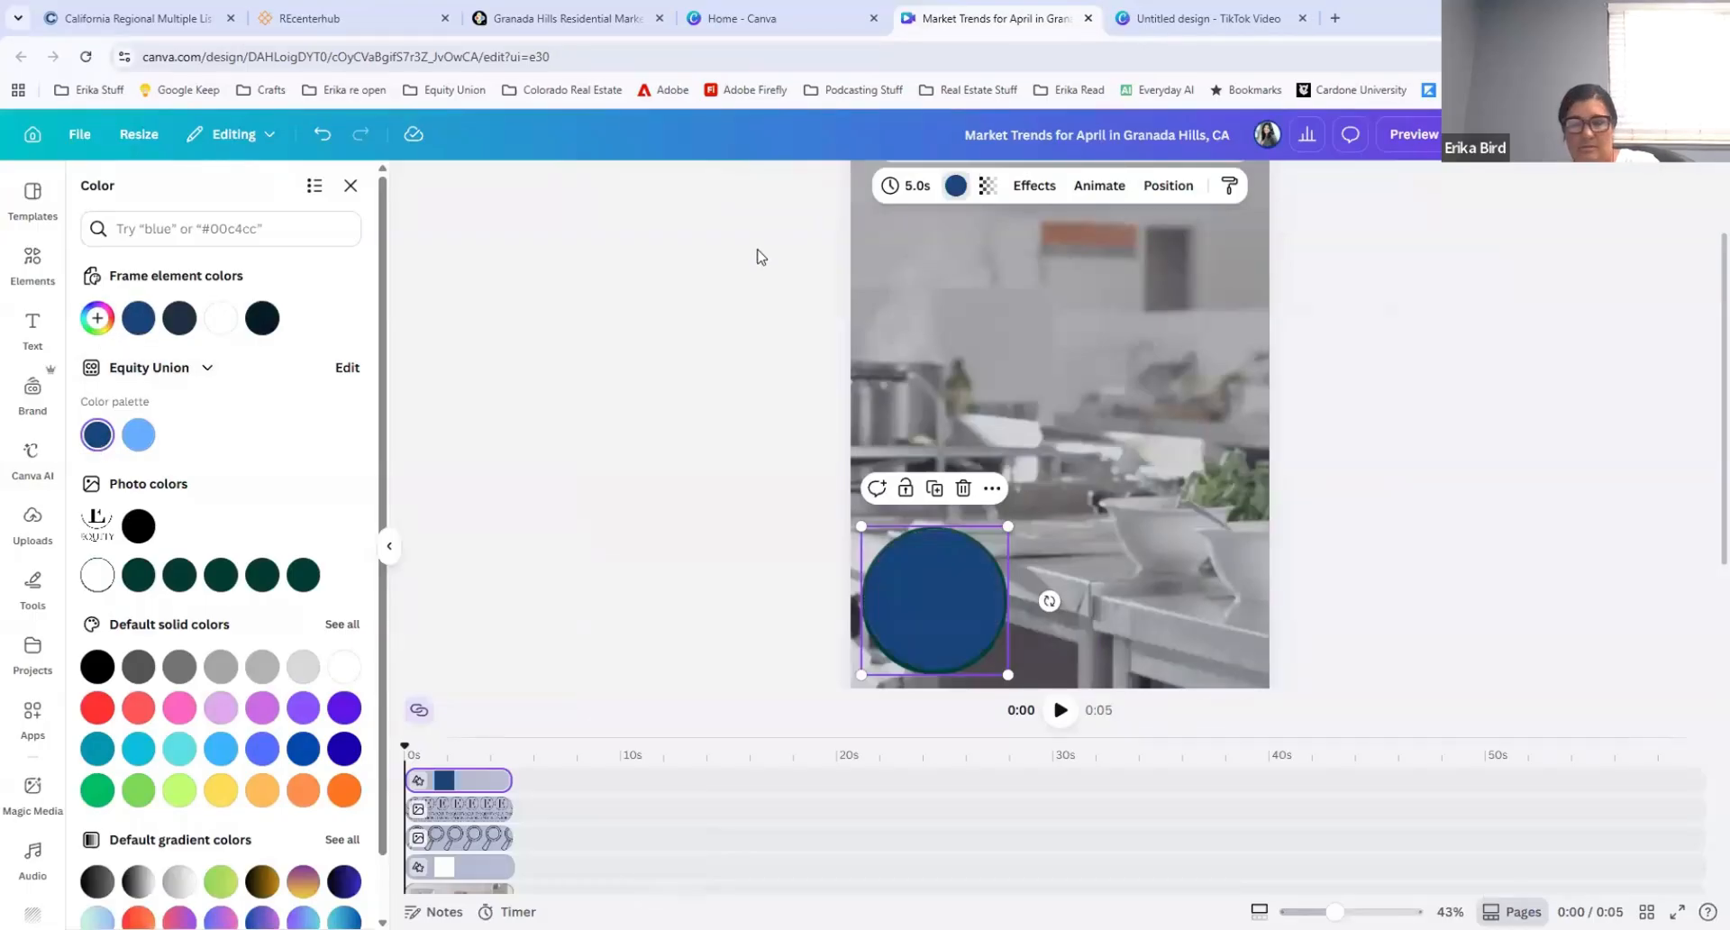
pyautogui.hotkey('ctrl', 'z')
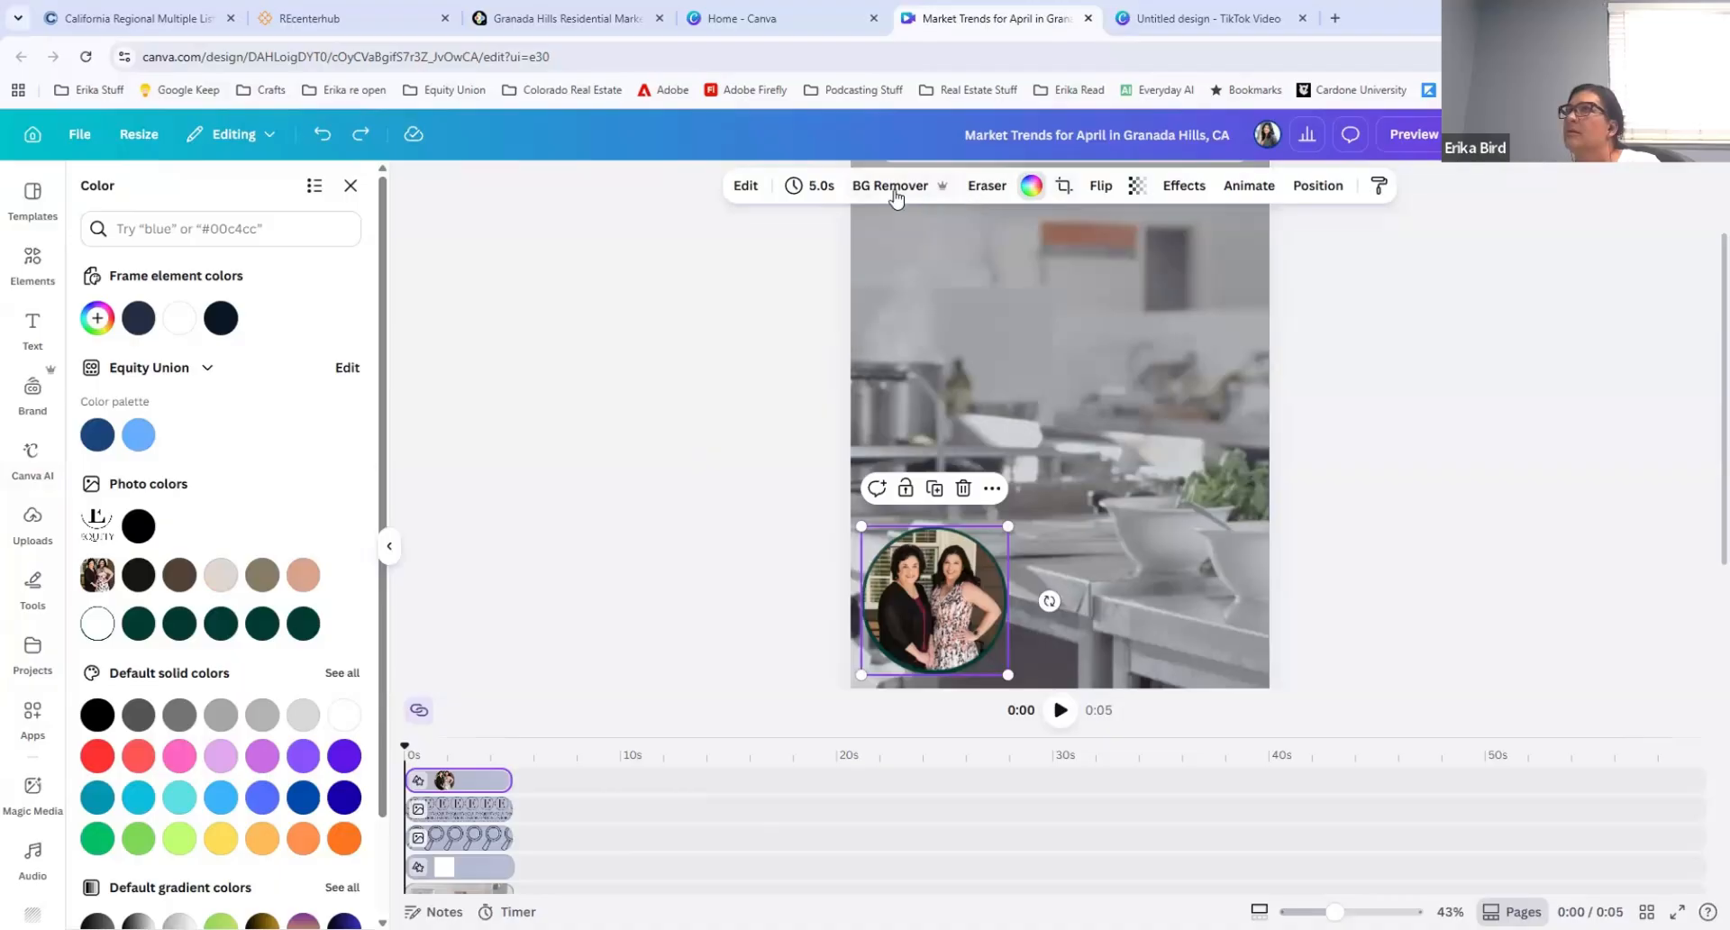
pyautogui.click(1498, 502)
# Step: Apply the Tectonic animation to the circular photo
pyautogui.click(1027, 606)
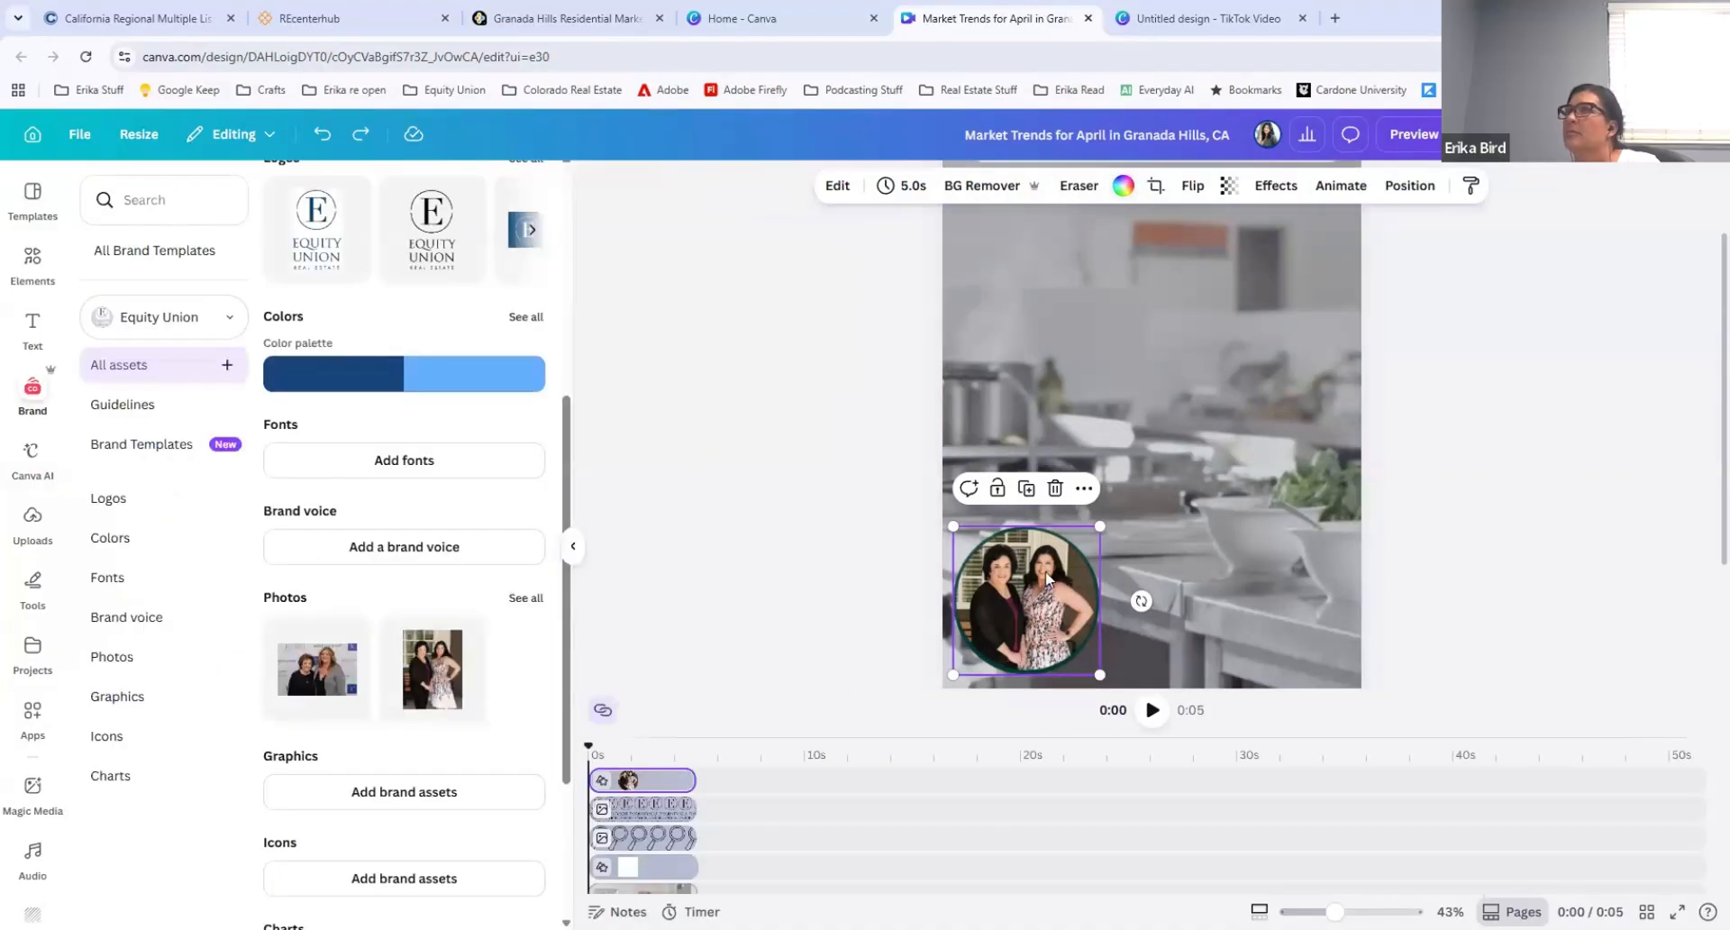
pyautogui.click(1340, 186)
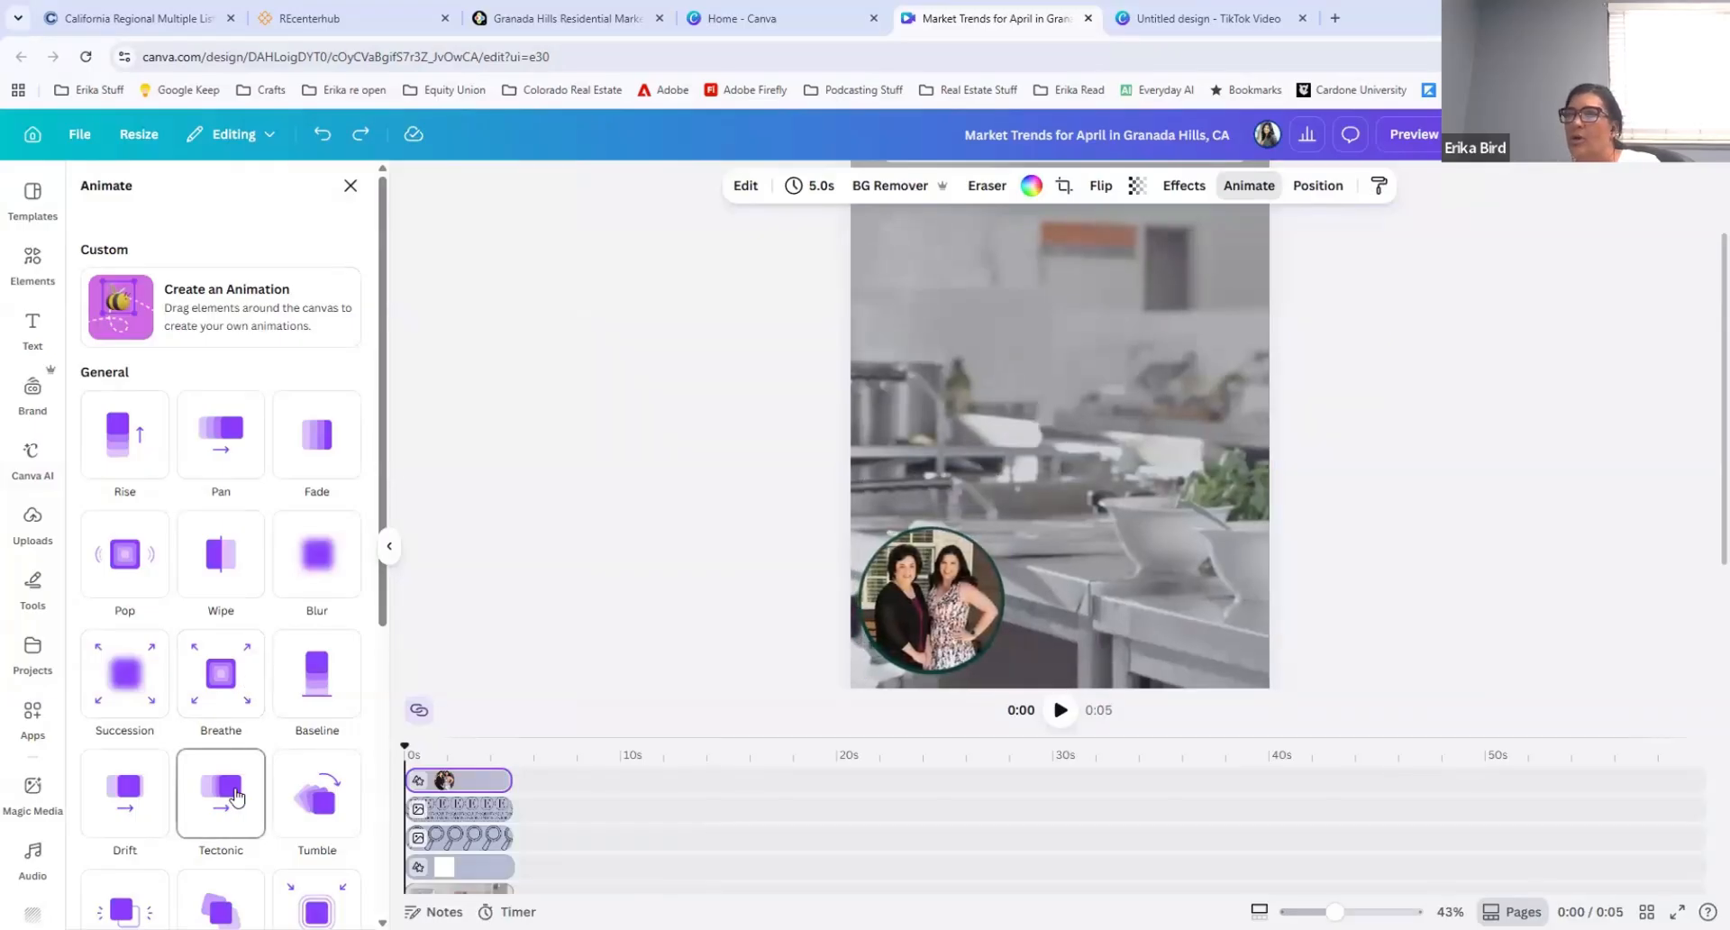
pyautogui.click(233, 796)
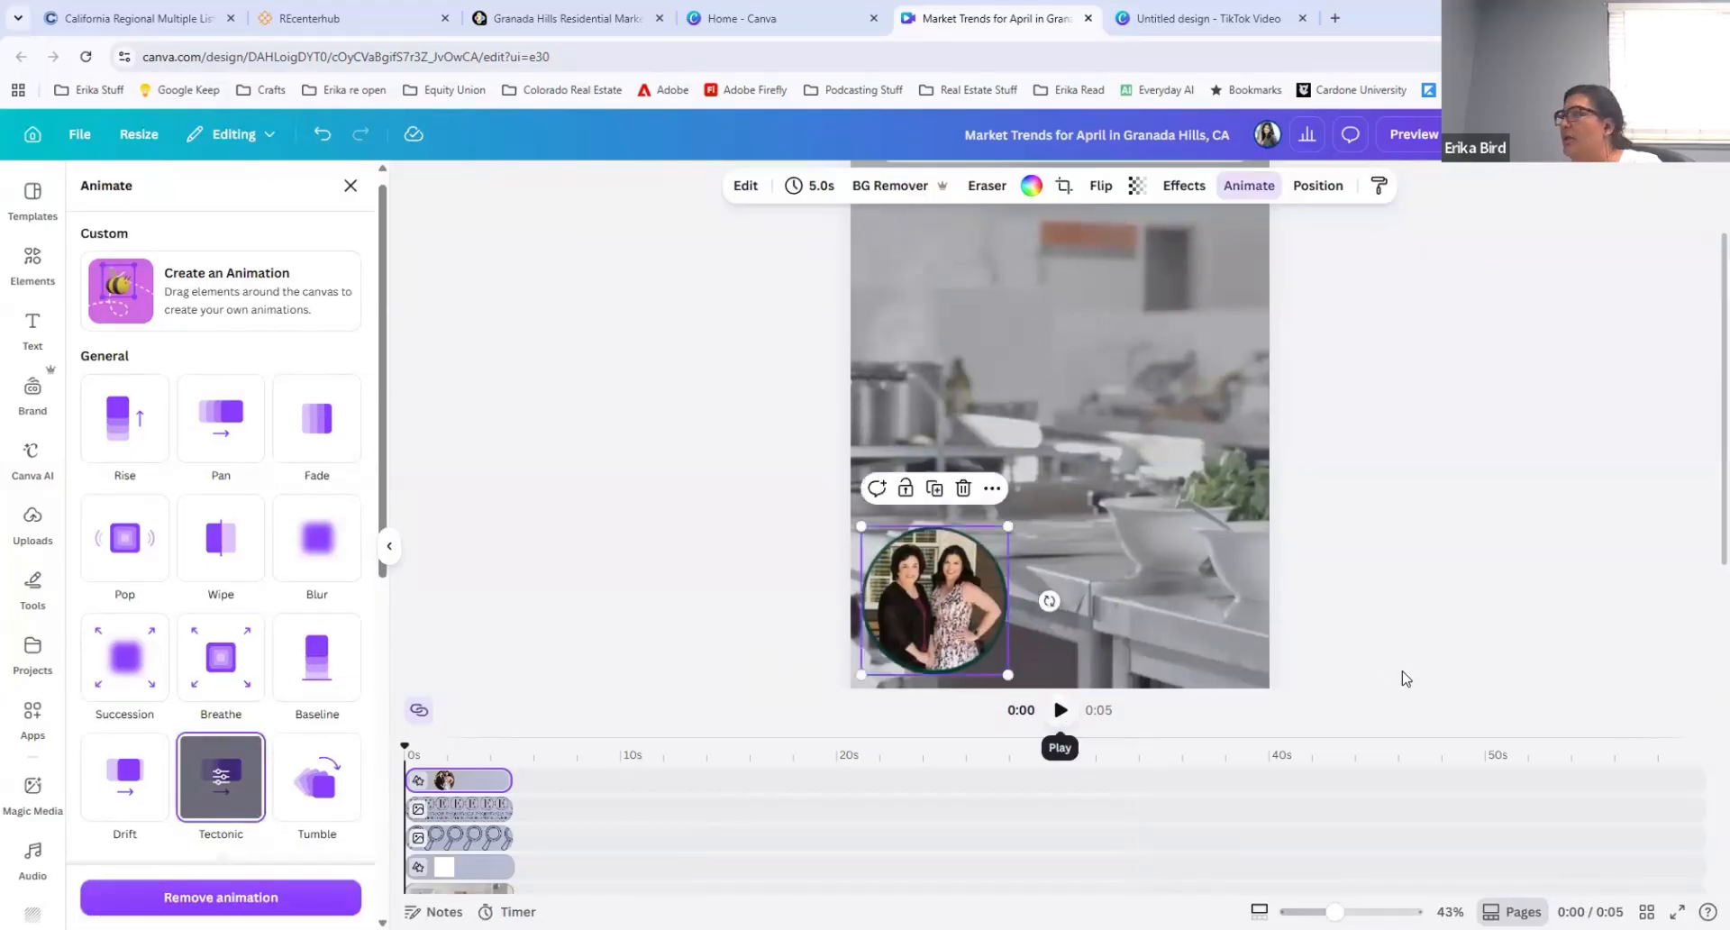
# Step: Line up the circular photo and the Equity Union logo at the same height in the page's bottom corners
pyautogui.scroll(-3, 1052, 694)
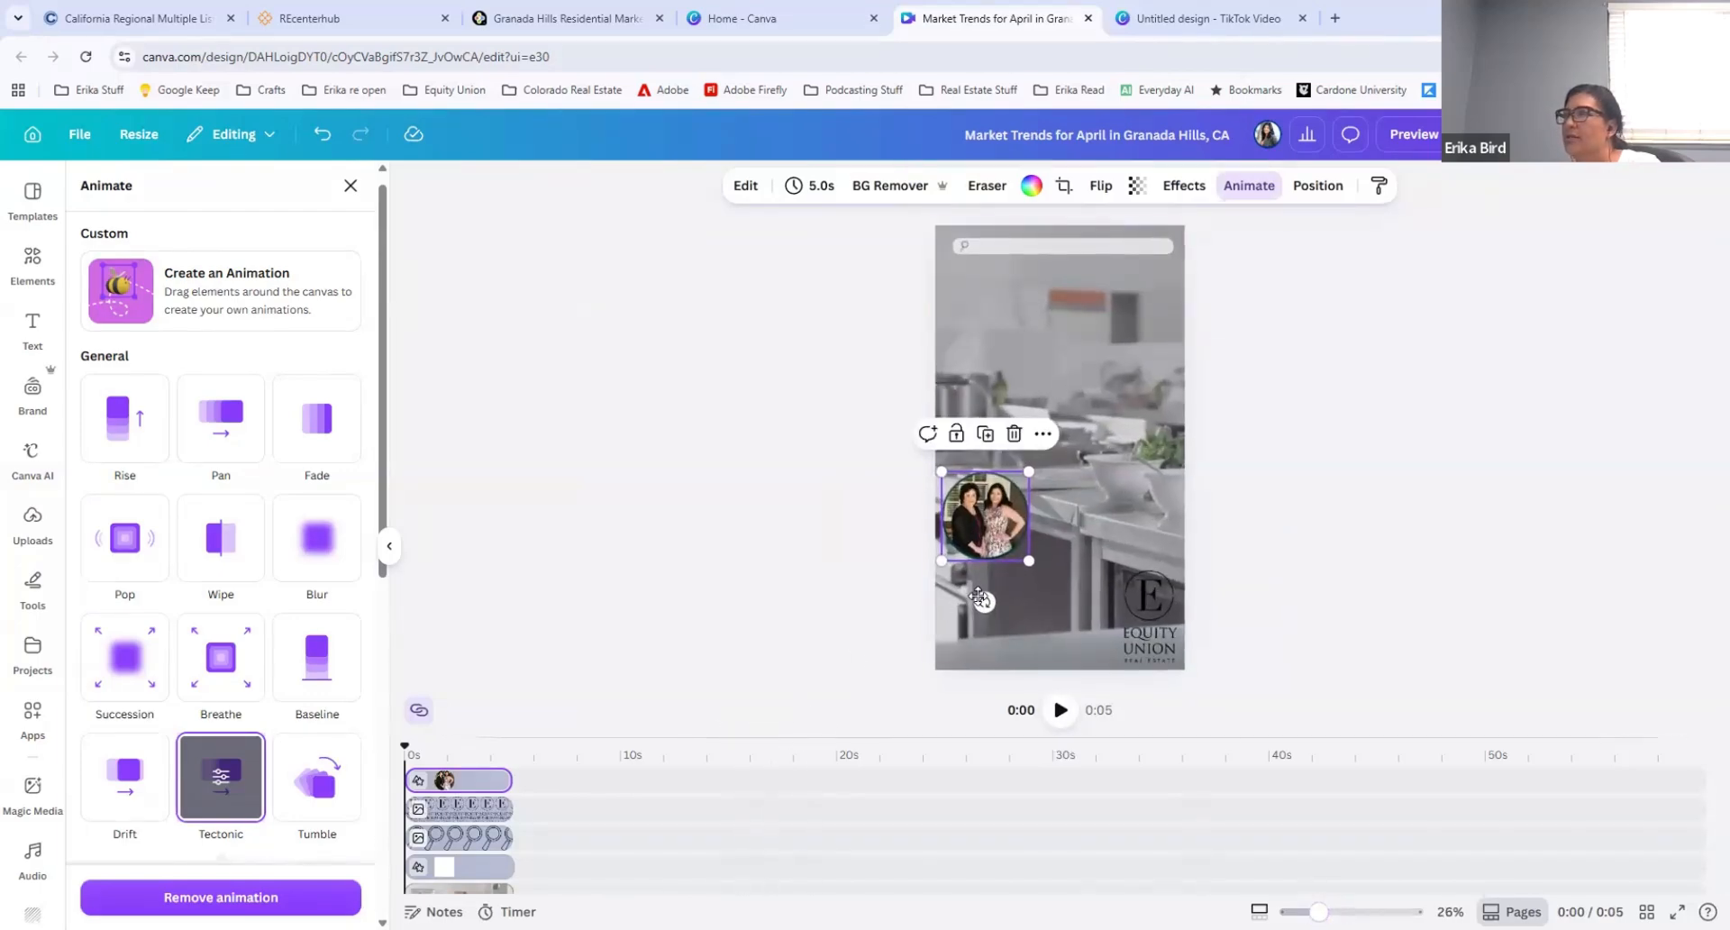
pyautogui.moveTo(972, 518); pyautogui.dragTo(976, 620)
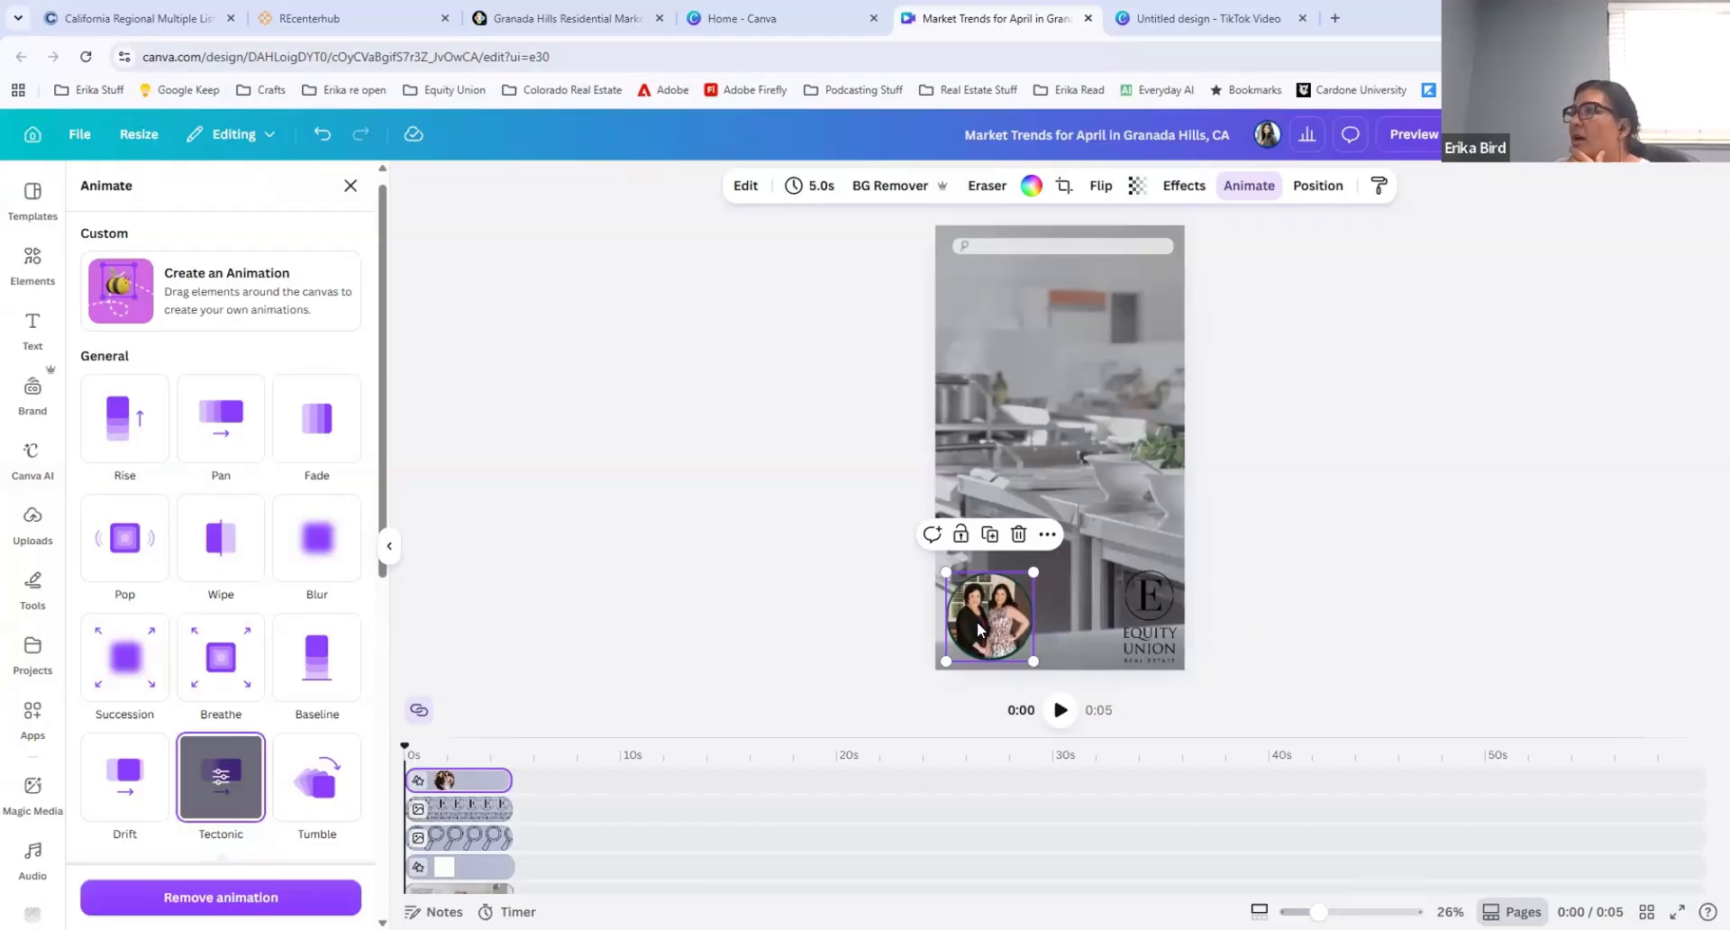
pyautogui.moveTo(980, 609)
pyautogui.mouseDown()
pyautogui.moveTo(986, 489)
pyautogui.moveTo(983, 599)
pyautogui.mouseUp()
pyautogui.click(1153, 611)
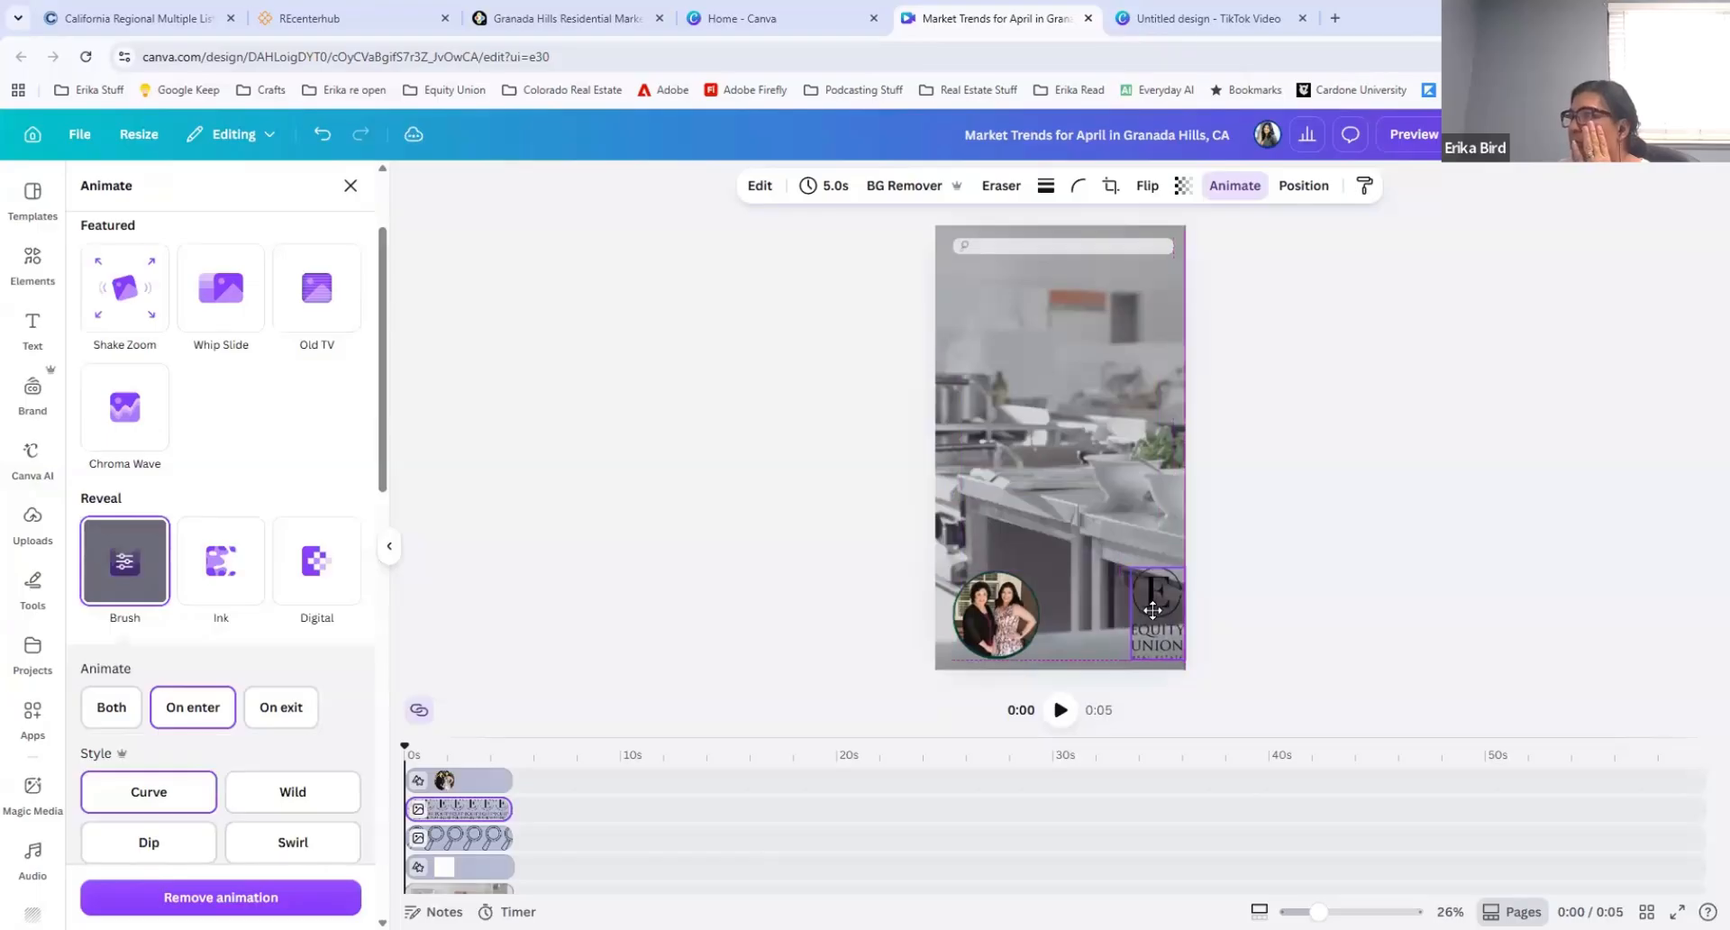
pyautogui.click(978, 617)
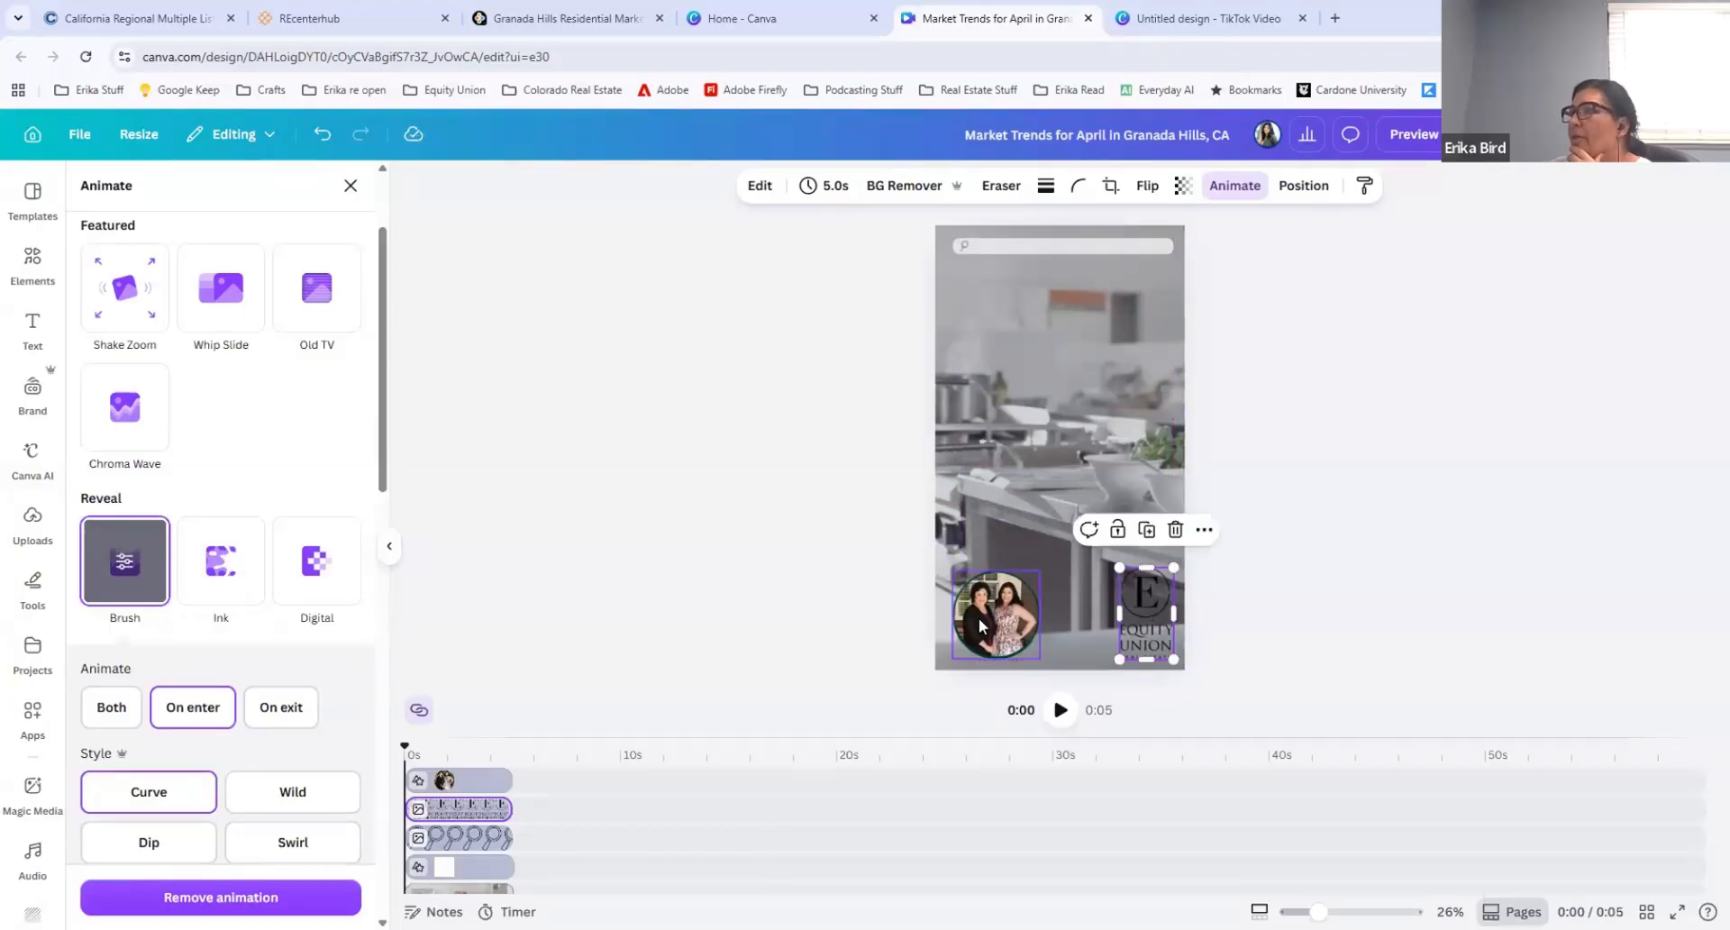
pyautogui.moveTo(972, 609); pyautogui.dragTo(970, 616)
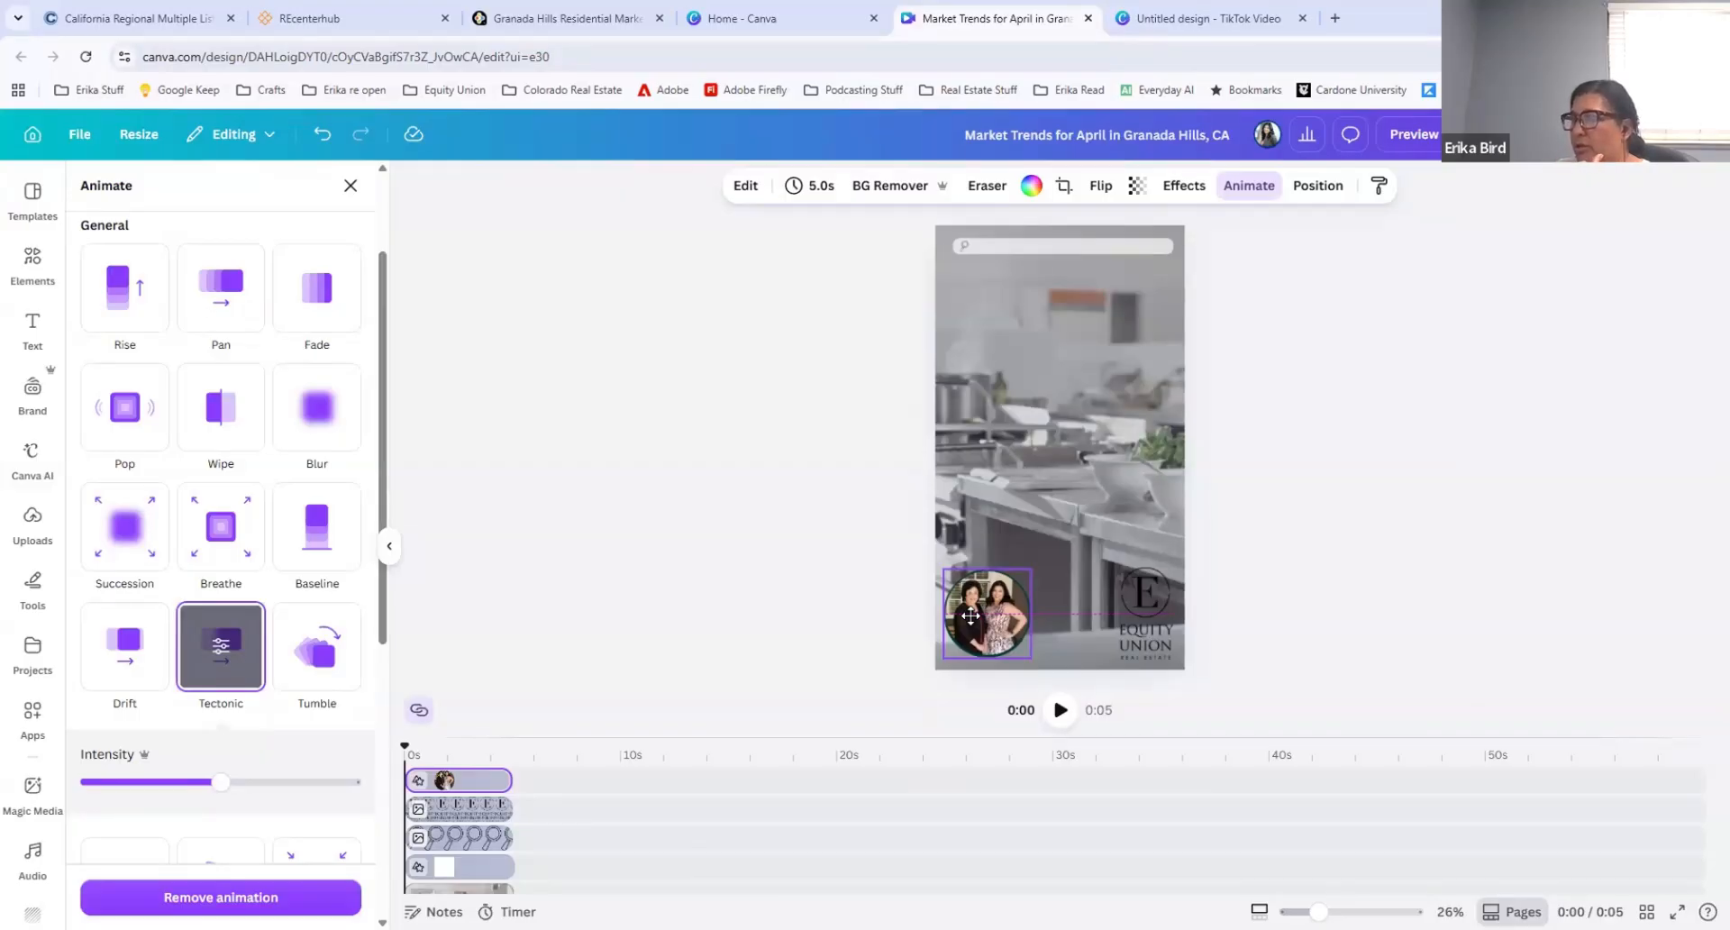
pyautogui.click(970, 615)
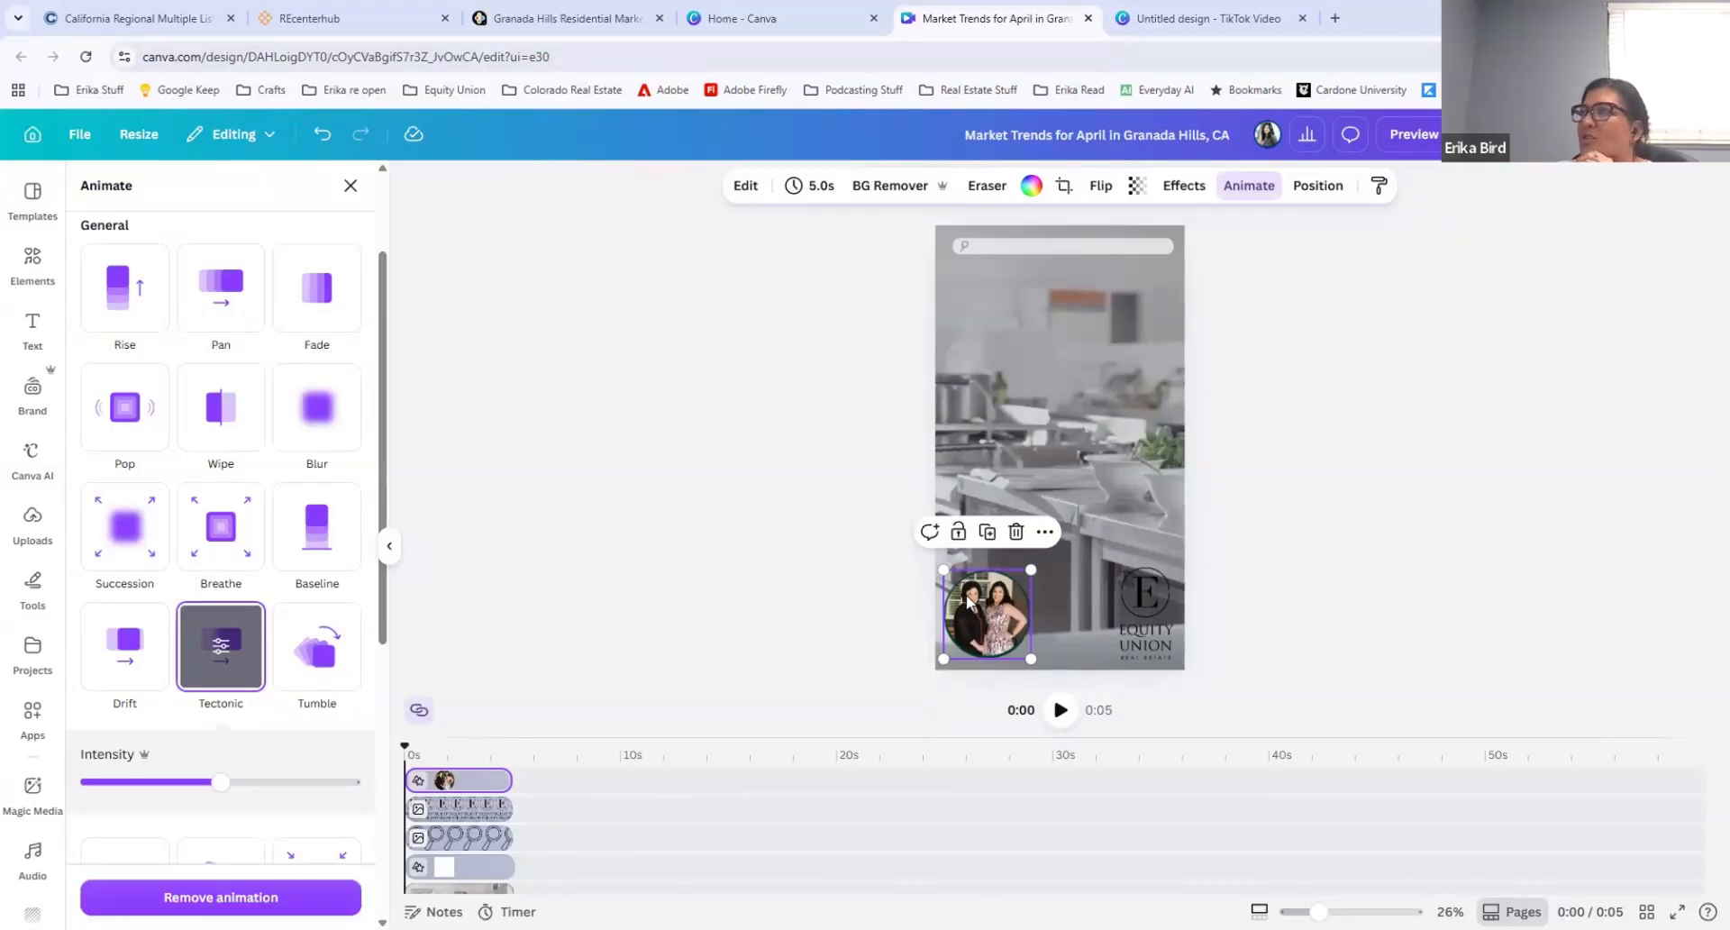
pyautogui.moveTo(993, 608); pyautogui.dragTo(993, 612)
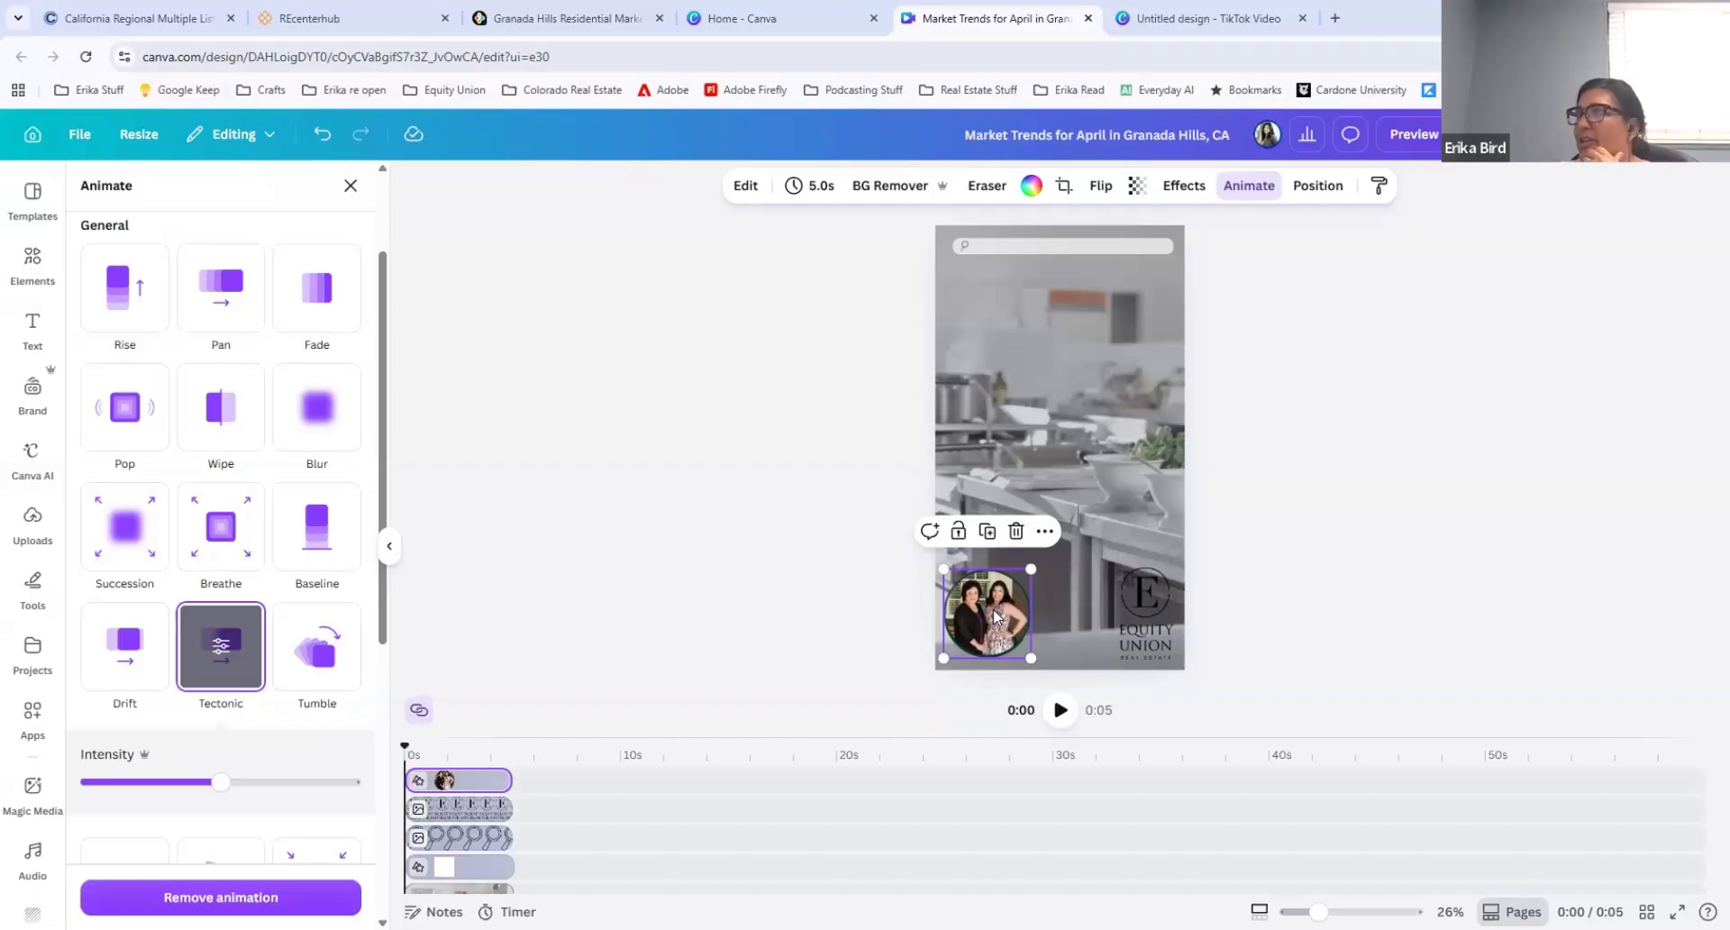
# Step: Set the transparency of the kitchen background video to 57
pyautogui.click(1101, 382)
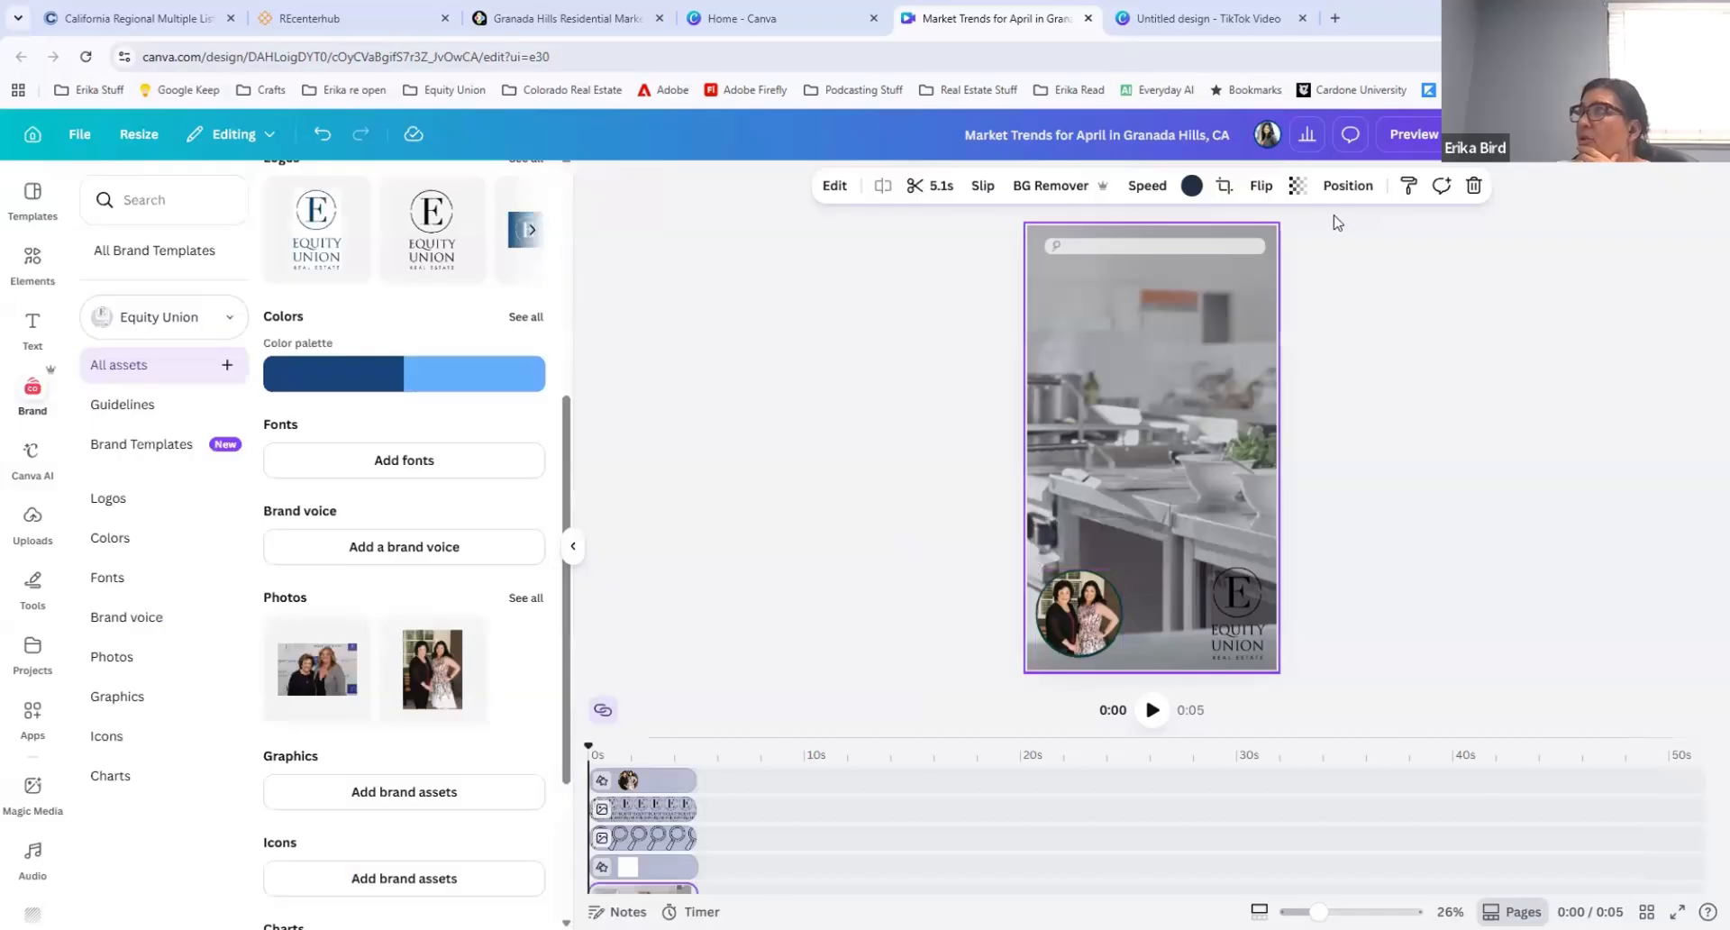
pyautogui.click(1298, 188)
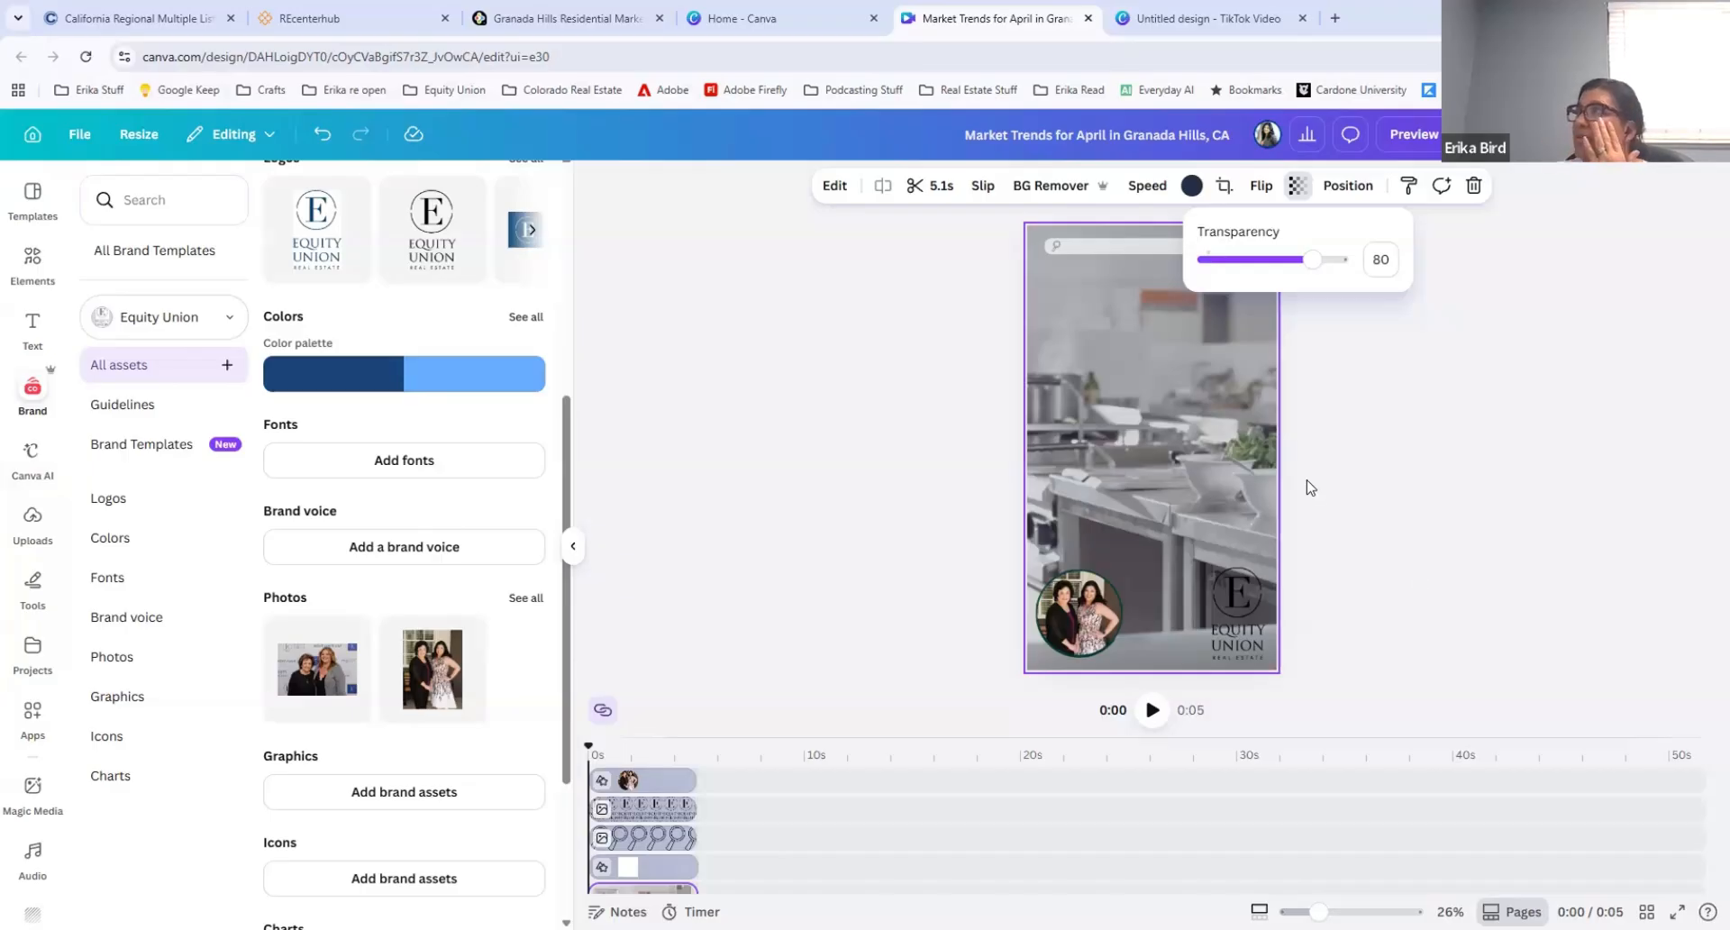
pyautogui.moveTo(1311, 259); pyautogui.dragTo(1278, 261)
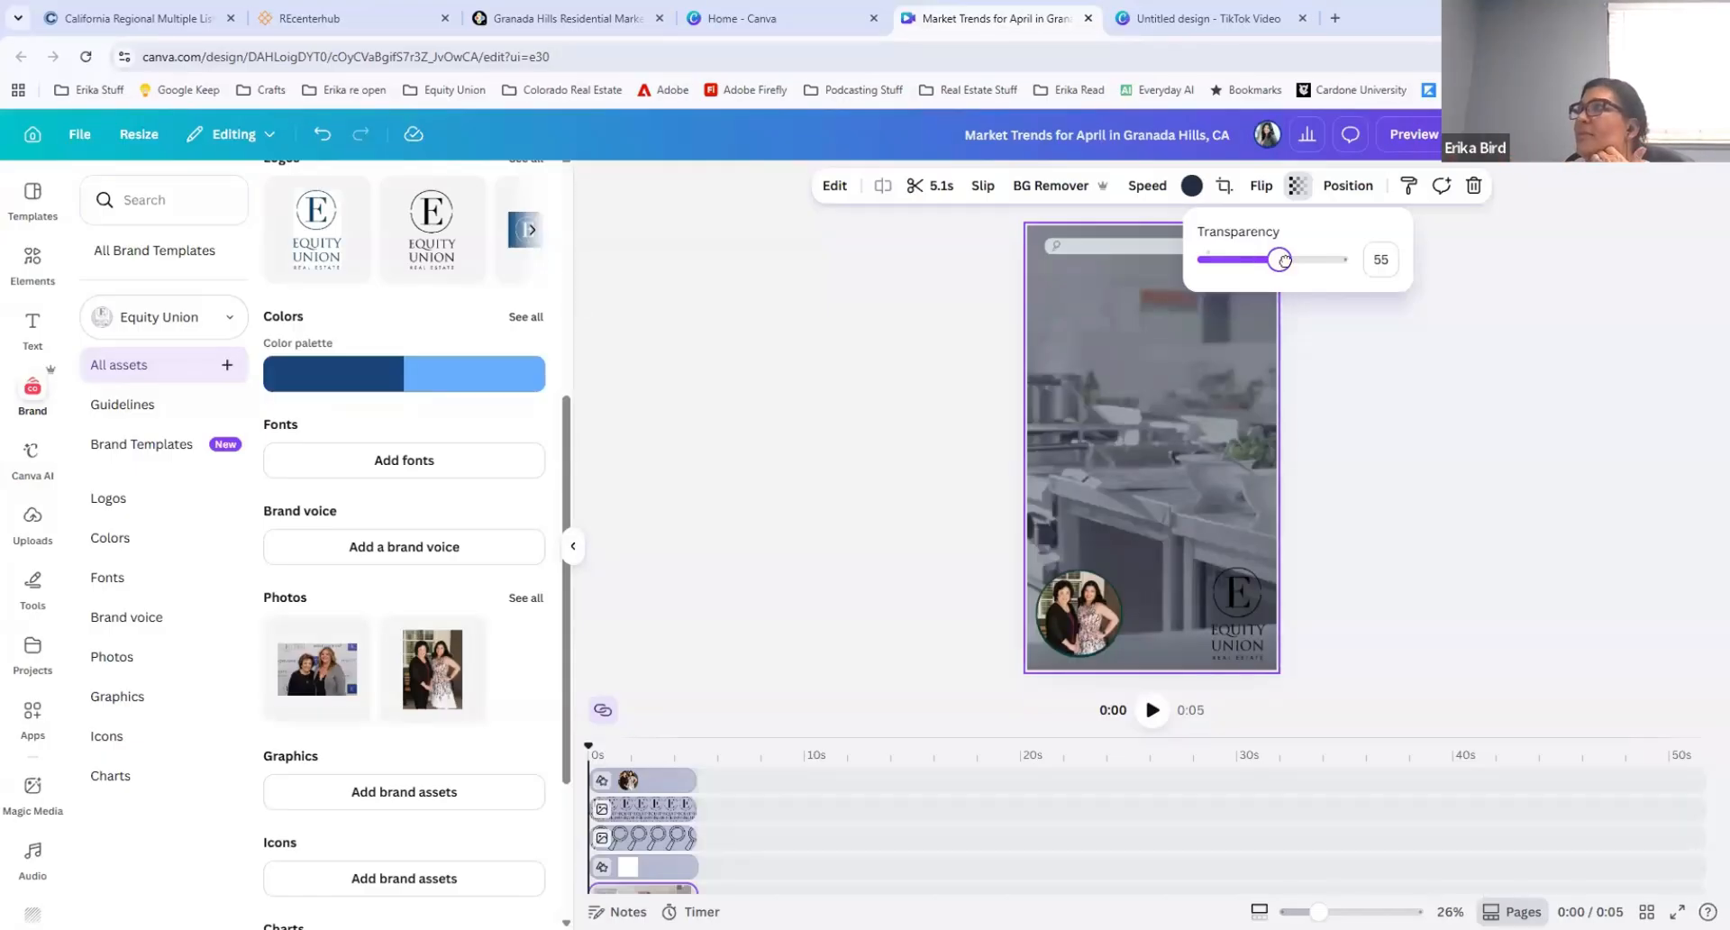
pyautogui.moveTo(1279, 260); pyautogui.dragTo(1281, 261)
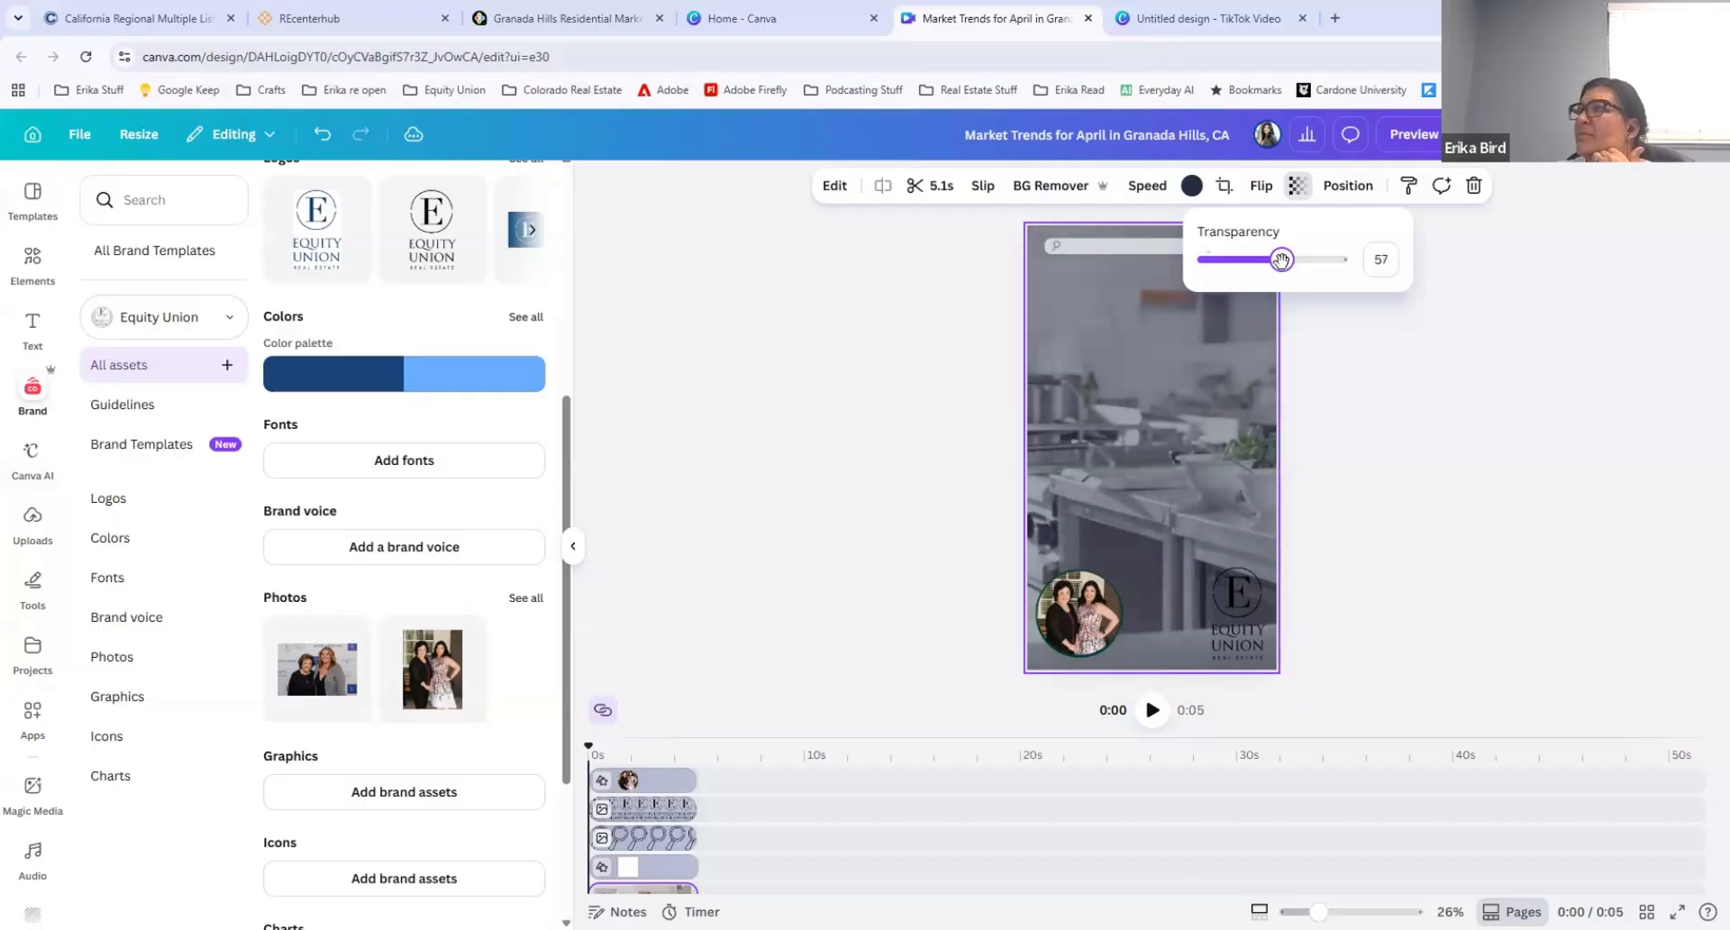
pyautogui.click(1146, 750)
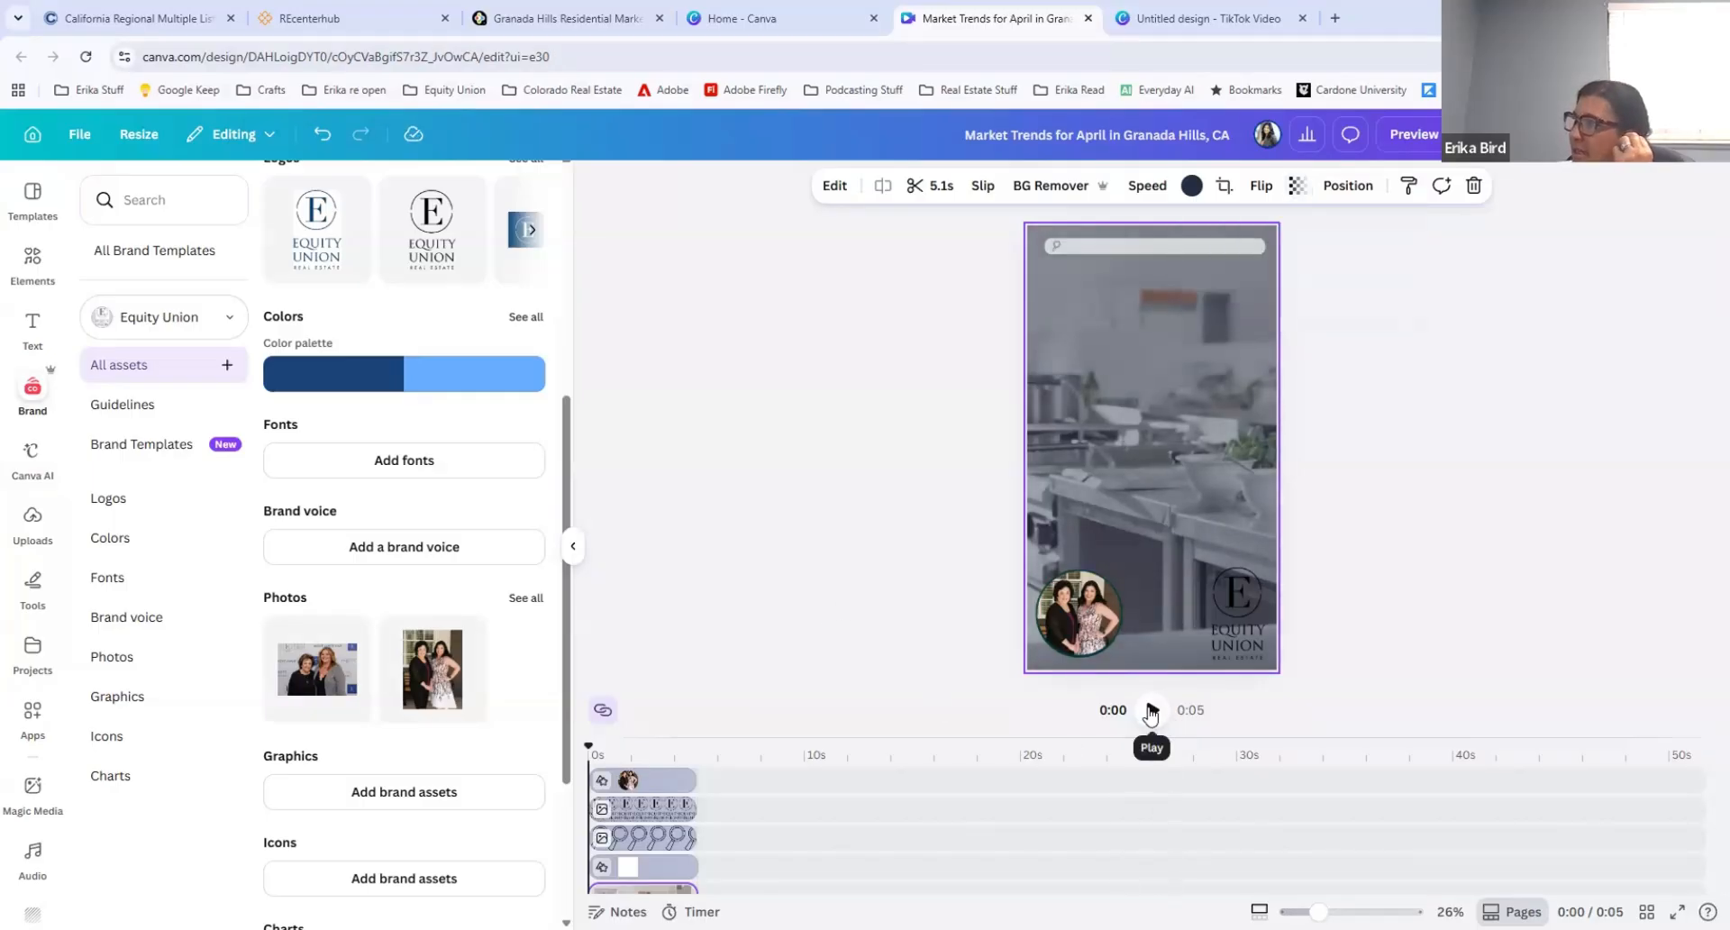
# Step: Play the page through and delete the short second audio clip at the end of the timeline
pyautogui.click(1152, 711)
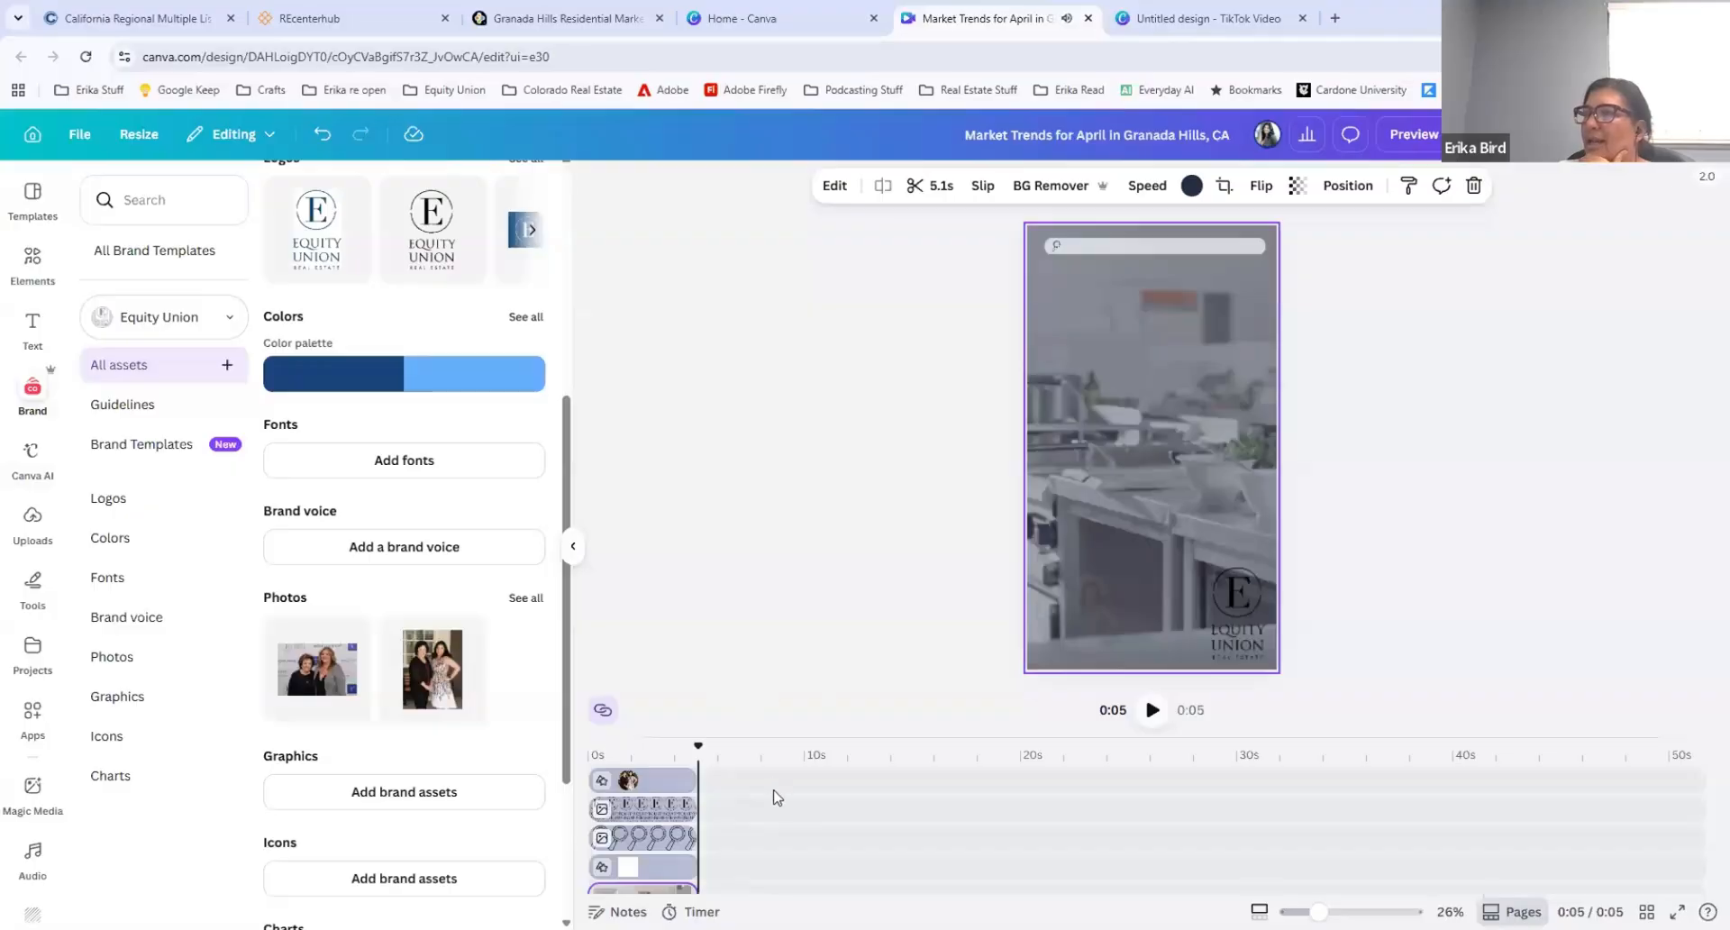
pyautogui.scroll(-2, 777, 801)
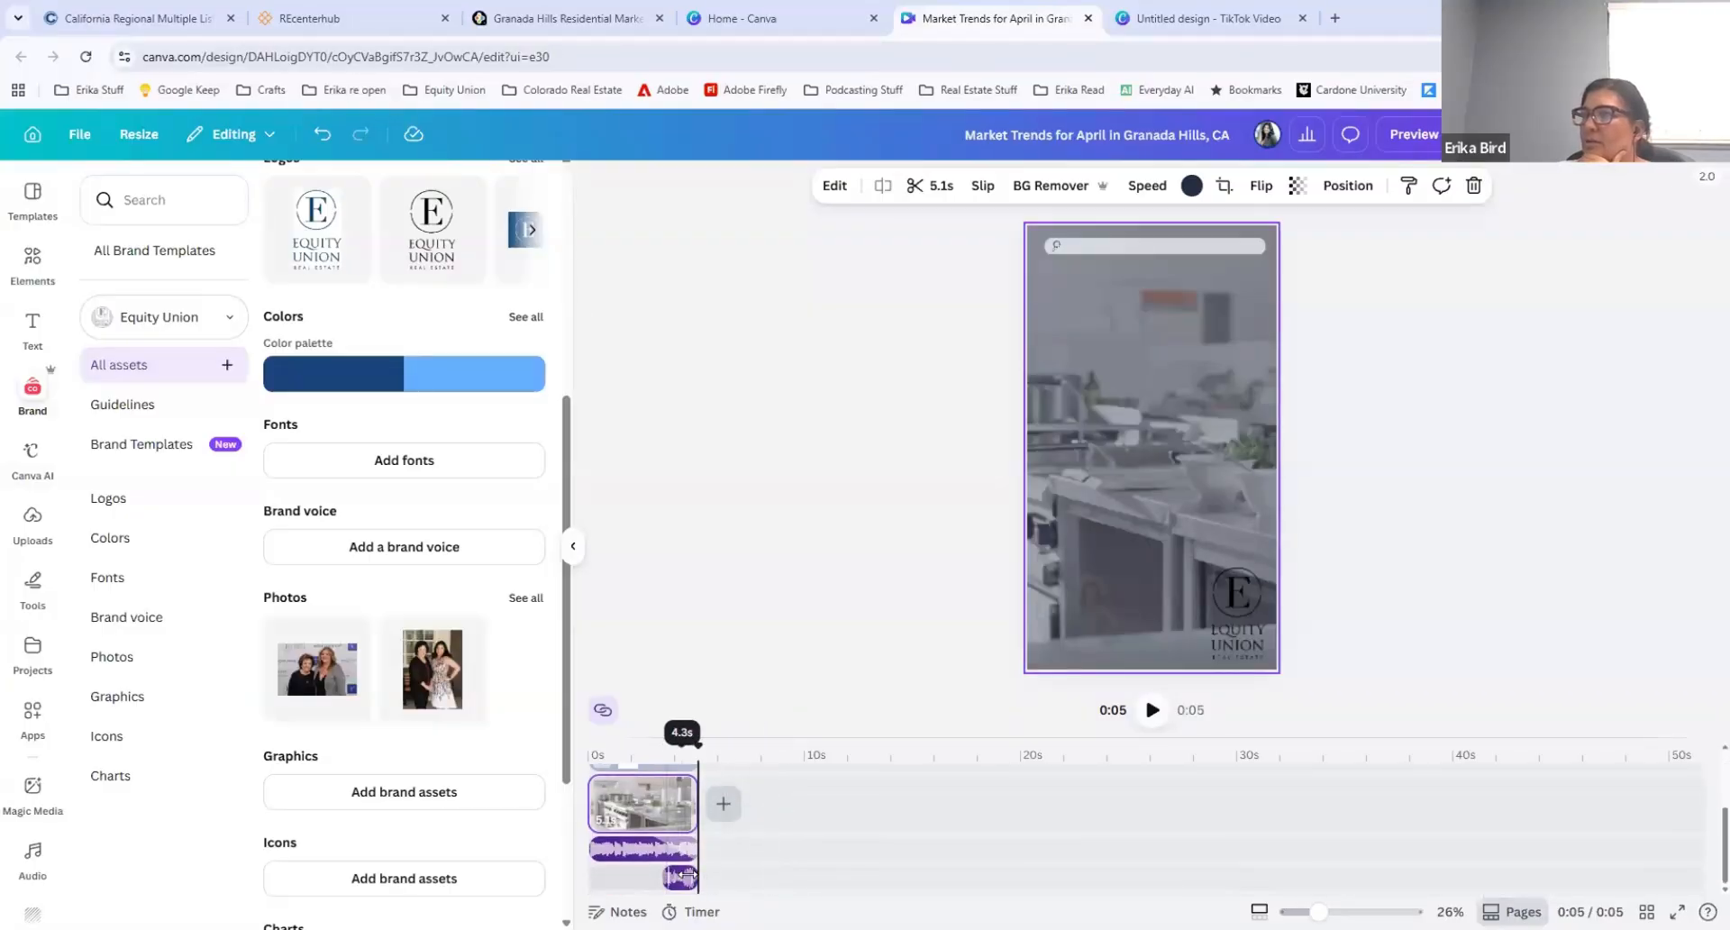
pyautogui.click(682, 876)
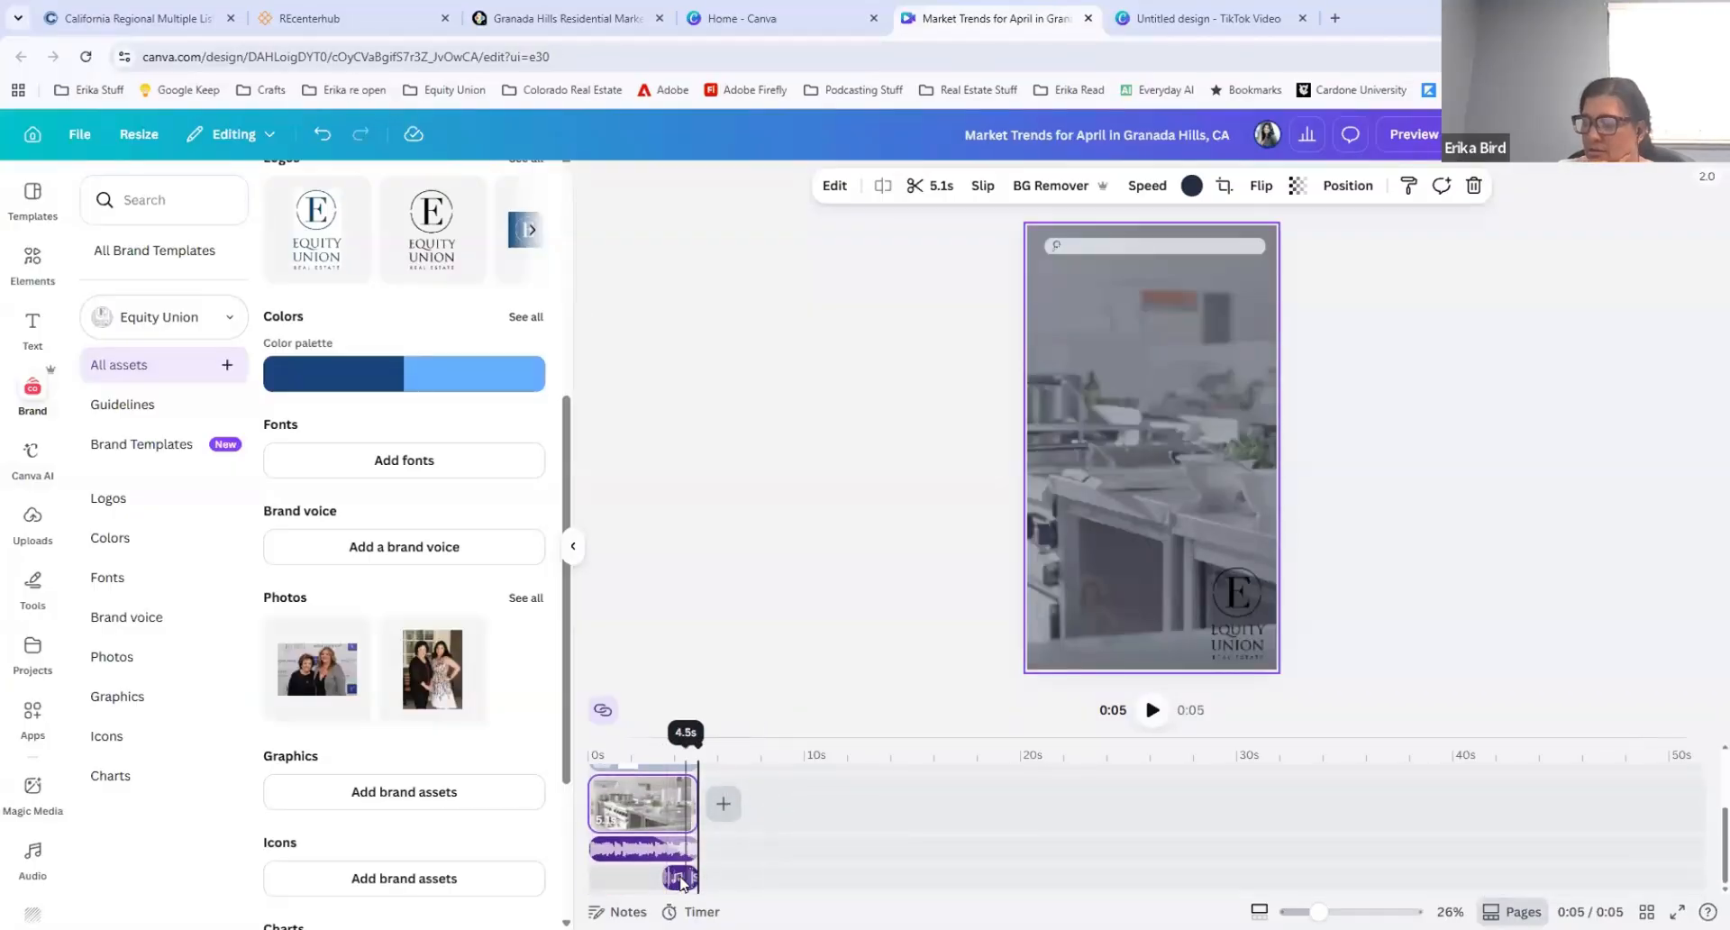
pyautogui.click(792, 826)
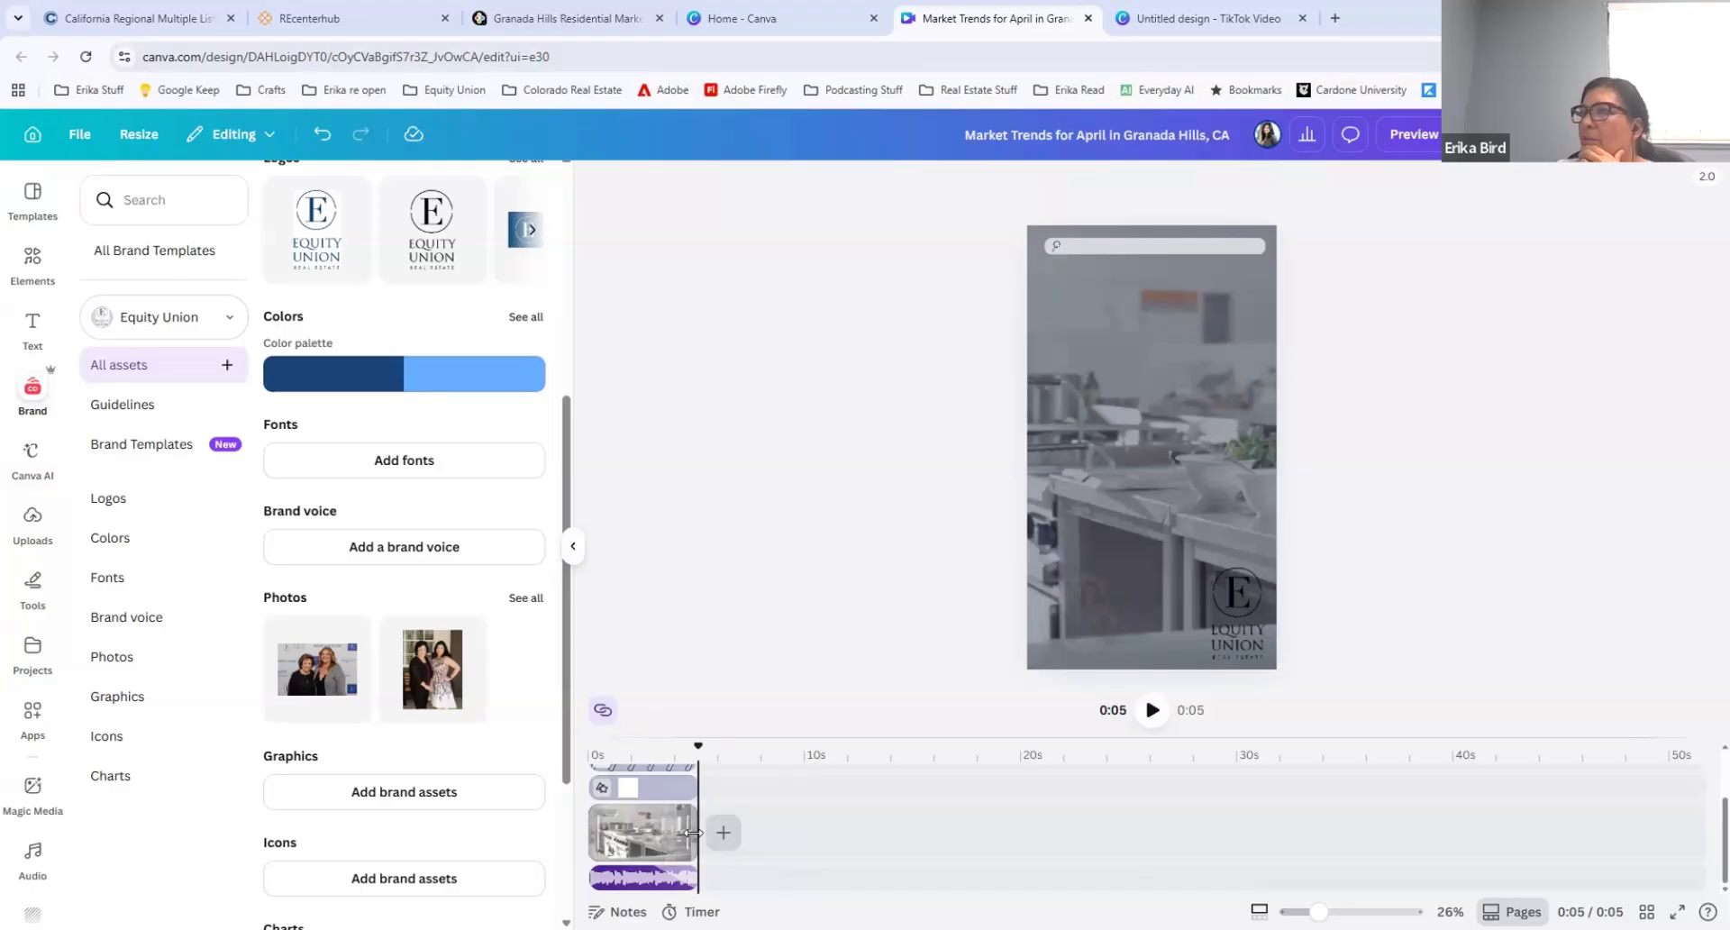
# Step: Extend the background video, the search bar shape and the magnifying glass to 10.6 seconds on the timeline
pyautogui.moveTo(693, 833); pyautogui.dragTo(809, 840)
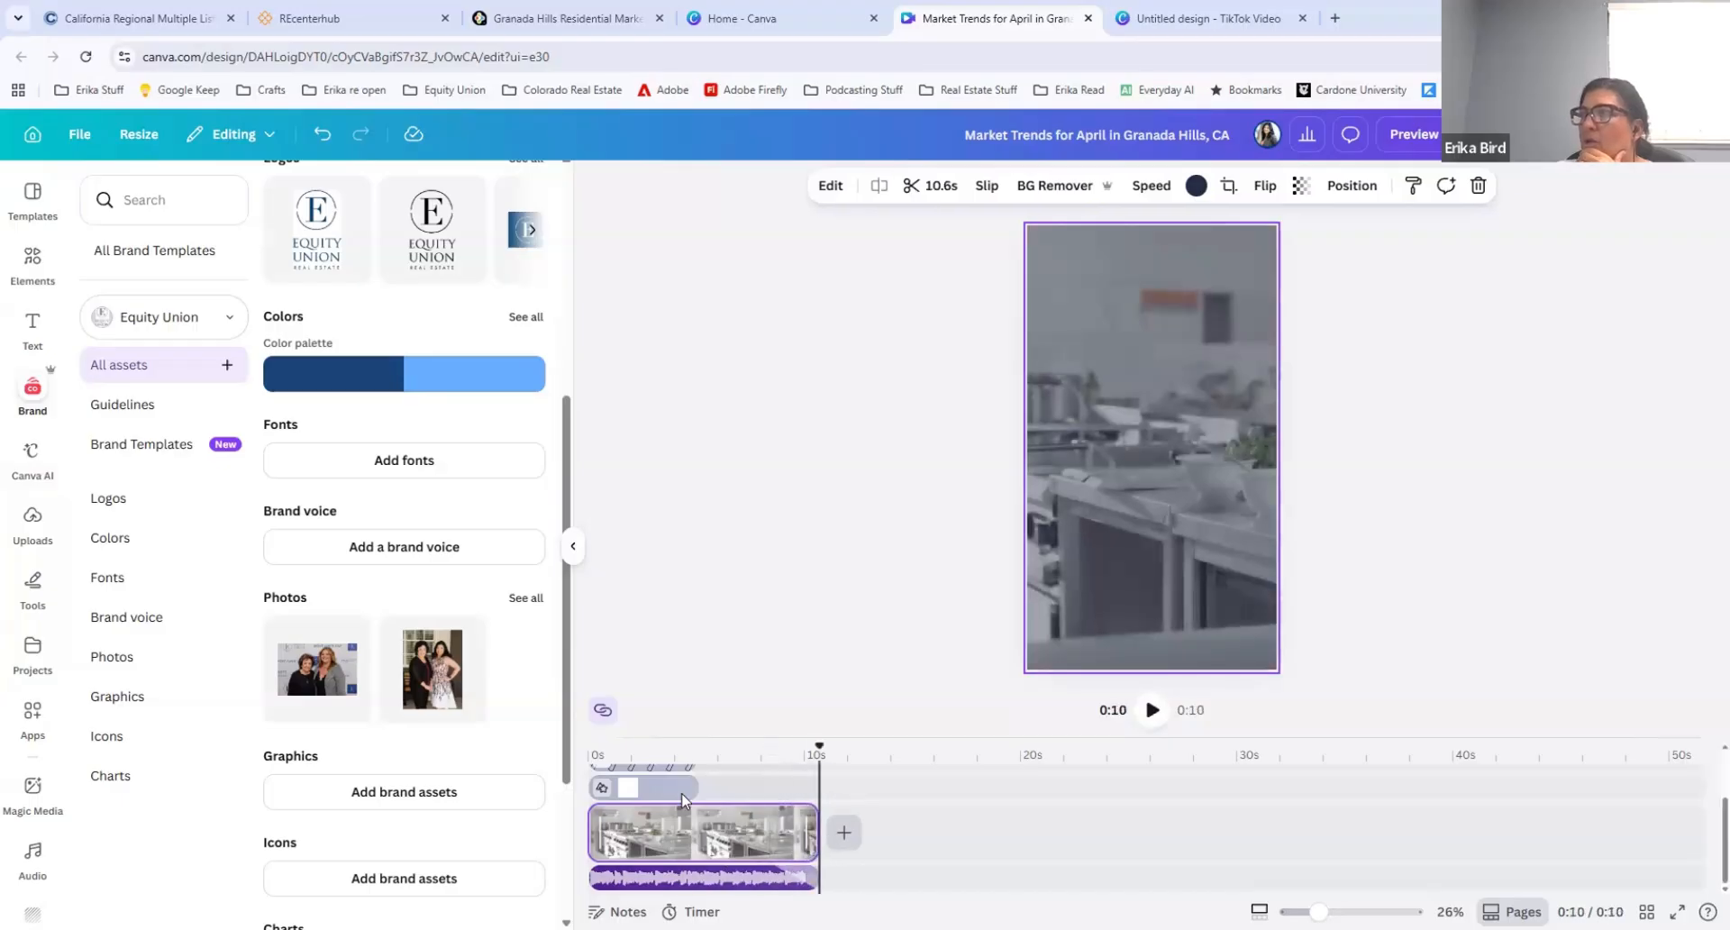
pyautogui.click(650, 786)
pyautogui.moveTo(700, 785); pyautogui.dragTo(818, 785)
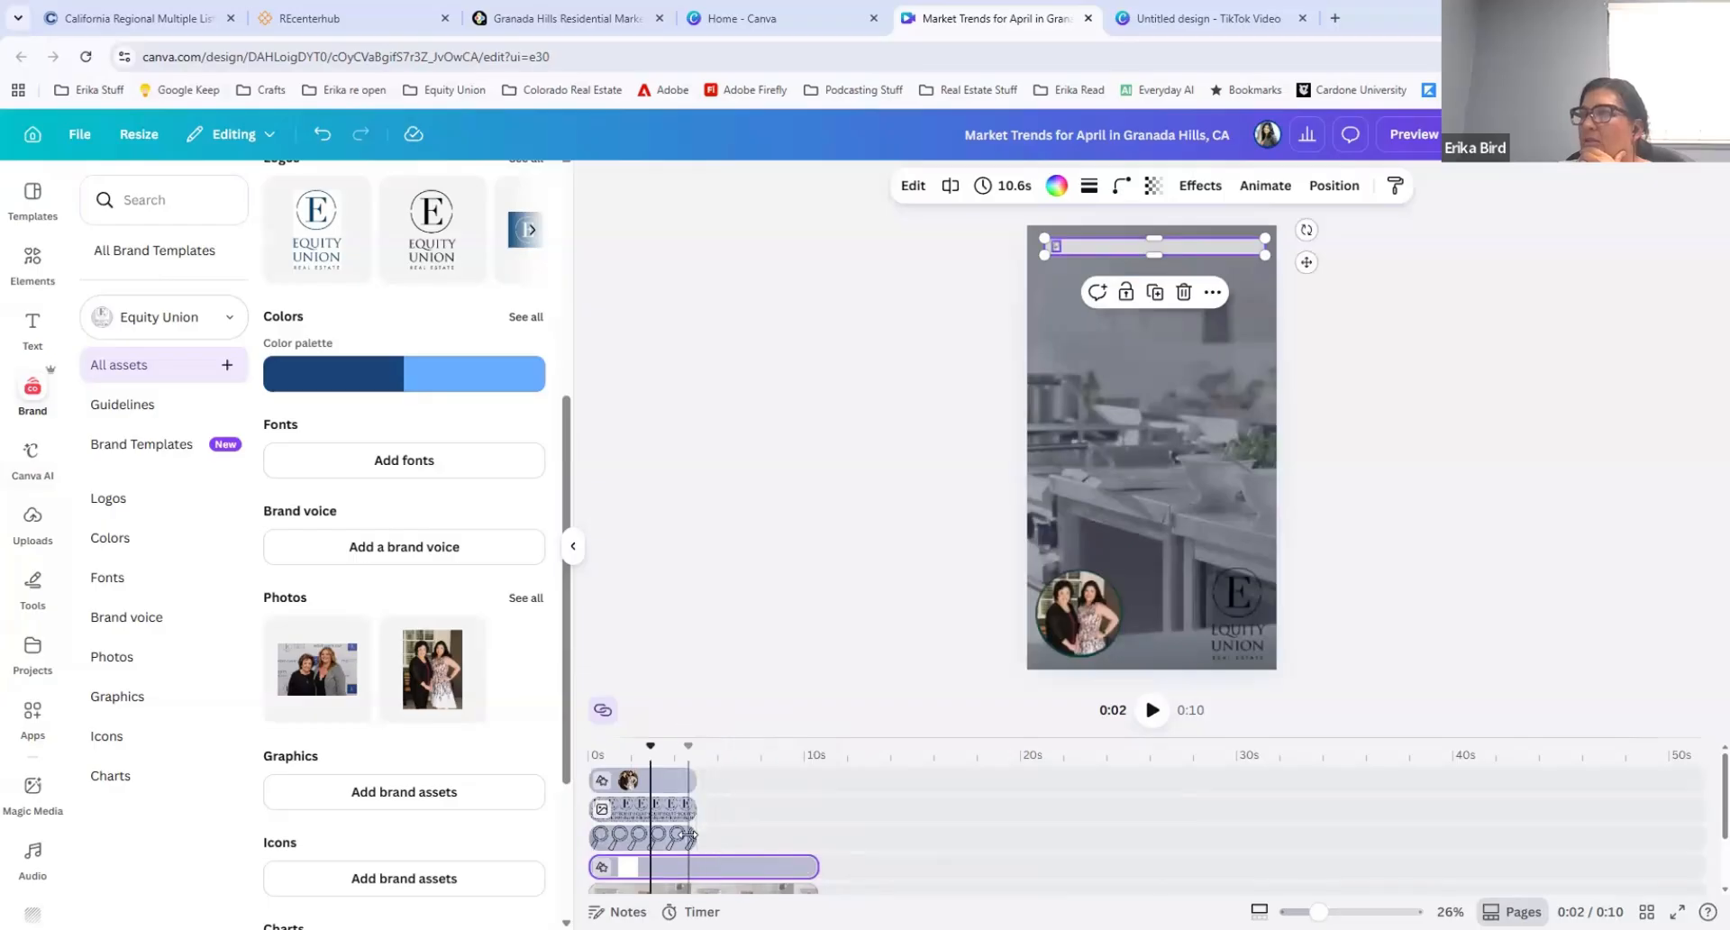
pyautogui.click(688, 838)
pyautogui.moveTo(697, 838); pyautogui.dragTo(818, 840)
# Step: Extend the Equity Union logo and the circular photo to the video's full 10.6 seconds
pyautogui.click(666, 808)
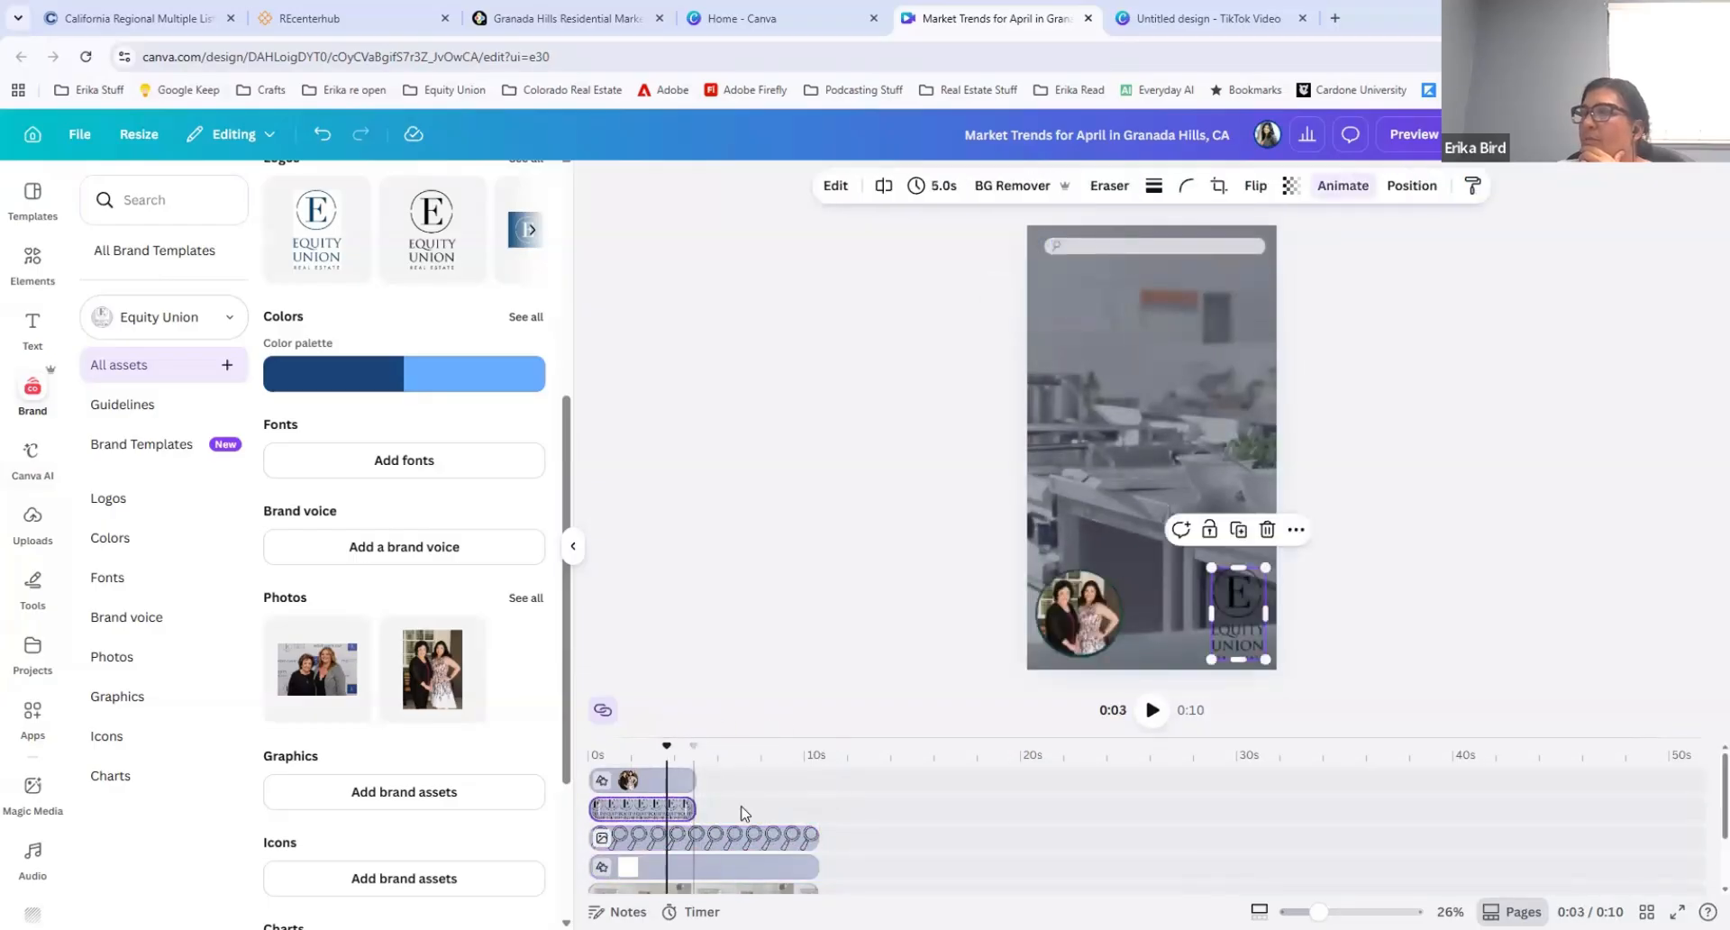
pyautogui.moveTo(698, 808); pyautogui.dragTo(818, 808)
pyautogui.click(669, 776)
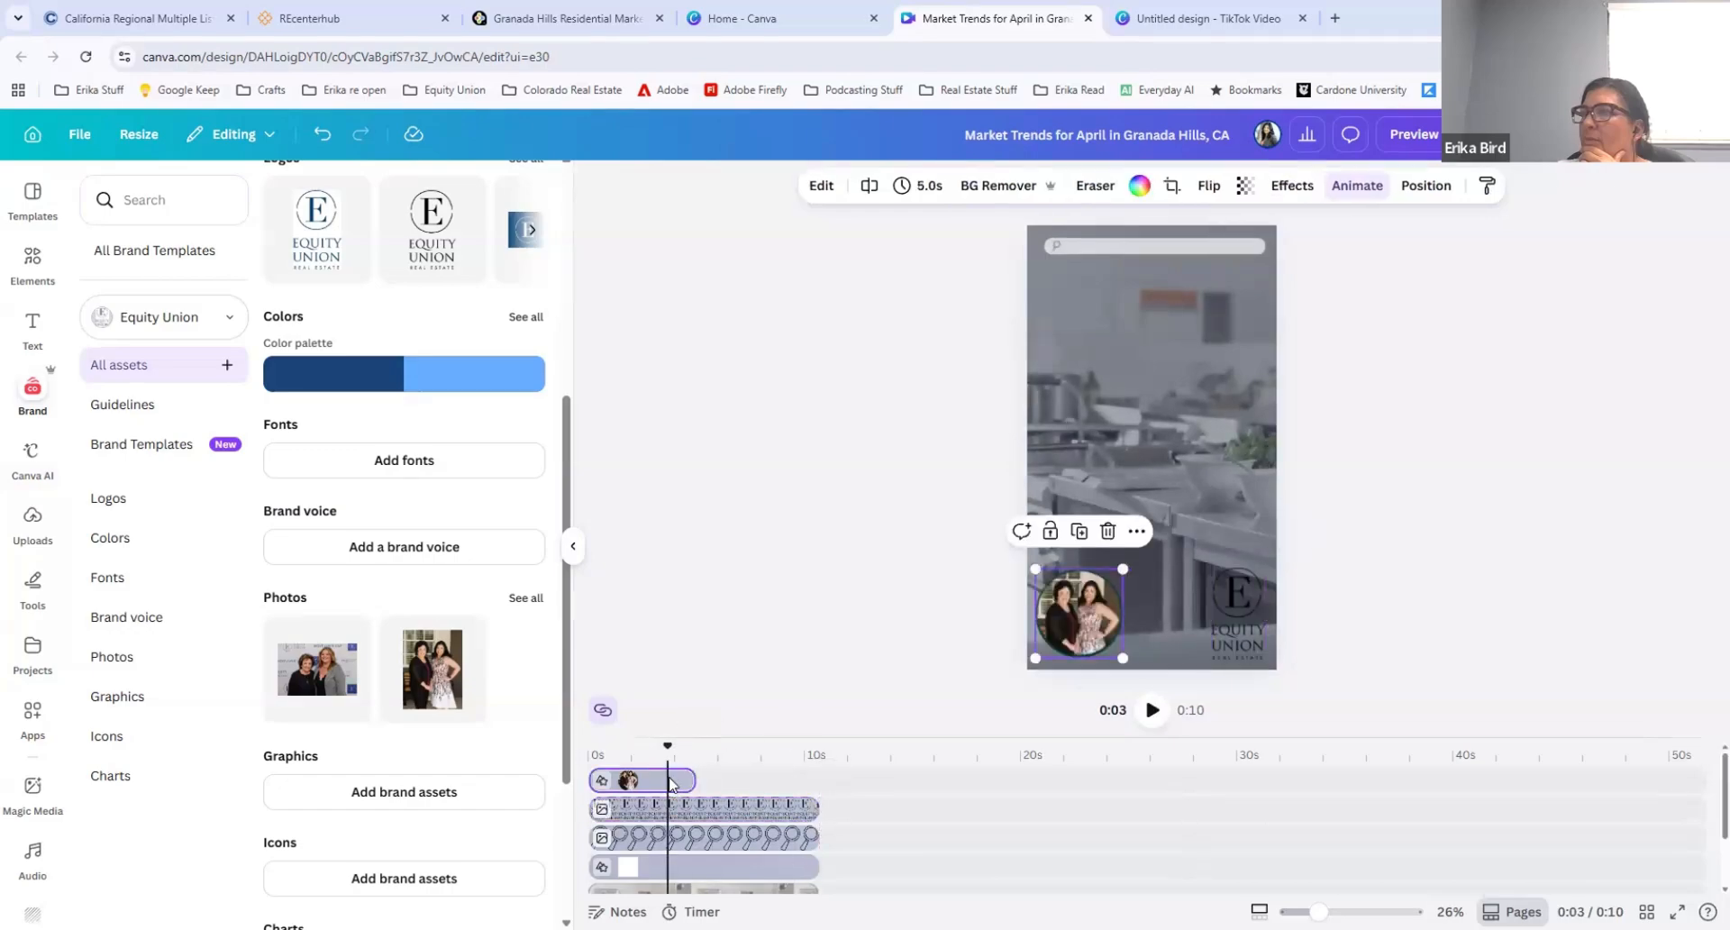
pyautogui.rightClick(671, 782)
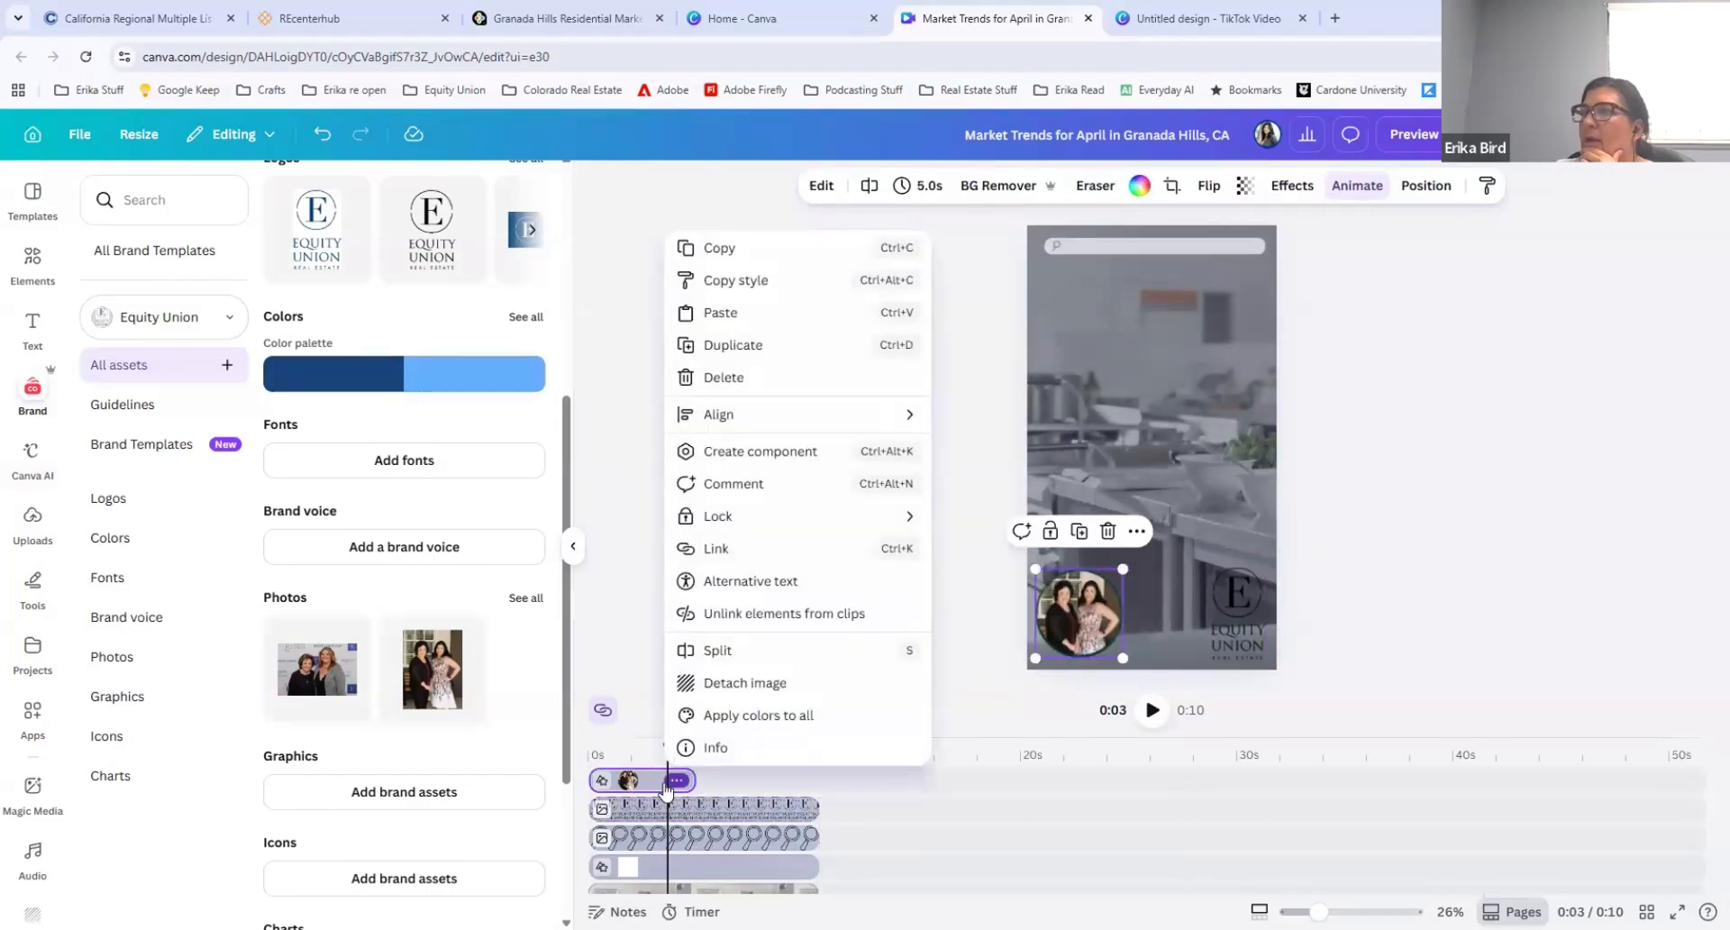
pyautogui.click(655, 782)
pyautogui.moveTo(795, 778); pyautogui.dragTo(815, 780)
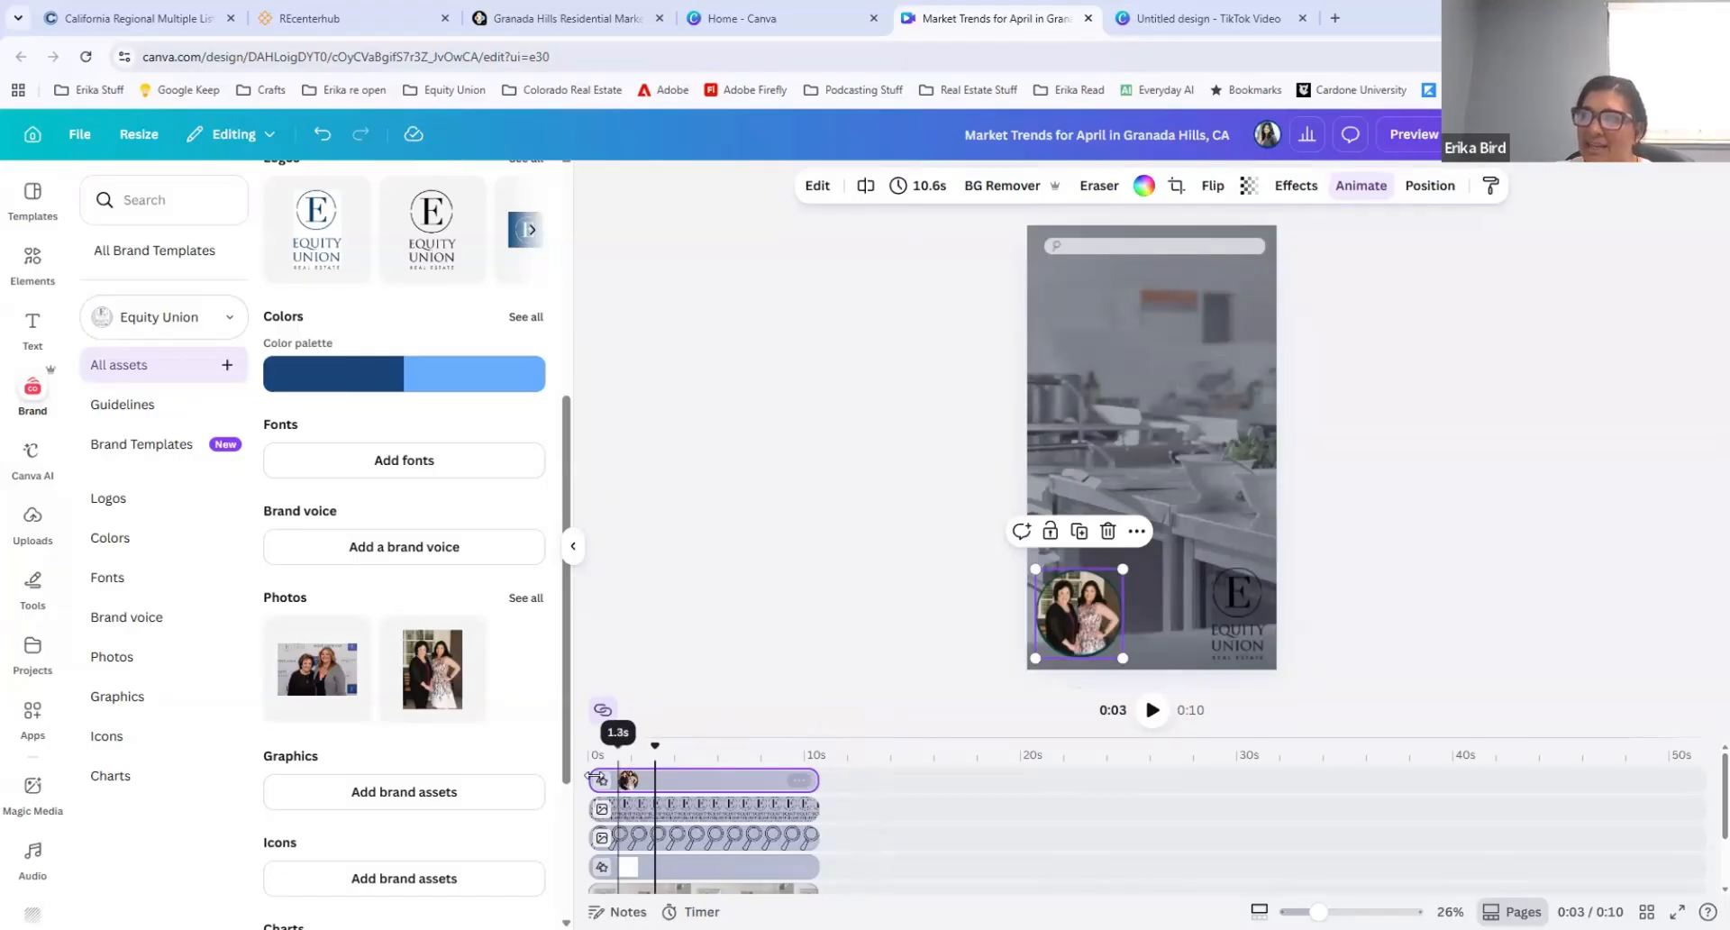
# Step: Trim the starts so the circular photo shows only for the last 3.7 seconds and the logo for the last 2.2 seconds, and preview from the beginning
pyautogui.moveTo(591, 779); pyautogui.dragTo(746, 771)
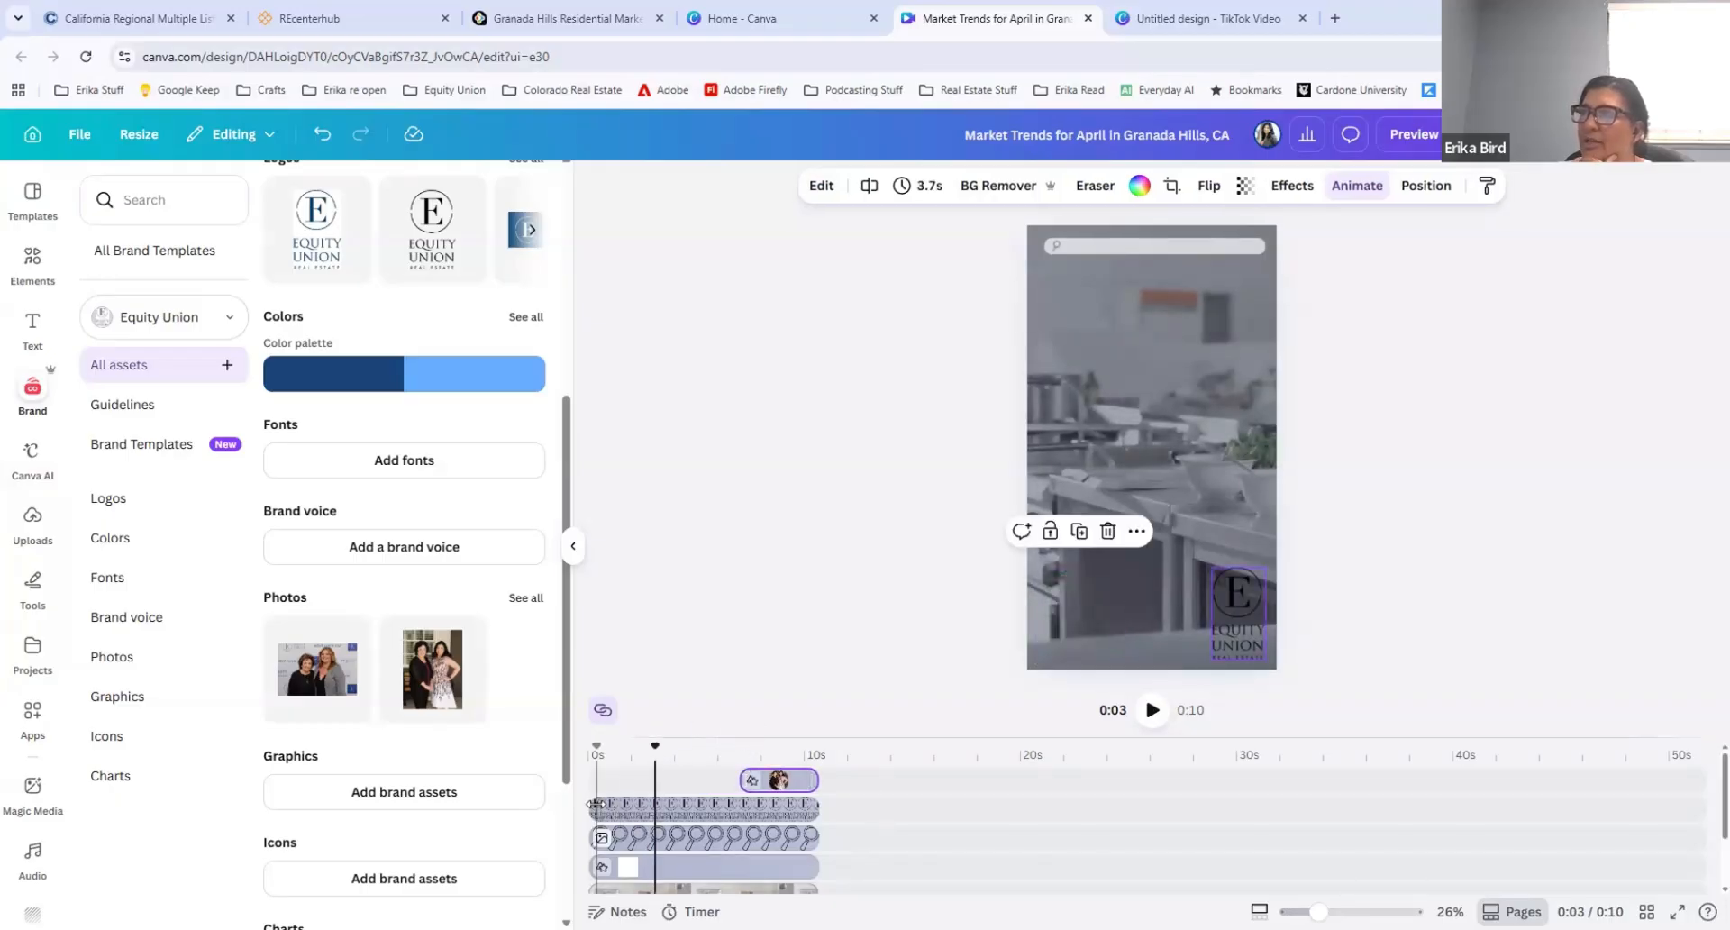
pyautogui.moveTo(614, 803); pyautogui.dragTo(773, 804)
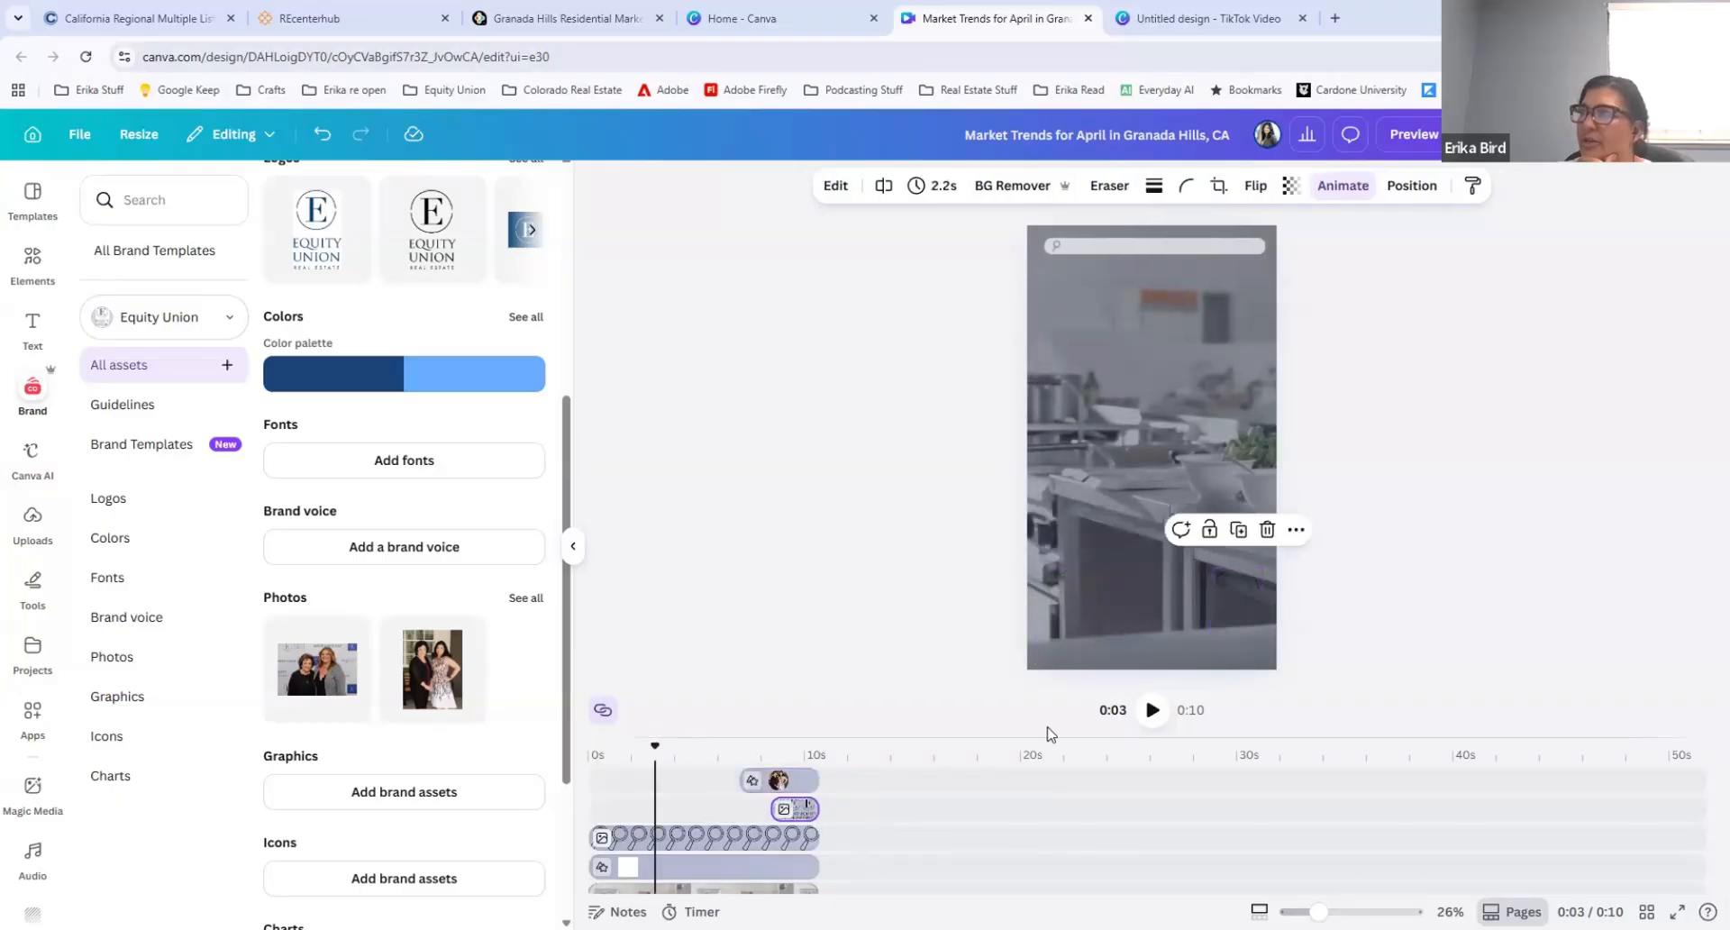
pyautogui.moveTo(657, 737); pyautogui.dragTo(588, 738)
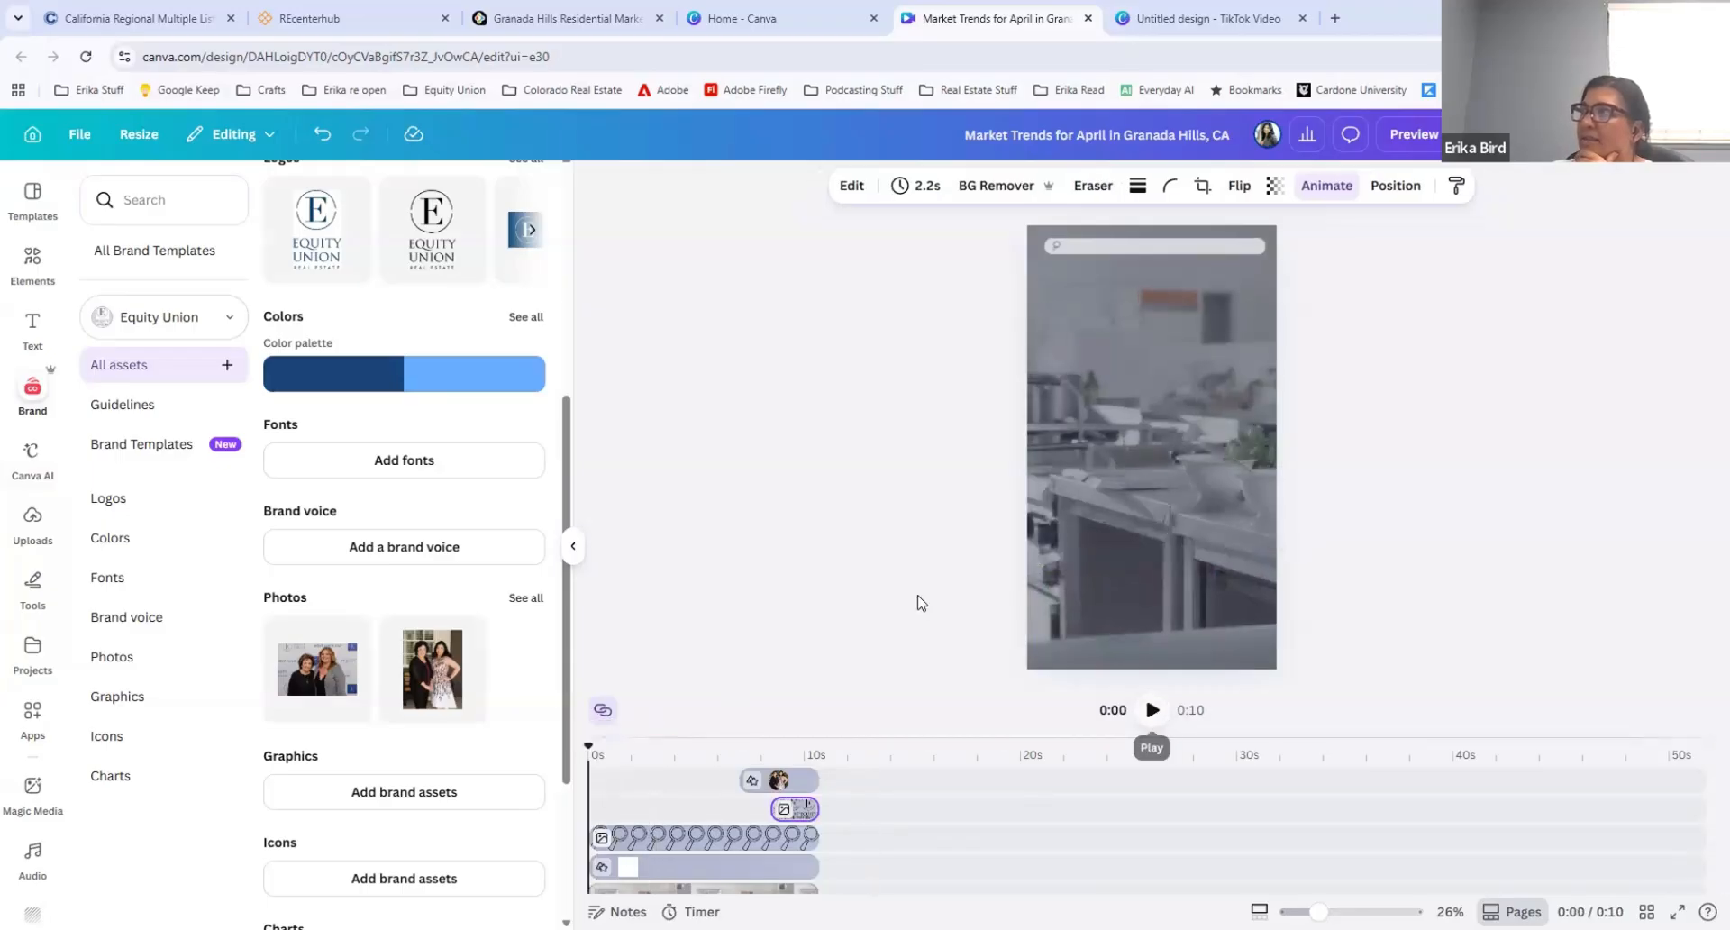
pyautogui.press('space')
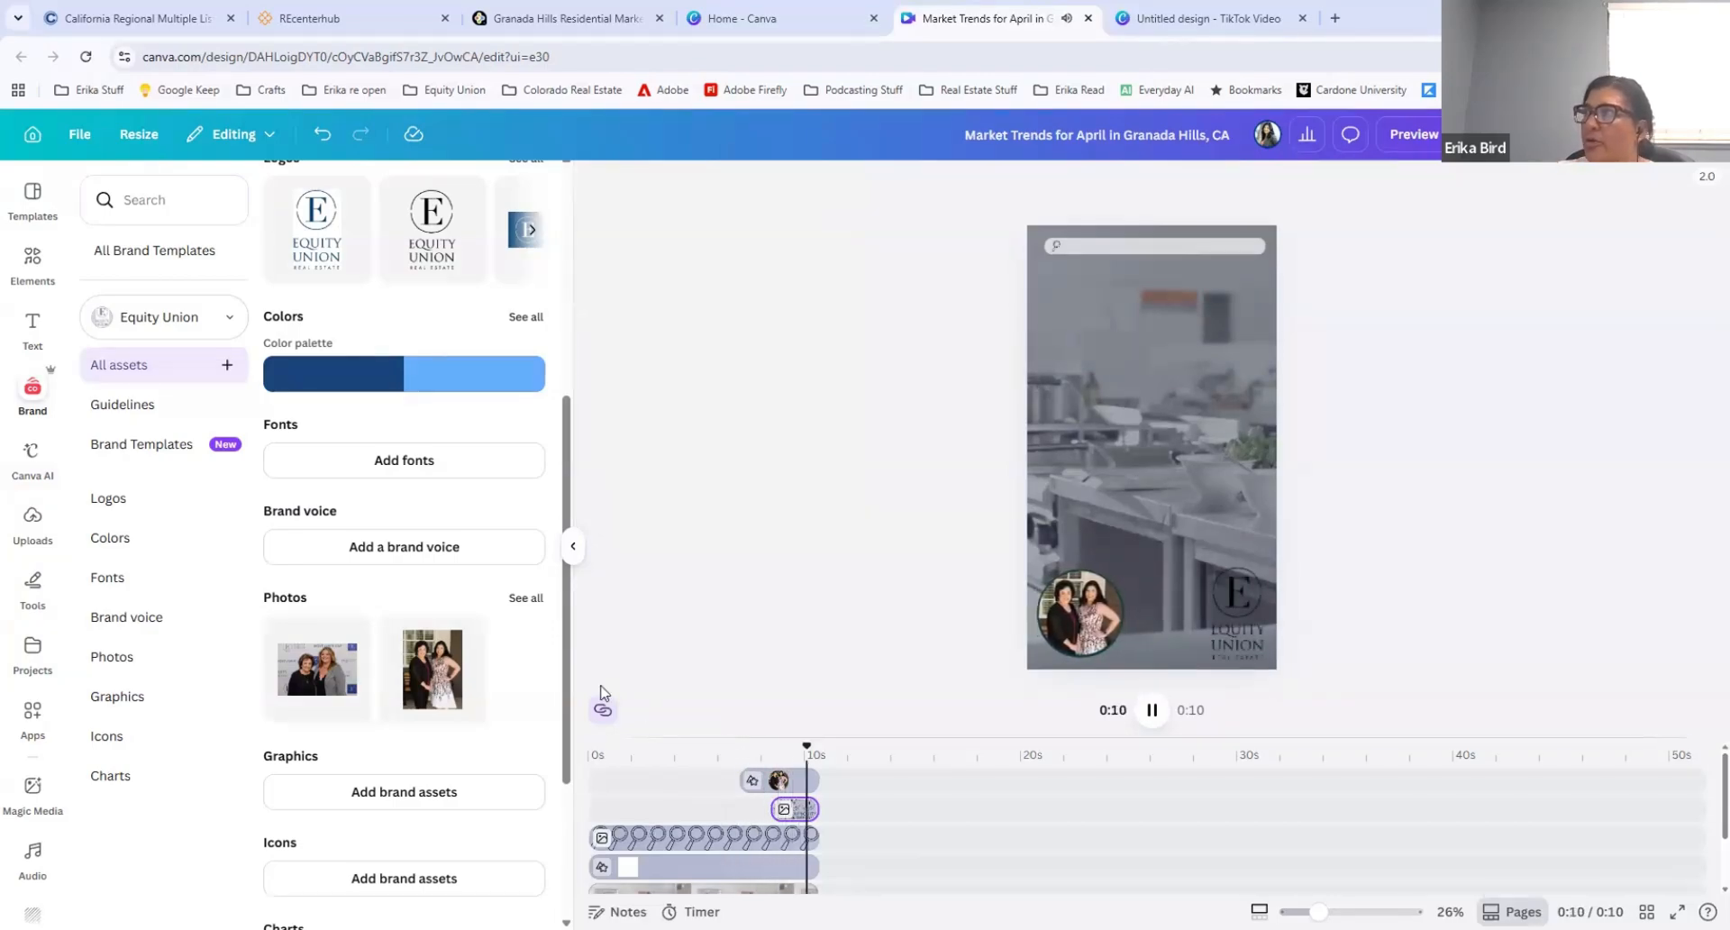
# Step: Delete the instrumental music track under the background video
pyautogui.click(708, 867)
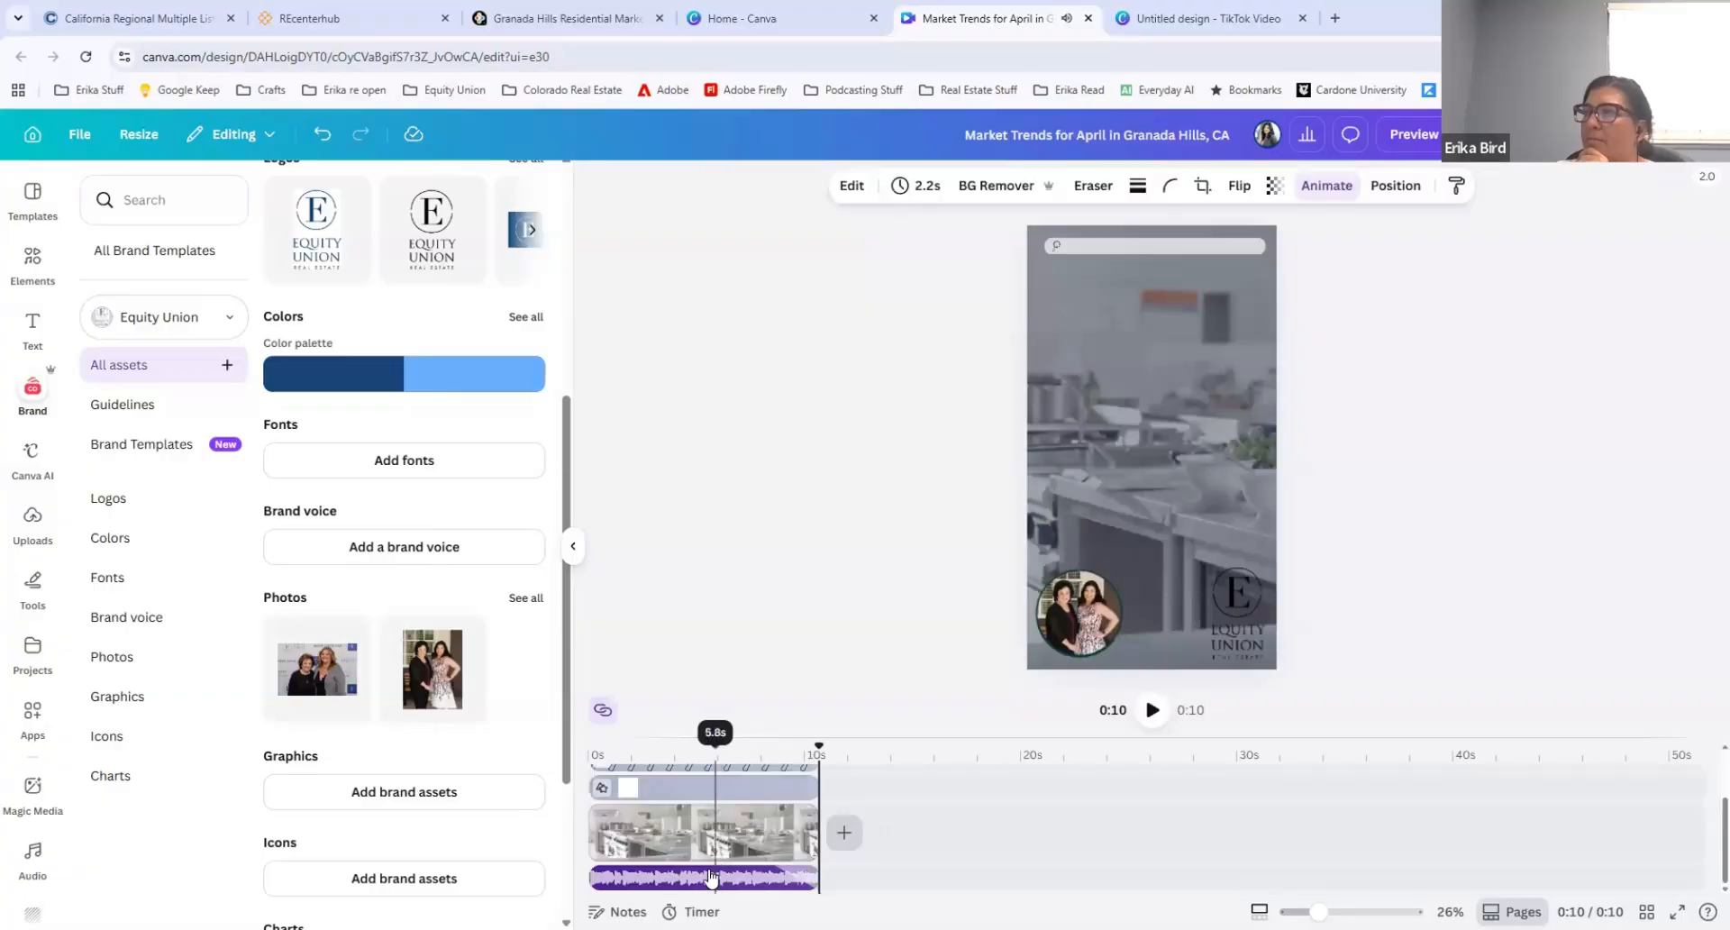
pyautogui.click(708, 872)
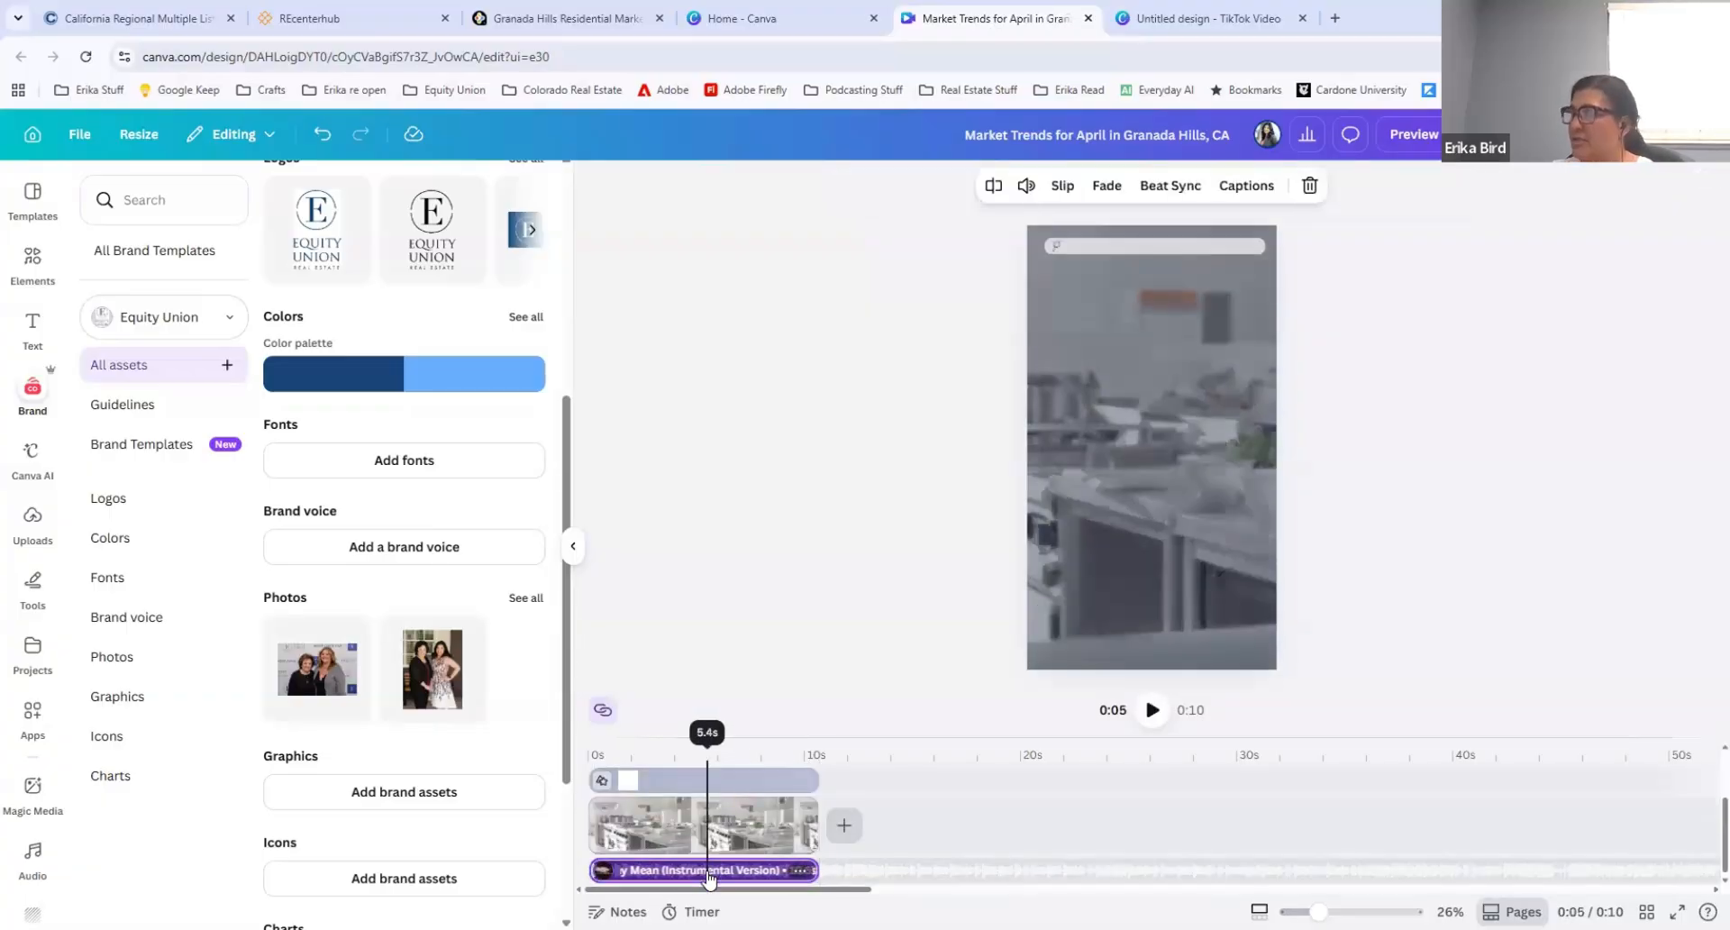
pyautogui.press('Delete')
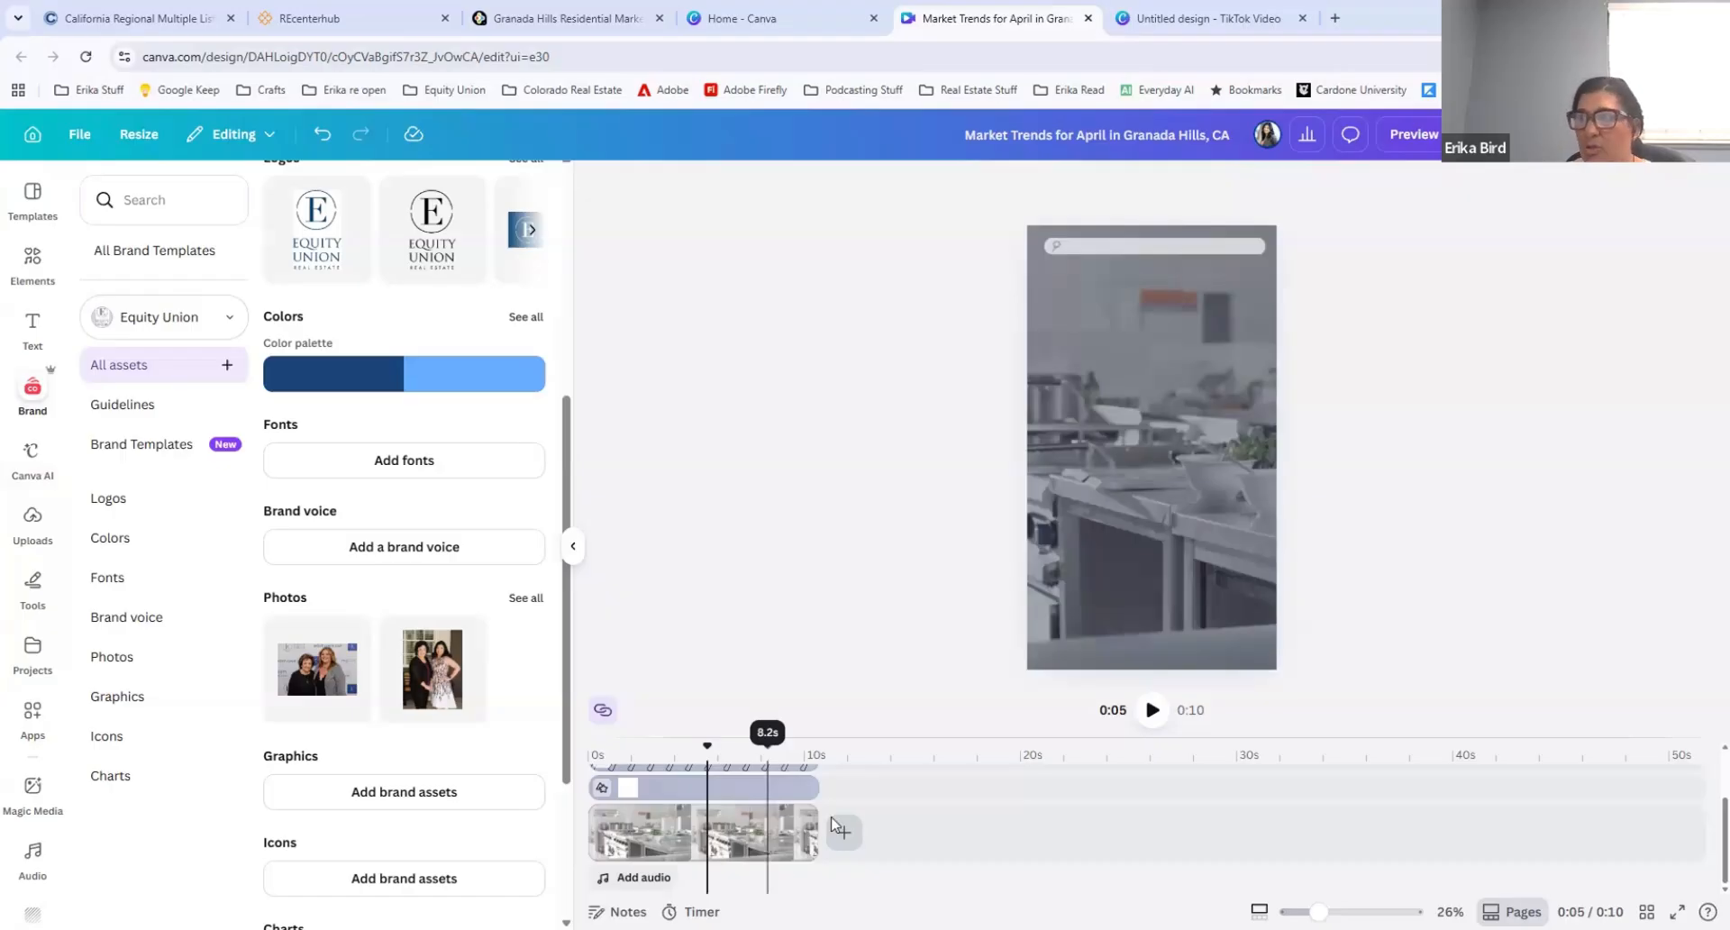
pyautogui.scroll(1, 835, 823)
pyautogui.click(780, 807)
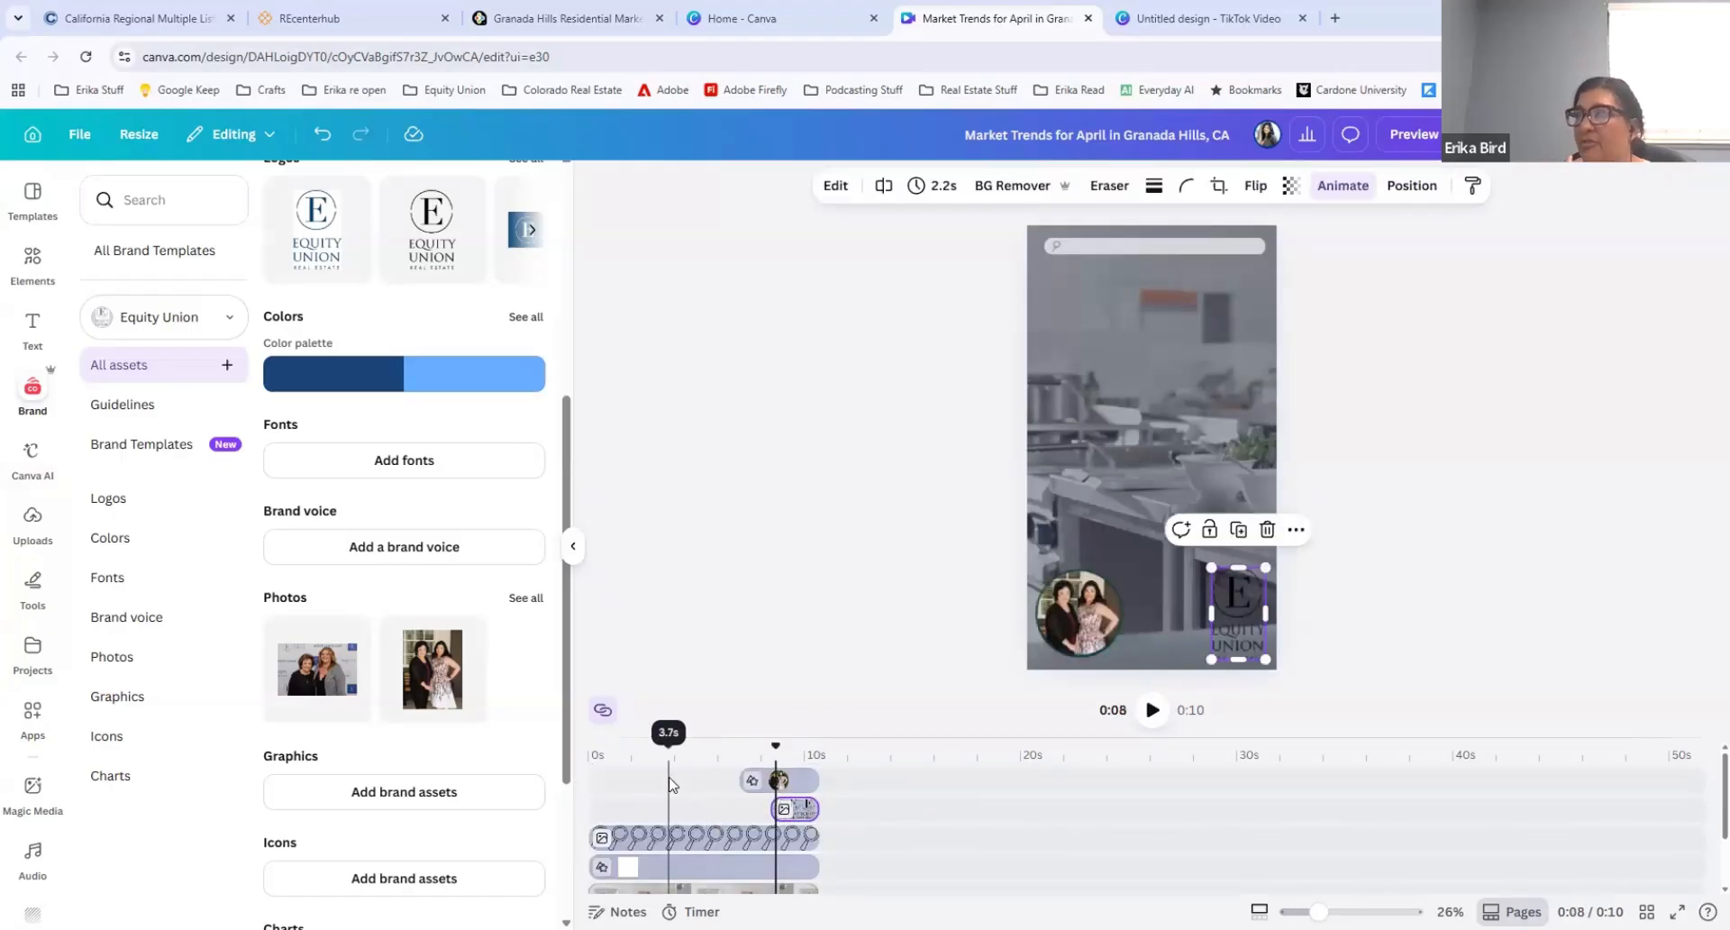
pyautogui.click(625, 867)
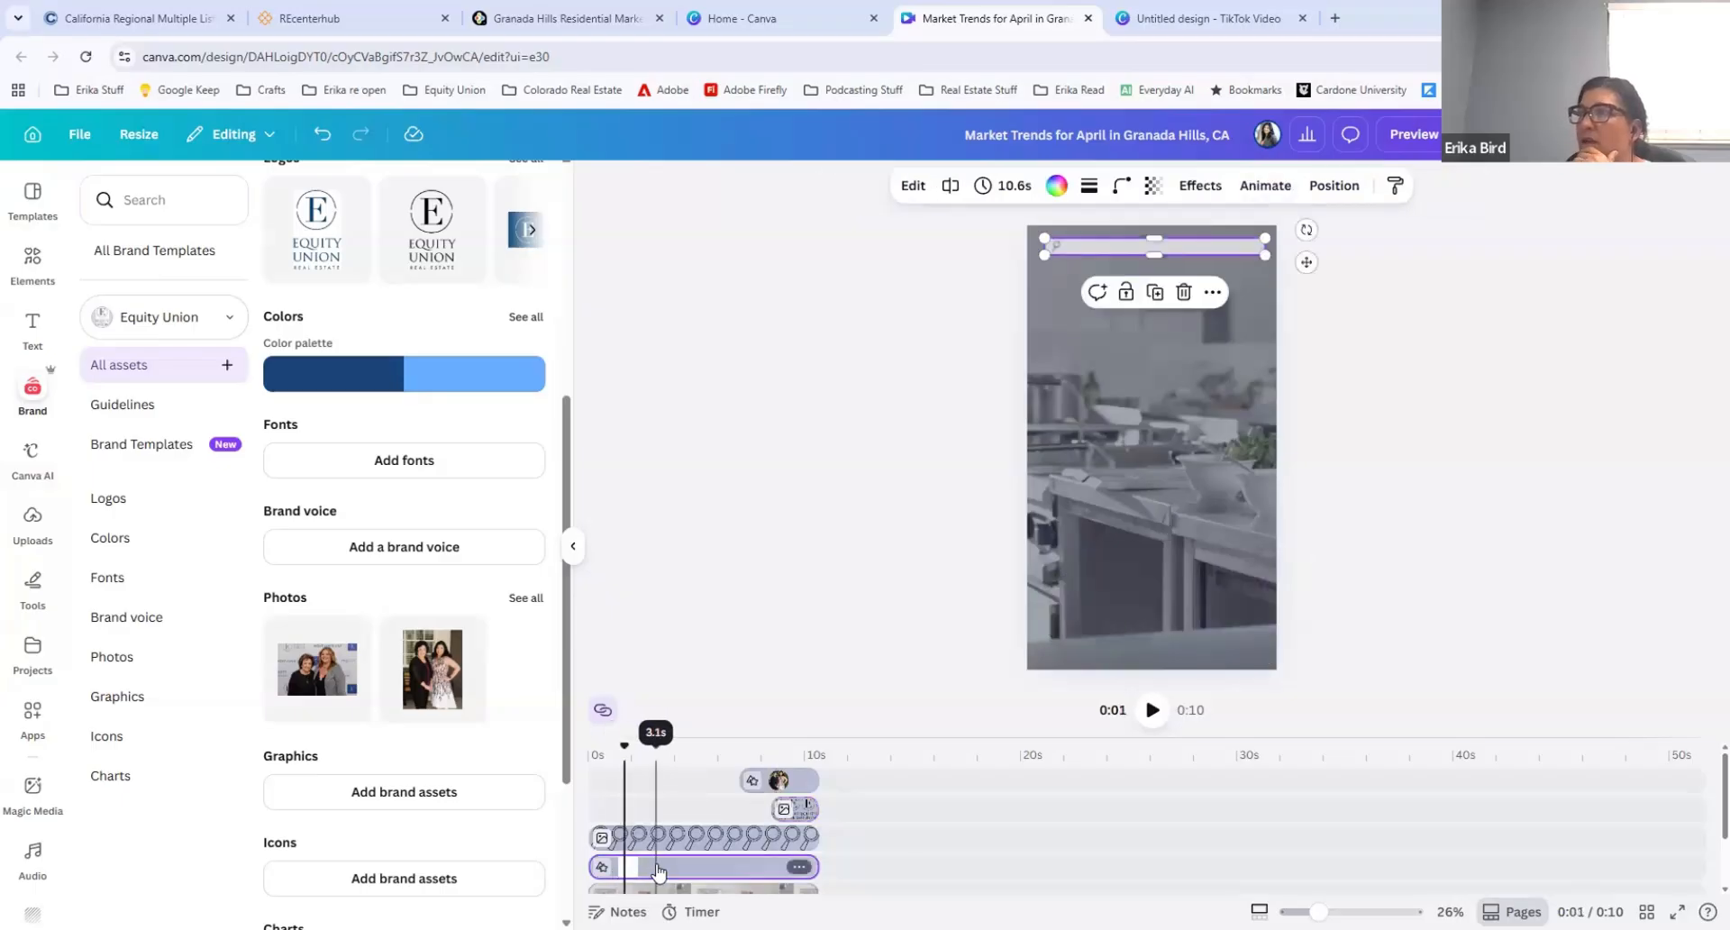
pyautogui.click(658, 870)
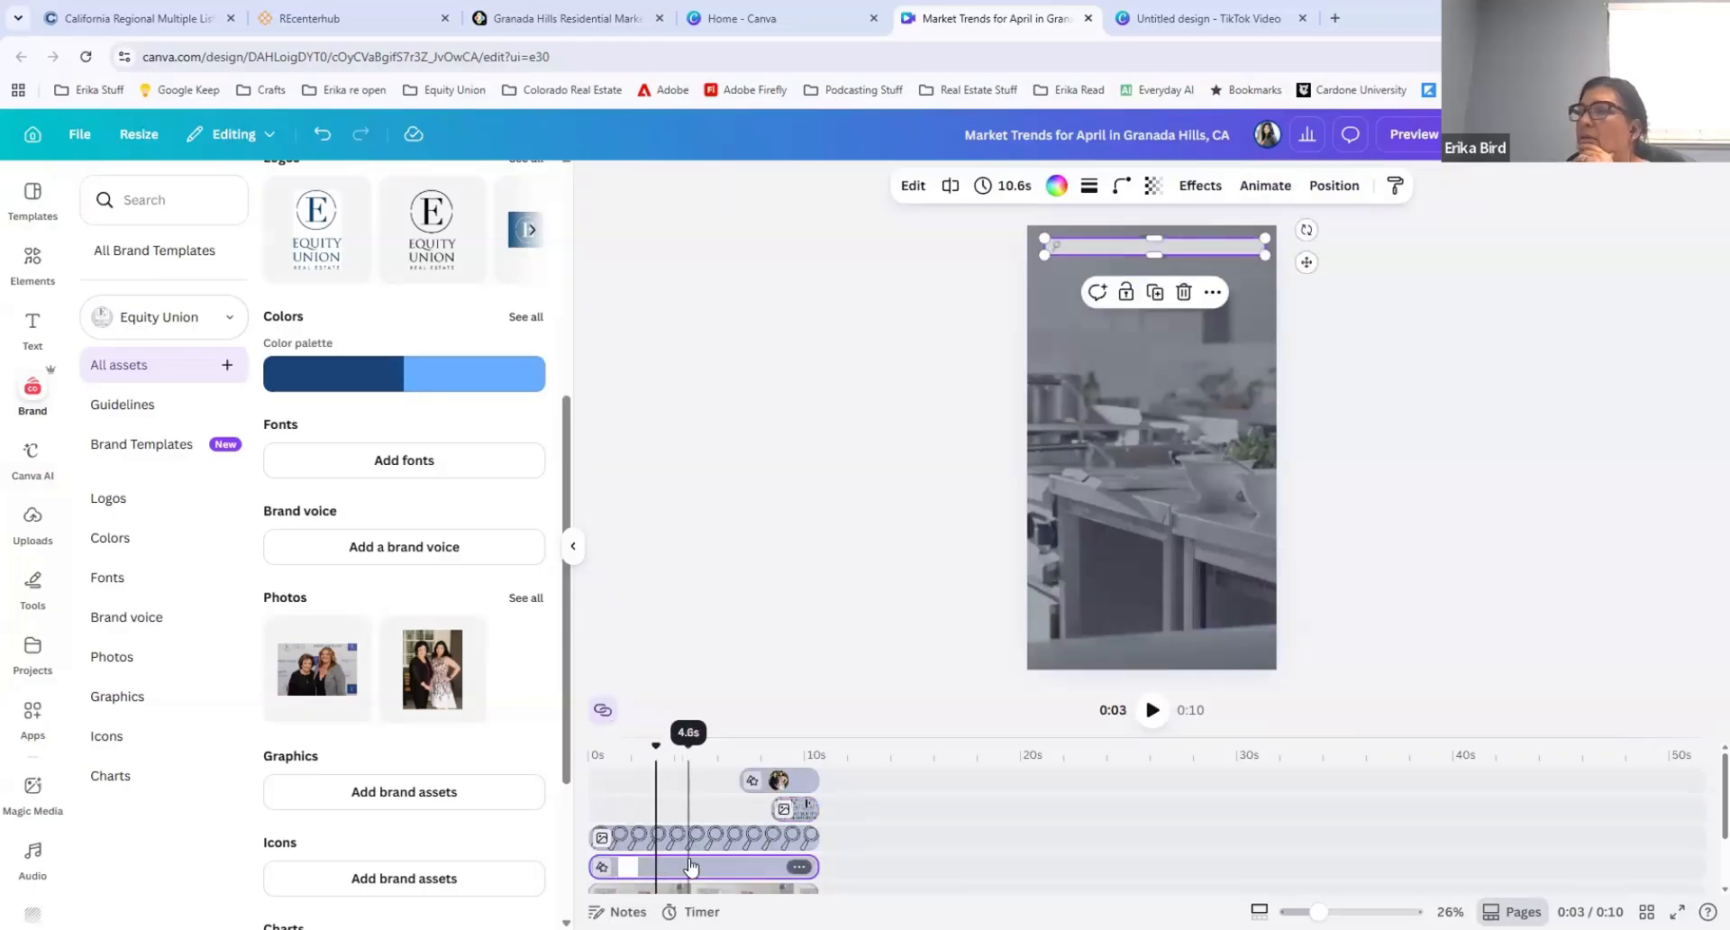
pyautogui.scroll(-2, 684, 847)
pyautogui.scroll(2, 685, 821)
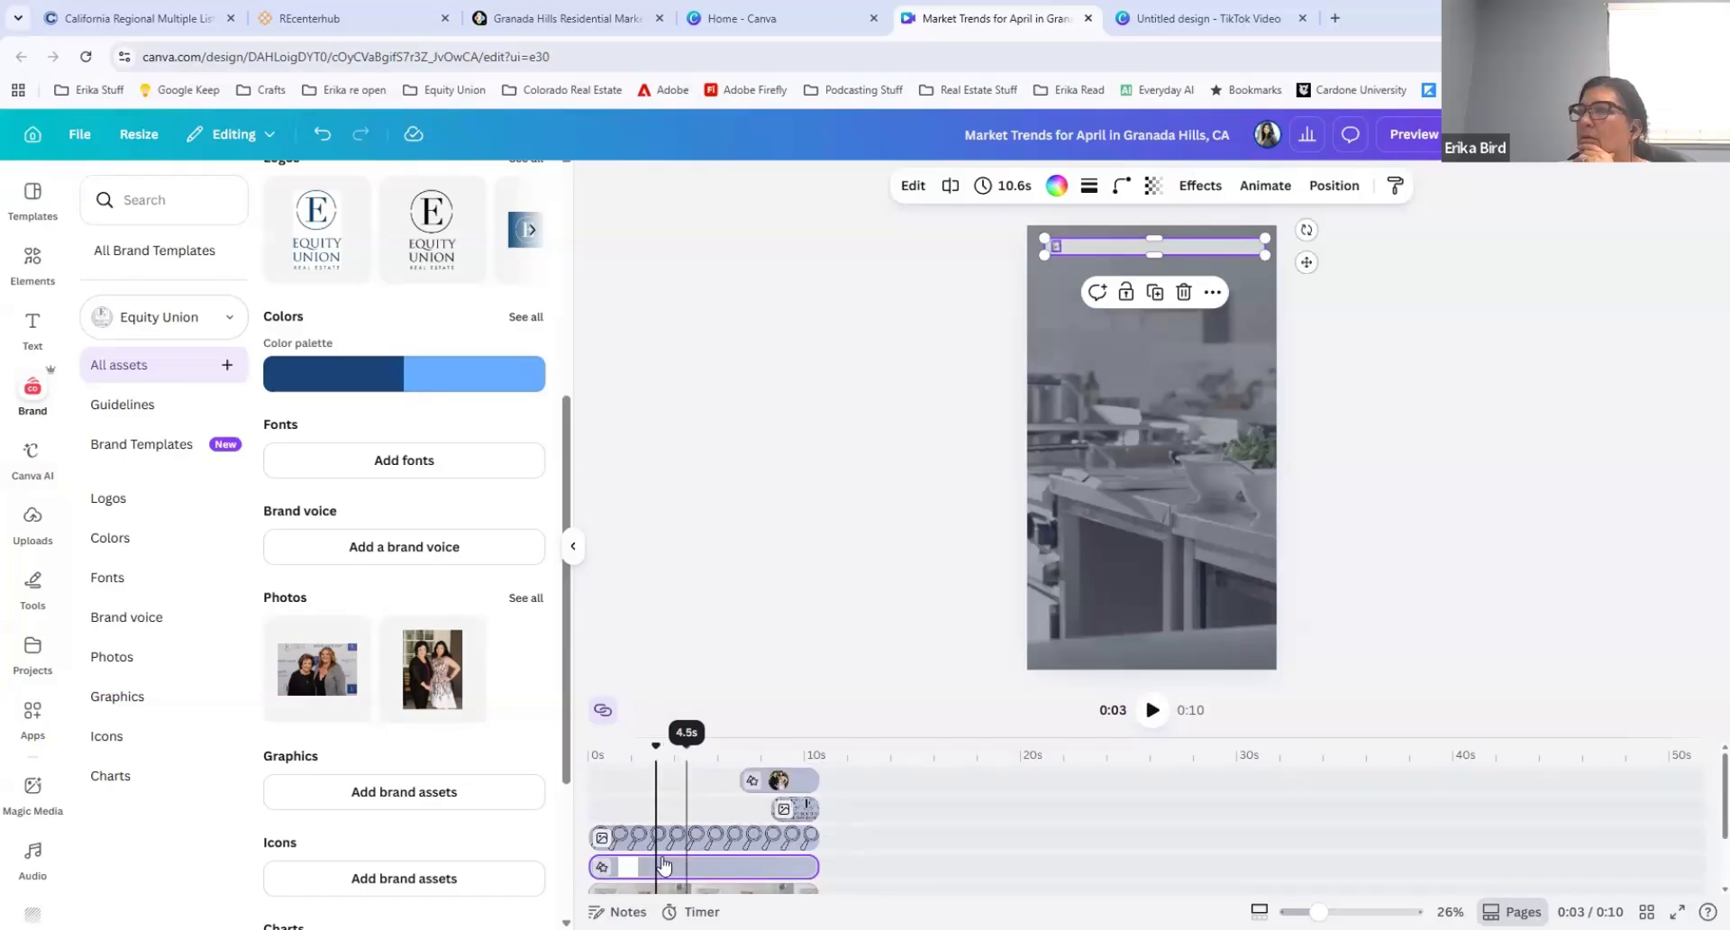
# Step: Examine the page's layer order, first with the search bar shape selected and again with the background video selected
pyautogui.click(594, 866)
pyautogui.click(700, 866)
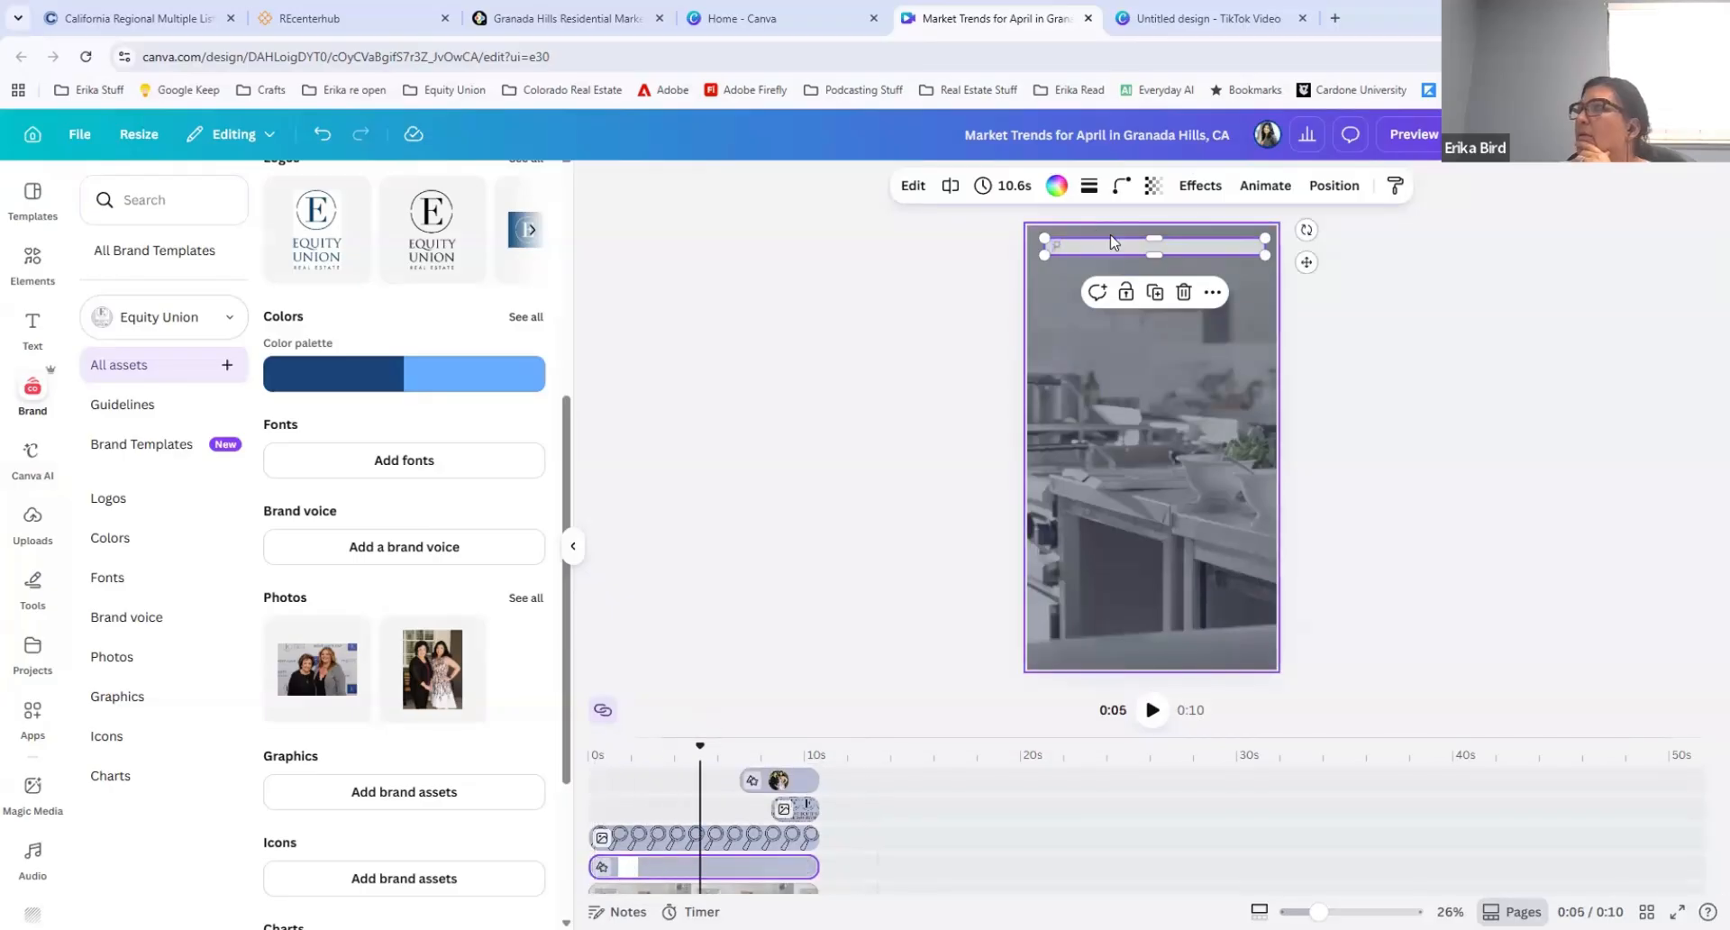
pyautogui.click(1333, 185)
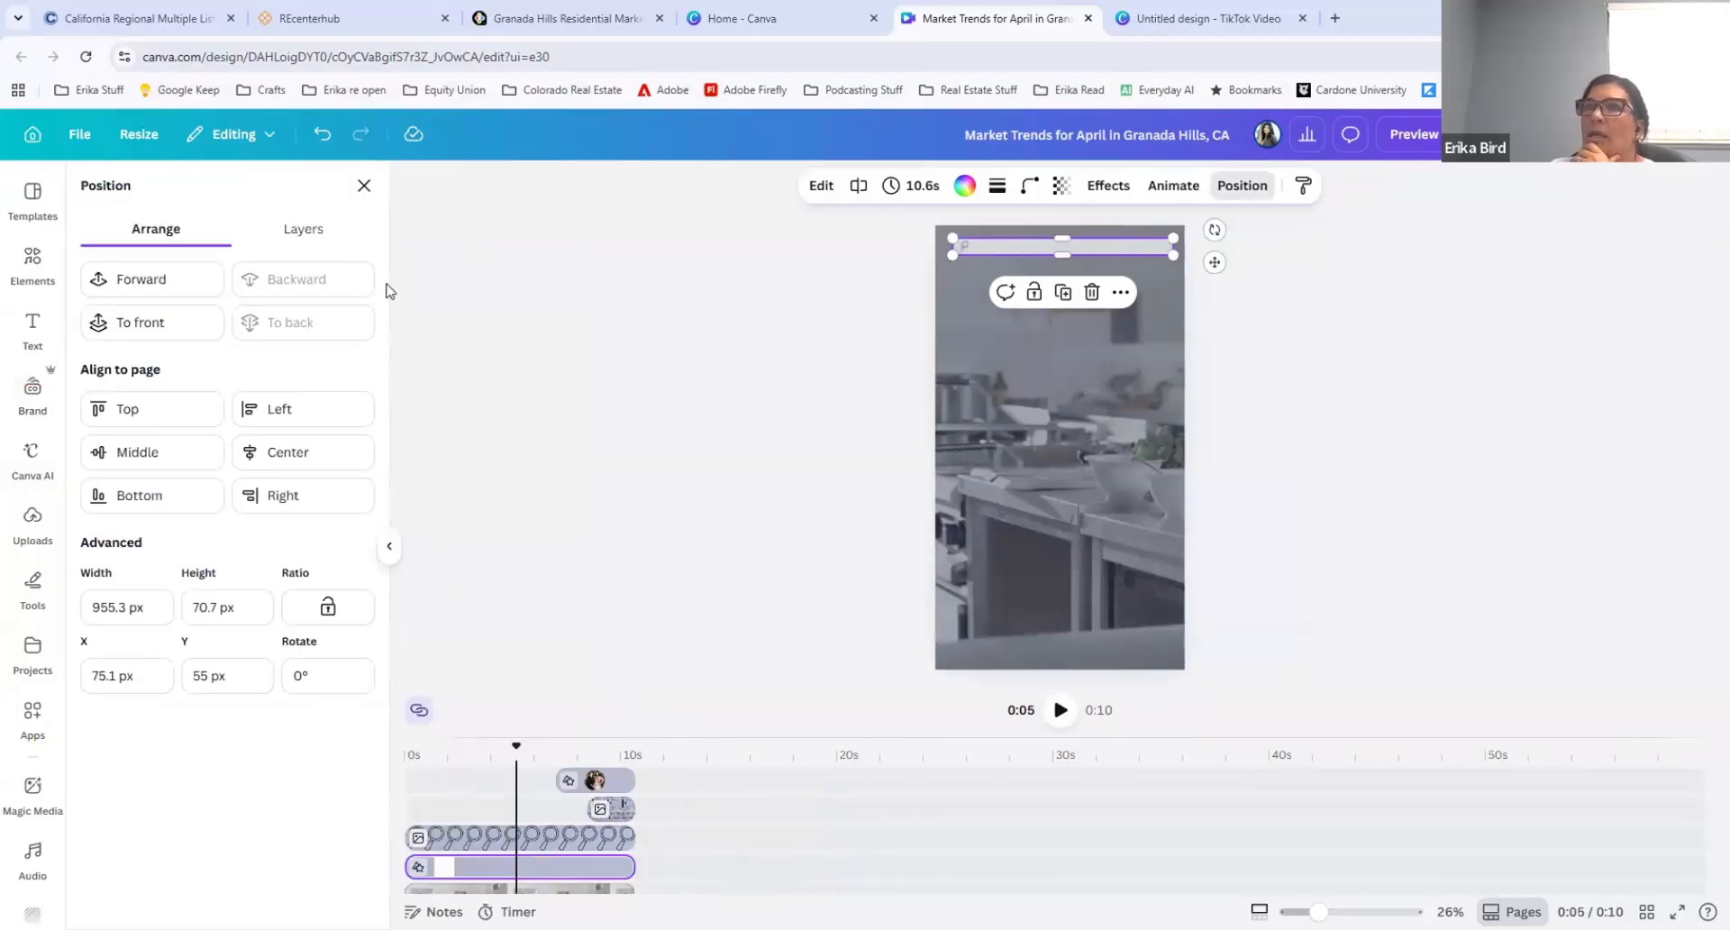
pyautogui.click(313, 235)
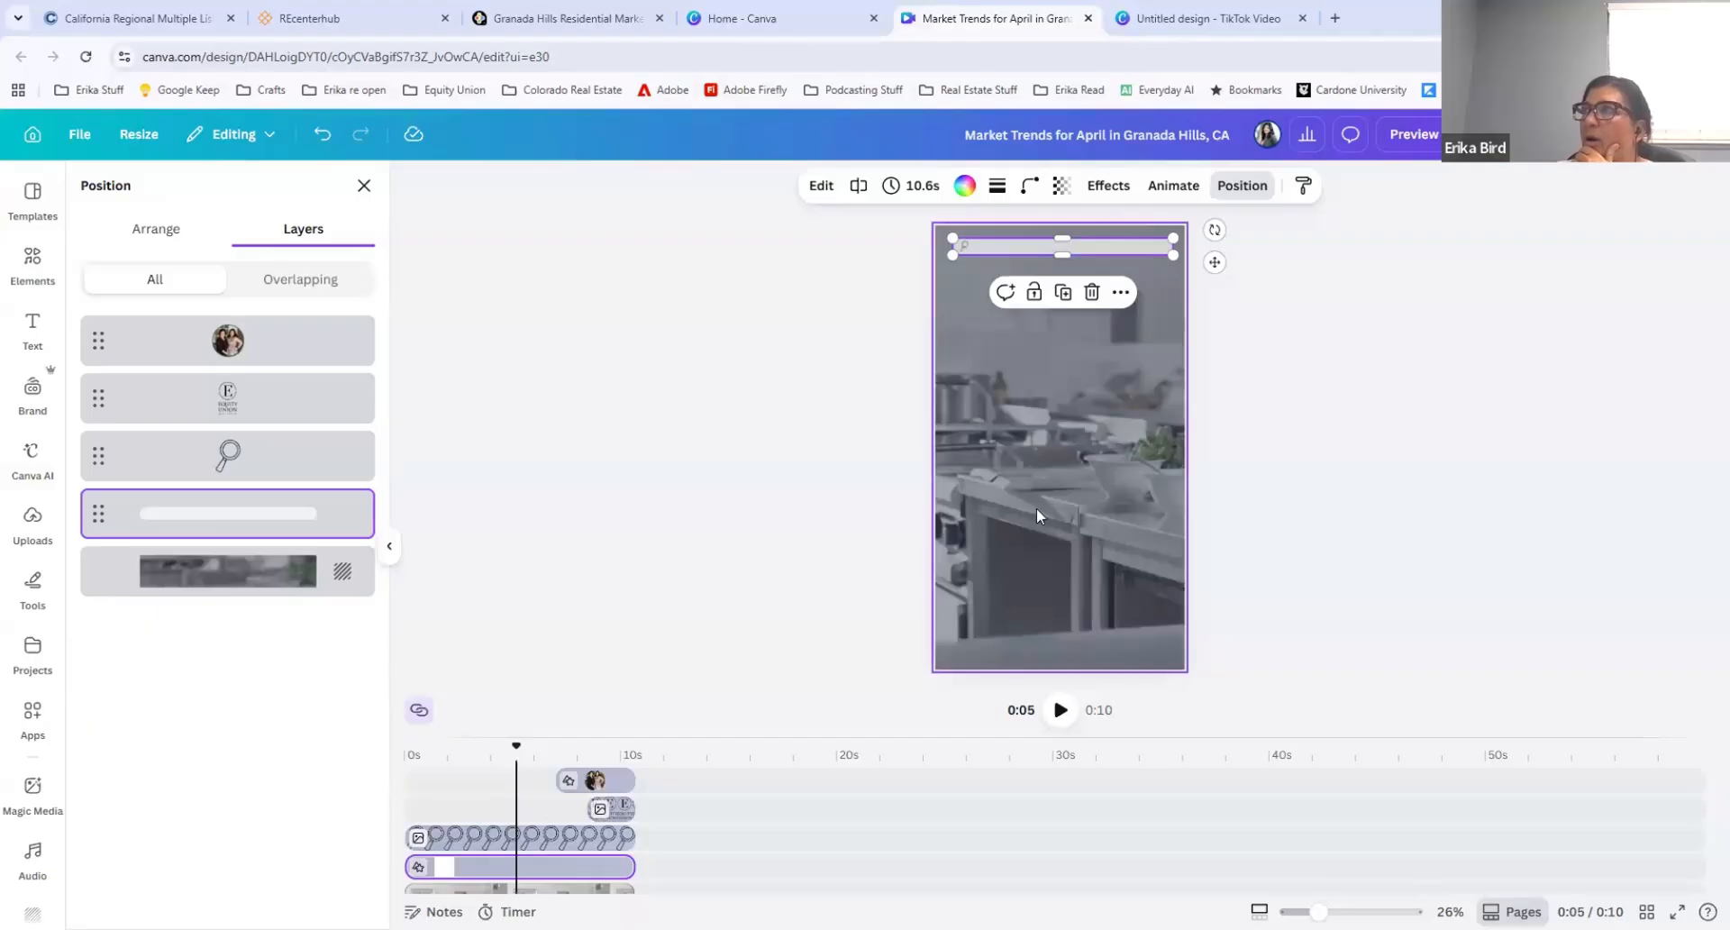
pyautogui.click(1034, 454)
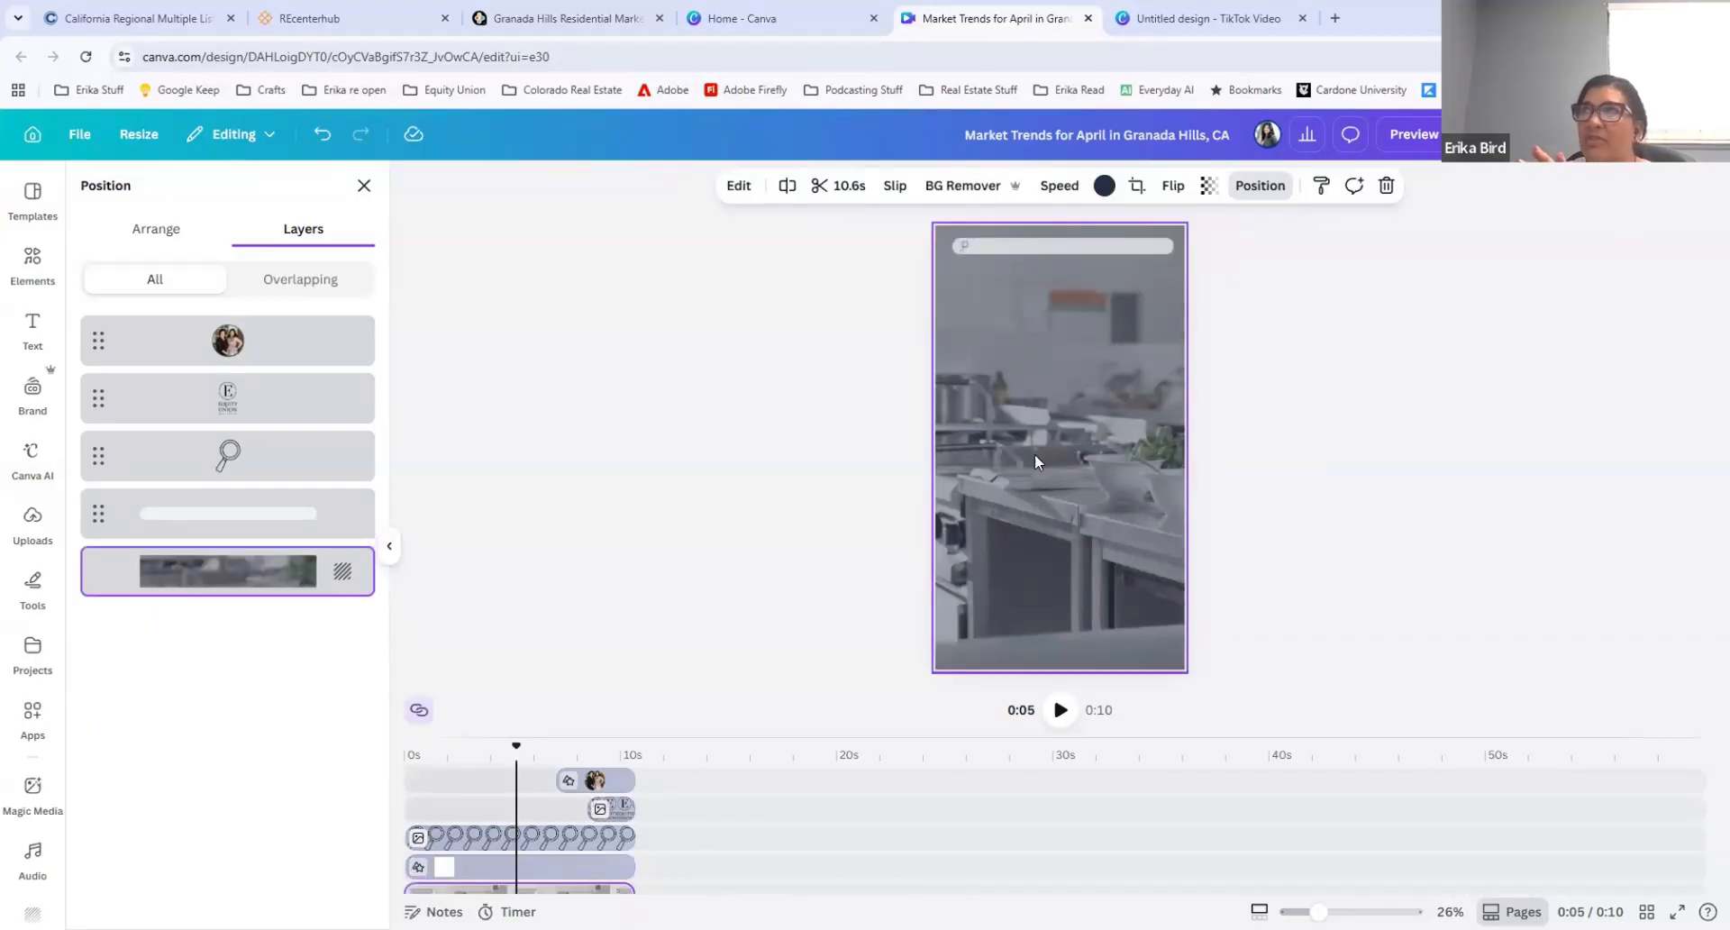
pyautogui.click(1259, 190)
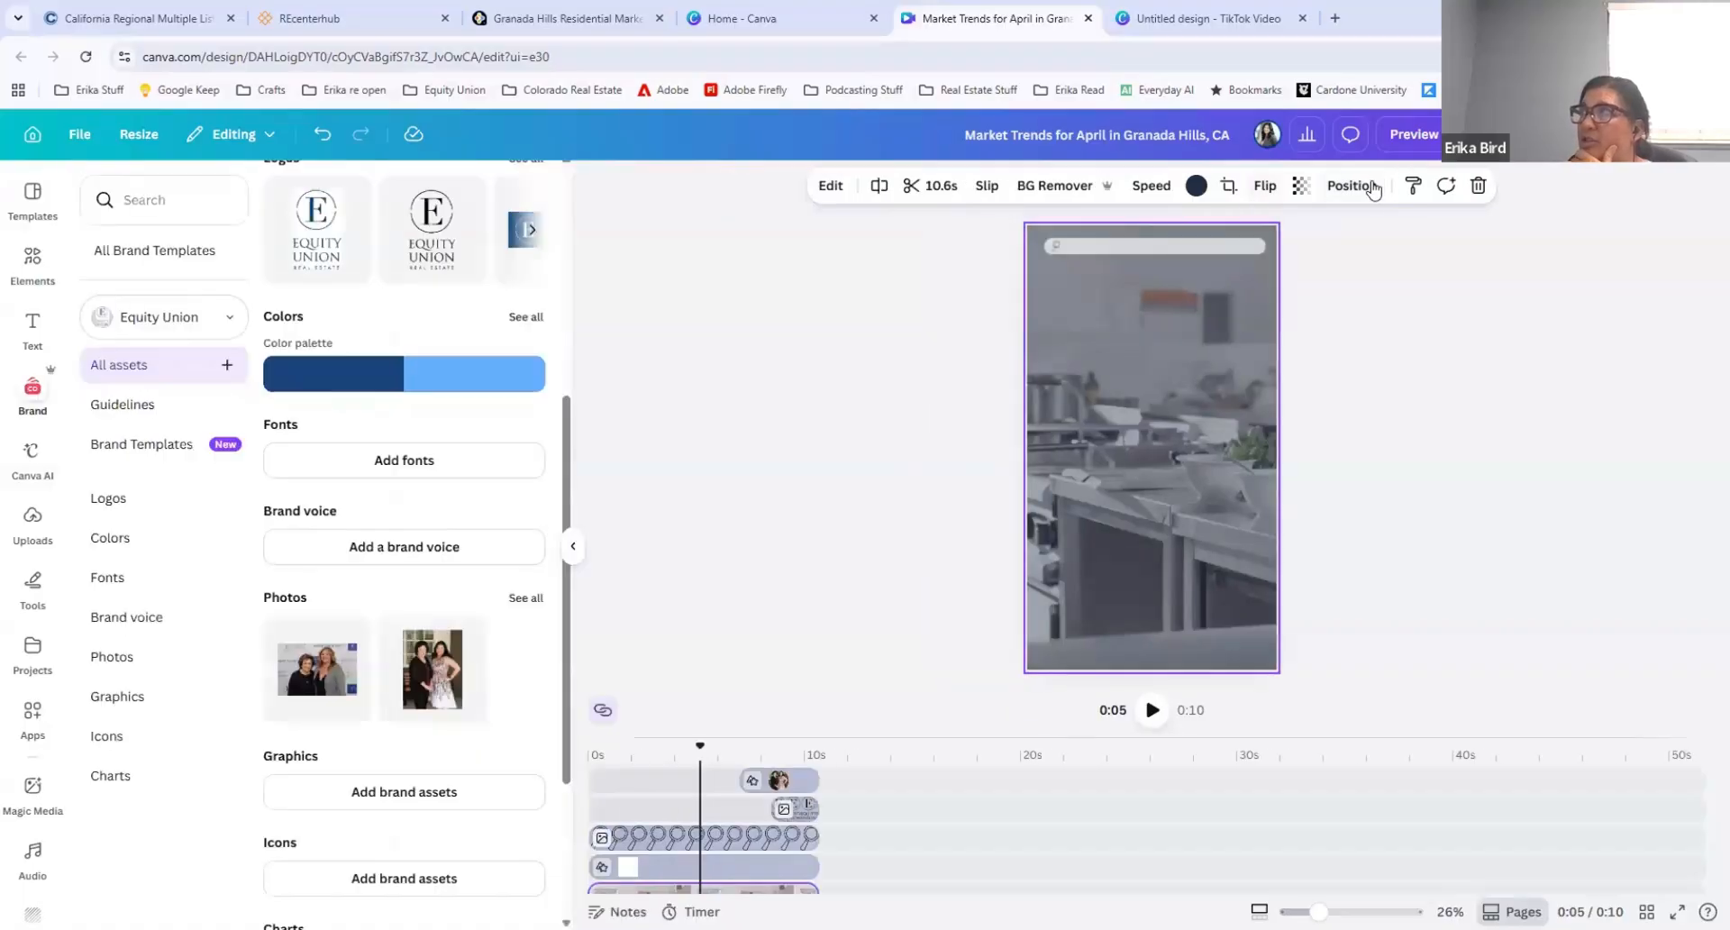
pyautogui.click(1370, 186)
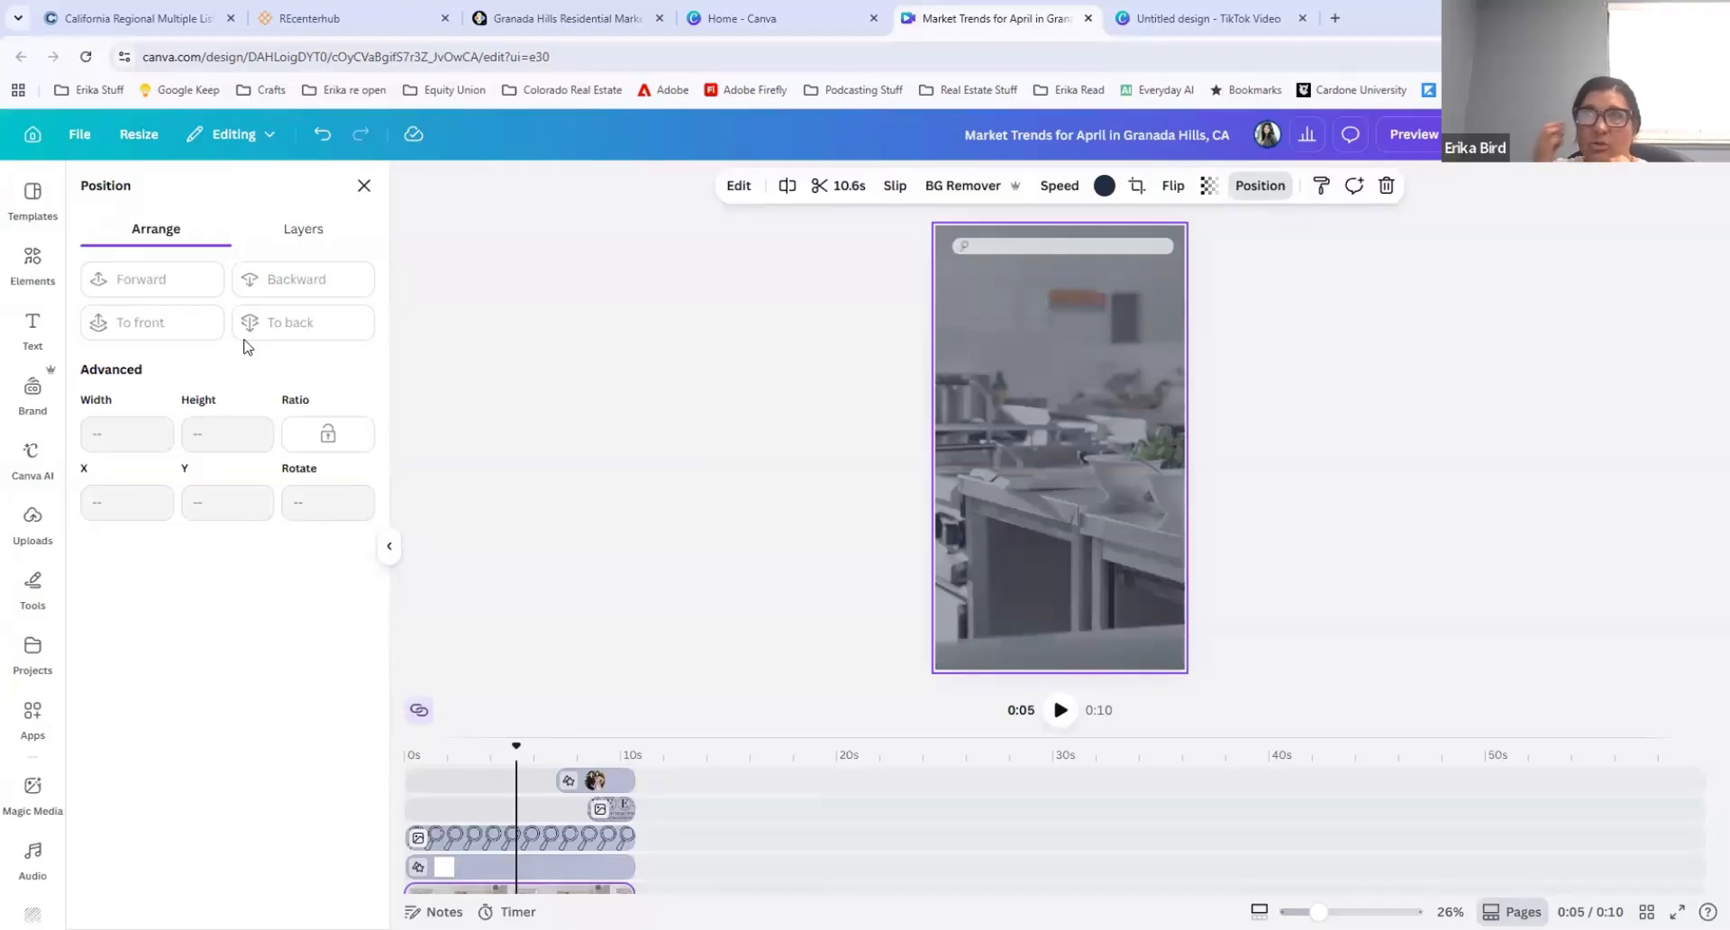
pyautogui.click(300, 232)
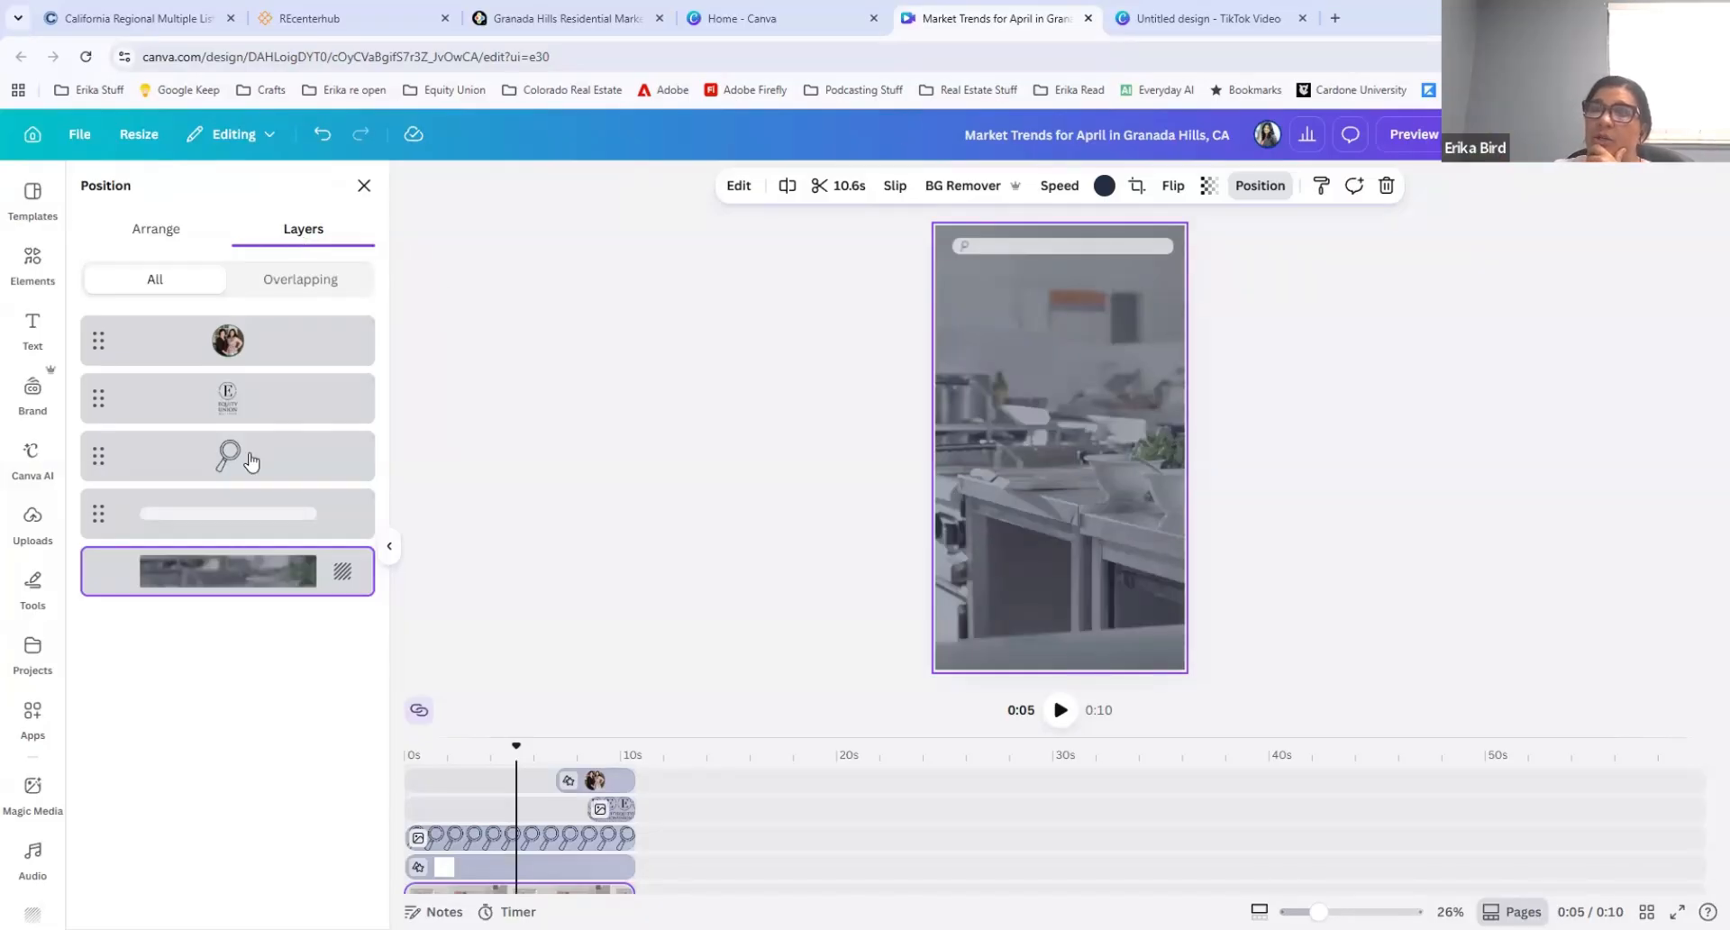
# Step: Select the magnifying glass from the layer list and slightly adjust its placement on the search bar
pyautogui.click(232, 453)
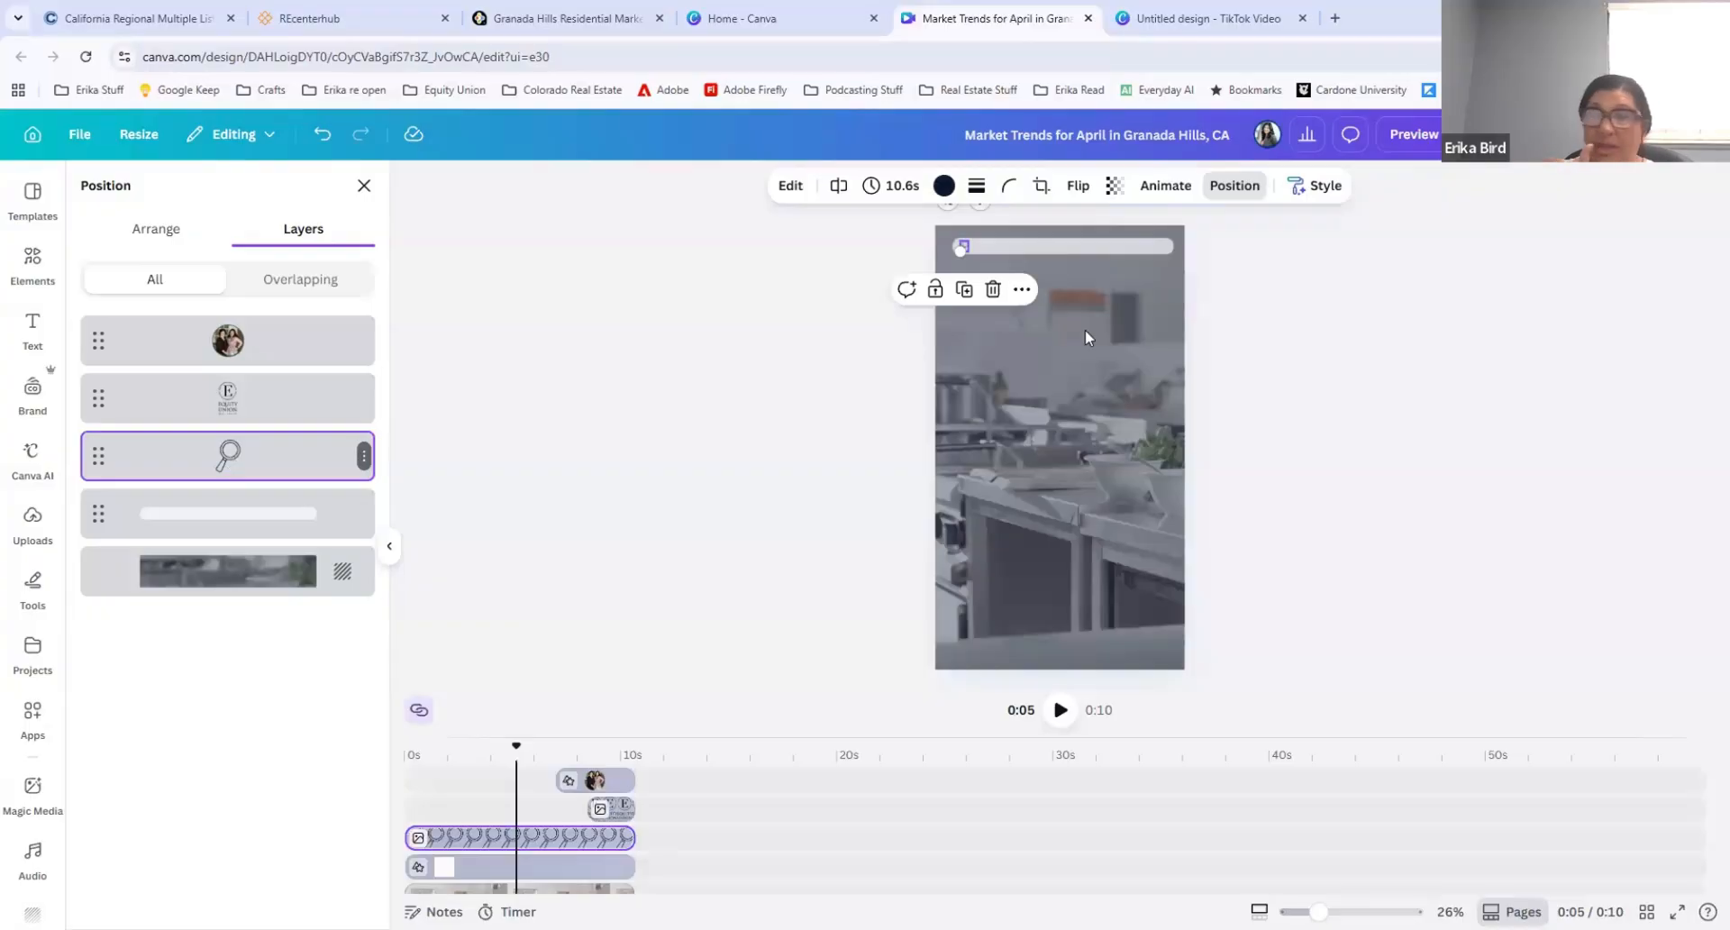
pyautogui.moveTo(976, 248); pyautogui.dragTo(969, 244)
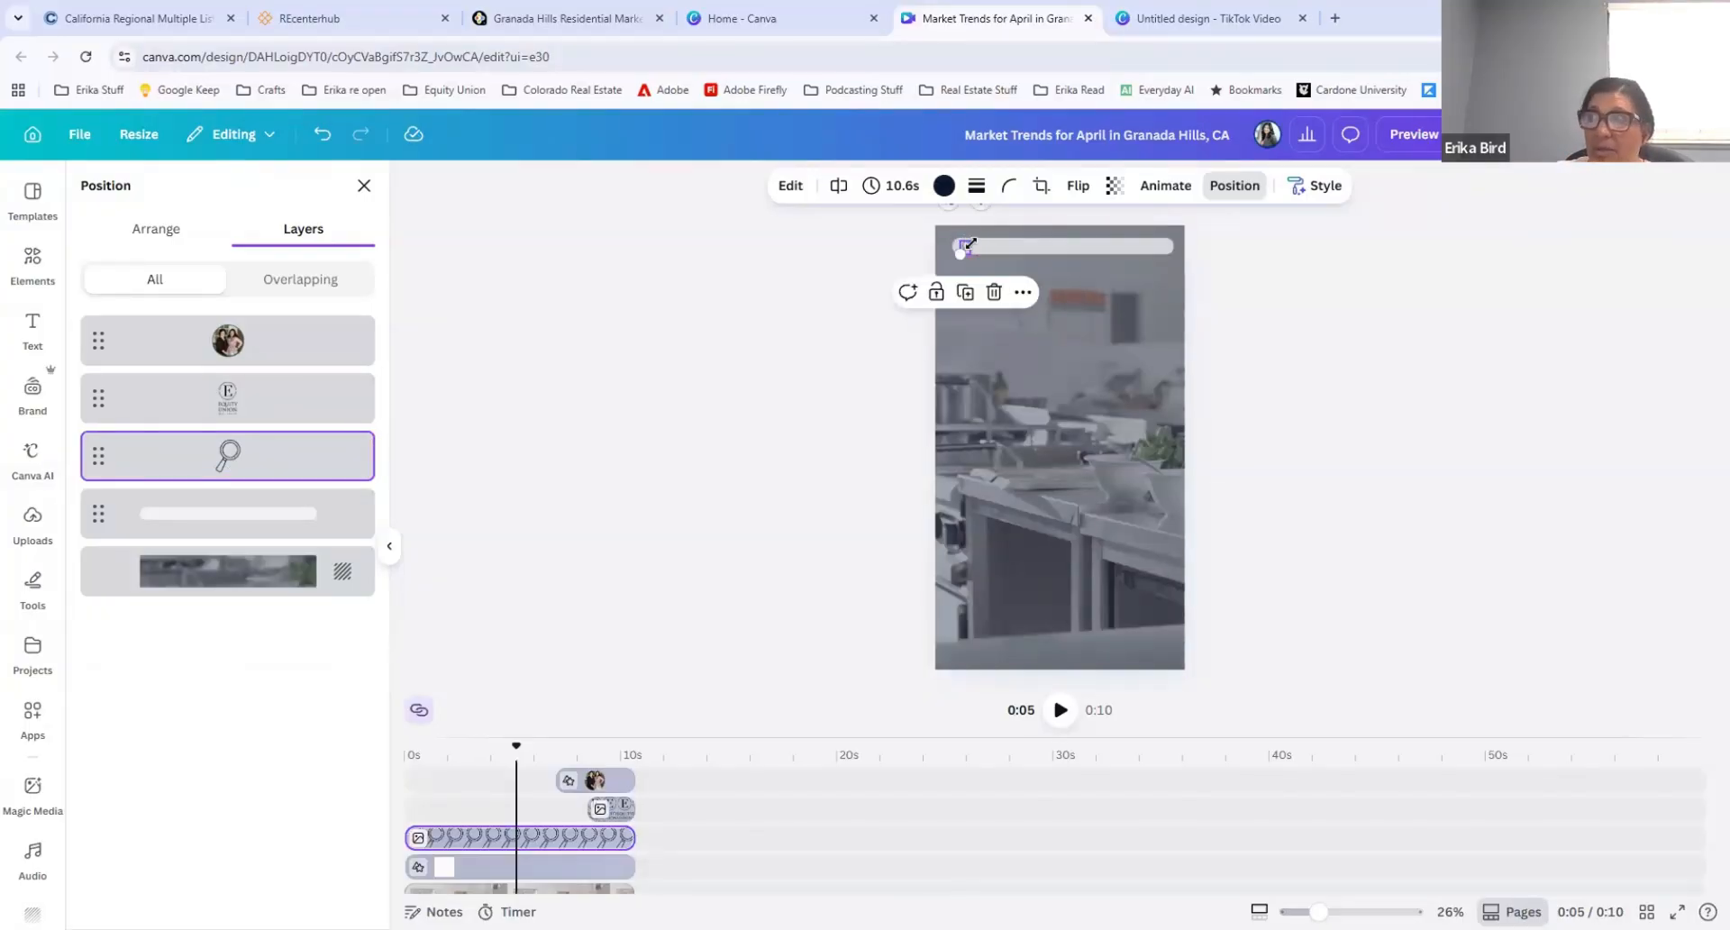
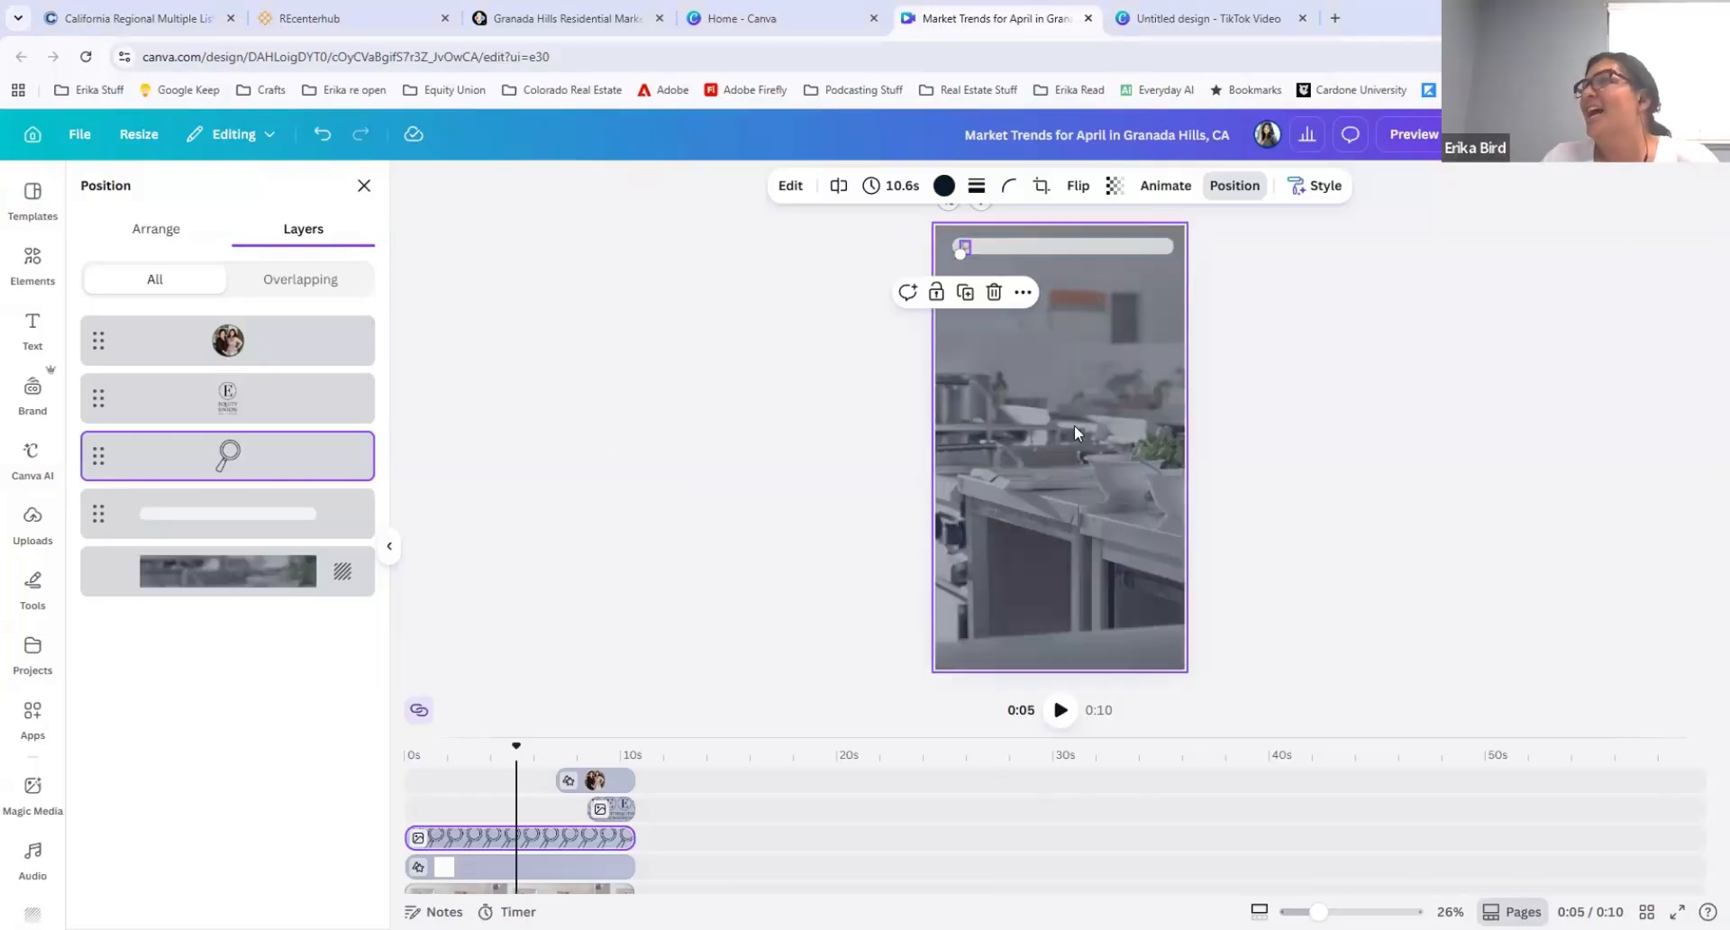
# Step: Delete the blurred kitchen background video from the page
pyautogui.click(1074, 424)
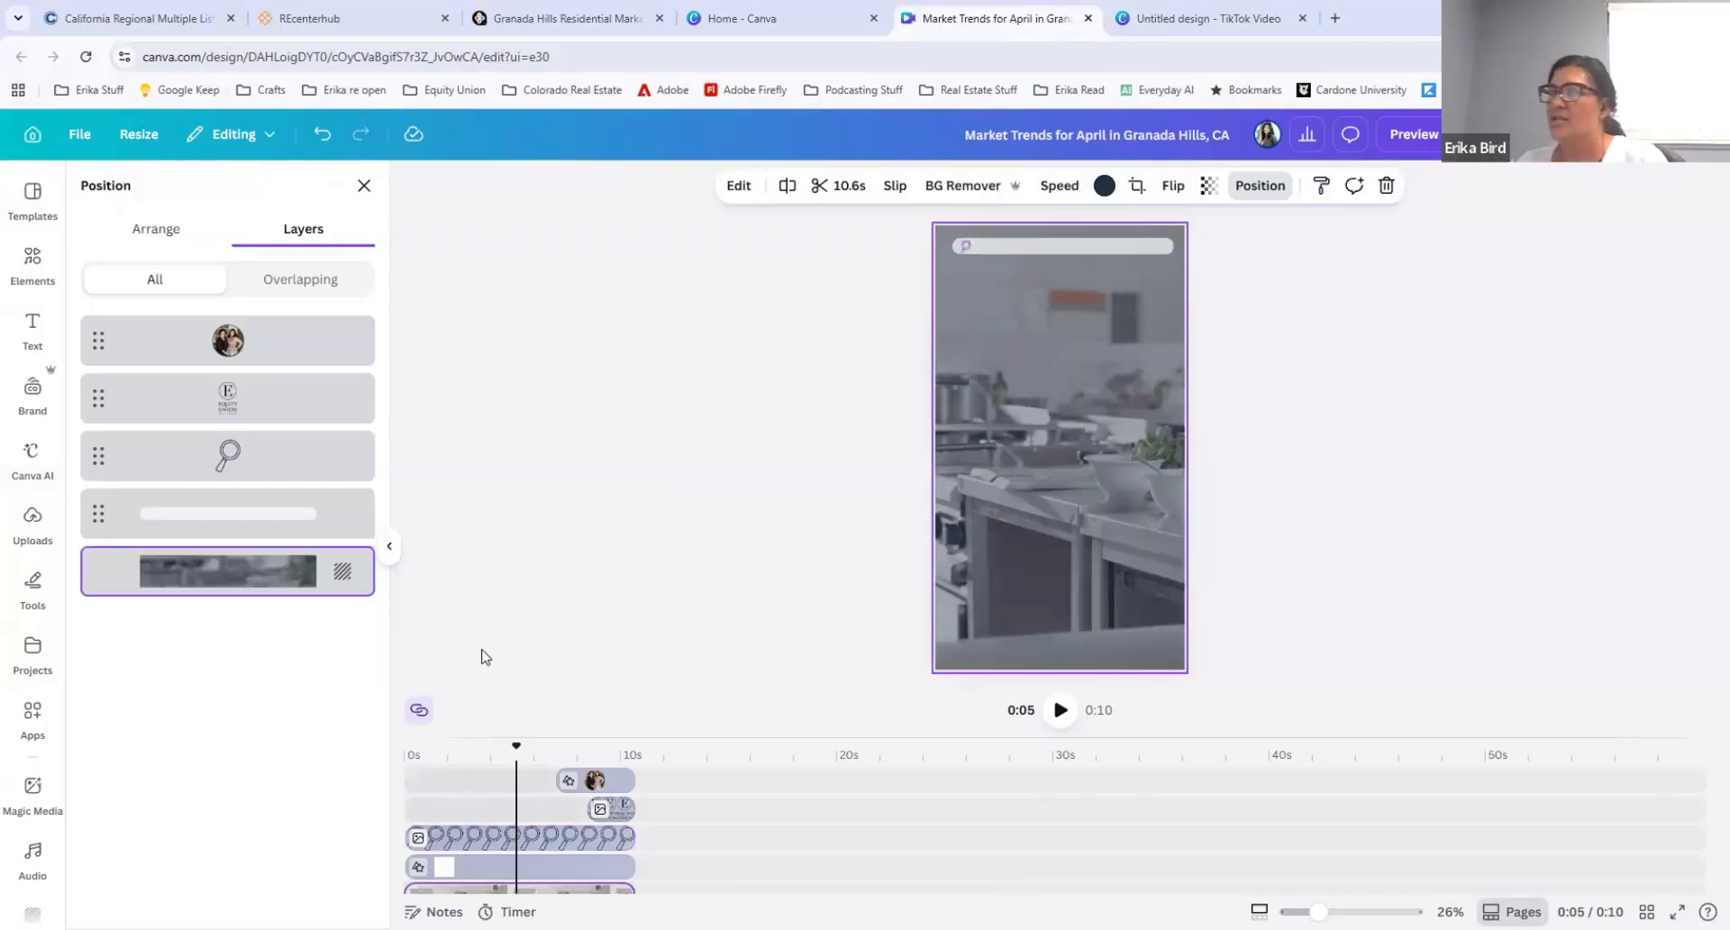
pyautogui.moveTo(516, 745); pyautogui.dragTo(406, 748)
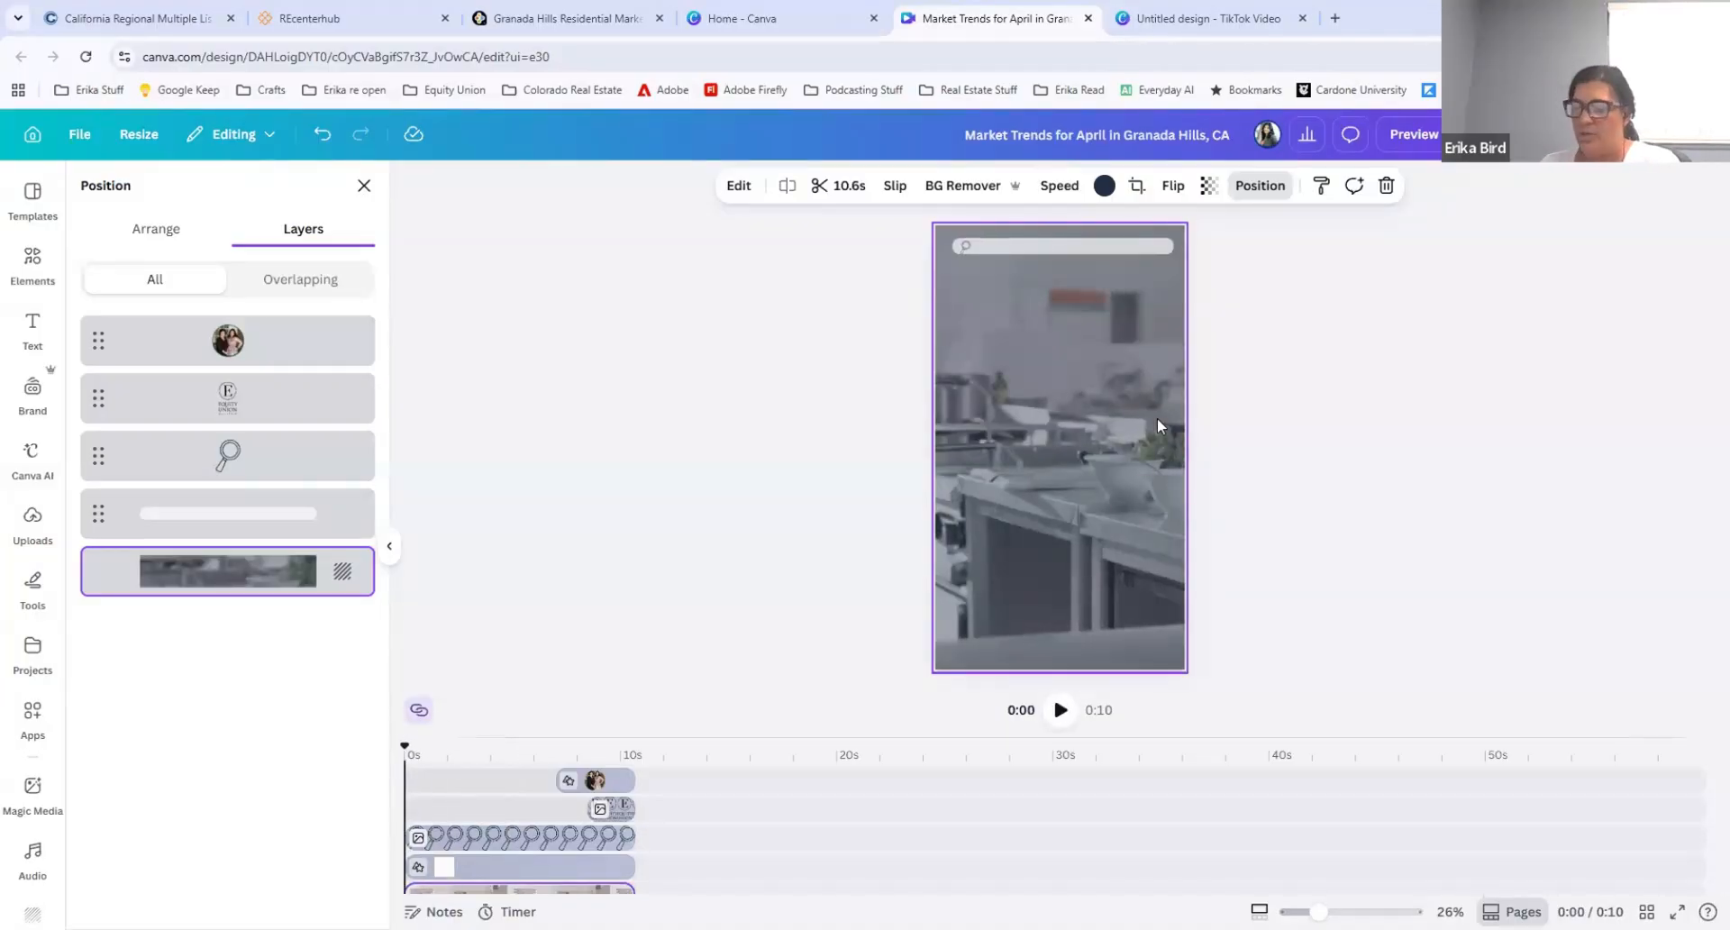
pyautogui.press('Delete')
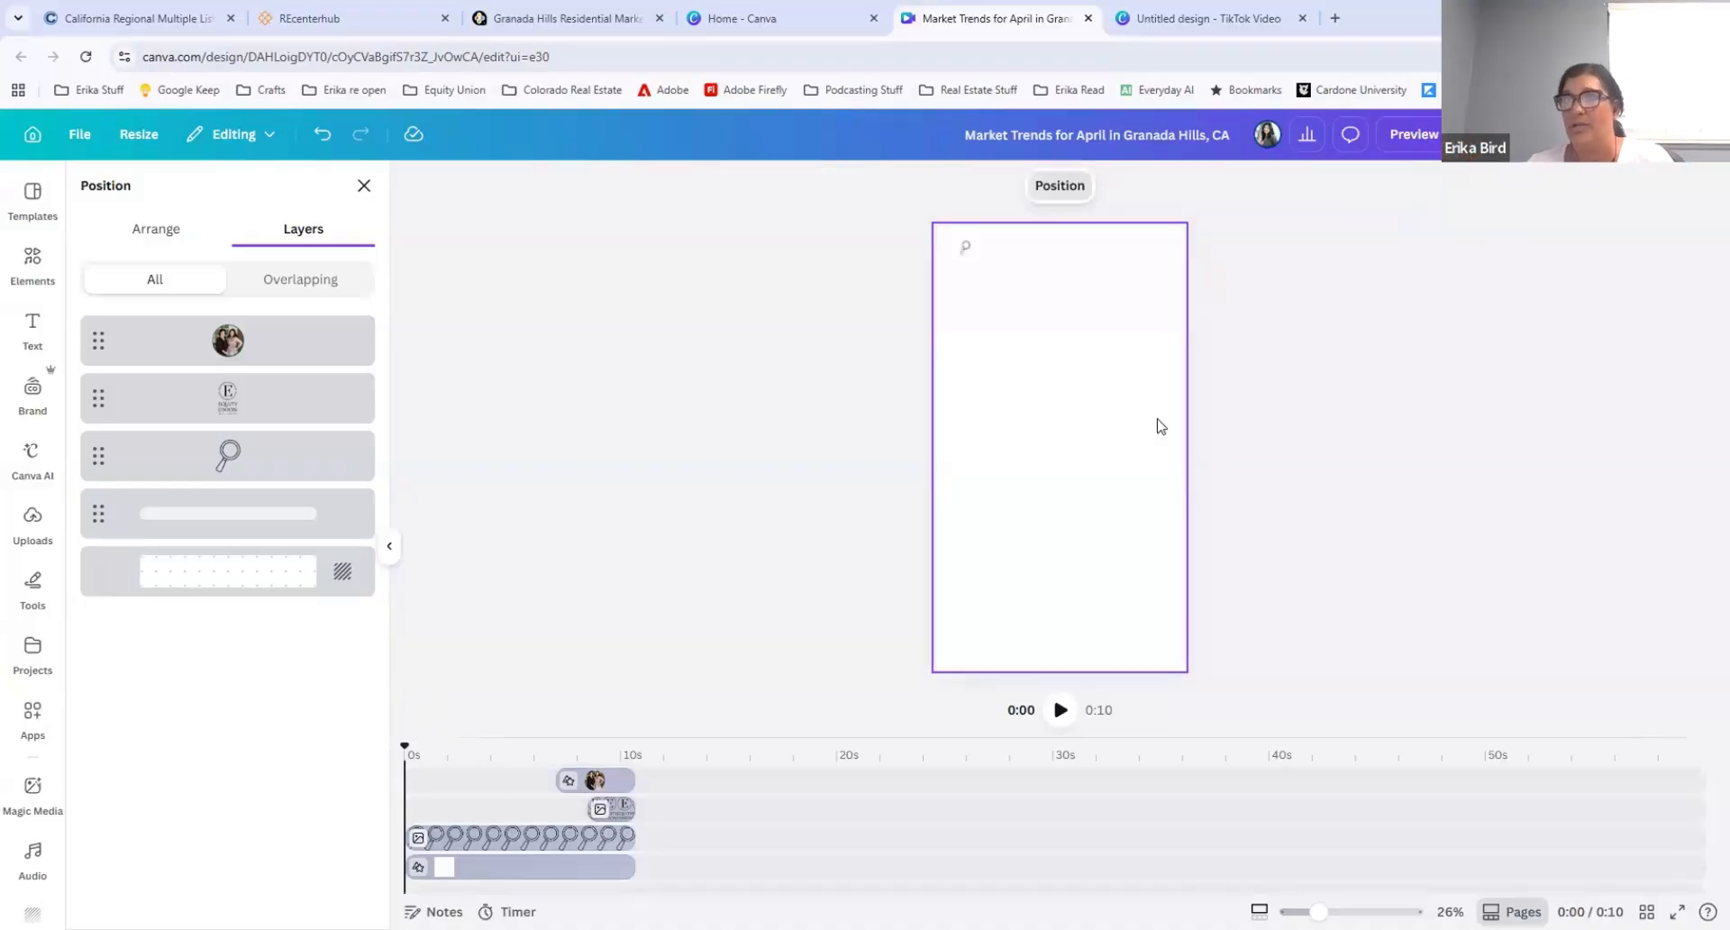
pyautogui.click(664, 457)
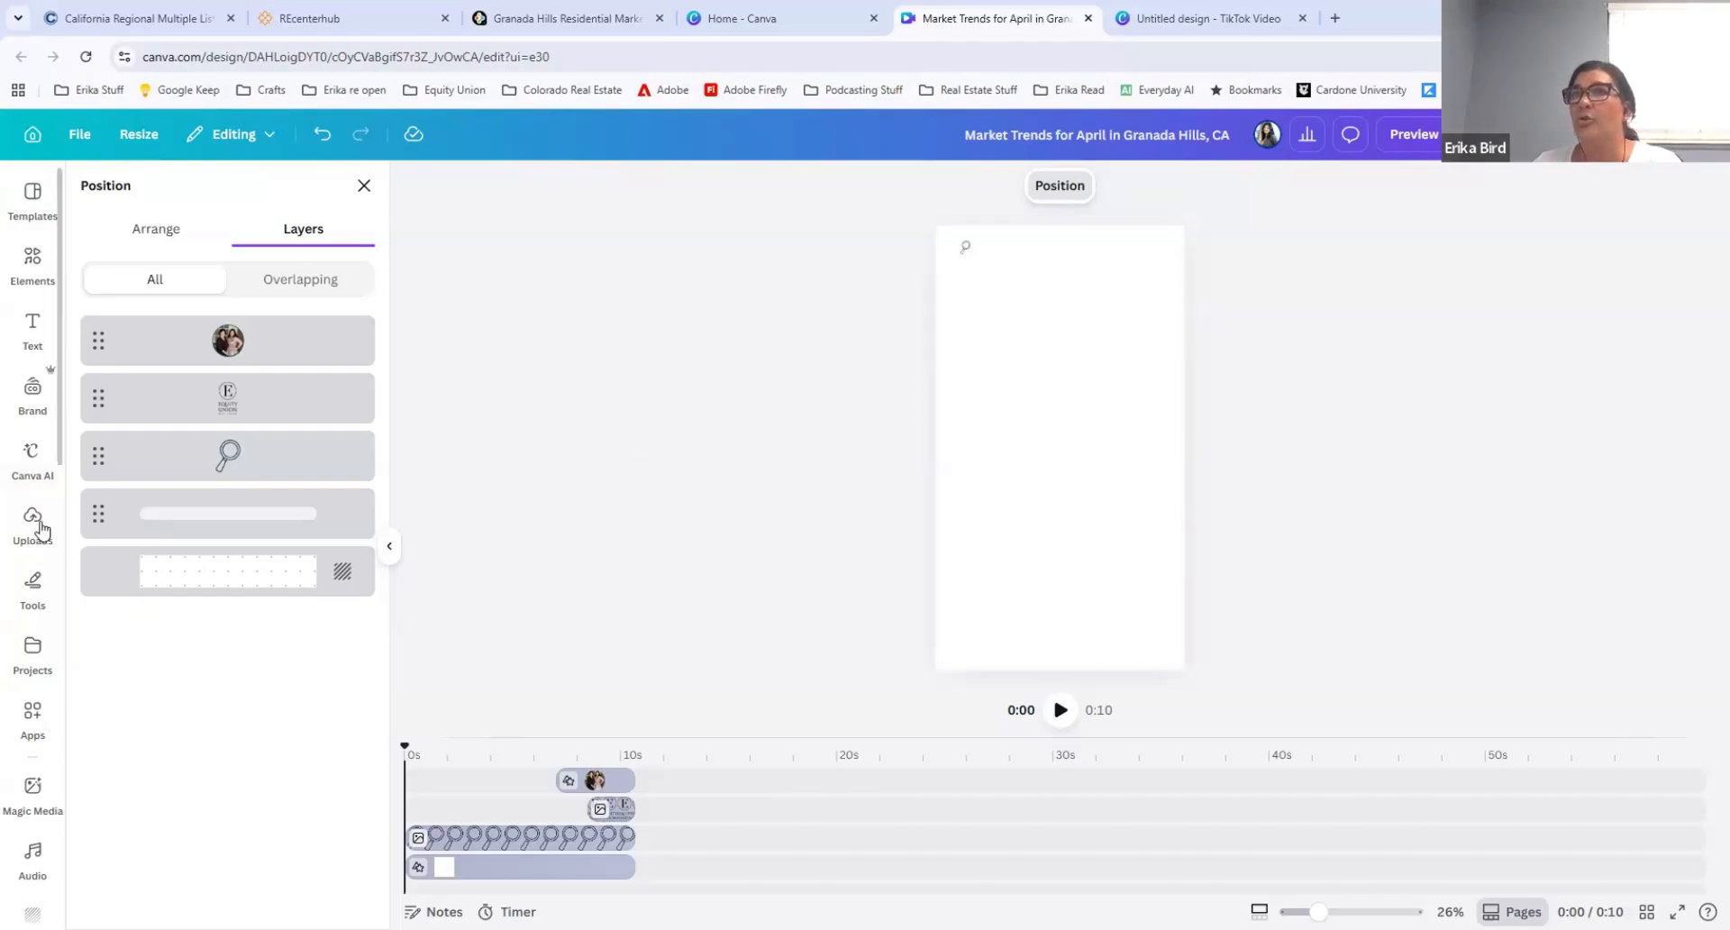
# Step: Add the uploaded photo of the house front with the garage doors to the page and set it as the background
pyautogui.click(41, 530)
pyautogui.moveTo(206, 617)
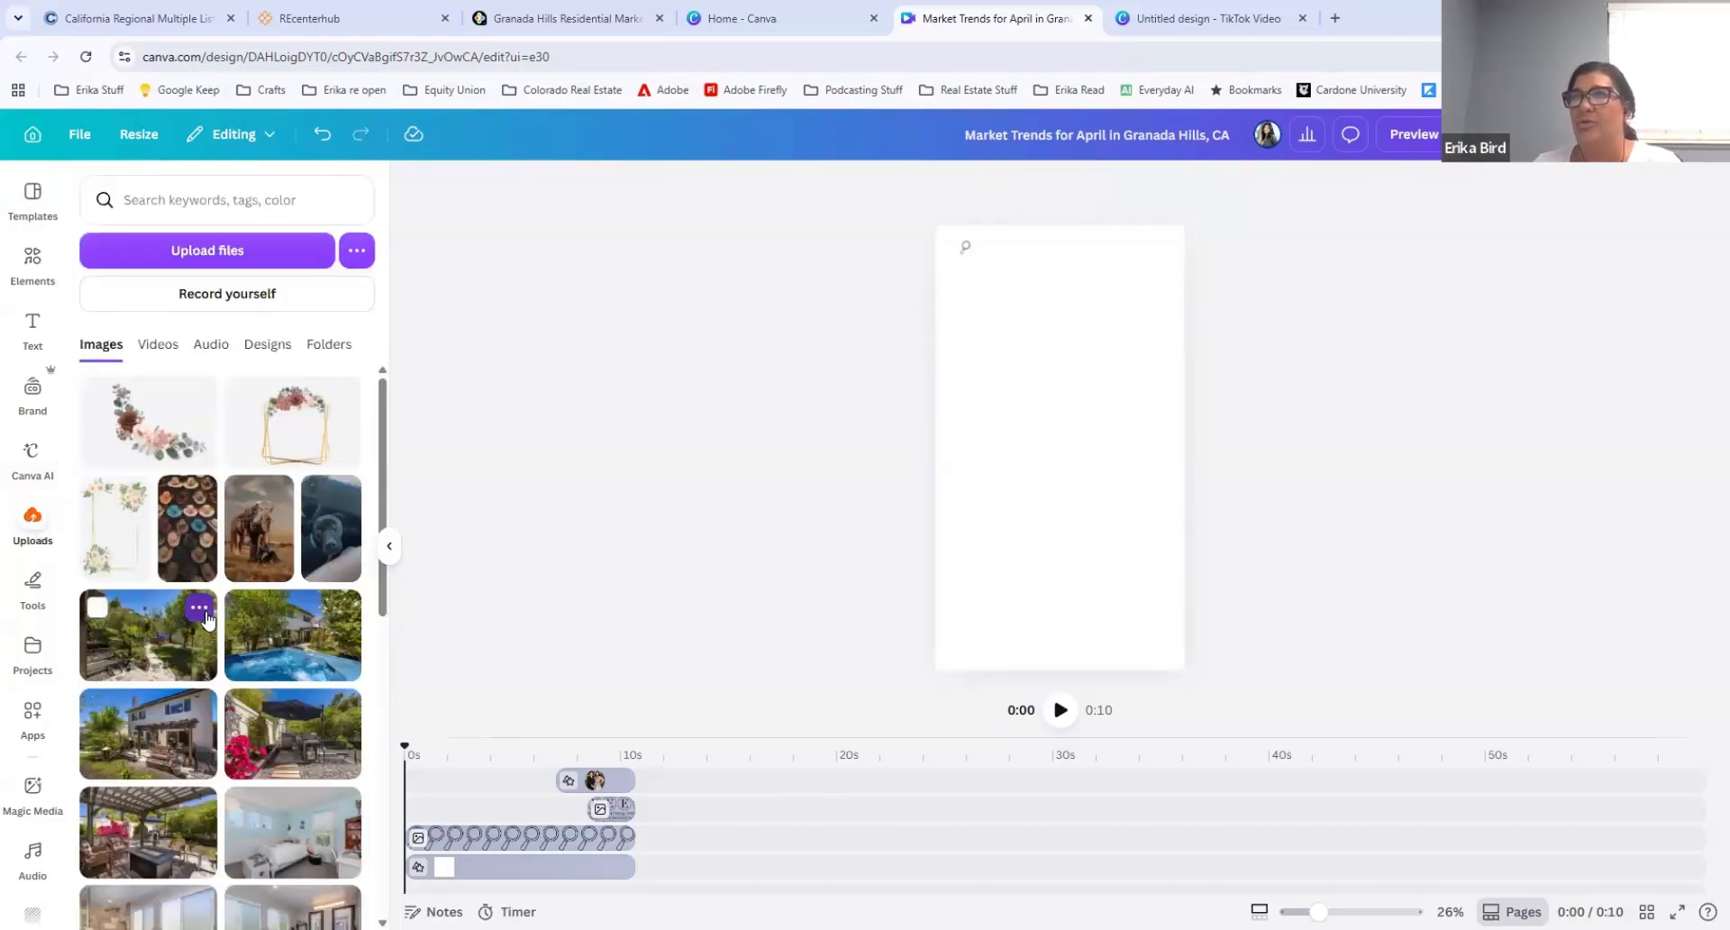
pyautogui.scroll(-10, 207, 617)
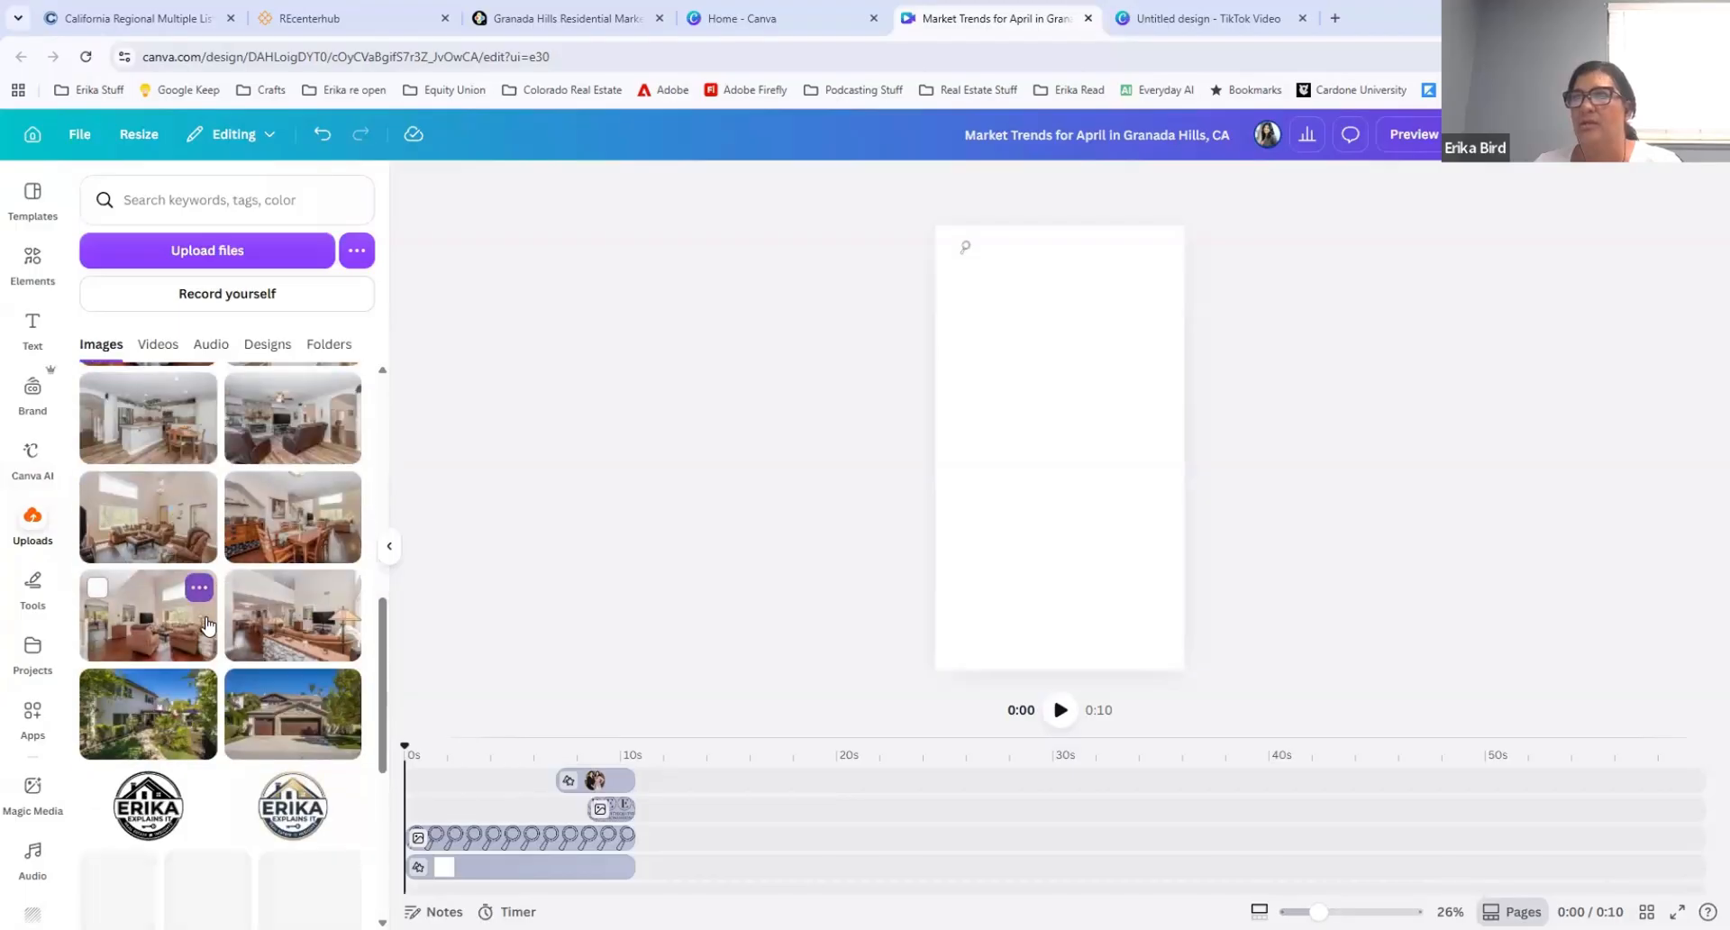
pyautogui.moveTo(277, 732); pyautogui.dragTo(1072, 418)
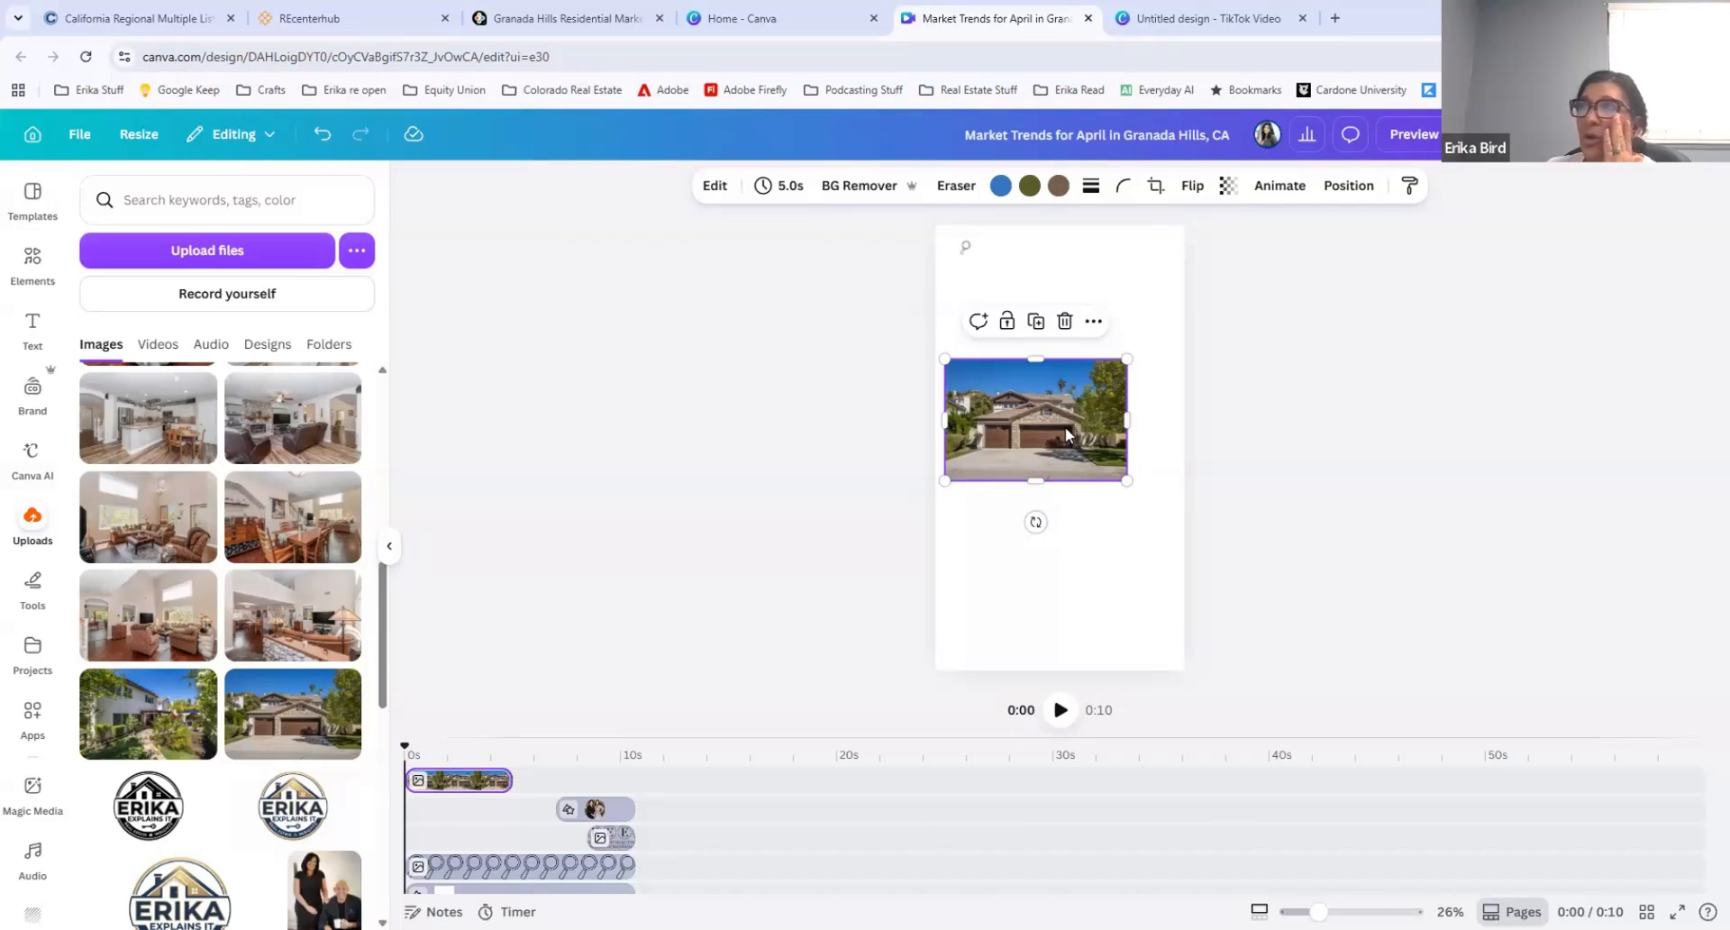
pyautogui.moveTo(1065, 424); pyautogui.dragTo(1079, 420)
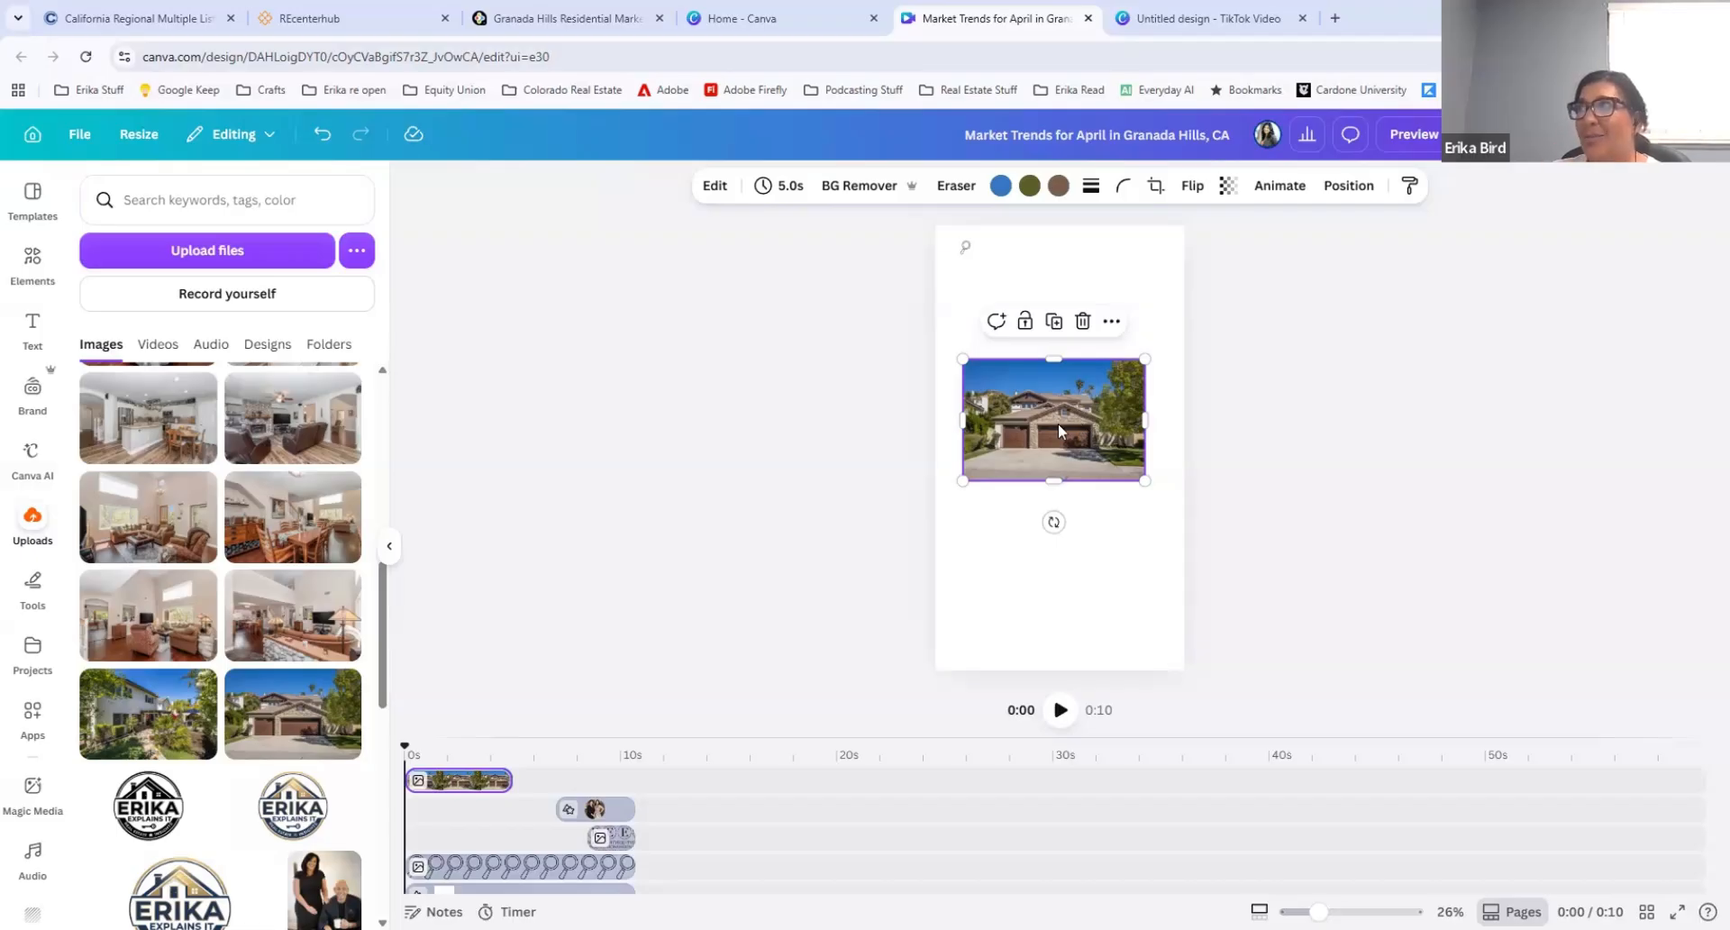
pyautogui.rightClick(1058, 424)
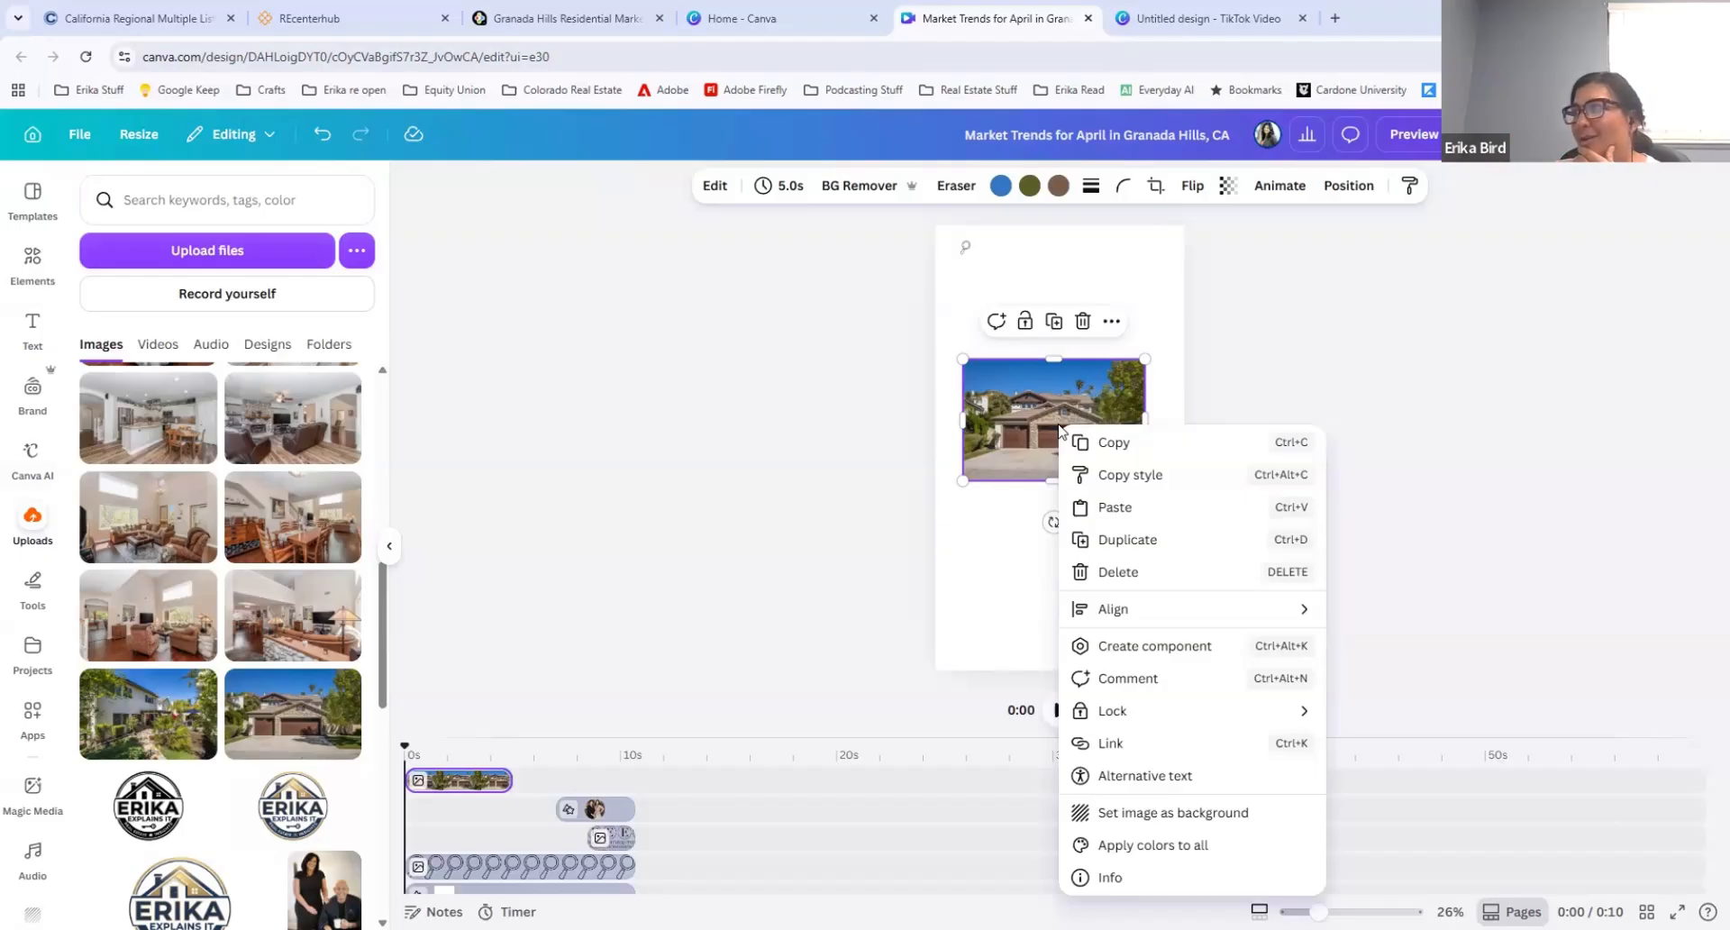
pyautogui.click(1149, 813)
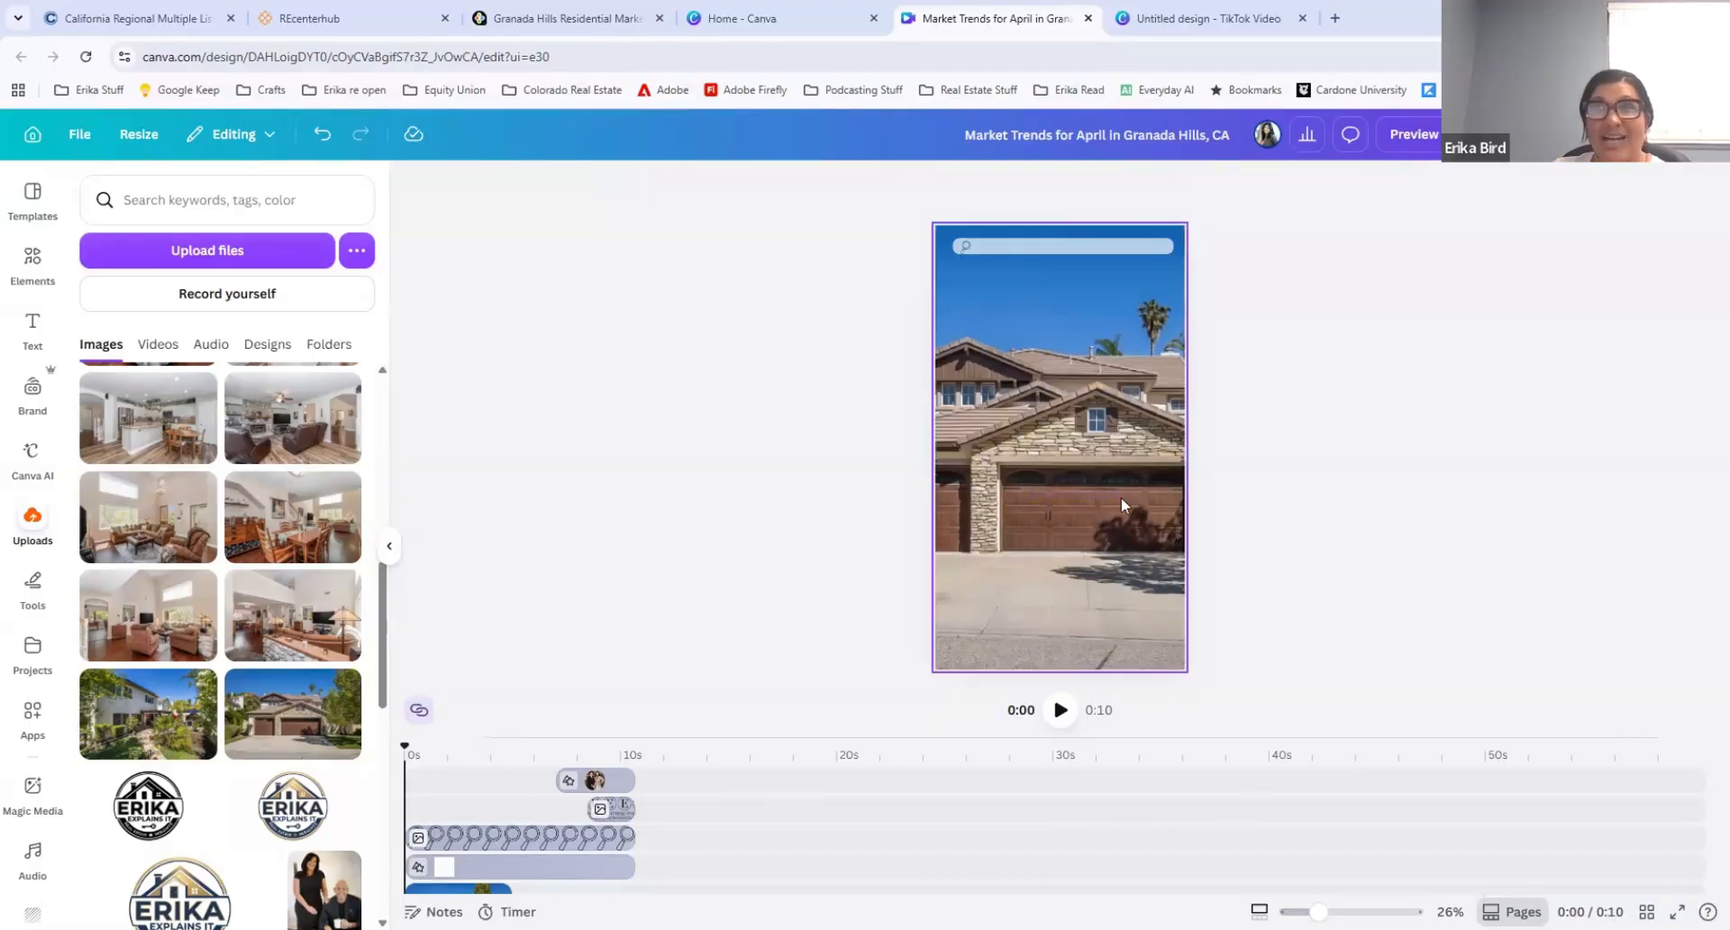
# Step: Examine Magic Media's image and video generation options, and reselect the house photo background
pyautogui.click(989, 417)
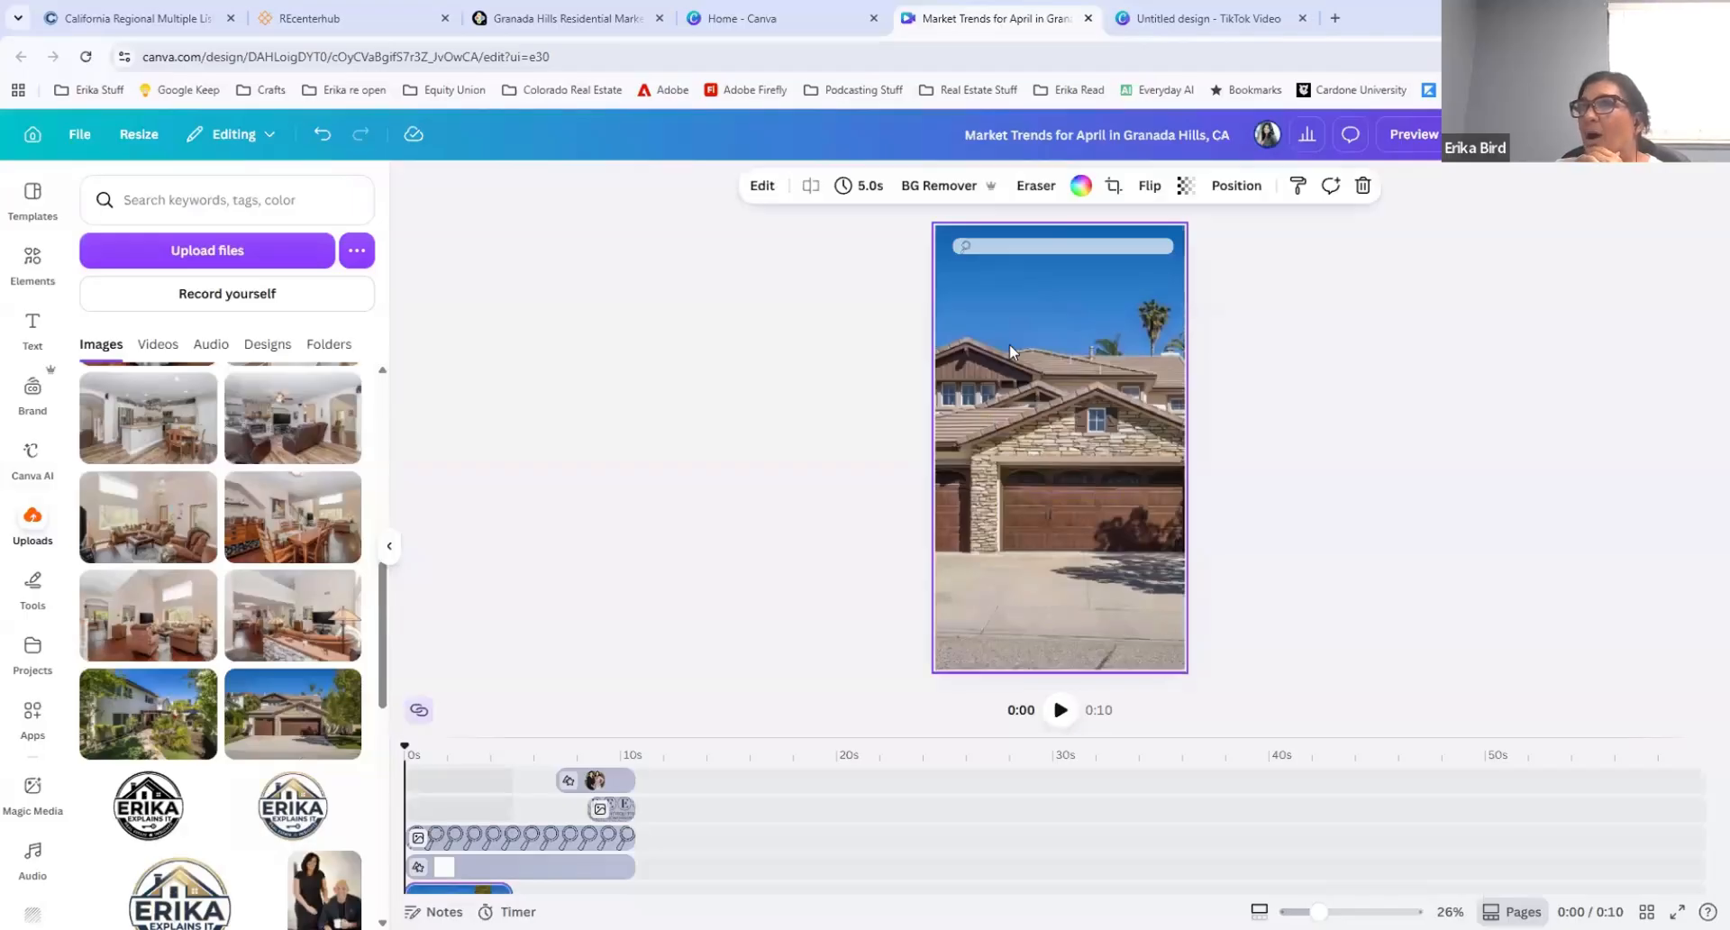
pyautogui.moveTo(203, 583)
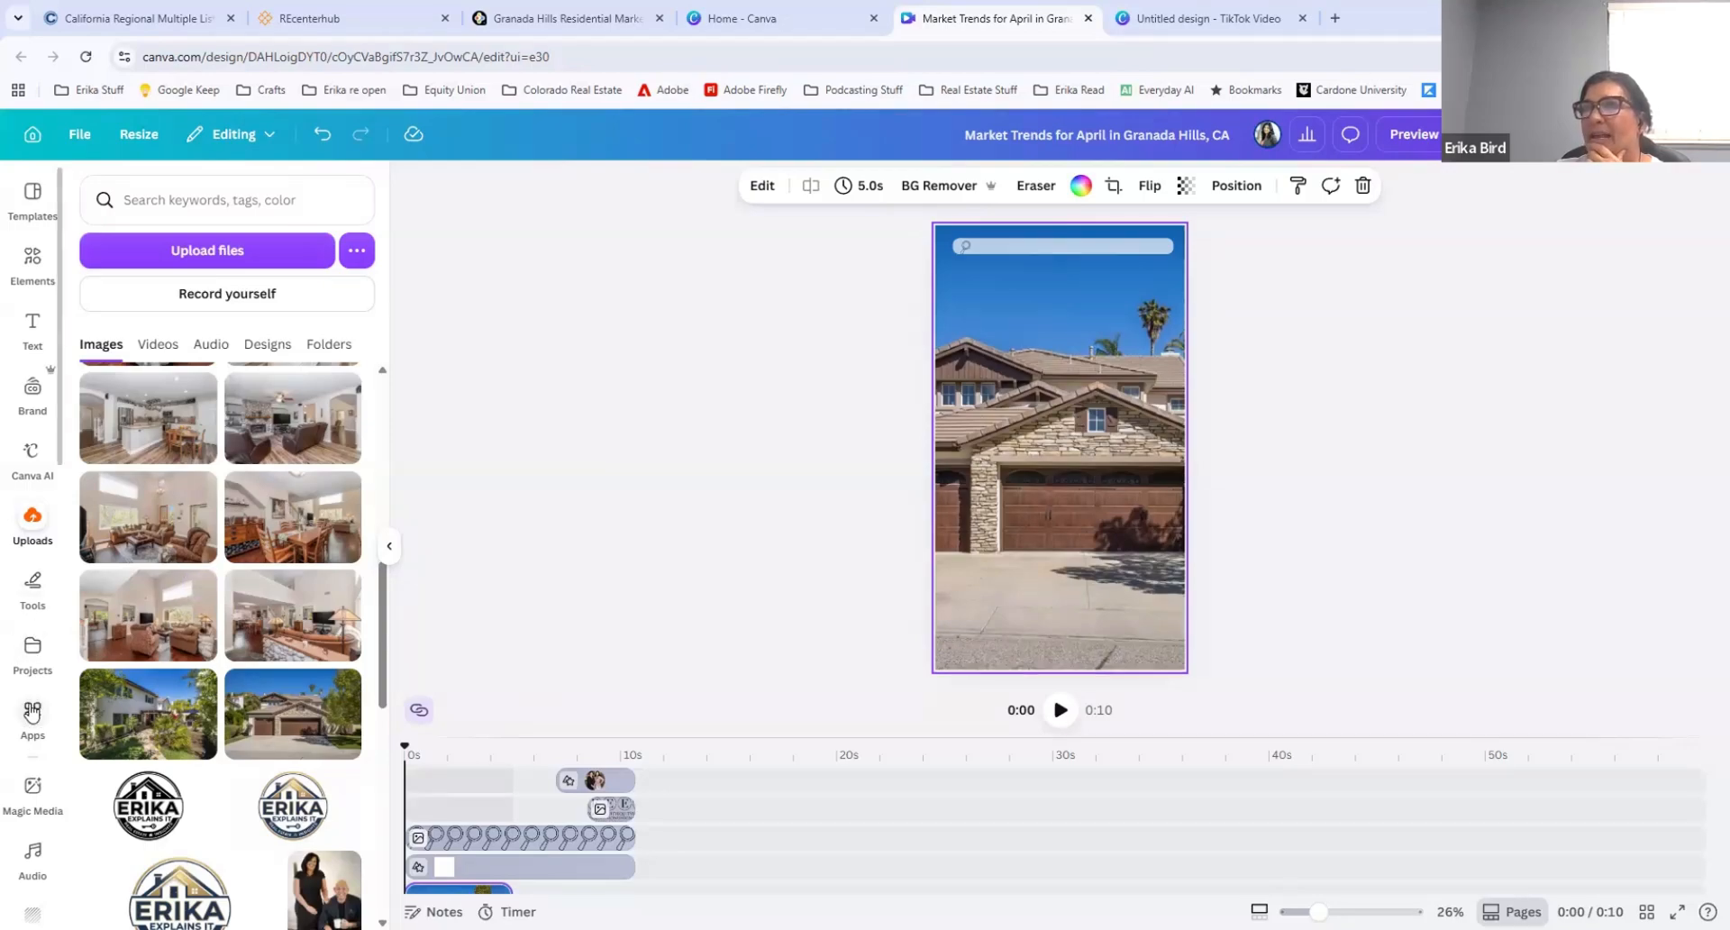
pyautogui.click(27, 791)
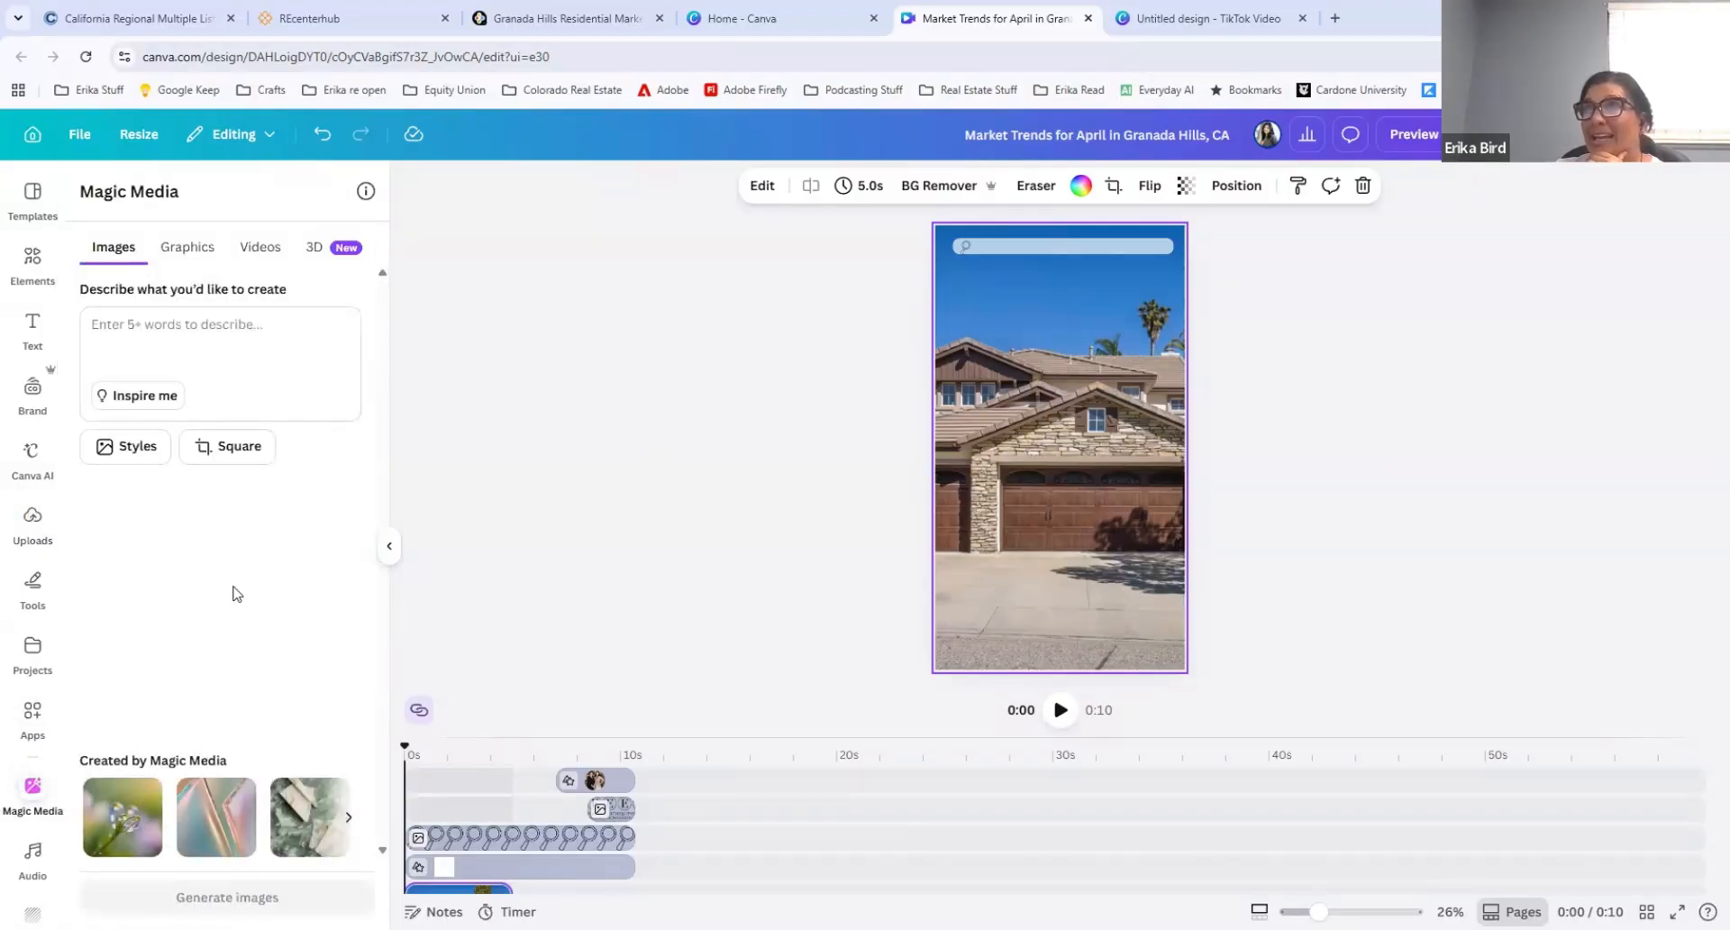
pyautogui.click(272, 255)
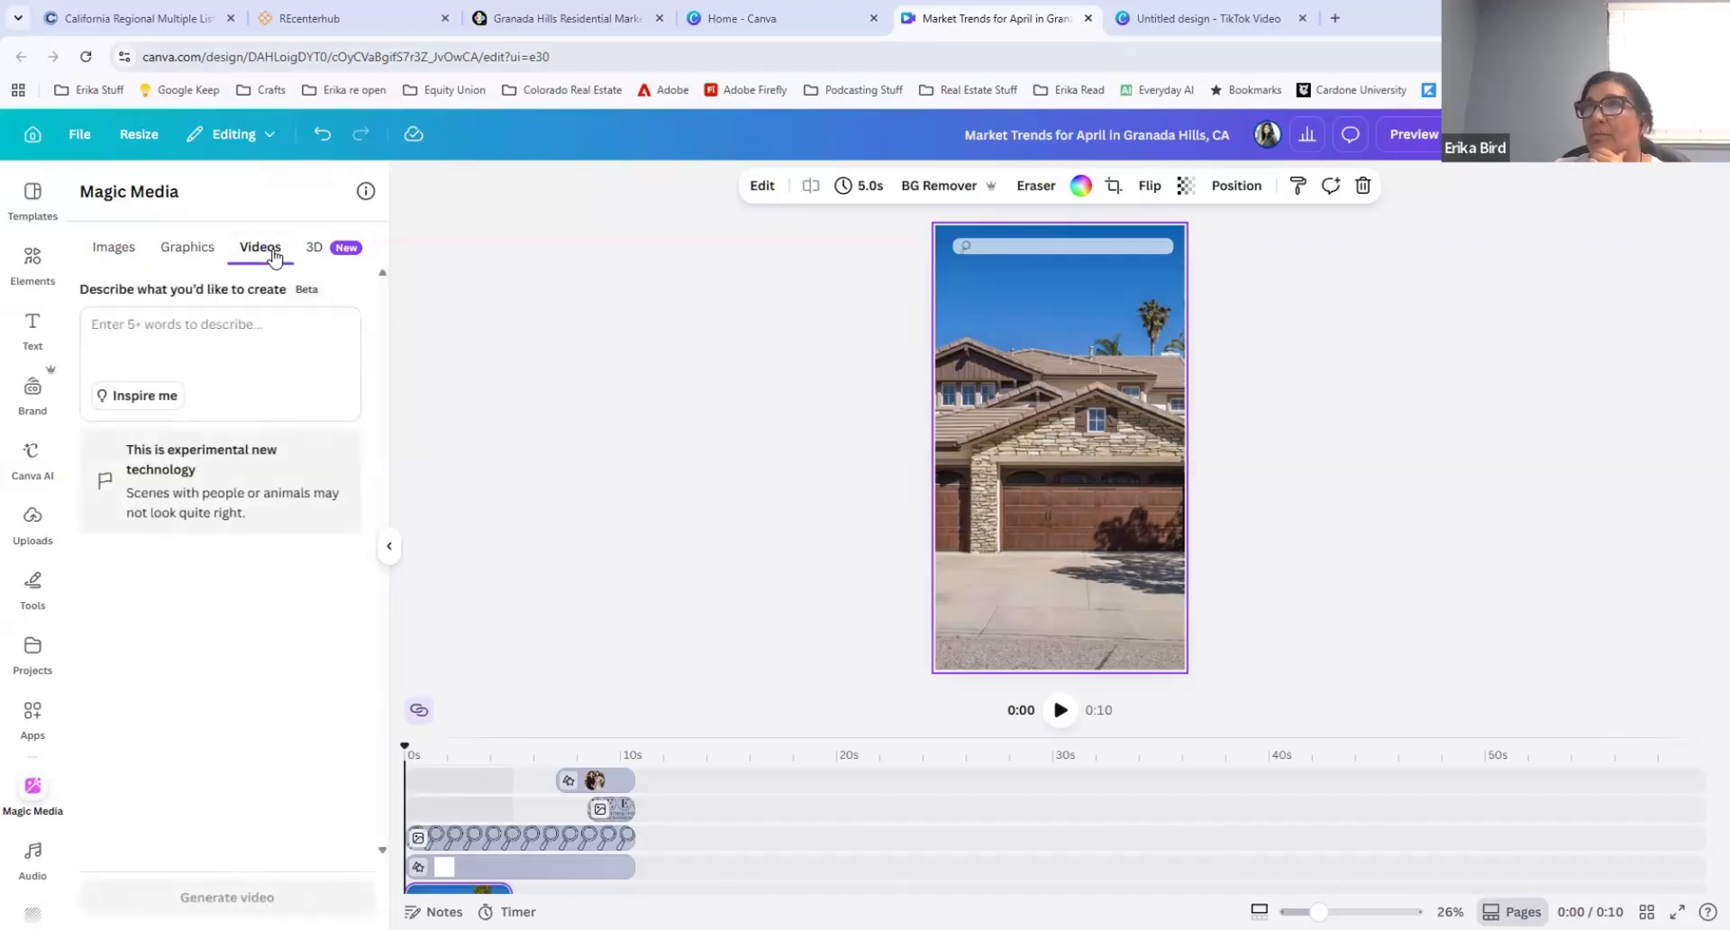
pyautogui.click(128, 252)
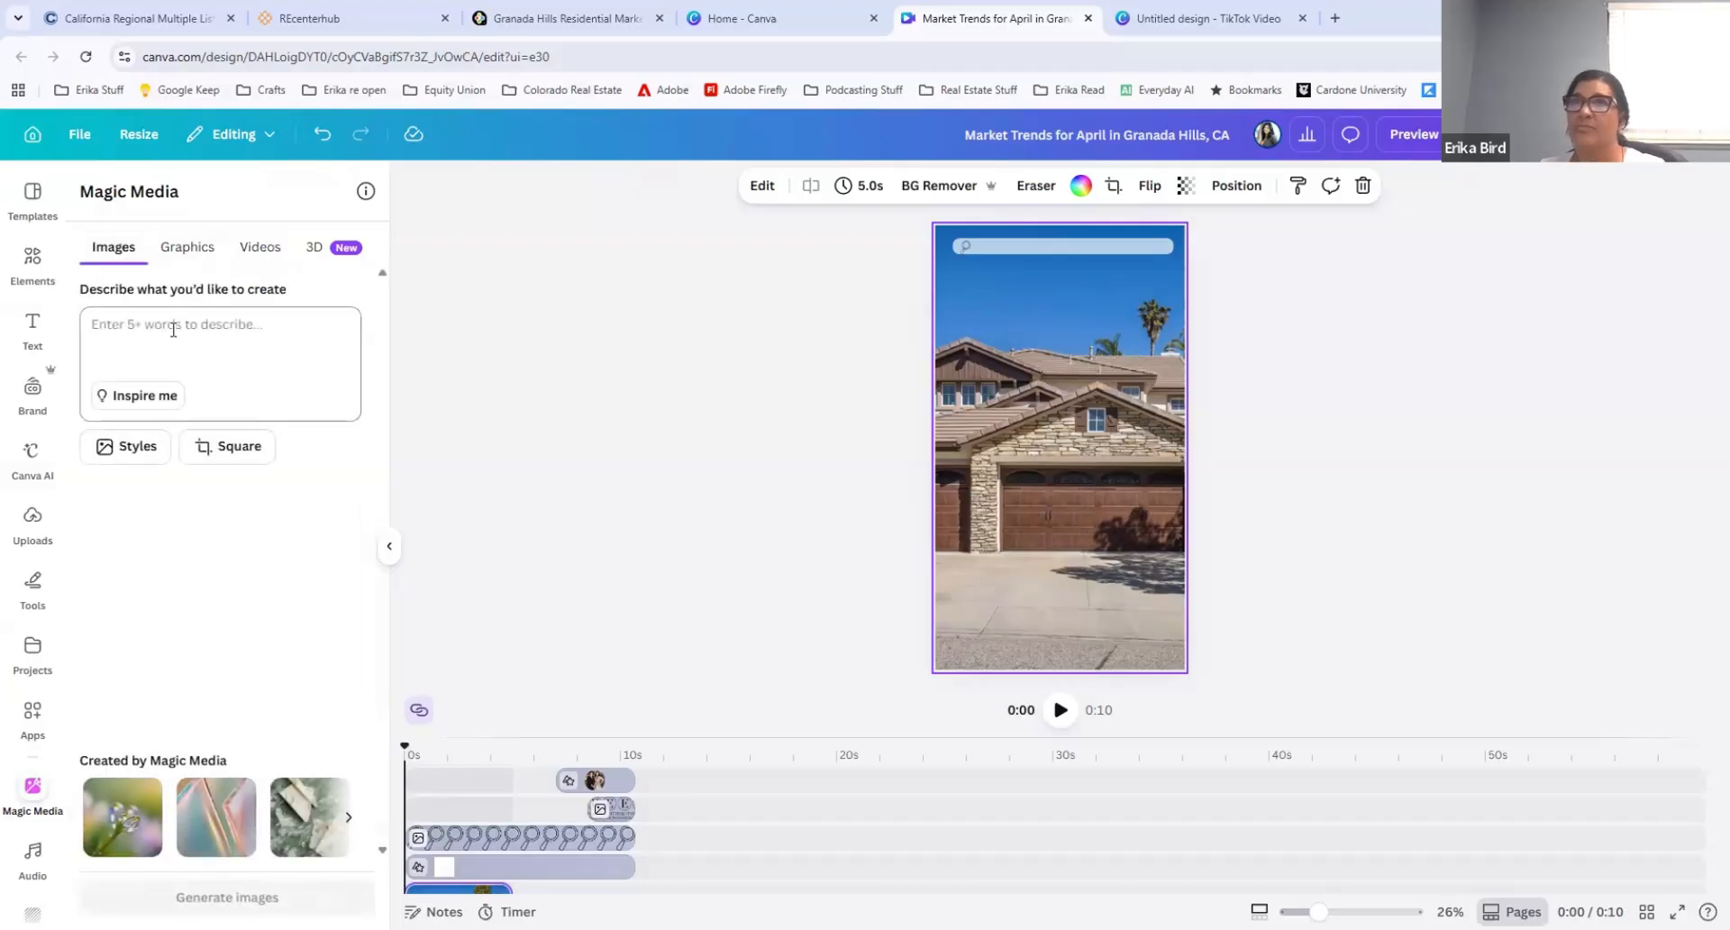
pyautogui.click(173, 329)
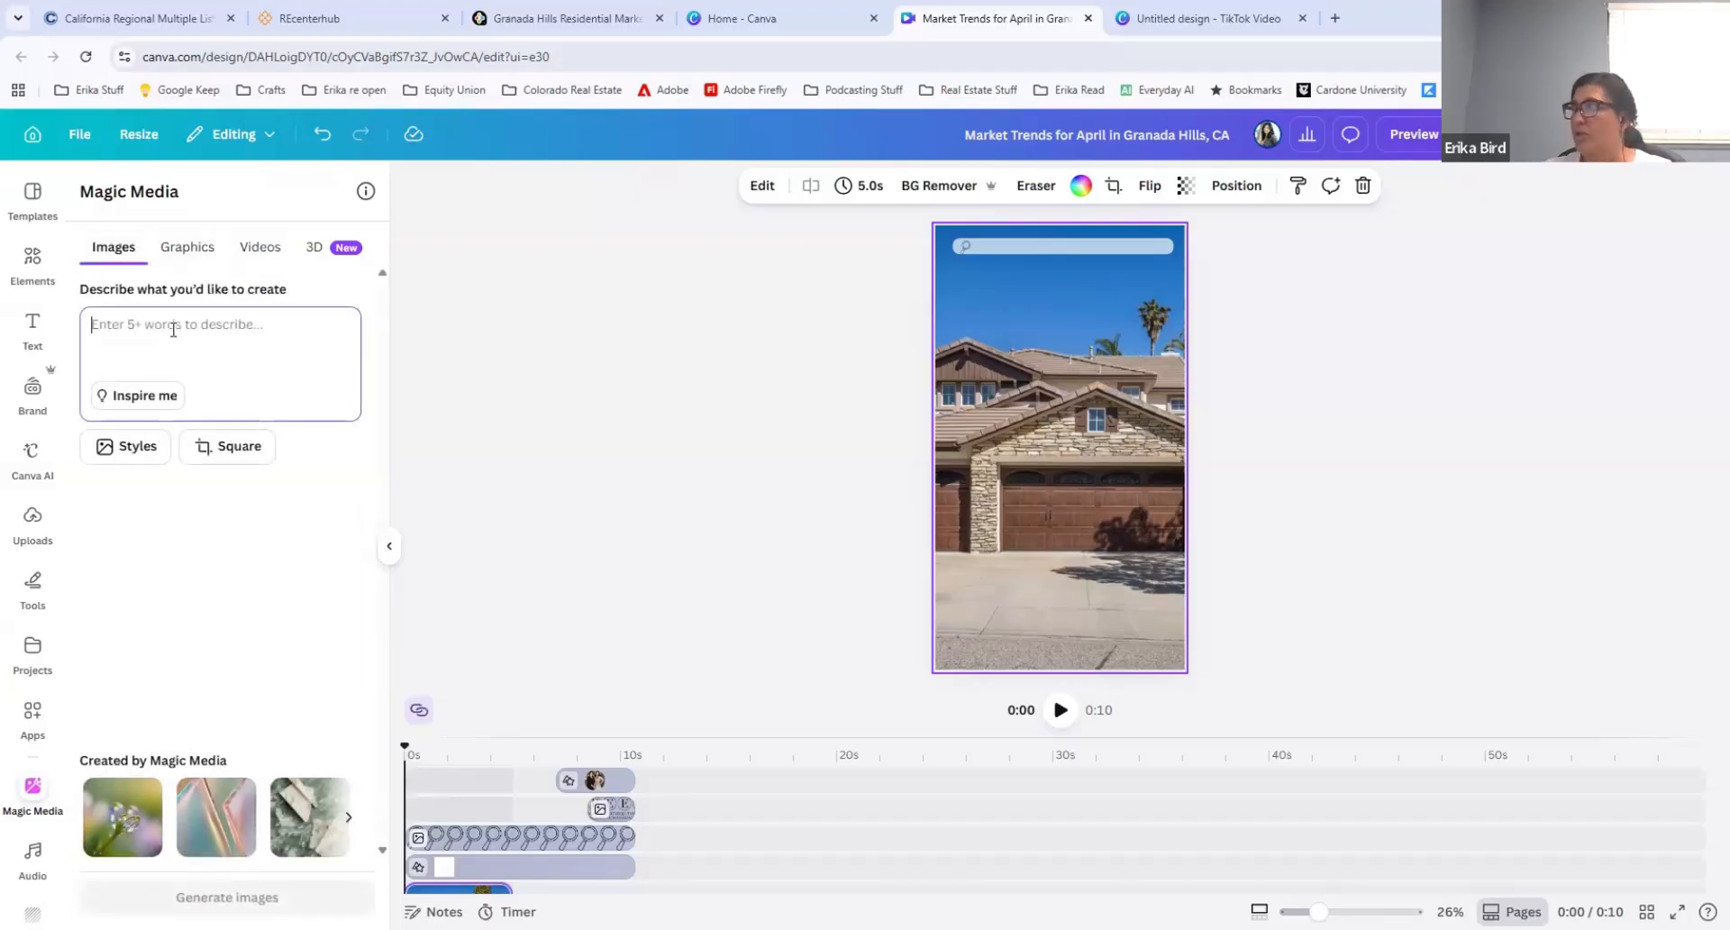
pyautogui.click(1117, 383)
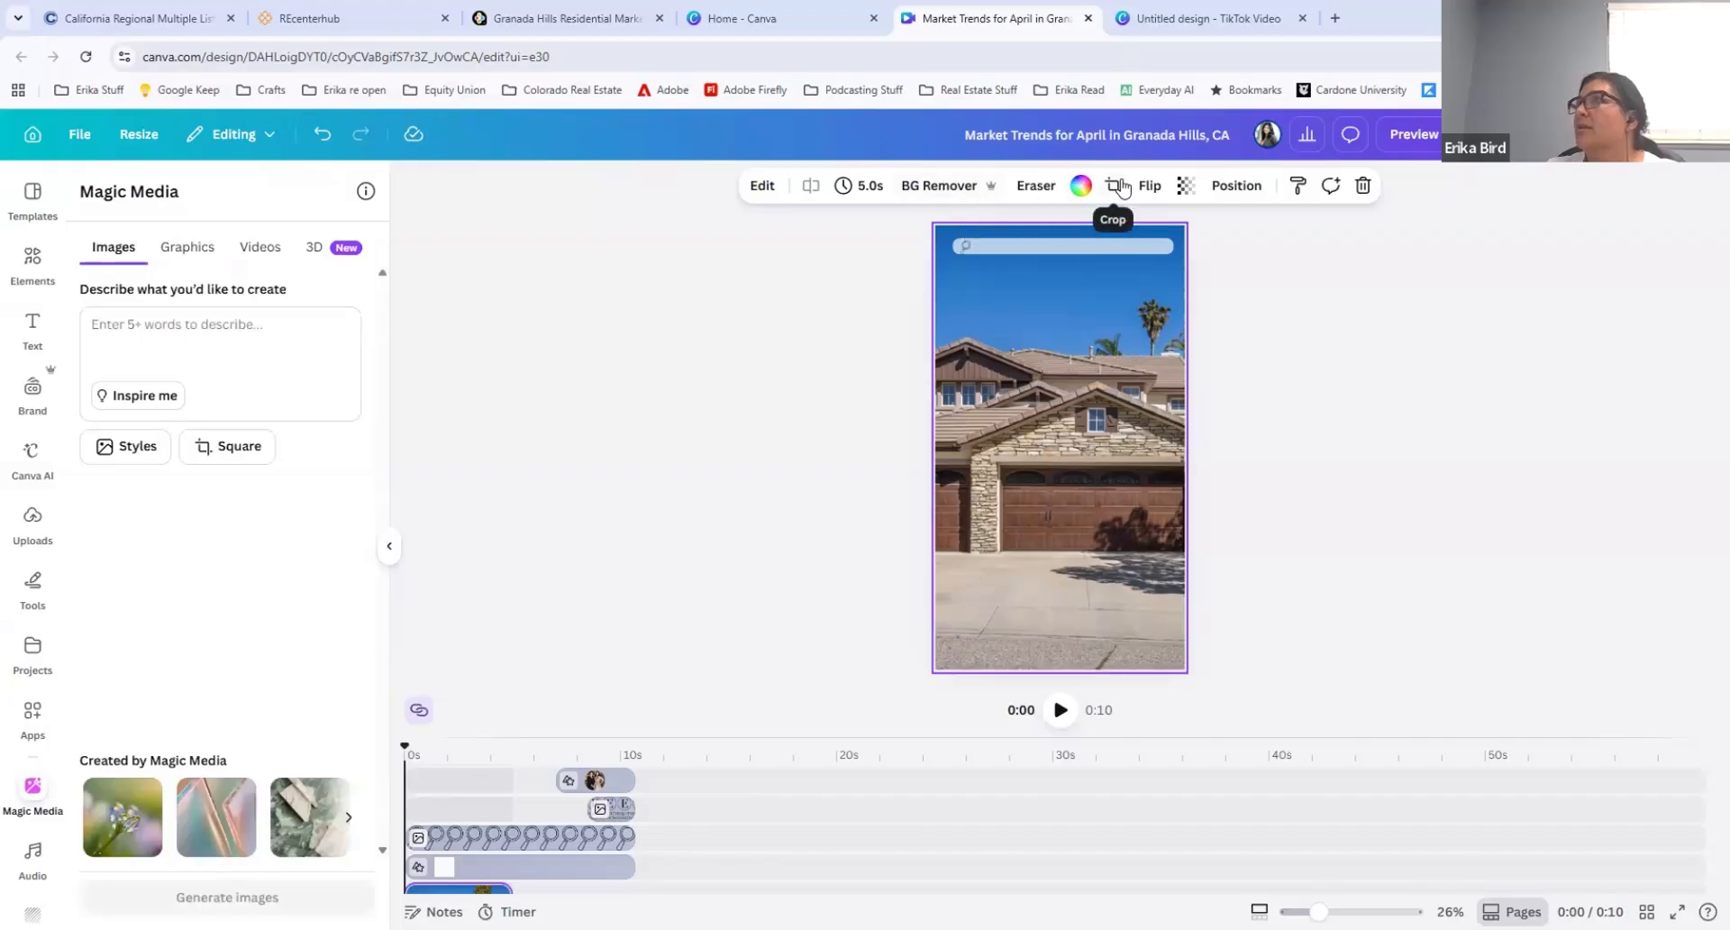
# Step: Open the Image to Video tool for the house photo background with the Custom motion option
pyautogui.click(763, 187)
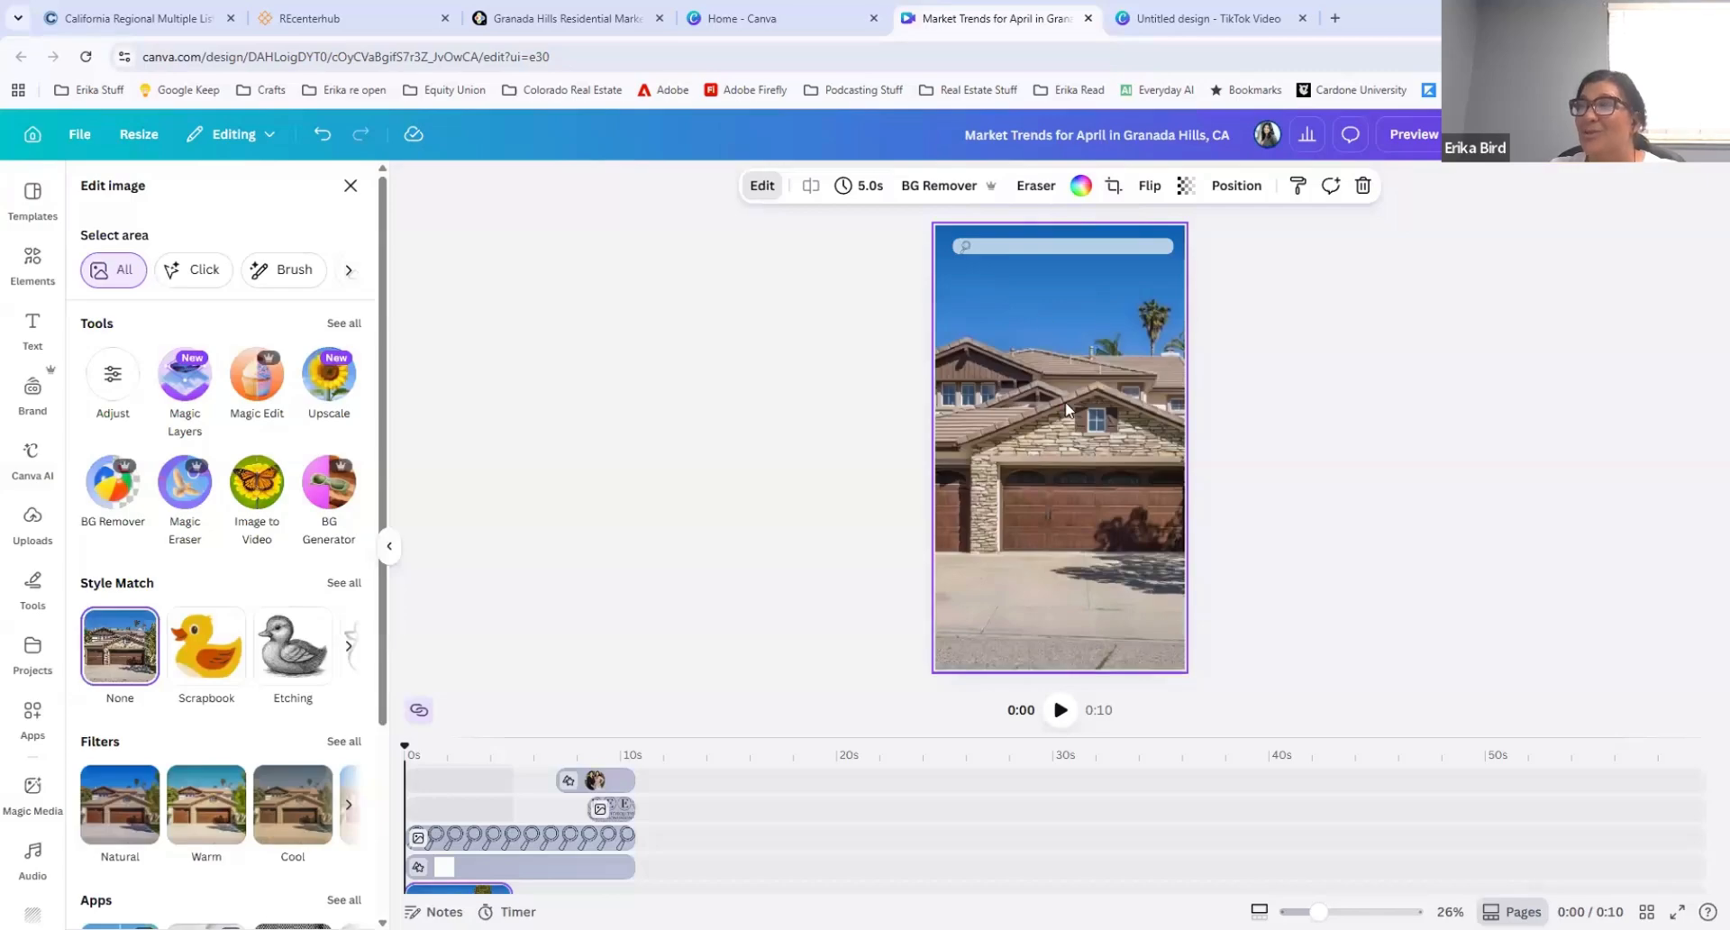
pyautogui.click(761, 186)
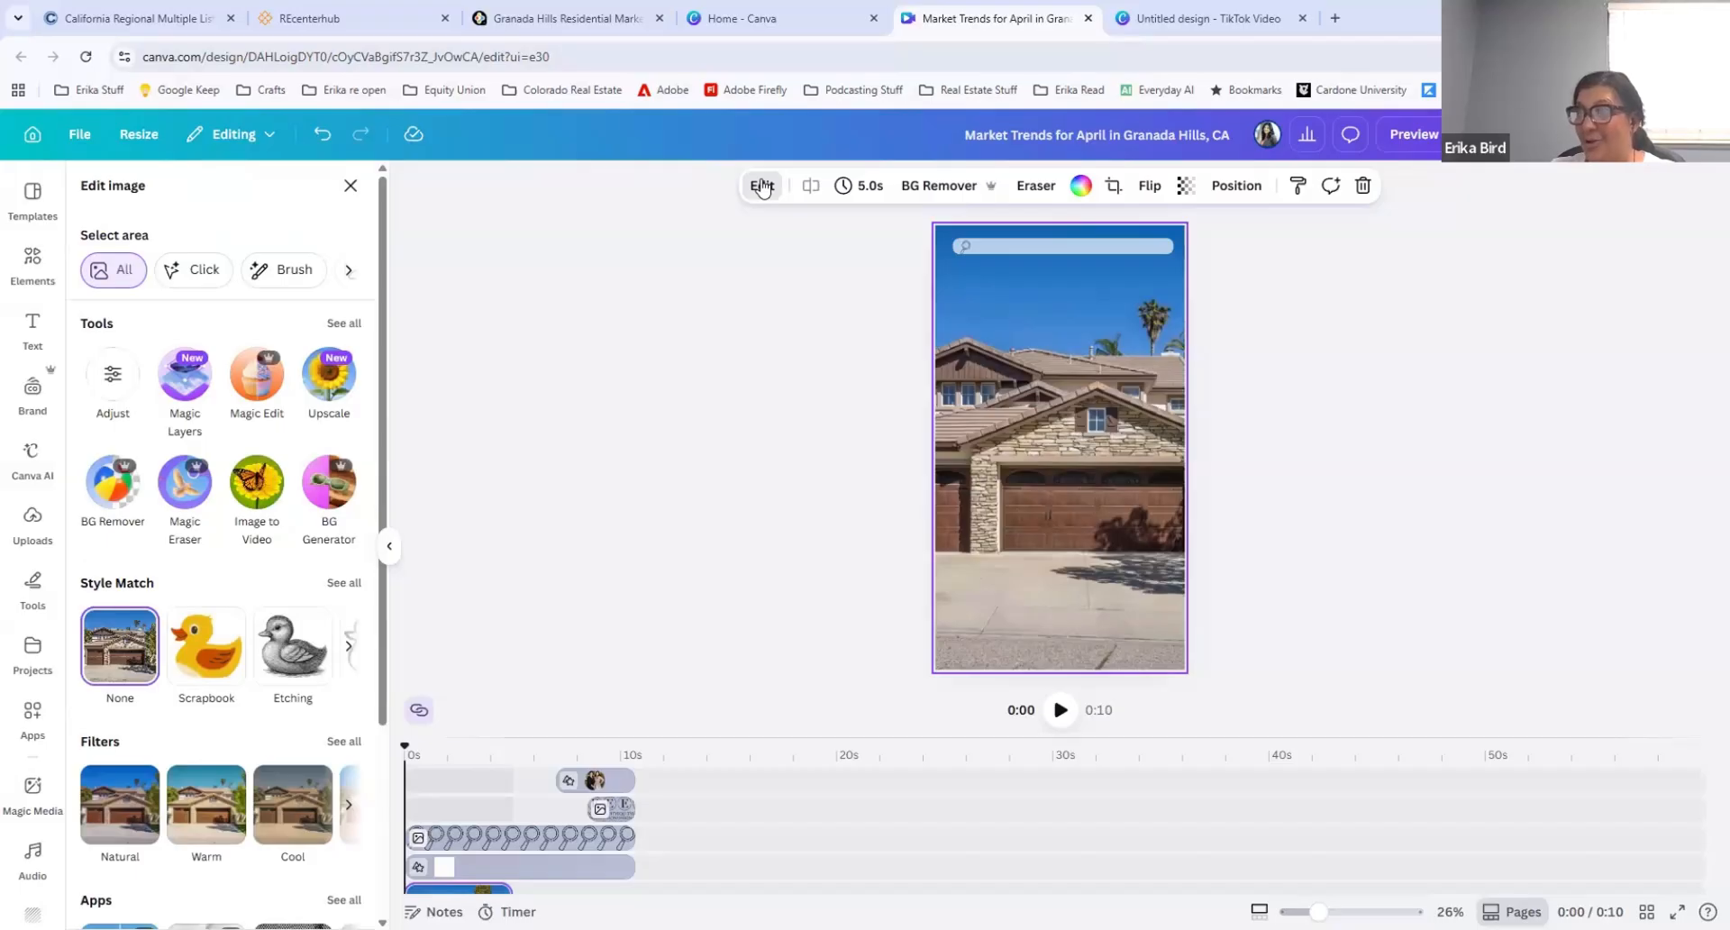
pyautogui.click(257, 481)
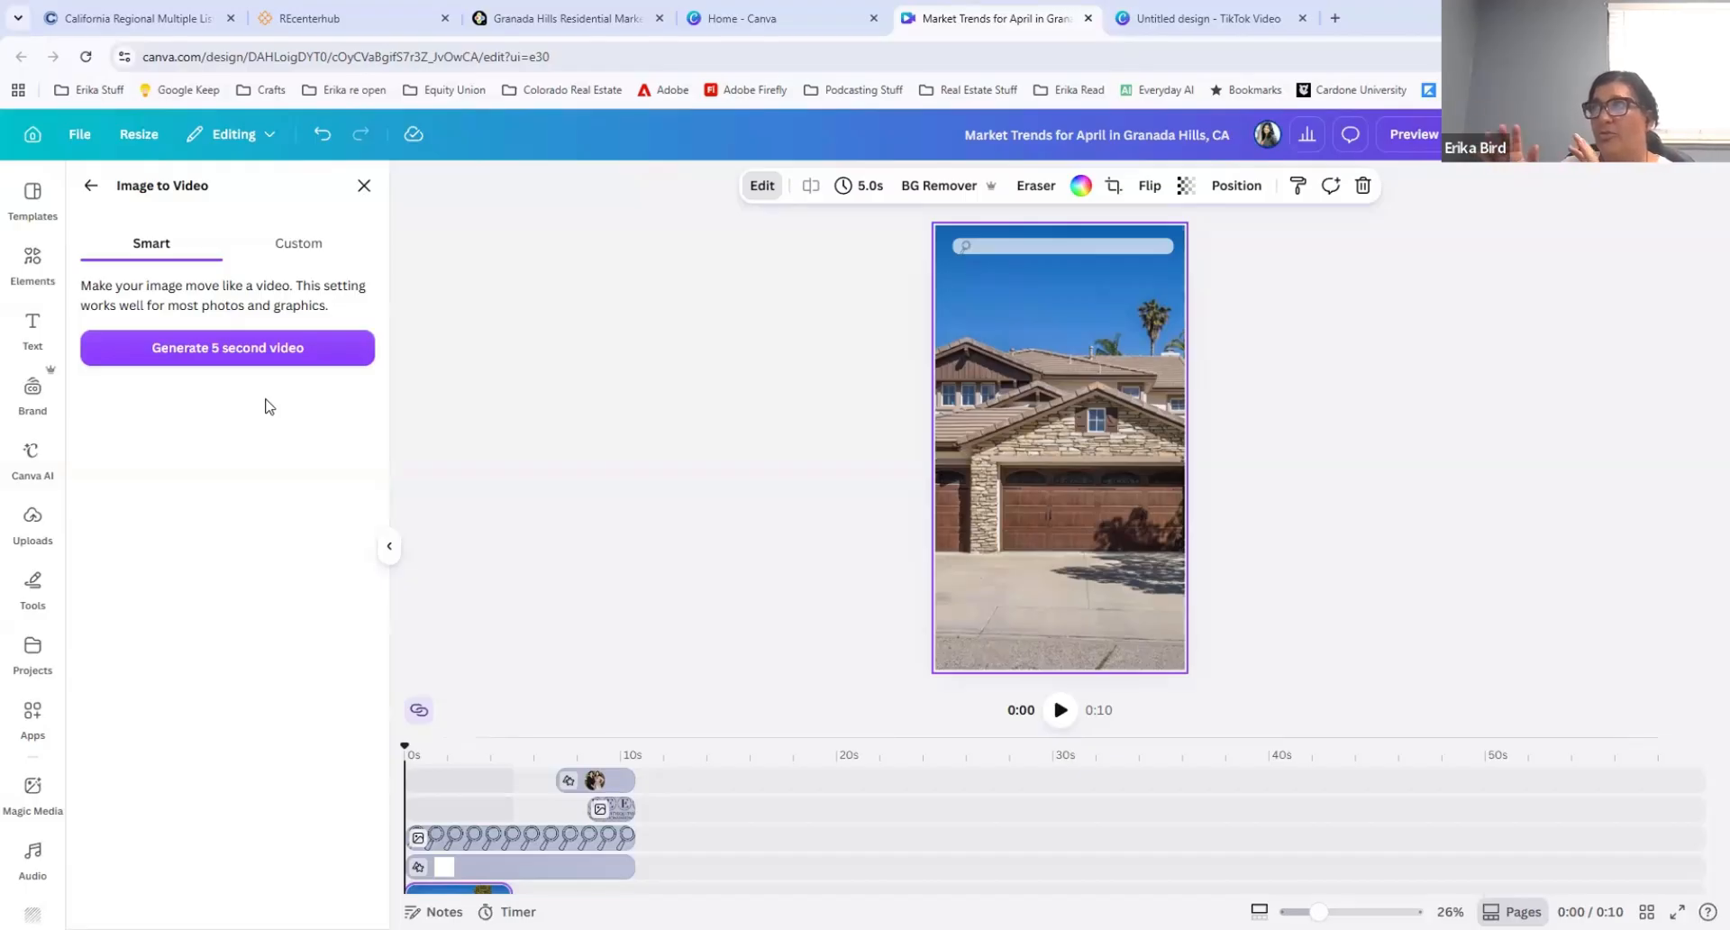
pyautogui.click(300, 244)
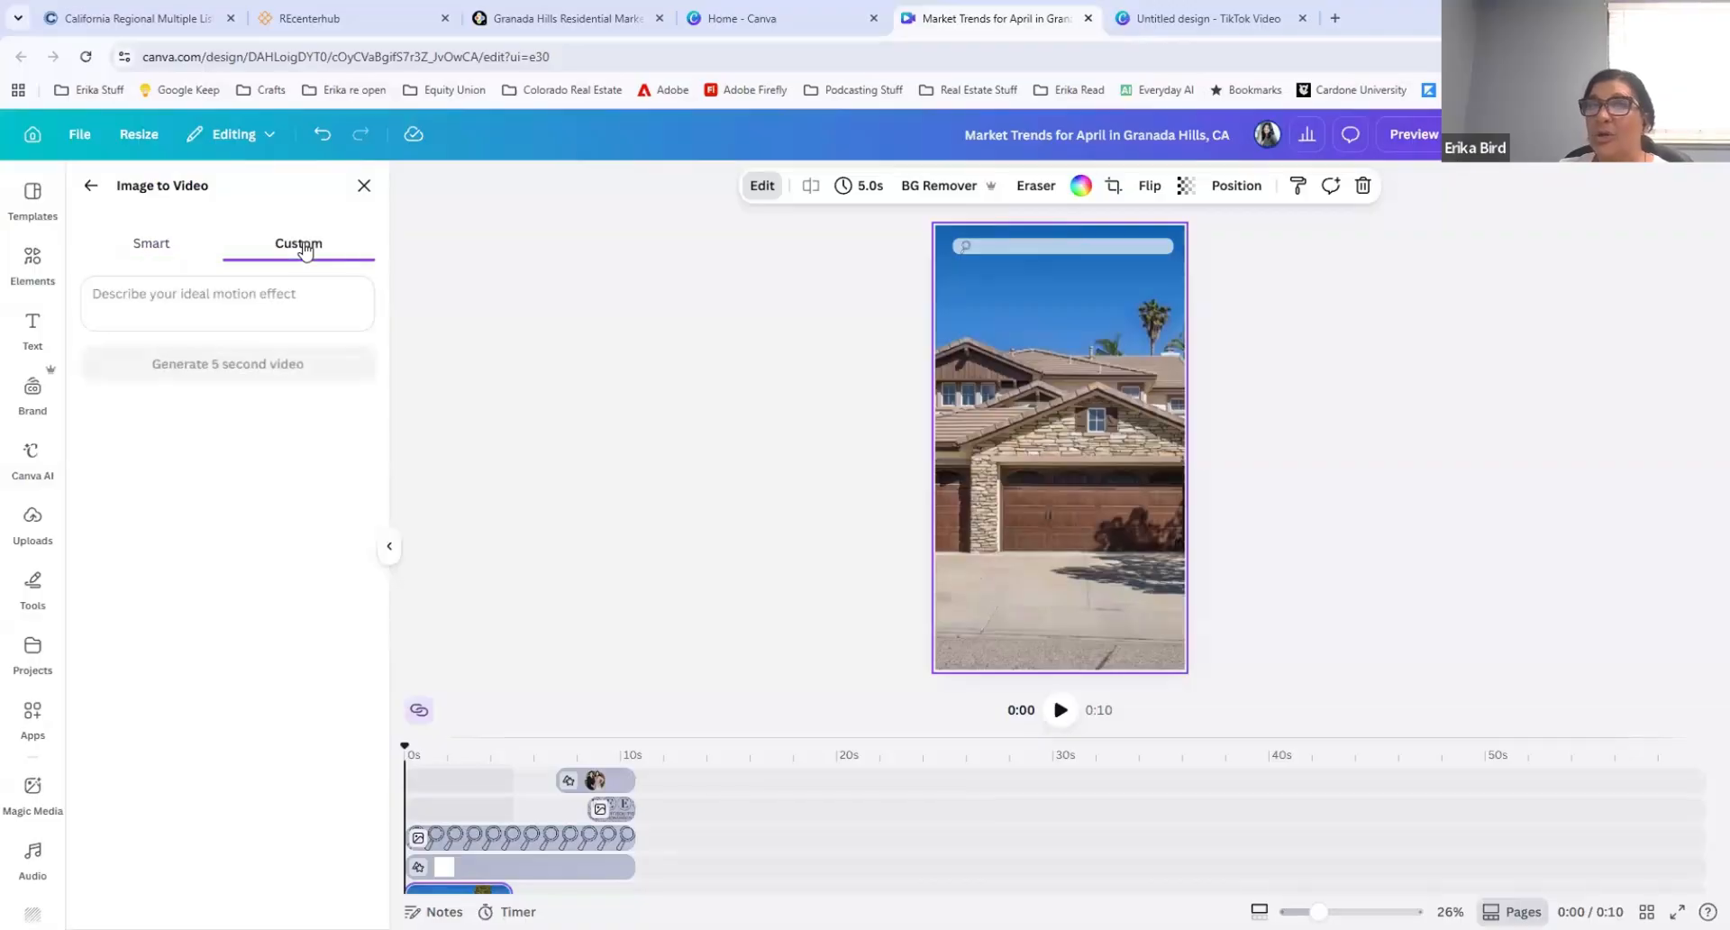
# Step: Try generating a 5-second video from the house photo with the motion effect "Pan", and undo the generated clip
pyautogui.click(173, 297)
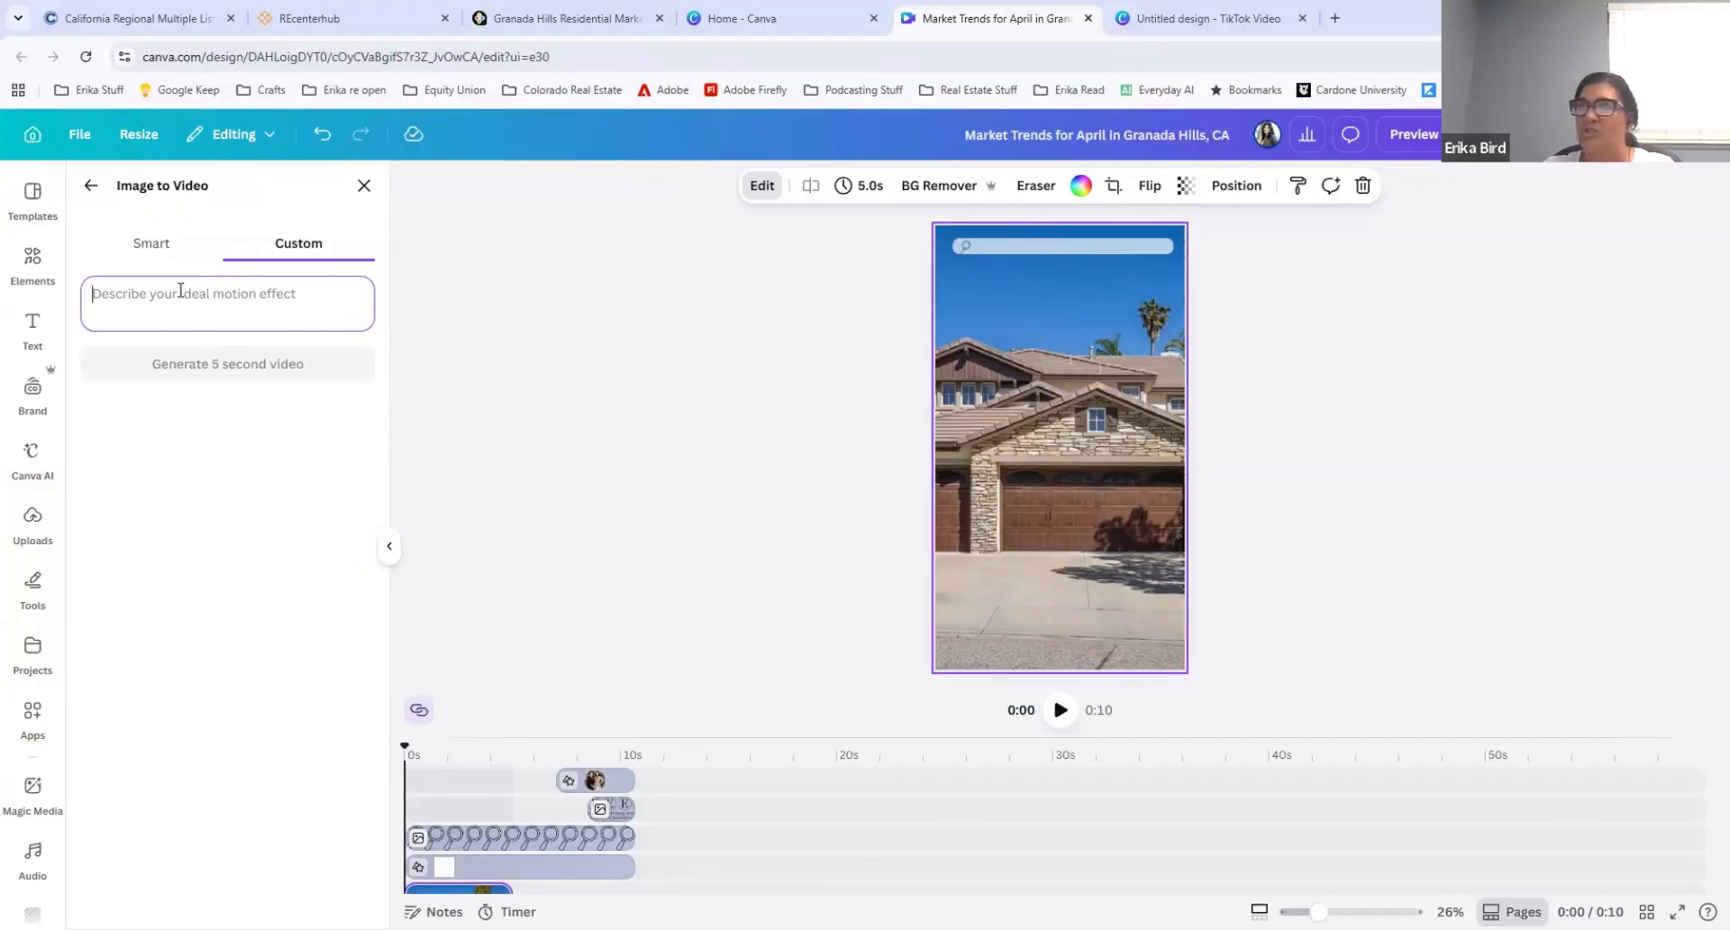
pyautogui.write('Pan')
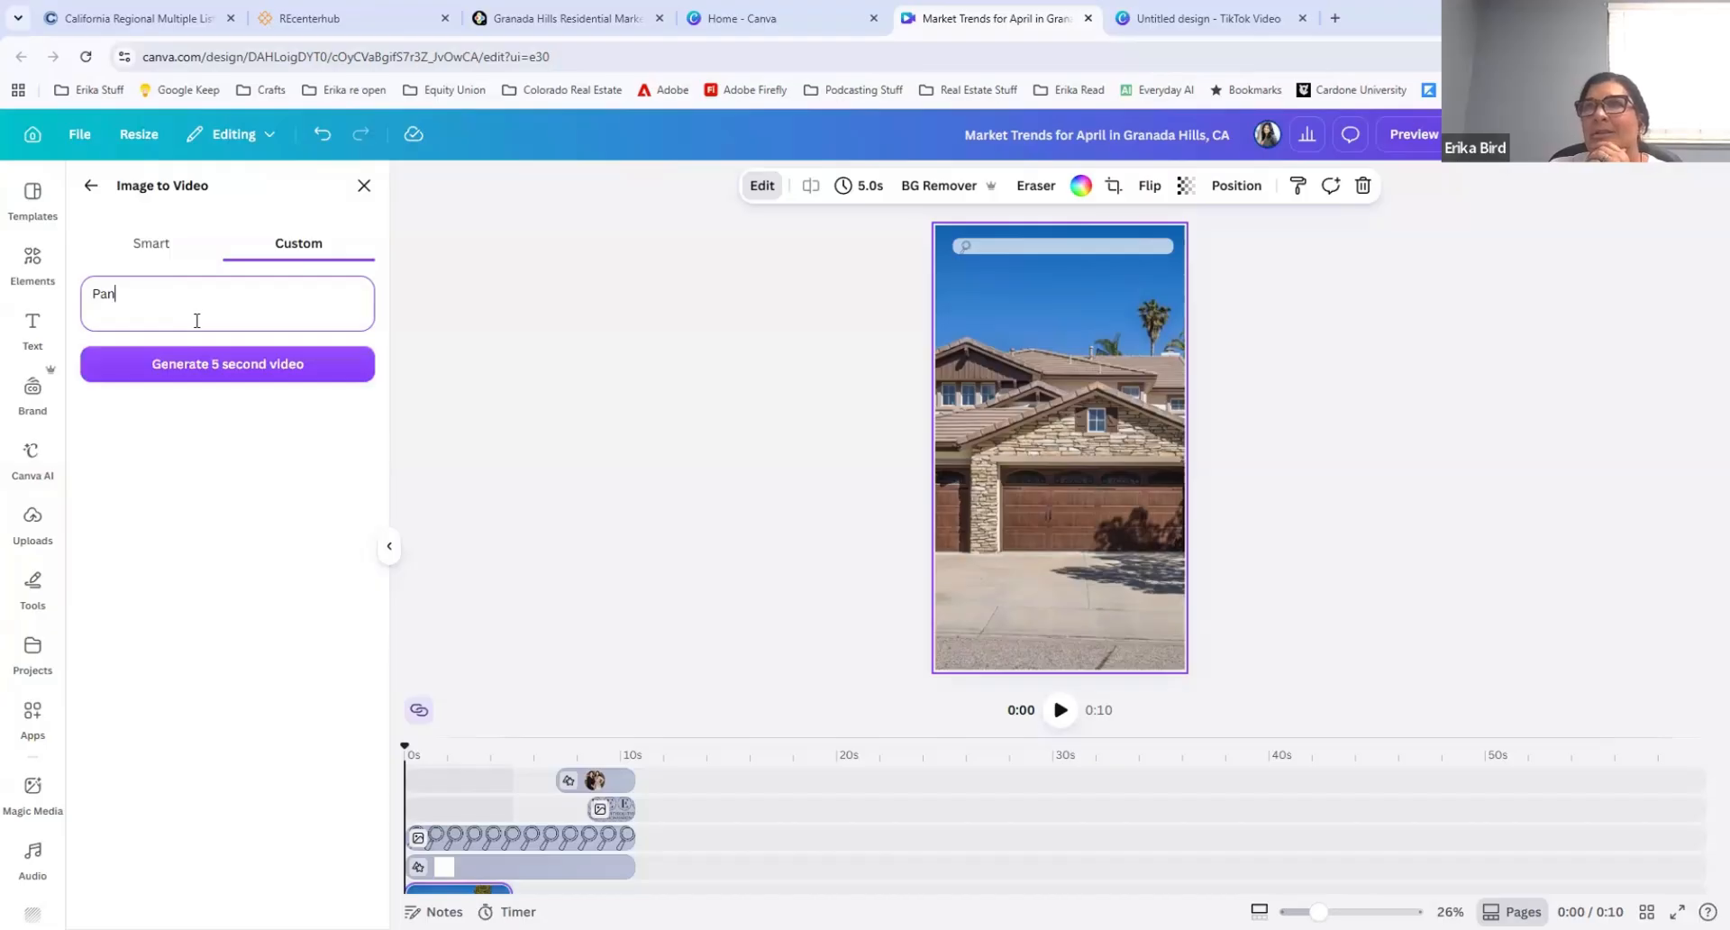
pyautogui.click(225, 372)
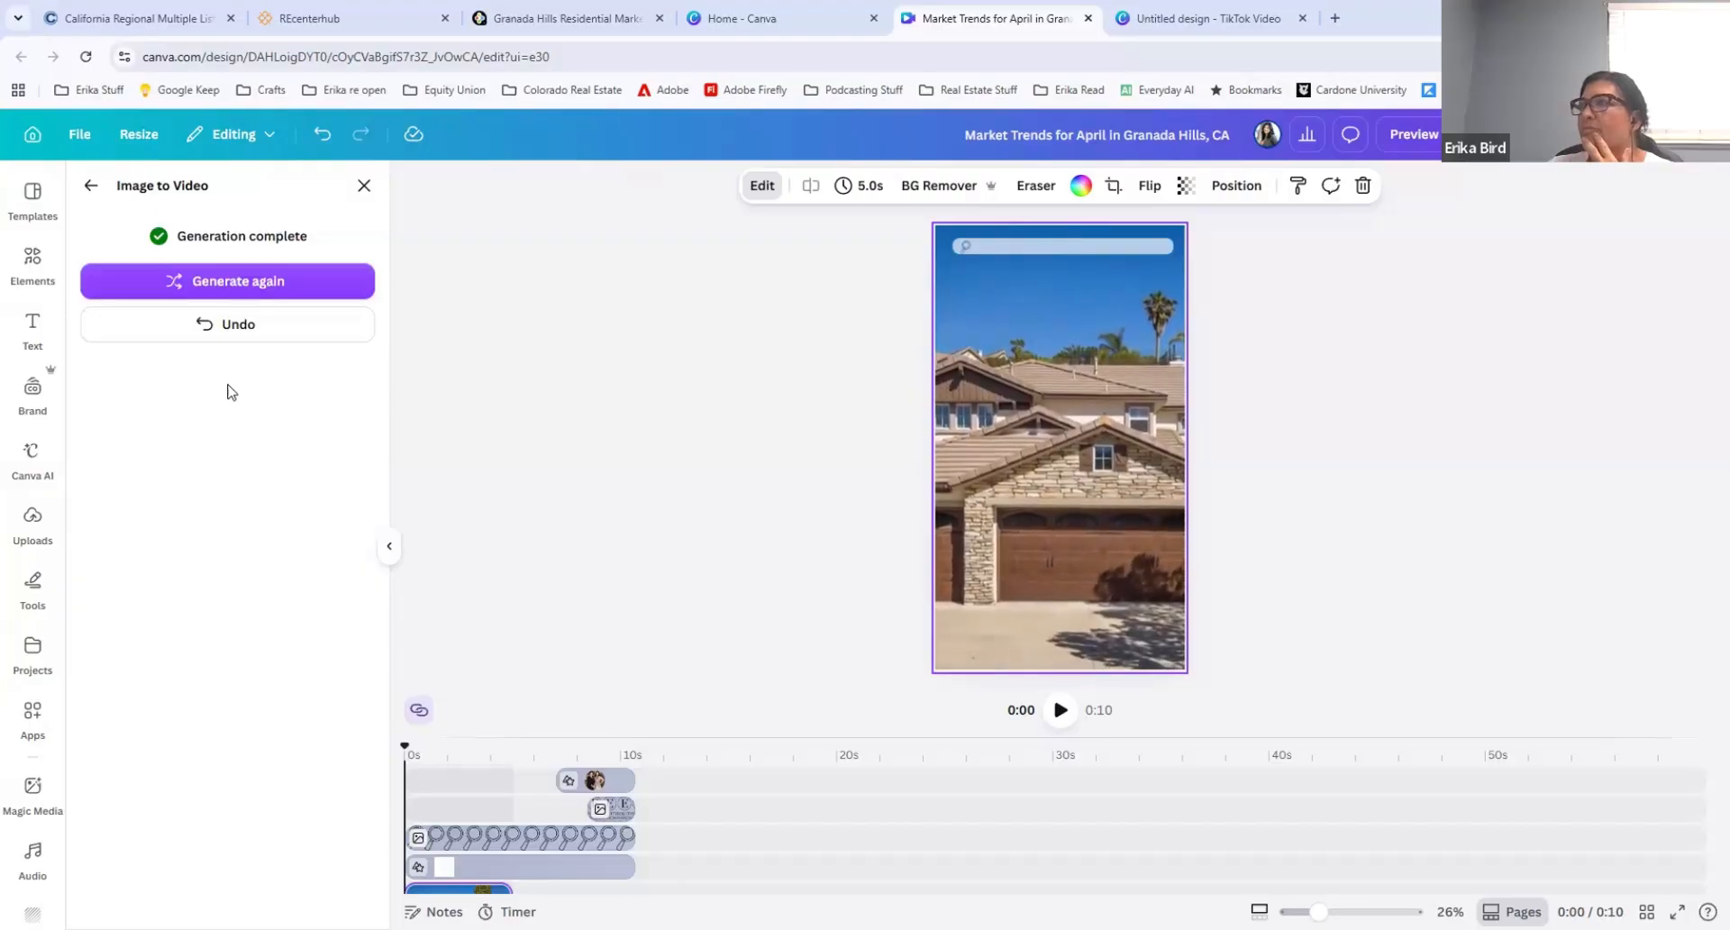
pyautogui.click(230, 326)
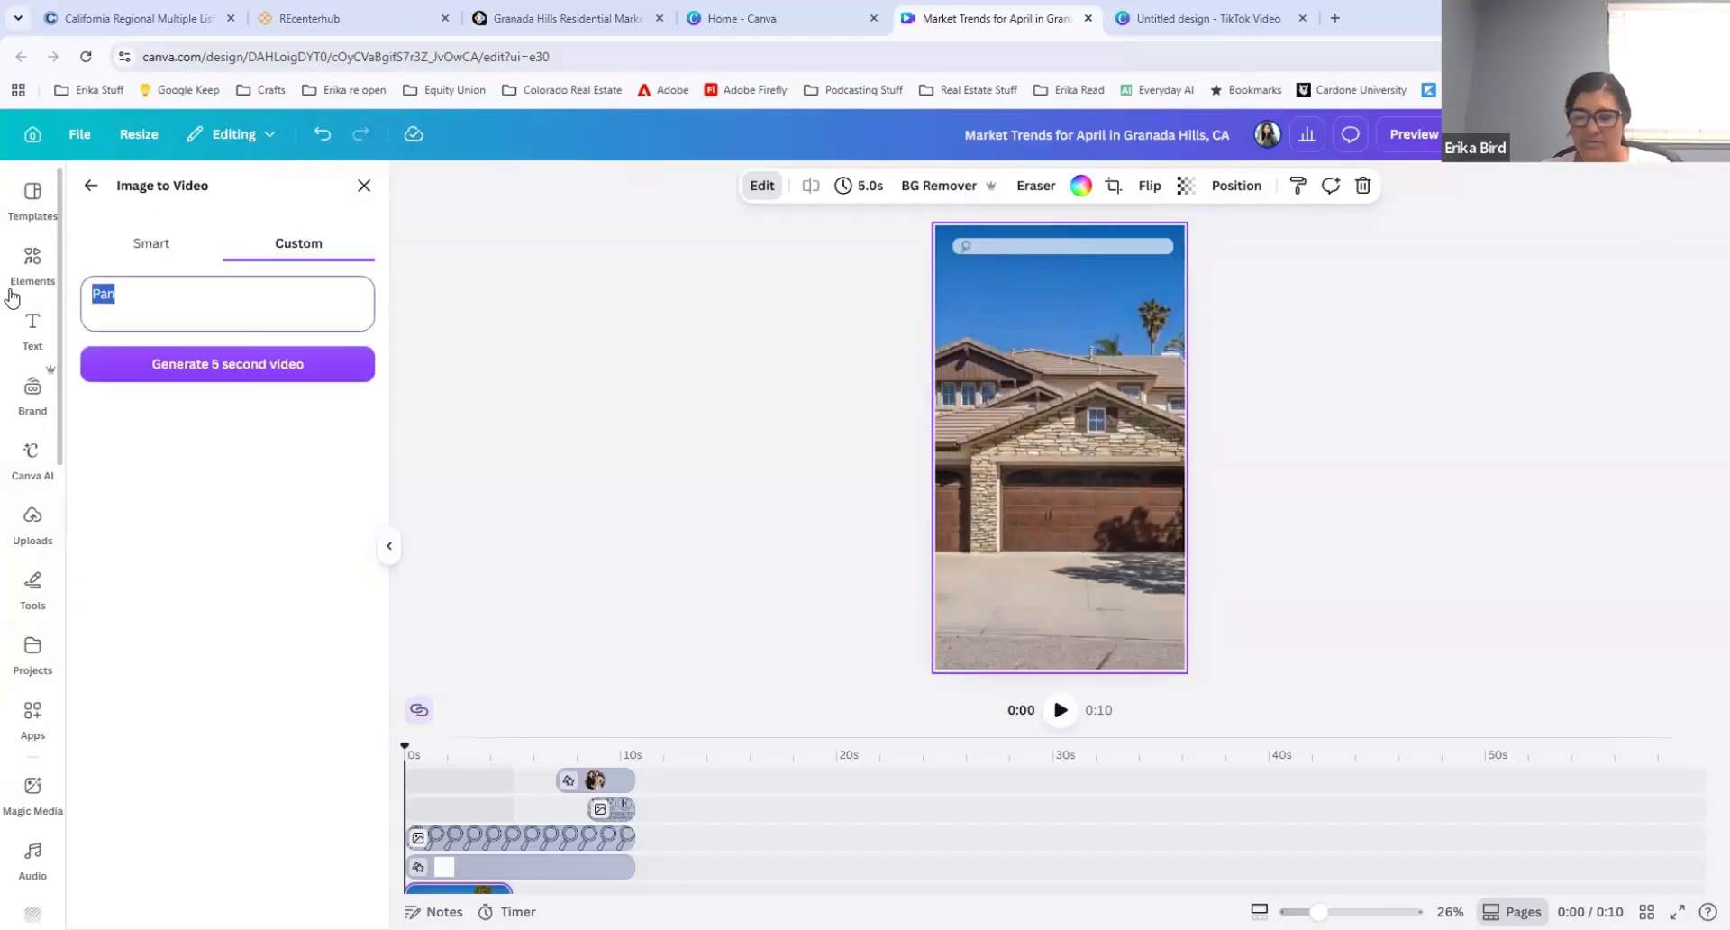
# Step: Generate a 5-second video from the house photo with the custom motion effect "zoom out"
pyautogui.write('zoome out')
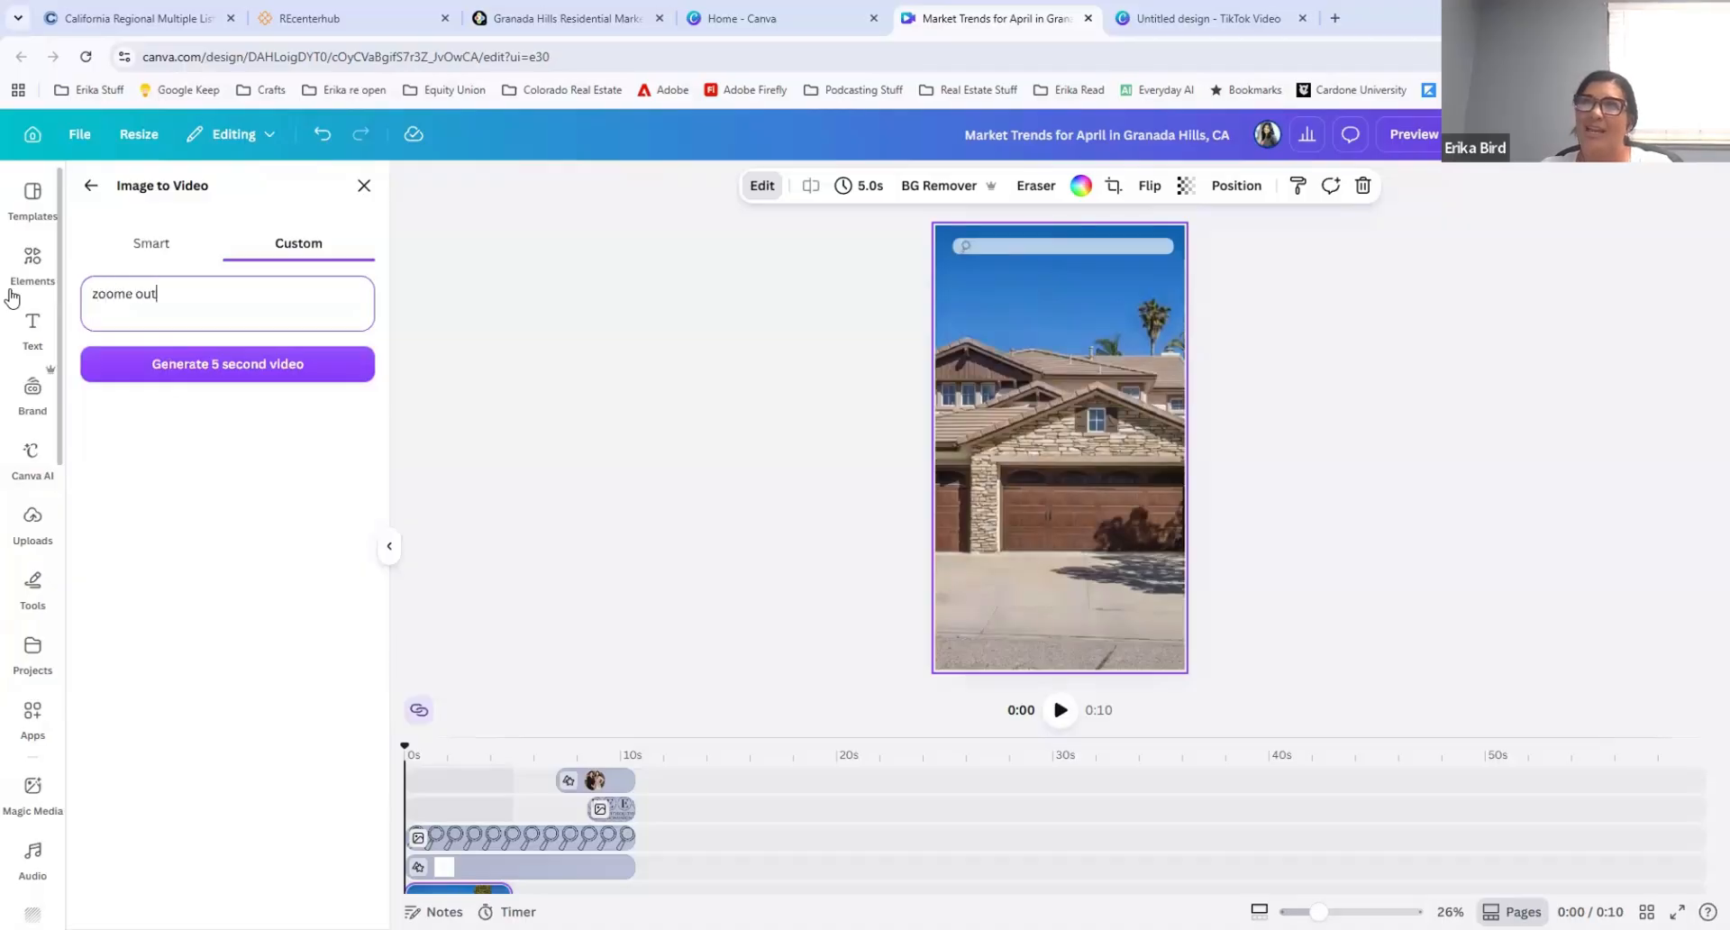
pyautogui.press('BackSpace')
pyautogui.press('BackSpace')
pyautogui.press('BackSpace')
pyautogui.press('BackSpace')
pyautogui.press('BackSpace')
pyautogui.write('out')
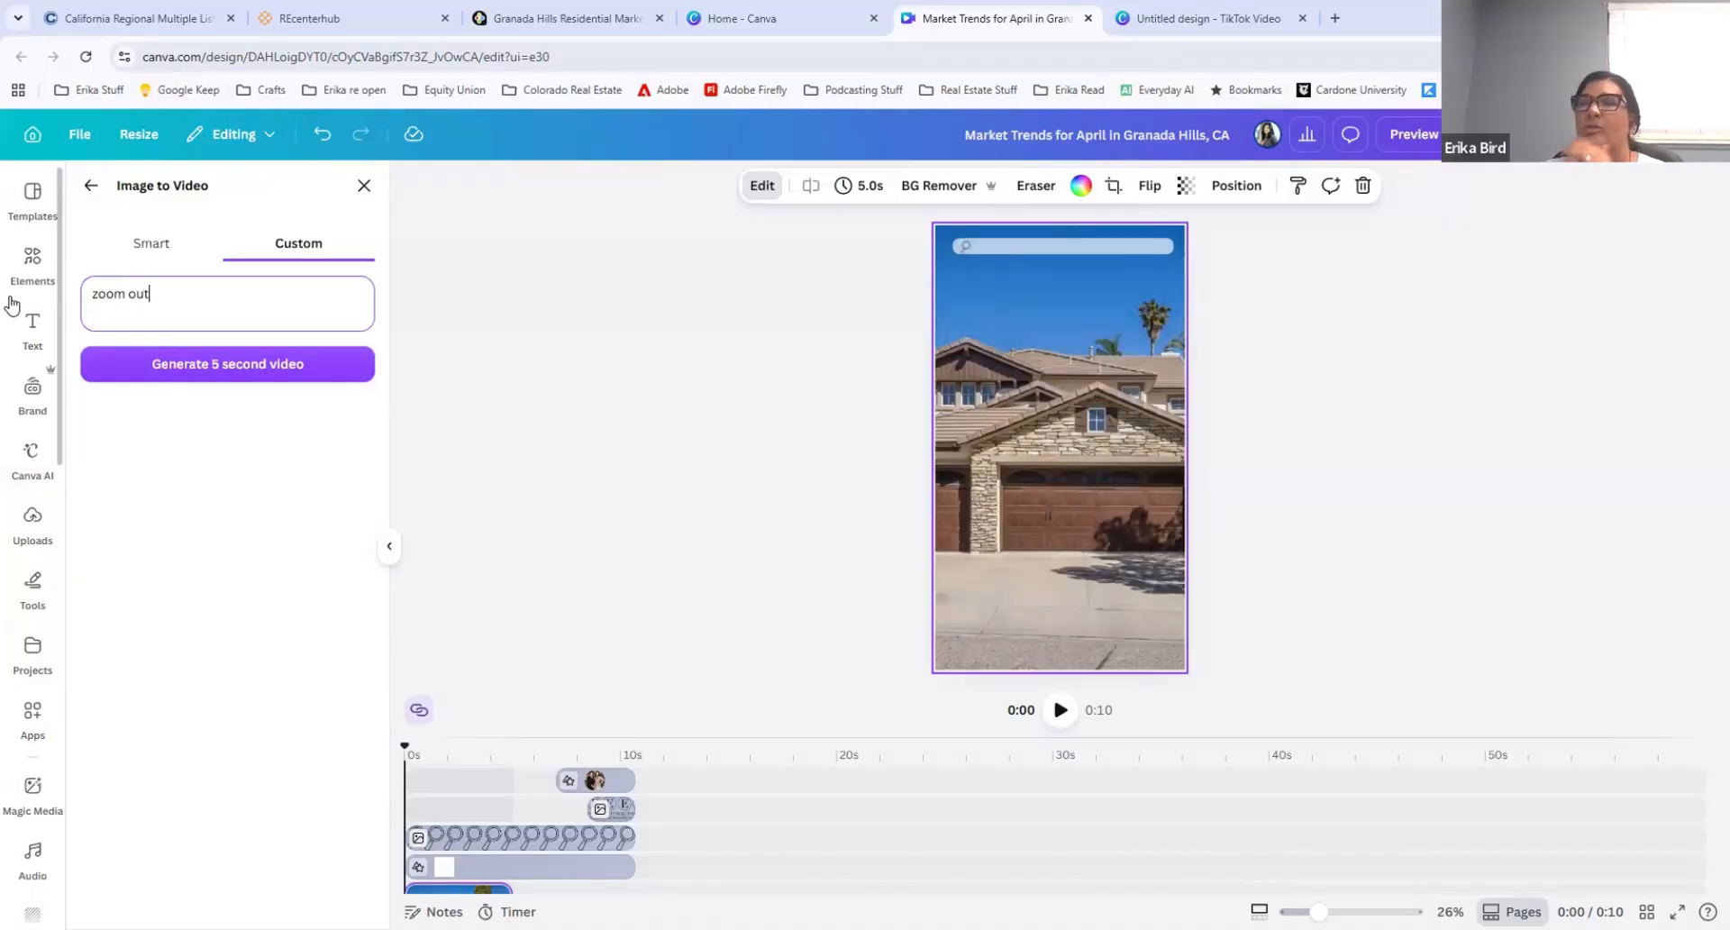
pyautogui.click(189, 365)
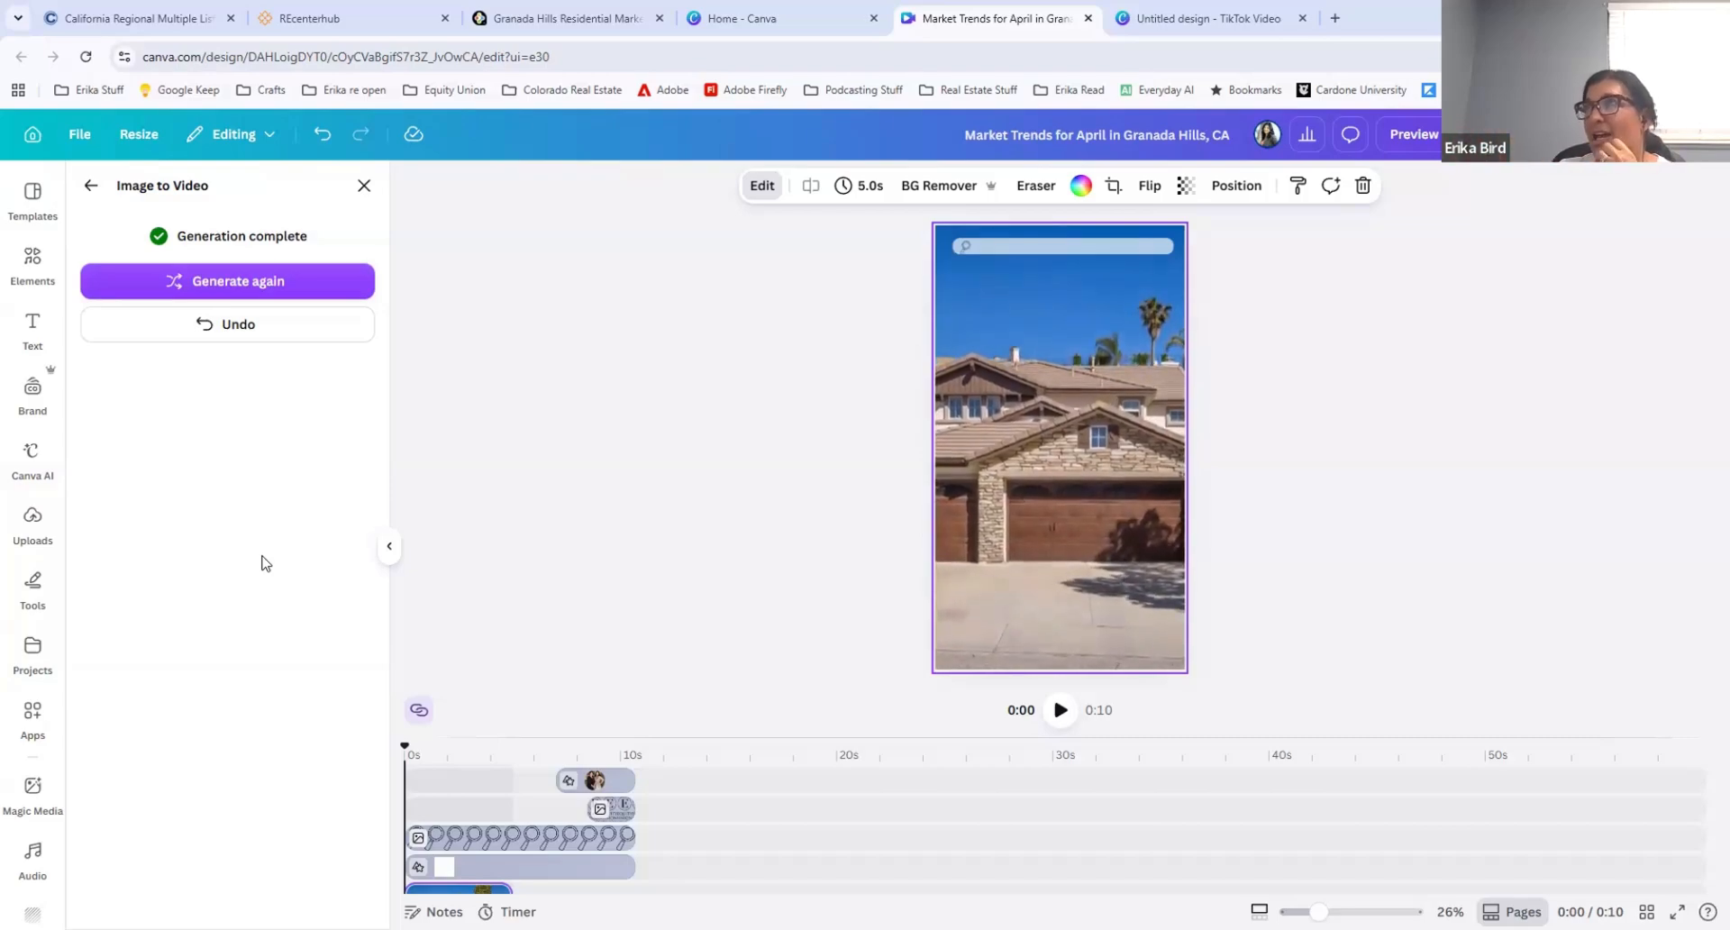
# Step: Search the Canva home page's designs for "cardinal" and open the Cardinal video design
pyautogui.click(741, 18)
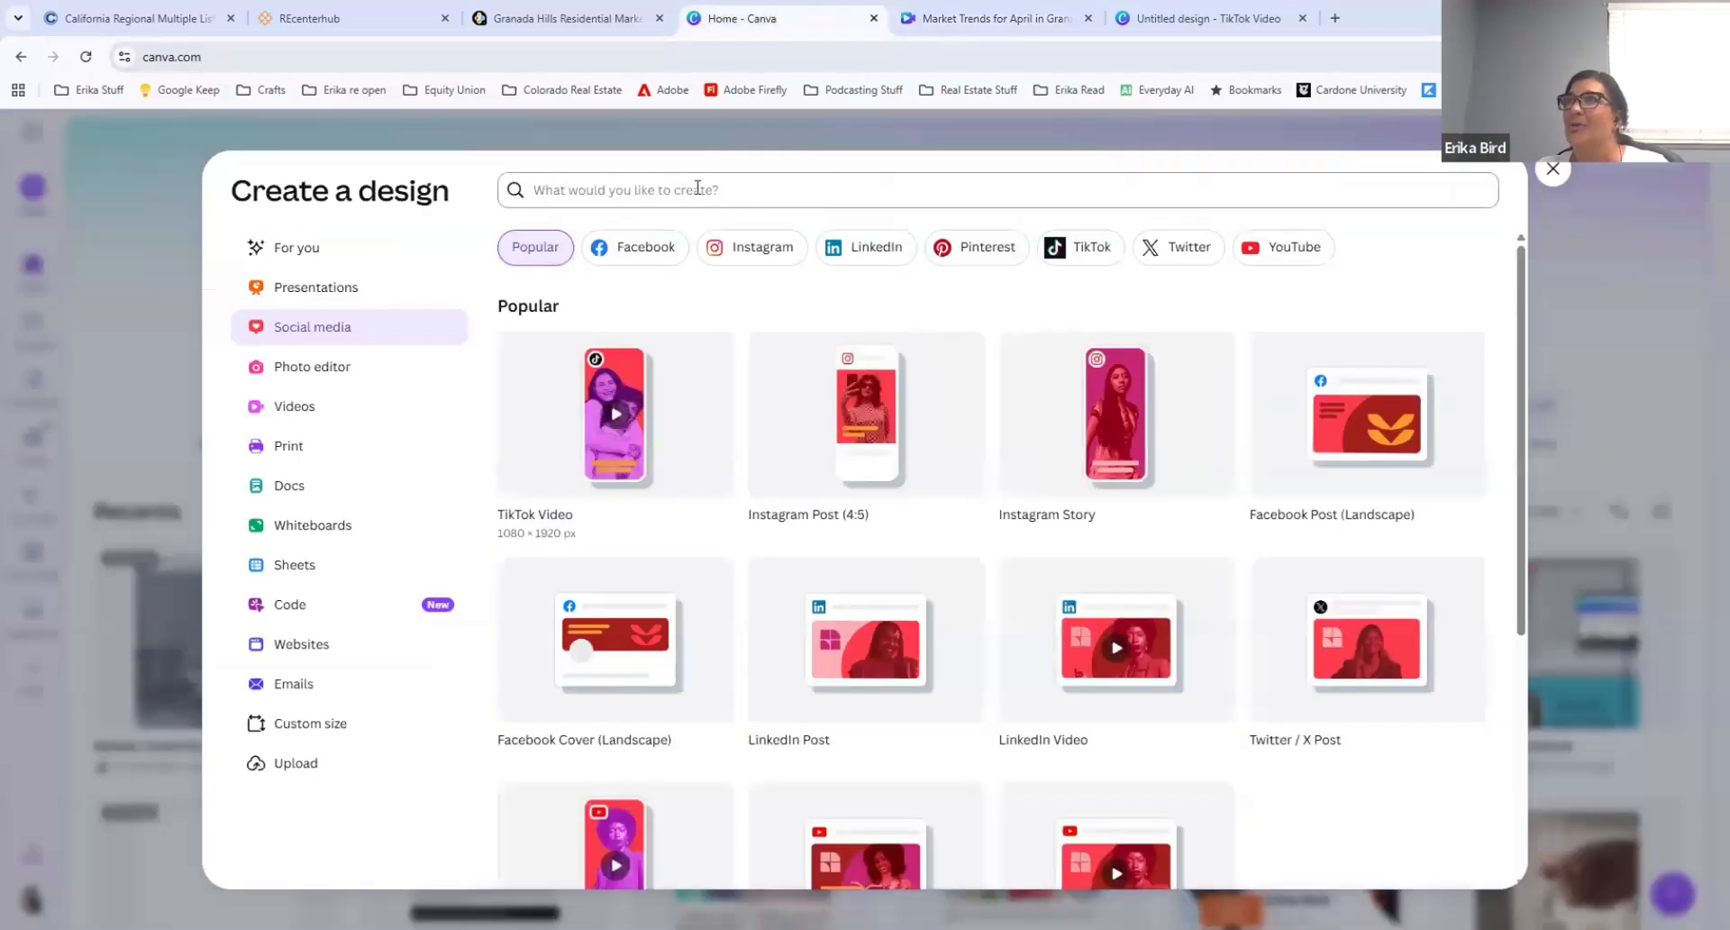
pyautogui.click(1551, 168)
pyautogui.write('cardinal')
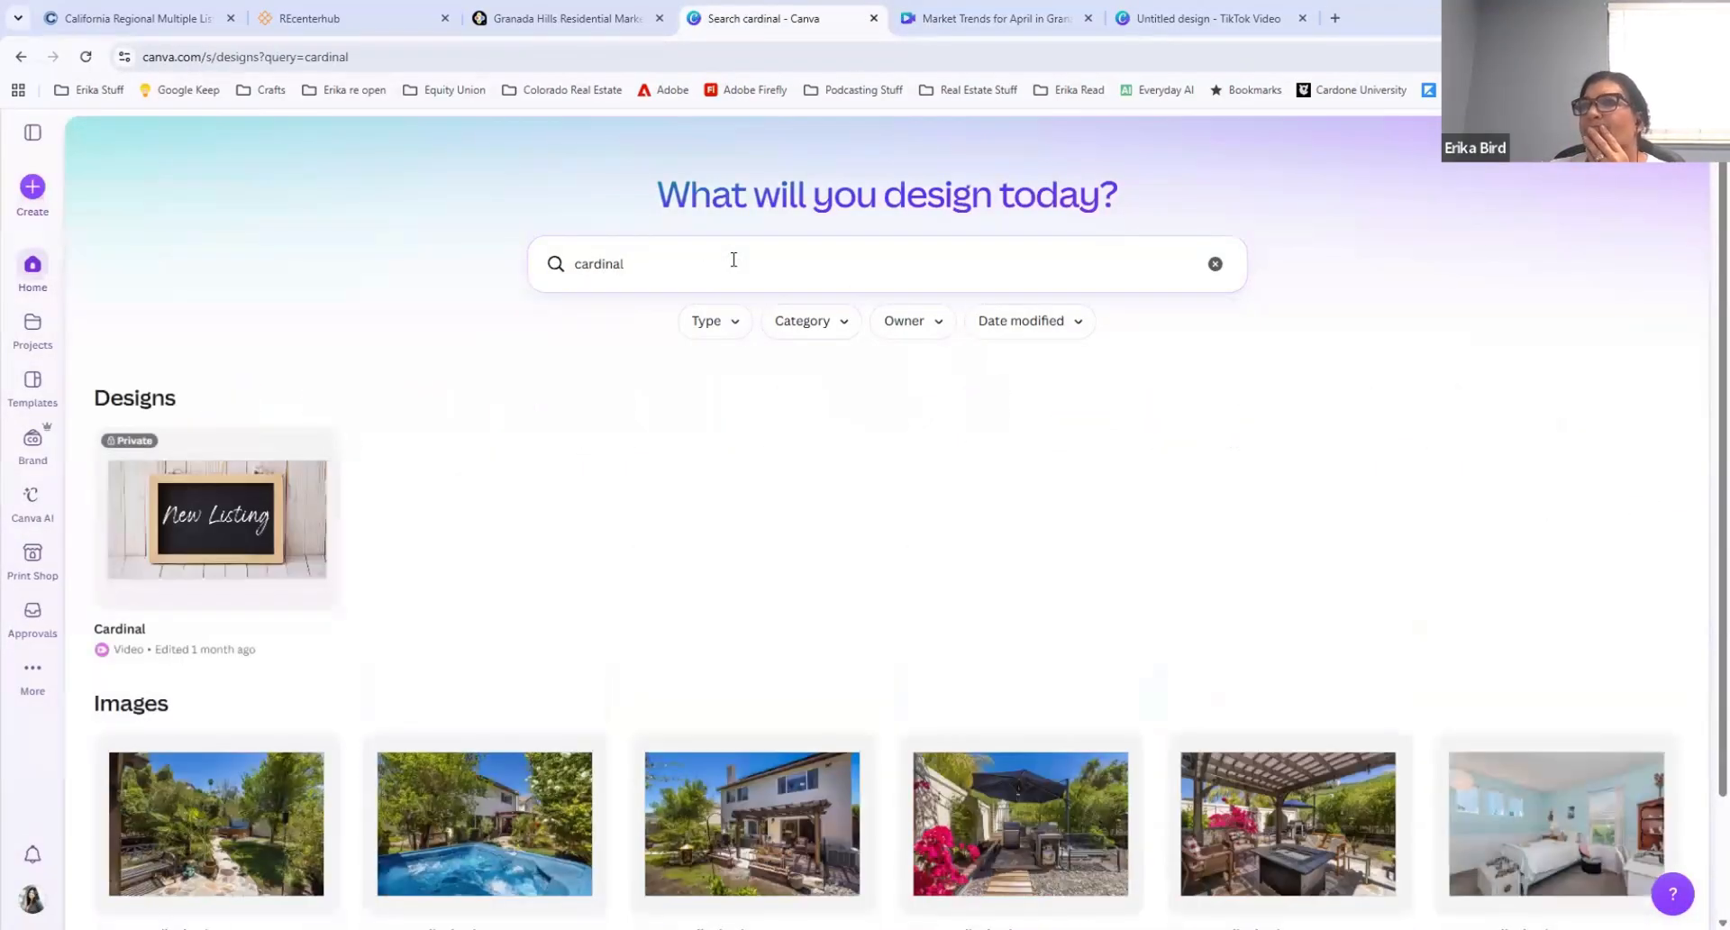
pyautogui.scroll(-2, 520, 509)
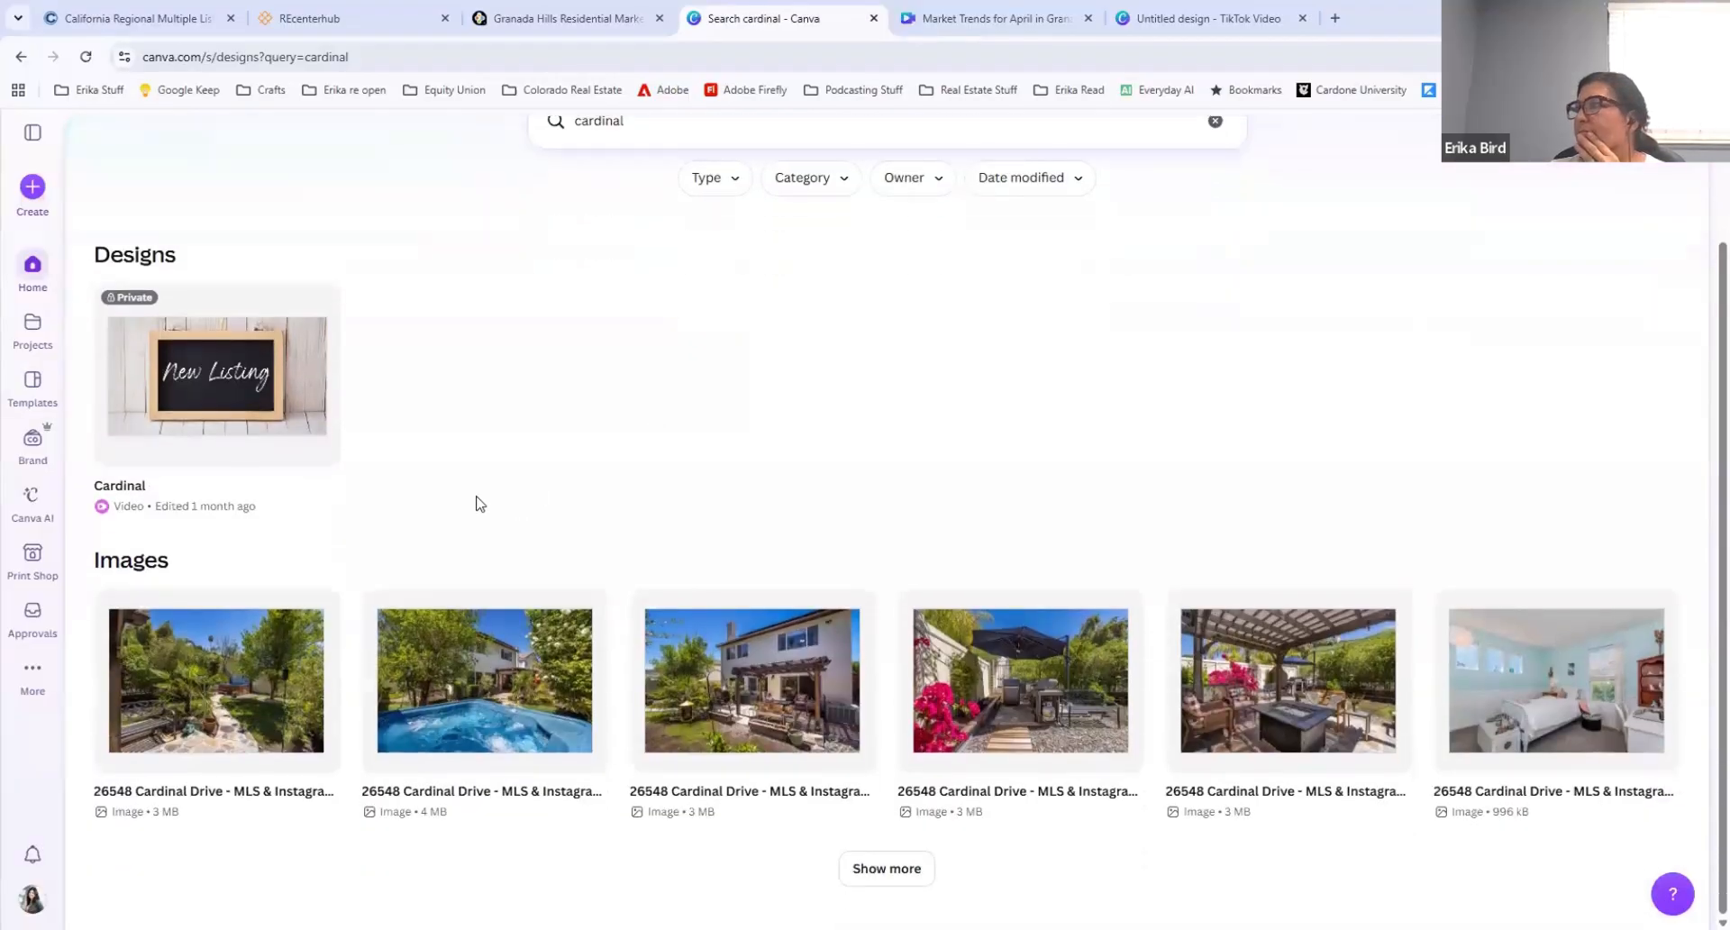
pyautogui.click(204, 370)
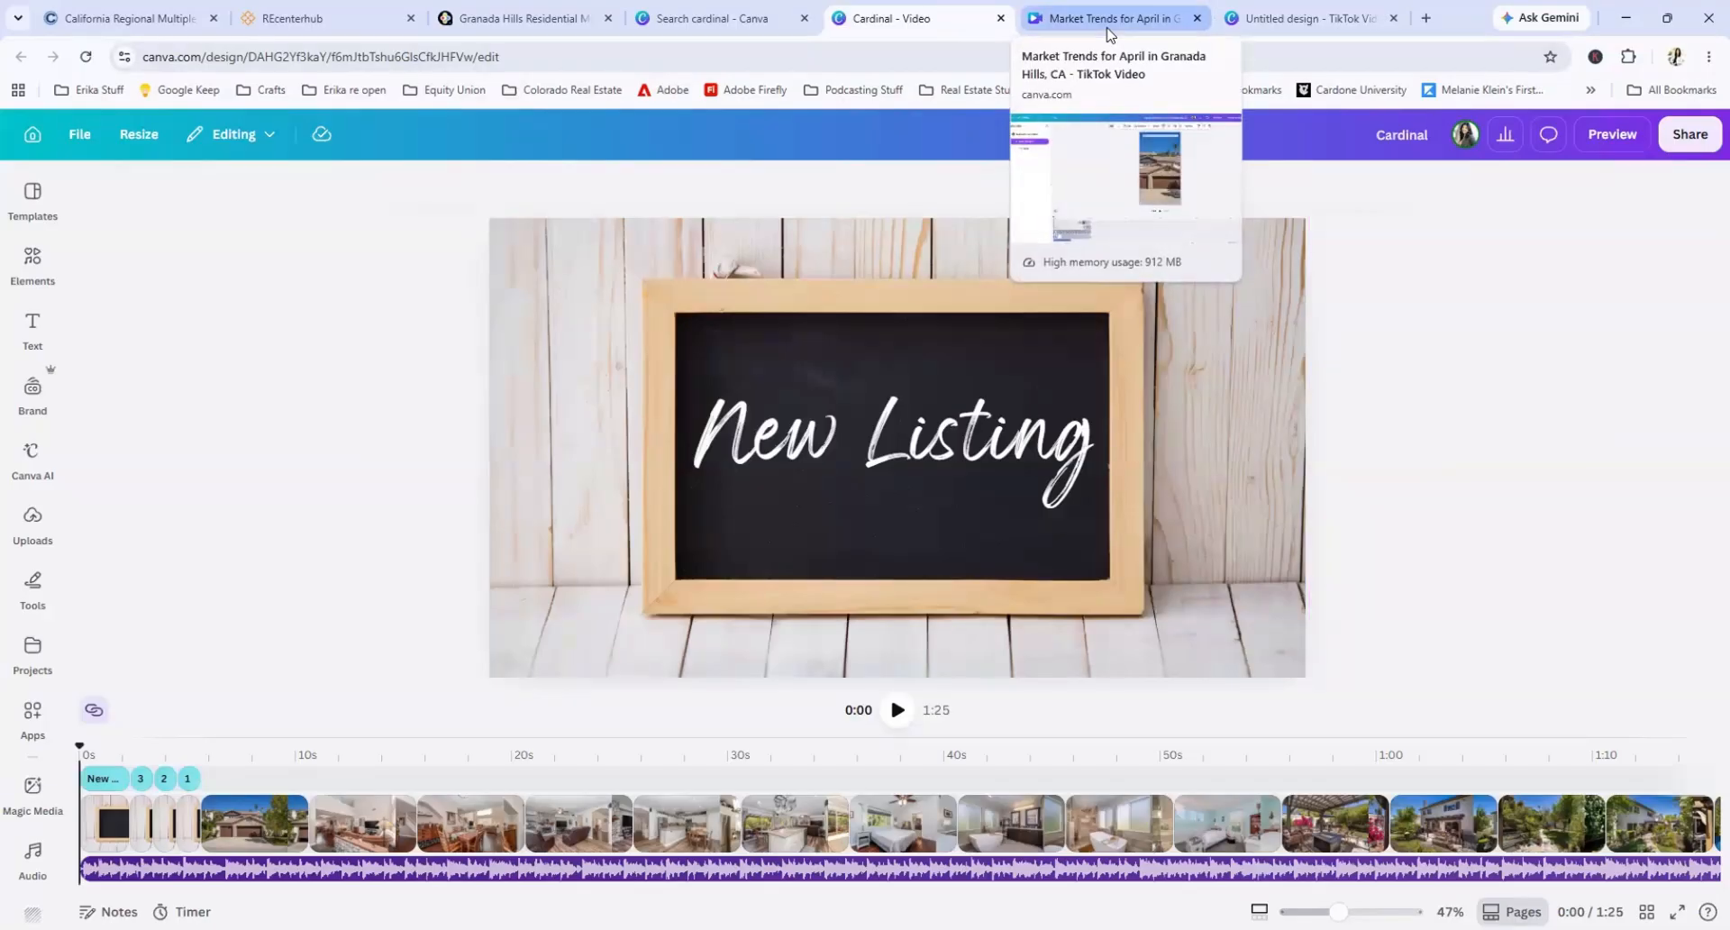
# Step: Go back to the Canva home page and return to the Market Trends for April in Granada Hills design
pyautogui.click(741, 29)
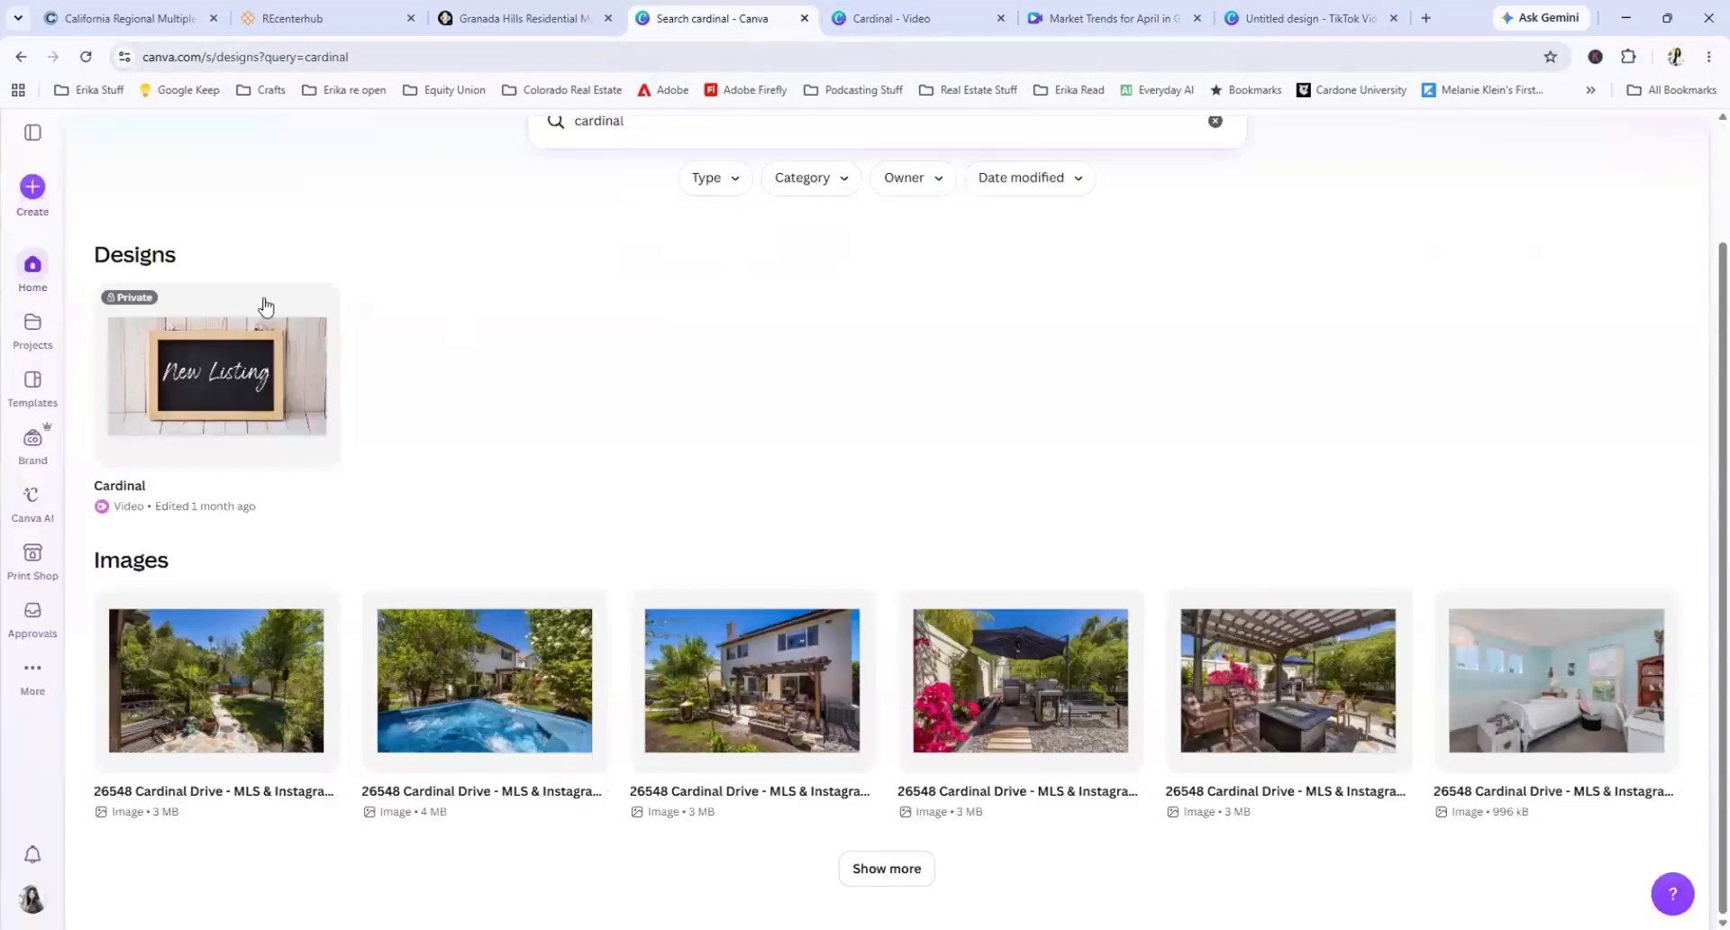
pyautogui.click(31, 270)
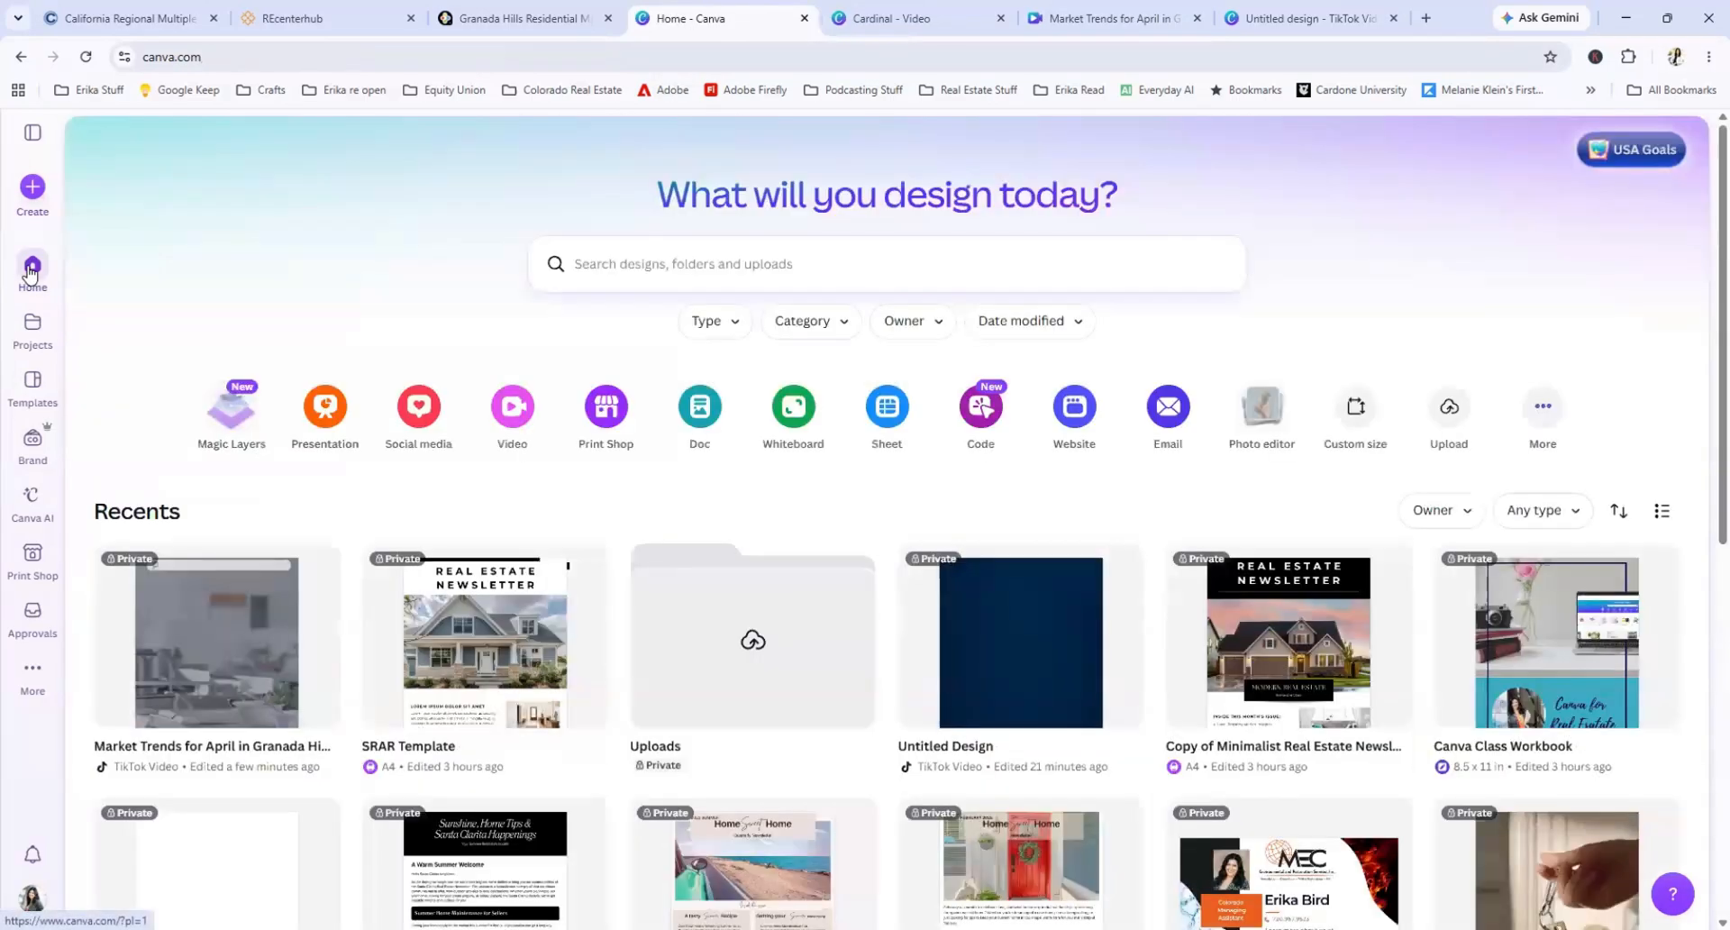
pyautogui.click(212, 621)
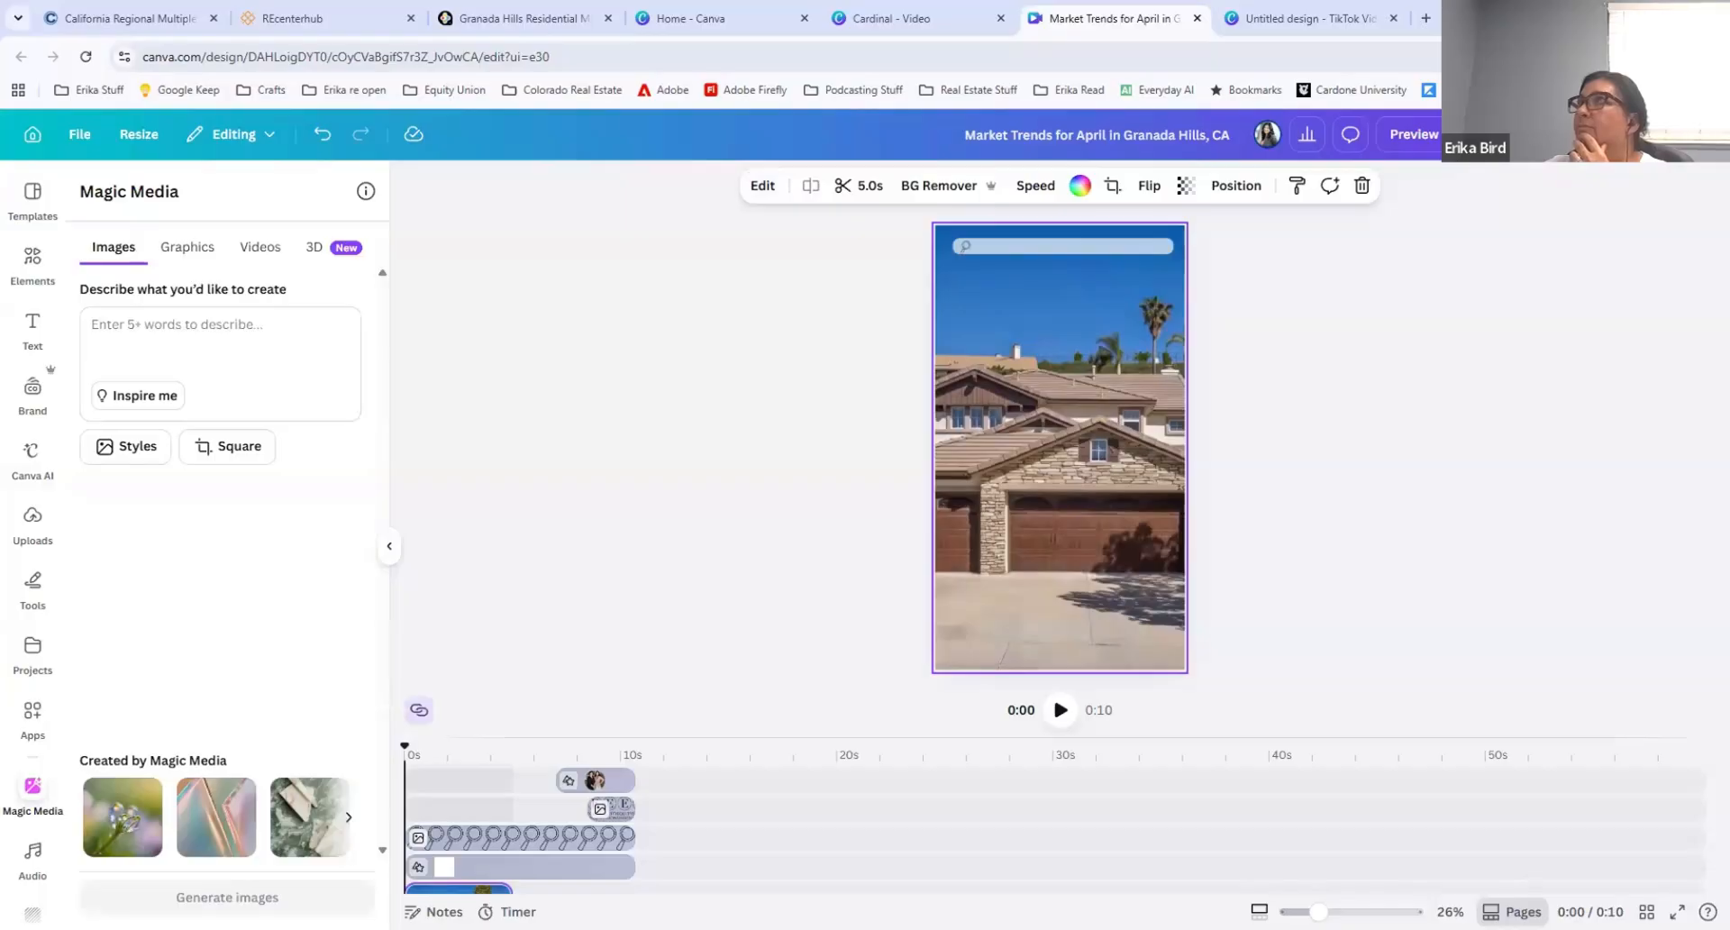
# Step: Switch to the Cardinal video design and play it from the start through the kitchen clip, then pause playback
pyautogui.click(892, 18)
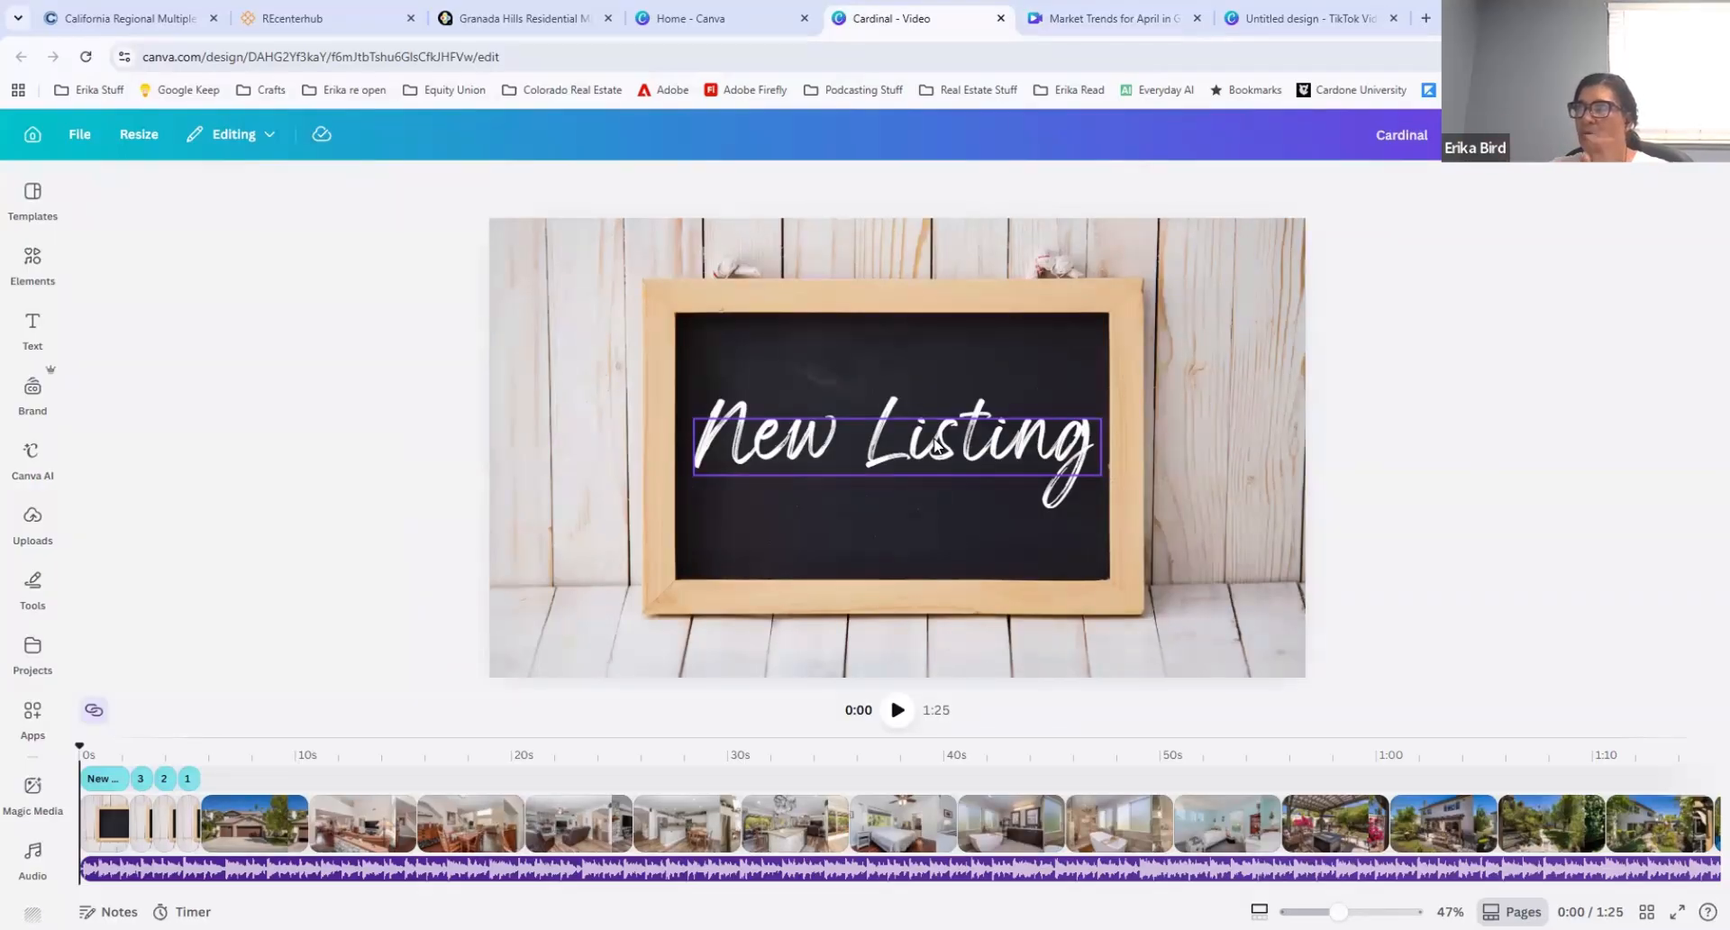
pyautogui.click(896, 711)
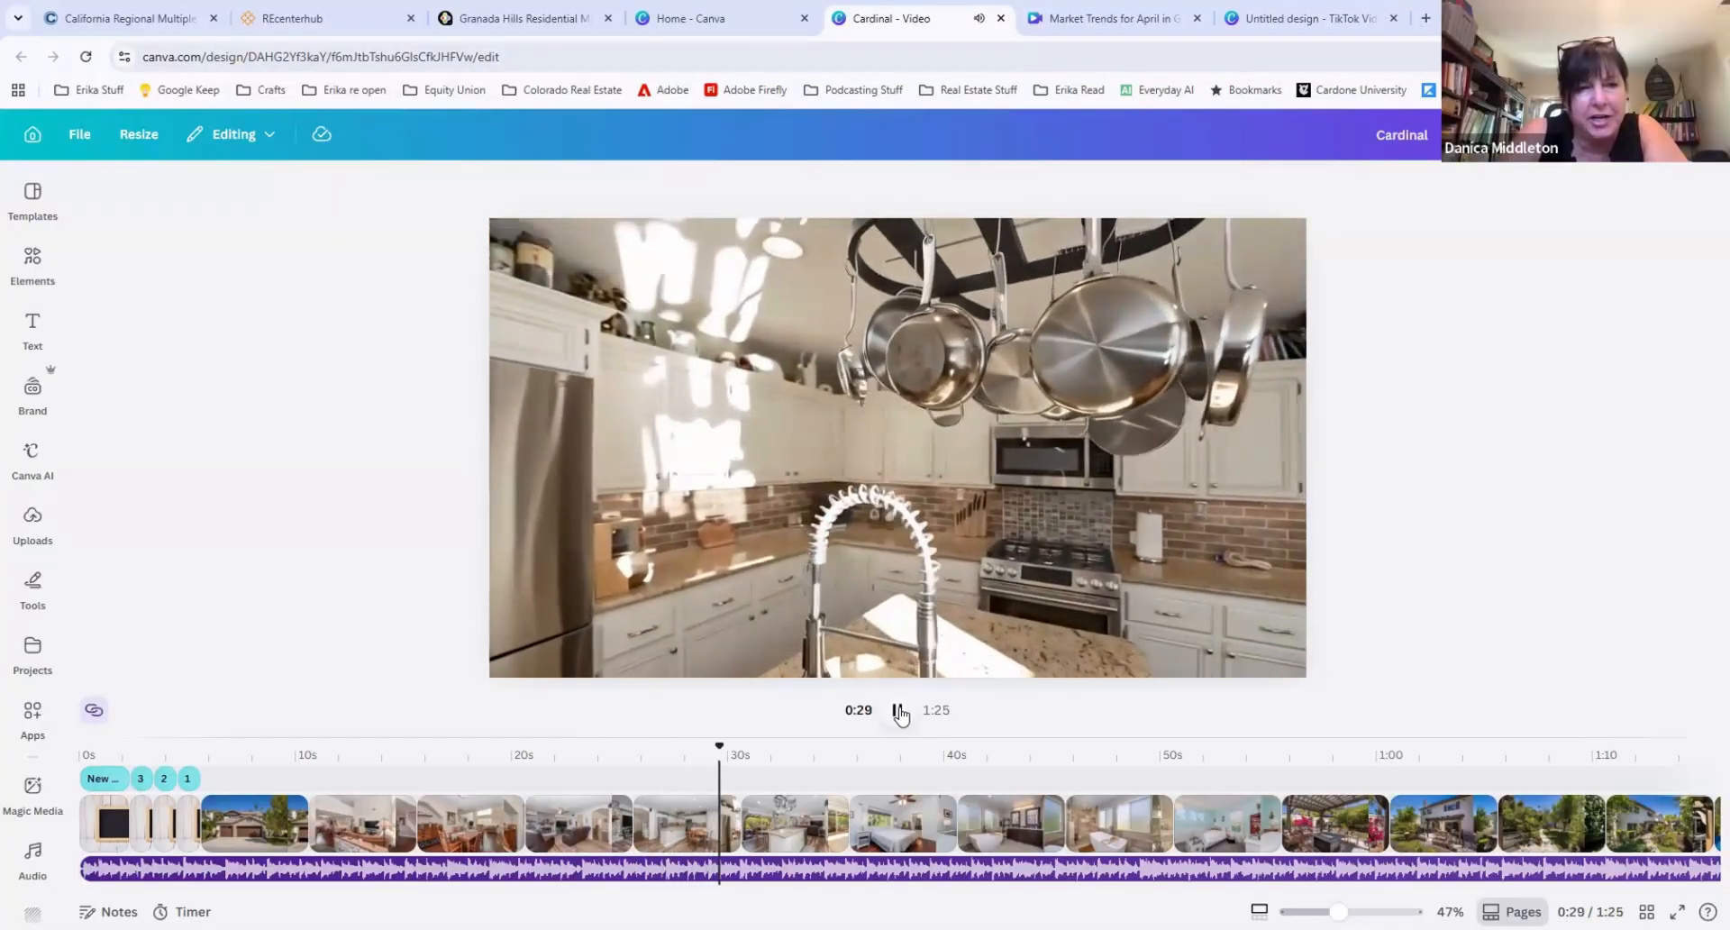
pyautogui.click(899, 712)
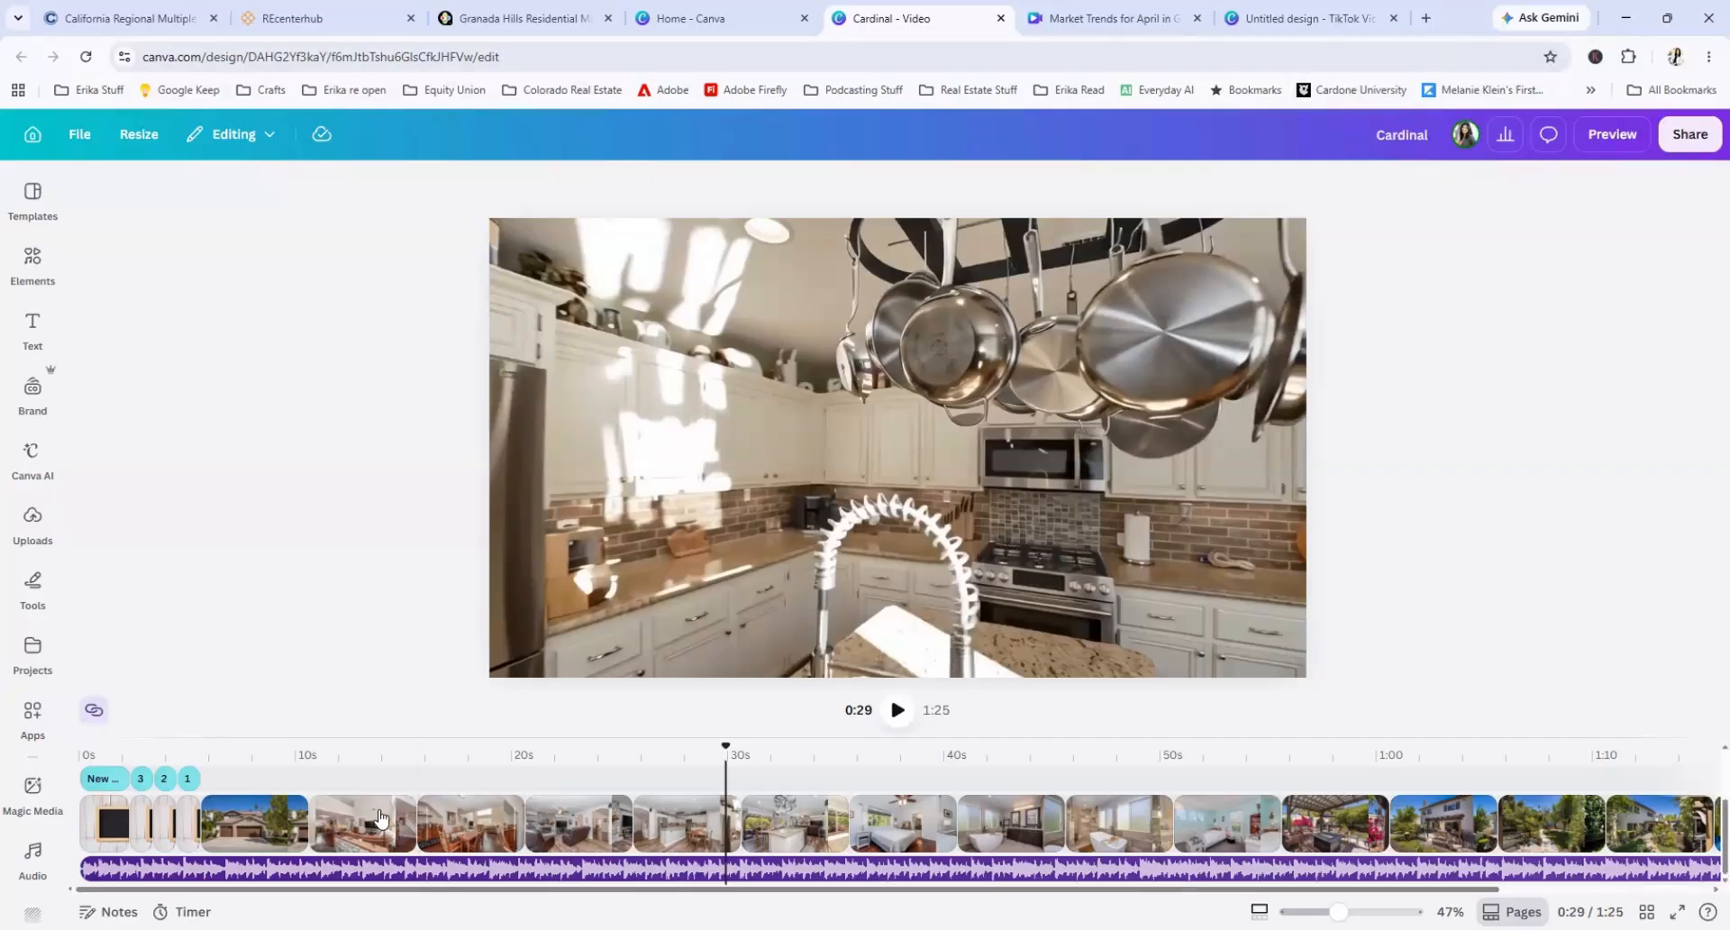
# Step: Move the Cardinal video's playhead from the living room clip to the bathroom clips and play the bathtub footage
pyautogui.click(413, 802)
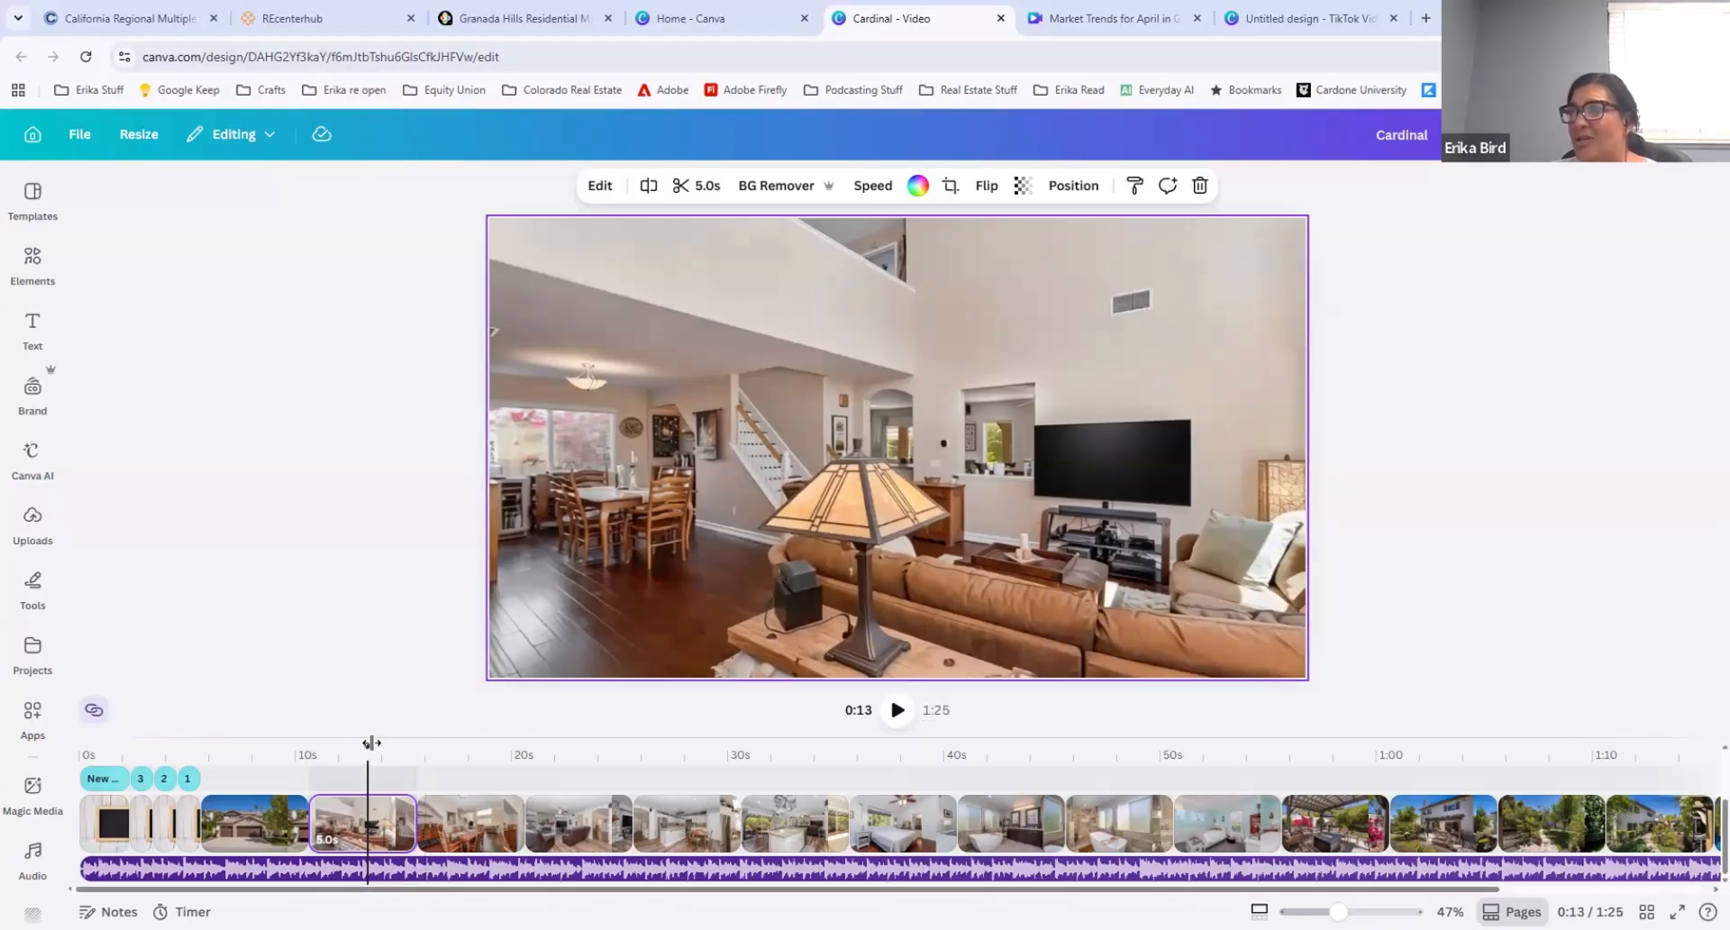
pyautogui.moveTo(370, 743); pyautogui.dragTo(997, 757)
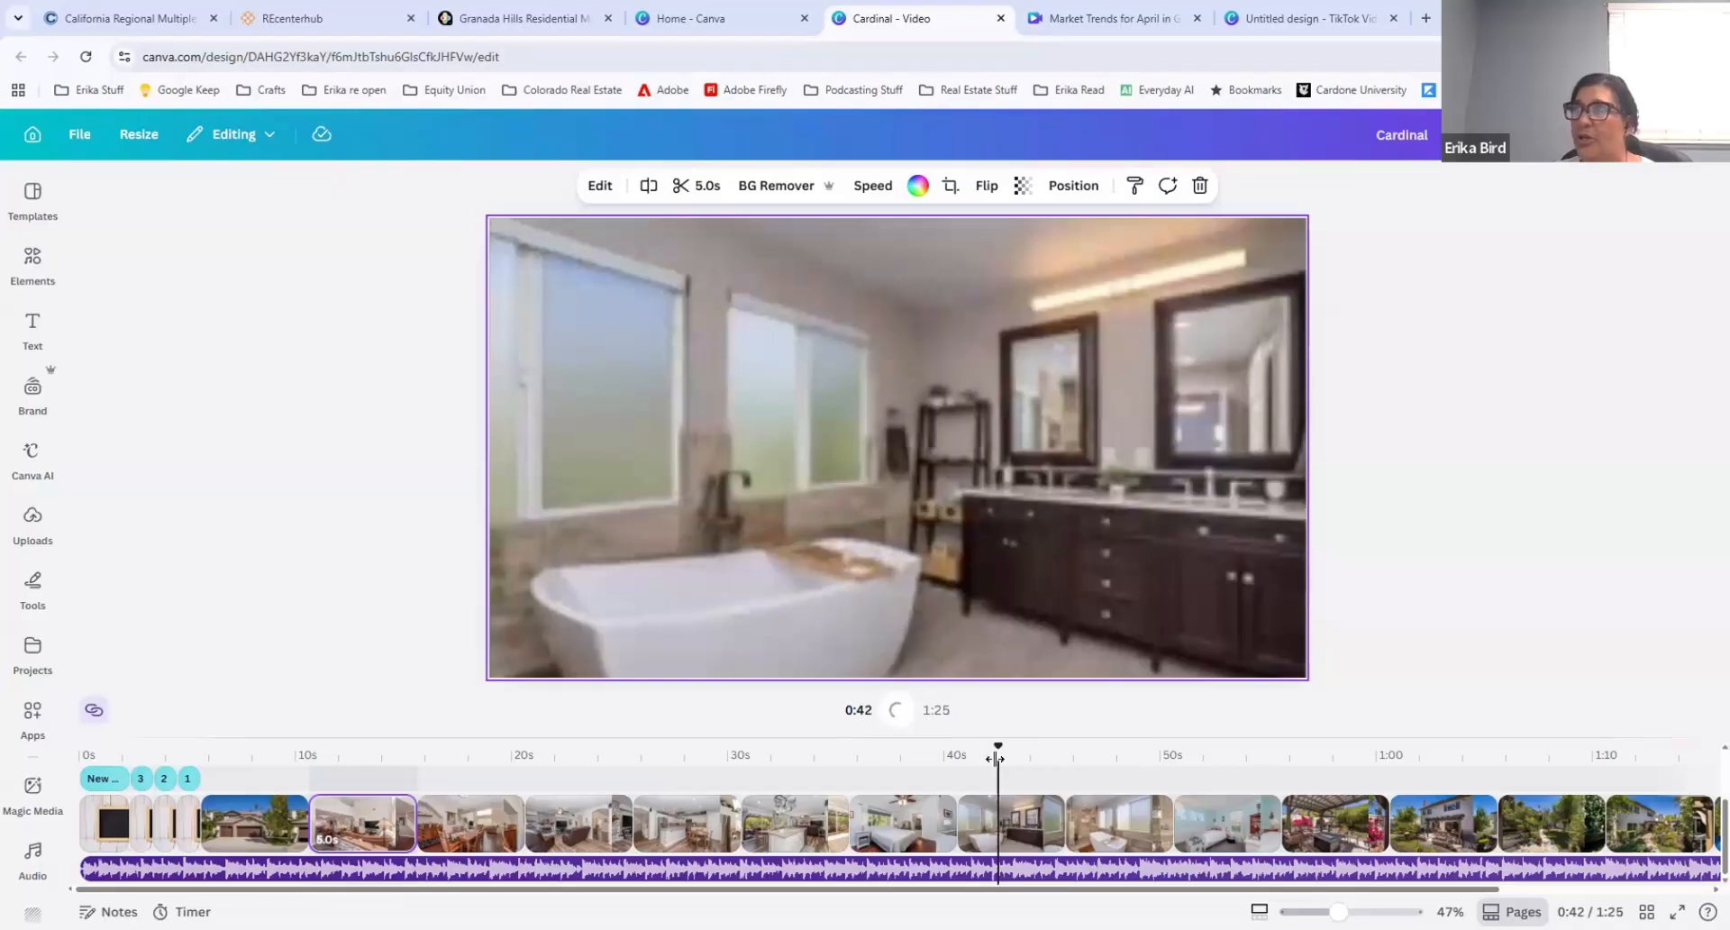
pyautogui.click(903, 712)
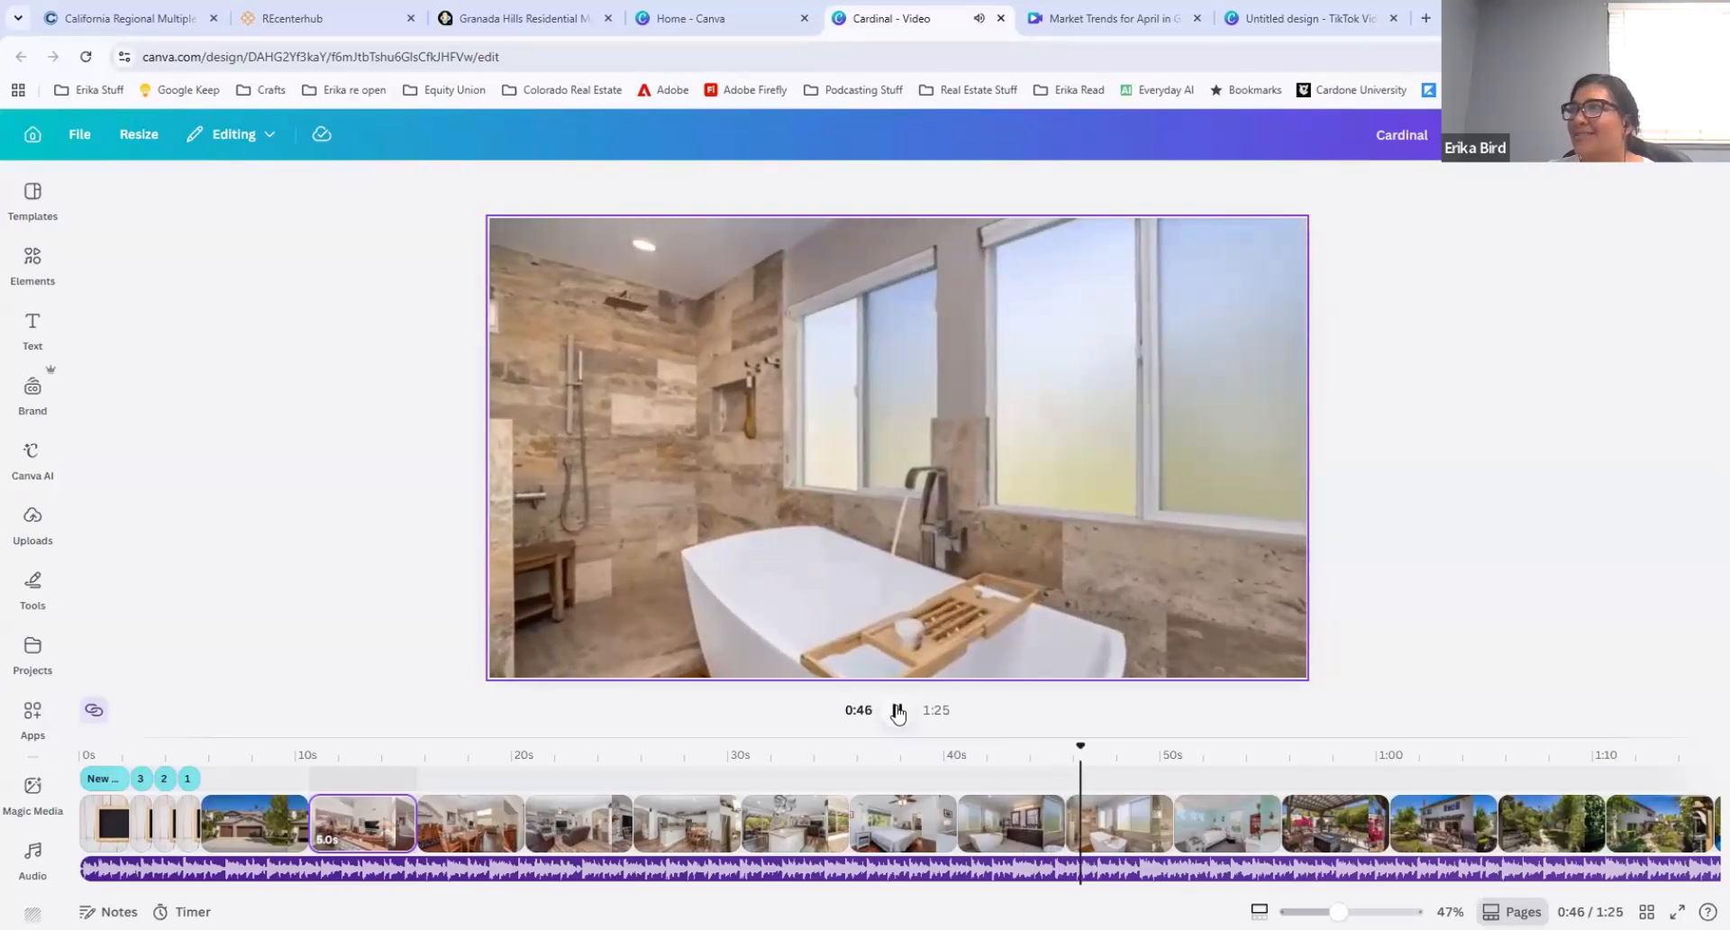
pyautogui.click(897, 712)
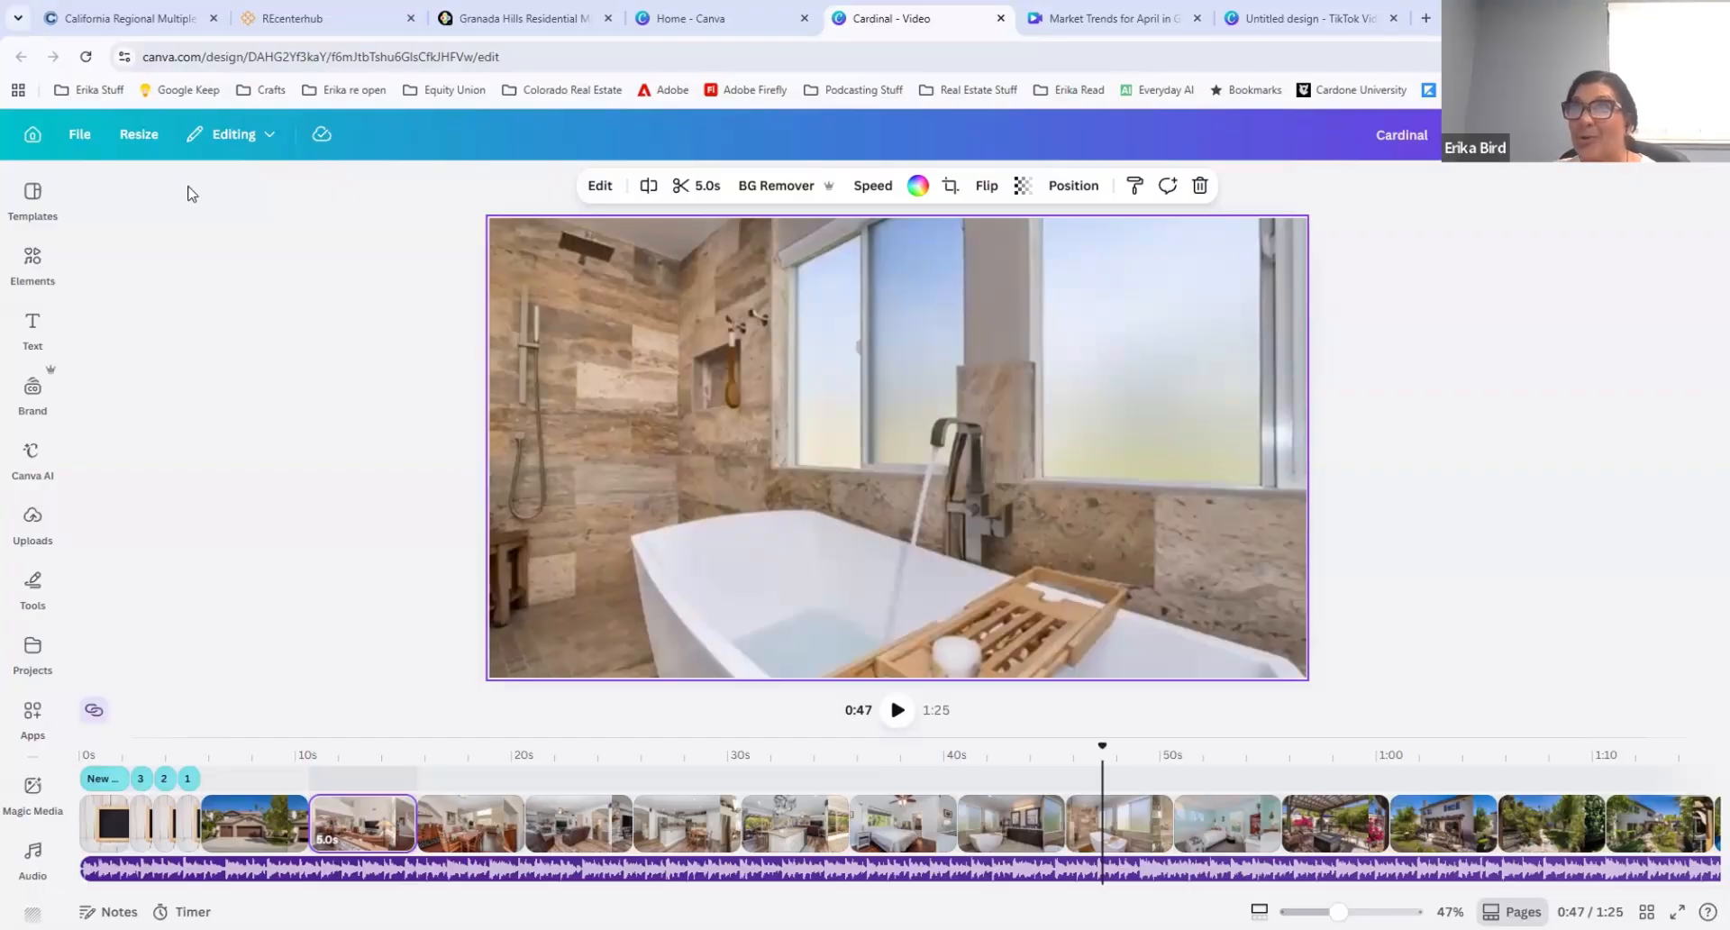
# Step: Create a new blank Landscape Video design from the video design types
pyautogui.click(79, 133)
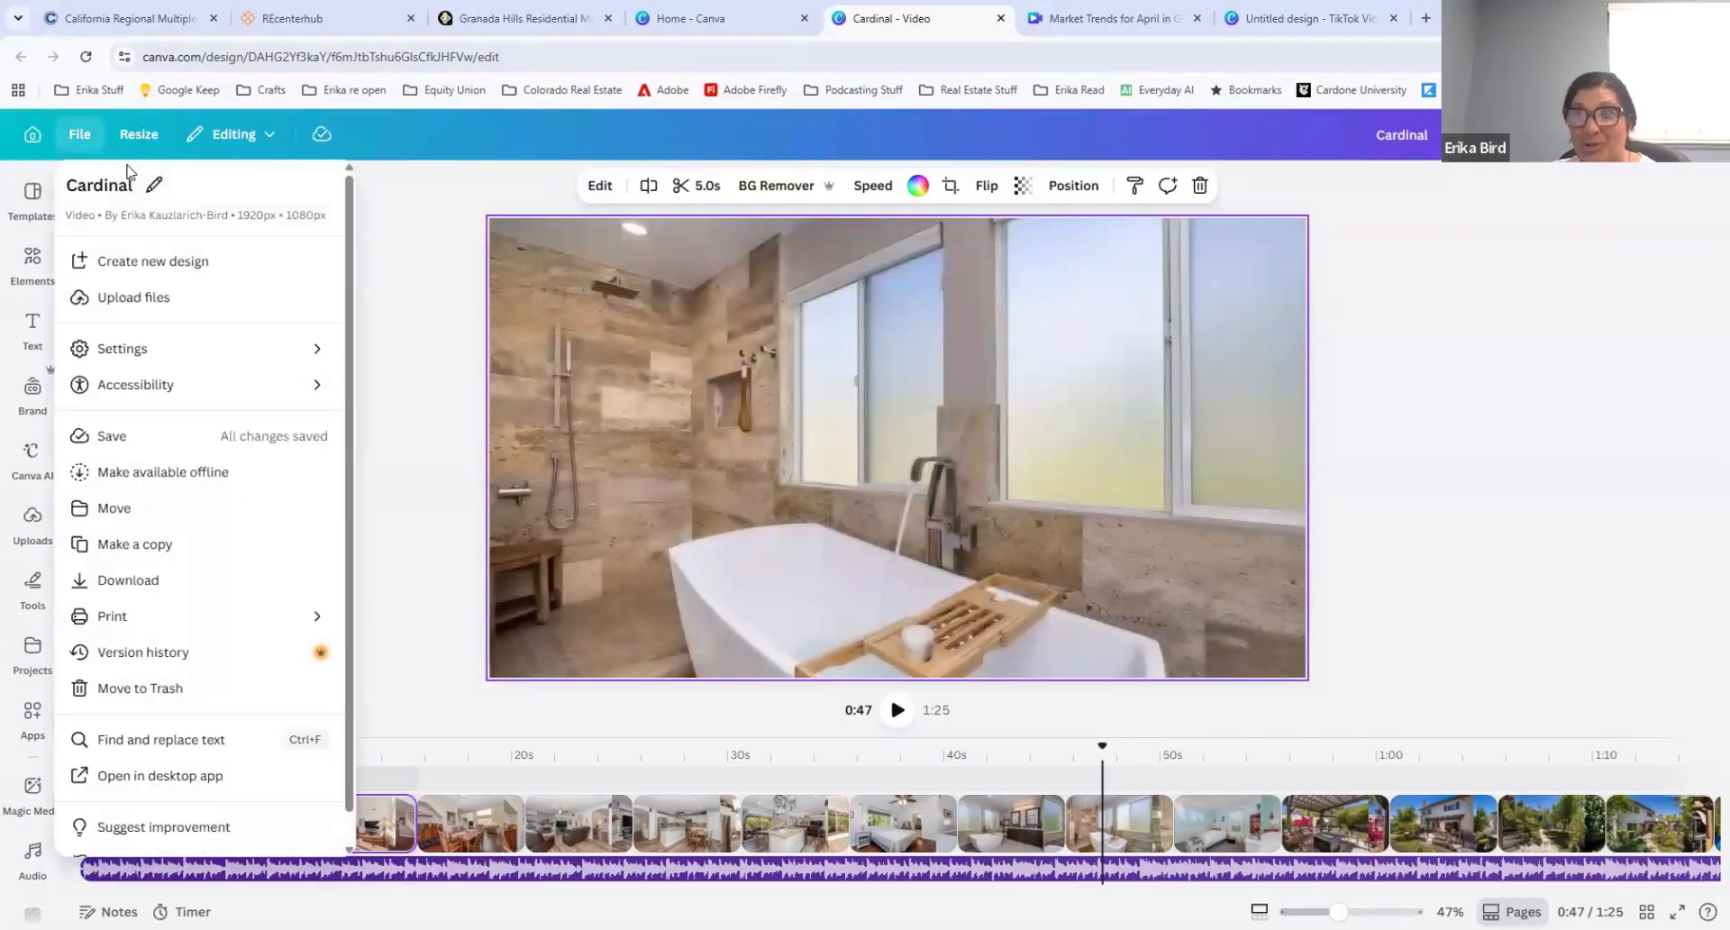
pyautogui.click(167, 263)
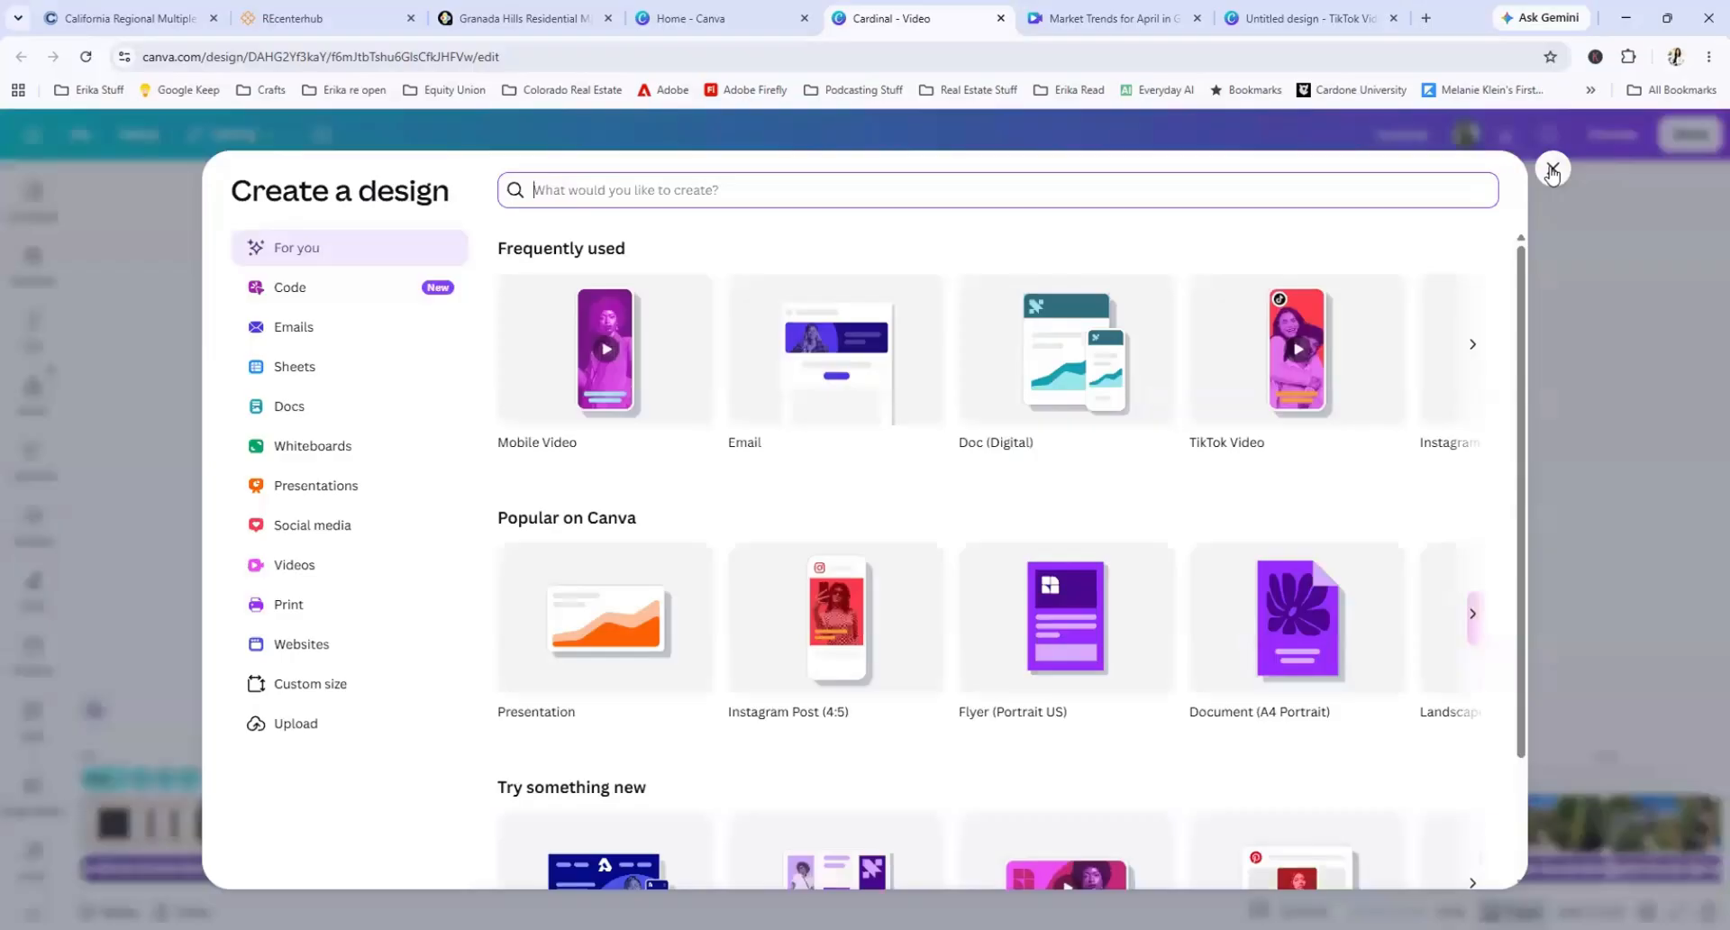
pyautogui.click(1472, 351)
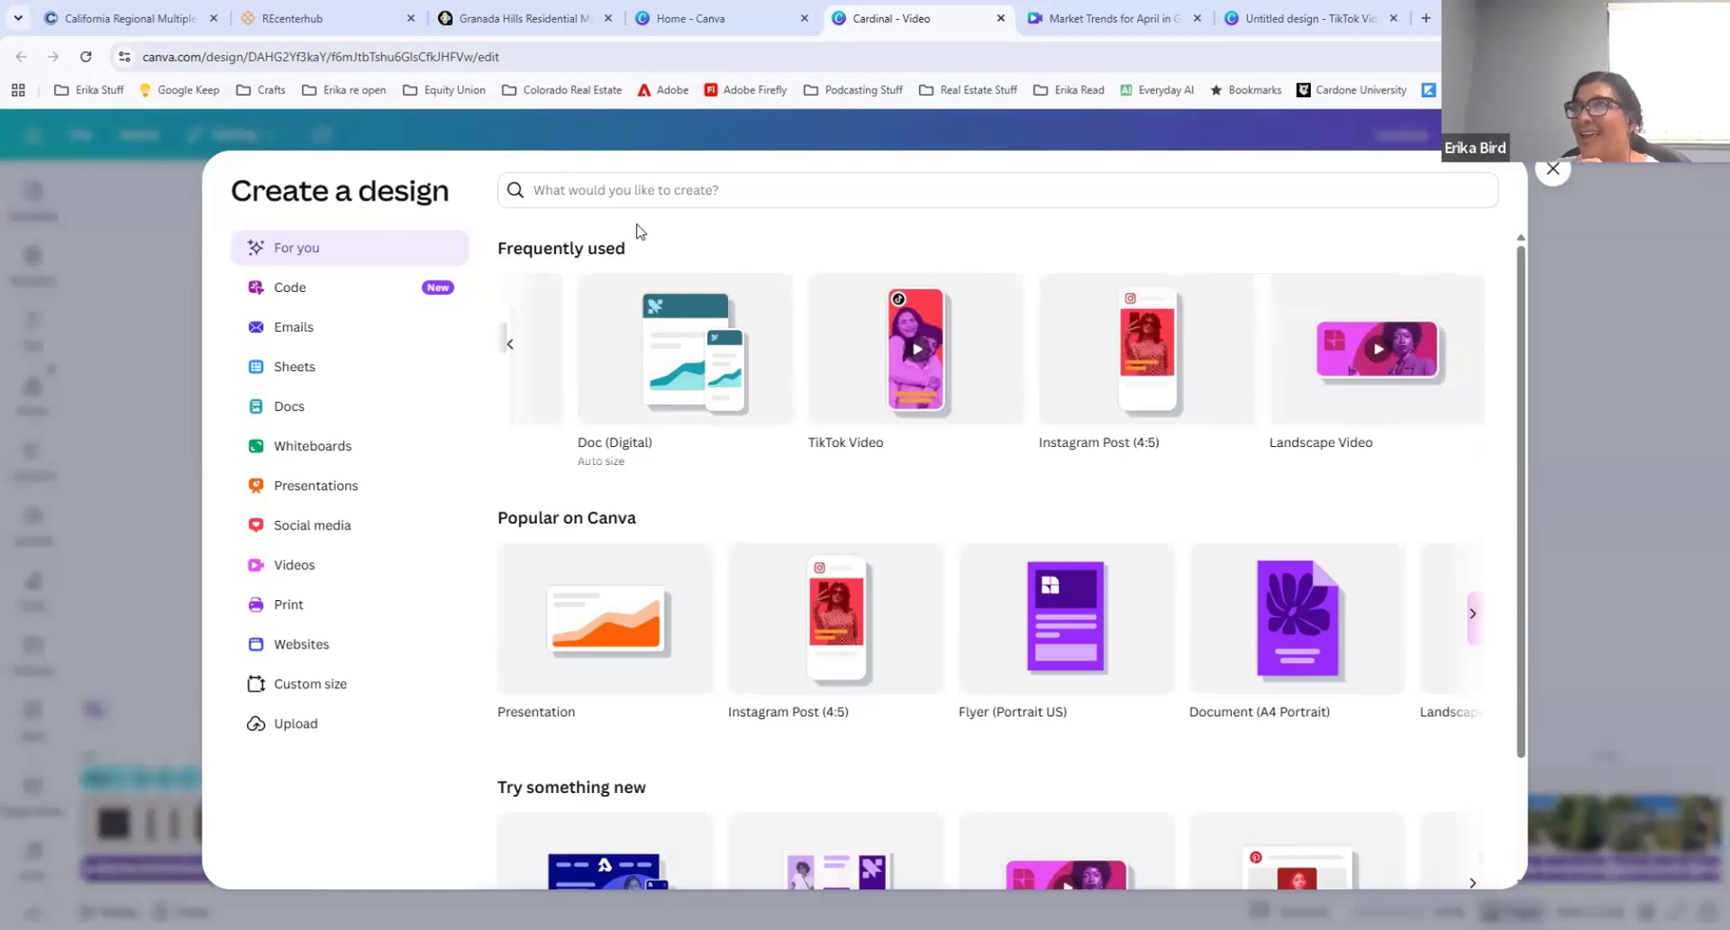
pyautogui.click(621, 192)
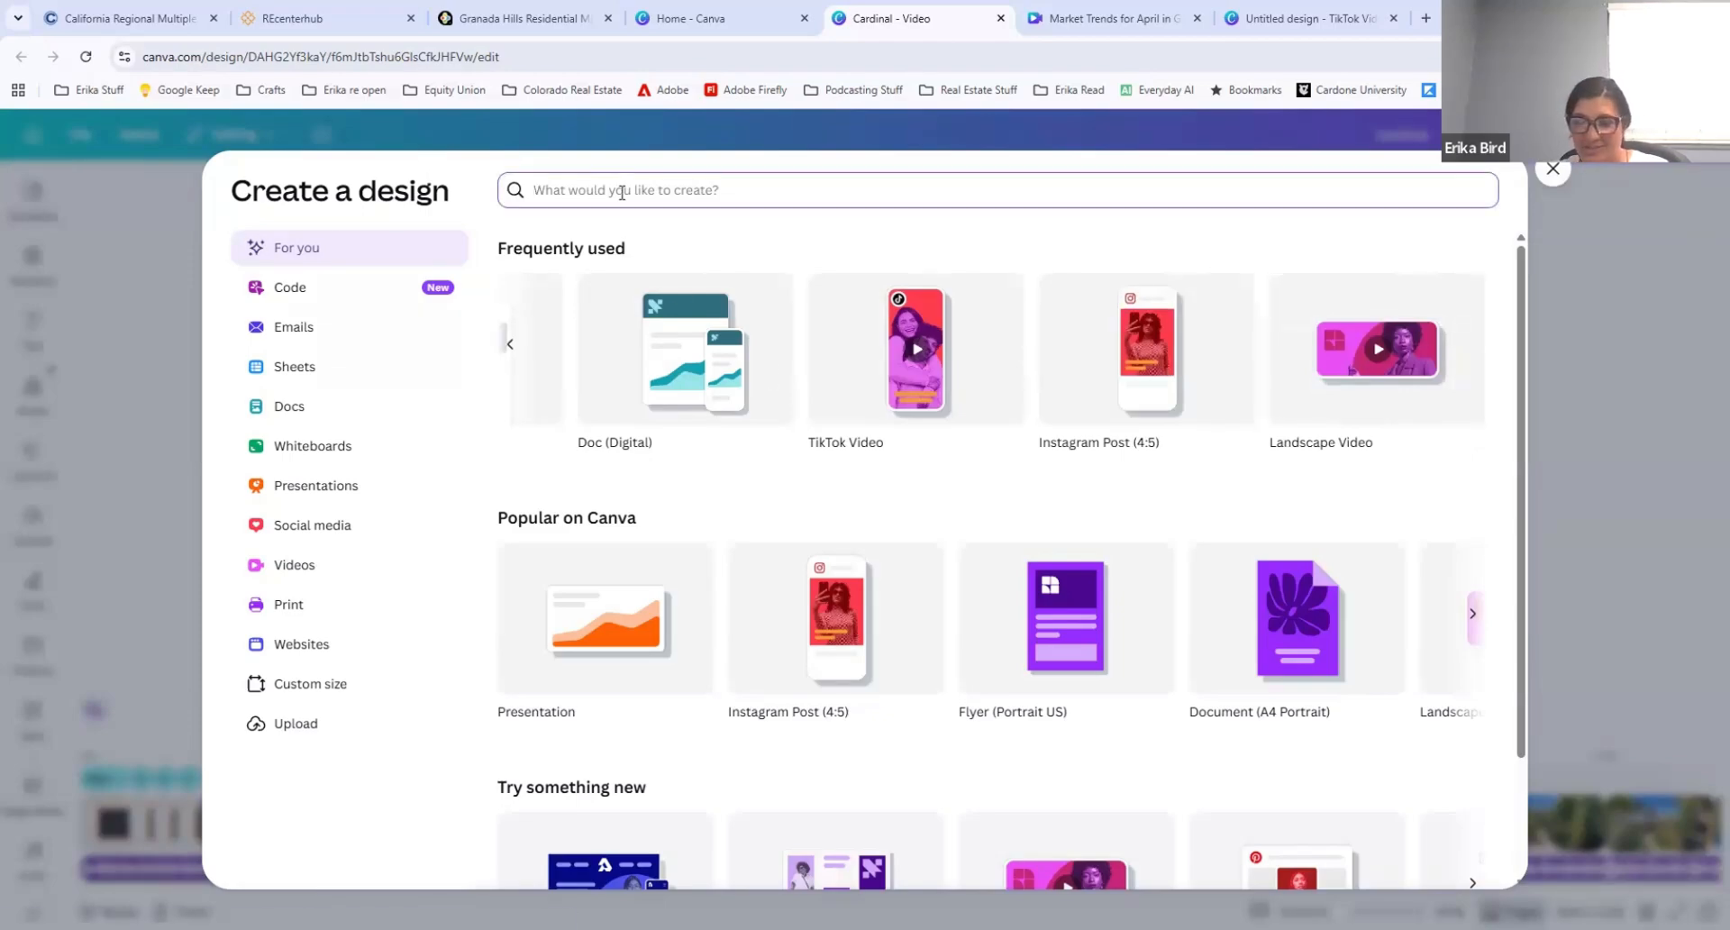
pyautogui.click(322, 566)
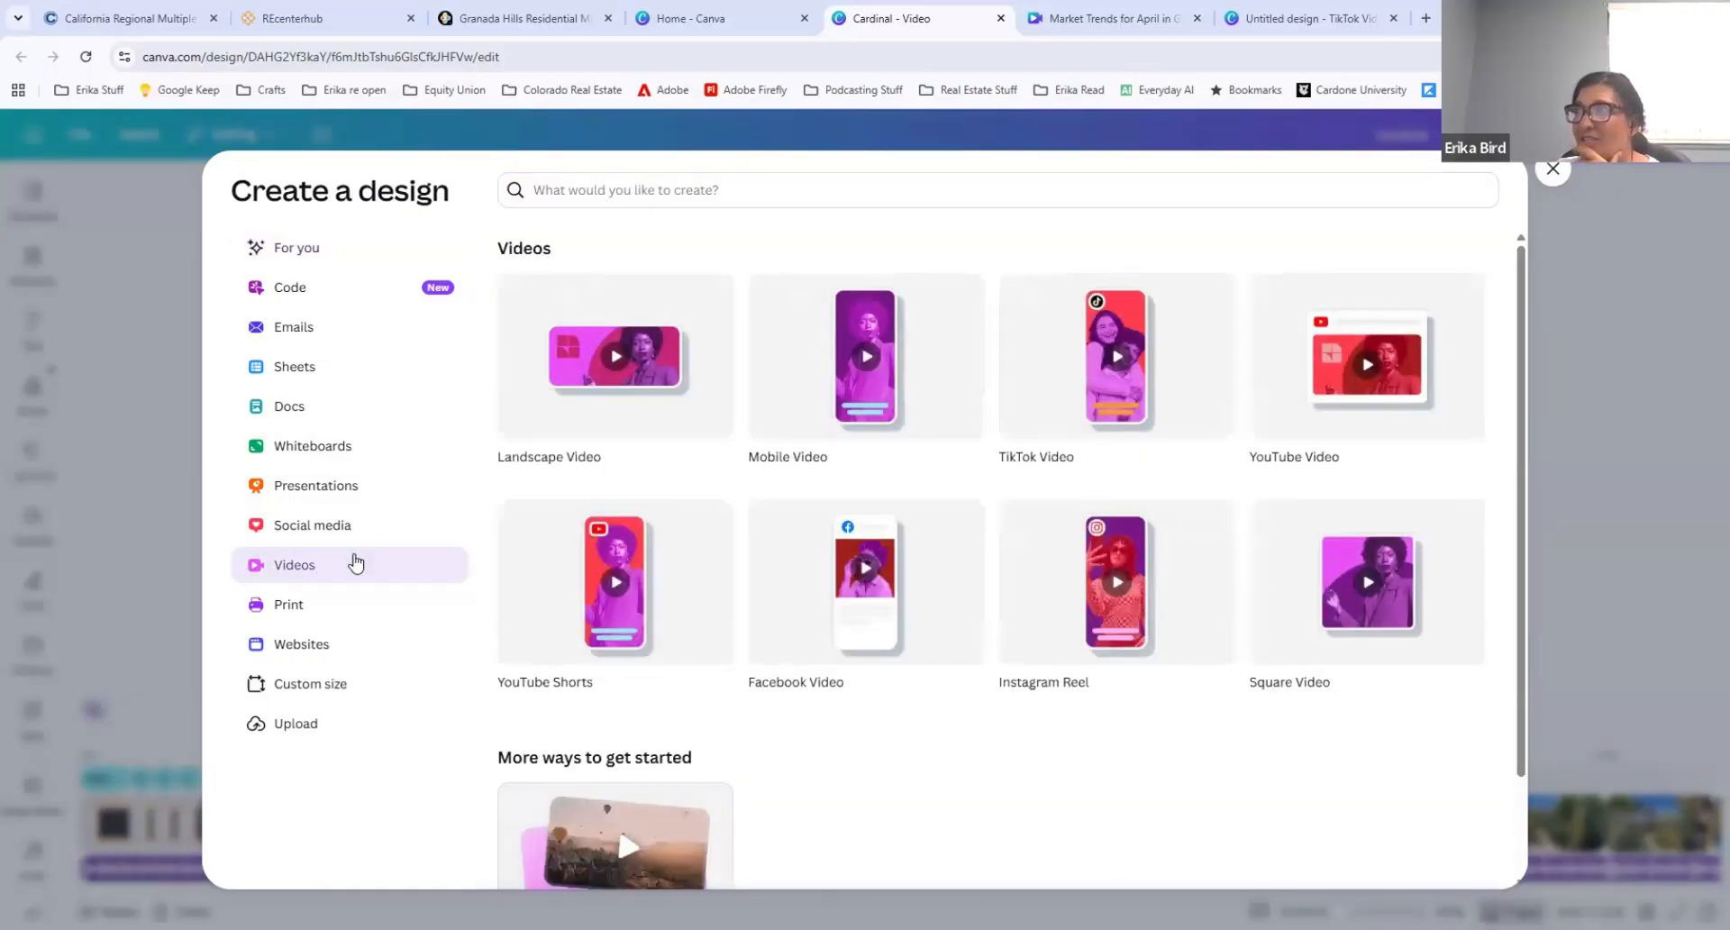
pyautogui.click(631, 358)
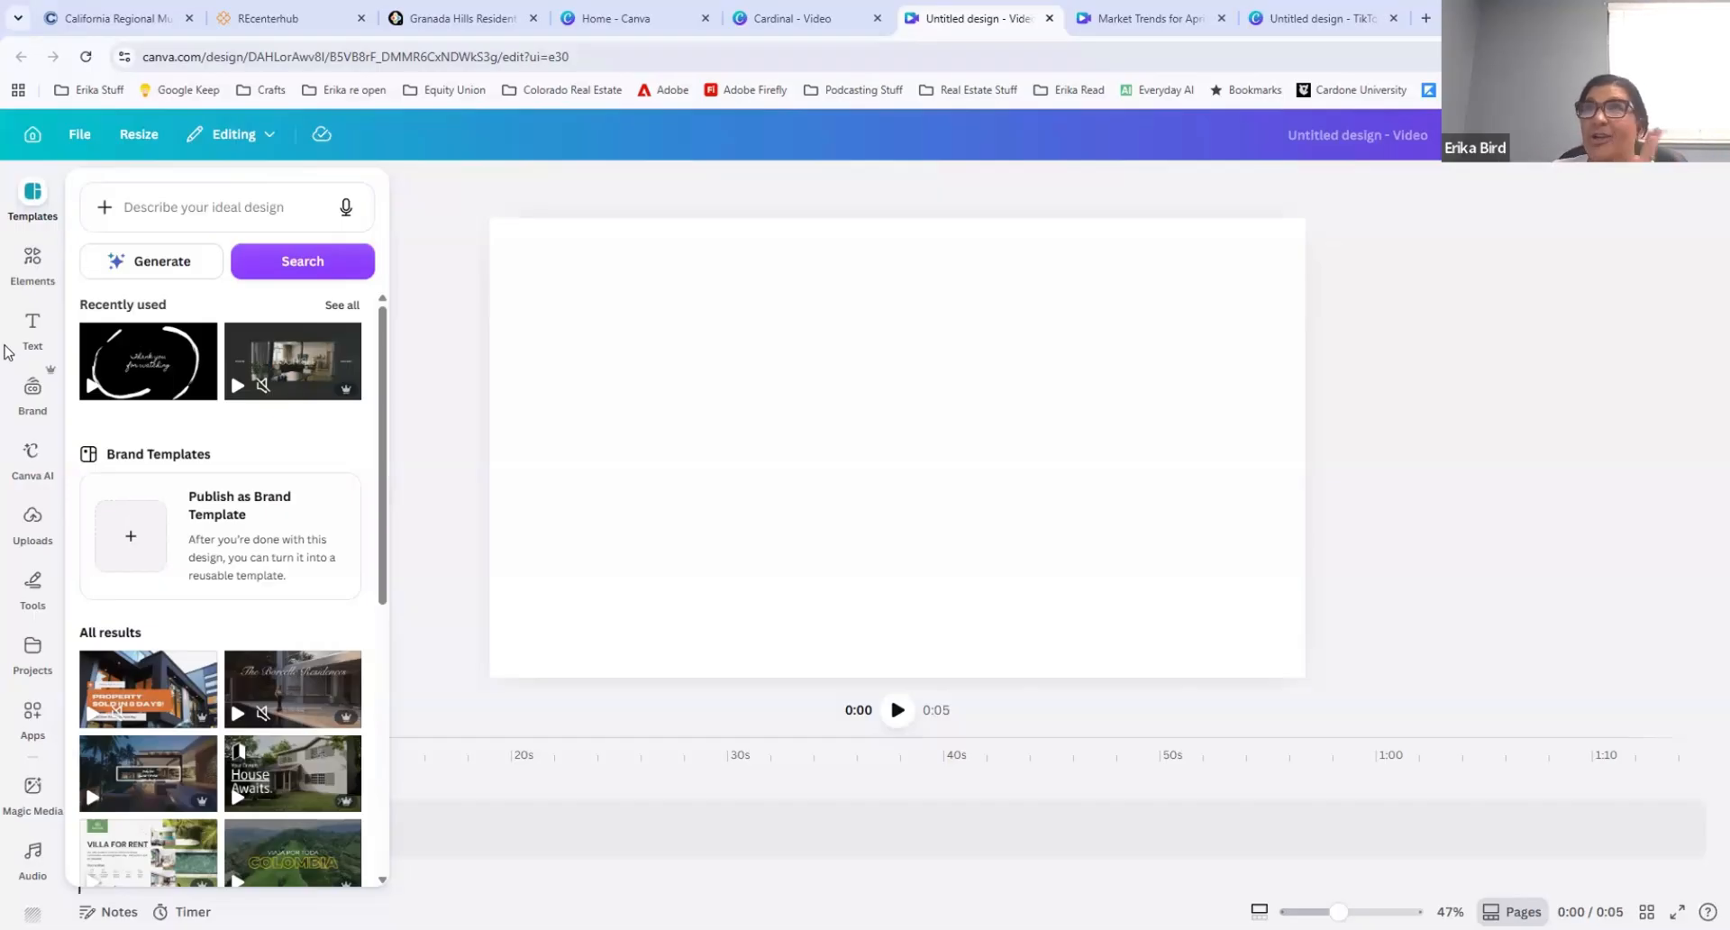
# Step: Search the design elements for "countdown"
pyautogui.click(33, 261)
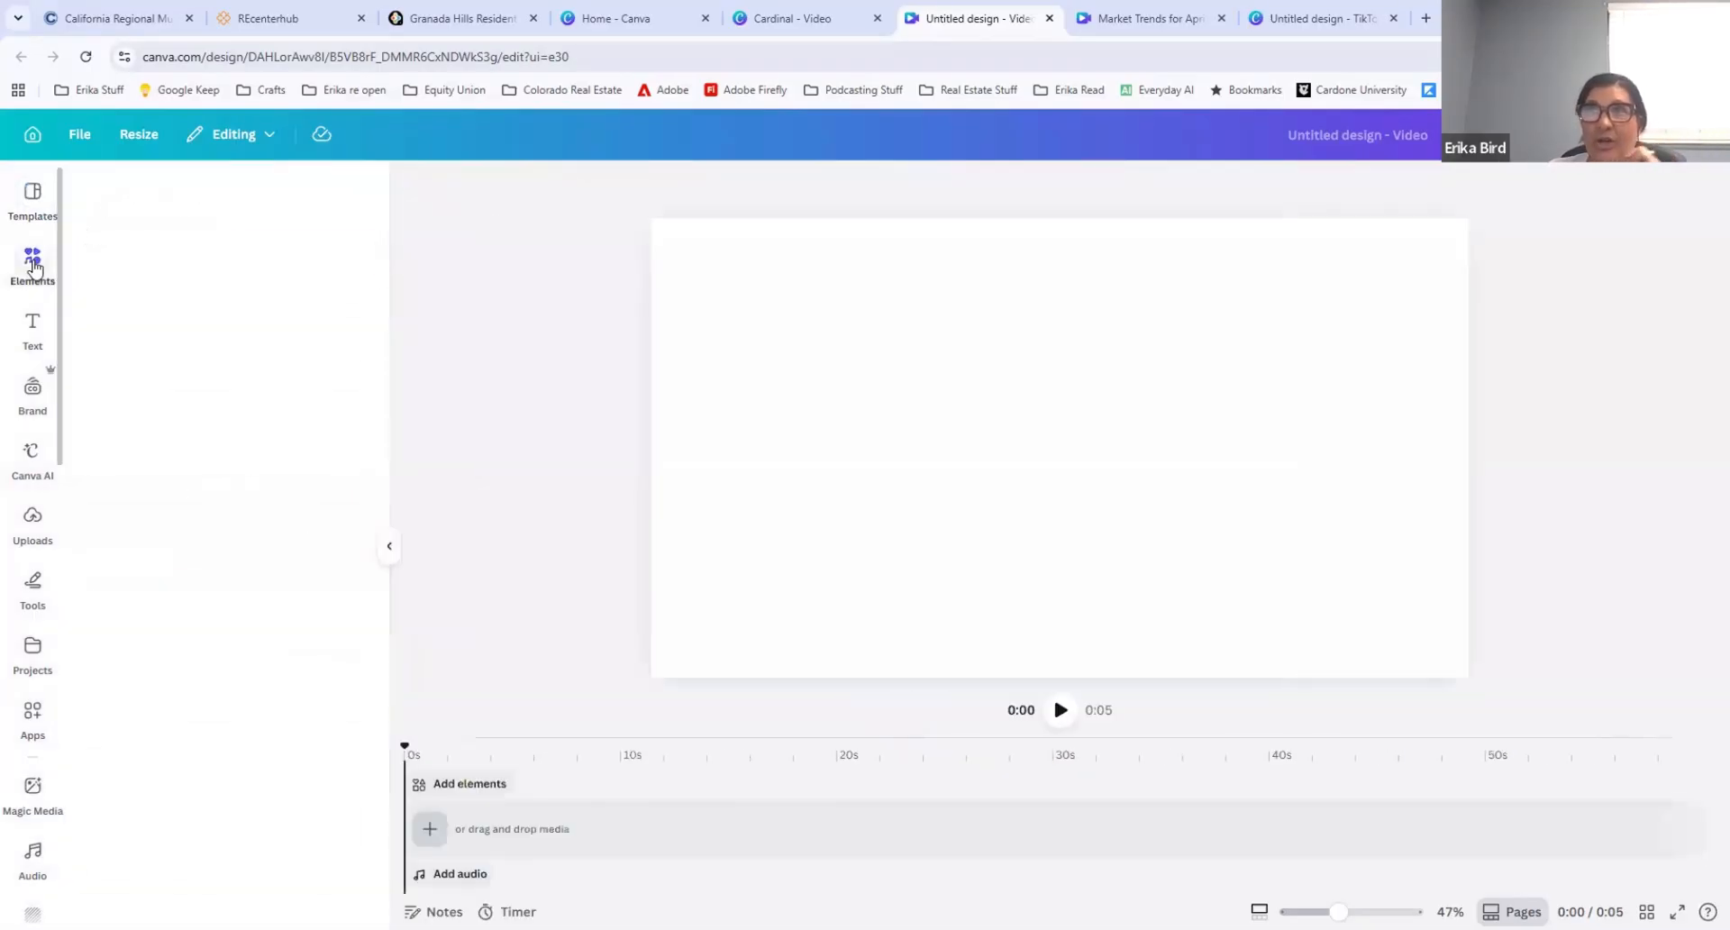
pyautogui.click(184, 187)
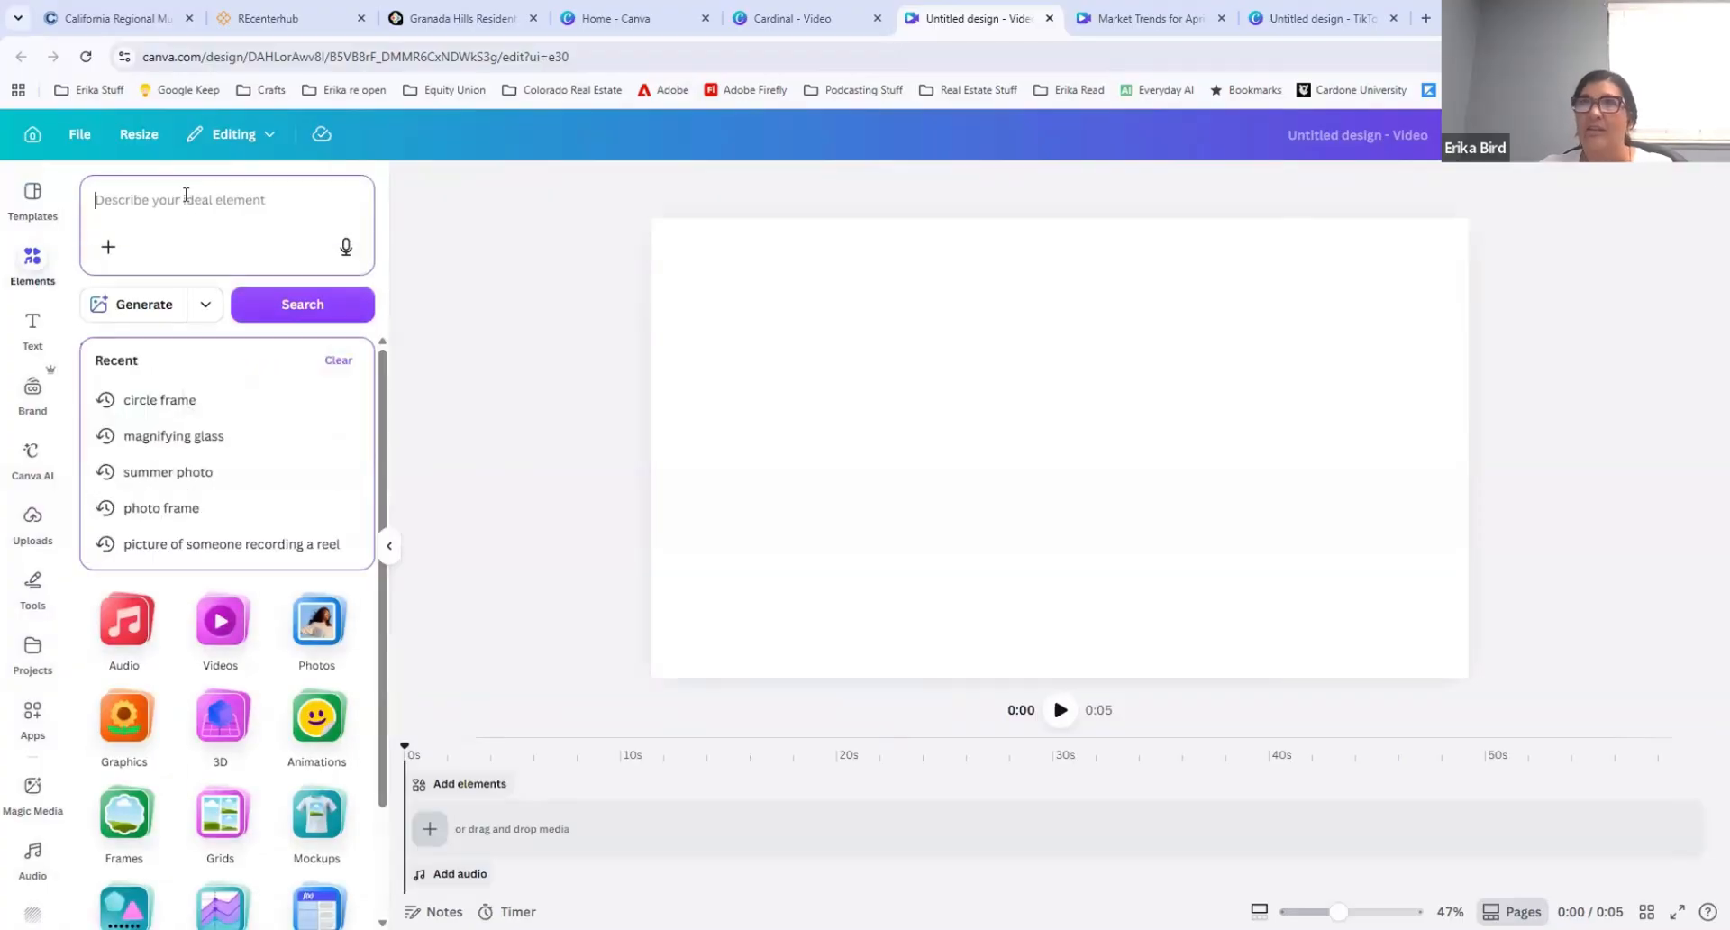
pyautogui.write('count')
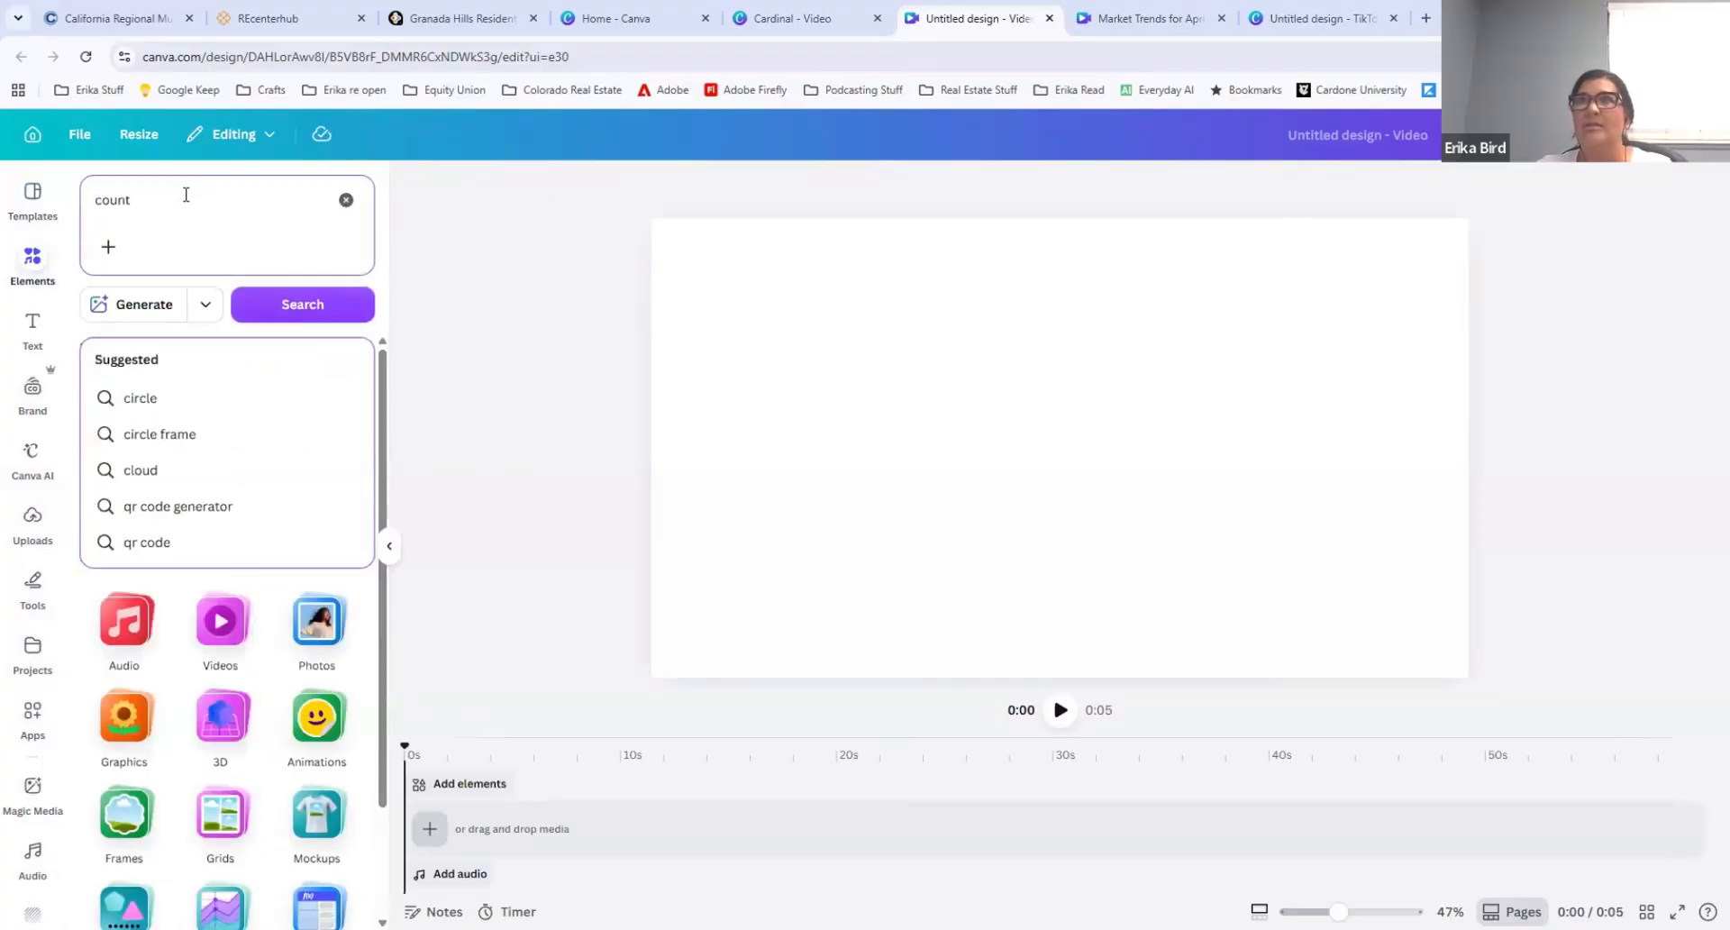
pyautogui.write('down')
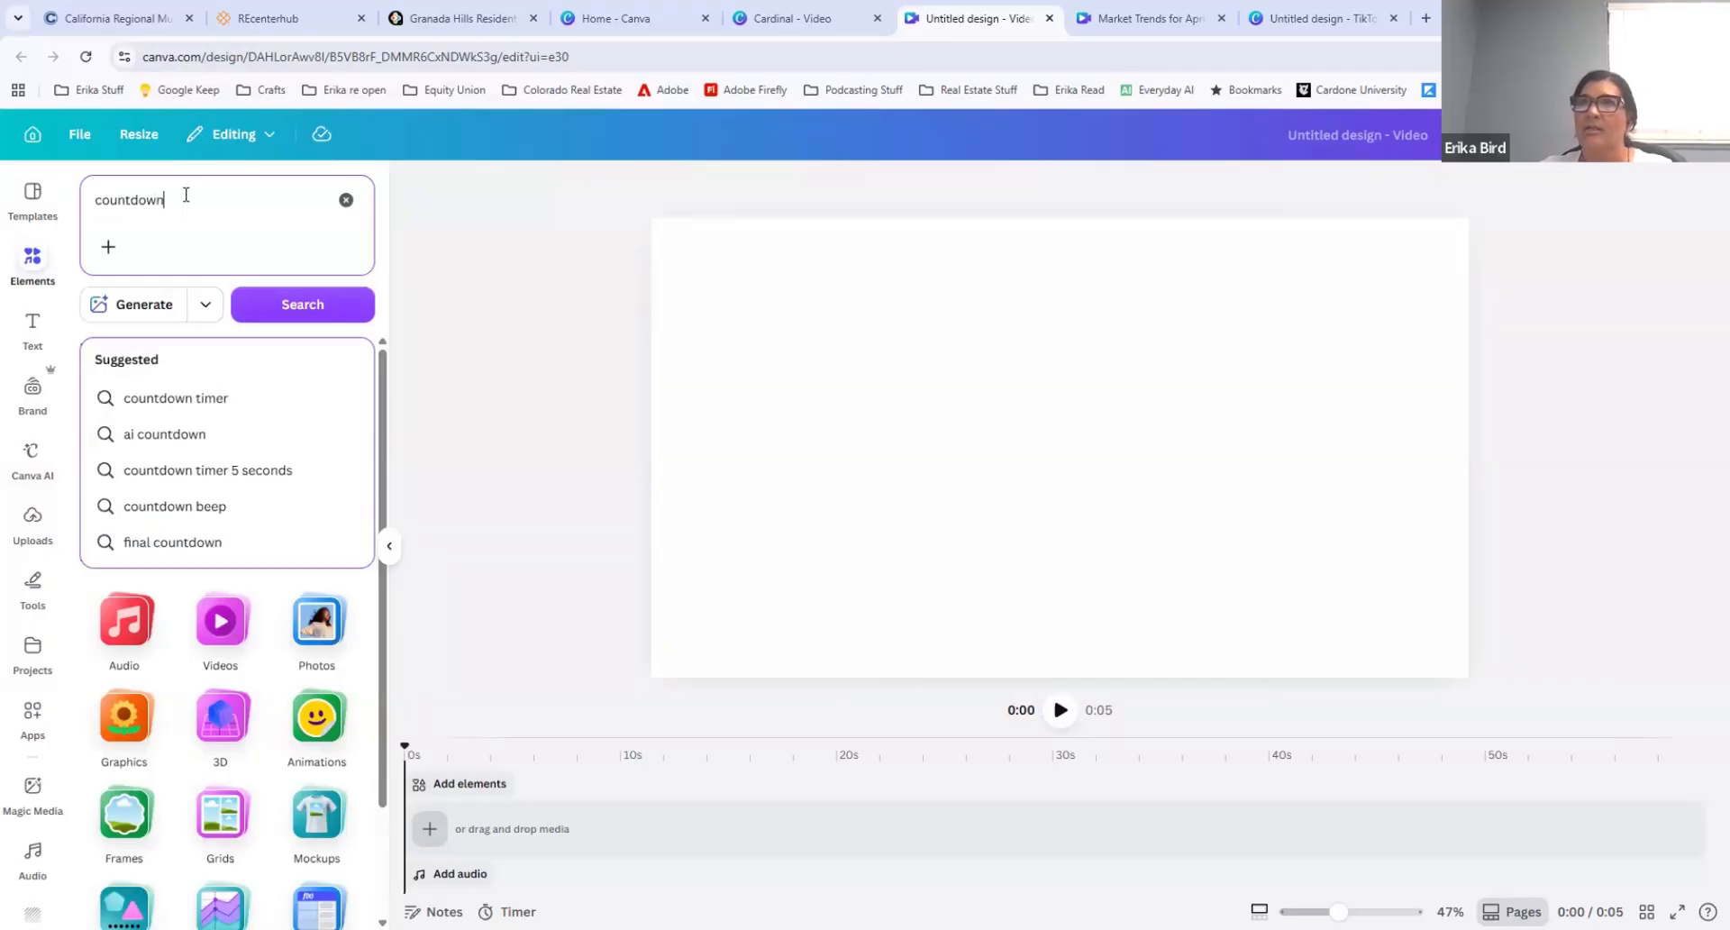
pyautogui.press('Return')
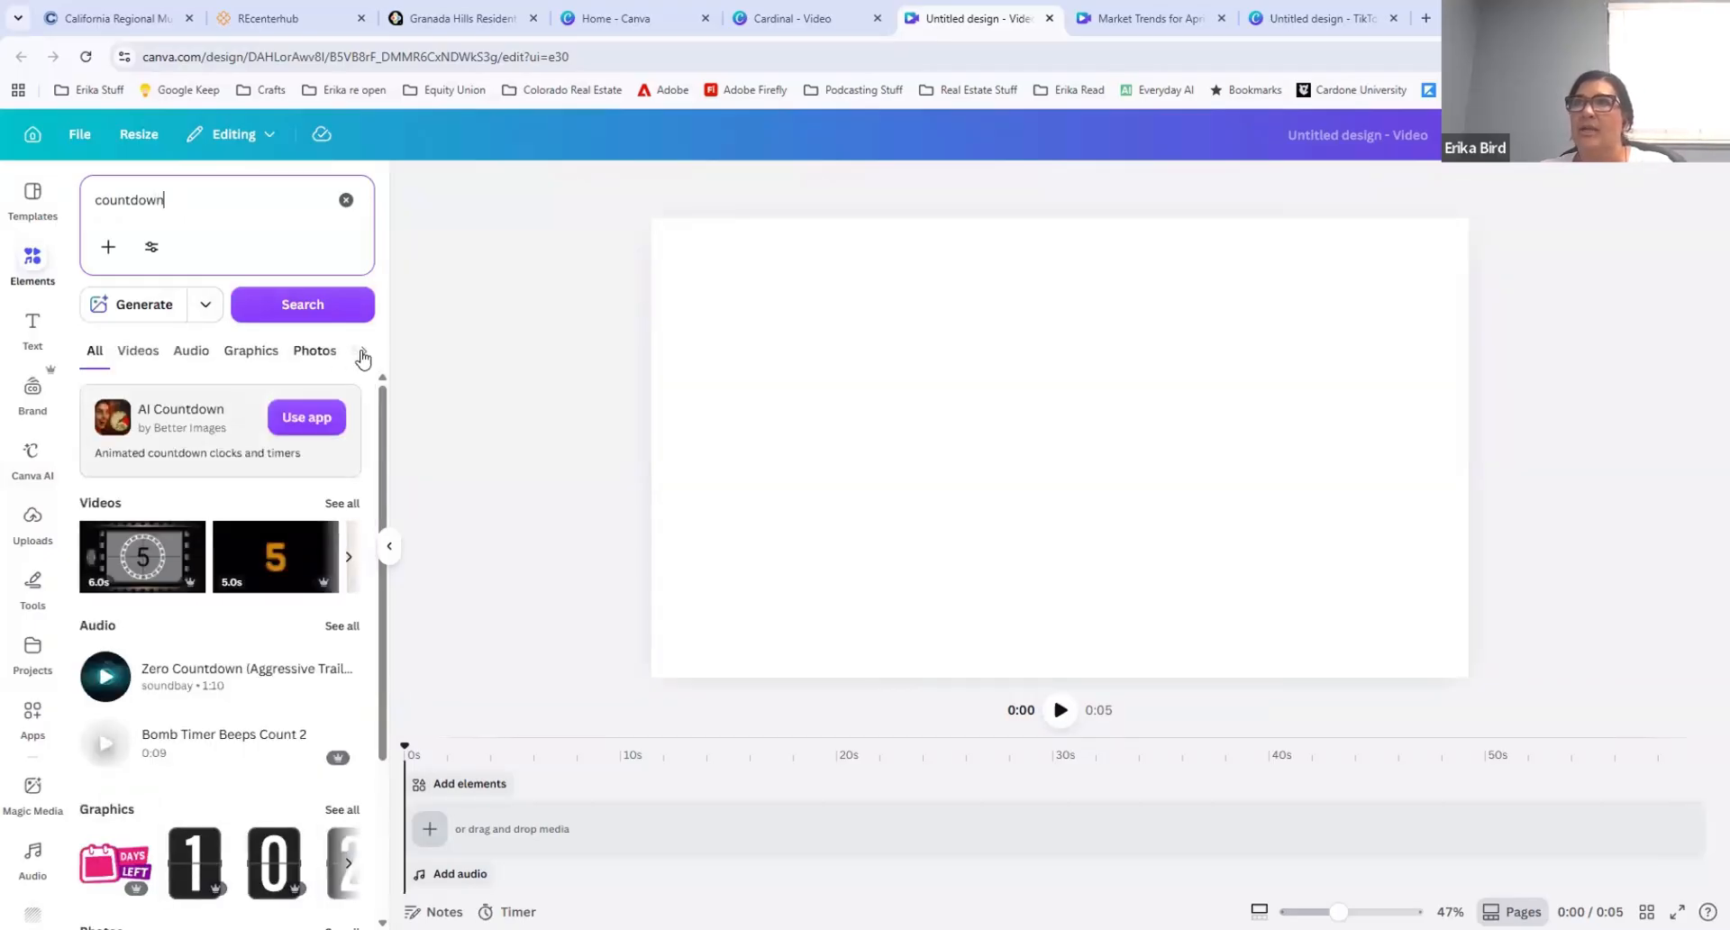
# Step: Limit the countdown results to videos and add the 6-second film-strip countdown clip to the design
pyautogui.click(363, 354)
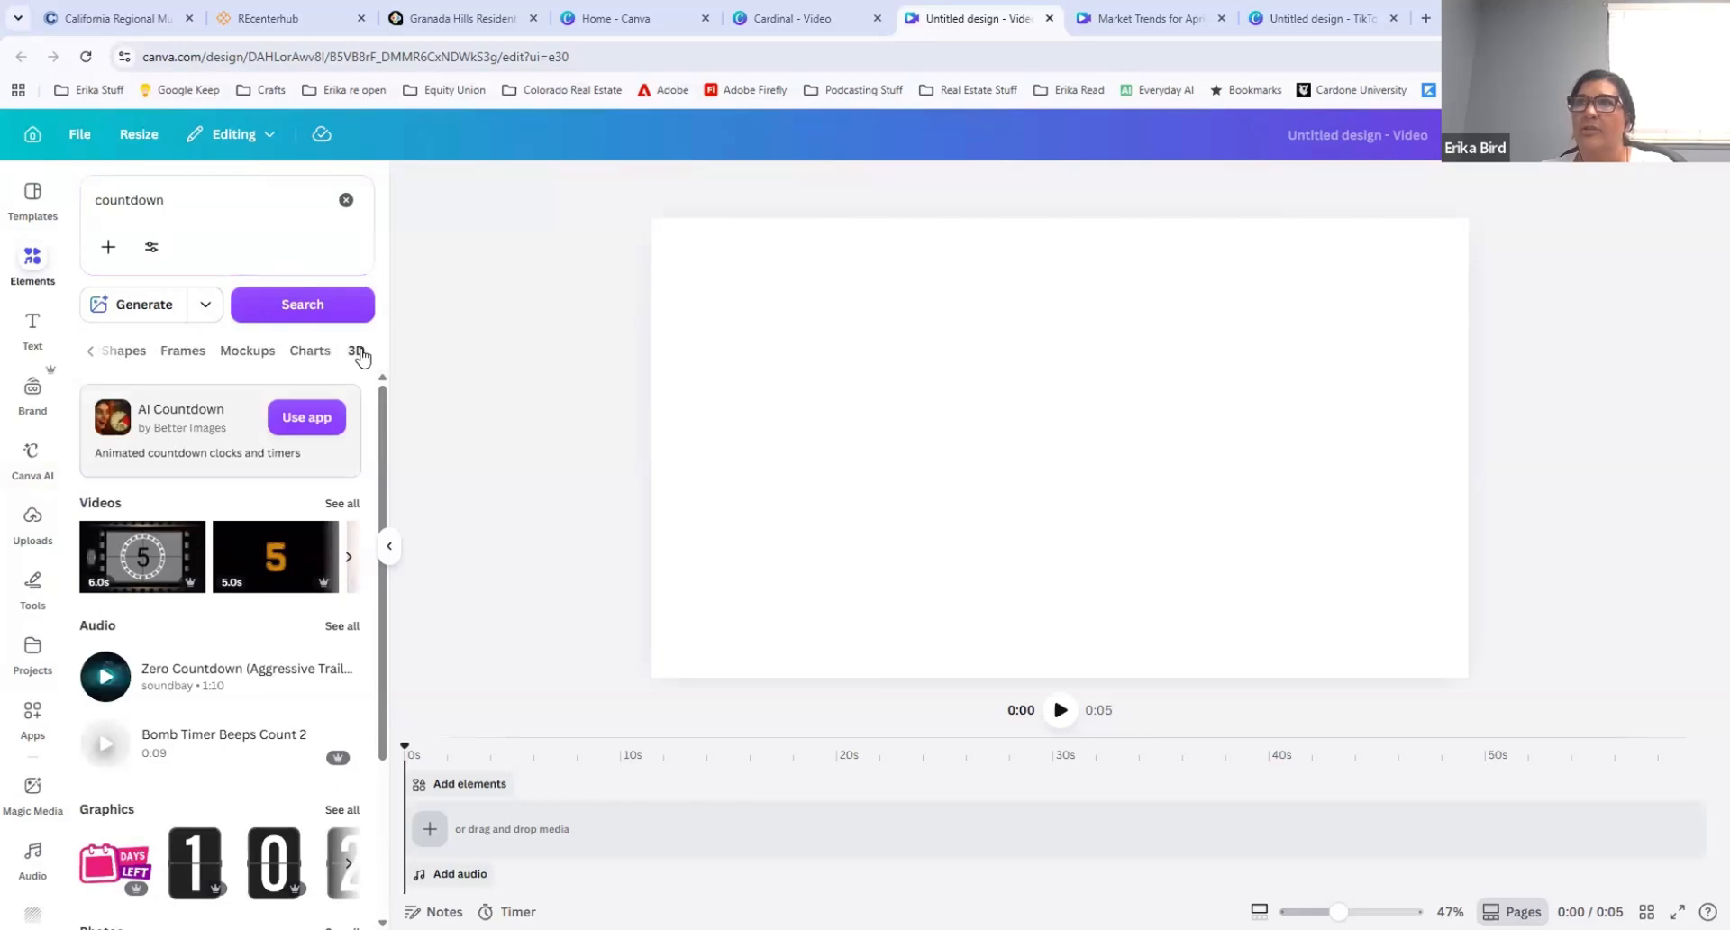
pyautogui.click(358, 352)
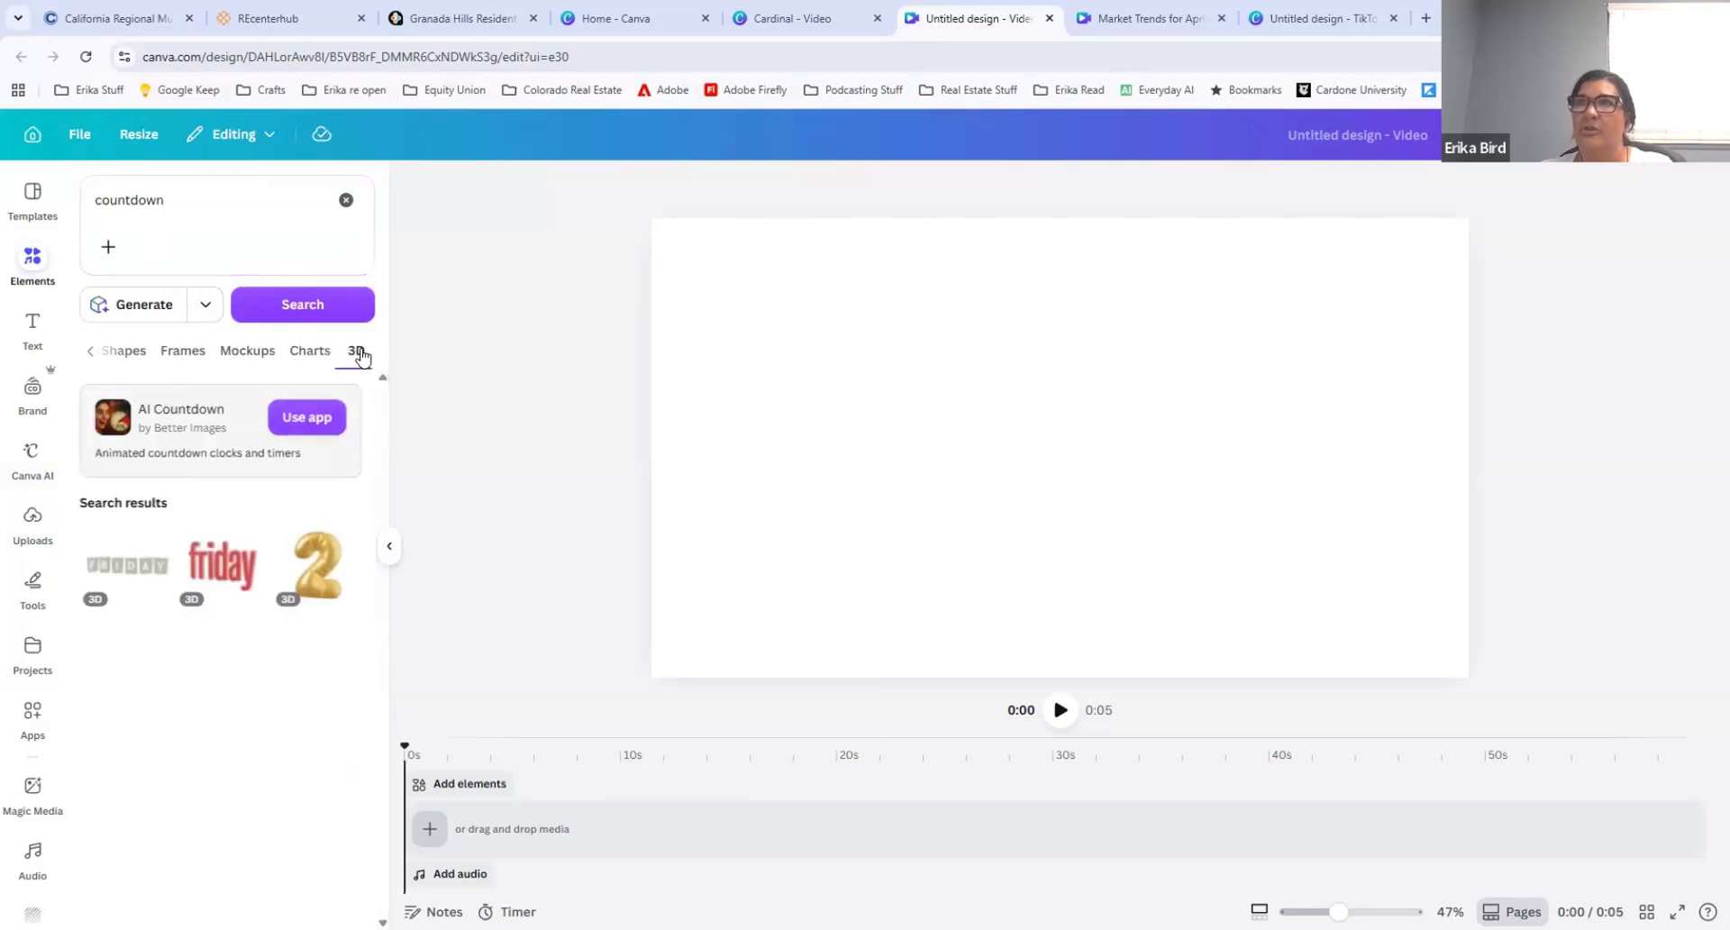
pyautogui.click(89, 353)
pyautogui.click(138, 356)
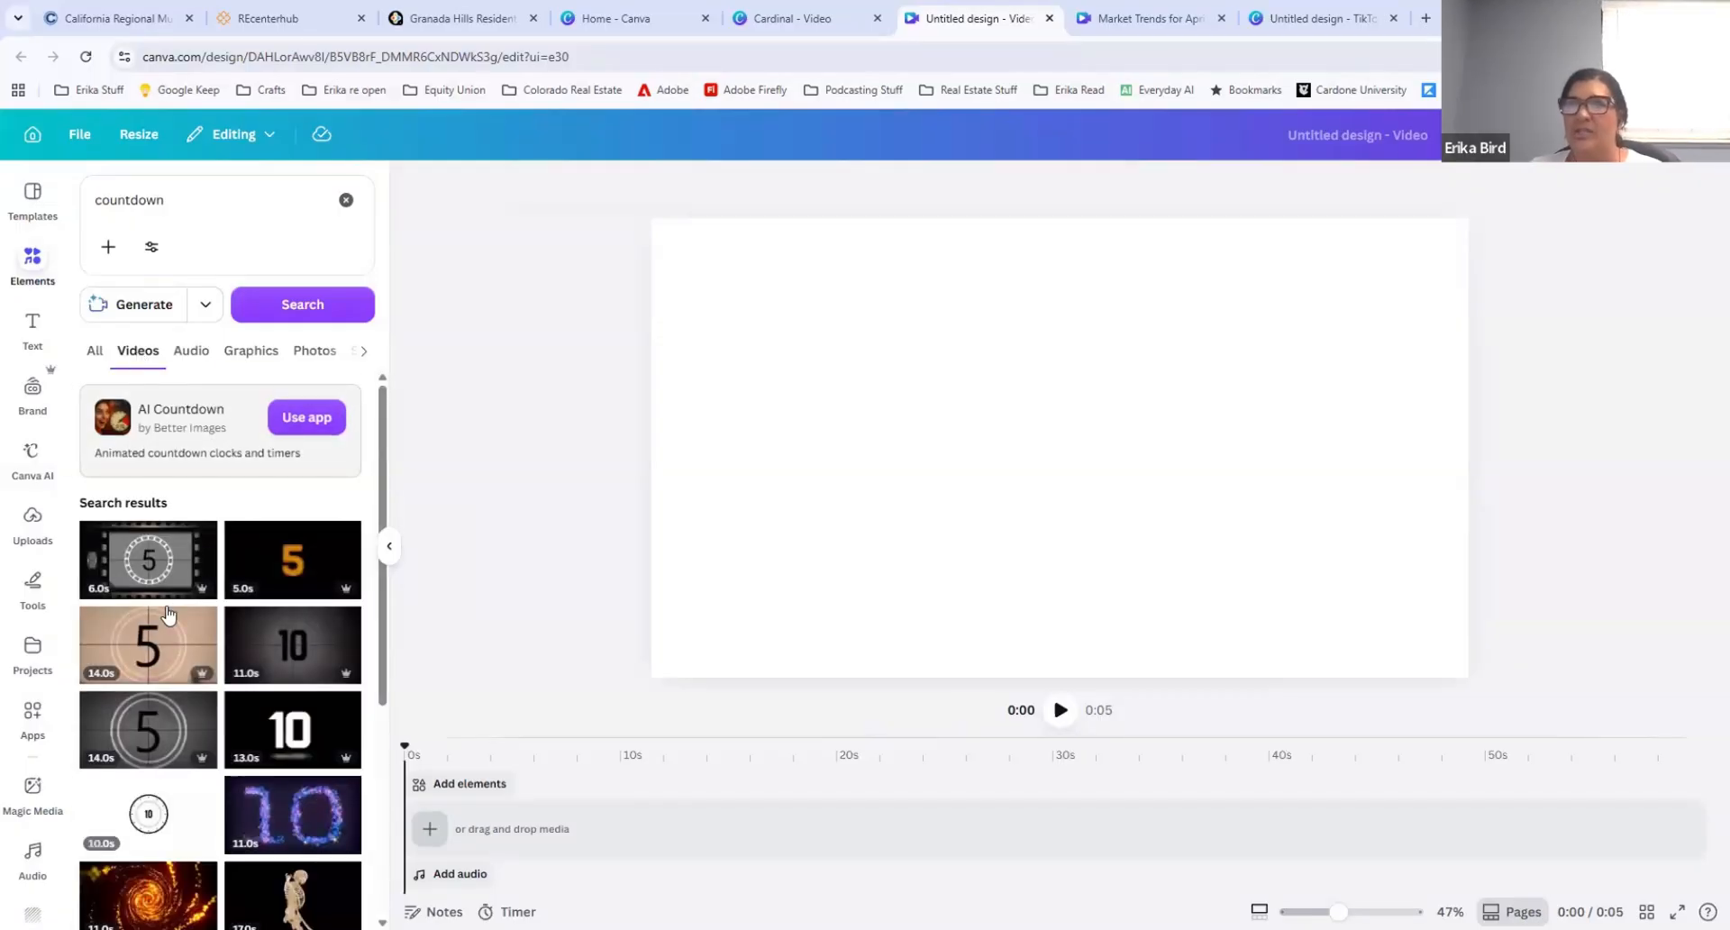
pyautogui.scroll(-3, 171, 610)
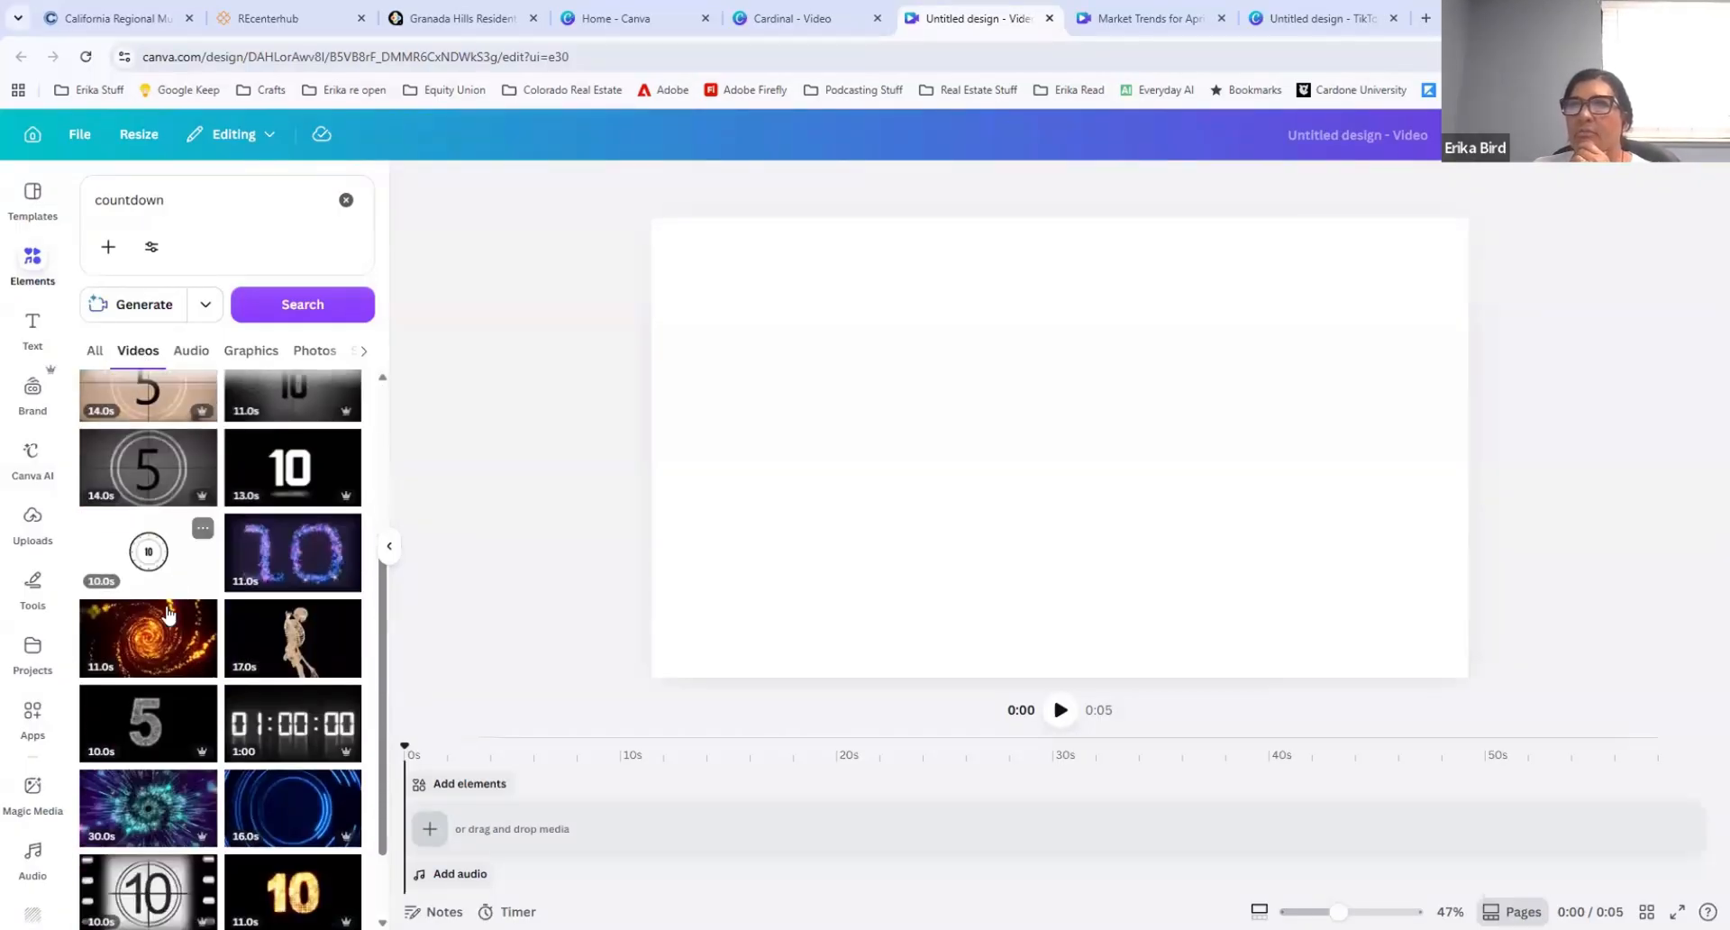
pyautogui.scroll(5, 168, 613)
pyautogui.click(147, 559)
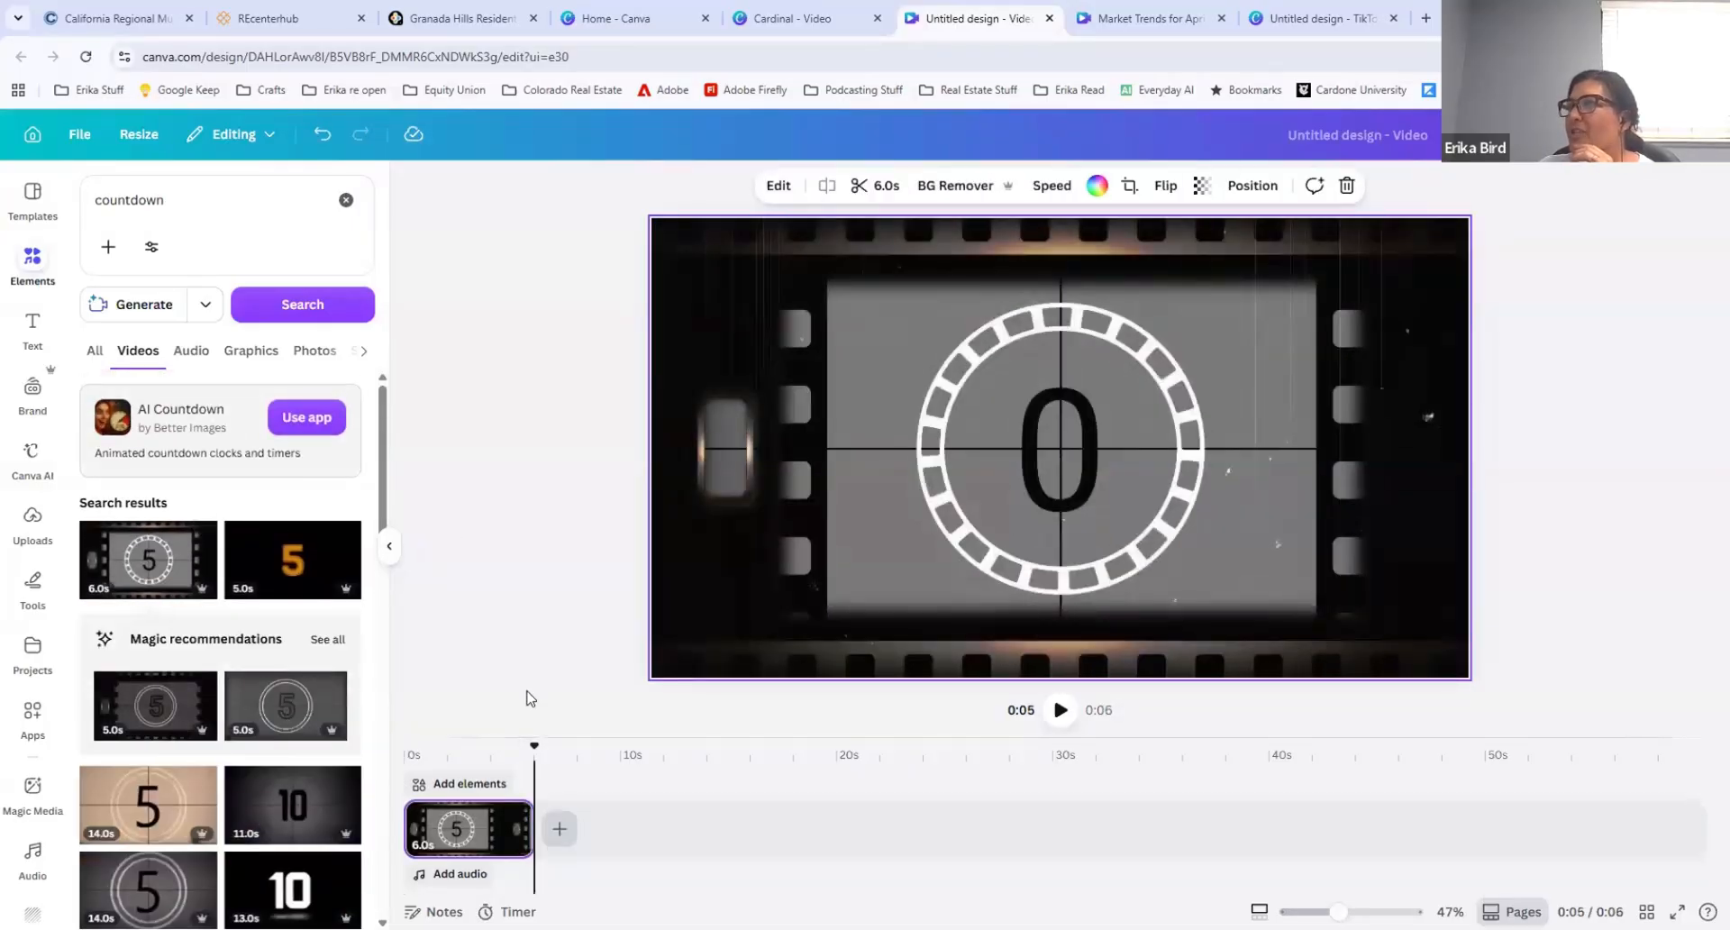
# Step: Add a blank 5-second clip after the countdown clip on the timeline
pyautogui.click(559, 829)
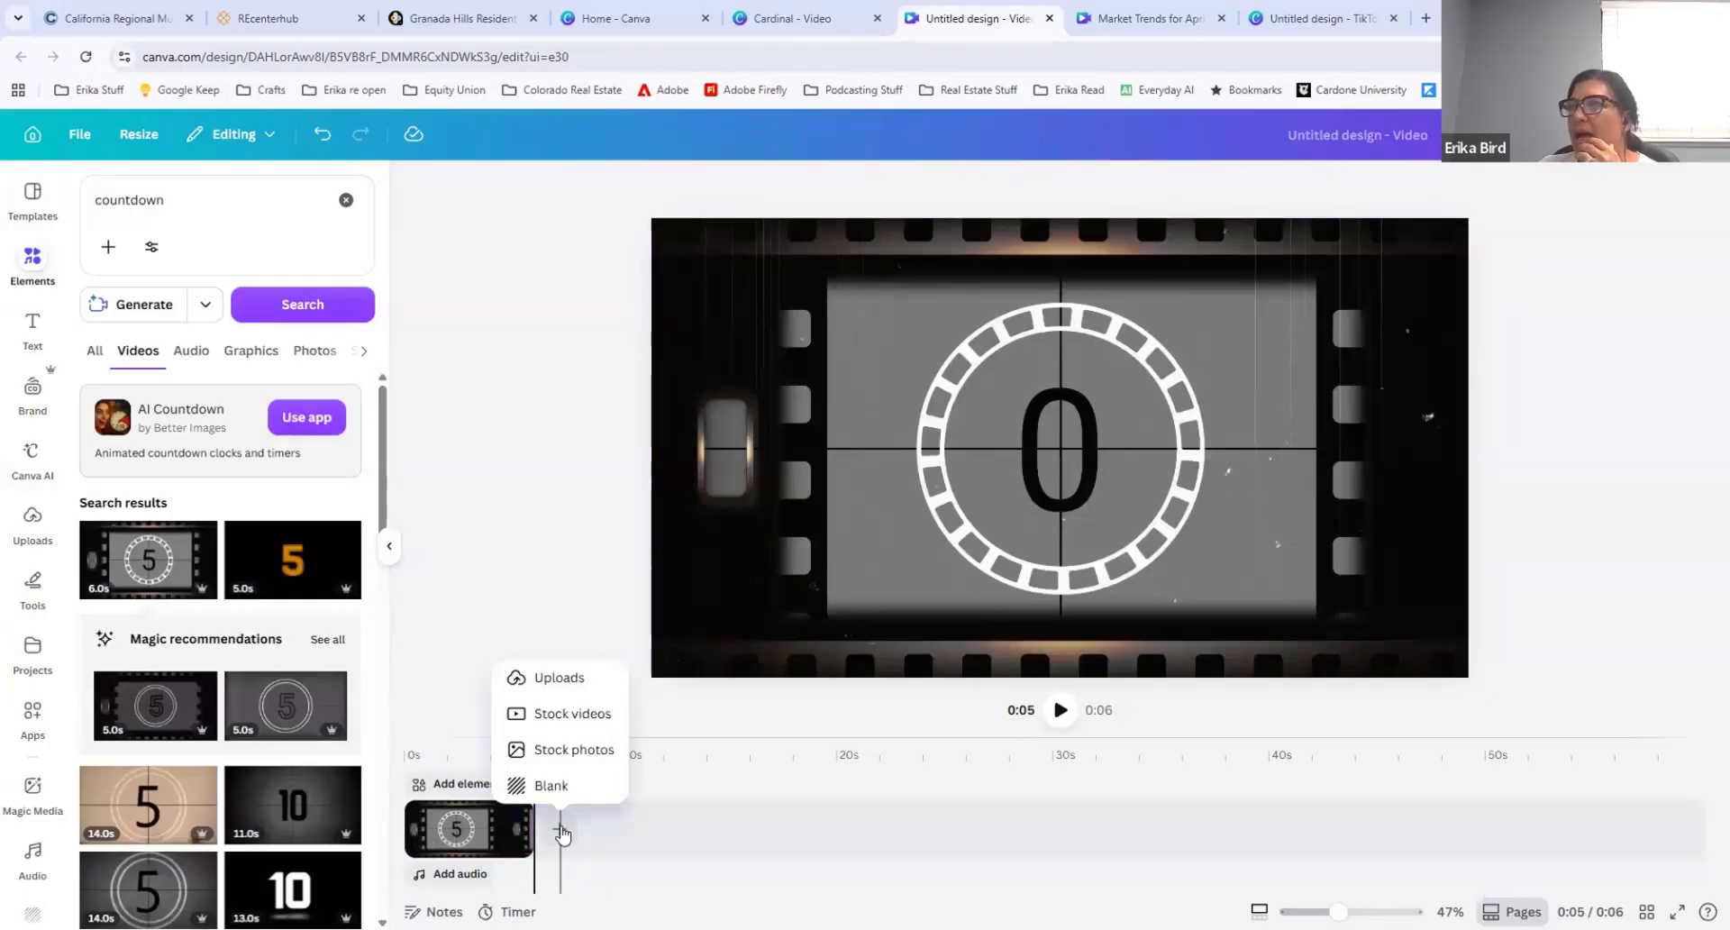
pyautogui.click(558, 828)
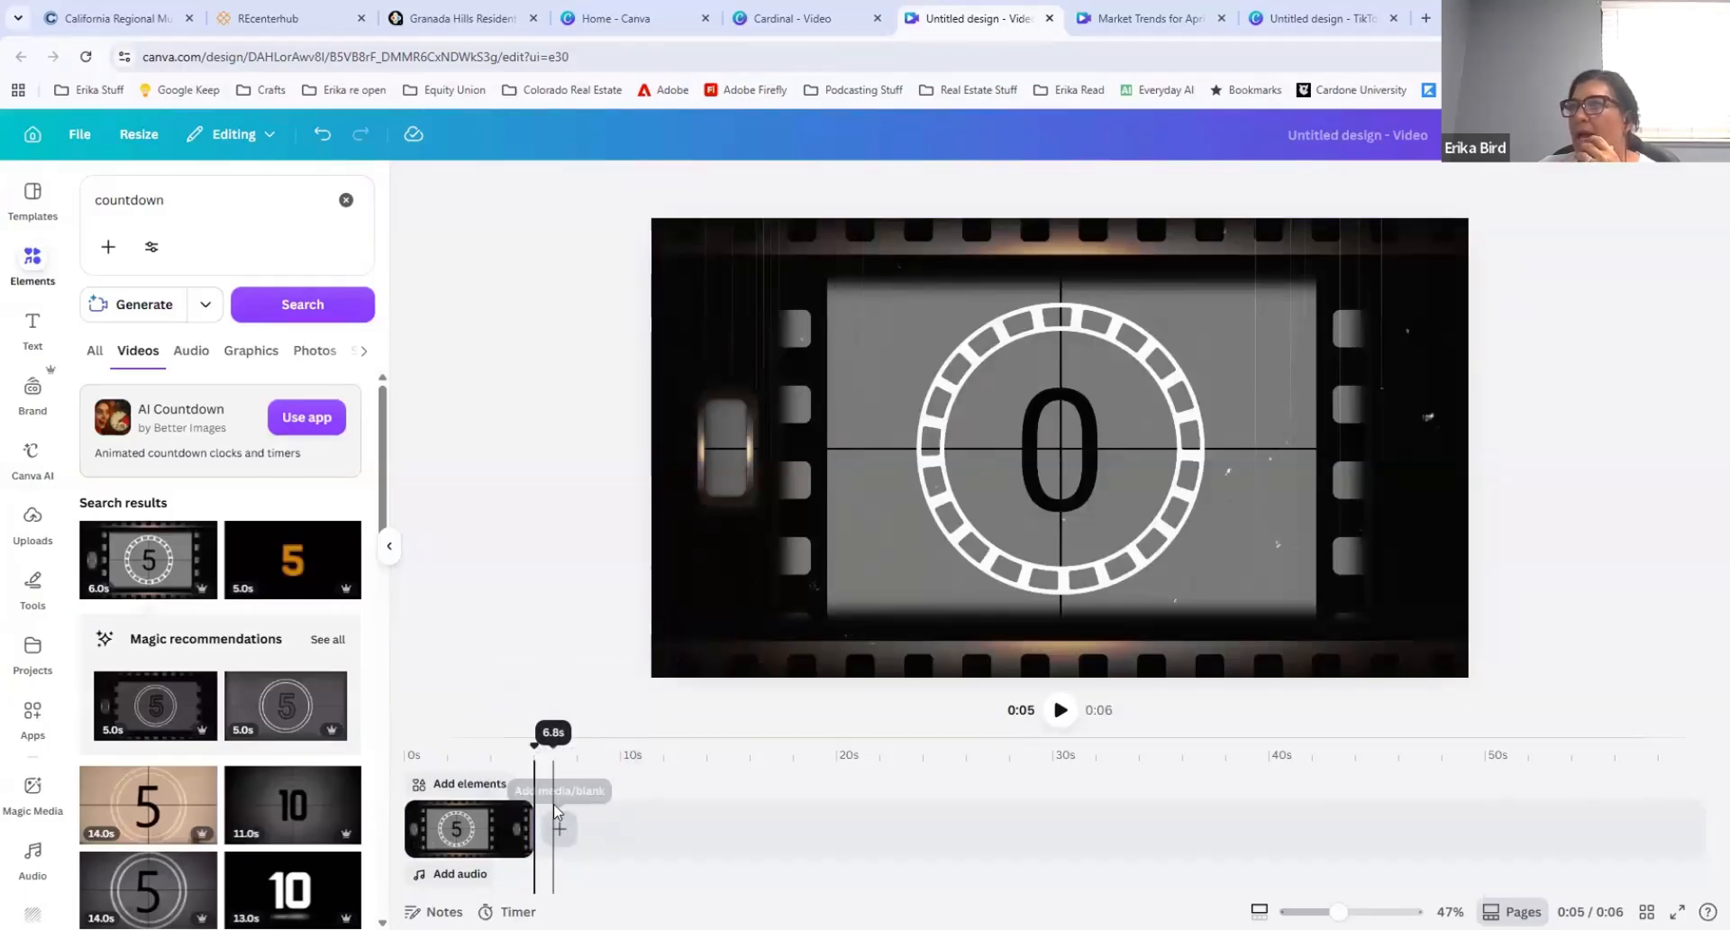
pyautogui.click(559, 828)
pyautogui.click(552, 785)
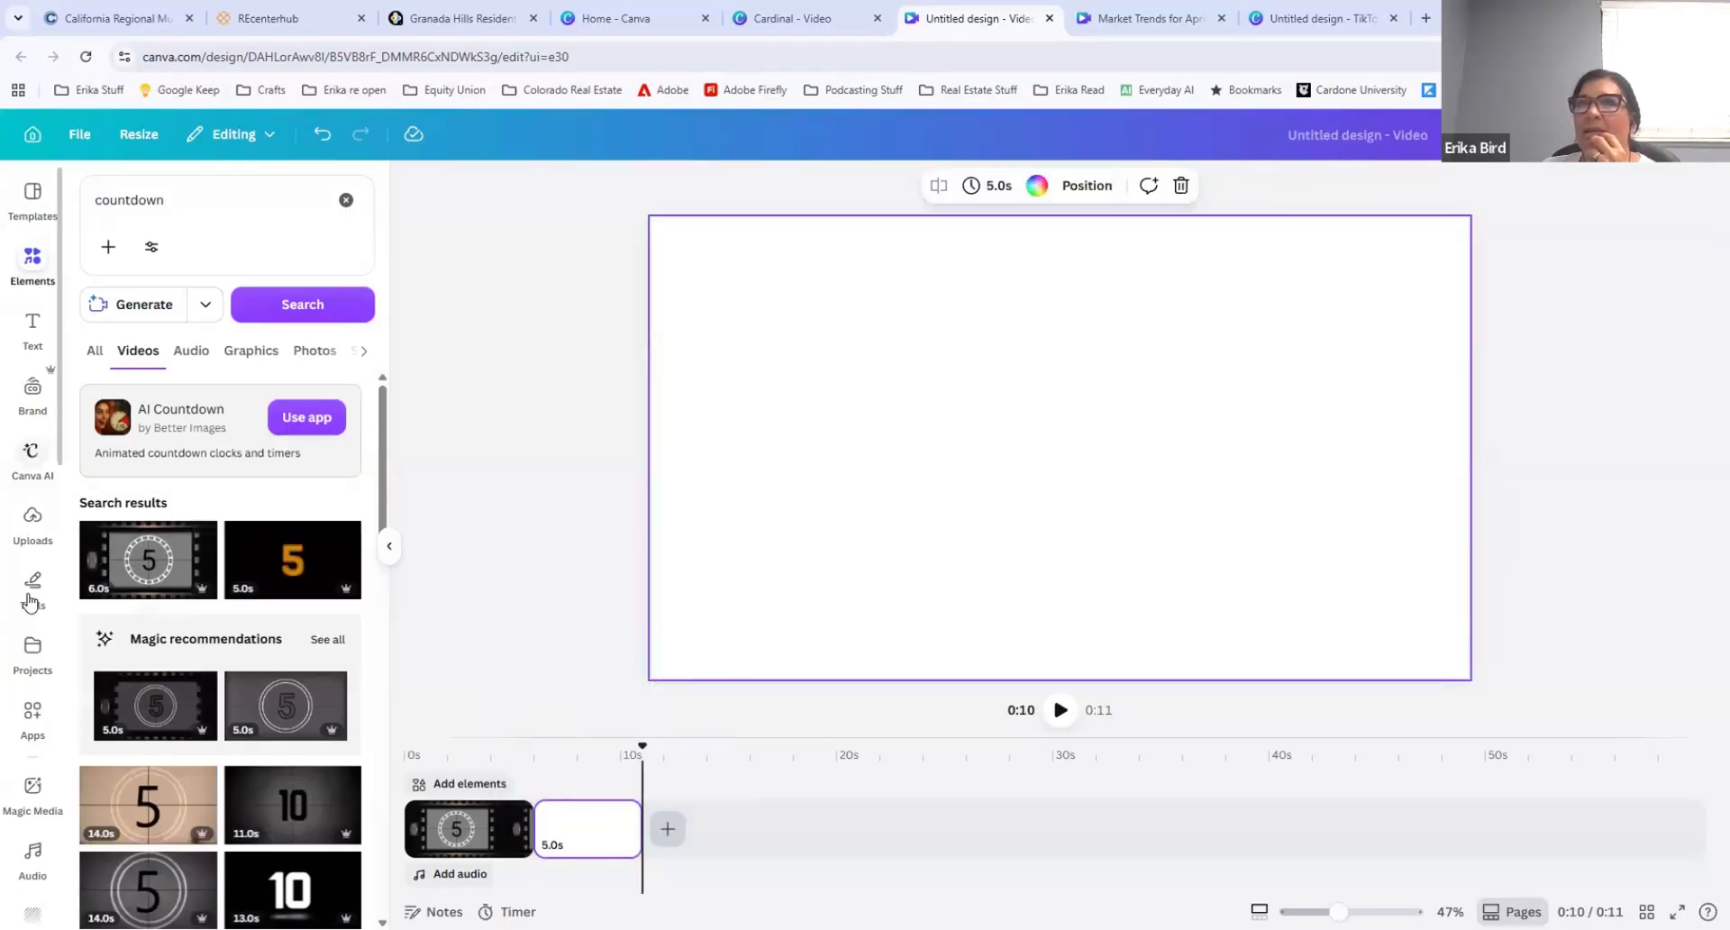
# Step: Place the uploaded photo of the house front with the brown garage doors in the design and set it as the background
pyautogui.click(19, 524)
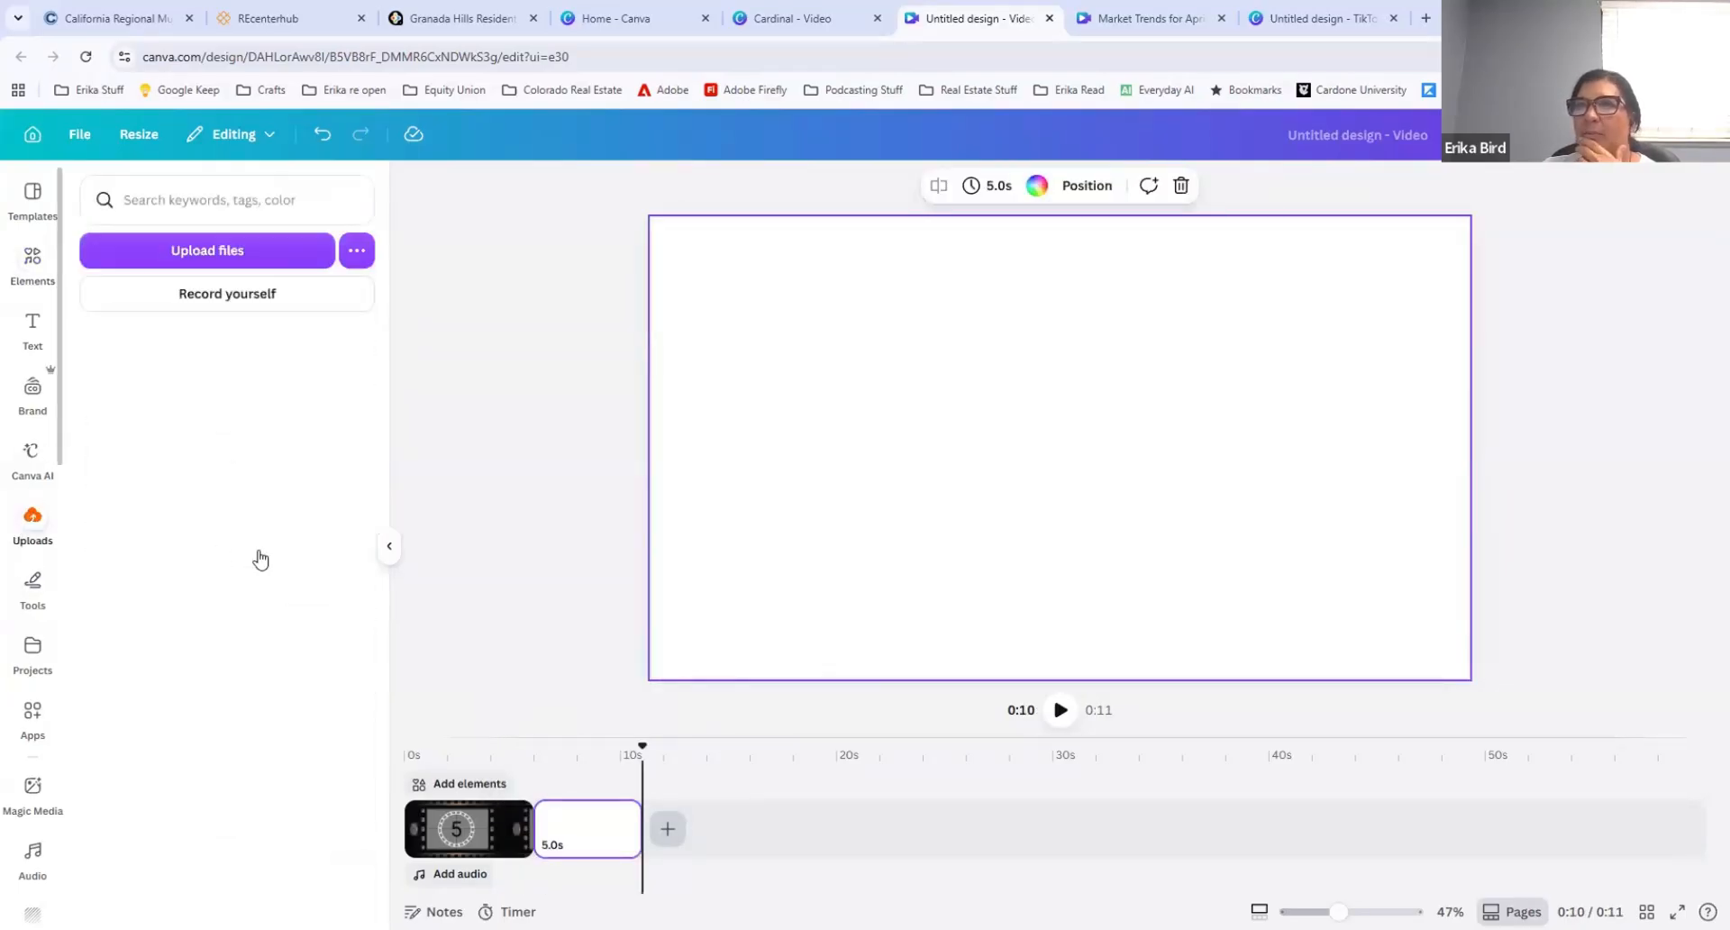
pyautogui.scroll(-6, 275, 558)
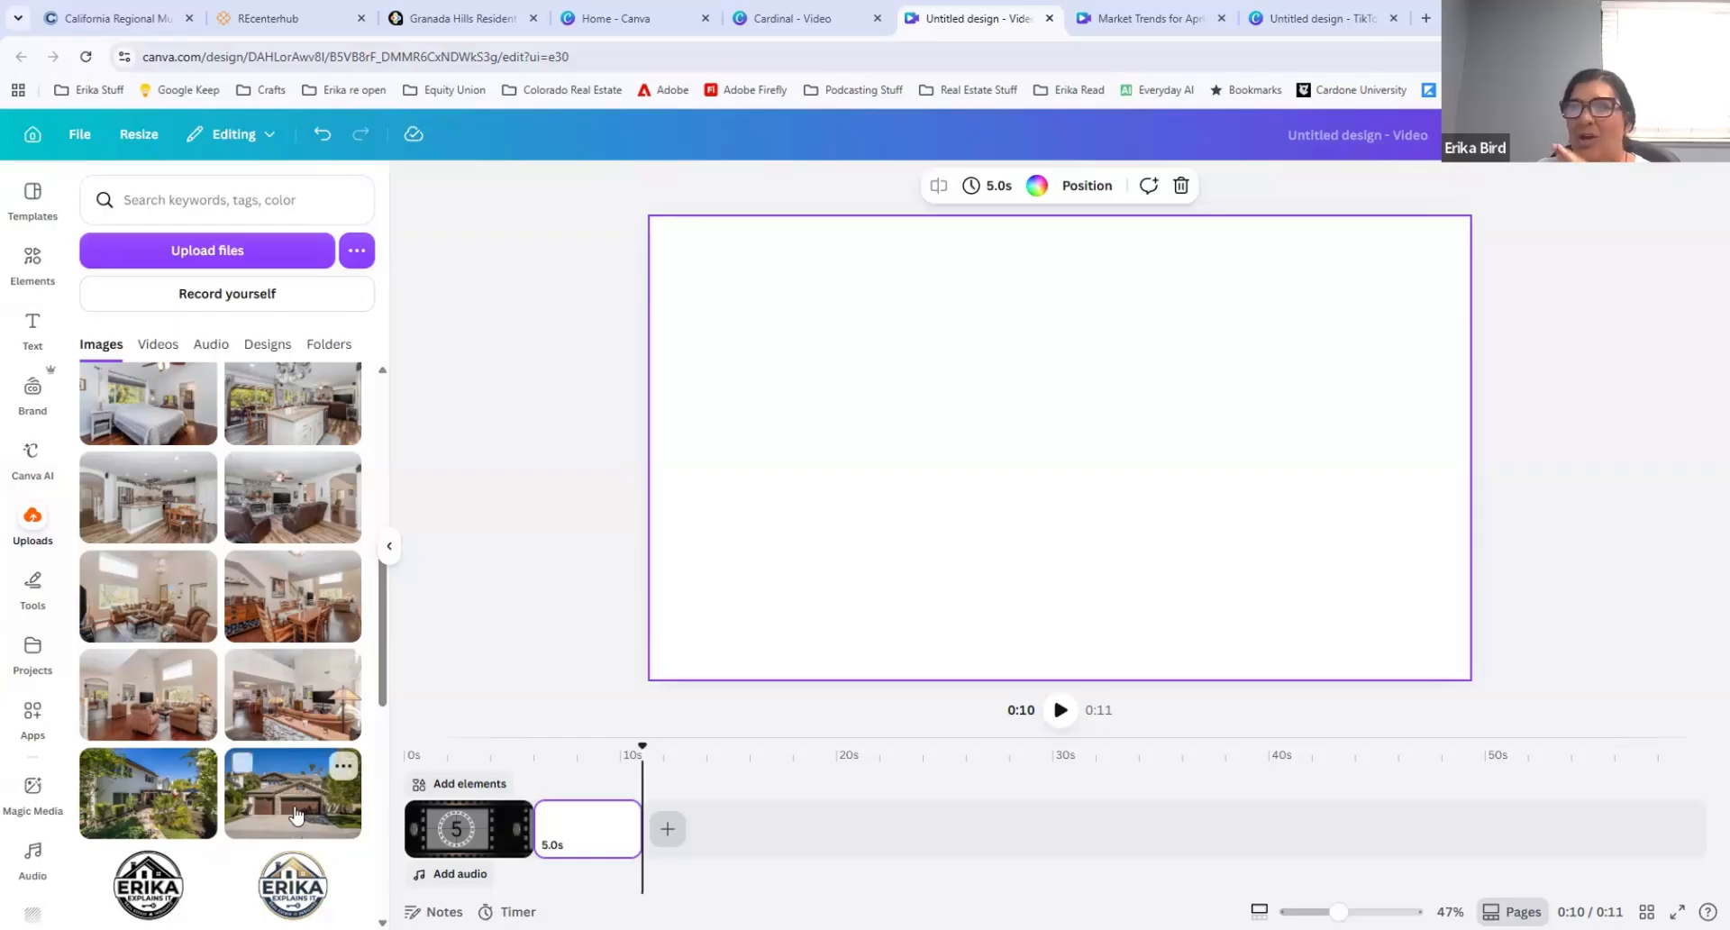
pyautogui.moveTo(784, 512); pyautogui.dragTo(799, 386)
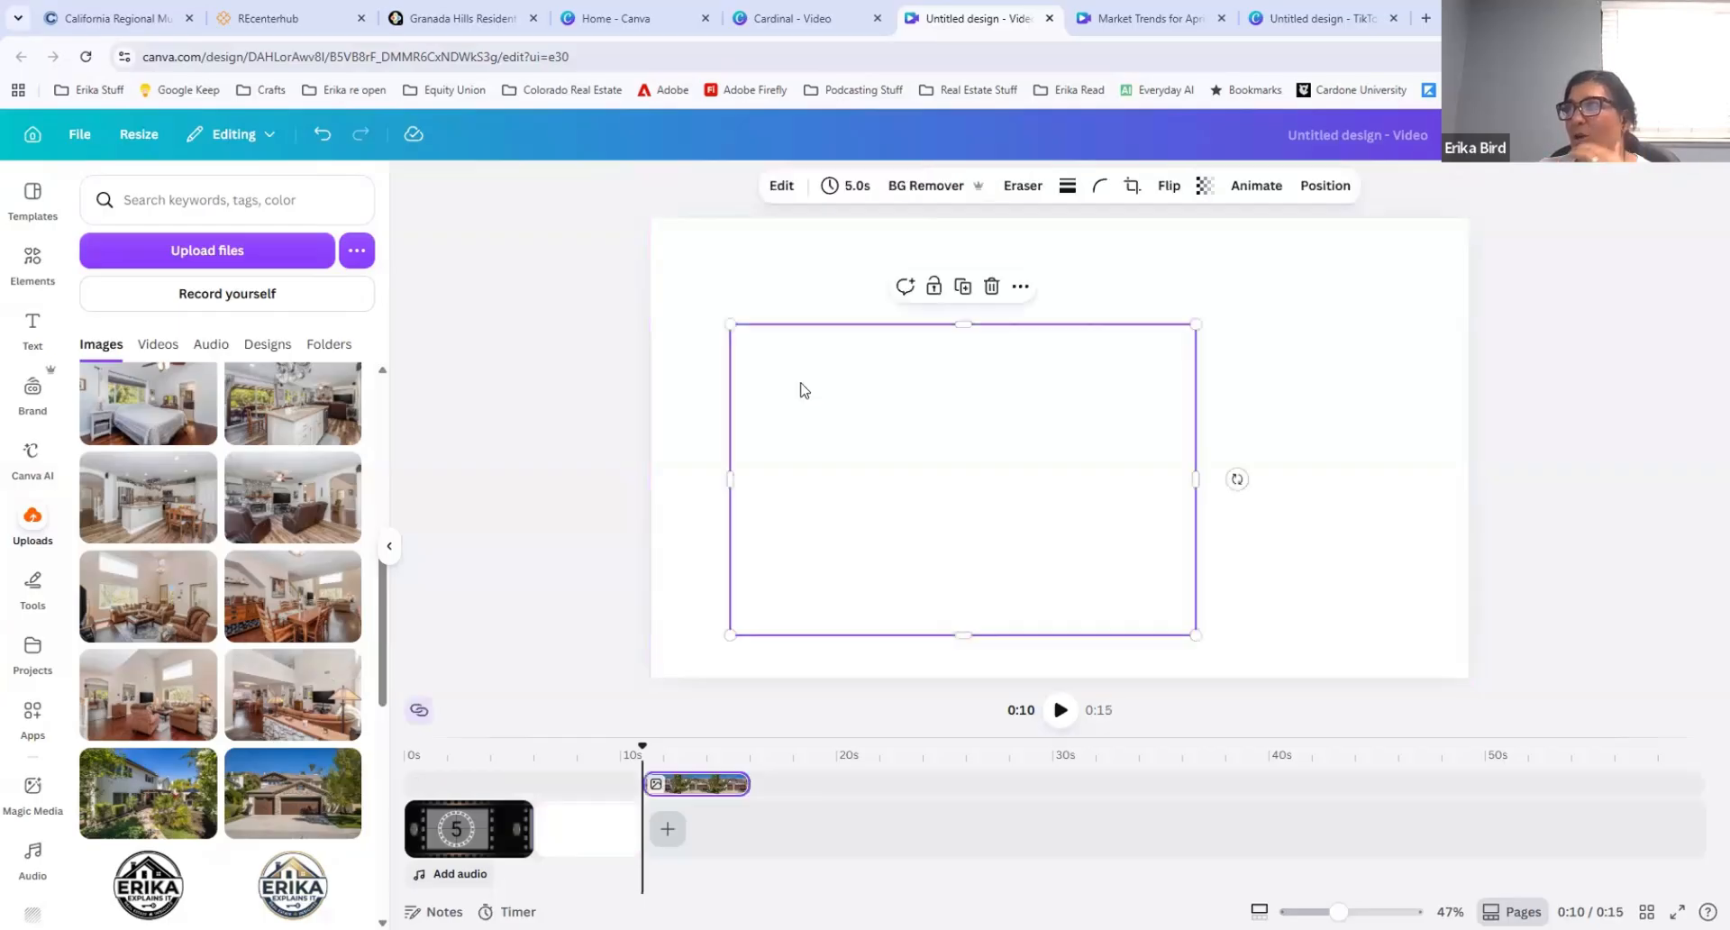
pyautogui.rightClick(865, 412)
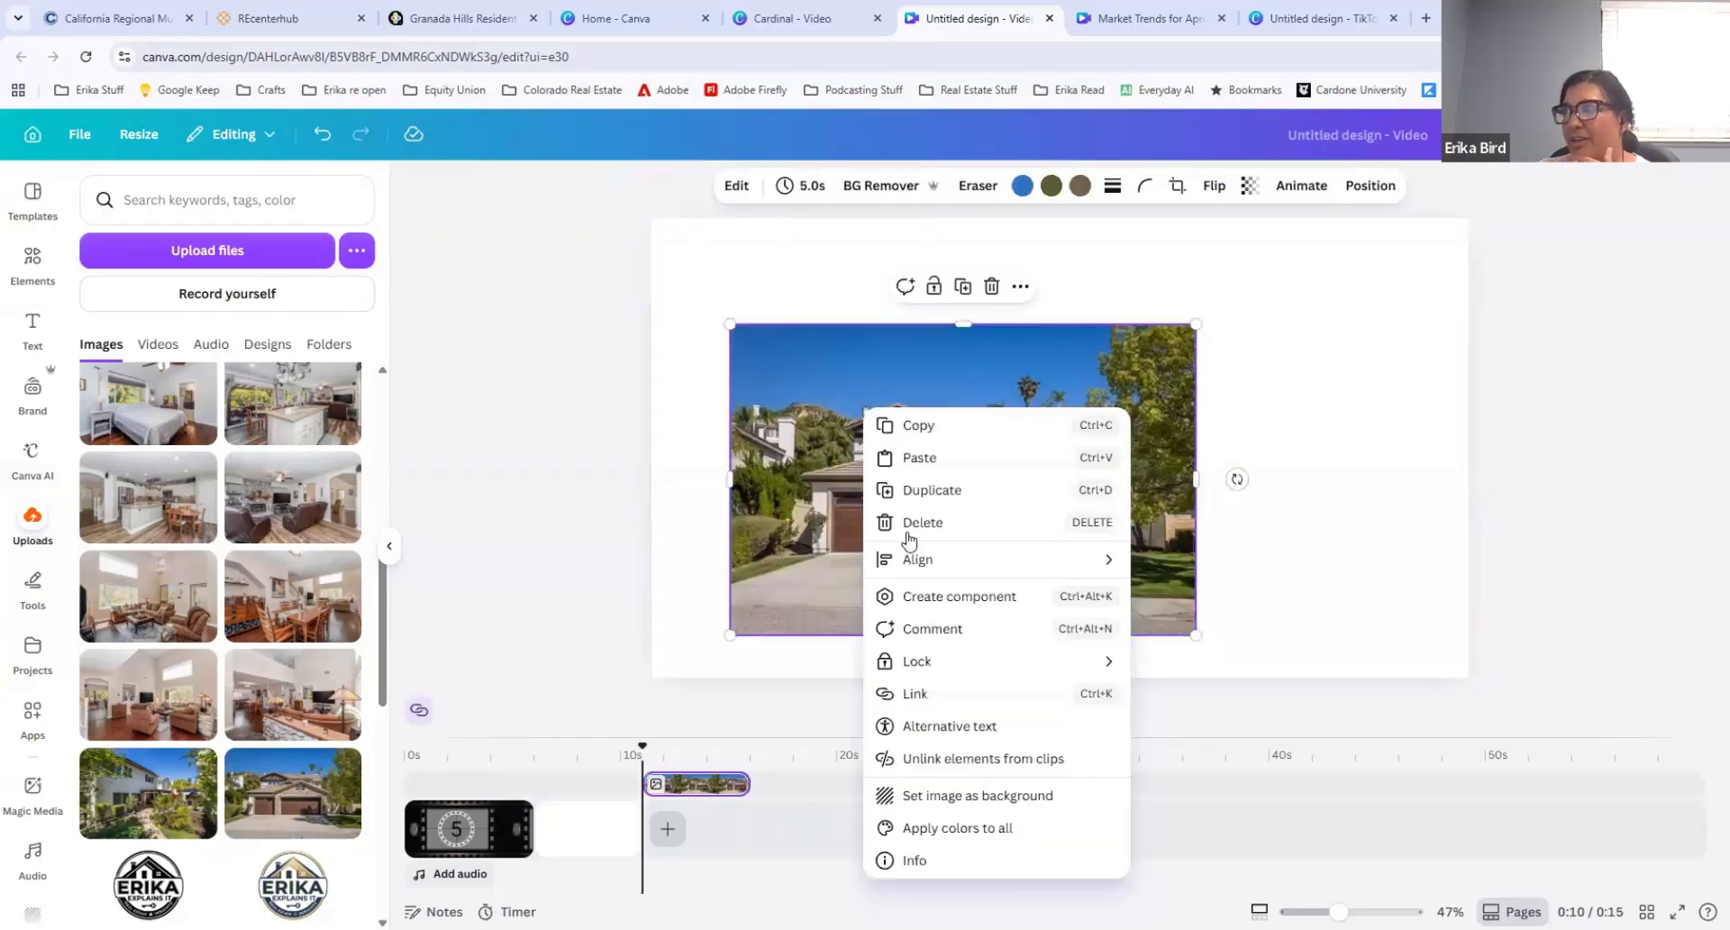
pyautogui.moveTo(885, 671)
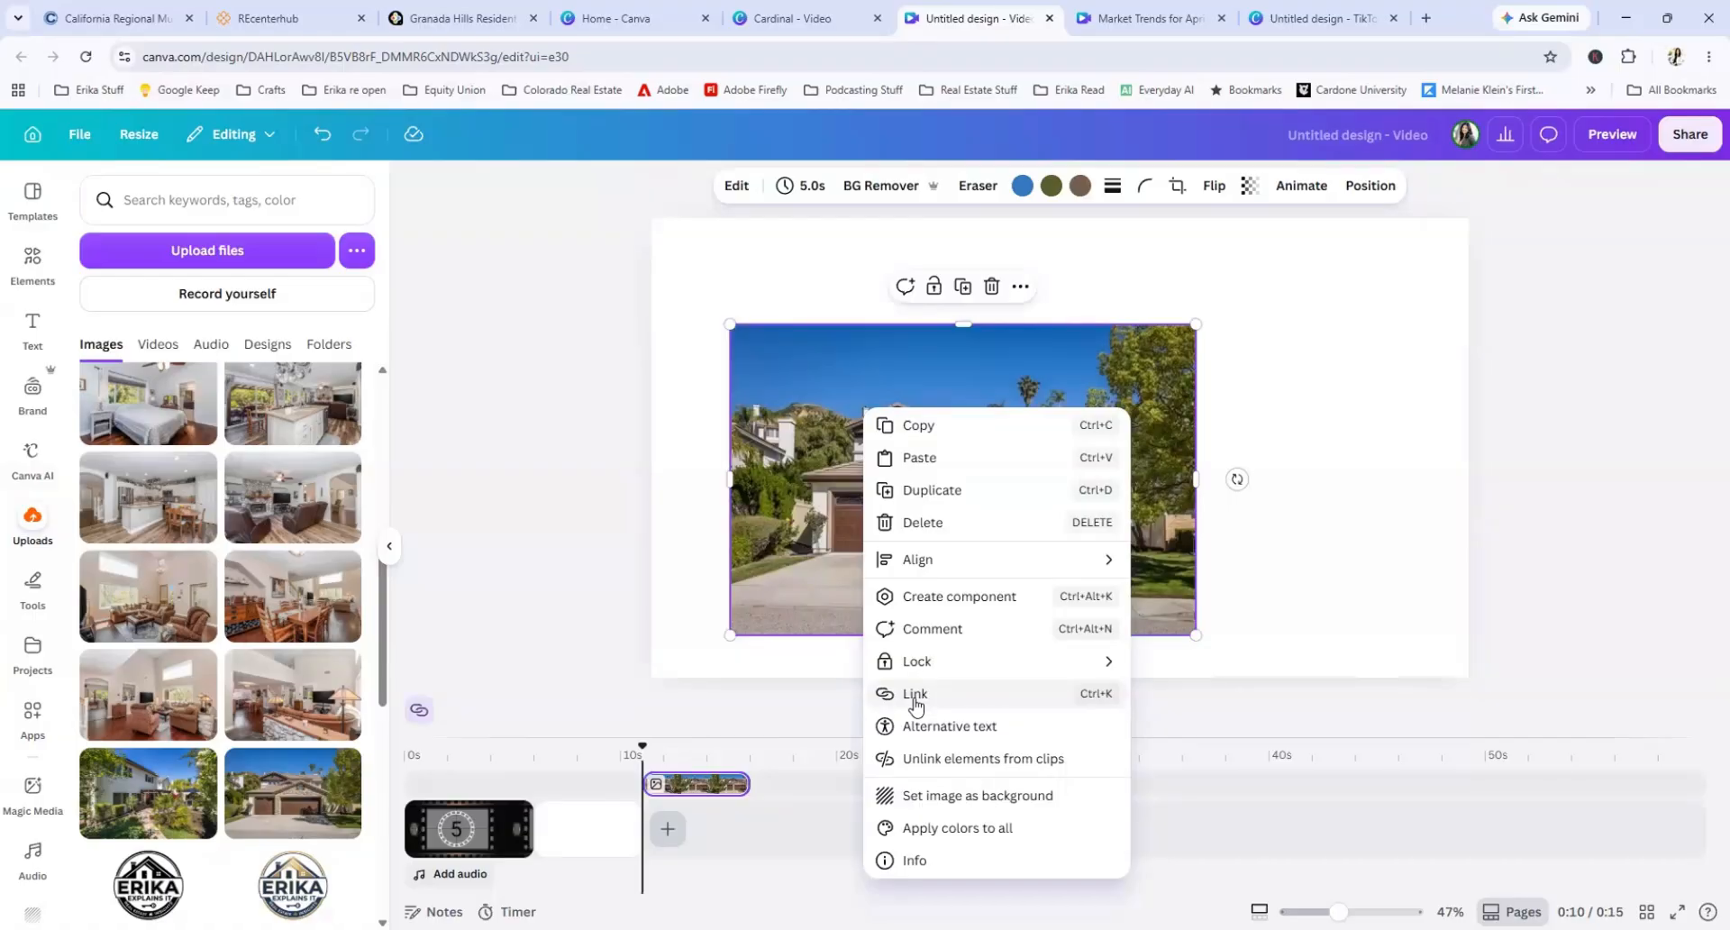
pyautogui.click(962, 797)
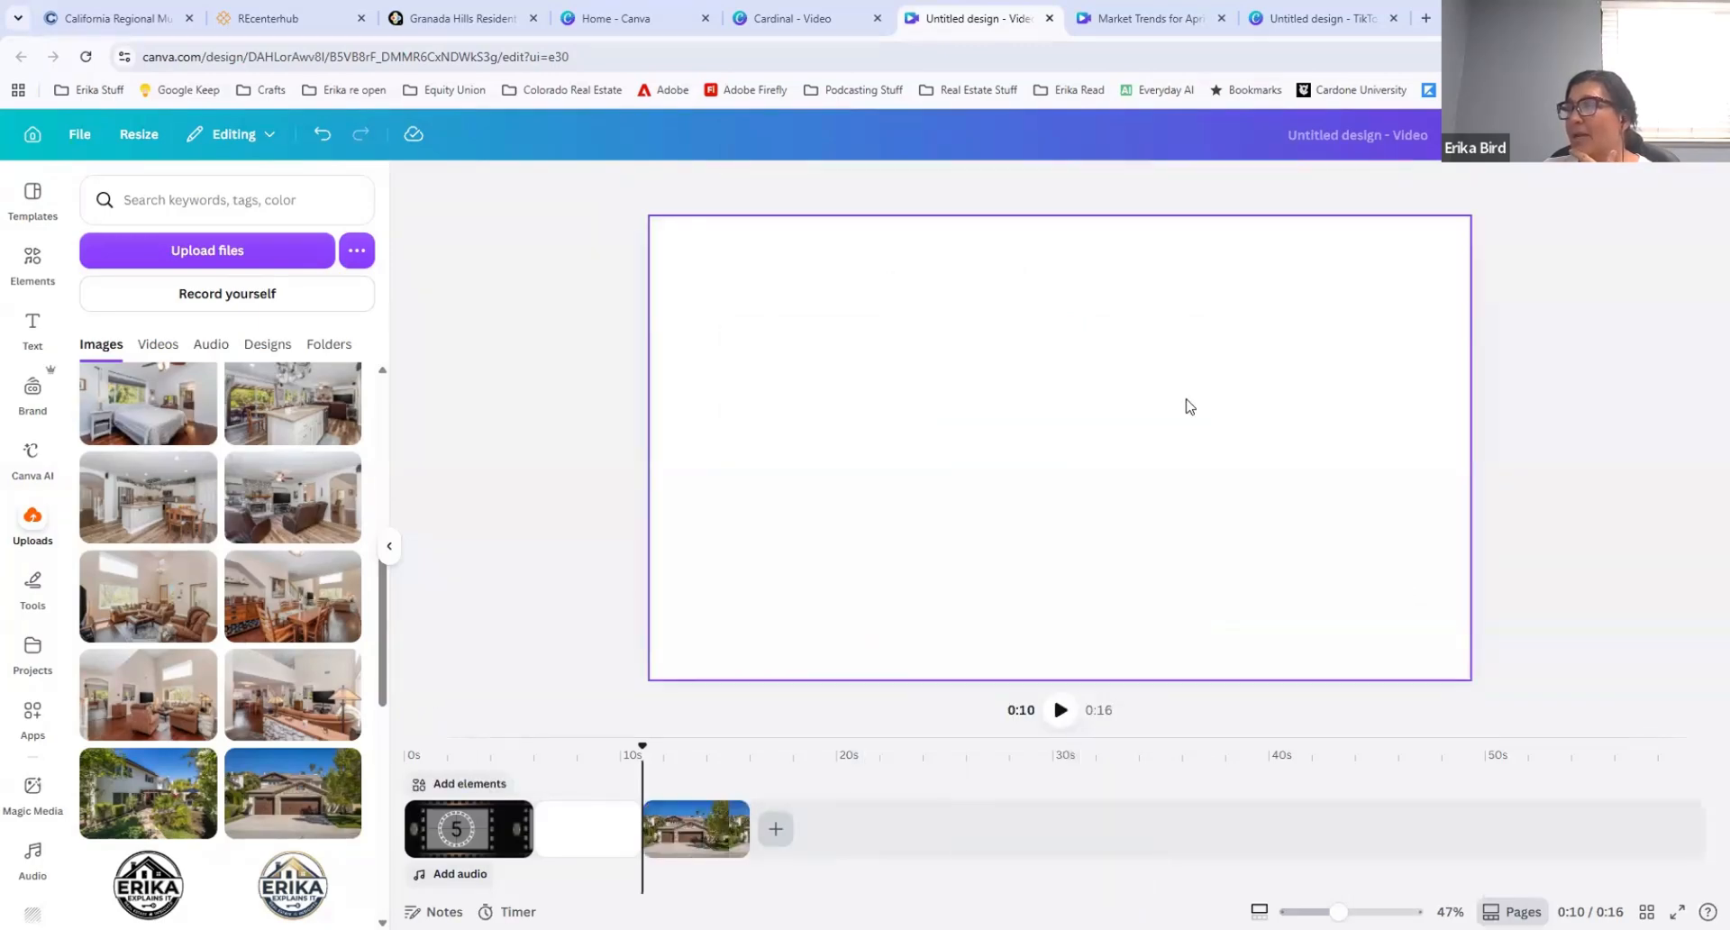
# Step: Generate a 5-second Image to Video animation from the house-front photo clip with the Smart setting
pyautogui.click(691, 815)
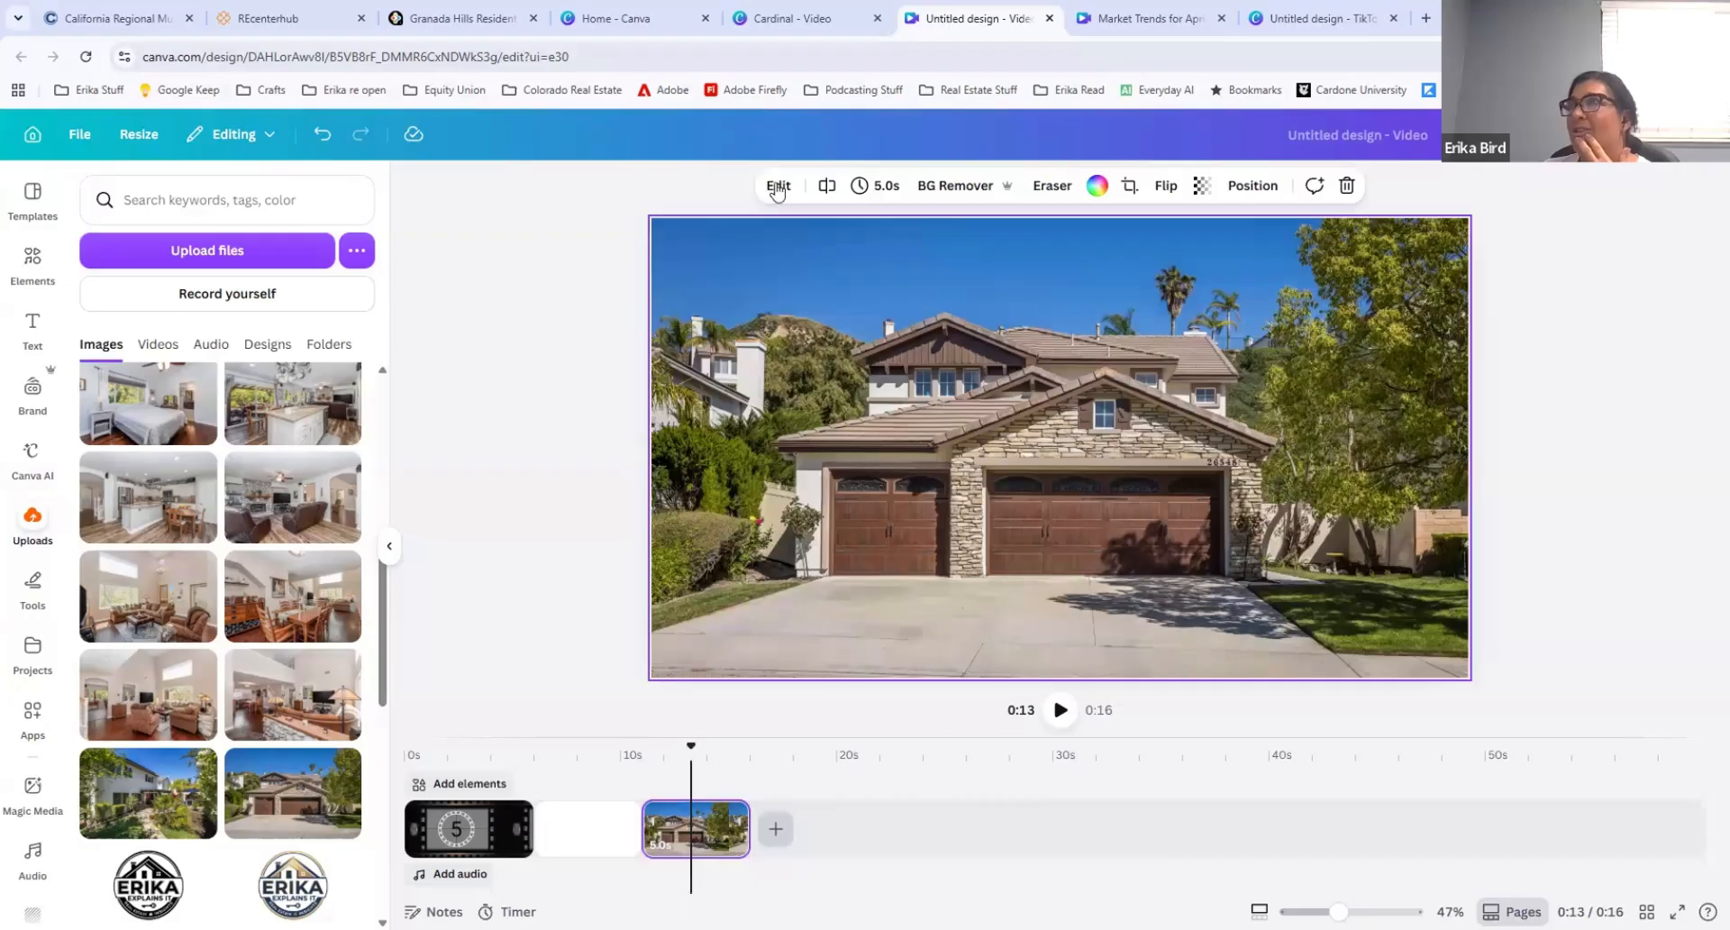
pyautogui.click(777, 186)
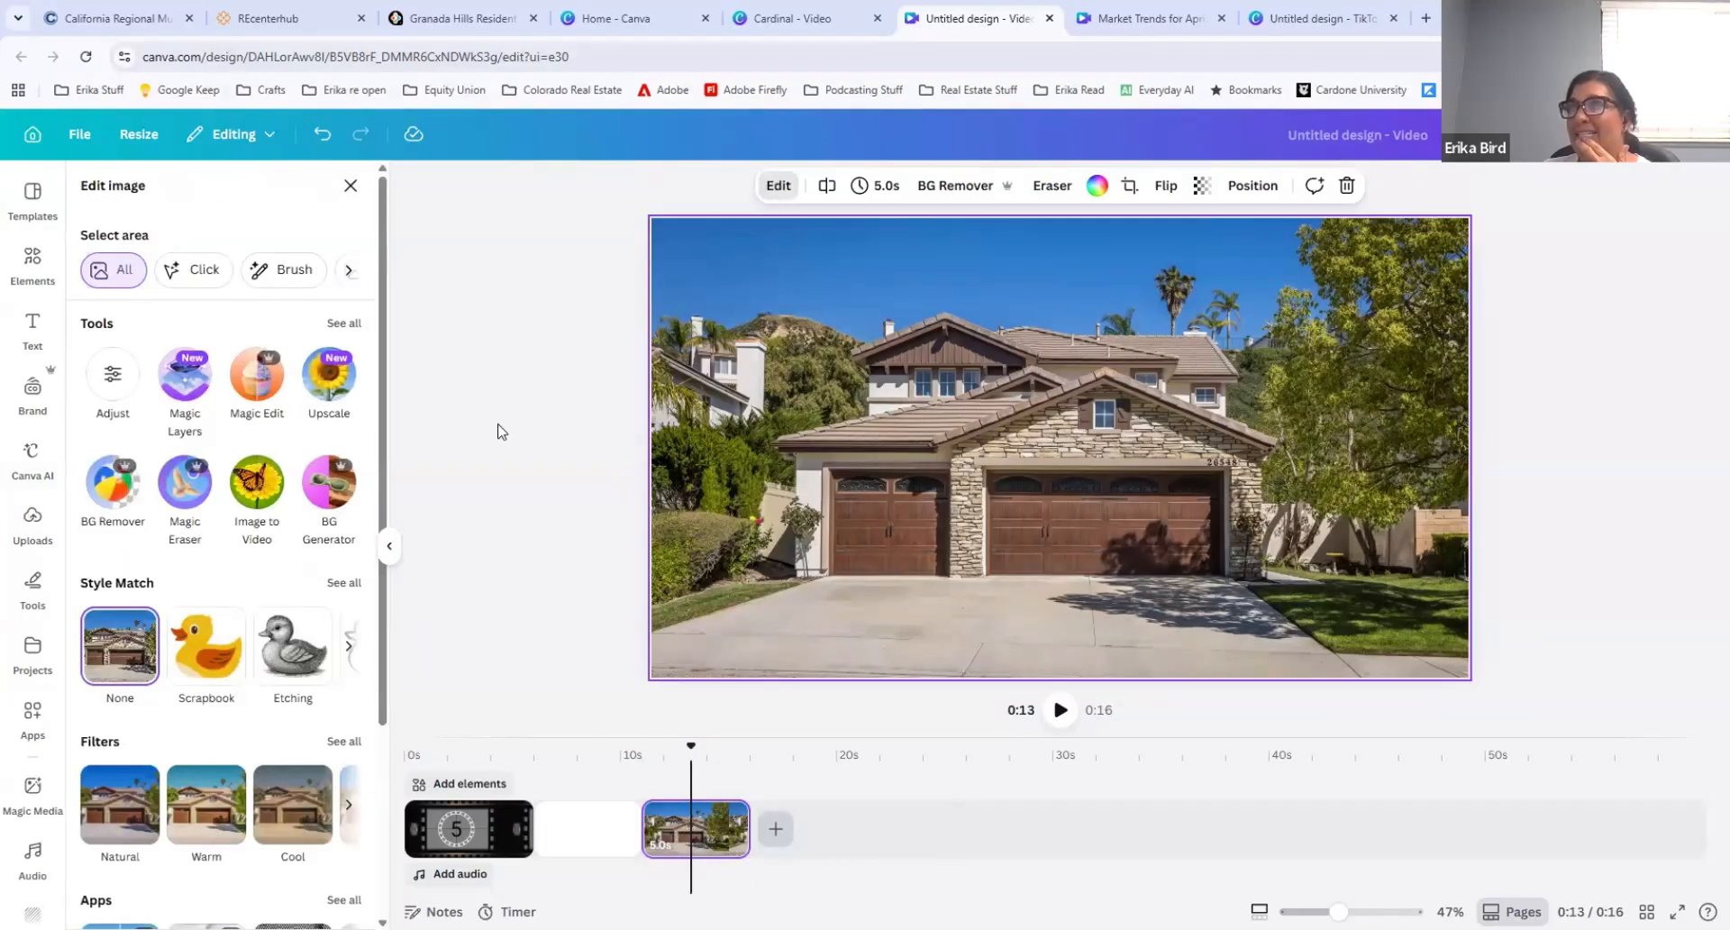
pyautogui.click(257, 487)
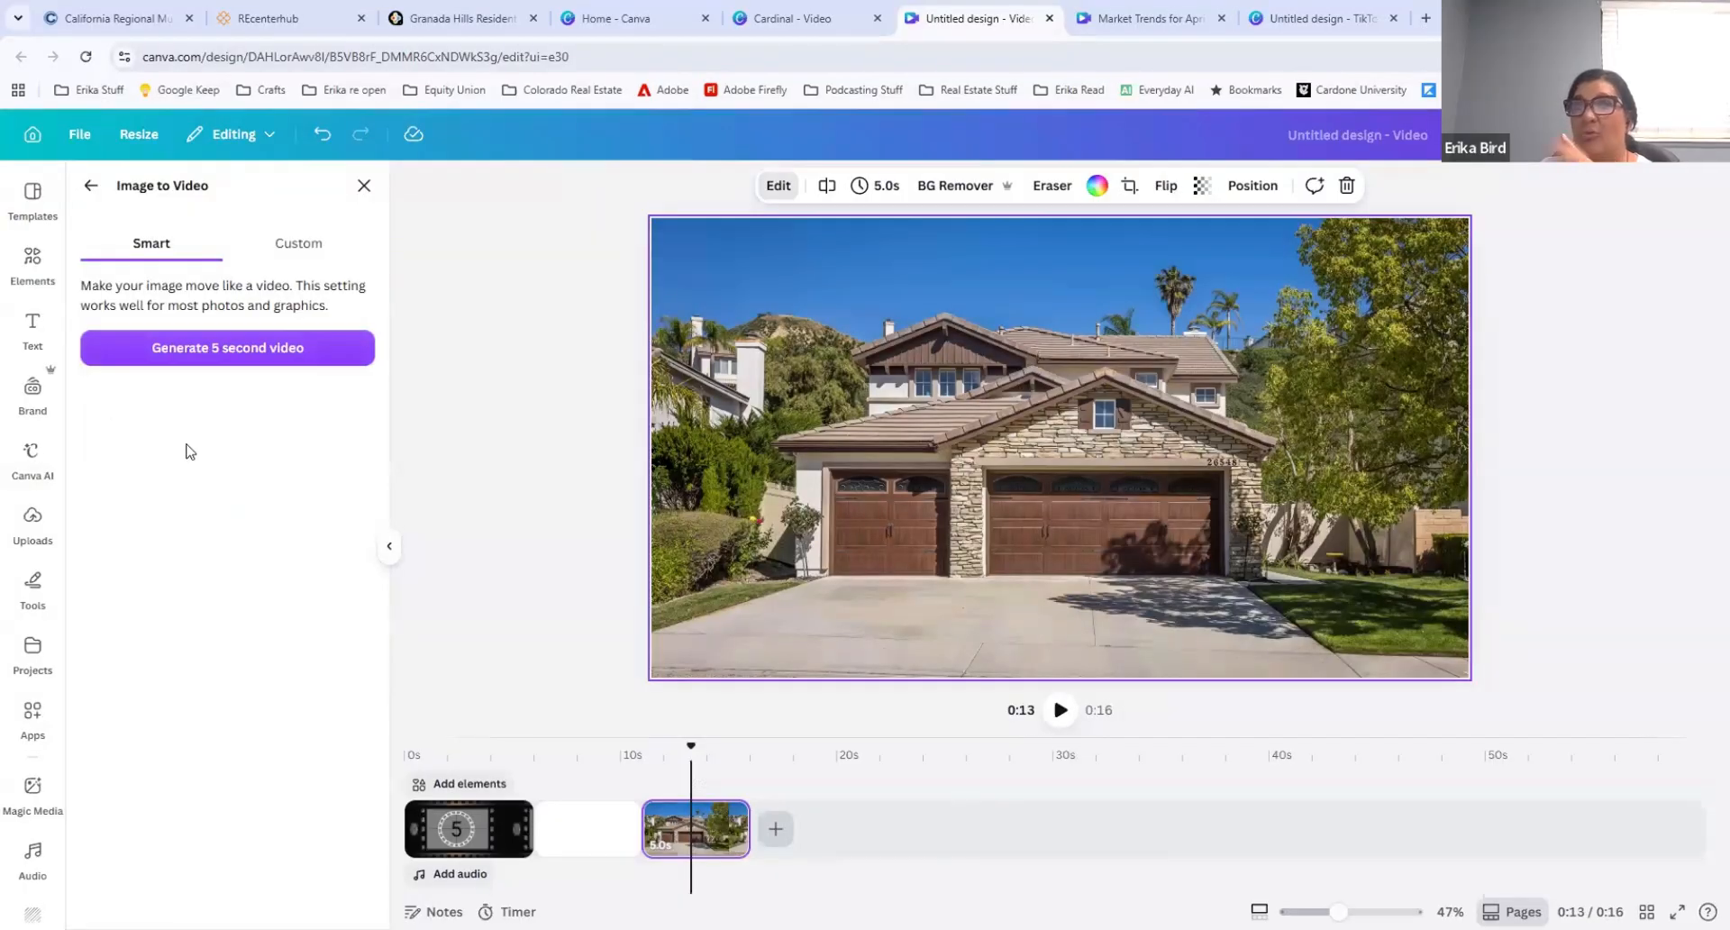
pyautogui.click(205, 352)
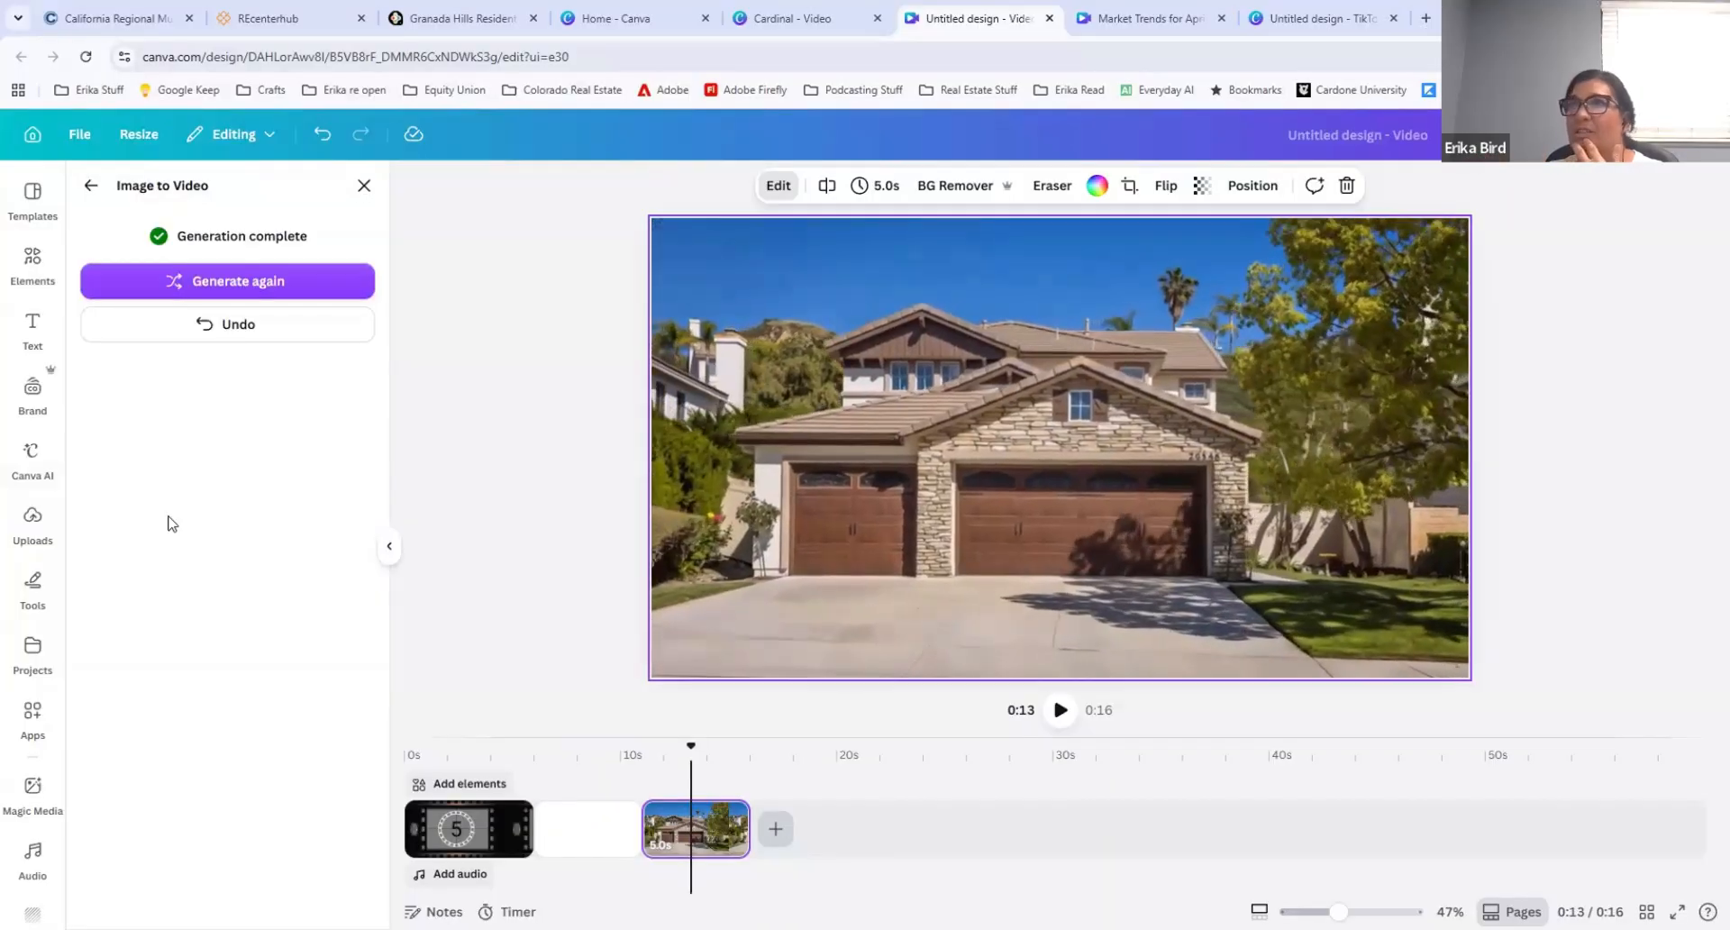
# Step: Generate the house-front animation again and open the editing options of the resulting clip
pyautogui.click(233, 282)
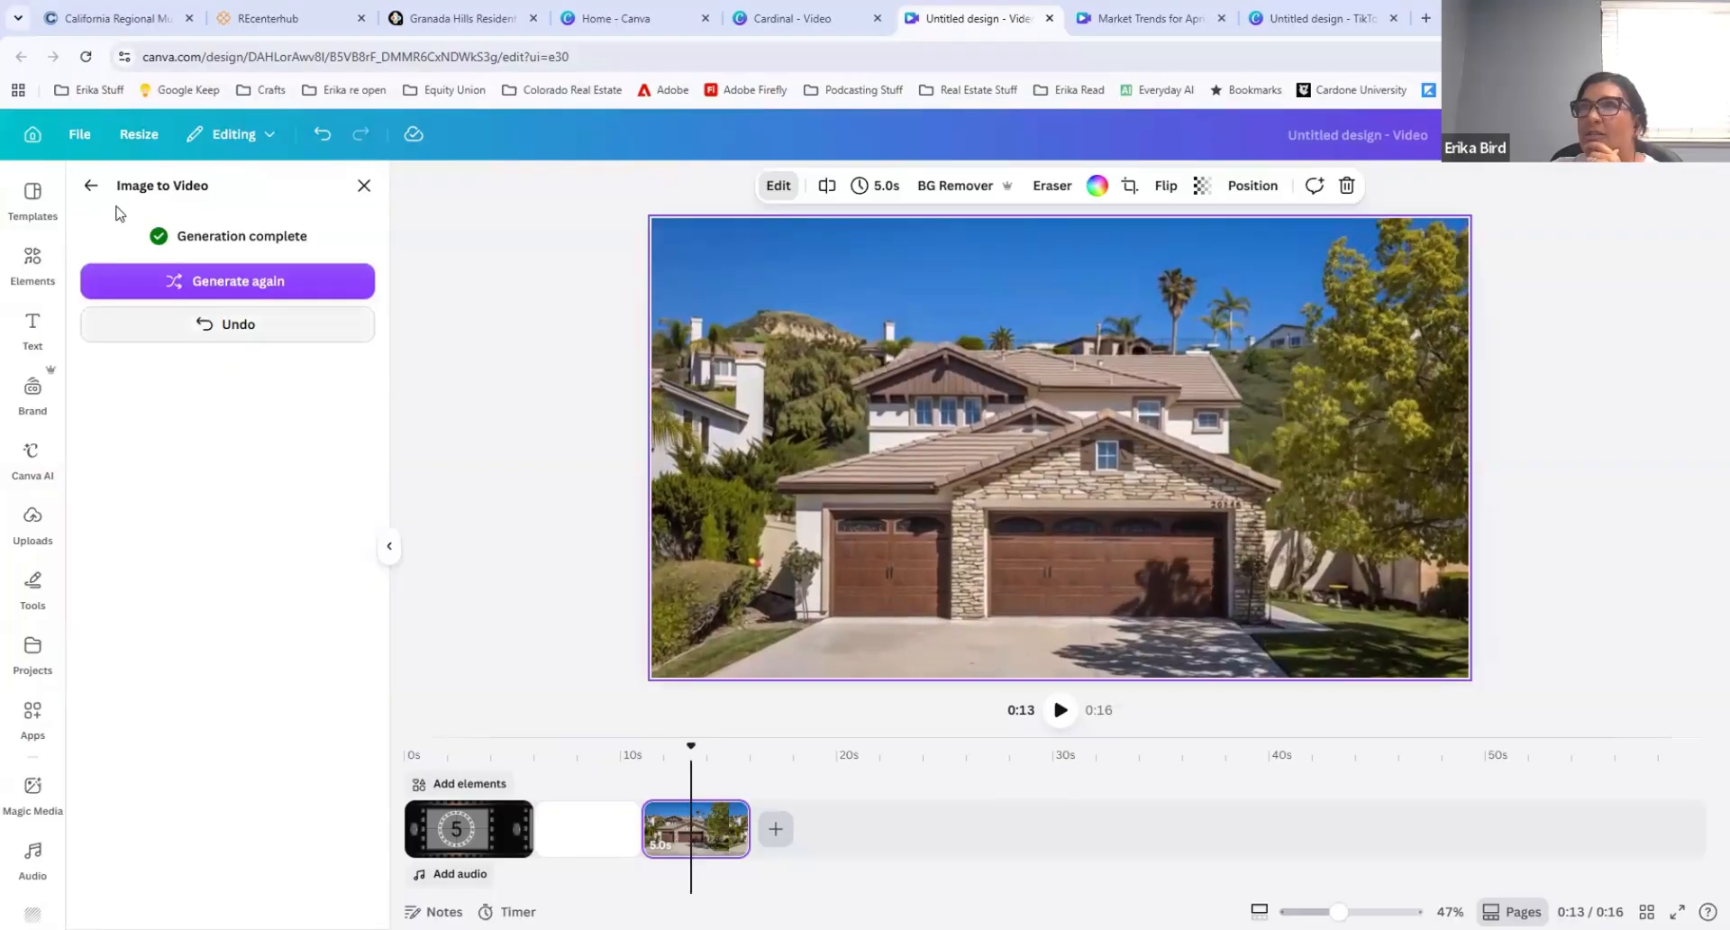
pyautogui.click(180, 322)
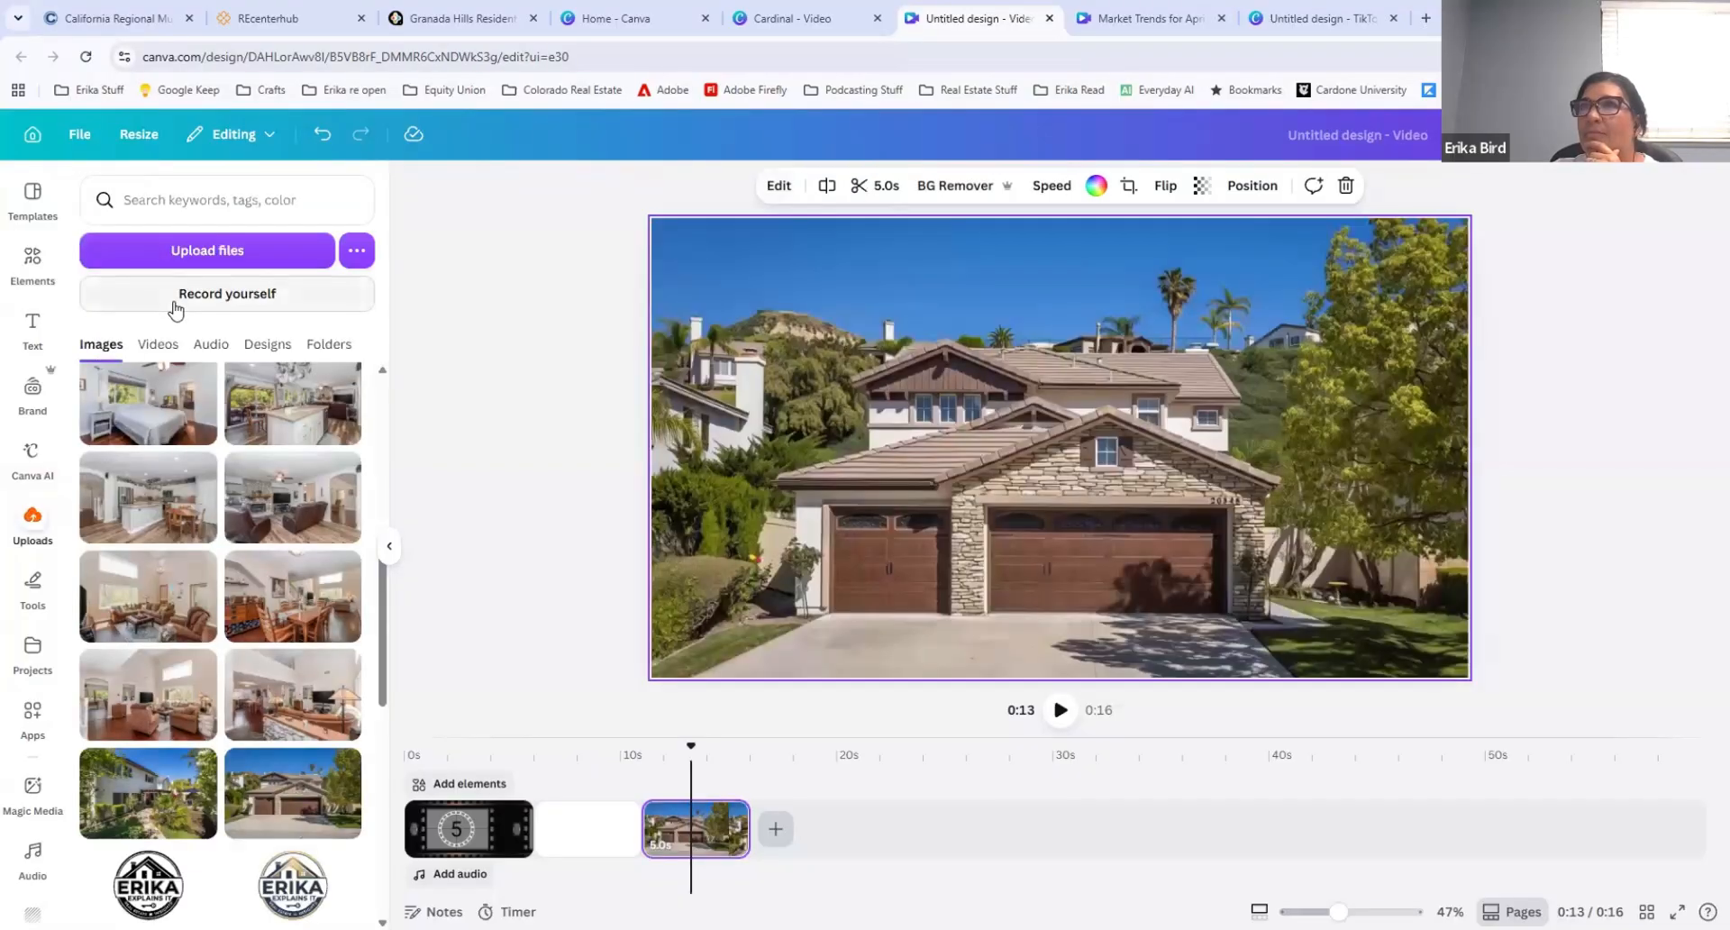
pyautogui.click(779, 185)
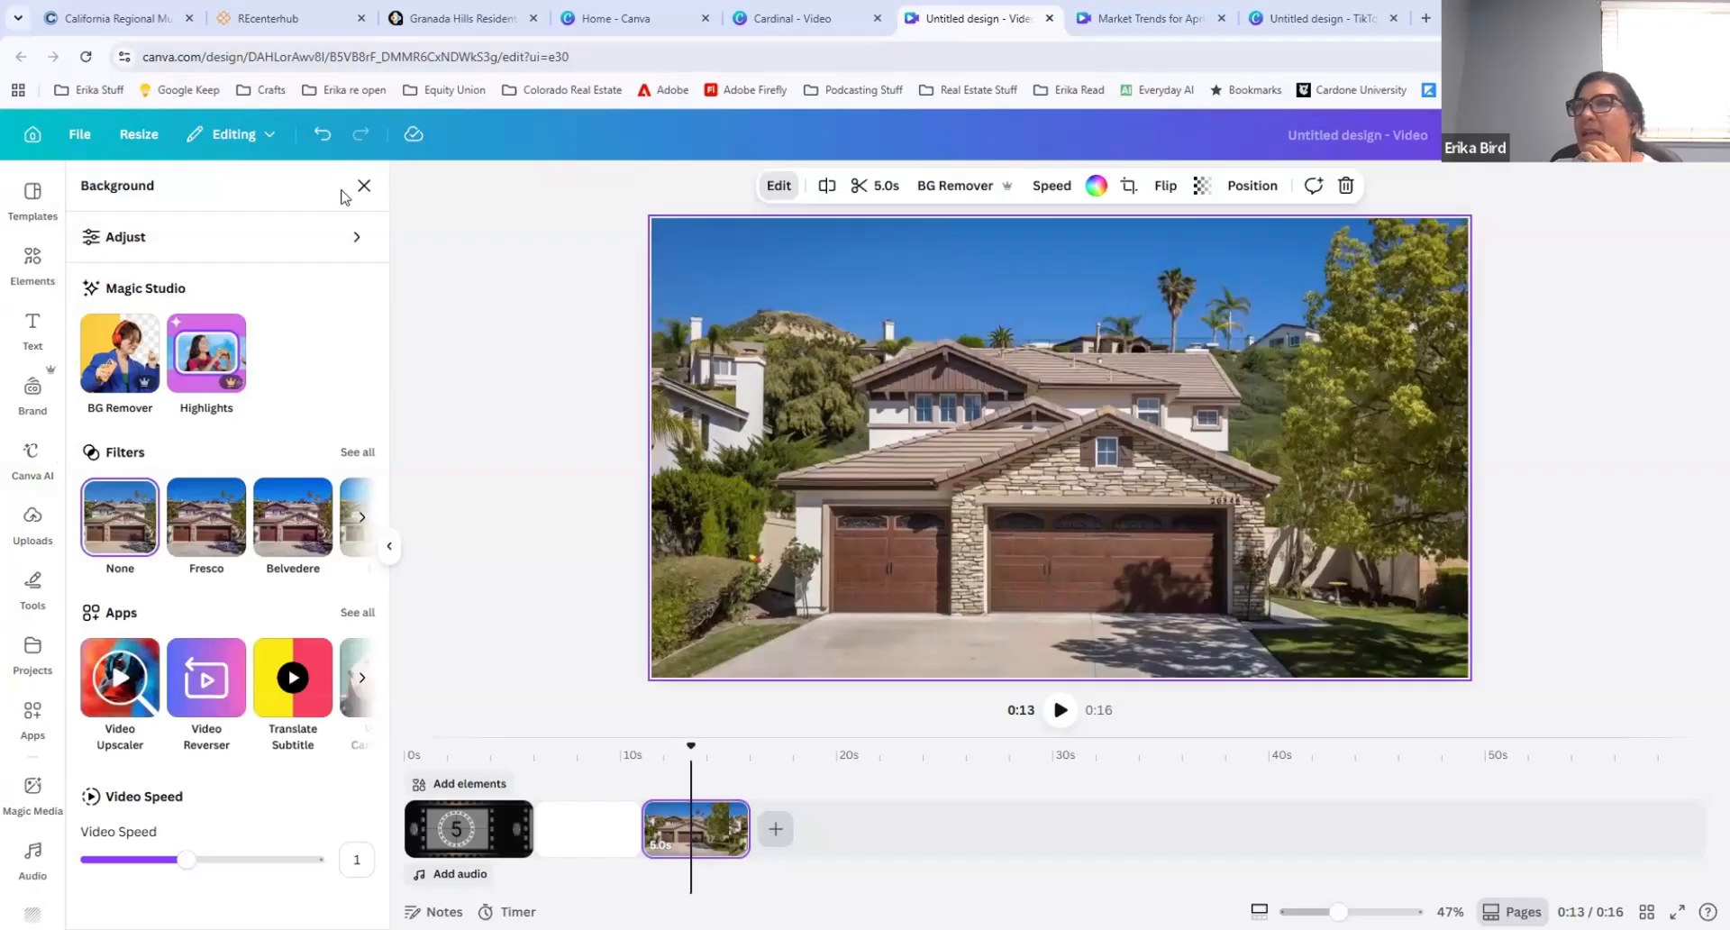
# Step: Add a blank 5-second clip after the house-front clip on the timeline
pyautogui.click(777, 831)
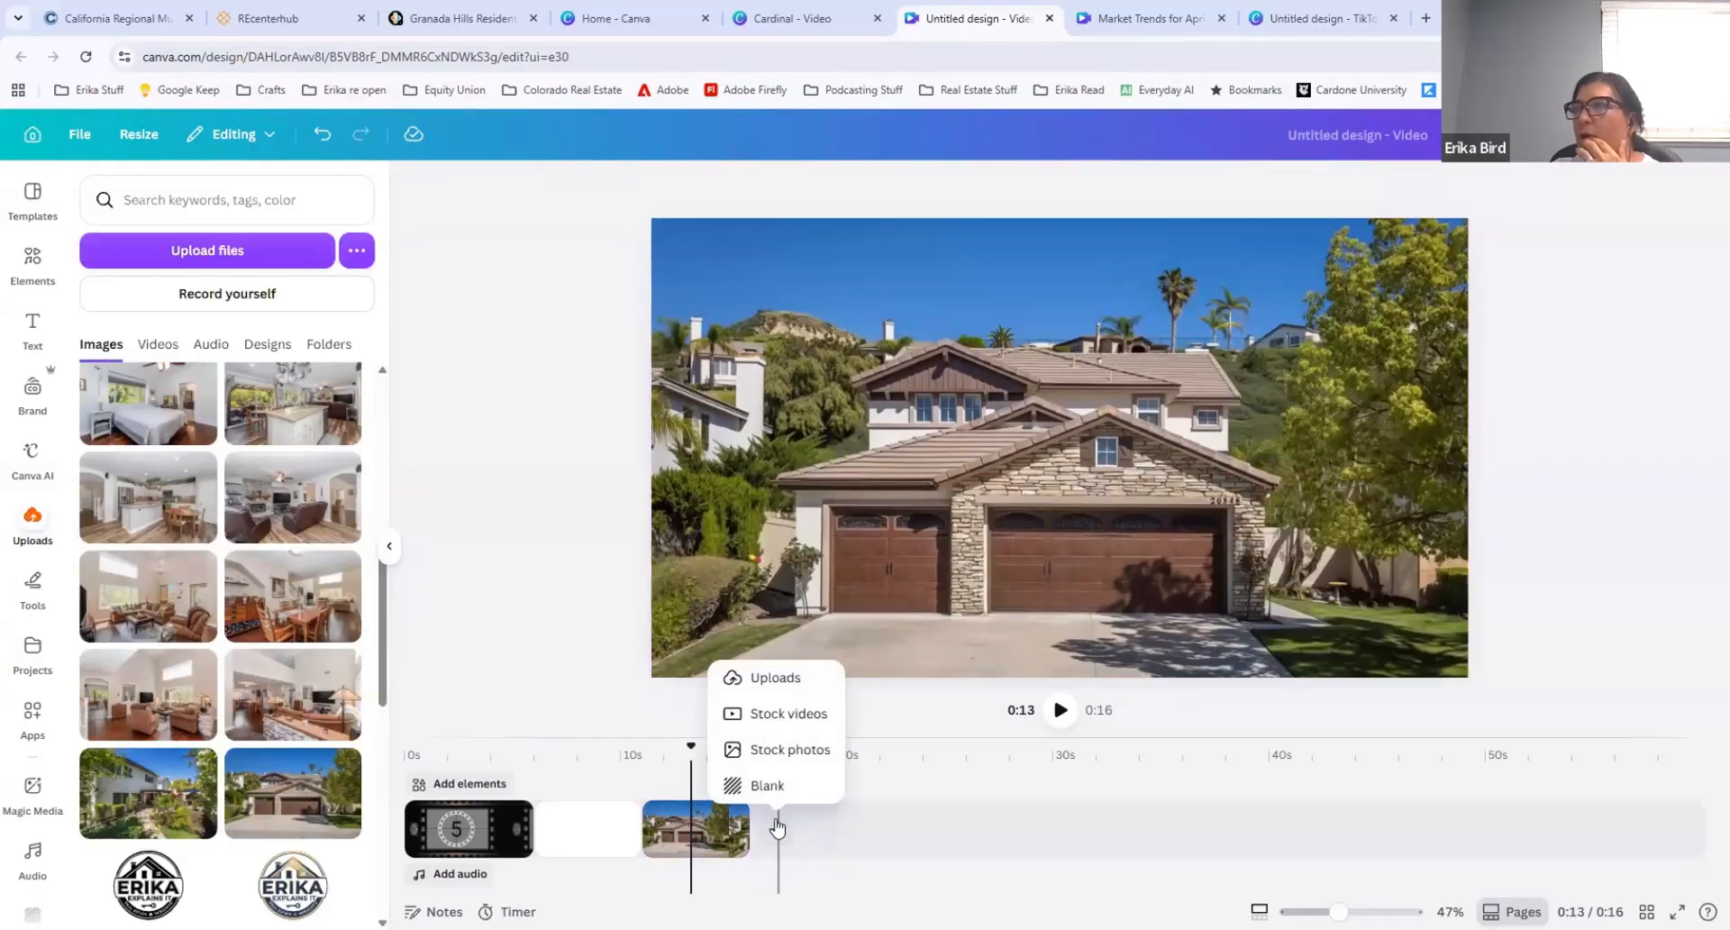
pyautogui.click(762, 787)
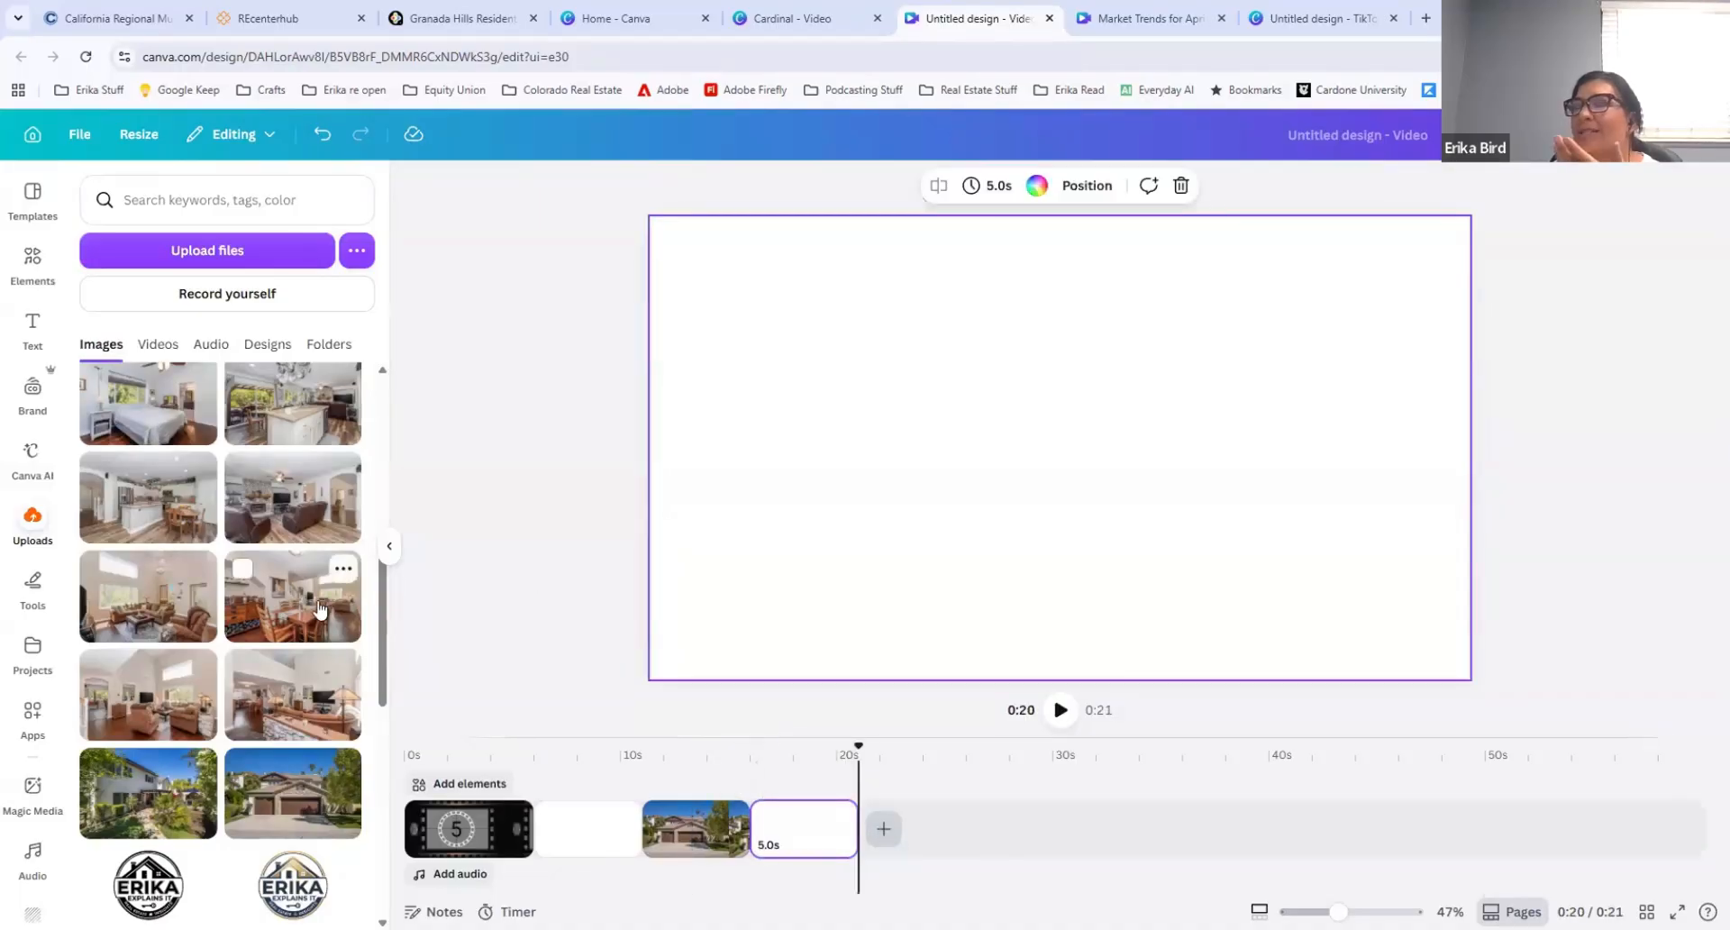
pyautogui.click(287, 501)
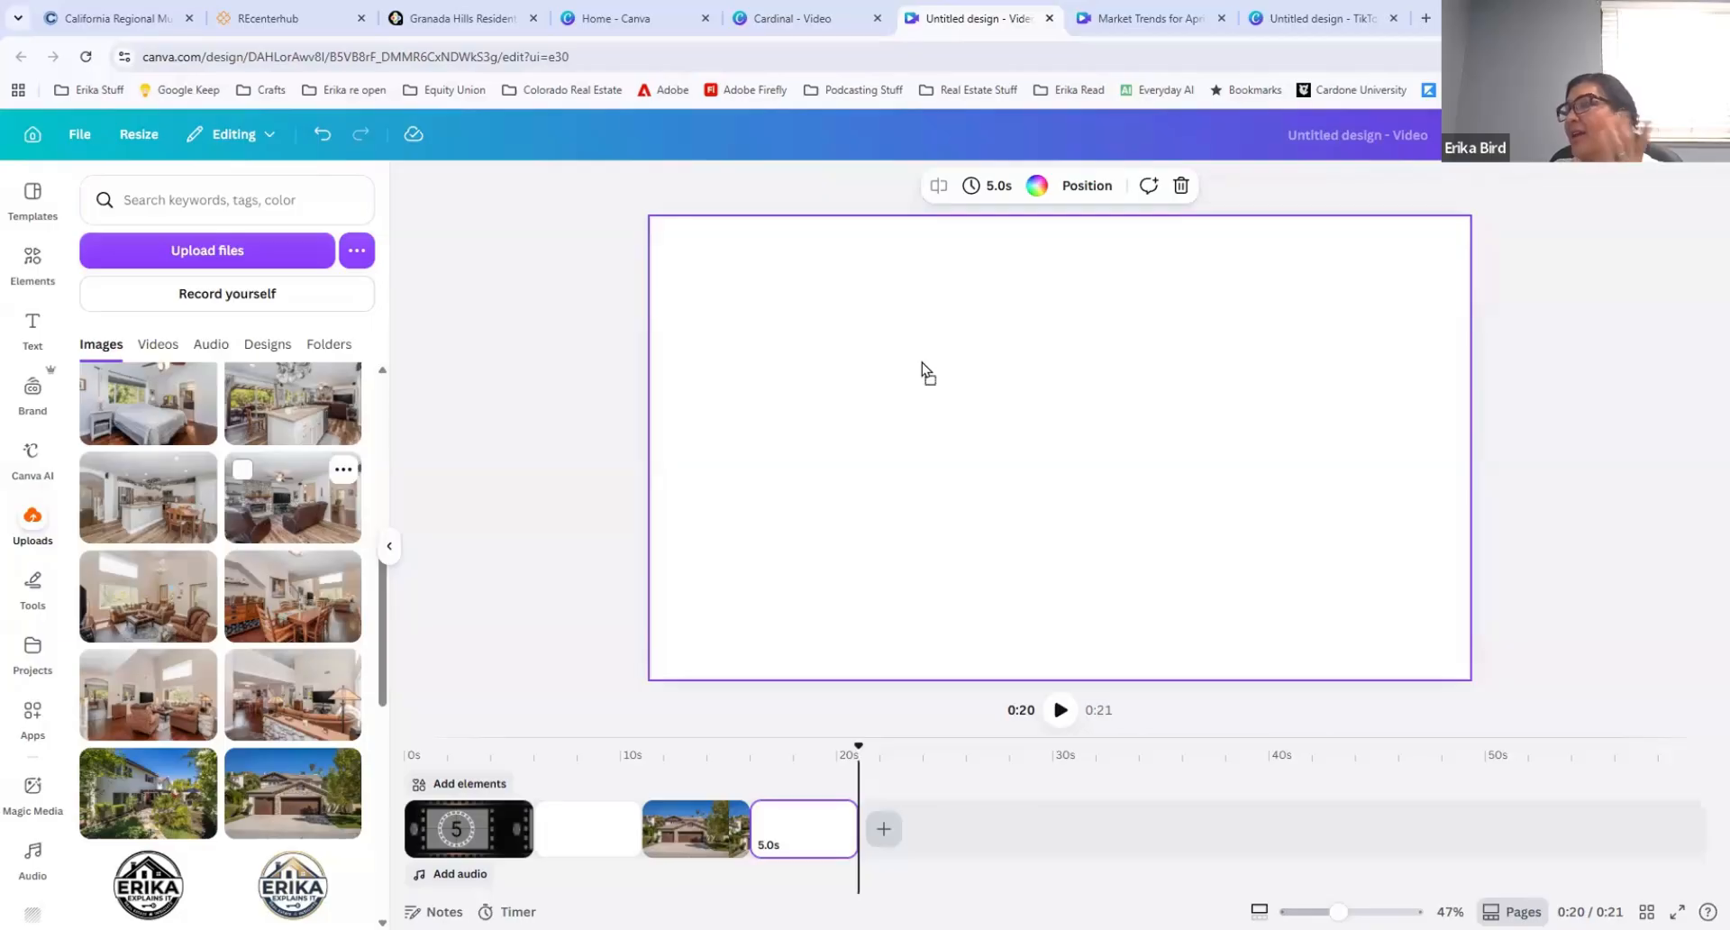
pyautogui.press('Delete')
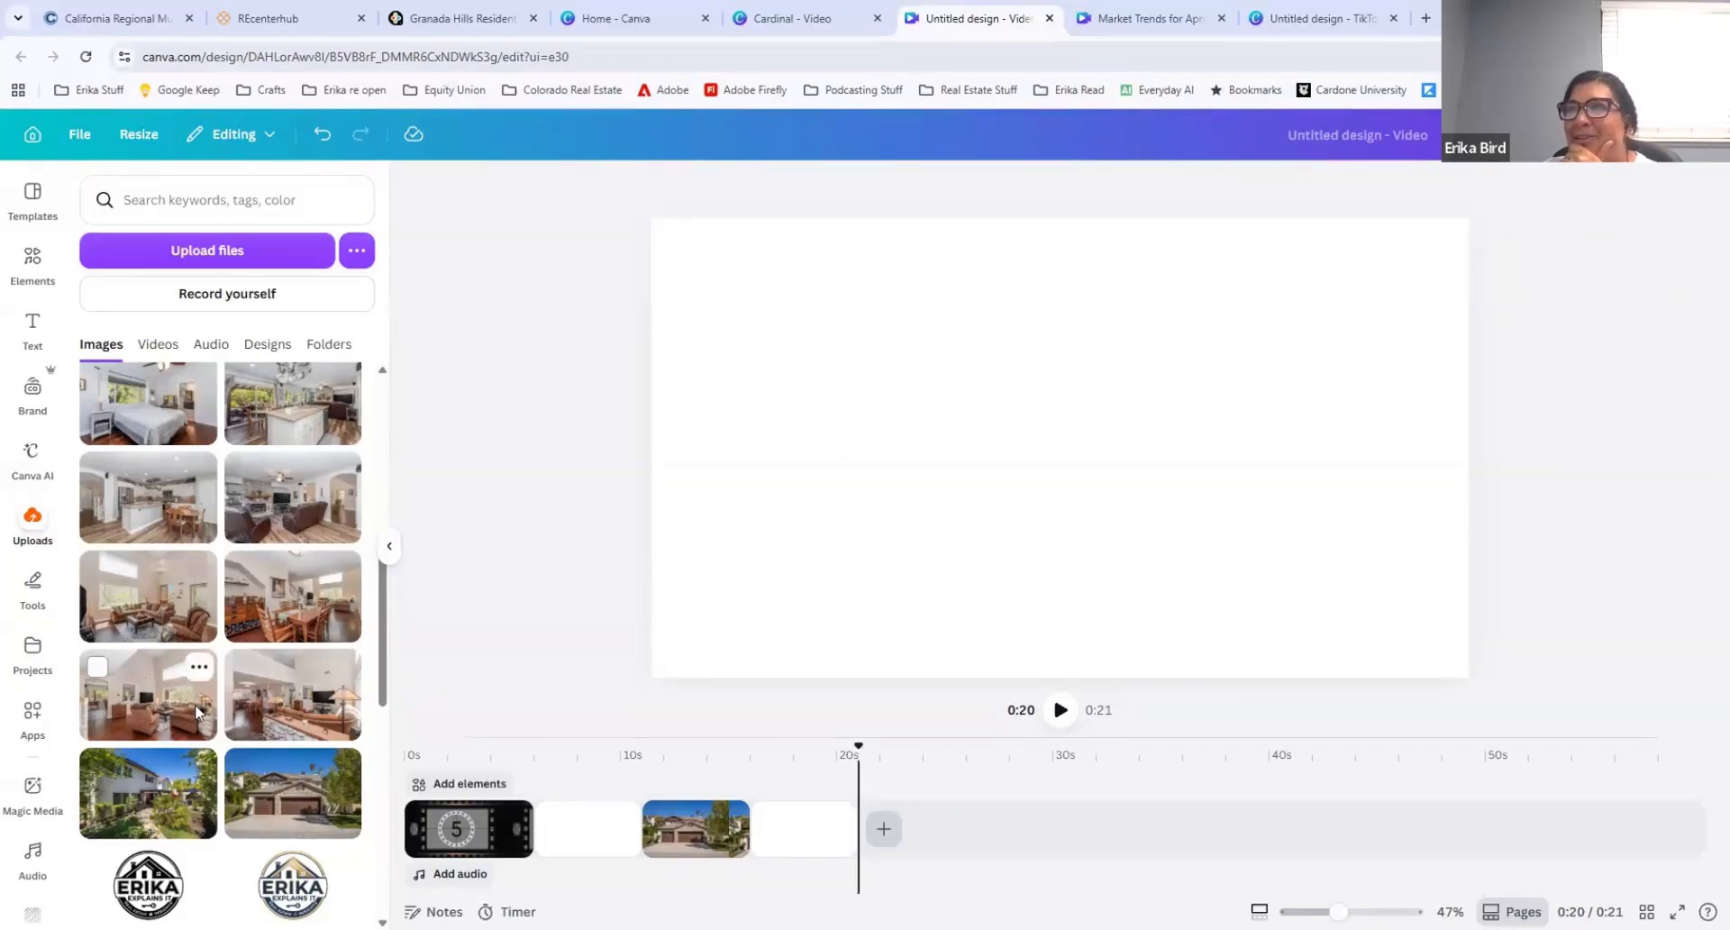
# Step: Place the uploaded living-room photo with the two stained-glass lamps in the design and set it as the background
pyautogui.moveTo(815, 385); pyautogui.dragTo(886, 415)
pyautogui.rightClick(888, 416)
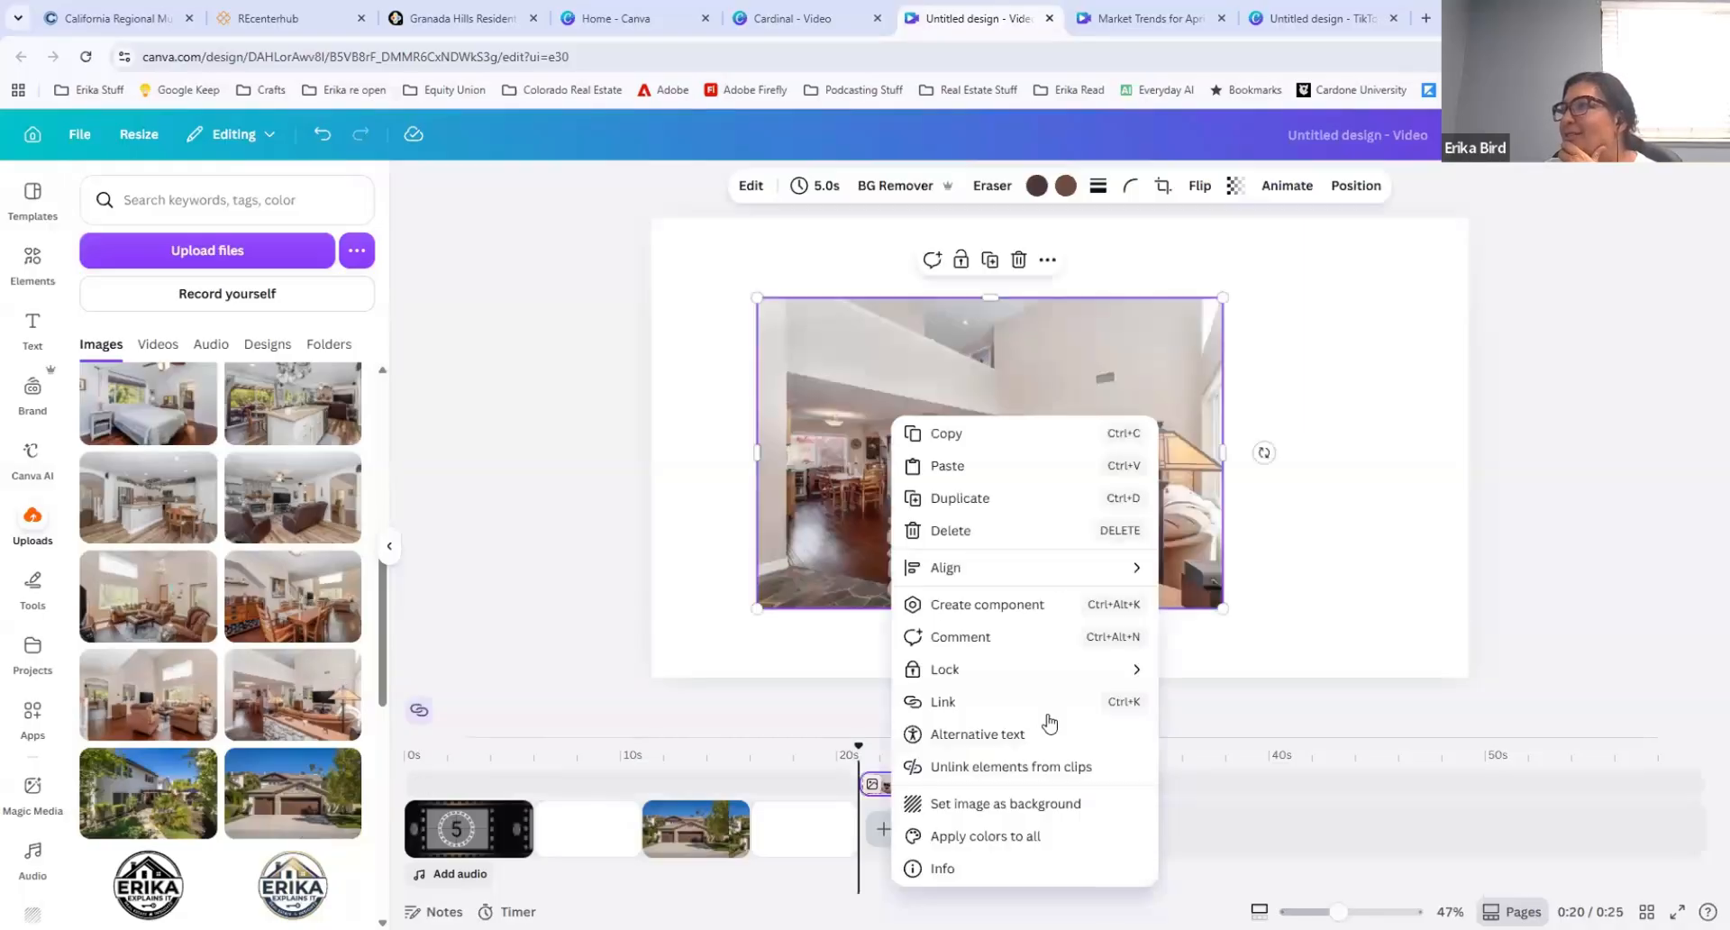
pyautogui.click(991, 806)
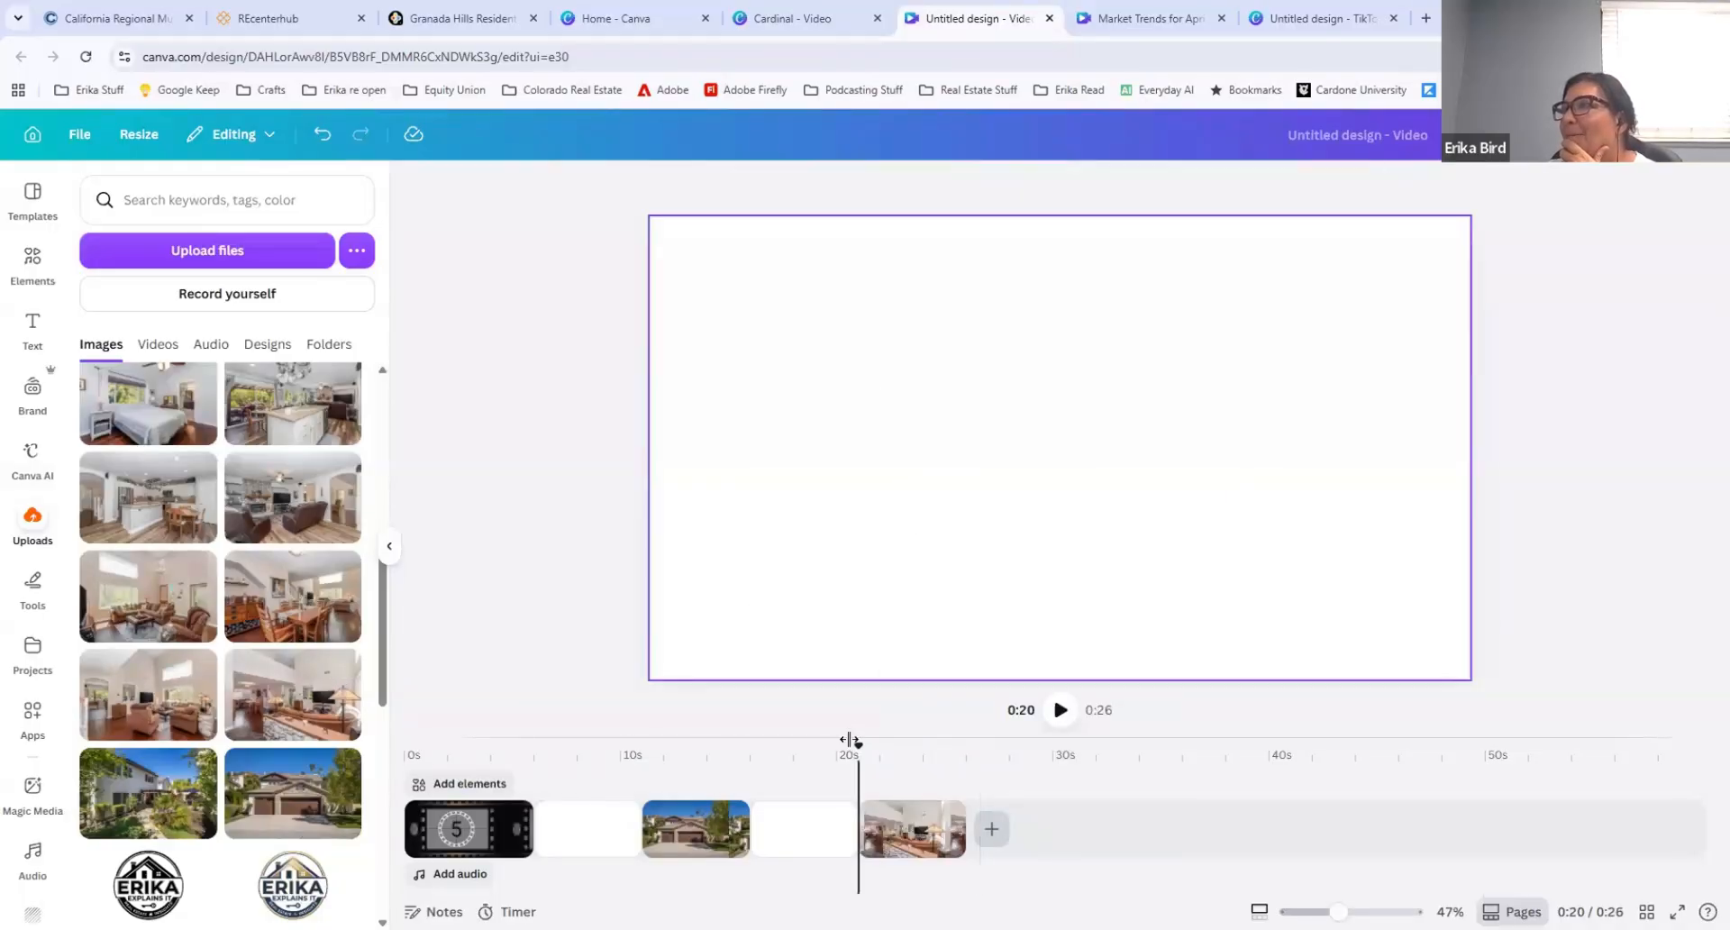
# Step: Generate a 5-second Smart Image to Video animation from the living-room photo clip
pyautogui.click(908, 824)
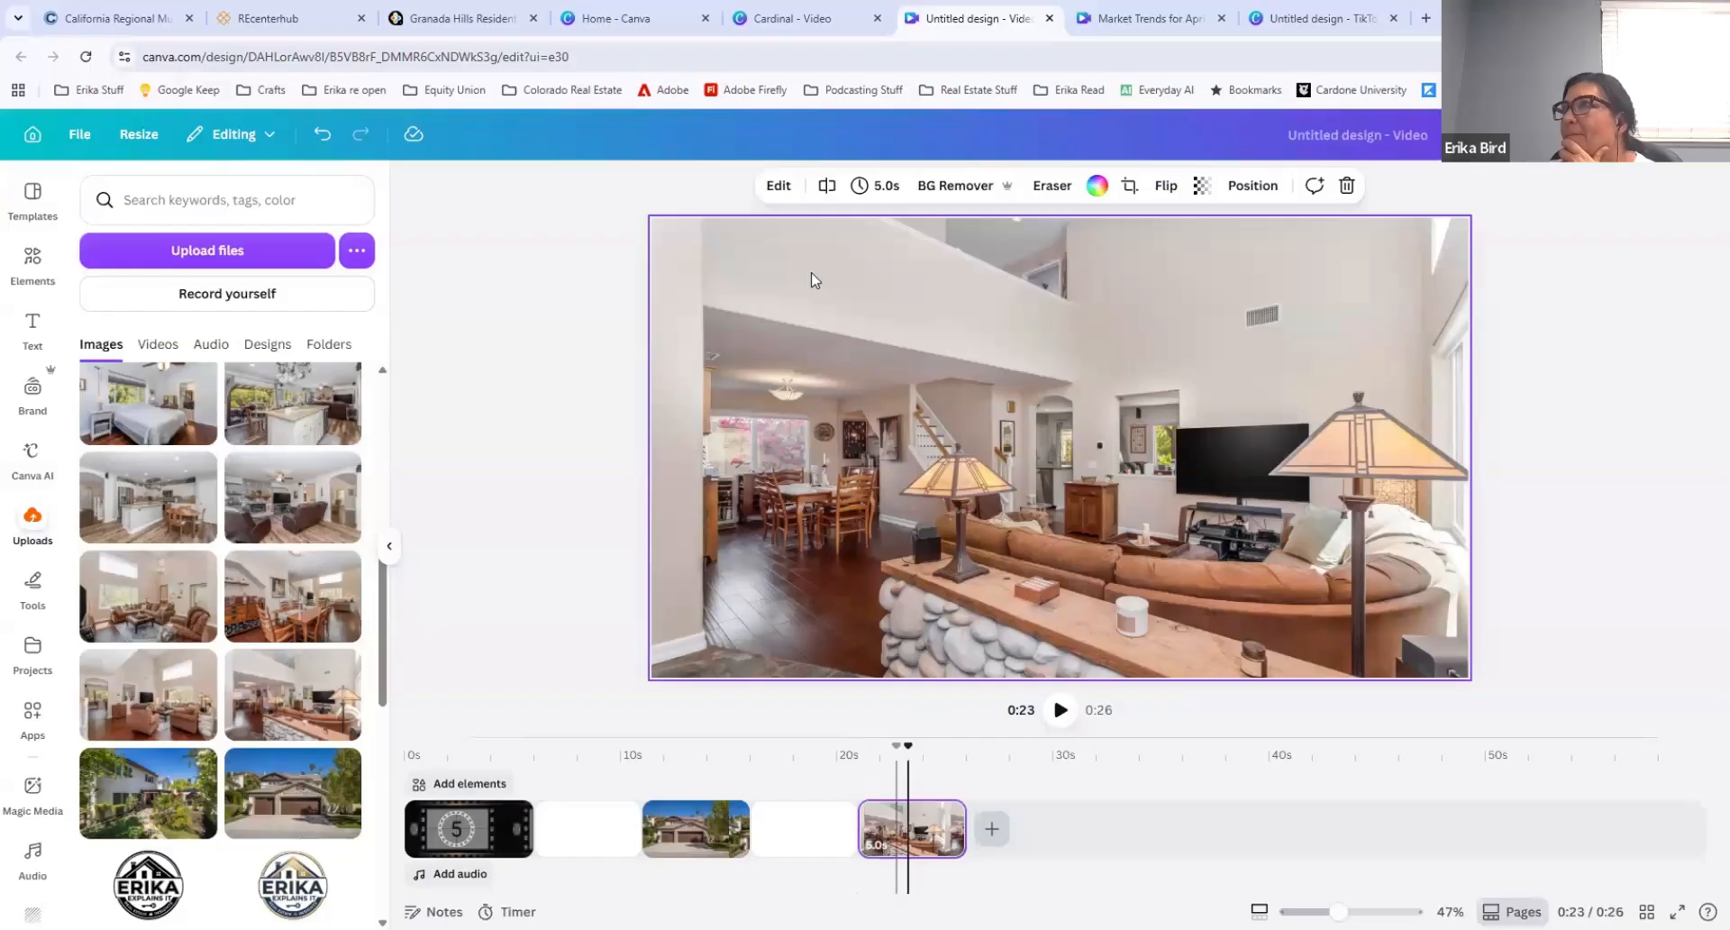
pyautogui.click(779, 186)
pyautogui.click(258, 490)
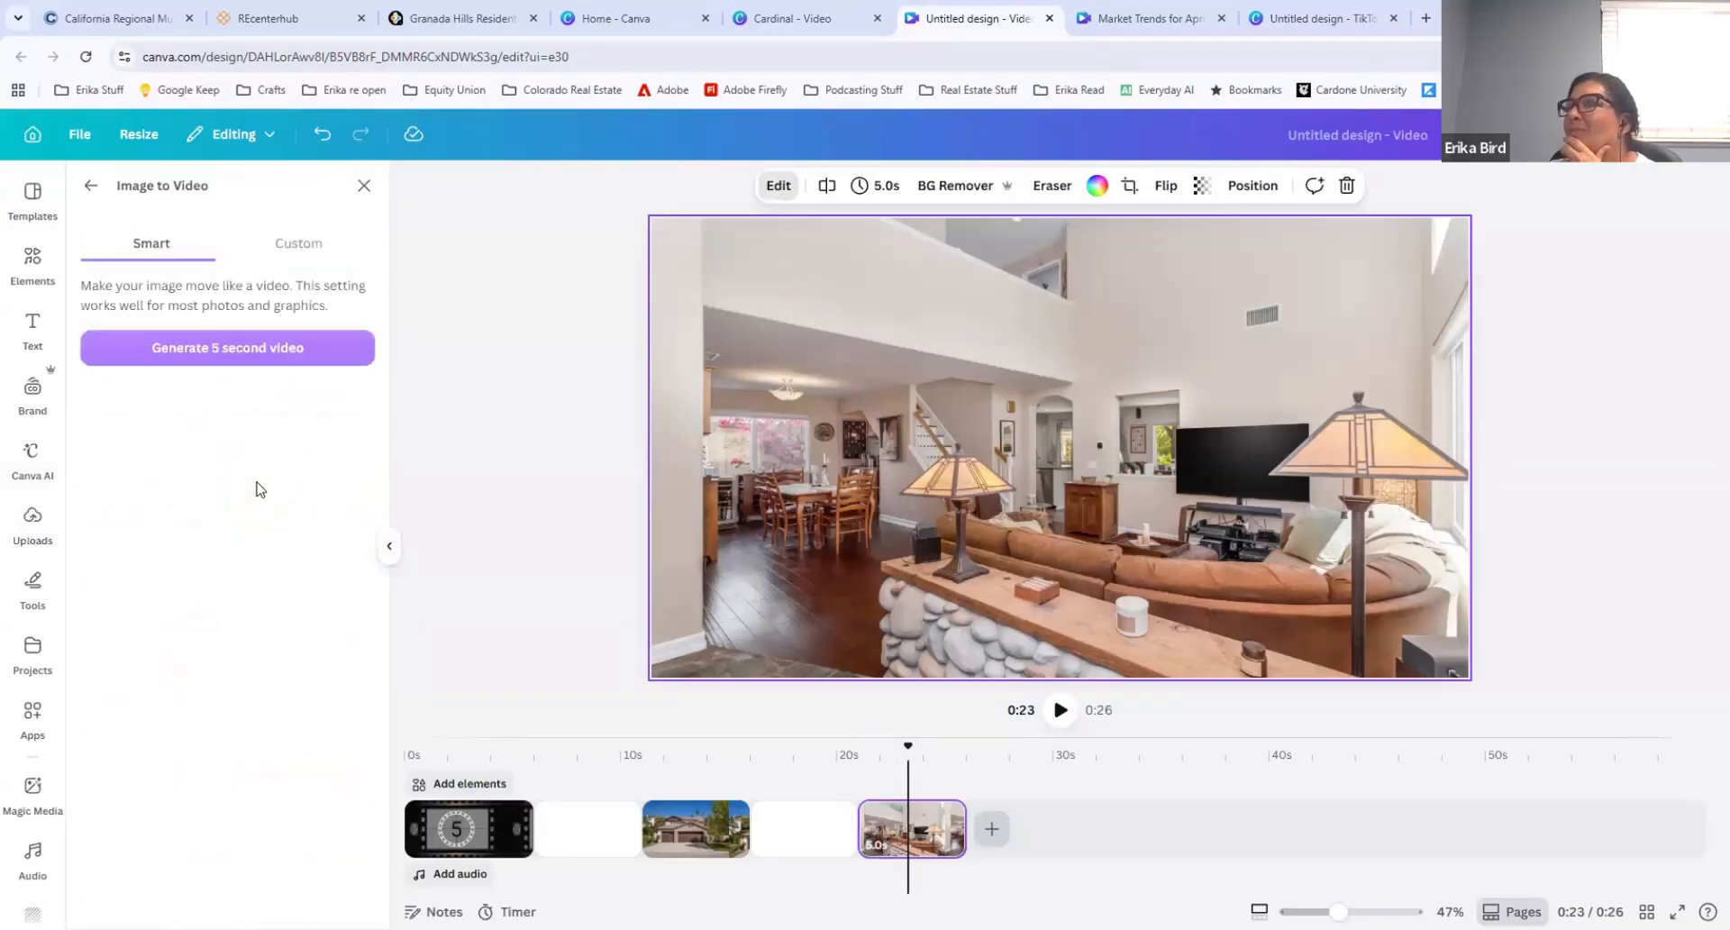
pyautogui.click(208, 358)
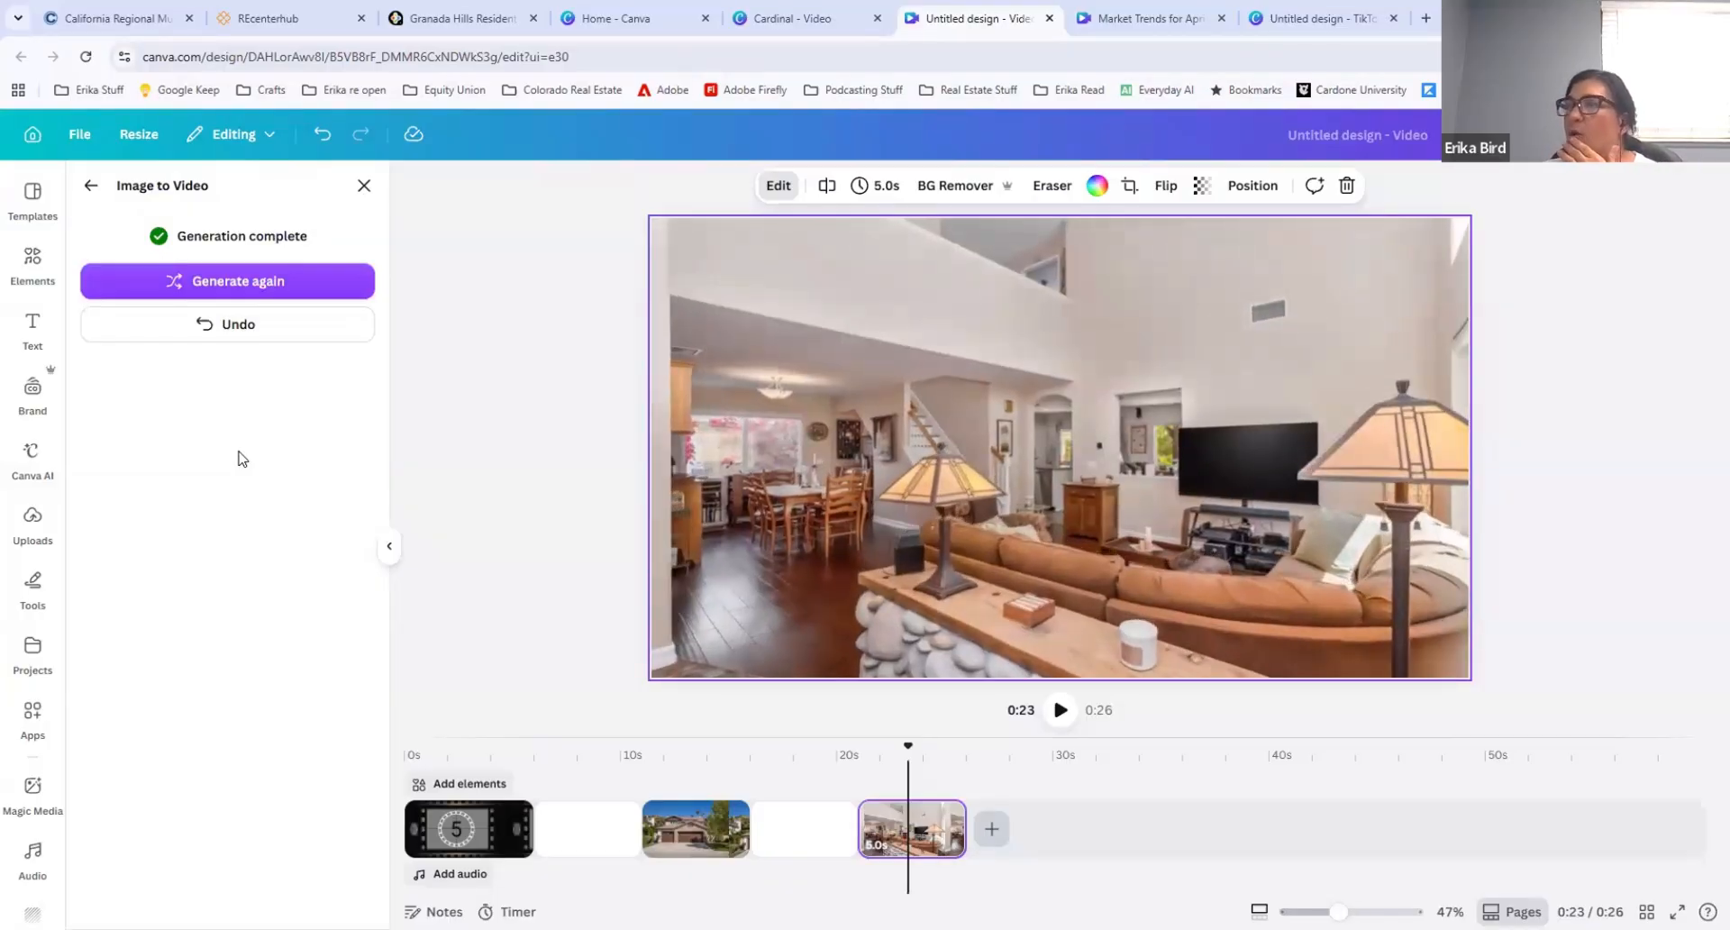
# Step: Look through the editing options and filters available for the generated living-room video clip
pyautogui.click(94, 186)
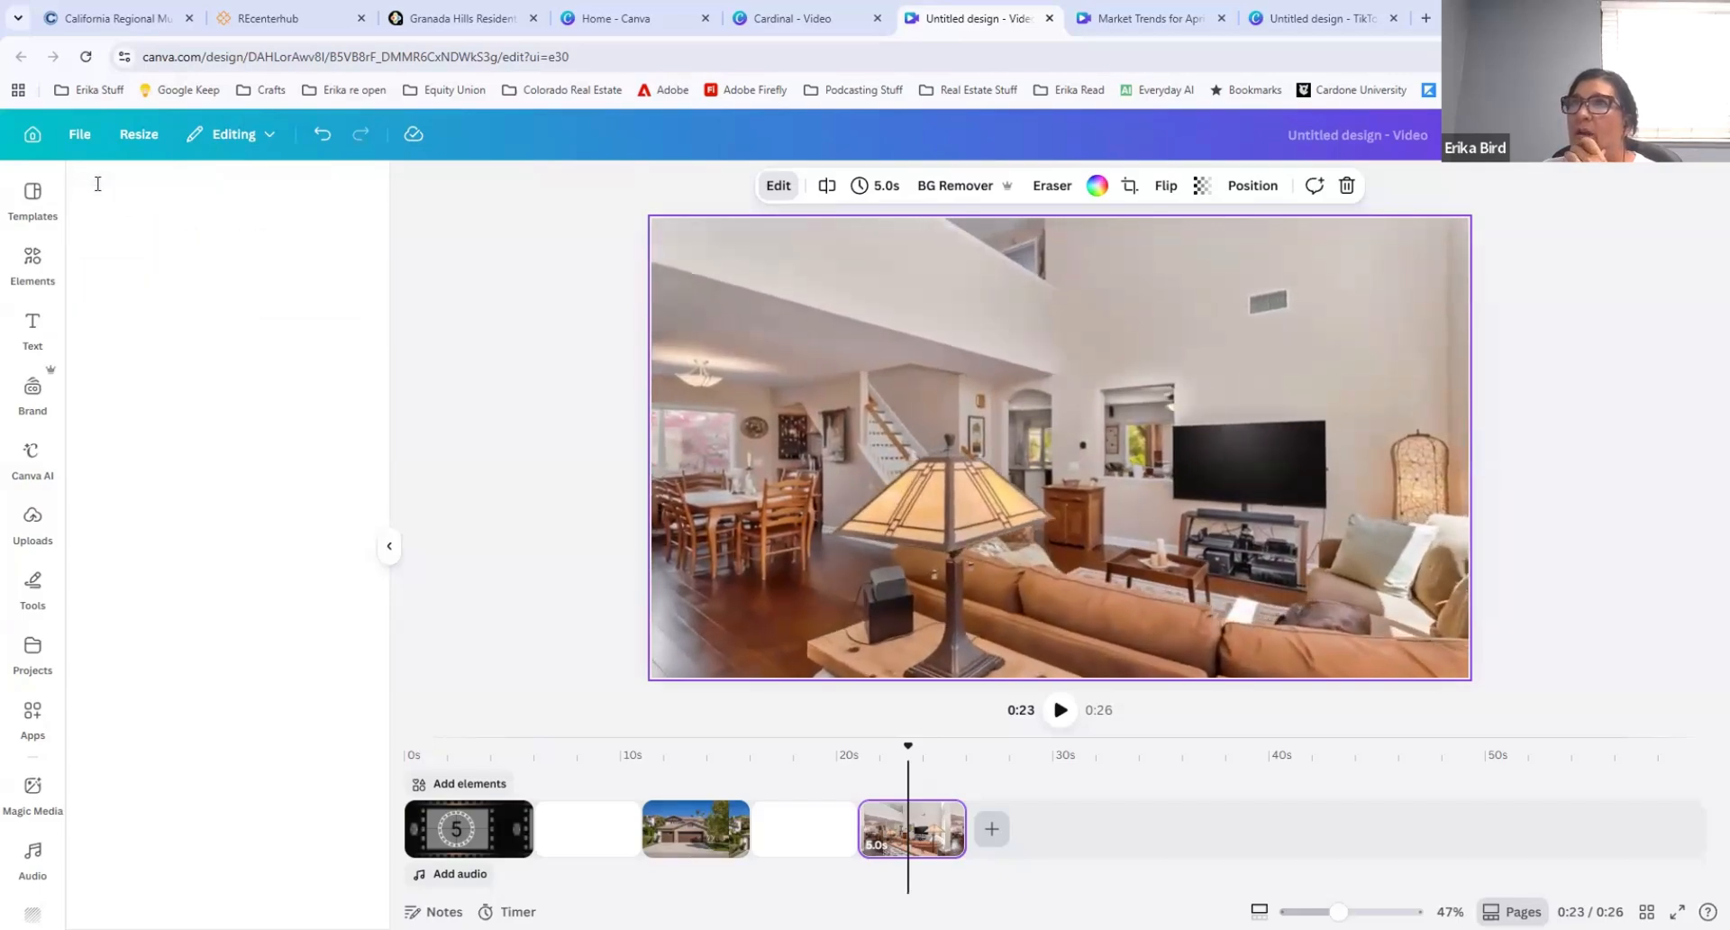
pyautogui.click(777, 184)
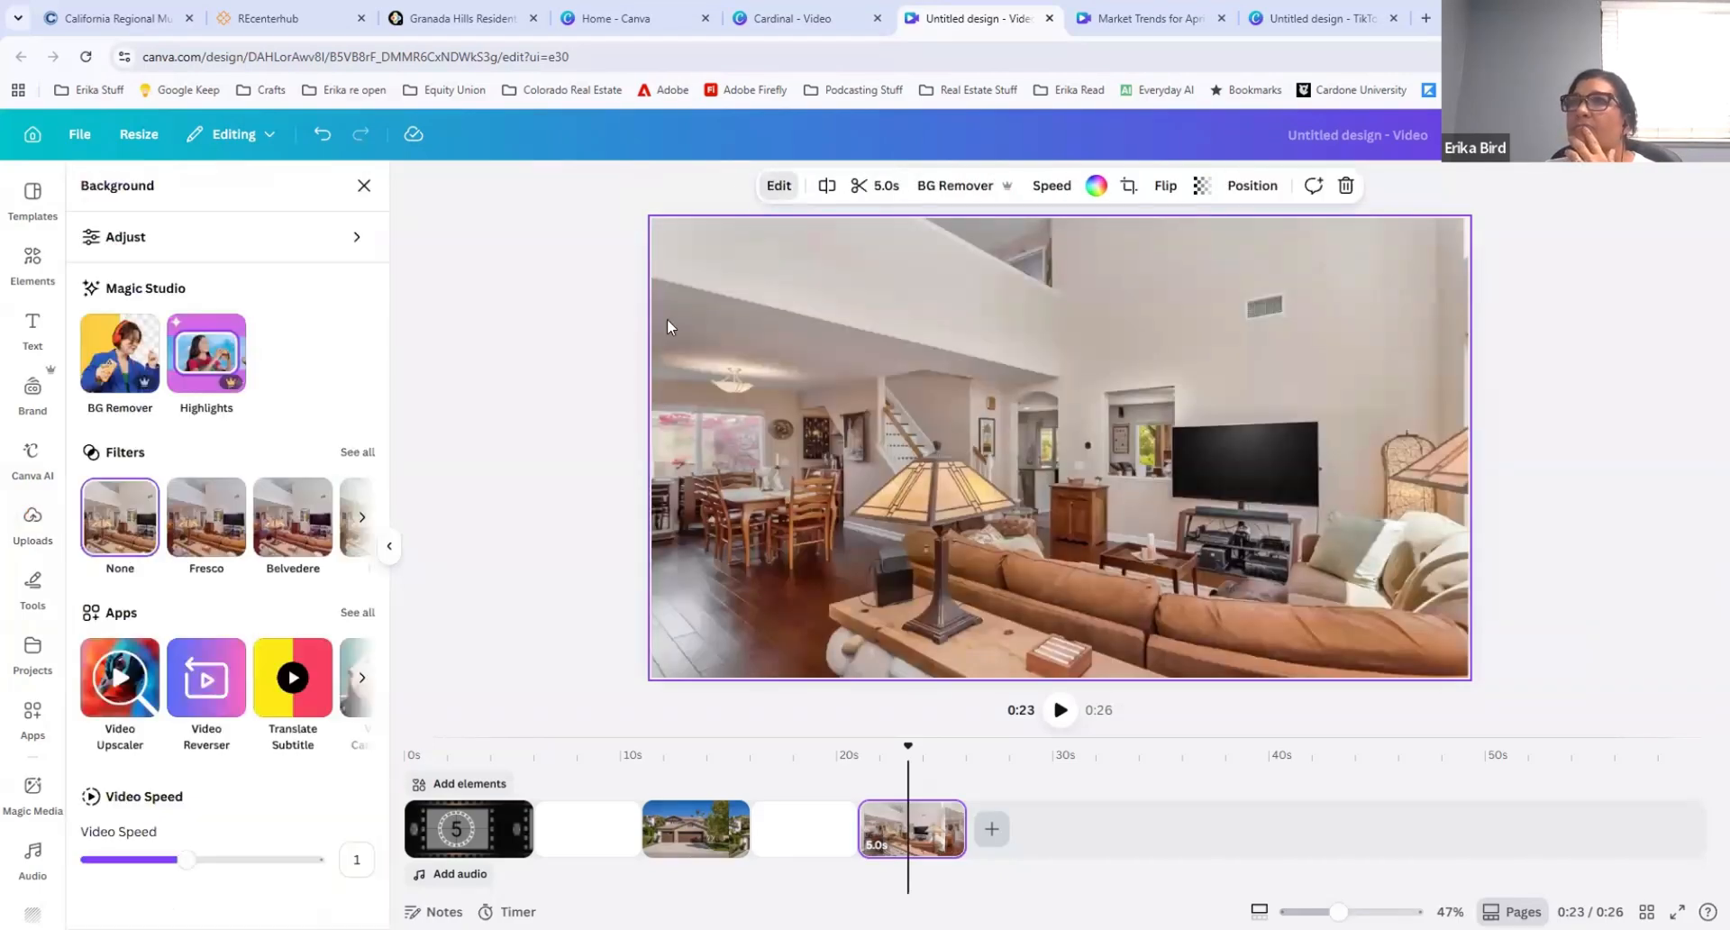
pyautogui.click(365, 456)
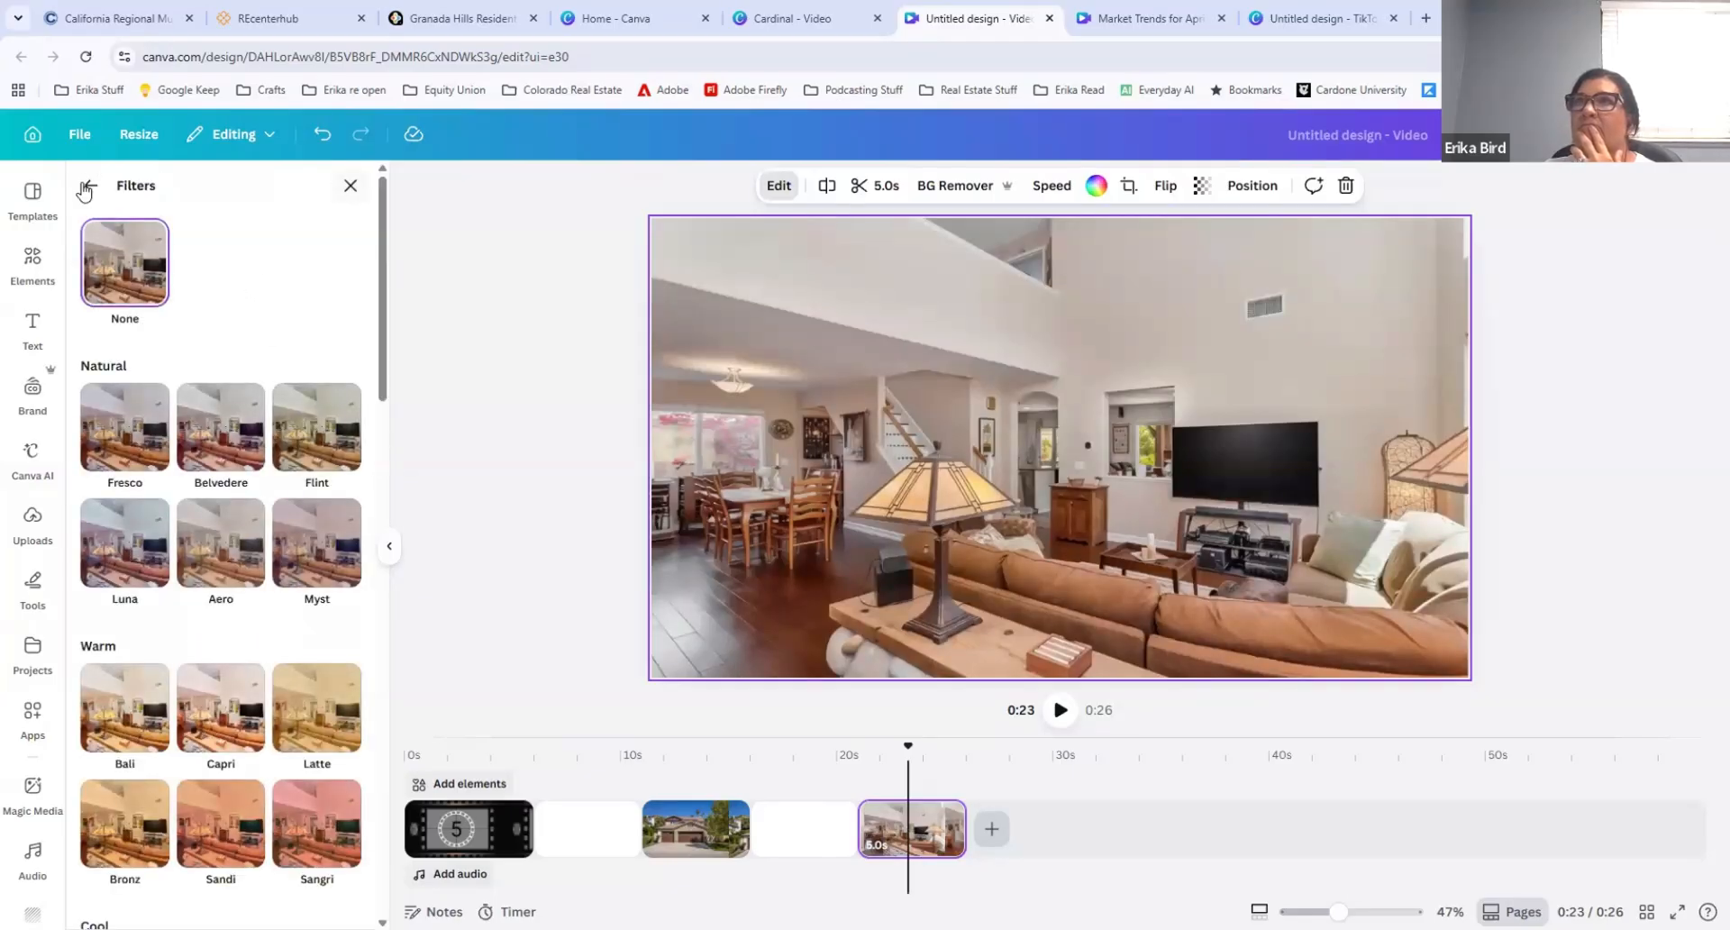
pyautogui.click(87, 187)
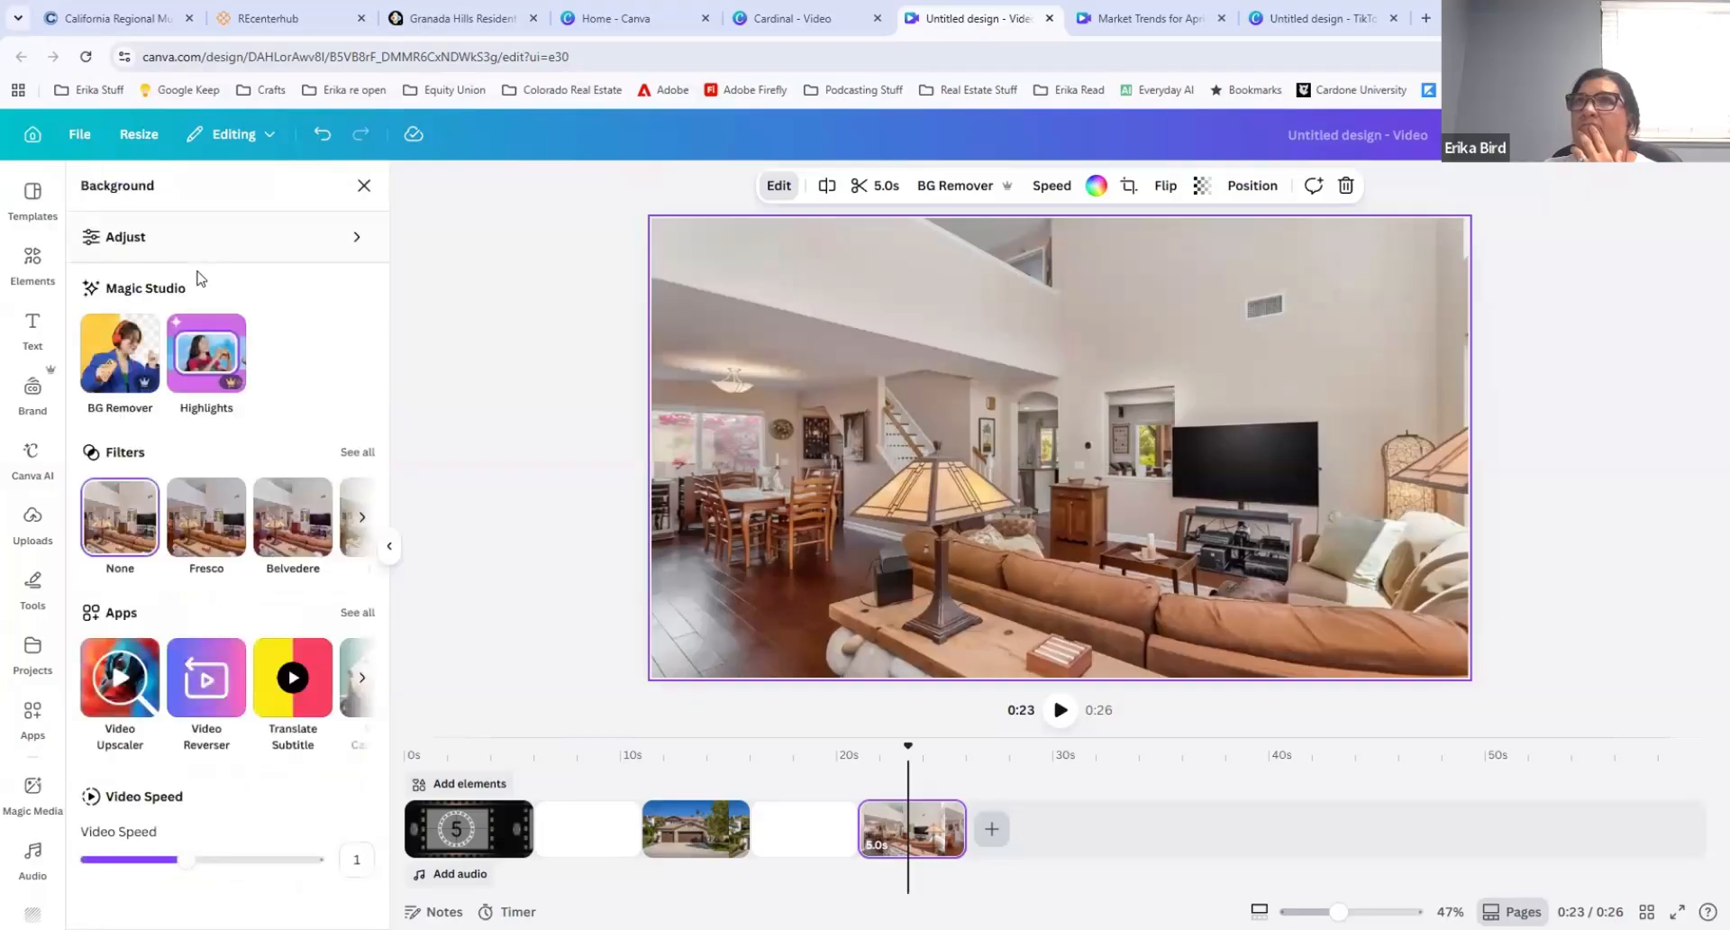
pyautogui.click(363, 185)
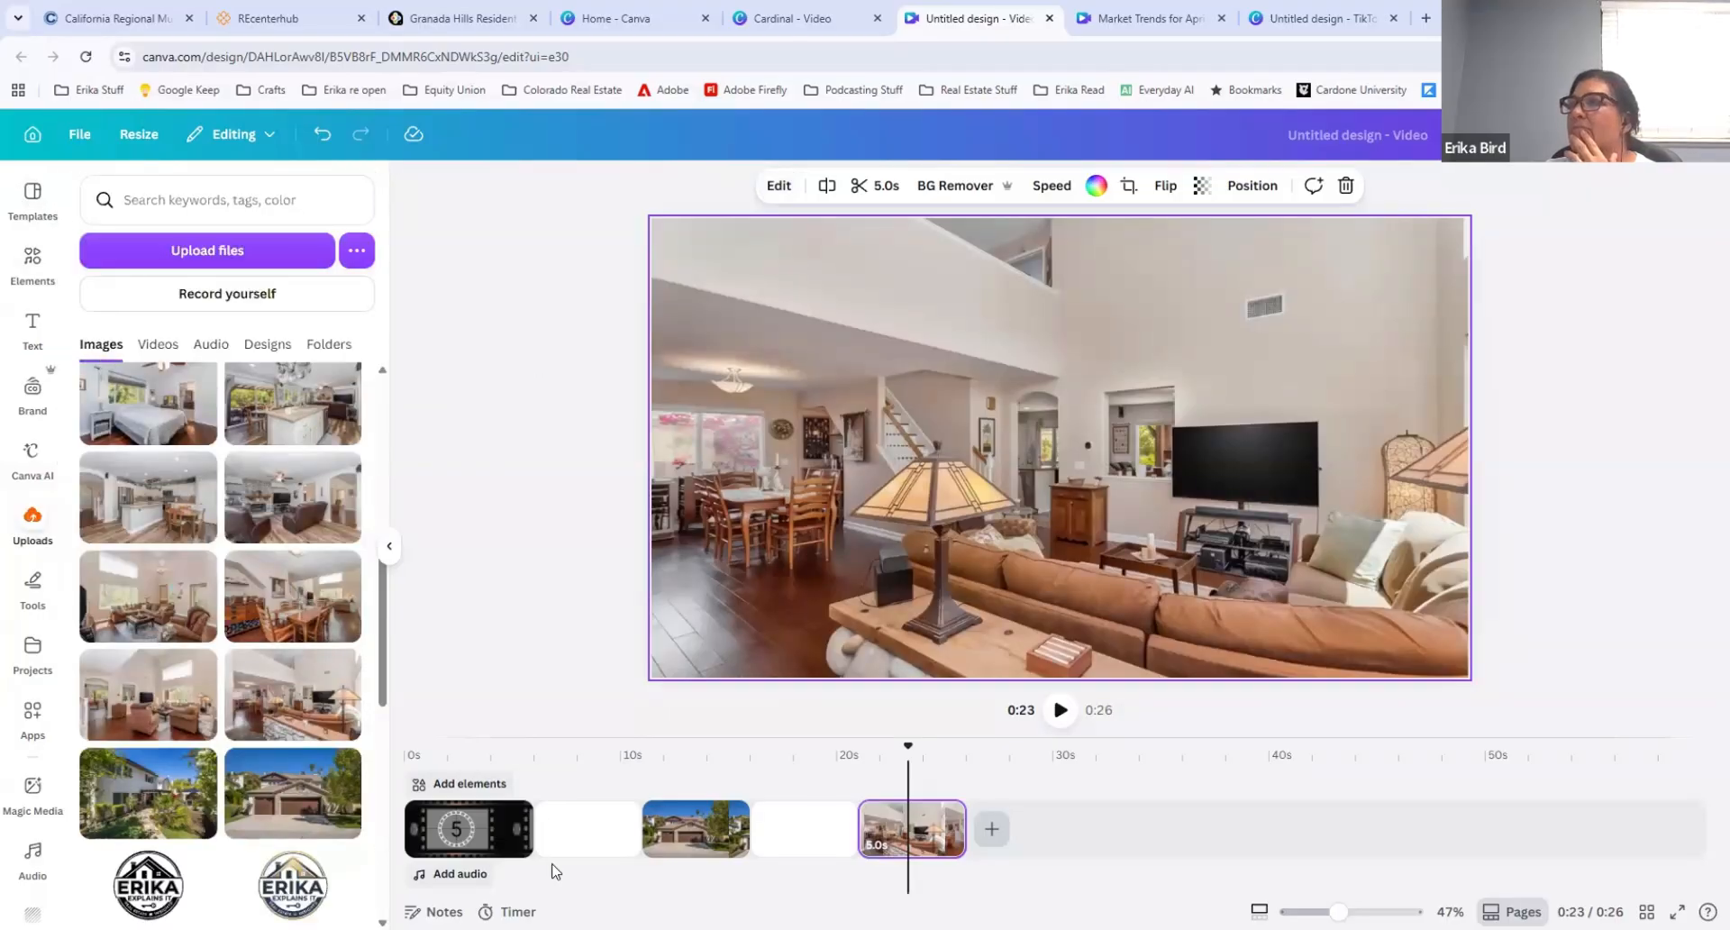
# Step: Delete the animated house-front clip and the animated living-room clip from the timeline
pyautogui.click(669, 833)
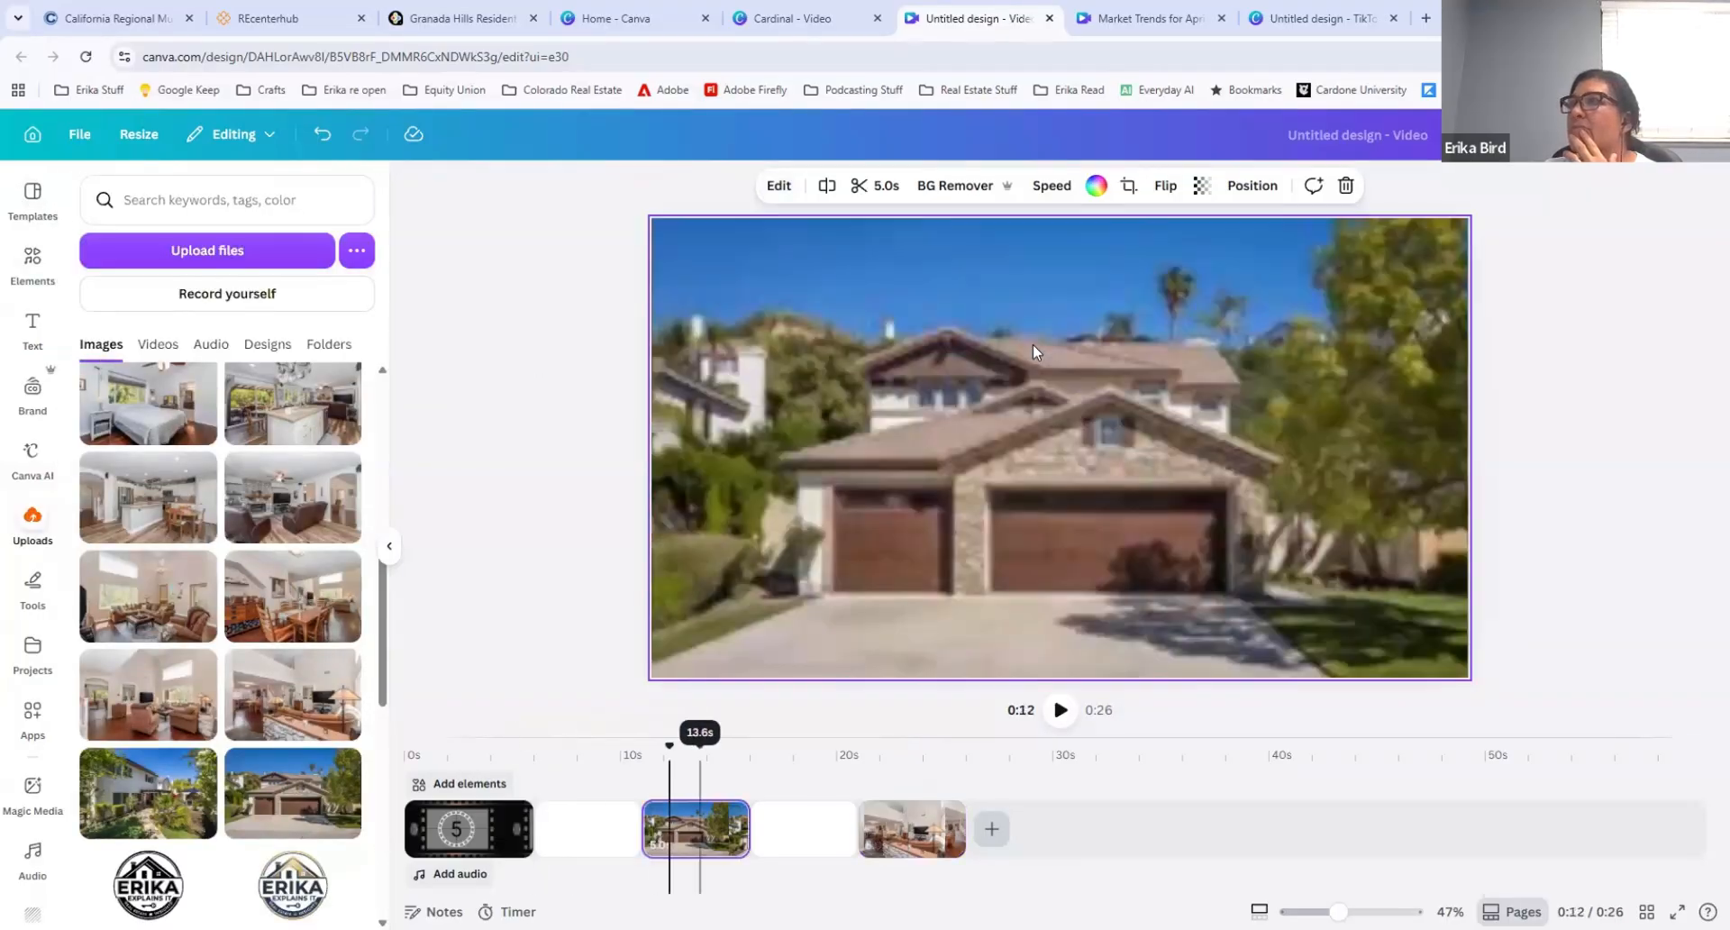
pyautogui.click(777, 189)
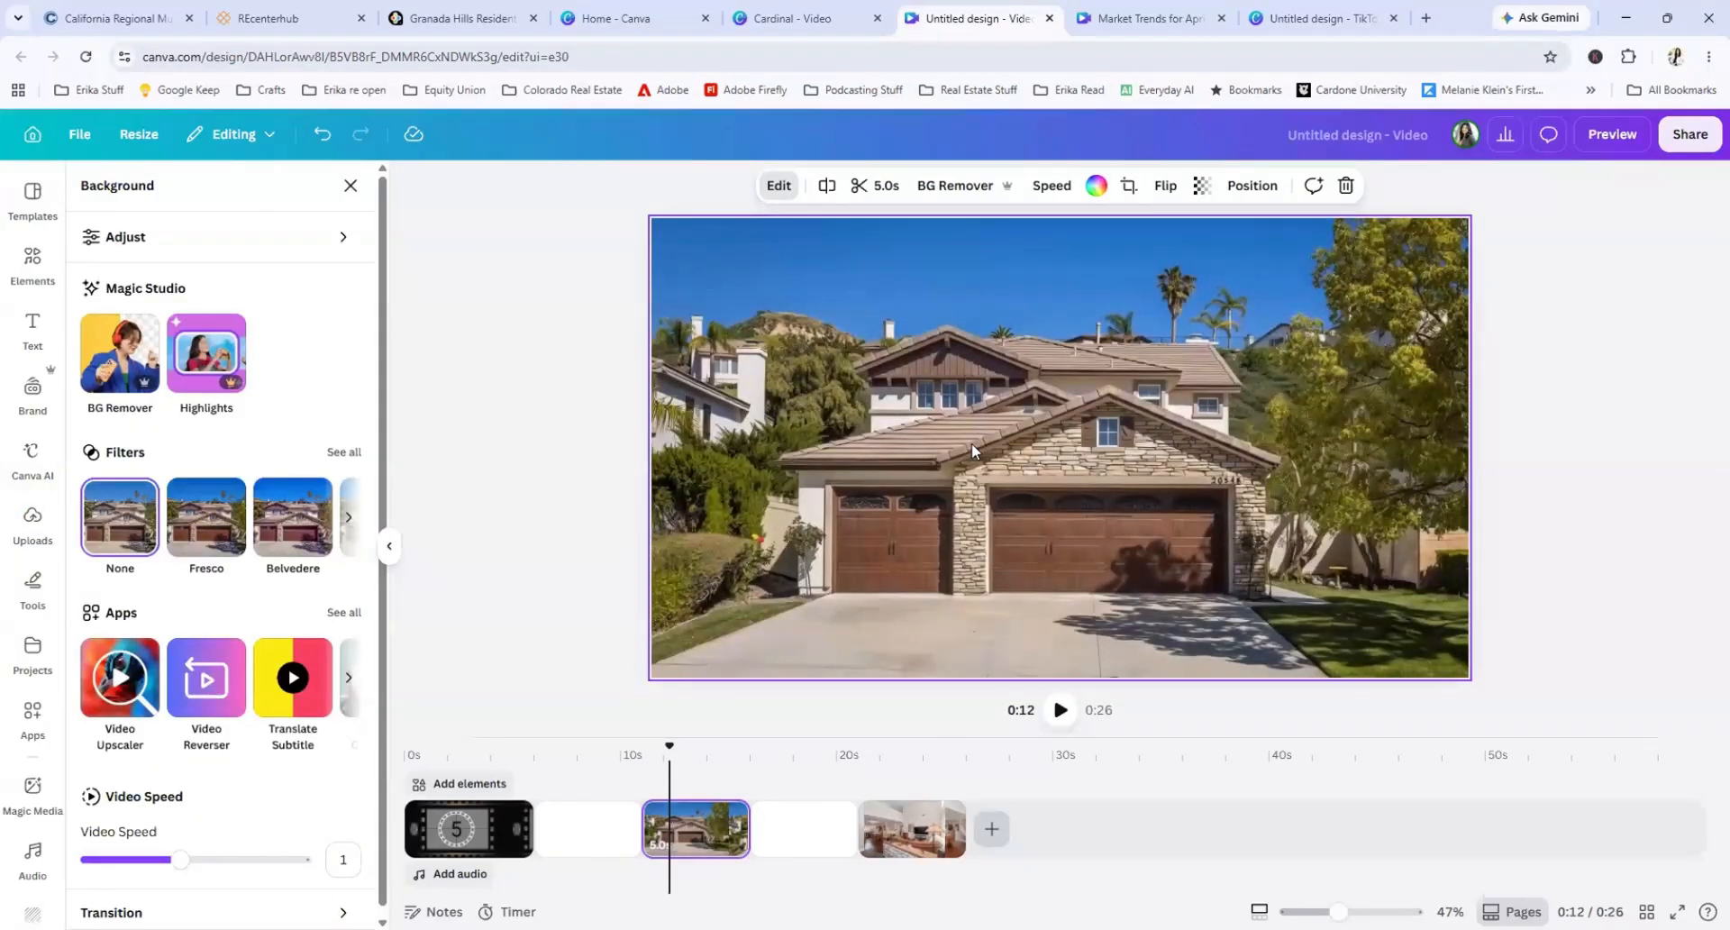
pyautogui.press('Delete')
pyautogui.click(816, 815)
pyautogui.press('Delete')
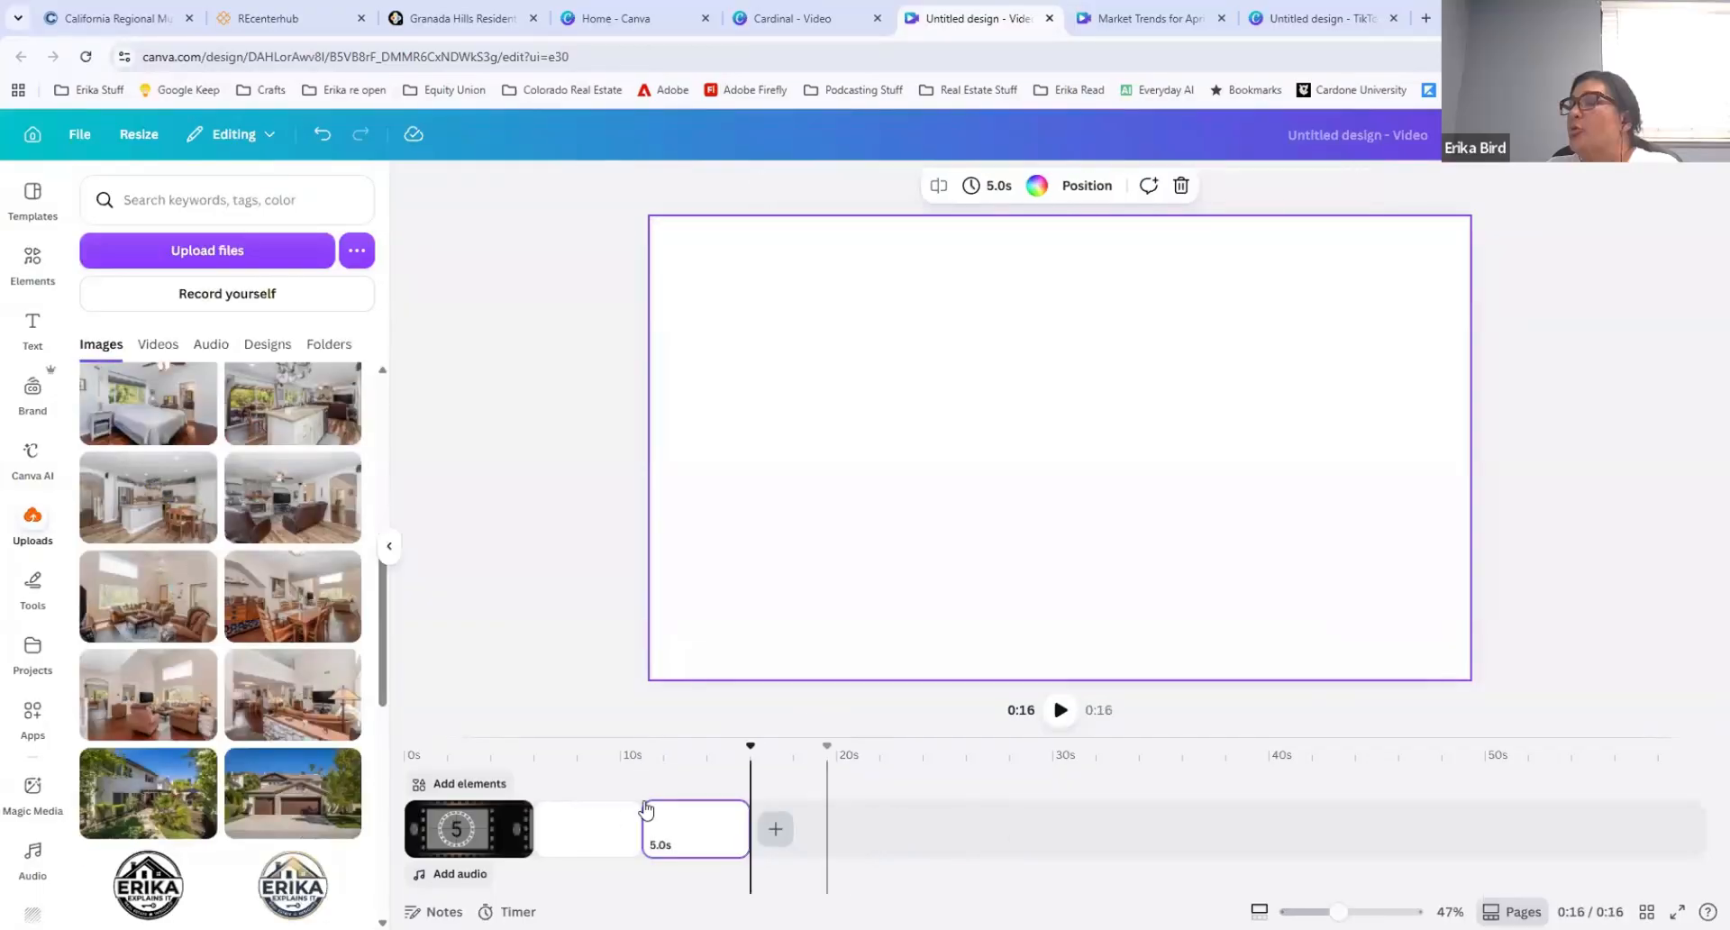
# Step: Set the uploaded house-front photo with the brown garage doors as a background clip and delete the blank clip before it
pyautogui.click(590, 825)
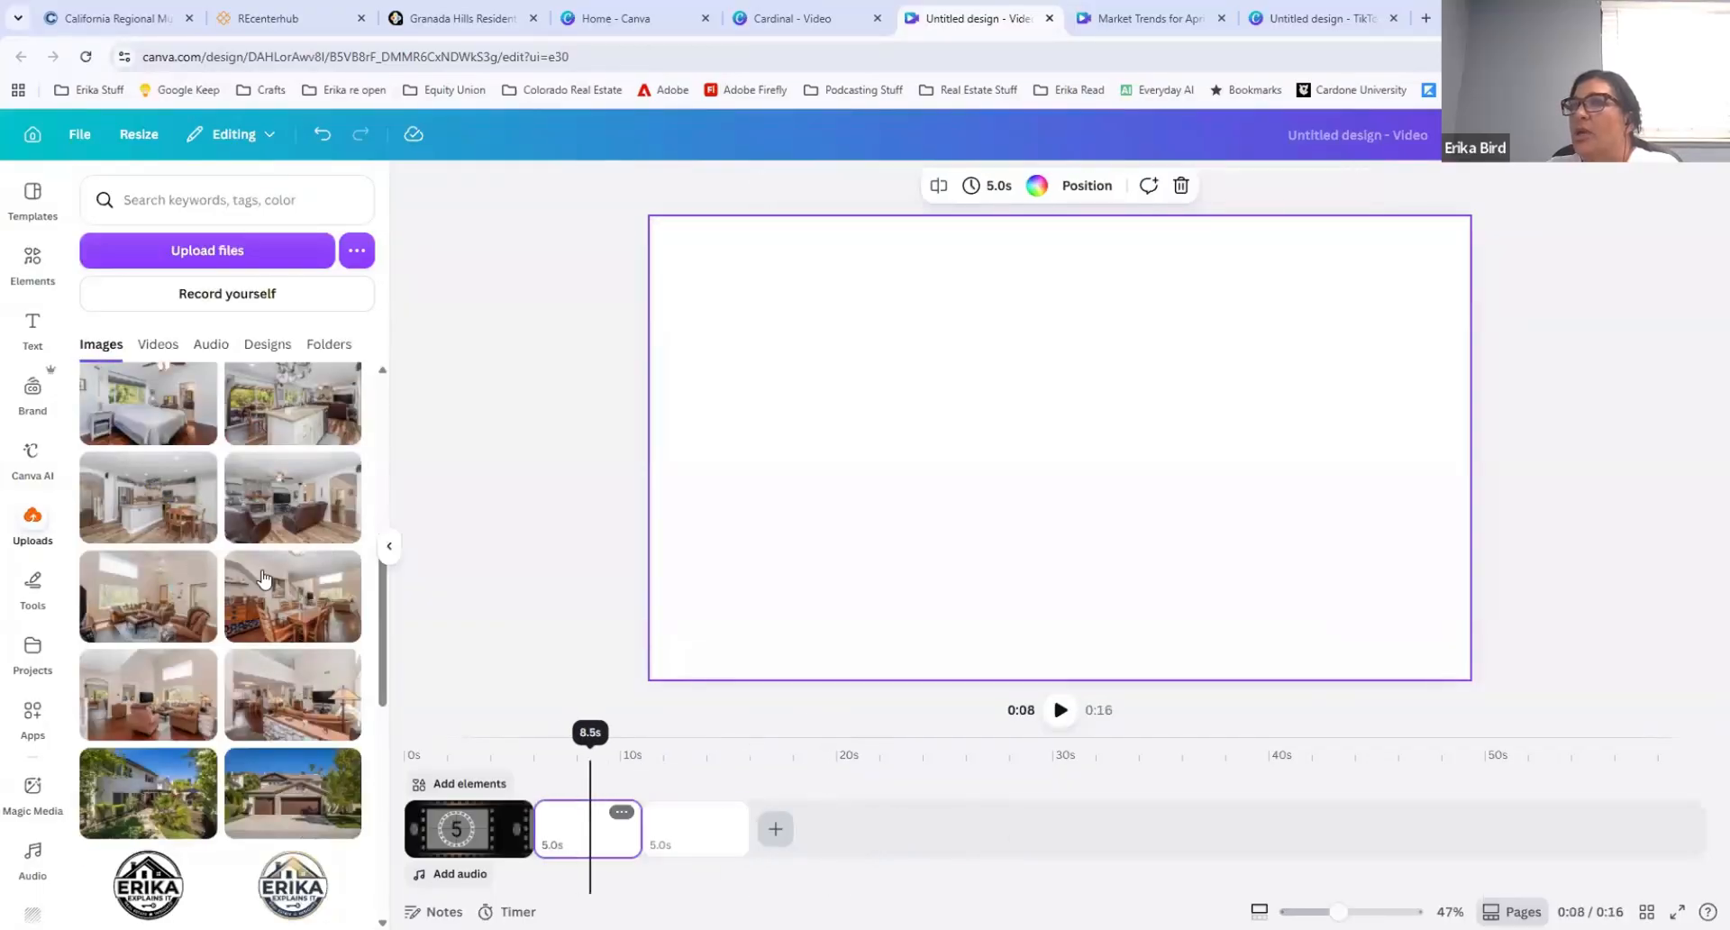
pyautogui.click(275, 790)
pyautogui.rightClick(946, 386)
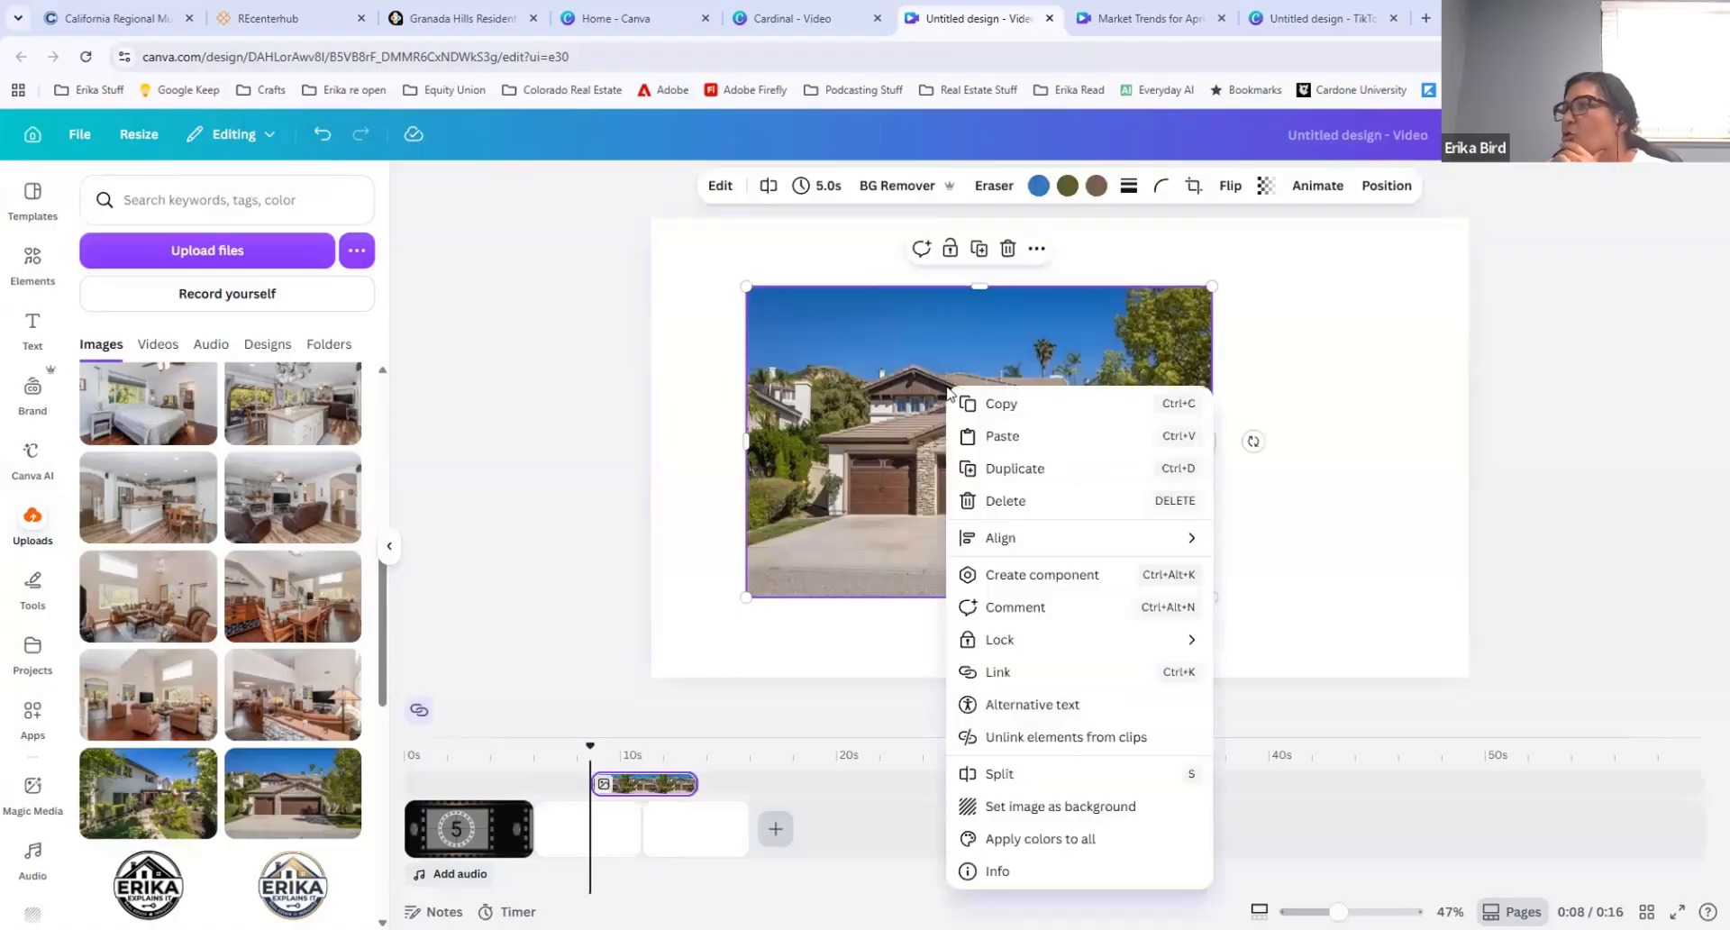
pyautogui.click(1027, 805)
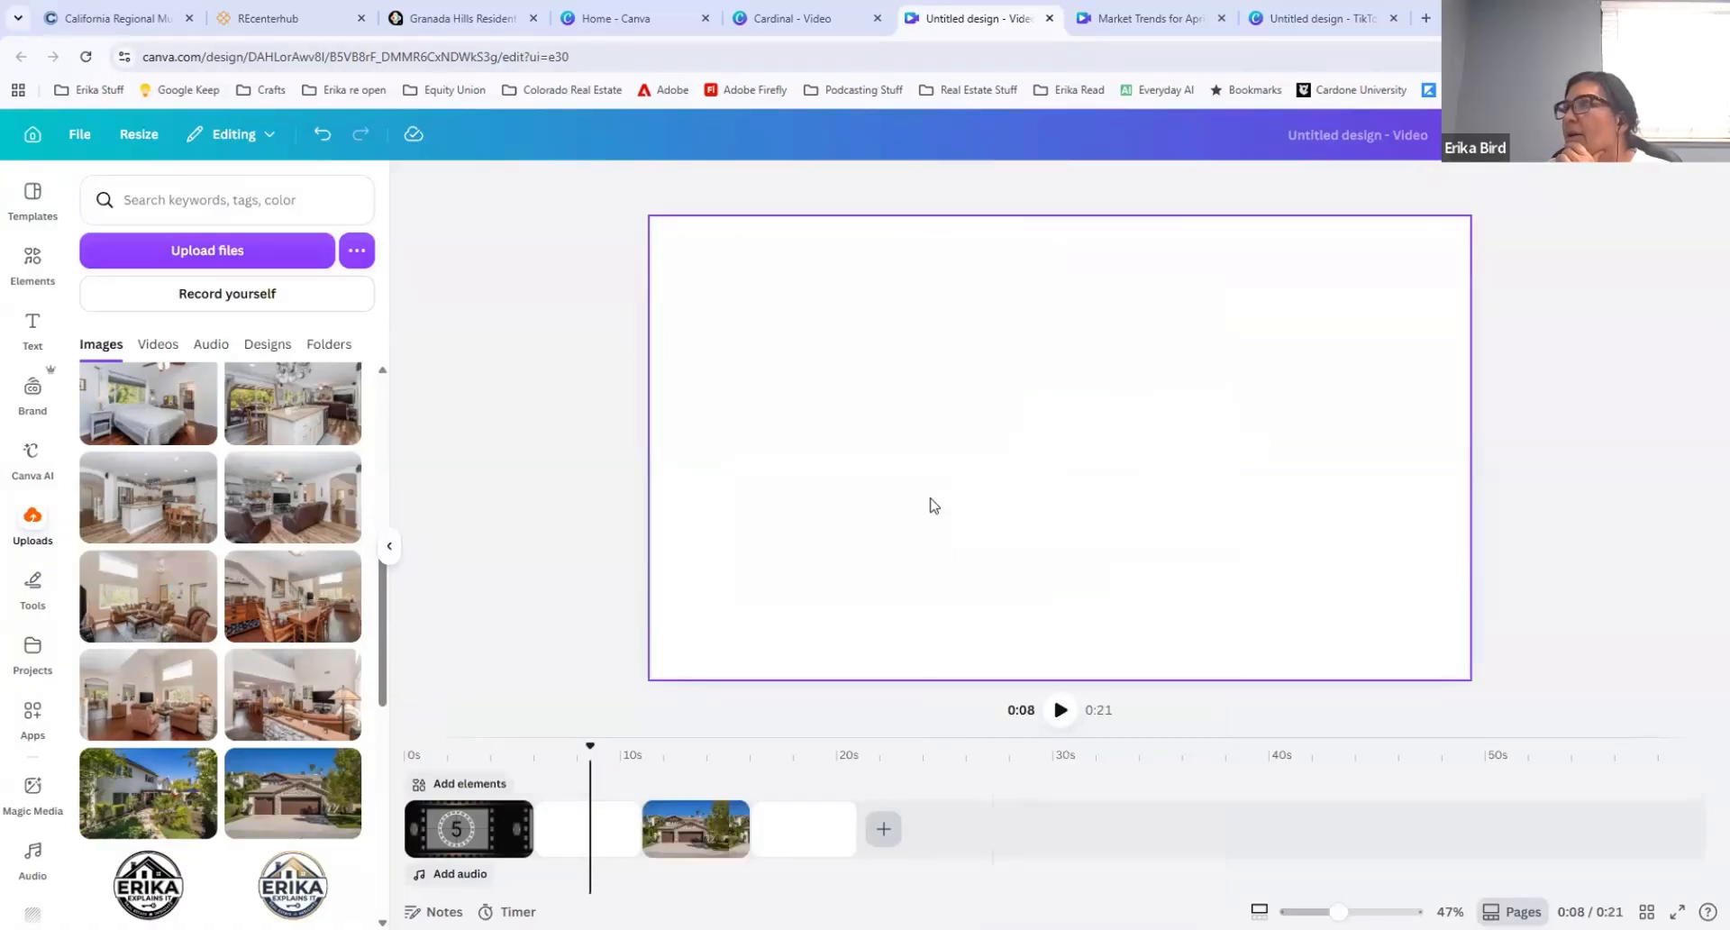
pyautogui.click(604, 838)
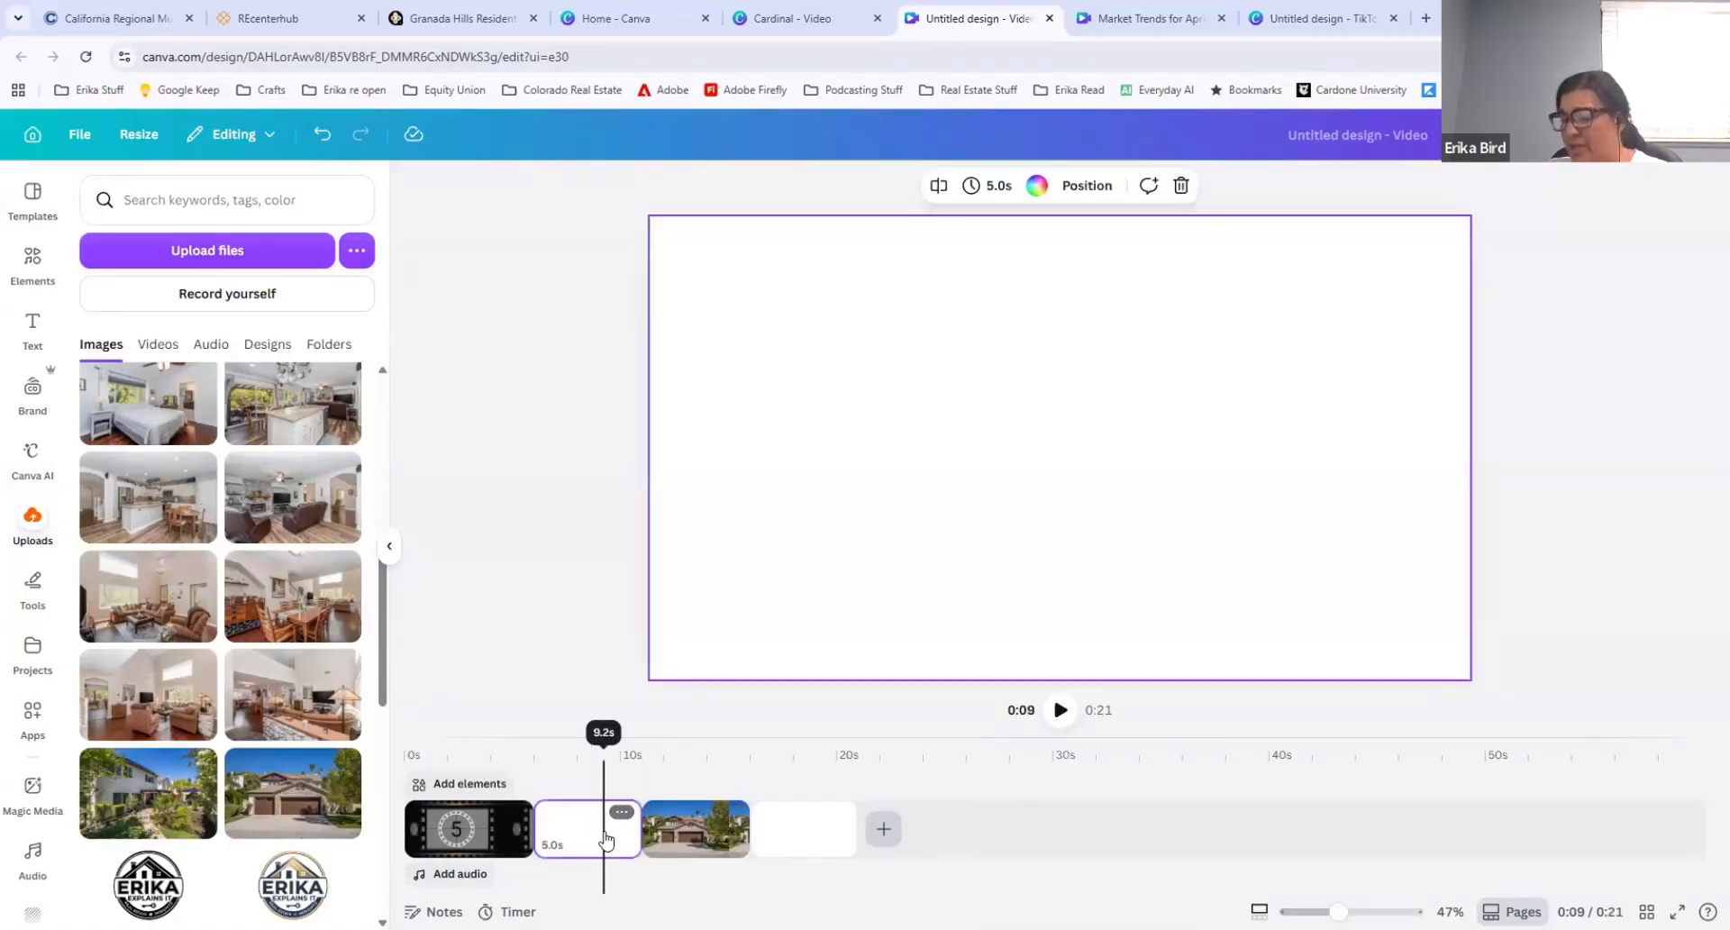
pyautogui.press('Delete')
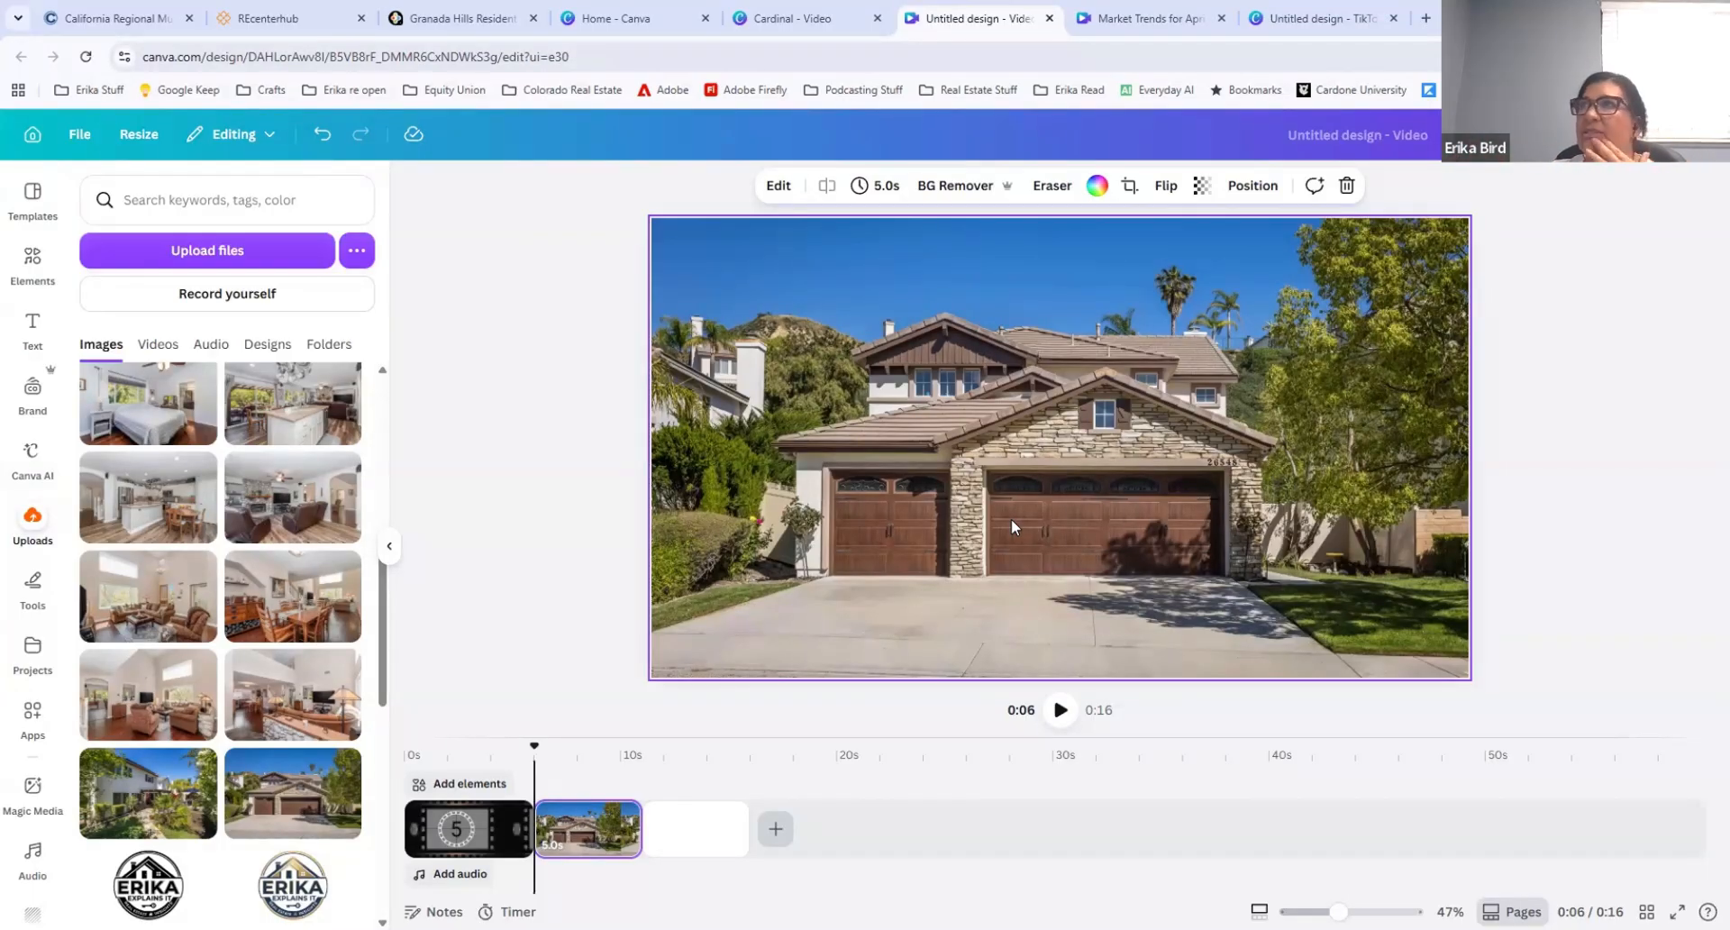
# Step: Review the house-front photo's image-editing tools and background color choices, and activate the eyedropper for a custom solid color
pyautogui.click(779, 187)
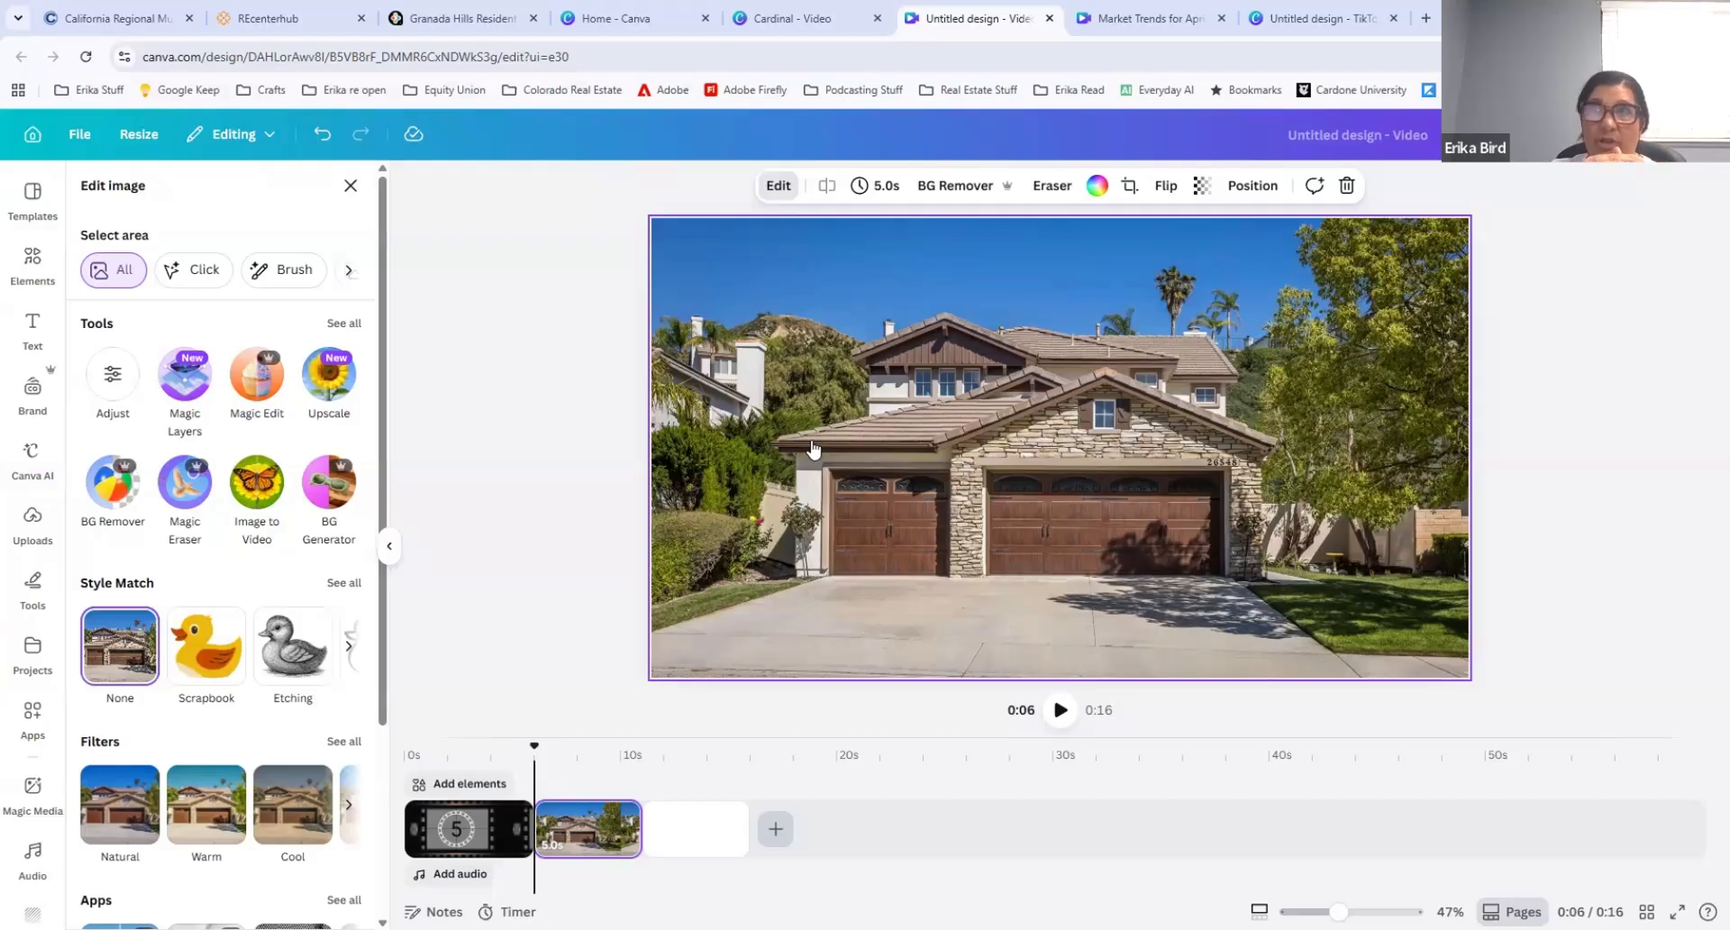
pyautogui.click(1086, 196)
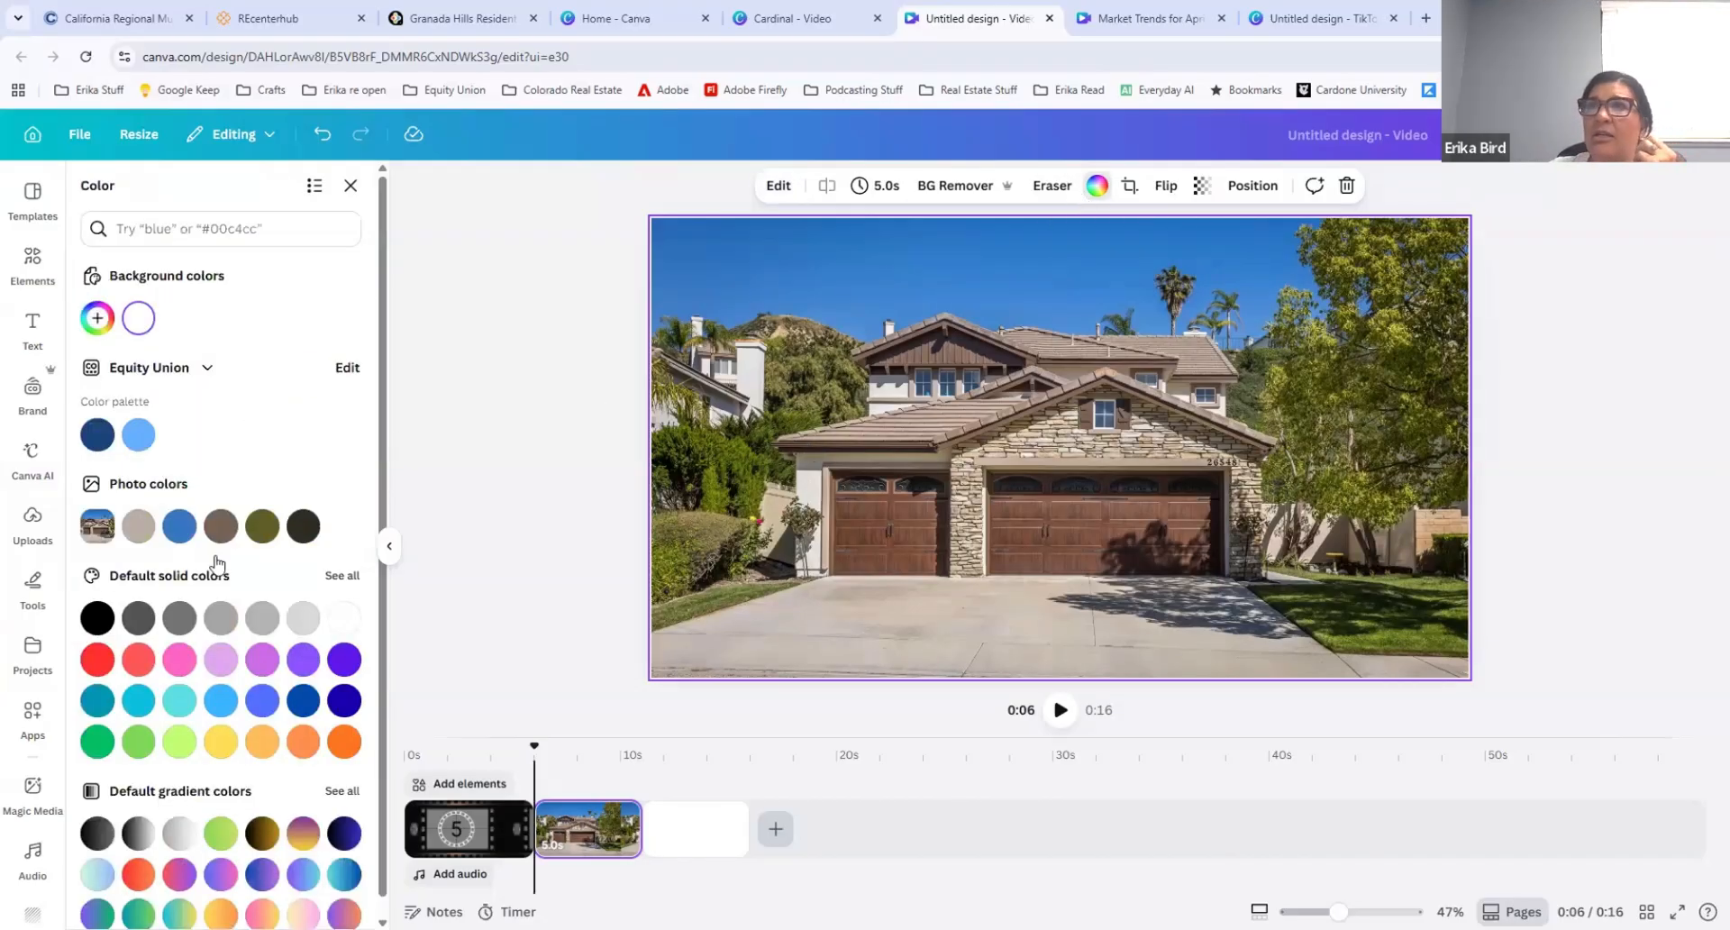
pyautogui.scroll(-1, 261, 669)
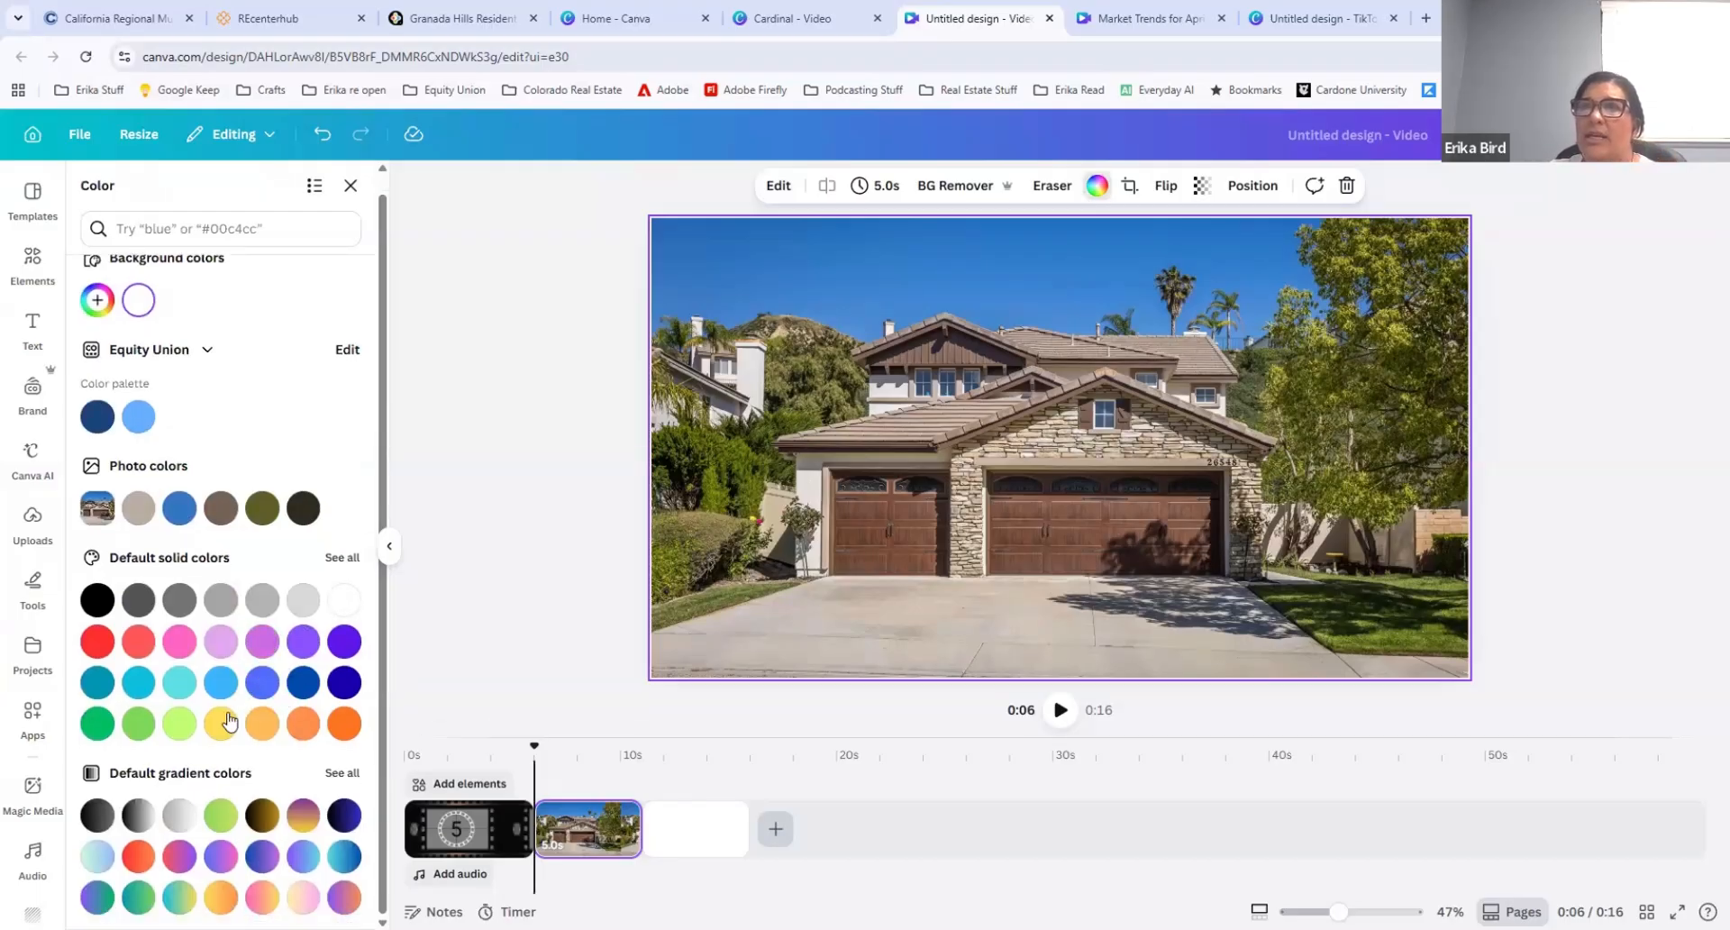
pyautogui.scroll(1, 209, 676)
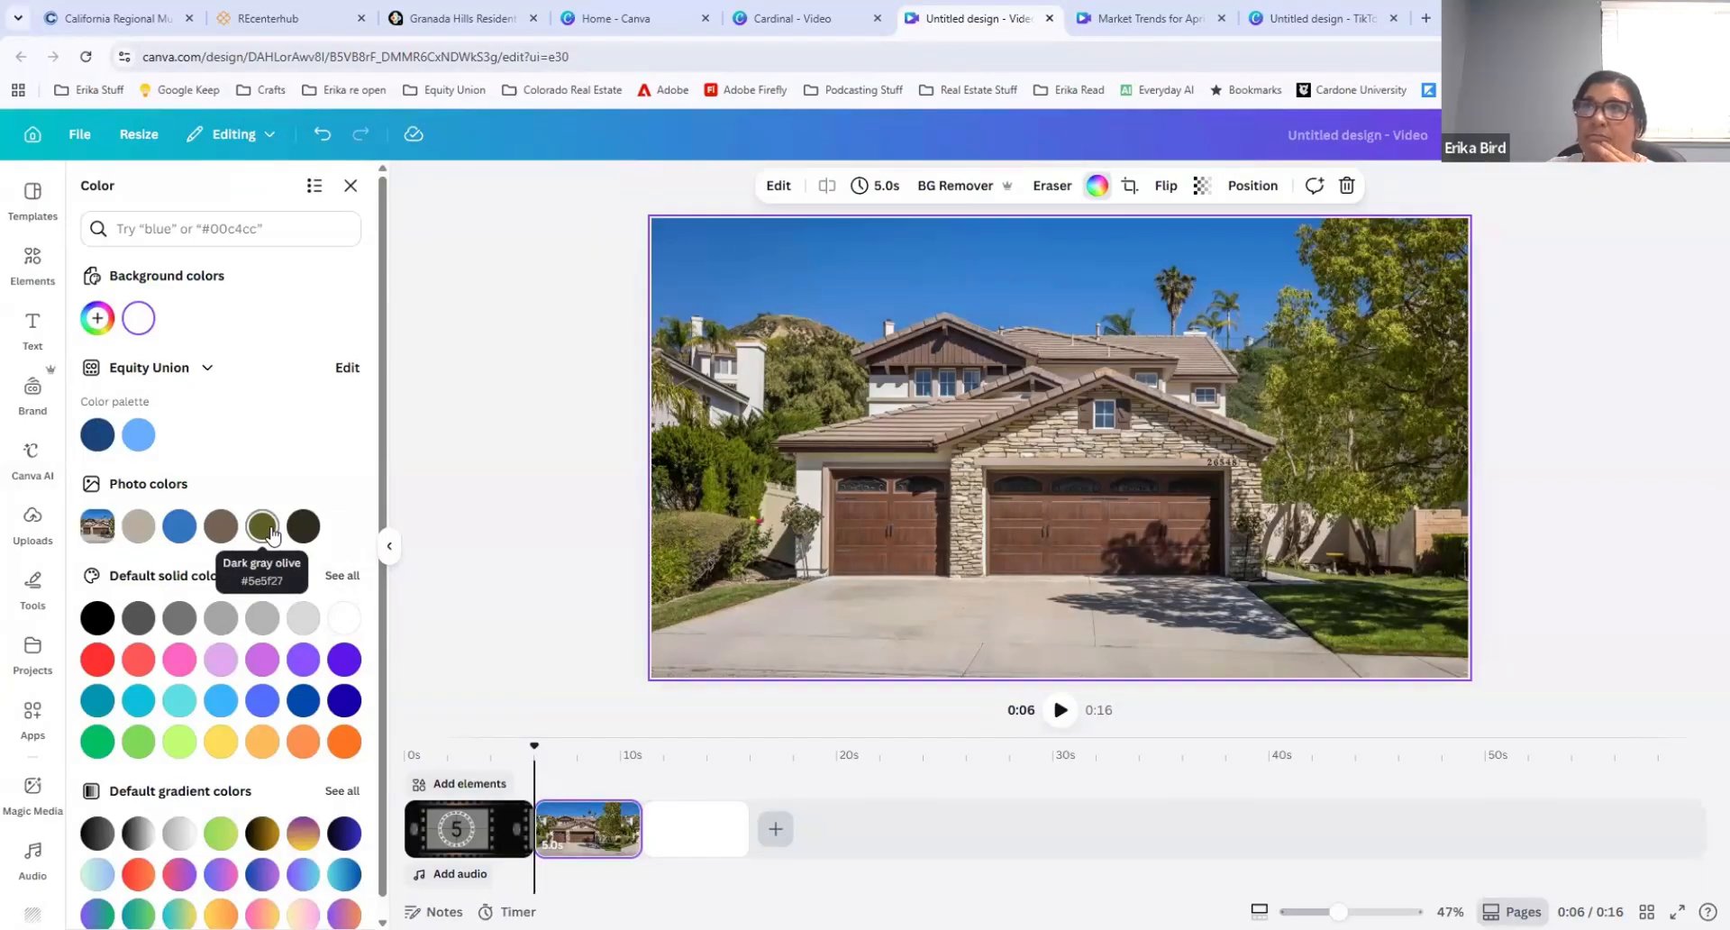
pyautogui.click(97, 318)
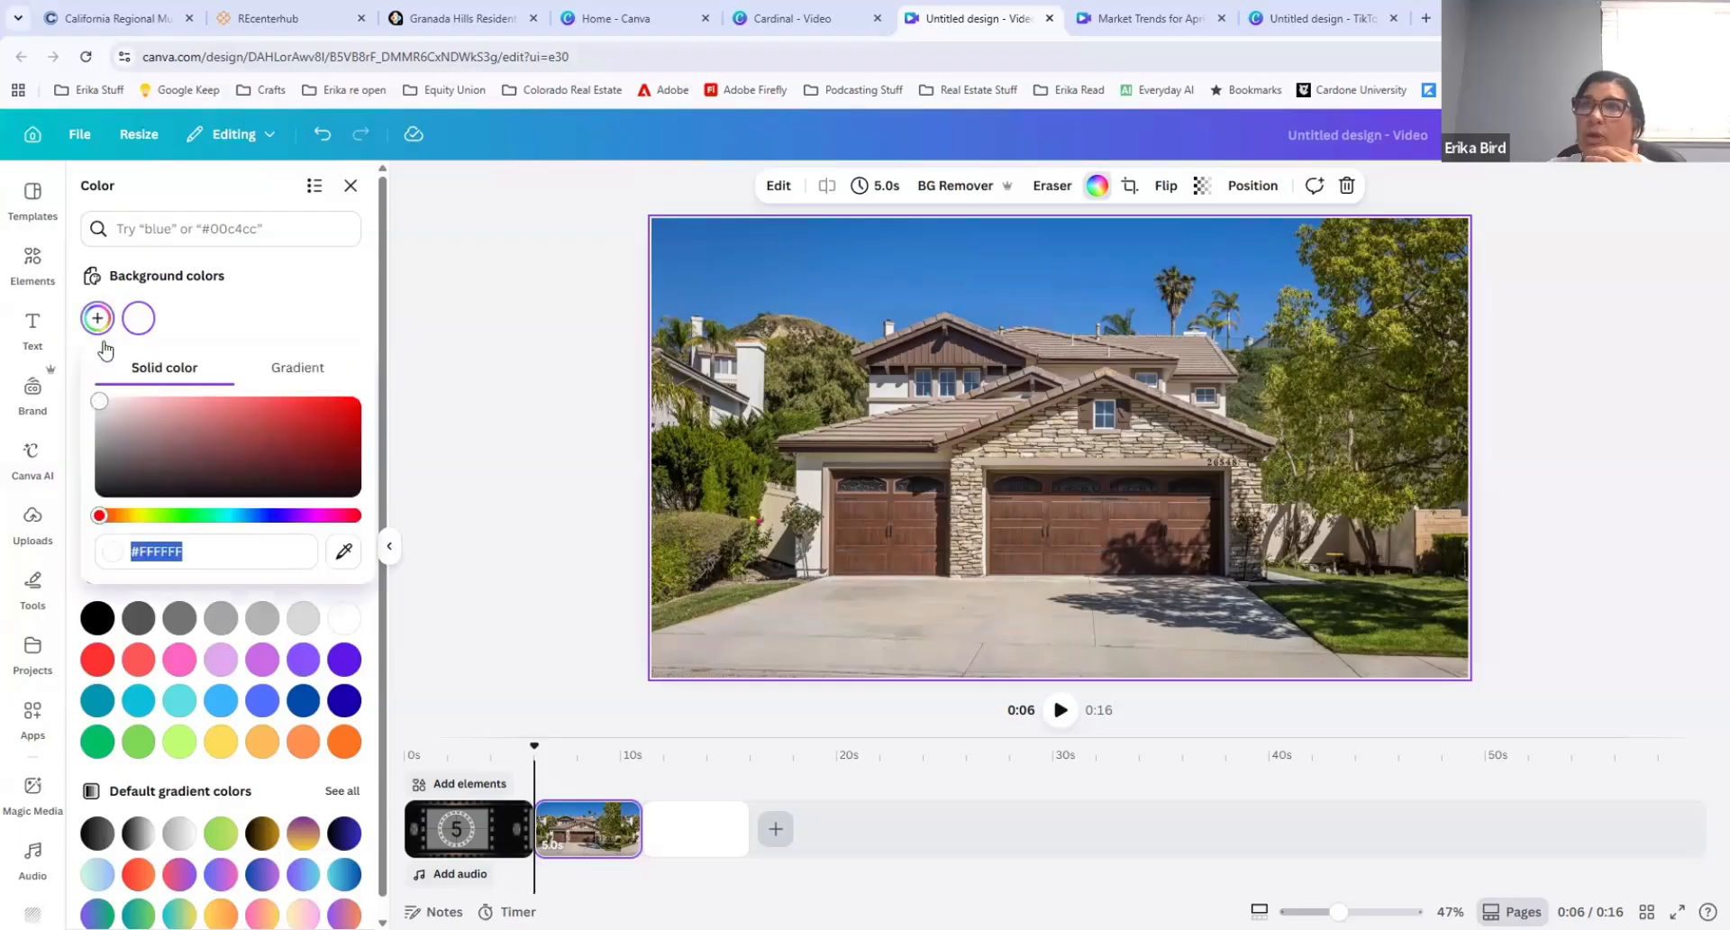
pyautogui.click(339, 553)
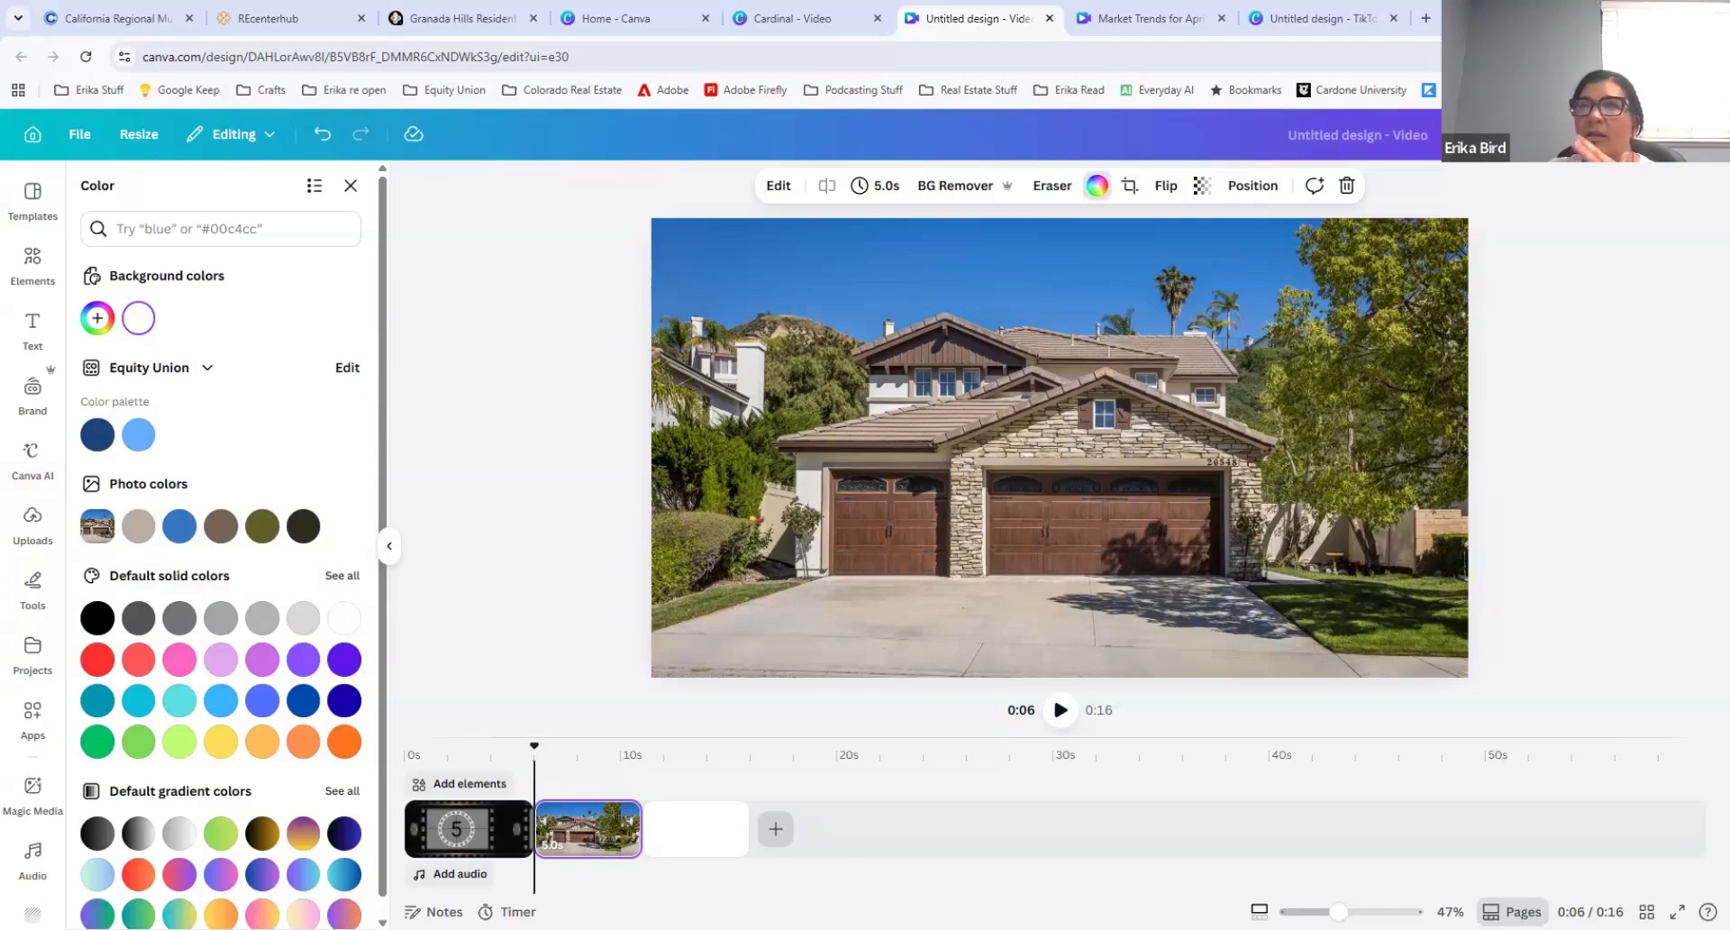
# Step: Delete the clip filled with solid grey and set the uploaded house-front photo with brown garage doors as a background clip again
pyautogui.click(97, 318)
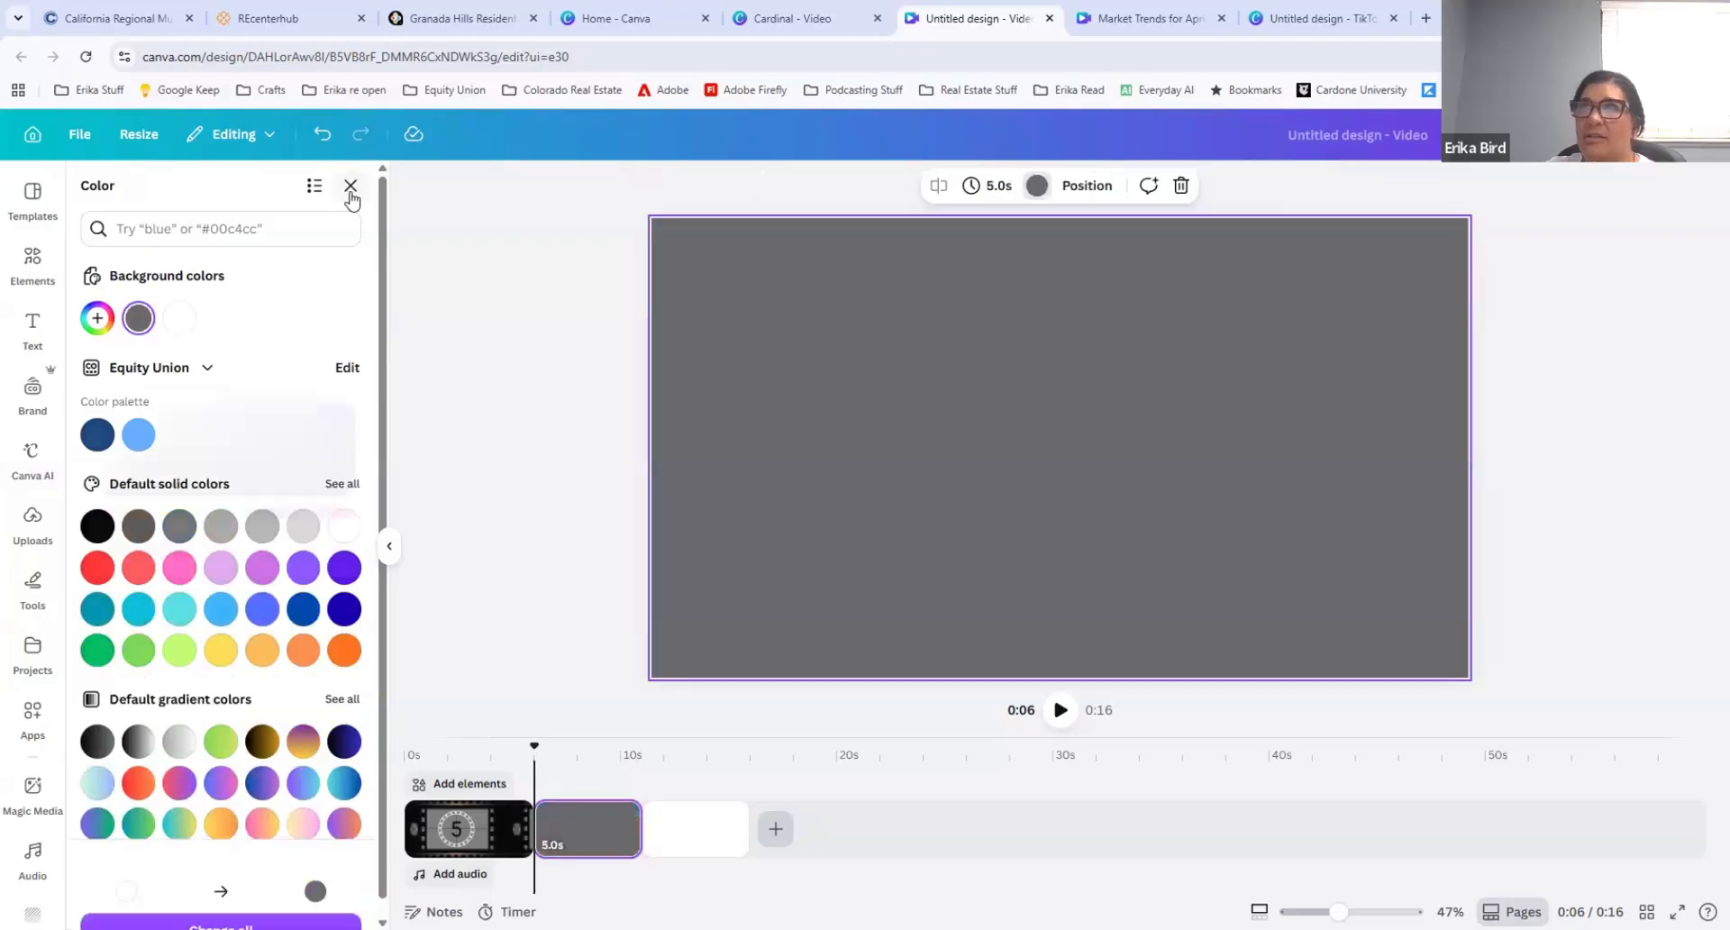
pyautogui.click(350, 185)
pyautogui.click(599, 840)
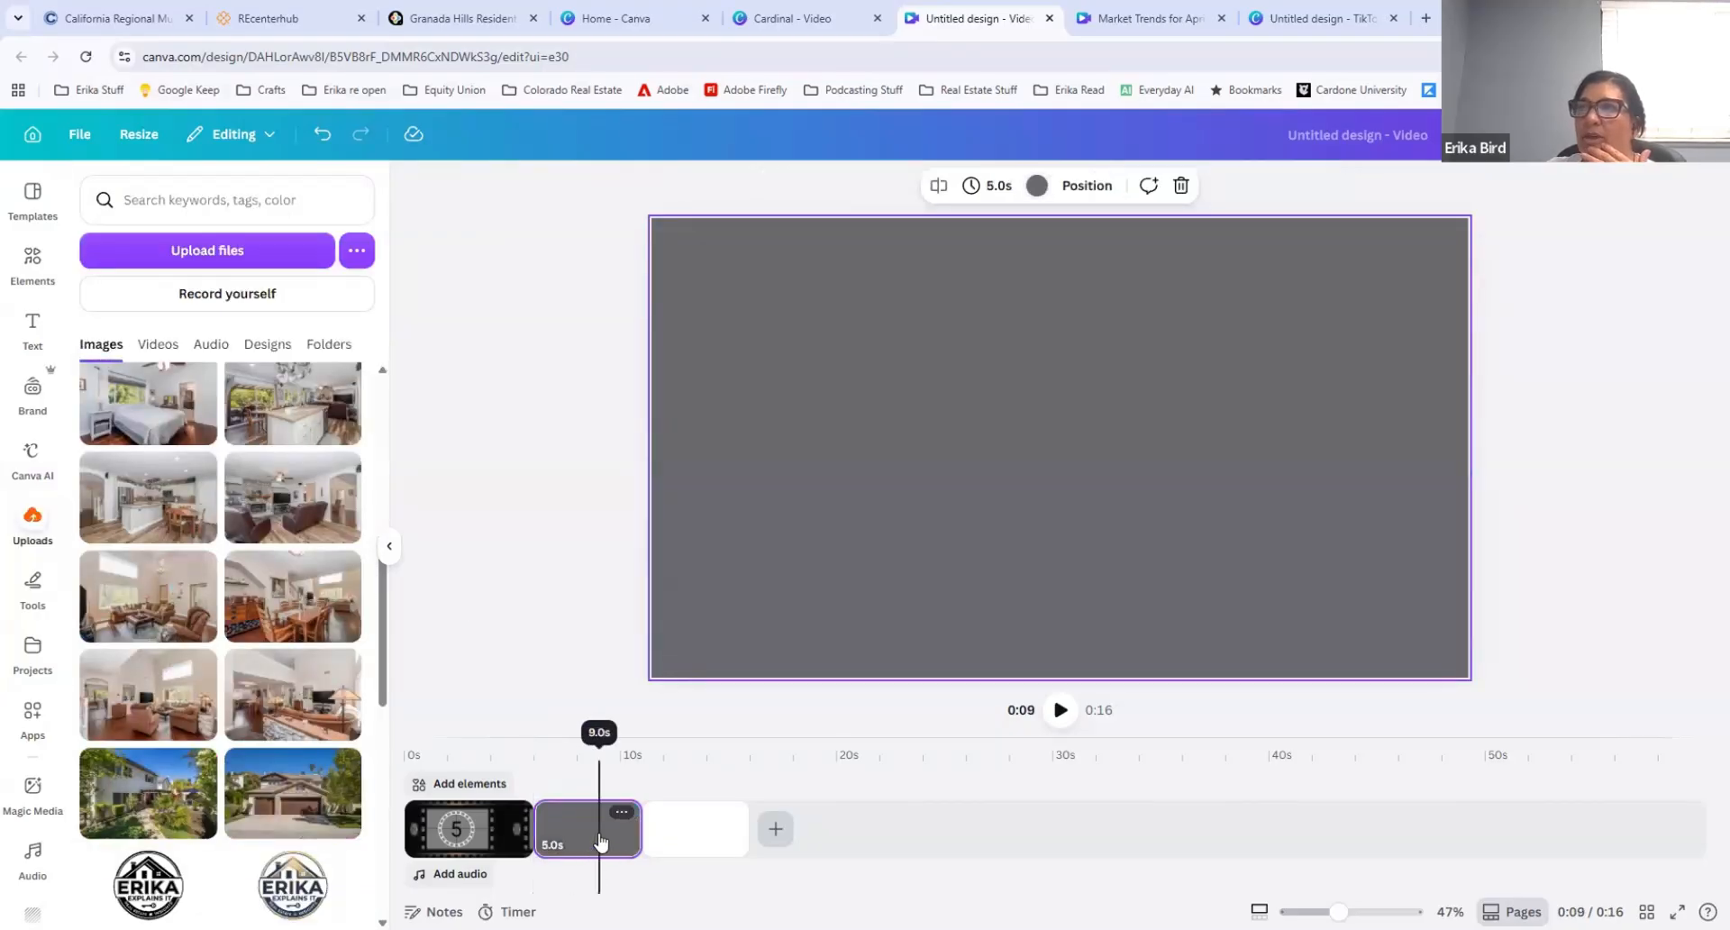
pyautogui.press('Delete')
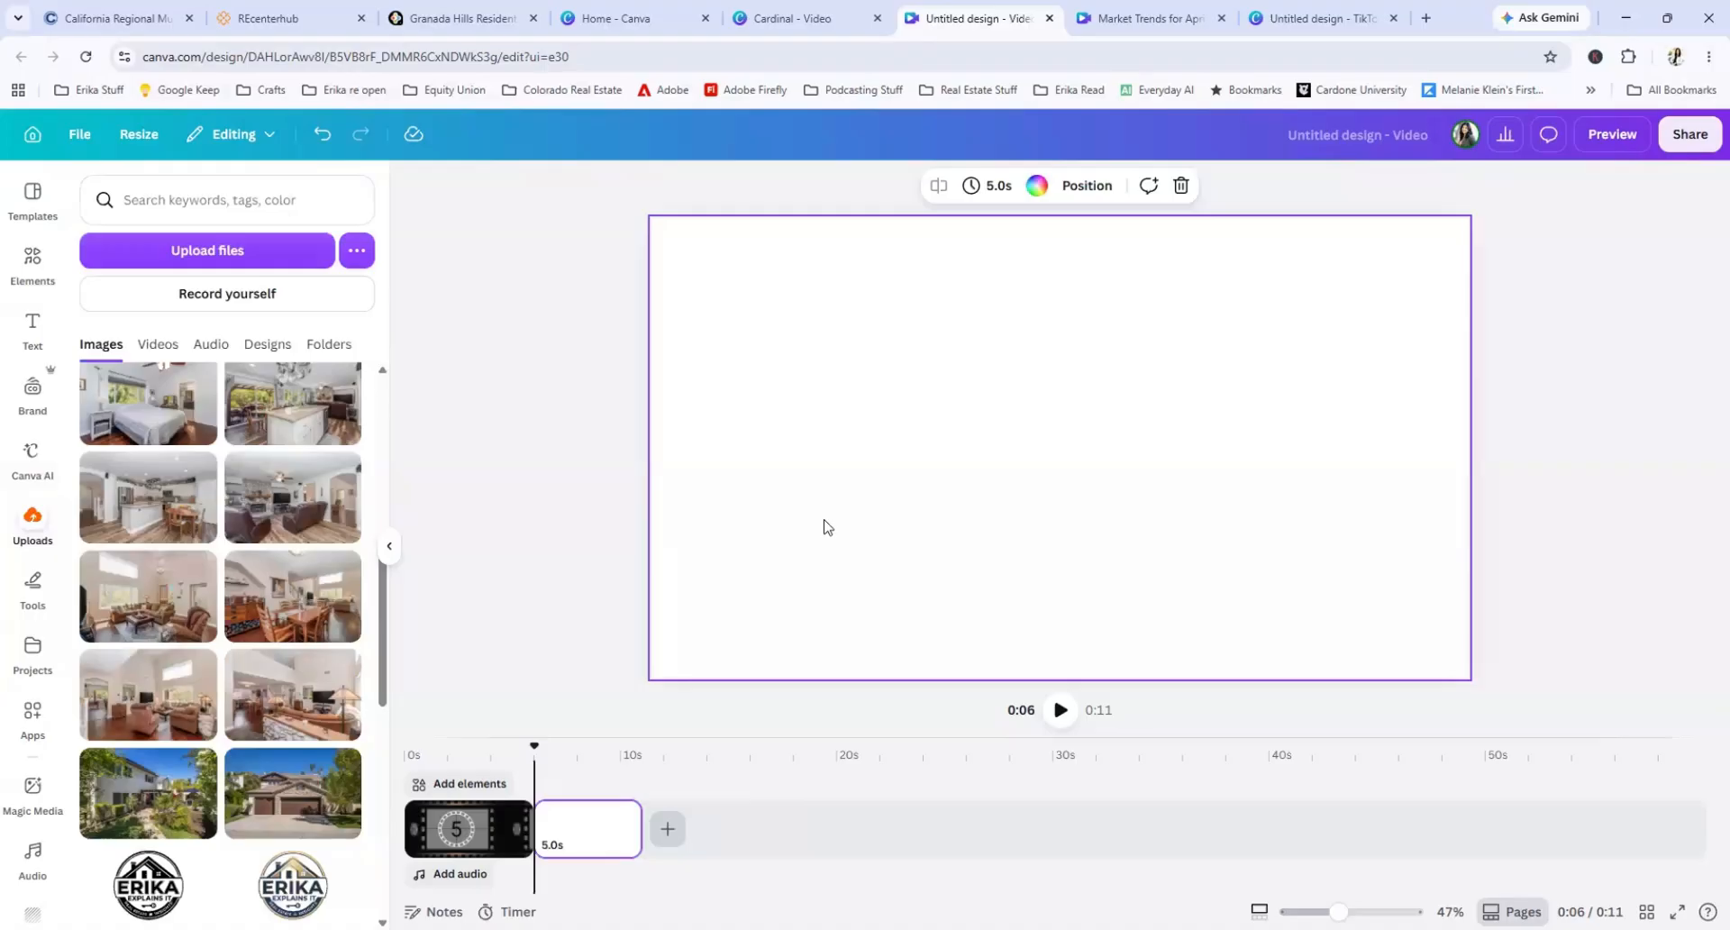
pyautogui.click(336, 782)
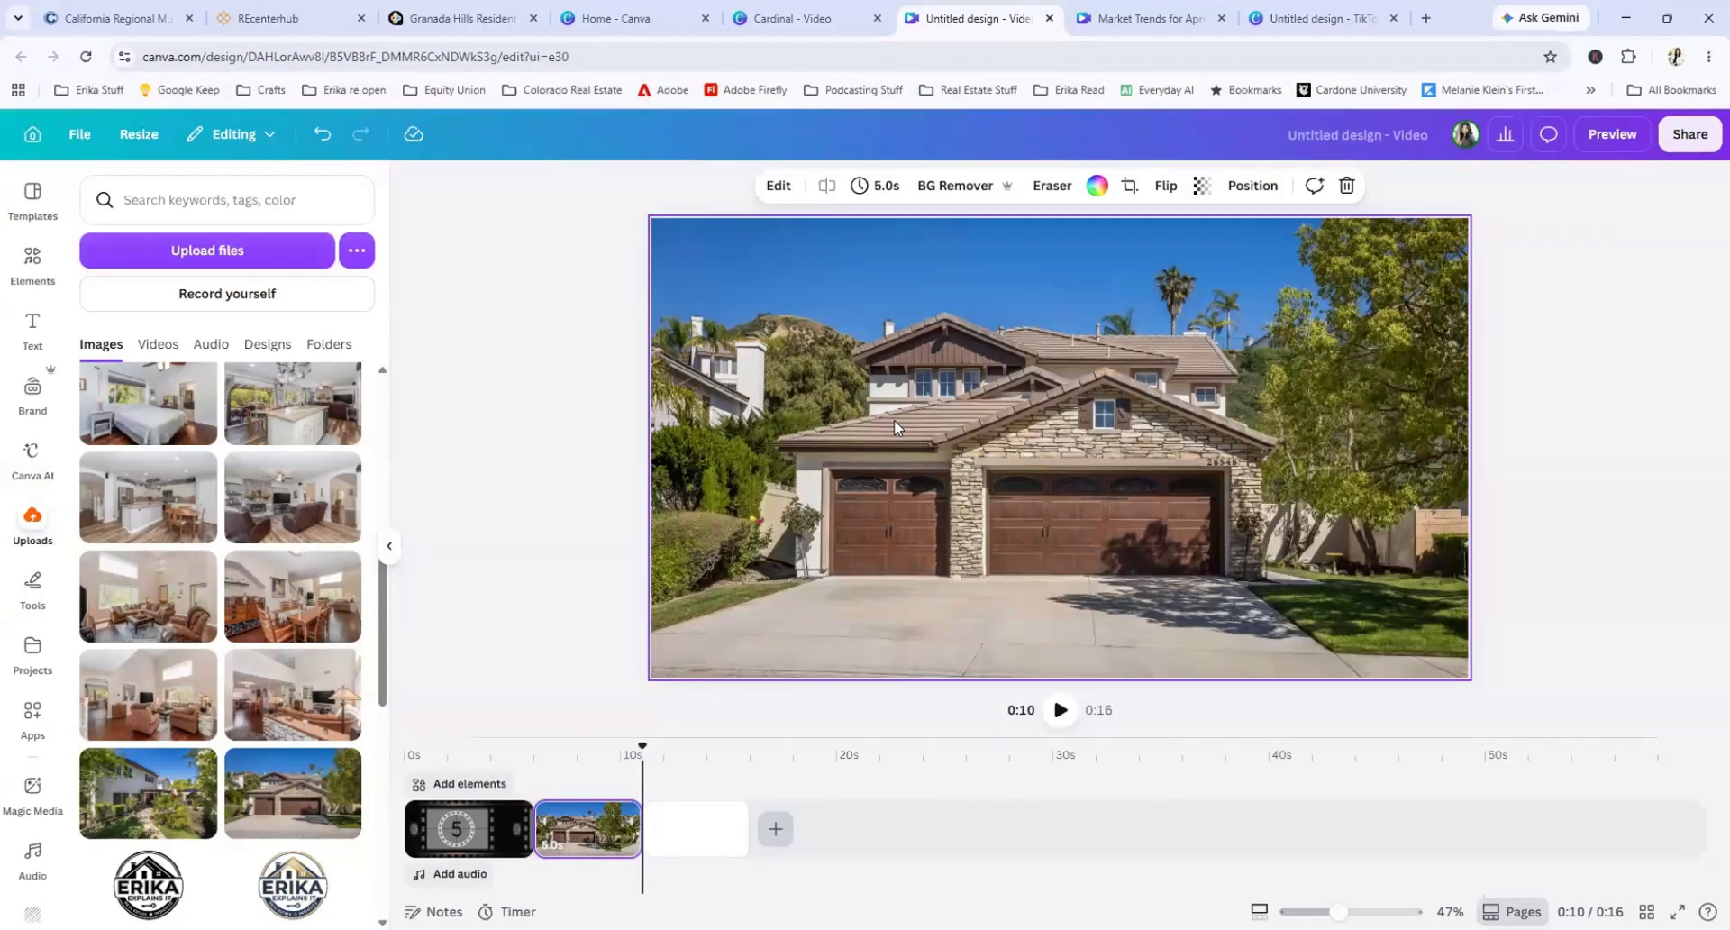
# Step: Generate a 5-second Image to Video clip from the house-front photo with custom motion "walking up to home with garage doors opening", and undo it
pyautogui.click(778, 186)
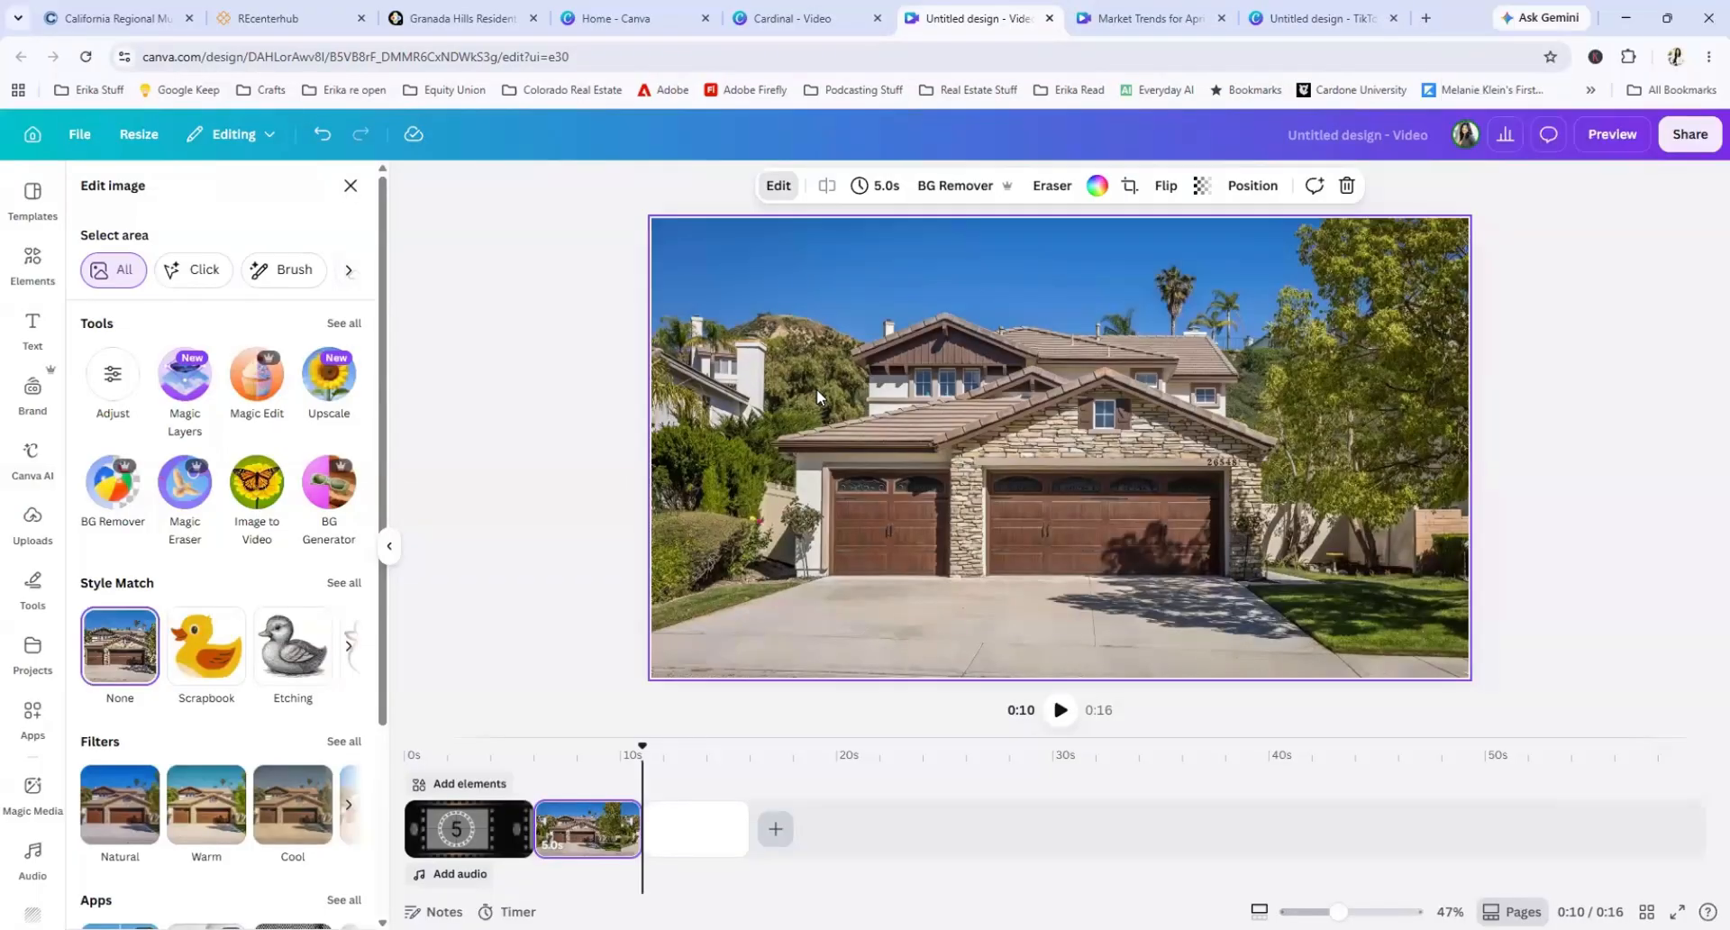
pyautogui.click(259, 482)
pyautogui.click(291, 244)
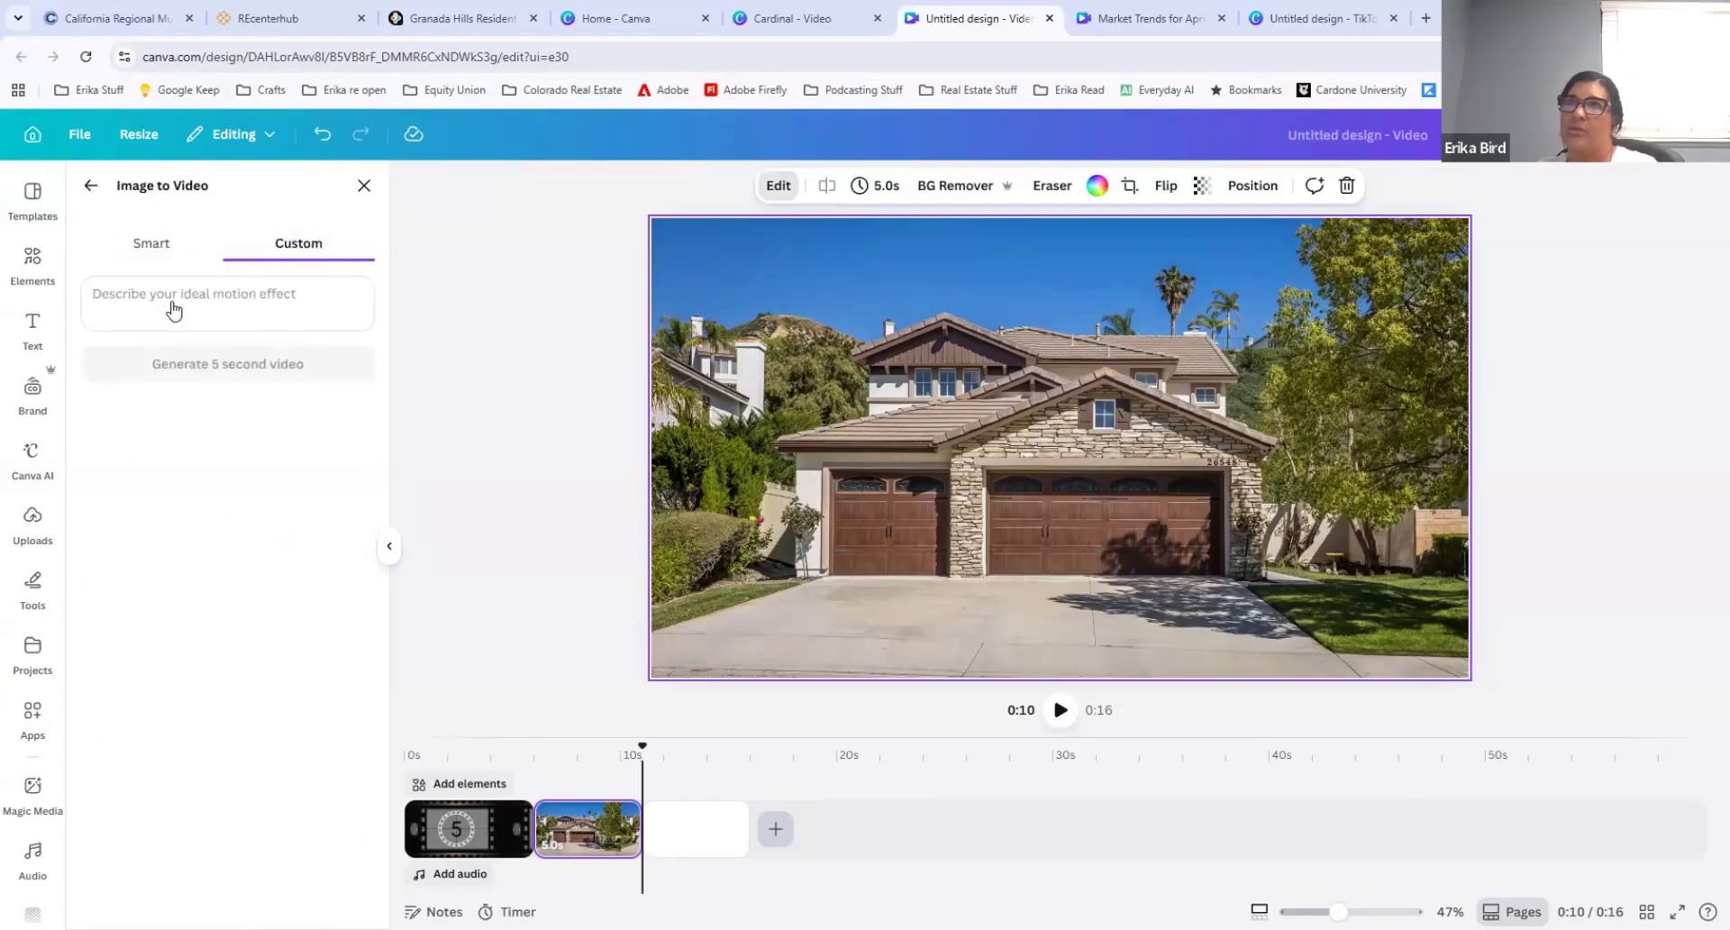
pyautogui.click(161, 300)
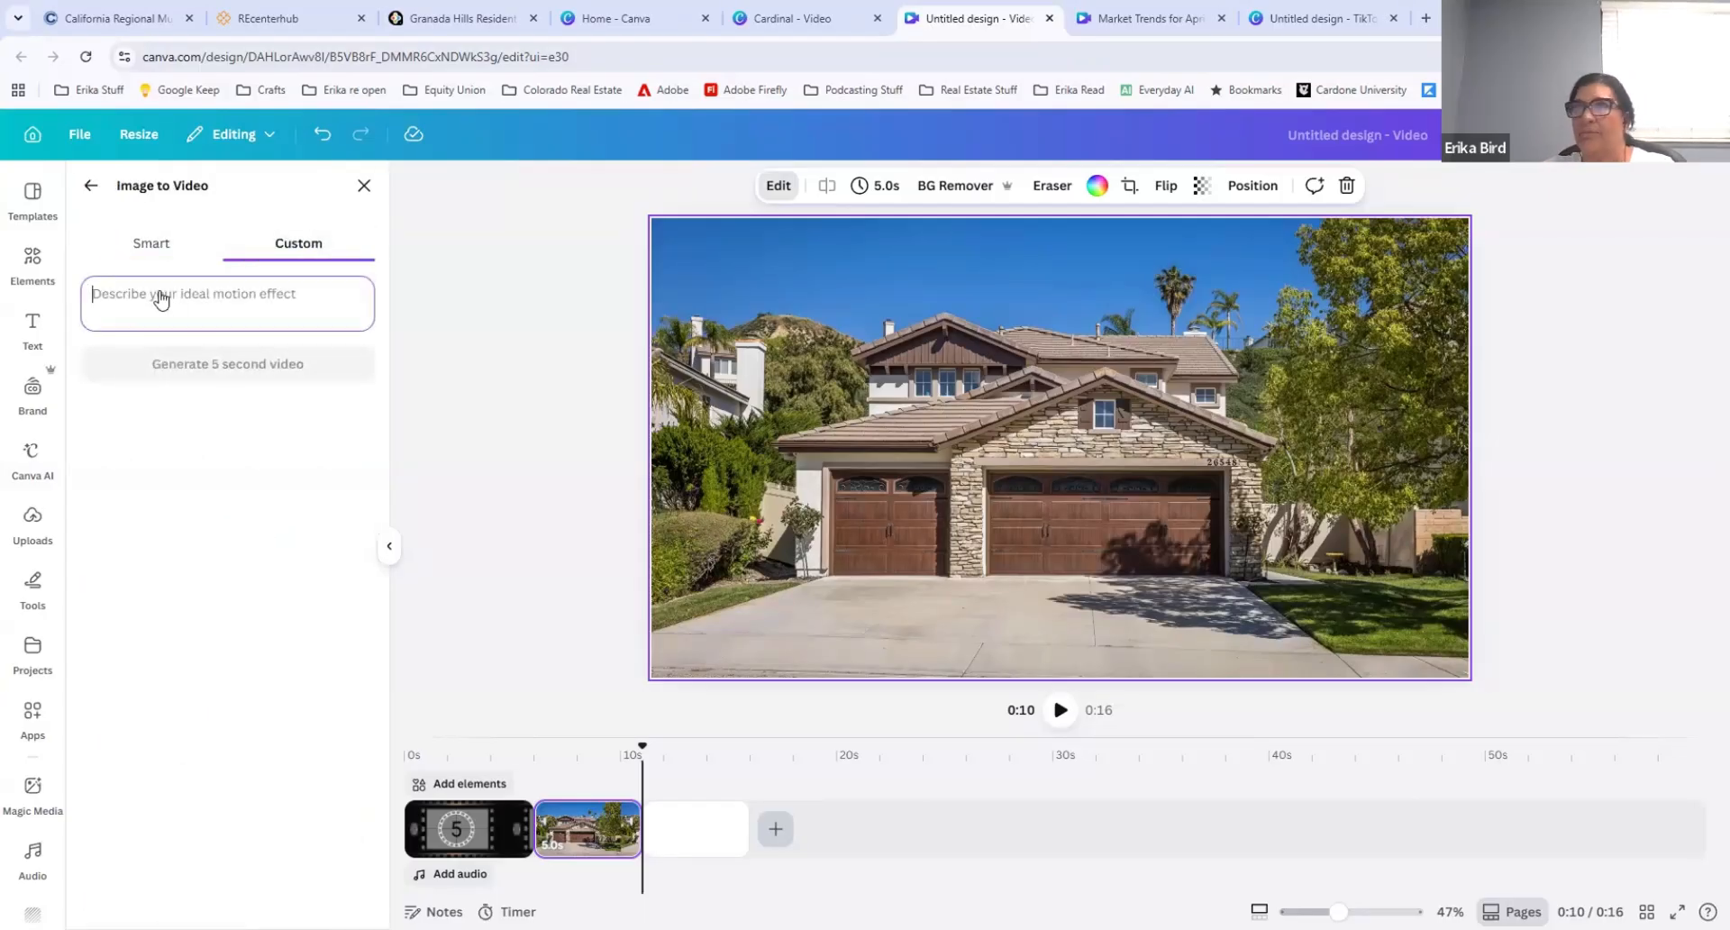
pyautogui.write('walking up to home with')
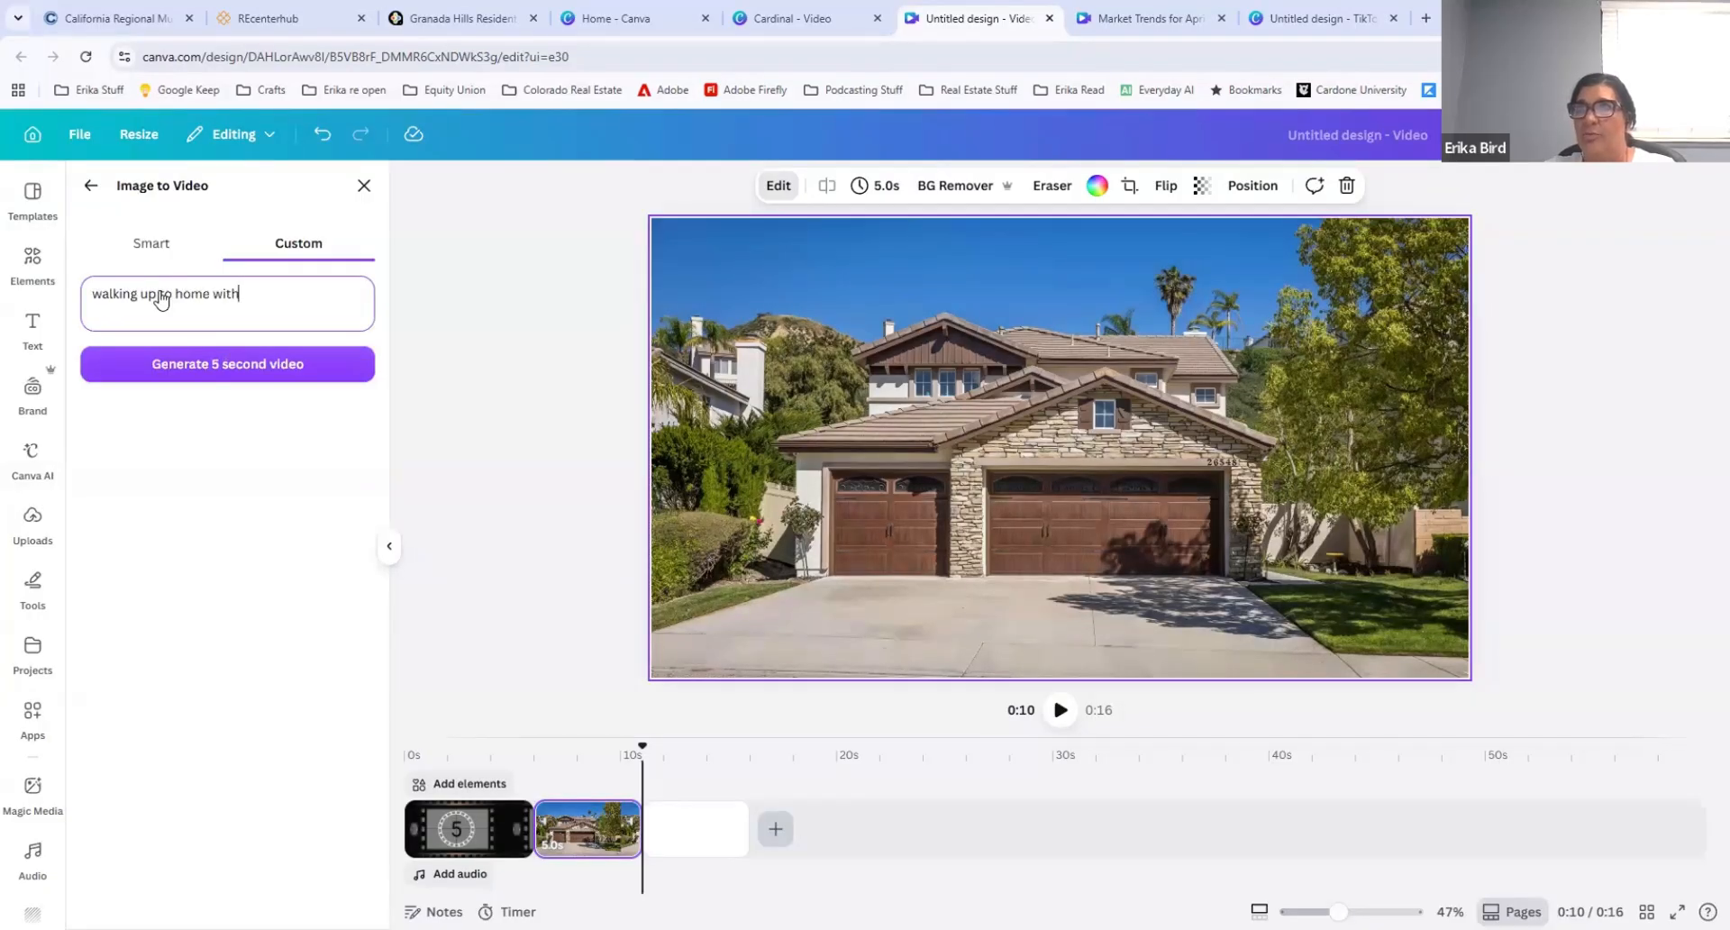
pyautogui.write('ga')
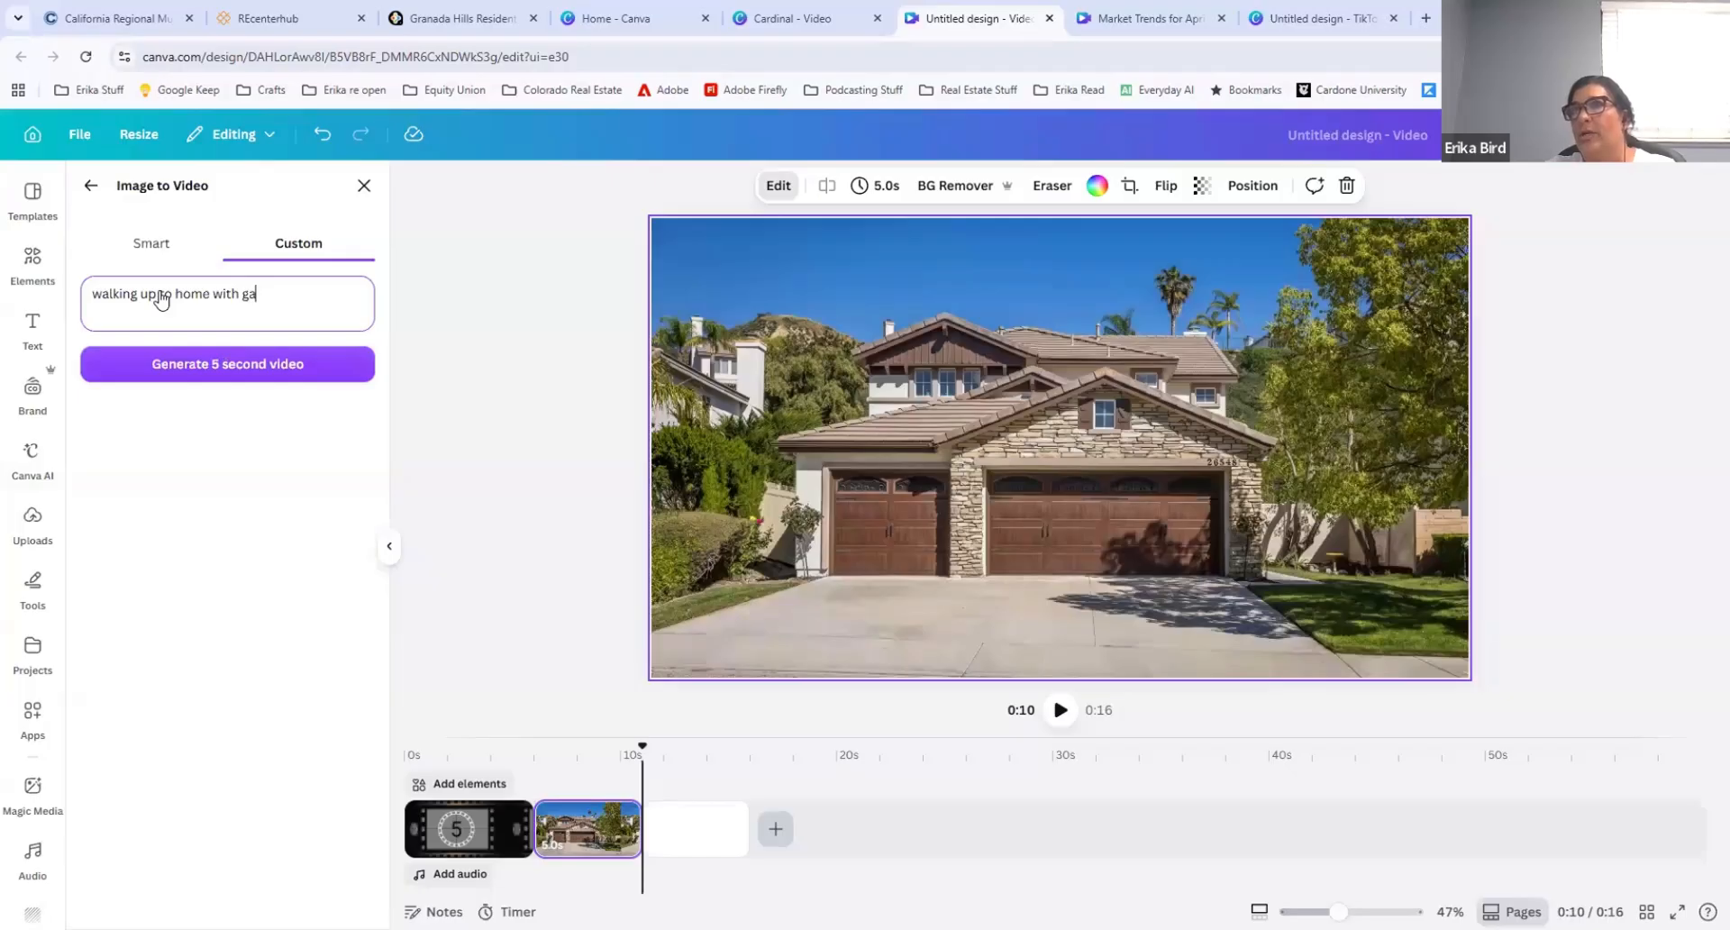
pyautogui.write('rage doors opening')
pyautogui.click(212, 364)
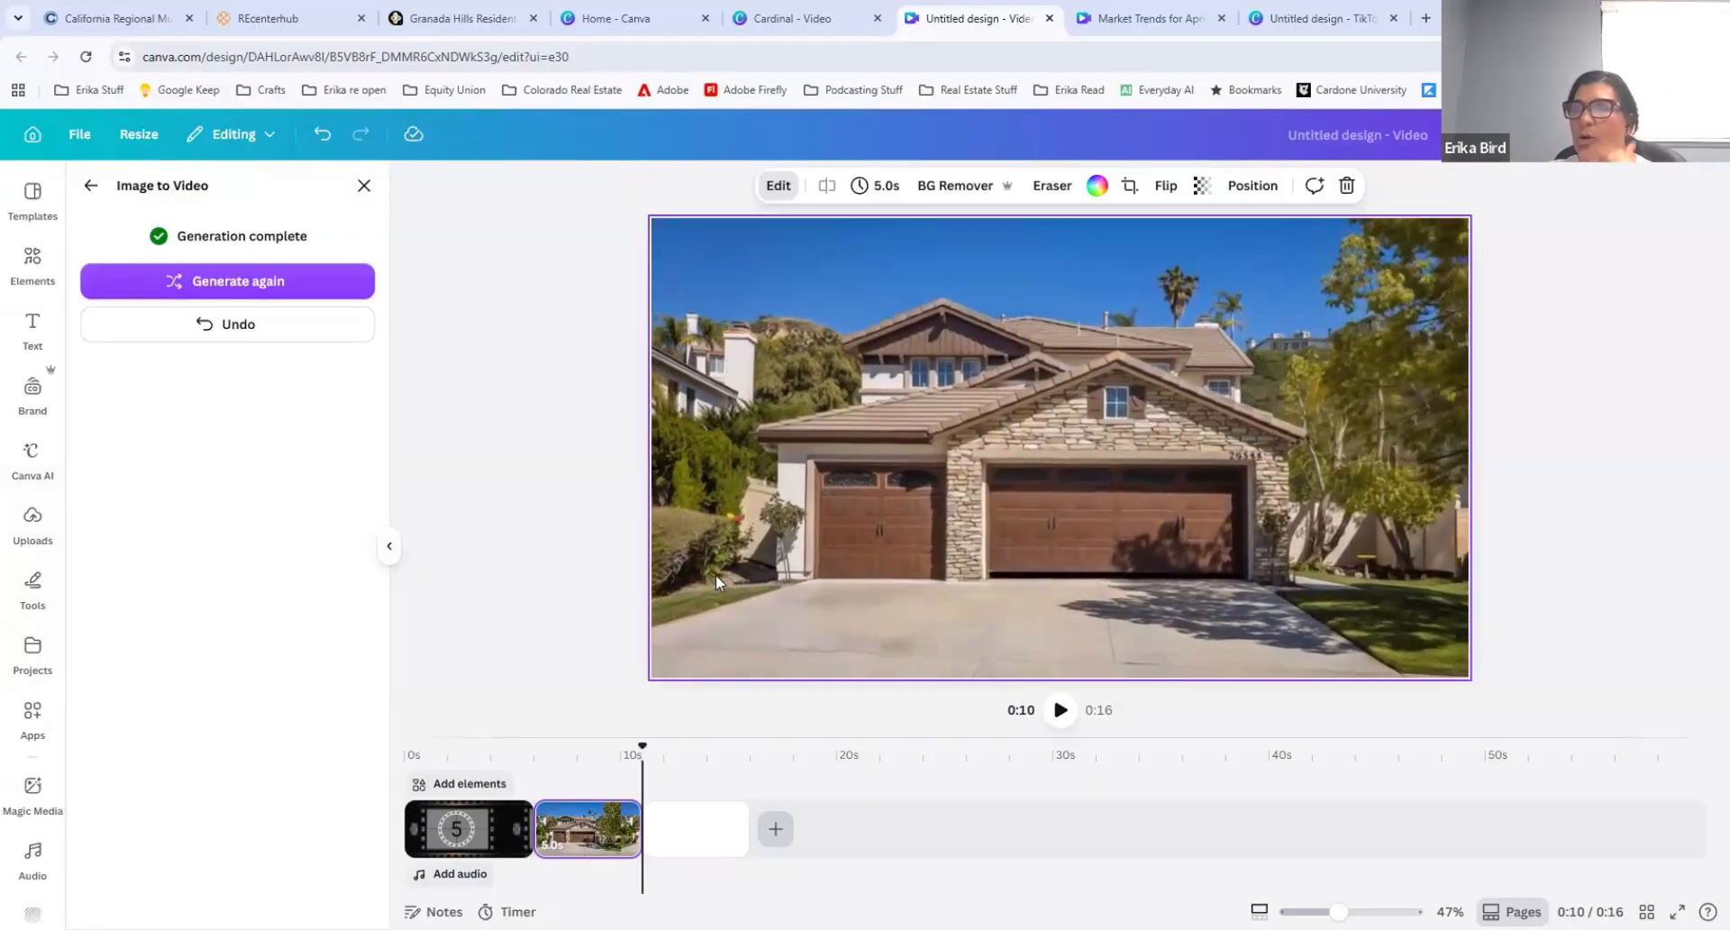
pyautogui.click(217, 335)
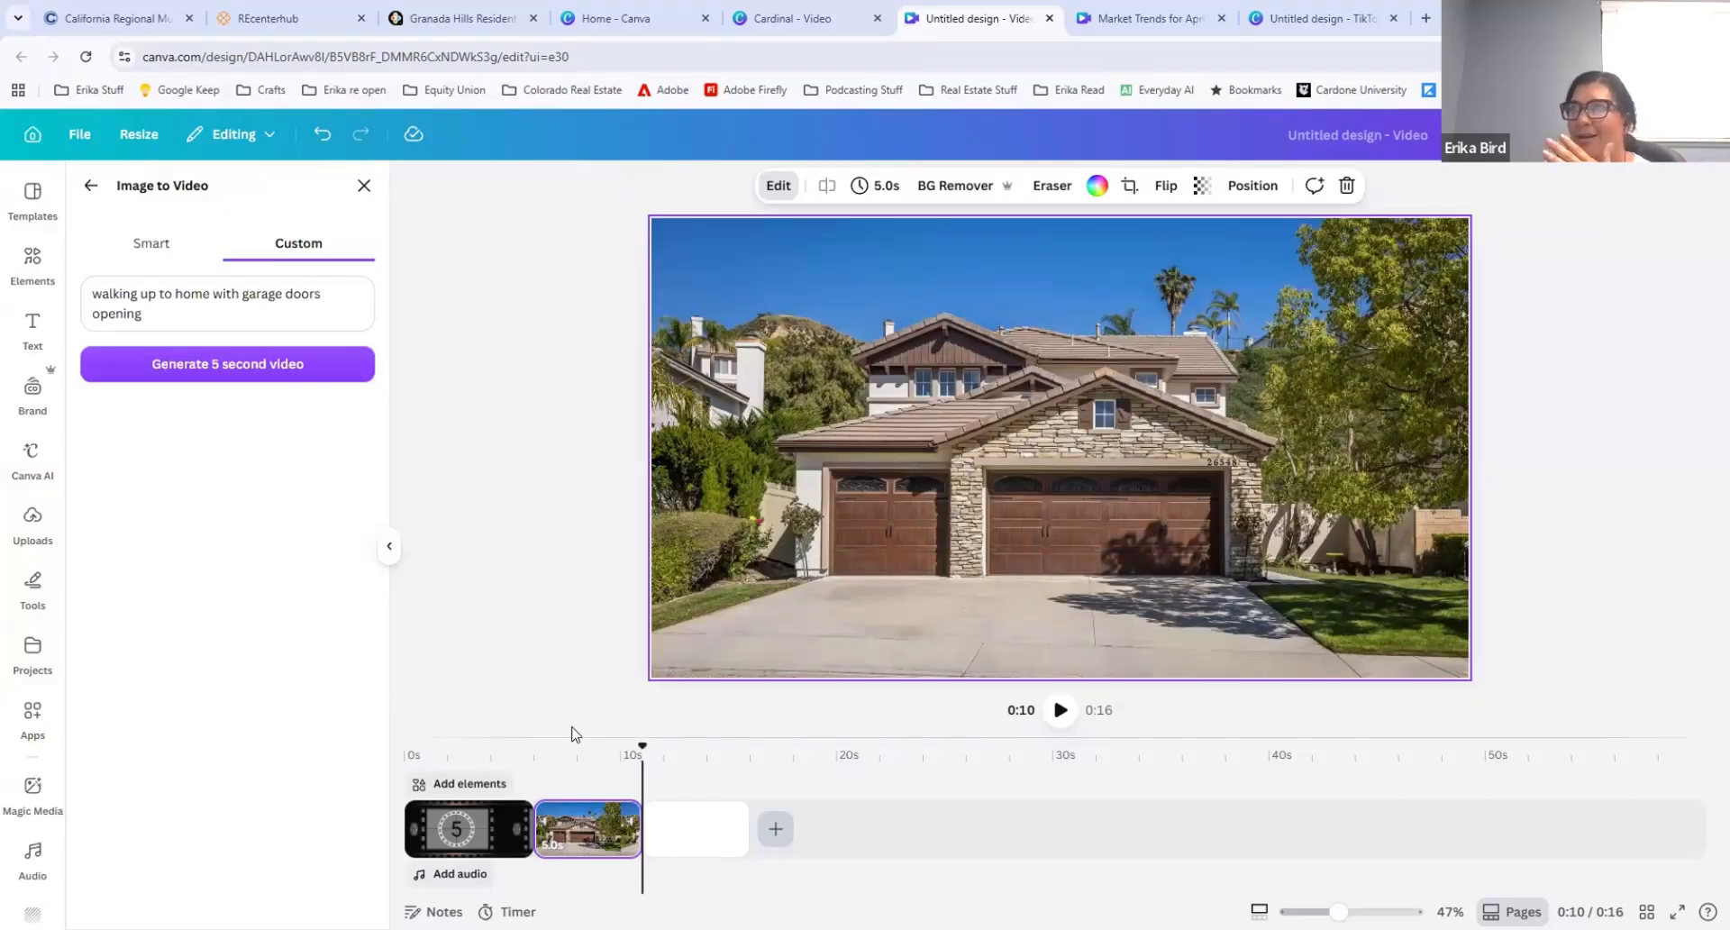
# Step: Place the uploaded backyard hot-tub photo in the blank clip after the house front and set it as the background
pyautogui.click(695, 844)
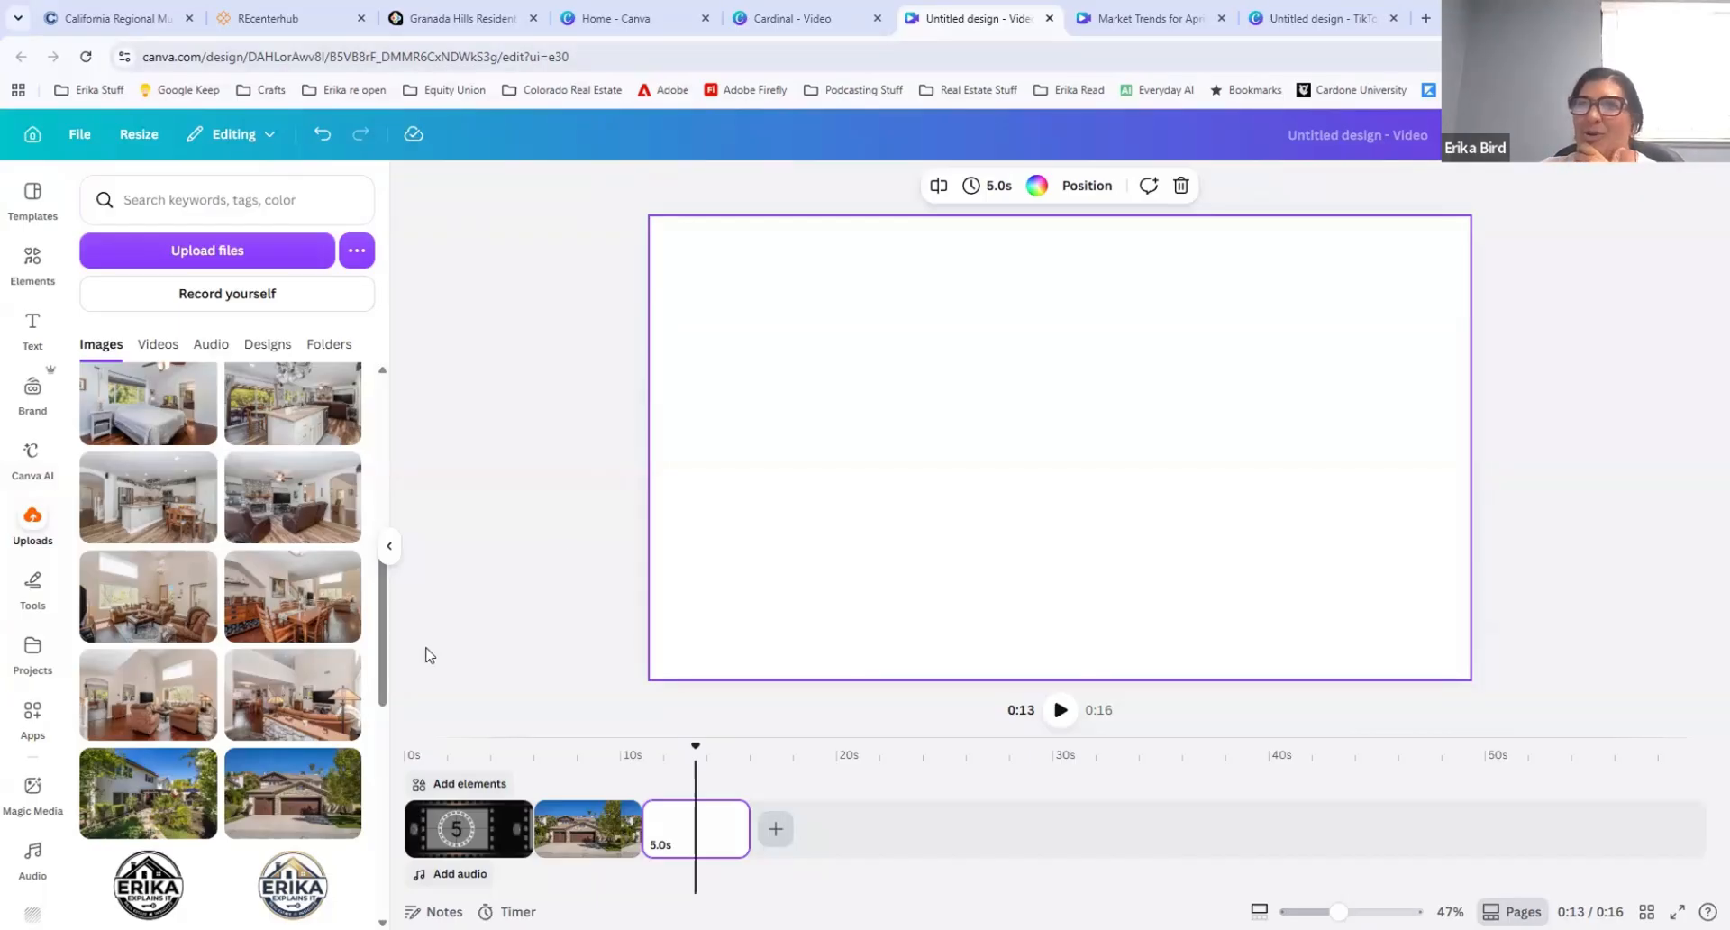
pyautogui.scroll(-3, 301, 739)
pyautogui.scroll(4, 270, 667)
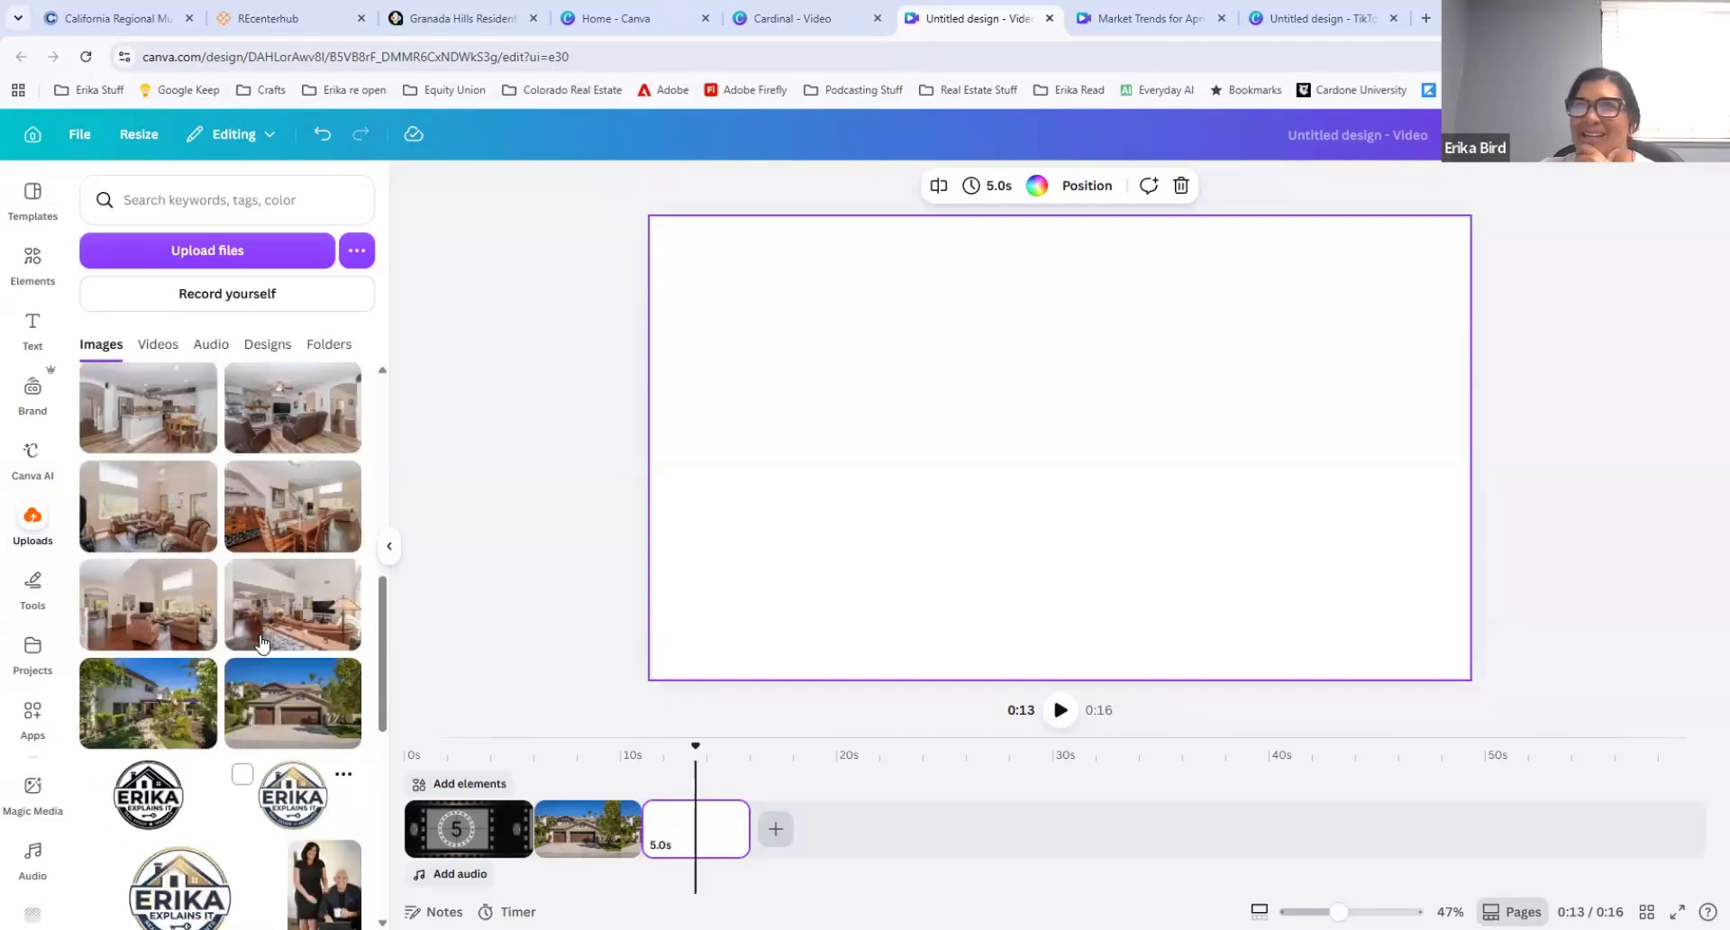
pyautogui.scroll(2, 261, 642)
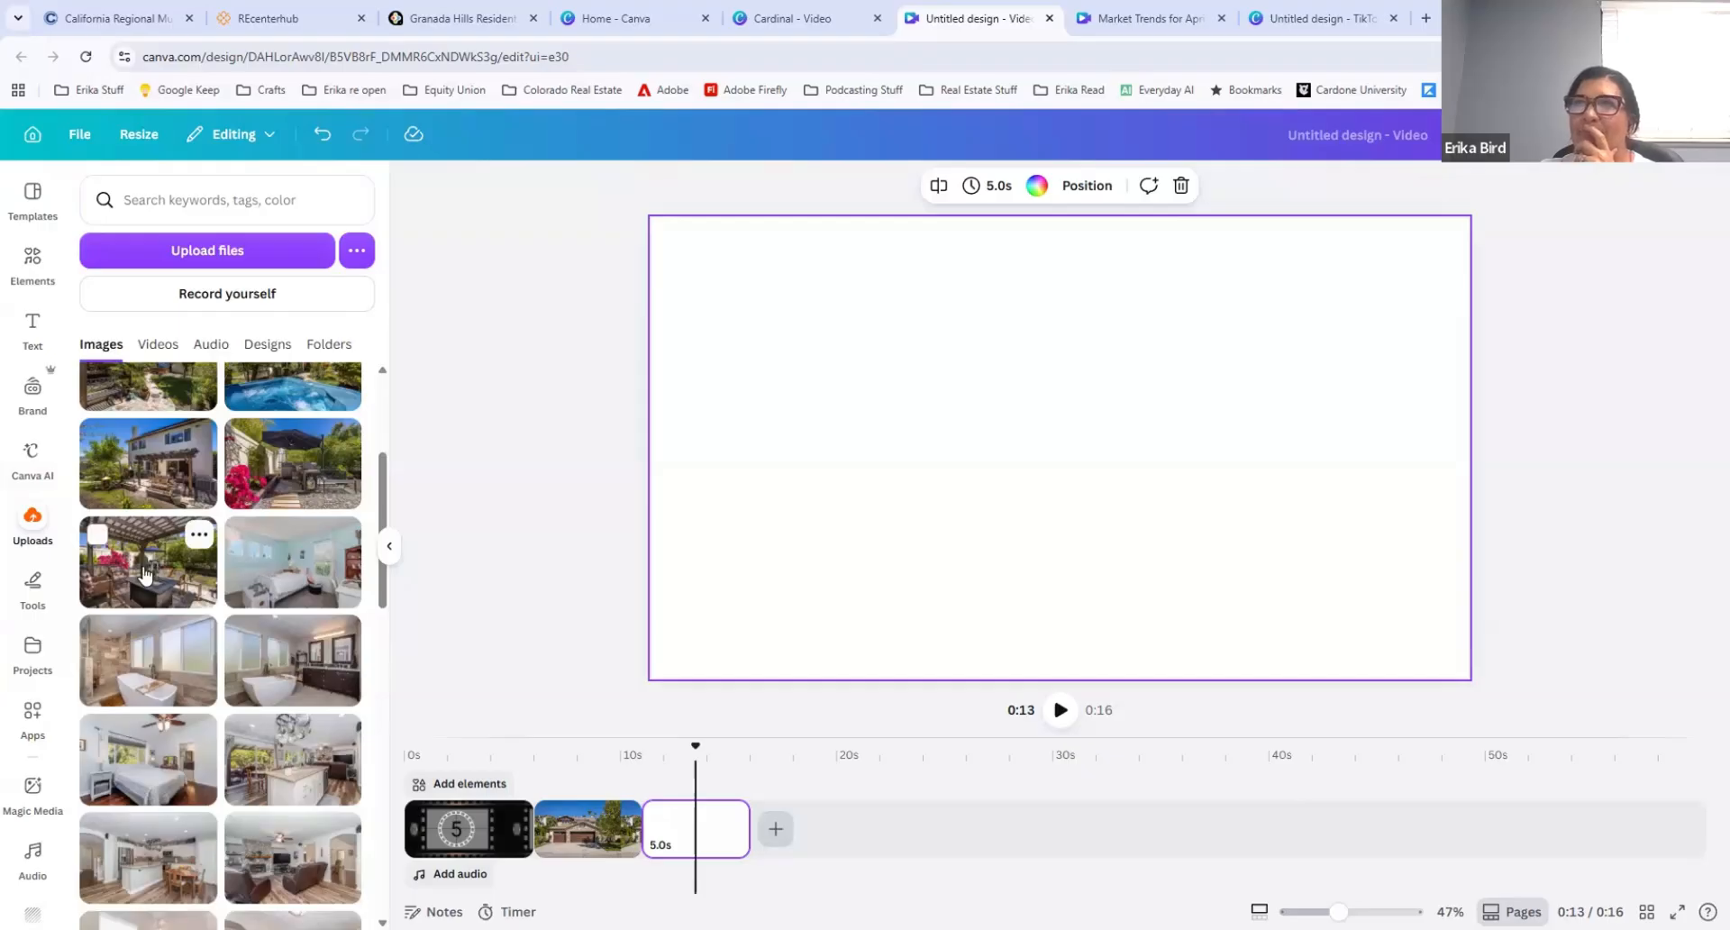
pyautogui.scroll(2, 225, 559)
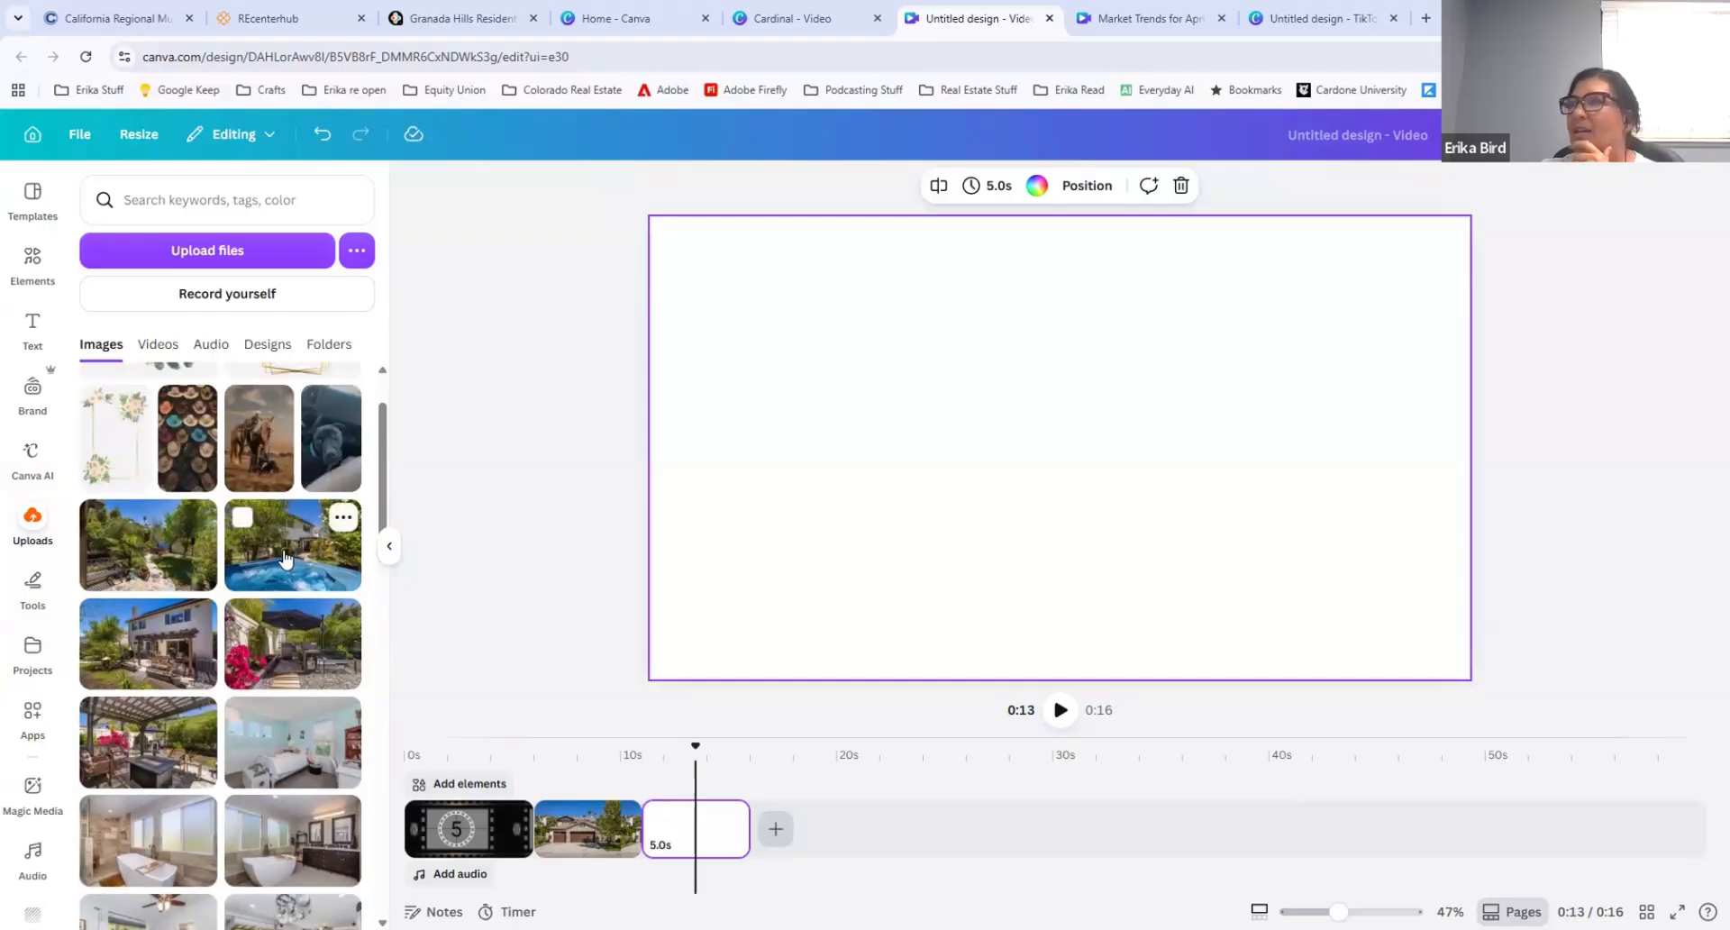
pyautogui.moveTo(982, 469); pyautogui.dragTo(920, 360)
pyautogui.rightClick(921, 361)
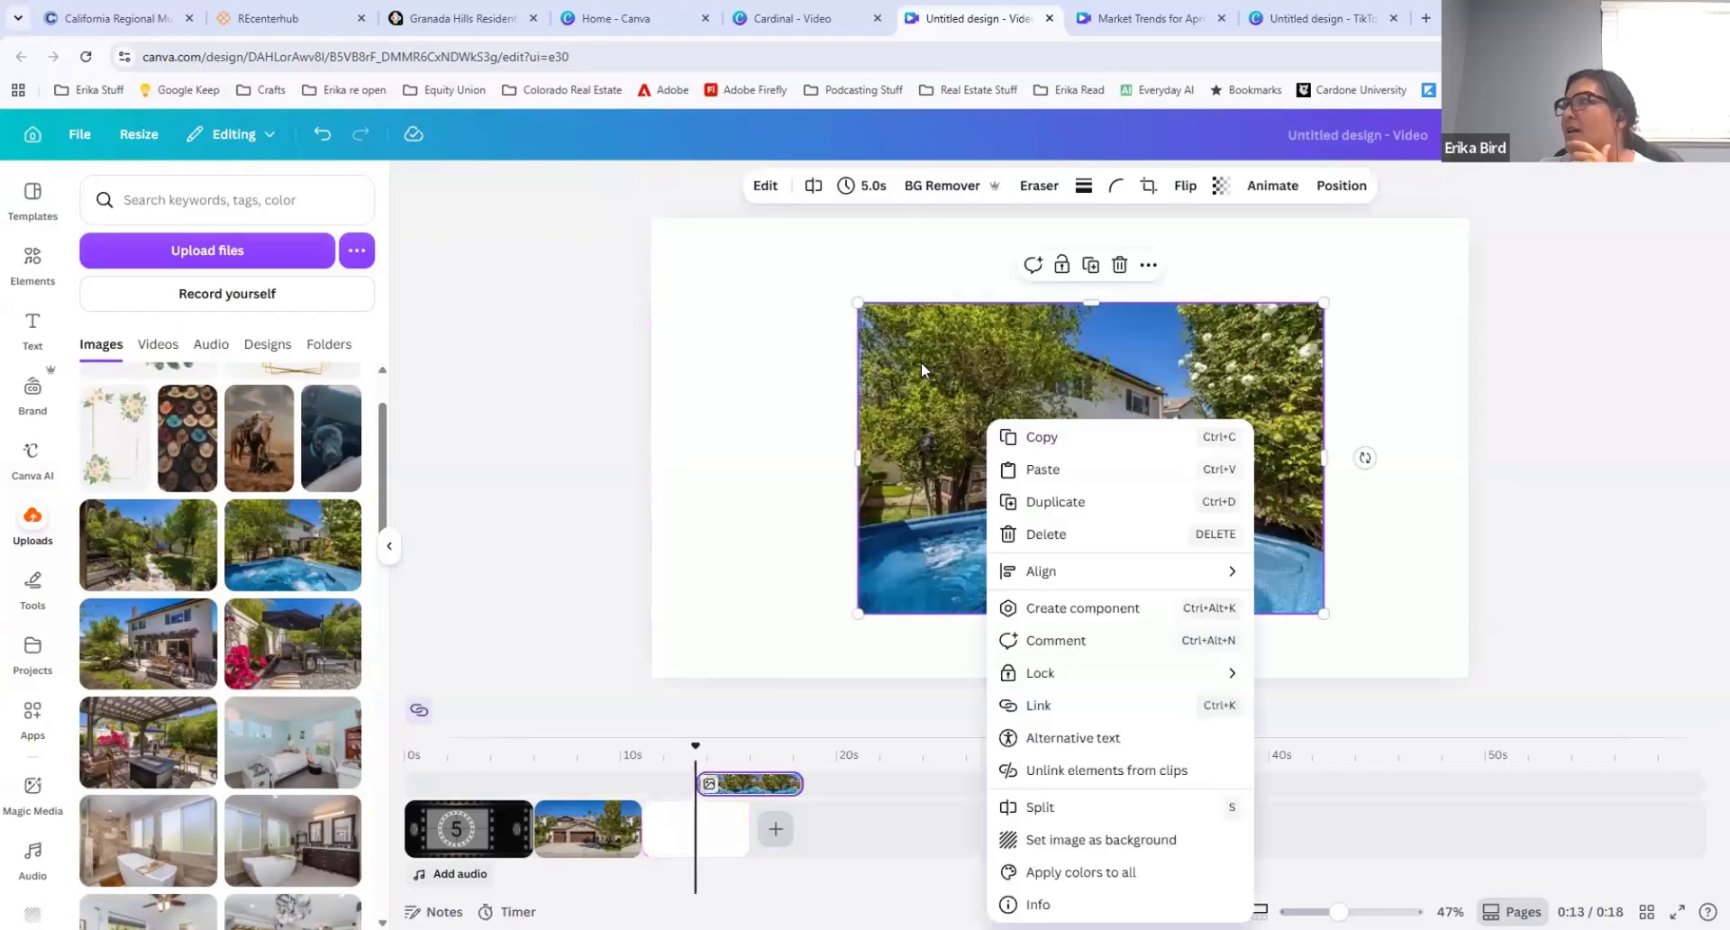
pyautogui.click(1066, 840)
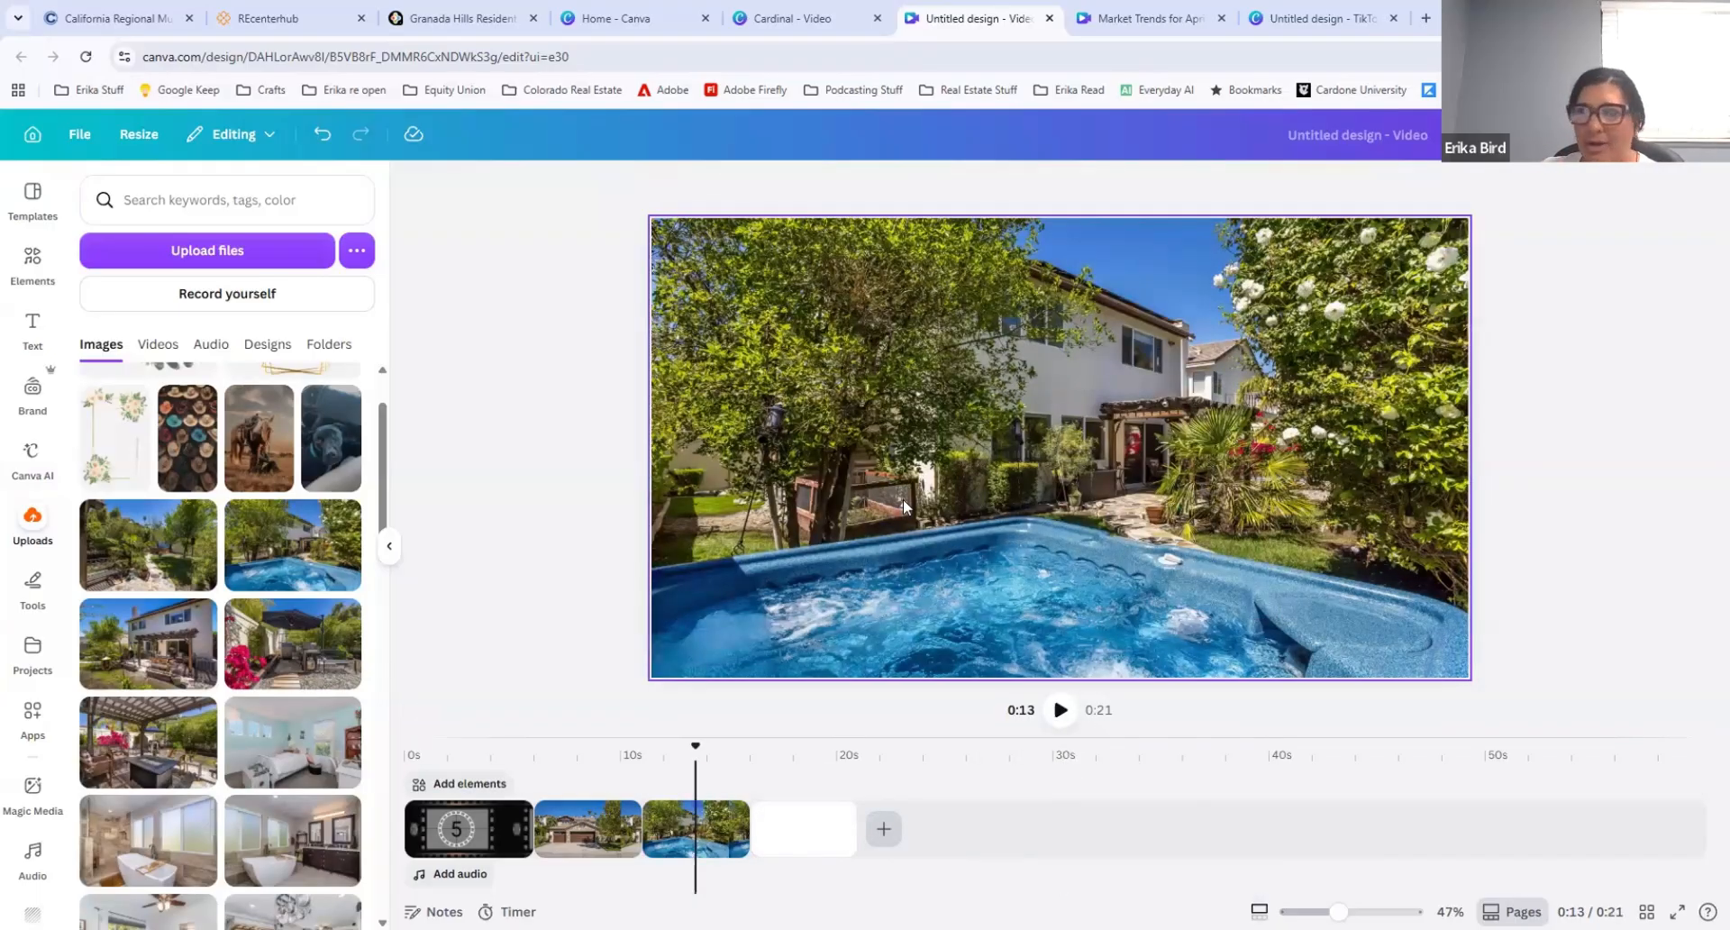
# Step: Detach the hot-tub photo from its clip's background and set it back as the background
pyautogui.rightClick(903, 499)
pyautogui.click(843, 457)
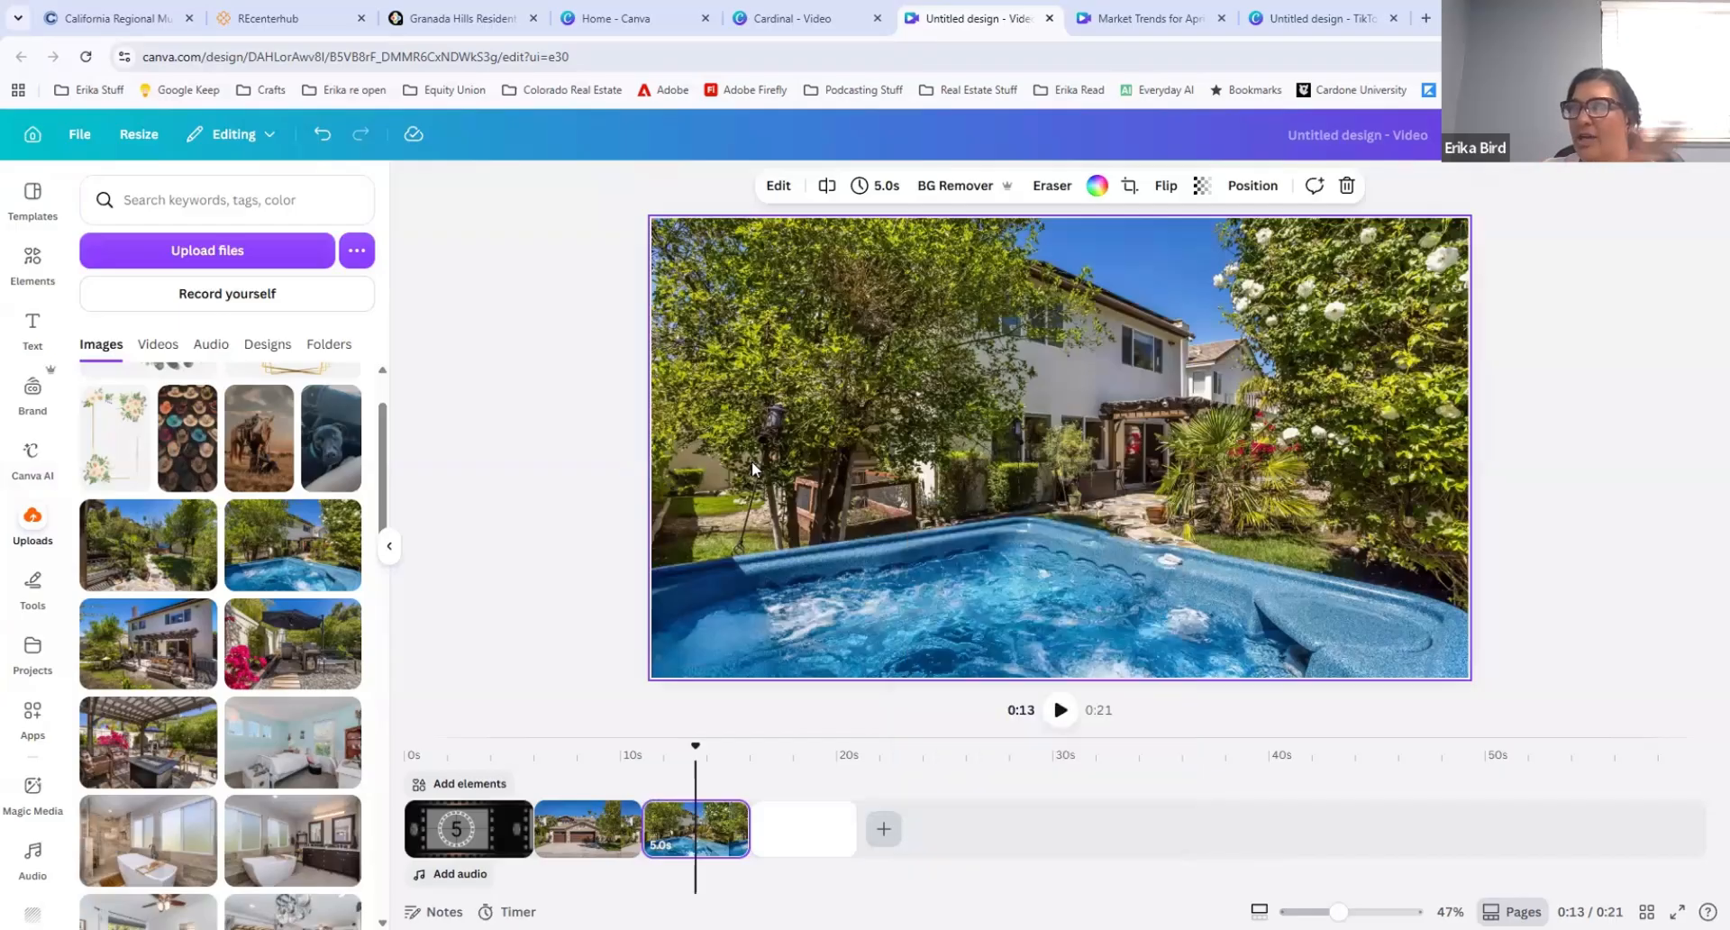
pyautogui.rightClick(1052, 694)
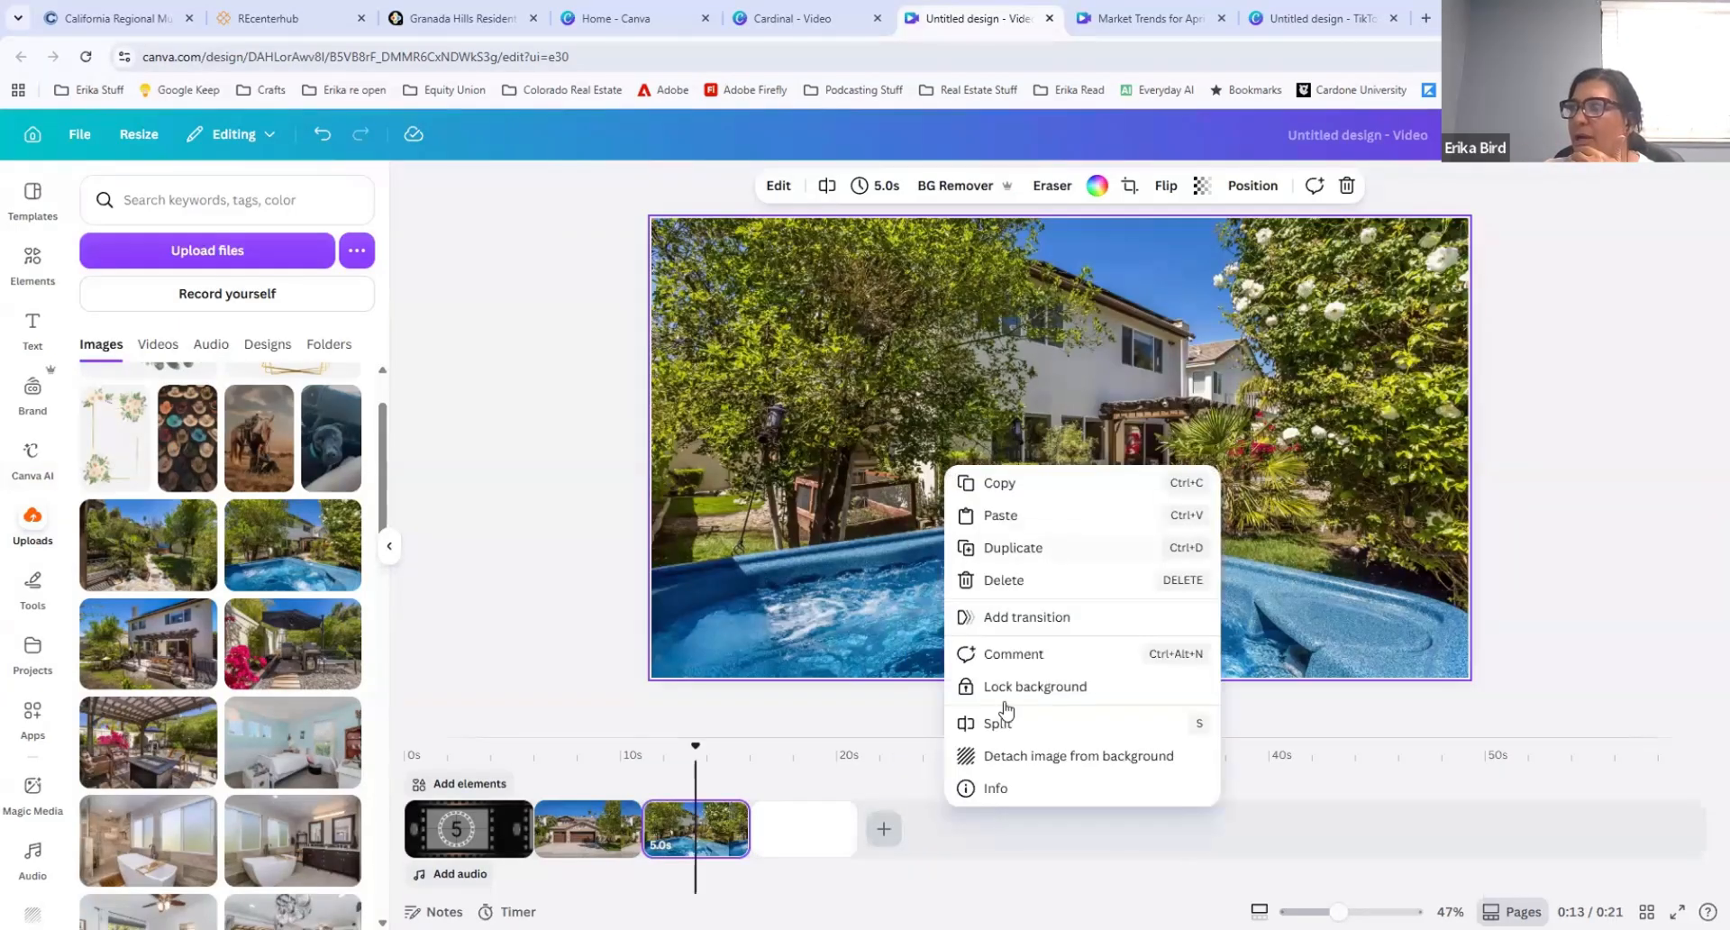
pyautogui.click(1009, 765)
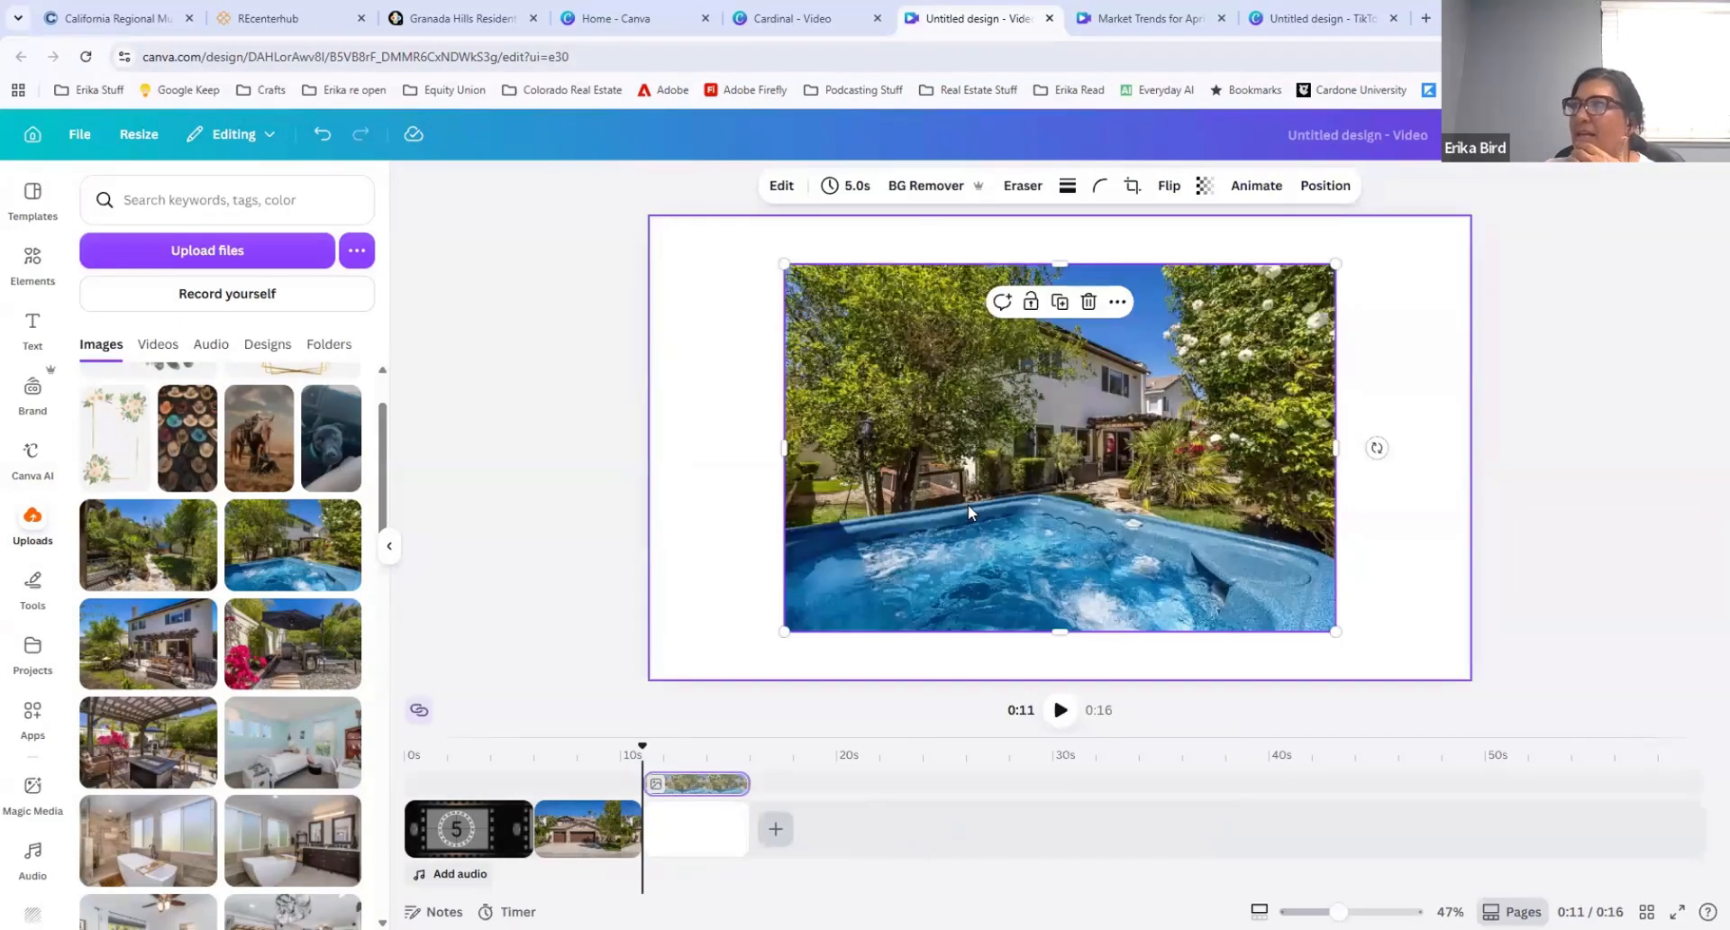
pyautogui.rightClick(949, 485)
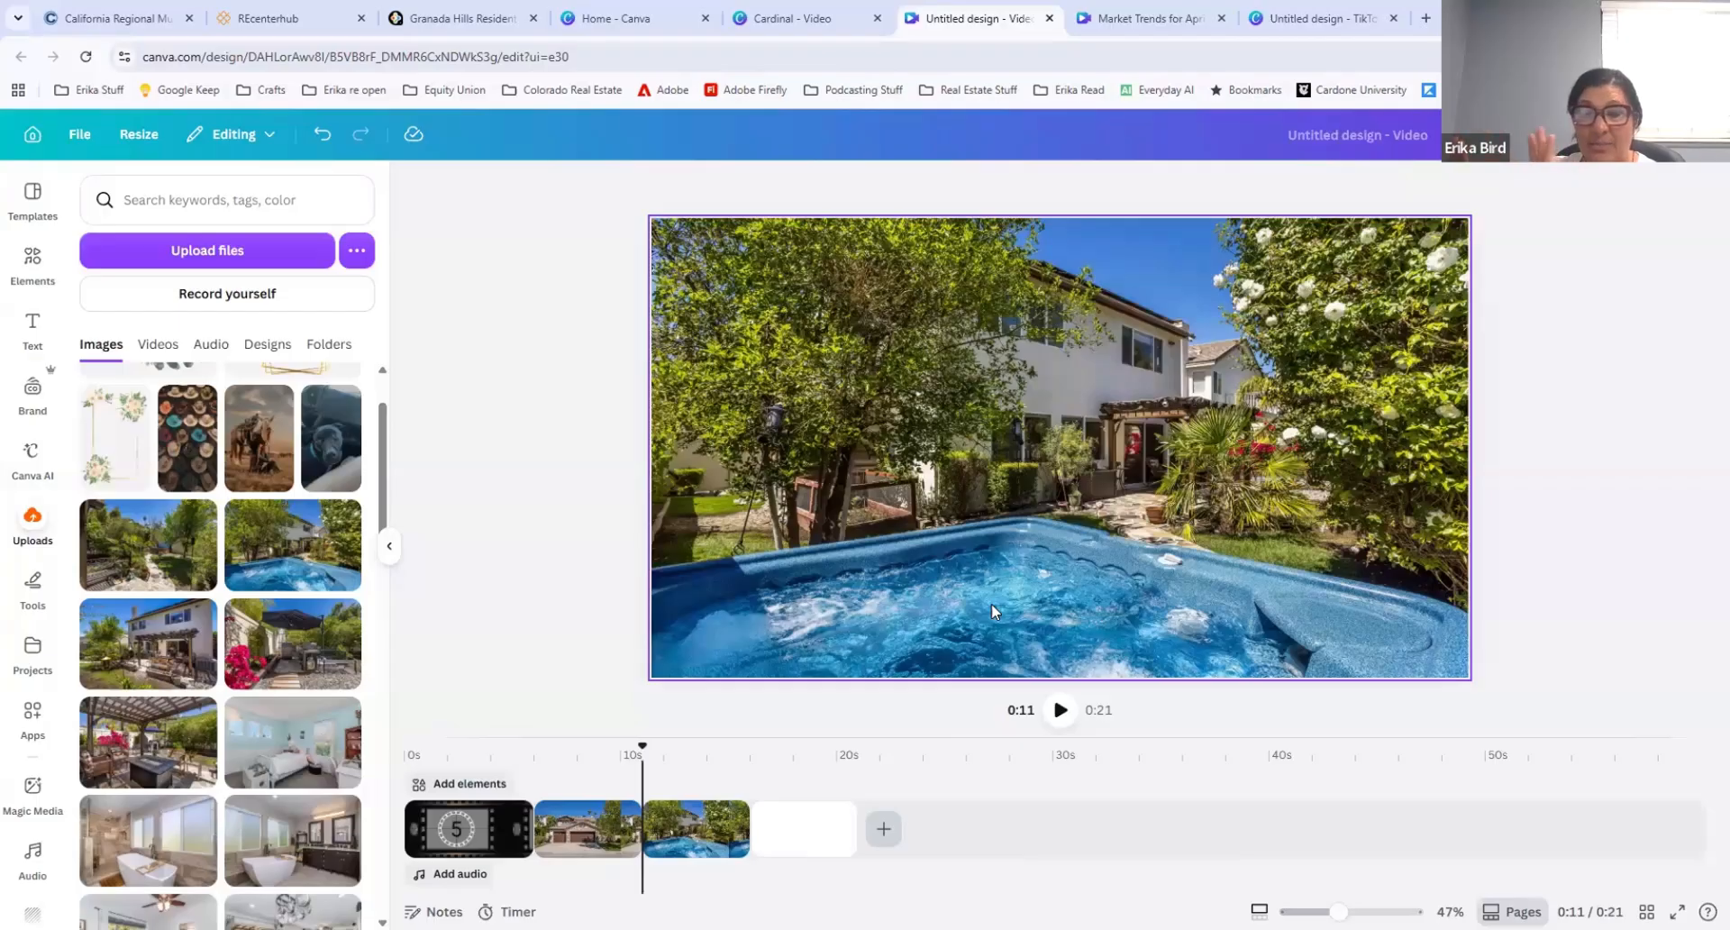
# Step: Detach the hot-tub photo once more, shift it within the frame, and set it as the background again
pyautogui.rightClick(1014, 542)
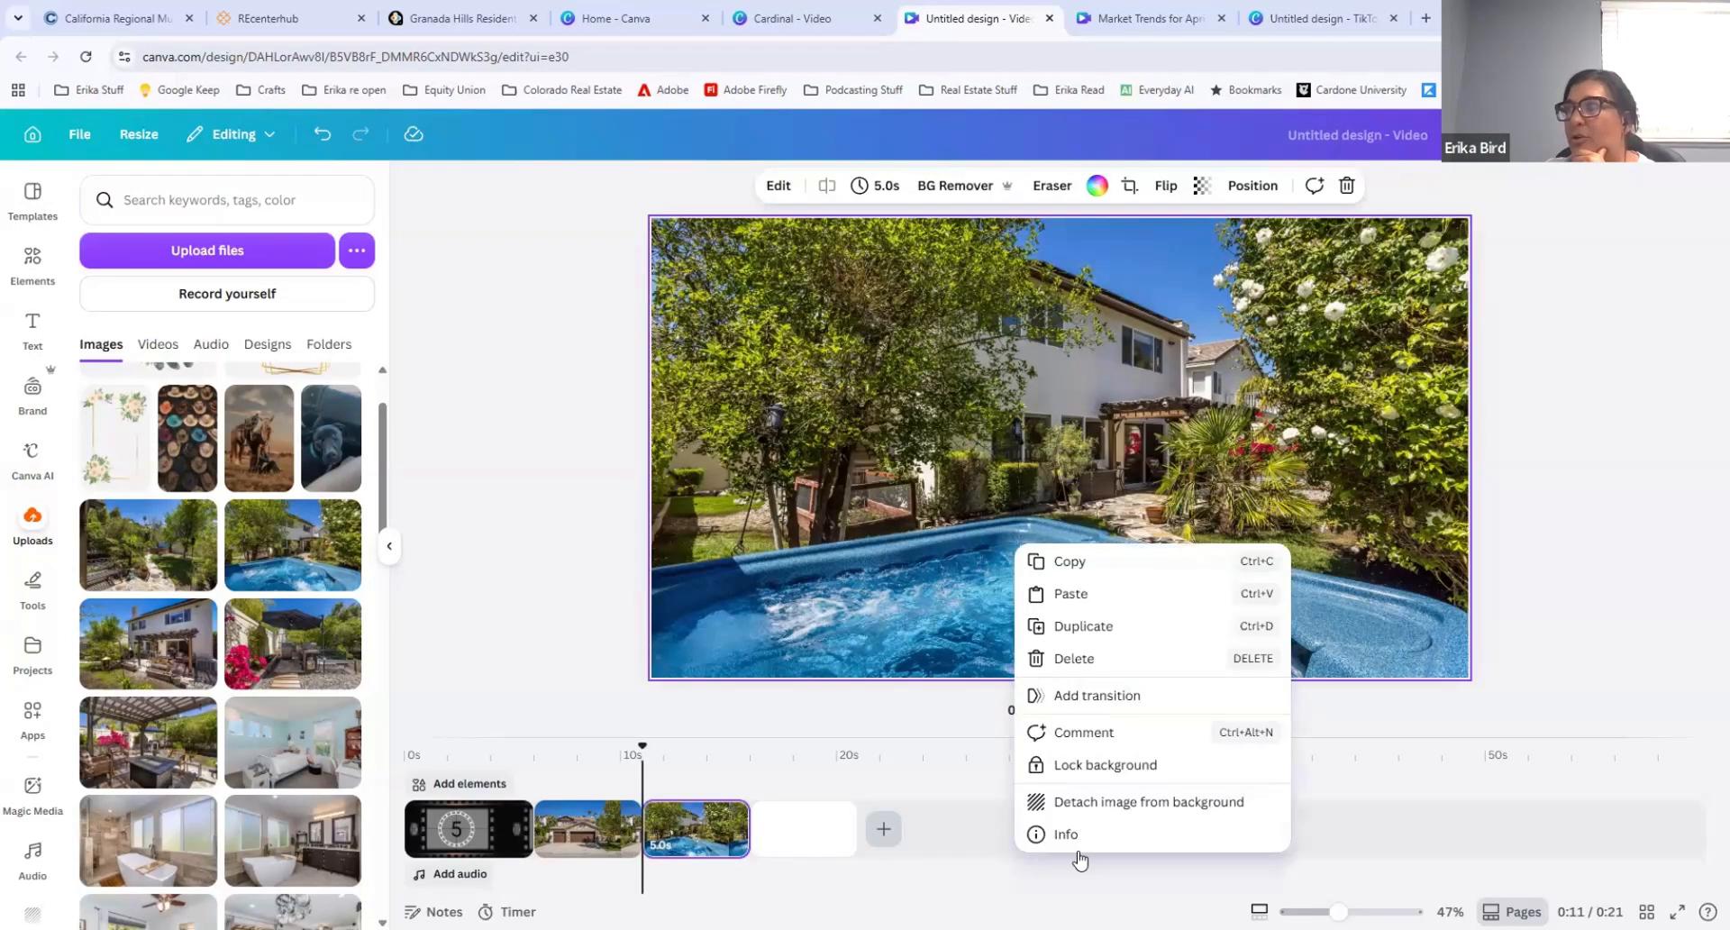
pyautogui.click(1083, 804)
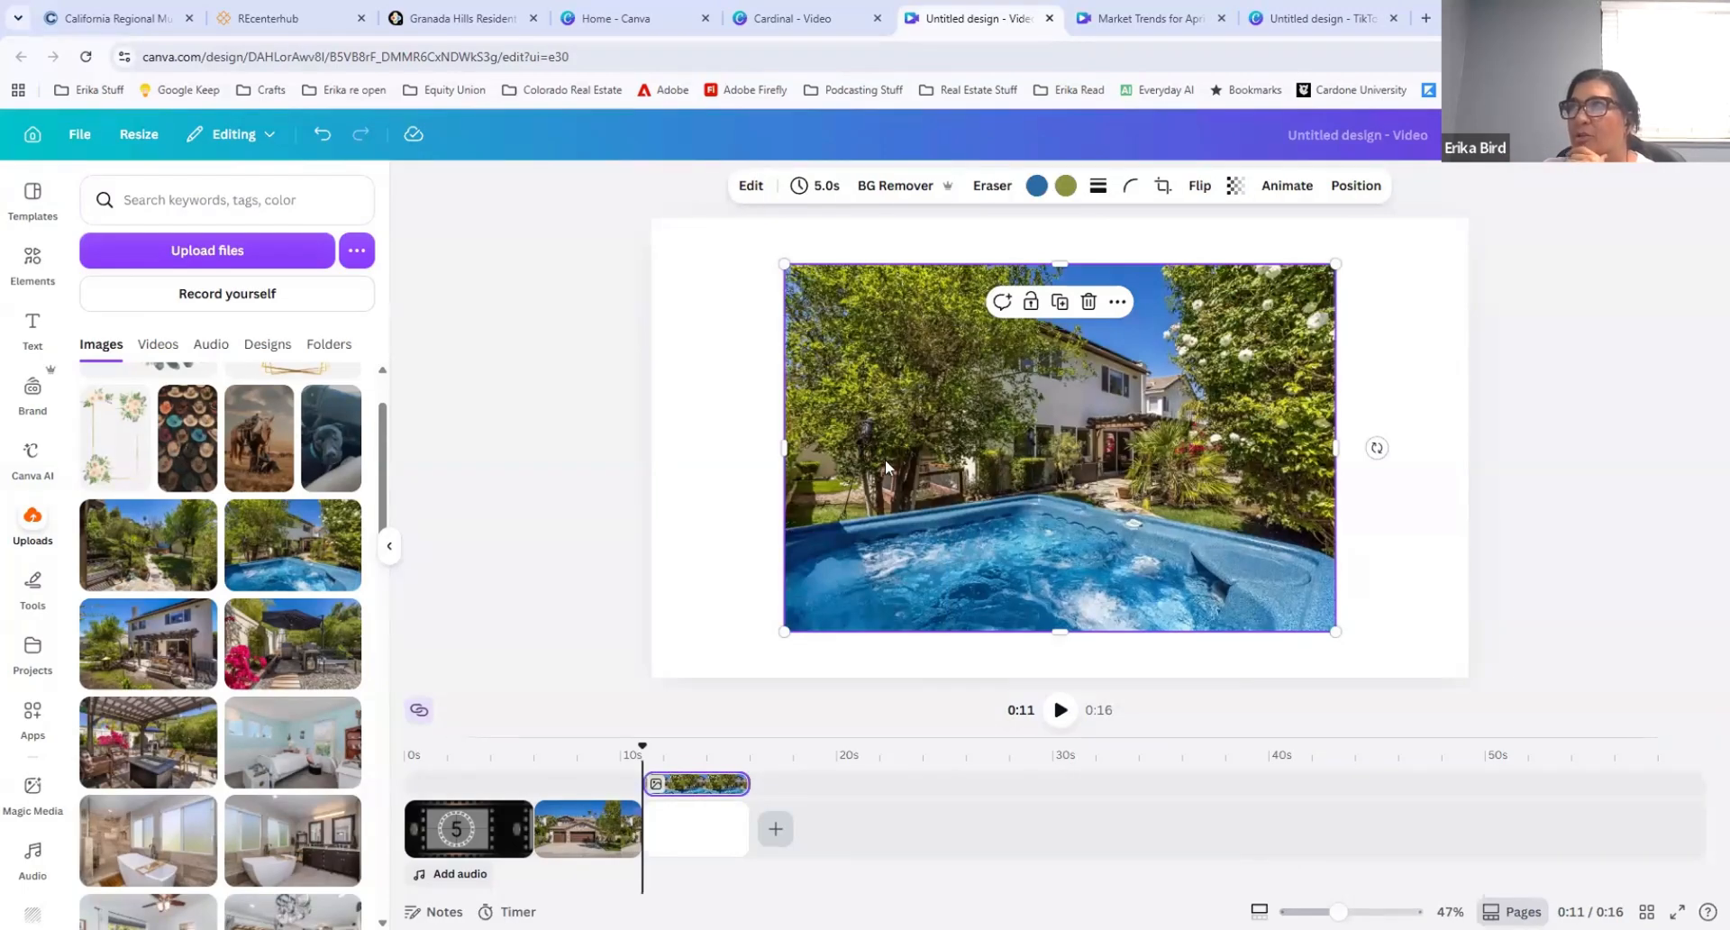
pyautogui.moveTo(885, 466); pyautogui.dragTo(811, 439)
pyautogui.moveTo(1259, 423)
pyautogui.mouseDown()
pyautogui.moveTo(1550, 429)
pyautogui.moveTo(1401, 454)
pyautogui.moveTo(1494, 448)
pyautogui.moveTo(1500, 424)
pyautogui.moveTo(1259, 411)
pyautogui.mouseUp()
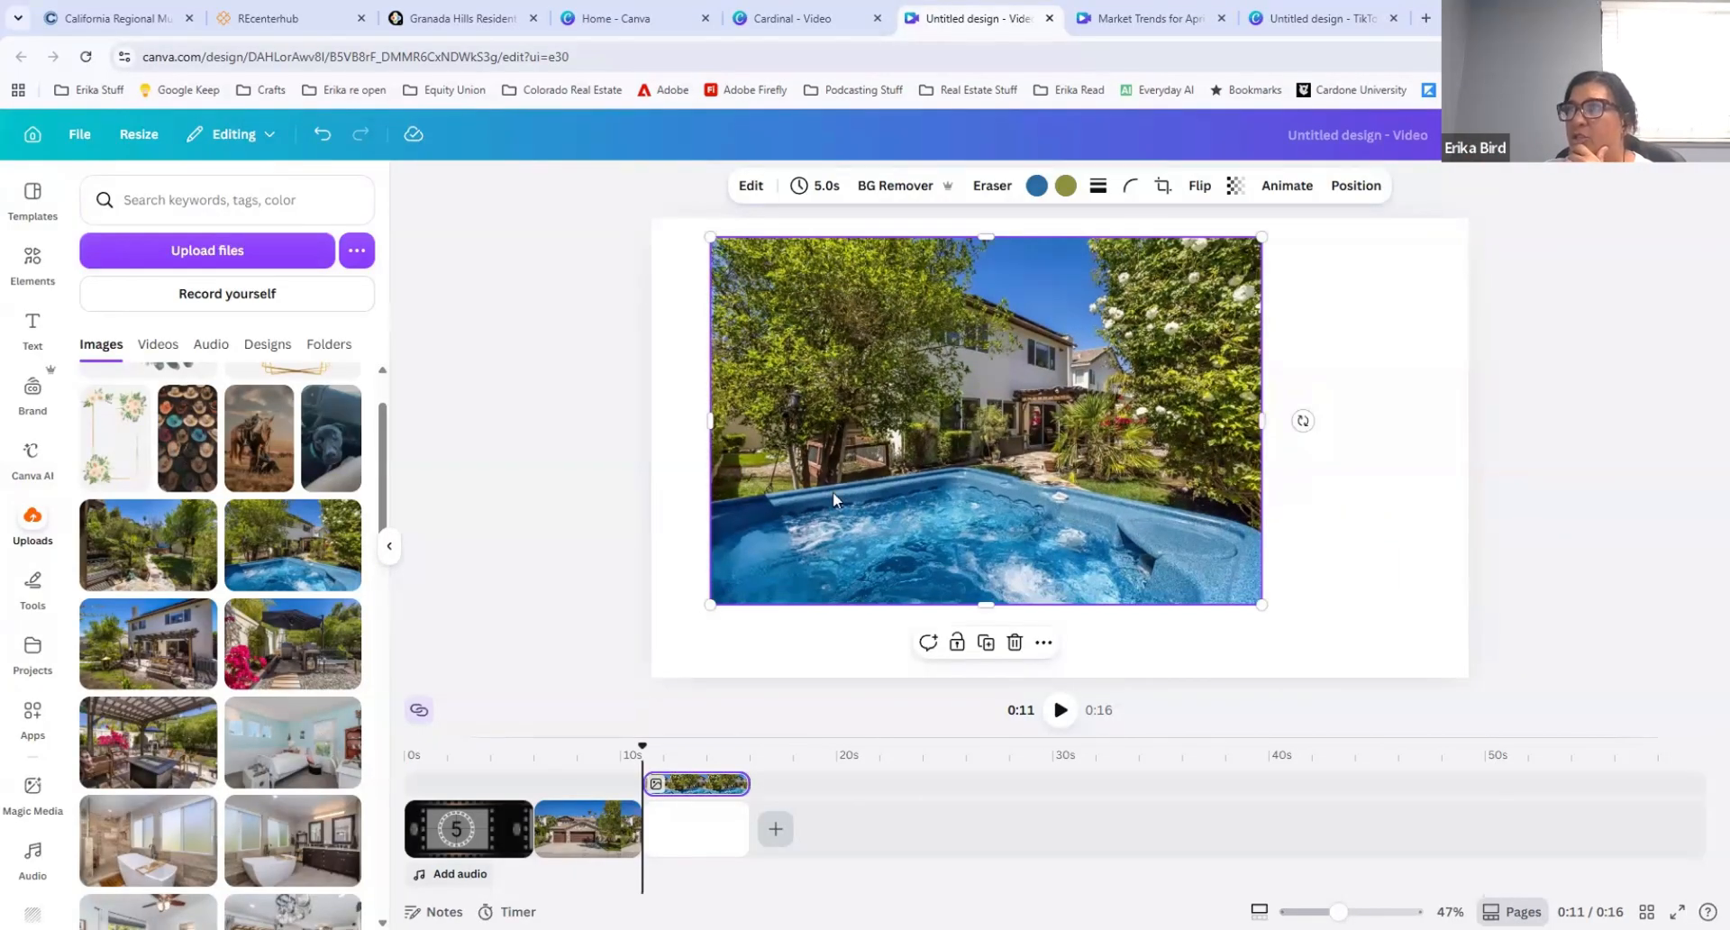
pyautogui.rightClick(853, 446)
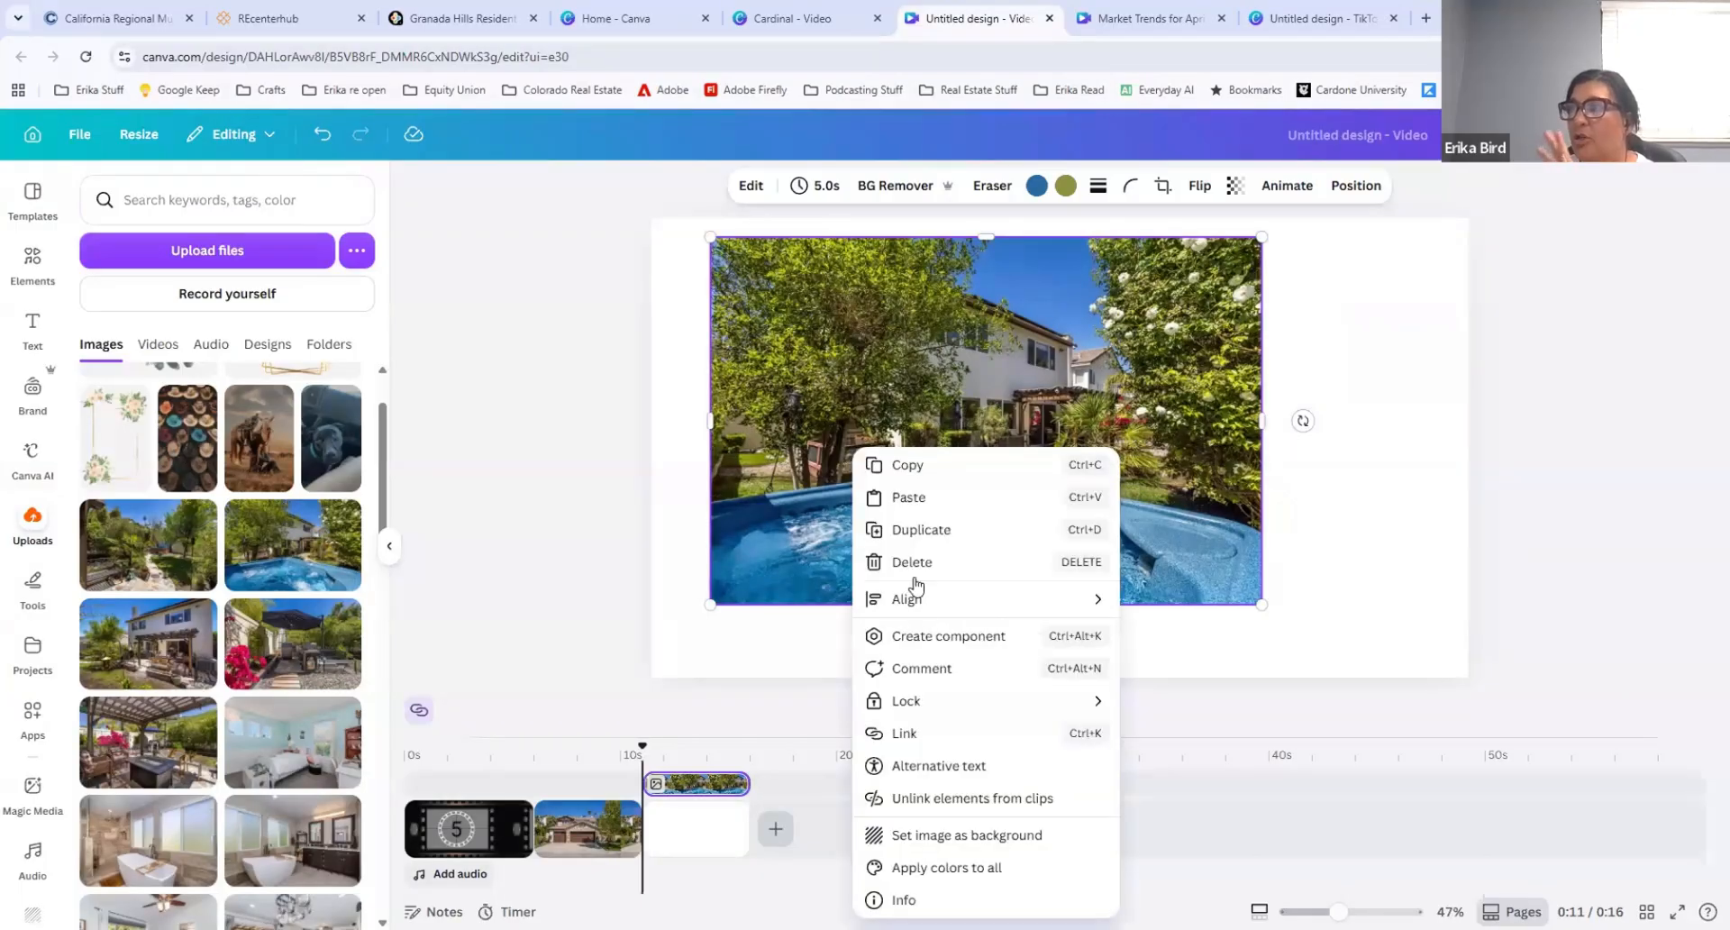
pyautogui.click(933, 829)
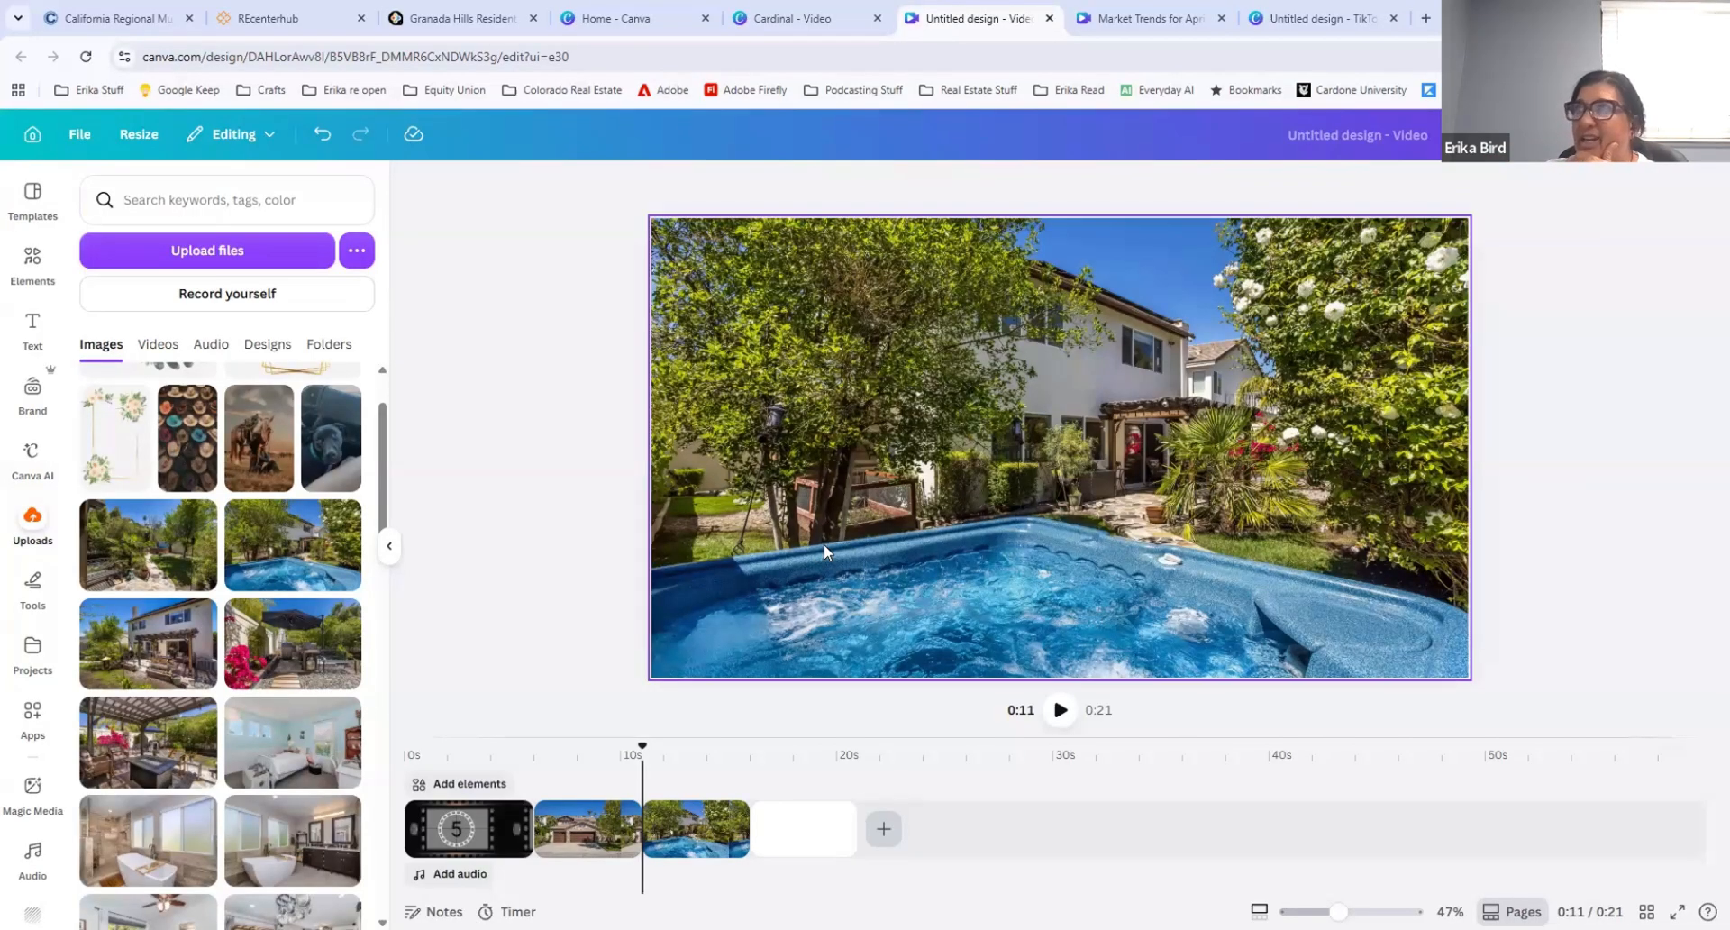
# Step: Generate a 5-second Image to Video clip from the hot-tub photo using the Smart motion option
pyautogui.click(804, 316)
pyautogui.click(778, 185)
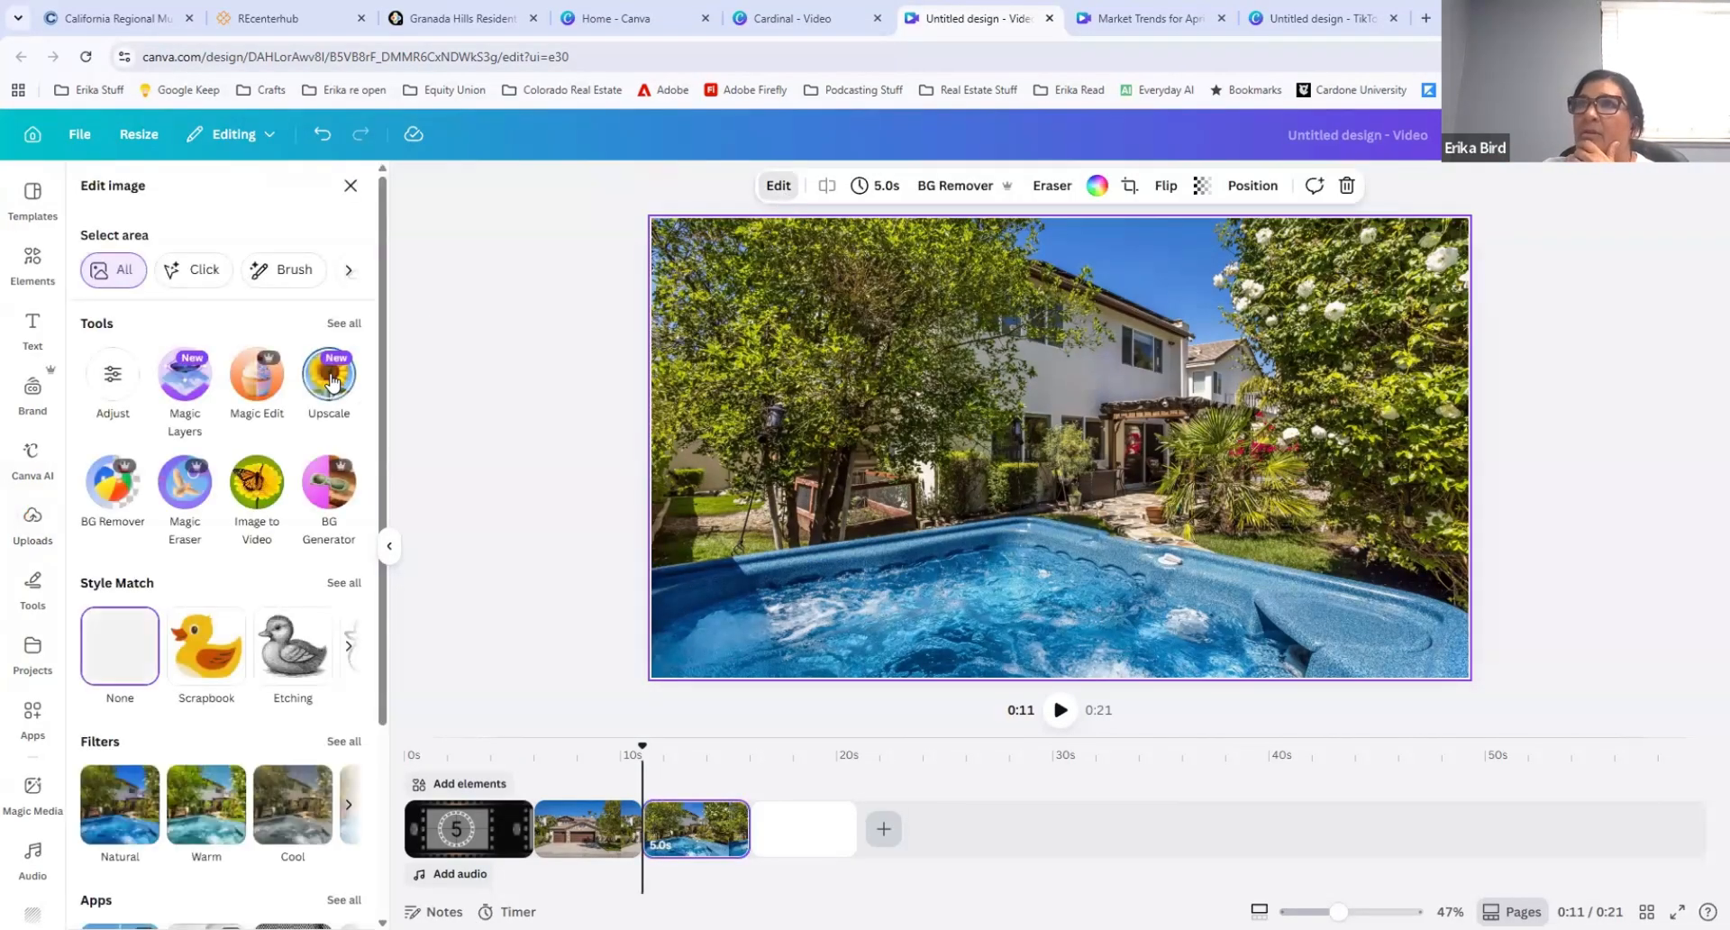
pyautogui.click(257, 482)
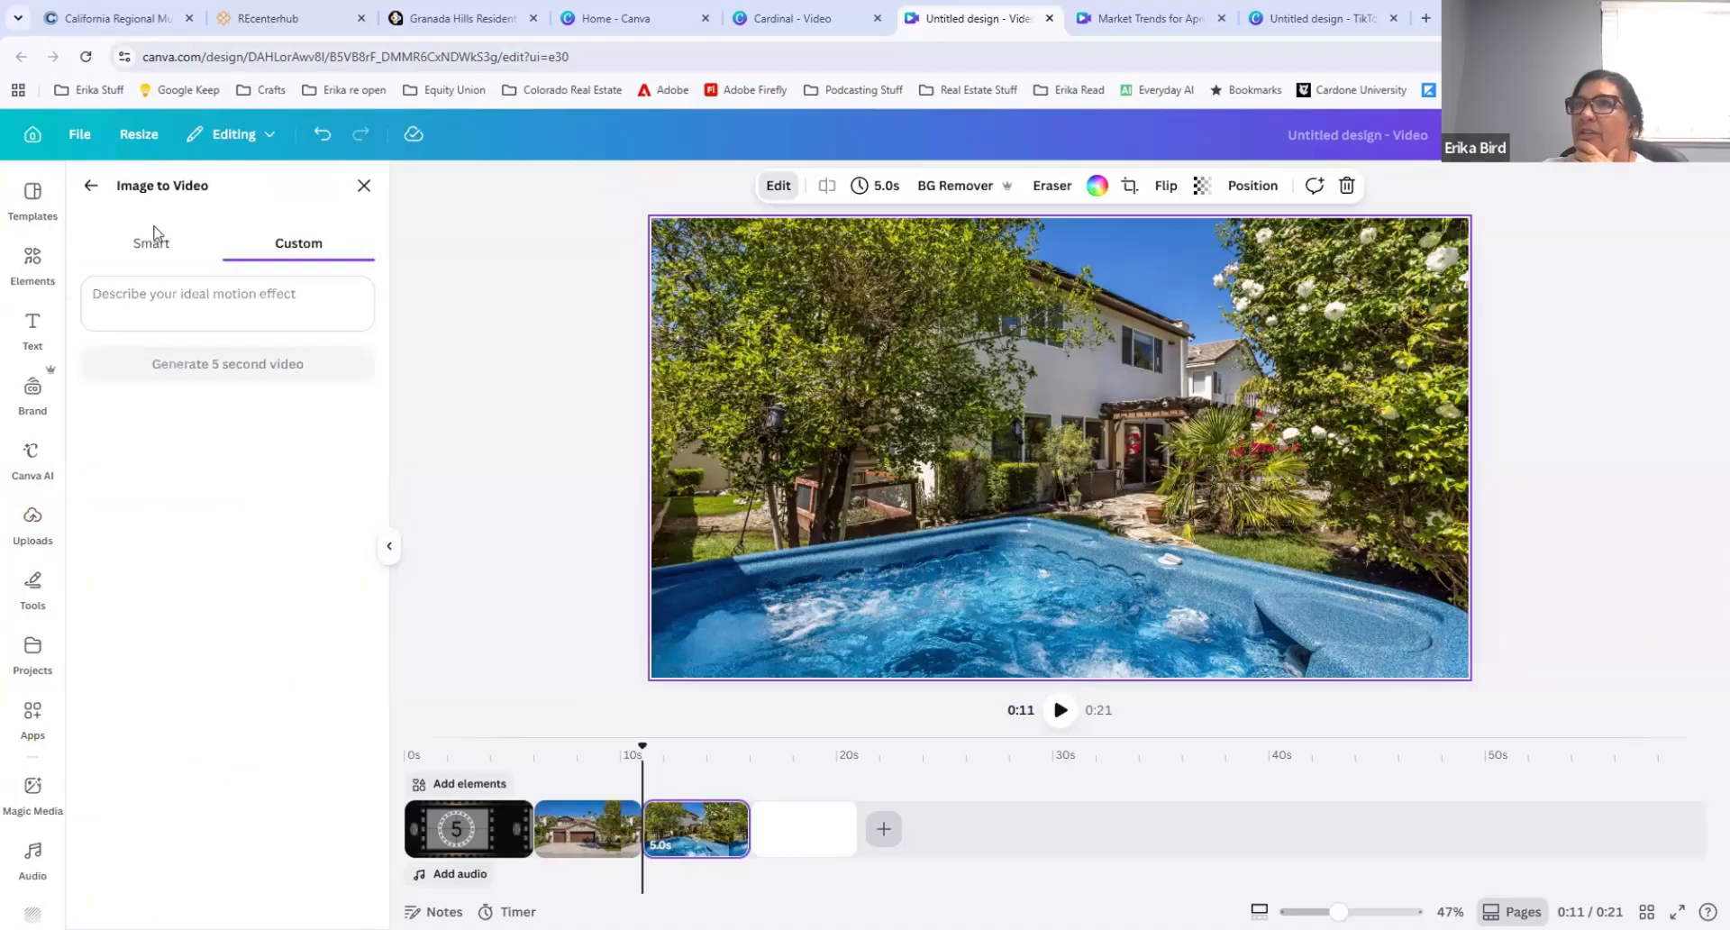
pyautogui.click(154, 236)
pyautogui.click(213, 350)
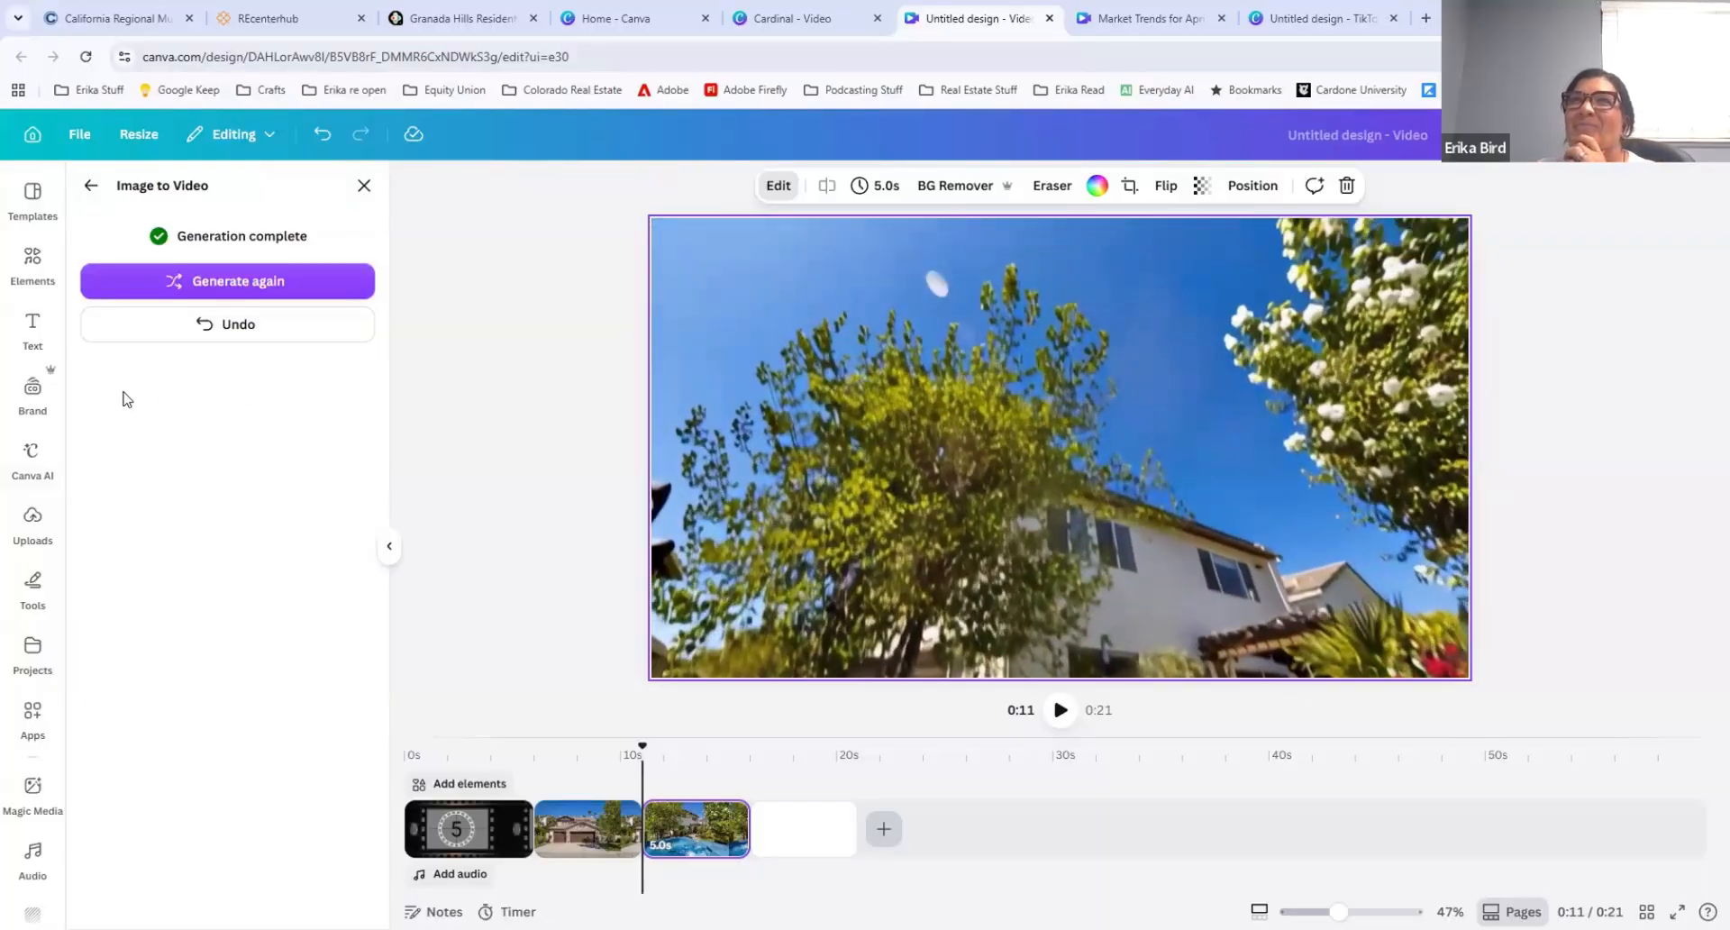
pyautogui.click(365, 186)
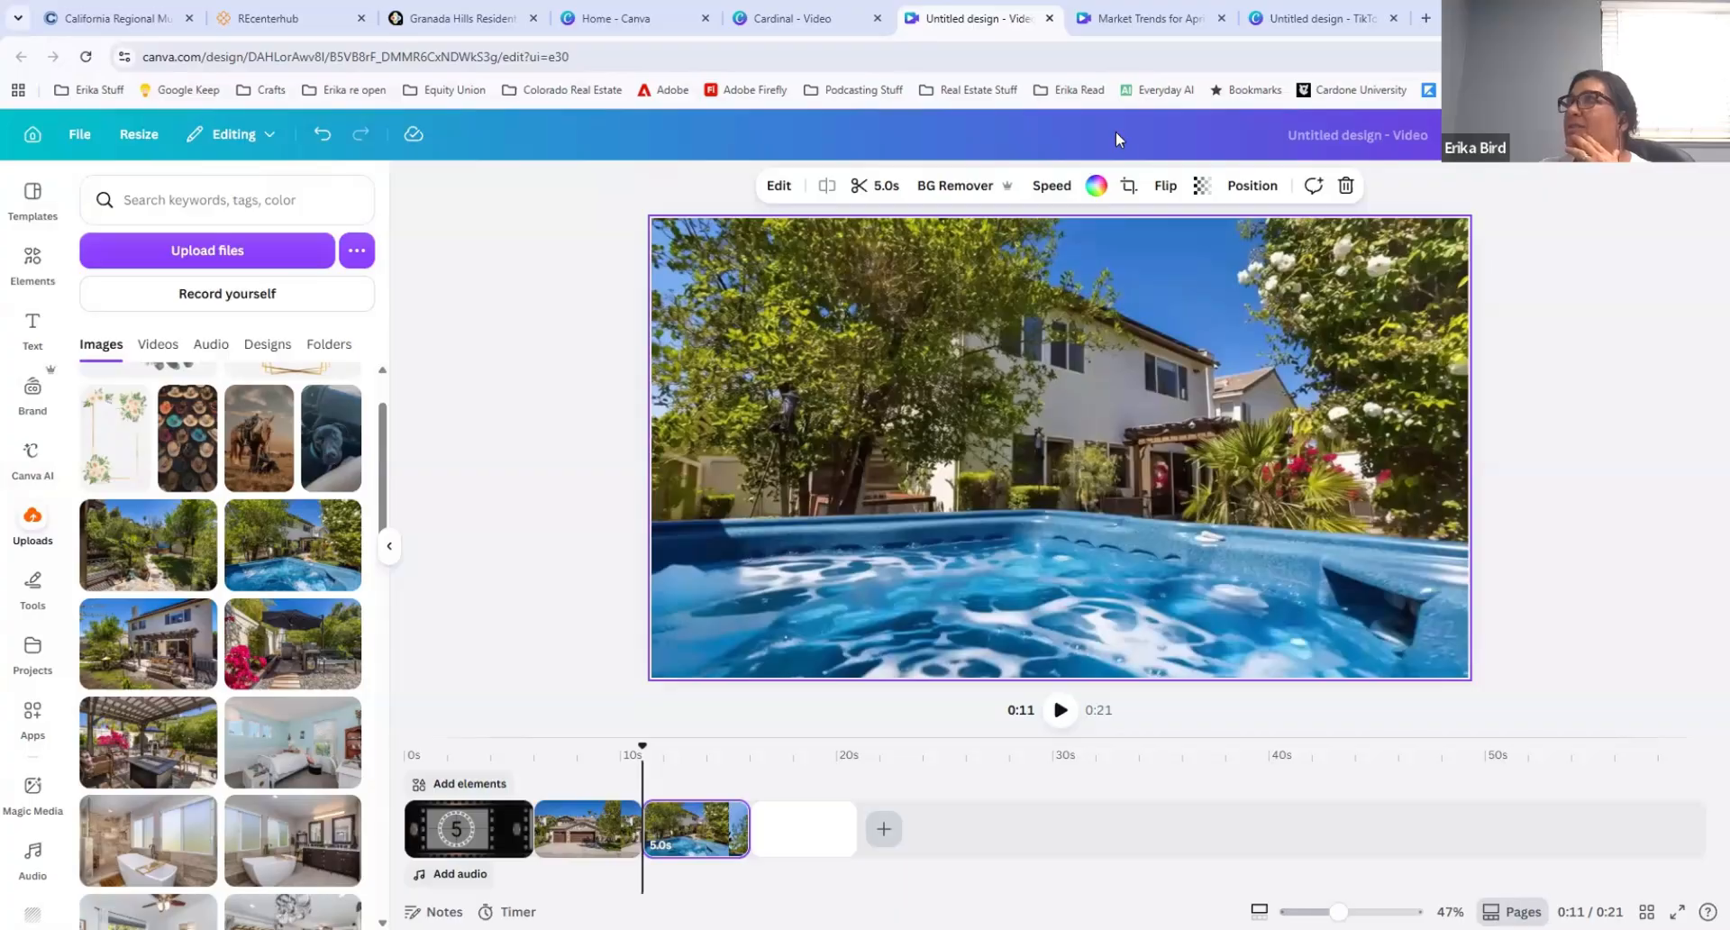
# Step: Move the landscape video design into its own browser window and show the "Market Trends for April in Granada Hills, CA" design maximized
pyautogui.moveTo(978, 18); pyautogui.dragTo(1115, 132)
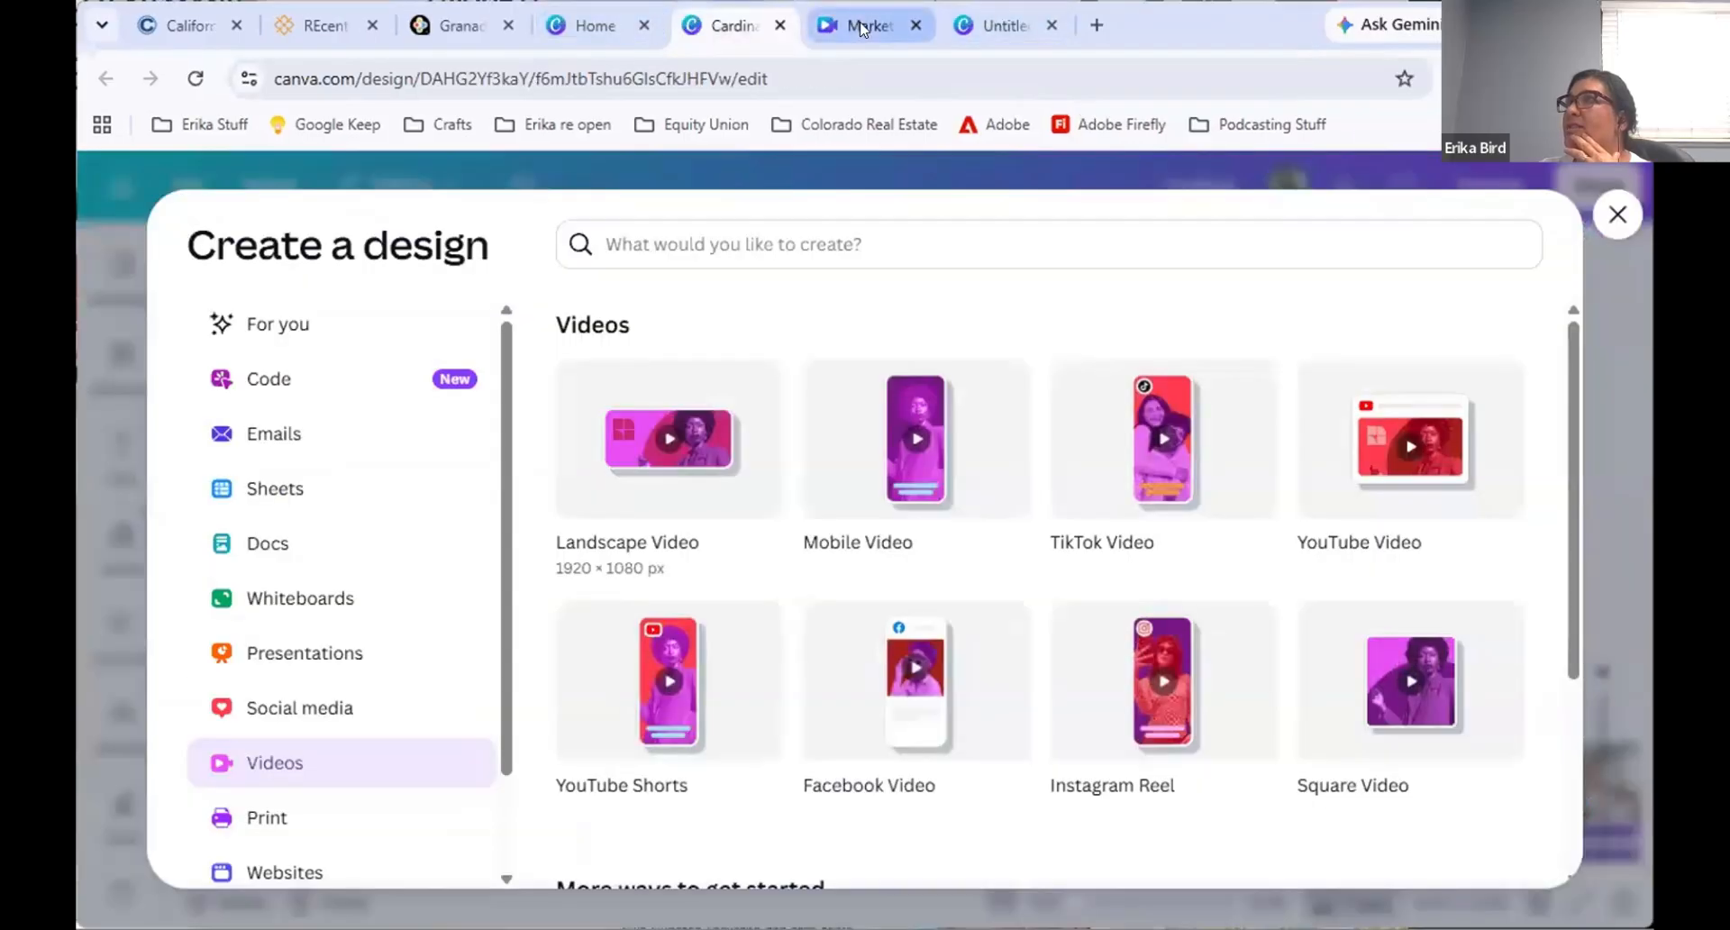
pyautogui.click(862, 27)
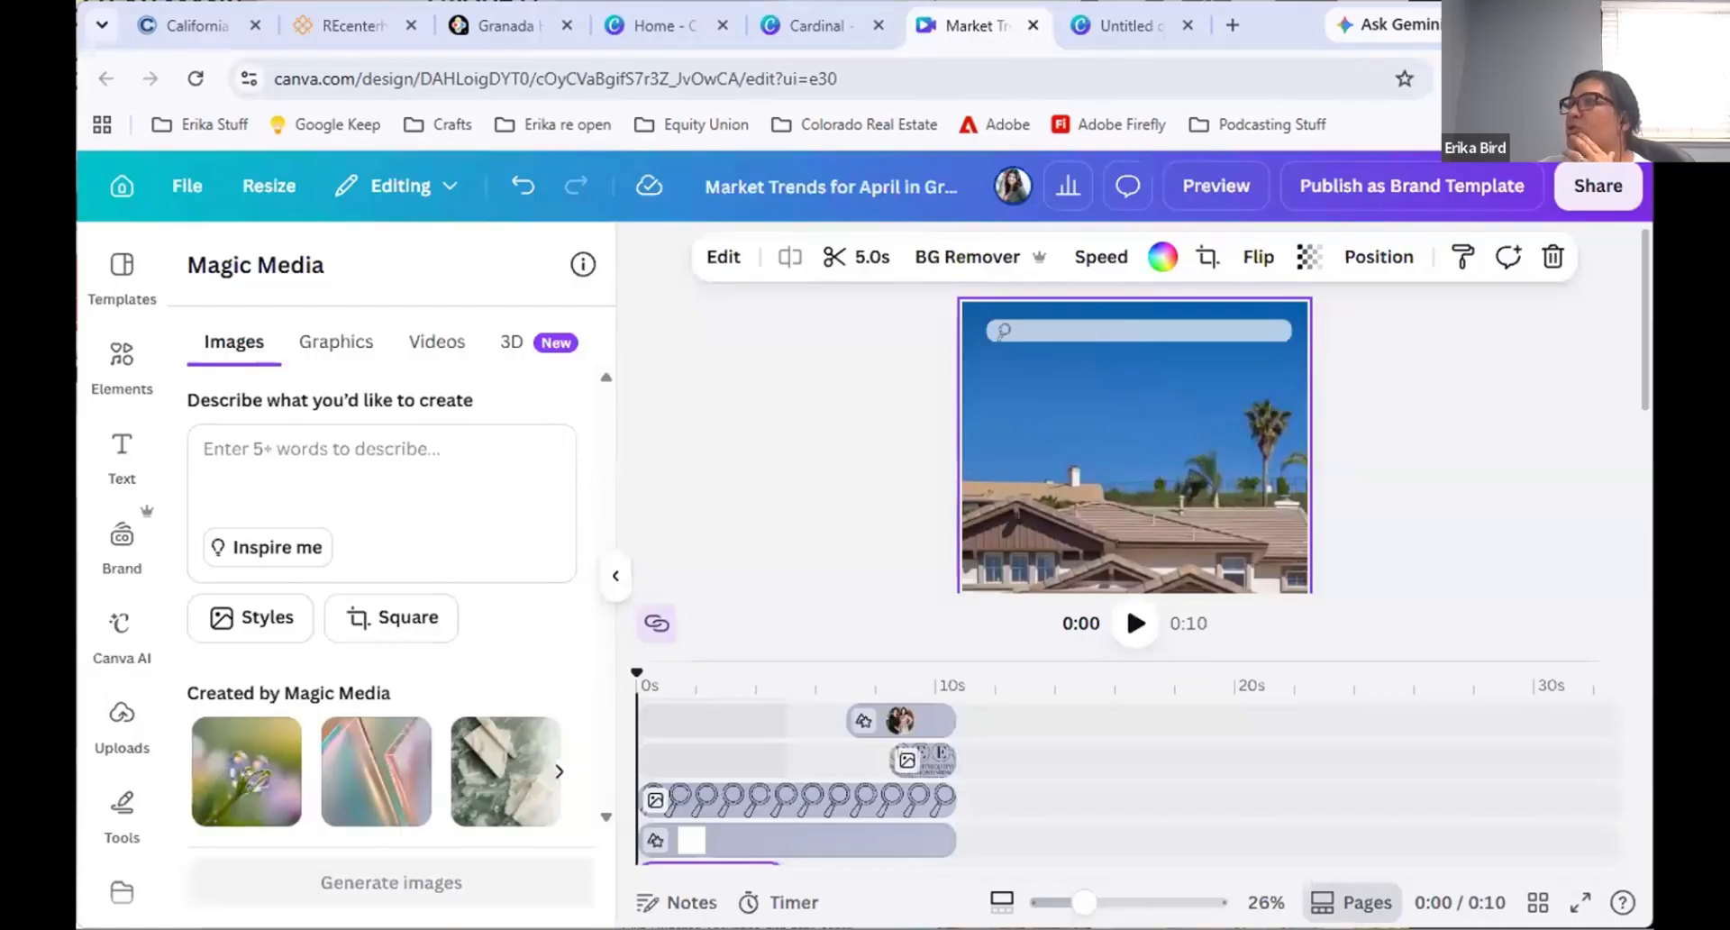
pyautogui.click(1568, 24)
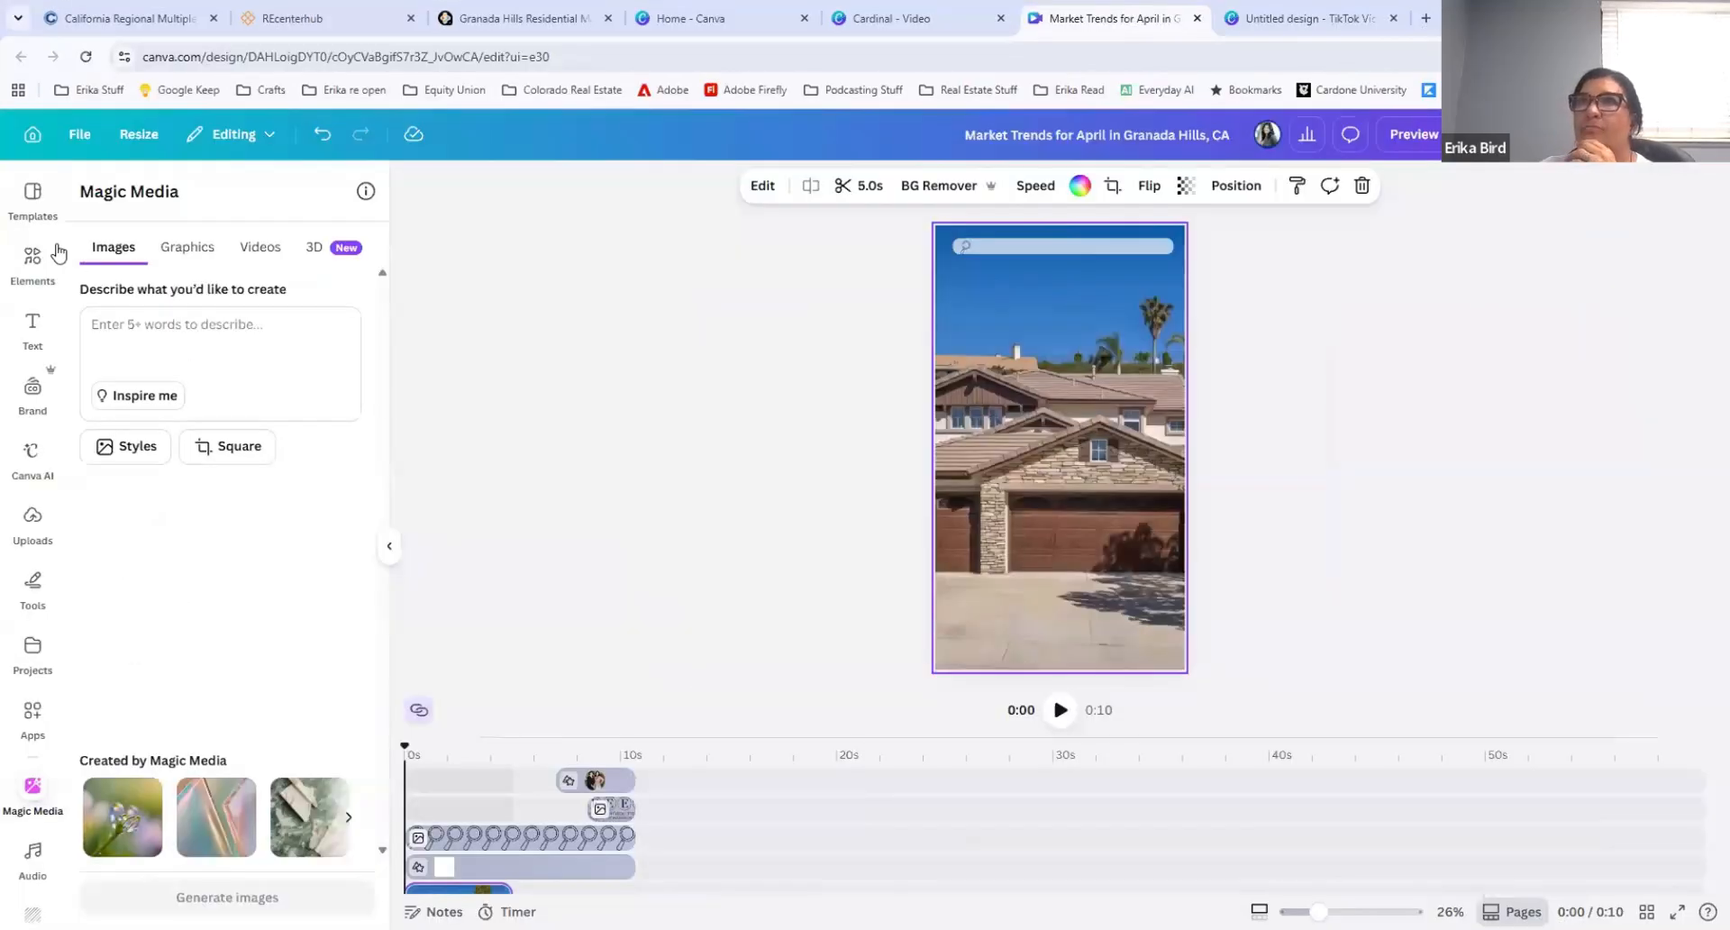
# Step: Return from the open real estate listing template to the template results for "faceless real estate reel"
pyautogui.click(34, 204)
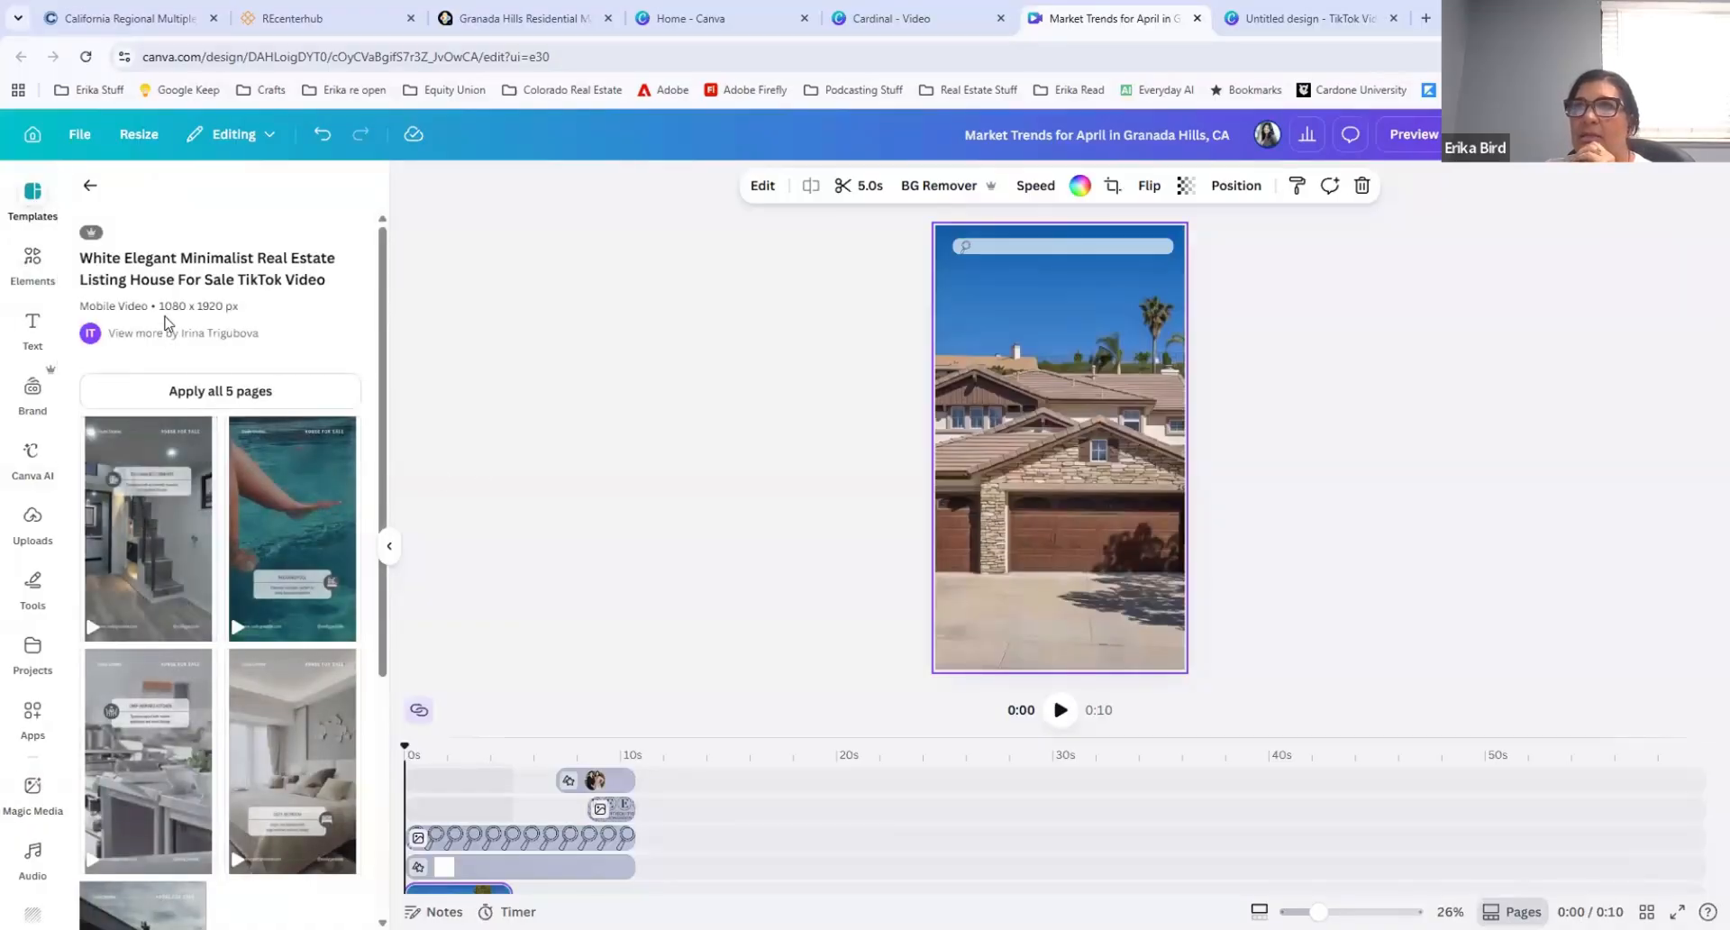
pyautogui.click(90, 187)
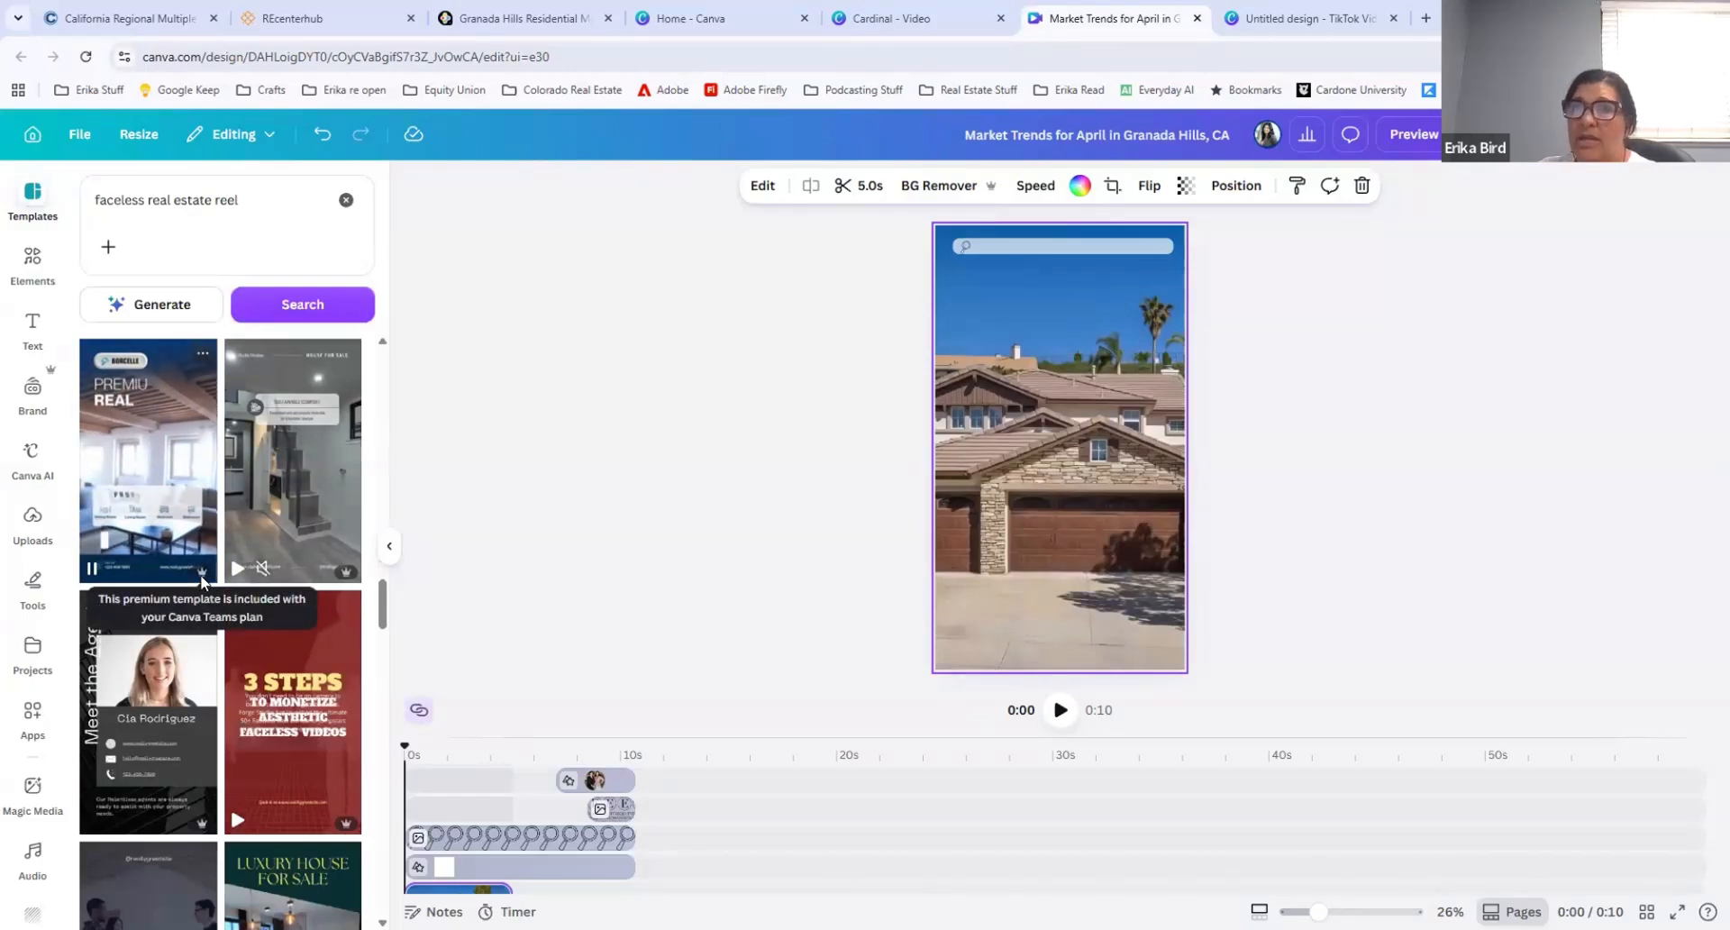
# Step: Delete the house-exterior video clip from the vertical market trends reel
pyautogui.scroll(-10, 202, 581)
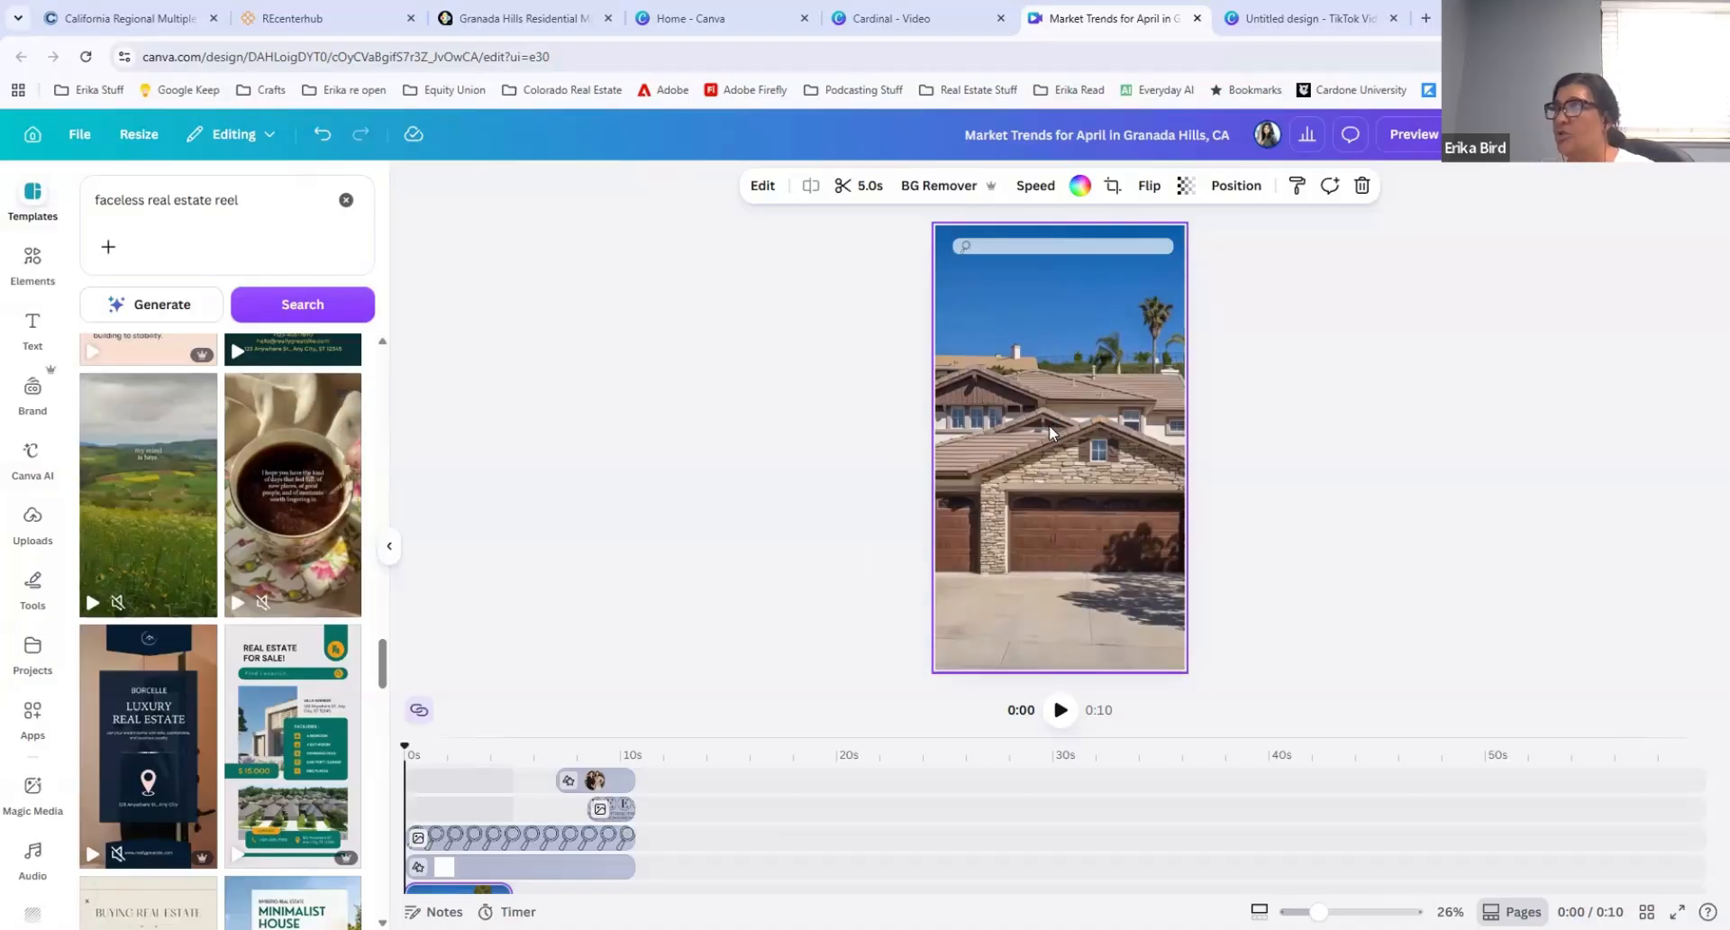
pyautogui.press('Delete')
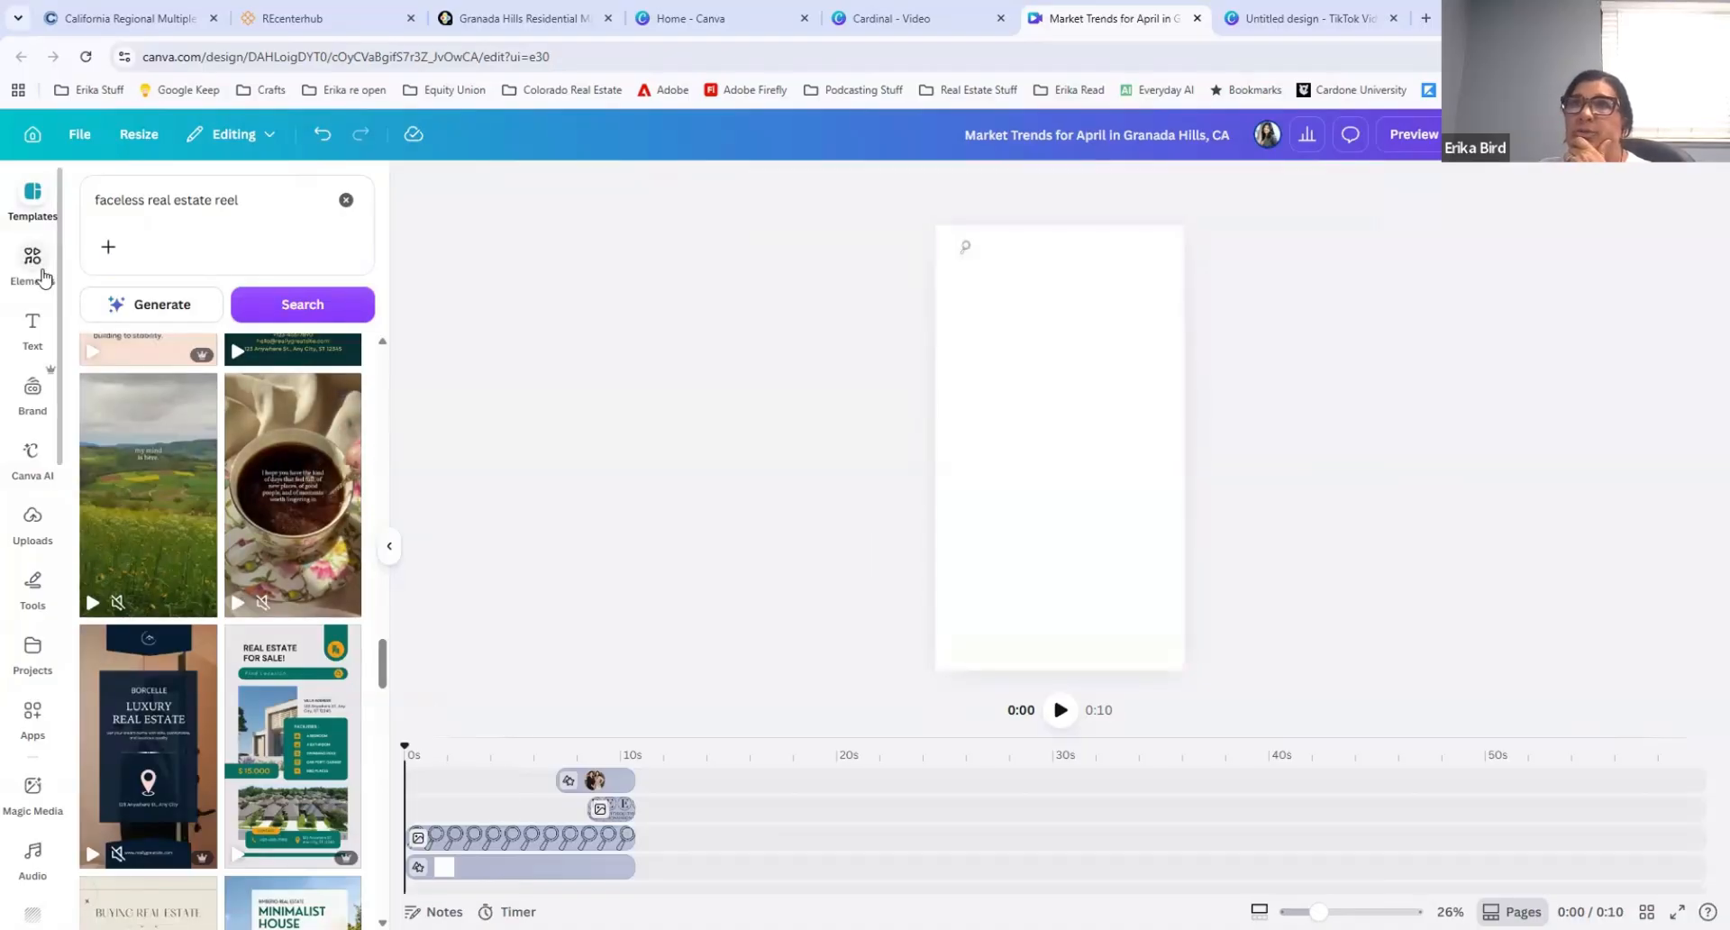
# Step: Replace the template search text with "living room layout" and try to generate a design from it
pyautogui.scroll(6, 165, 357)
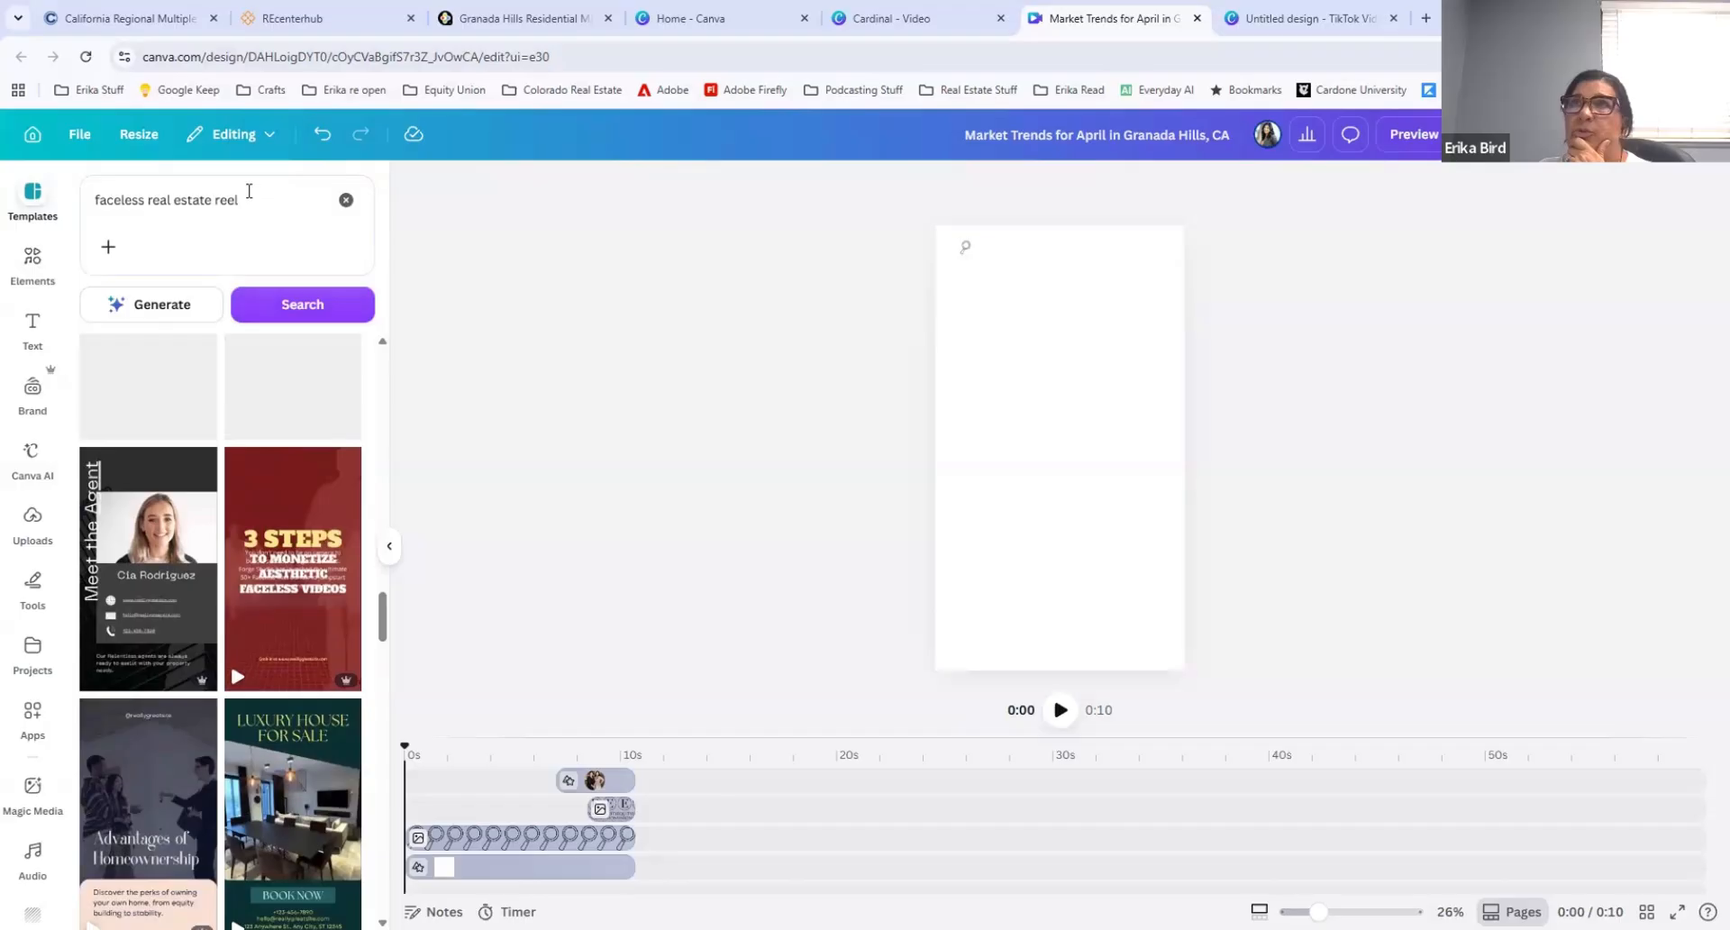
pyautogui.click(346, 199)
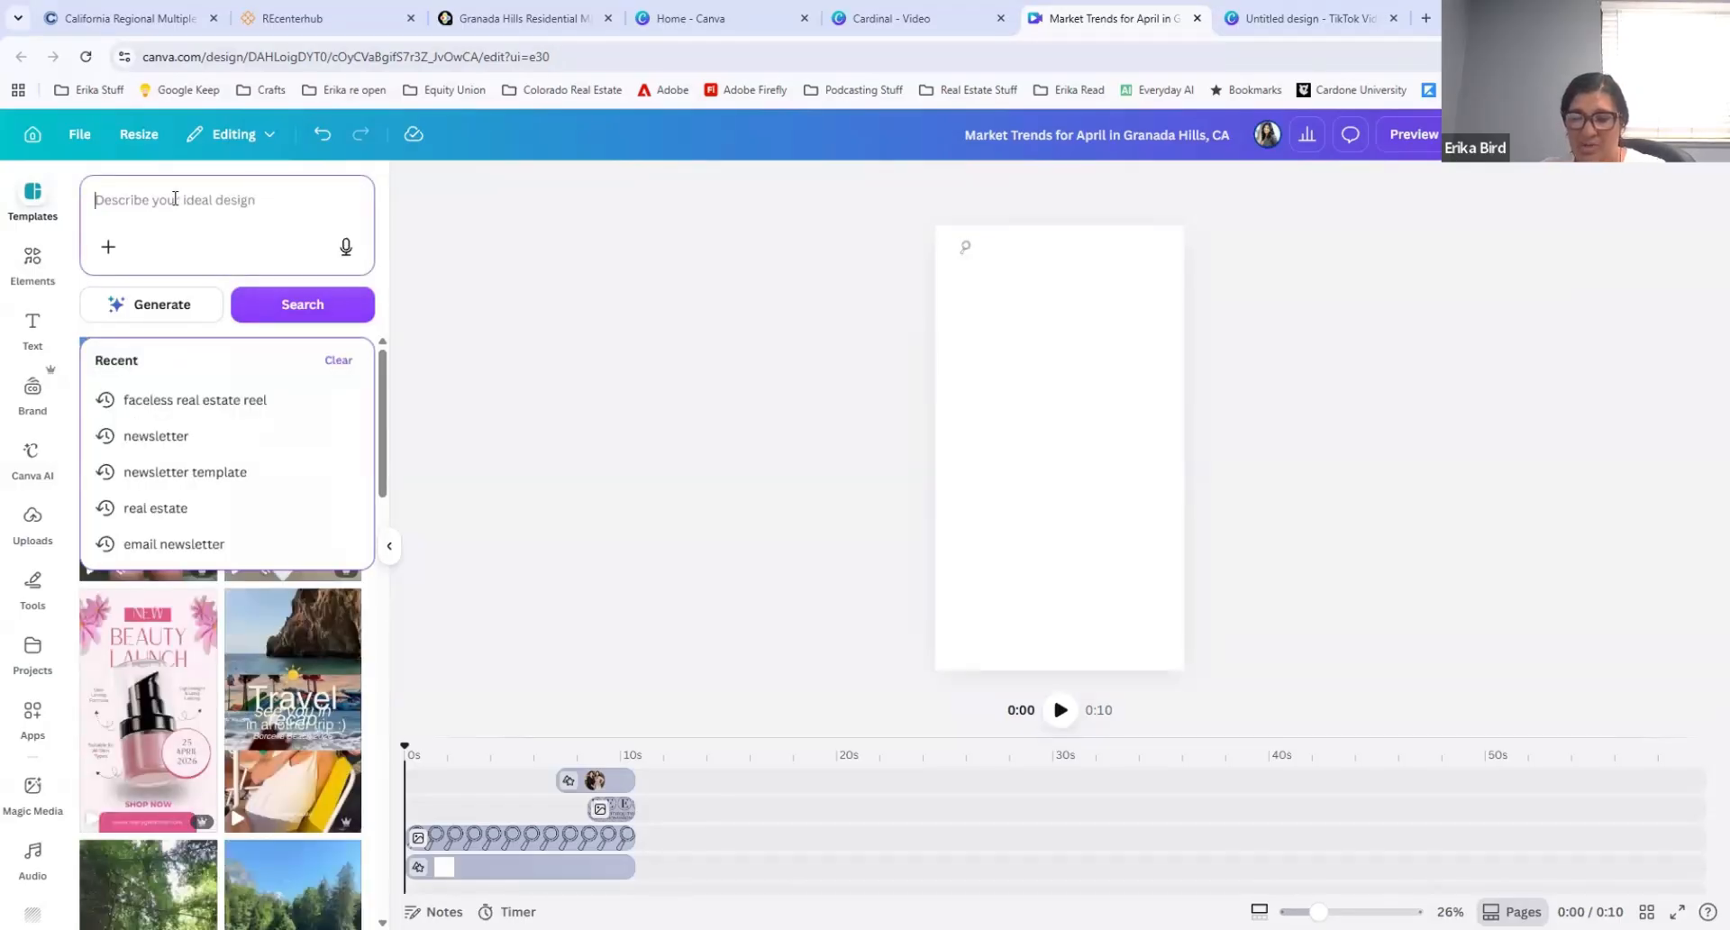
pyautogui.write('living room')
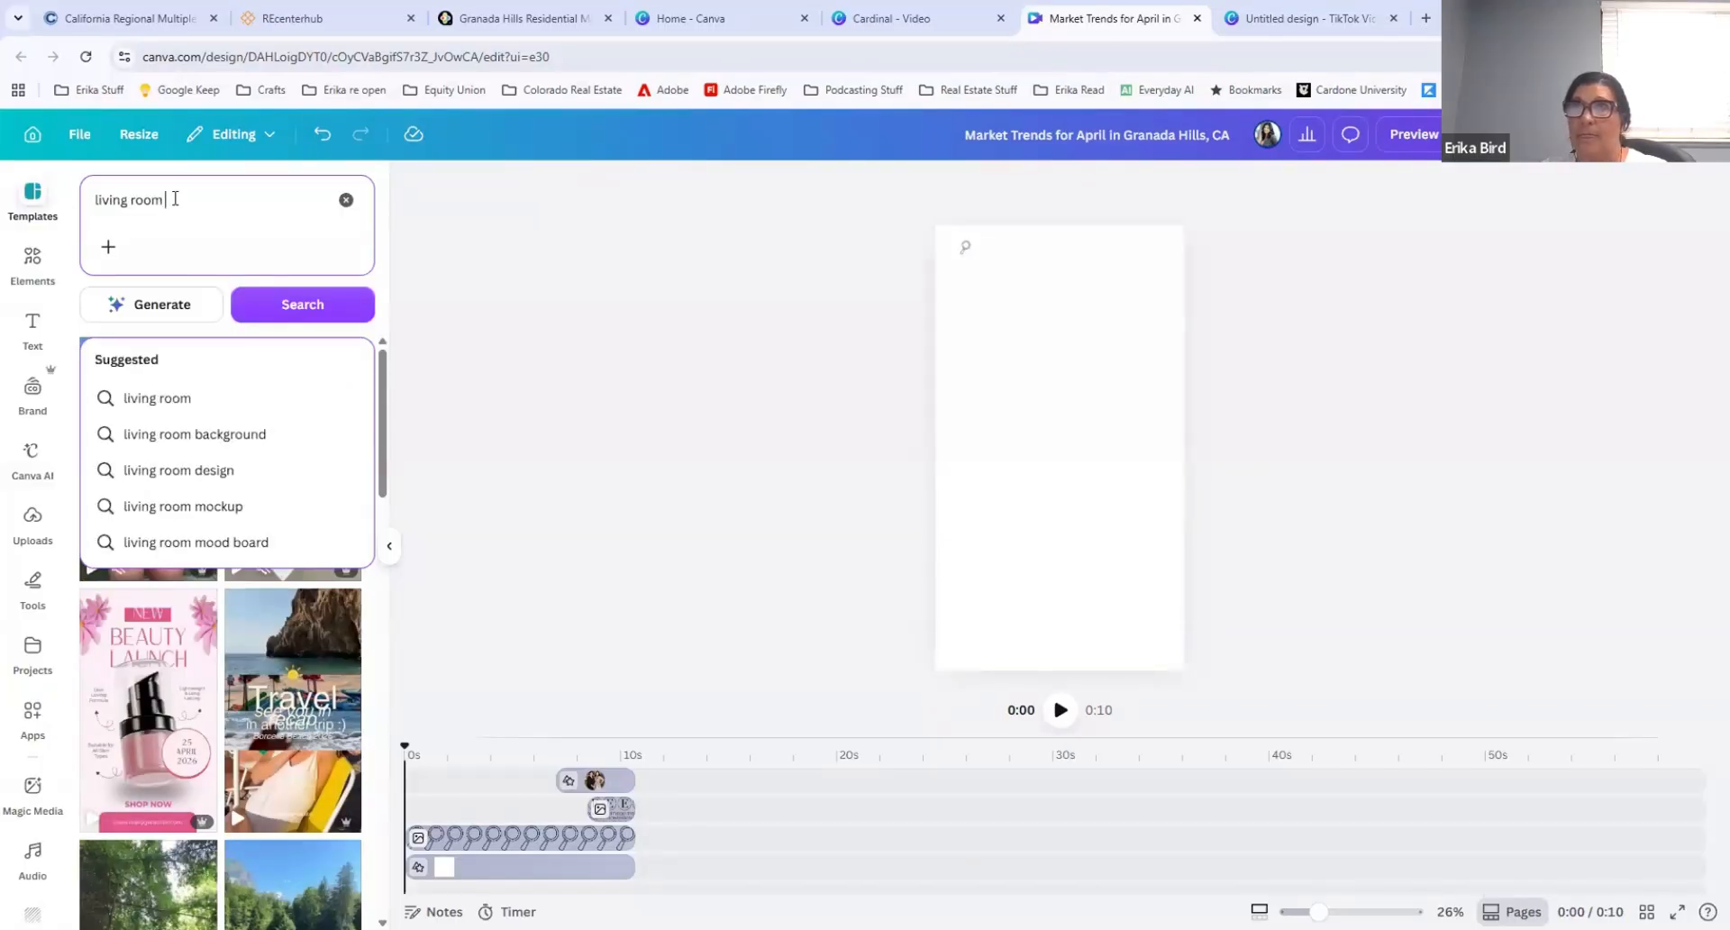
pyautogui.write(' layout')
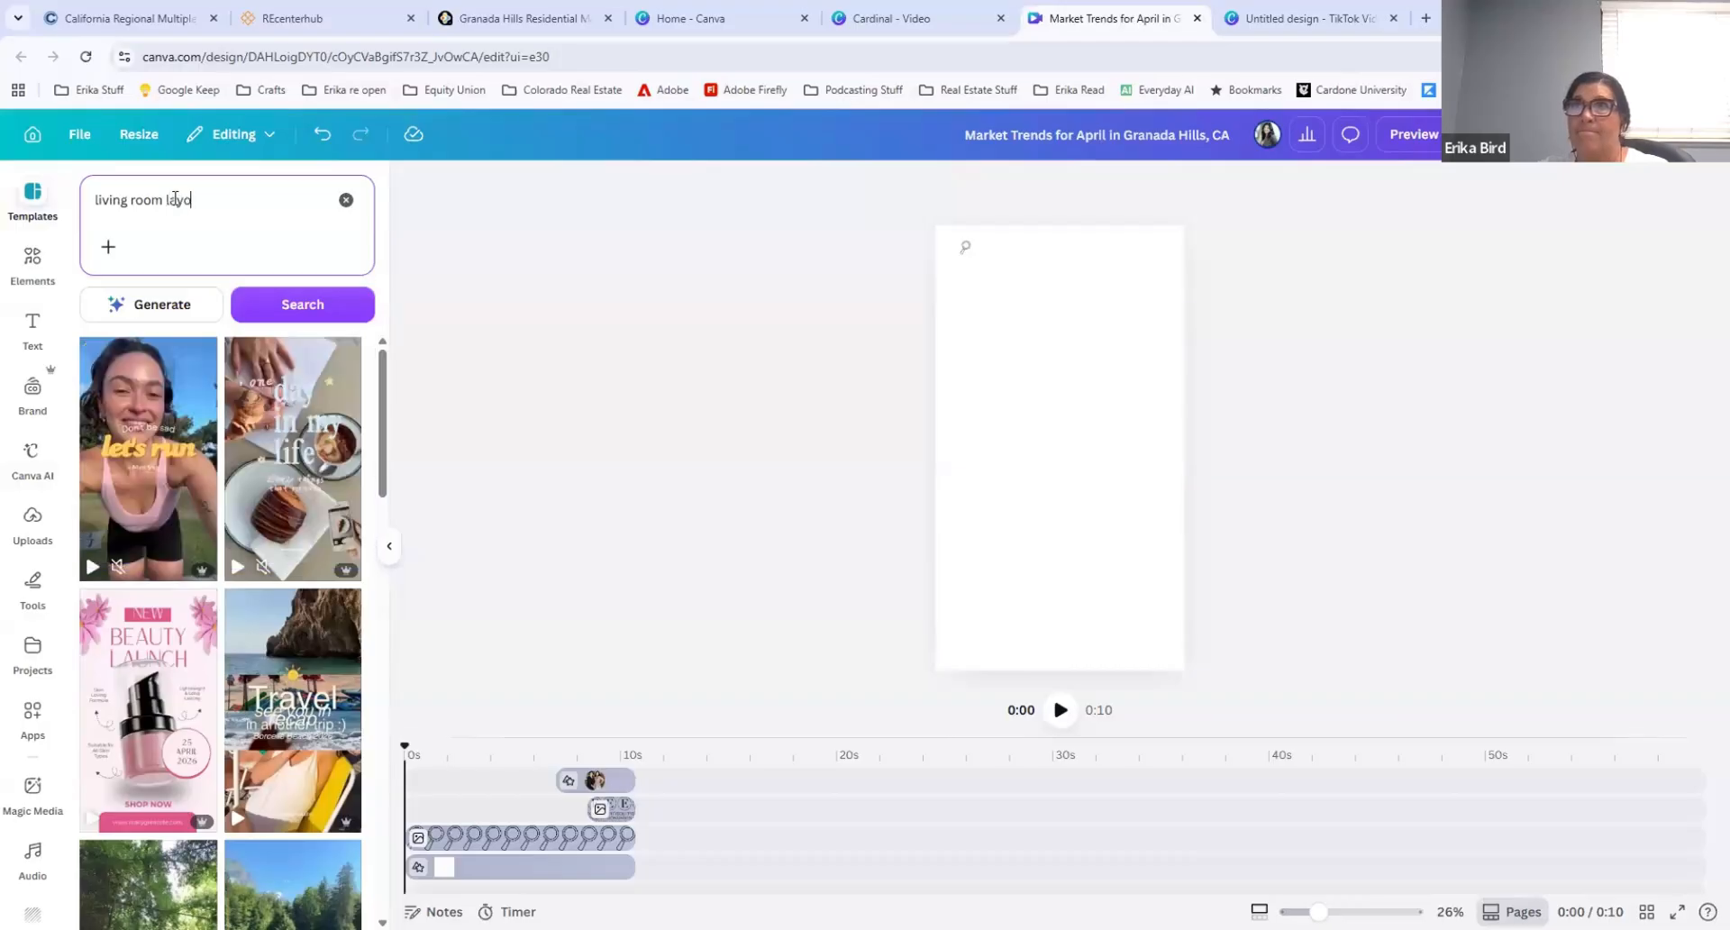
pyautogui.click(148, 312)
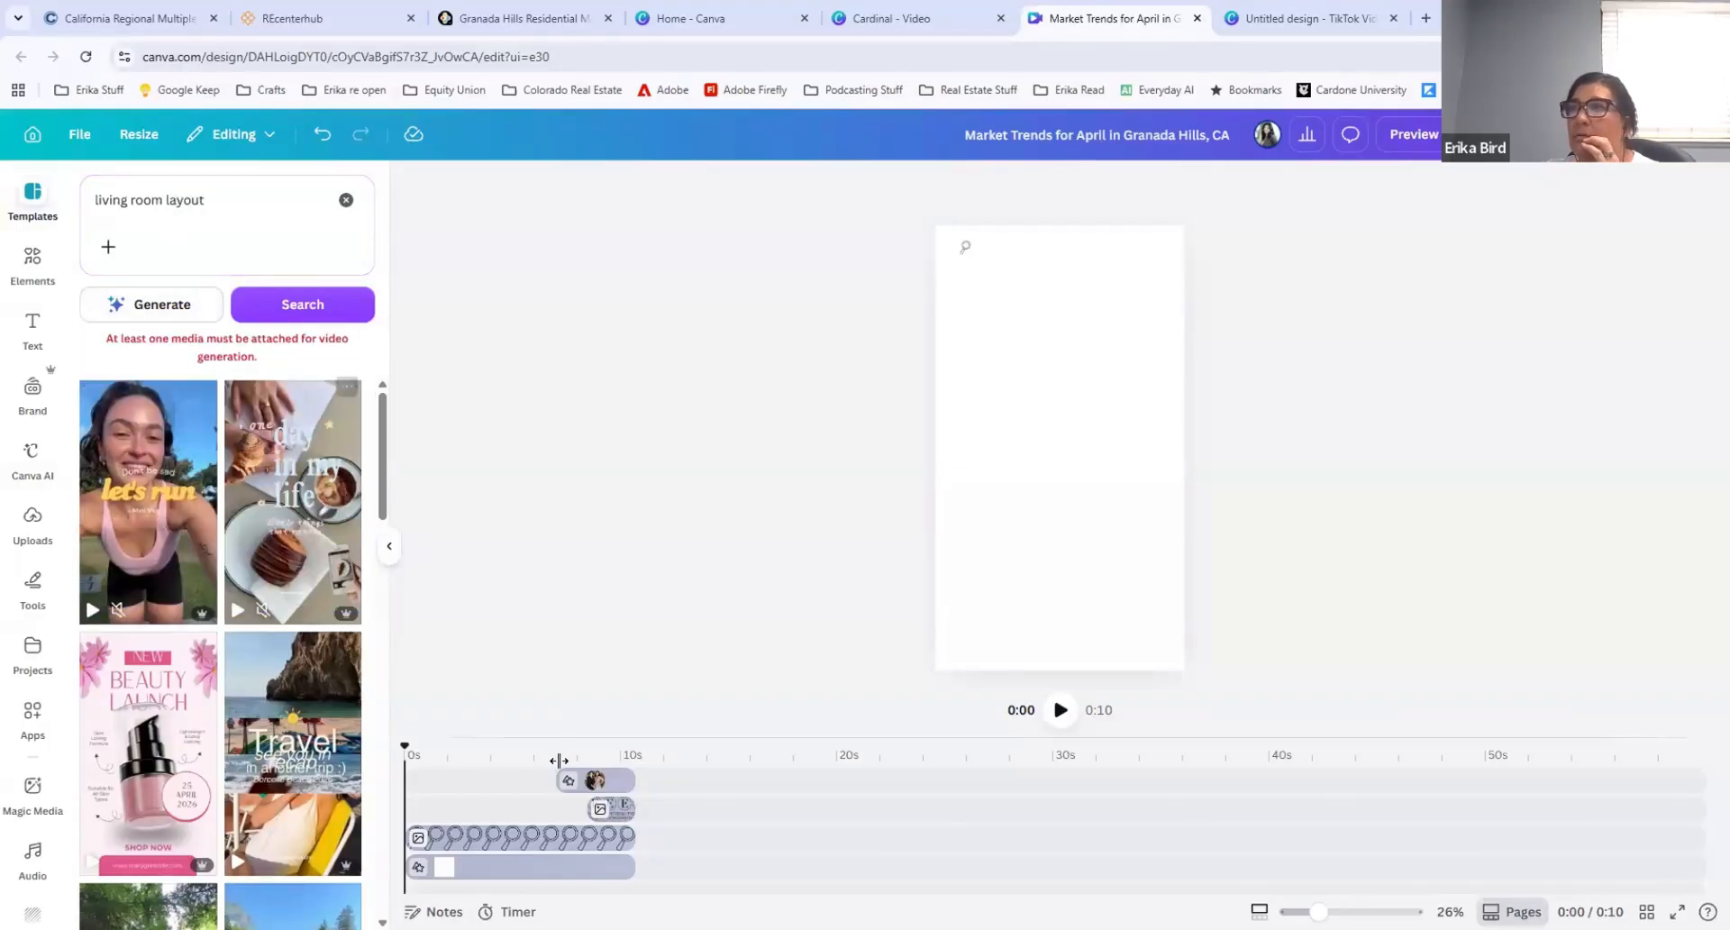
# Step: Remove the portrait photo from the circular frame near the end of the reel, keeping the frame
pyautogui.click(586, 788)
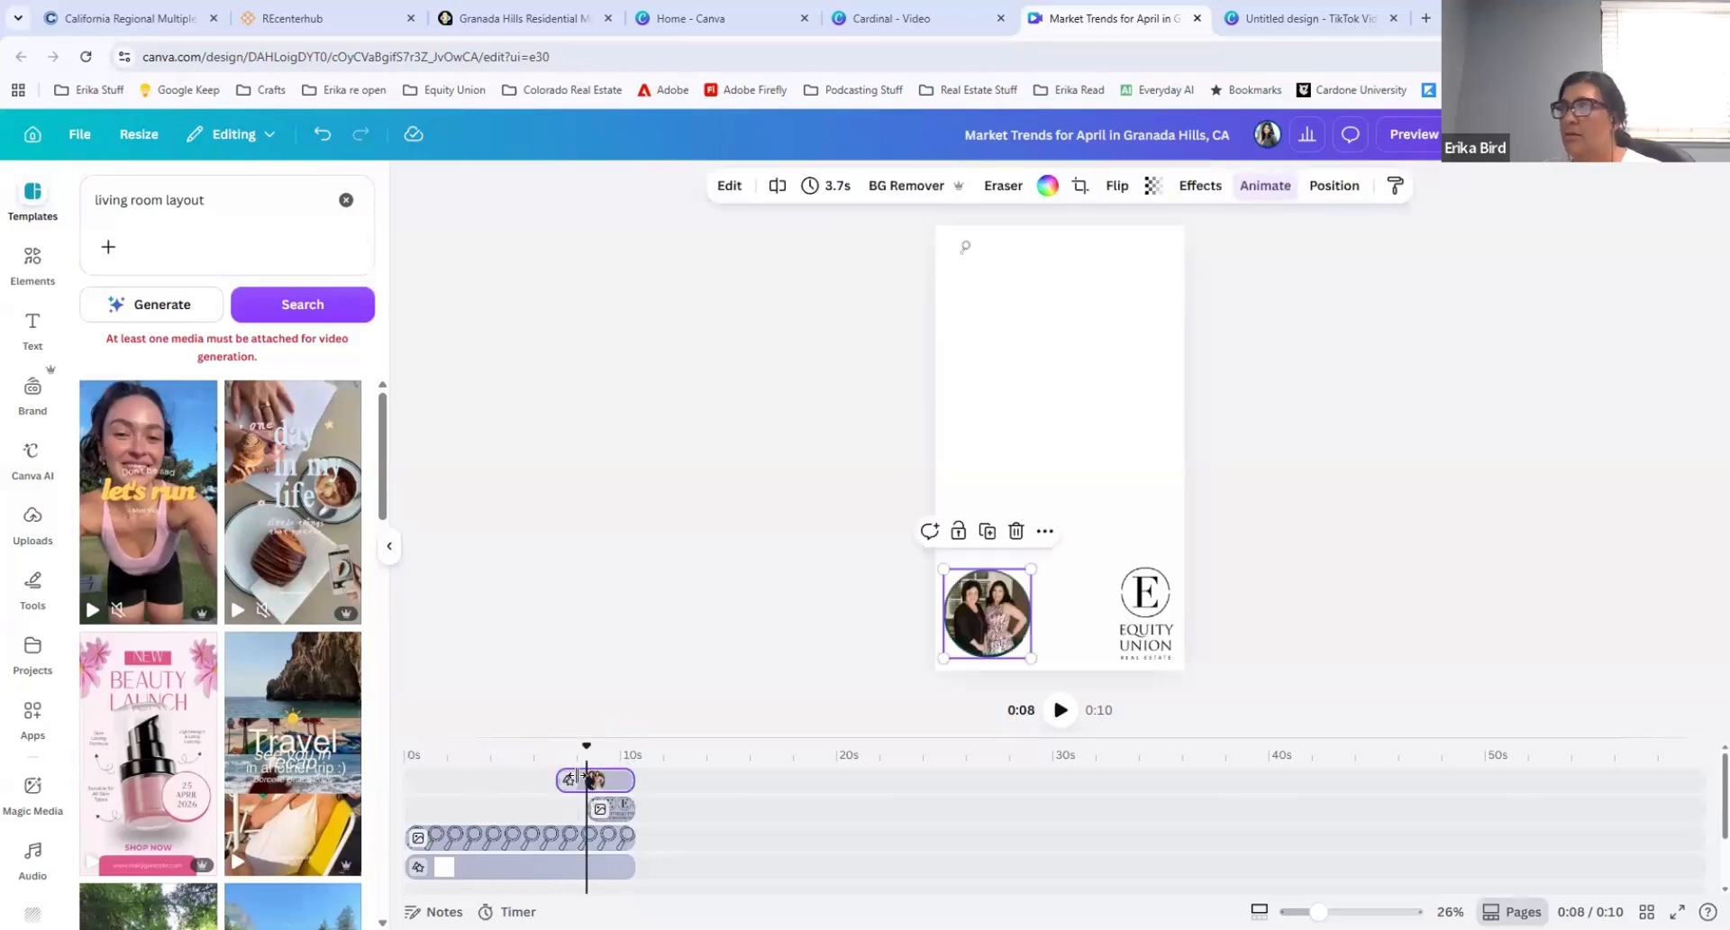
pyautogui.press('Delete')
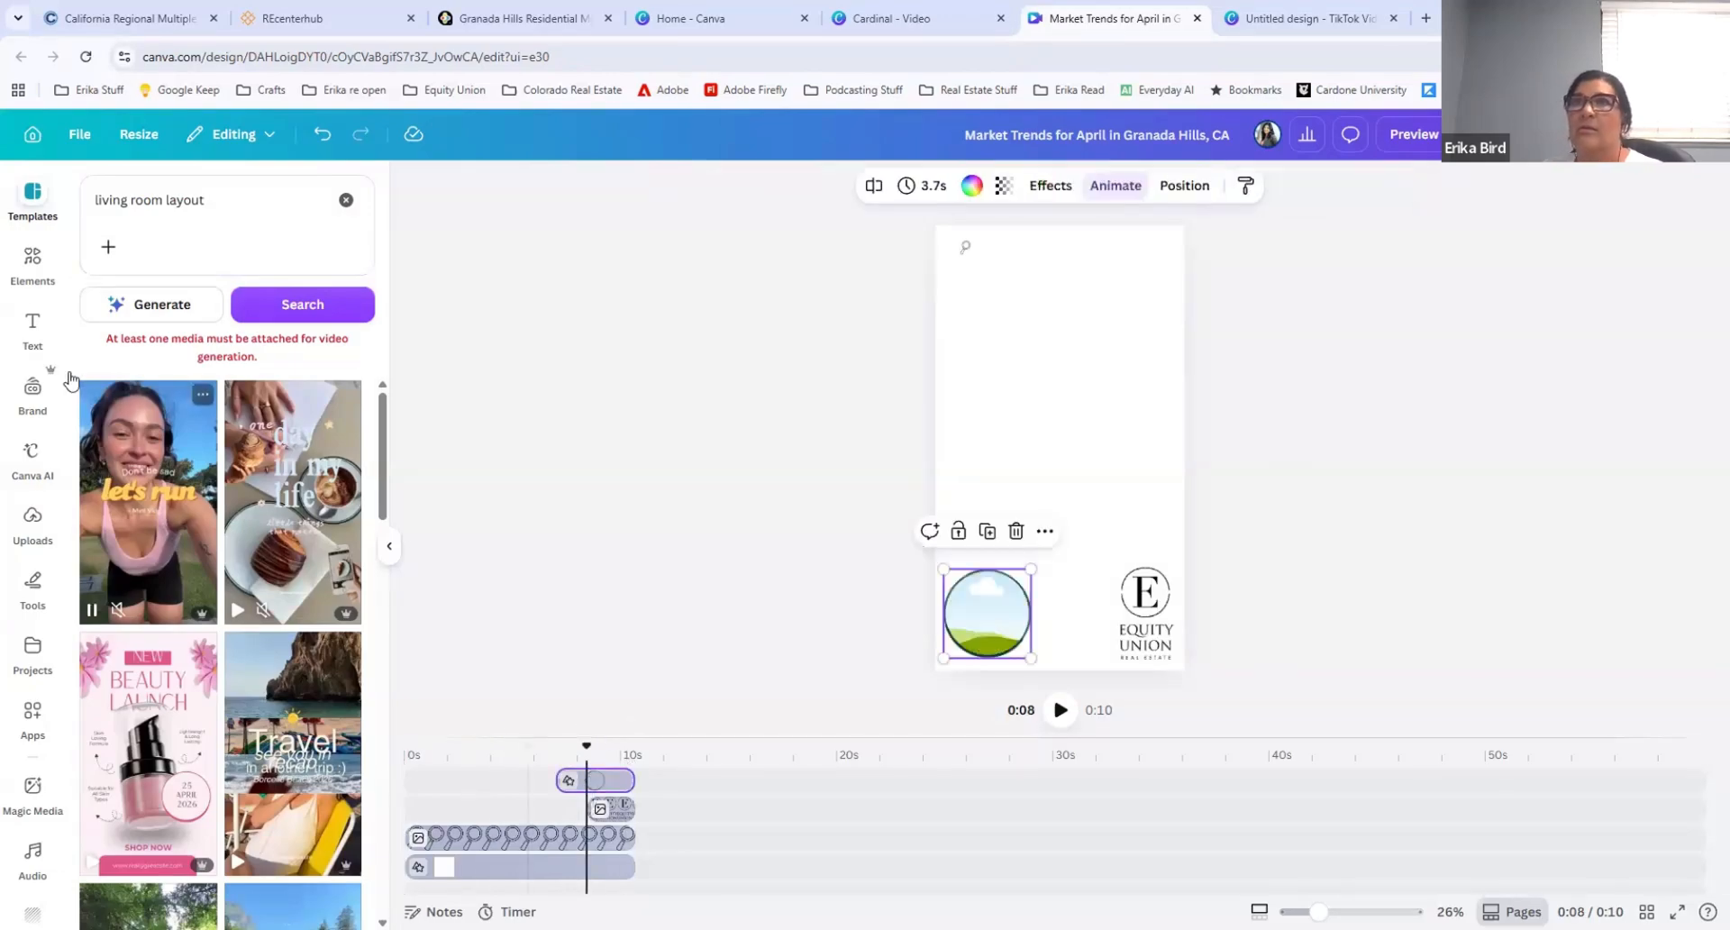
# Step: Search the design elements for "living room layout" in place of "circle frame"
pyautogui.click(31, 458)
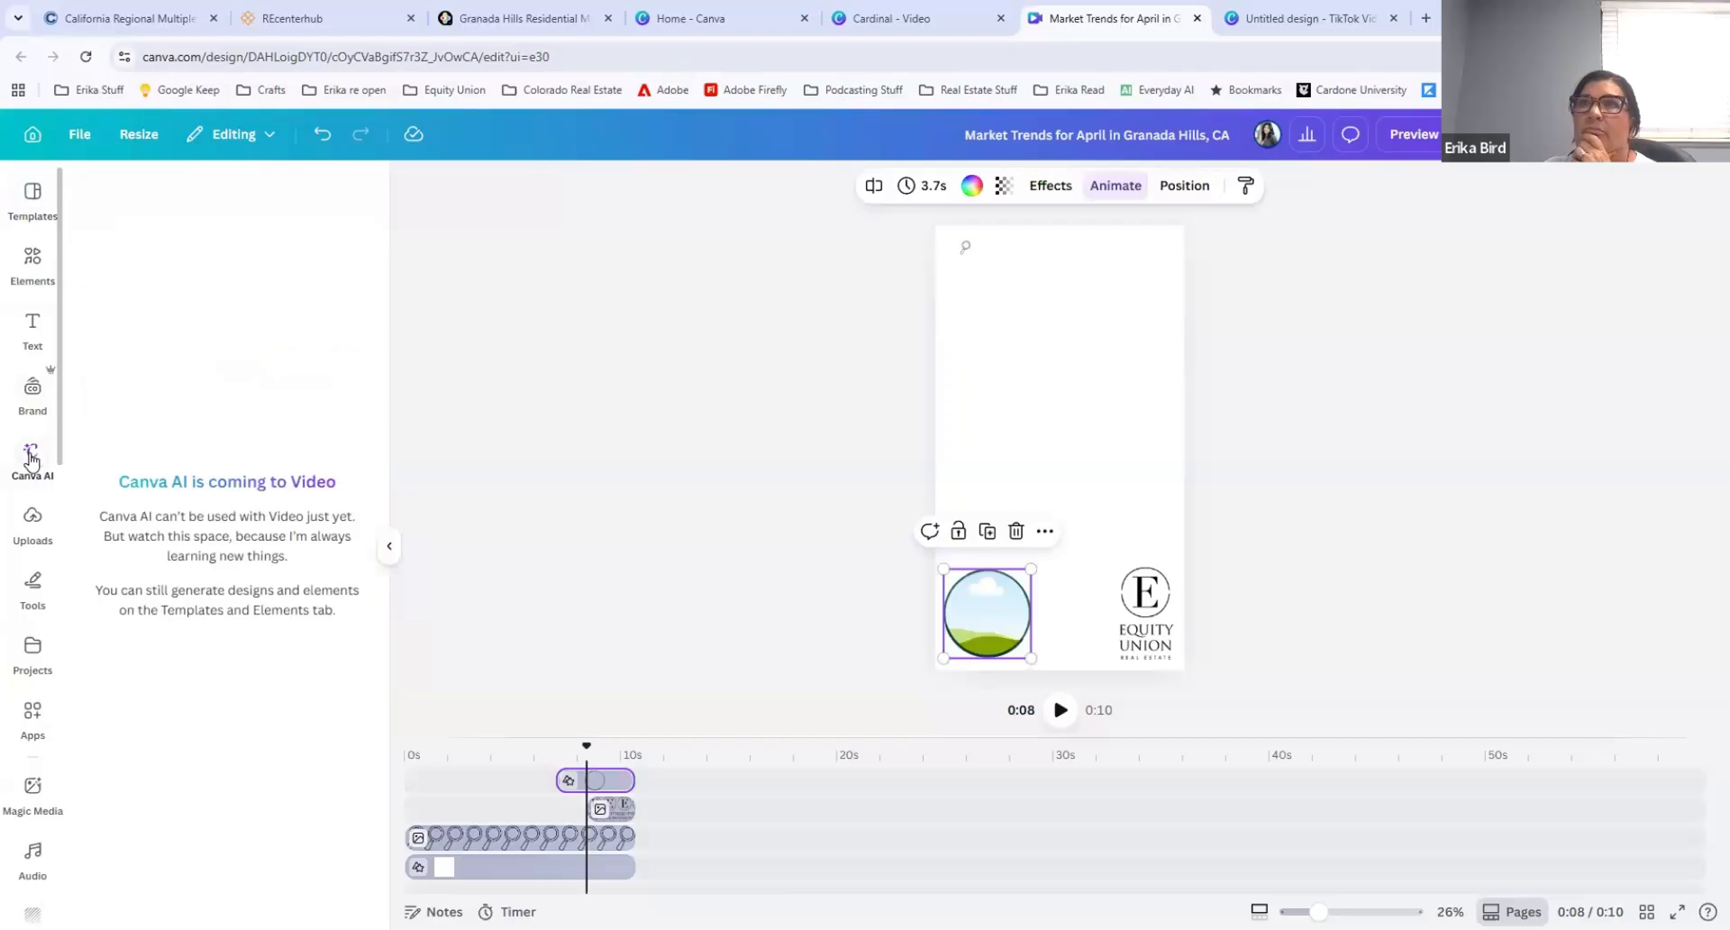
pyautogui.click(31, 261)
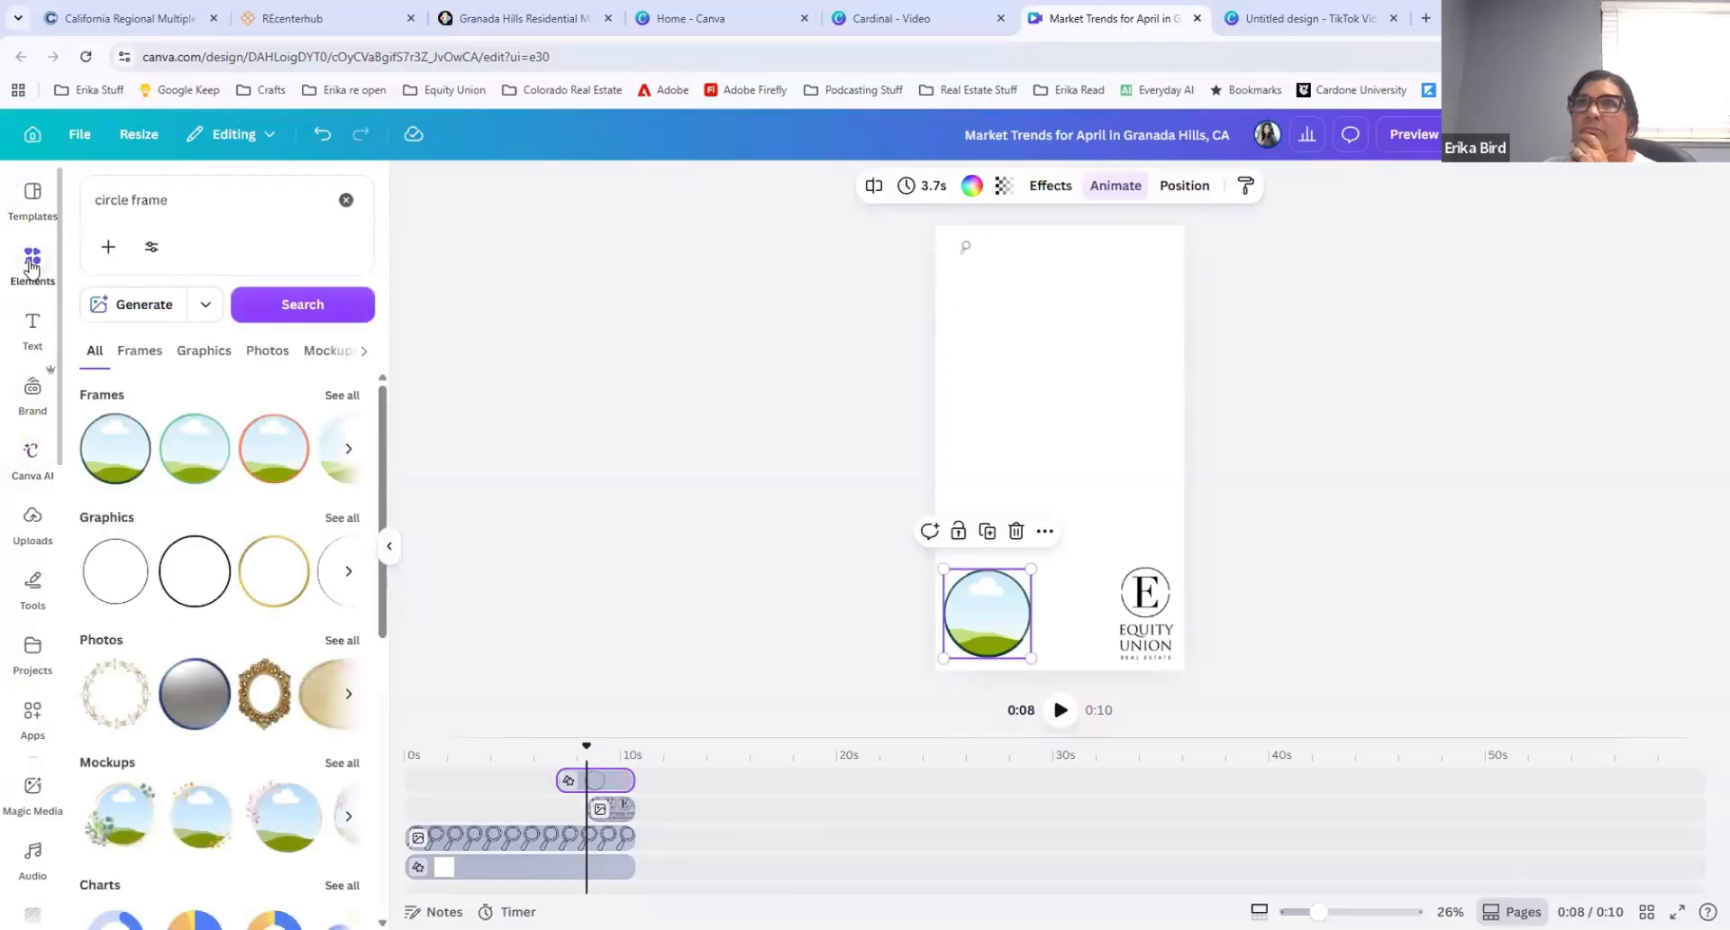
pyautogui.click(346, 199)
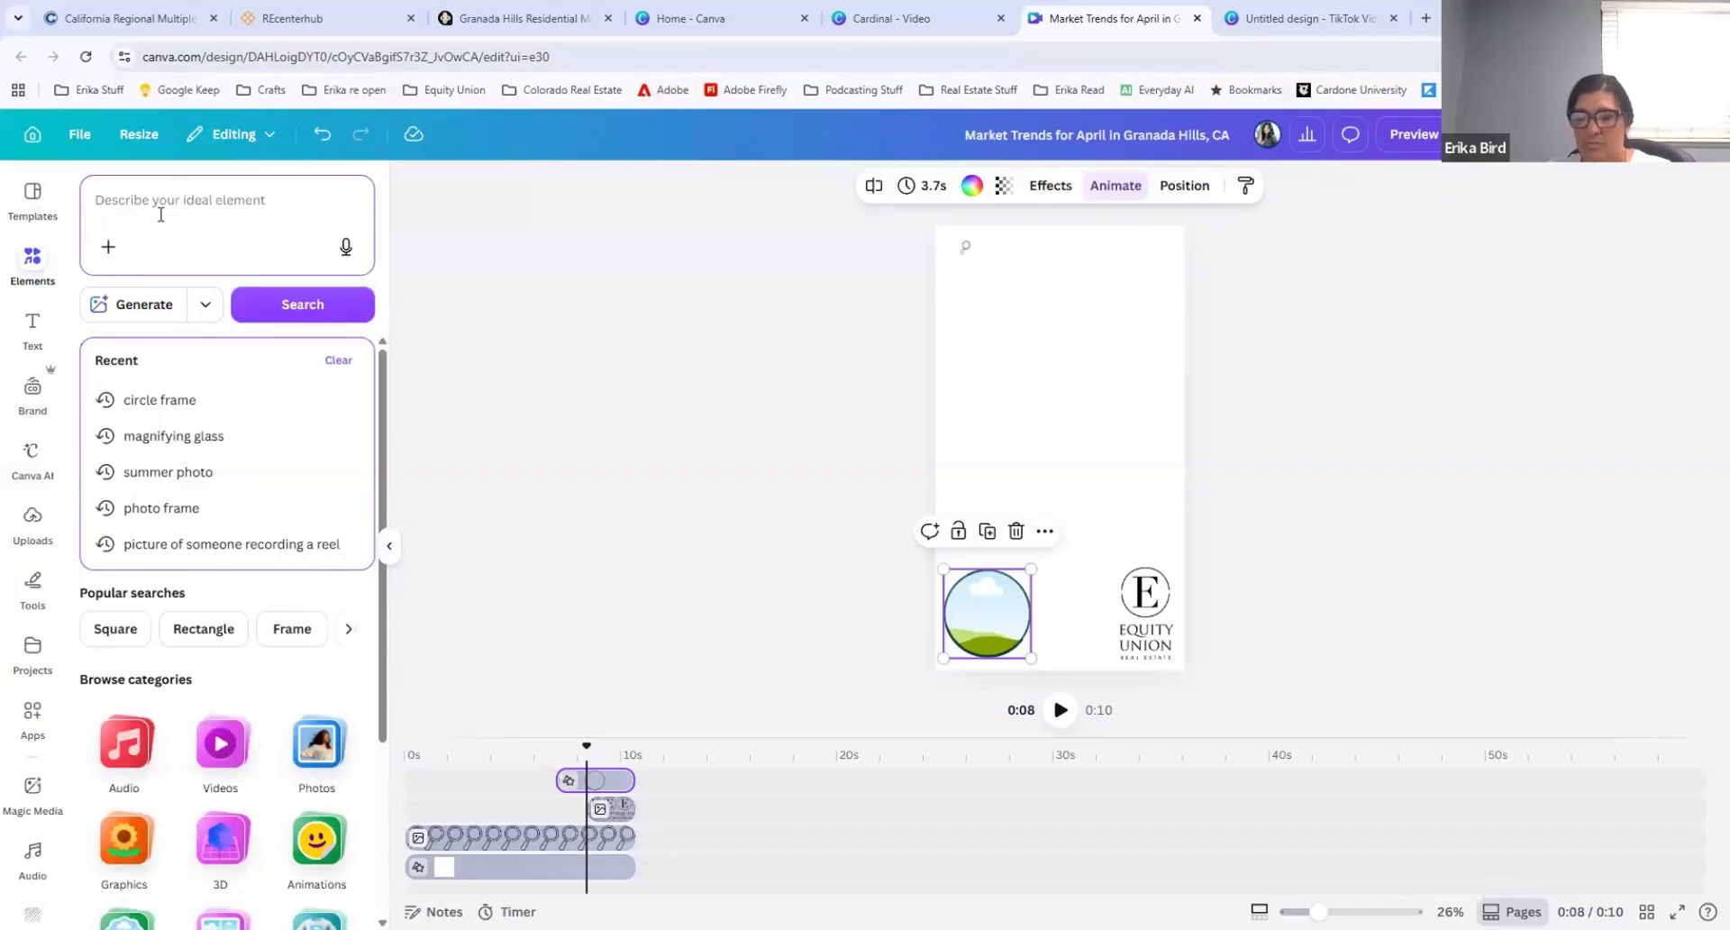
pyautogui.write('living ro')
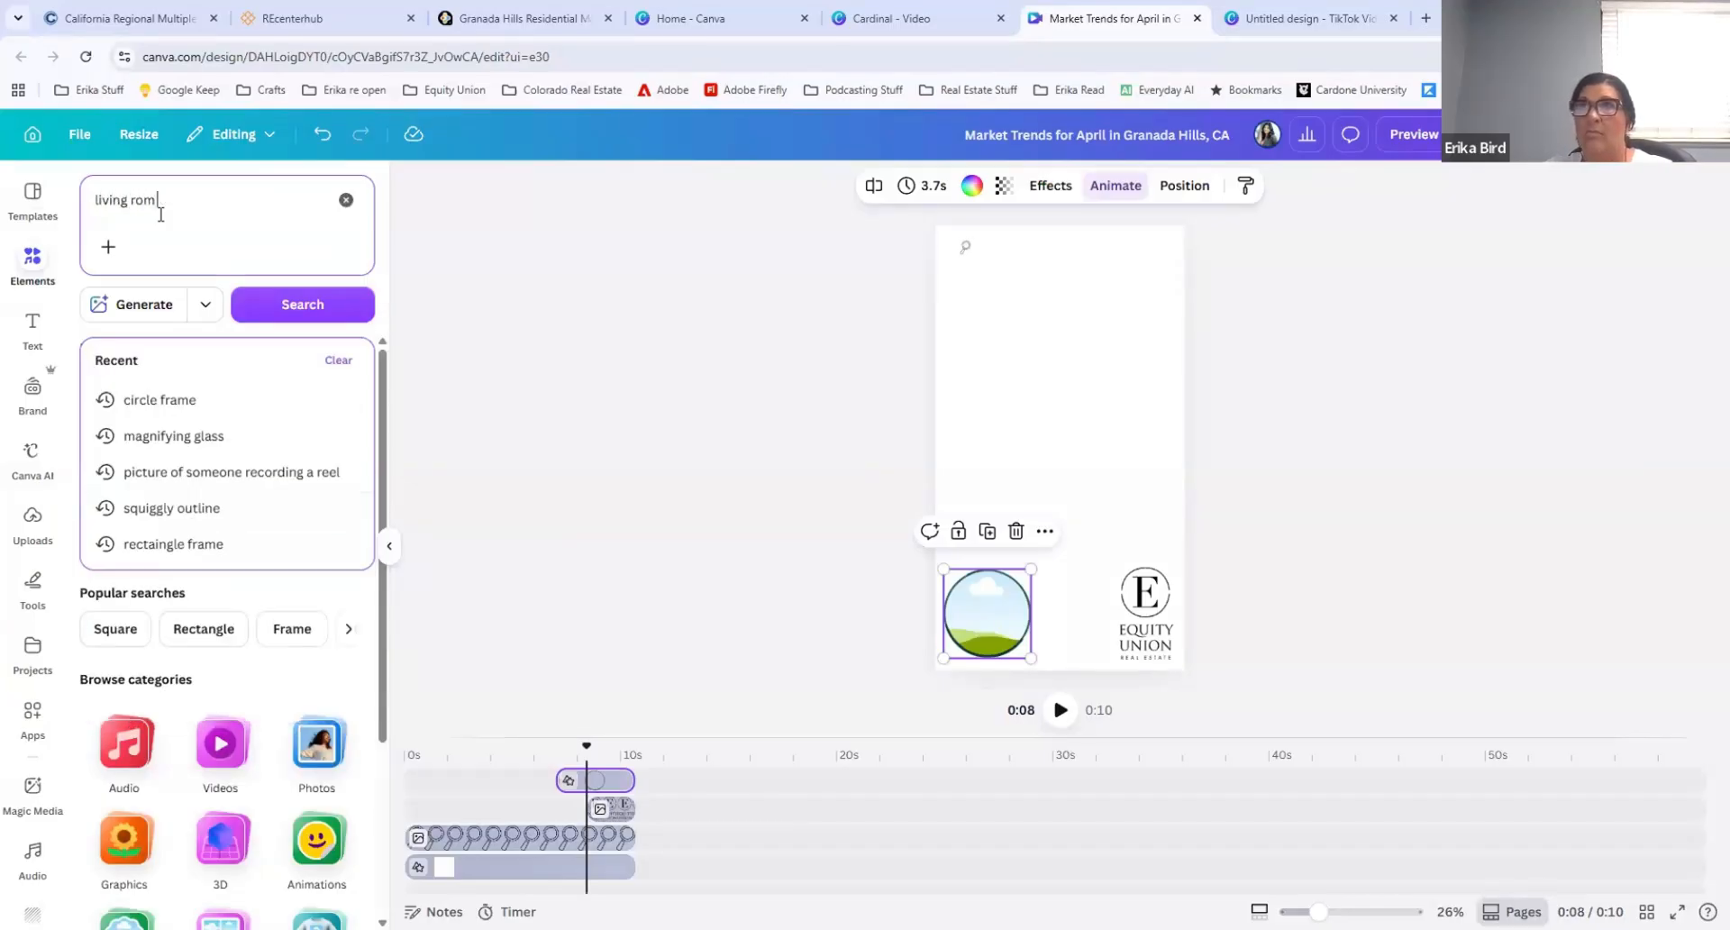
pyautogui.write('om layout')
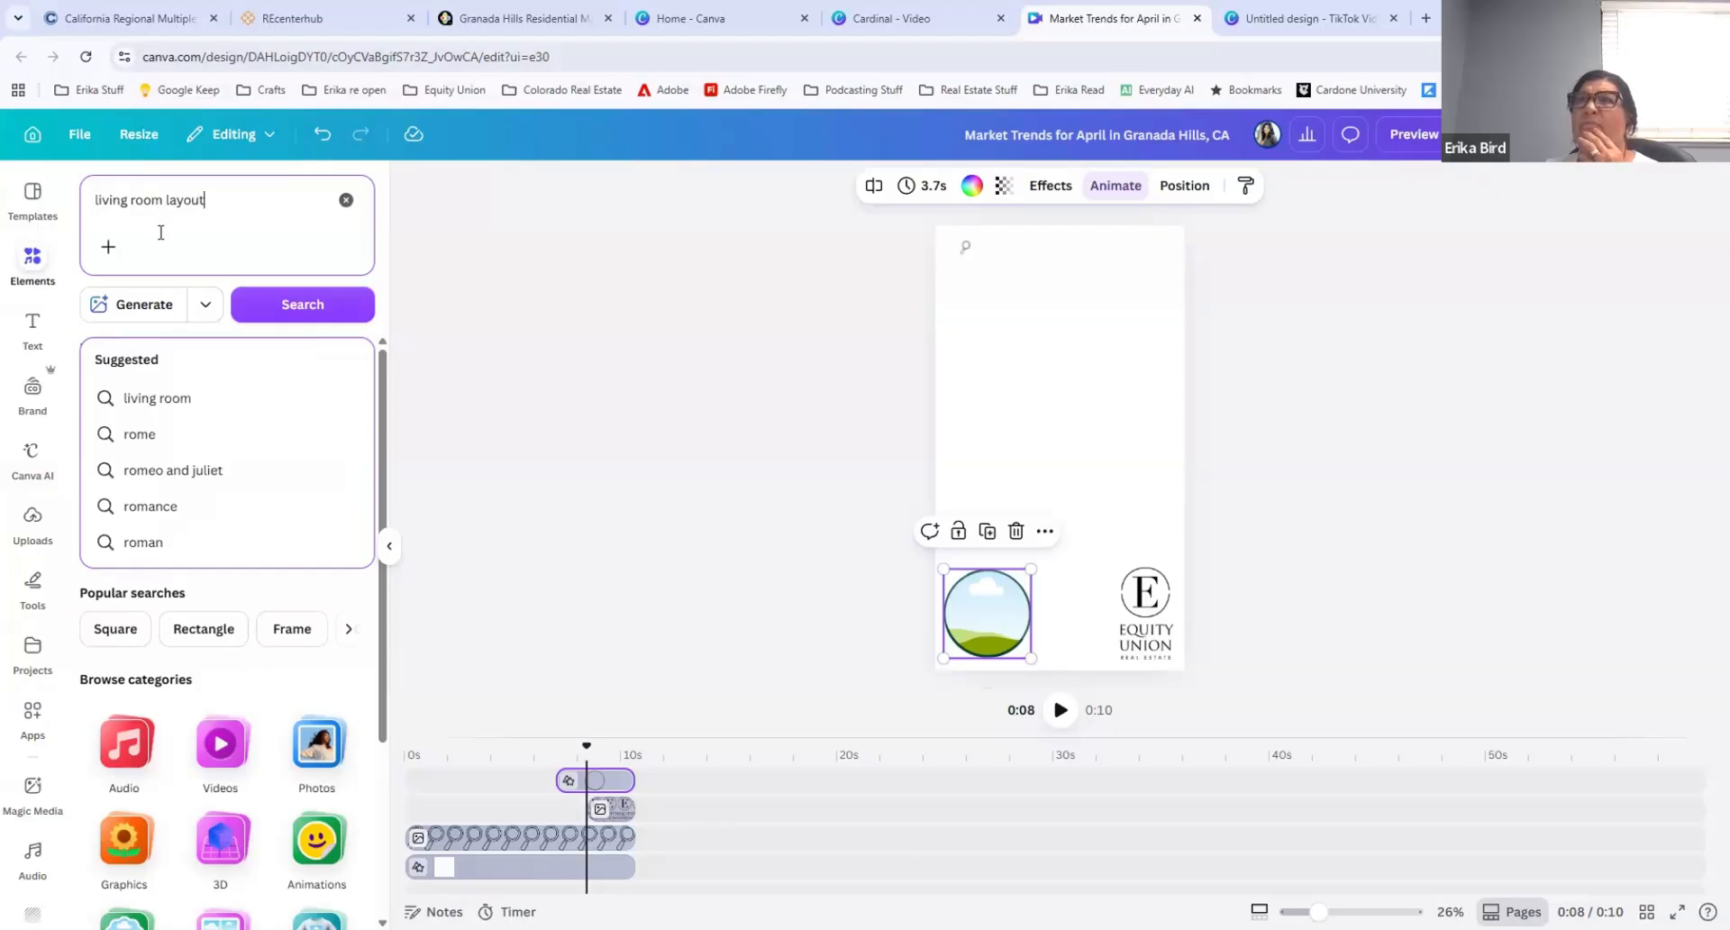
pyautogui.click(290, 309)
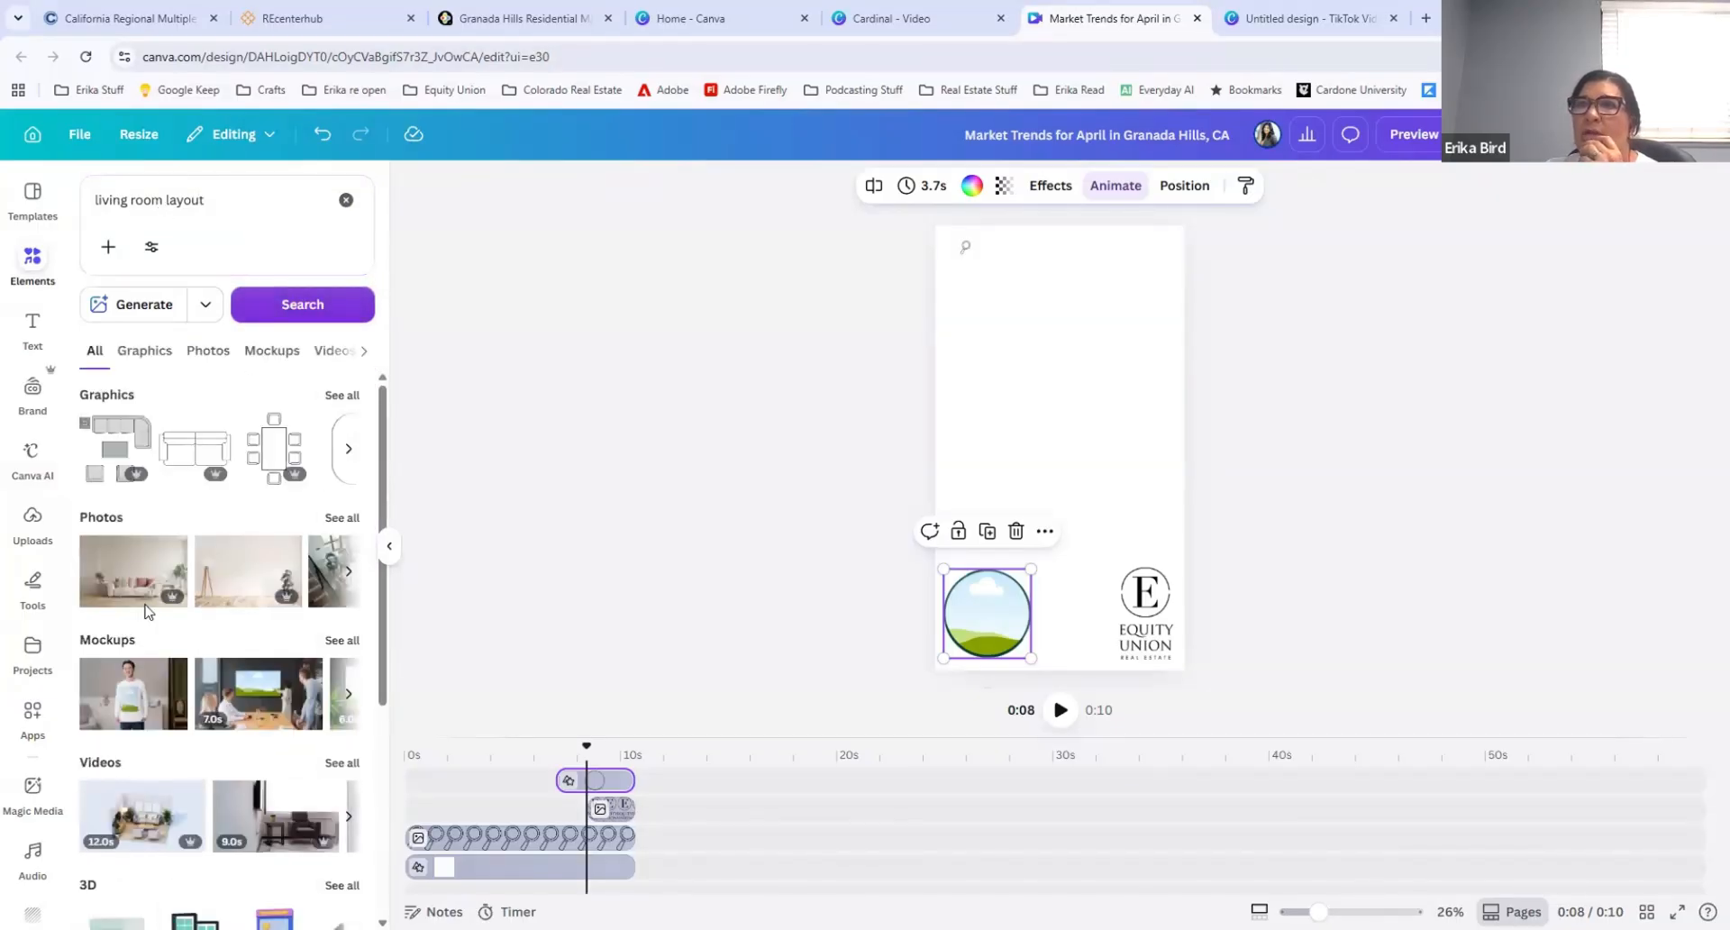
# Step: Show all video results for "living room layout" and browse the stock interior clips
pyautogui.scroll(-3, 162, 577)
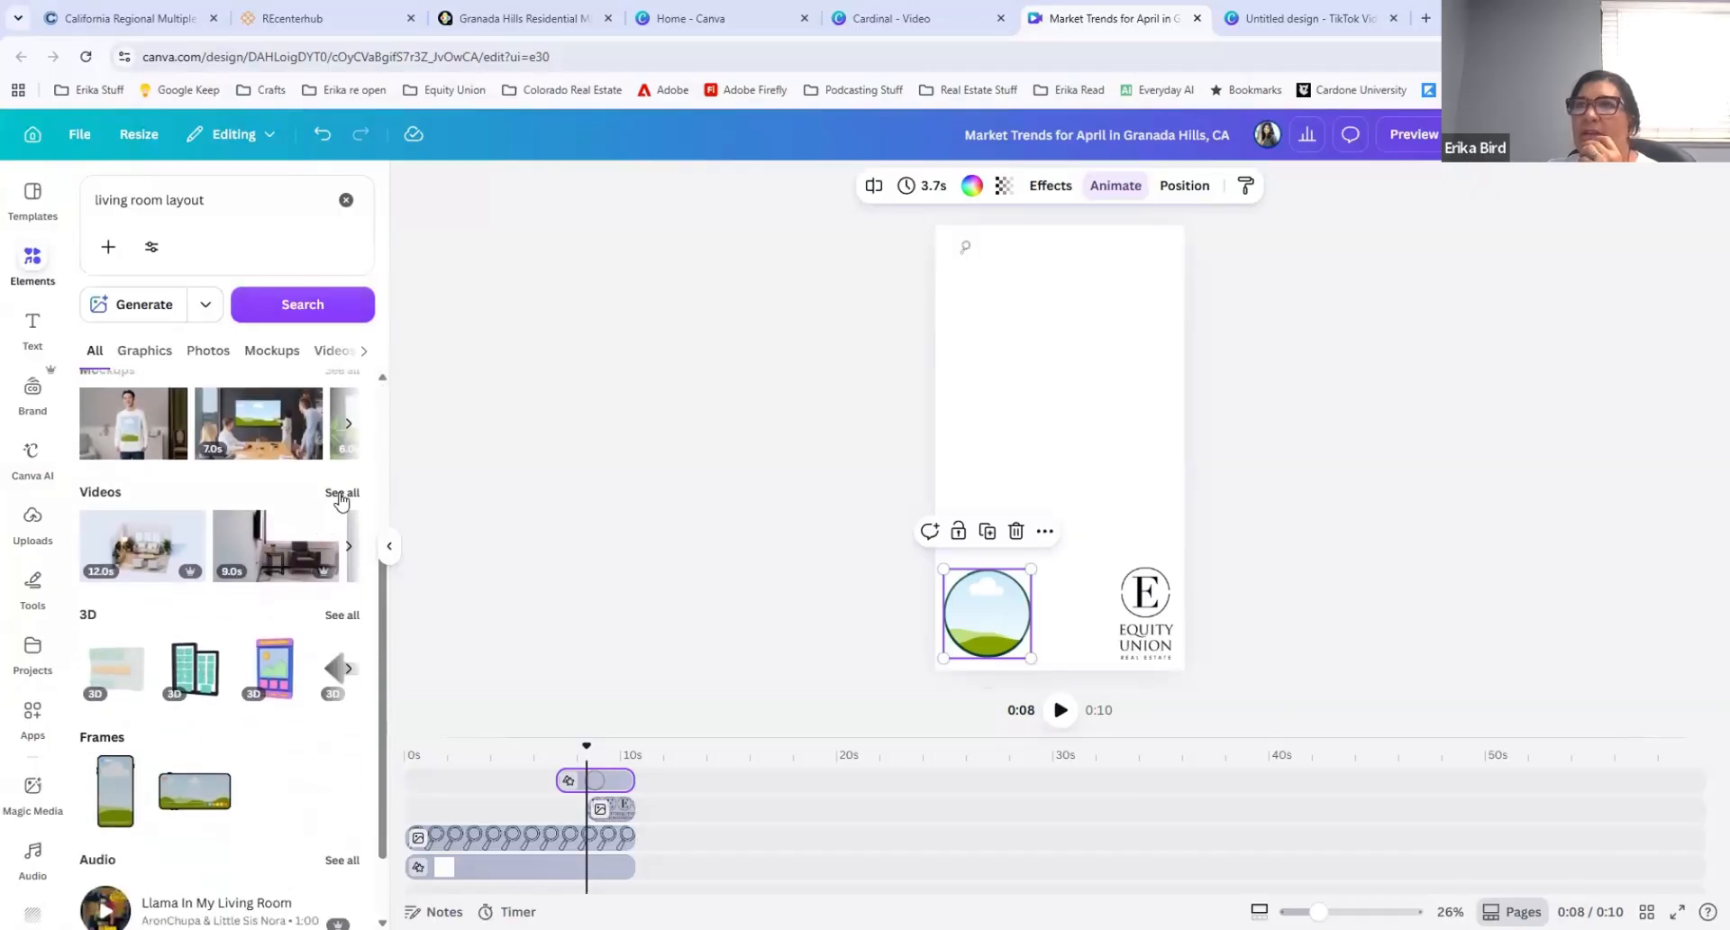
pyautogui.click(336, 493)
pyautogui.scroll(-2, 261, 532)
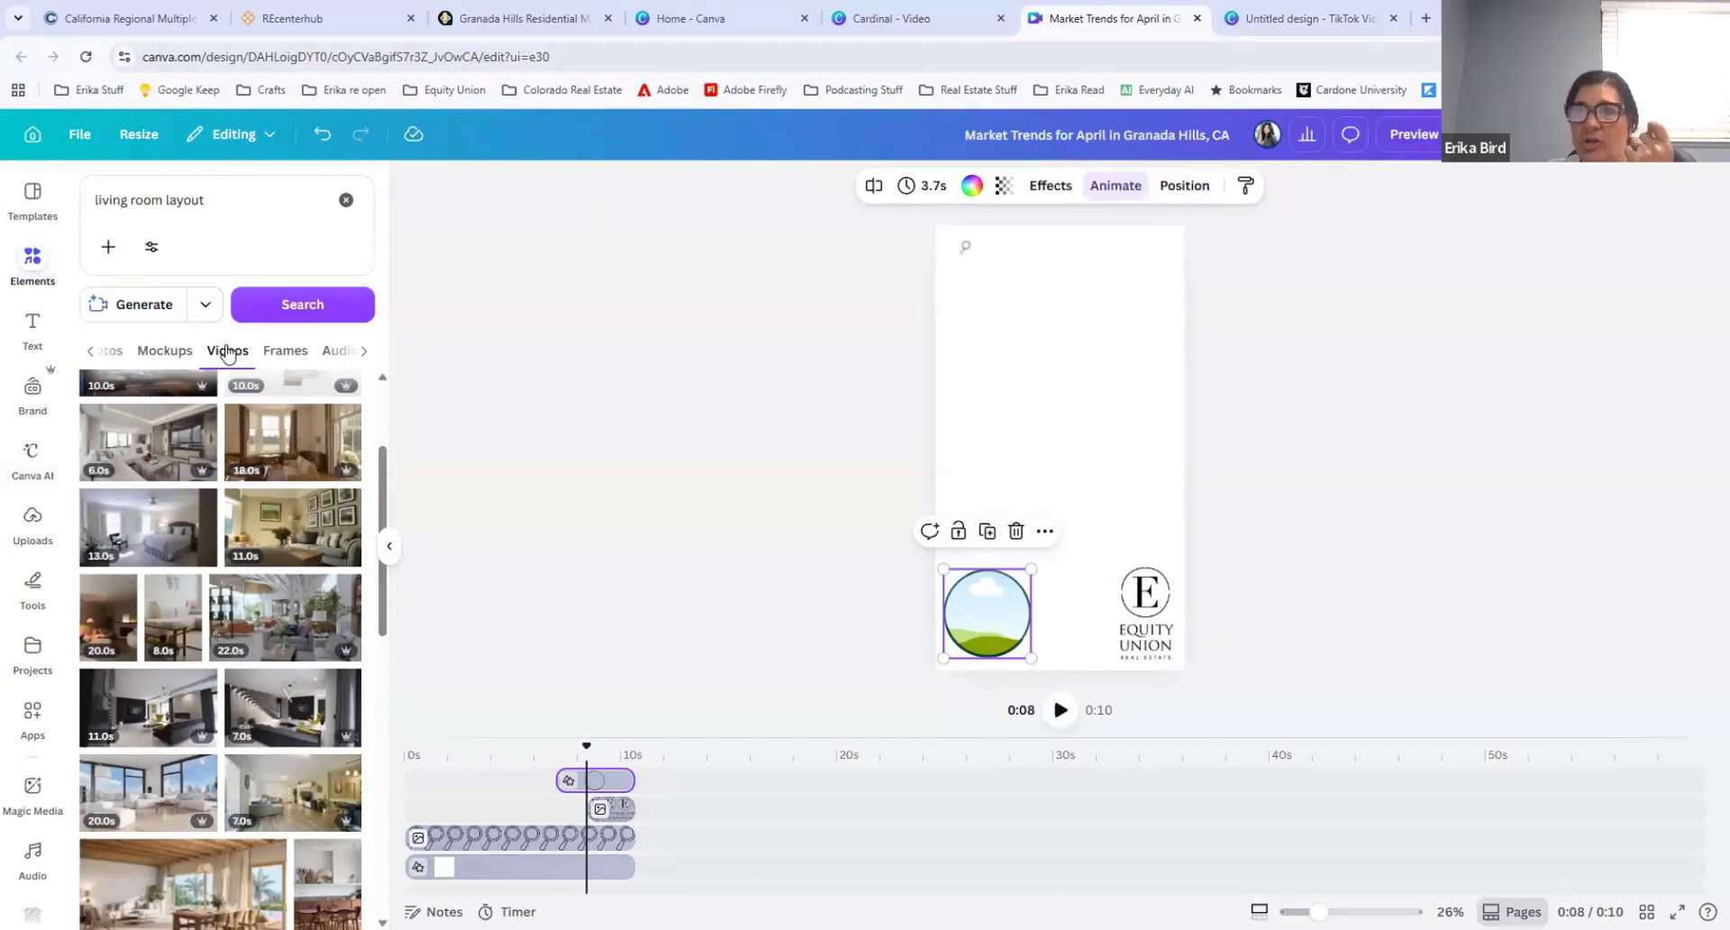
pyautogui.scroll(-4, 232, 589)
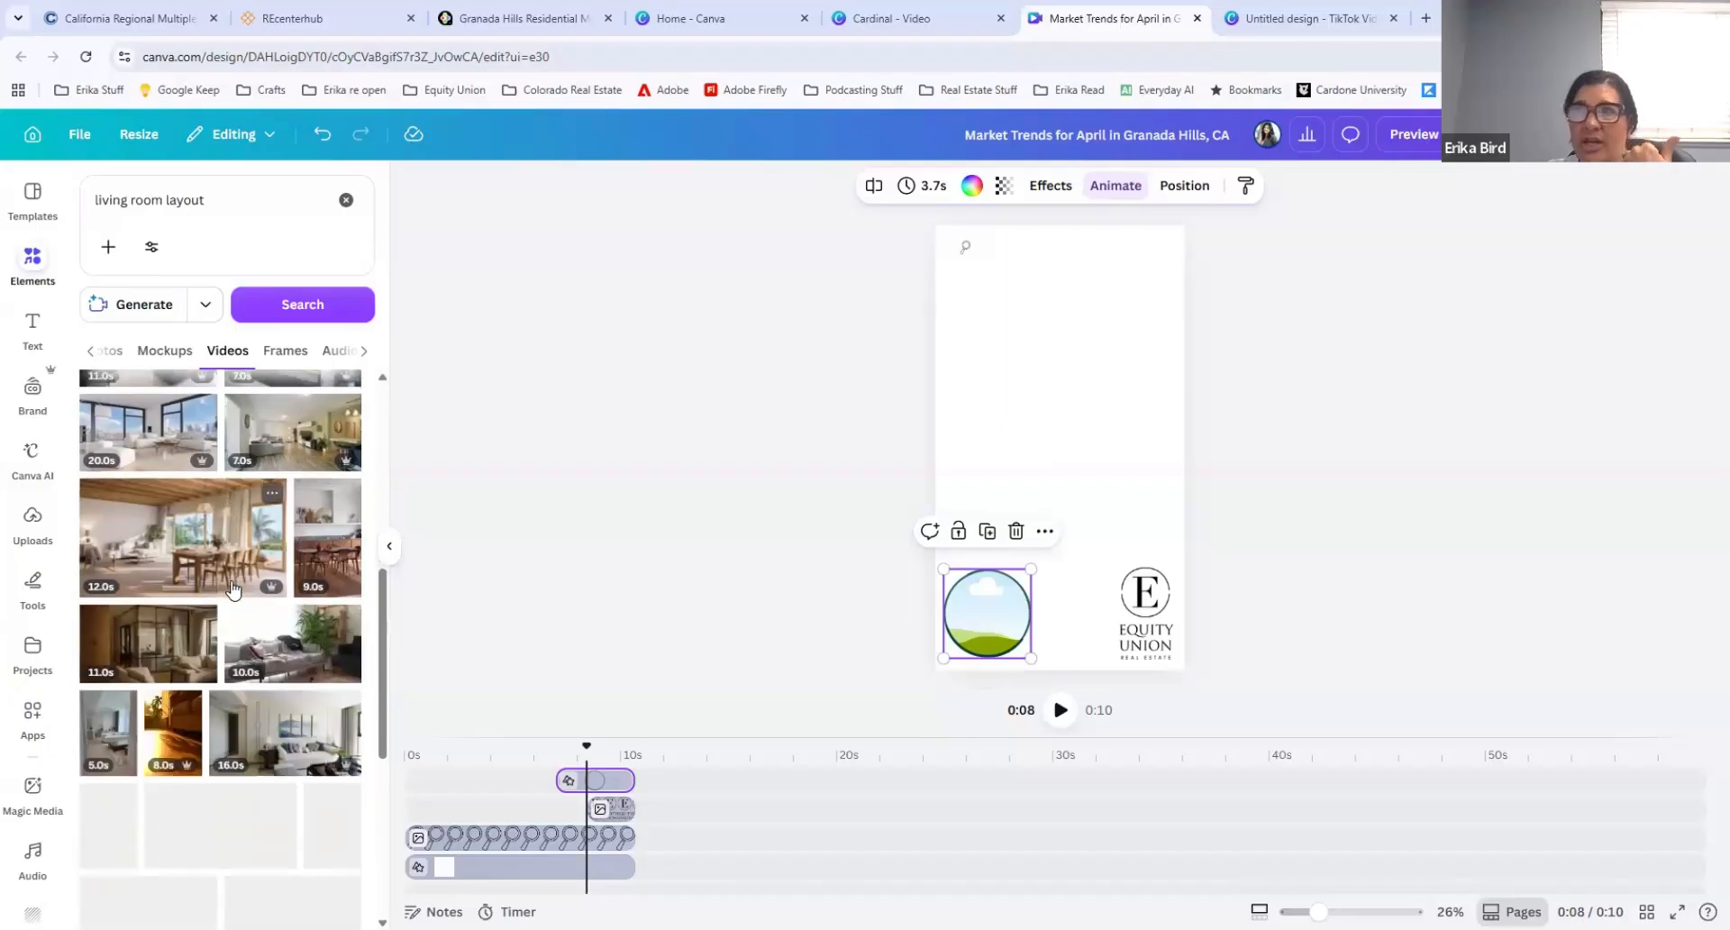
pyautogui.scroll(-1, 233, 589)
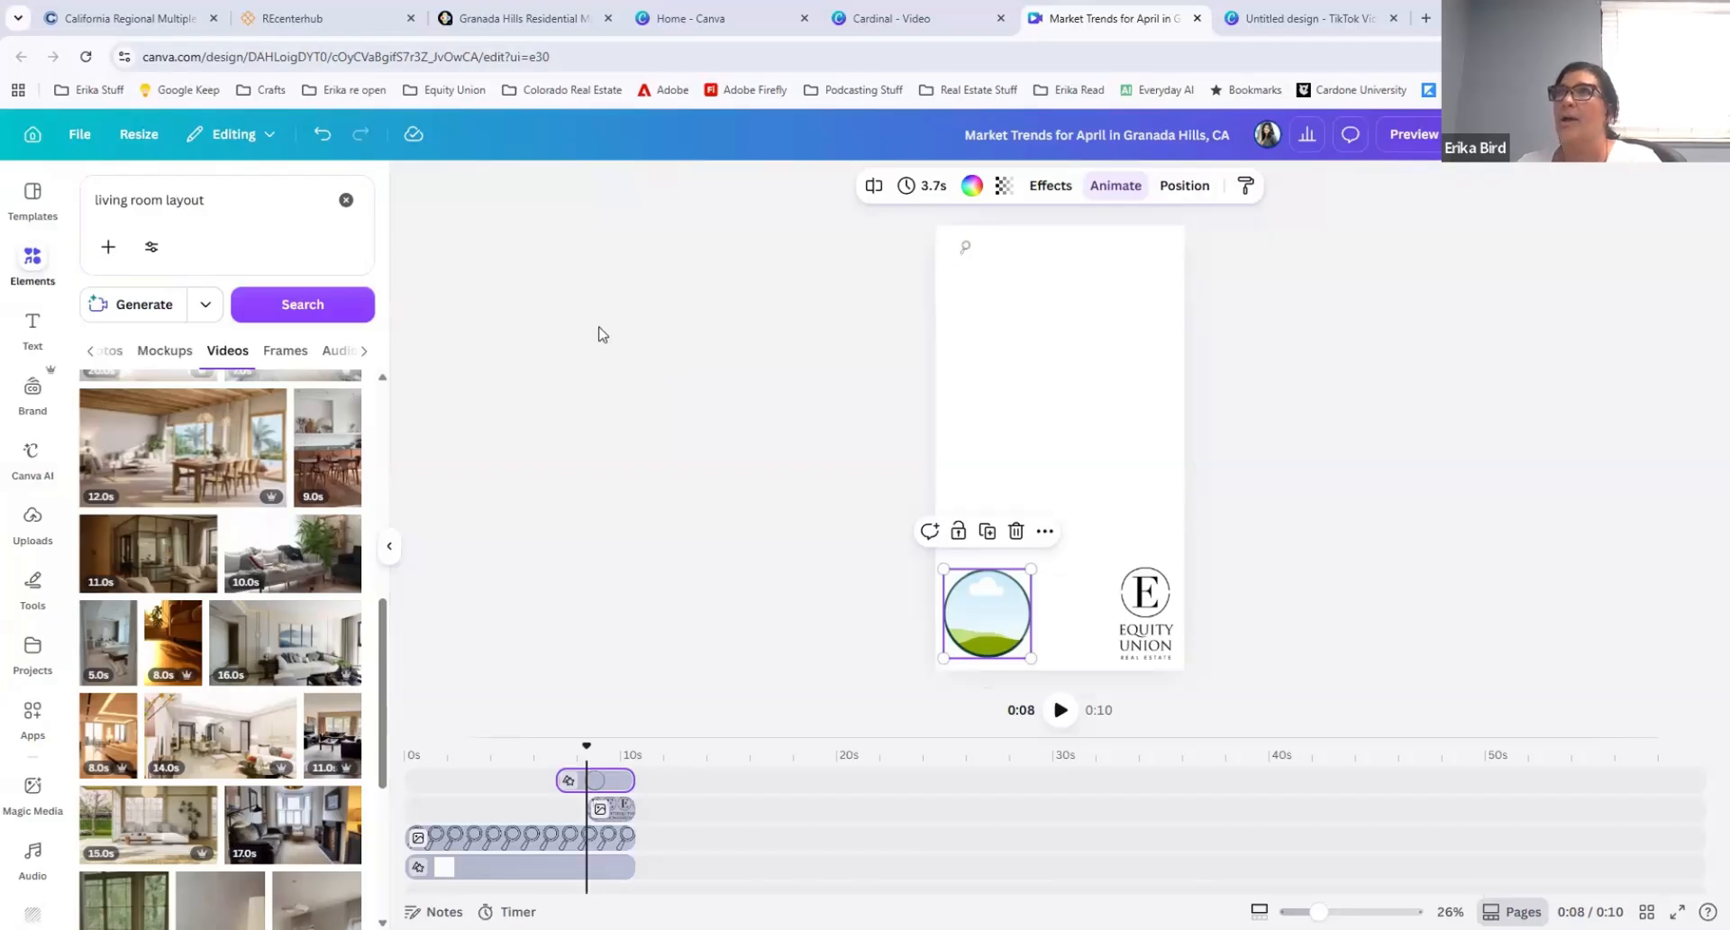
# Step: Open the Cardinal video design from the recent designs on the Canva home page
pyautogui.click(711, 18)
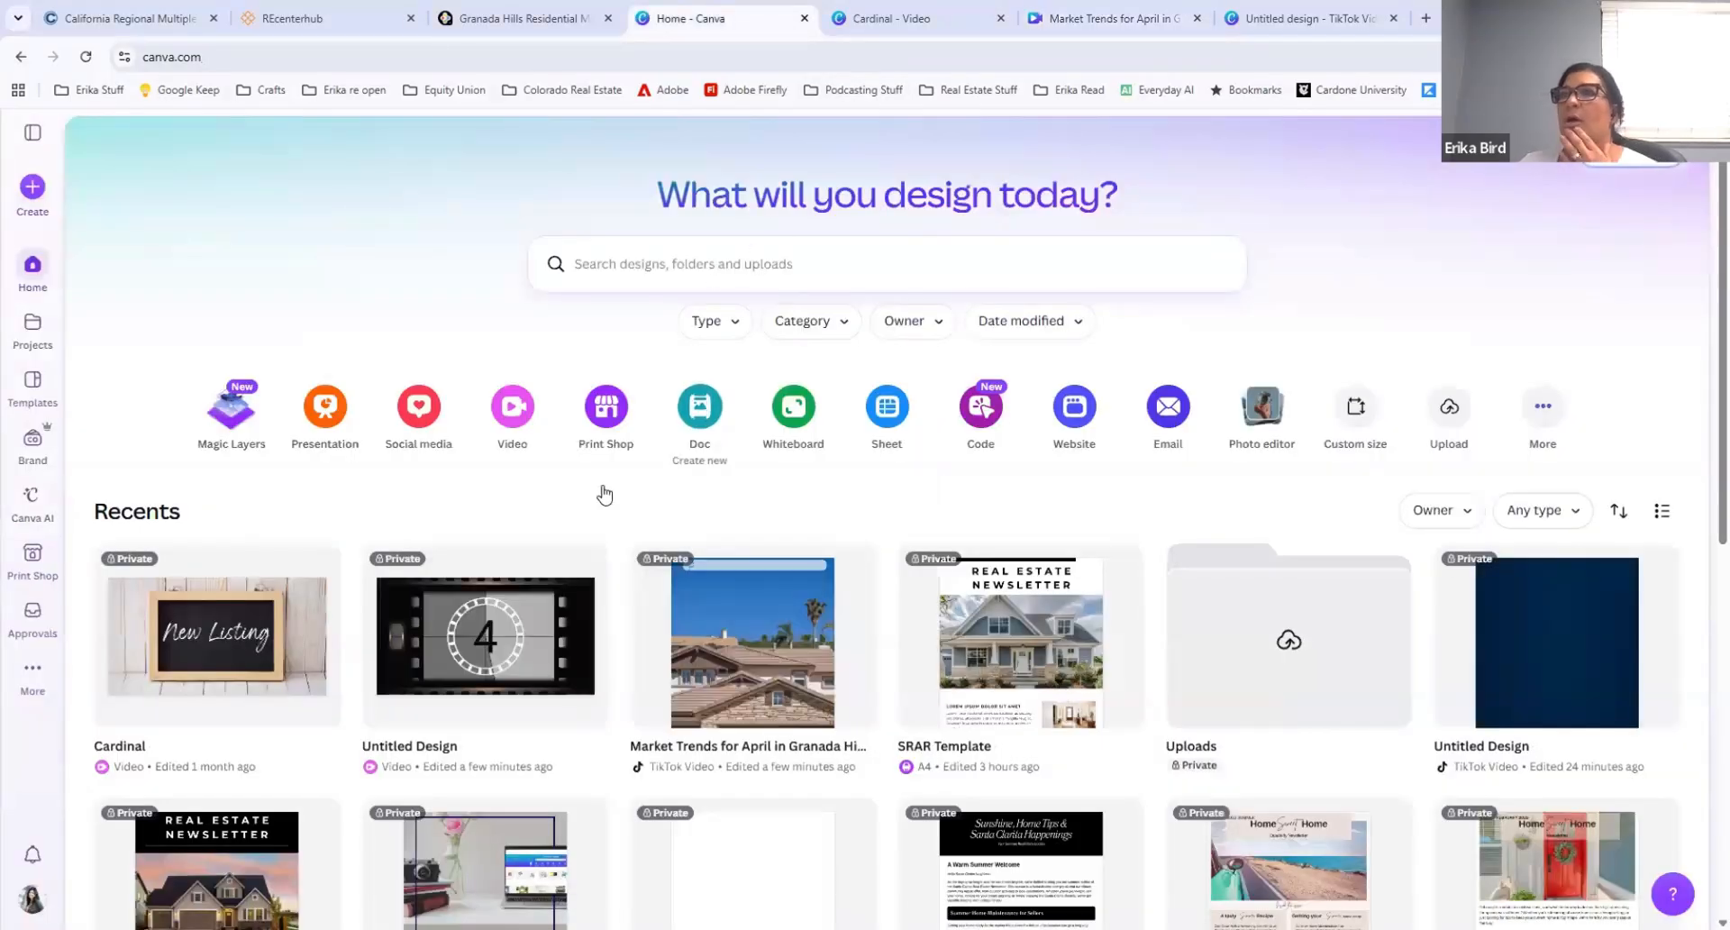
pyautogui.scroll(-1, 425, 599)
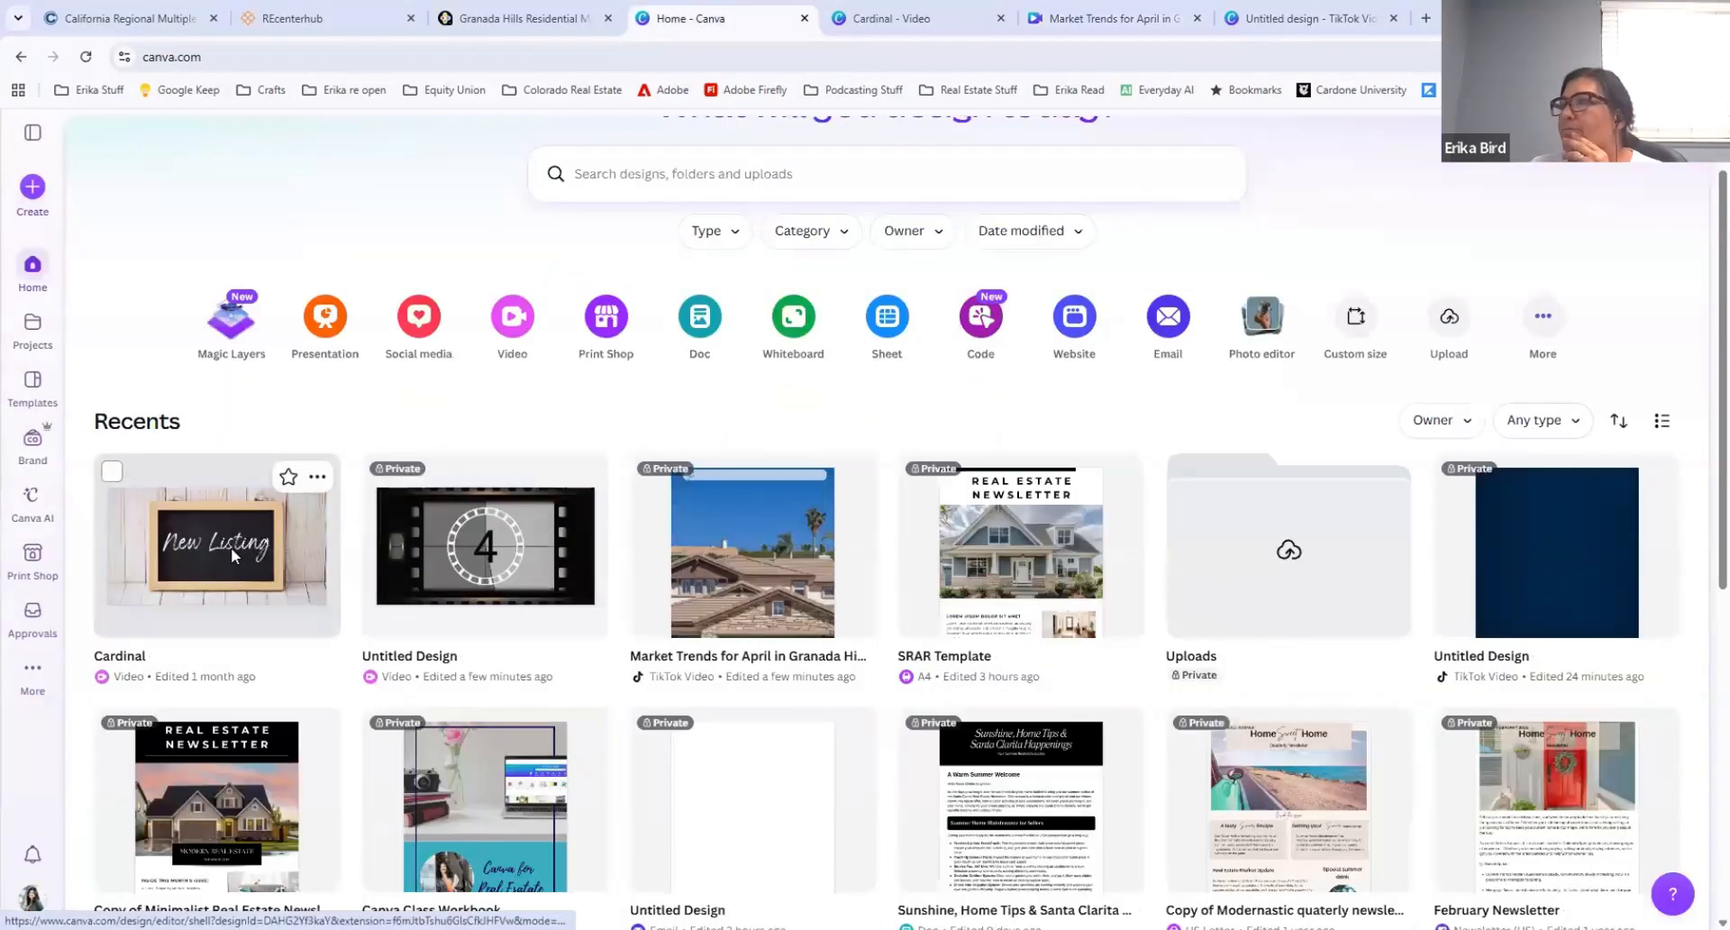
pyautogui.click(231, 548)
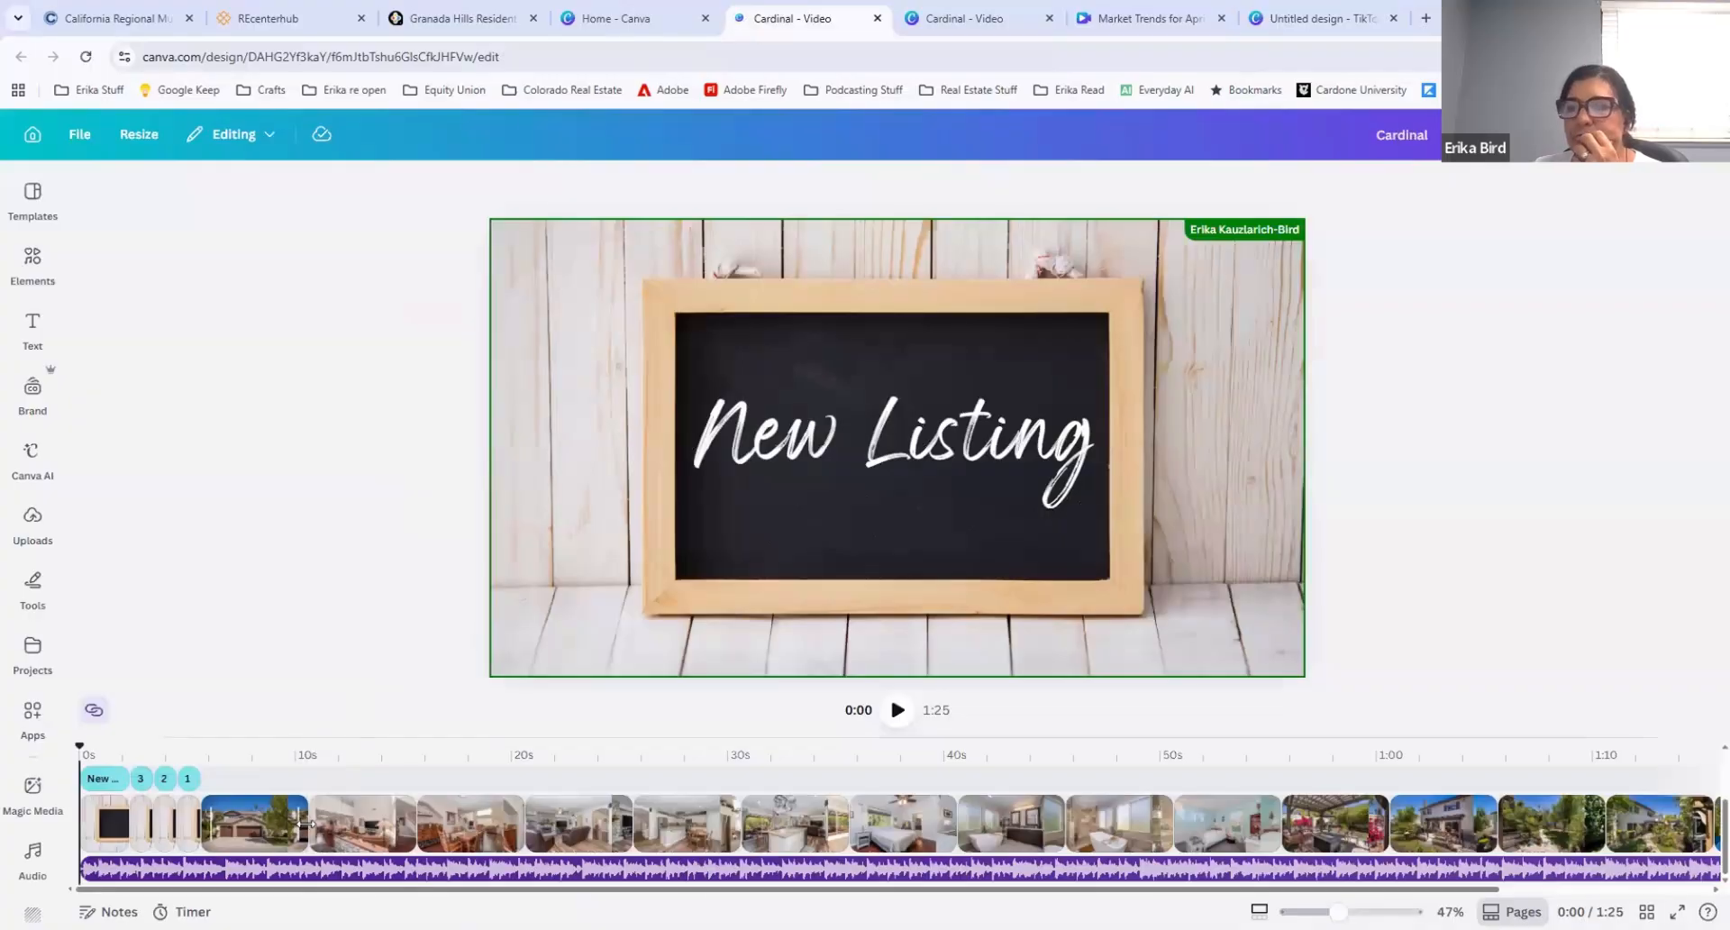
# Step: Add a Dissolve transition of 0.7 seconds between the house-exterior clip and the first interior clip
pyautogui.click(304, 824)
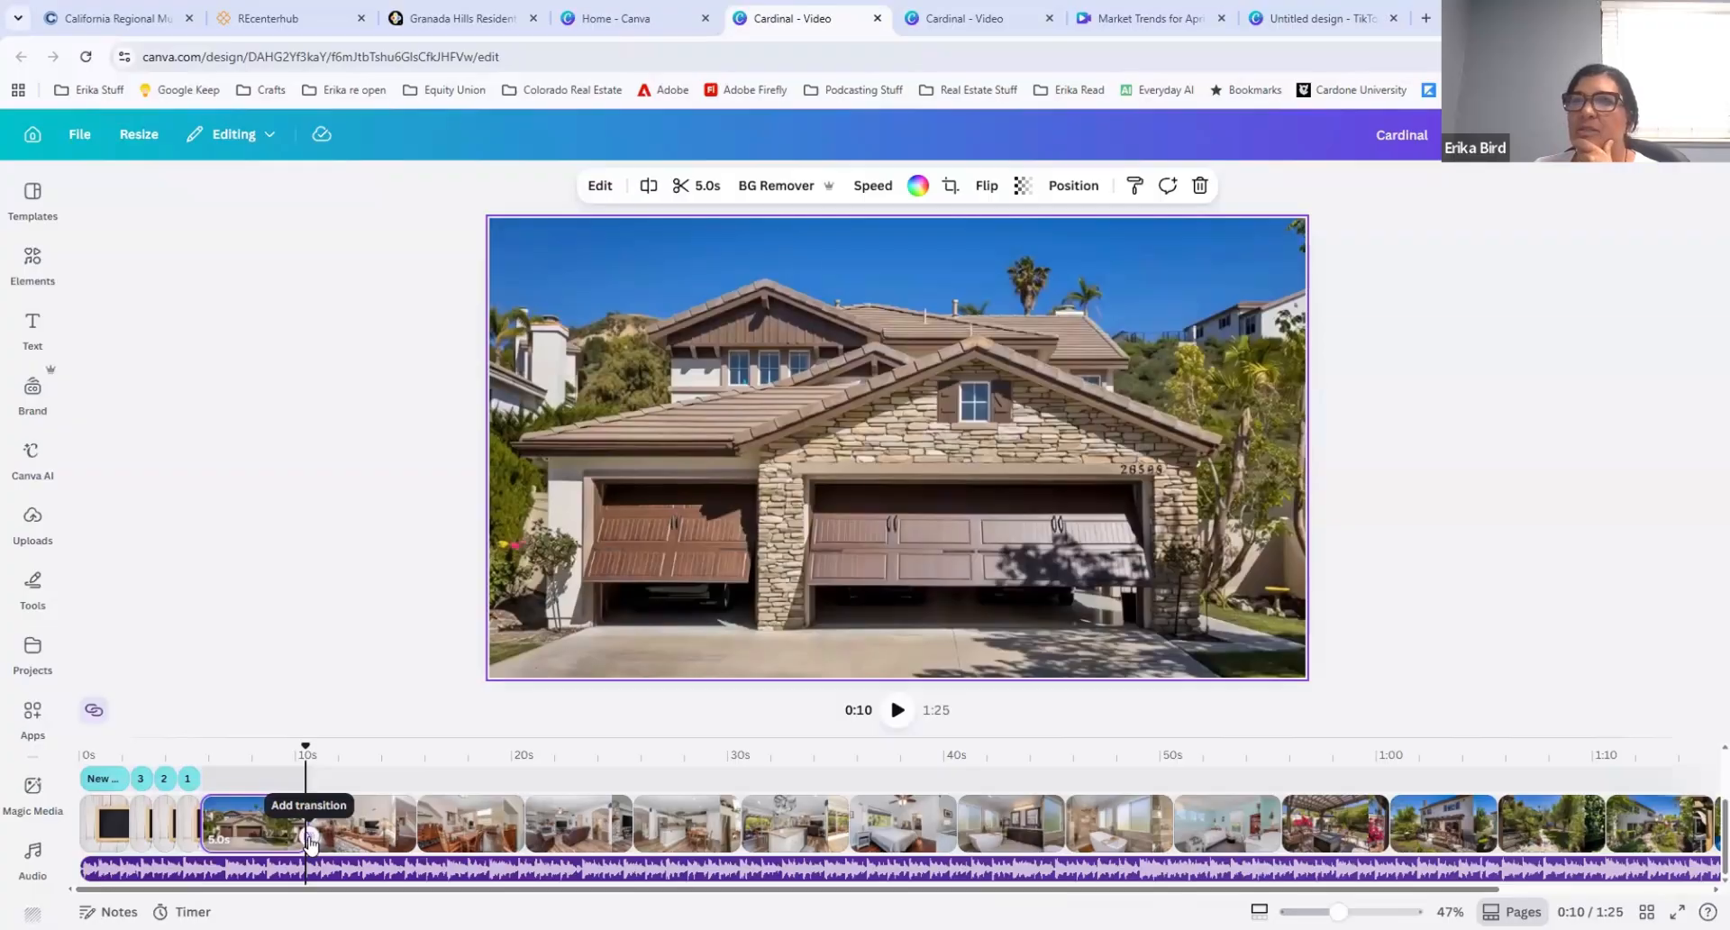
pyautogui.click(308, 839)
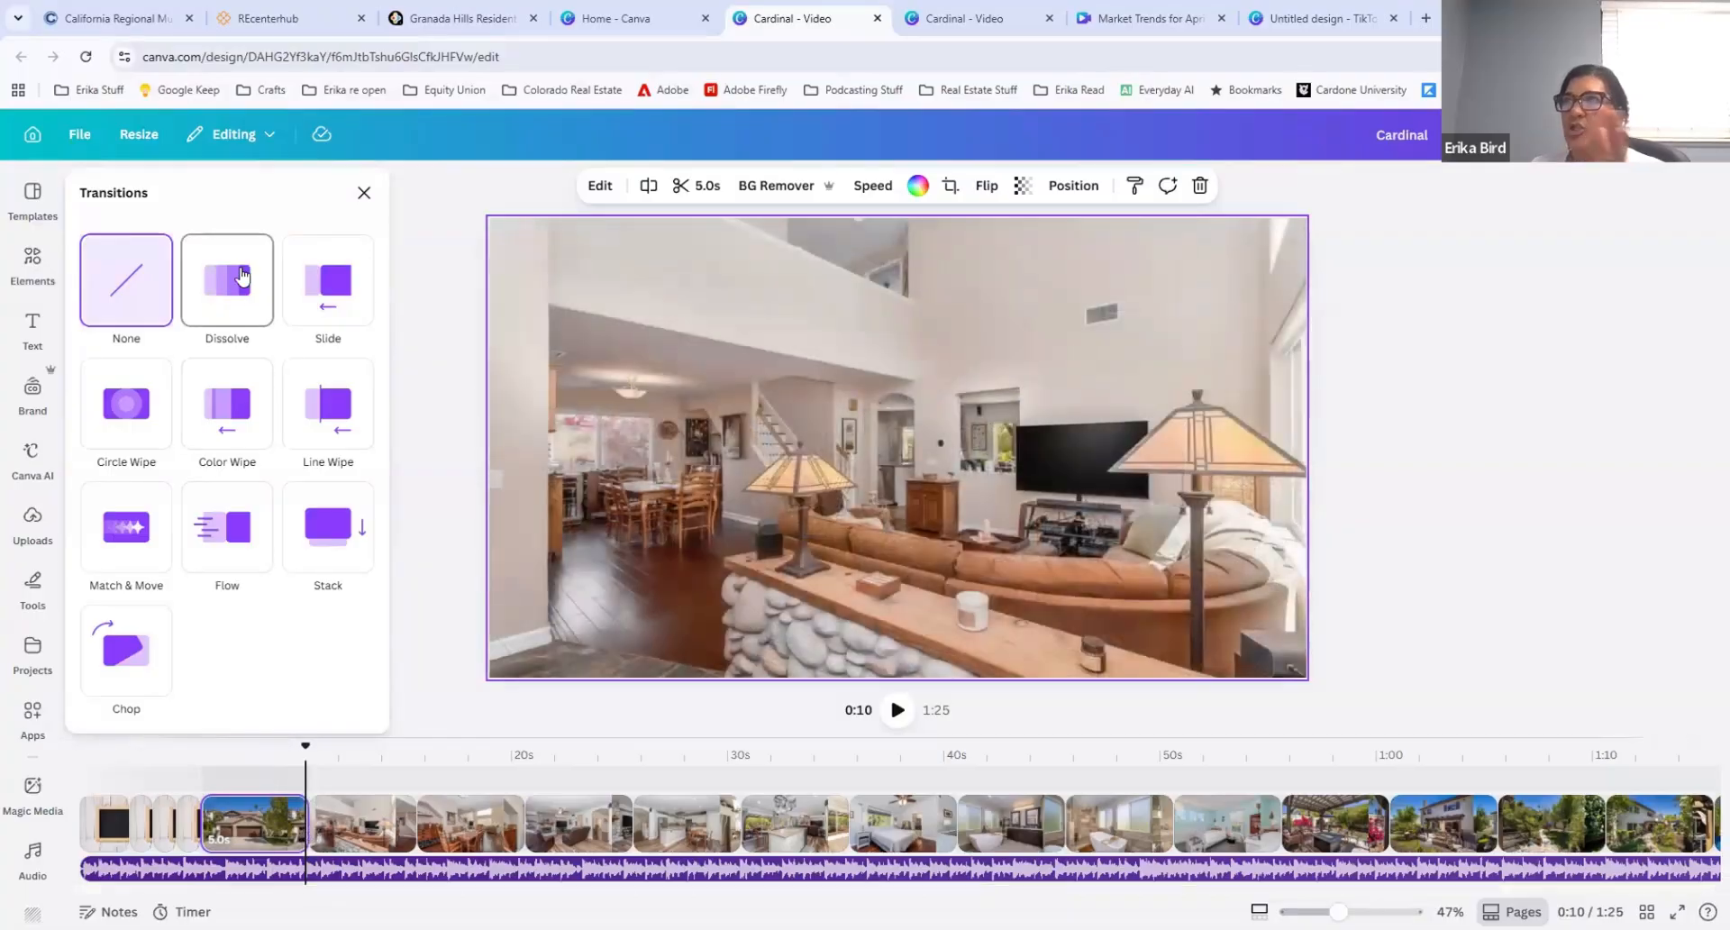
pyautogui.click(241, 276)
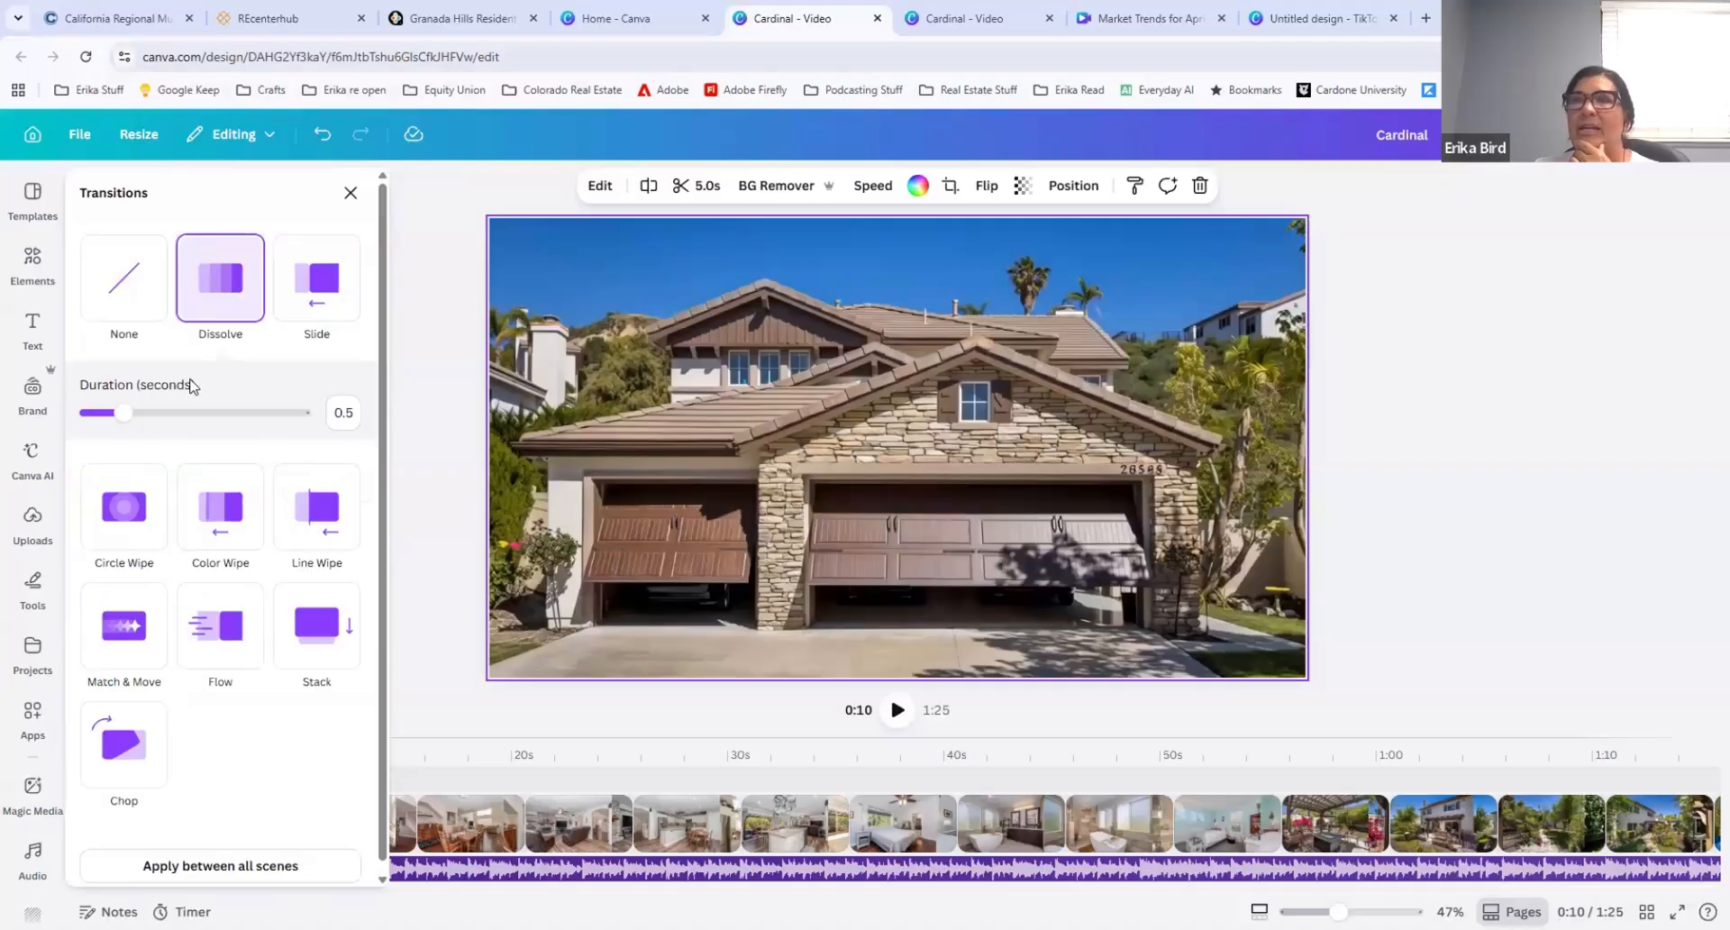
pyautogui.moveTo(123, 413); pyautogui.dragTo(142, 413)
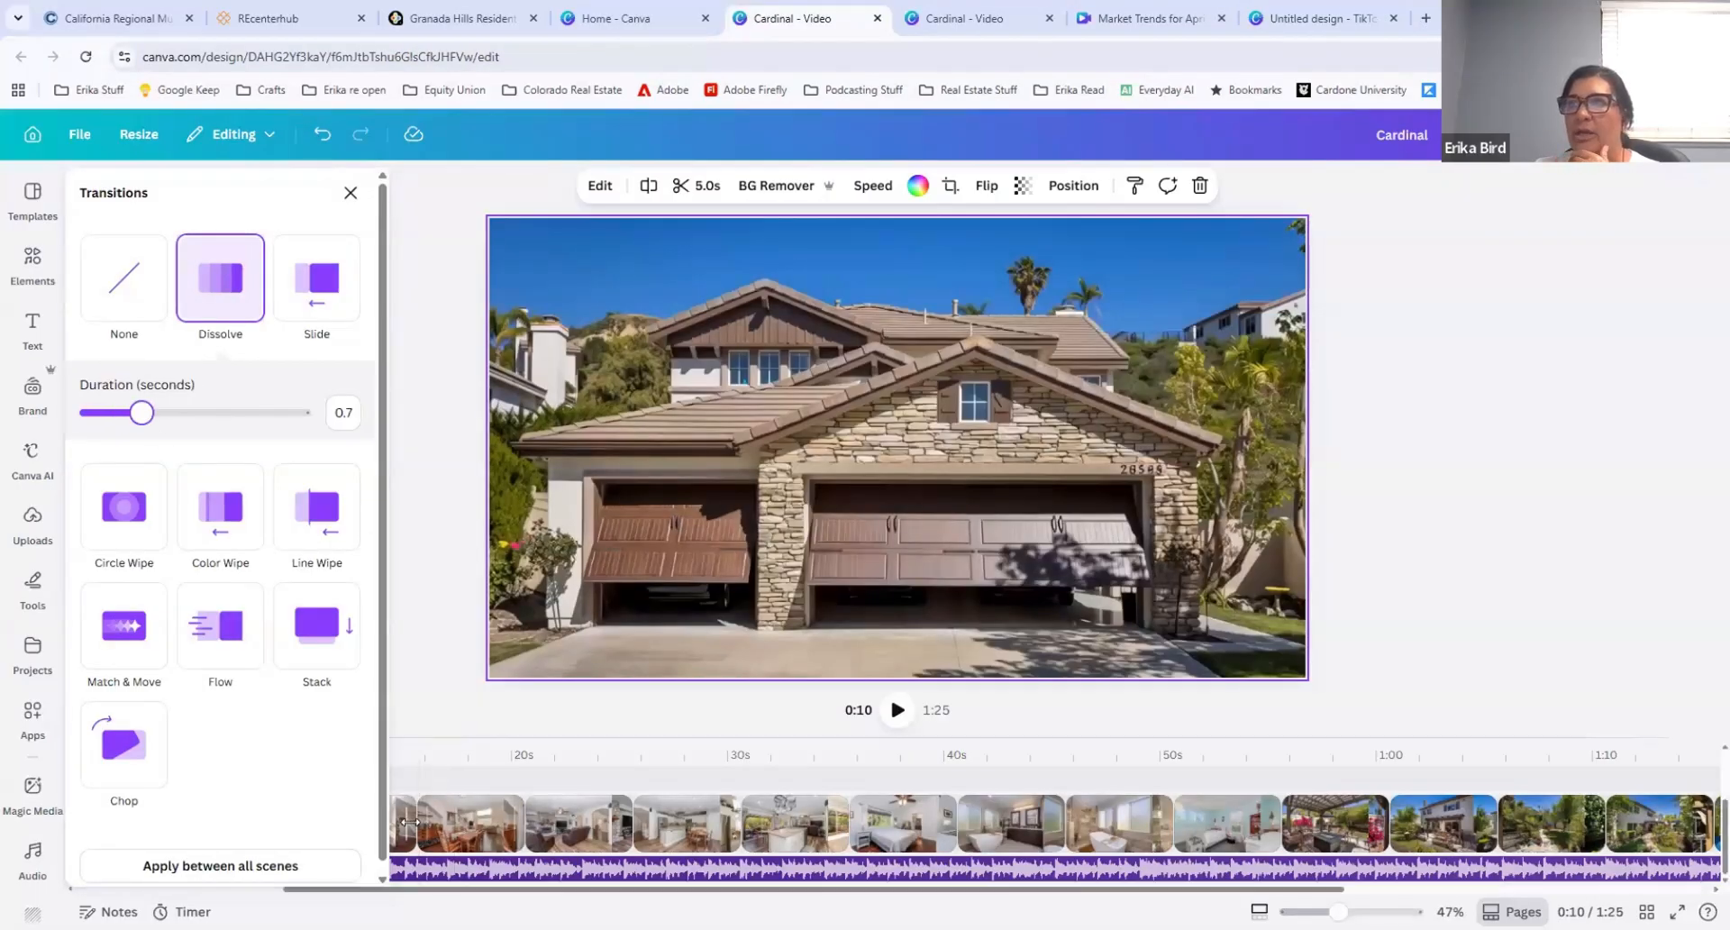
# Step: Add a Flow transition between the first interior clip and the dining room clip at 0:15
pyautogui.click(419, 821)
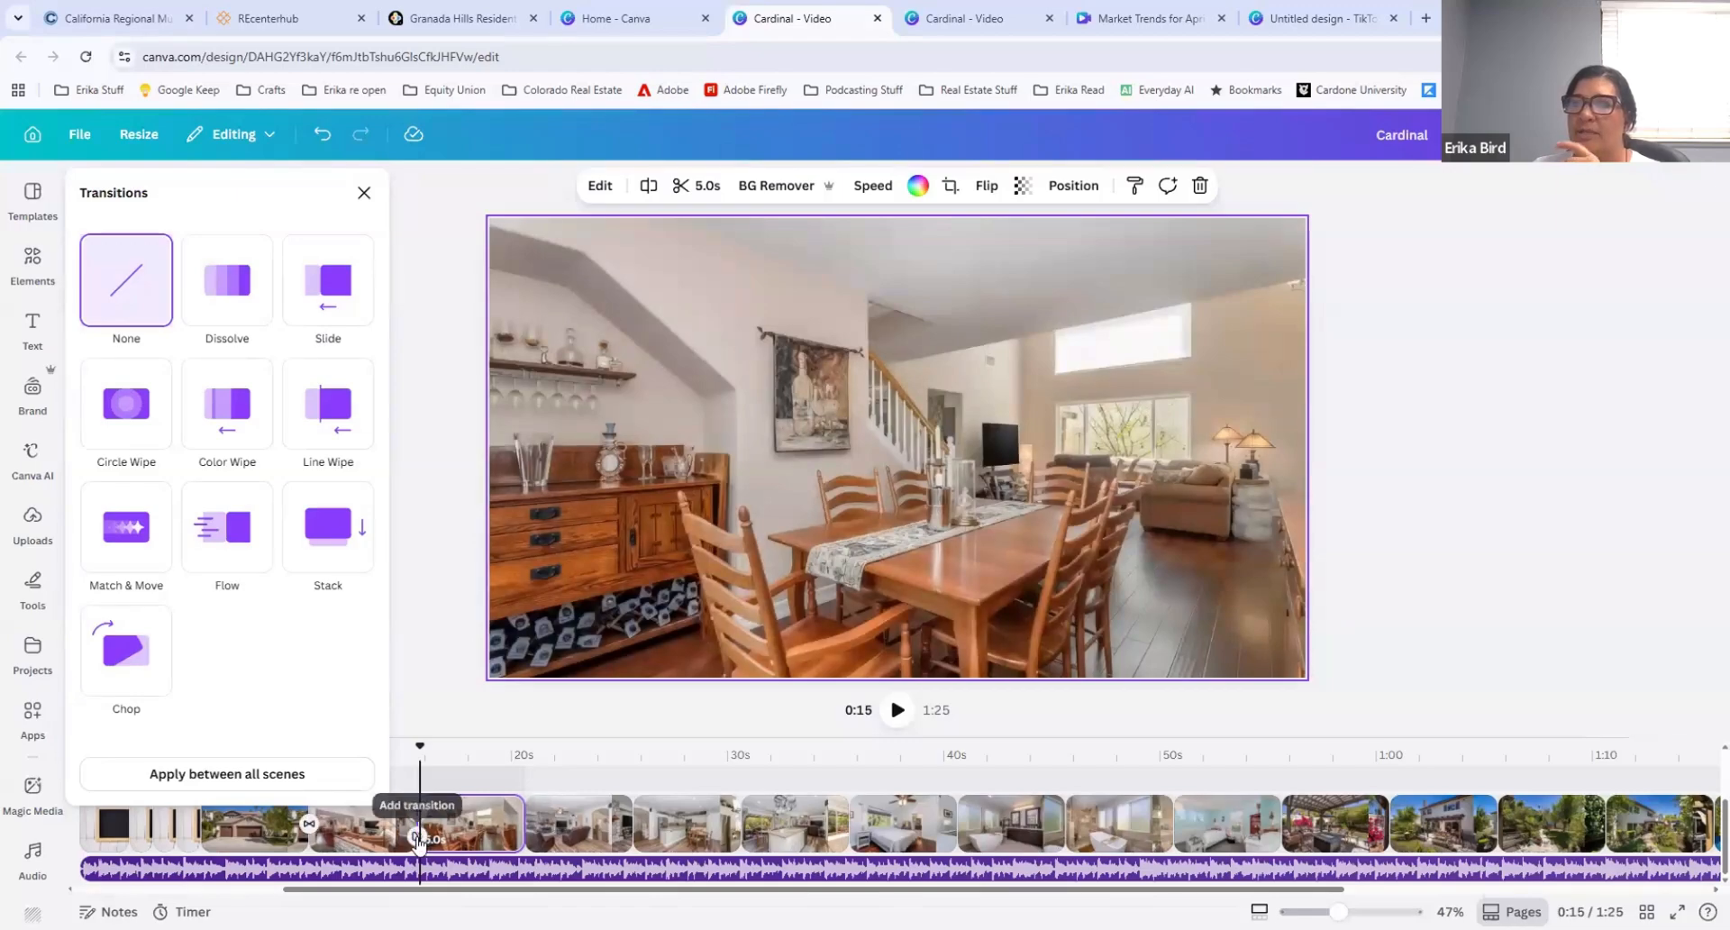
pyautogui.click(417, 836)
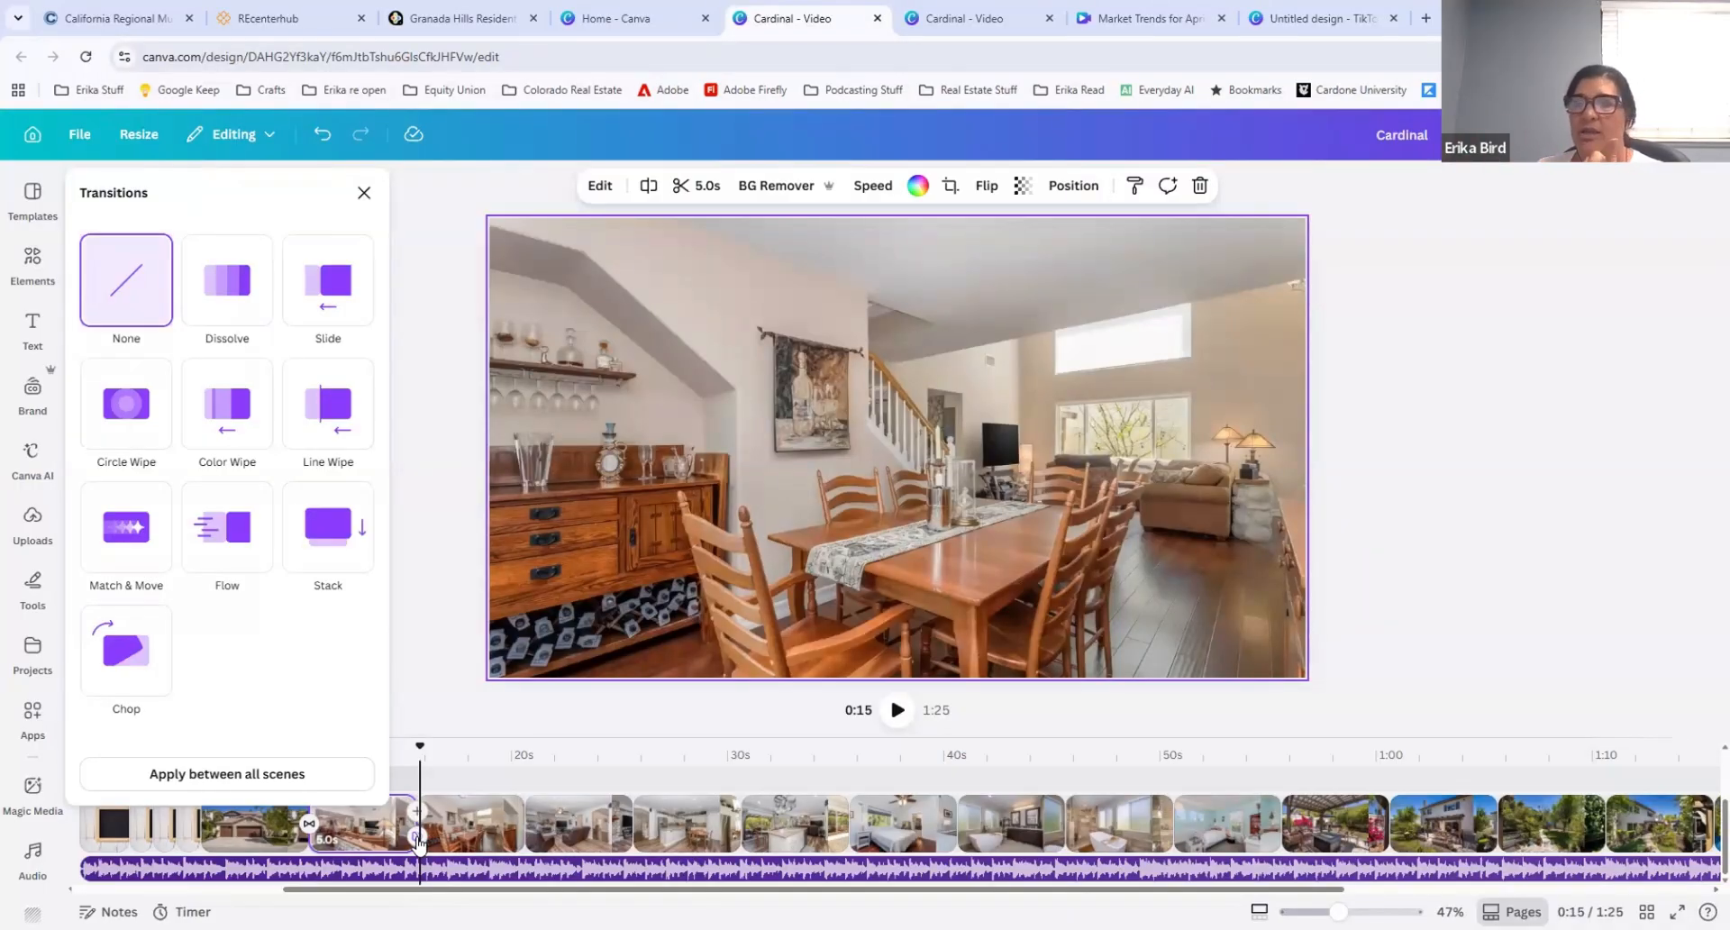
pyautogui.click(227, 527)
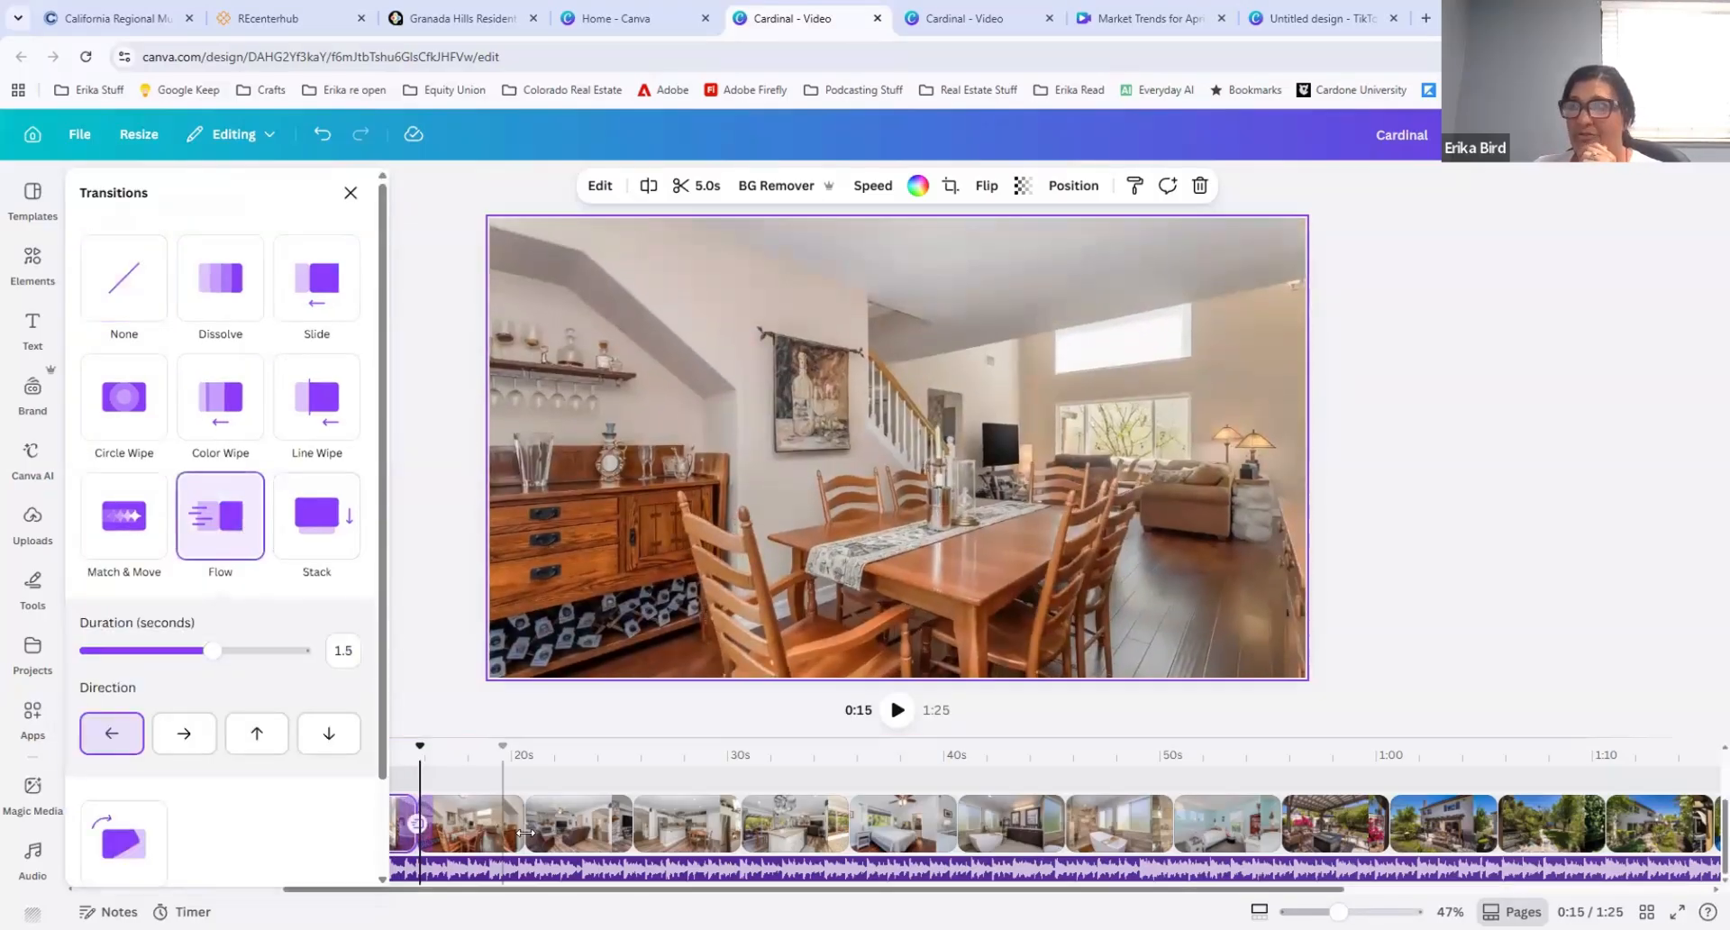
# Step: Add a Line Wipe transition between the dining room clip and the fireplace living room clip at 0:20
pyautogui.click(526, 829)
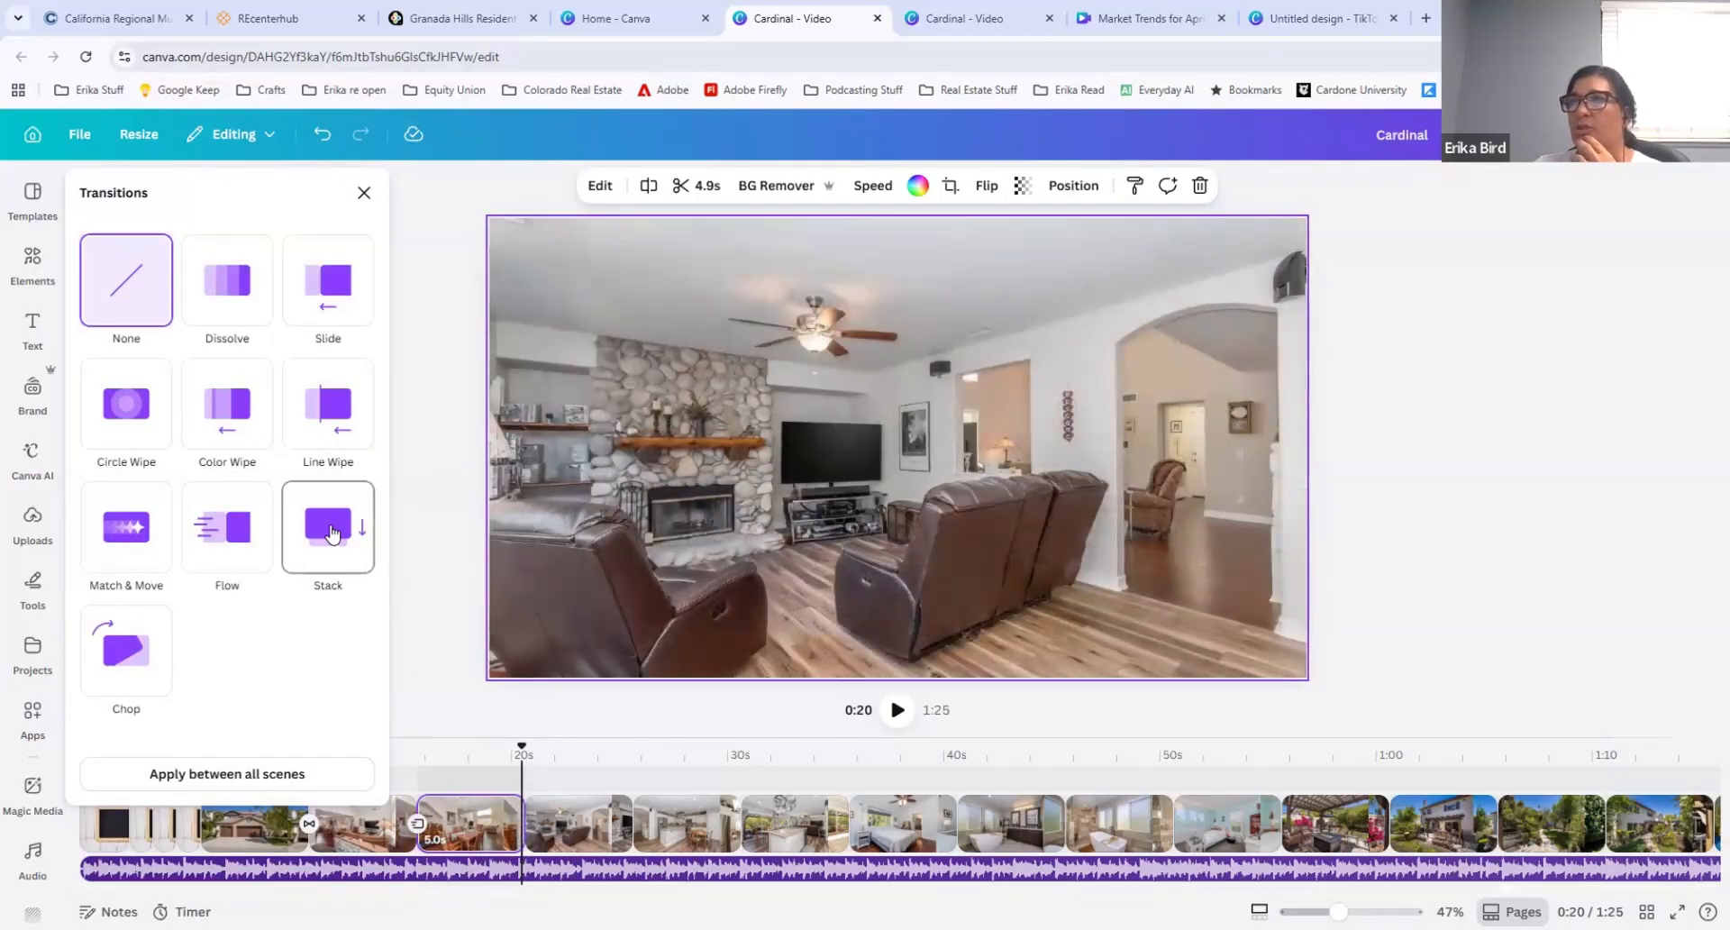
pyautogui.click(315, 407)
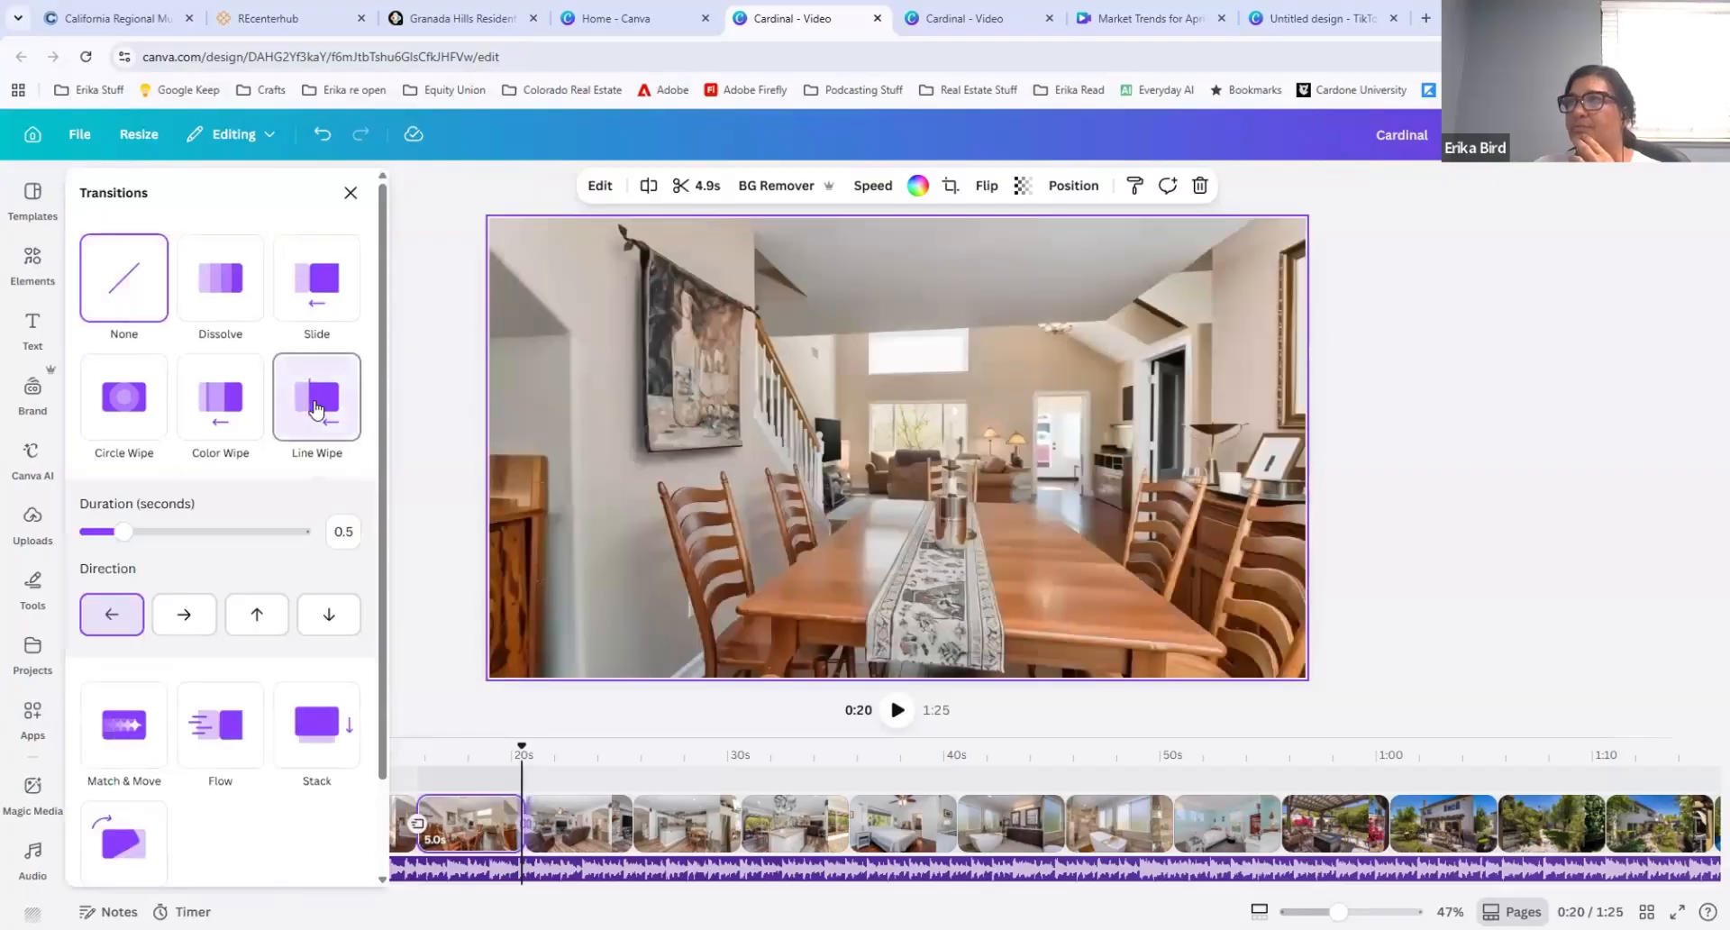
pyautogui.click(420, 211)
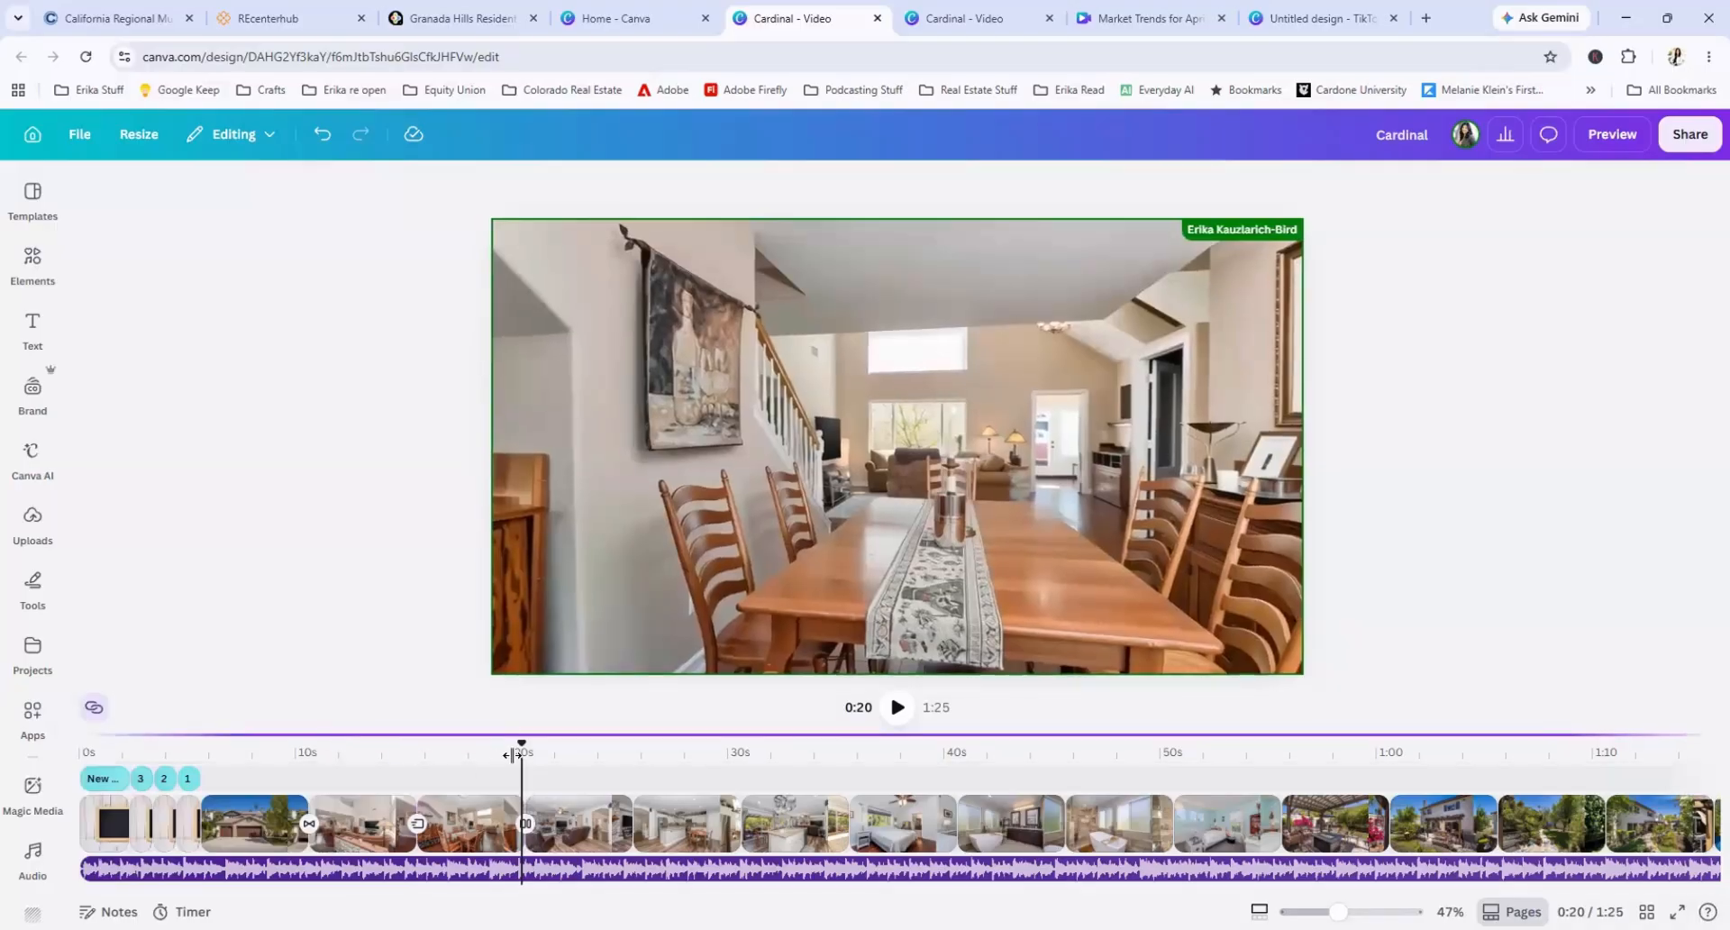
# Step: Play the listing video from about 0:07 to 0:16 to review the first transitions
pyautogui.moveTo(523, 751); pyautogui.dragTo(251, 755)
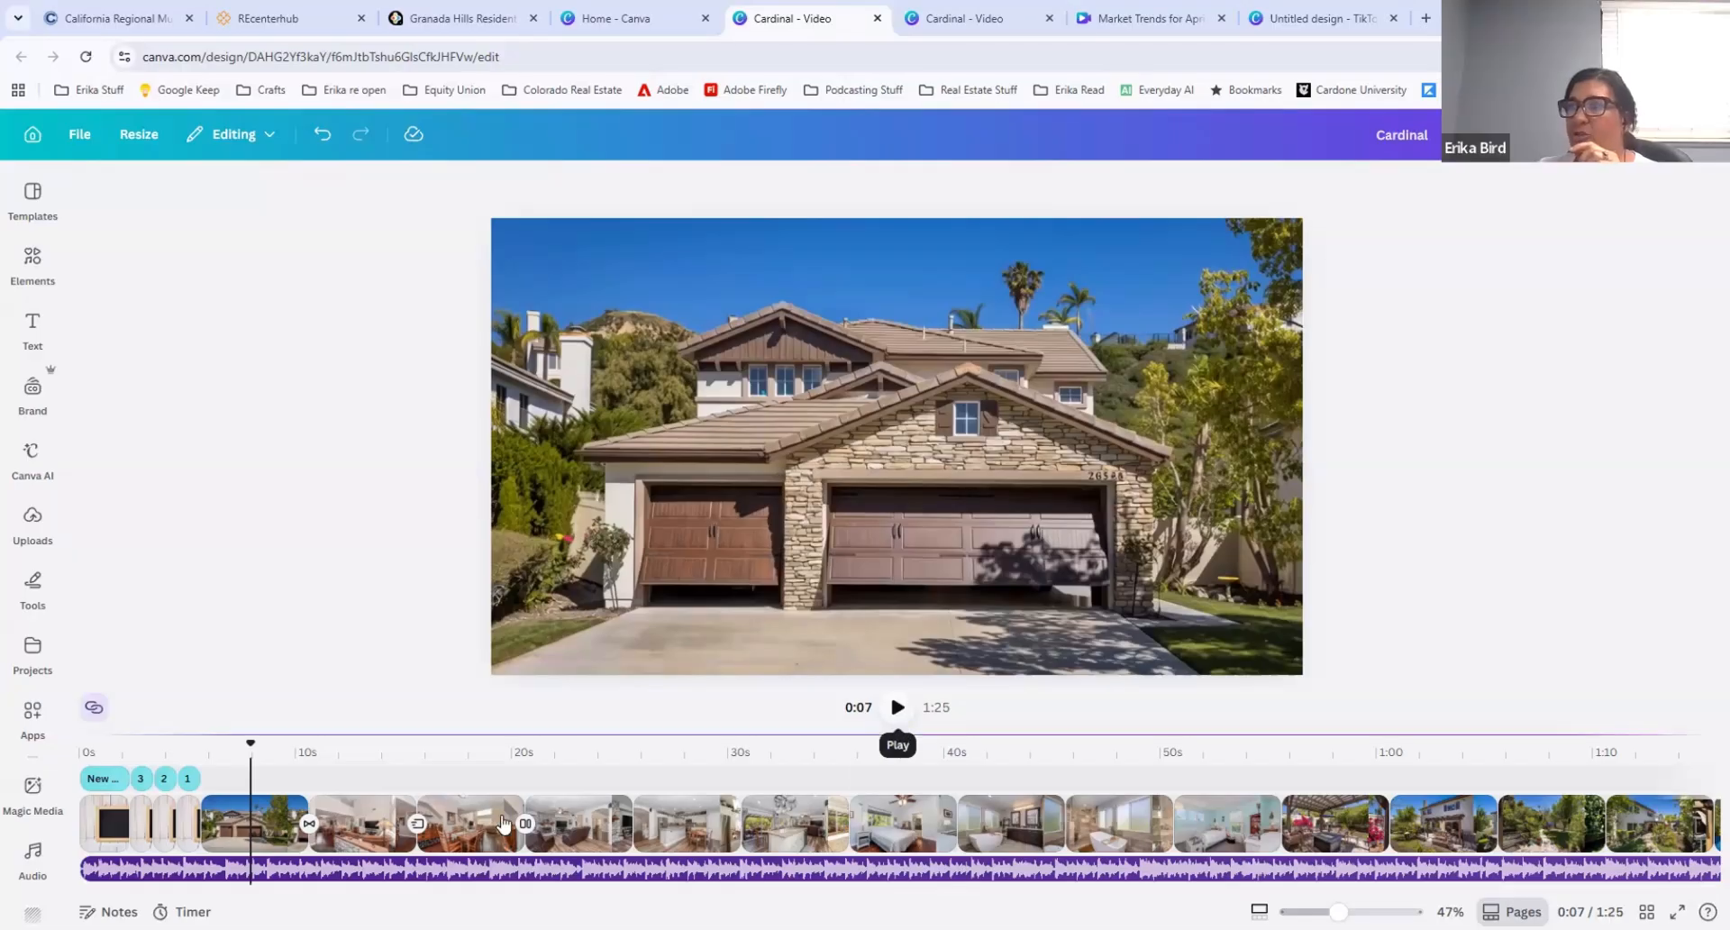
pyautogui.moveTo(349, 892); pyautogui.dragTo(457, 892)
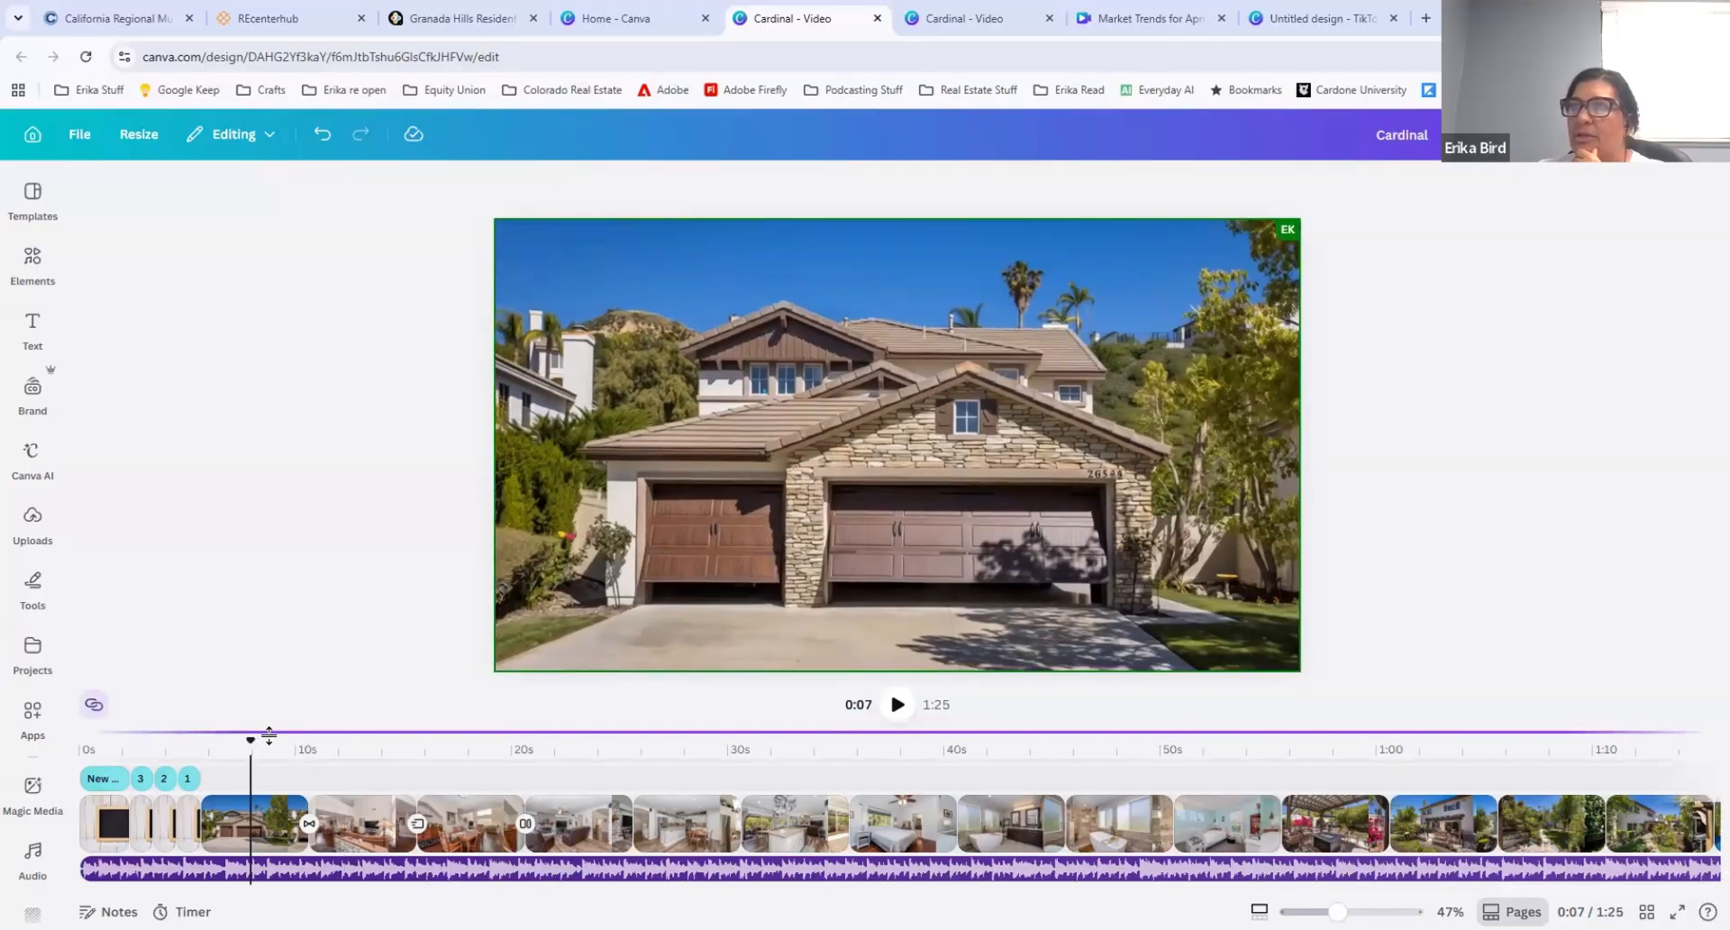
pyautogui.click(897, 710)
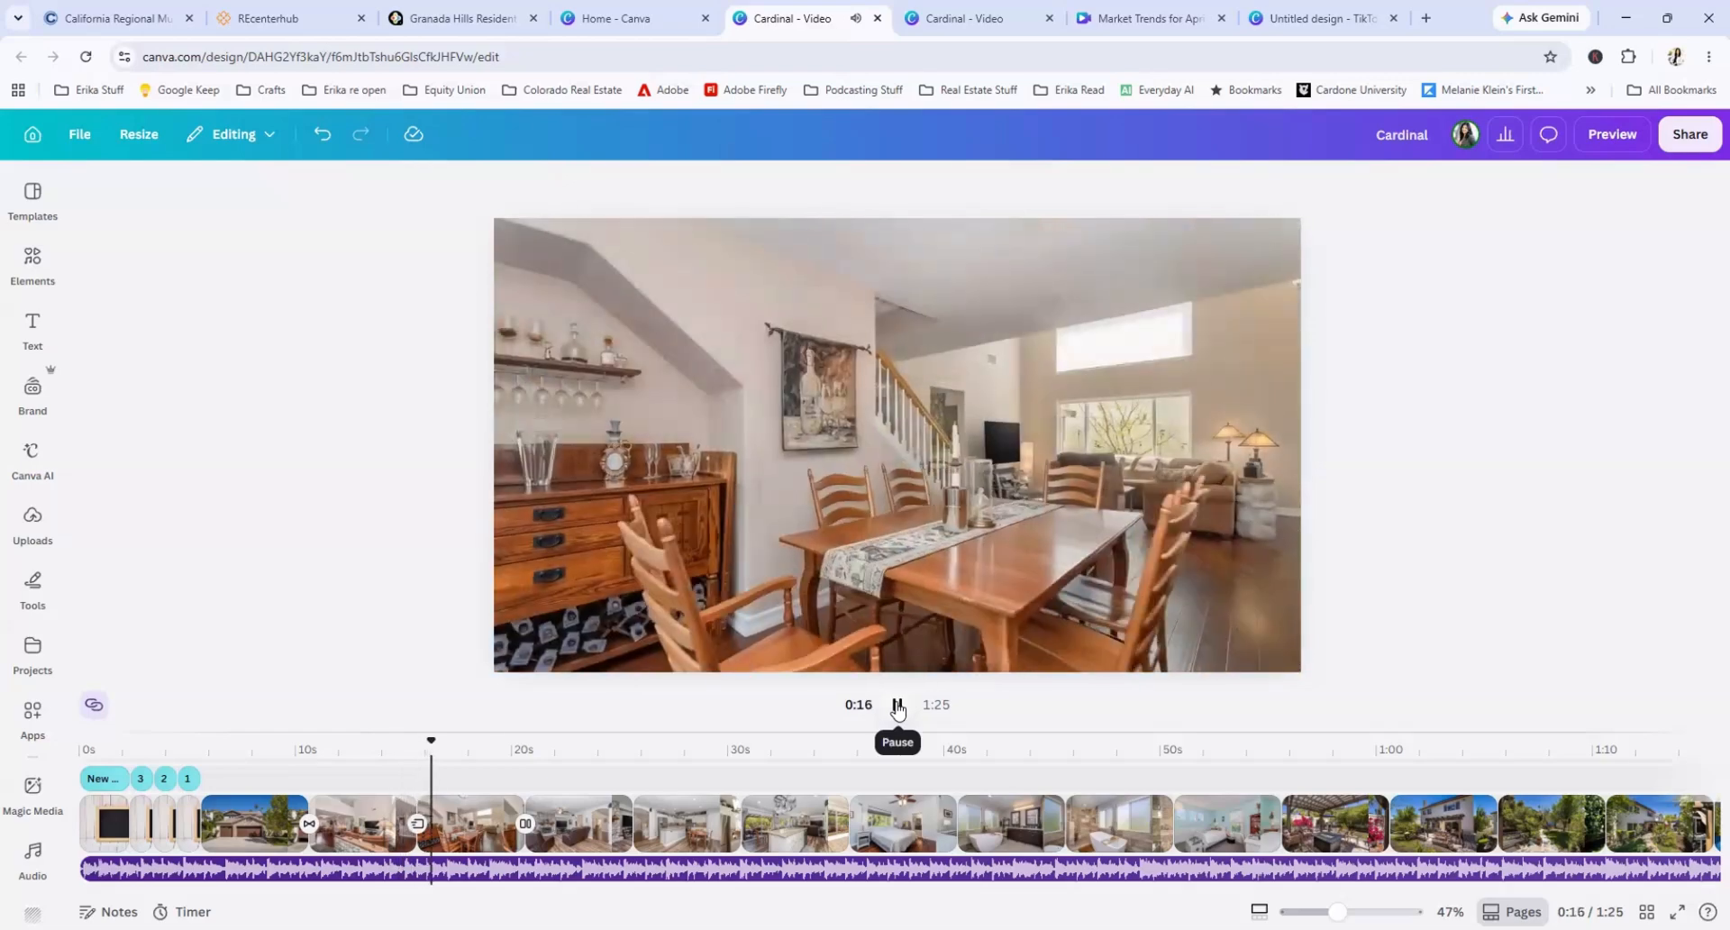
pyautogui.click(897, 706)
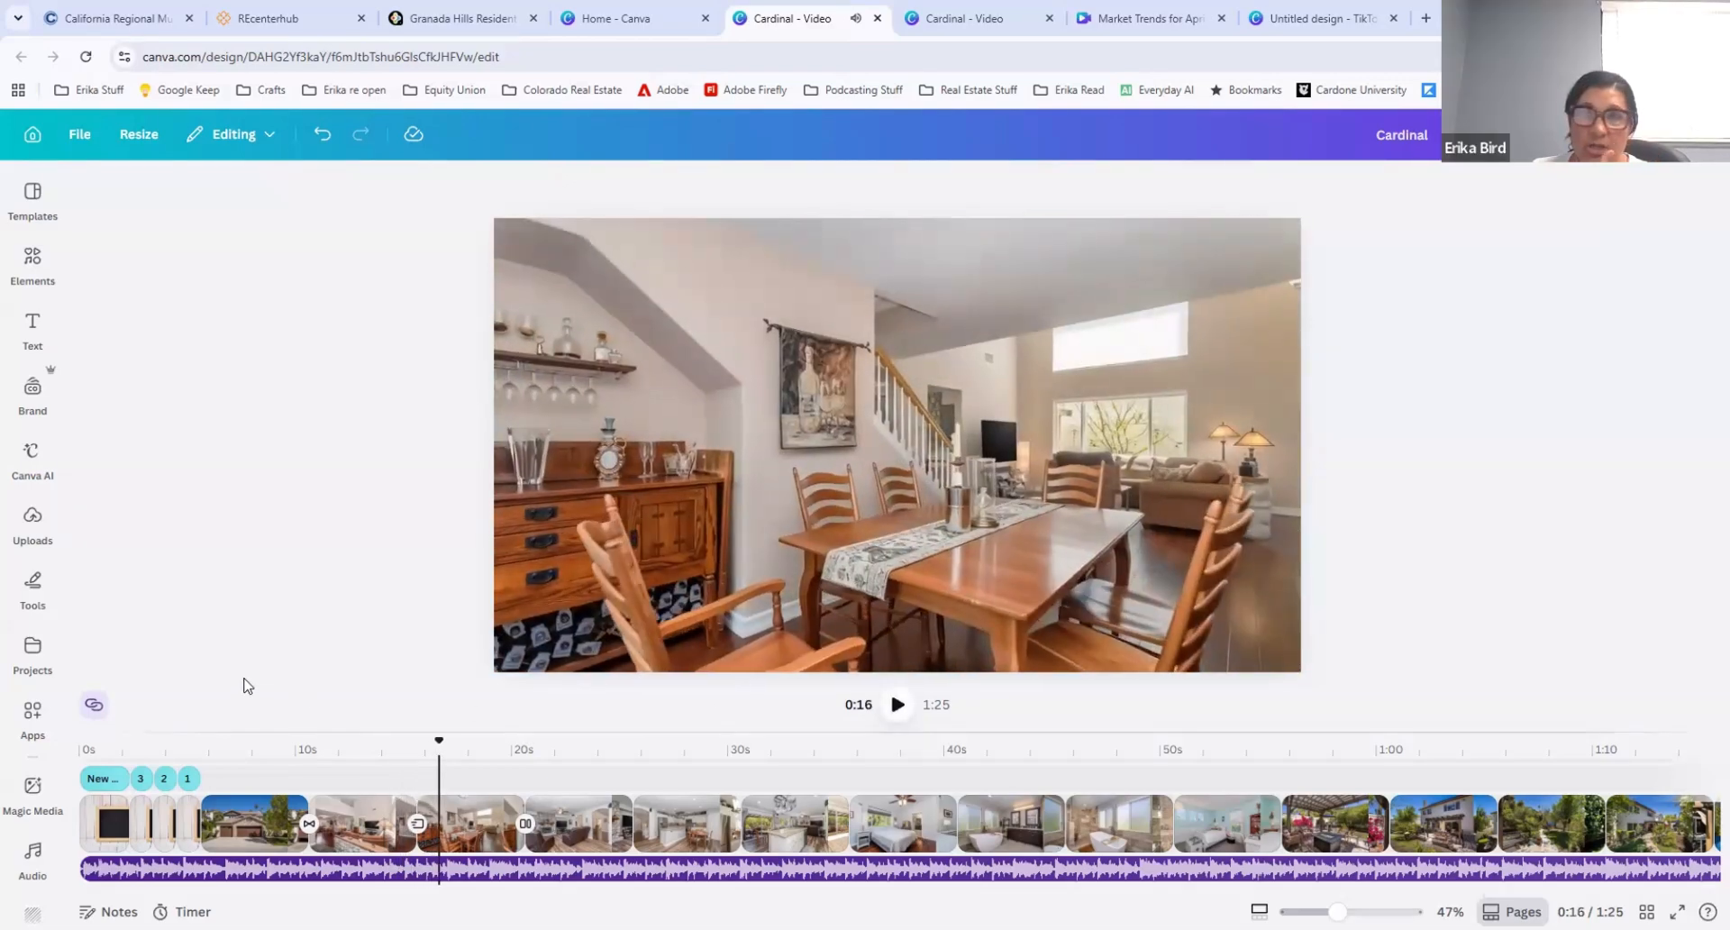
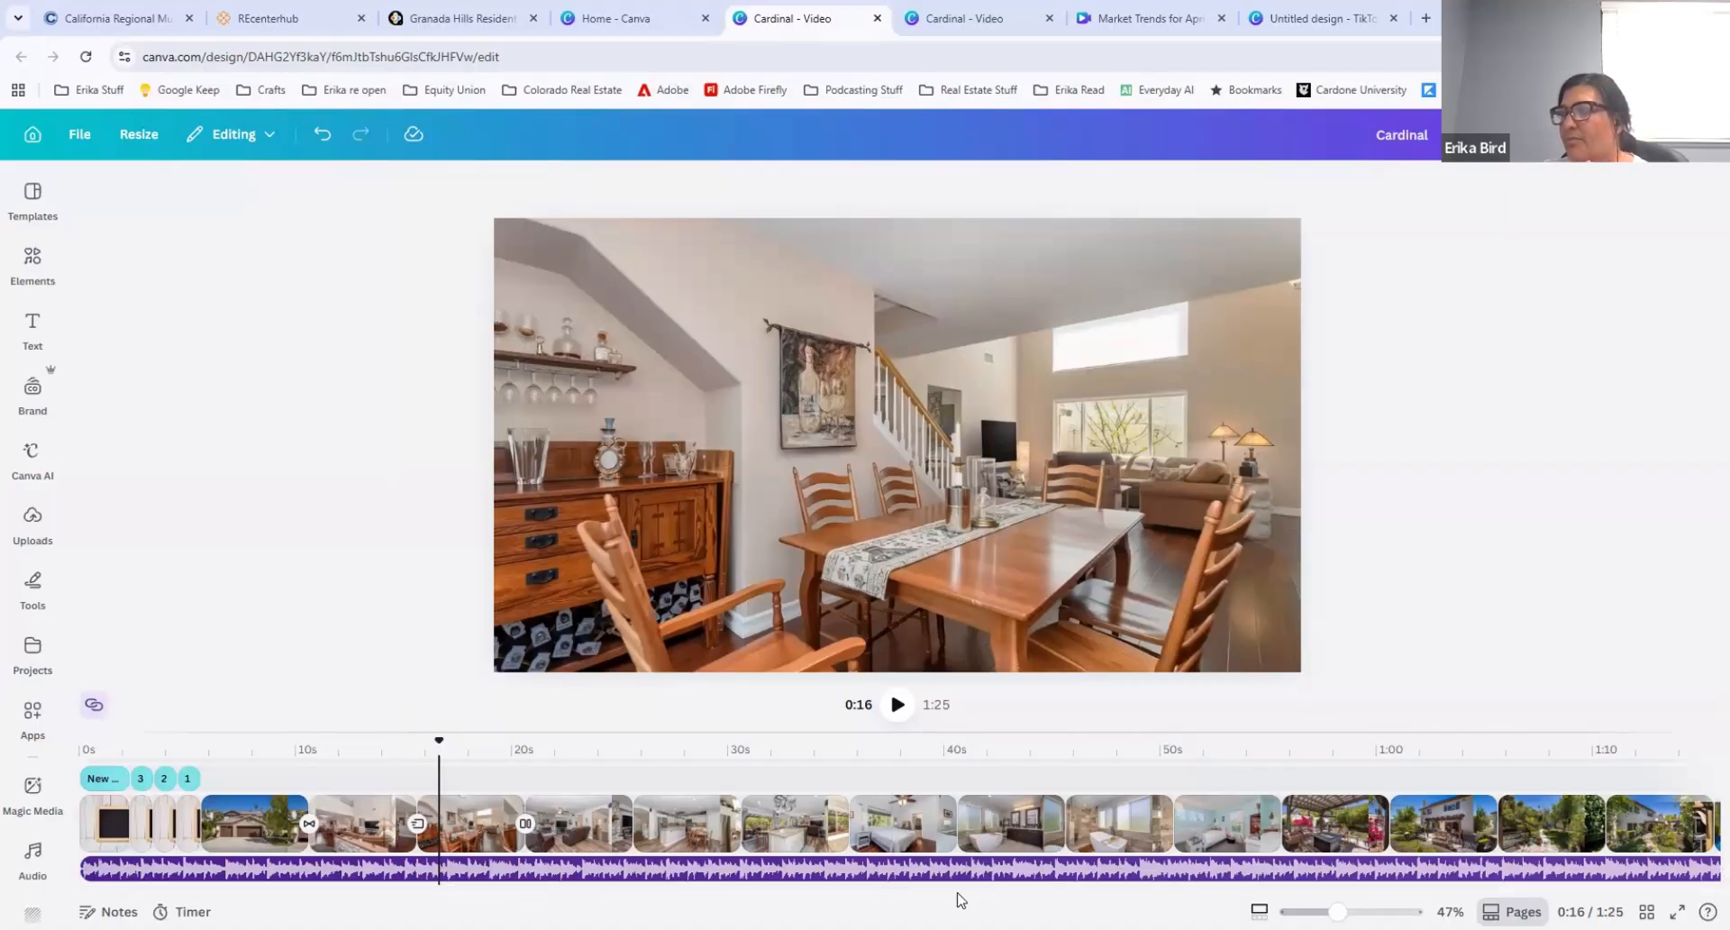
# Step: Go to the blue closing contact page at the end of the timeline and place the playhead at 1:21
pyautogui.moveTo(973, 892); pyautogui.dragTo(1344, 892)
pyautogui.click(1601, 823)
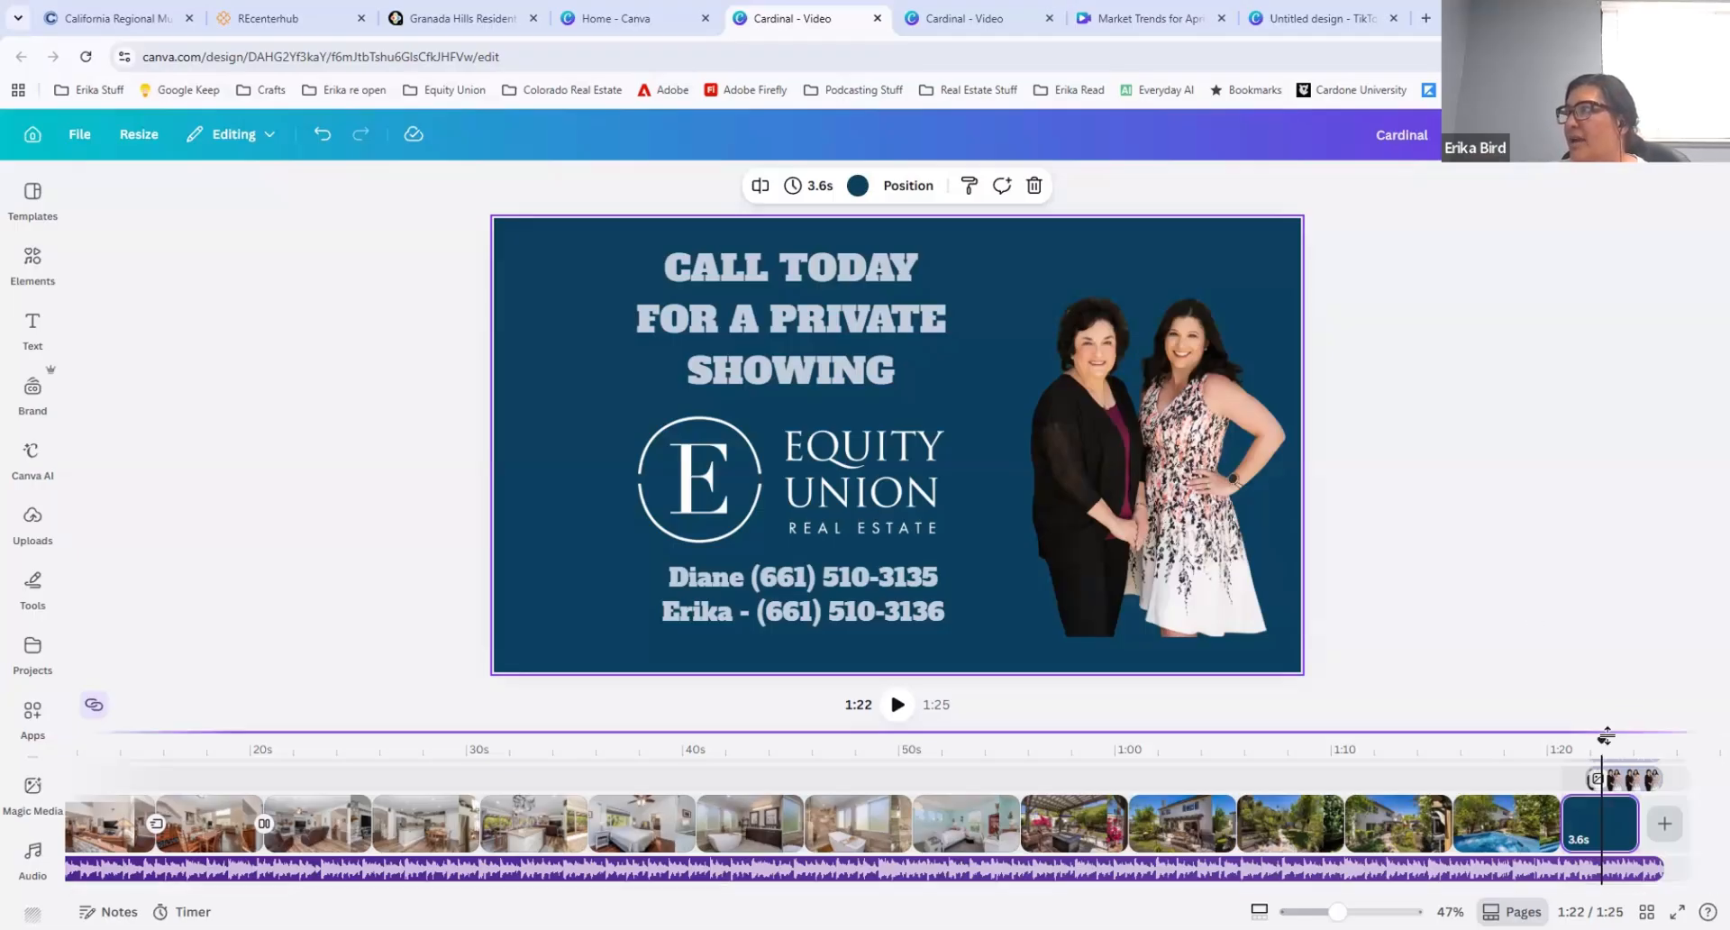
pyautogui.moveTo(1596, 736); pyautogui.dragTo(1568, 741)
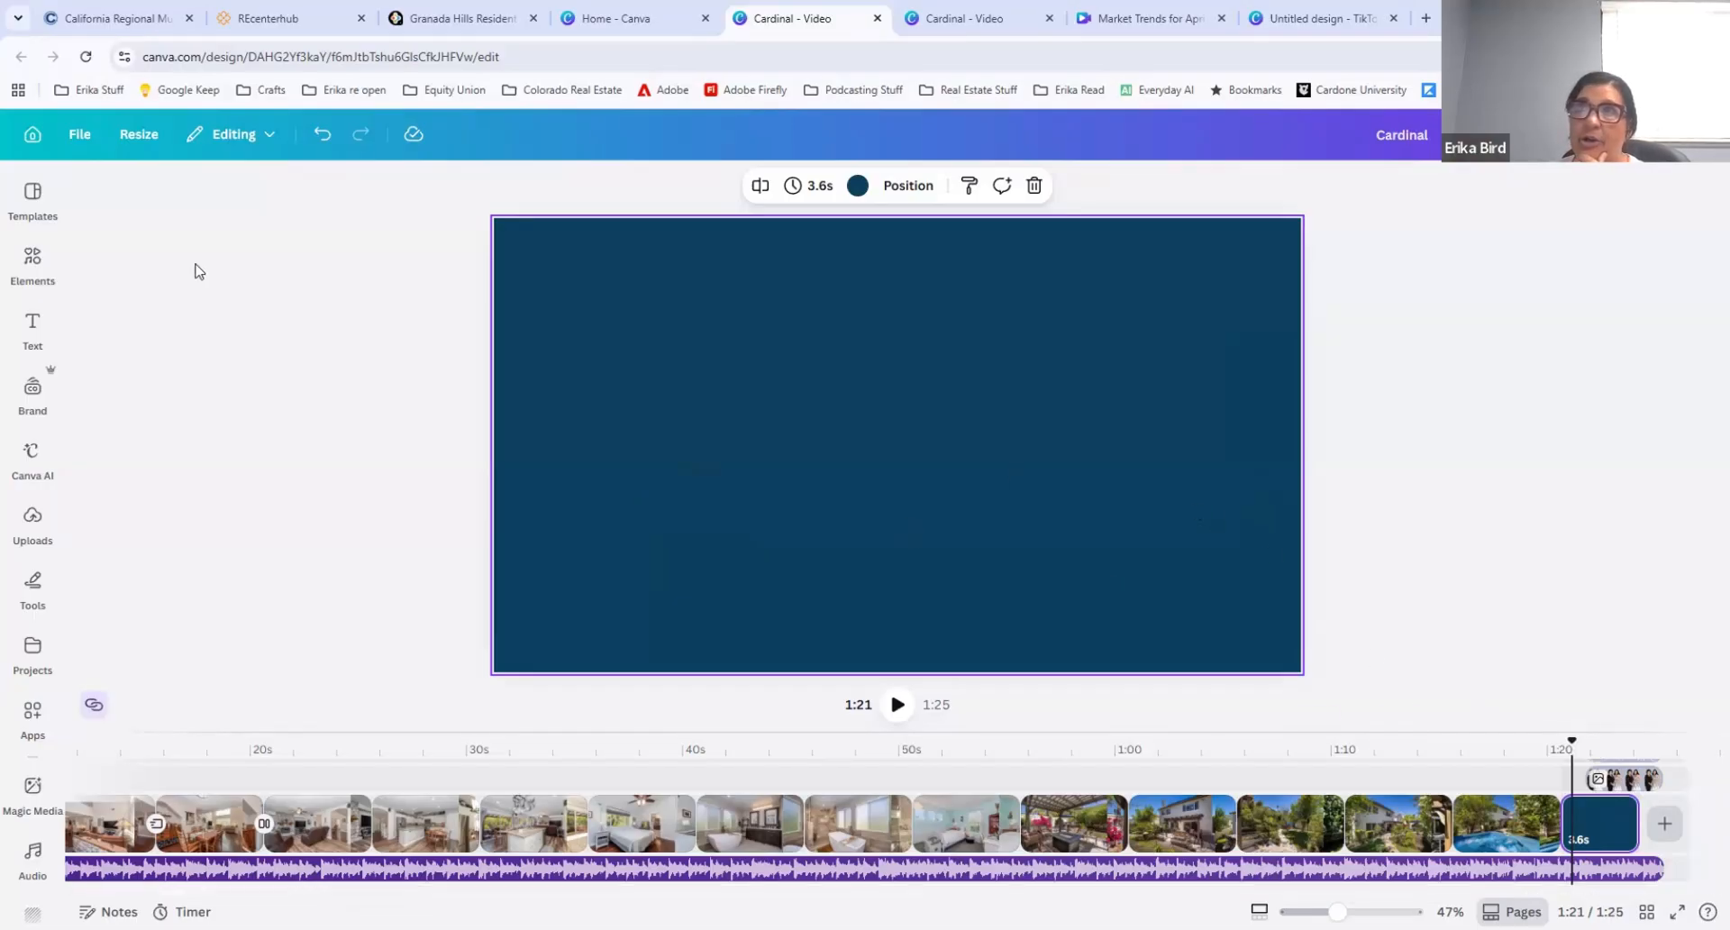
# Step: Search the saved projects for "outro" and insert the 5.8-second outro video before the blue closing page
pyautogui.click(32, 197)
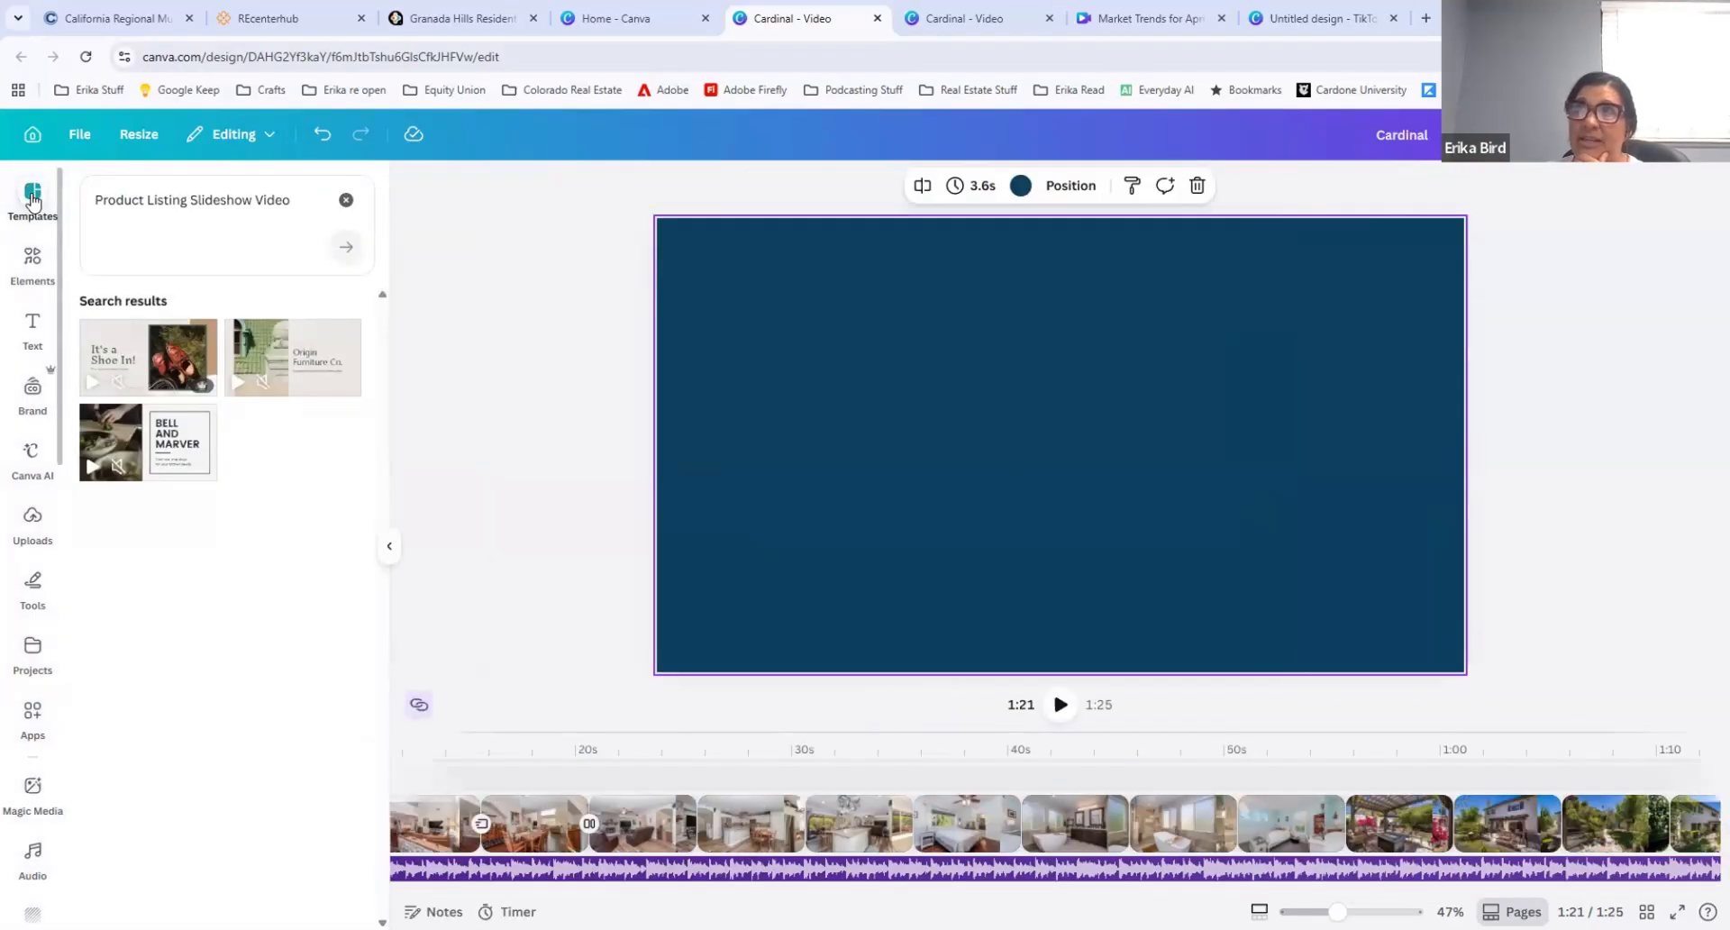
pyautogui.click(346, 200)
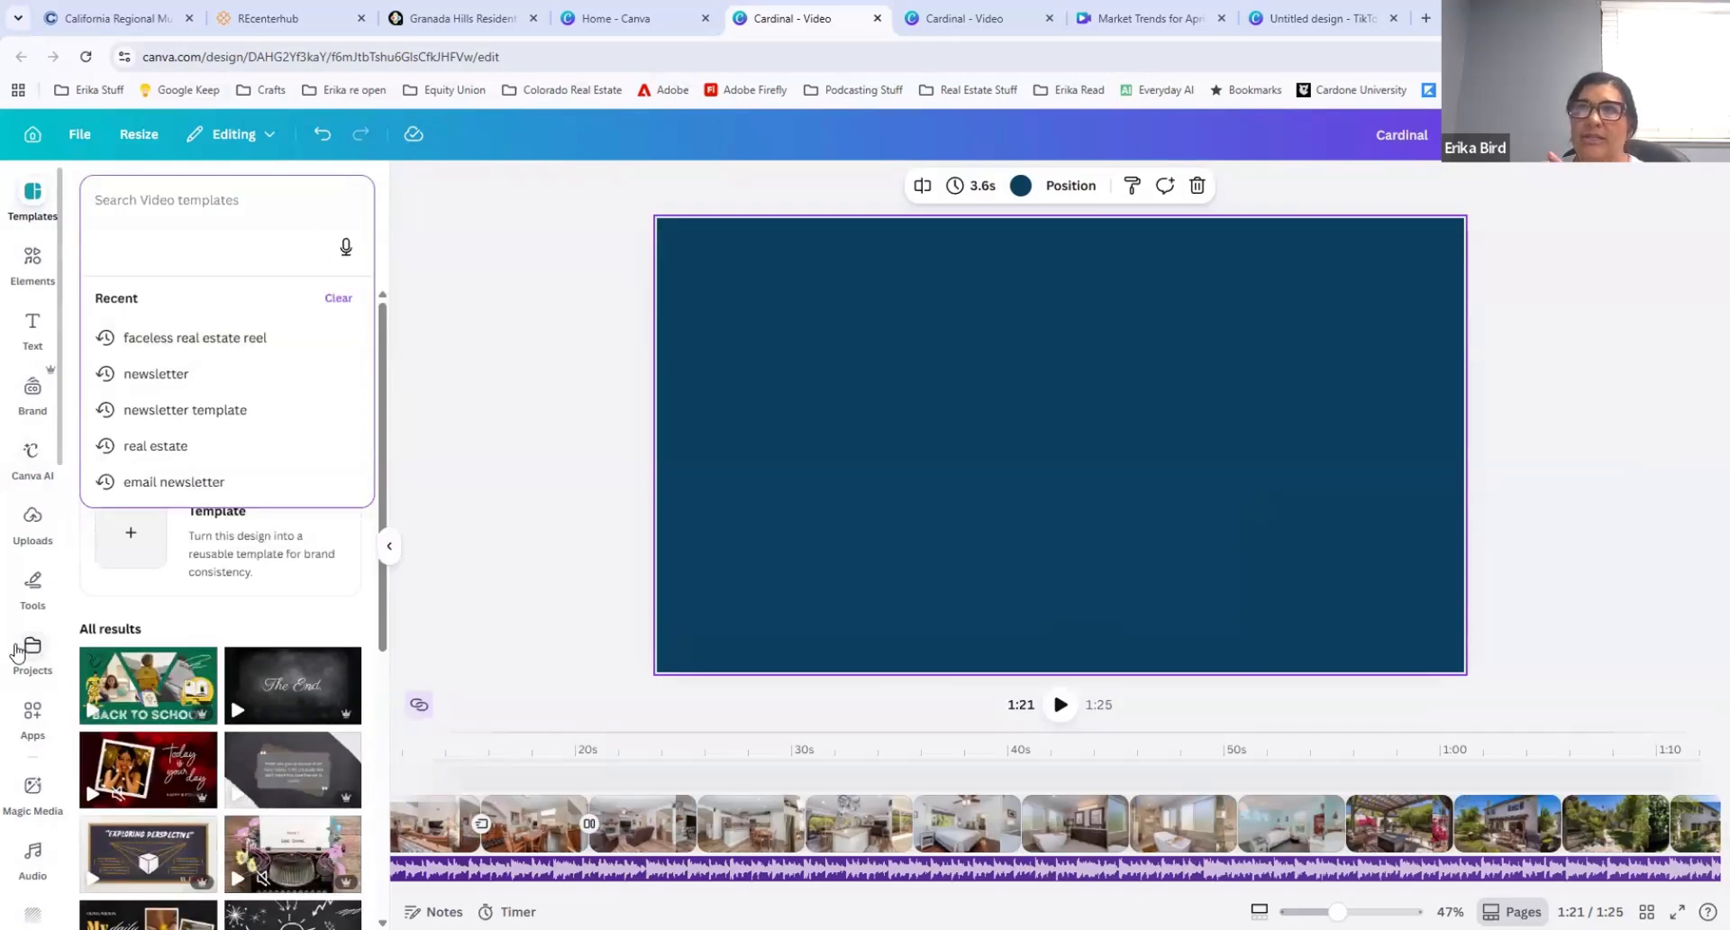
pyautogui.click(18, 649)
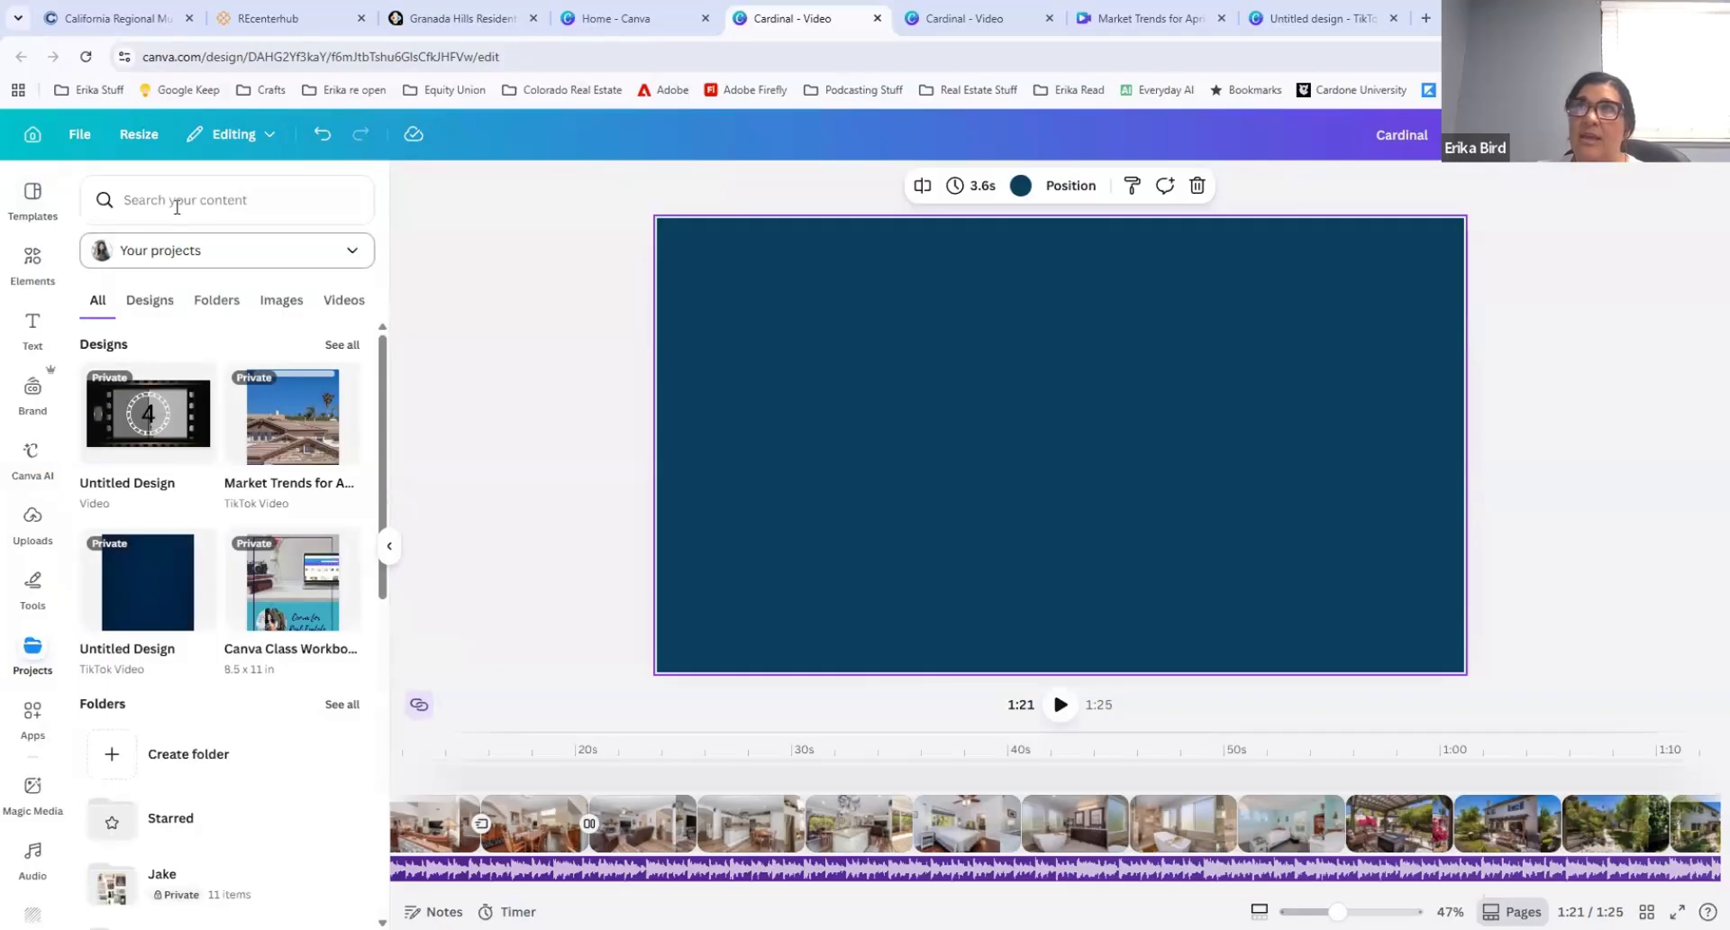
pyautogui.click(166, 199)
pyautogui.write('pu')
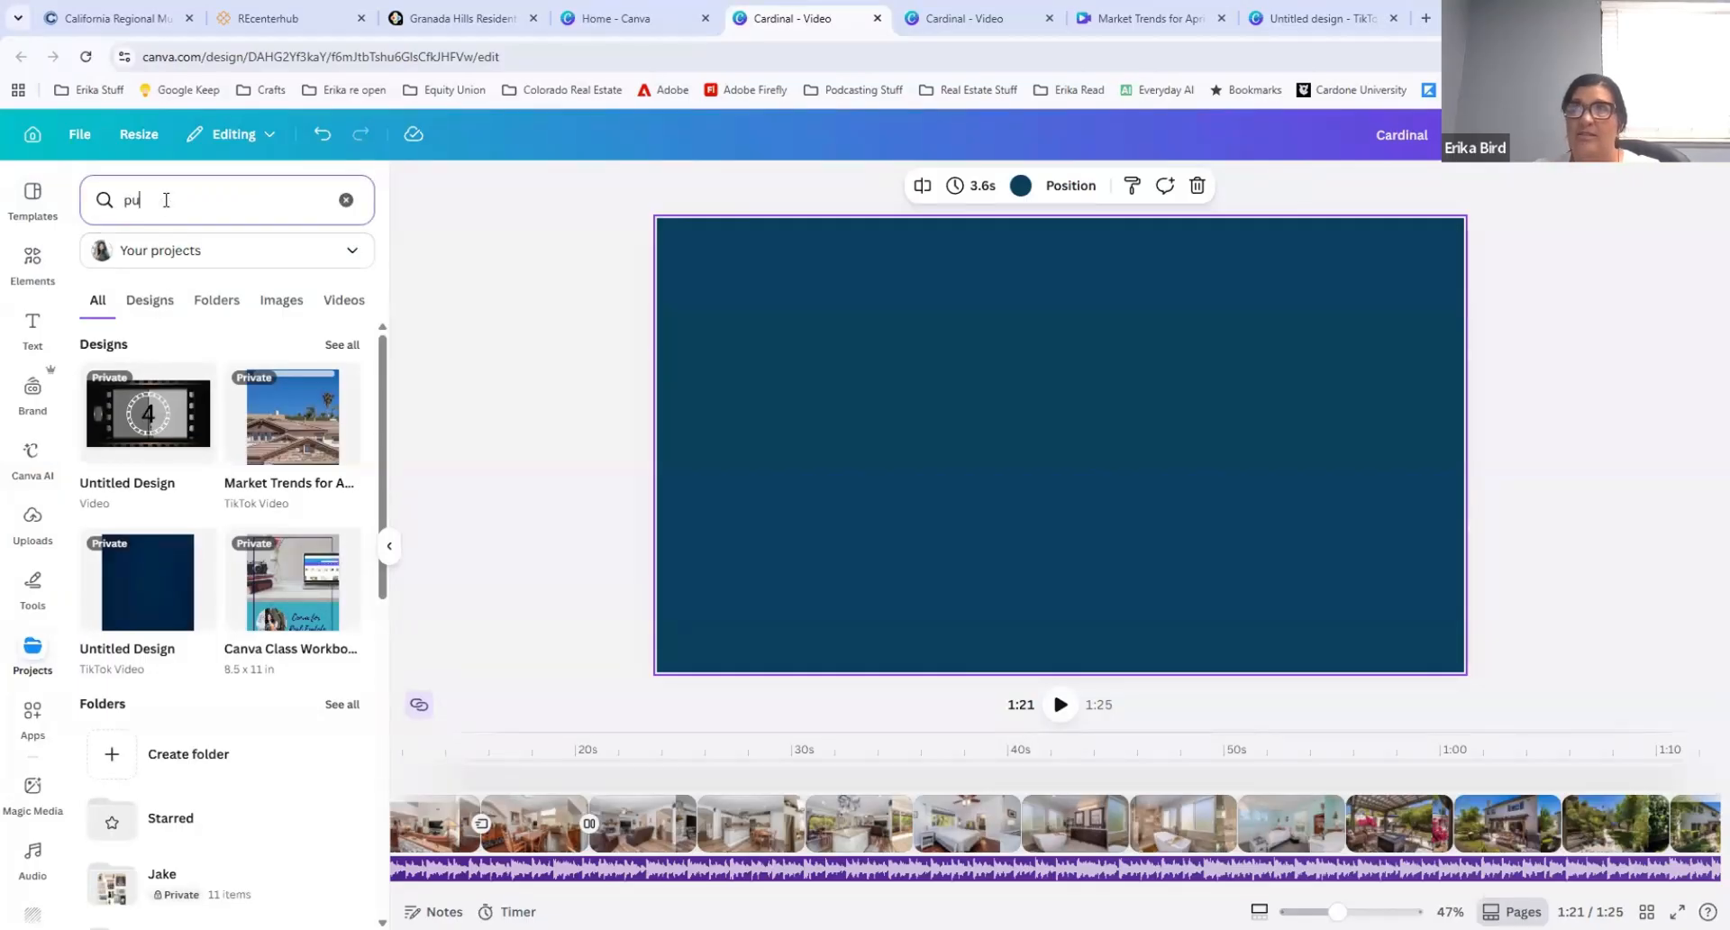
pyautogui.press('BackSpace')
pyautogui.press('BackSpace')
pyautogui.write('outro')
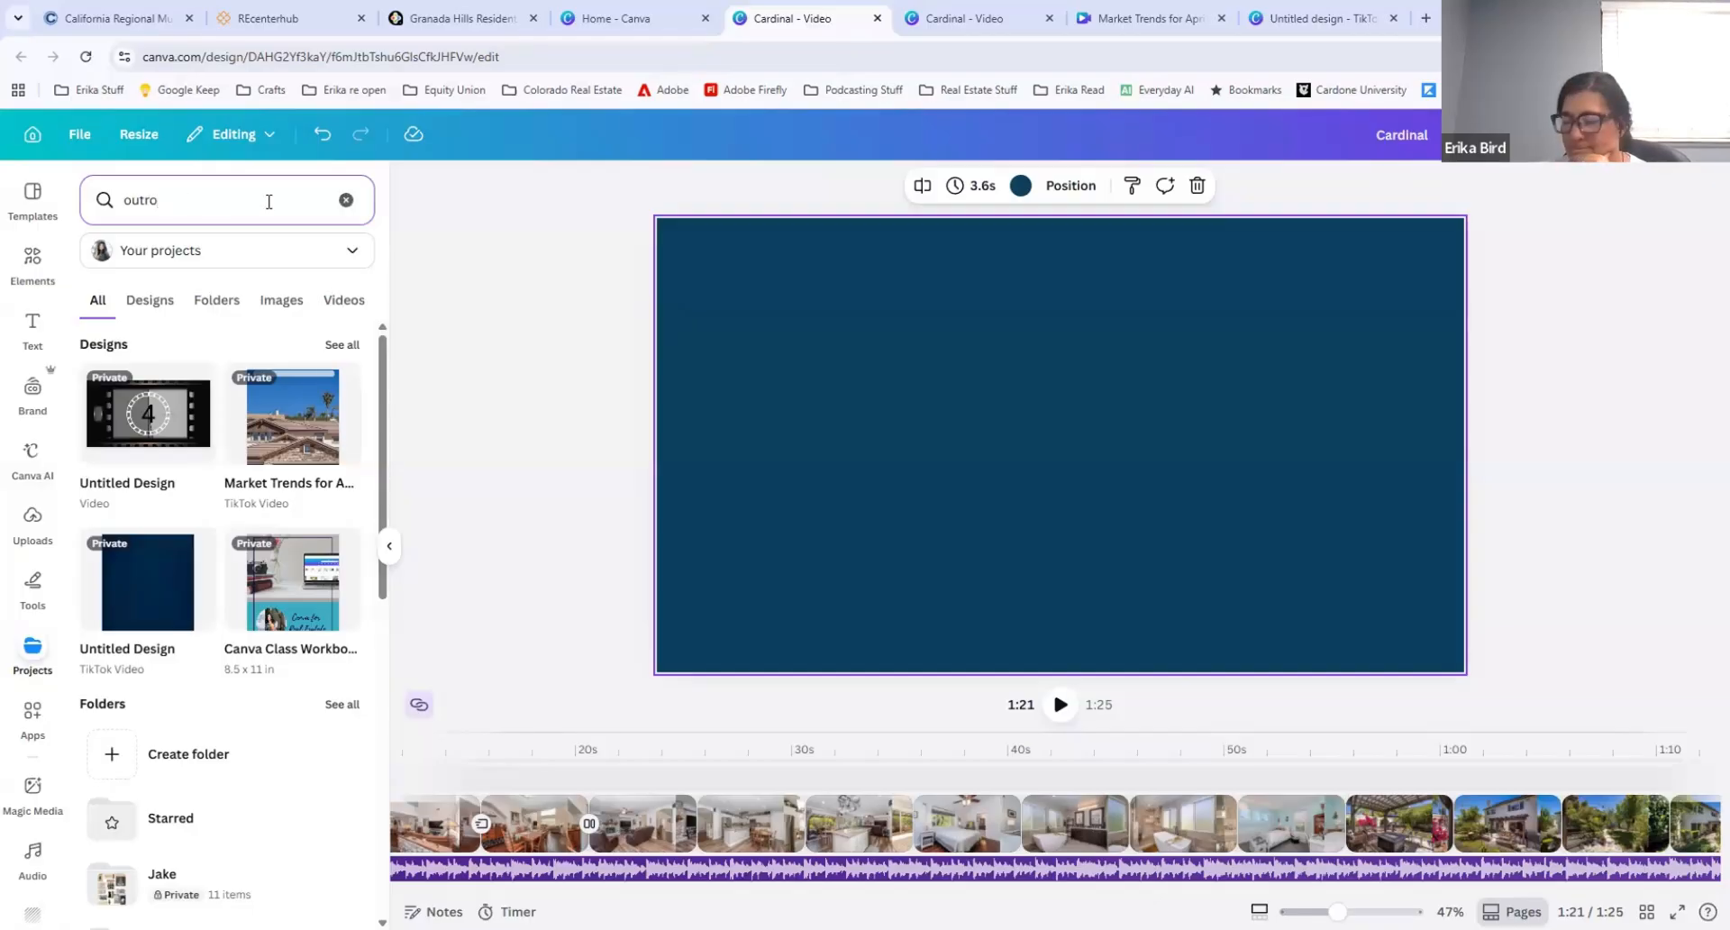
pyautogui.press('Return')
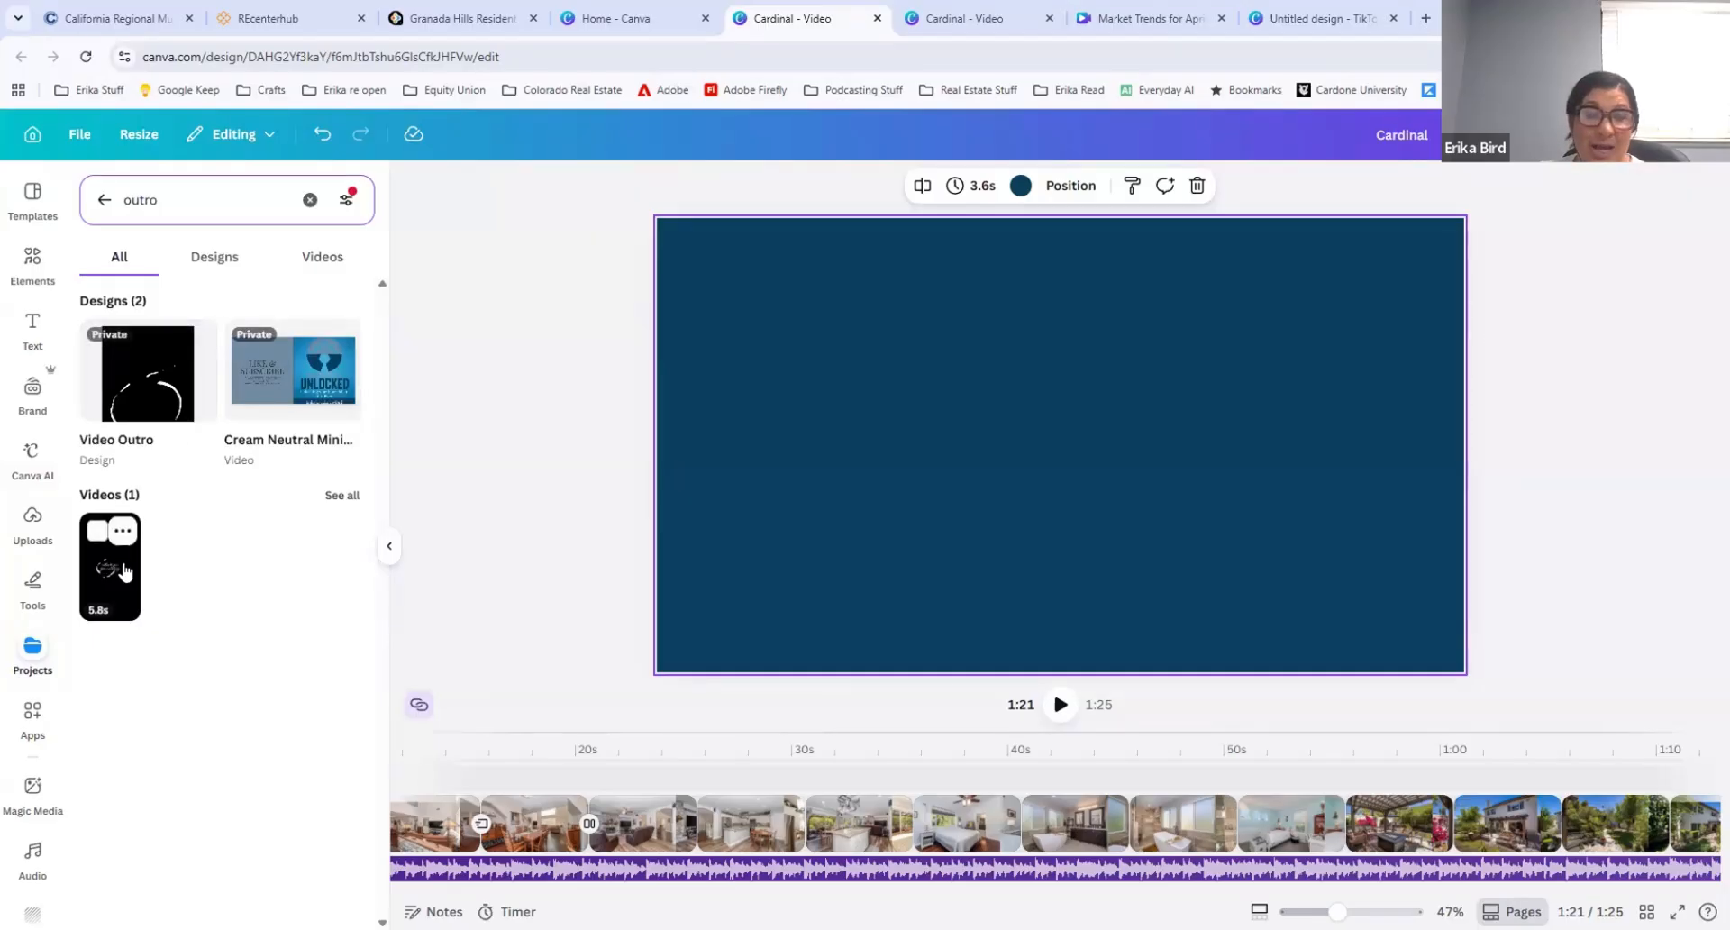
pyautogui.click(125, 572)
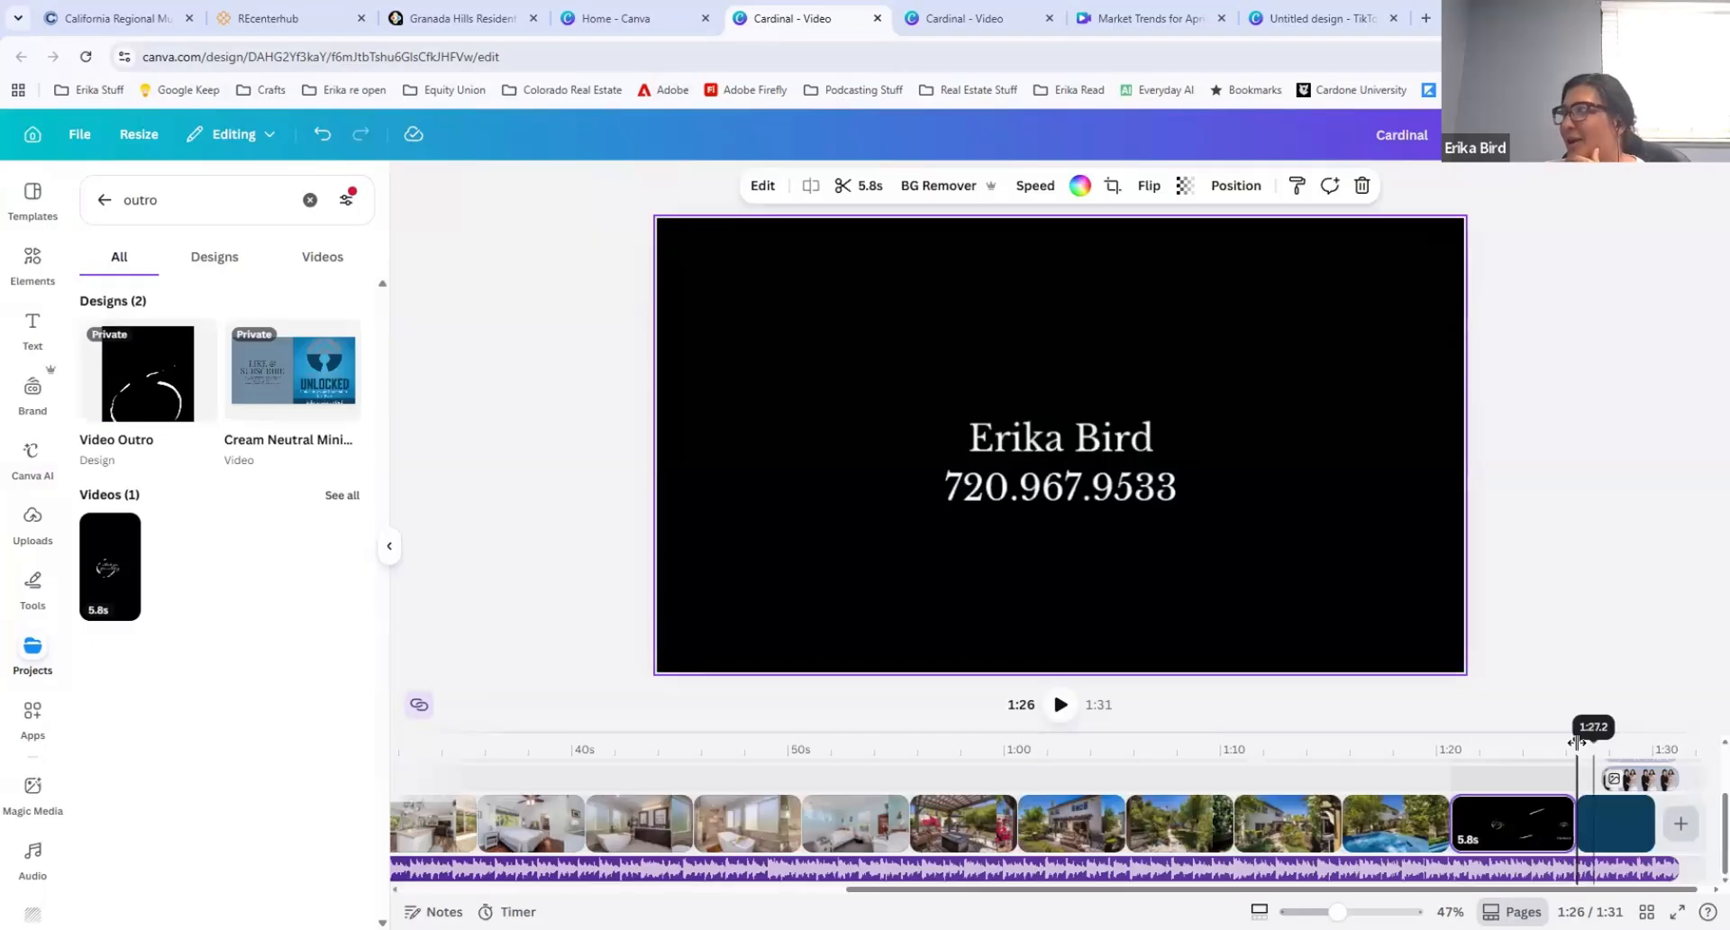
# Step: Play back the inserted outro clip from its beginning and delete it from the timeline
pyautogui.moveTo(1590, 743); pyautogui.dragTo(1441, 744)
pyautogui.click(1060, 704)
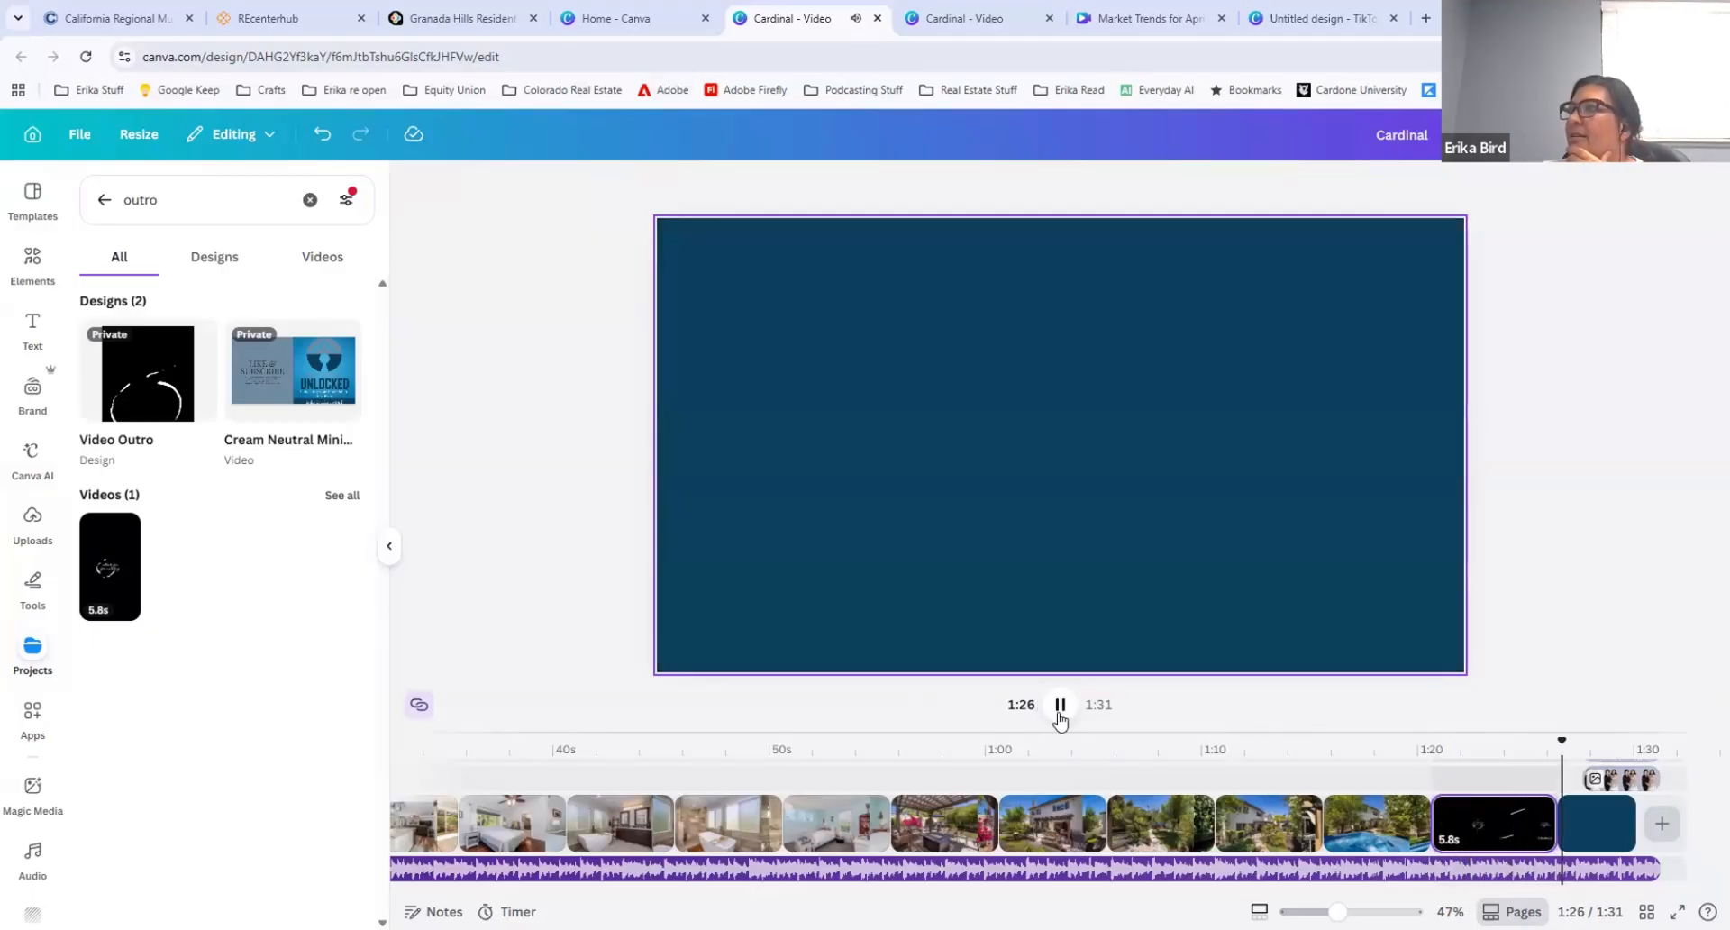
pyautogui.click(1060, 712)
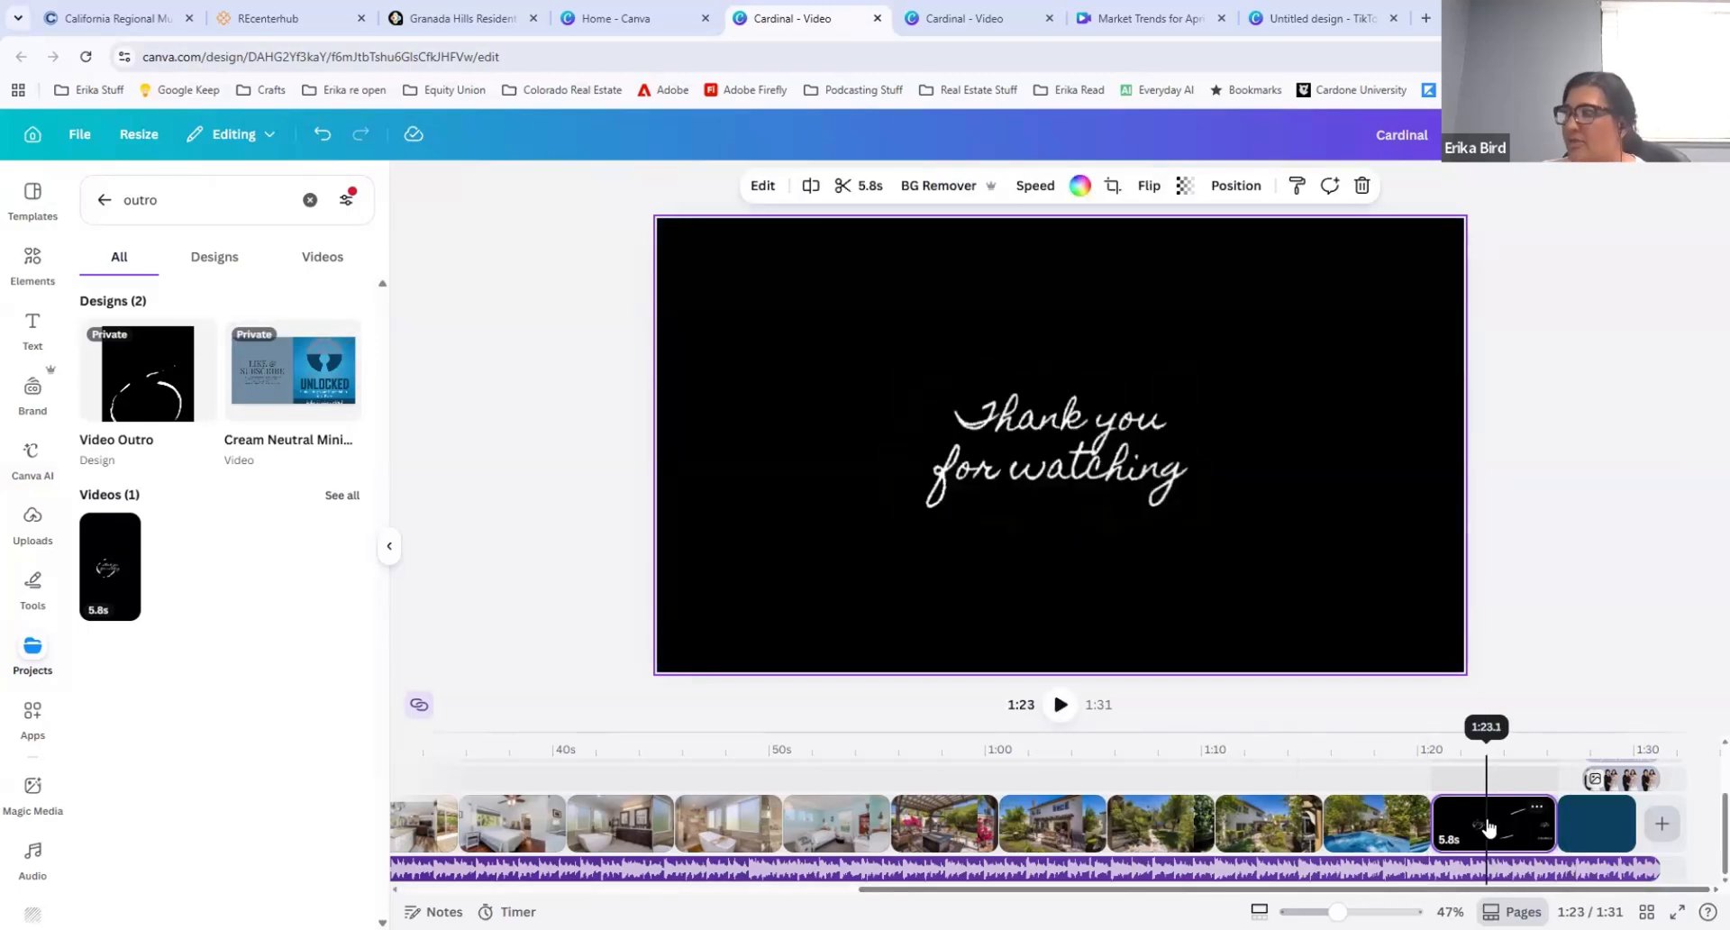
pyautogui.press('Delete')
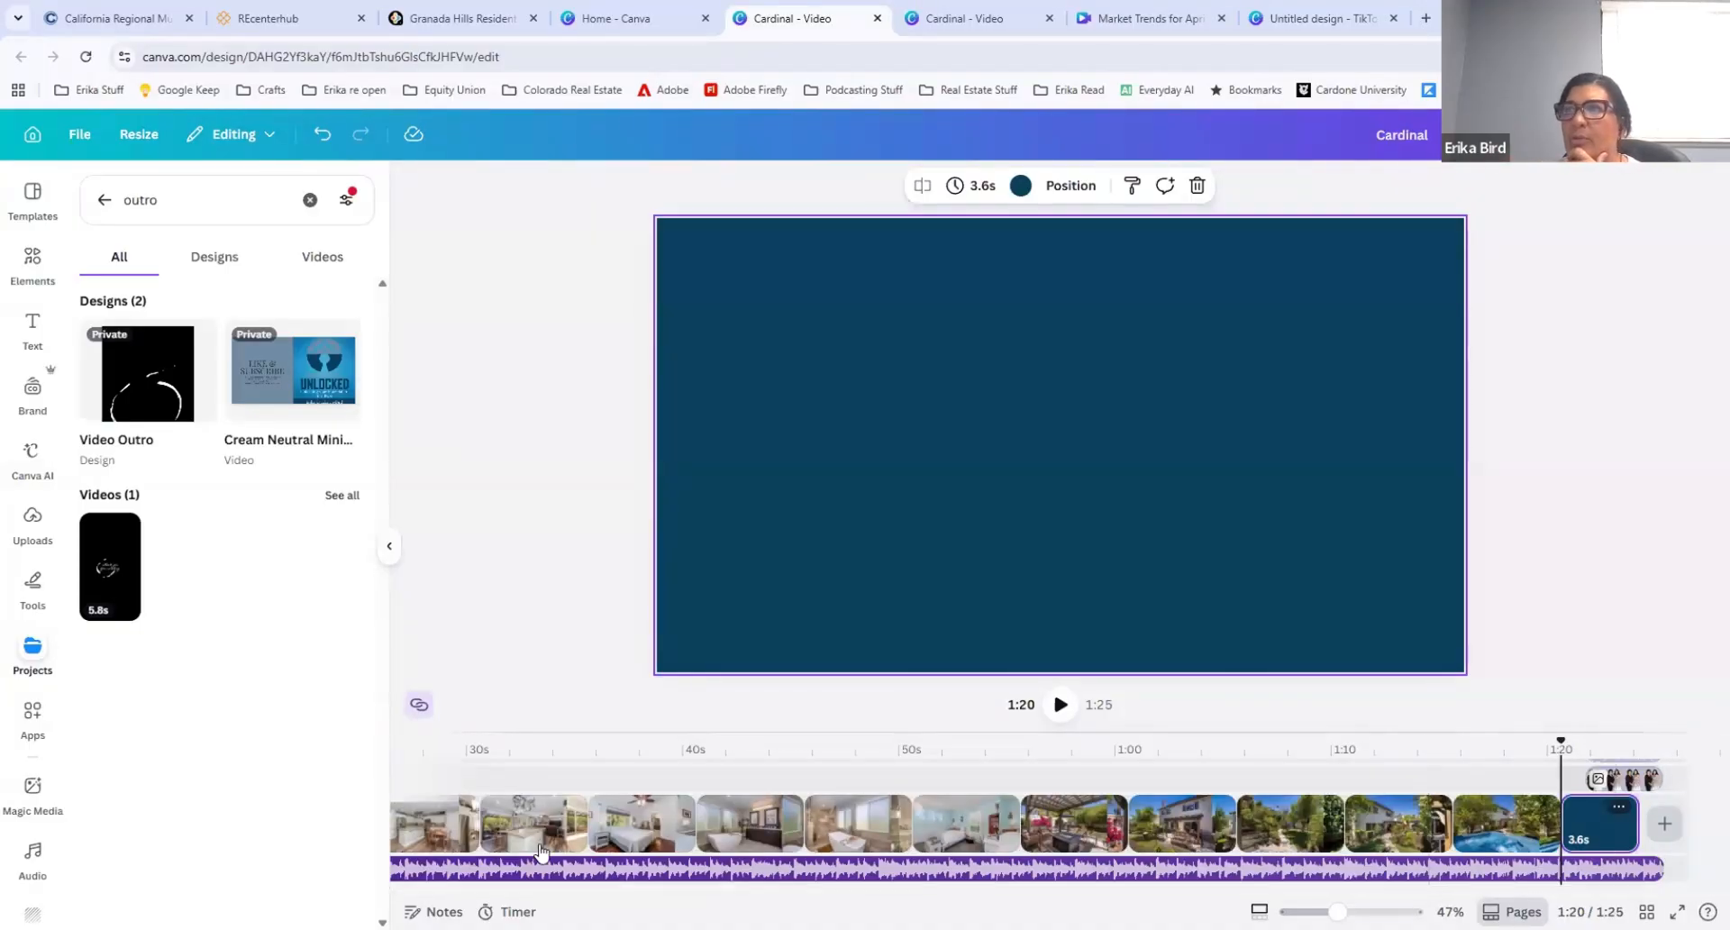
# Step: Add a rightward Color Wipe transition between the kitchen and bedroom clips at 0:35 and apply it between all scenes
pyautogui.click(584, 831)
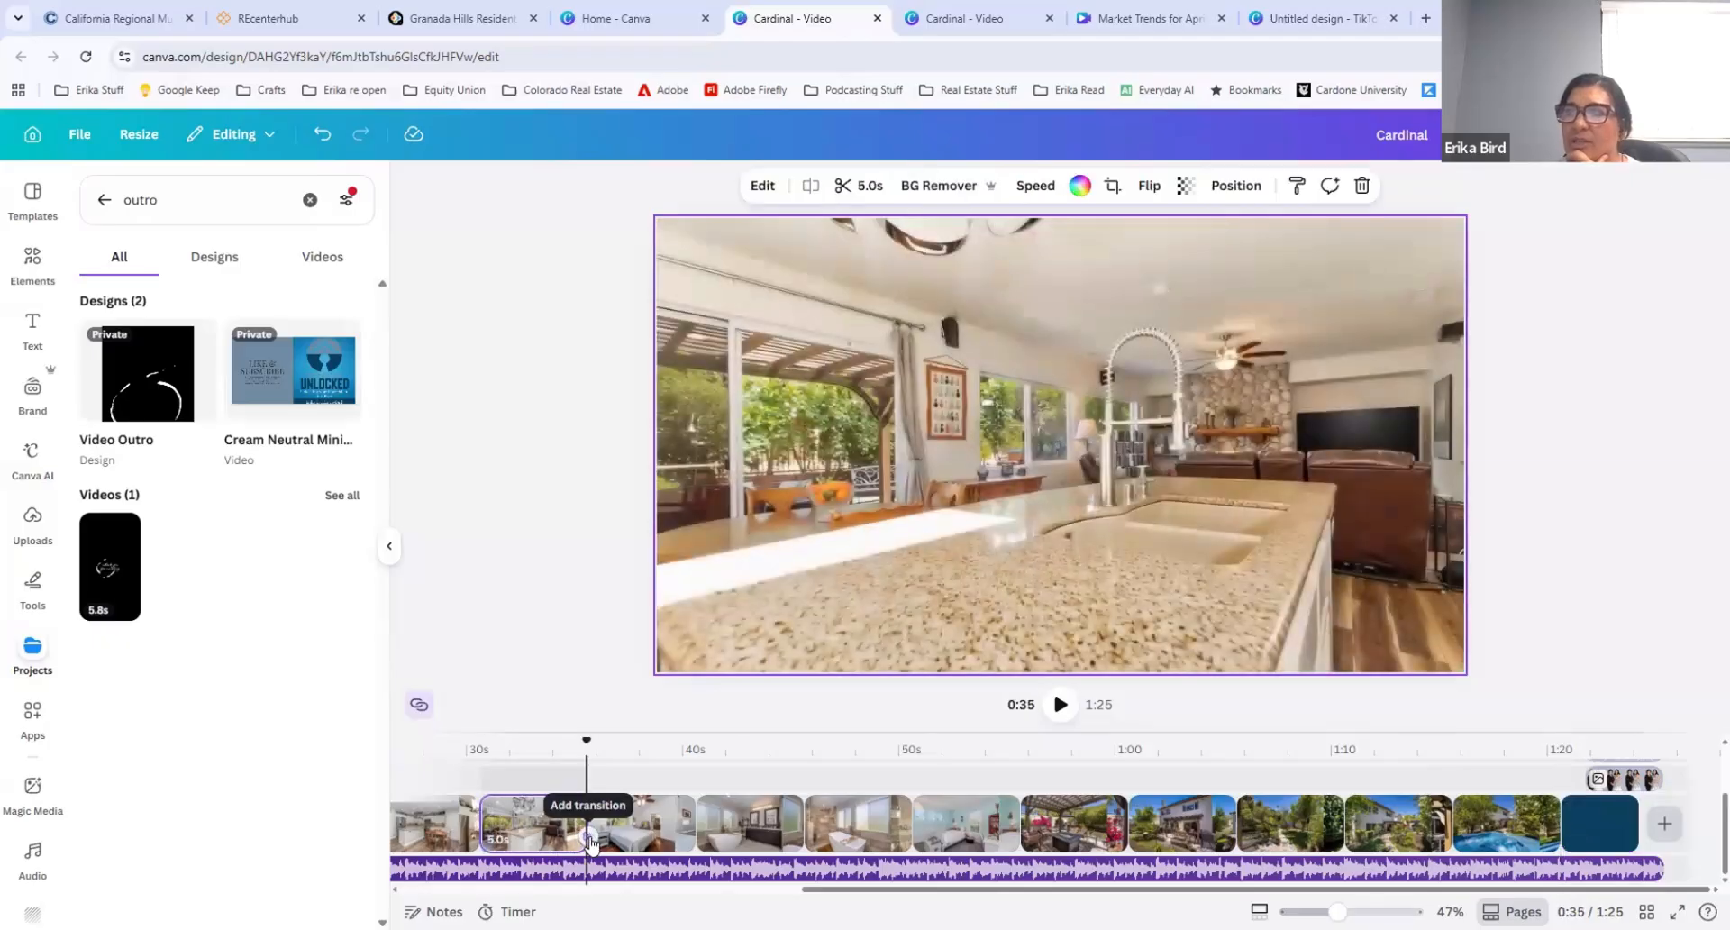
pyautogui.click(587, 836)
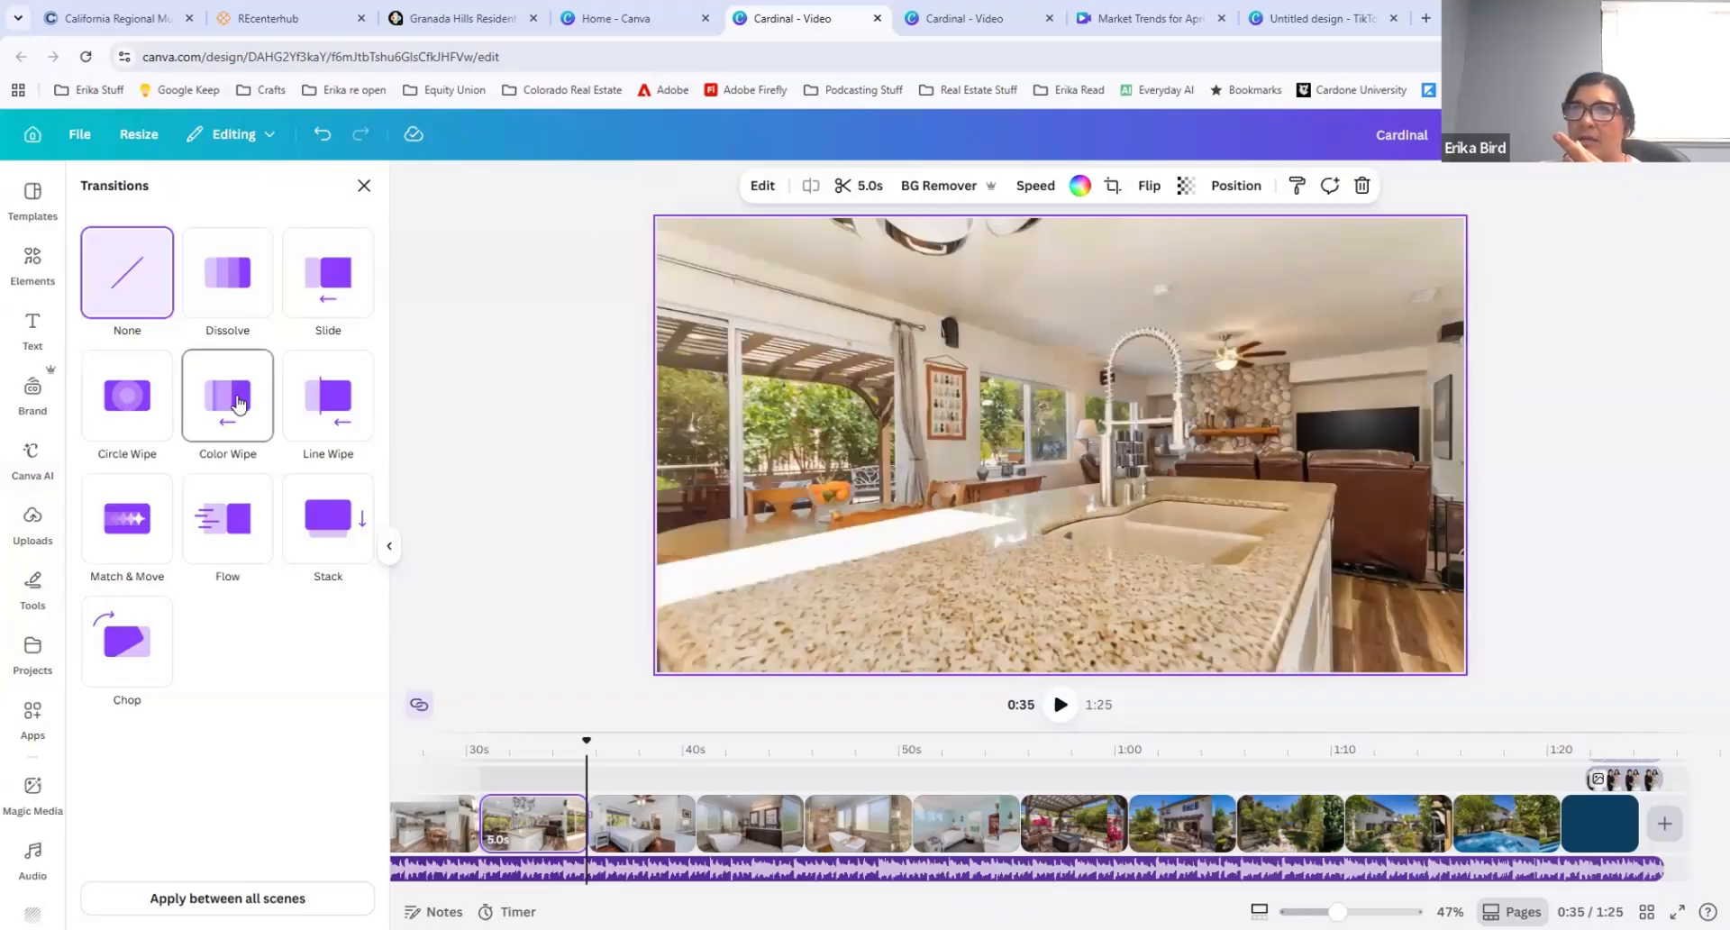
pyautogui.click(239, 402)
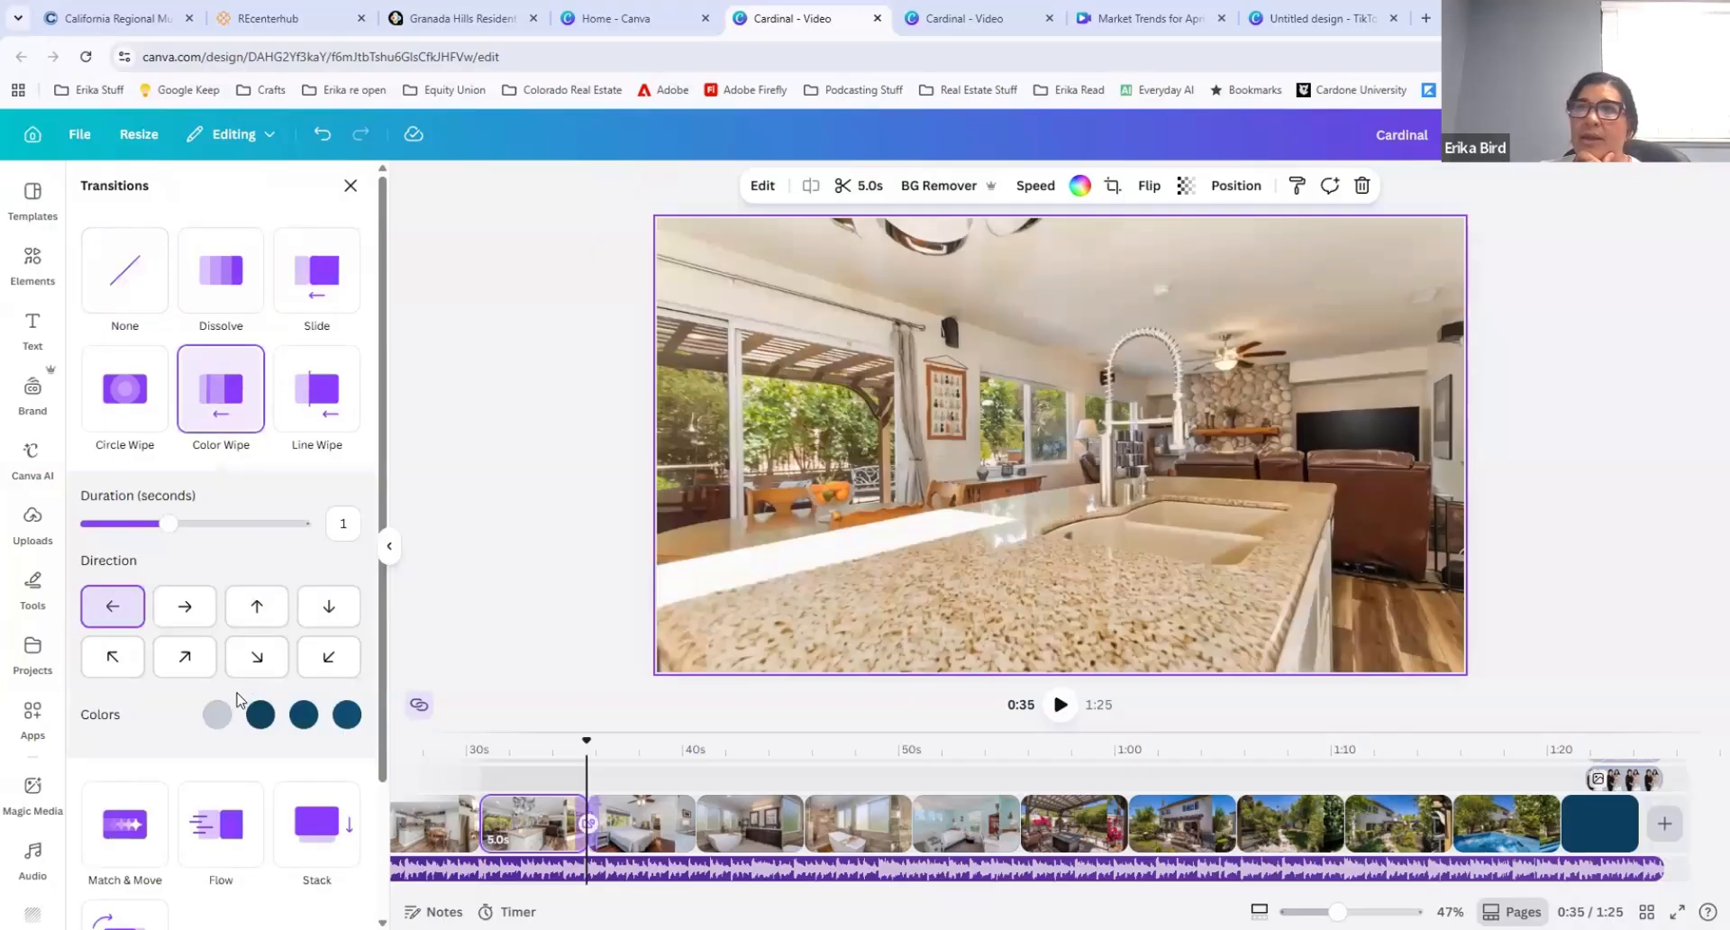
pyautogui.click(189, 606)
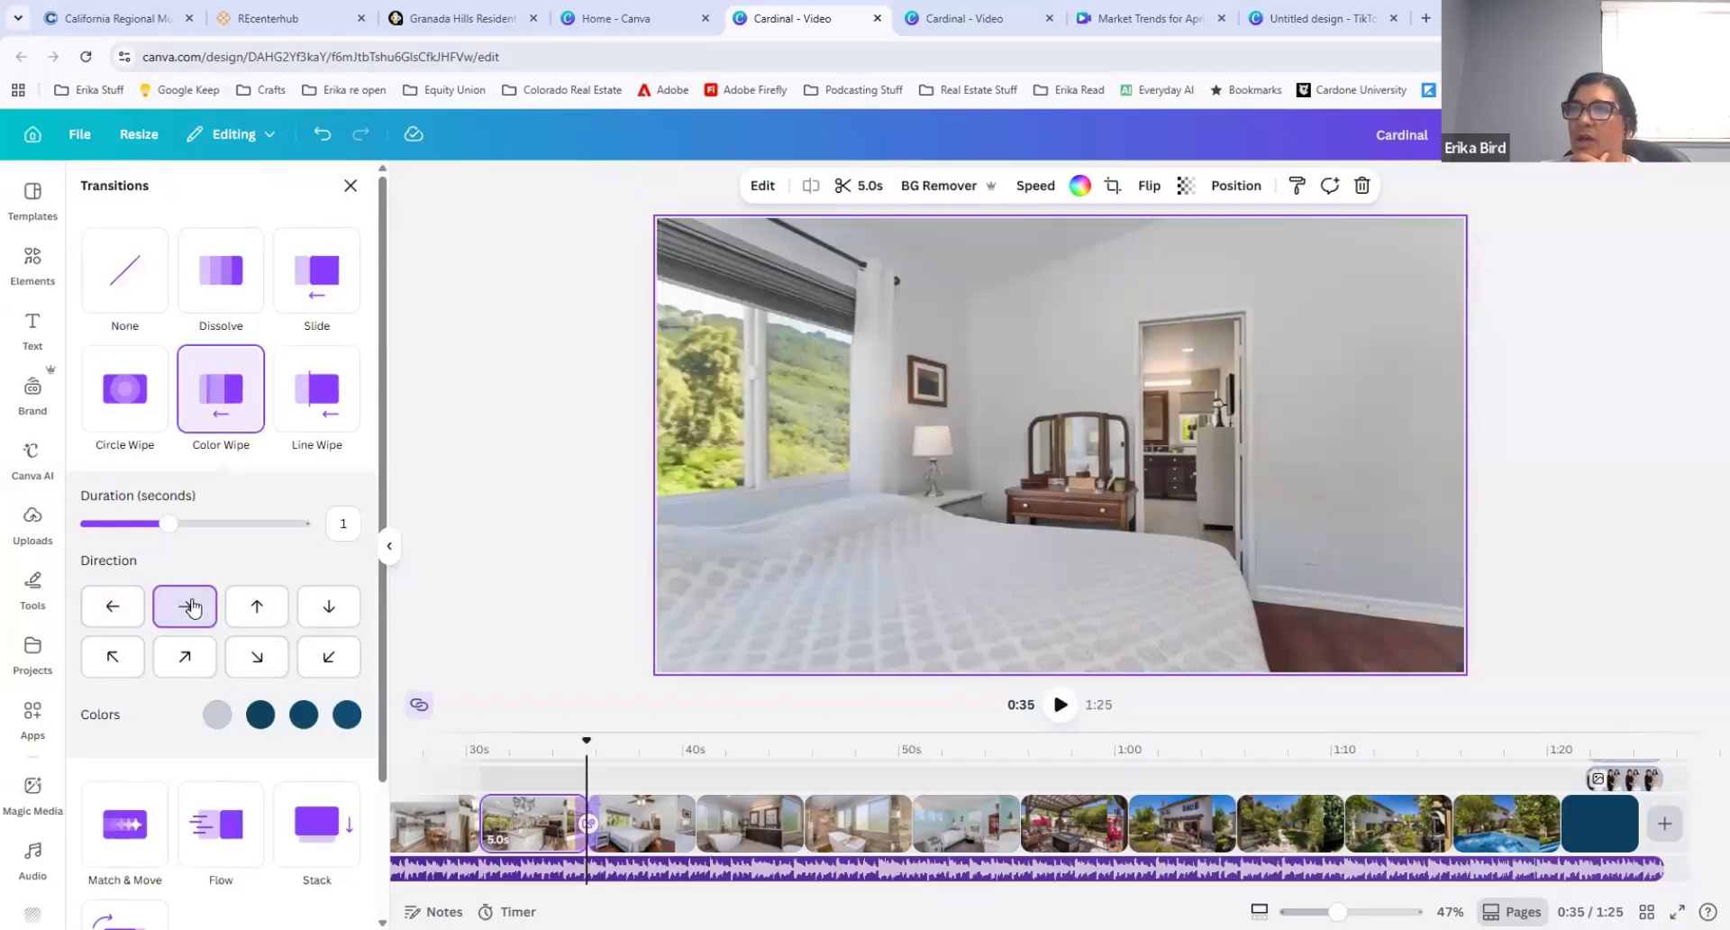
pyautogui.scroll(-2, 206, 702)
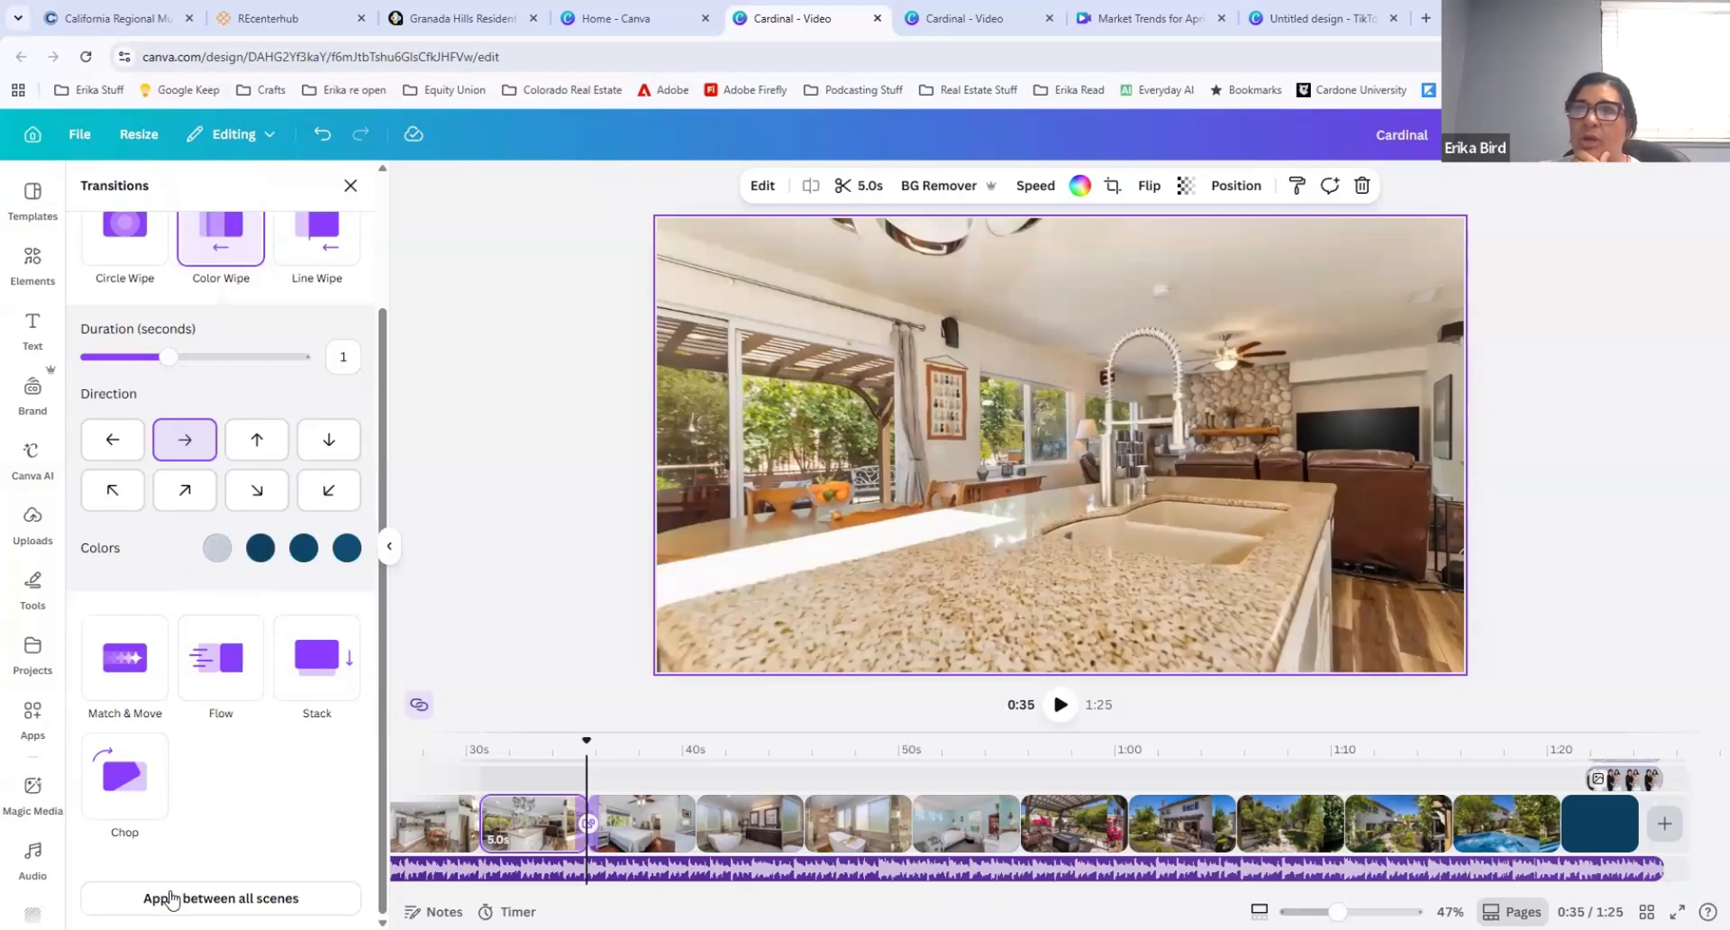
pyautogui.click(204, 898)
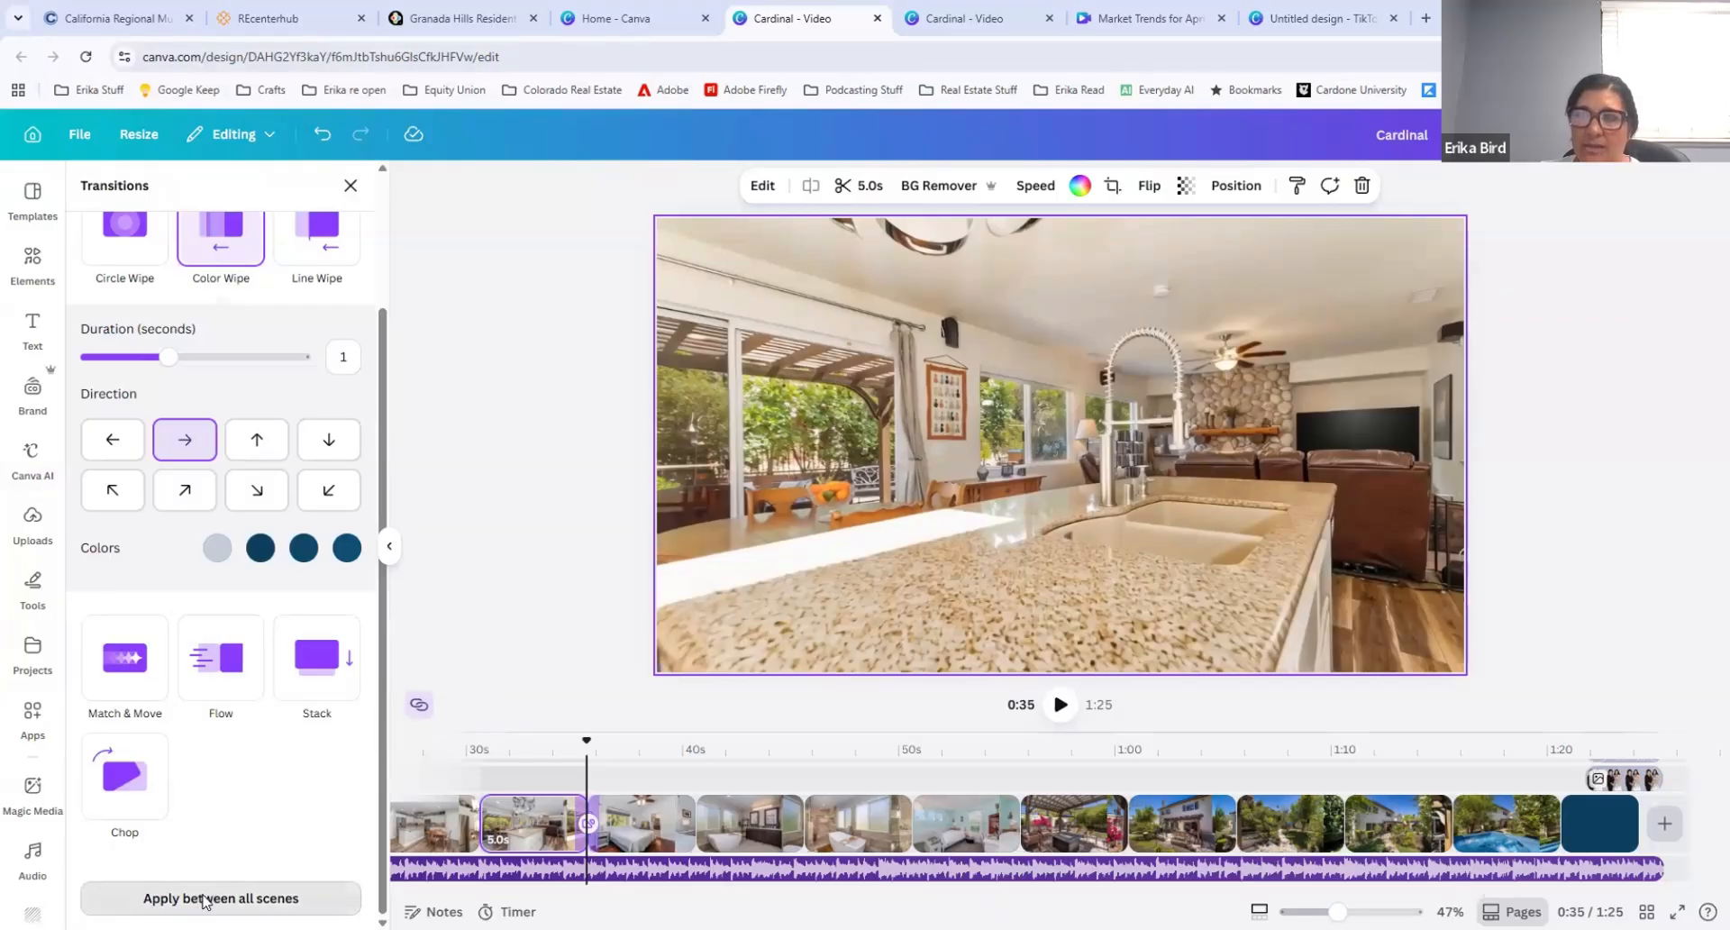
# Step: Play the video from 0:35 to about 0:41 to review the Color Wipe transitions
pyautogui.scroll(2, 216, 865)
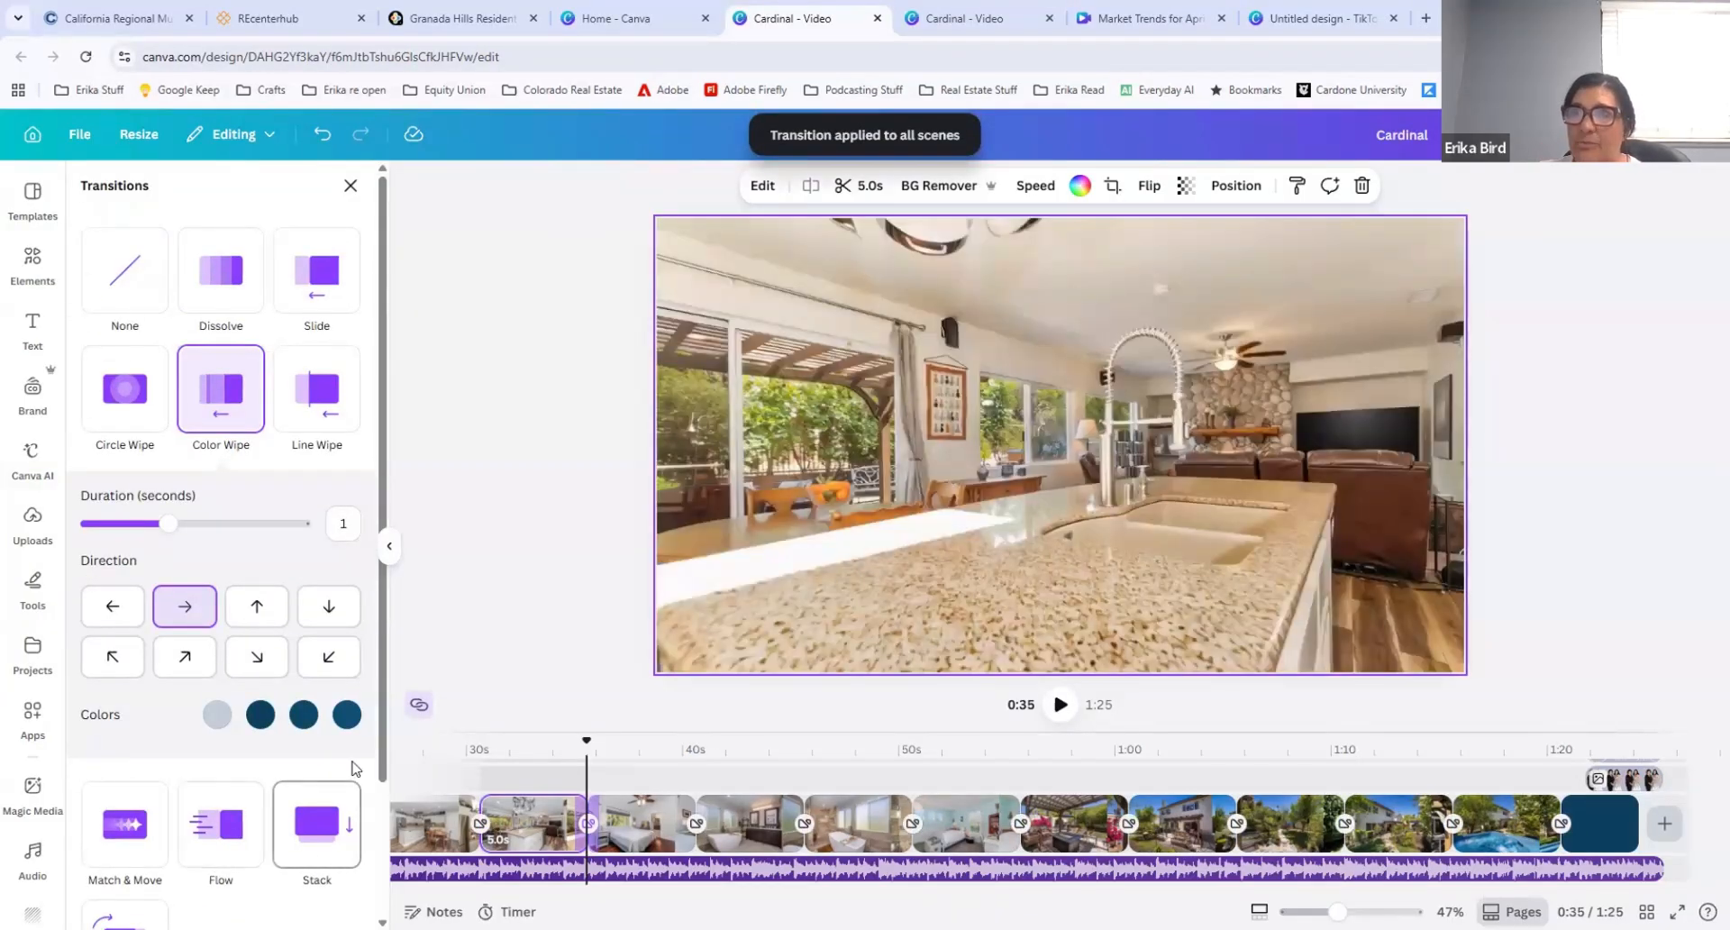
pyautogui.click(1059, 705)
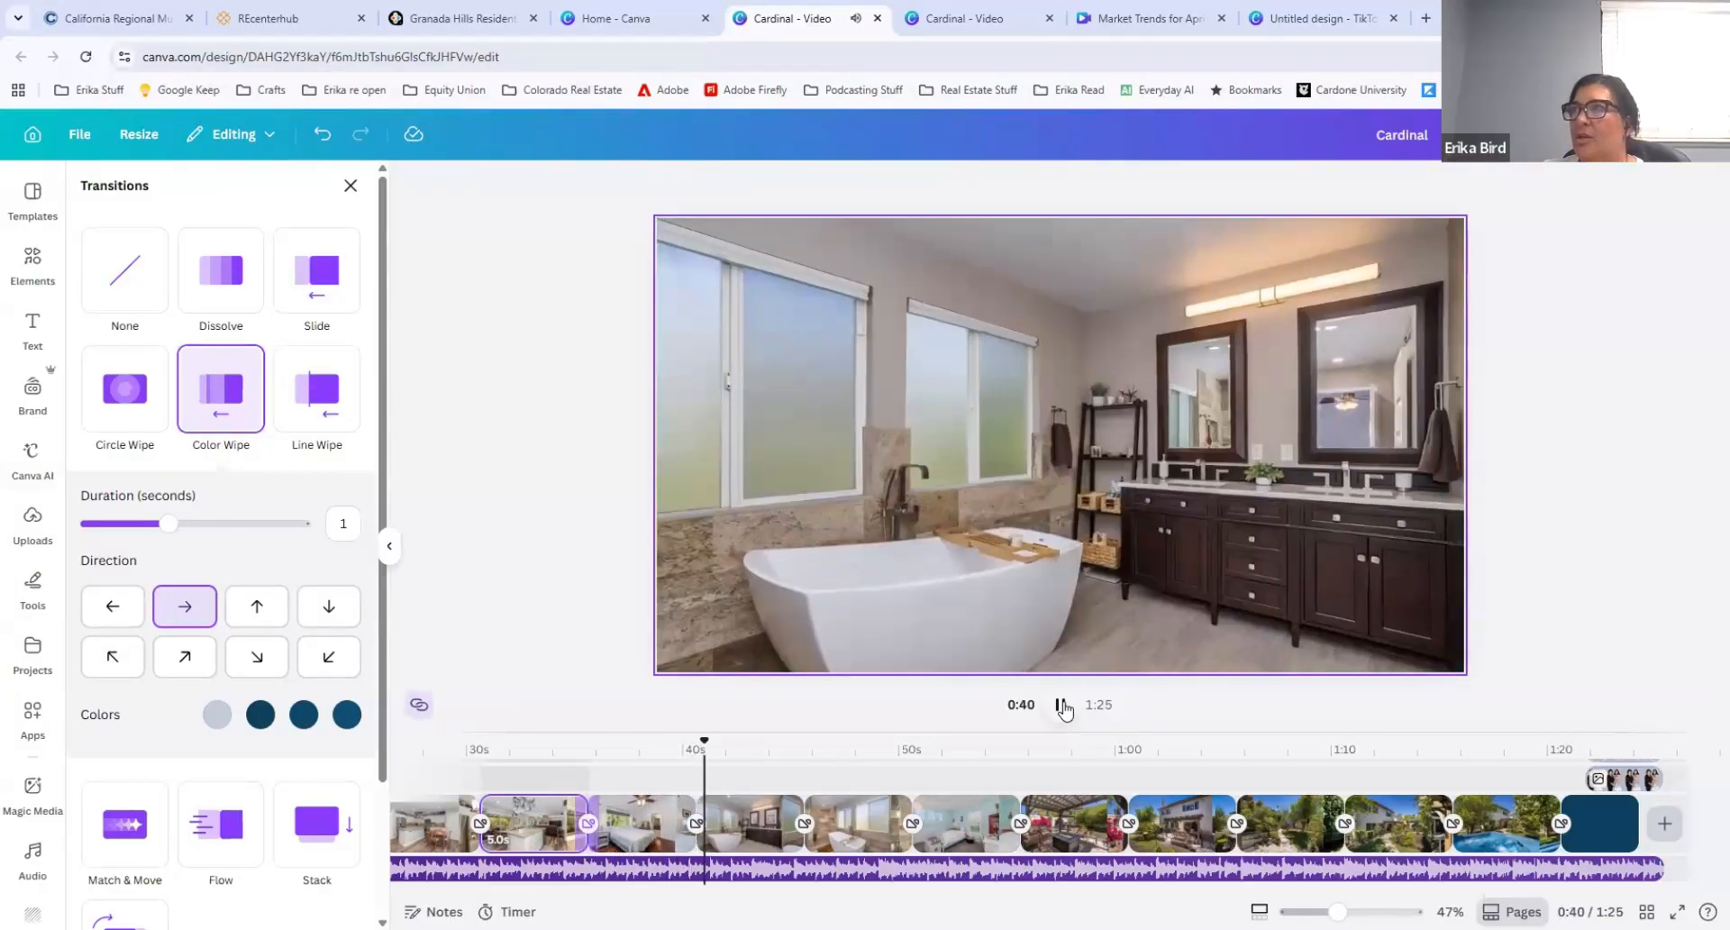
pyautogui.click(1061, 705)
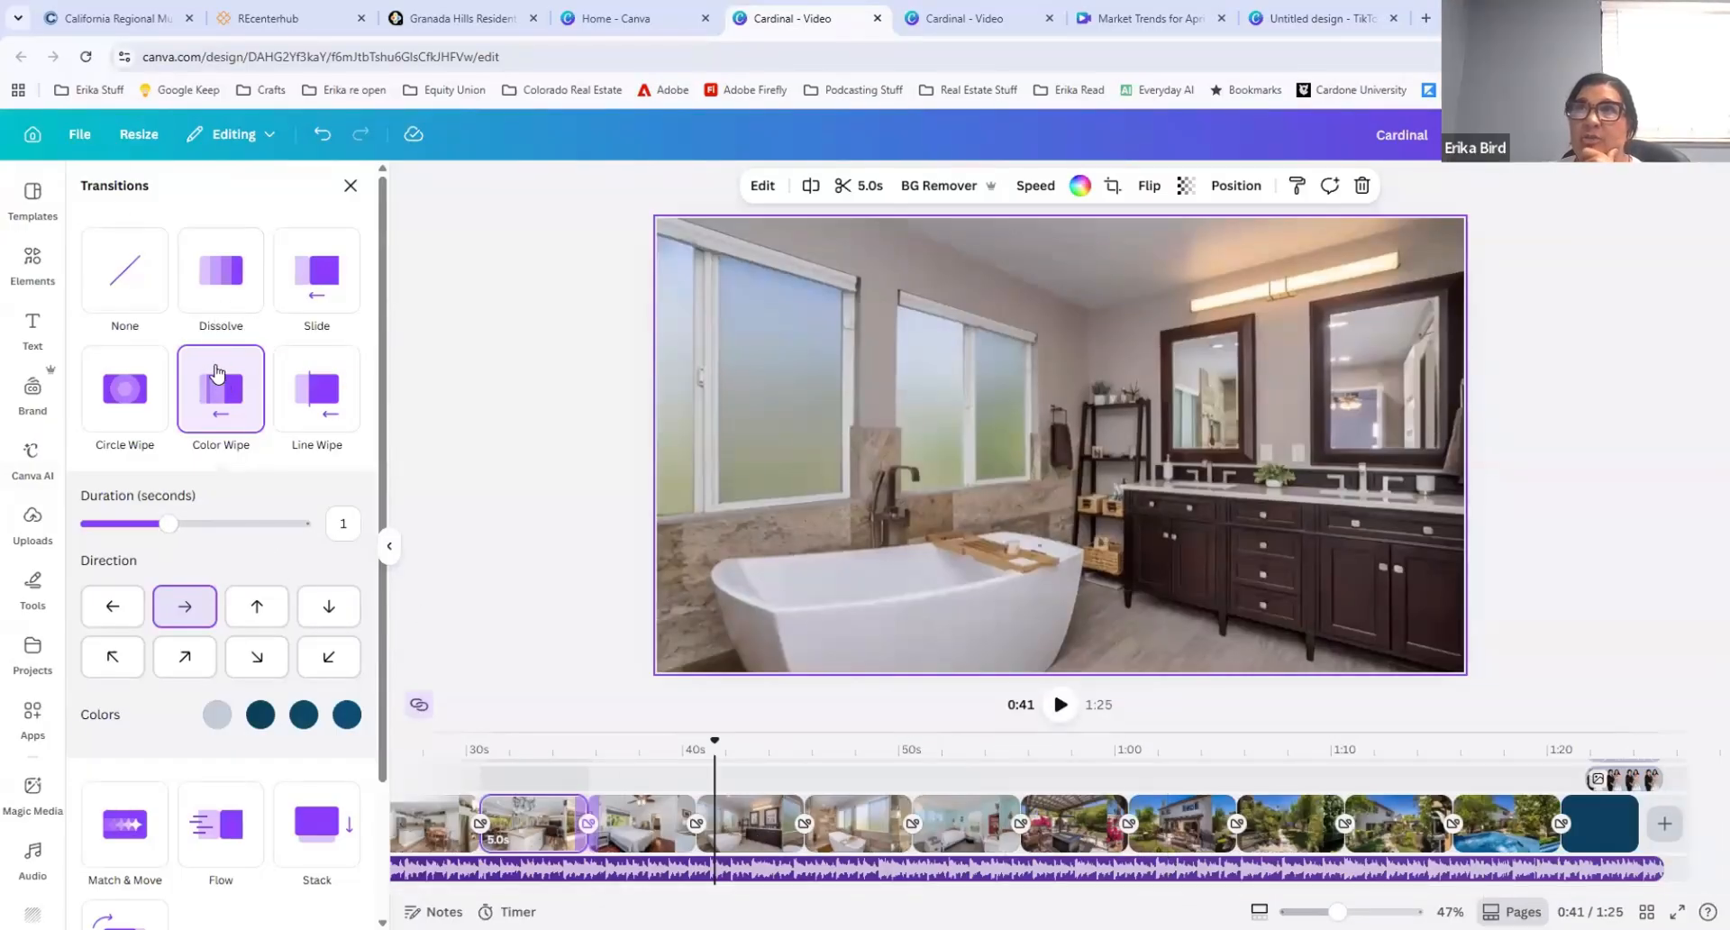
# Step: Change the Color Wipe direction to diagonally down-right, apply it between all scenes, and close the transition settings
pyautogui.scroll(-3, 216, 403)
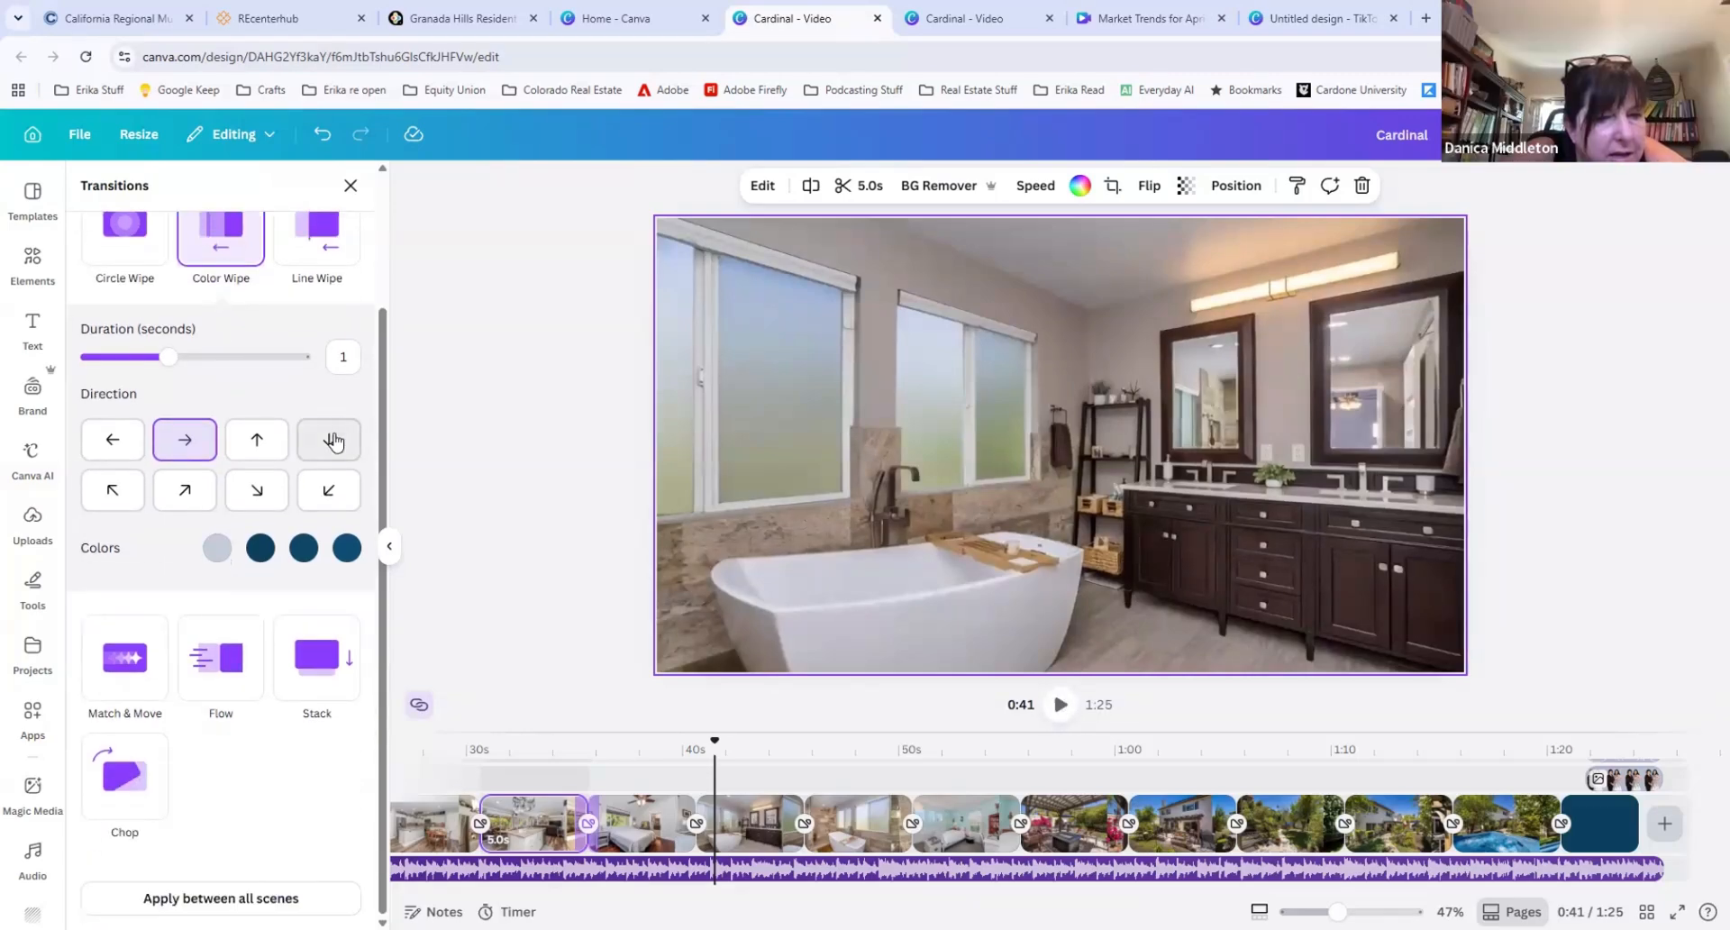
pyautogui.click(331, 441)
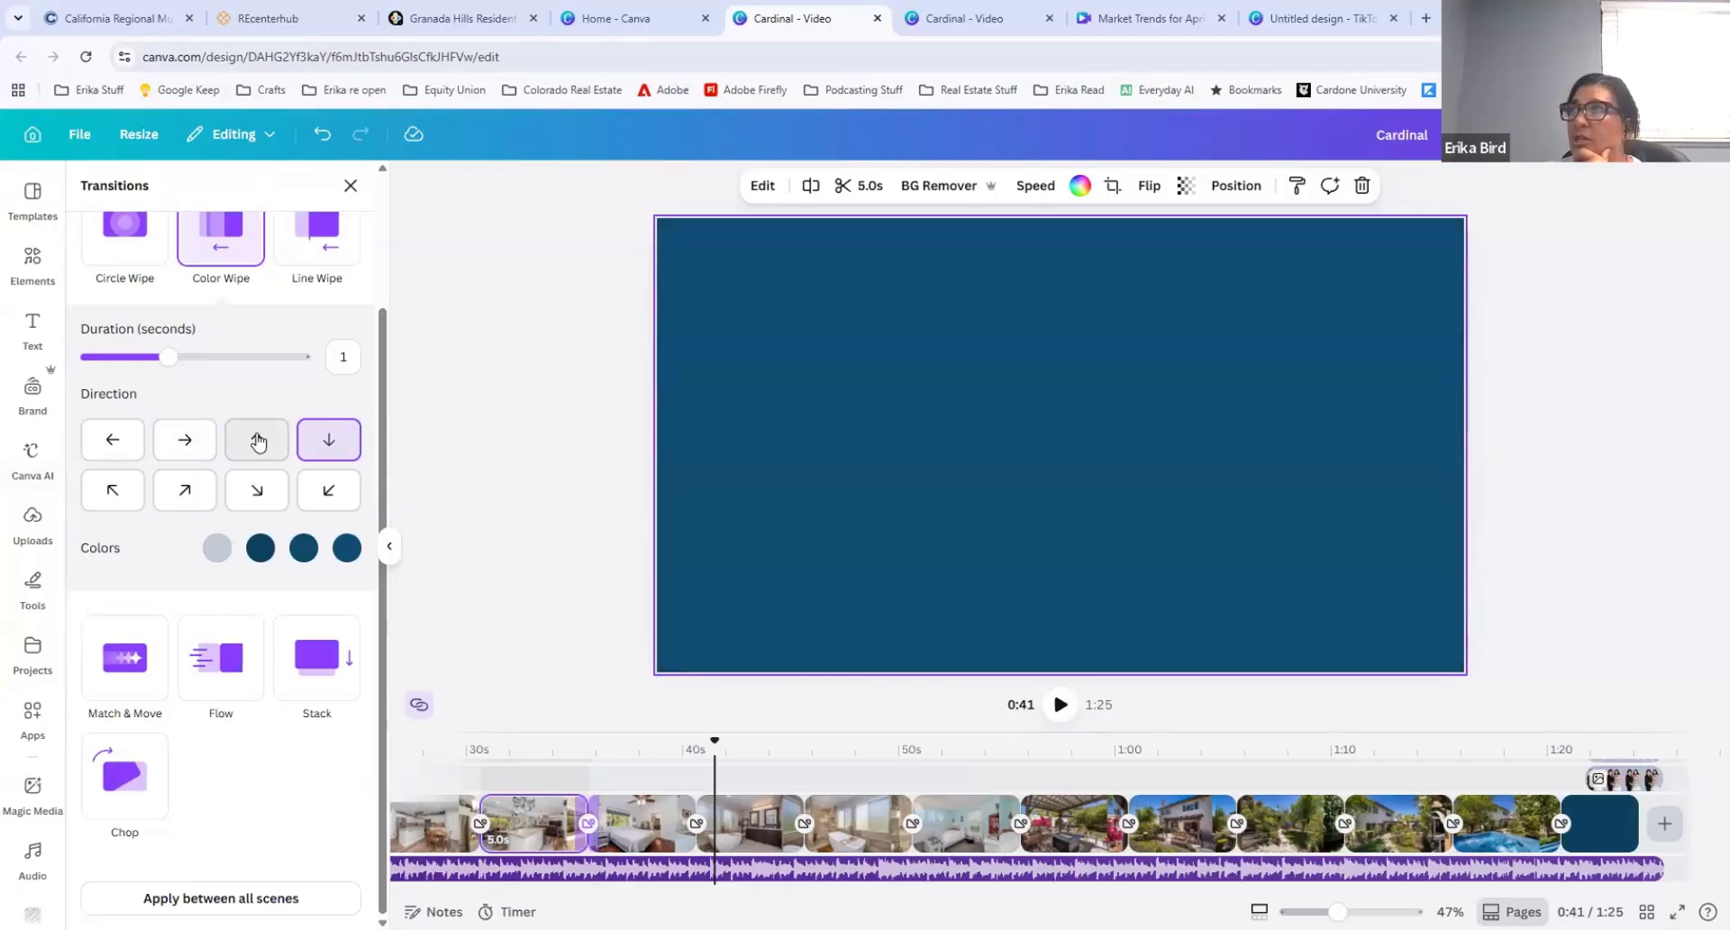
pyautogui.click(259, 491)
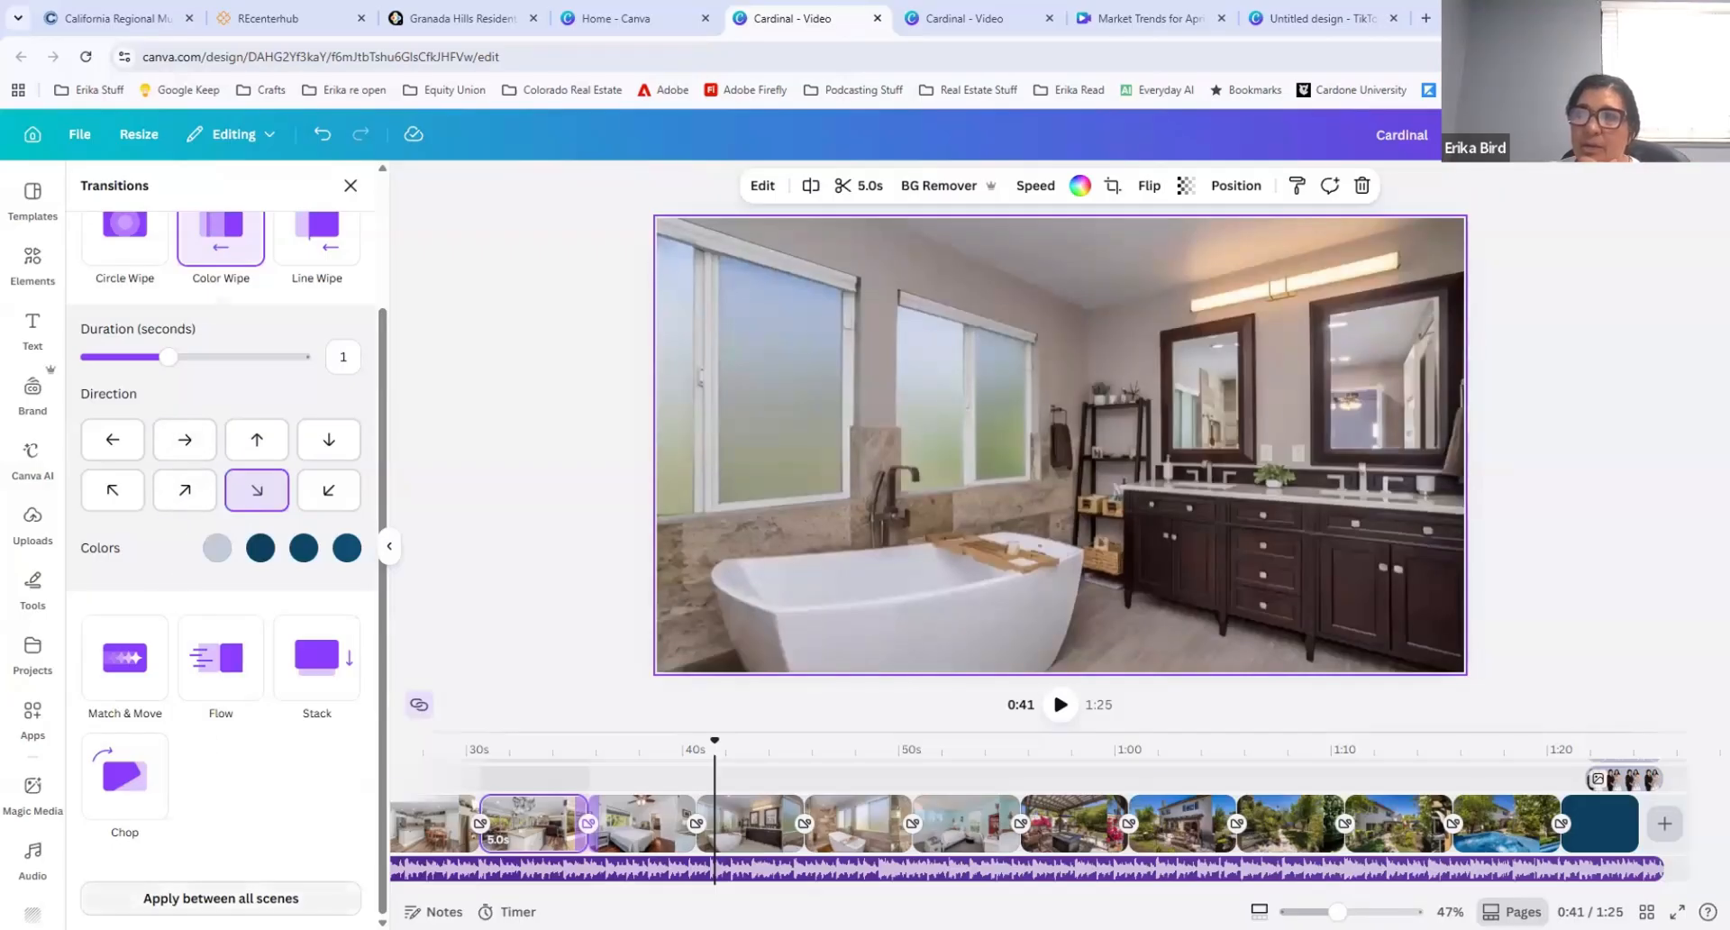
pyautogui.click(225, 900)
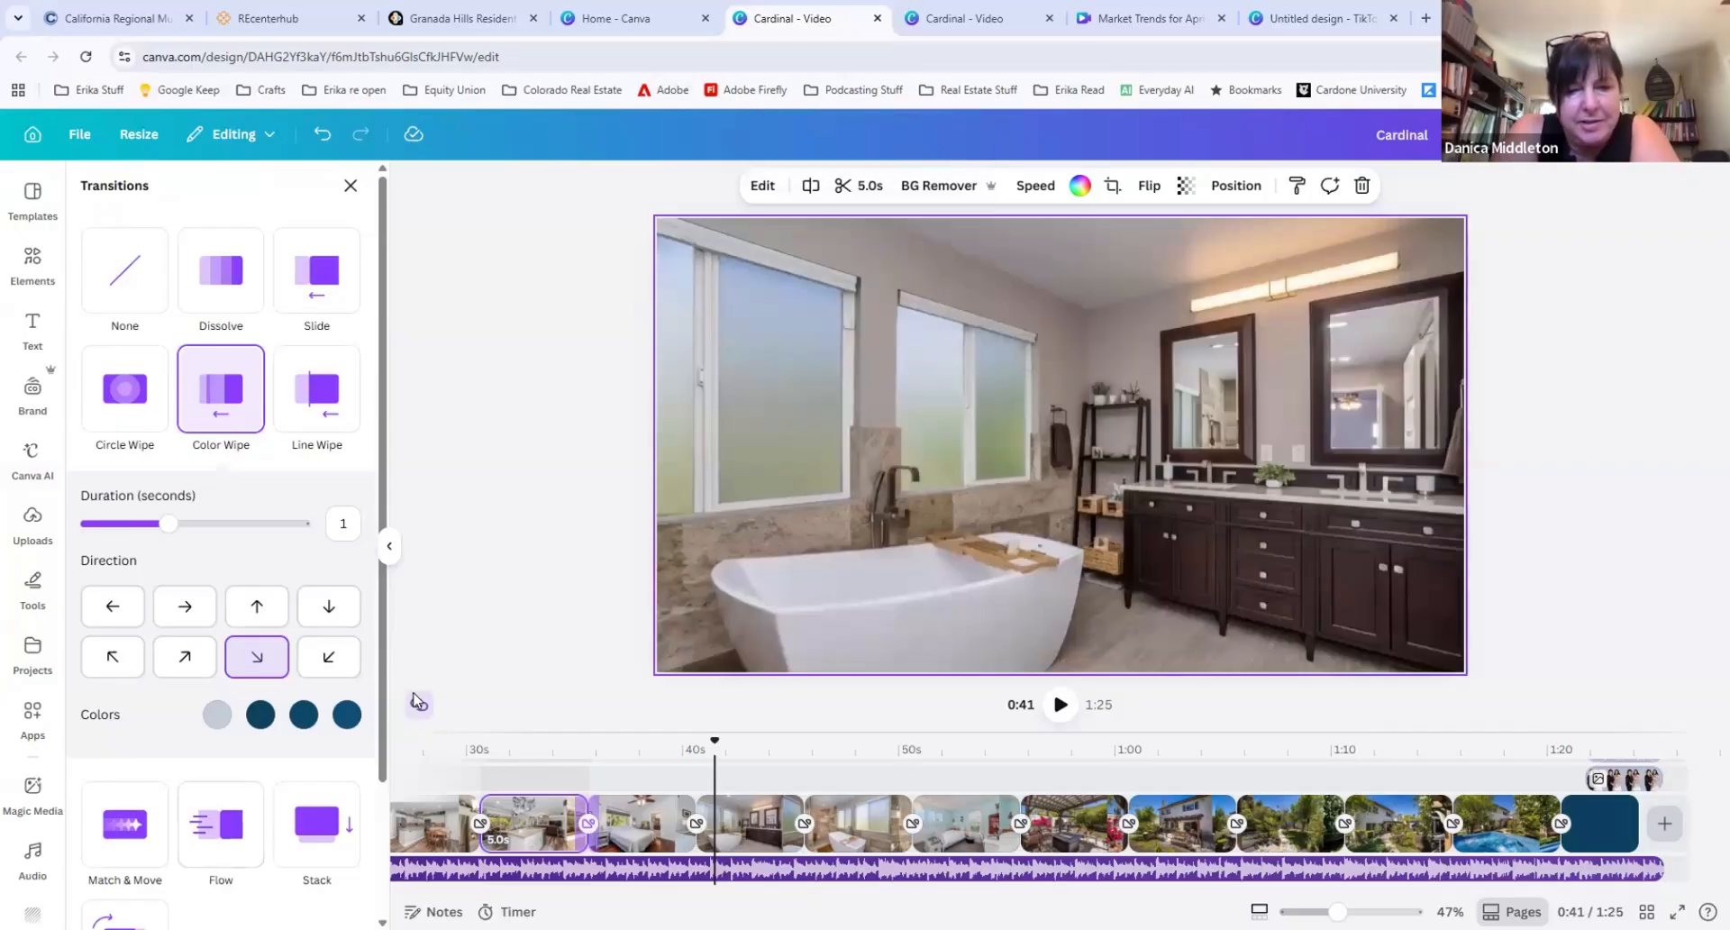
pyautogui.click(349, 186)
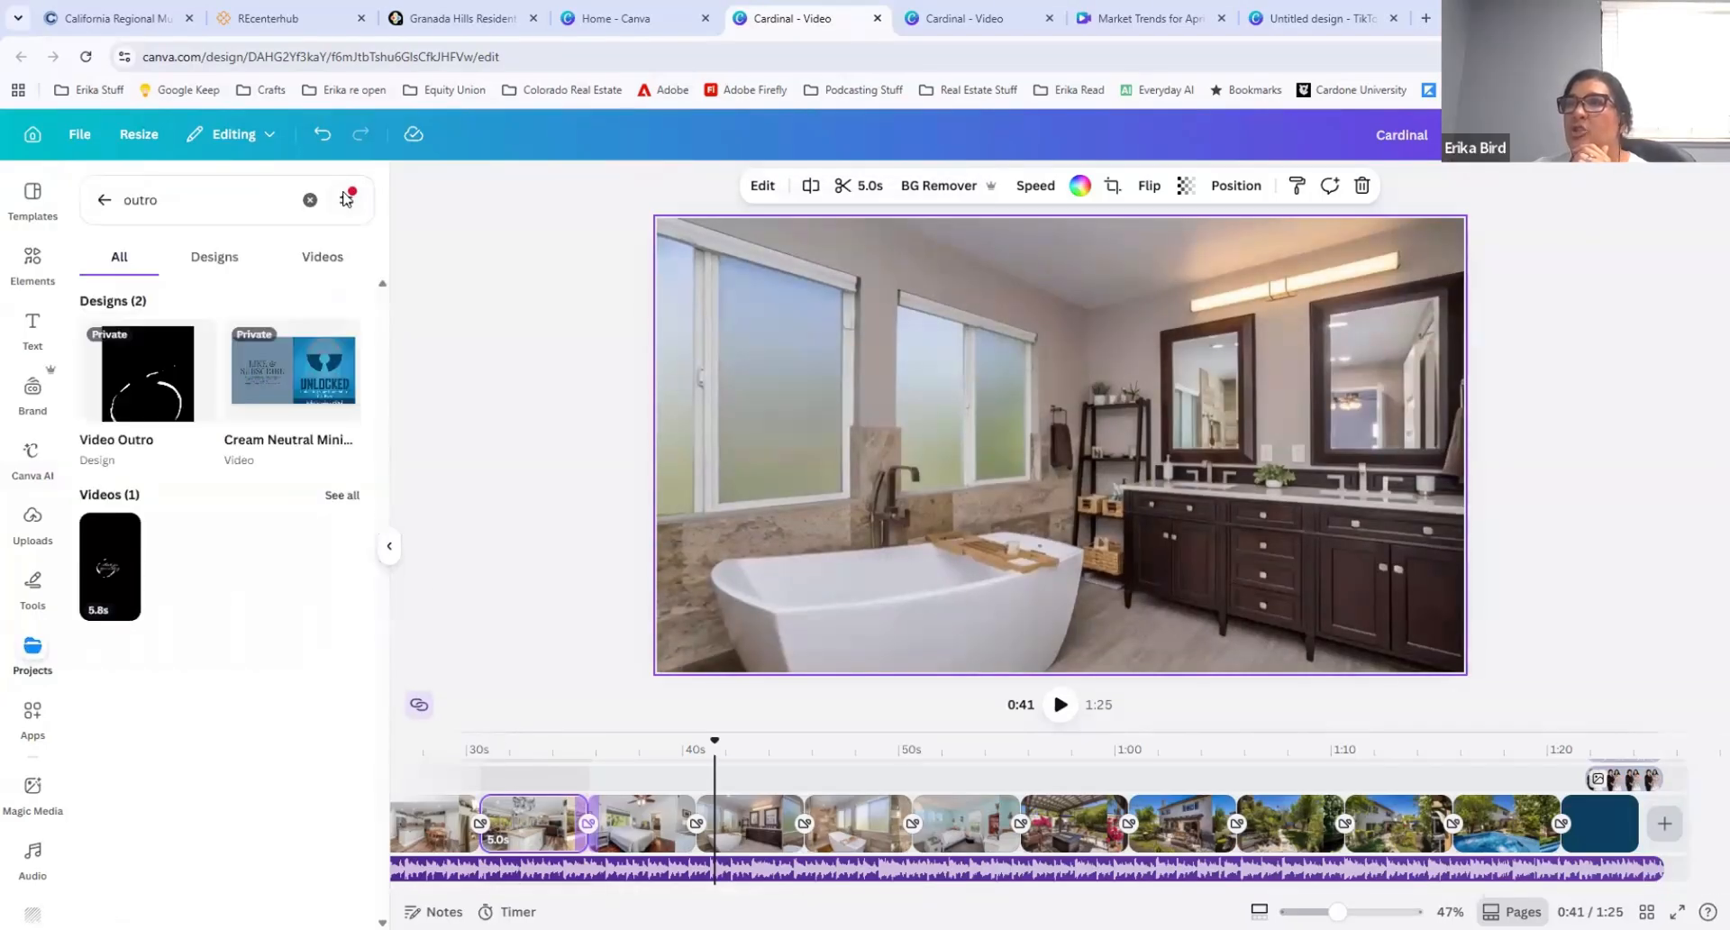
pyautogui.click(518, 464)
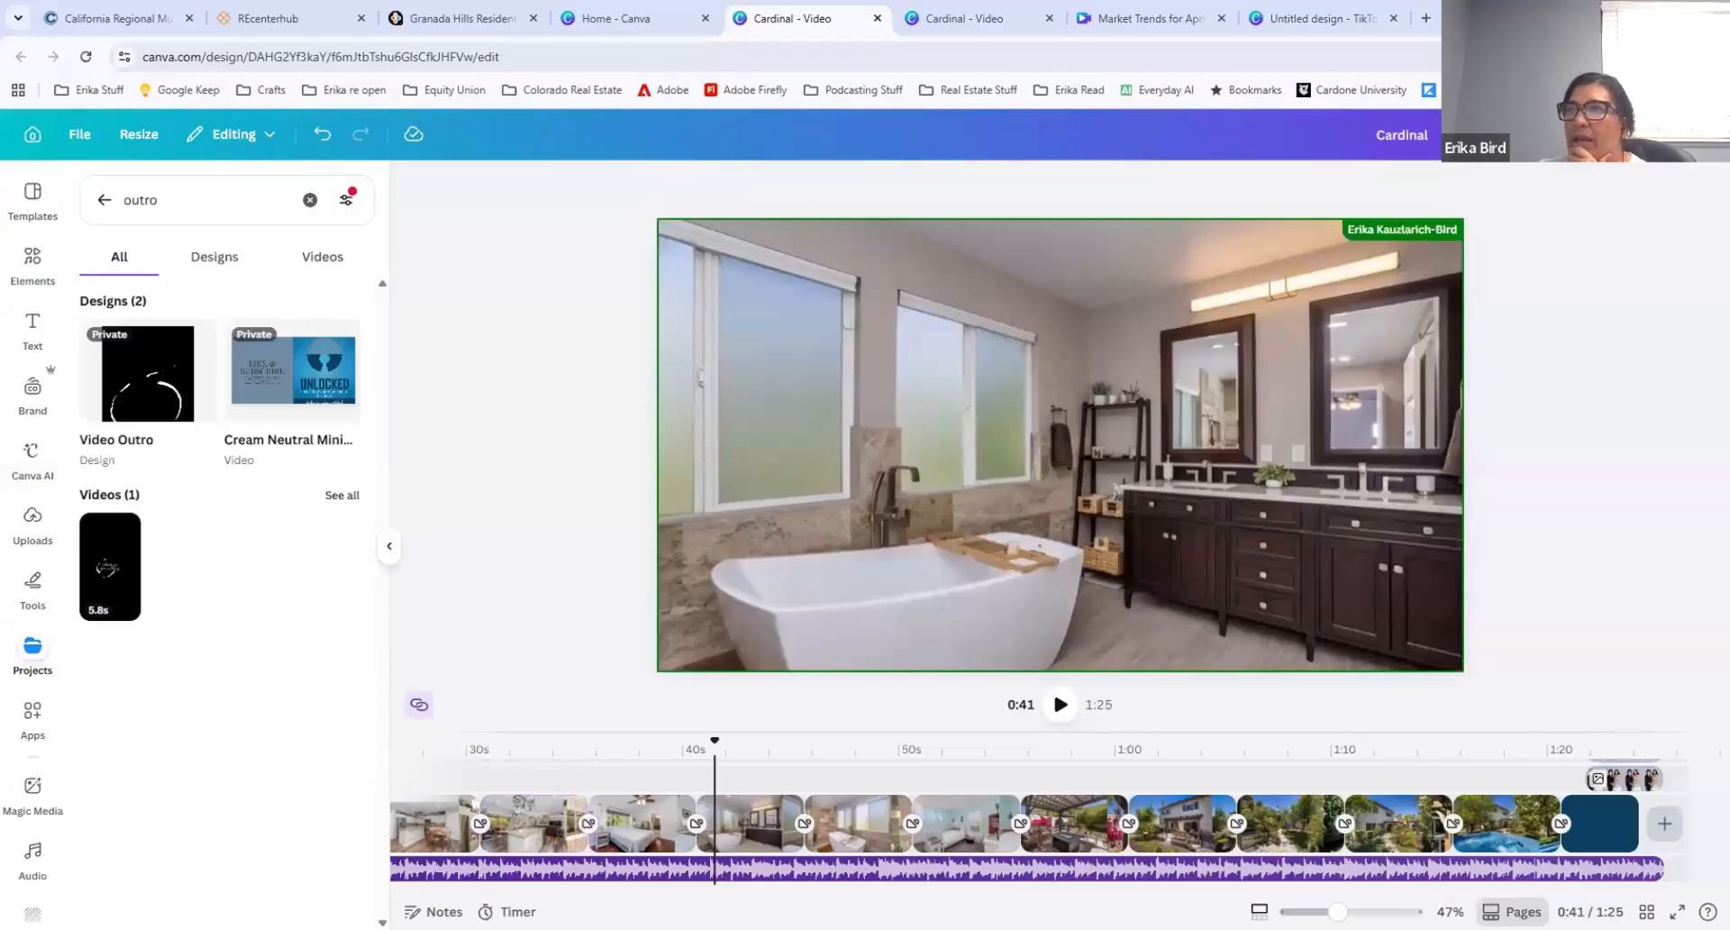
# Step: Delete the "Time for Brunch" music track from the timeline
pyautogui.click(416, 868)
pyautogui.moveTo(764, 891); pyautogui.dragTo(500, 892)
pyautogui.click(488, 879)
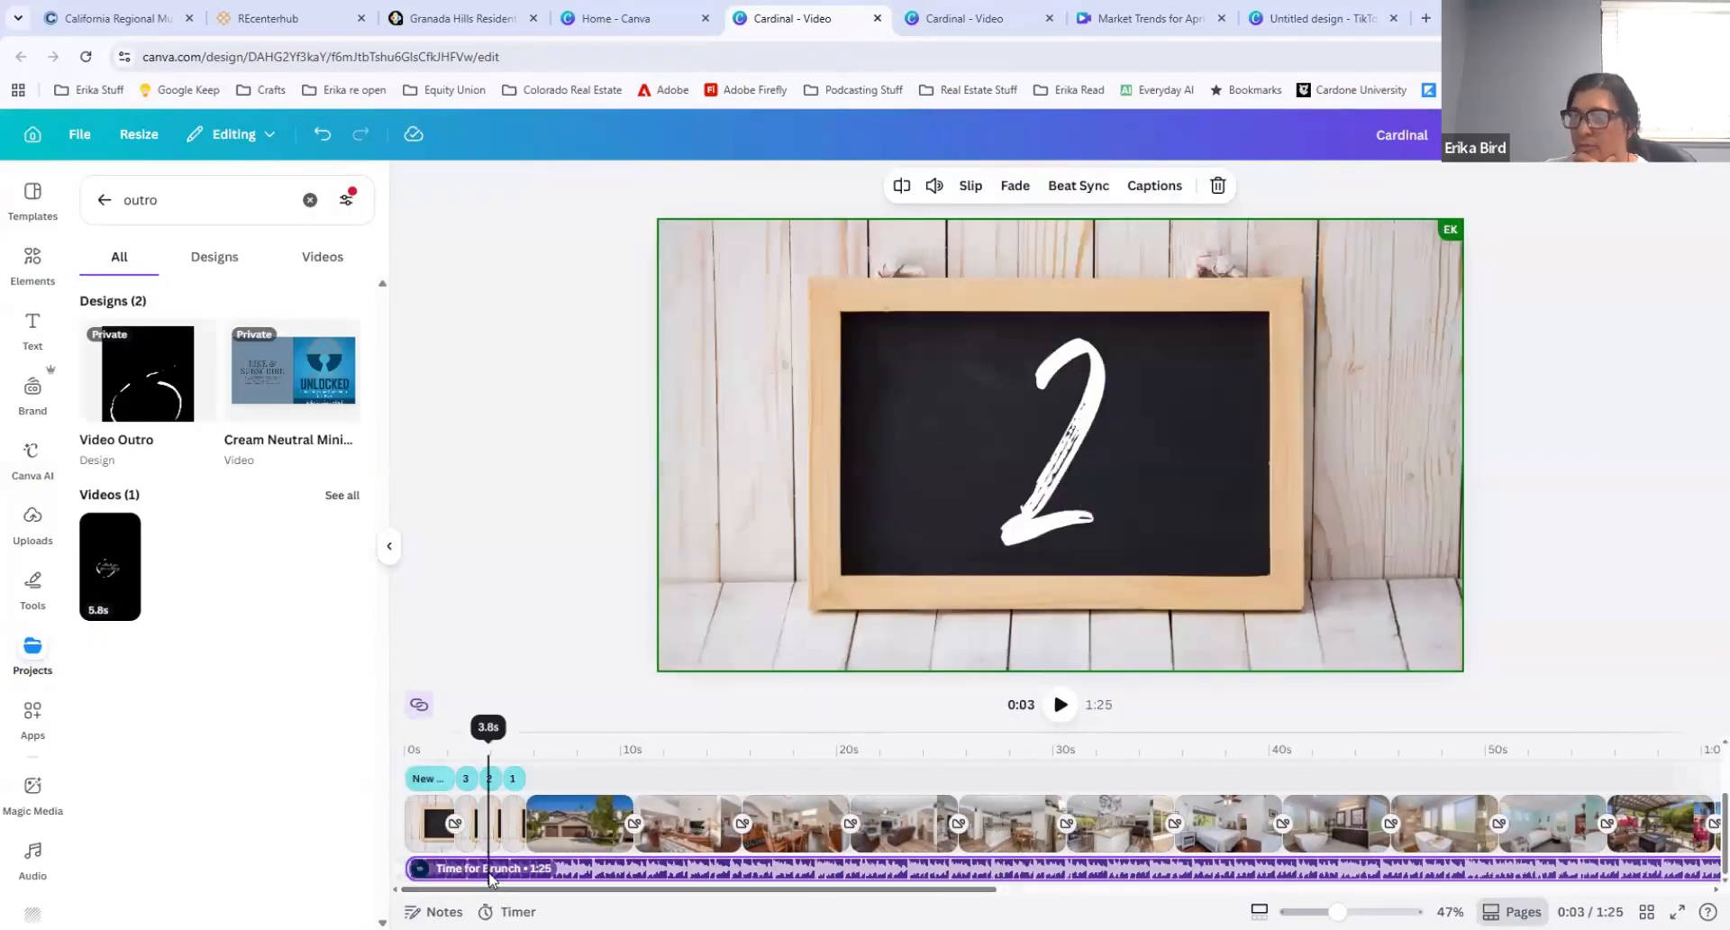
pyautogui.press('Delete')
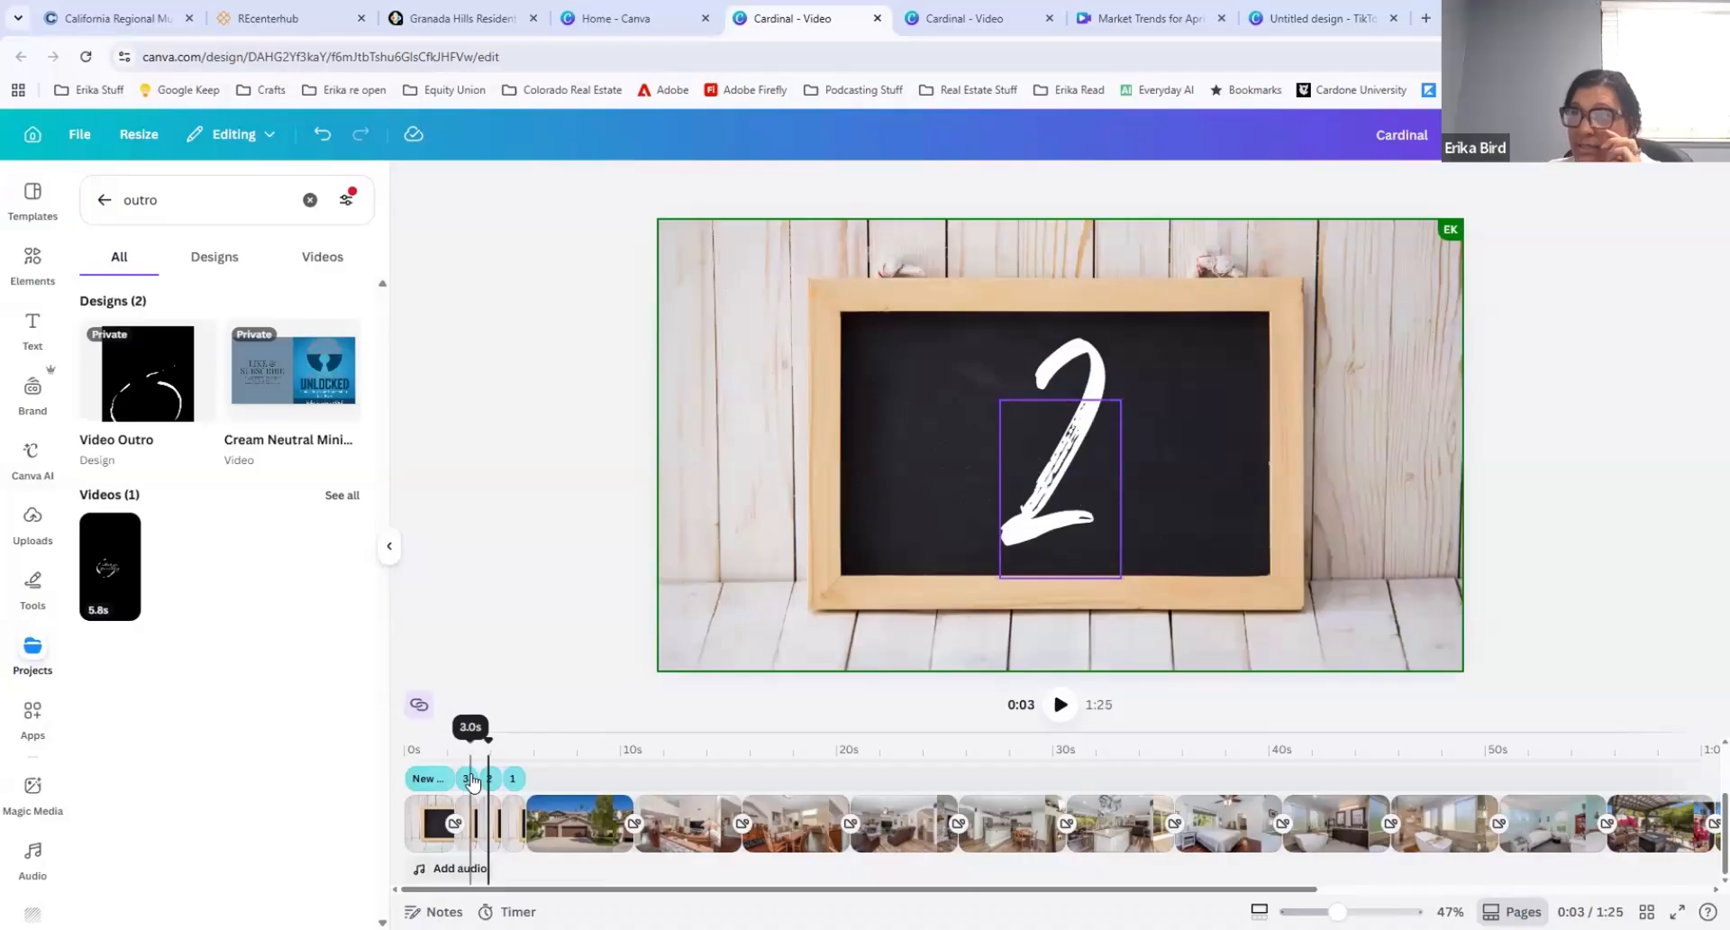
# Step: Open the "New Listing" title text on the opening chalkboard page for editing and leave text editing
pyautogui.click(420, 780)
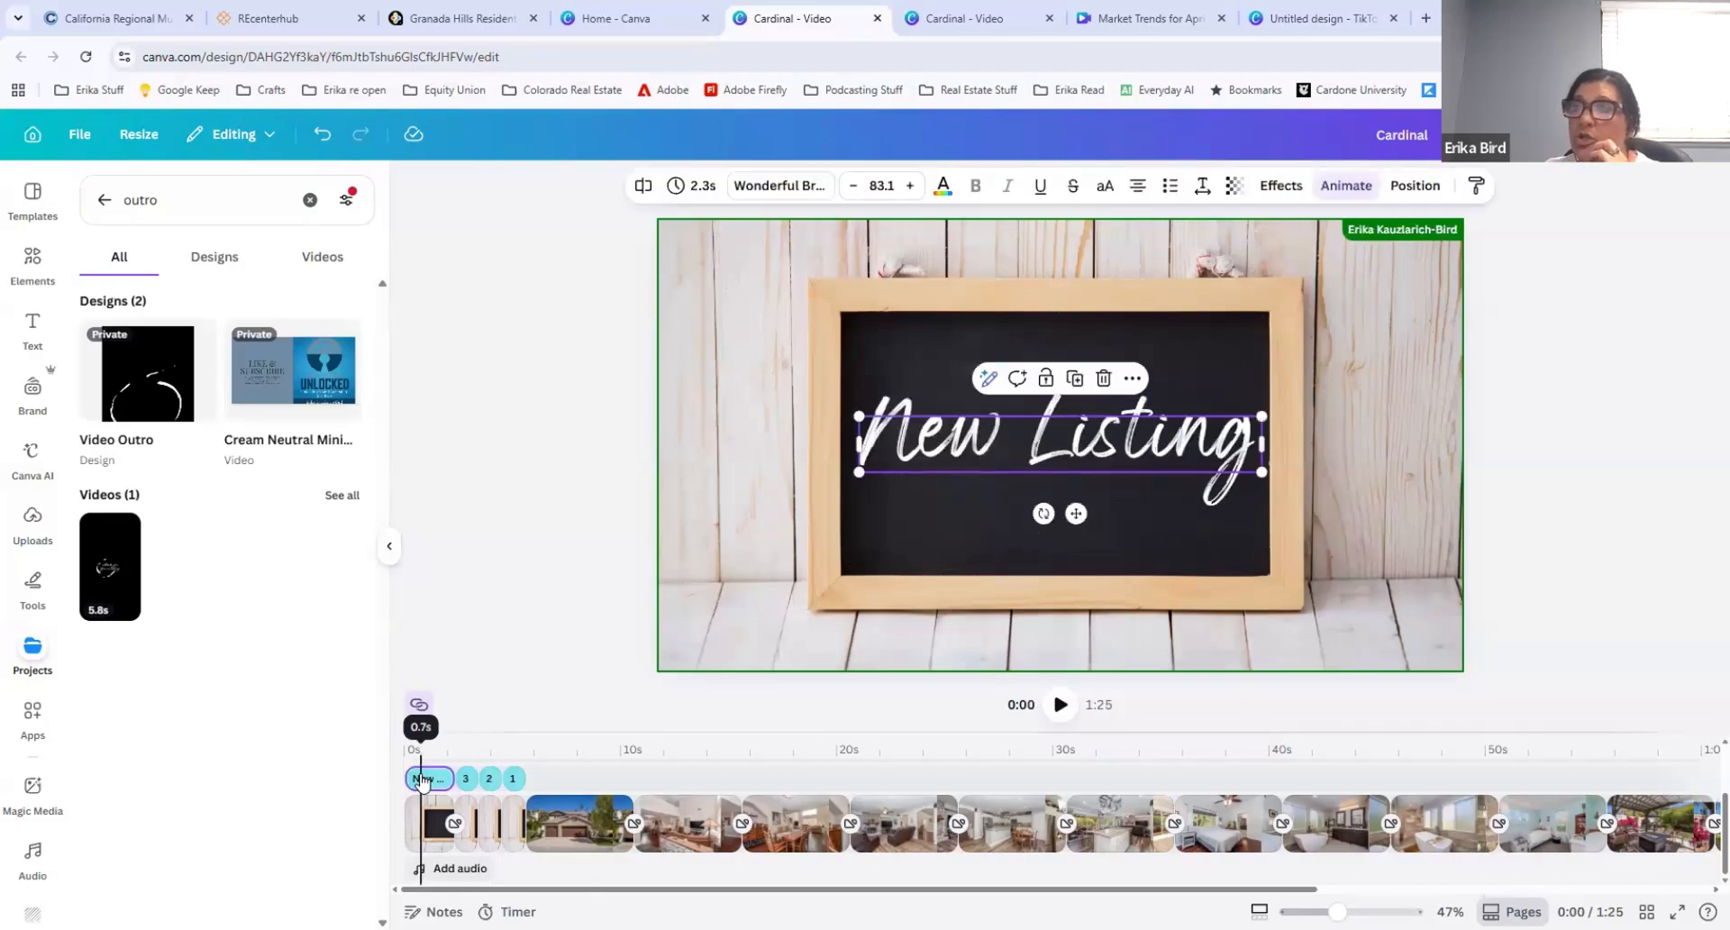
pyautogui.doubleClick(957, 440)
pyautogui.press('Escape')
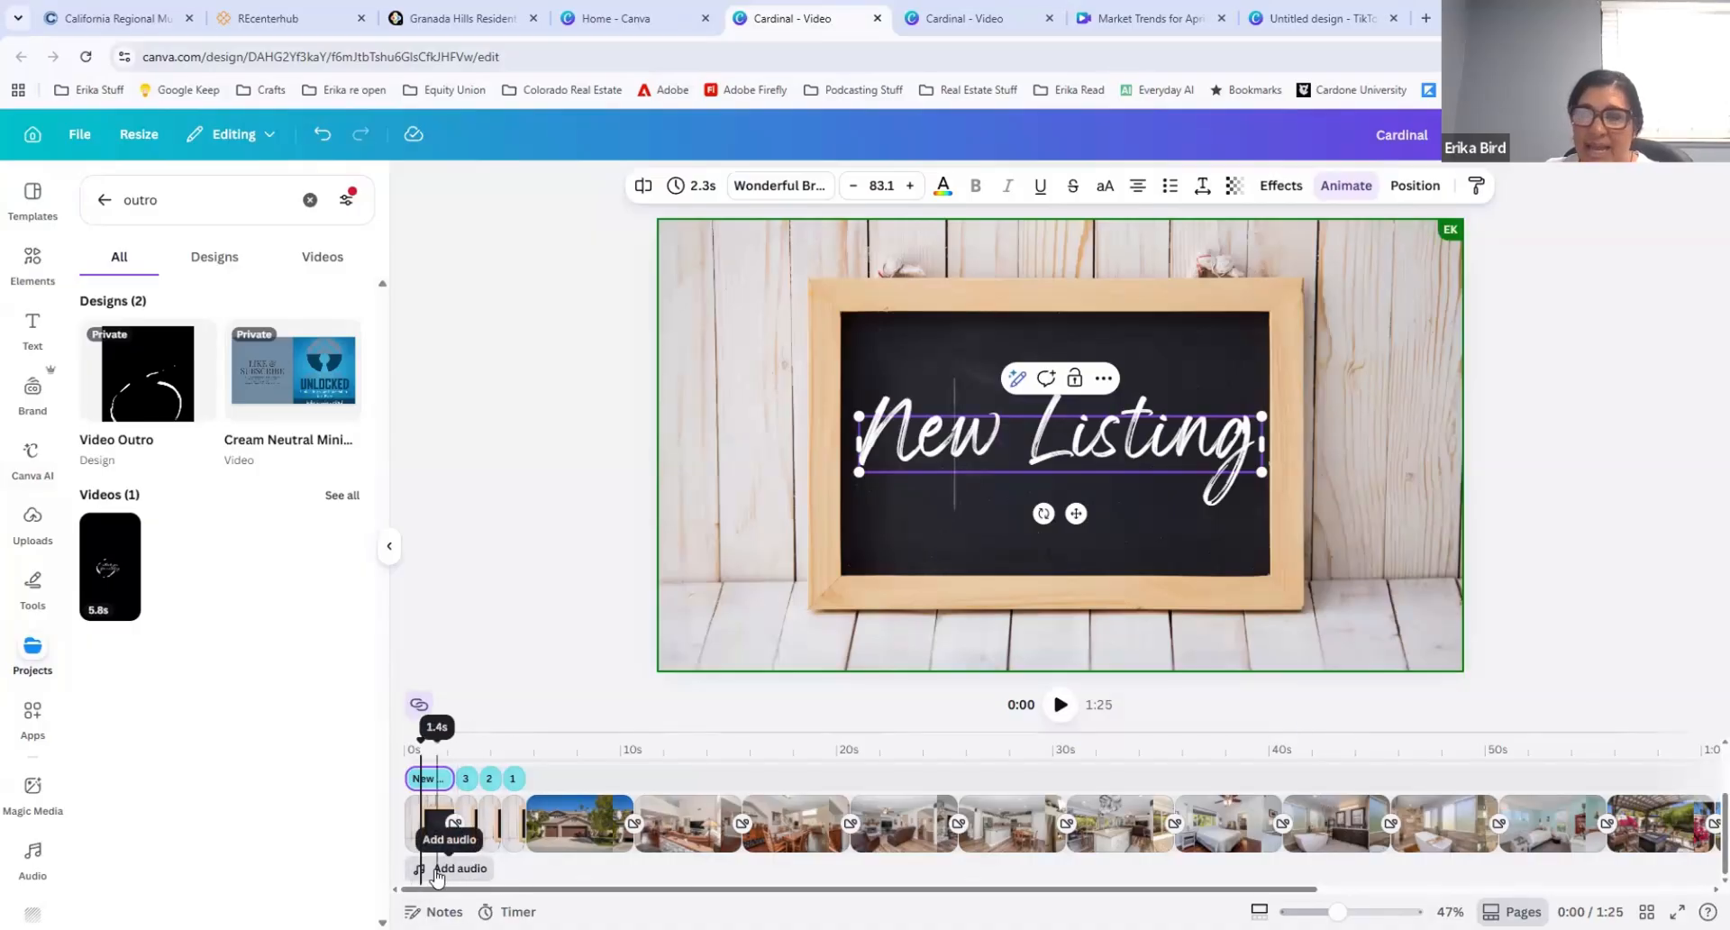
# Step: Browse the music library, preview the instrumental track "House of Chill (Instrumental)", and add it to the timeline from the start of the video
pyautogui.click(431, 870)
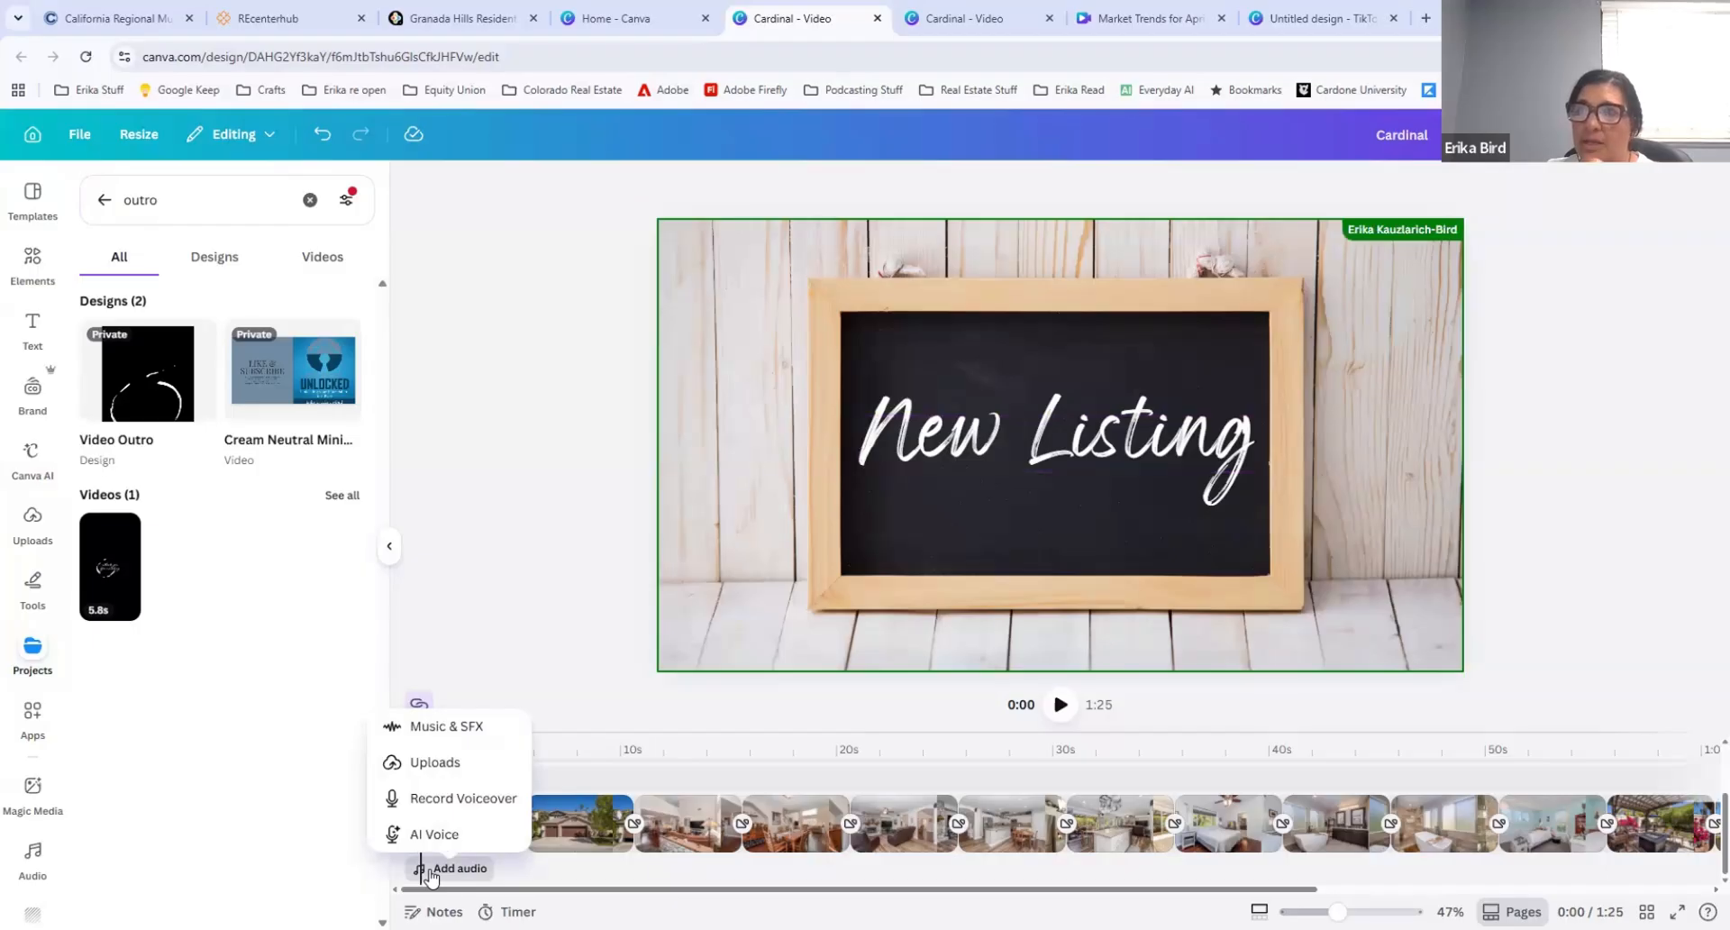
pyautogui.click(417, 726)
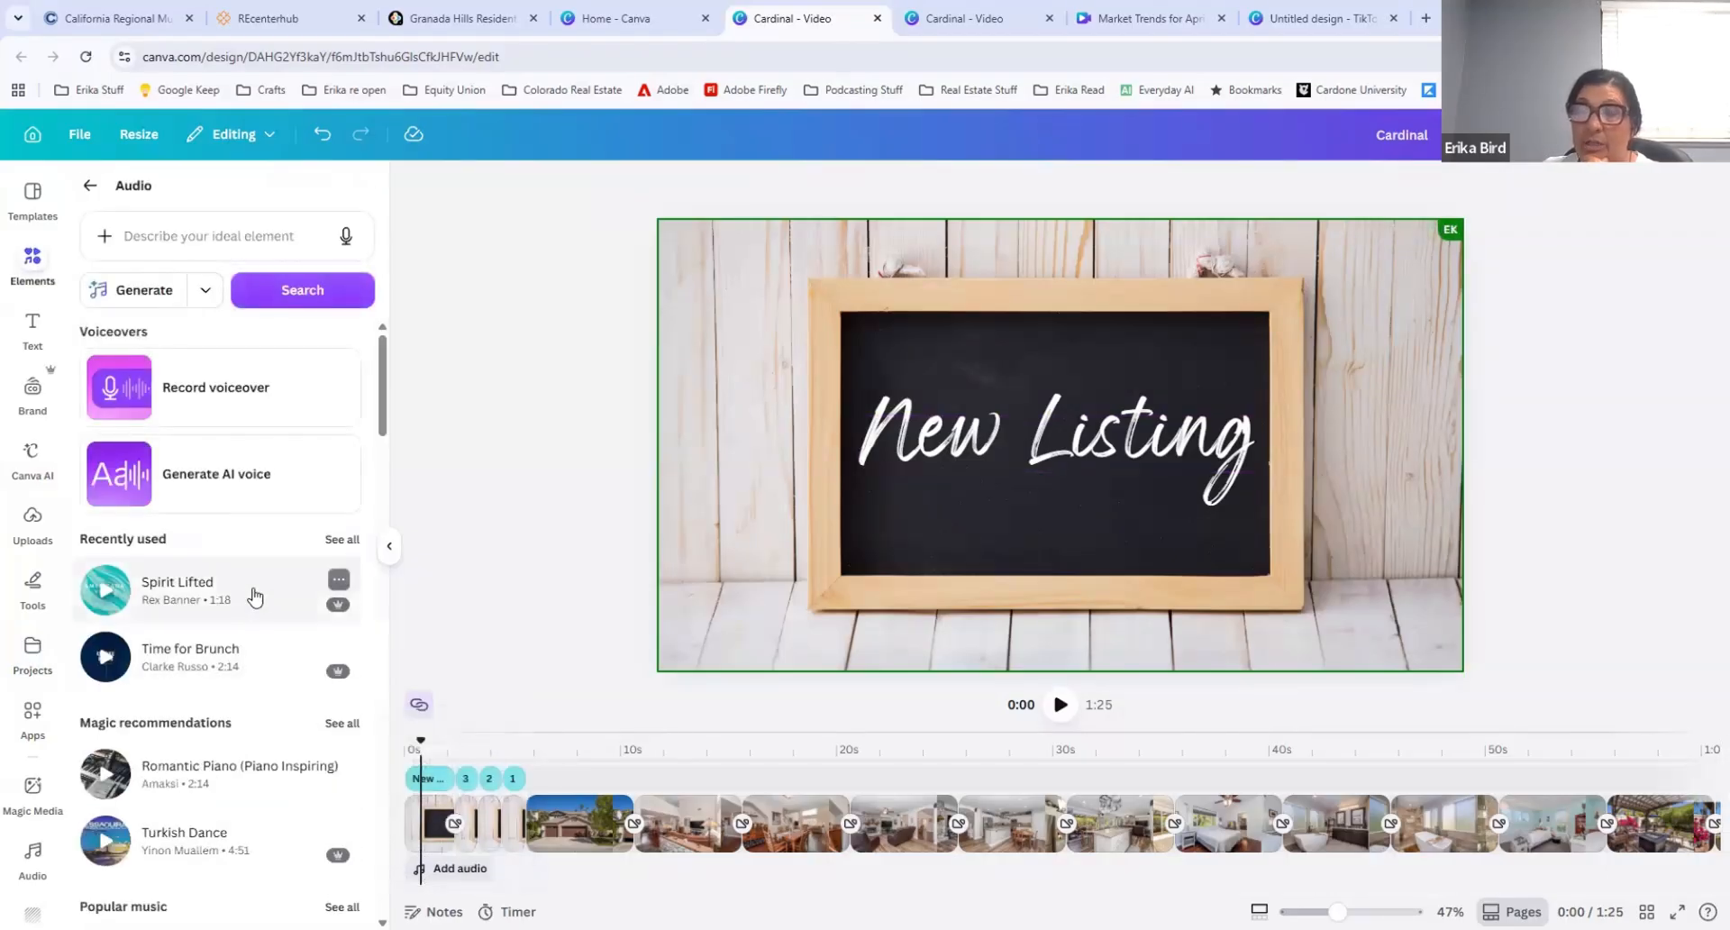
pyautogui.scroll(-3, 225, 599)
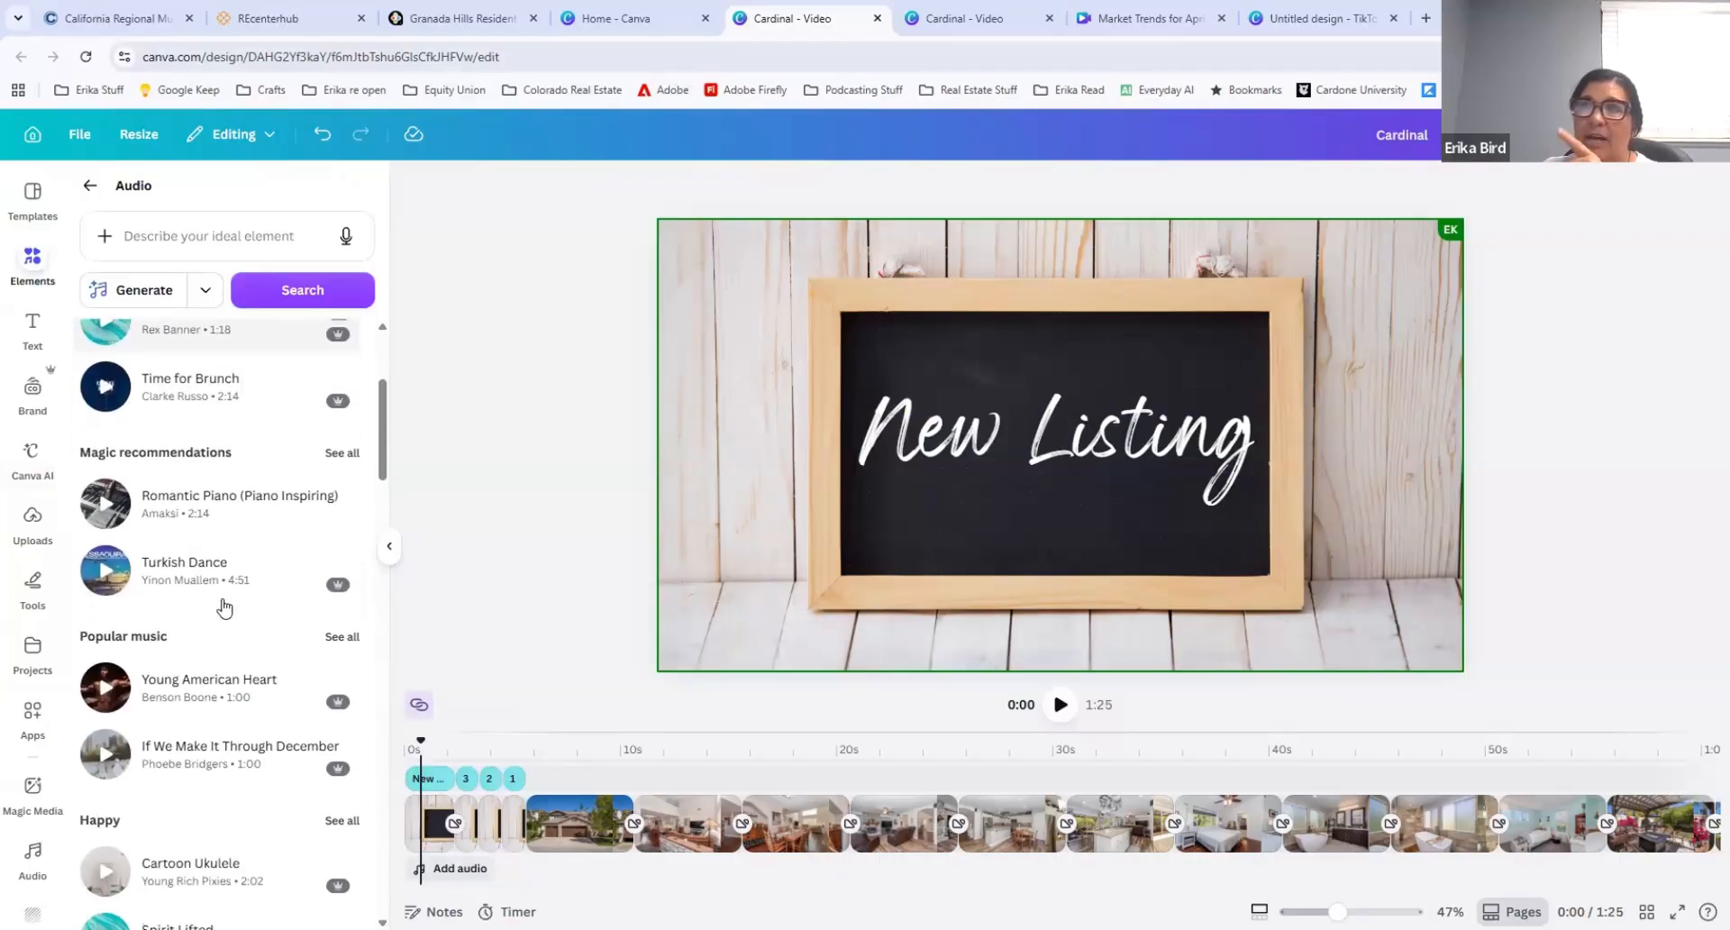
pyautogui.scroll(3, 225, 576)
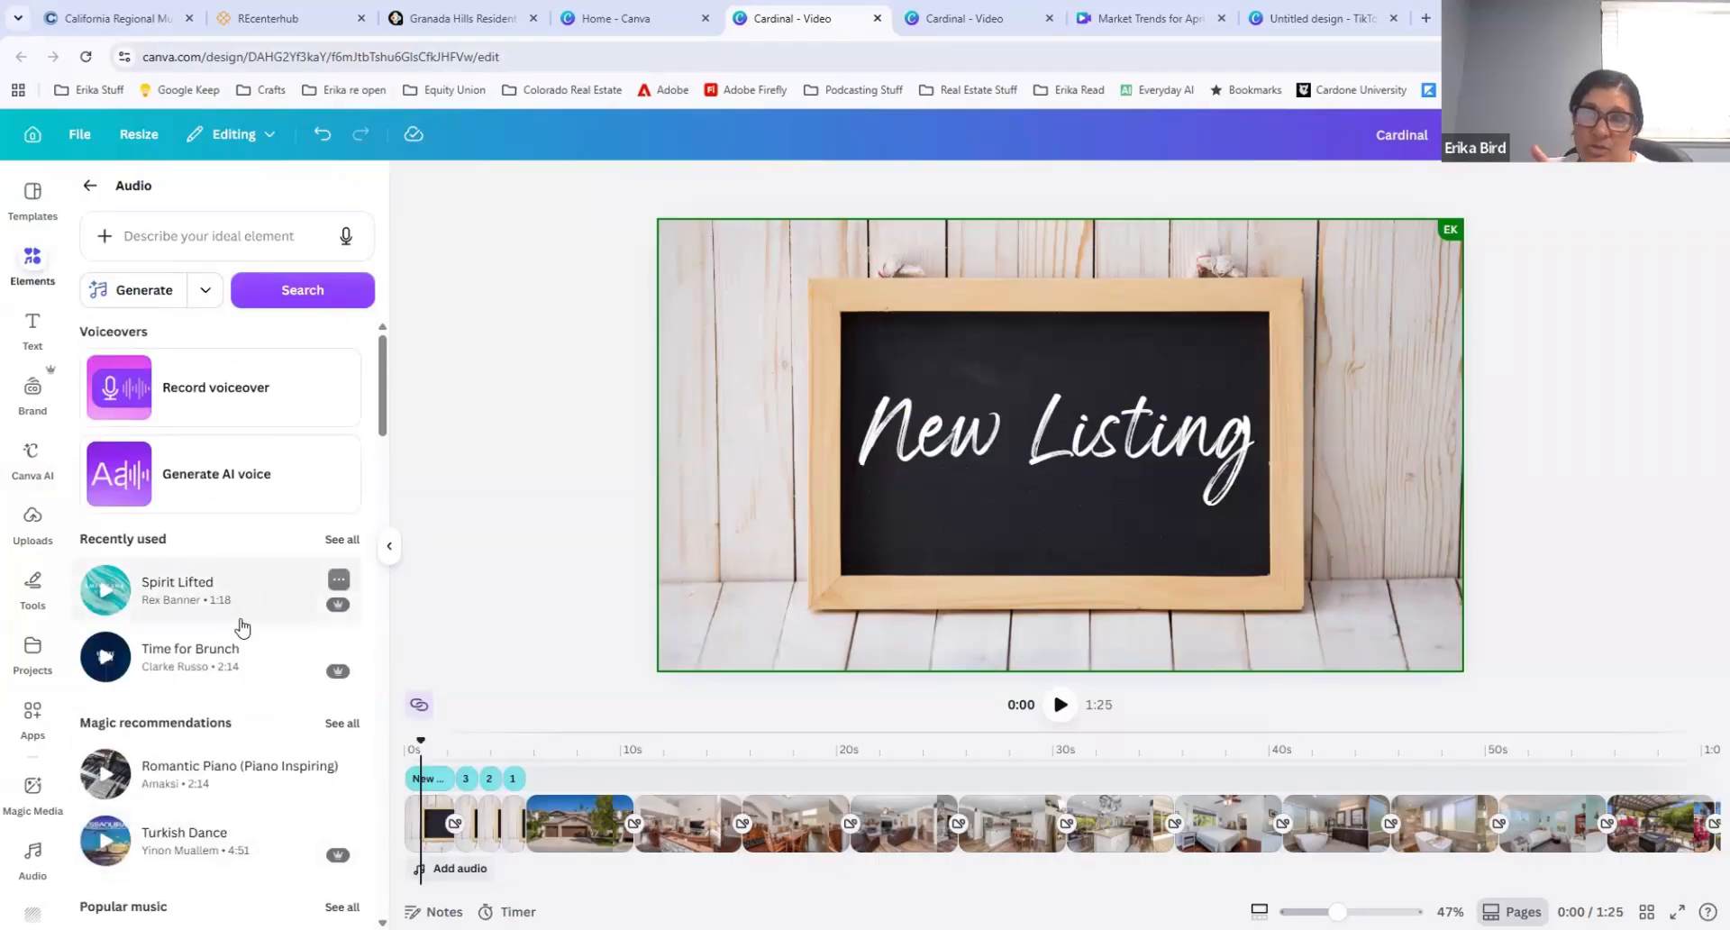
pyautogui.scroll(-3, 223, 658)
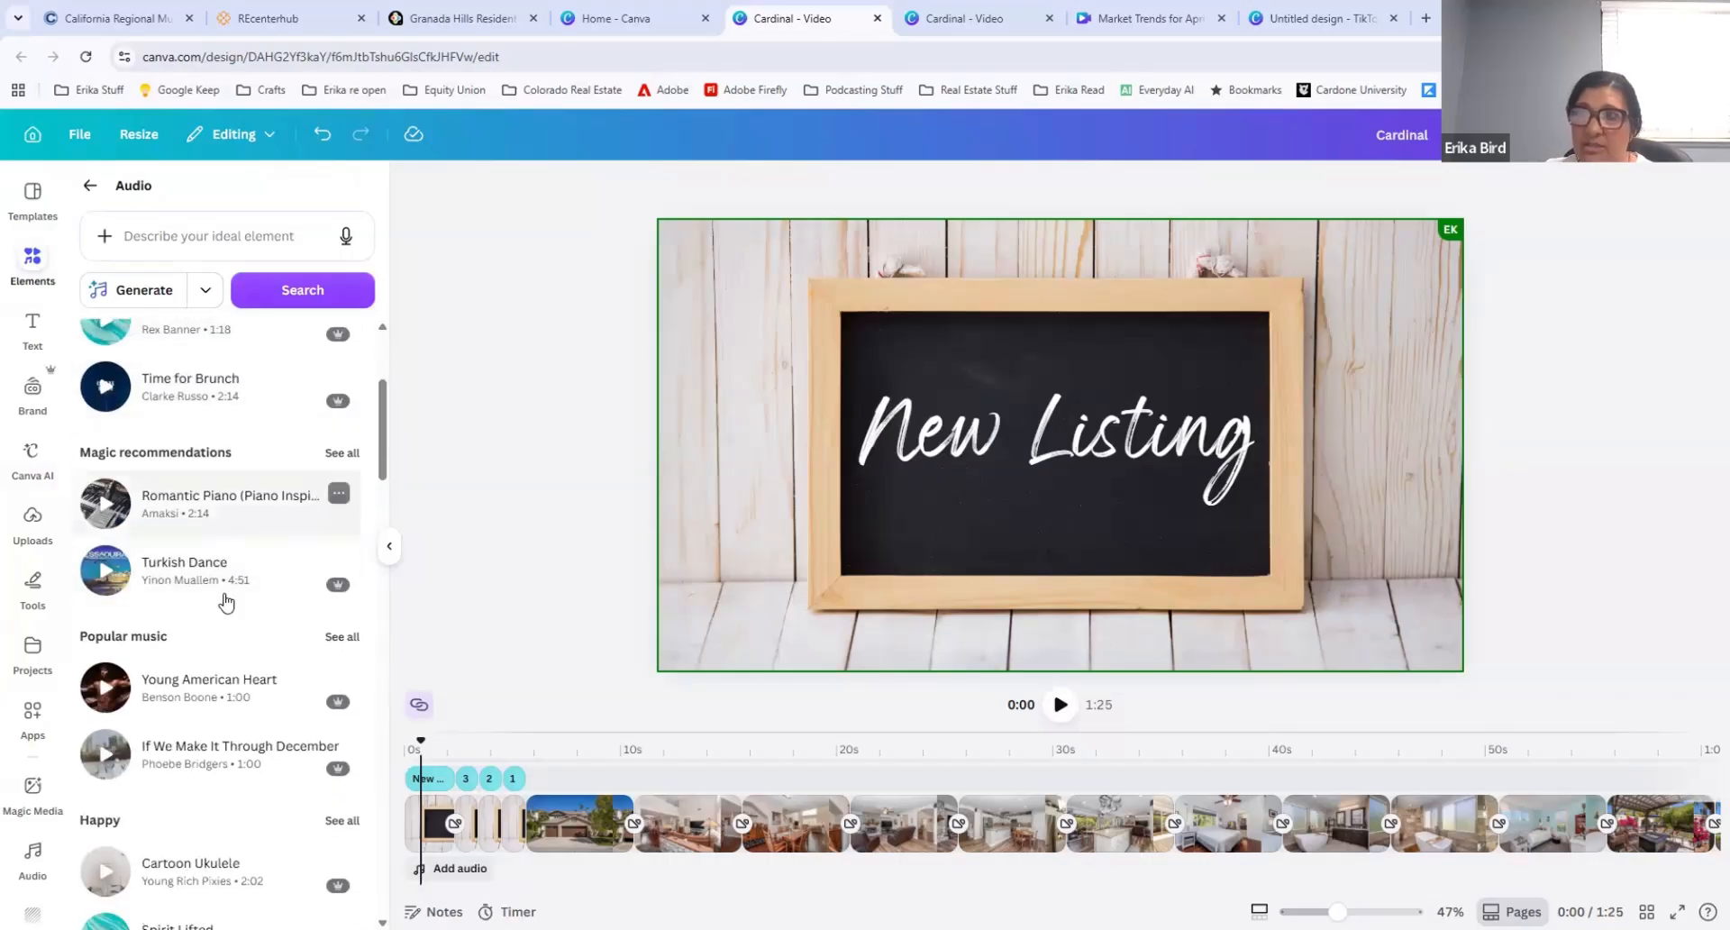
pyautogui.scroll(-2, 220, 674)
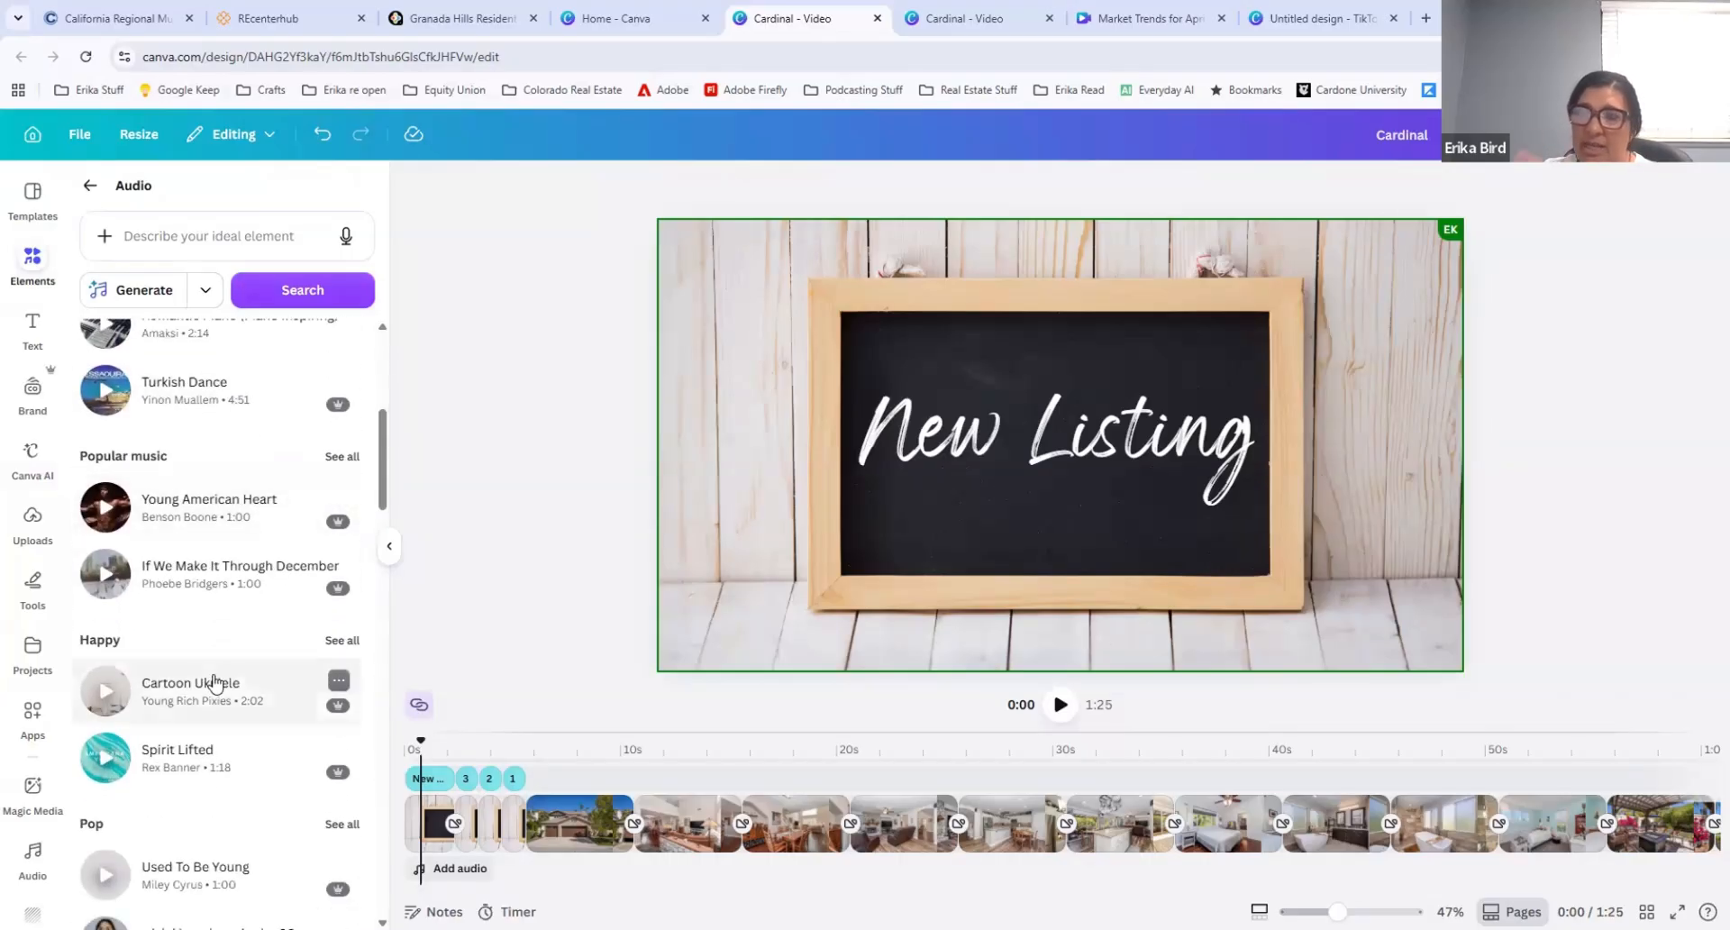
pyautogui.scroll(-4, 215, 682)
pyautogui.scroll(-5, 214, 682)
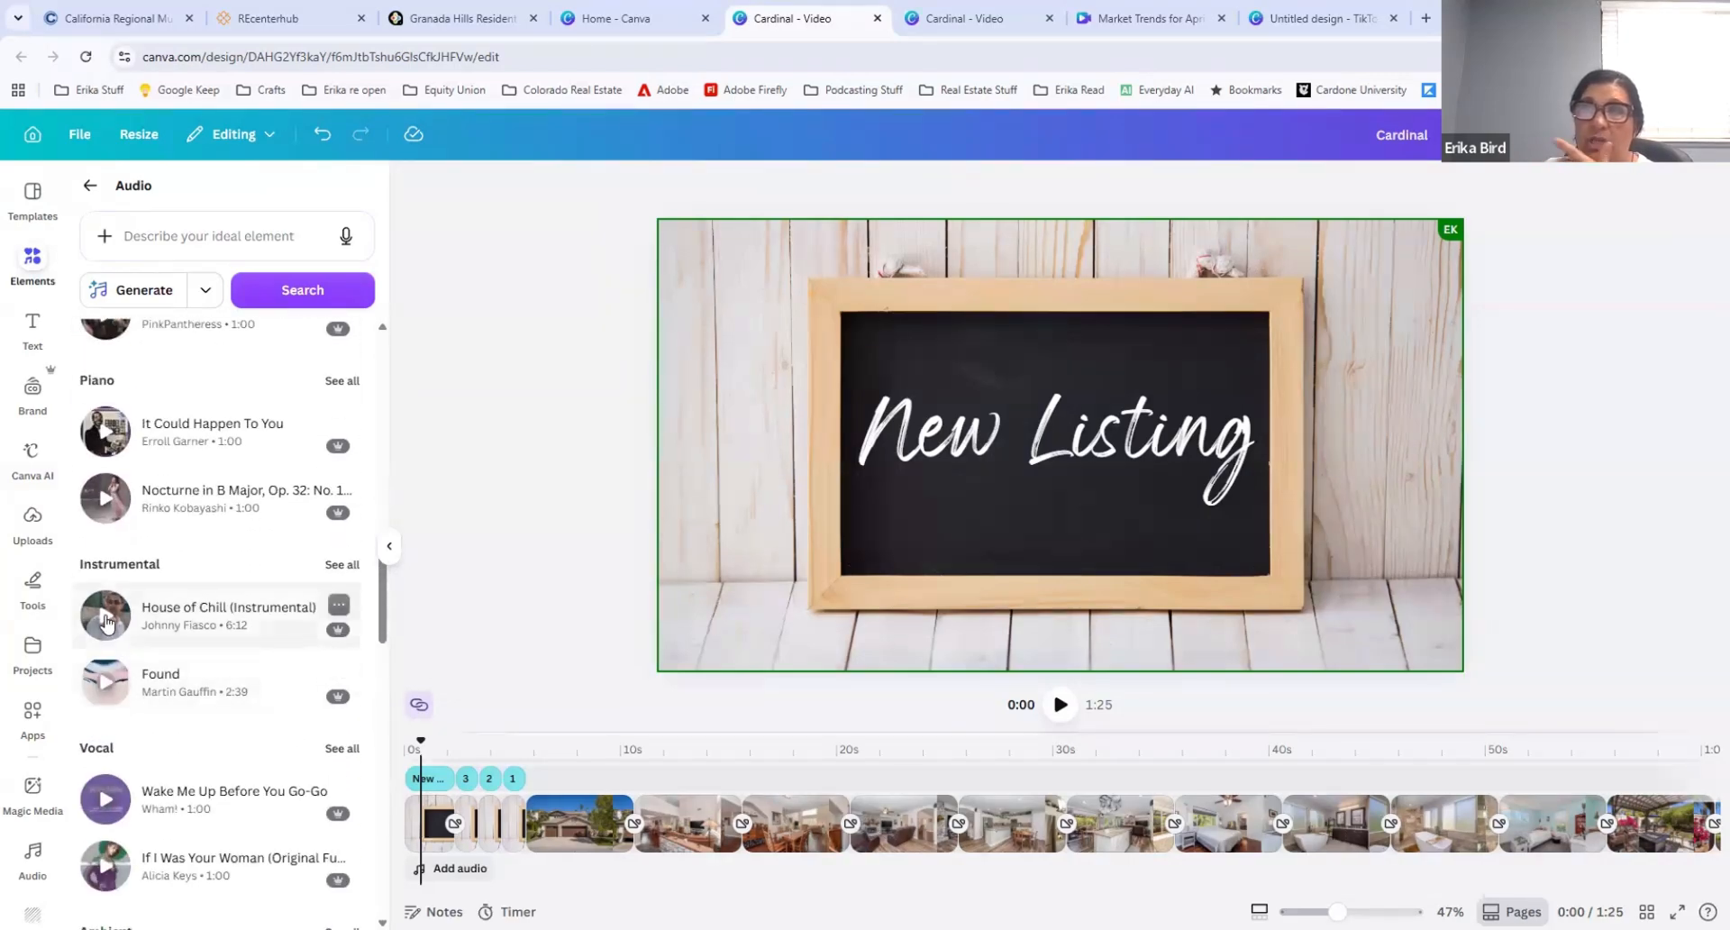
pyautogui.click(105, 617)
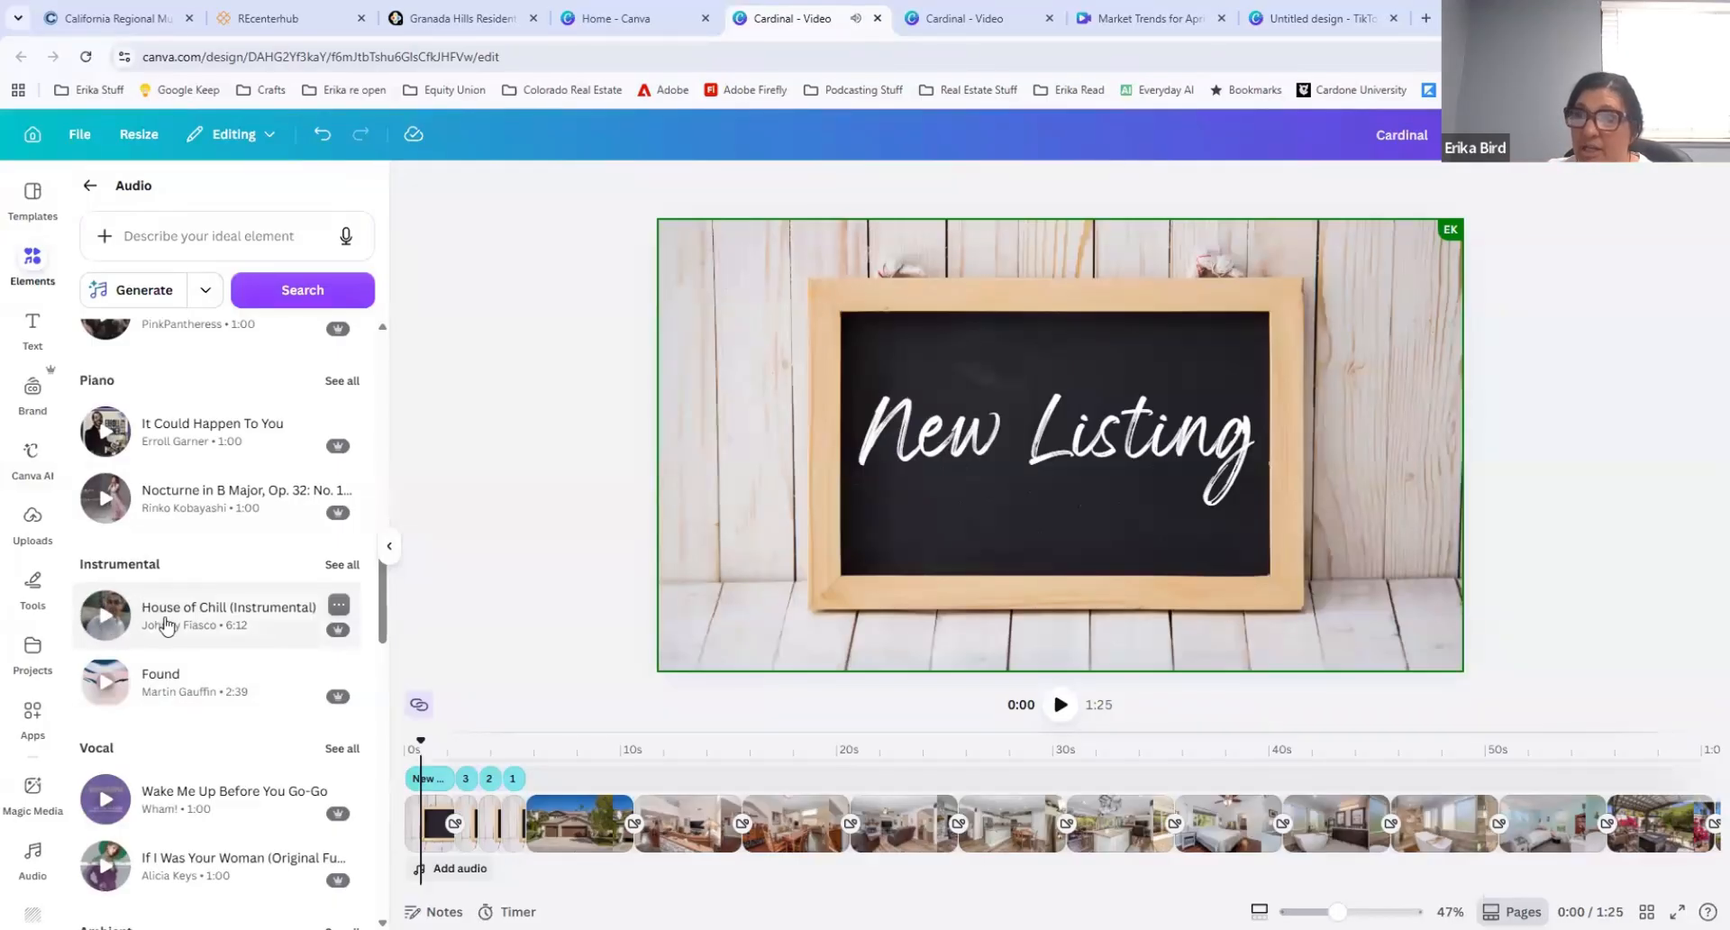
pyautogui.moveTo(165, 617); pyautogui.dragTo(407, 869)
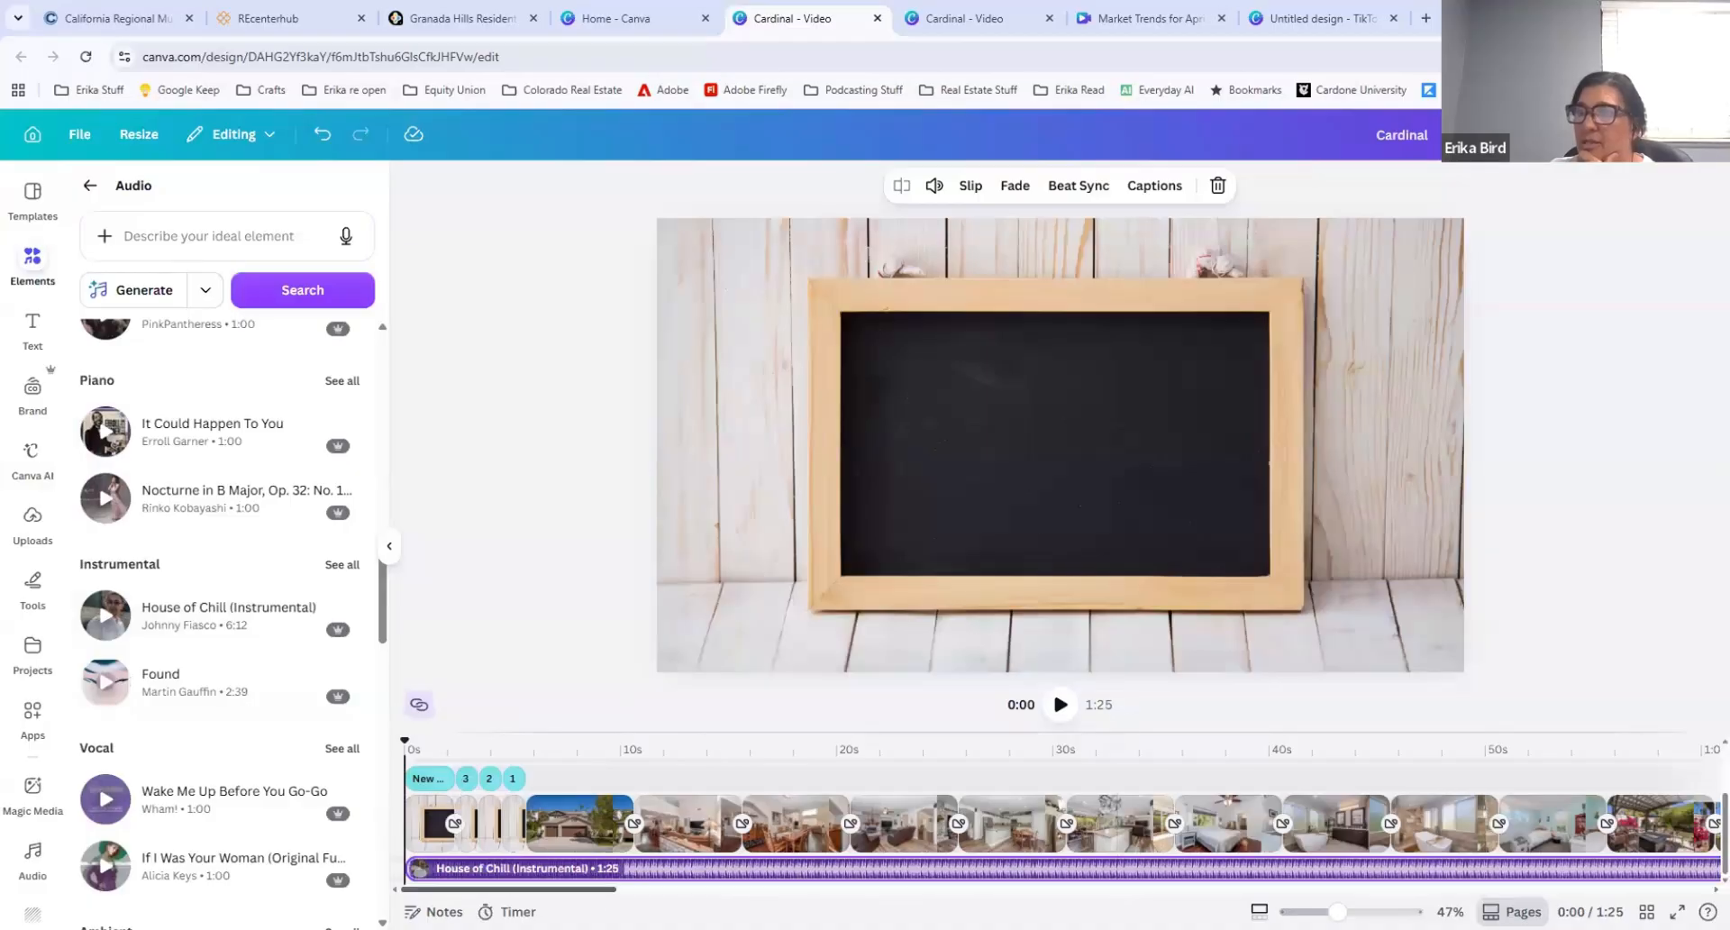
pyautogui.moveTo(594, 890)
pyautogui.mouseDown()
pyautogui.moveTo(973, 894)
pyautogui.moveTo(594, 901)
pyautogui.mouseUp()
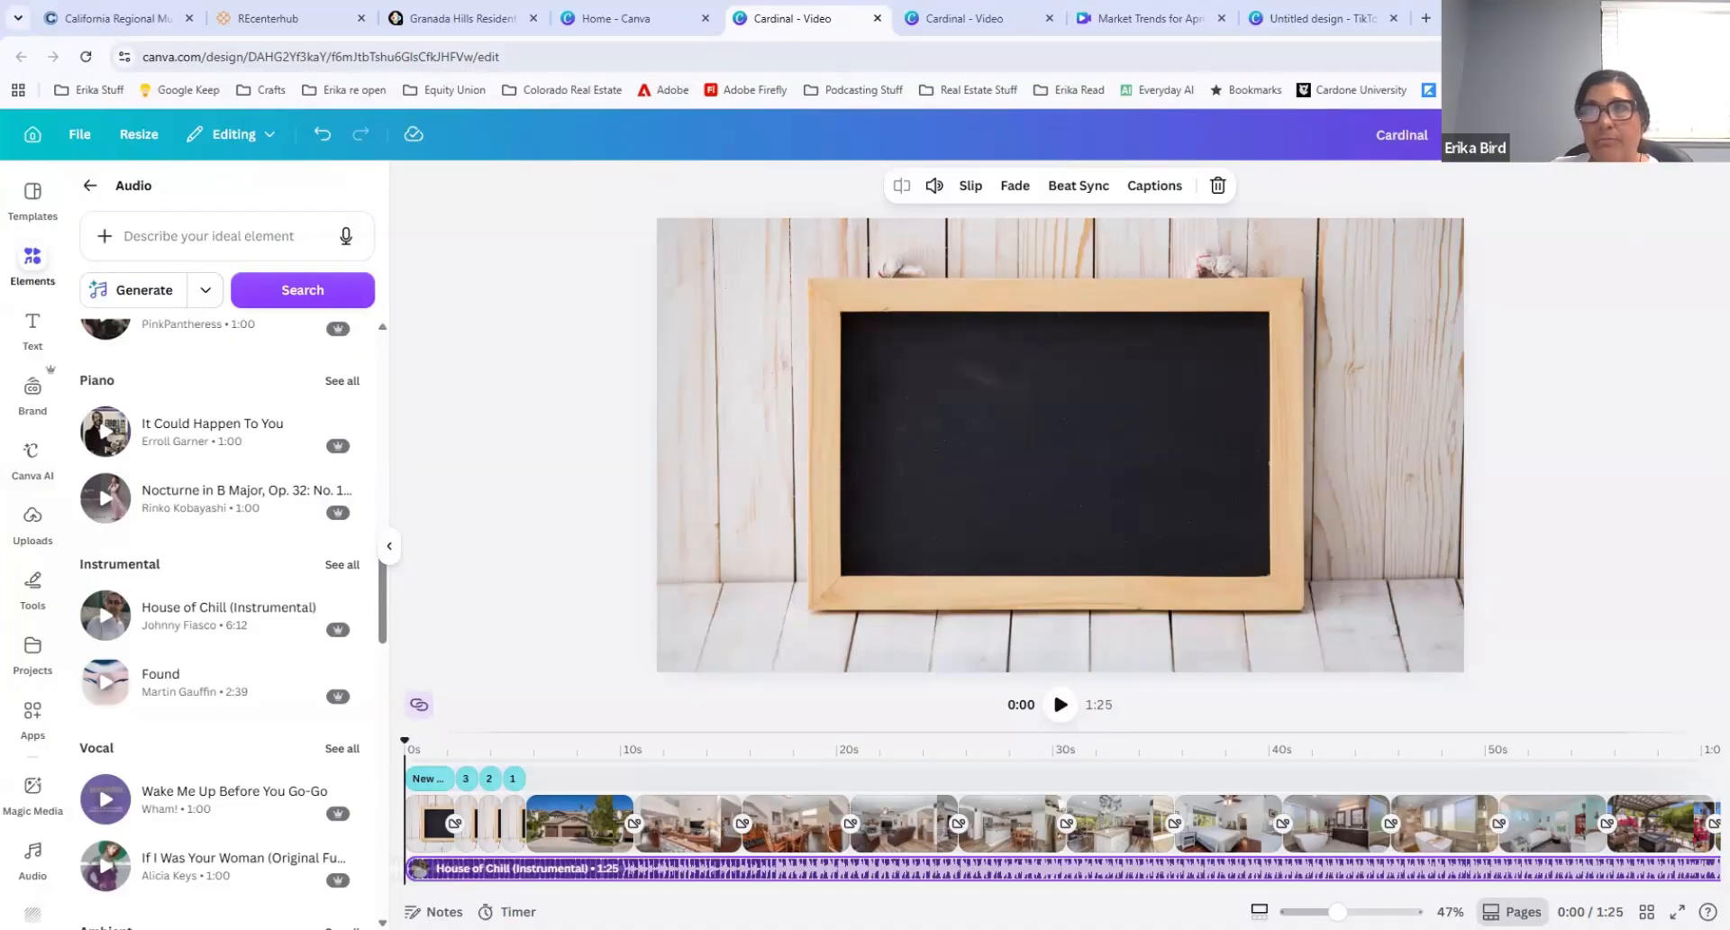
# Step: Delete the "House of Chill (Instrumental)" music track from the timeline
pyautogui.click(576, 869)
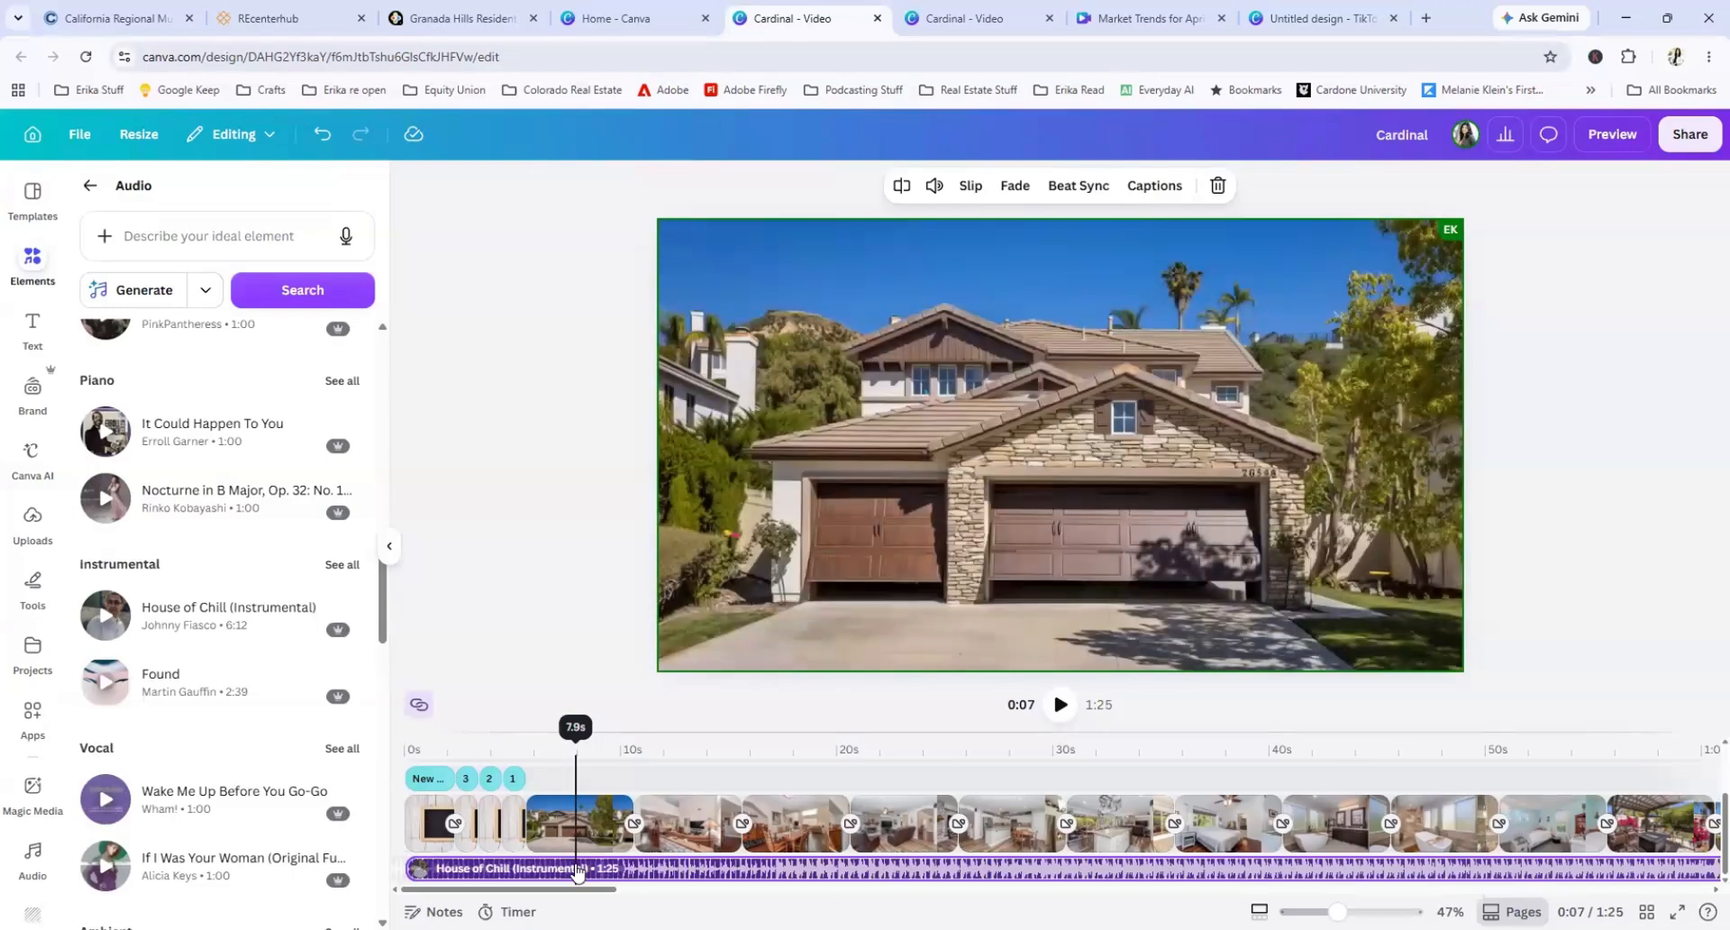
pyautogui.click(588, 872)
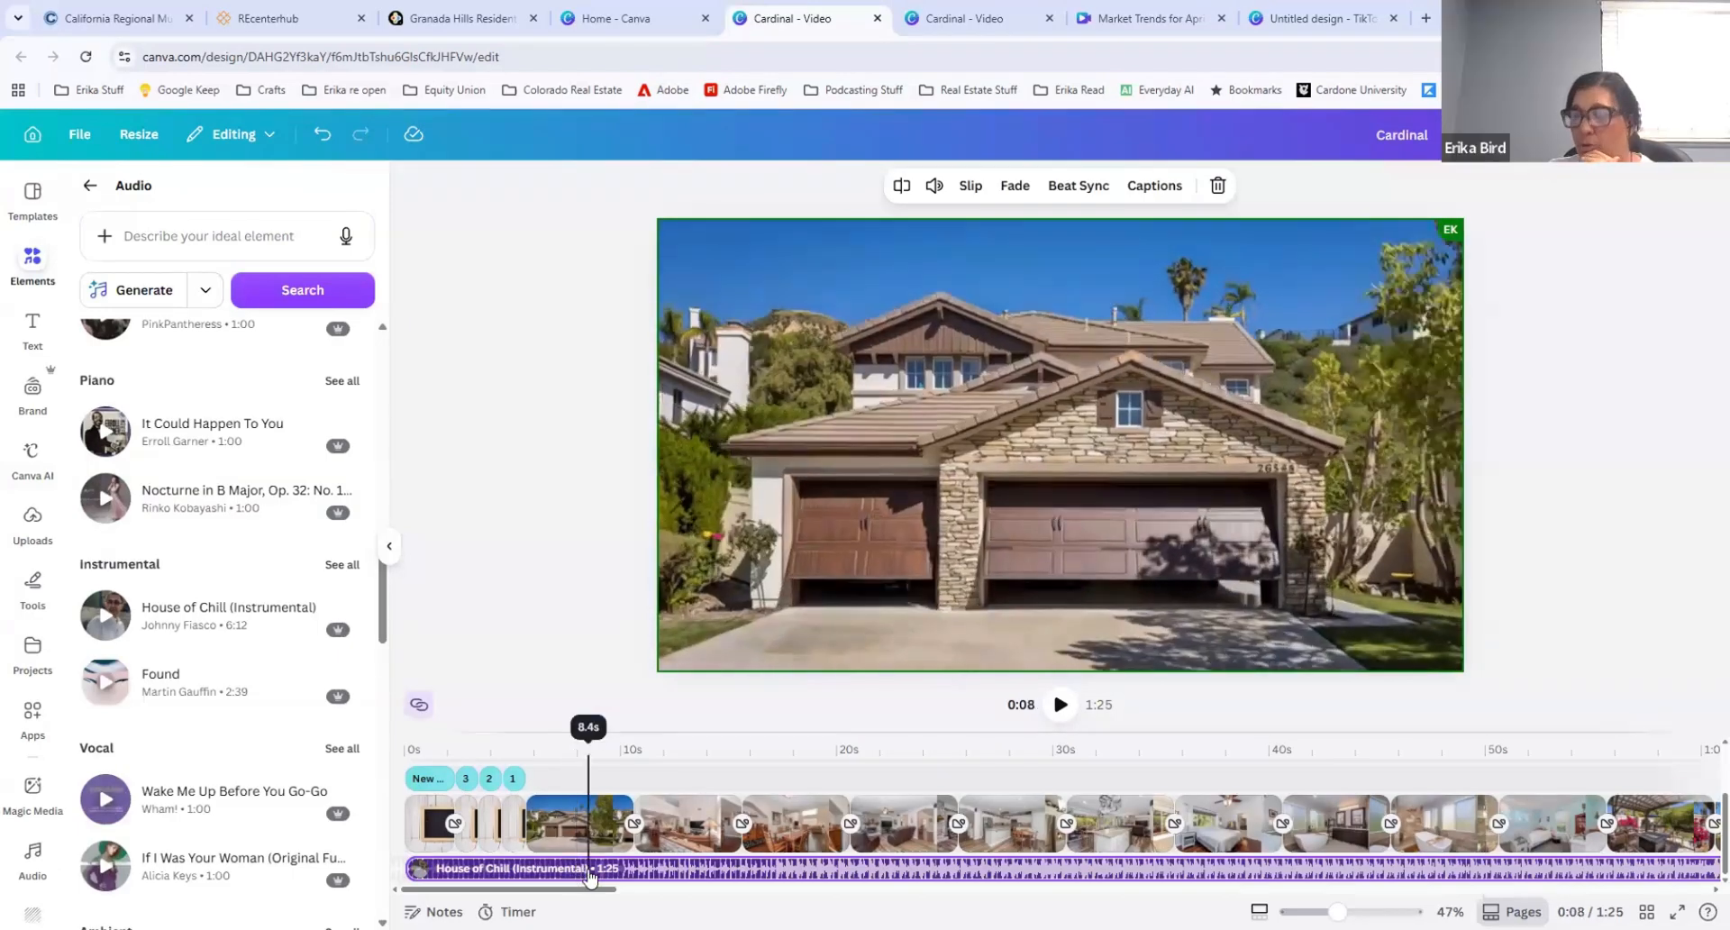
pyautogui.press('Delete')
# Step: View the uploaded audio files and add the recommended music track "Romantic Piano (Piano Inspiring)" from the start of the timeline
pyautogui.click(450, 867)
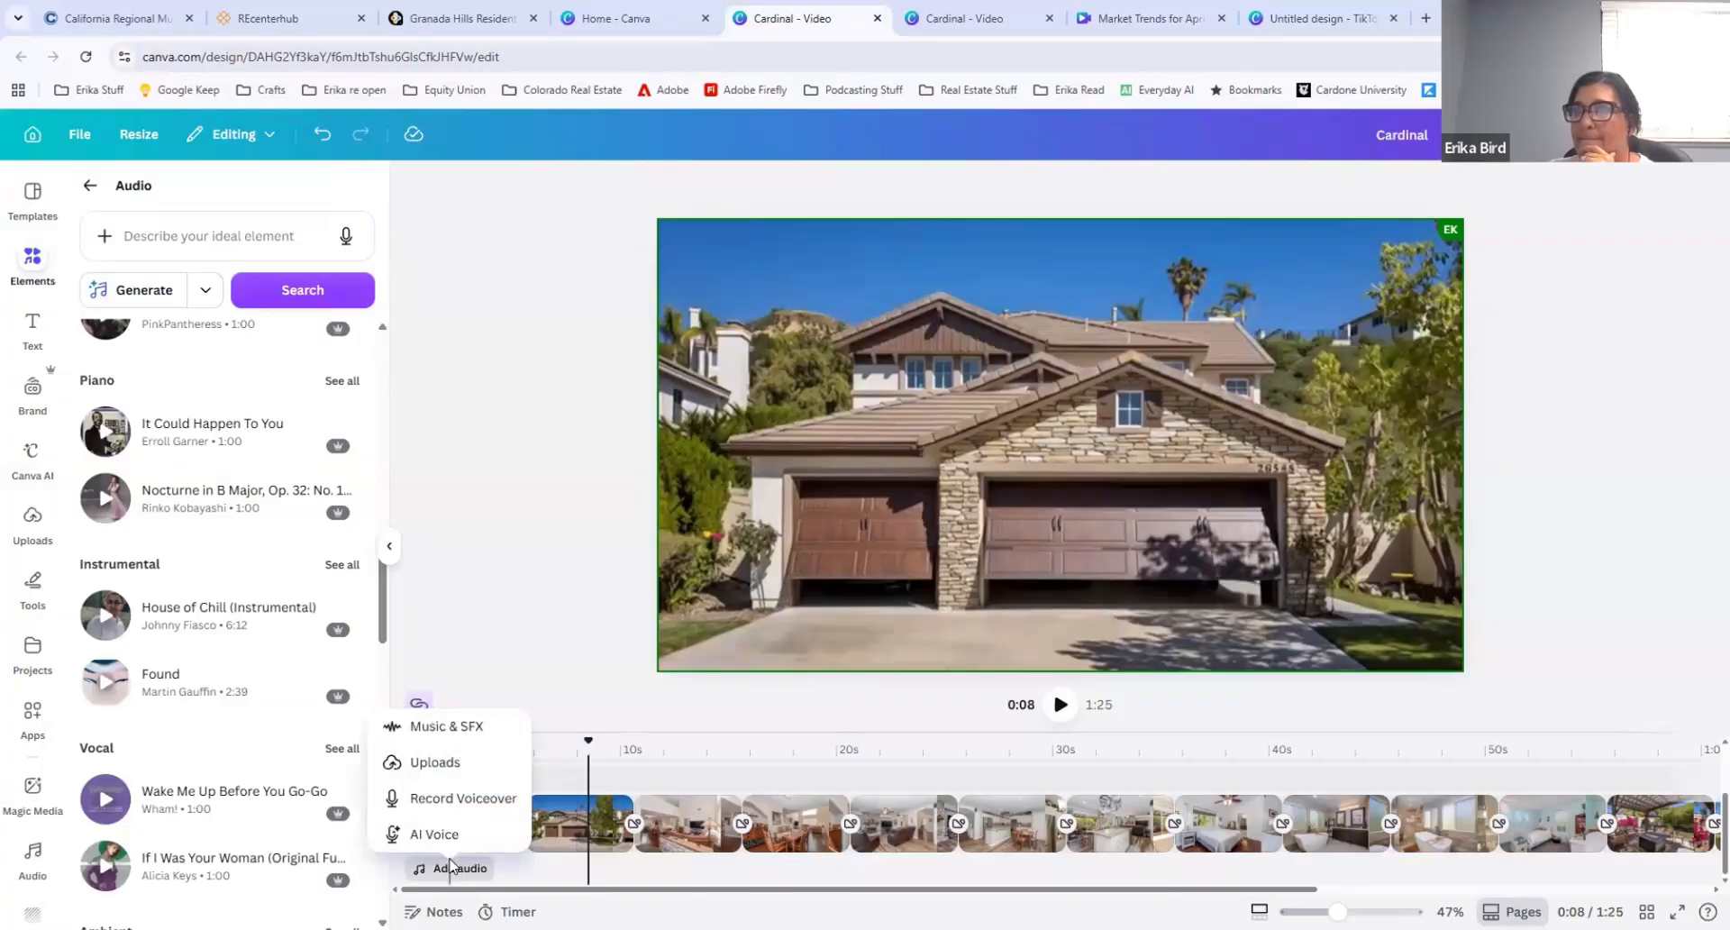
pyautogui.click(435, 763)
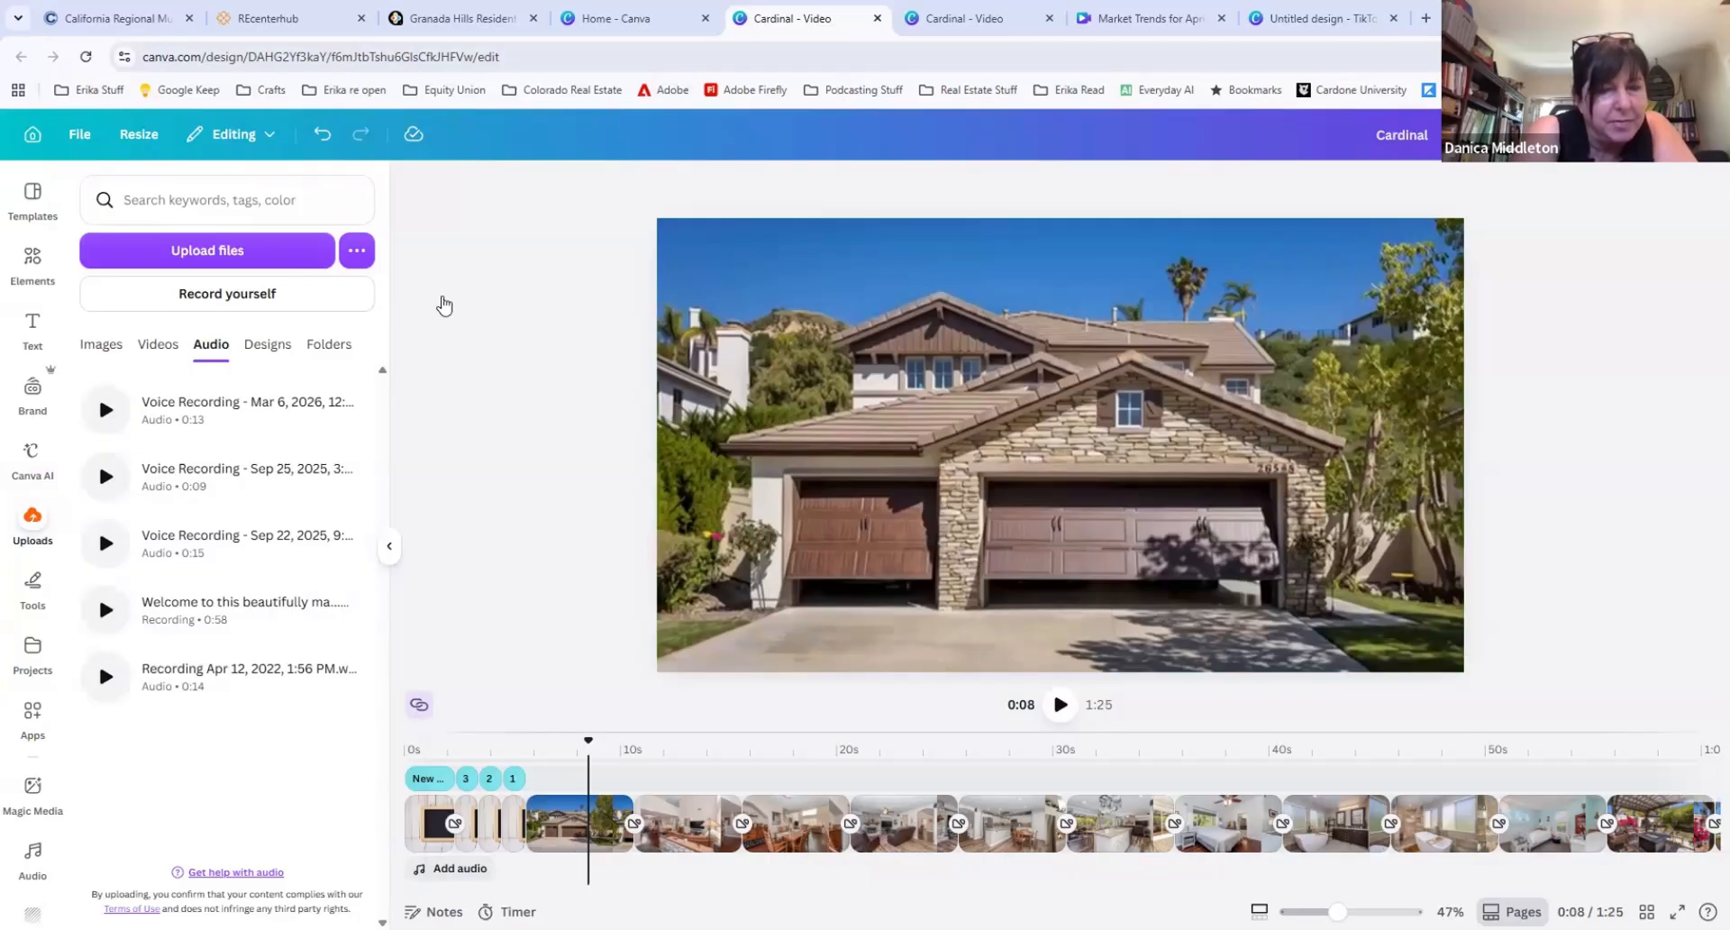
pyautogui.click(429, 868)
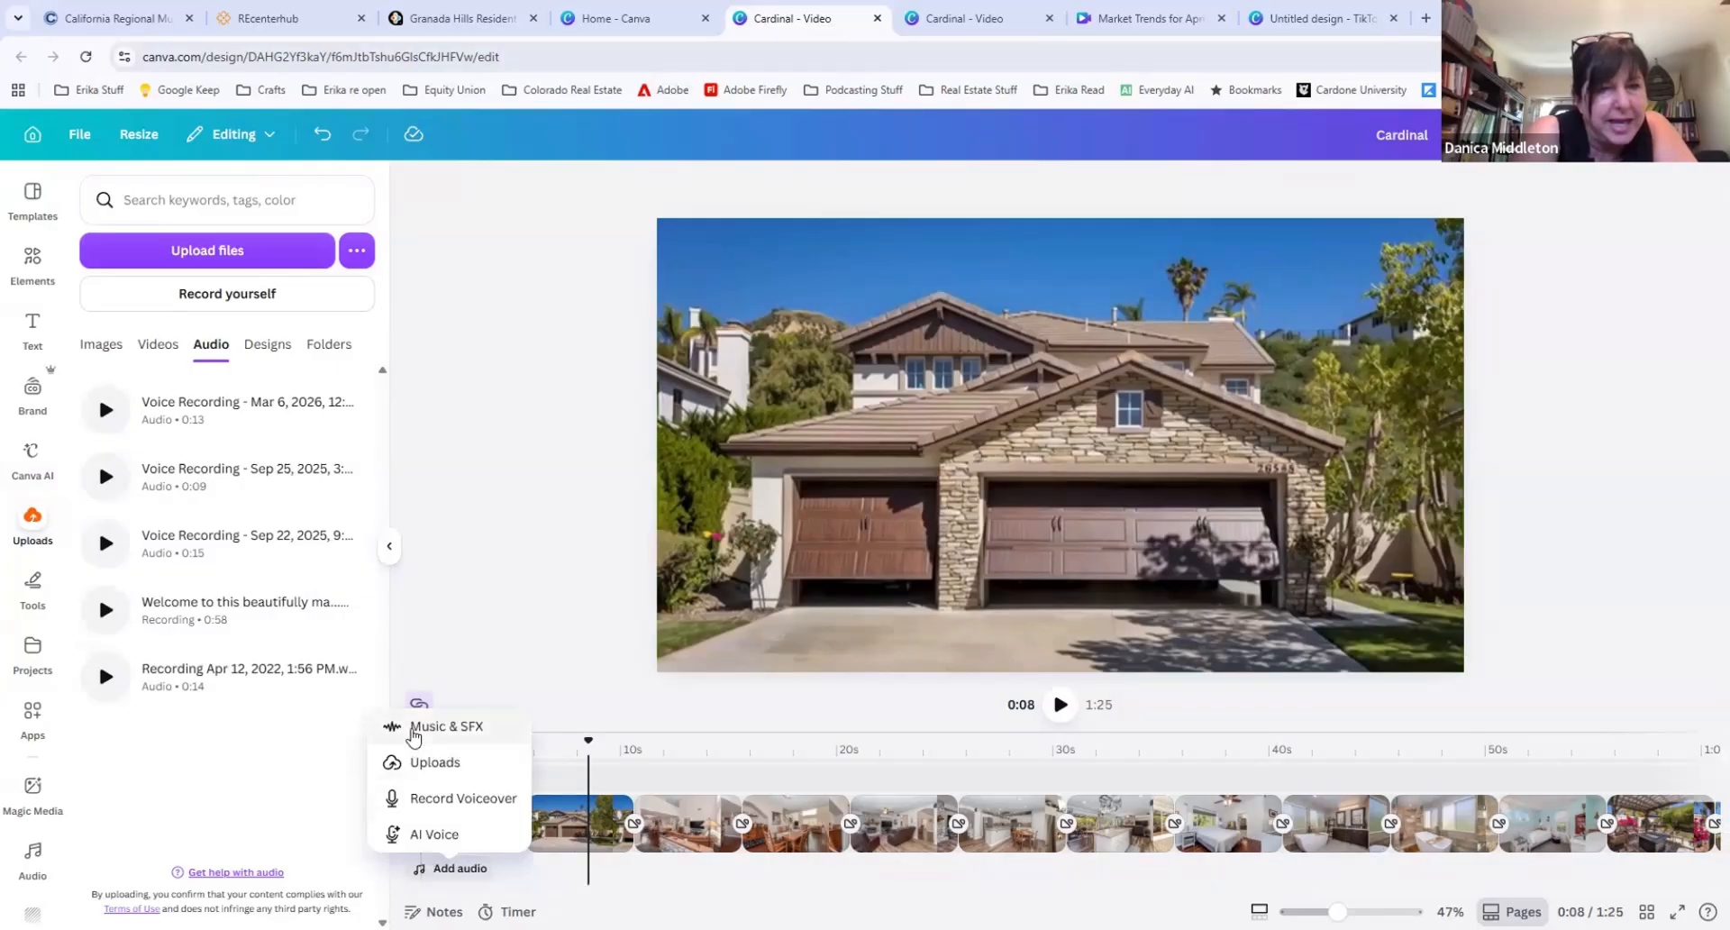
pyautogui.click(424, 727)
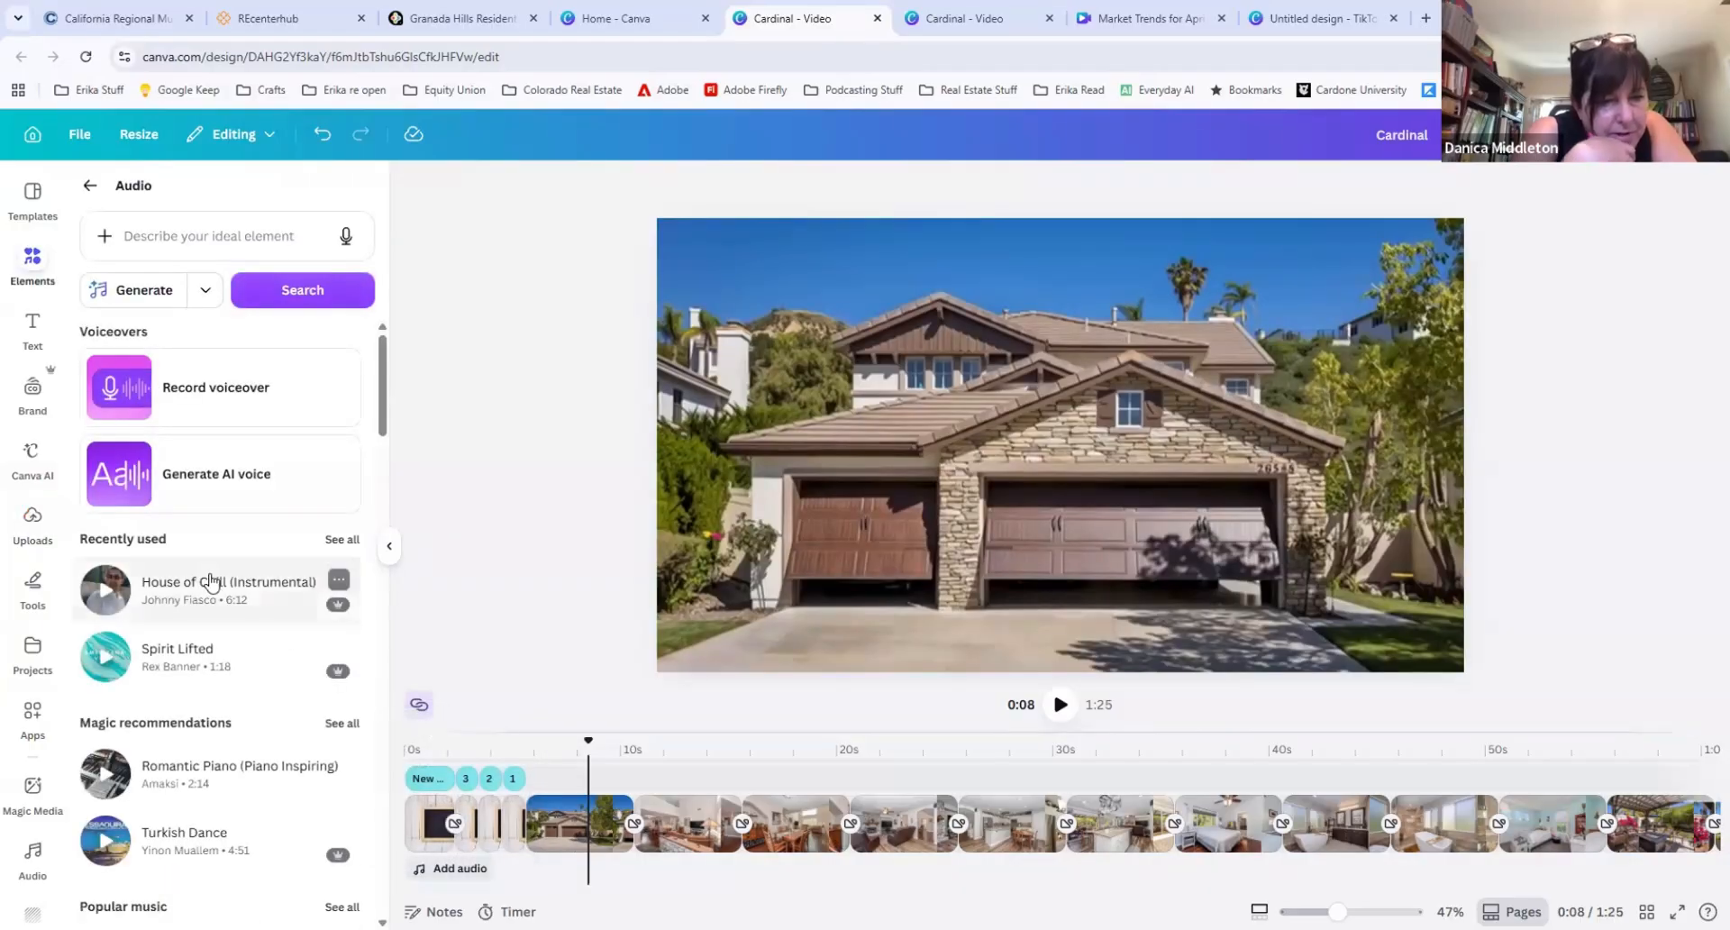
pyautogui.scroll(-2, 198, 585)
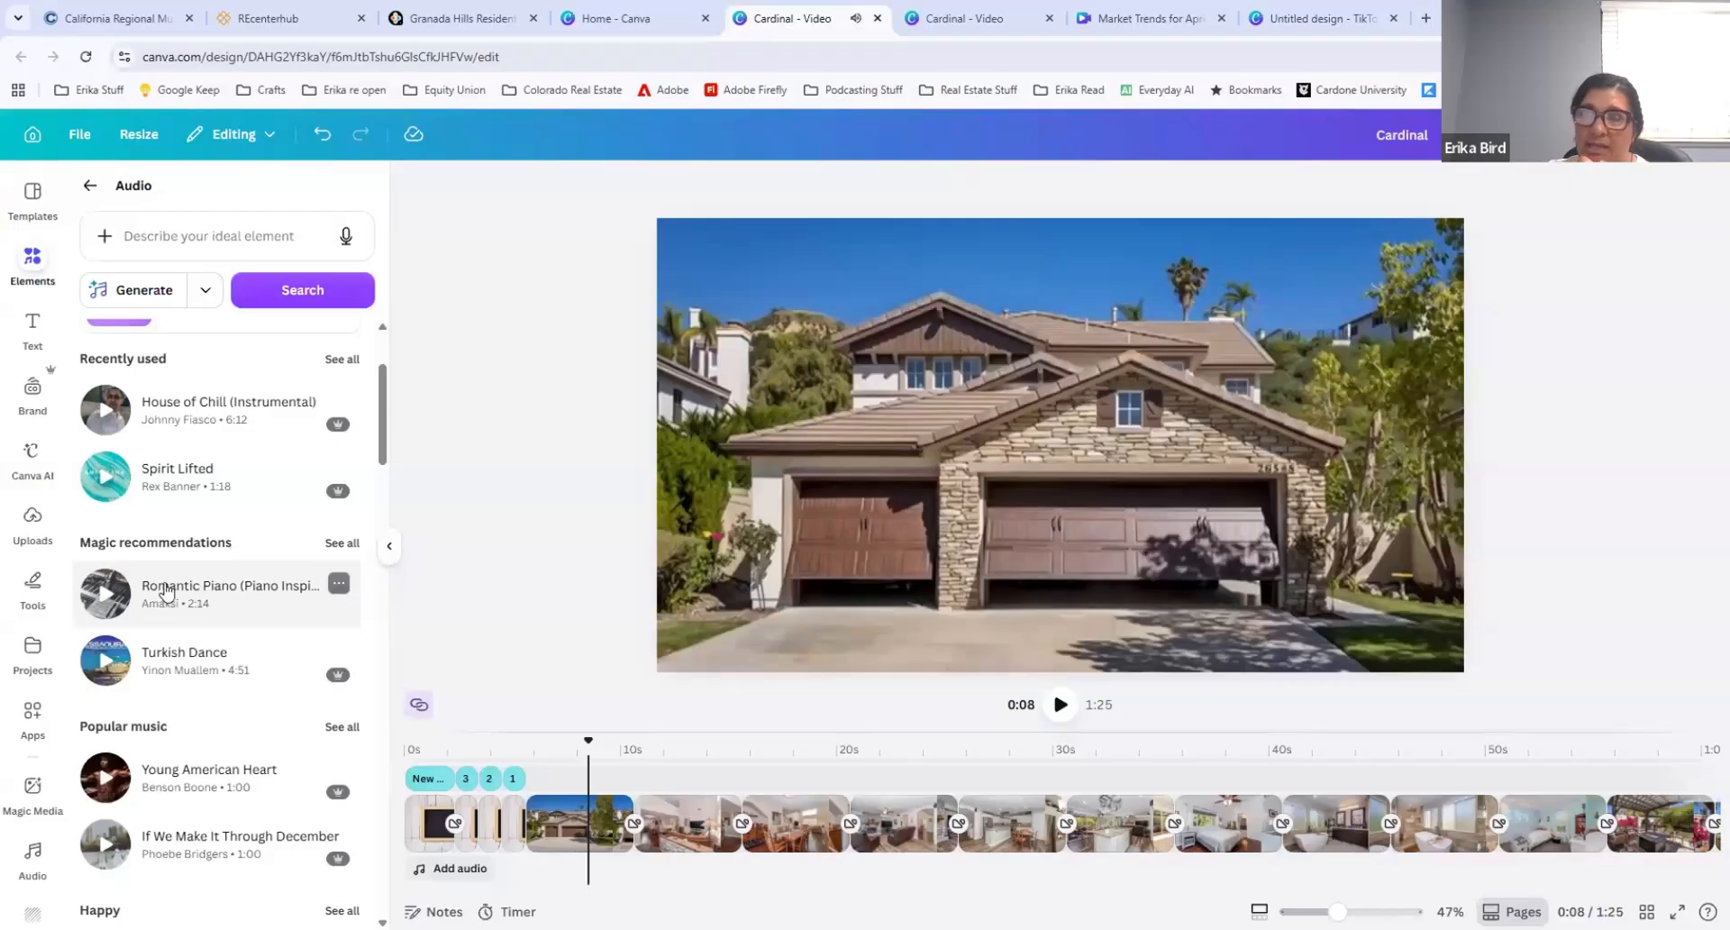
pyautogui.moveTo(170, 615); pyautogui.dragTo(448, 879)
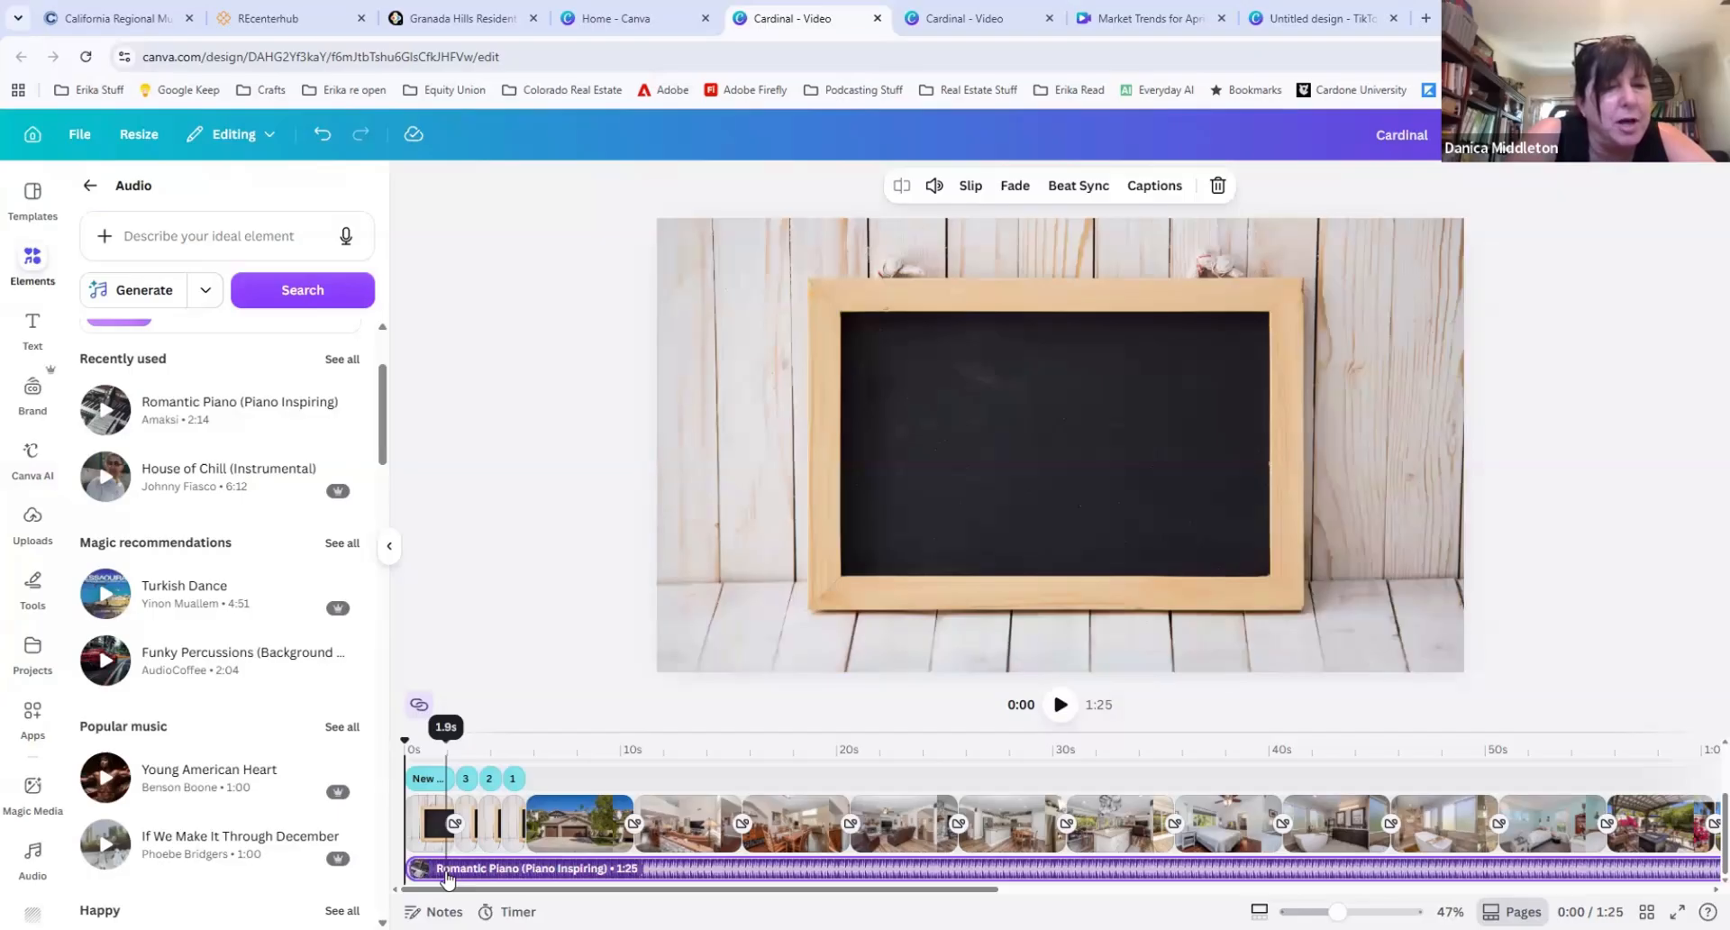
# Step: Delete the "Romantic Piano (Piano Inspiring)" music track from the timeline
pyautogui.click(457, 879)
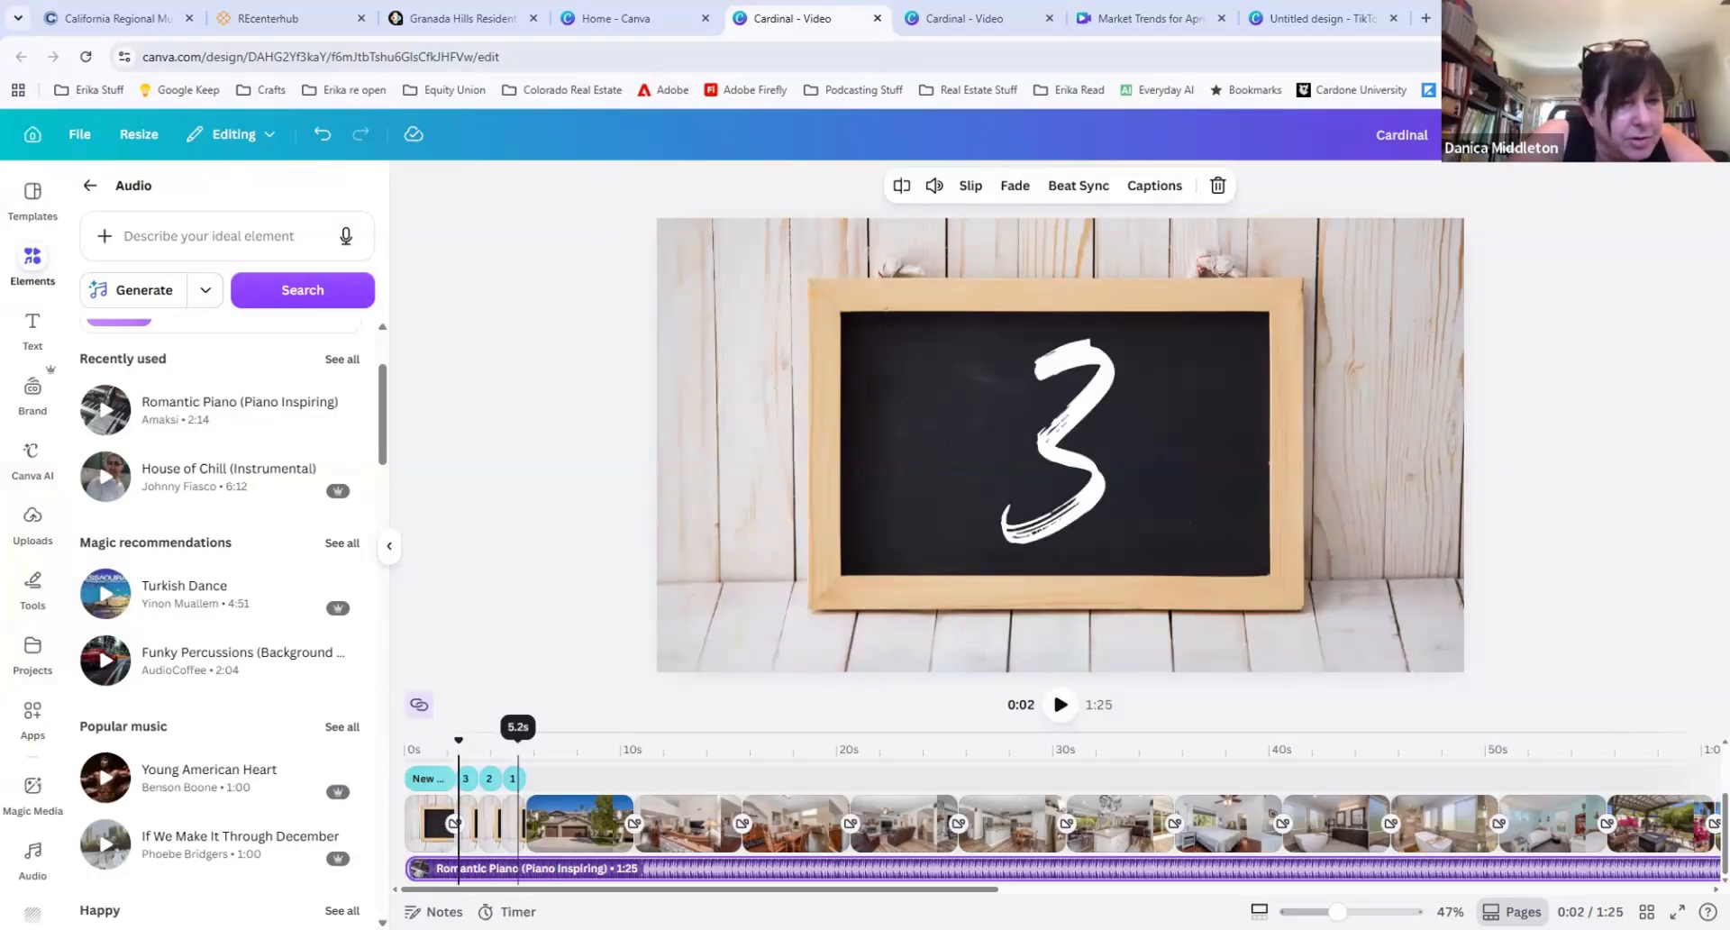
pyautogui.click(521, 878)
pyautogui.press('Delete')
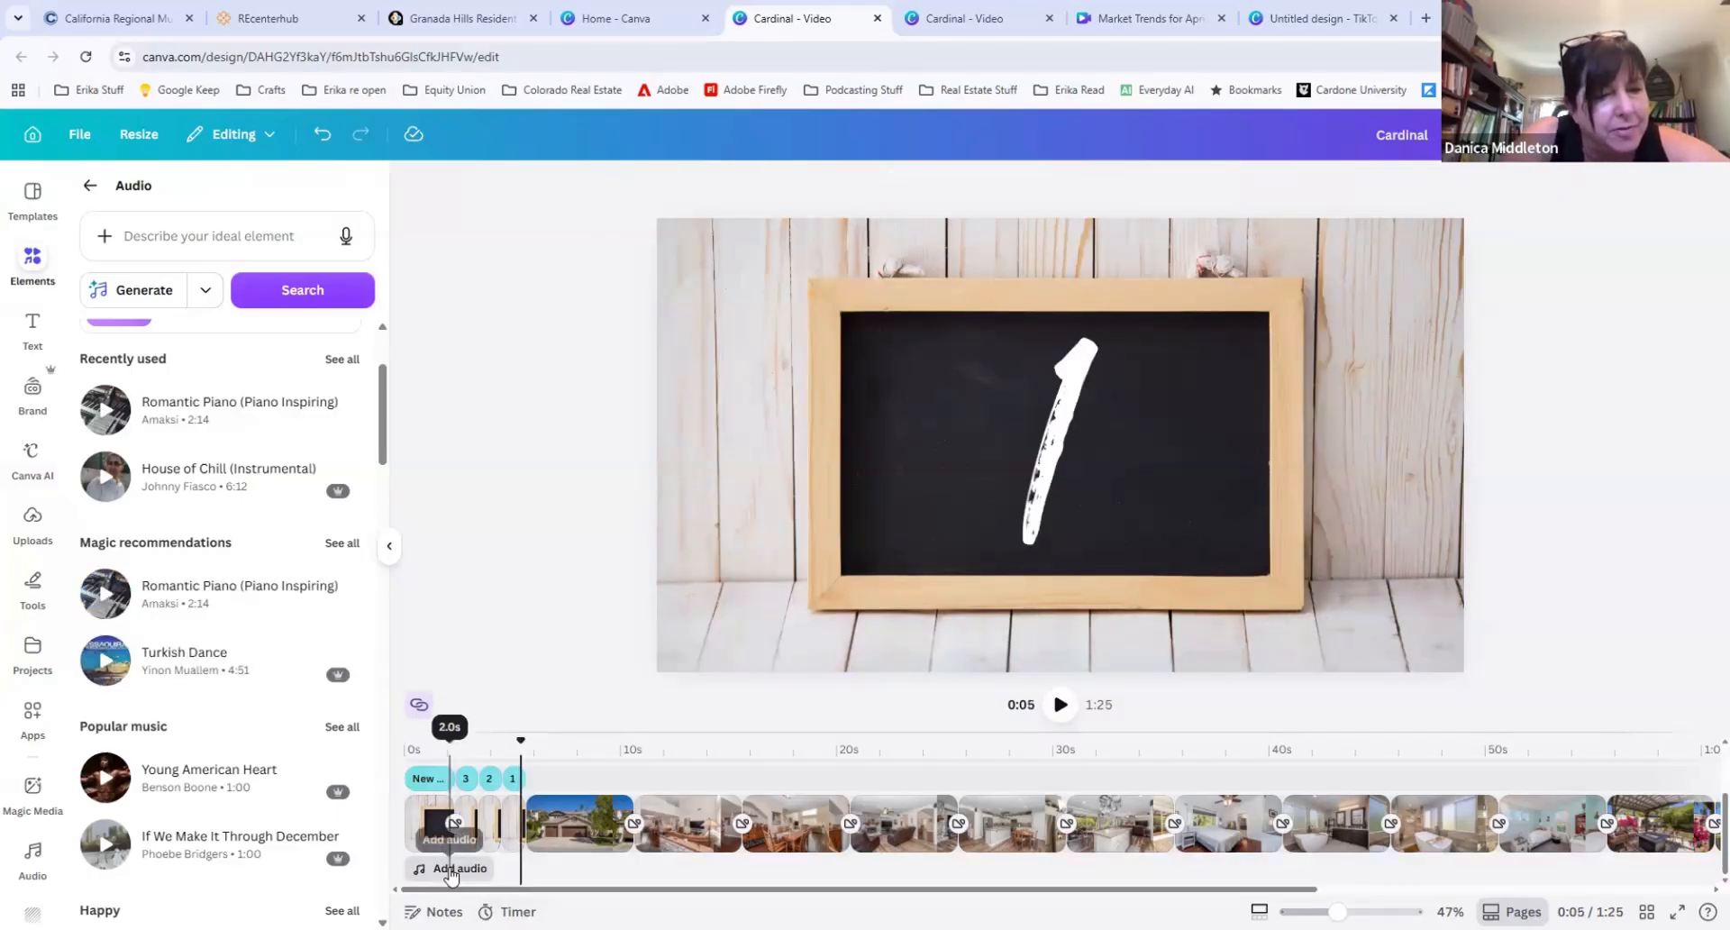
# Step: Show the uploaded audio files, open the file chooser for uploading a new file, and cancel it
pyautogui.click(453, 868)
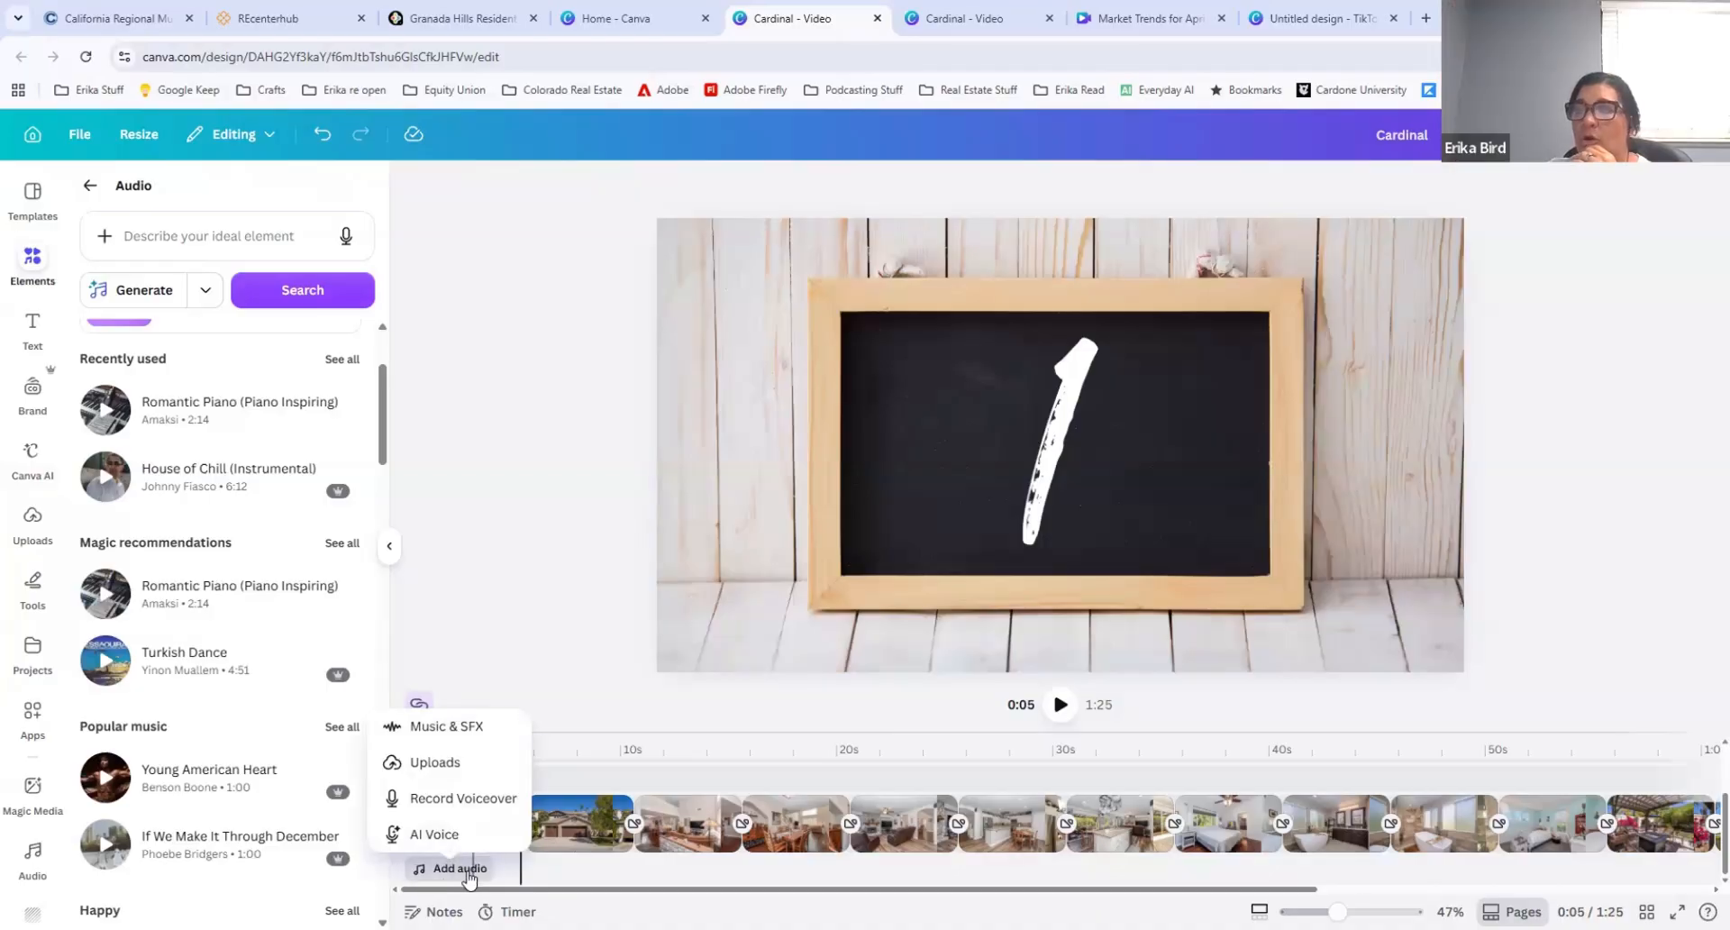
pyautogui.click(444, 764)
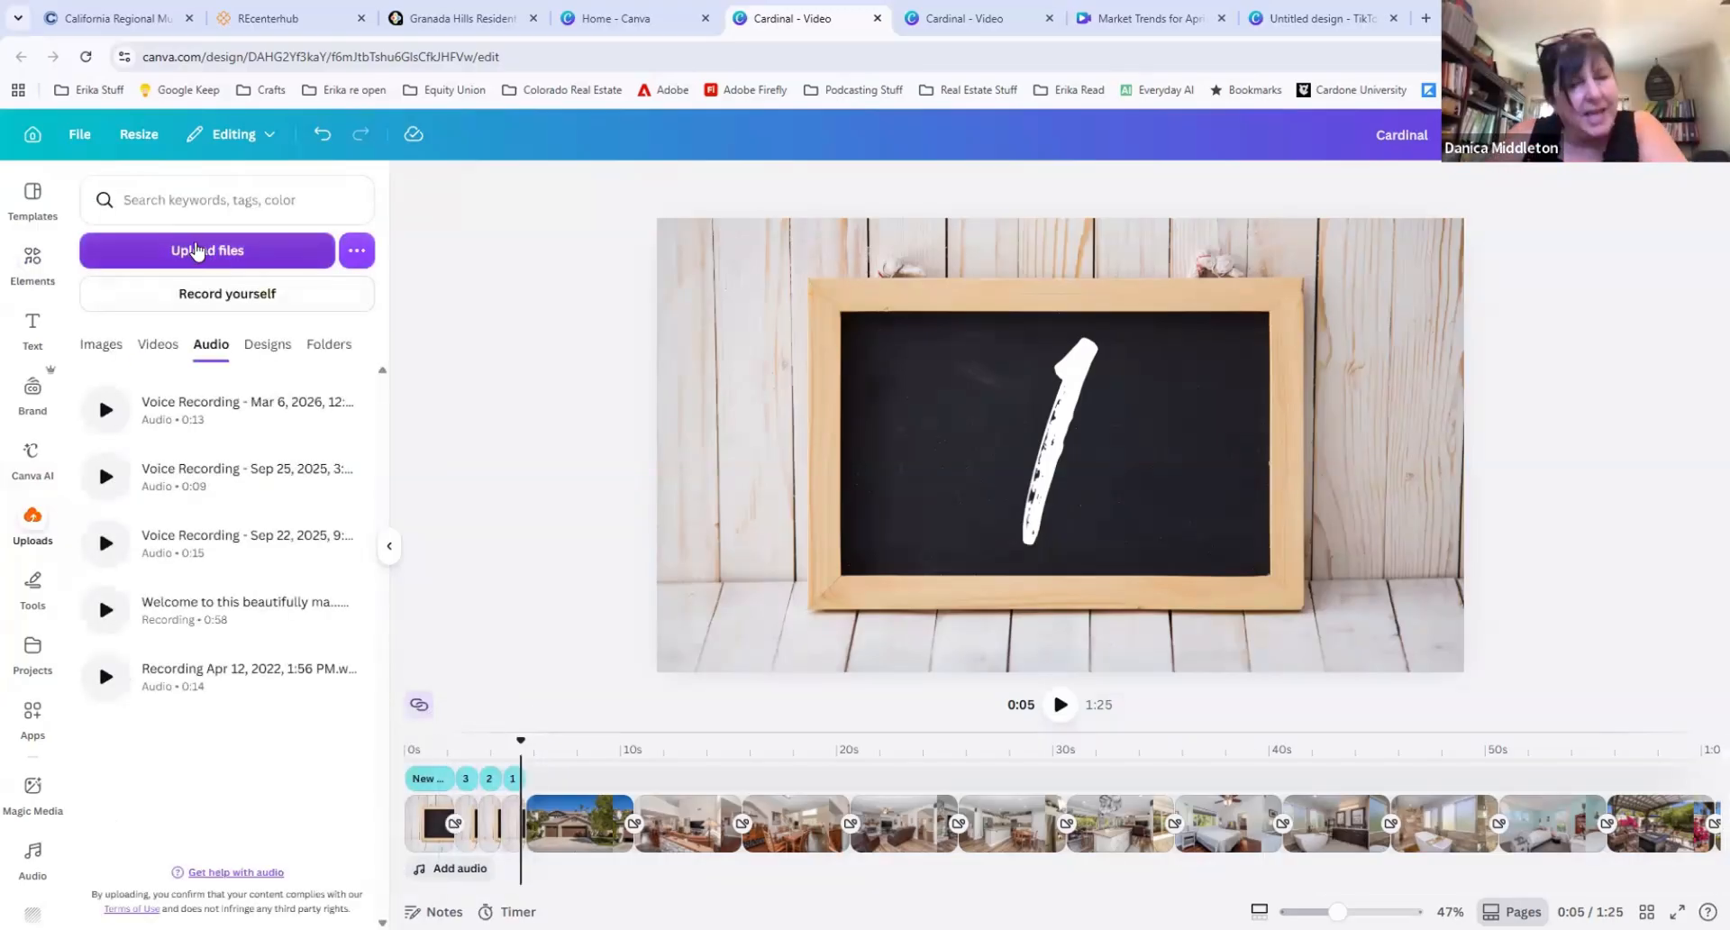
pyautogui.click(210, 260)
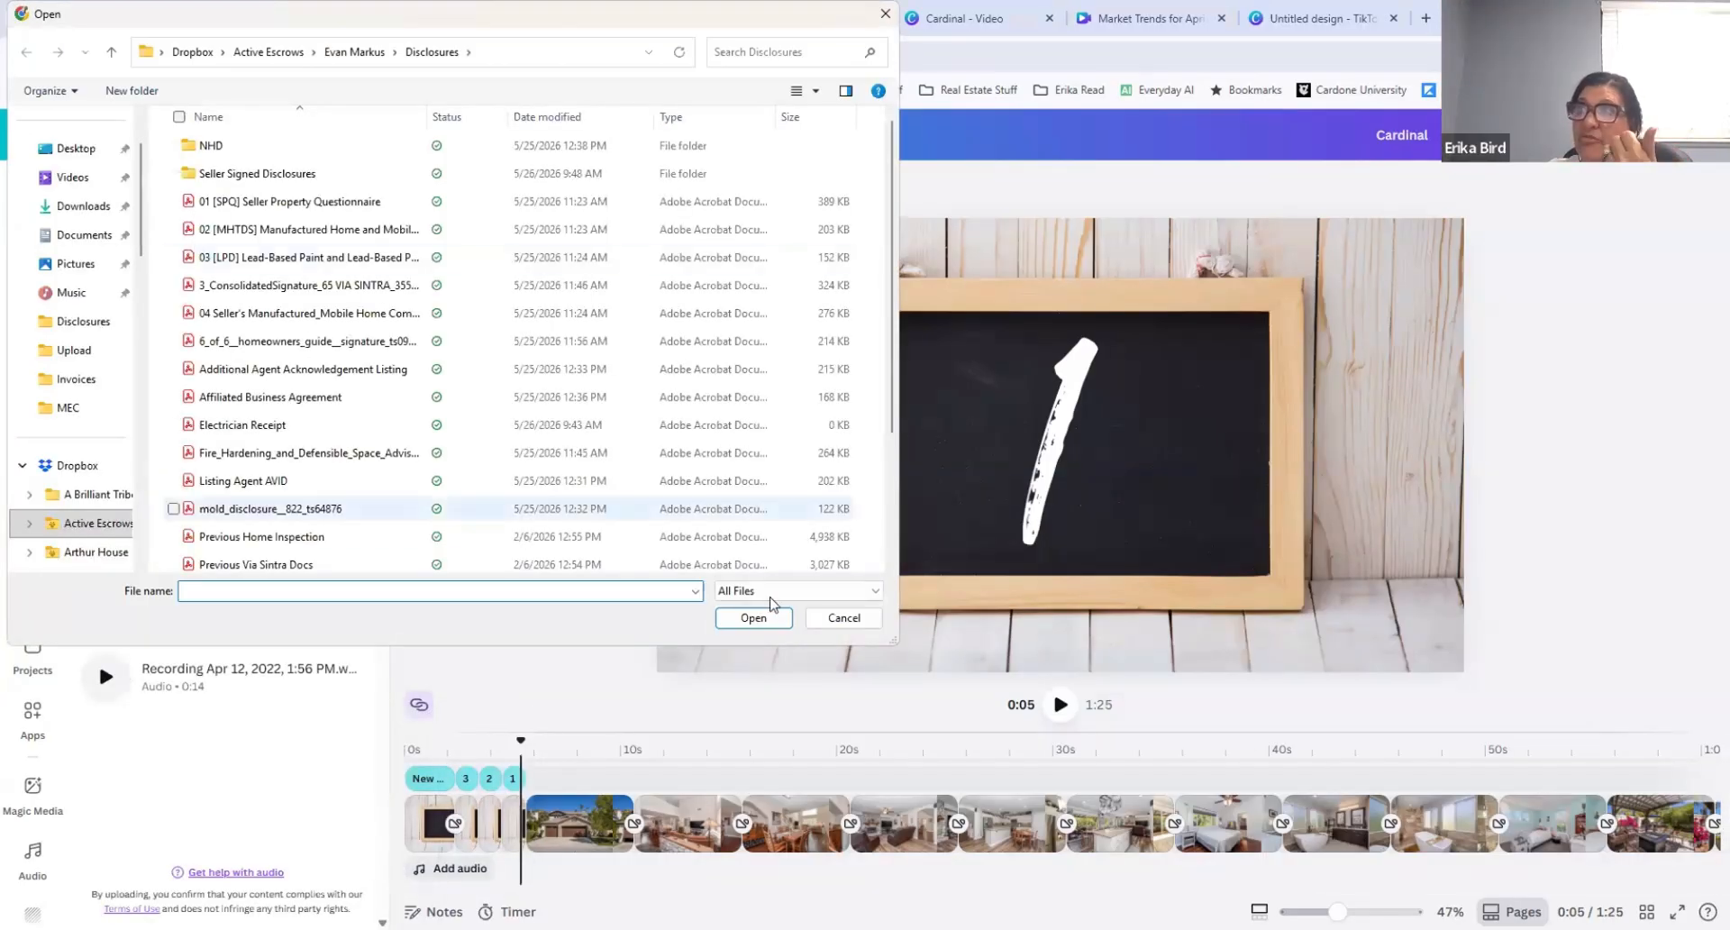
pyautogui.click(842, 618)
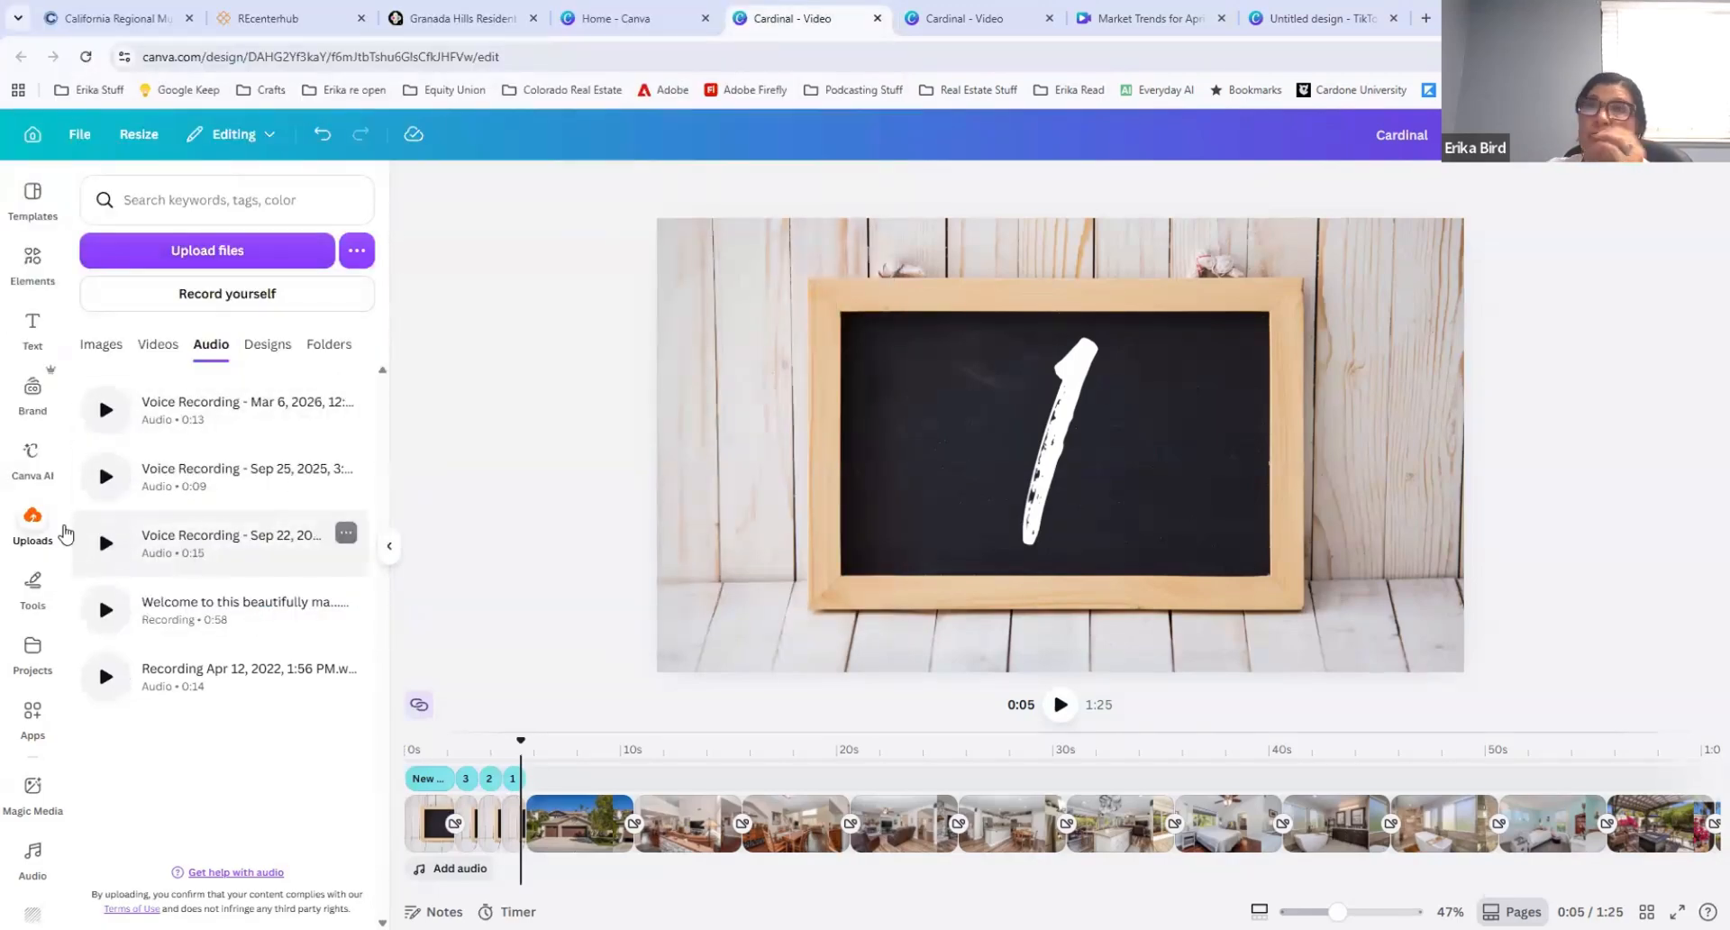
# Step: Add the uploaded "Welcome to this beautifully ma..." recording to the timeline at 0:05 and play about a second of it
pyautogui.click(41, 514)
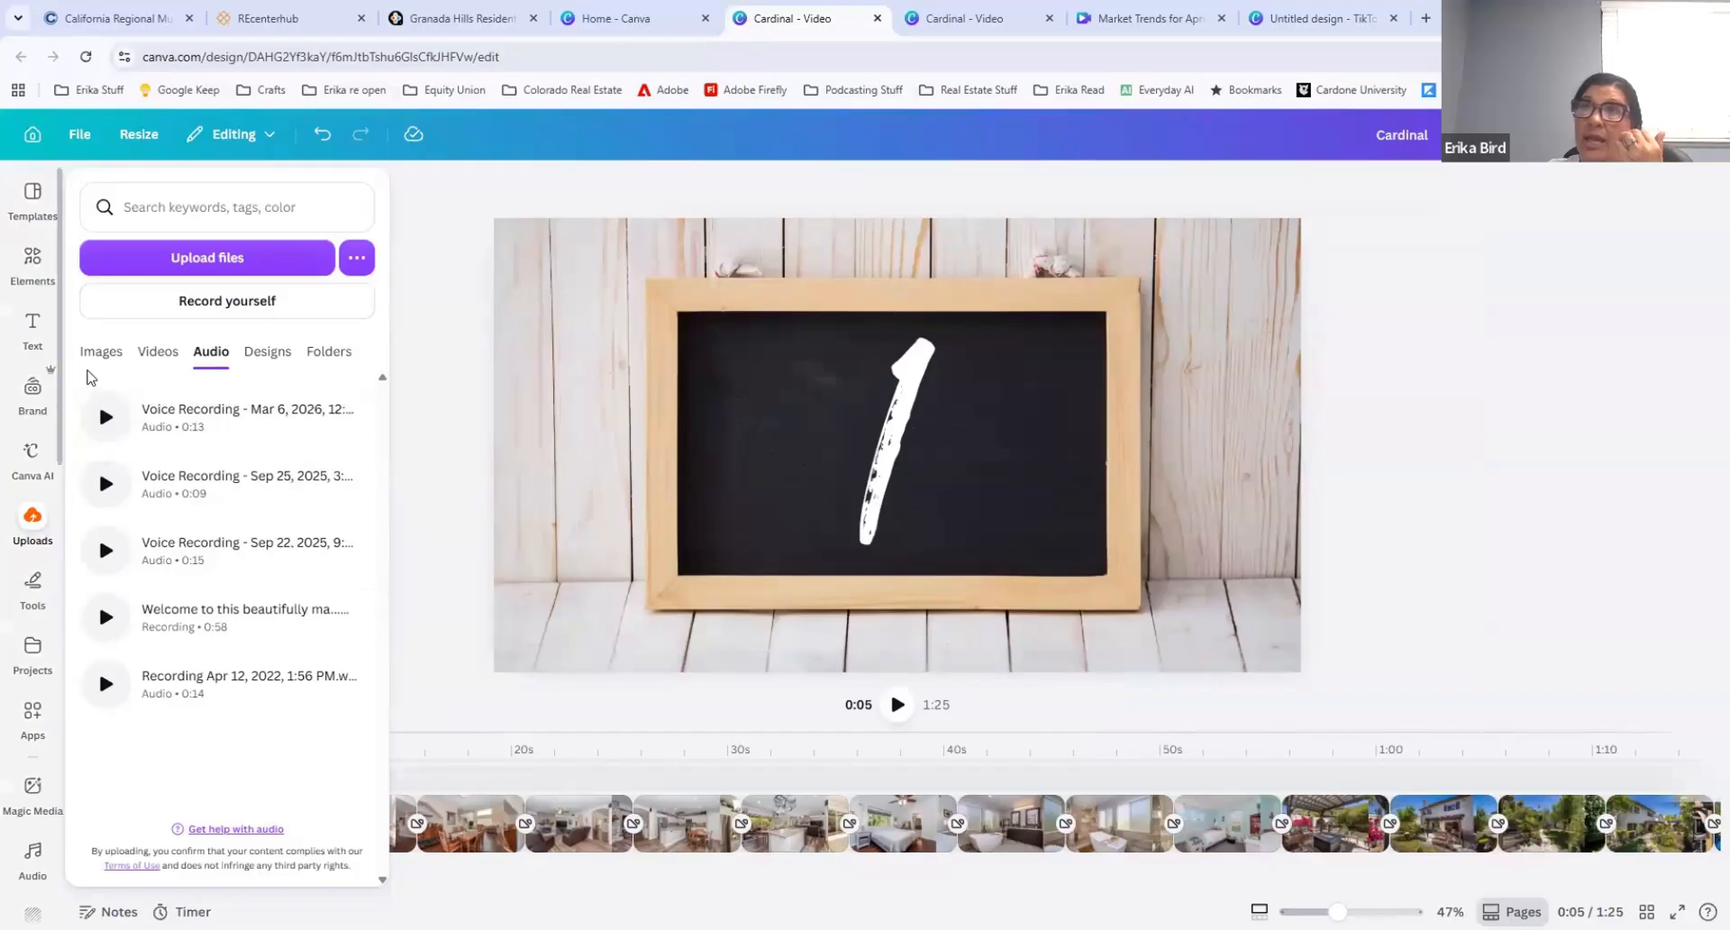
pyautogui.click(100, 351)
pyautogui.moveTo(244, 445)
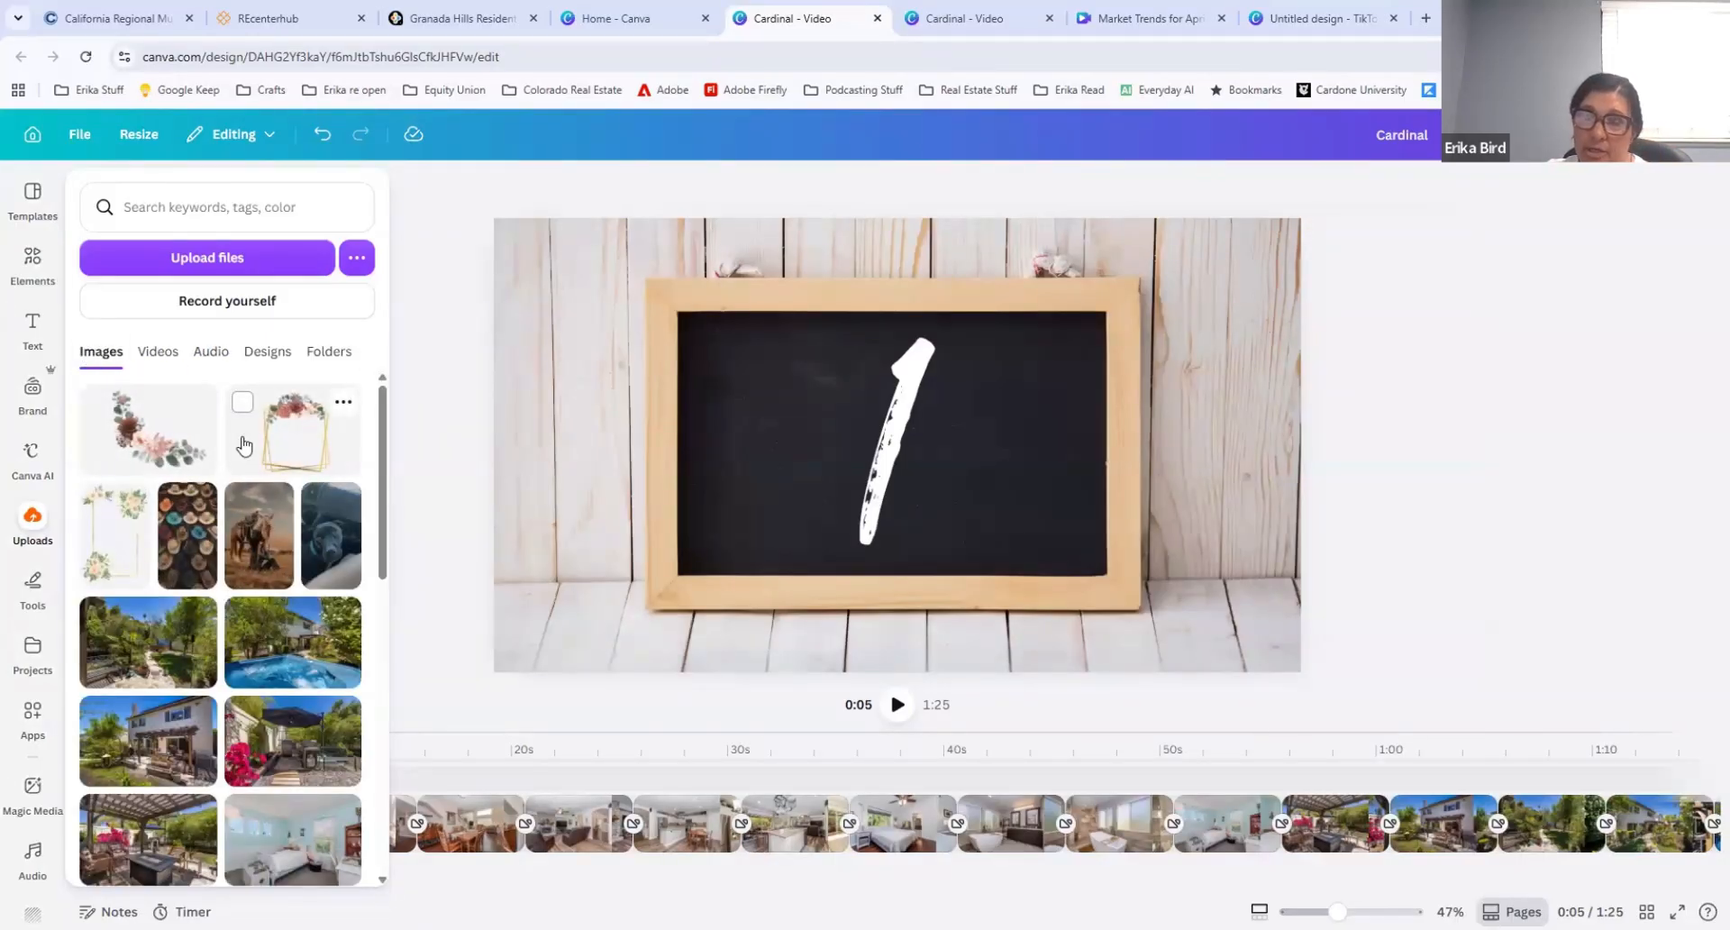
pyautogui.click(209, 358)
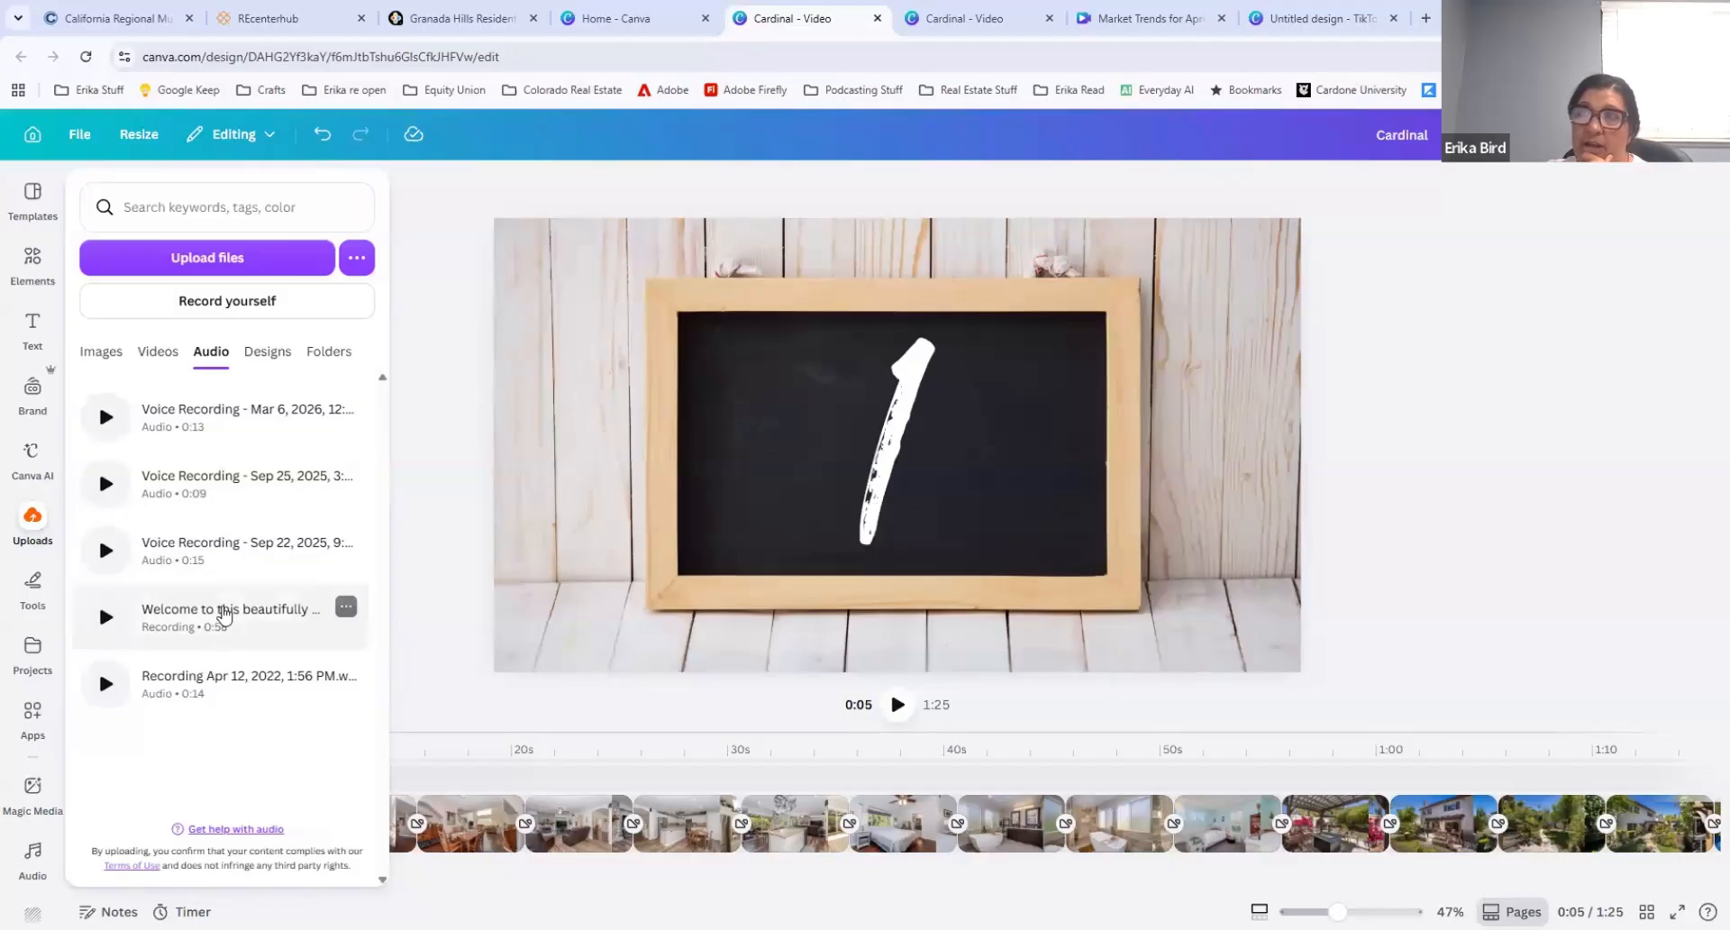
pyautogui.click(221, 611)
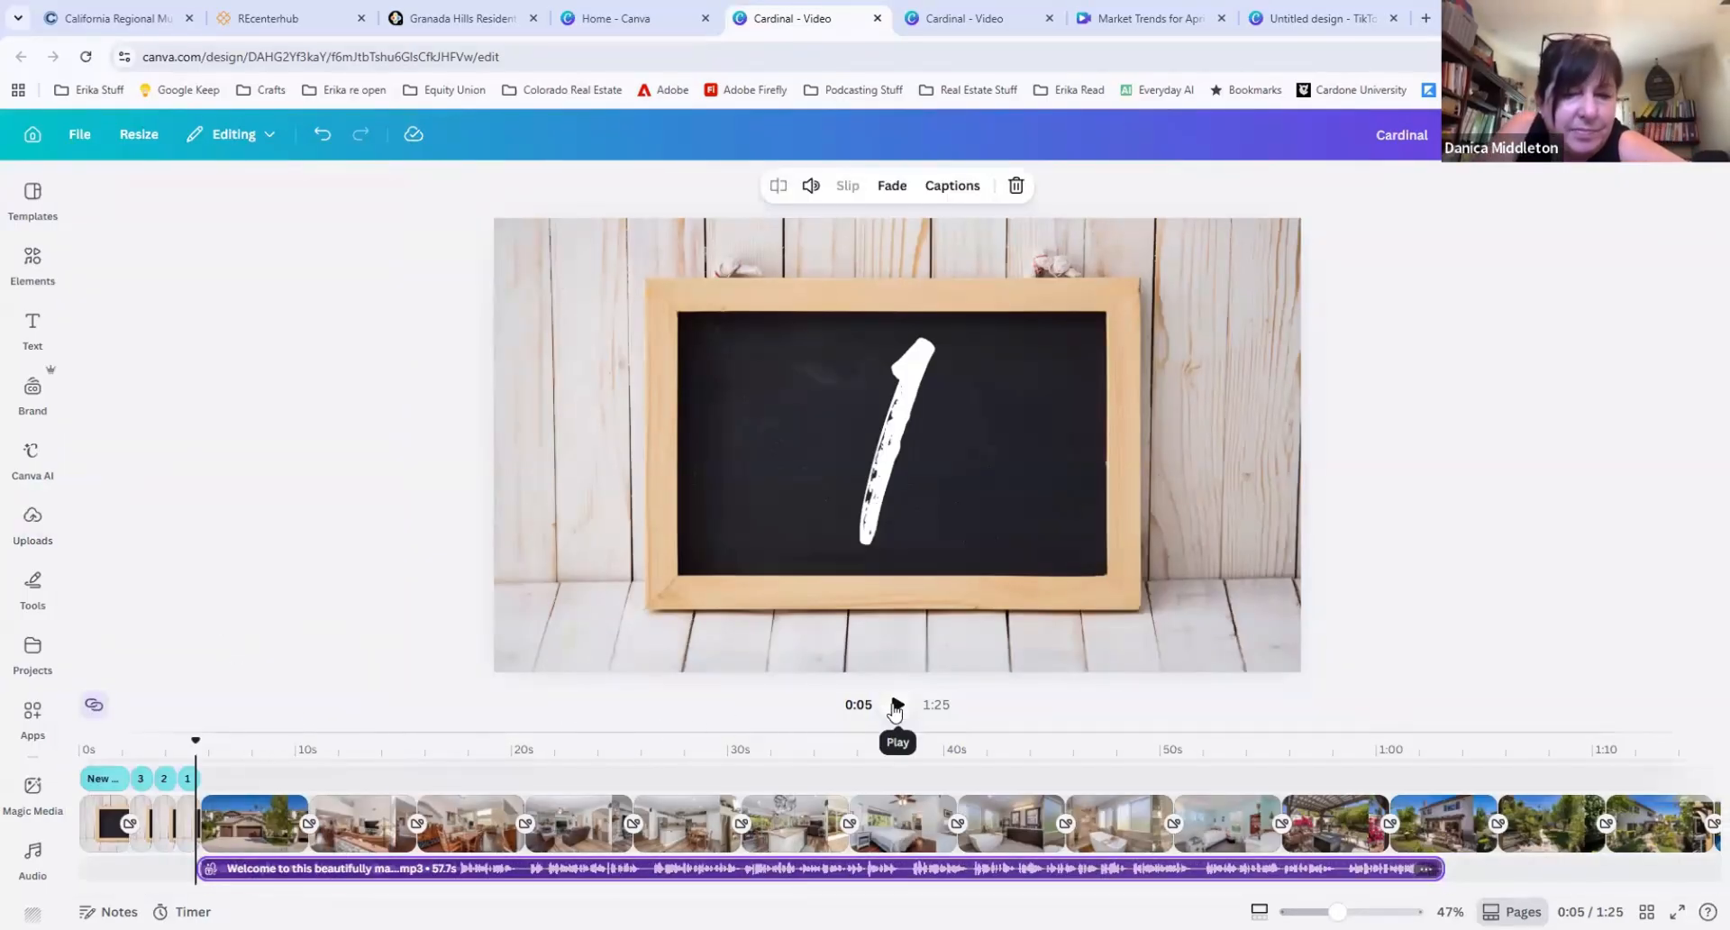
pyautogui.click(898, 704)
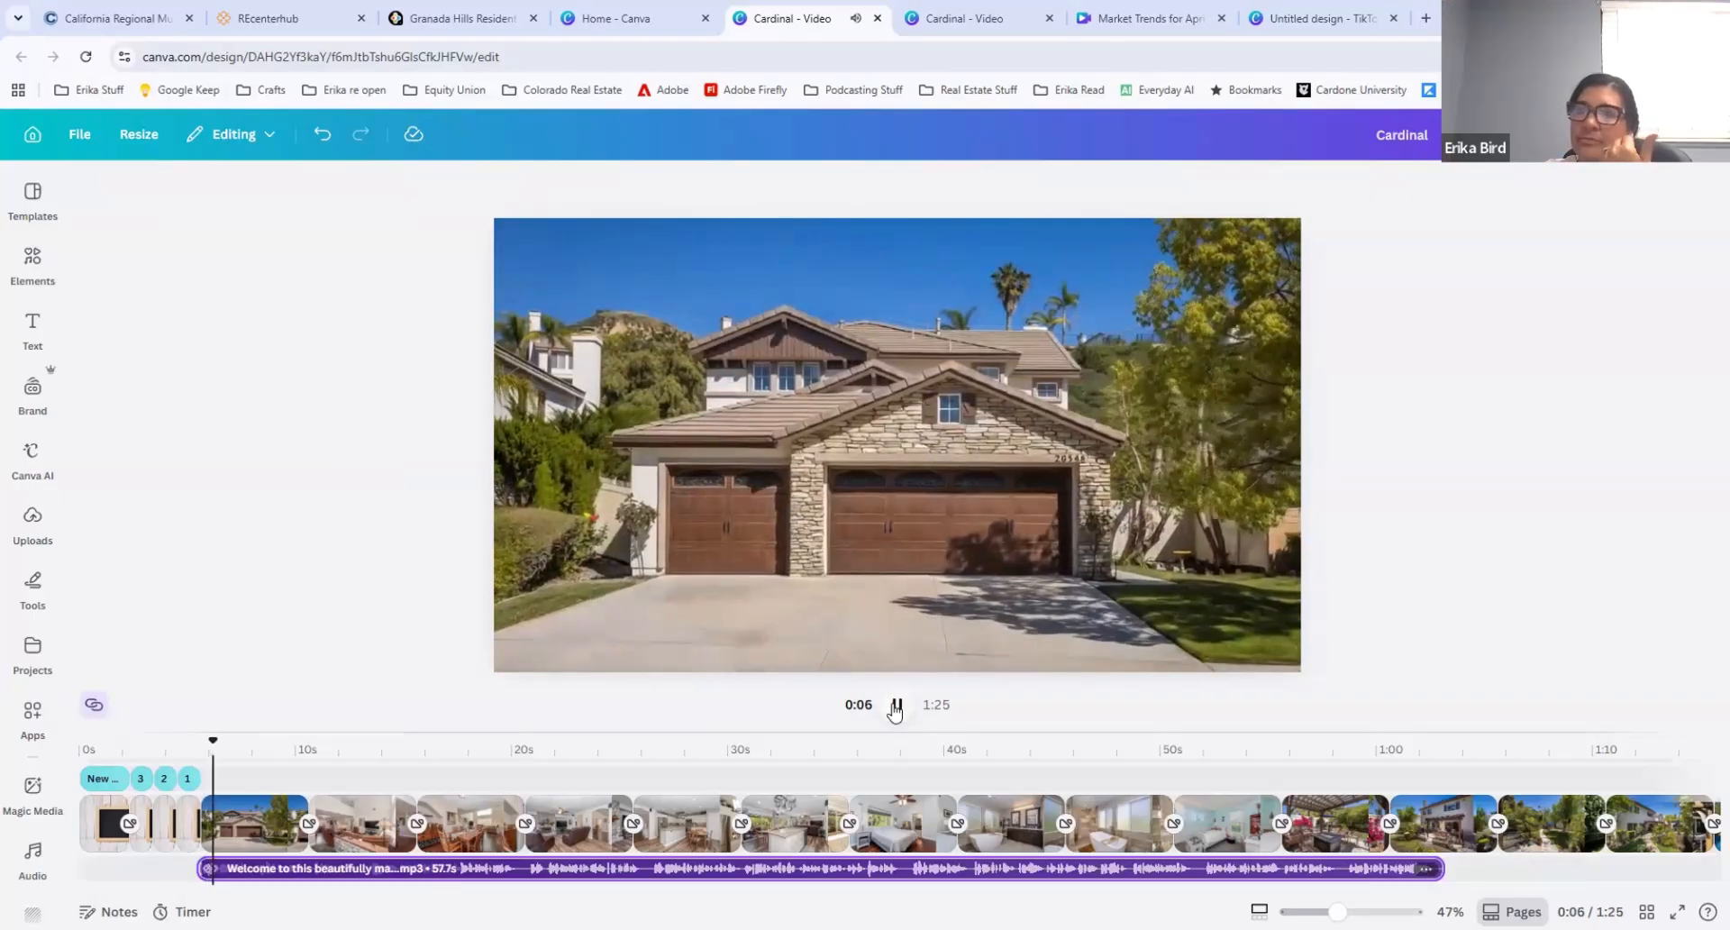
pyautogui.click(896, 705)
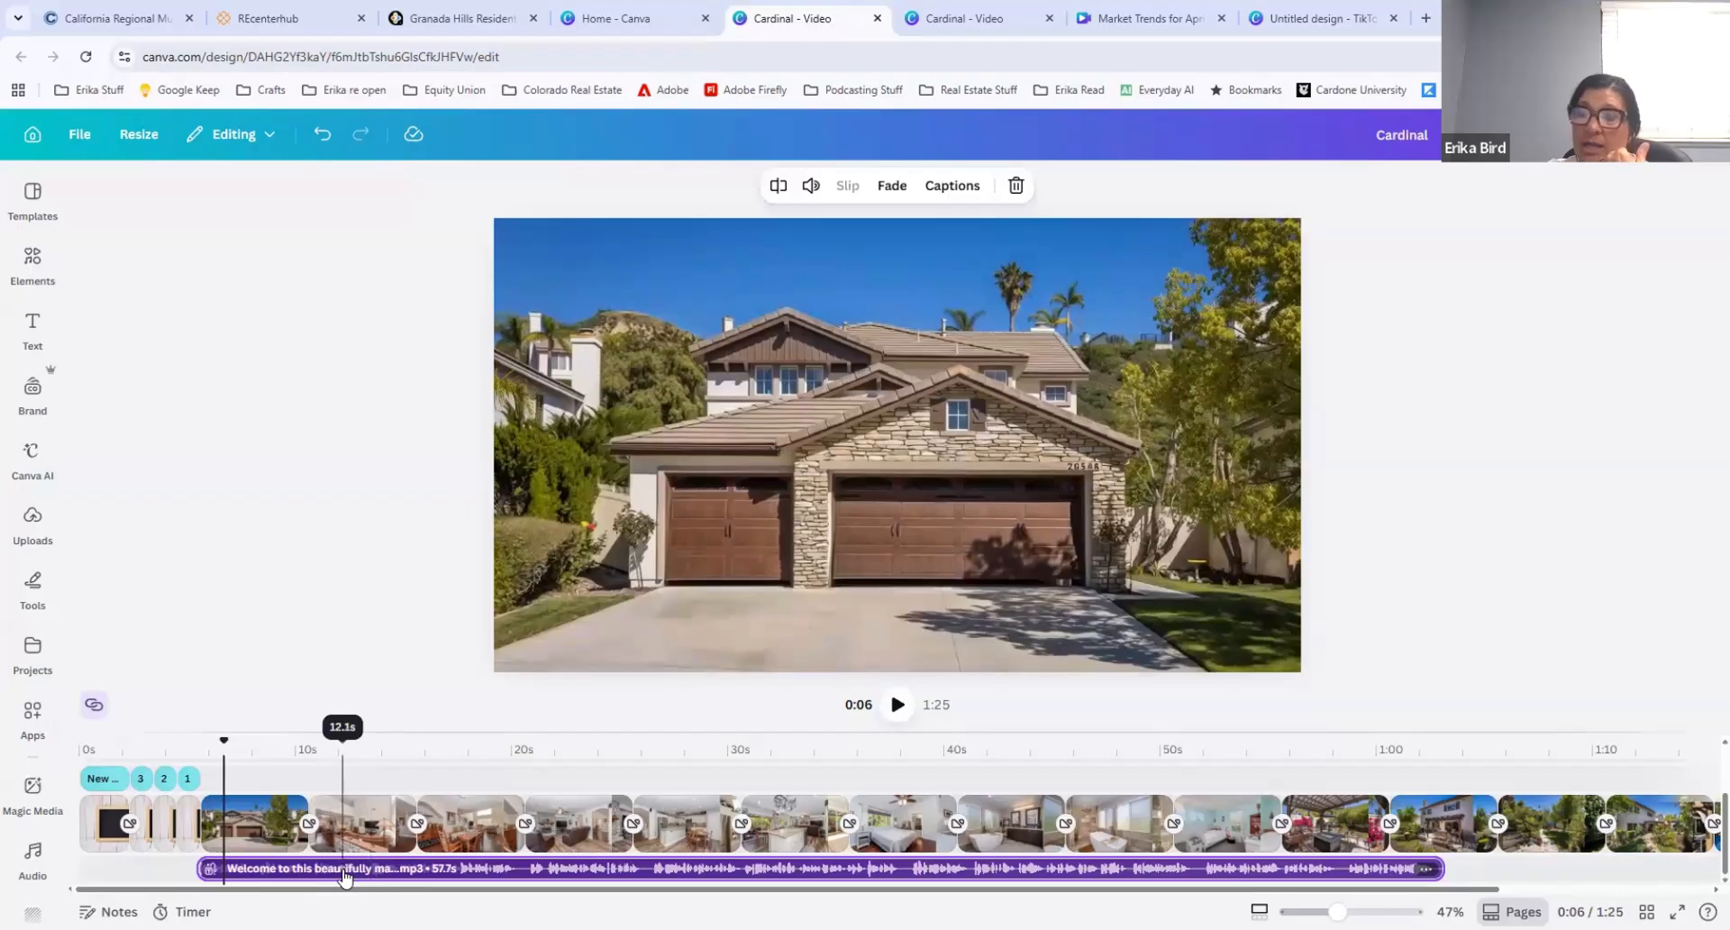
# Step: Delete the "Welcome to this beautifully ma..." recording from the timeline
pyautogui.click(343, 872)
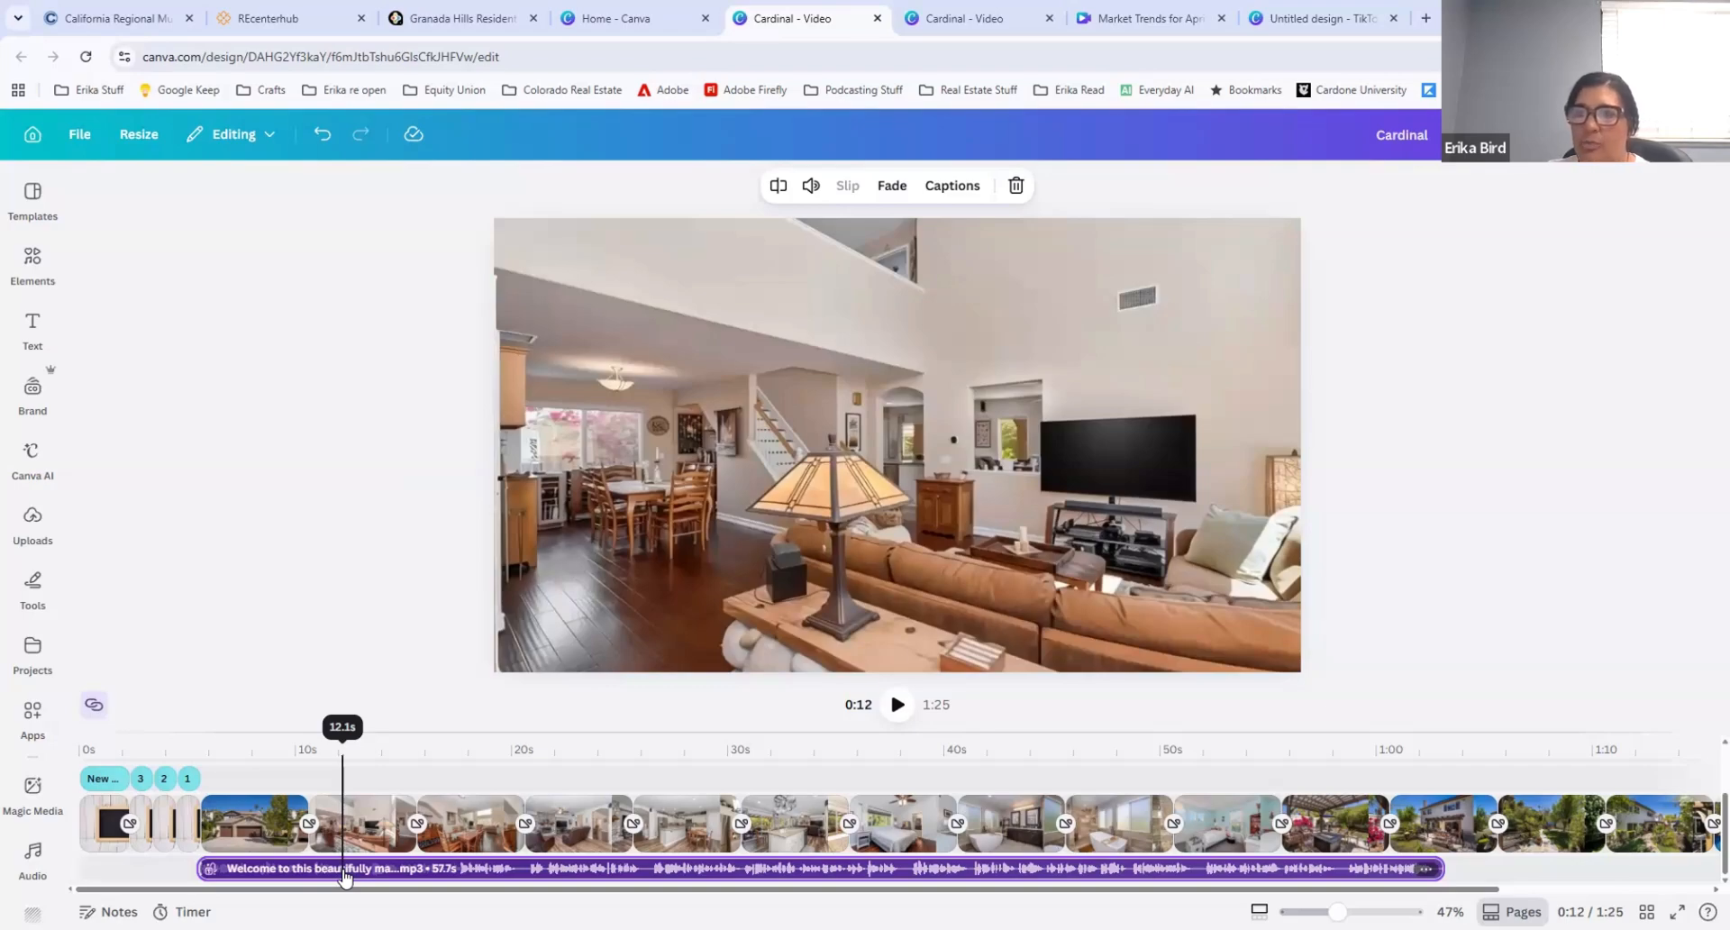
pyautogui.click(350, 870)
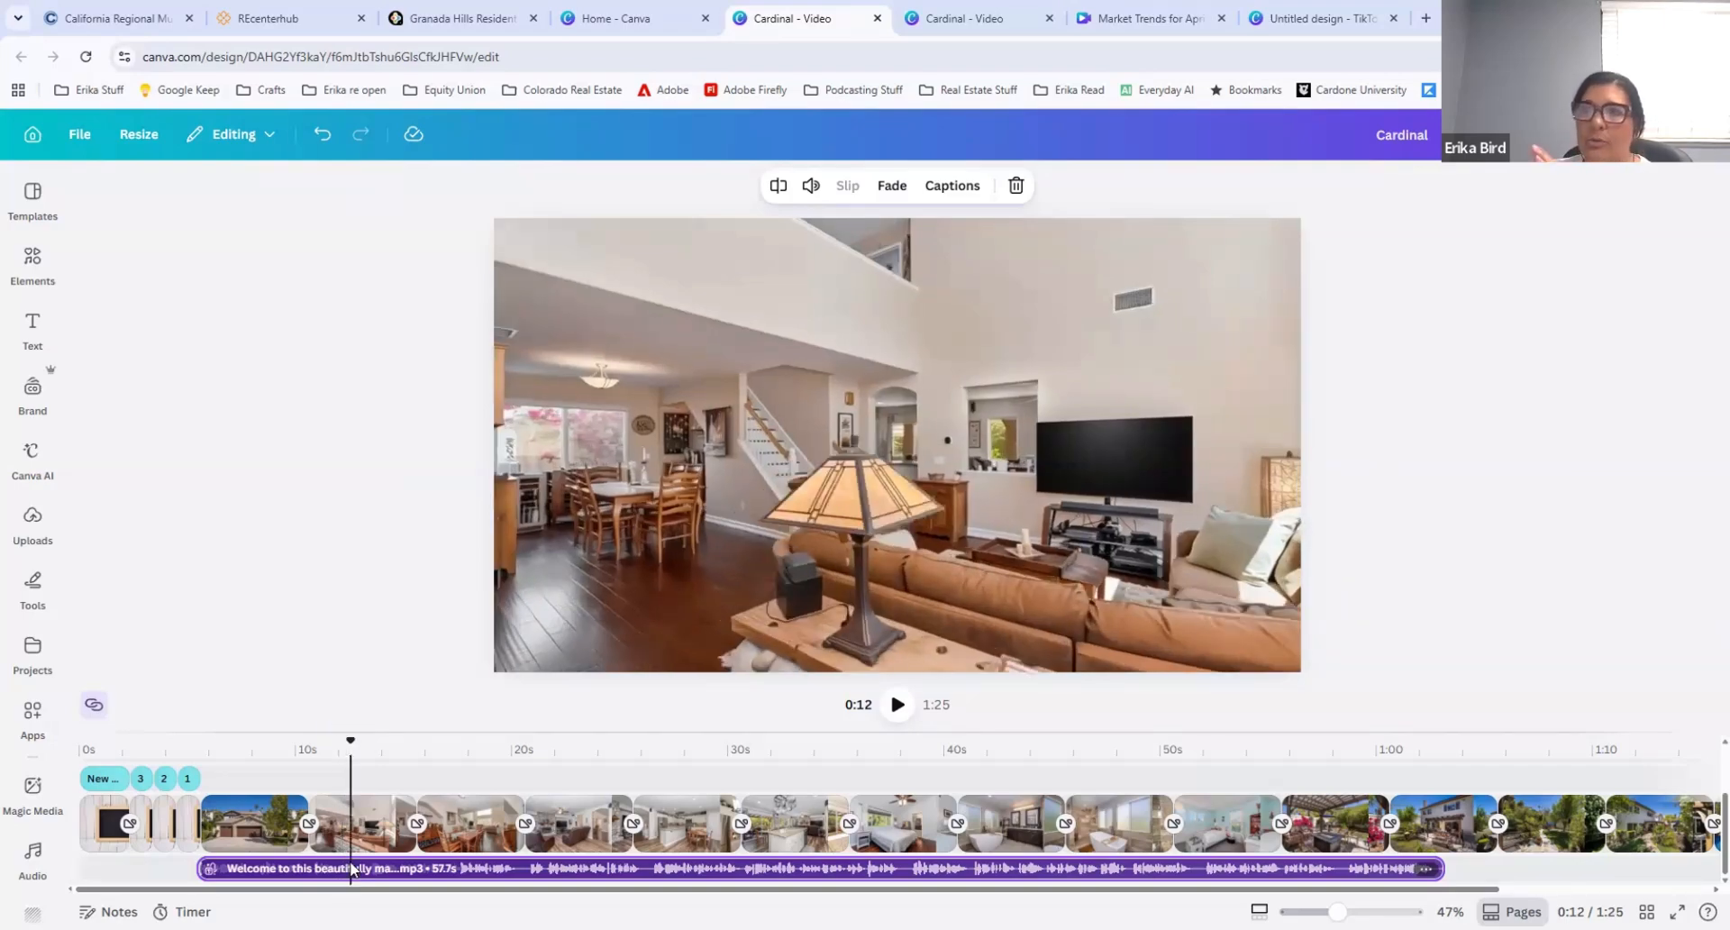
pyautogui.press('Delete')
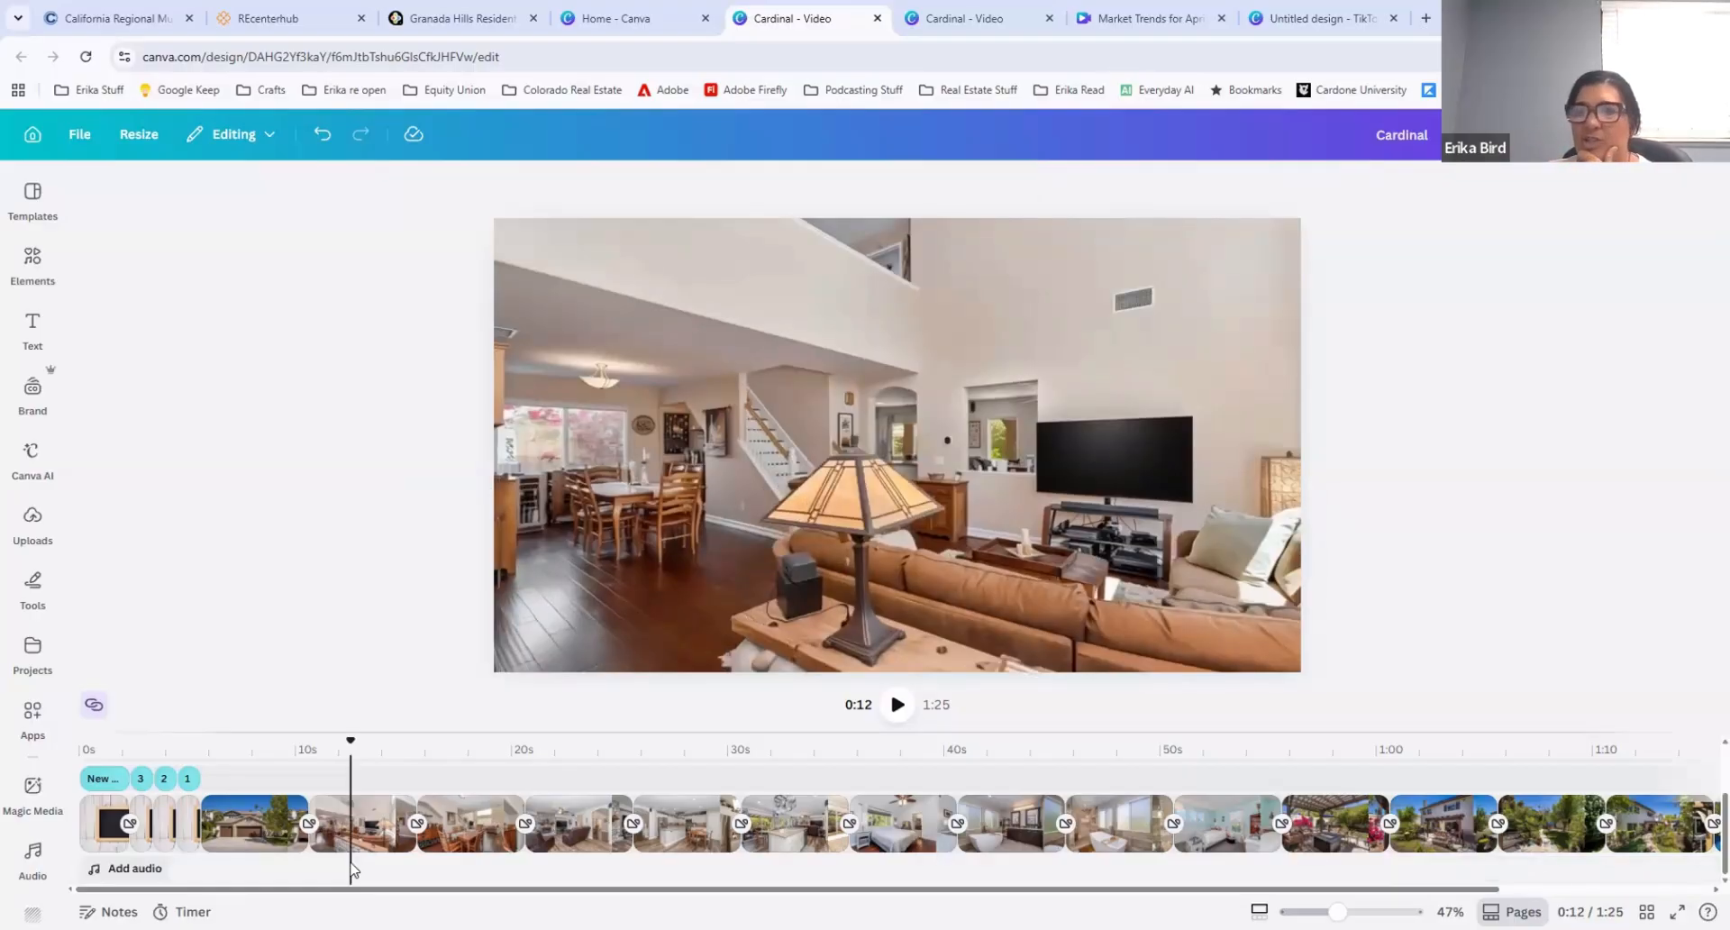
# Step: Return to the start of the timeline and browse the music and sound effects library by category
pyautogui.moveTo(350, 740); pyautogui.dragTo(81, 741)
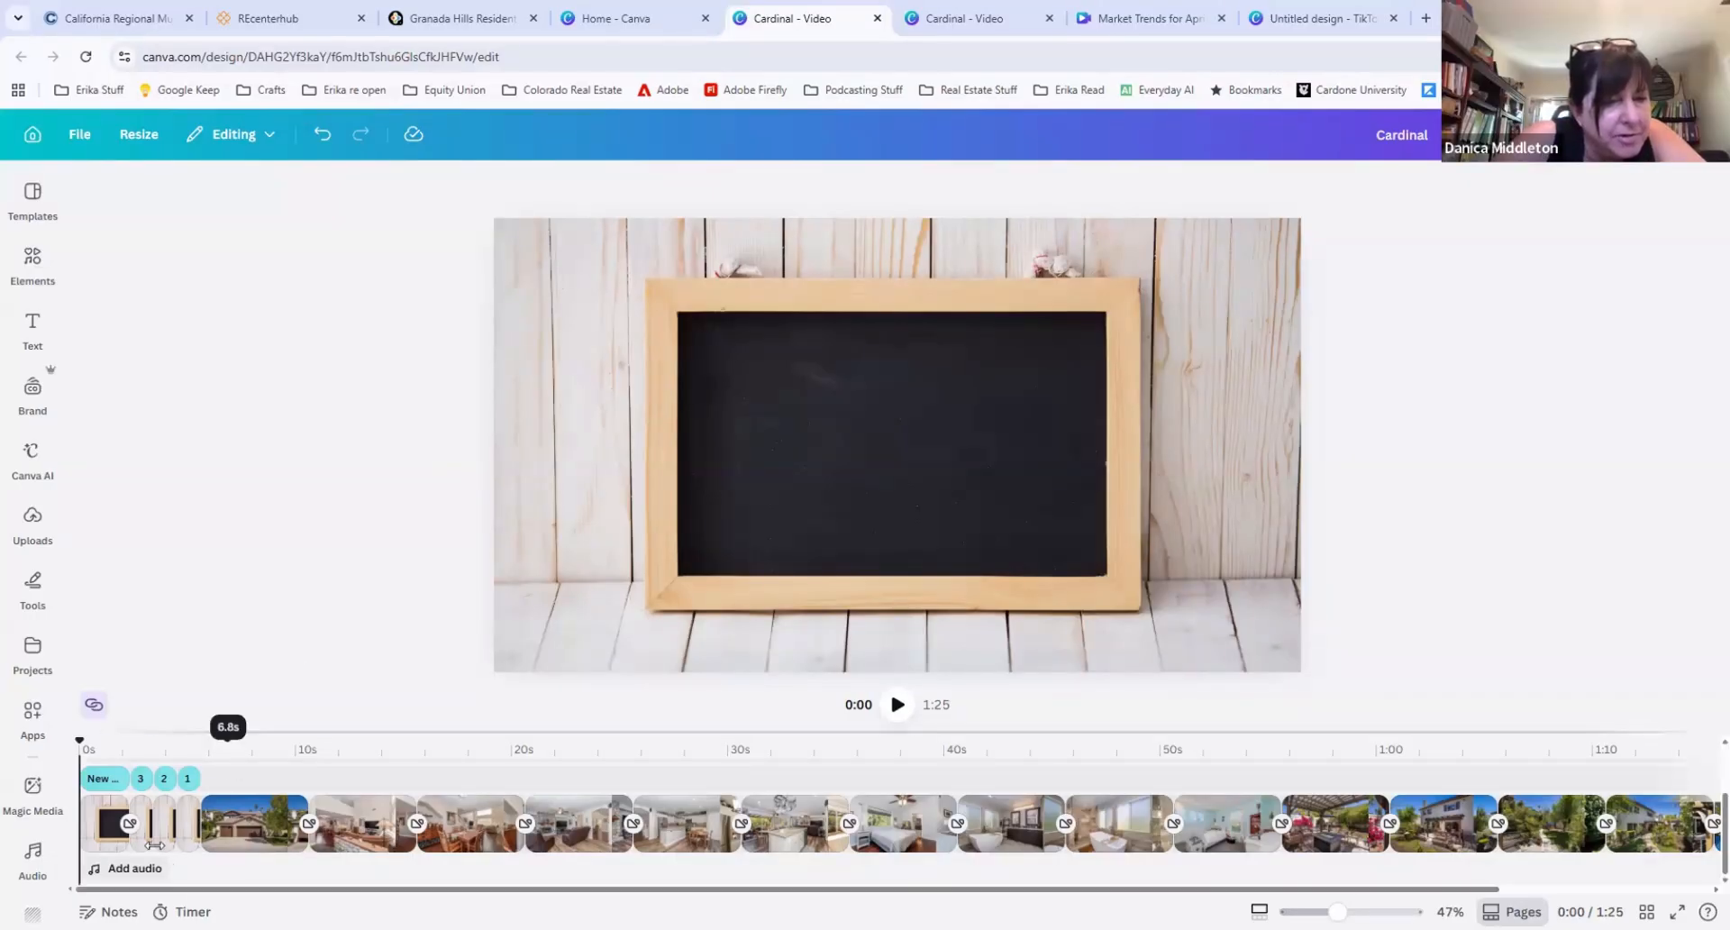
pyautogui.click(115, 870)
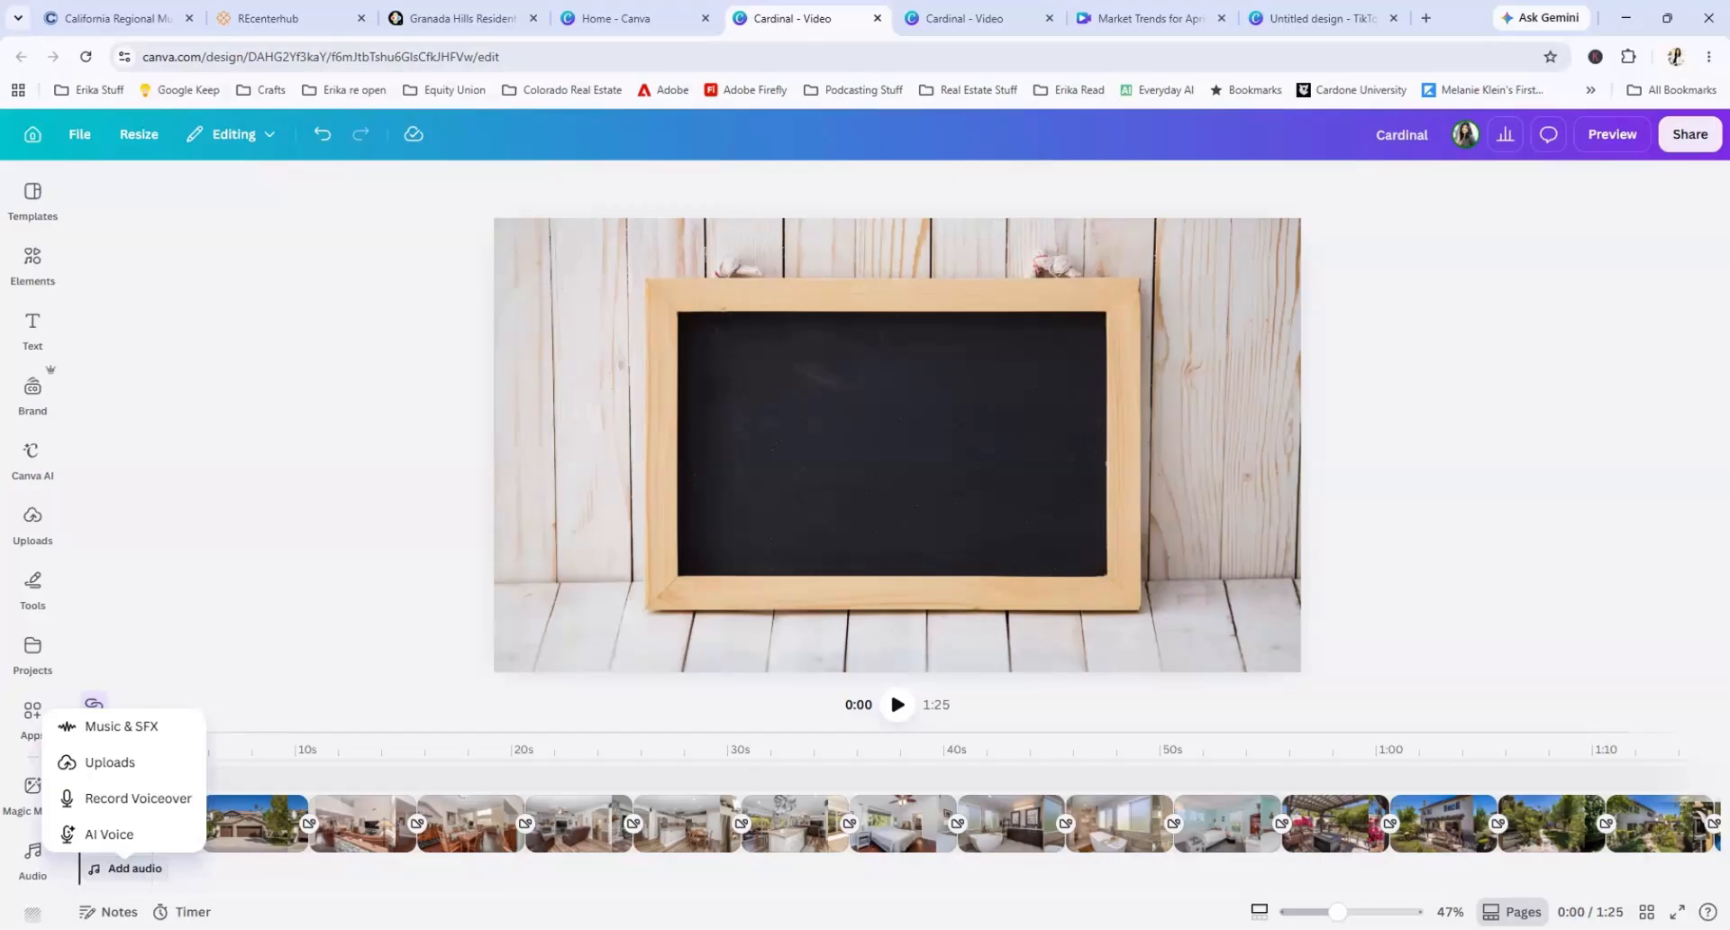
pyautogui.press('Escape')
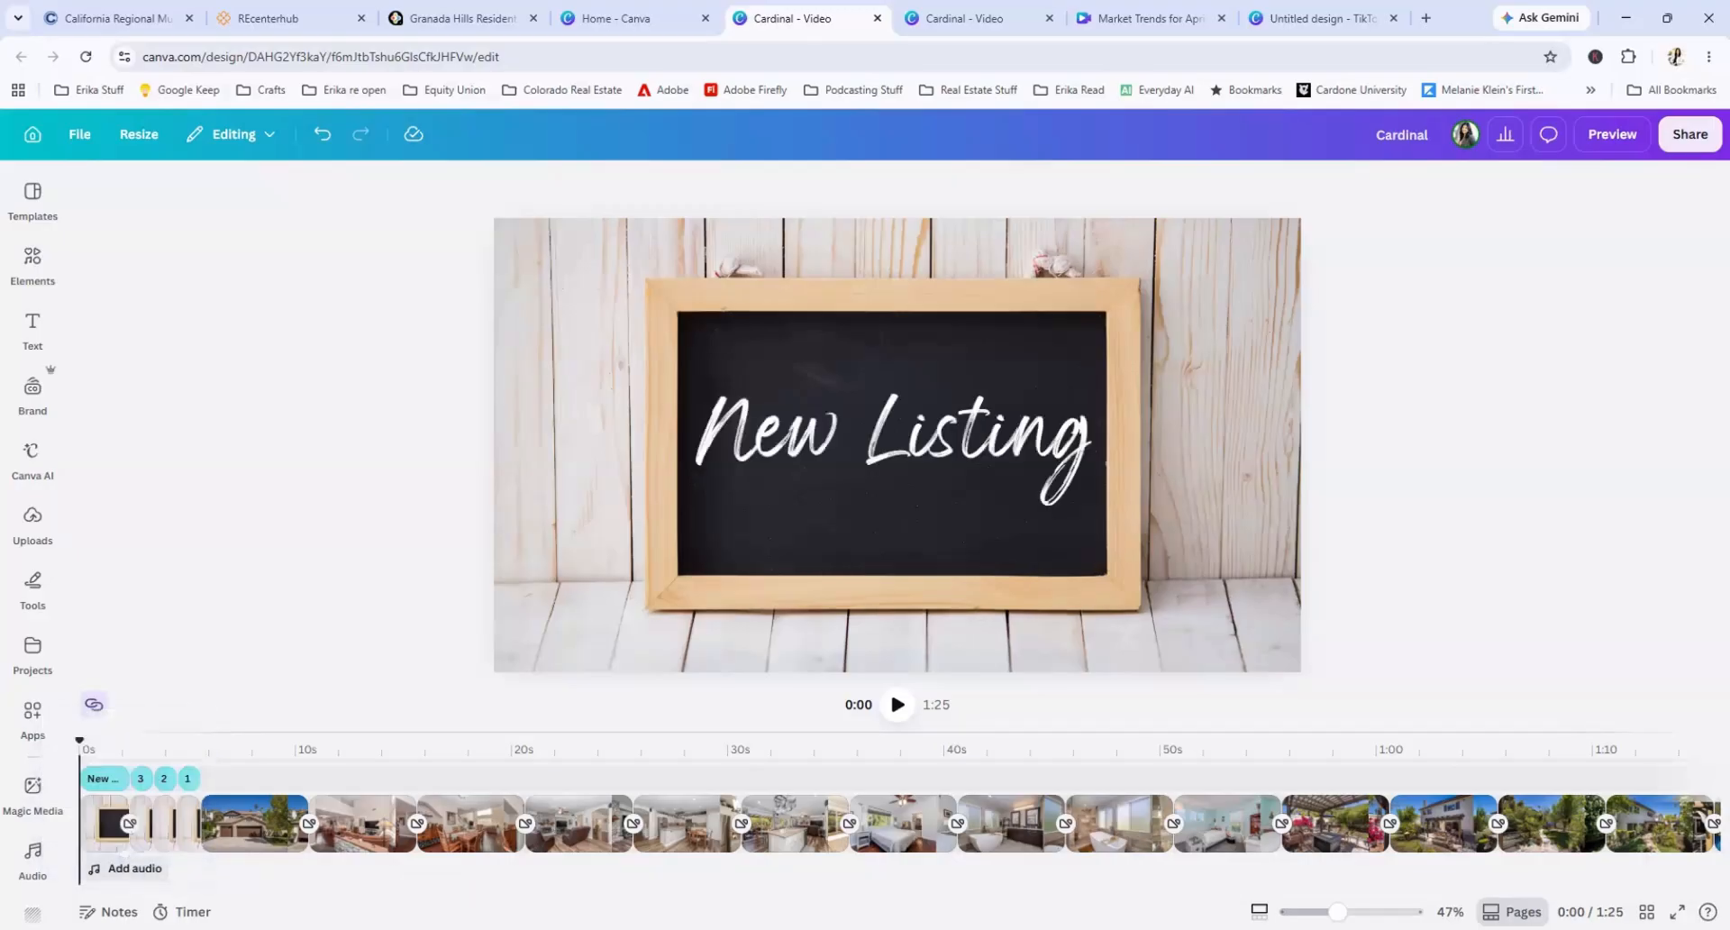
pyautogui.click(126, 868)
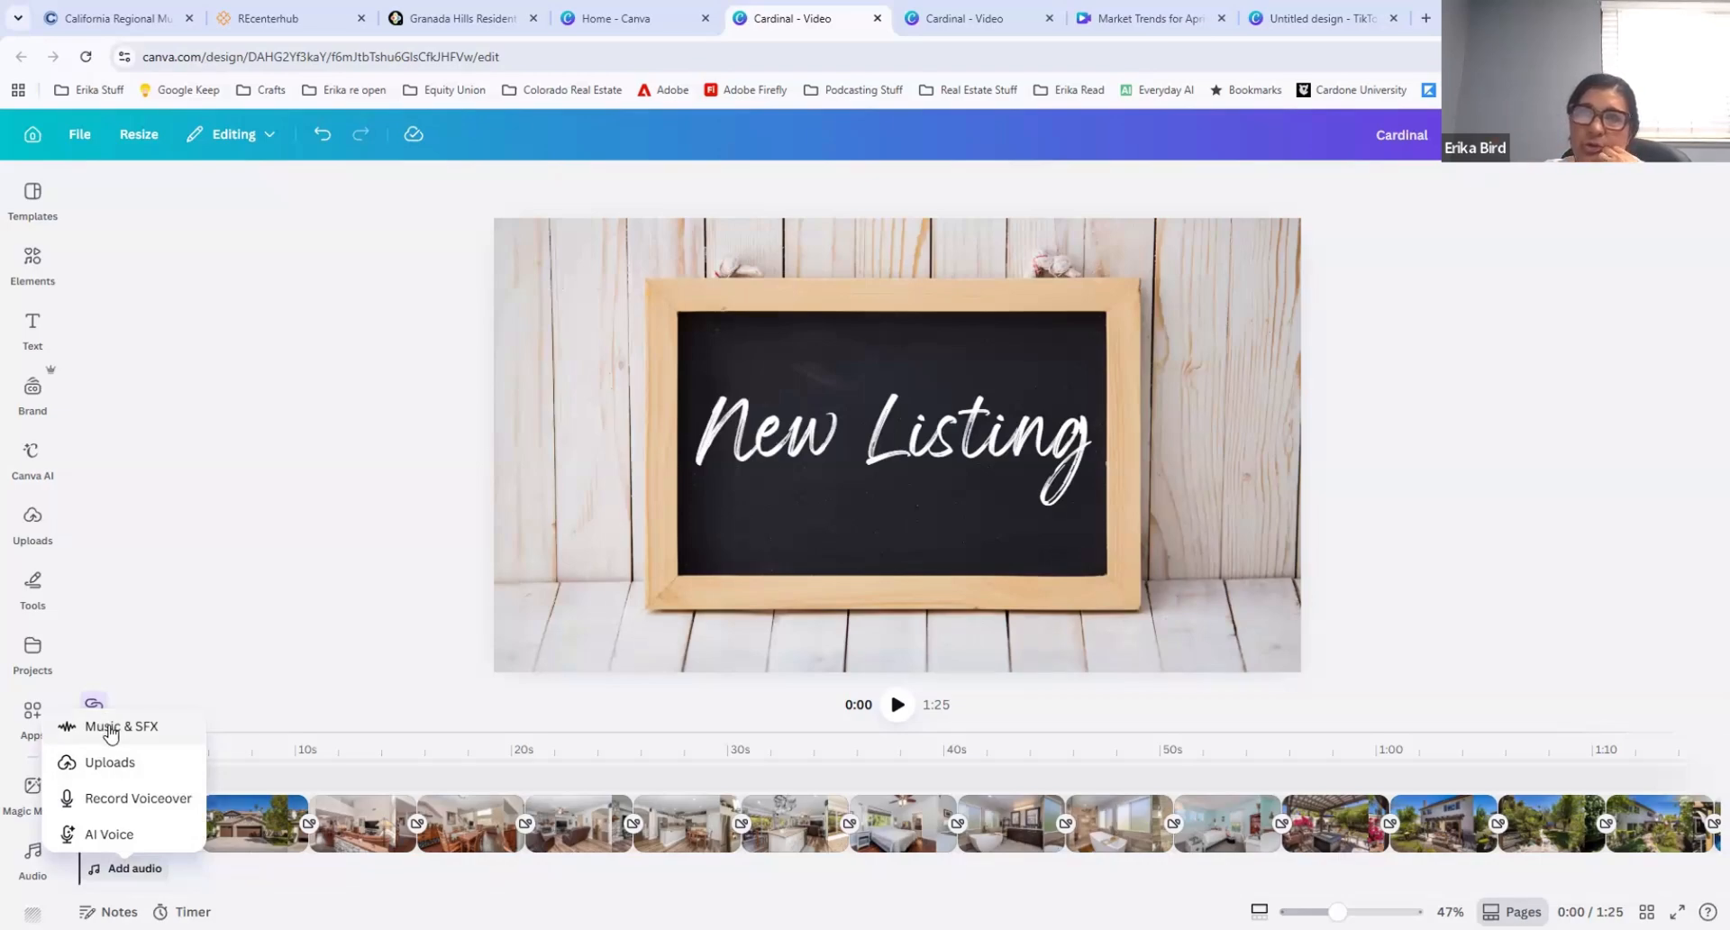
pyautogui.click(110, 728)
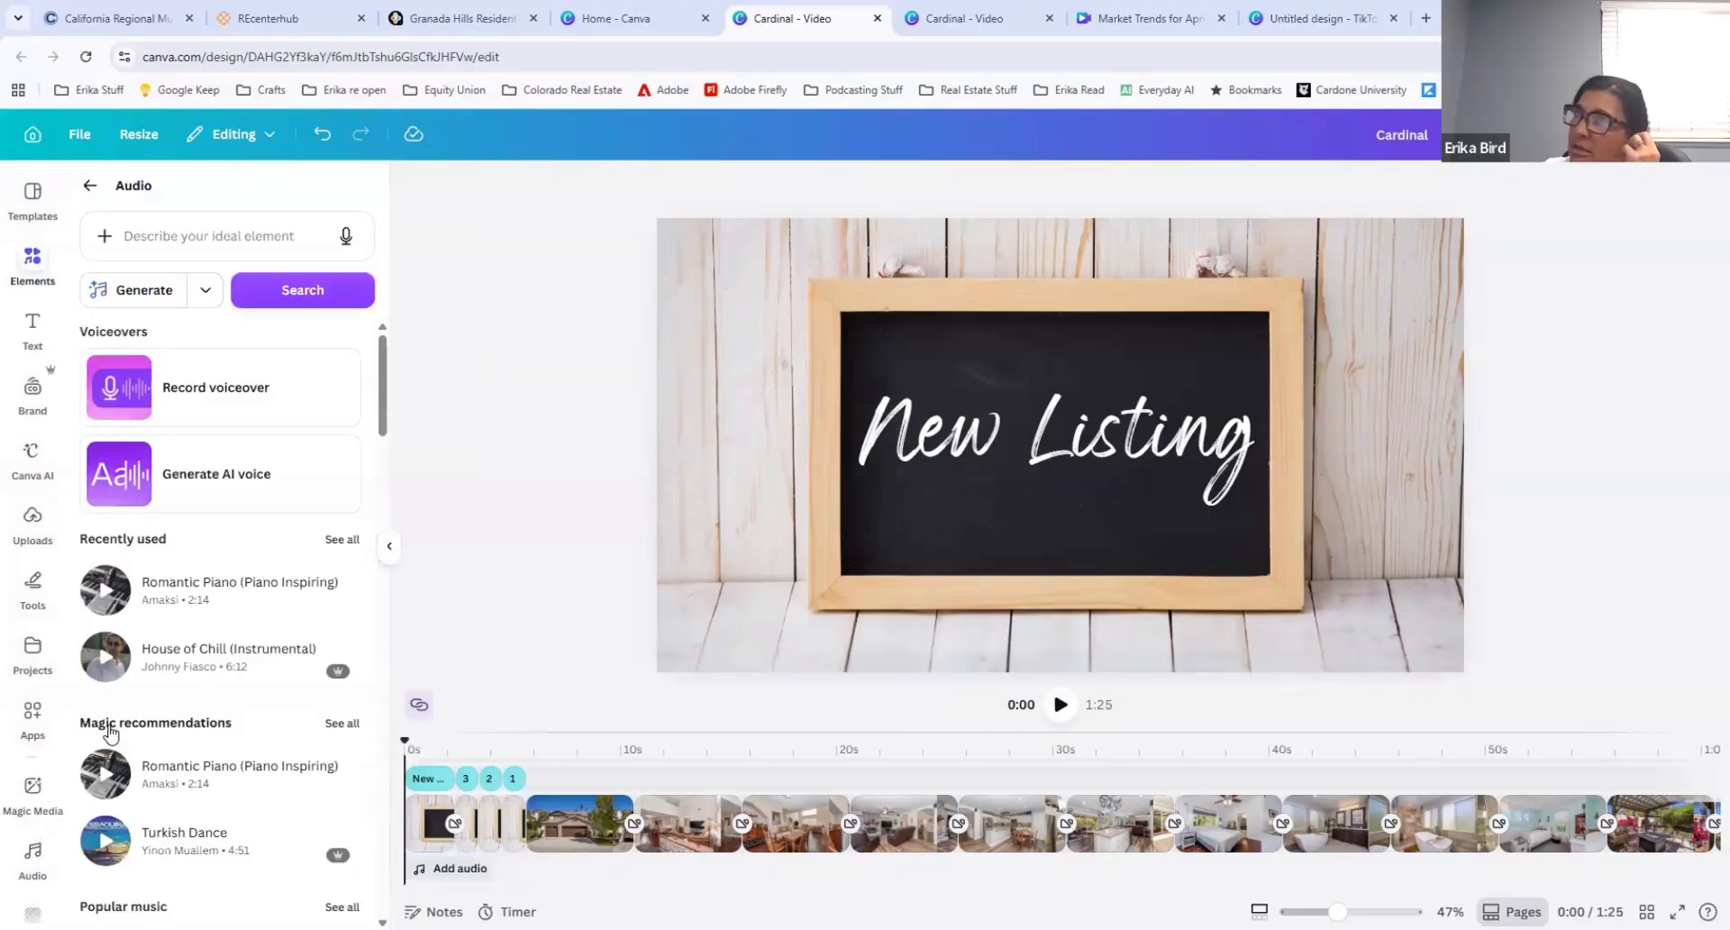
pyautogui.scroll(-3, 170, 697)
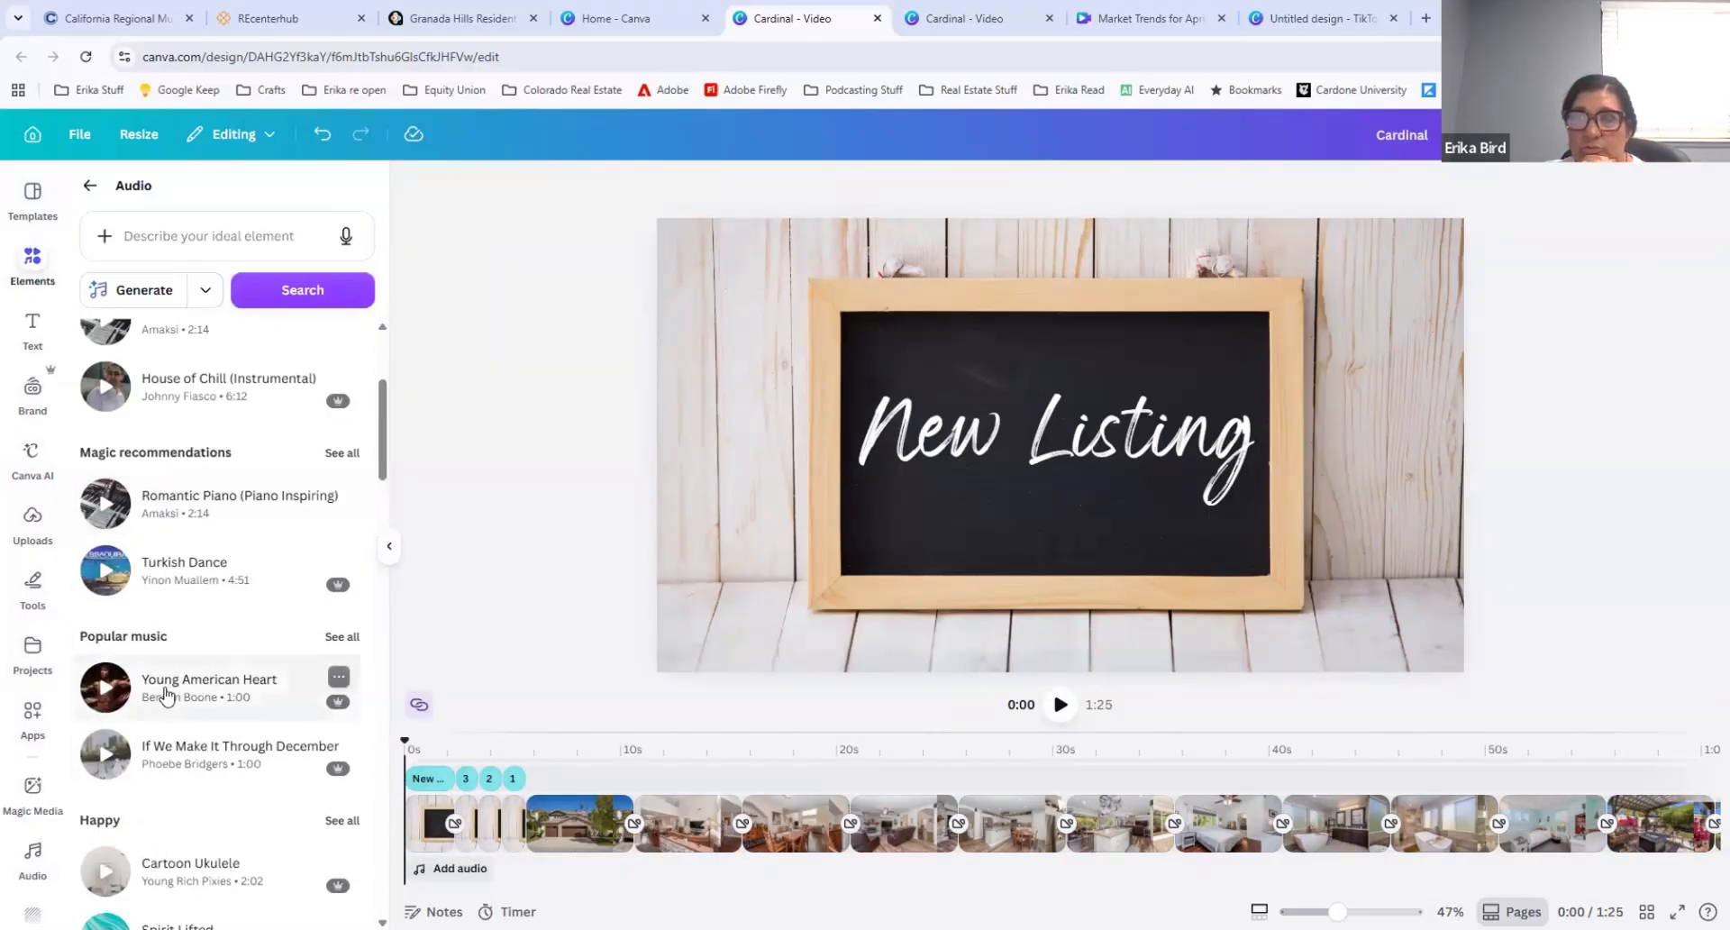
pyautogui.scroll(-10, 167, 698)
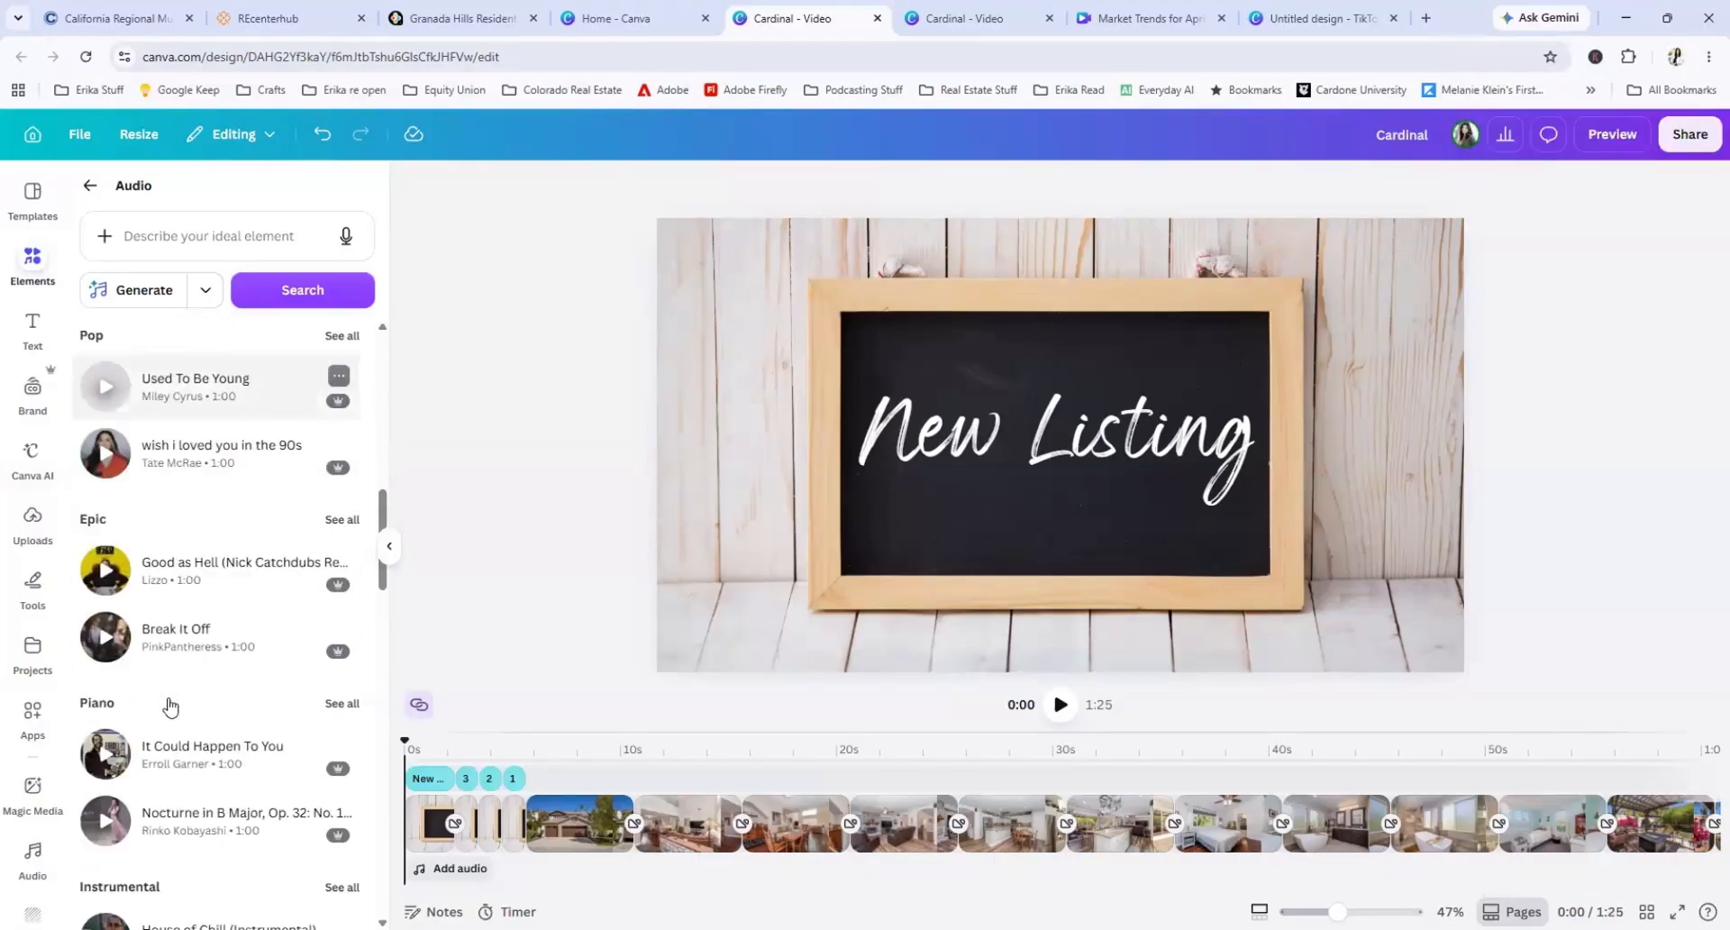
pyautogui.scroll(-15, 170, 707)
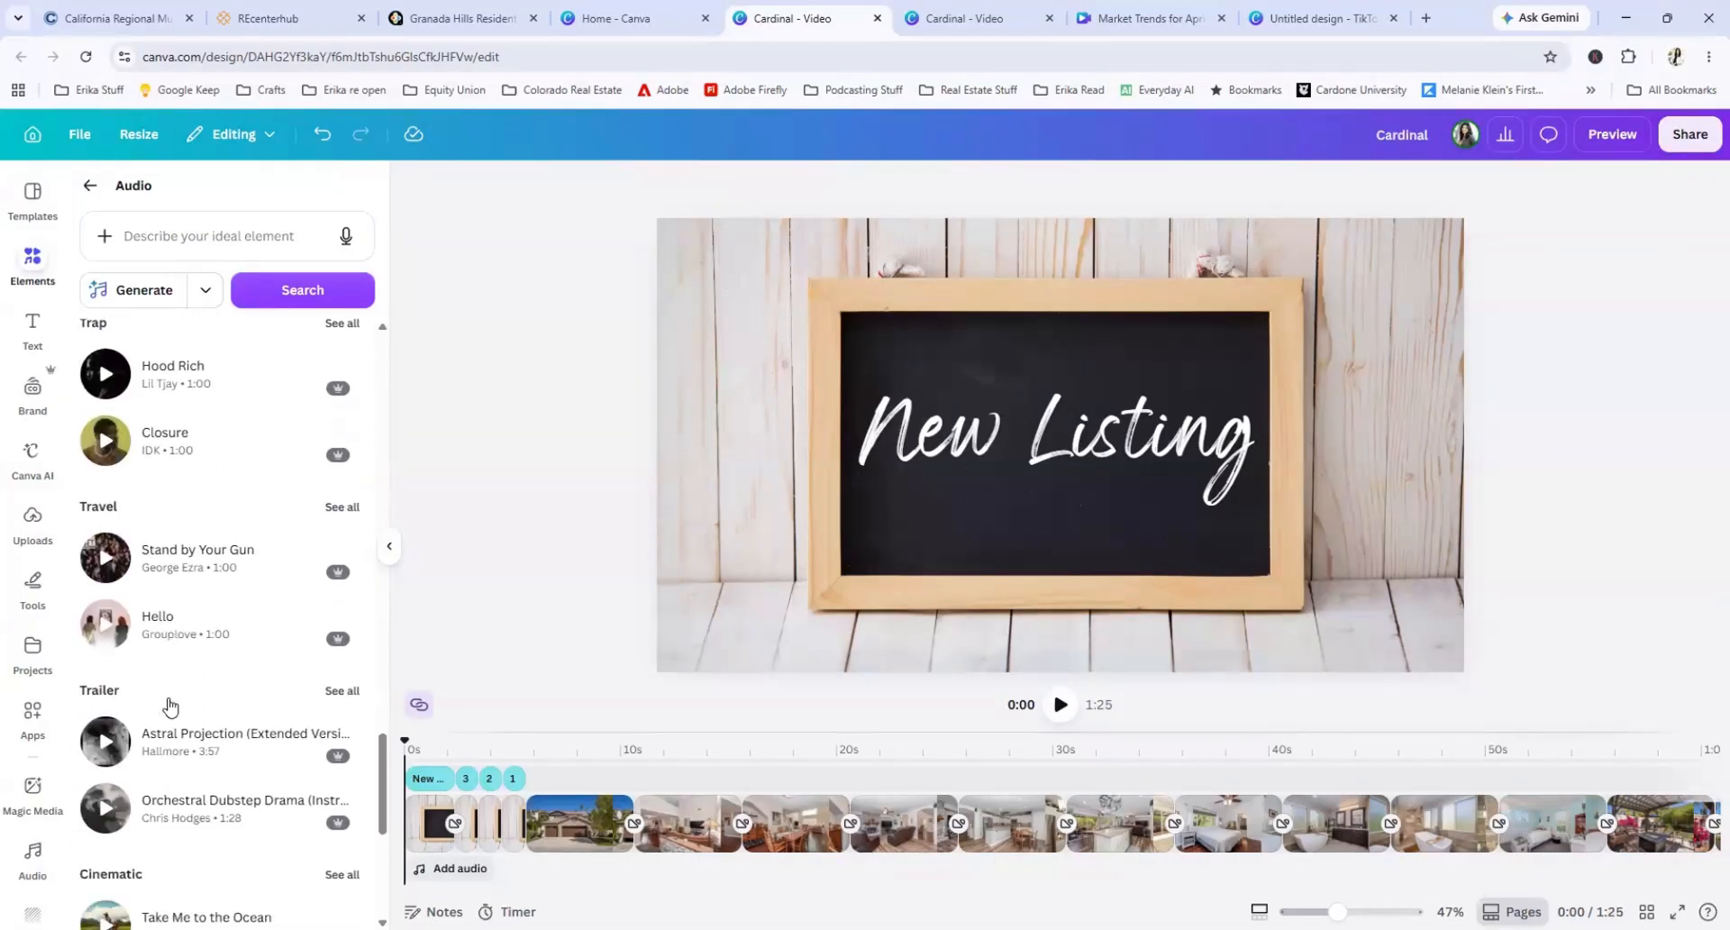
pyautogui.scroll(20, 169, 704)
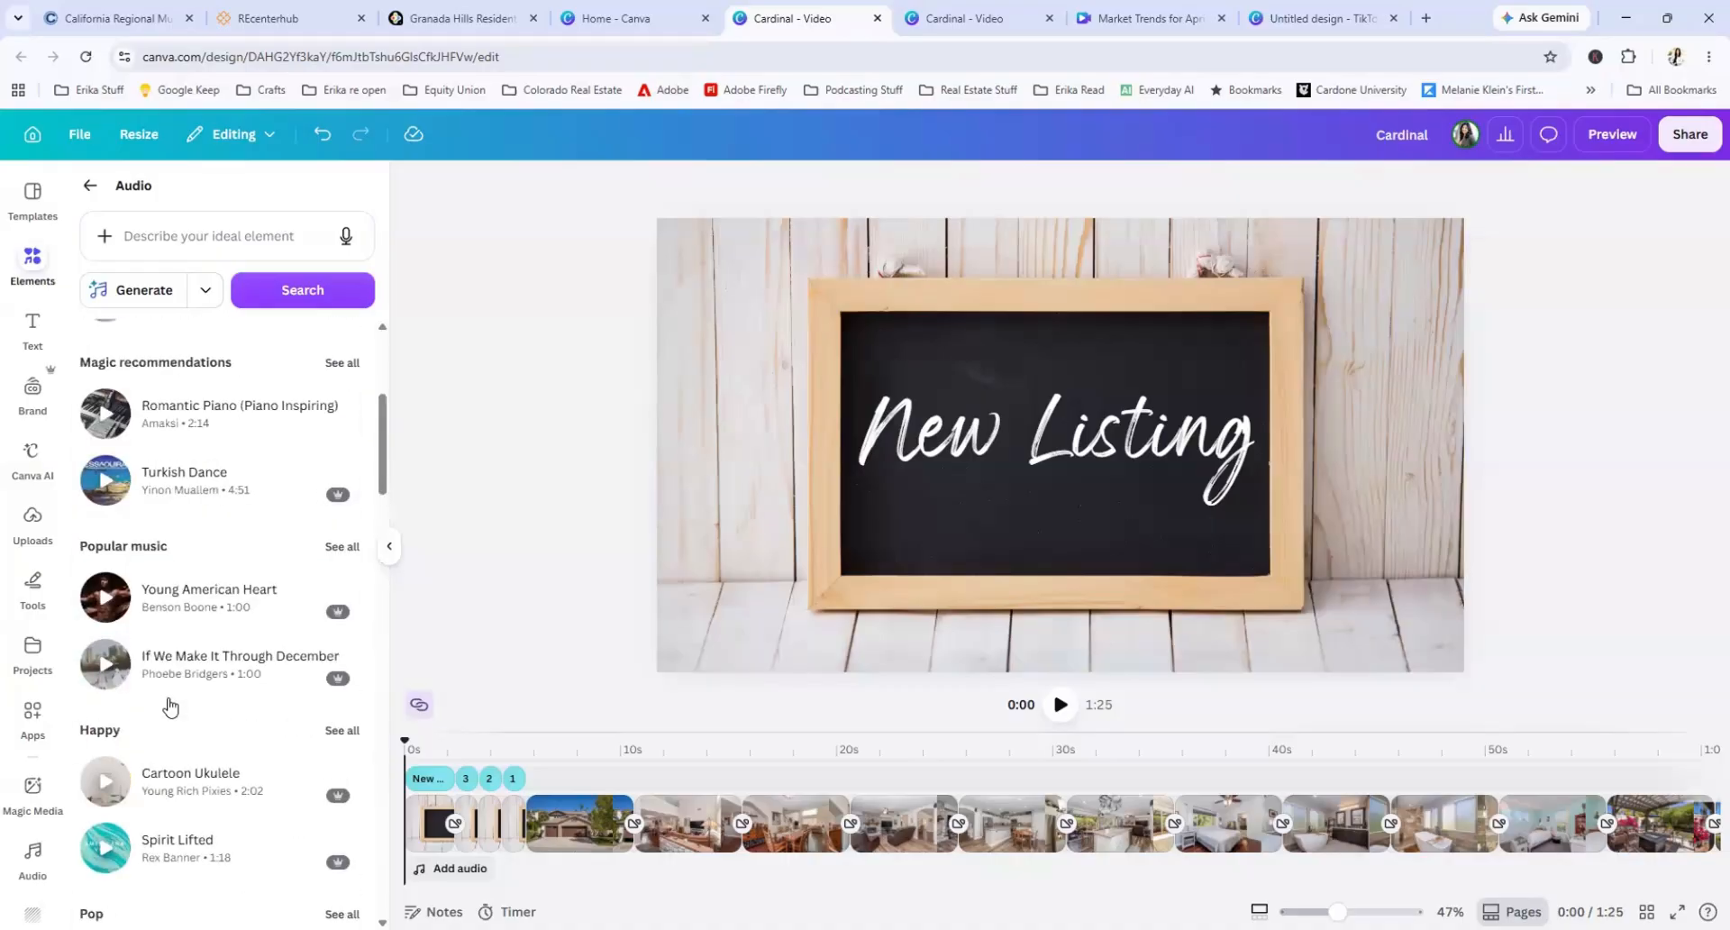
# Step: Show the content types the AI generator offers in the audio library and choose Music
pyautogui.click(168, 235)
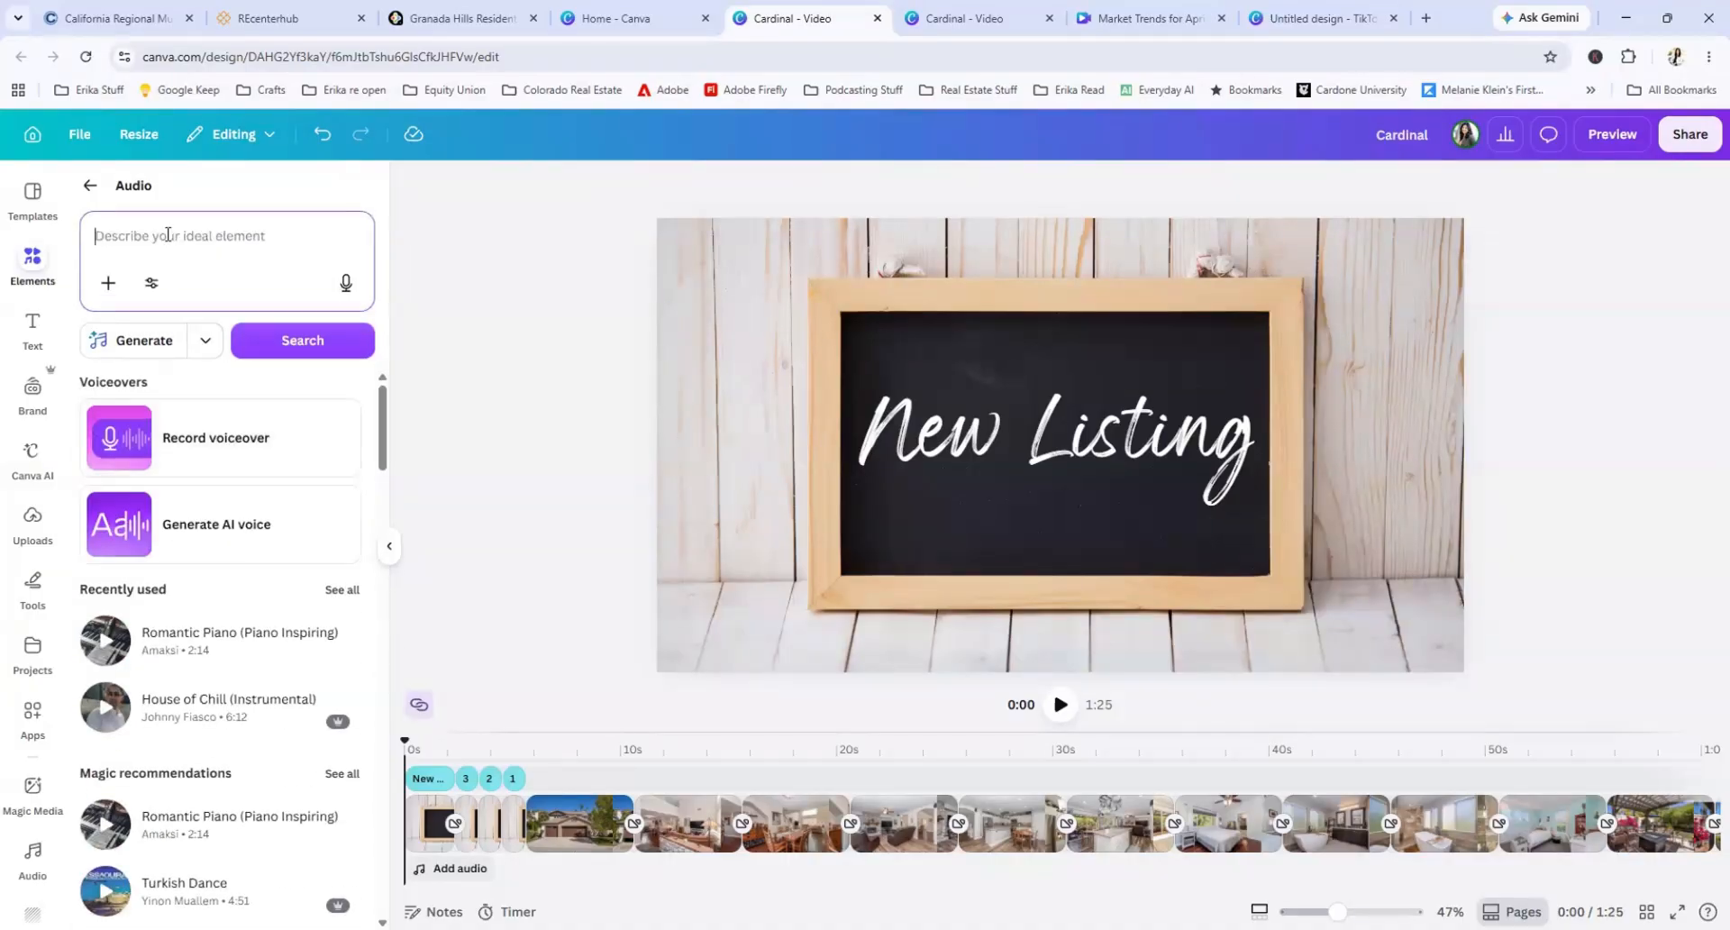
pyautogui.click(164, 341)
pyautogui.click(207, 346)
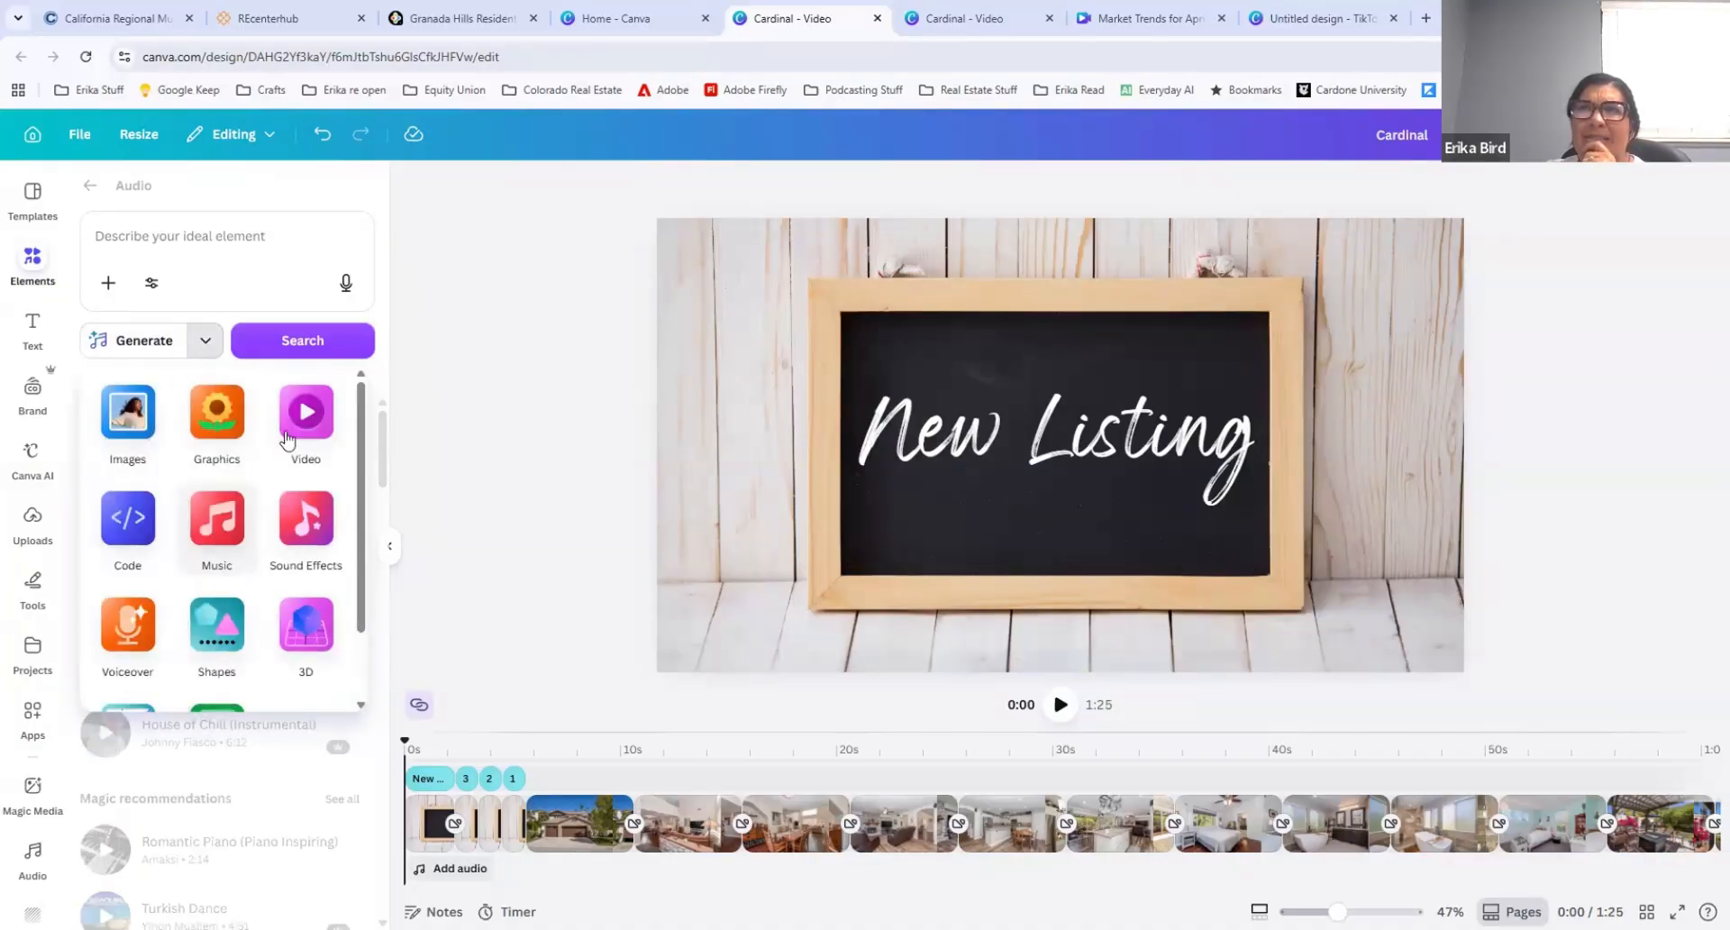
pyautogui.click(216, 515)
pyautogui.click(161, 249)
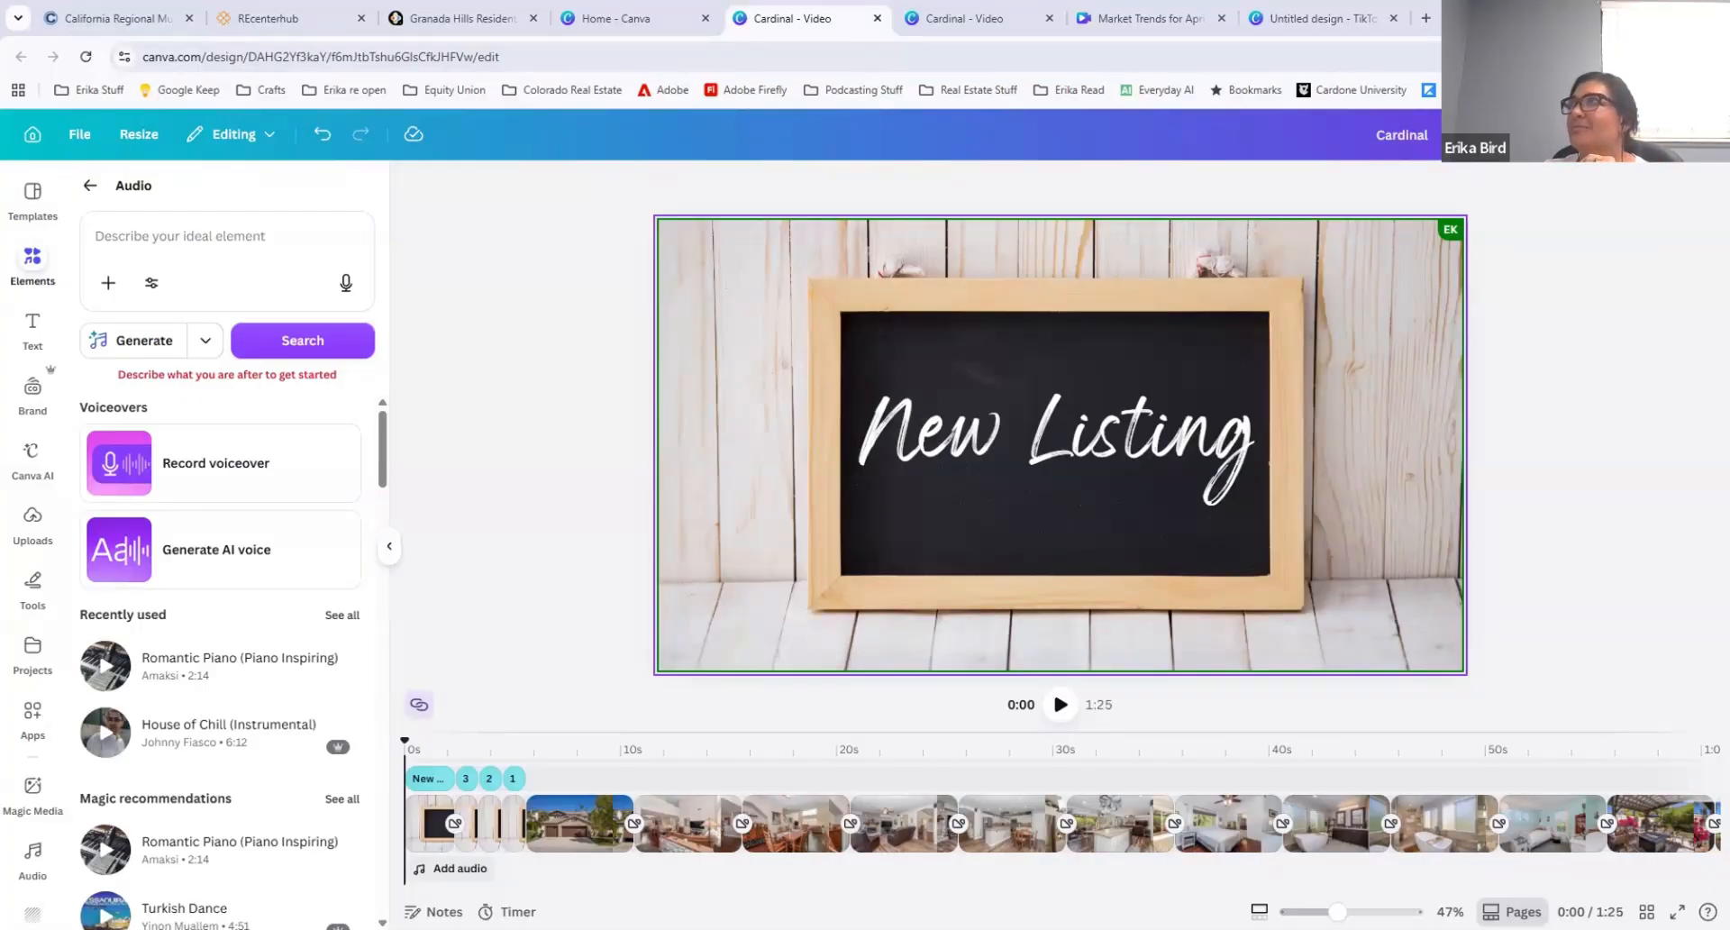
# Step: Switch to ChatGPT by loading it in place of the untitled TikTok video design
pyautogui.click(1313, 18)
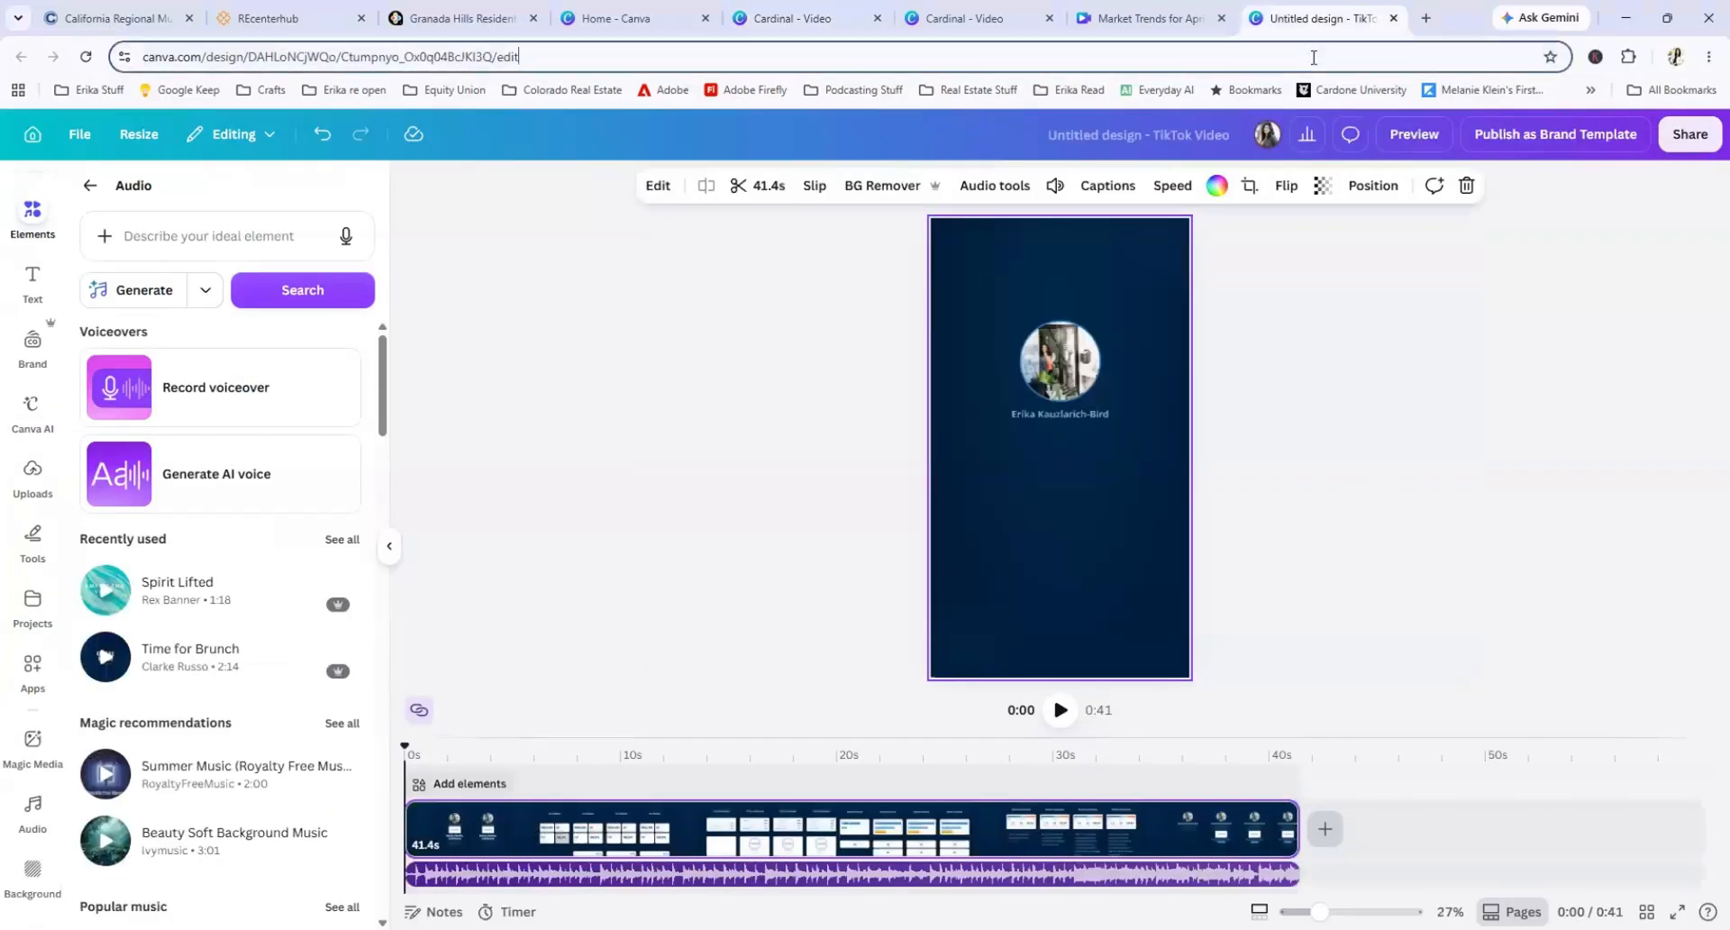
pyautogui.click(1313, 57)
pyautogui.write('chatgpt')
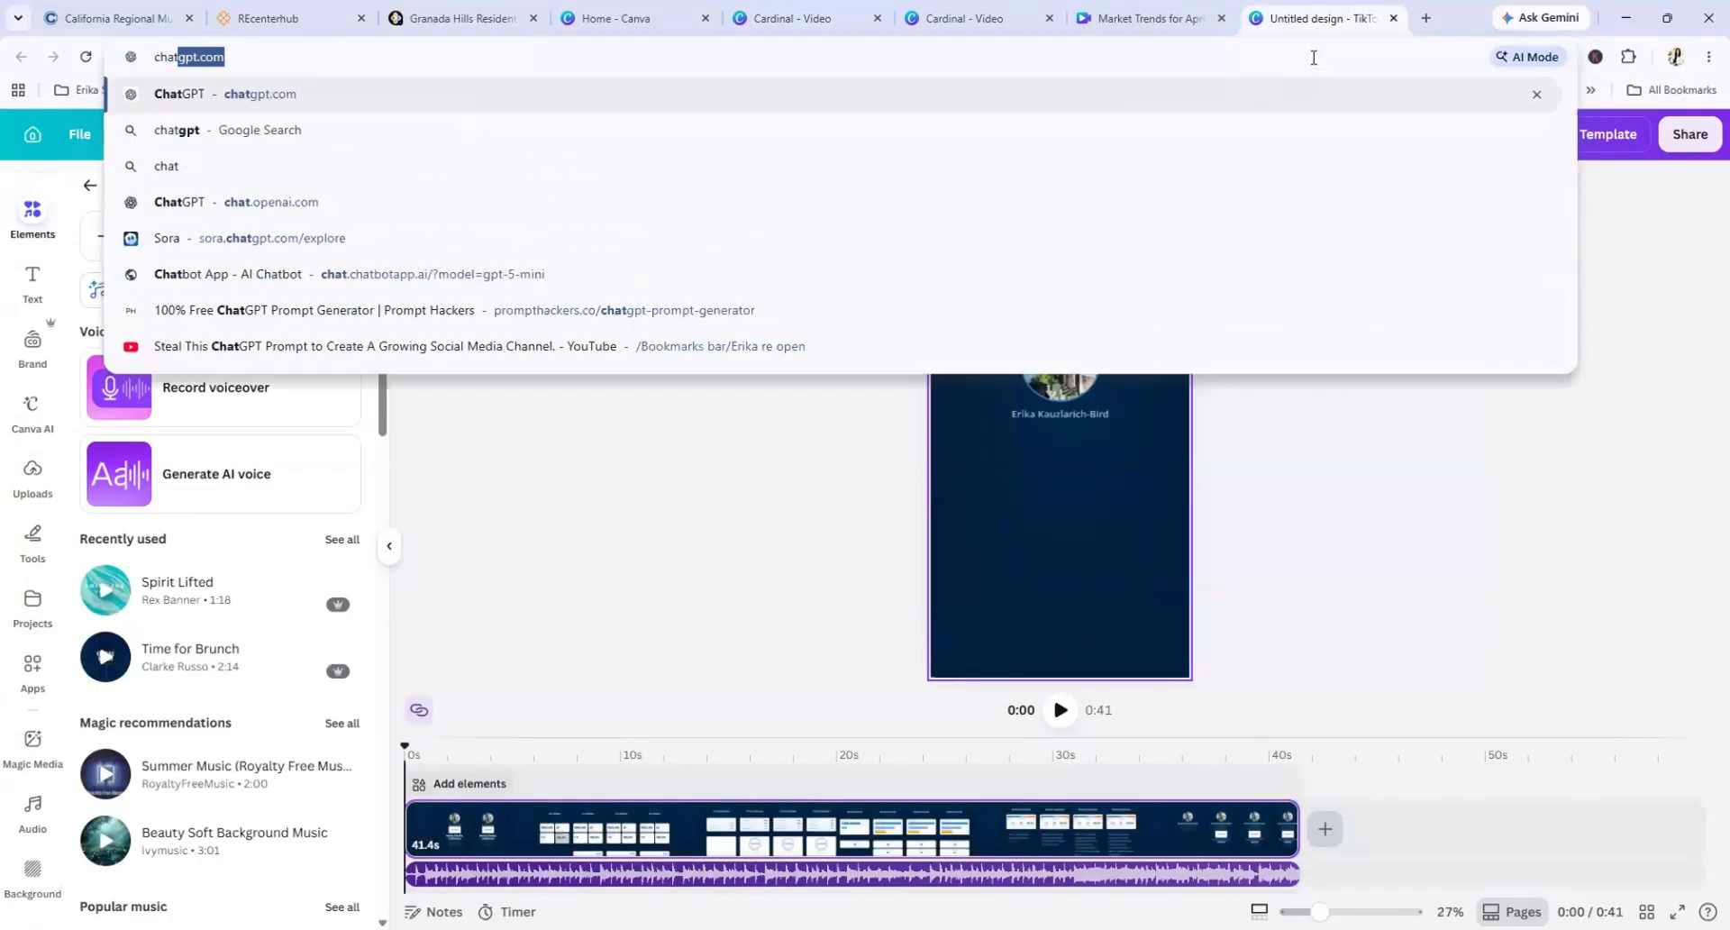
pyautogui.press('Return')
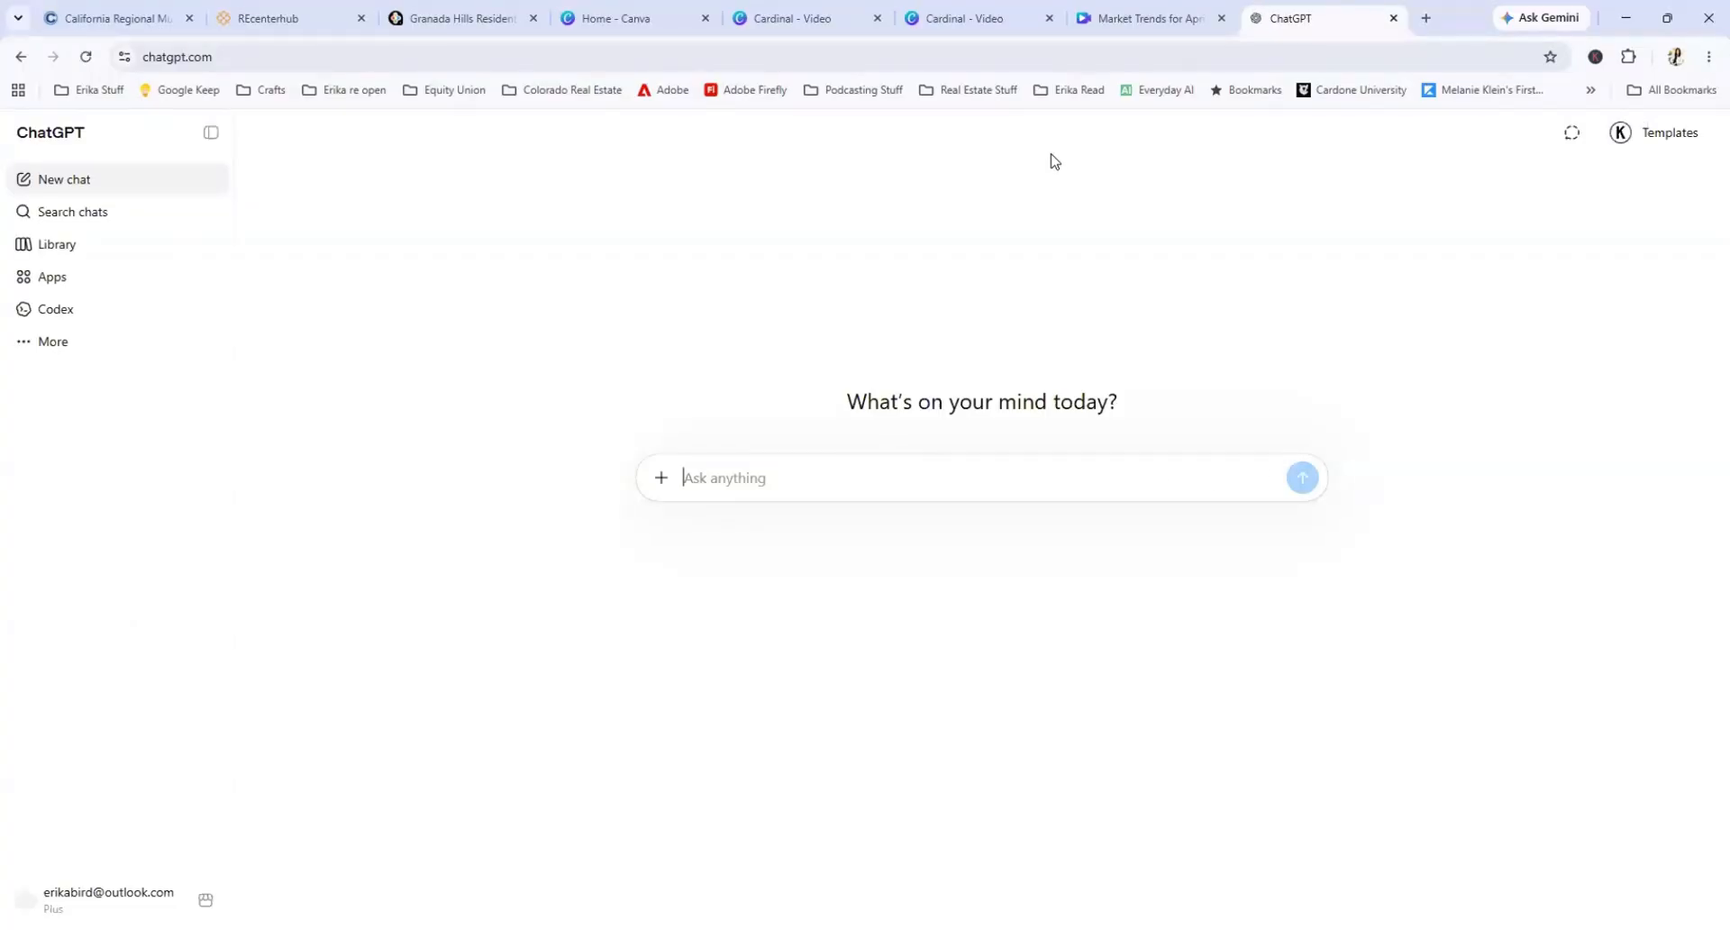
# Step: Close the Market Trends for April design and dismiss the personalized replies notice in ChatGPT
pyautogui.click(1106, 20)
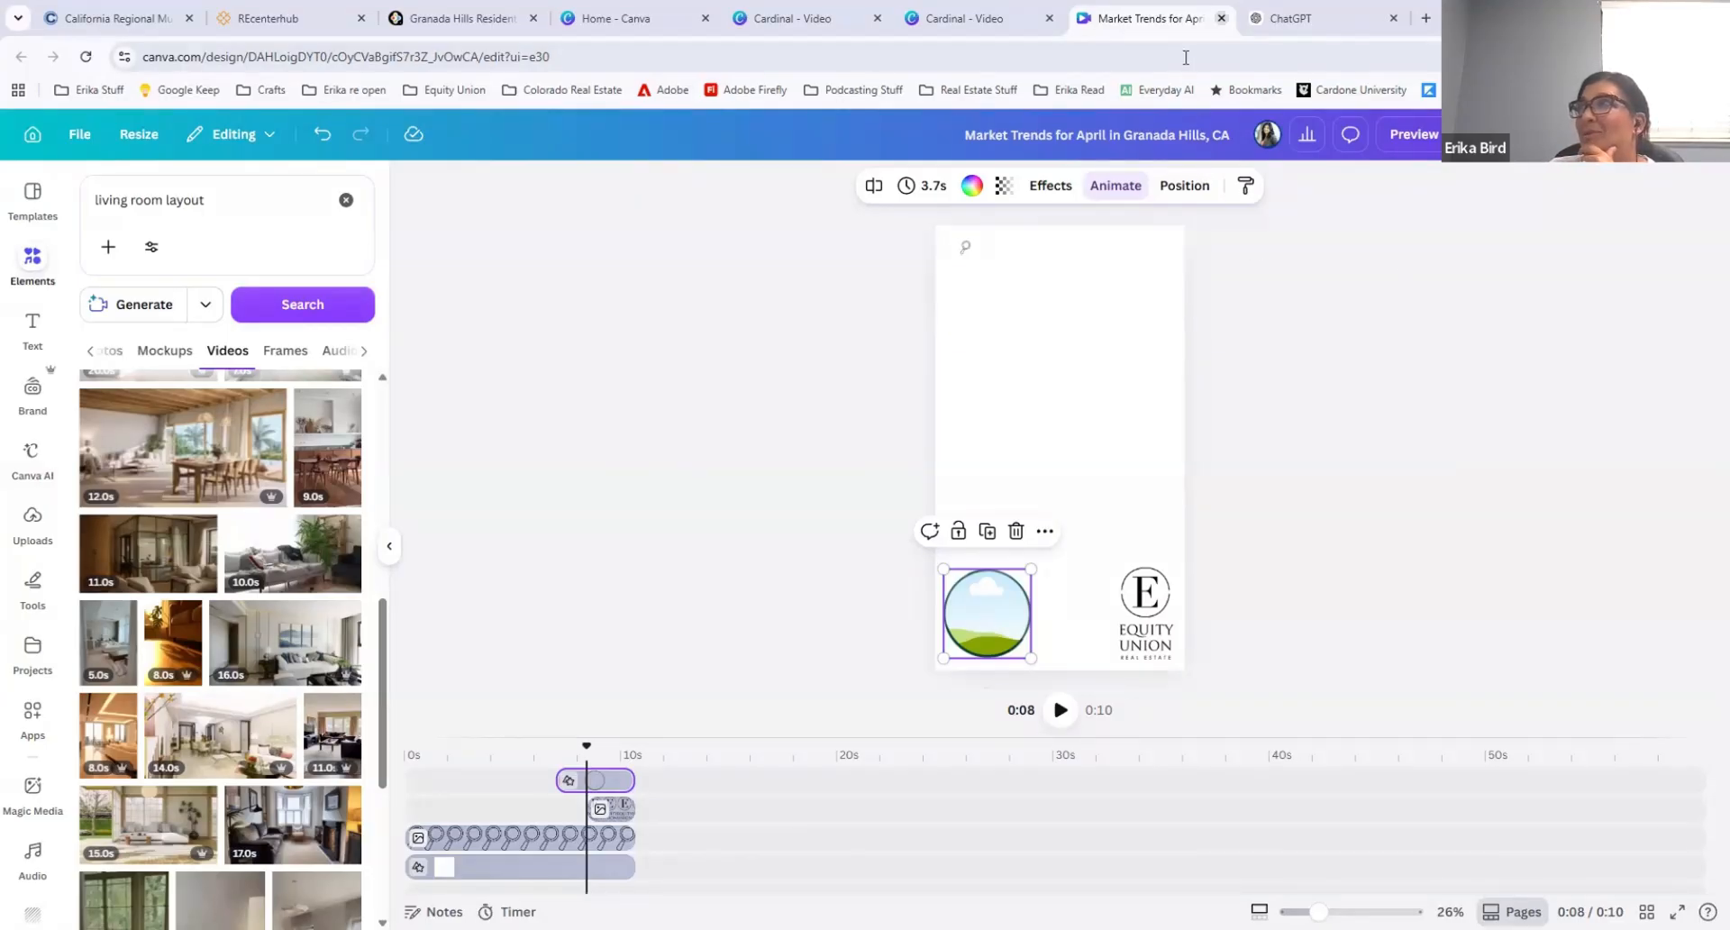
pyautogui.hotkey('ctrl', 'w')
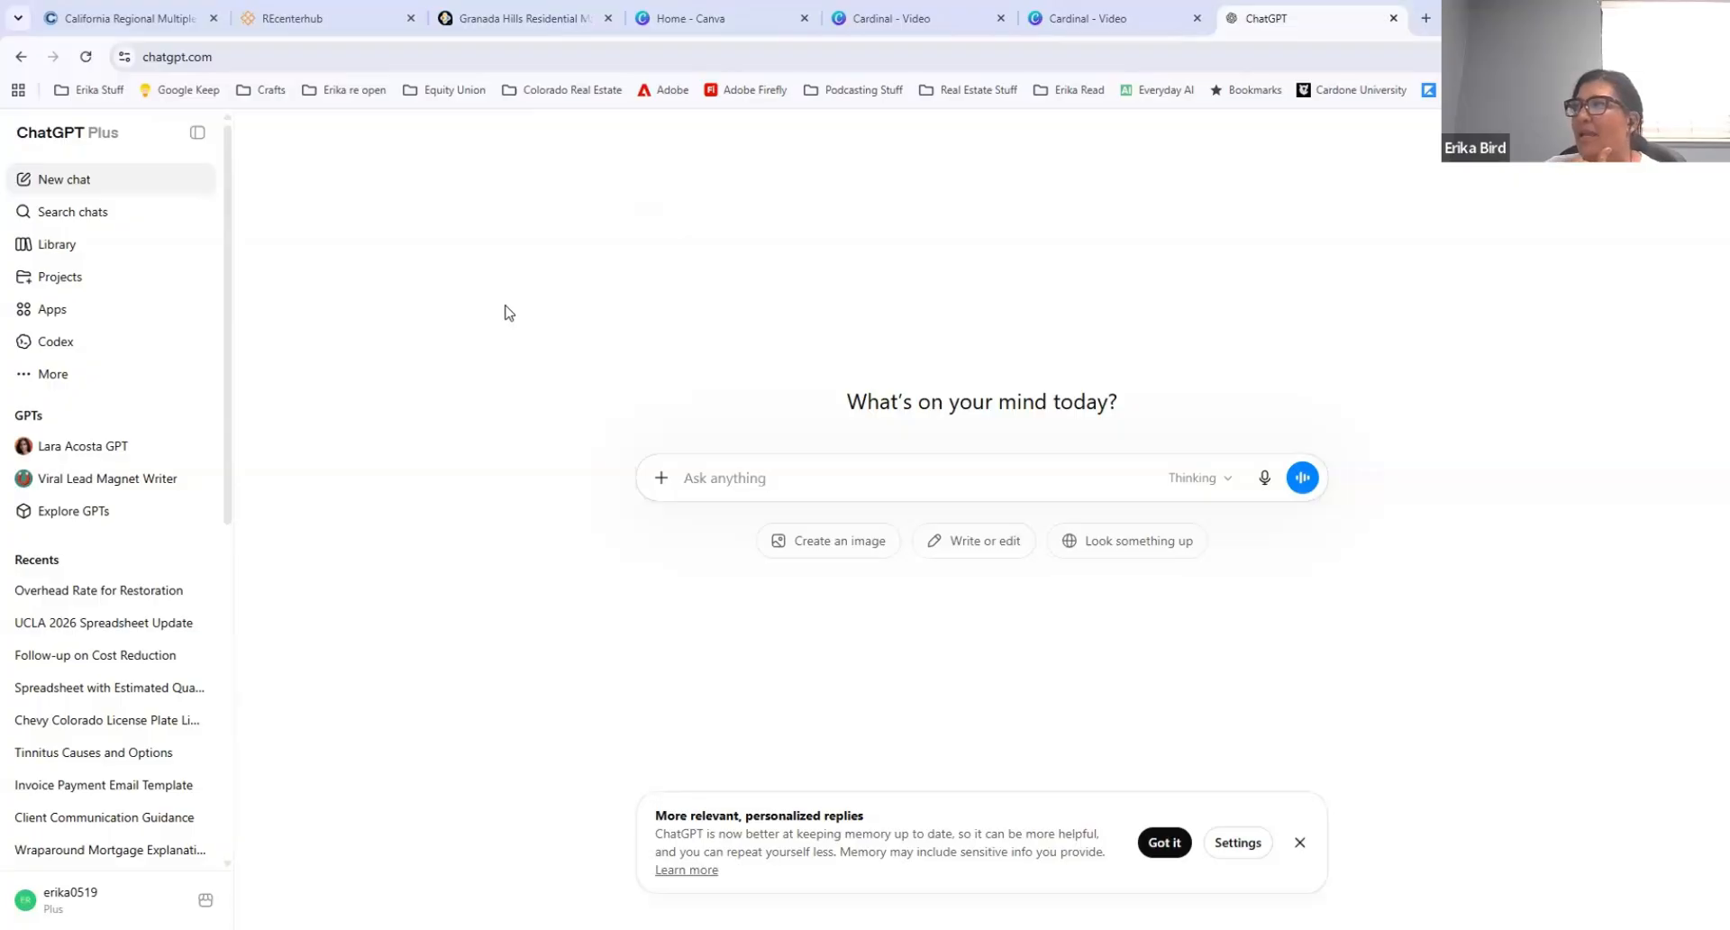
pyautogui.click(1299, 842)
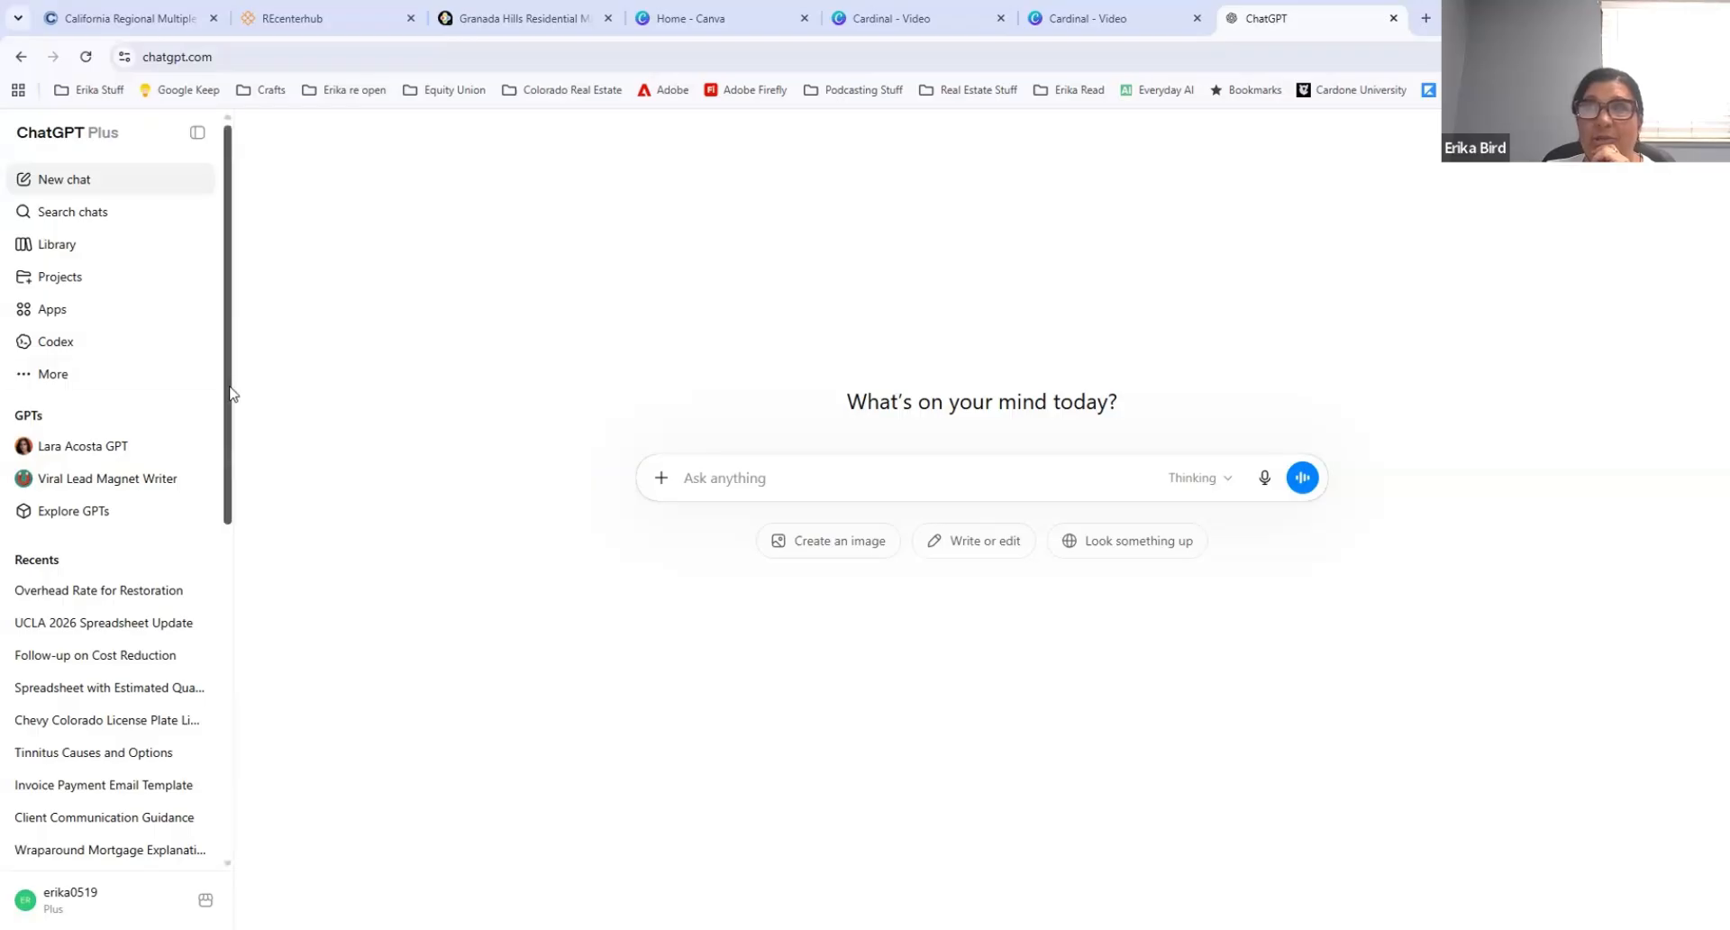
# Step: Look through the list of recent chats in ChatGPT and return to its beginning
pyautogui.moveTo(229, 393); pyautogui.dragTo(252, 553)
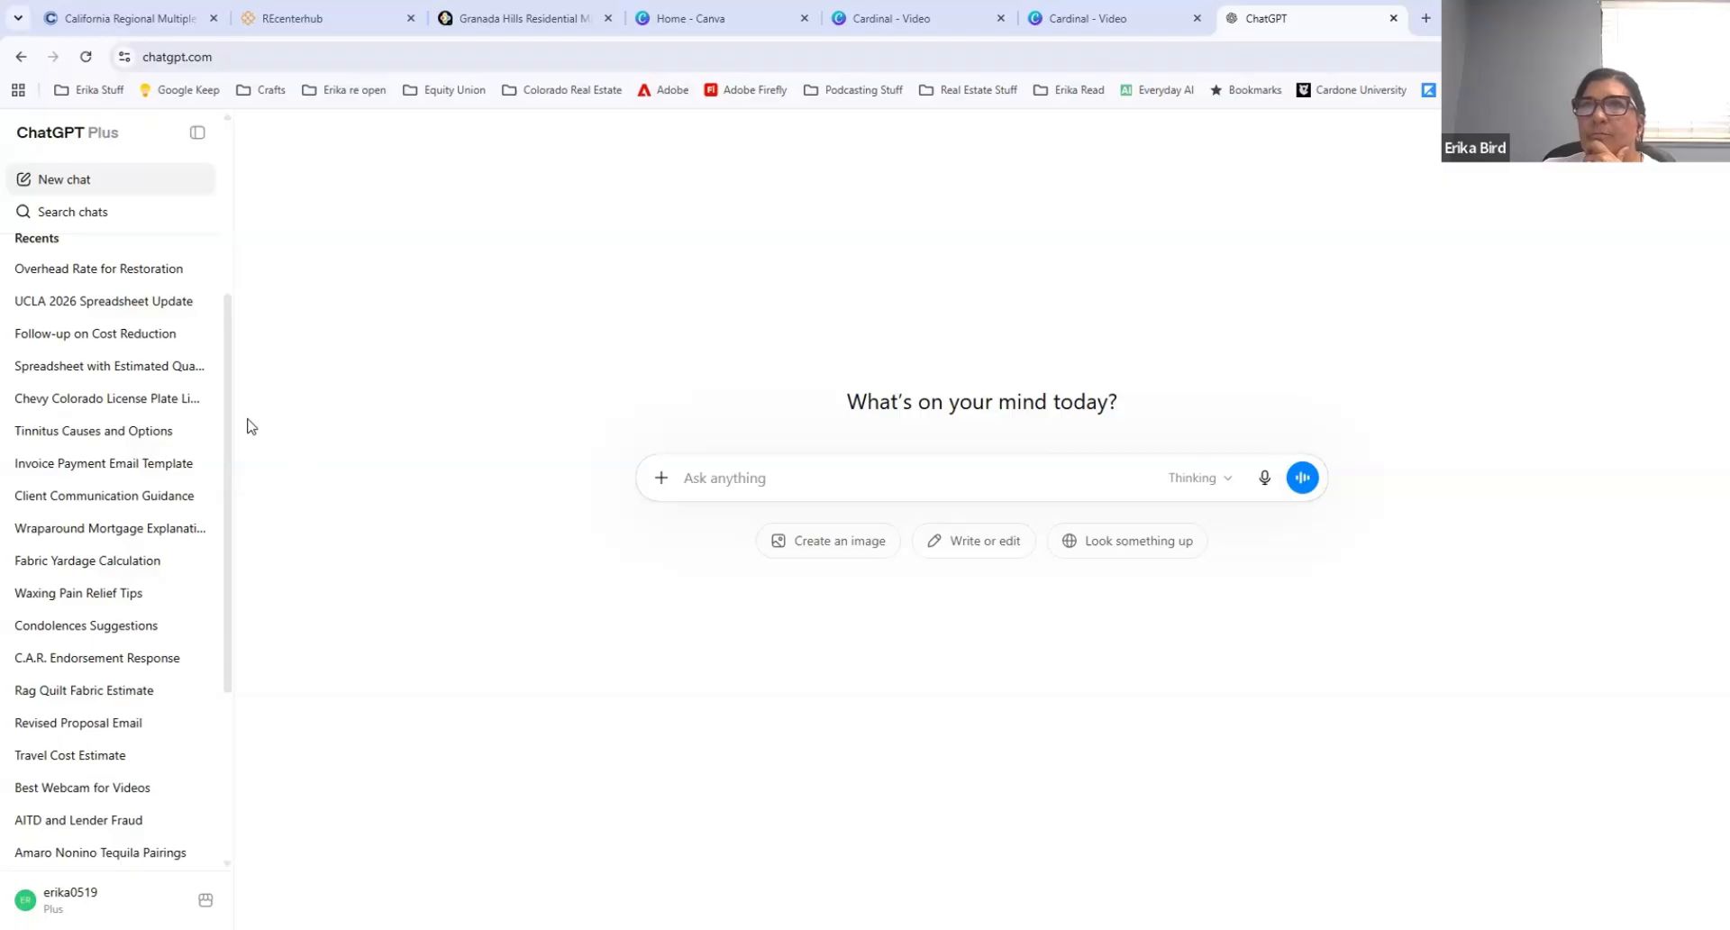
pyautogui.moveTo(226, 439); pyautogui.dragTo(226, 541)
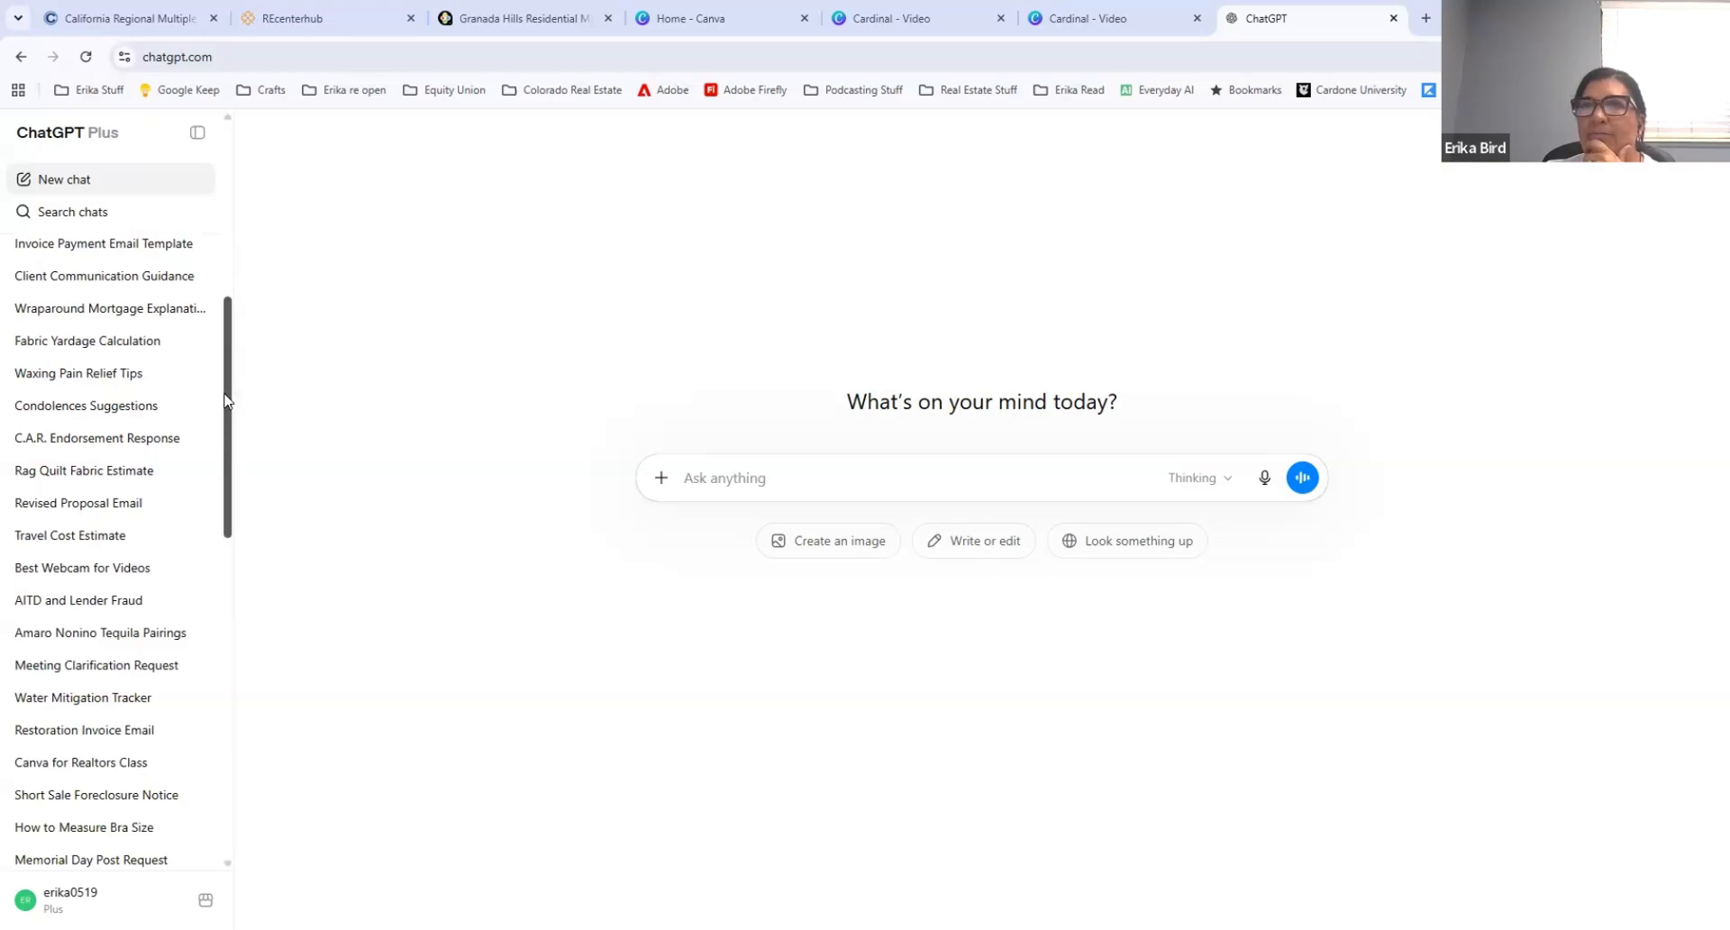
pyautogui.scroll(1, 227, 396)
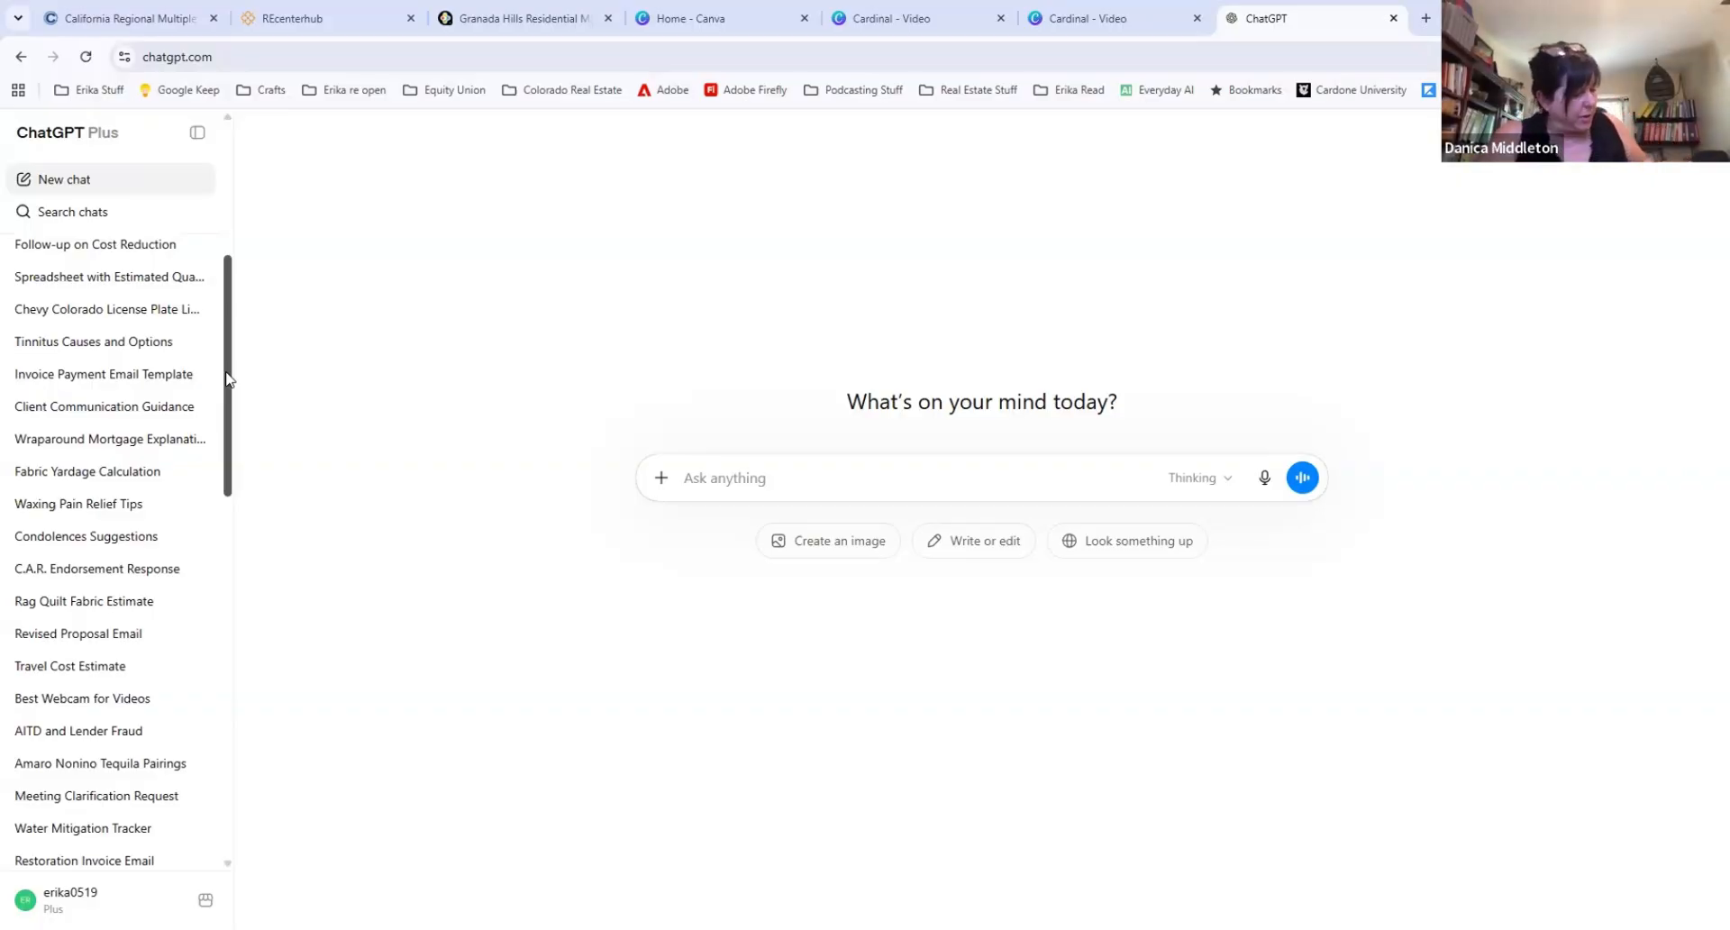
pyautogui.moveTo(227, 378); pyautogui.dragTo(236, 340)
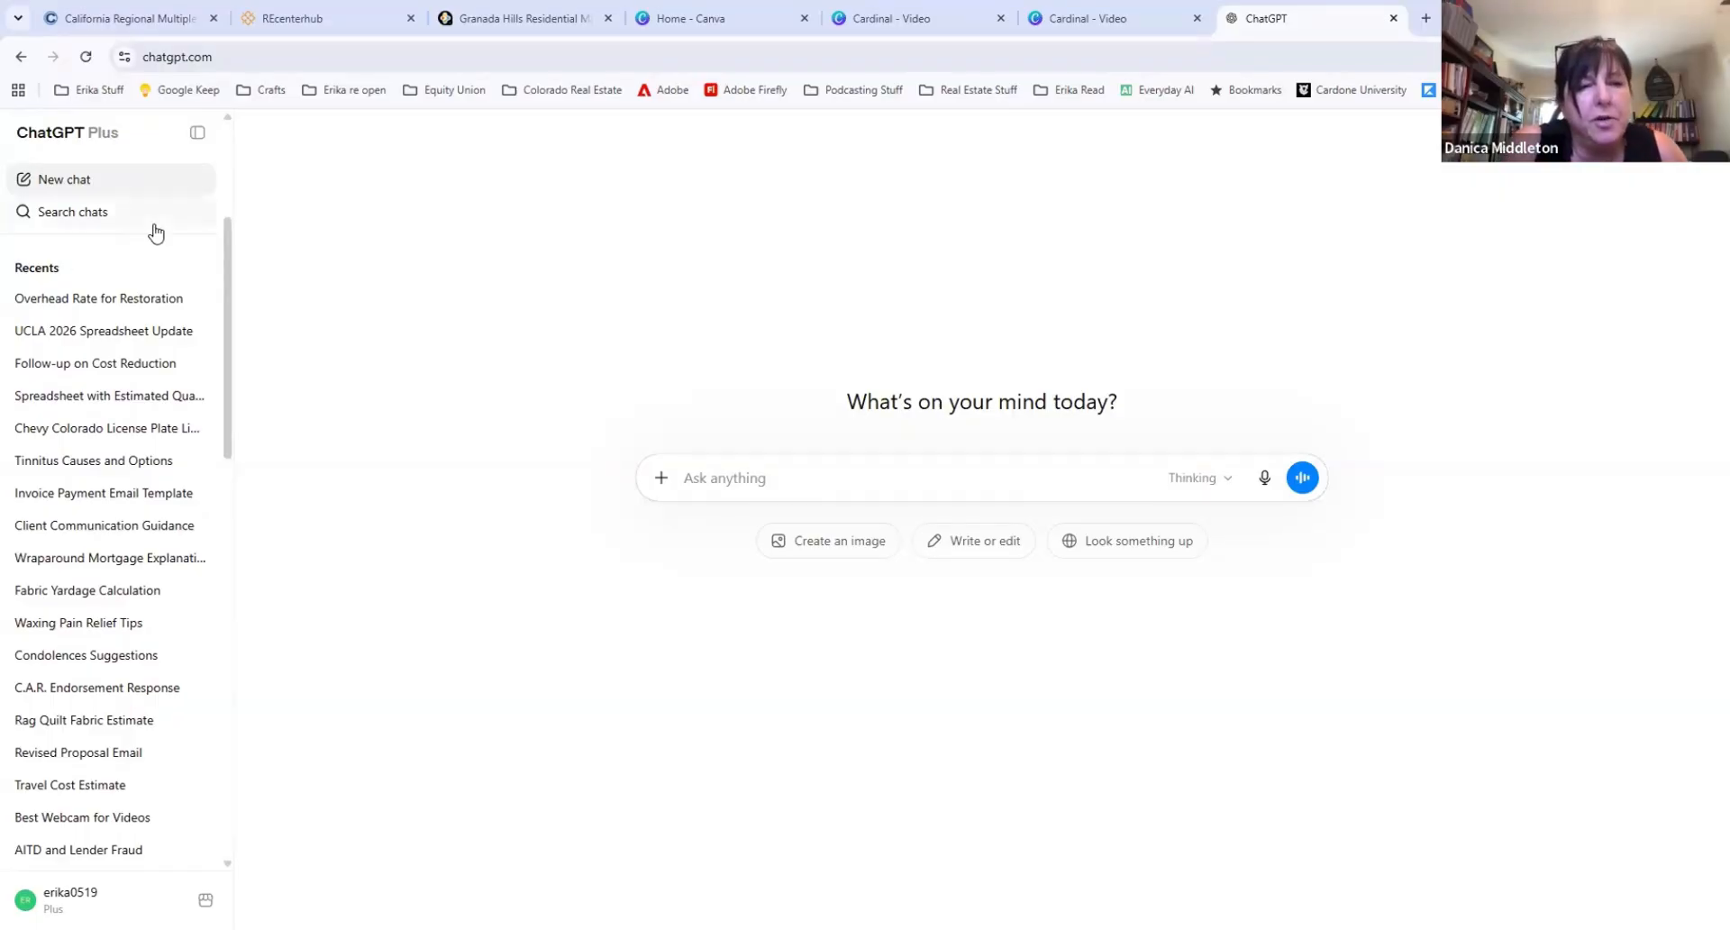
pyautogui.moveTo(226, 300); pyautogui.dragTo(229, 176)
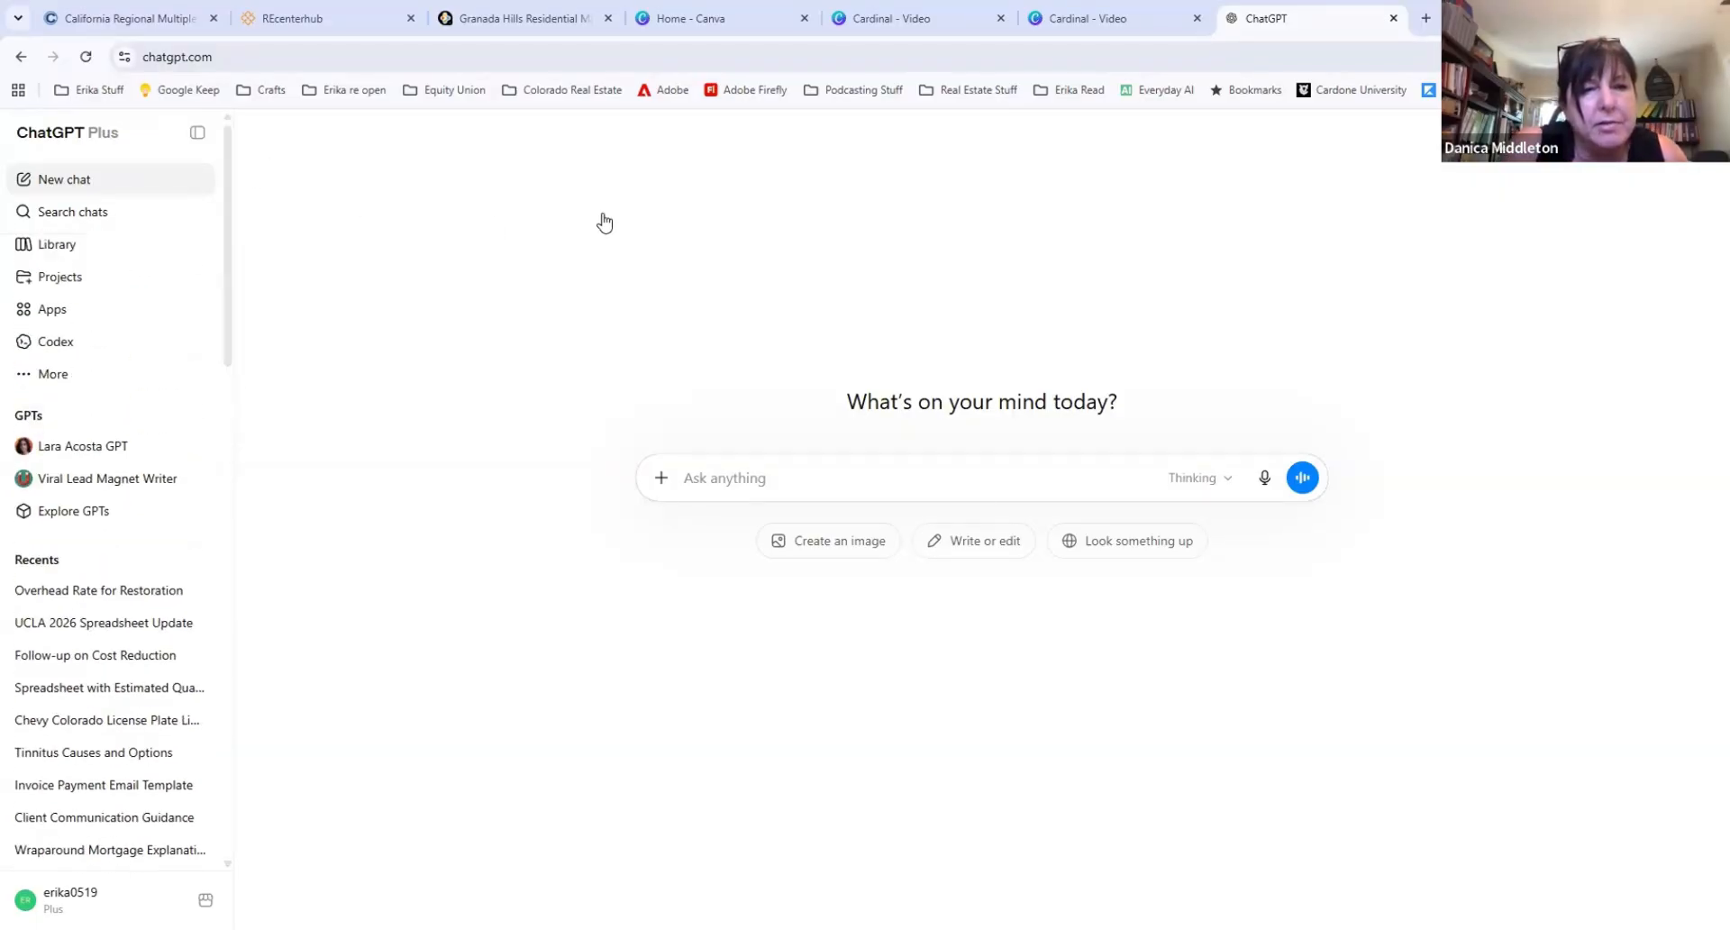
# Step: Switch back to the Cardinal video in Canva and add "House of Chill (Instrumental)" to the timeline as background music
pyautogui.click(1070, 23)
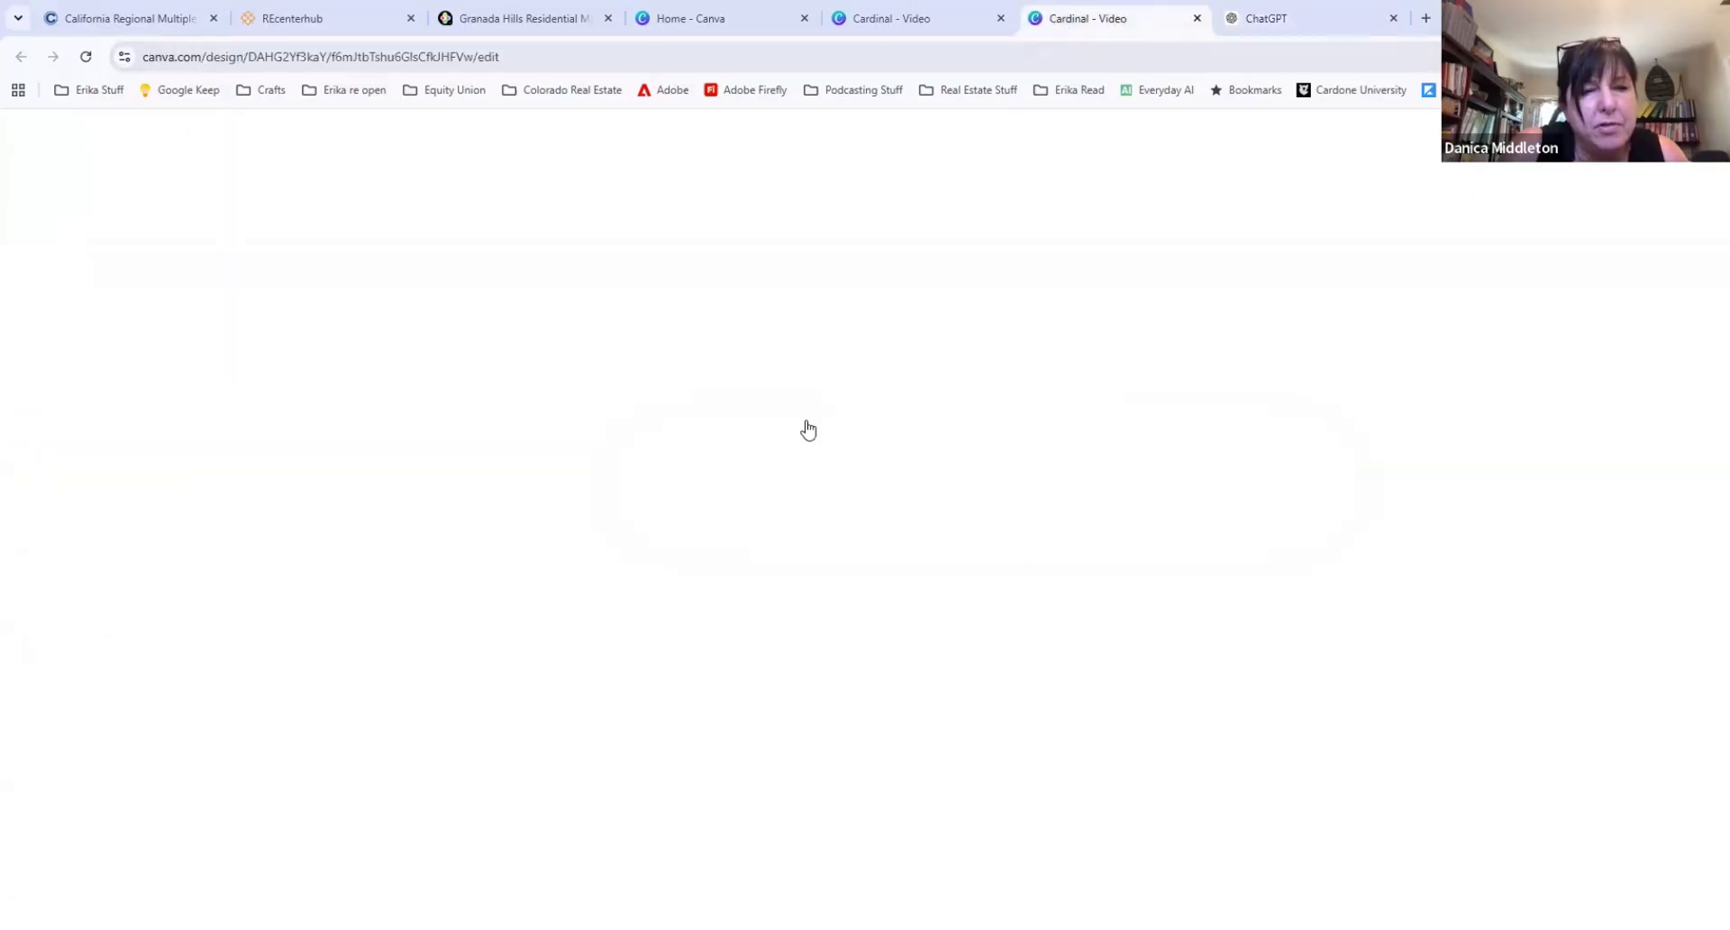
pyautogui.click(1549, 169)
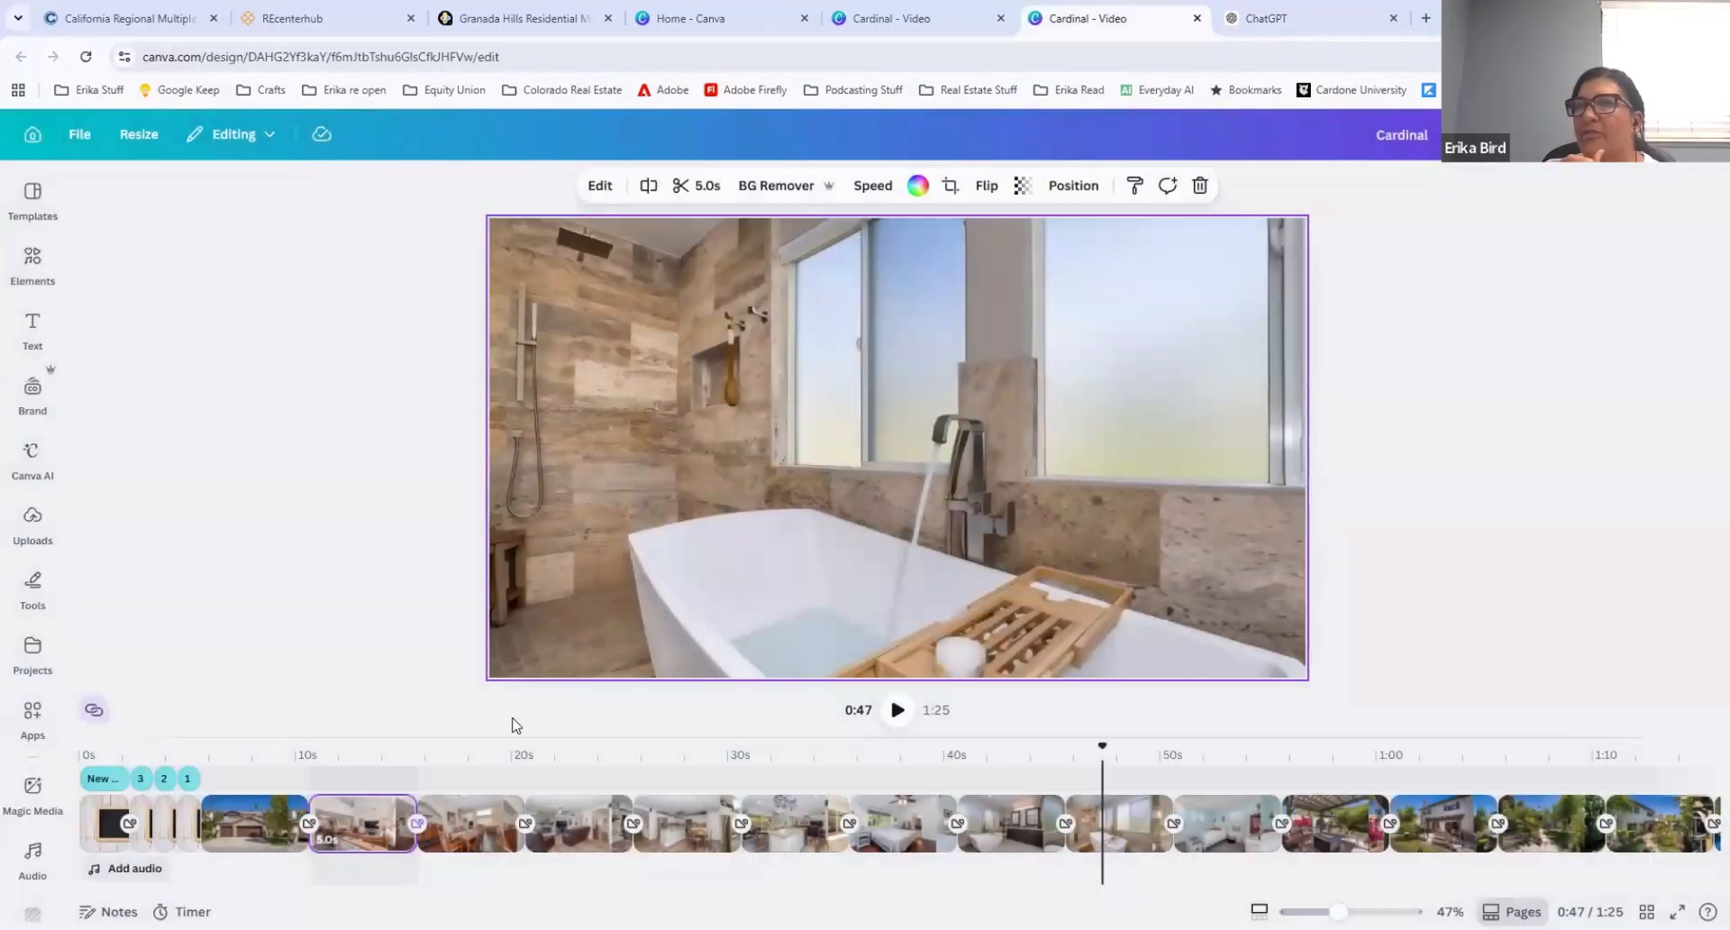
pyautogui.click(122, 872)
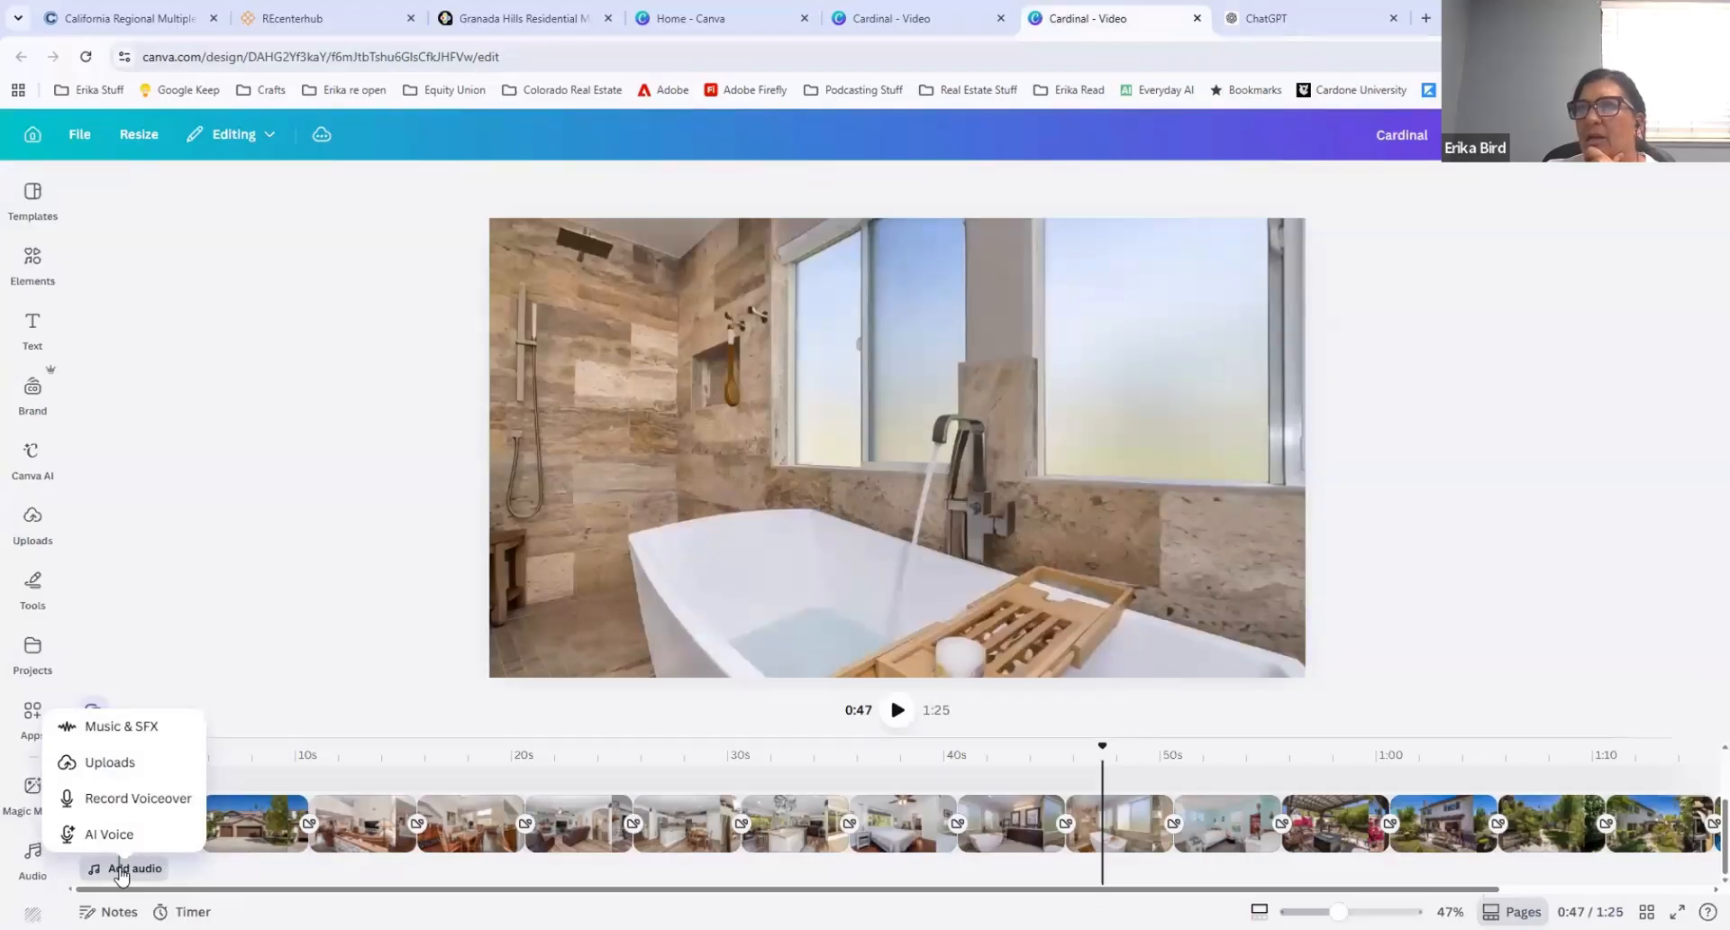
pyautogui.click(121, 726)
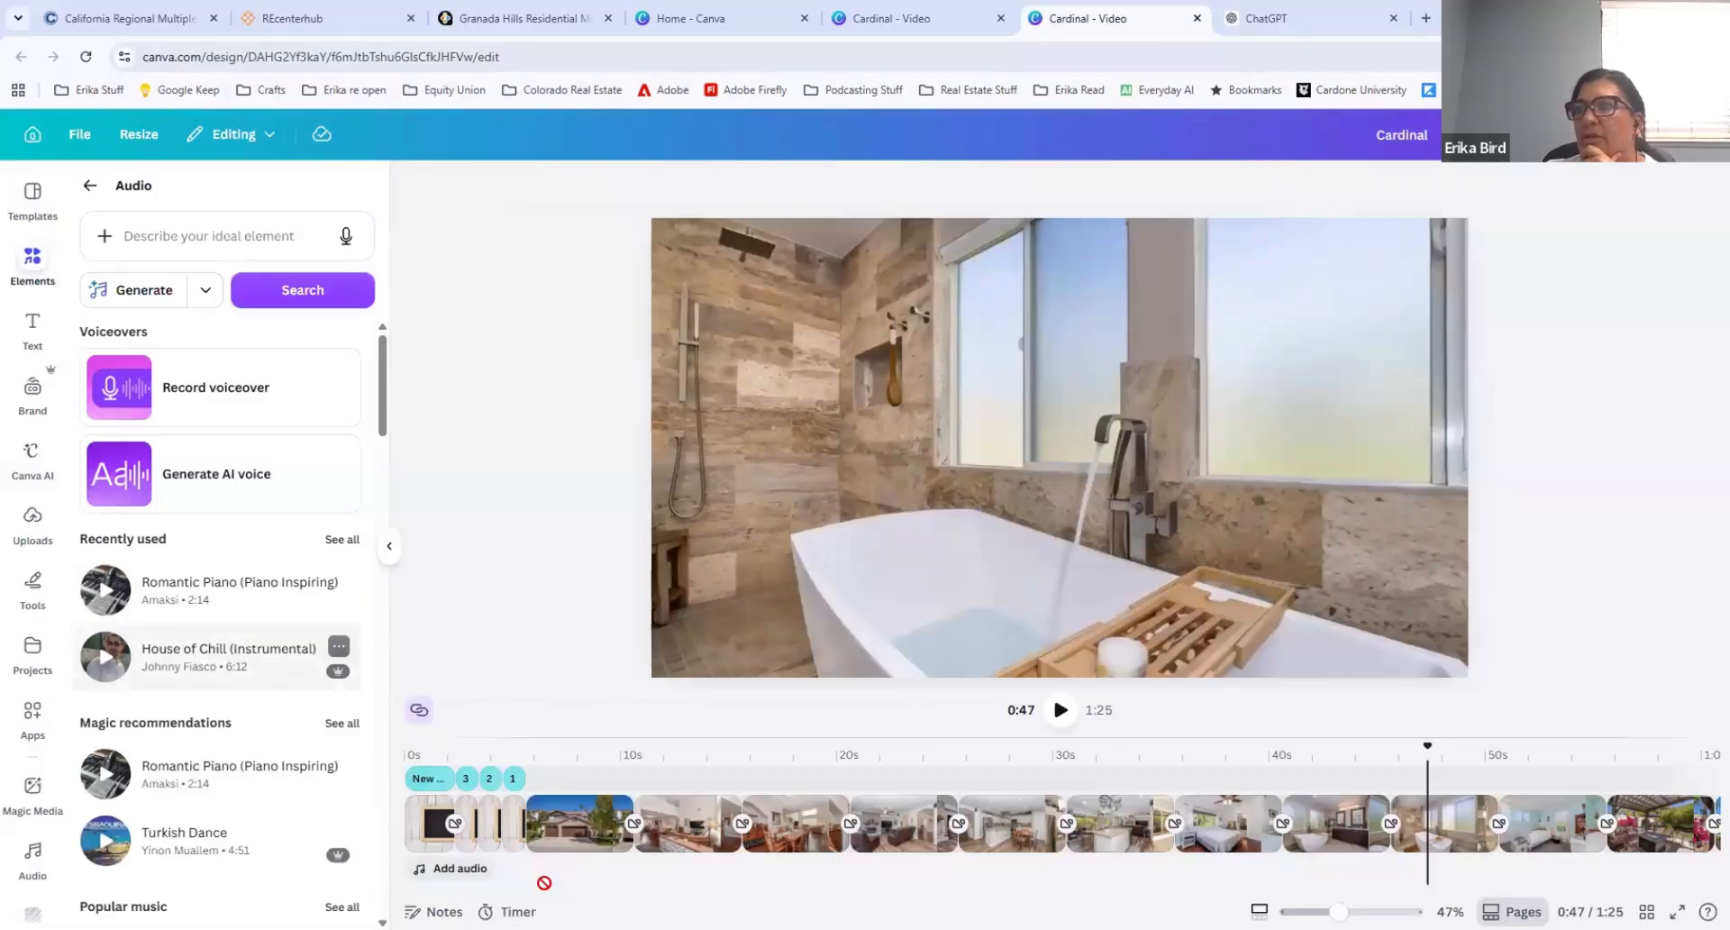
pyautogui.moveTo(544, 882); pyautogui.dragTo(568, 869)
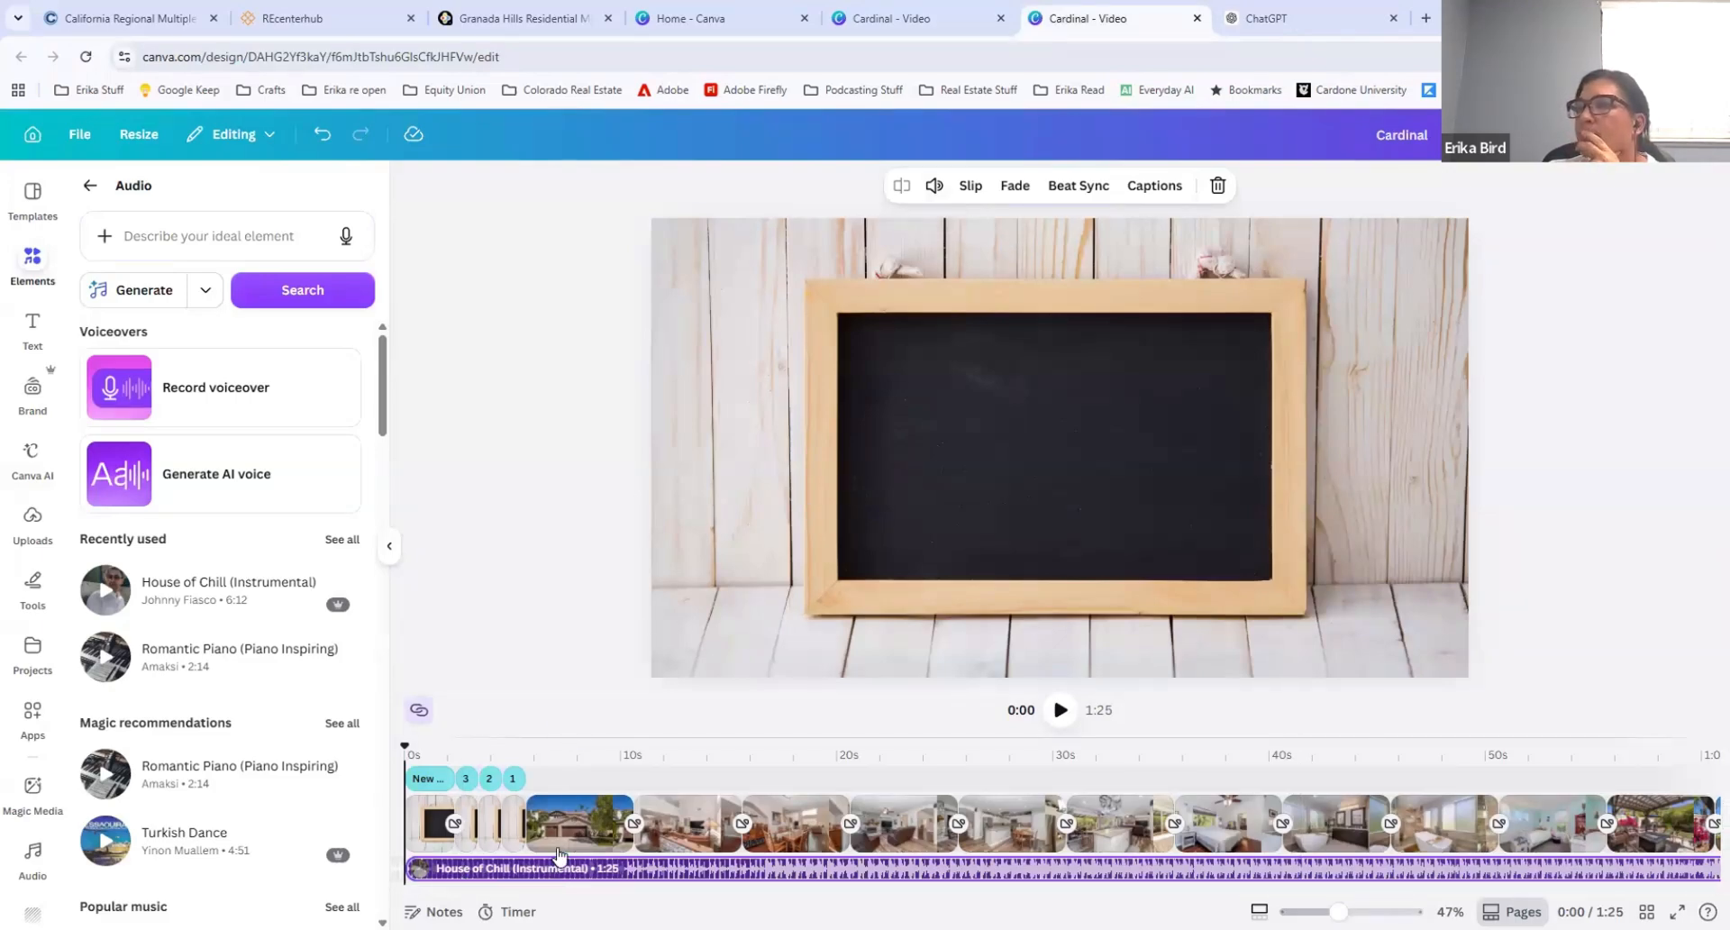
# Step: Set the "House of Chill (Instrumental)" volume to 27 and duplicate the track
pyautogui.click(934, 184)
pyautogui.moveTo(882, 241); pyautogui.dragTo(855, 242)
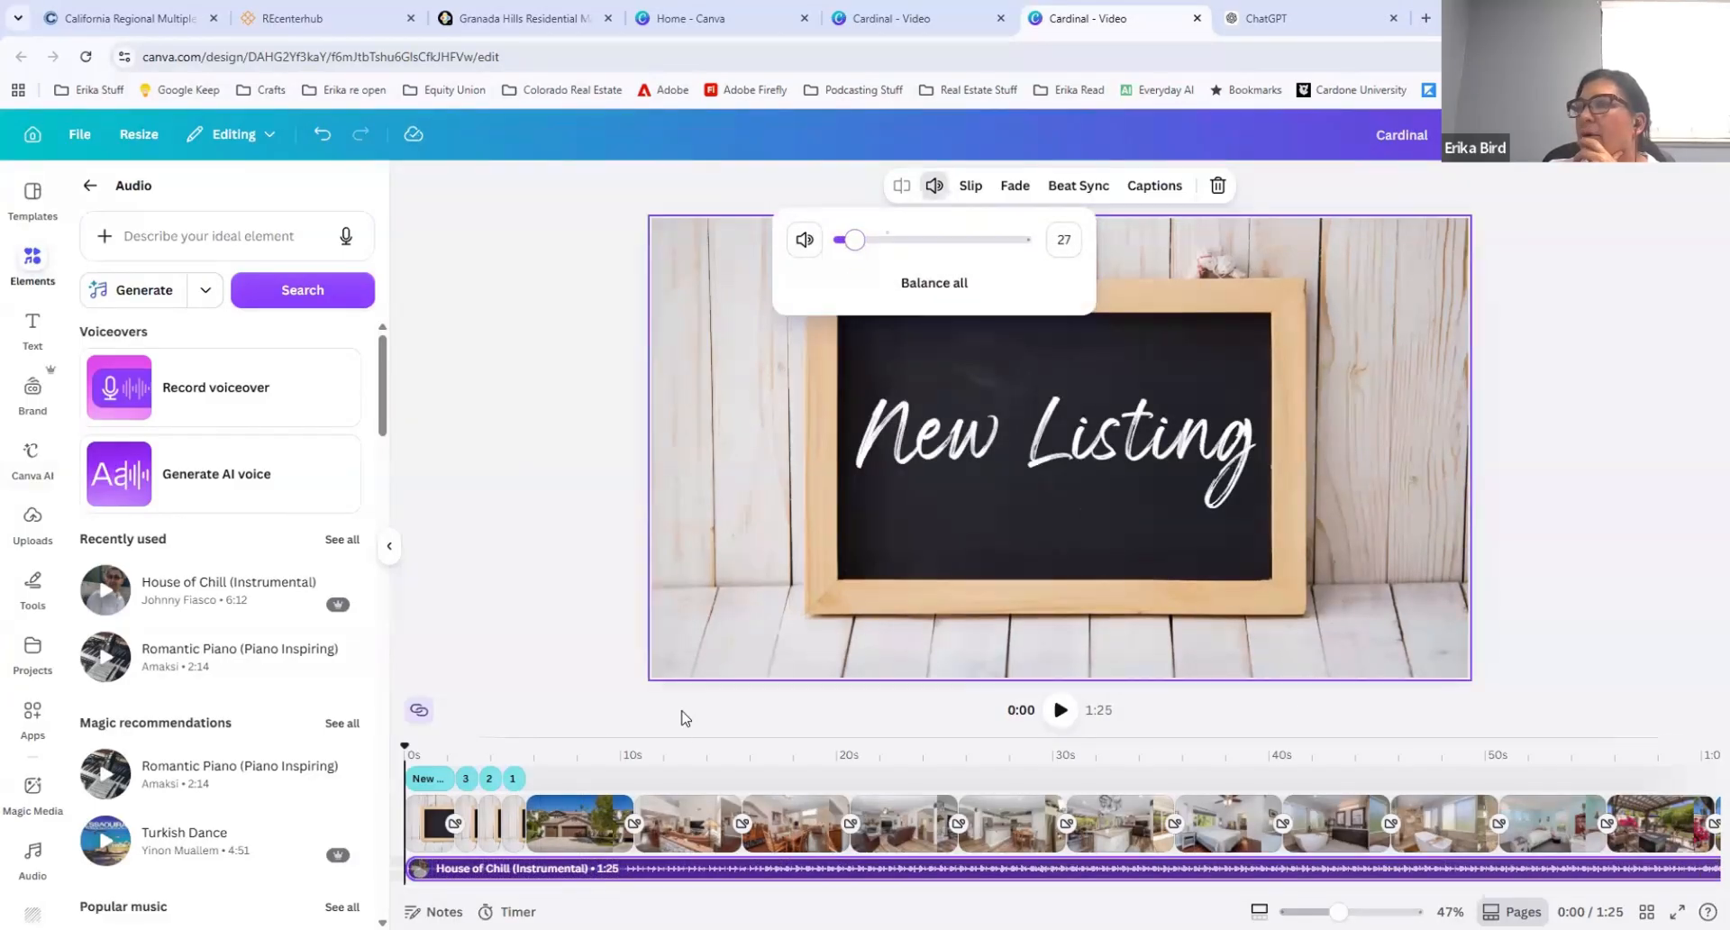
pyautogui.rightClick(614, 871)
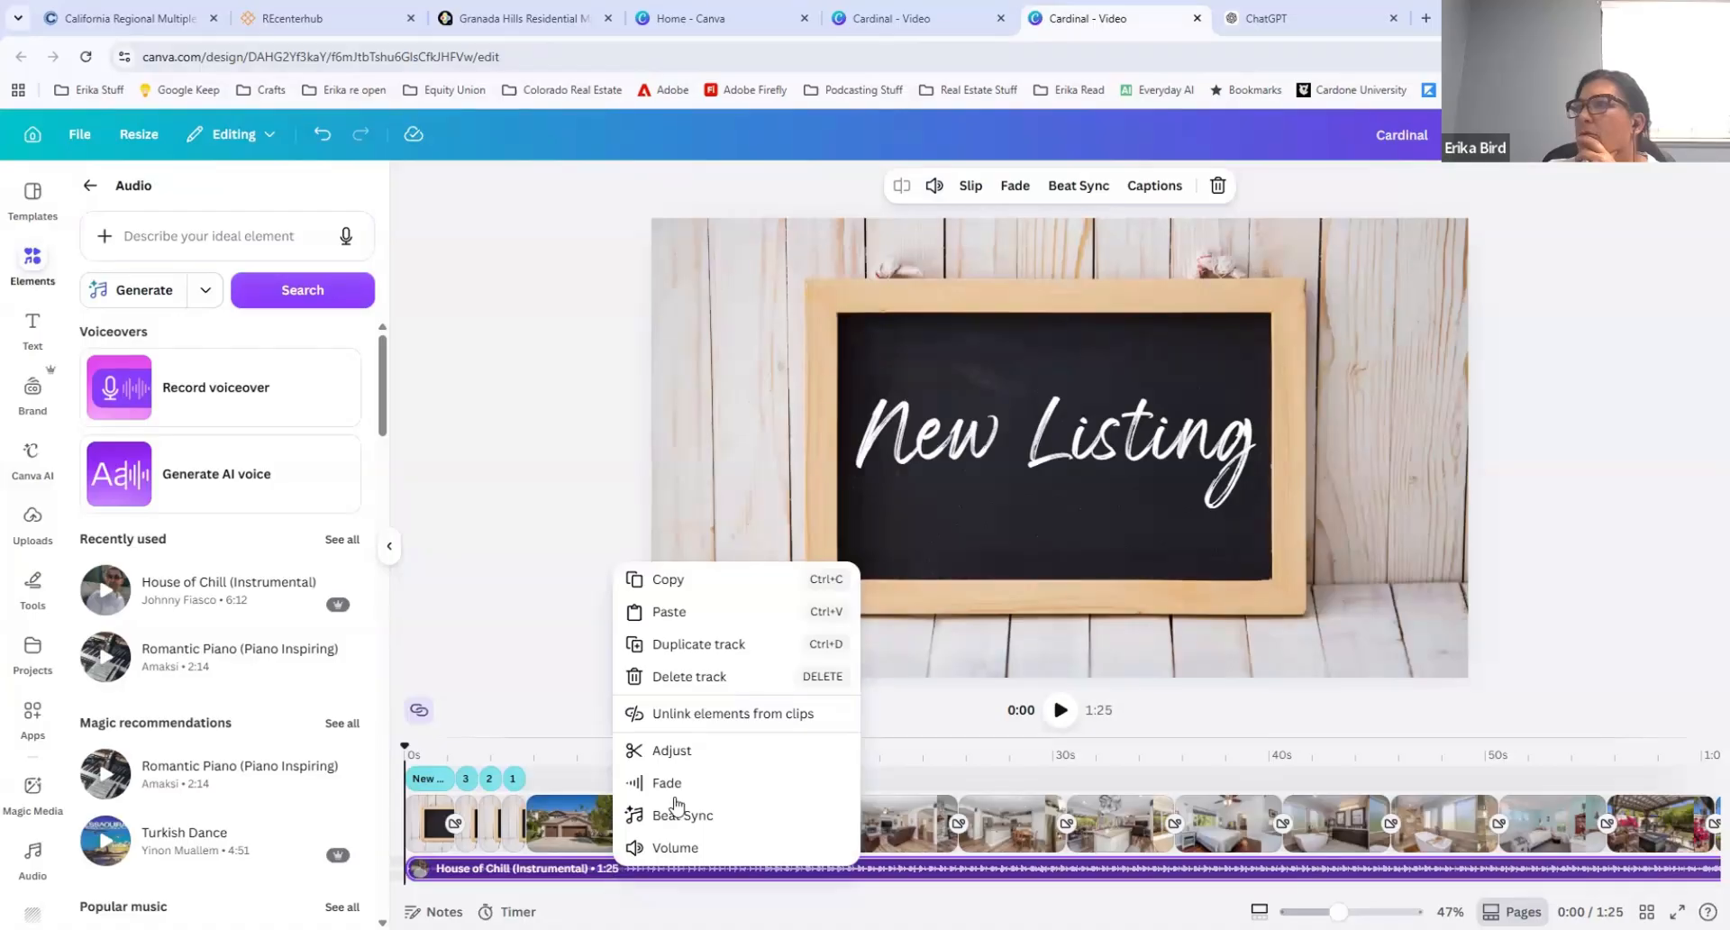
pyautogui.click(694, 645)
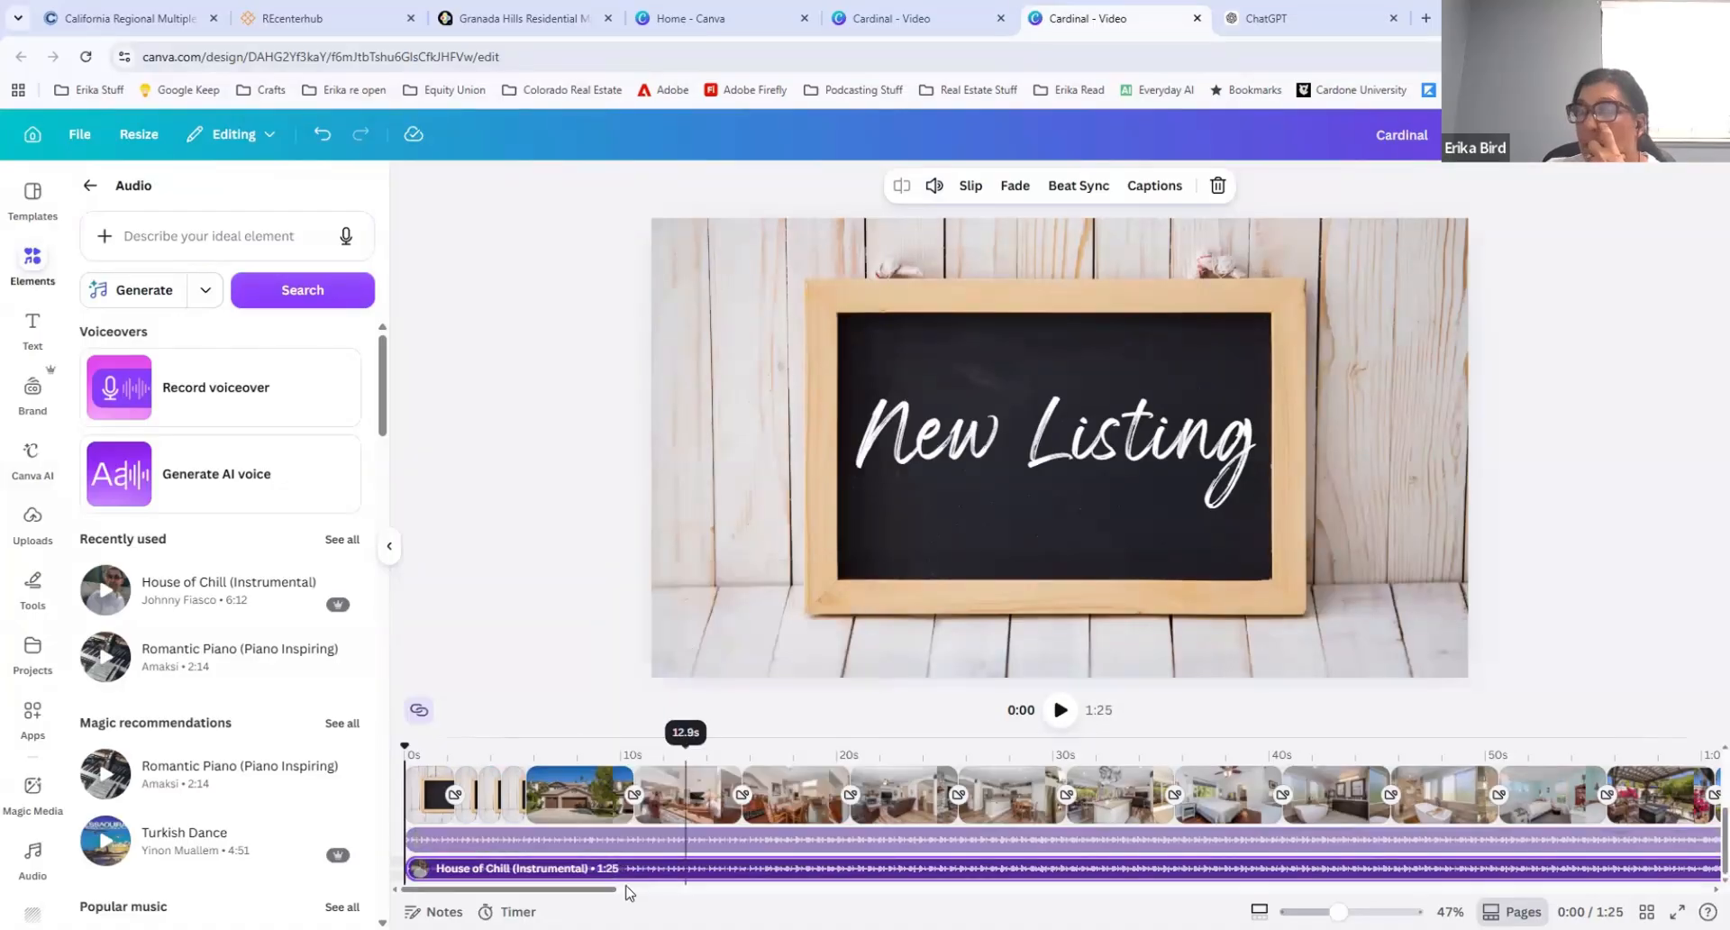
# Step: Duplicate the "House of Chill (Instrumental)" music track and look at the options available for the copy
pyautogui.click(583, 868)
pyautogui.scroll(1, 584, 868)
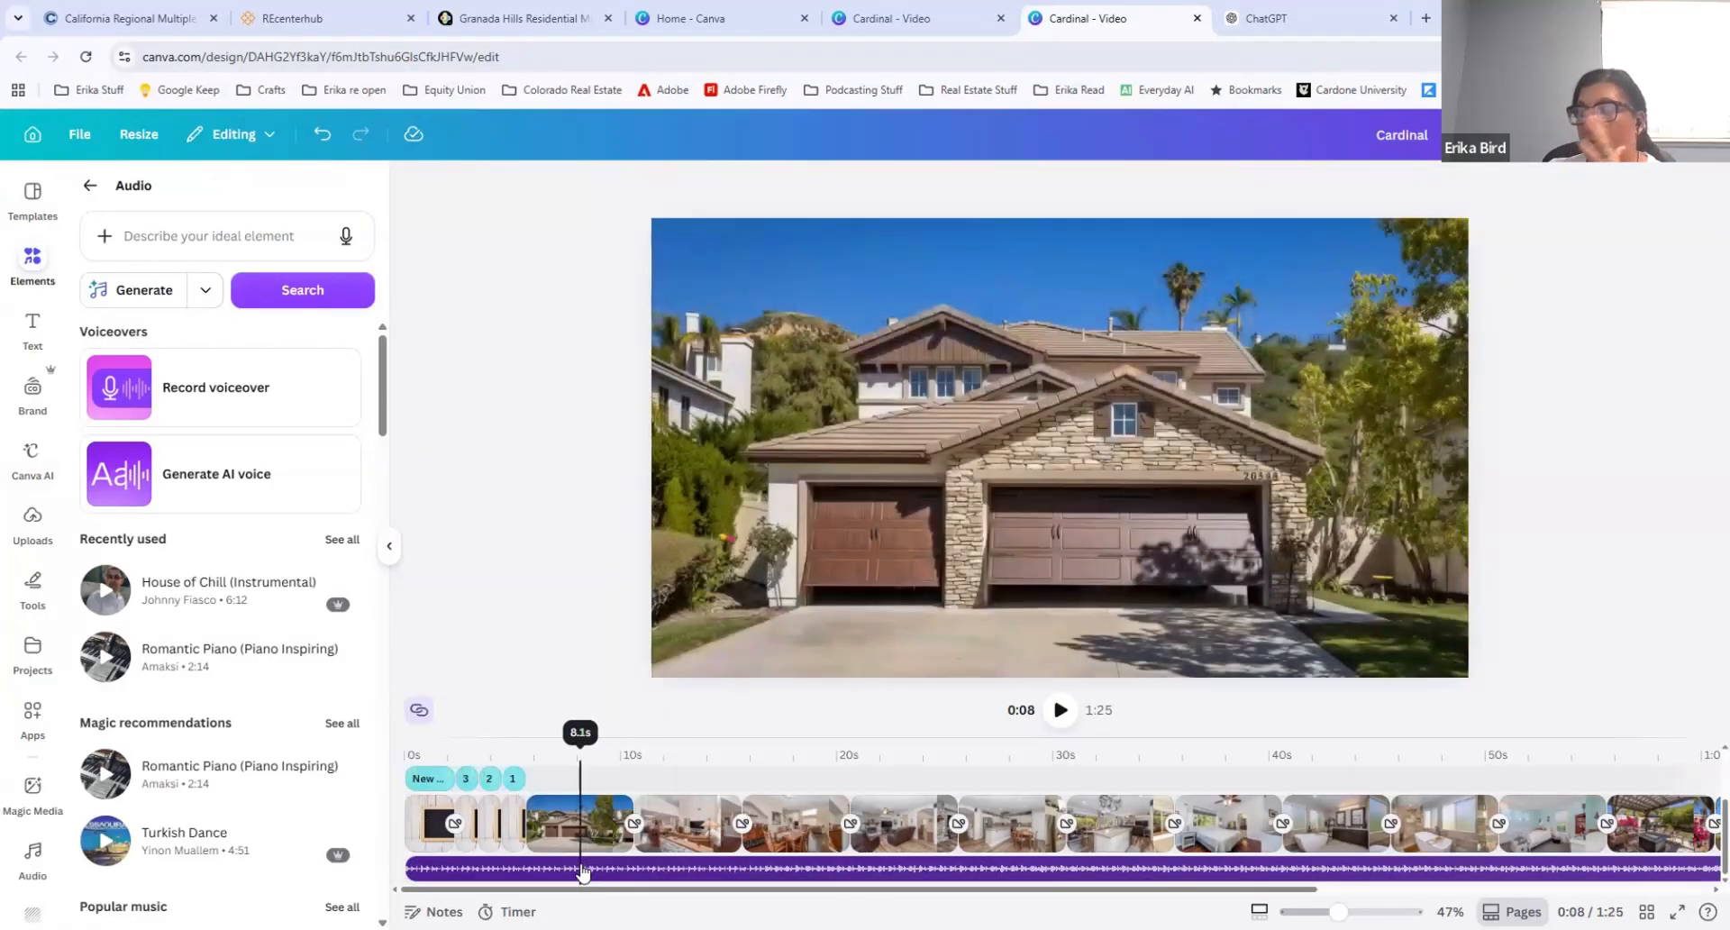
pyautogui.rightClick(475, 869)
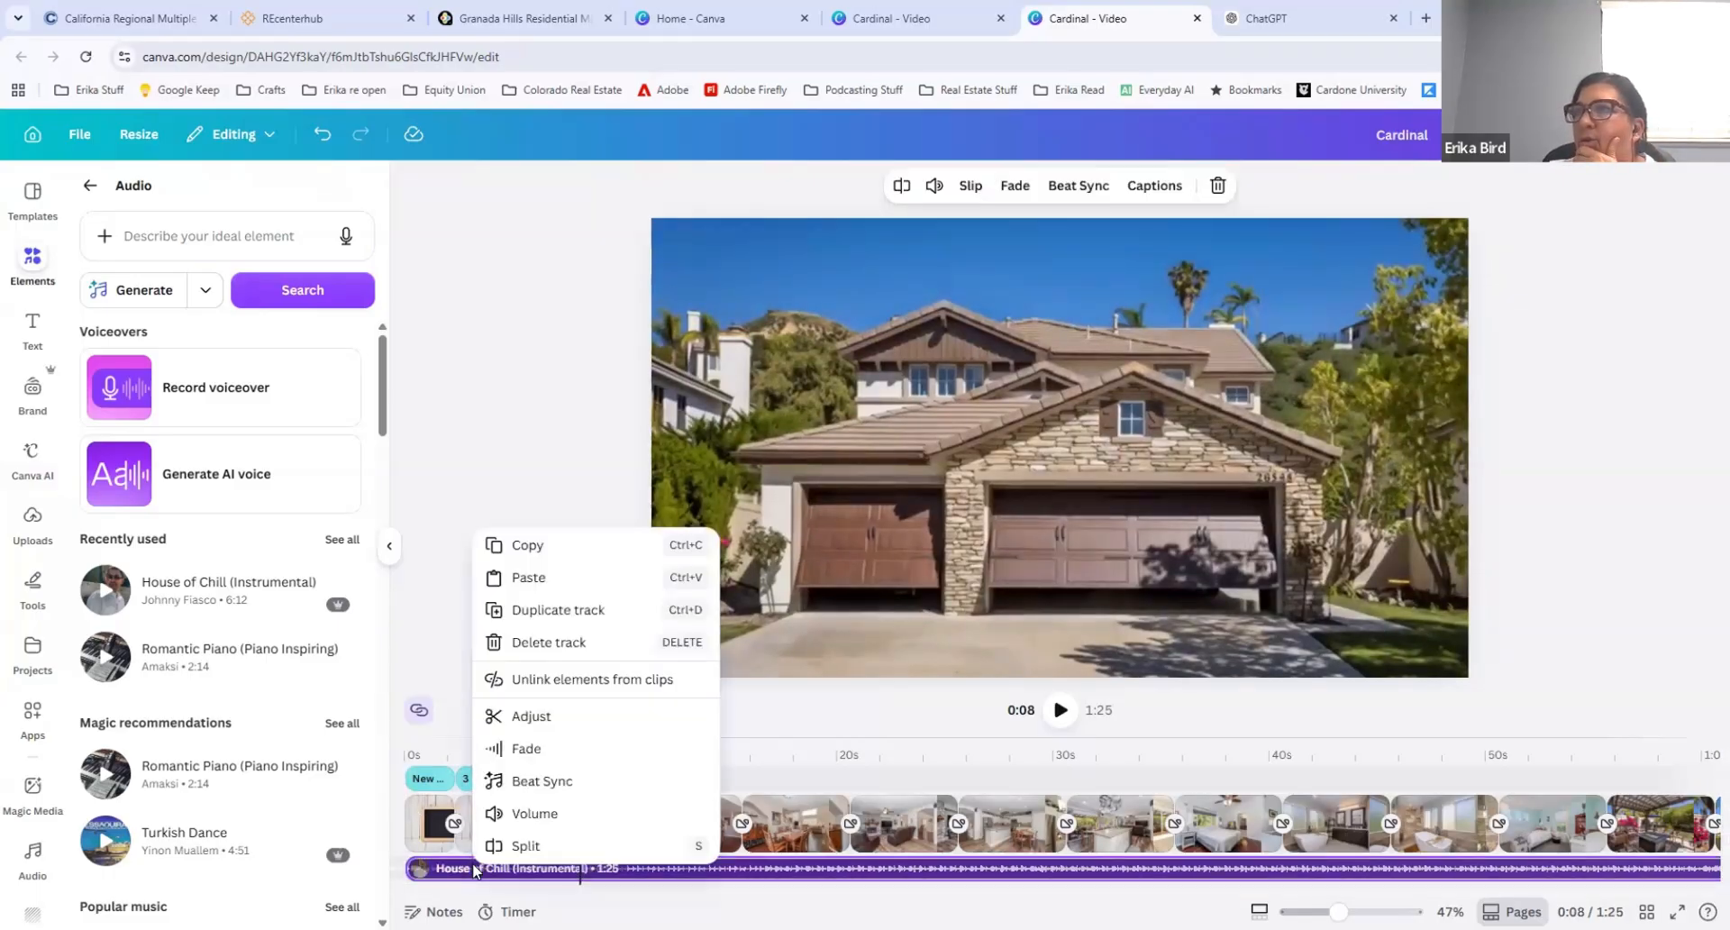
pyautogui.click(549, 609)
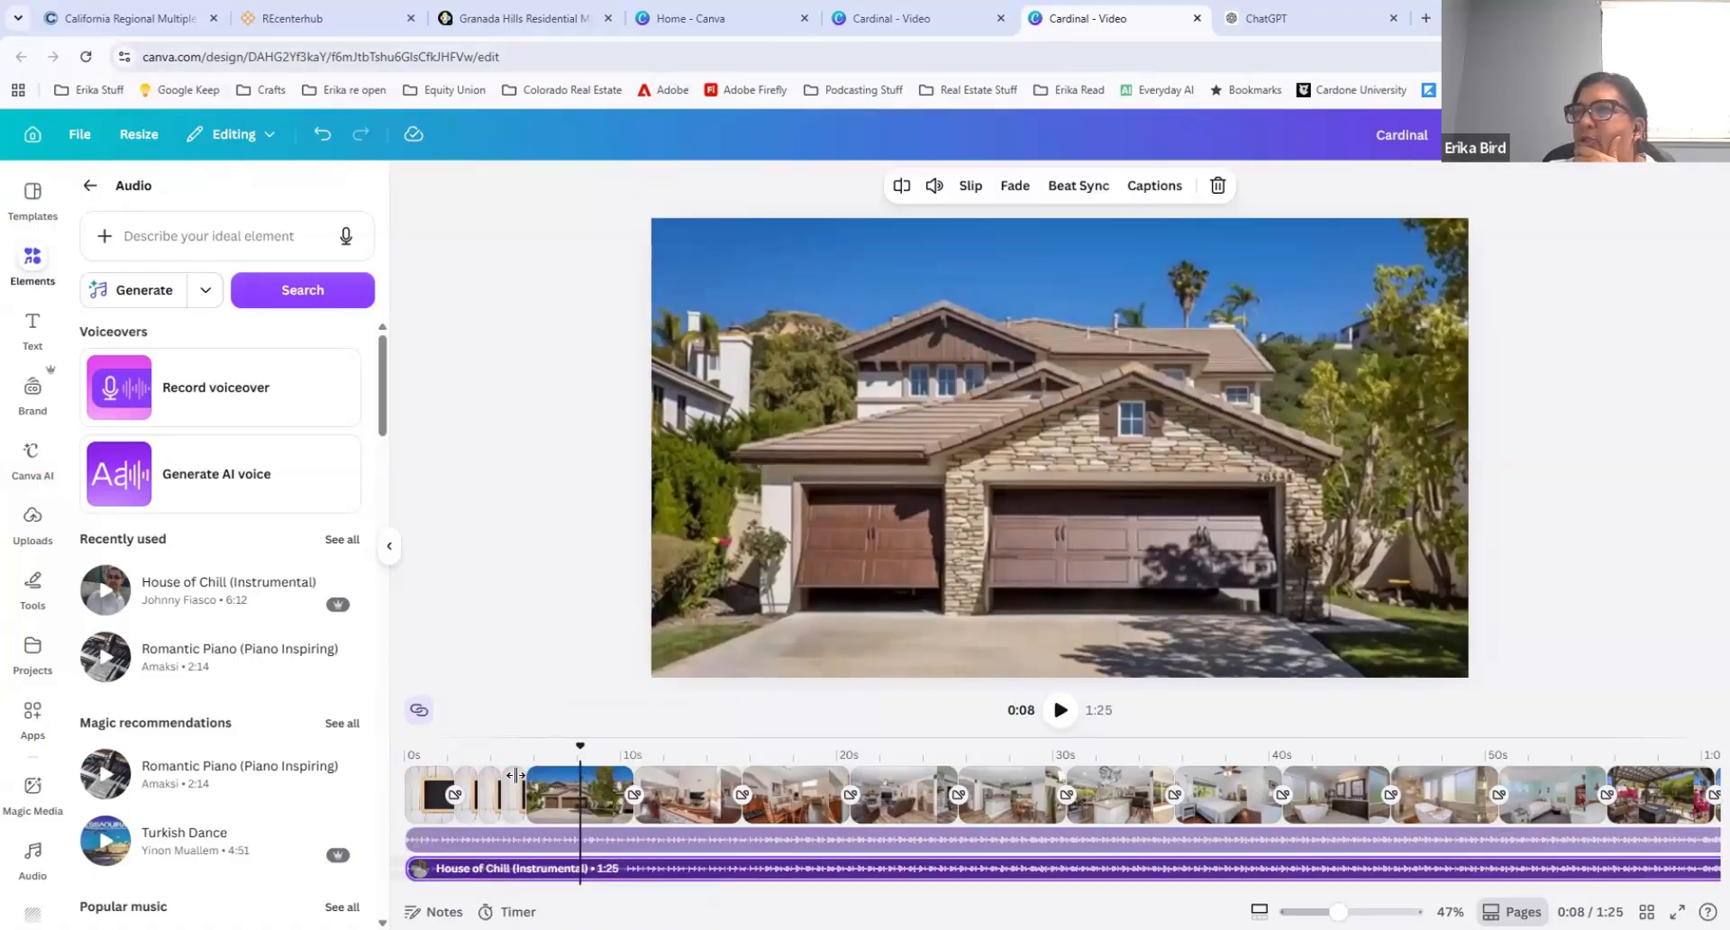
pyautogui.click(442, 872)
pyautogui.rightClick(443, 872)
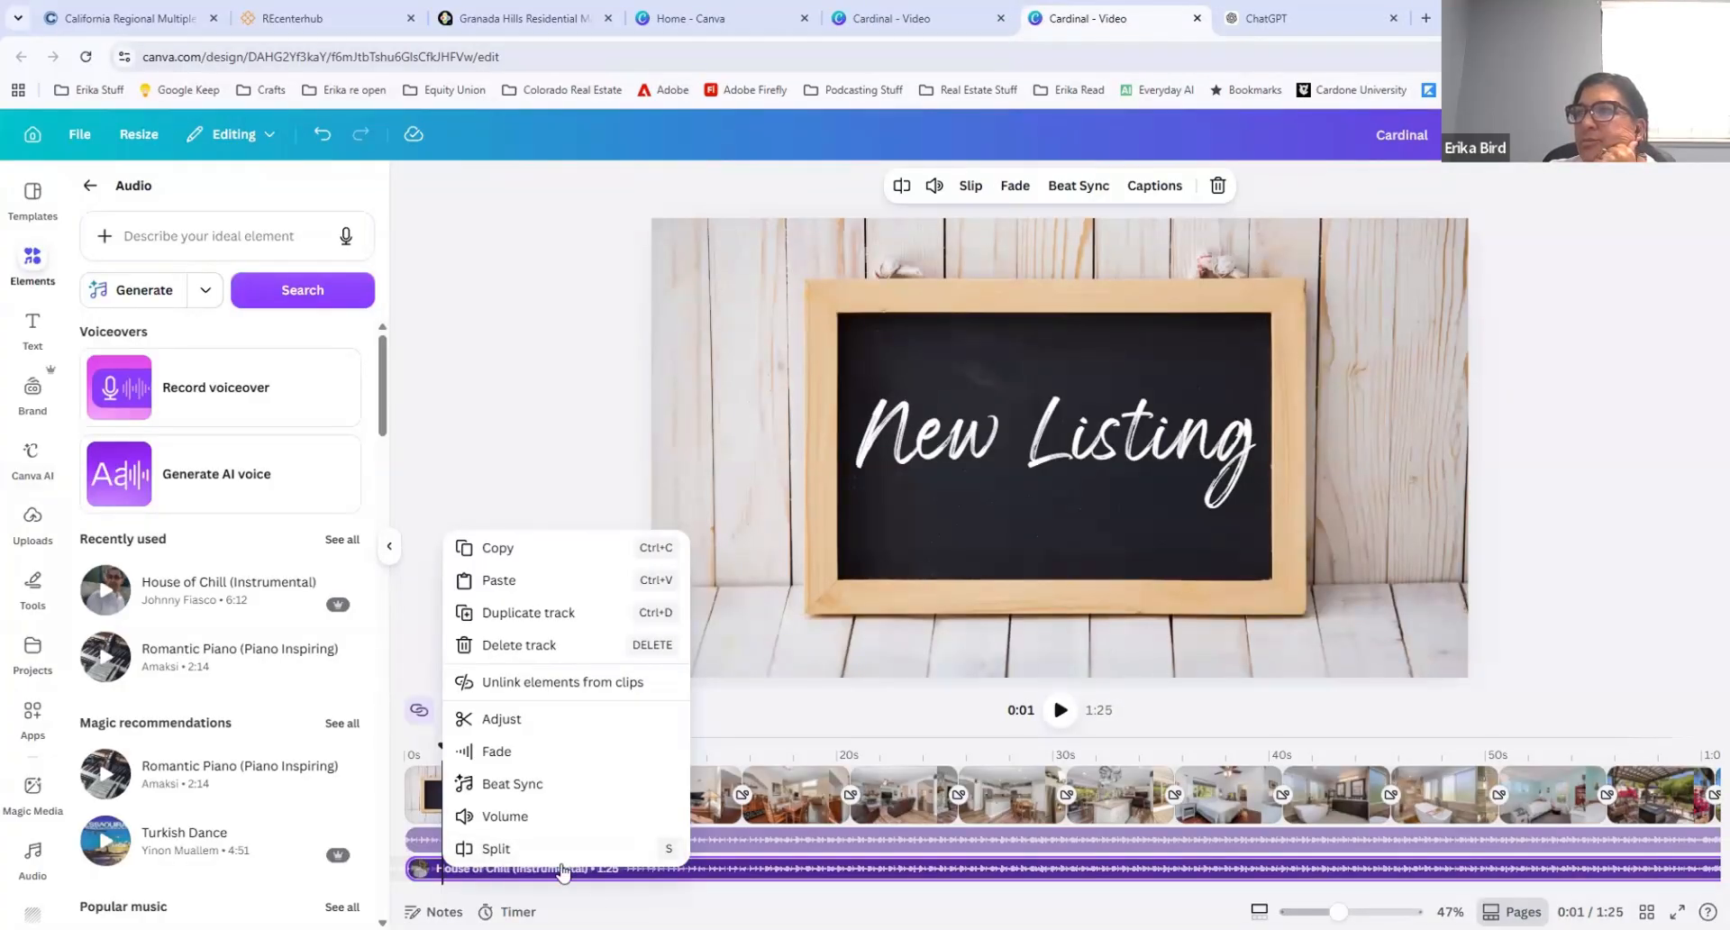
pyautogui.click(504, 847)
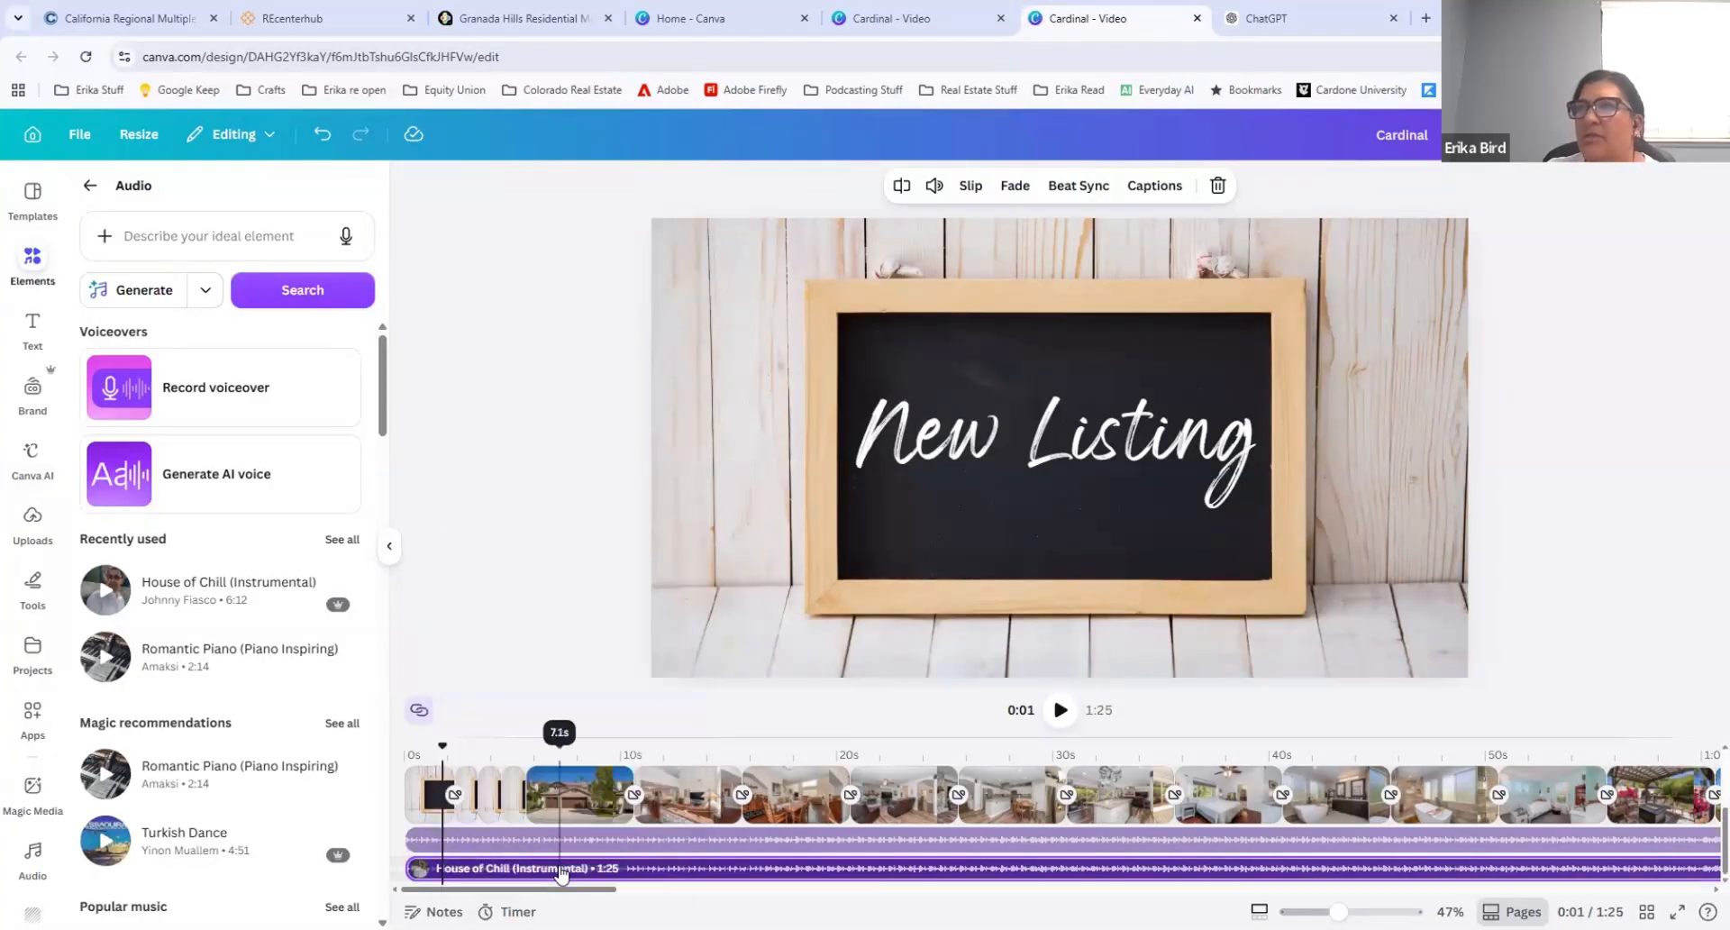
# Step: Record a voiceover about 9 seconds long, starting about 1 second into the Cardinal video
pyautogui.click(228, 397)
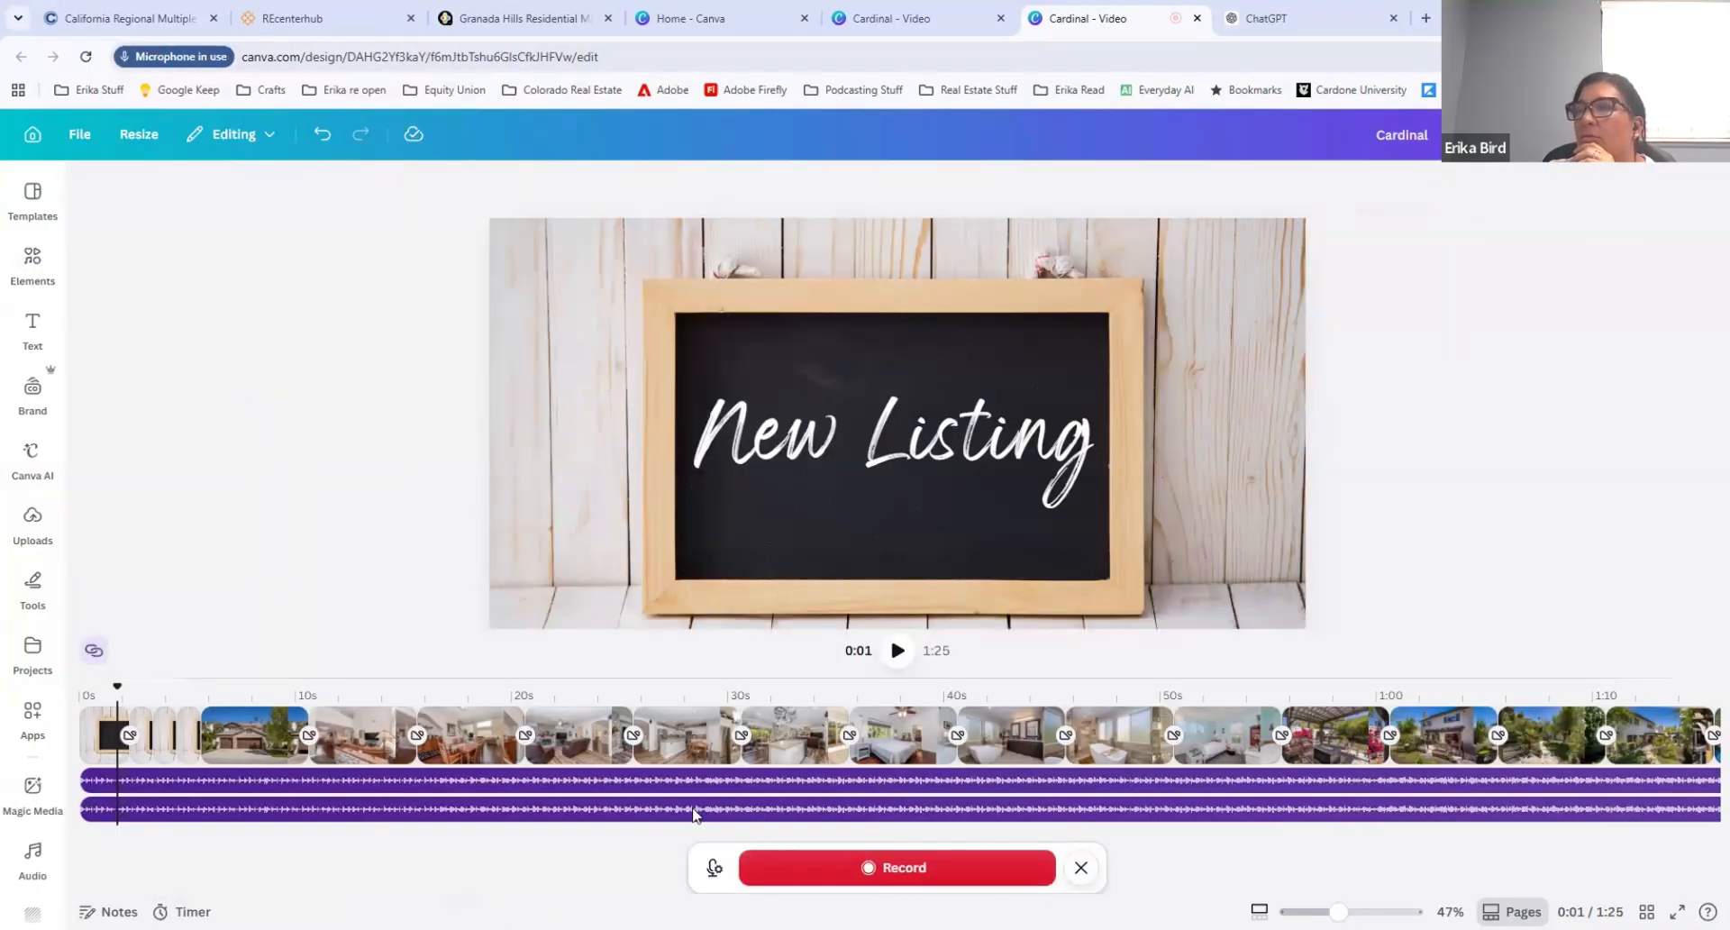
pyautogui.click(906, 872)
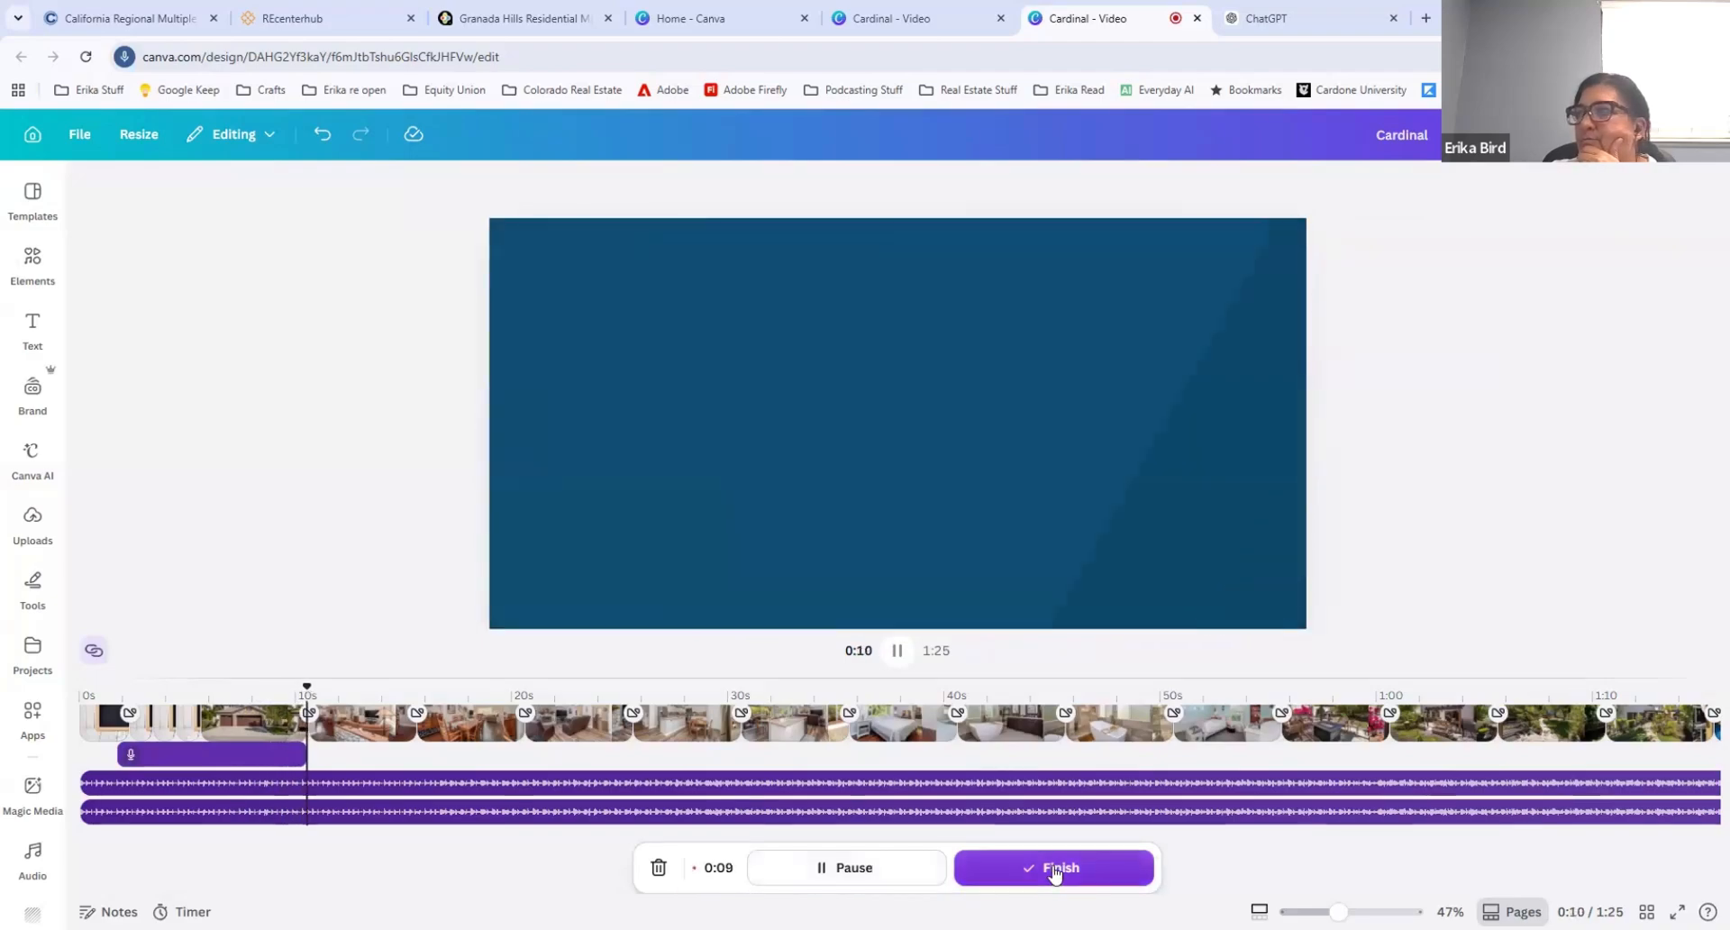
pyautogui.click(1010, 869)
# Step: Move the voice recording to the start of the timeline and play the video from 0:00
pyautogui.click(530, 816)
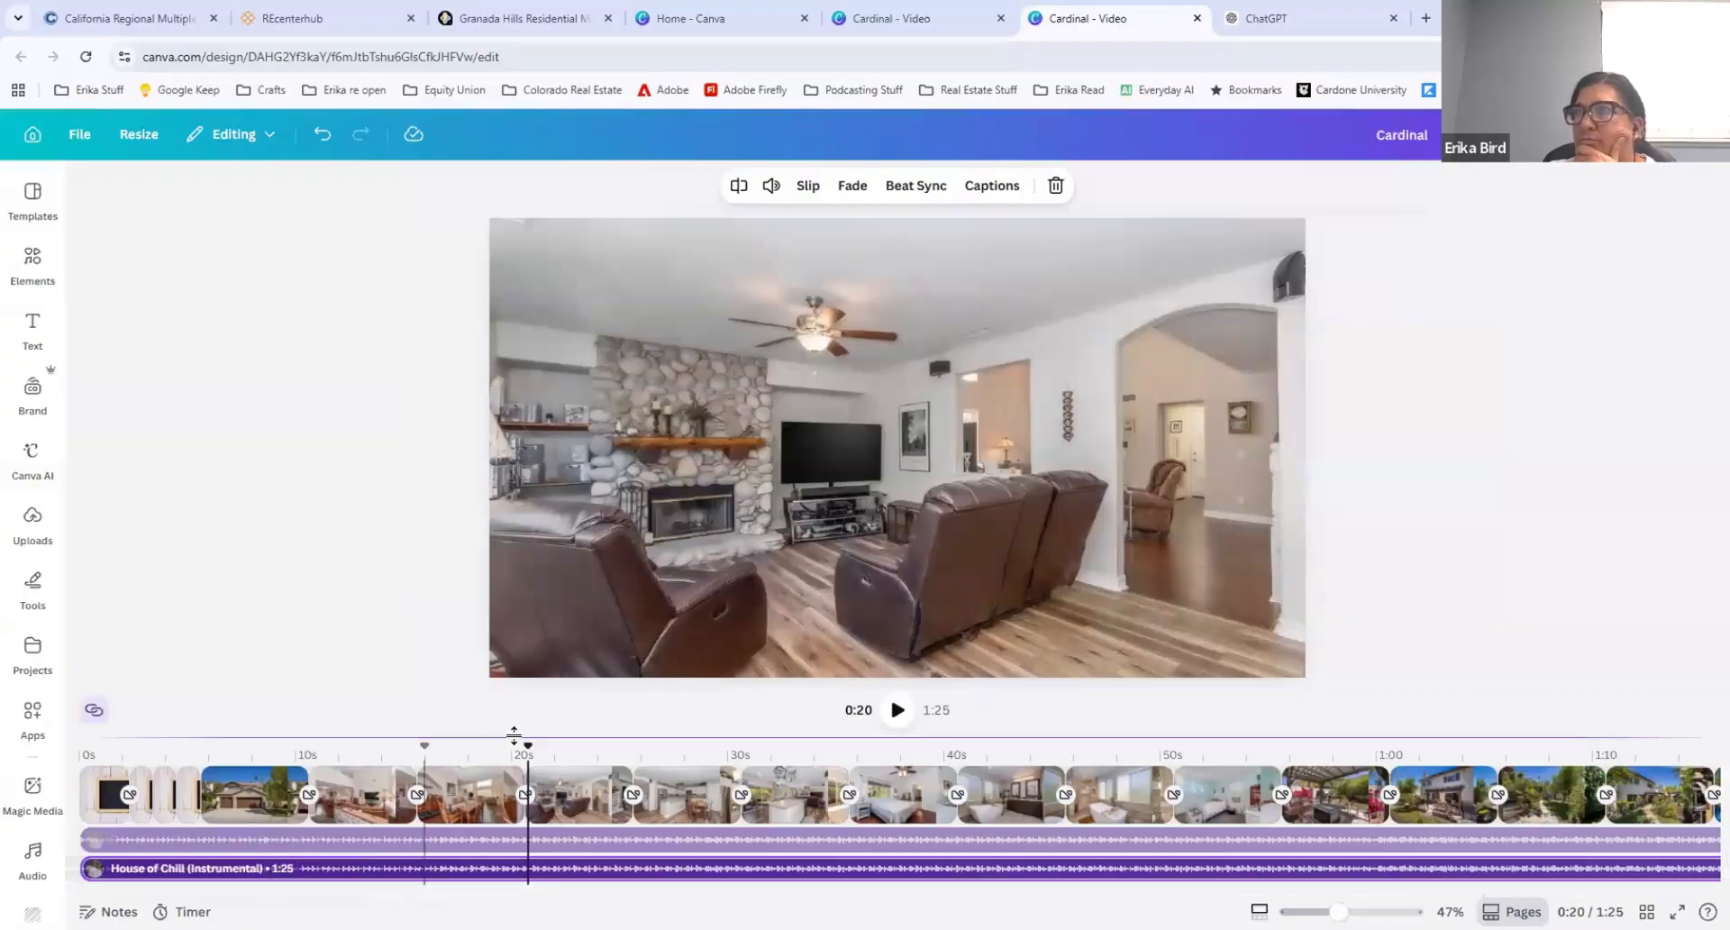
pyautogui.moveTo(528, 745)
pyautogui.mouseDown()
pyautogui.moveTo(78, 746)
pyautogui.moveTo(39, 764)
pyautogui.mouseUp()
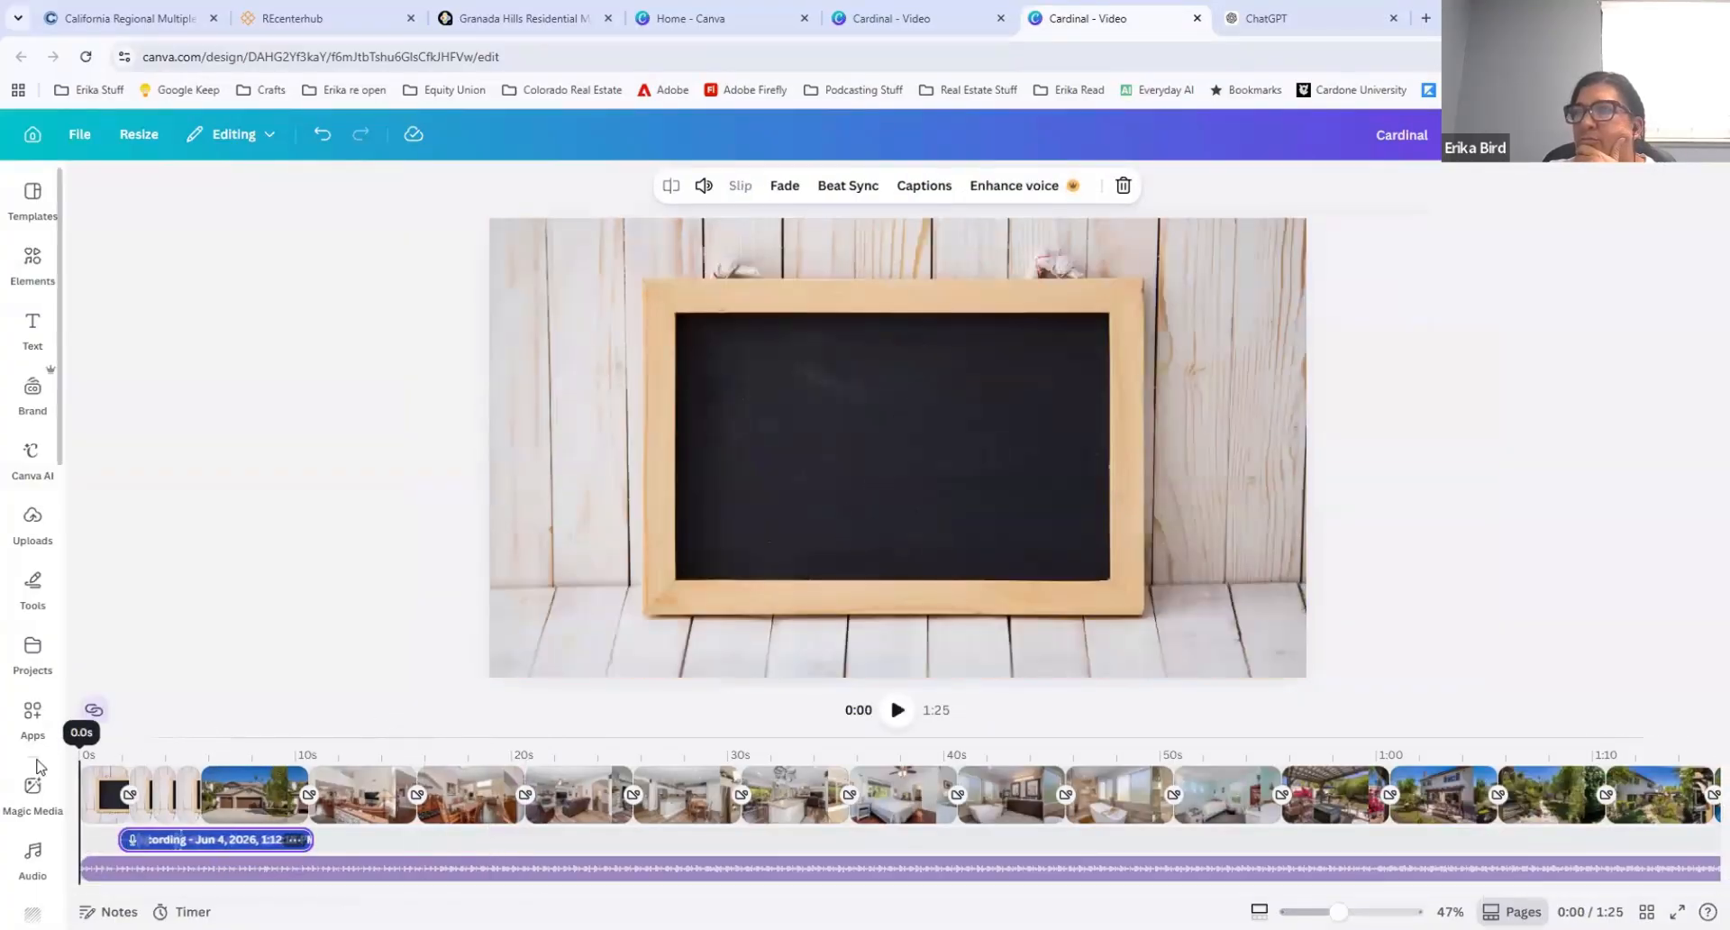
pyautogui.moveTo(208, 839); pyautogui.dragTo(173, 849)
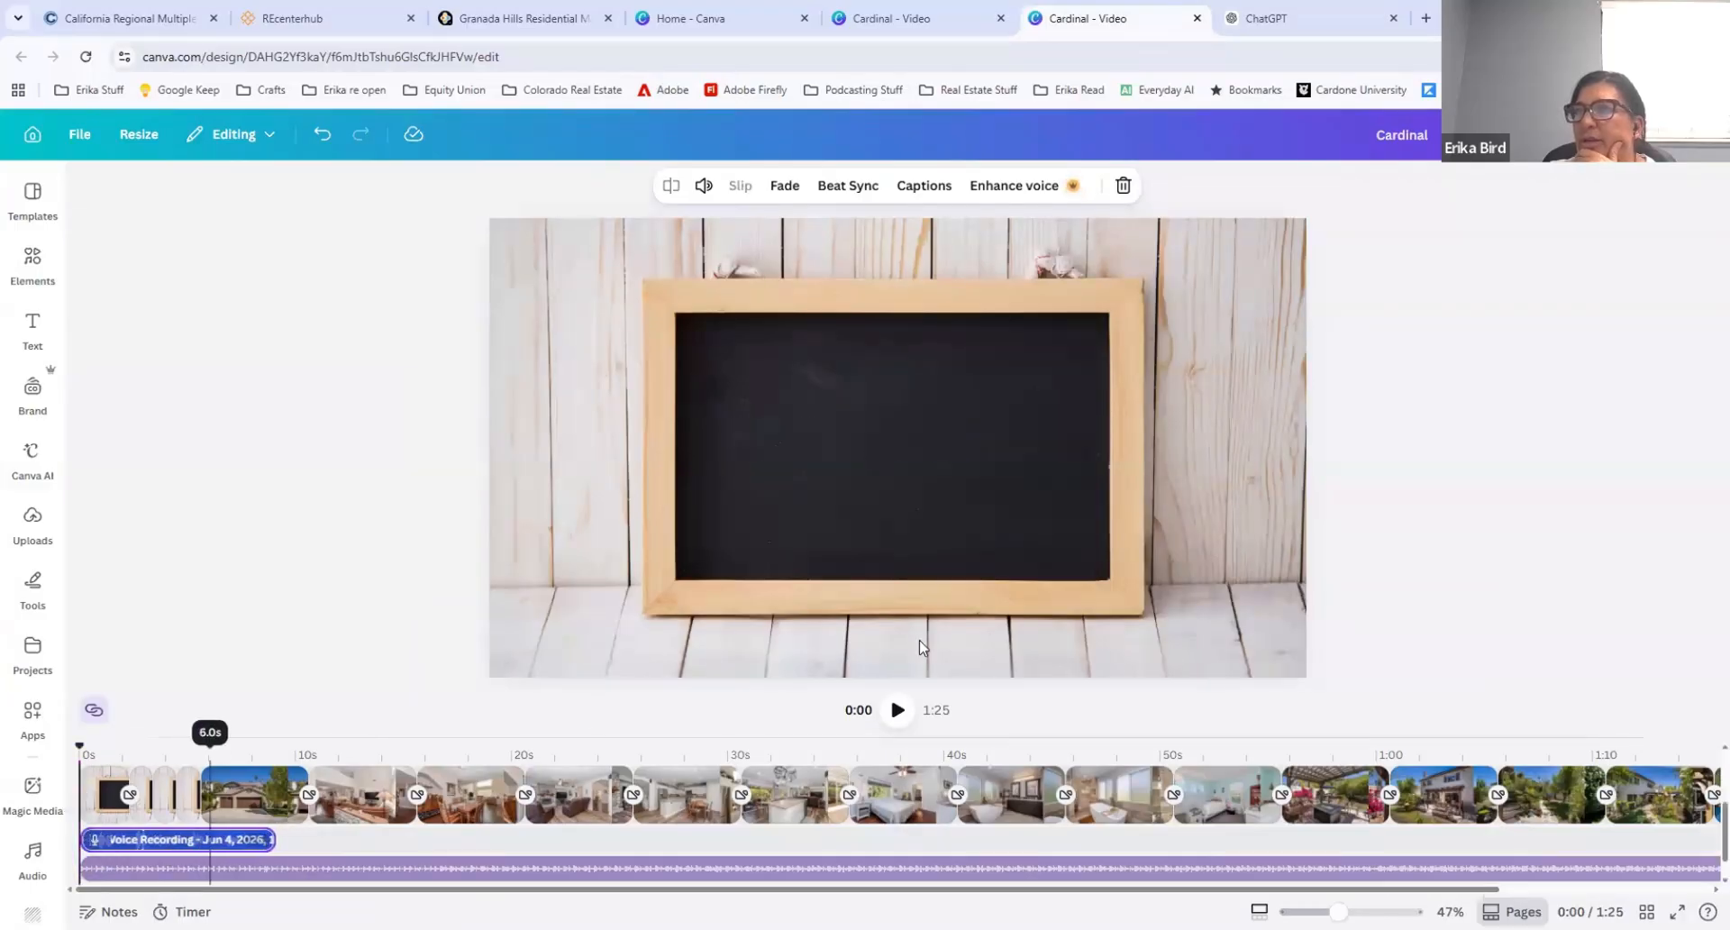
pyautogui.click(896, 710)
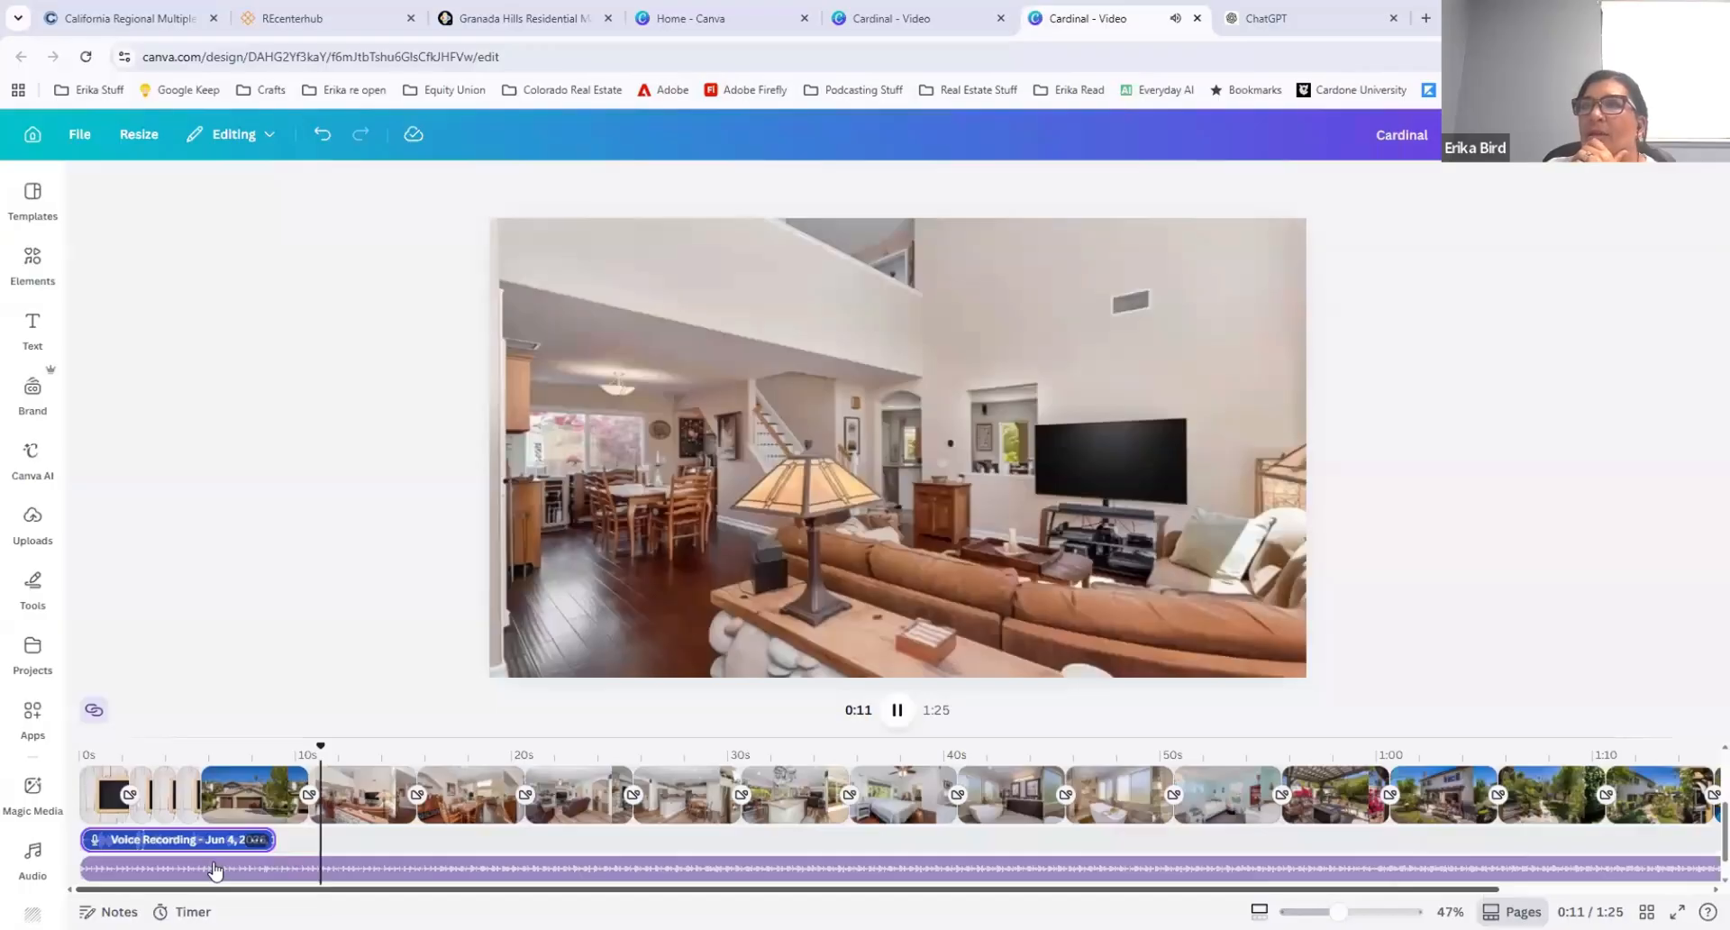
pyautogui.click(263, 867)
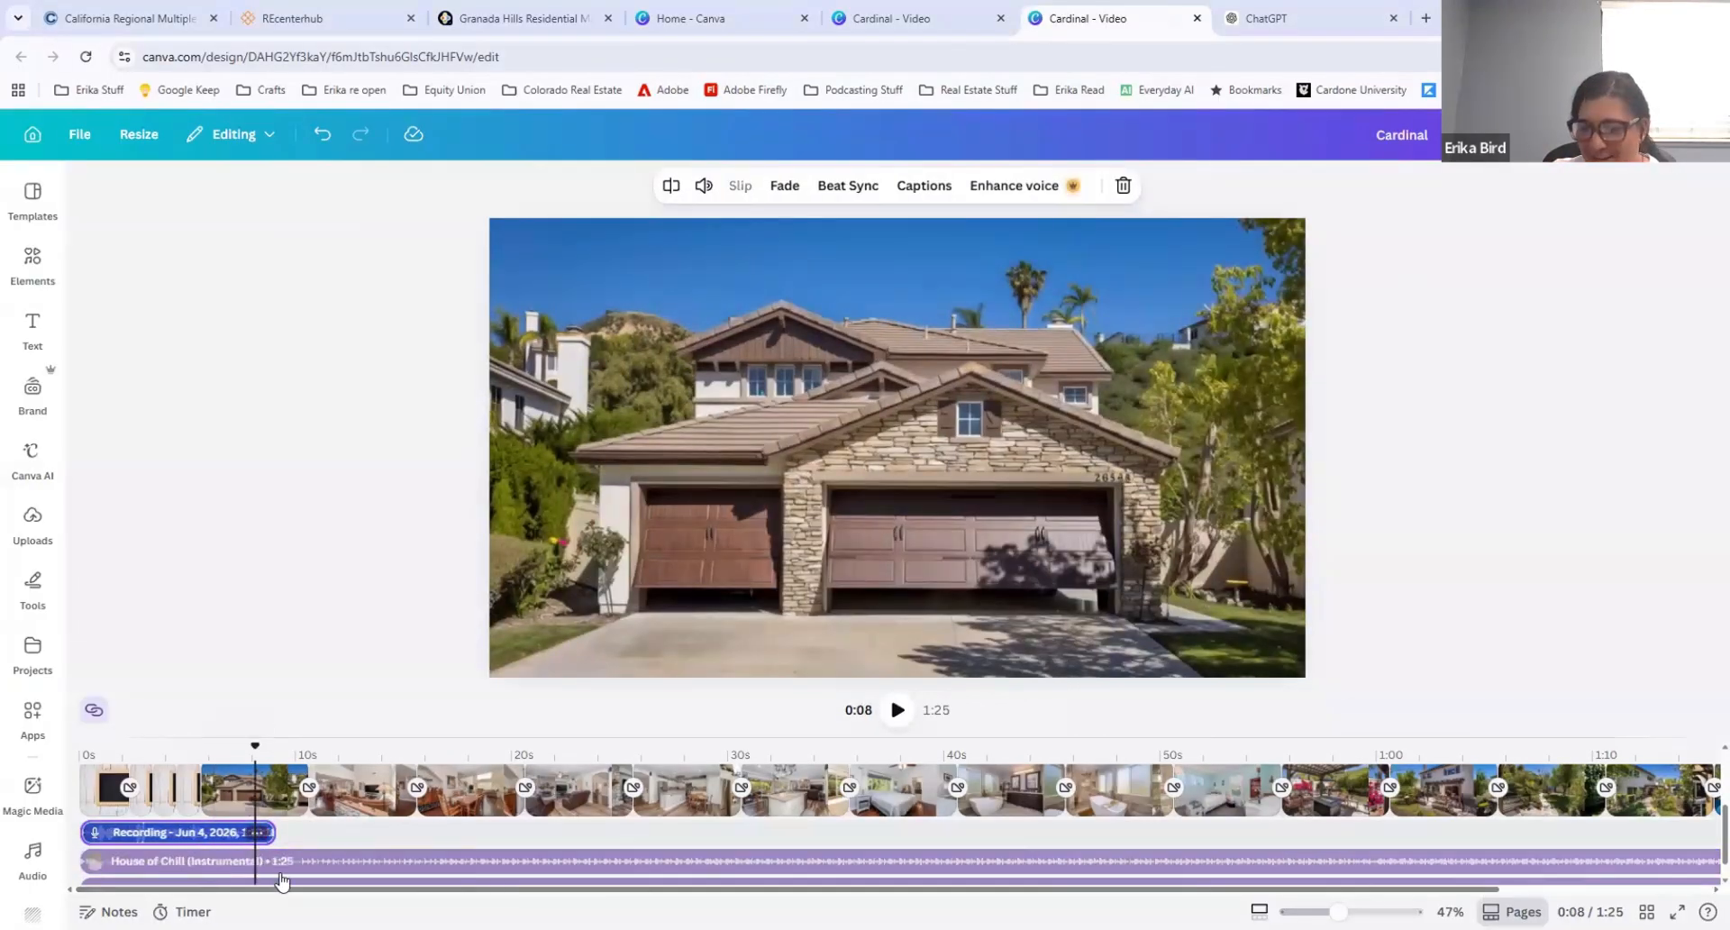
# Step: Delete the duplicate music track and the voice recording from the timeline
pyautogui.click(277, 880)
pyautogui.press('Delete')
pyautogui.click(160, 841)
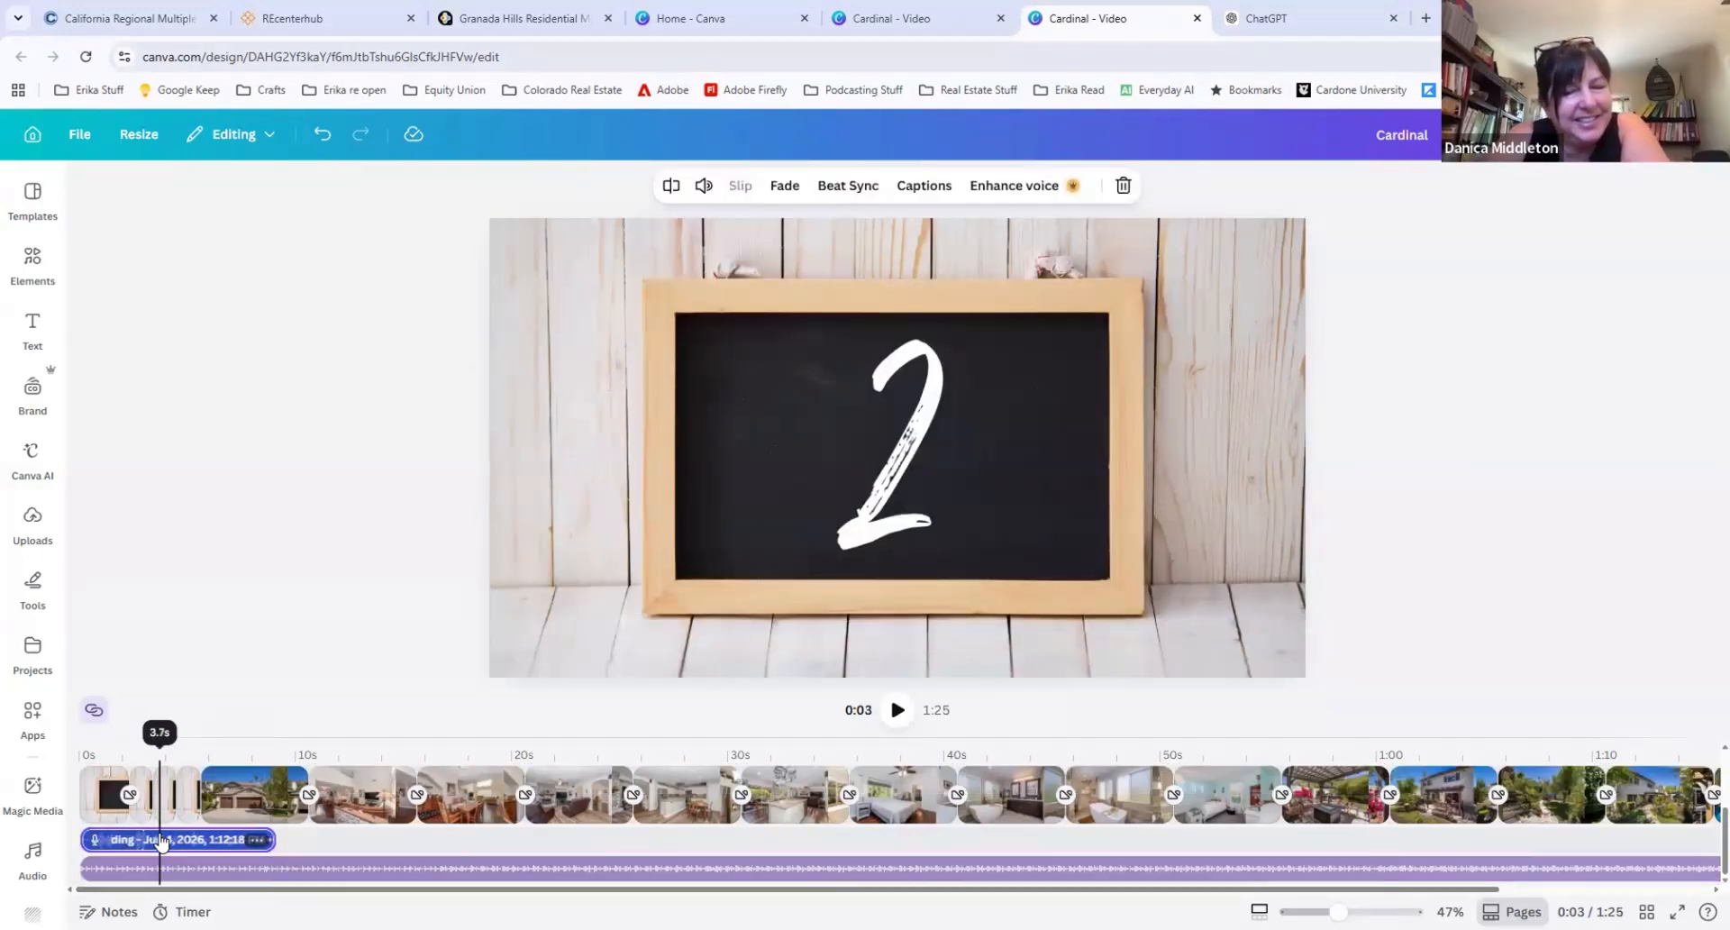
pyautogui.press('Delete')
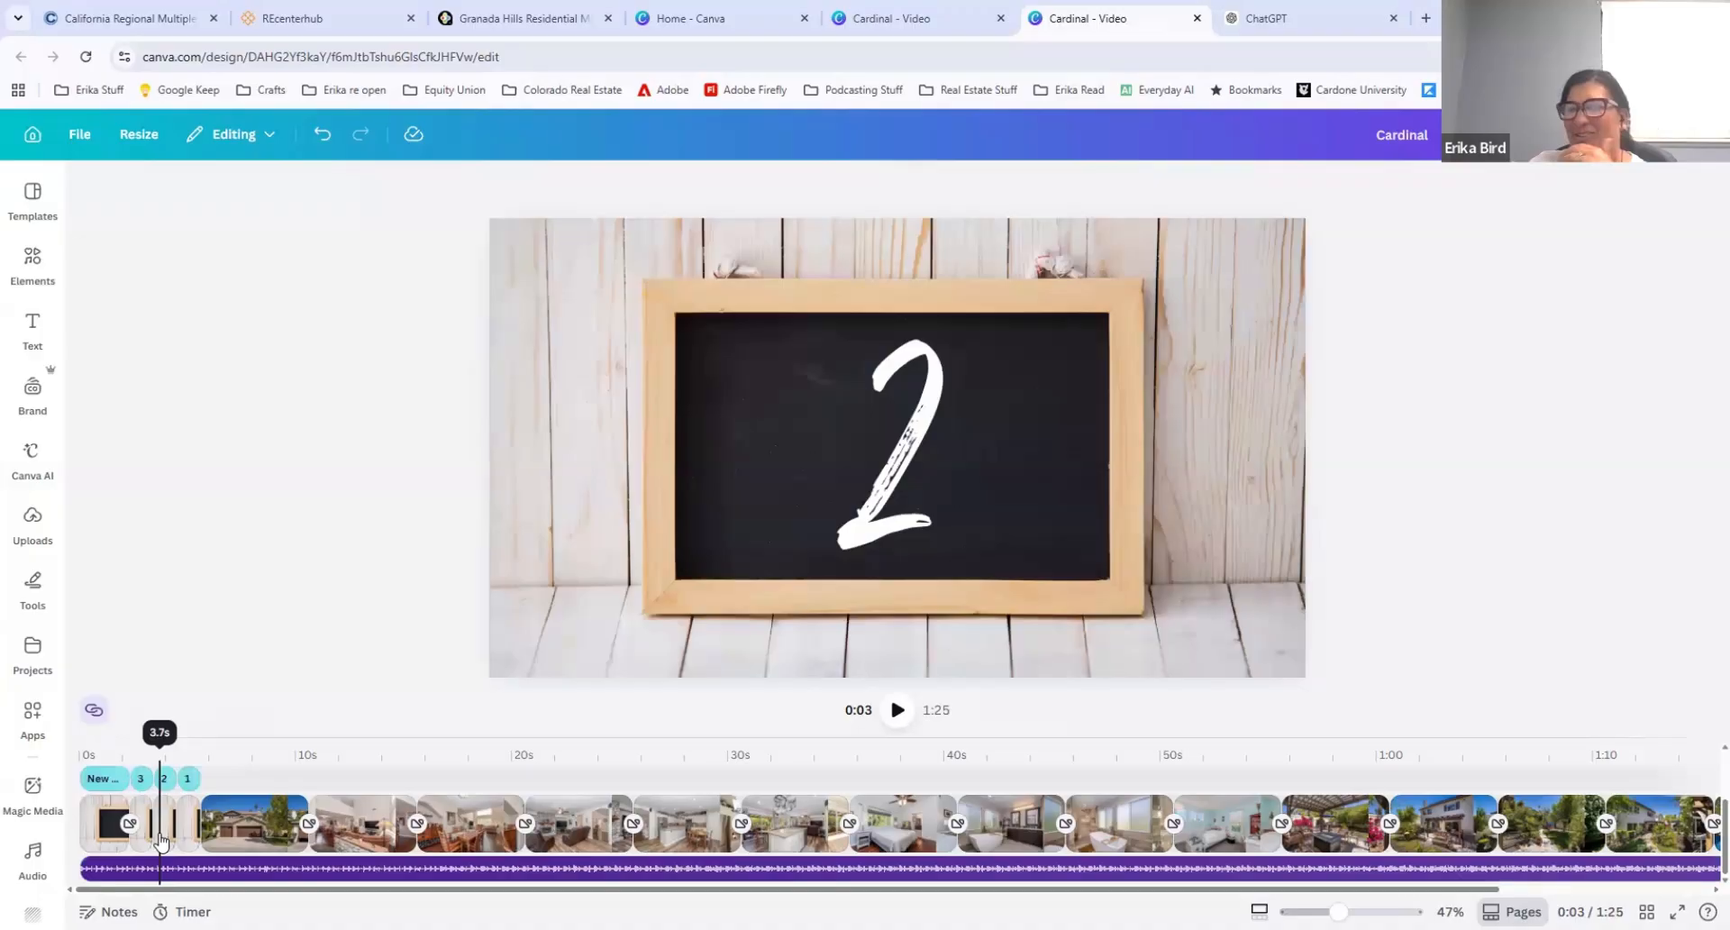
pyautogui.click(249, 870)
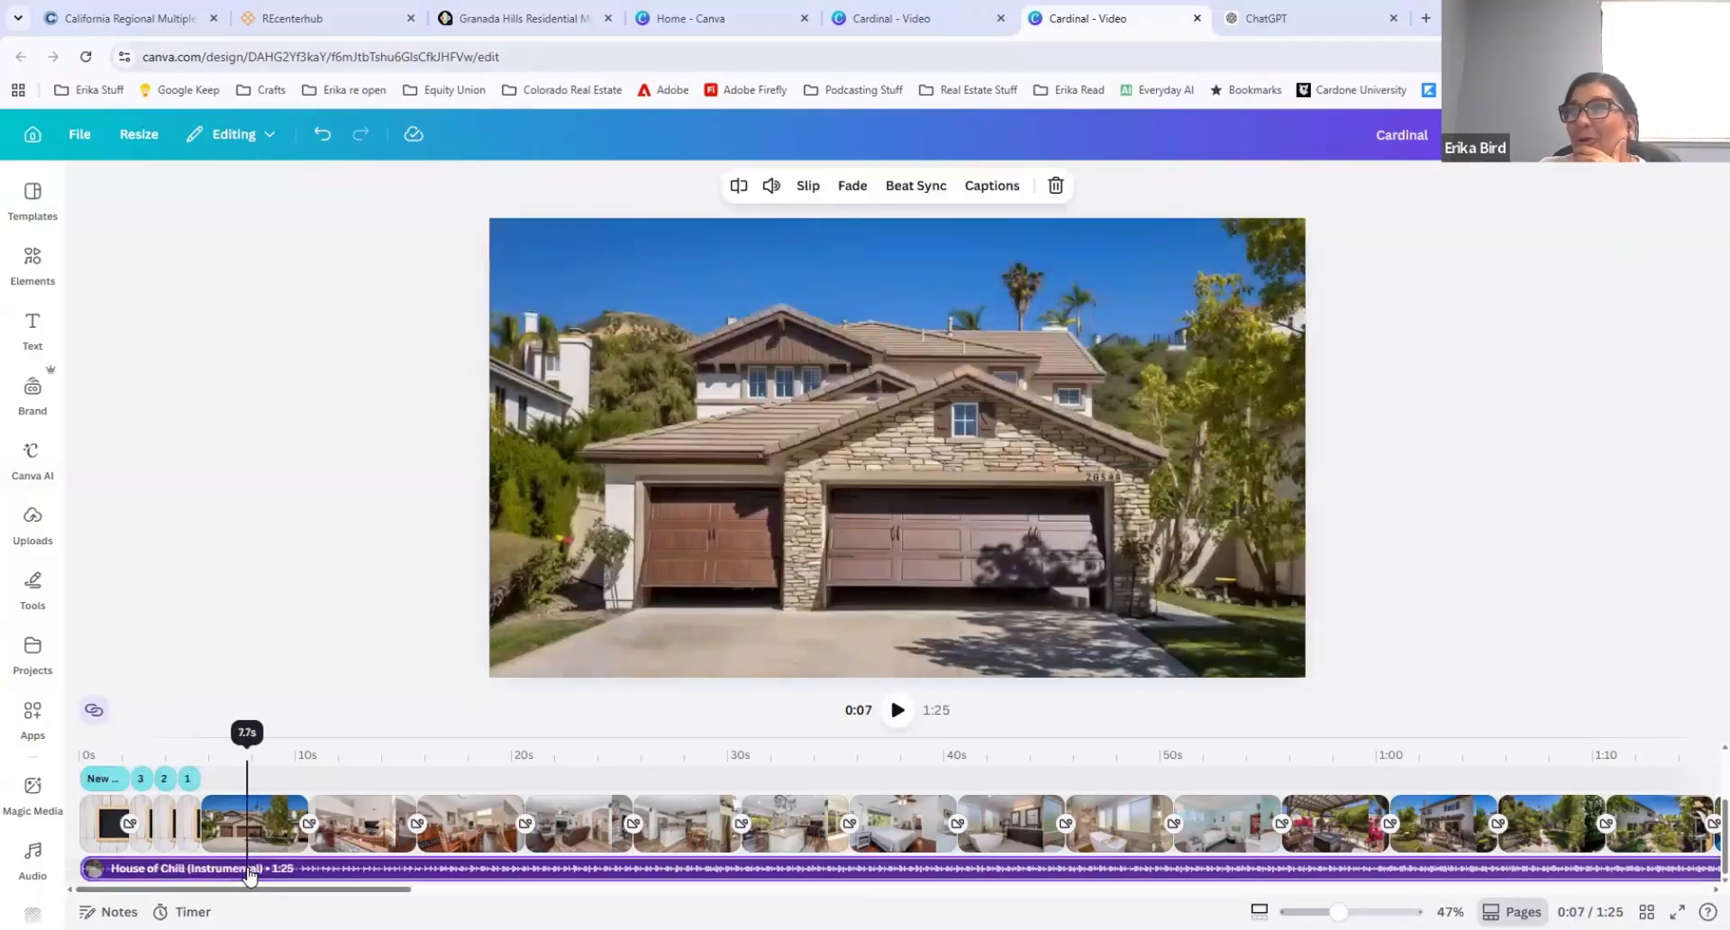
pyautogui.rightClick(250, 872)
pyautogui.press('Escape')
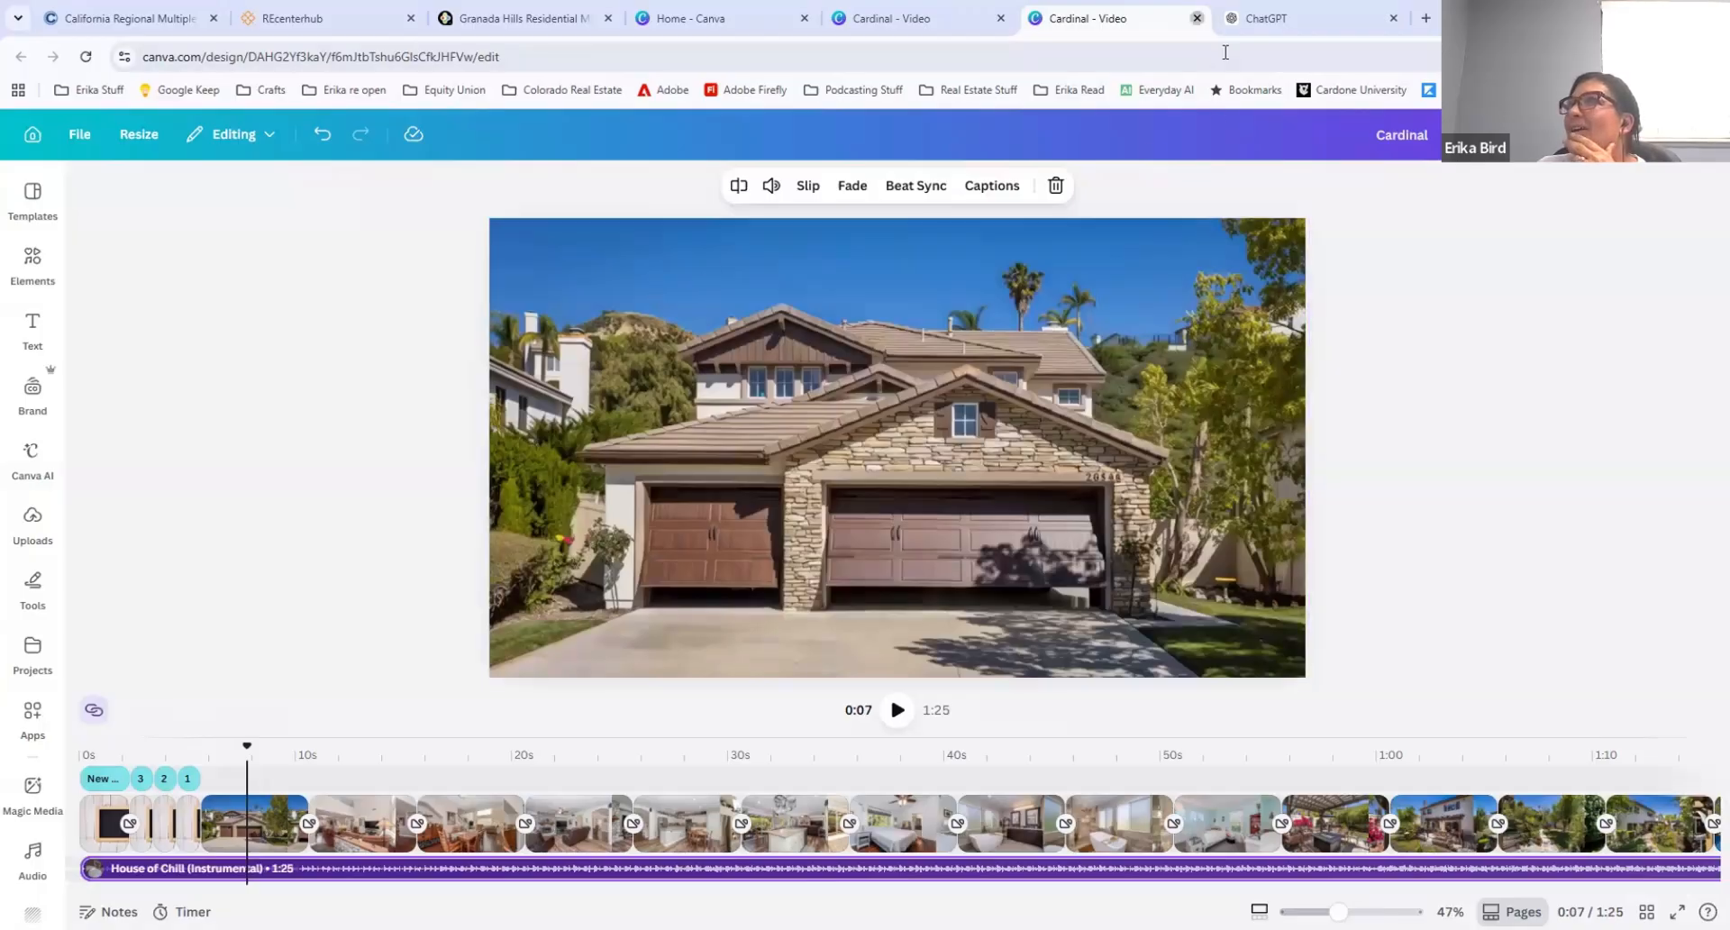
# Step: Close the current Cardinal video and open the "Sunshine, Home Tips & Santa Clarita Happenings" newsletter from the recent Canva designs
pyautogui.click(1196, 18)
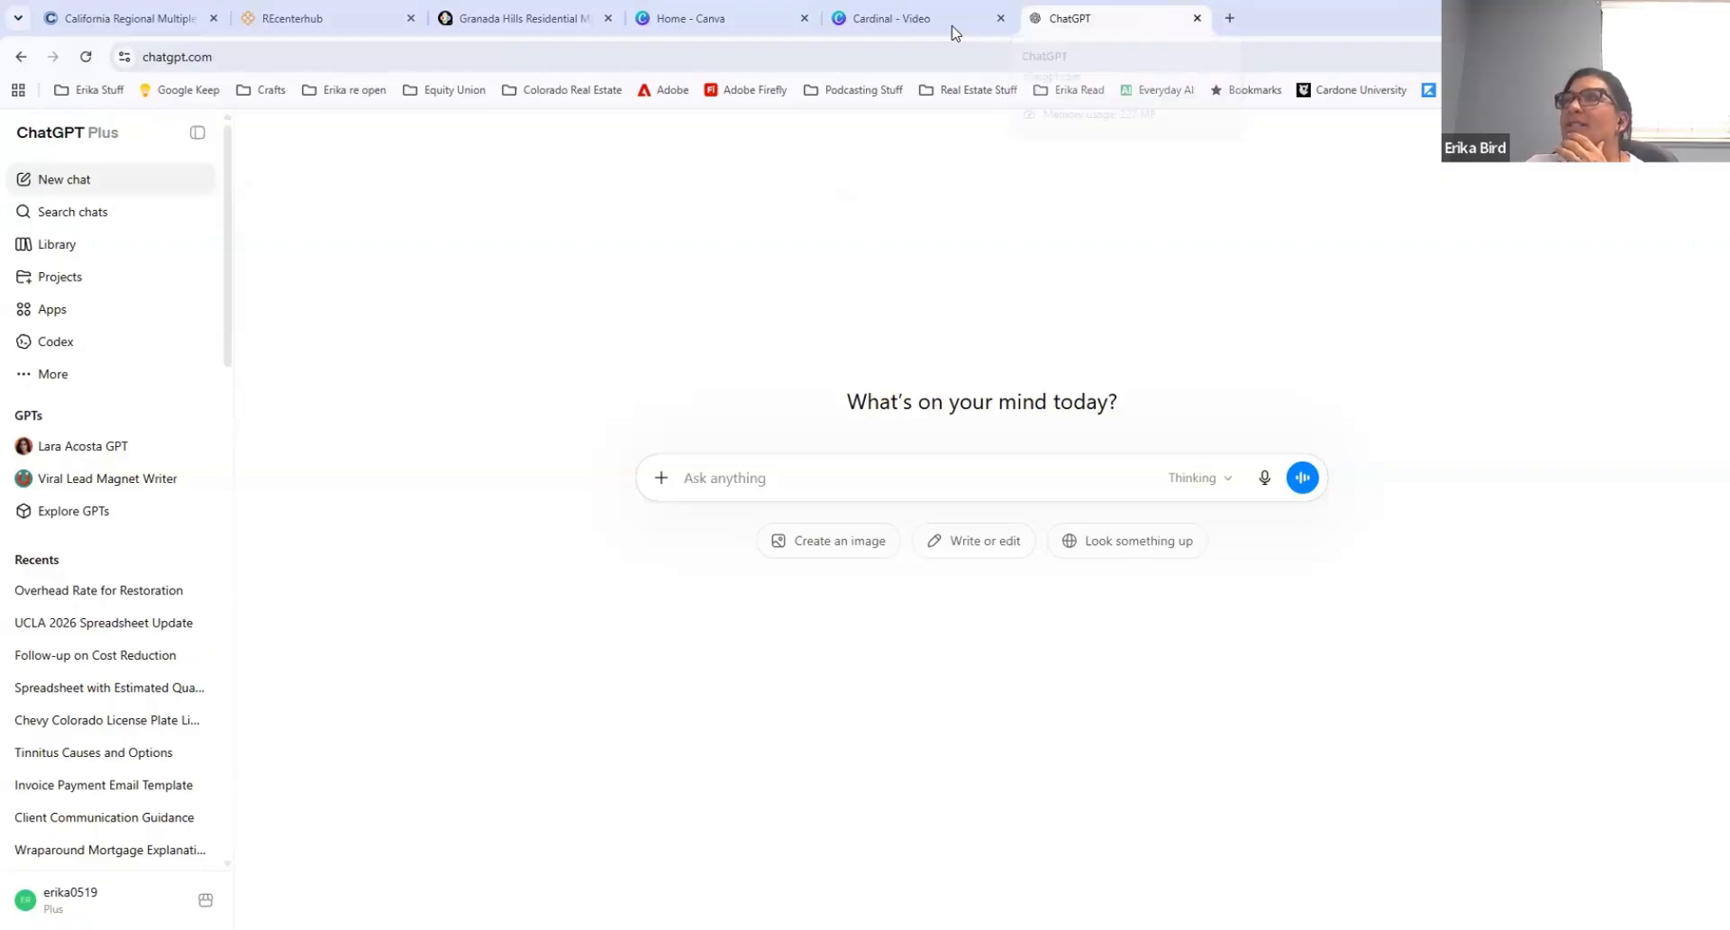
pyautogui.click(711, 18)
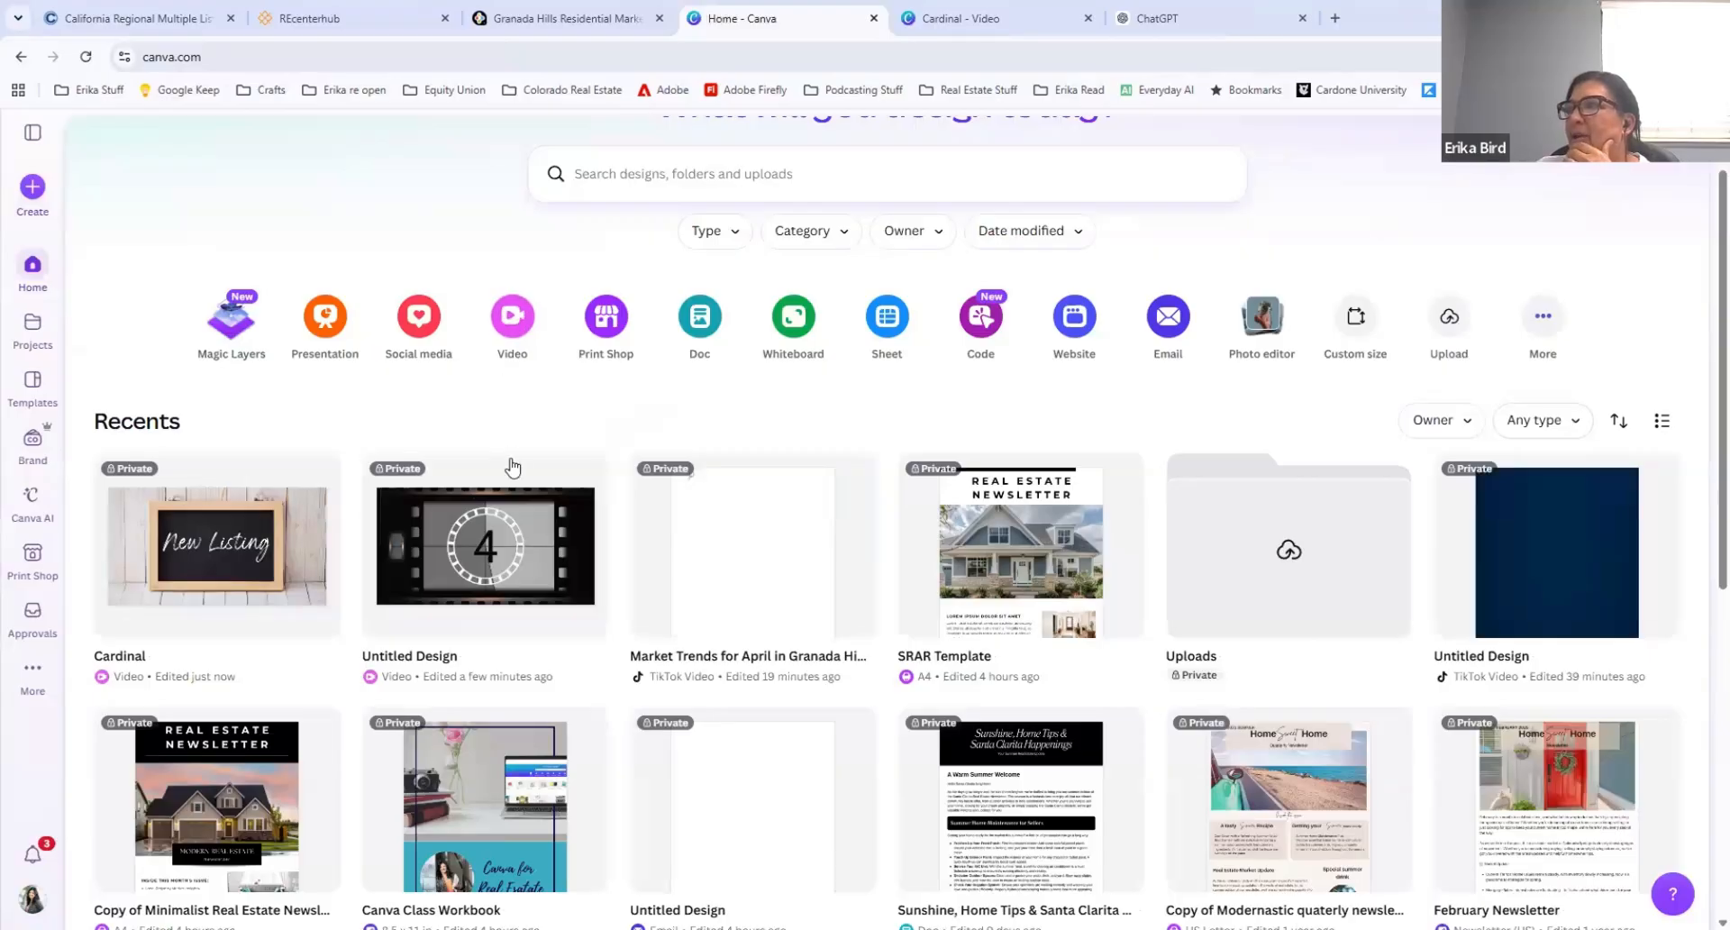
pyautogui.scroll(-2, 505, 464)
pyautogui.click(988, 599)
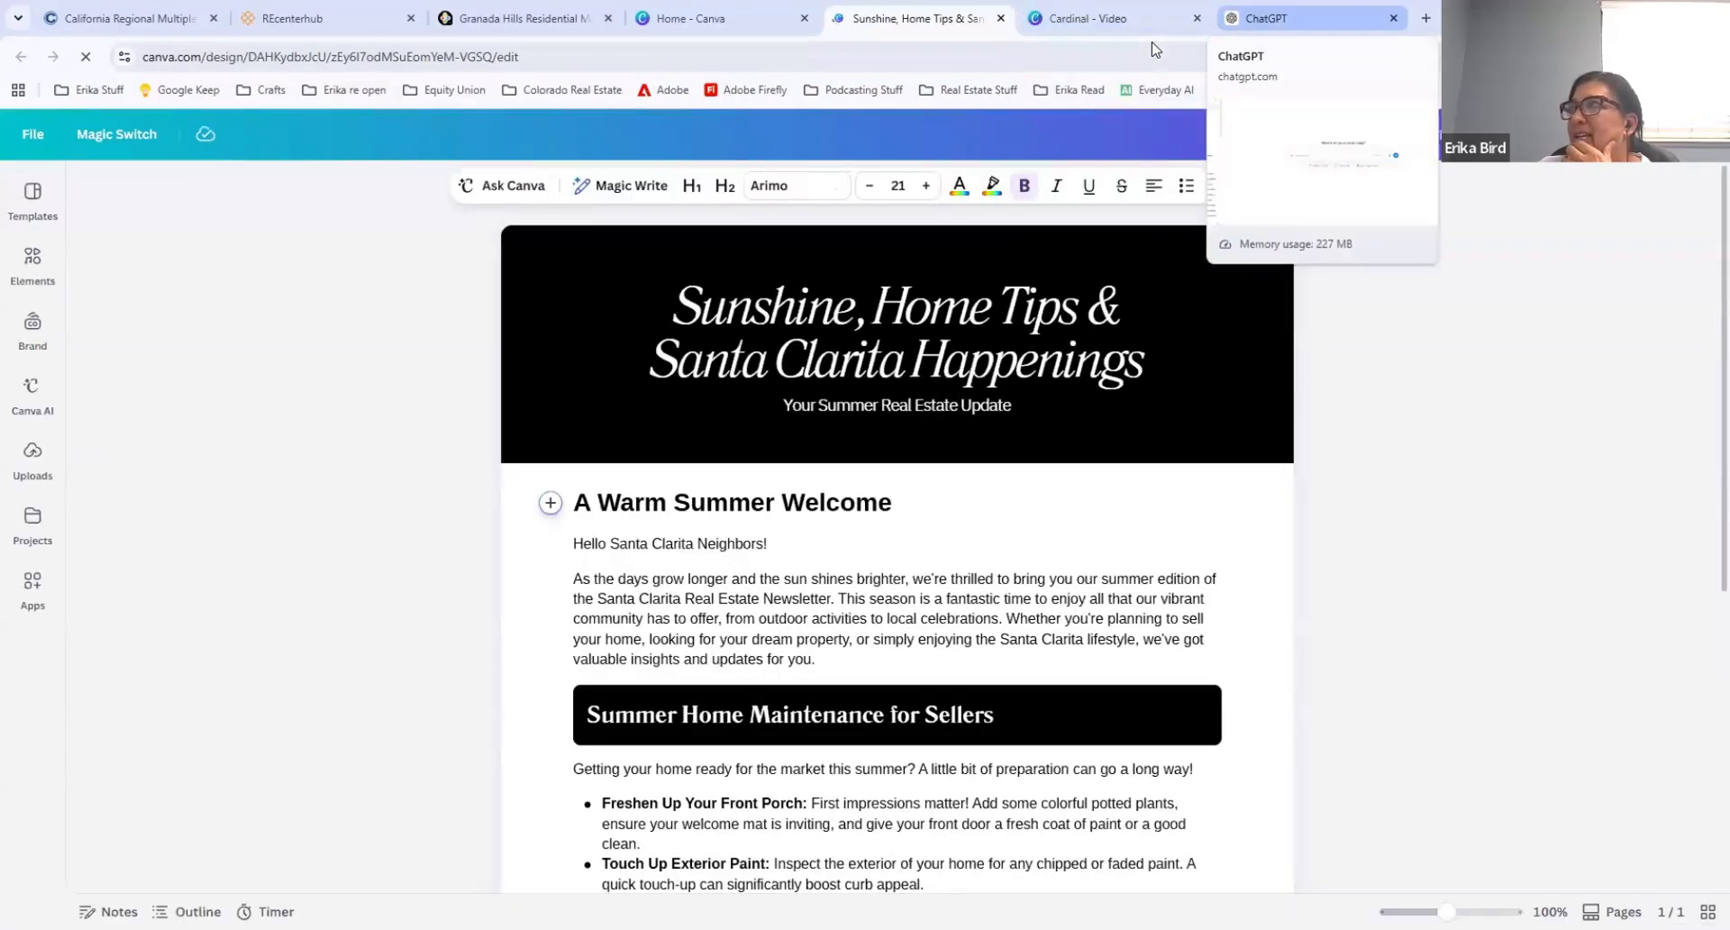
# Step: Switch to ChatGPT and begin a prompt with "write me a summer newsletter to send to clients."
pyautogui.click(1270, 18)
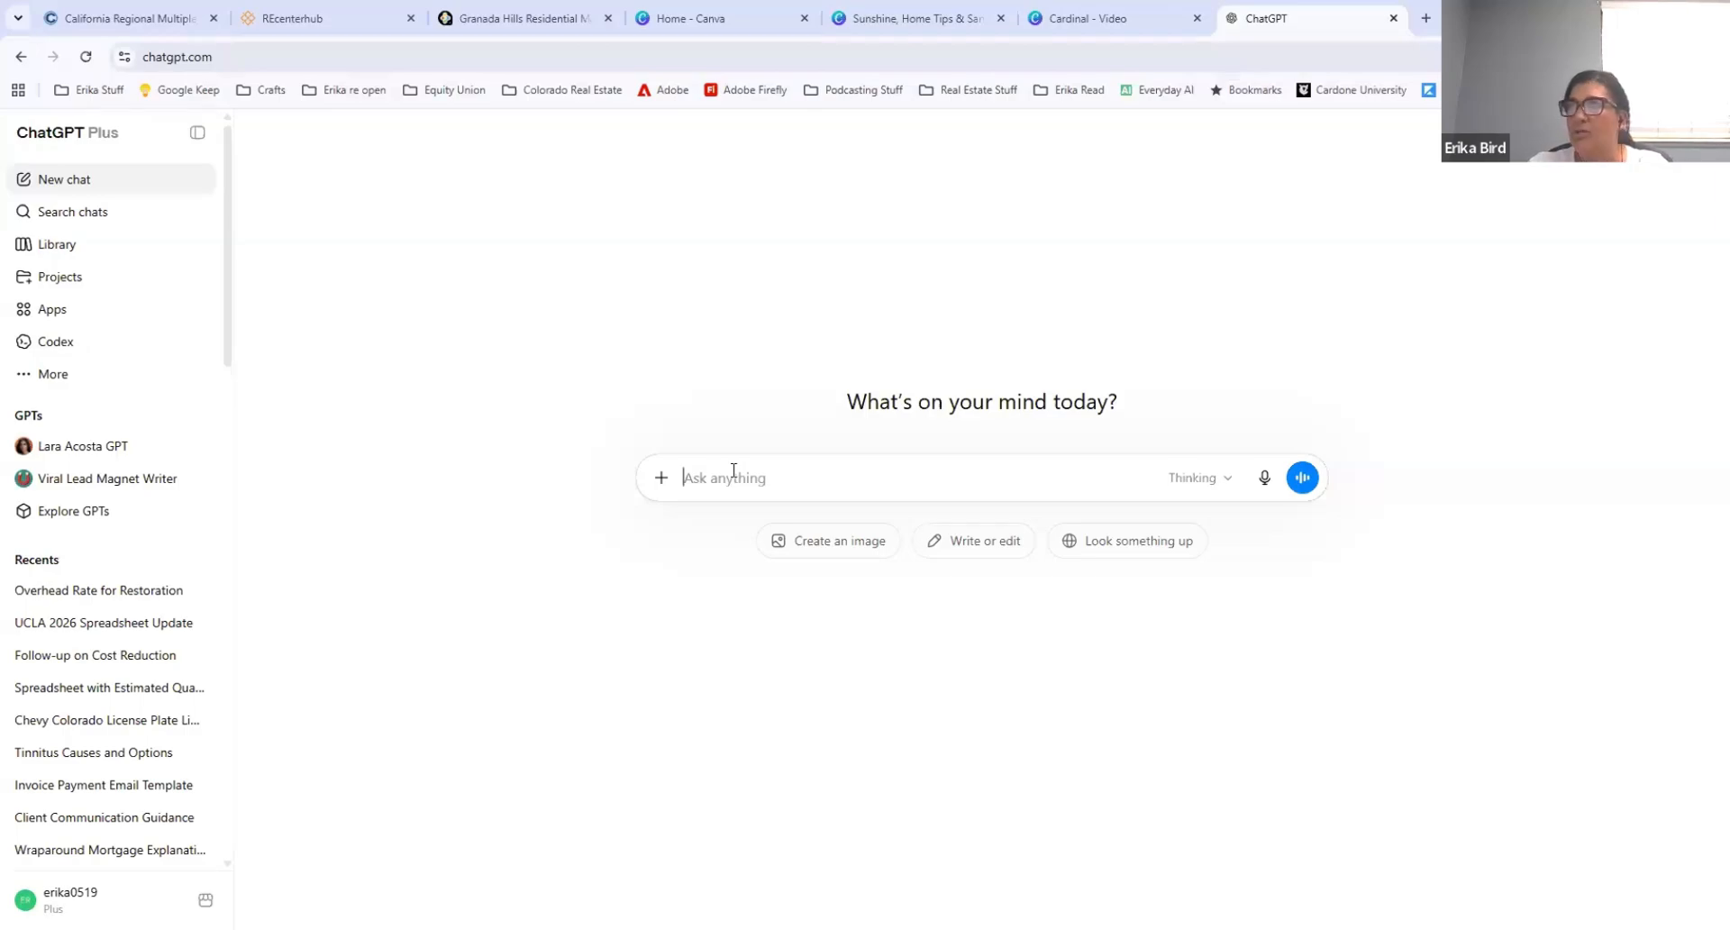
pyautogui.write('write me a')
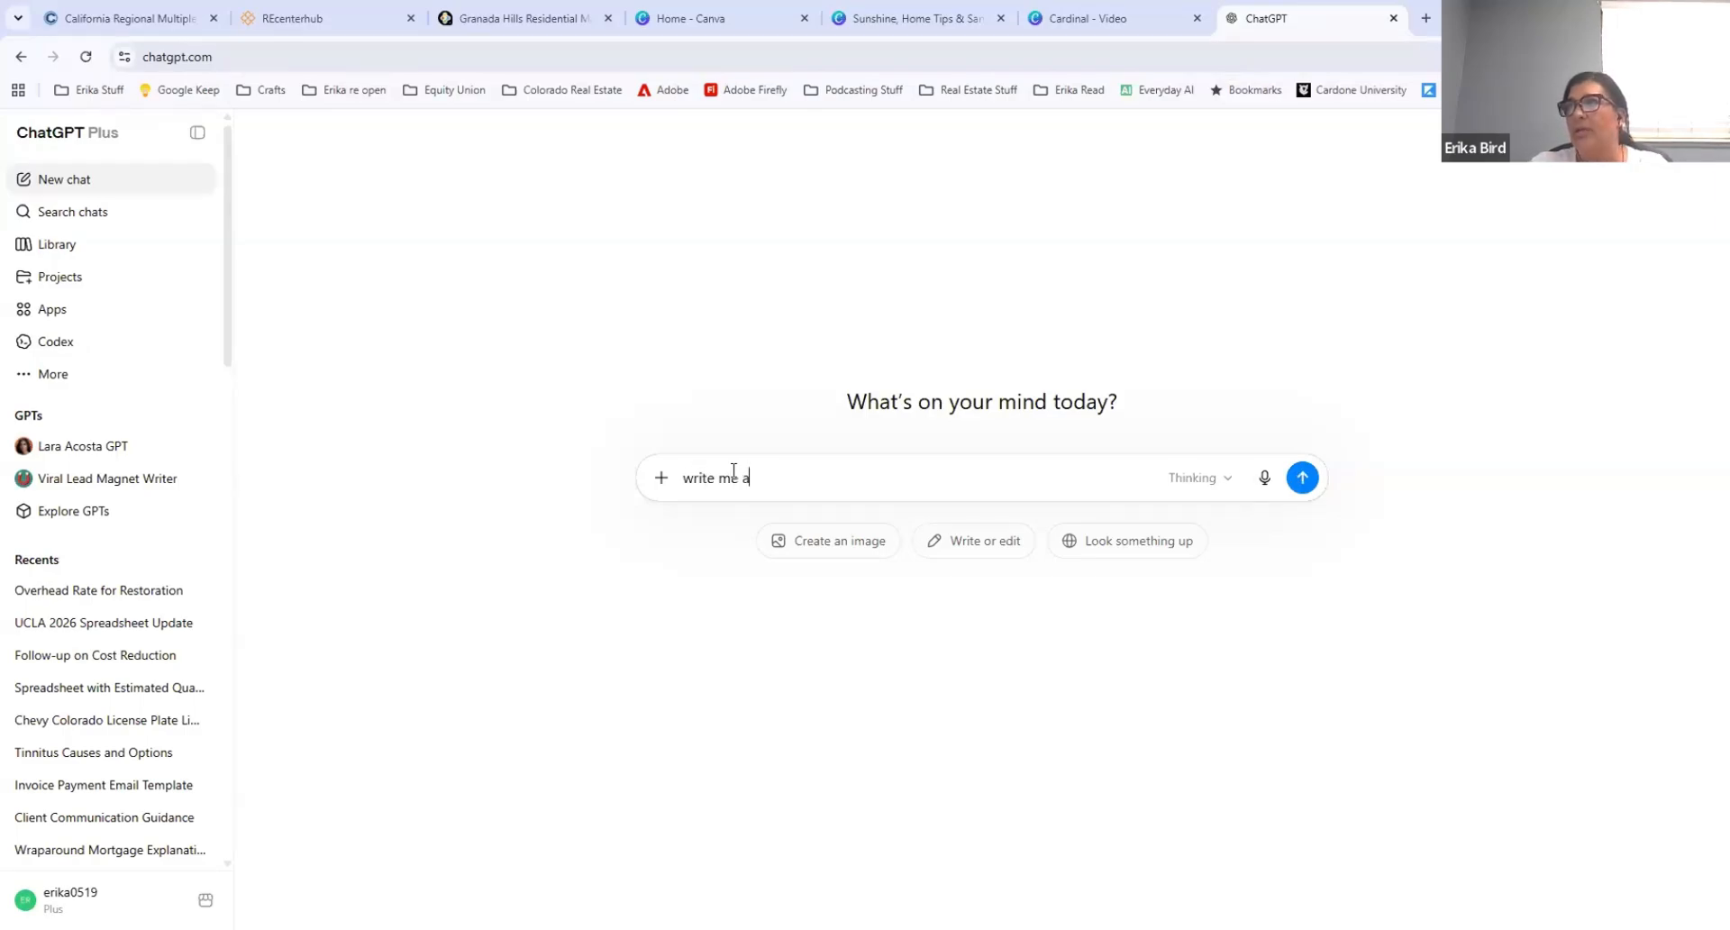
pyautogui.write(' suym')
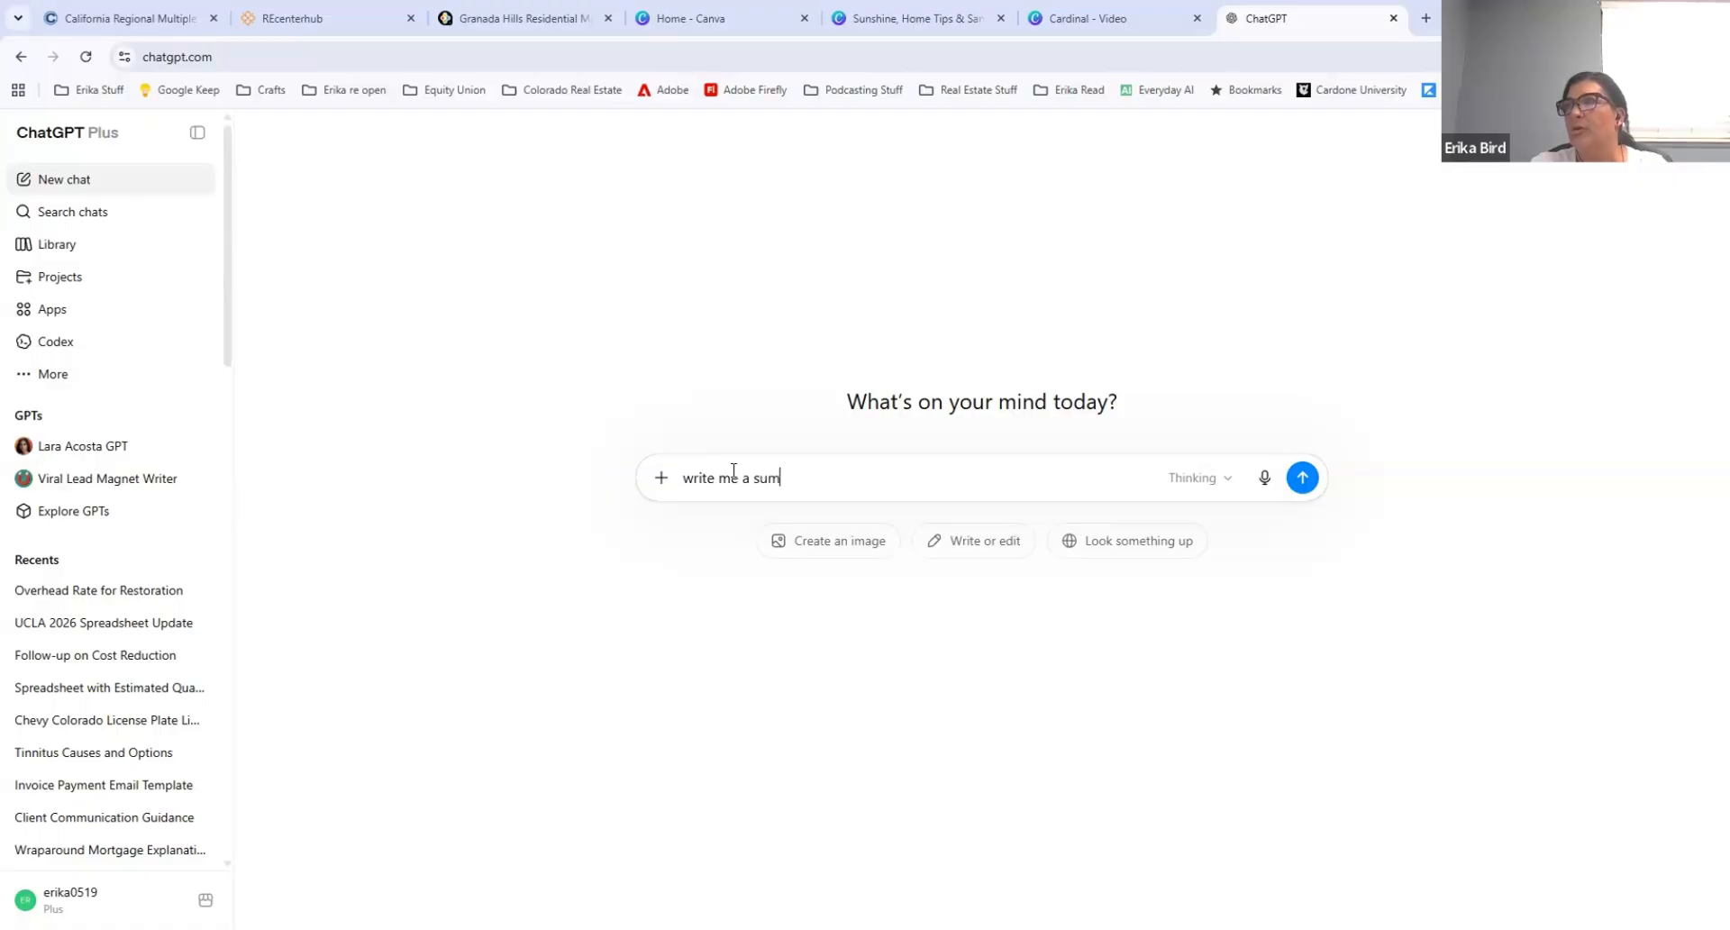
pyautogui.write('mer newslet')
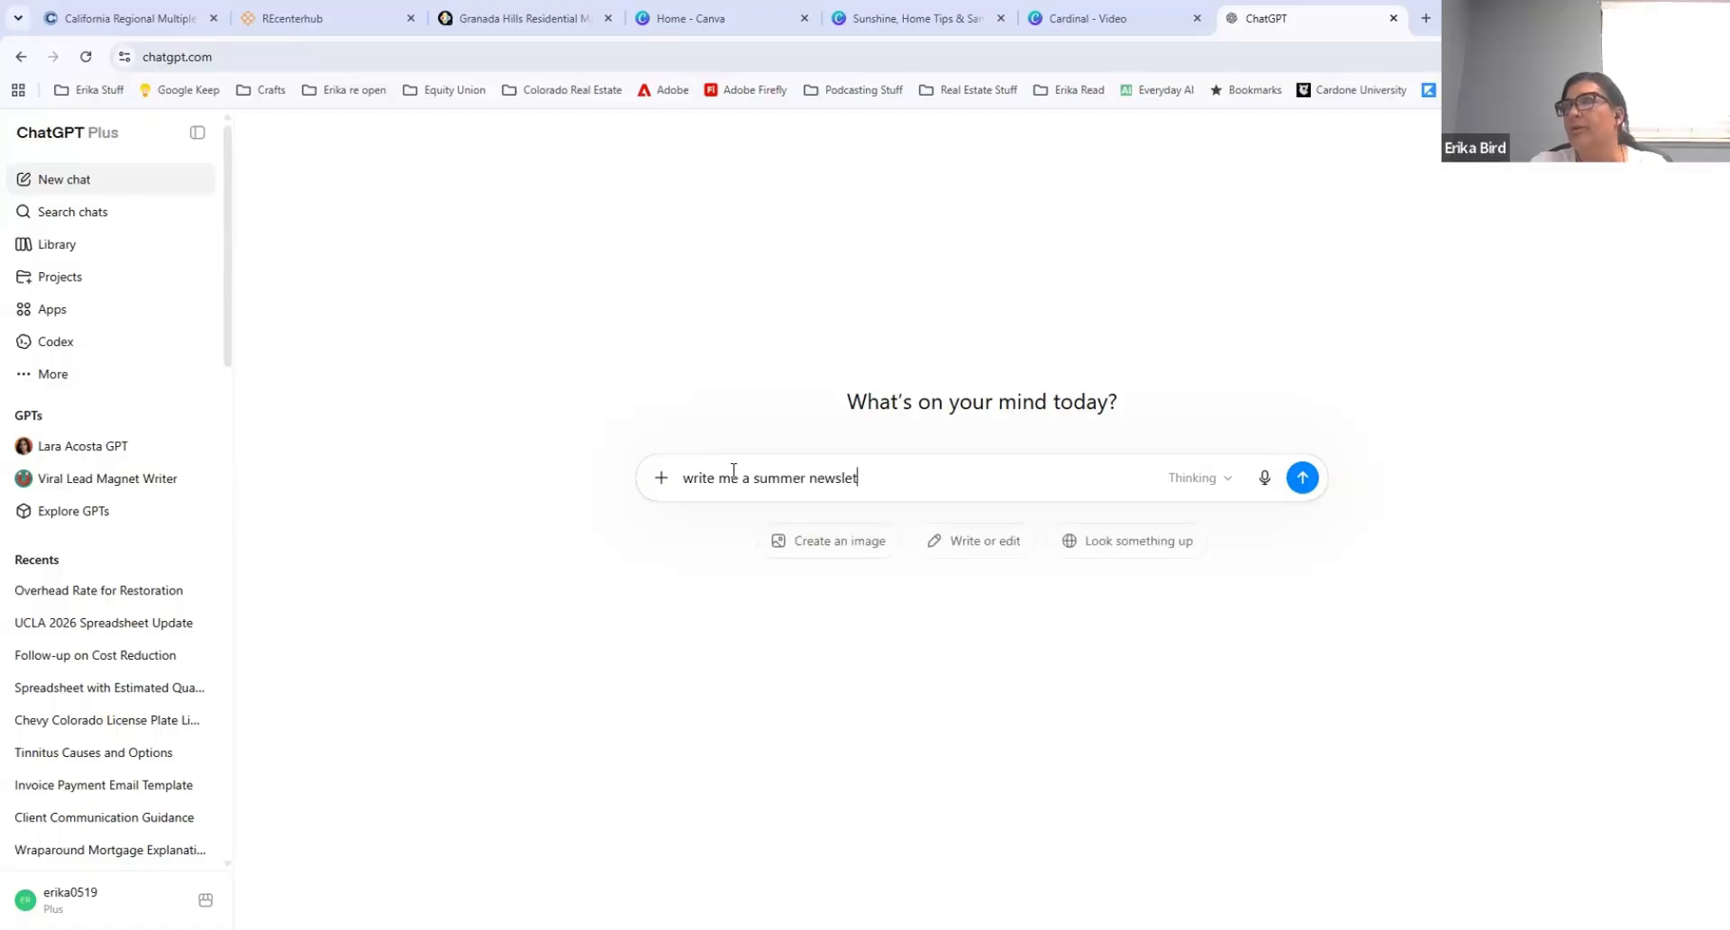
pyautogui.write('ter to send to client')
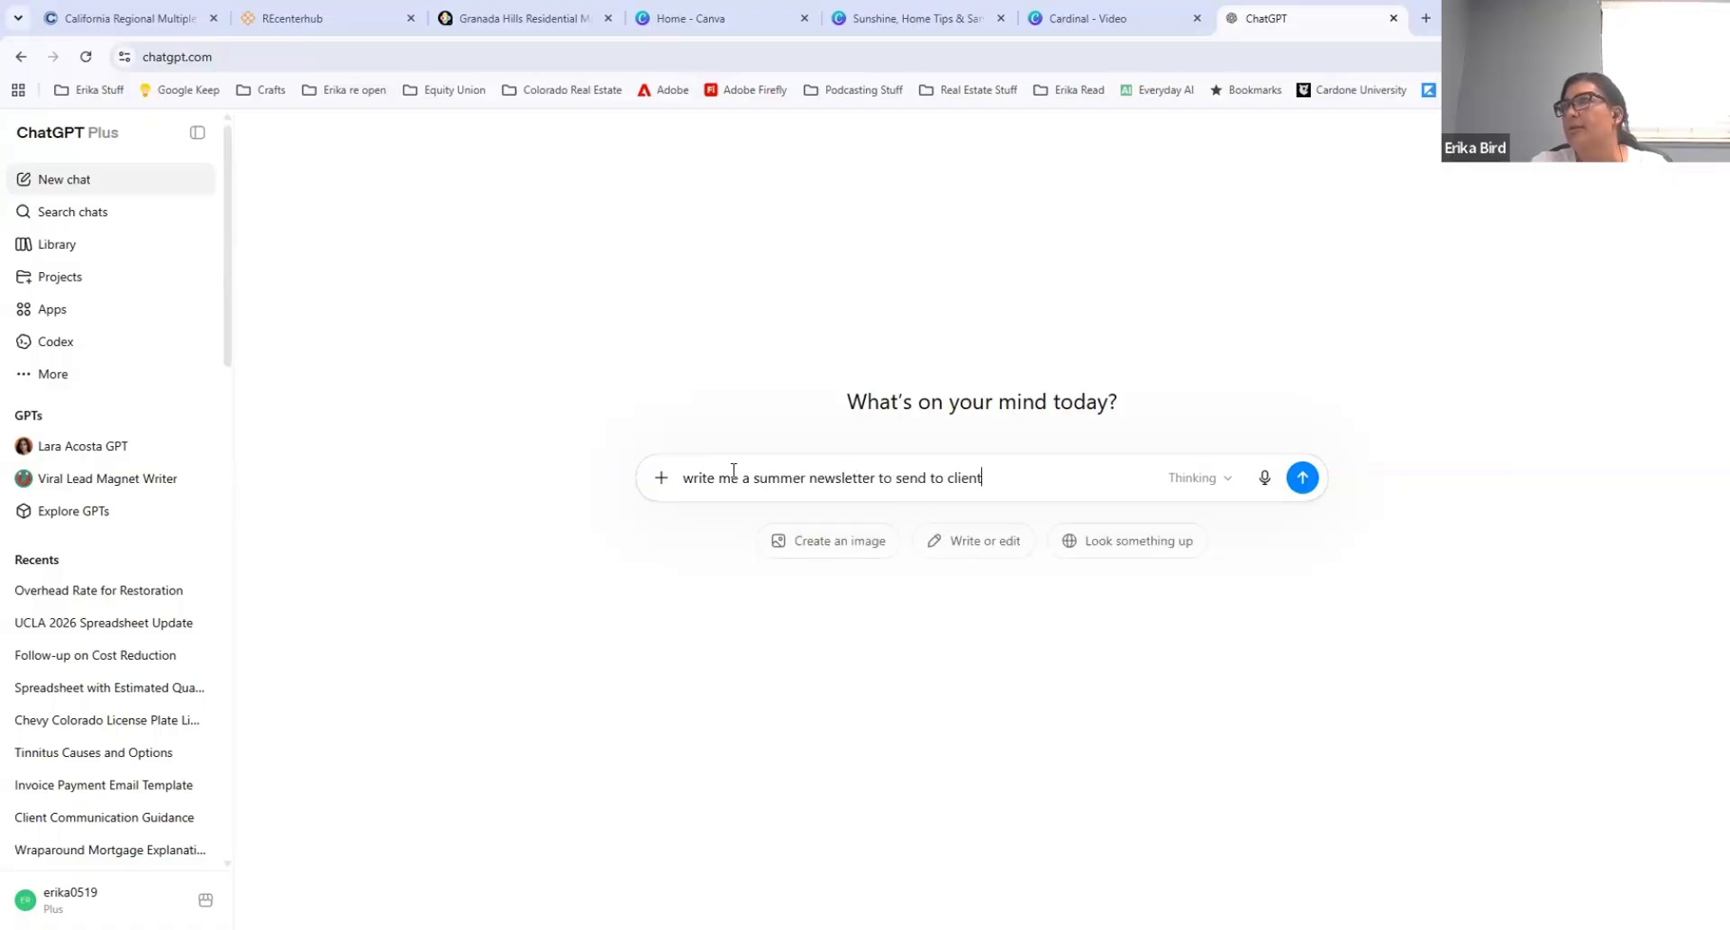
pyautogui.write('s. ')
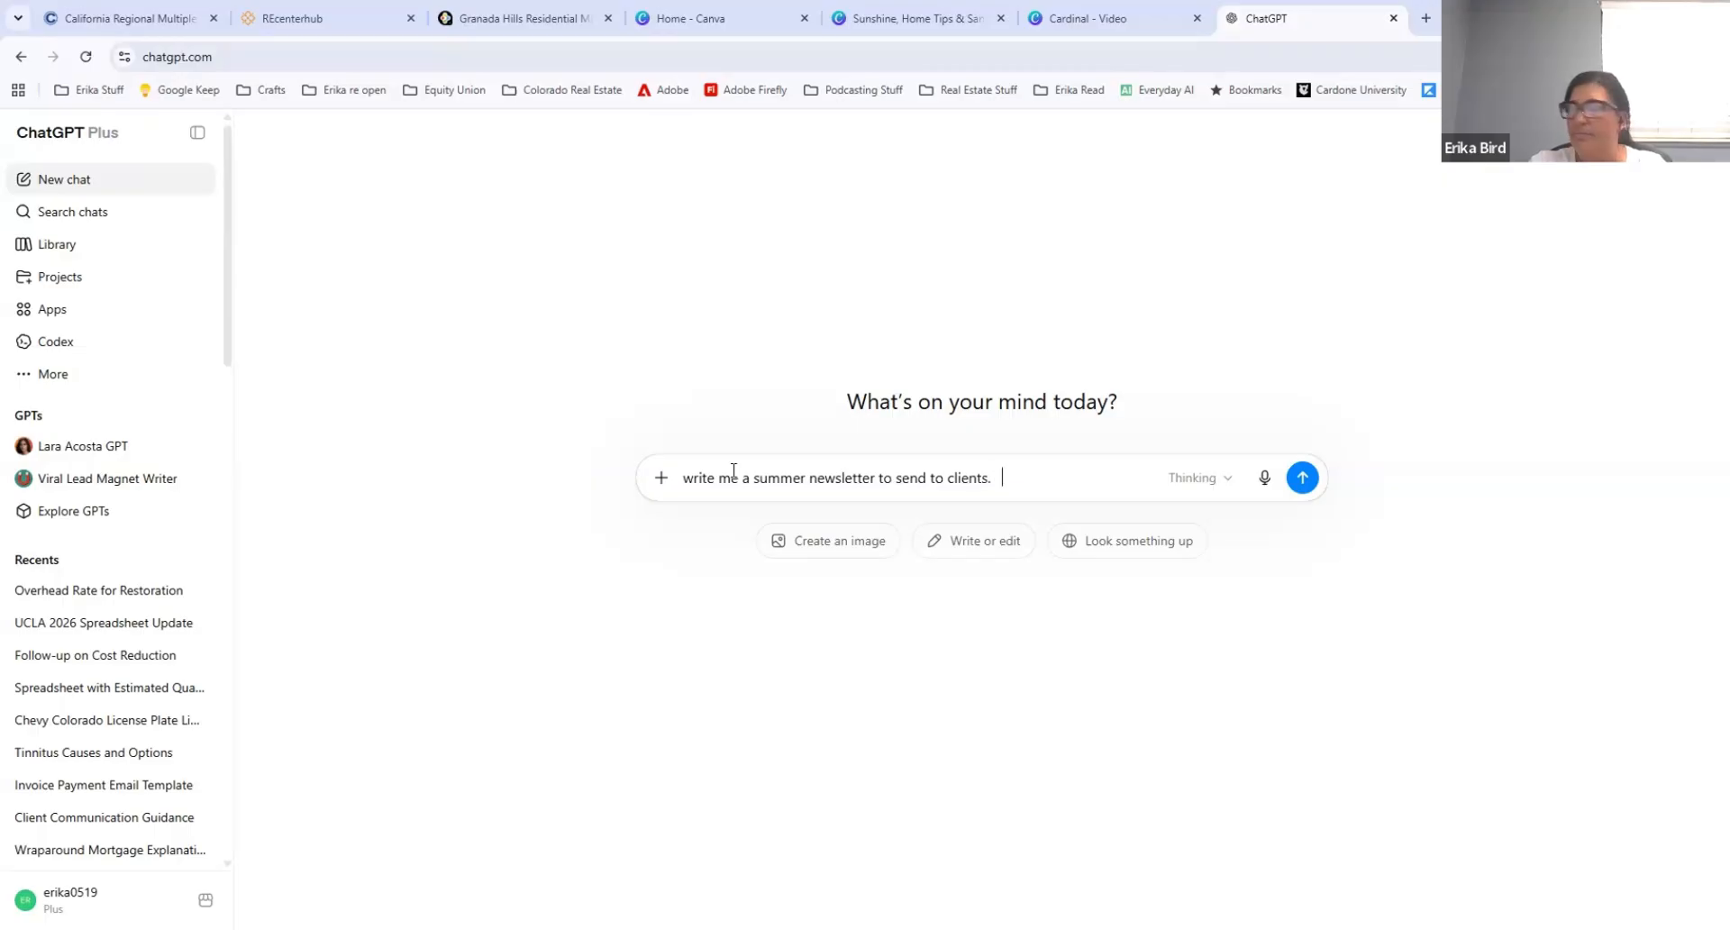
pyautogui.write('I want')
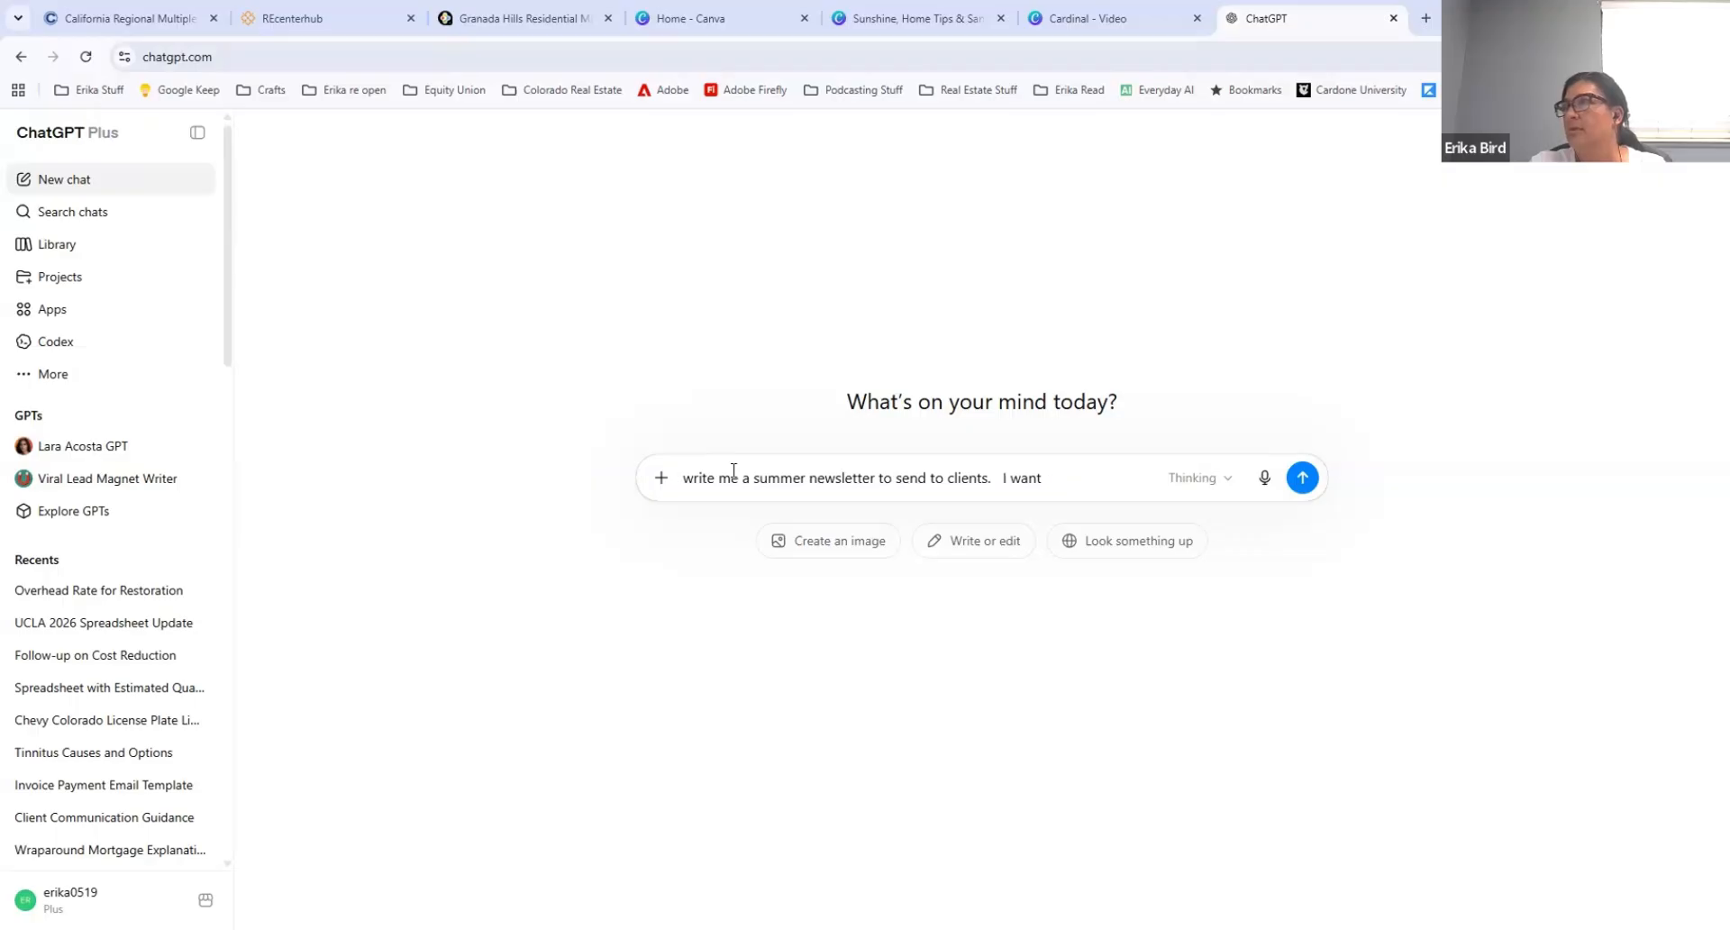
pyautogui.write(' 3 sections one will ')
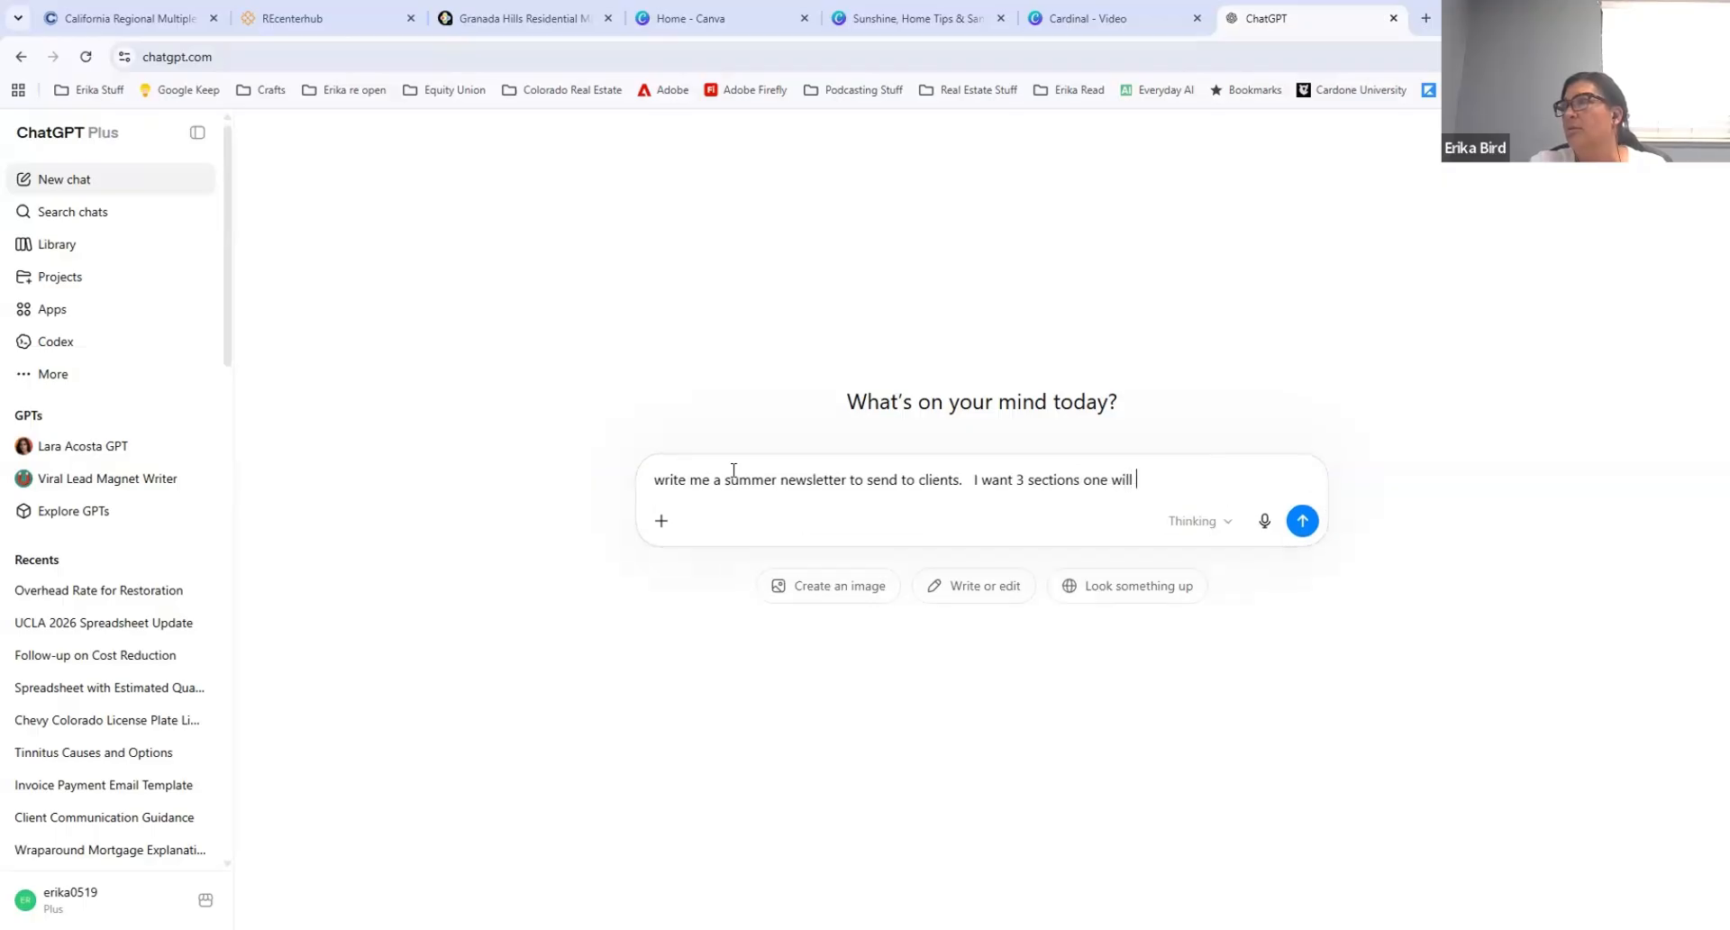
pyautogui.write('be a summer update a')
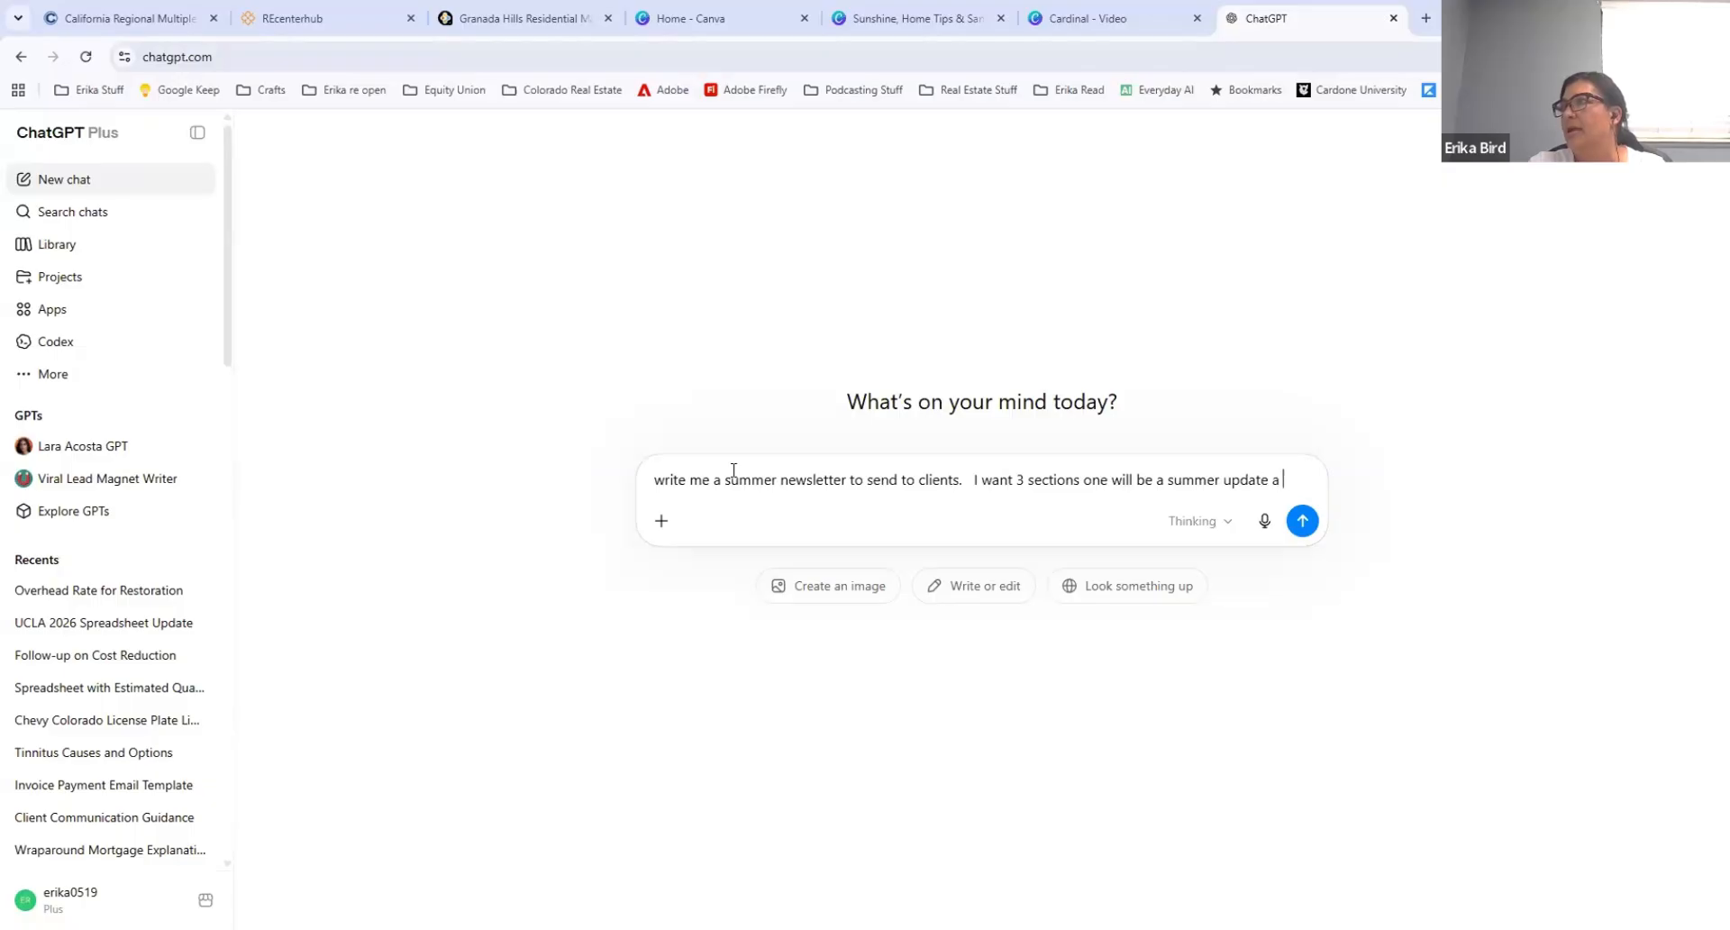
pyautogui.write(' second ')
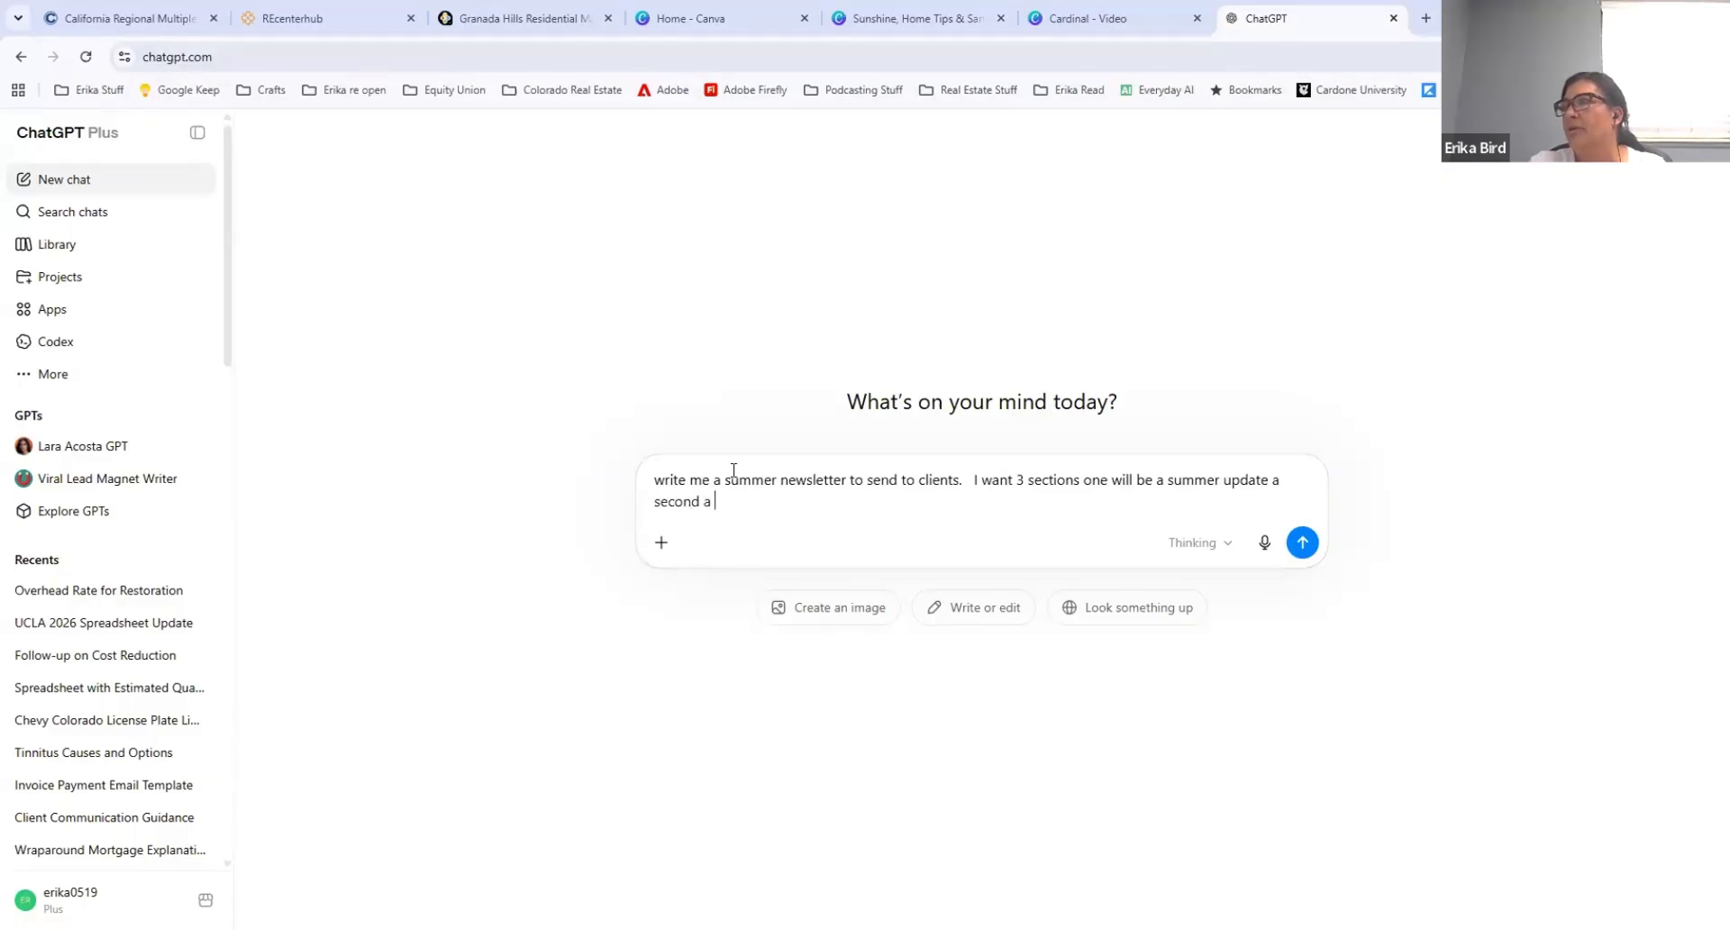
pyautogui.write('a fun redipe and third even')
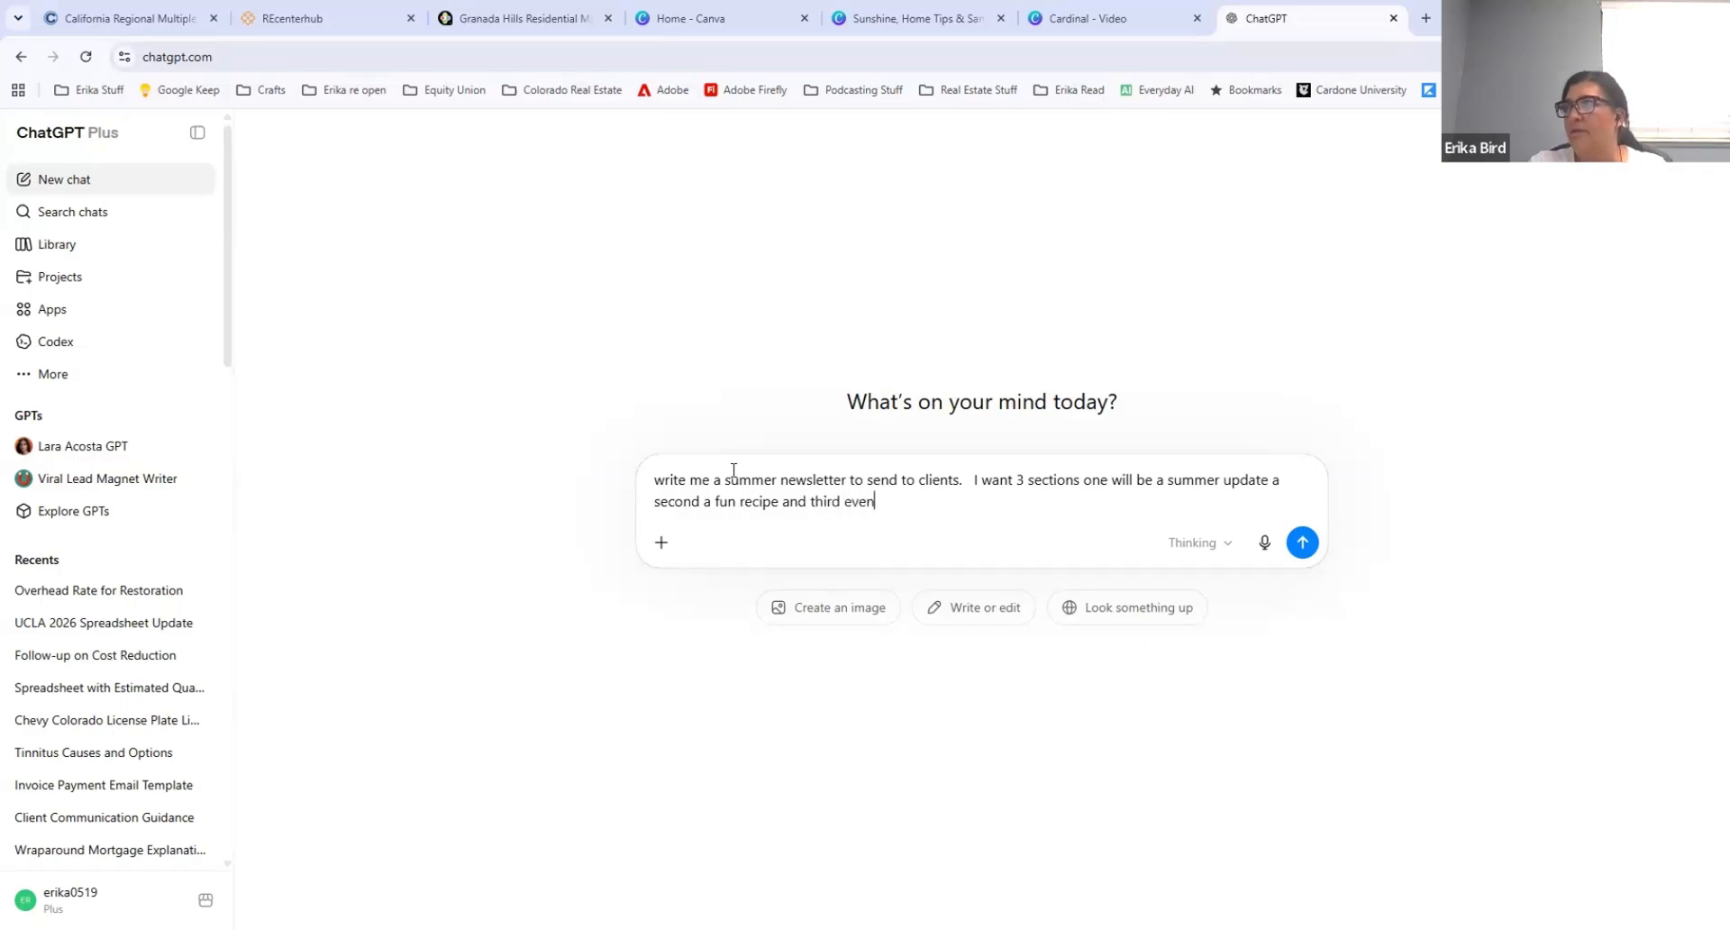
pyautogui.write('ts happening in sant')
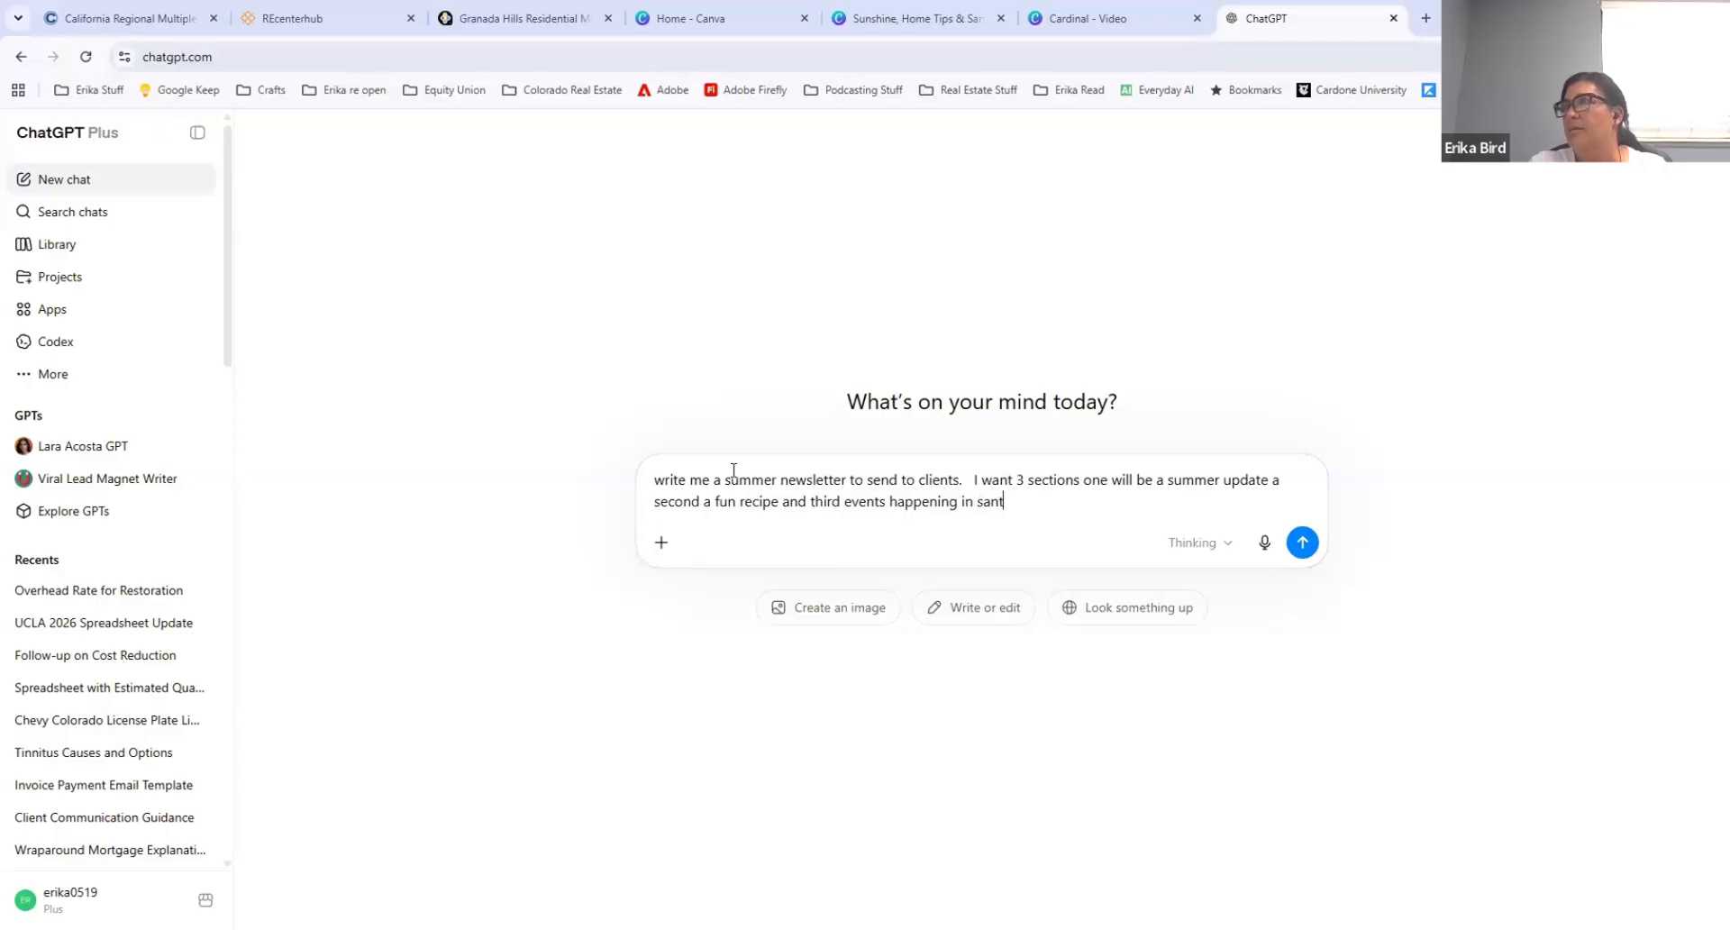
pyautogui.write('a clarita in july.')
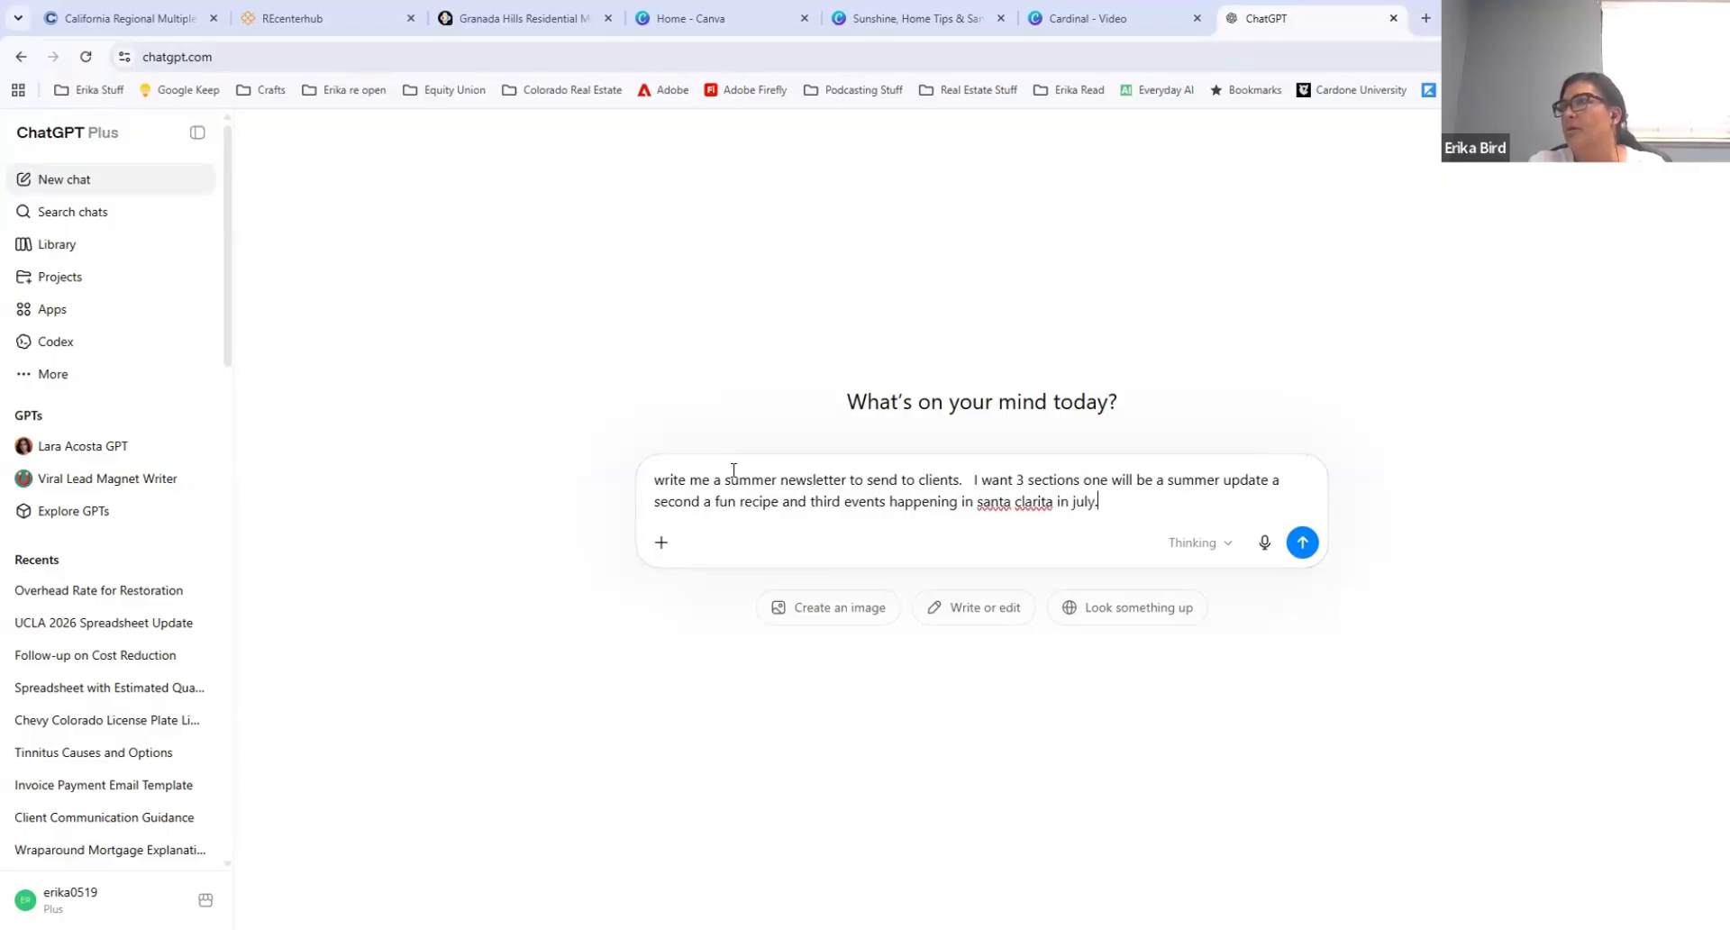
pyautogui.write('   Create a fun header, a')
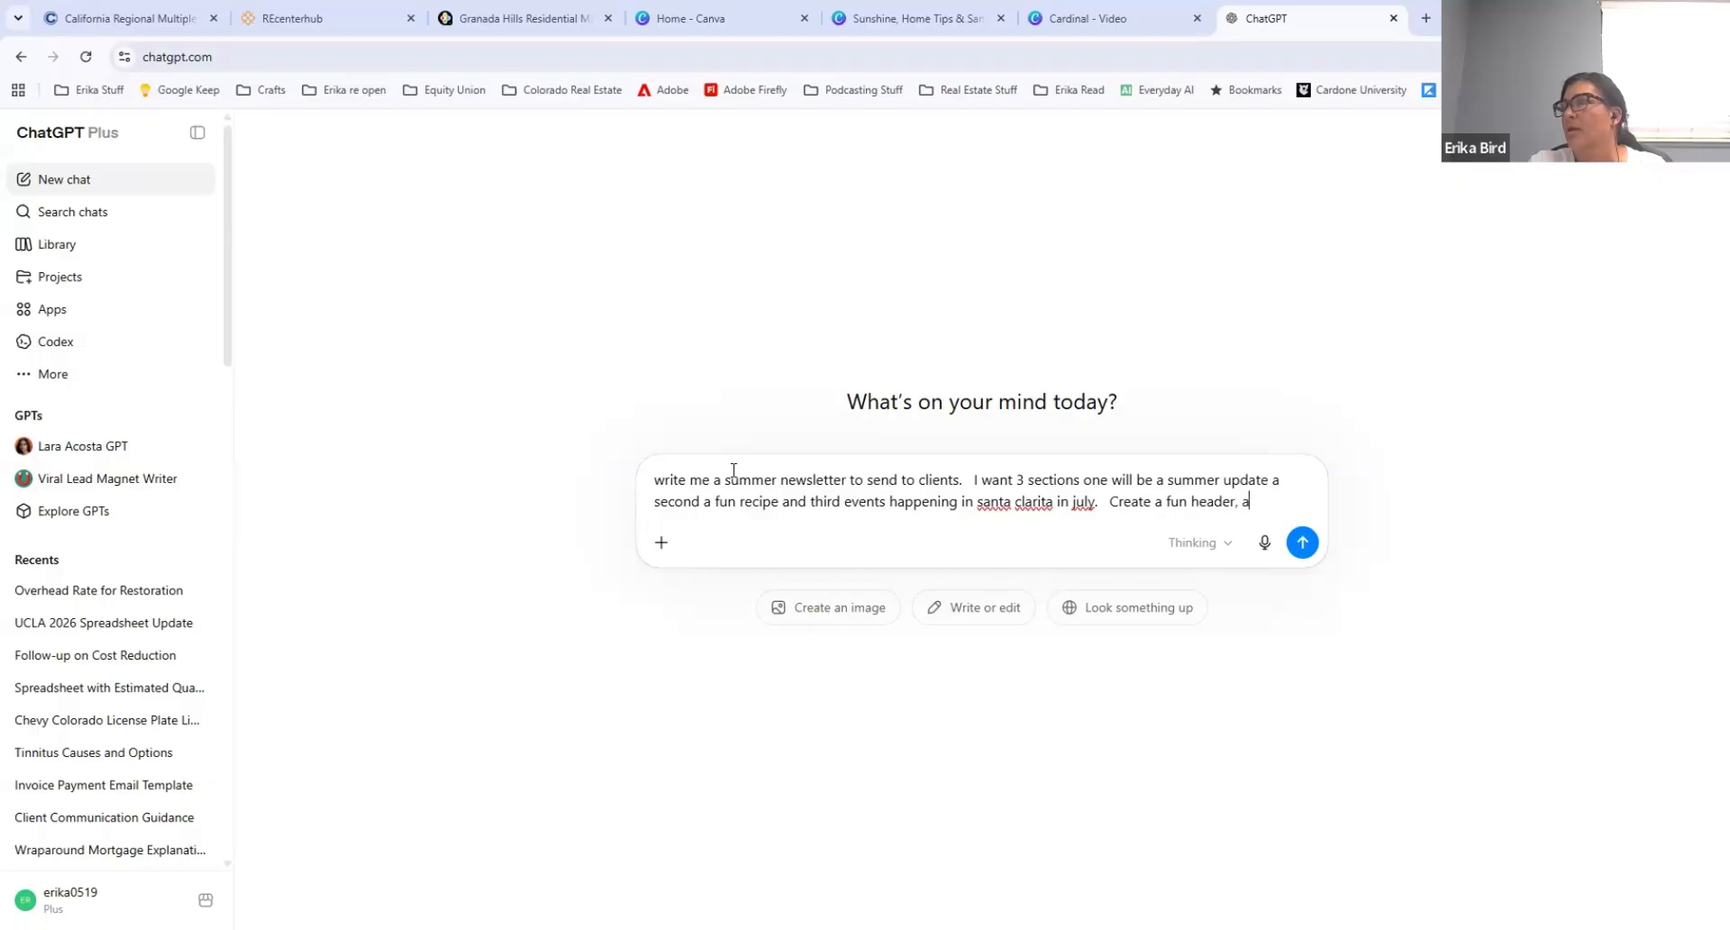
pyautogui.write('nd I want to foot')
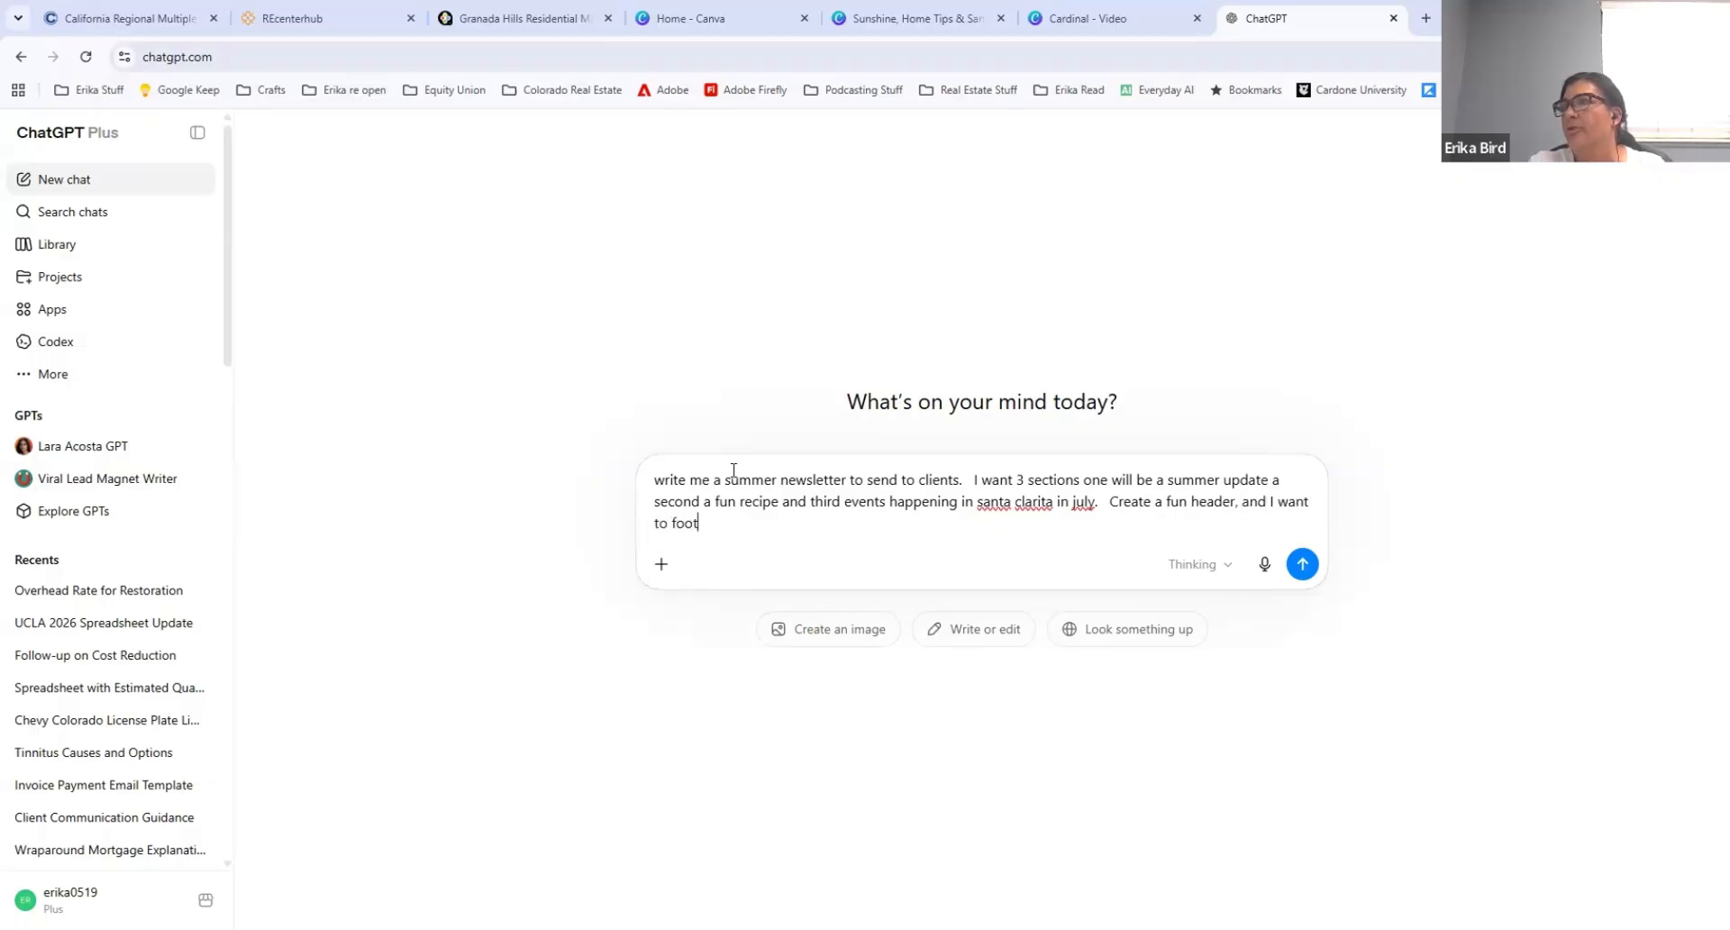
pyautogui.write('er to add my business information.   Write')
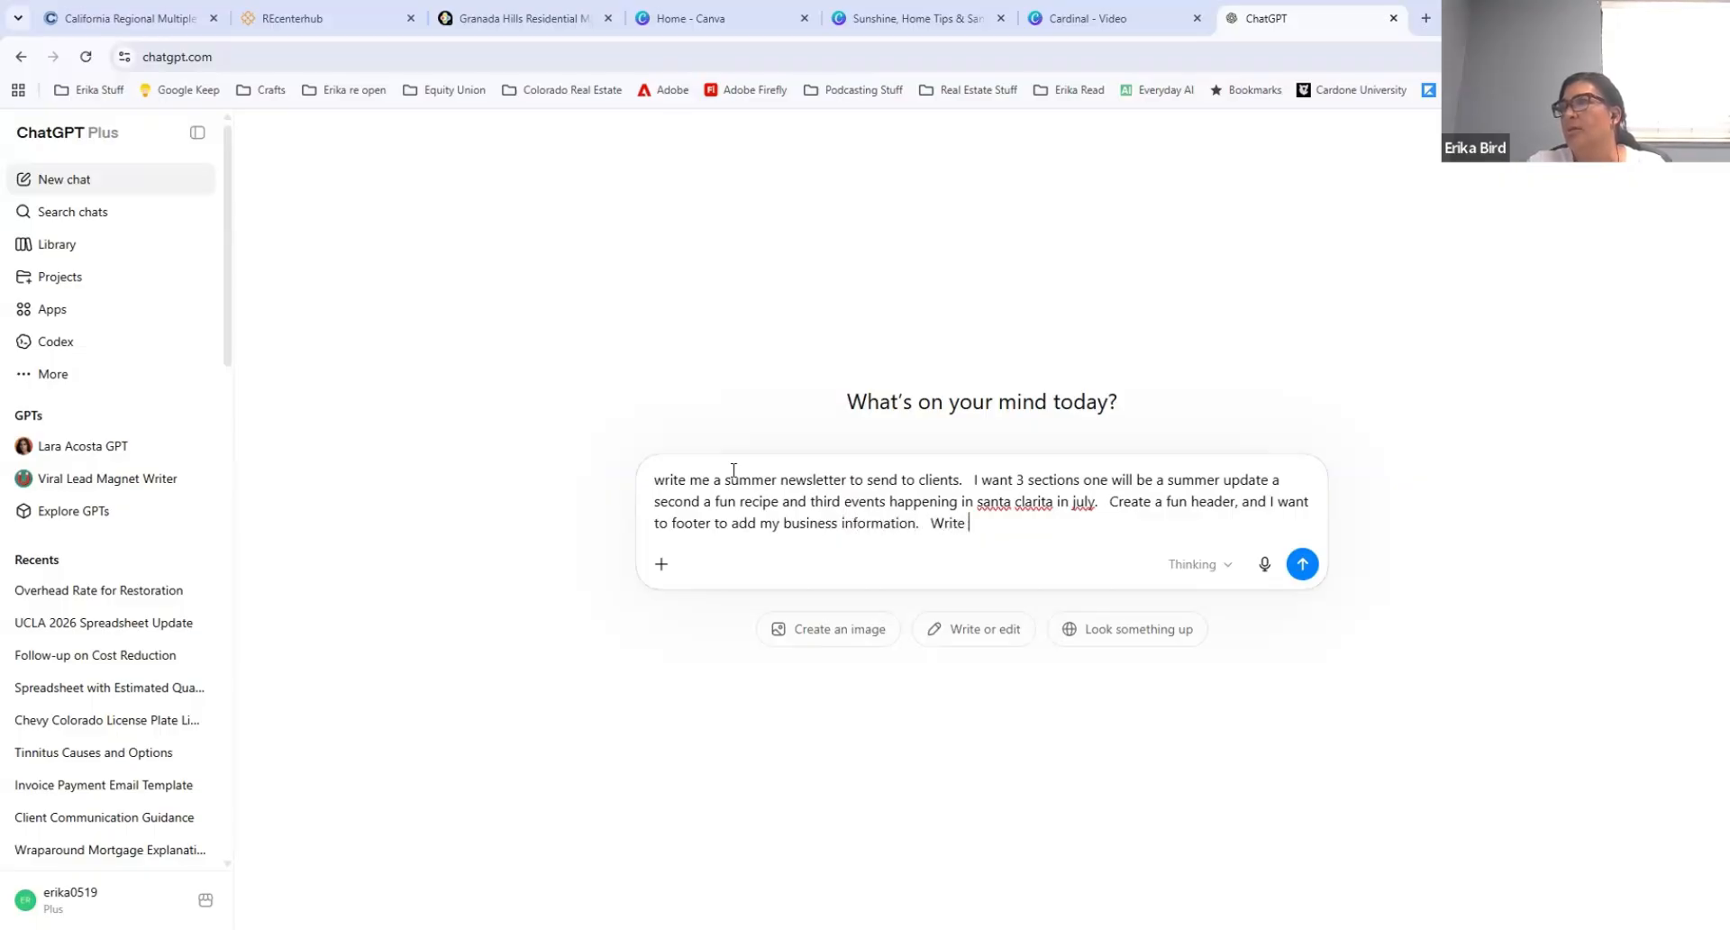
pyautogui.write(' the code for me')
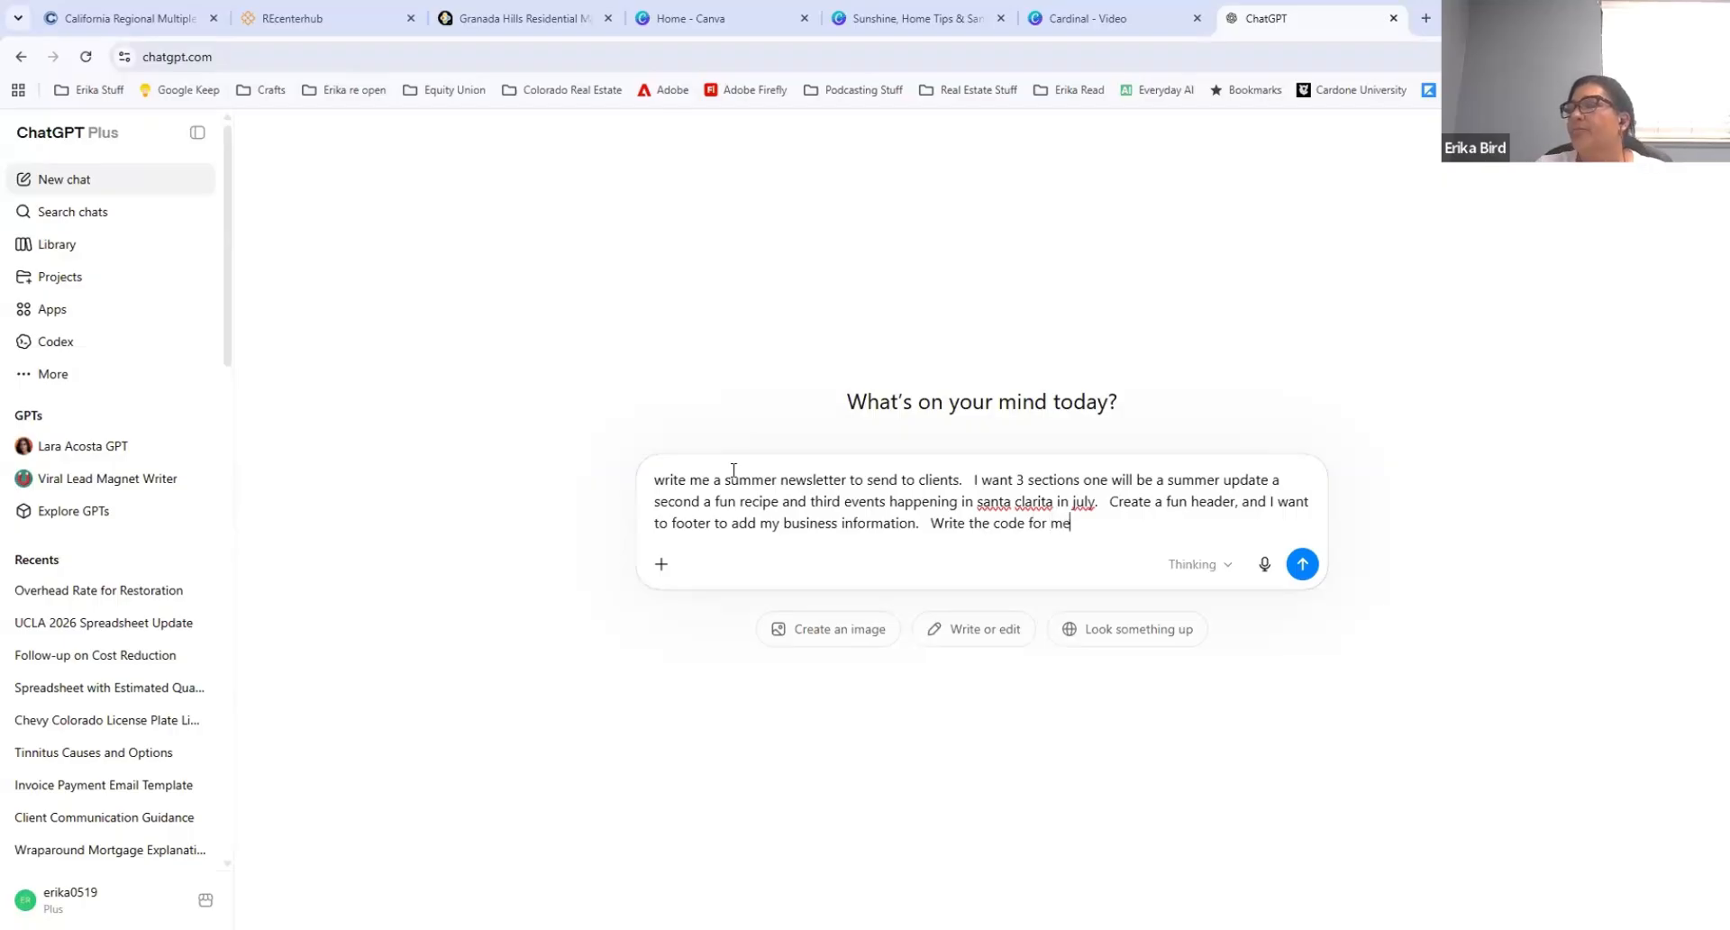
# Step: Add to the prompt a fun header, a footer for business information and "Write the code for me", and send it
pyautogui.click(1301, 564)
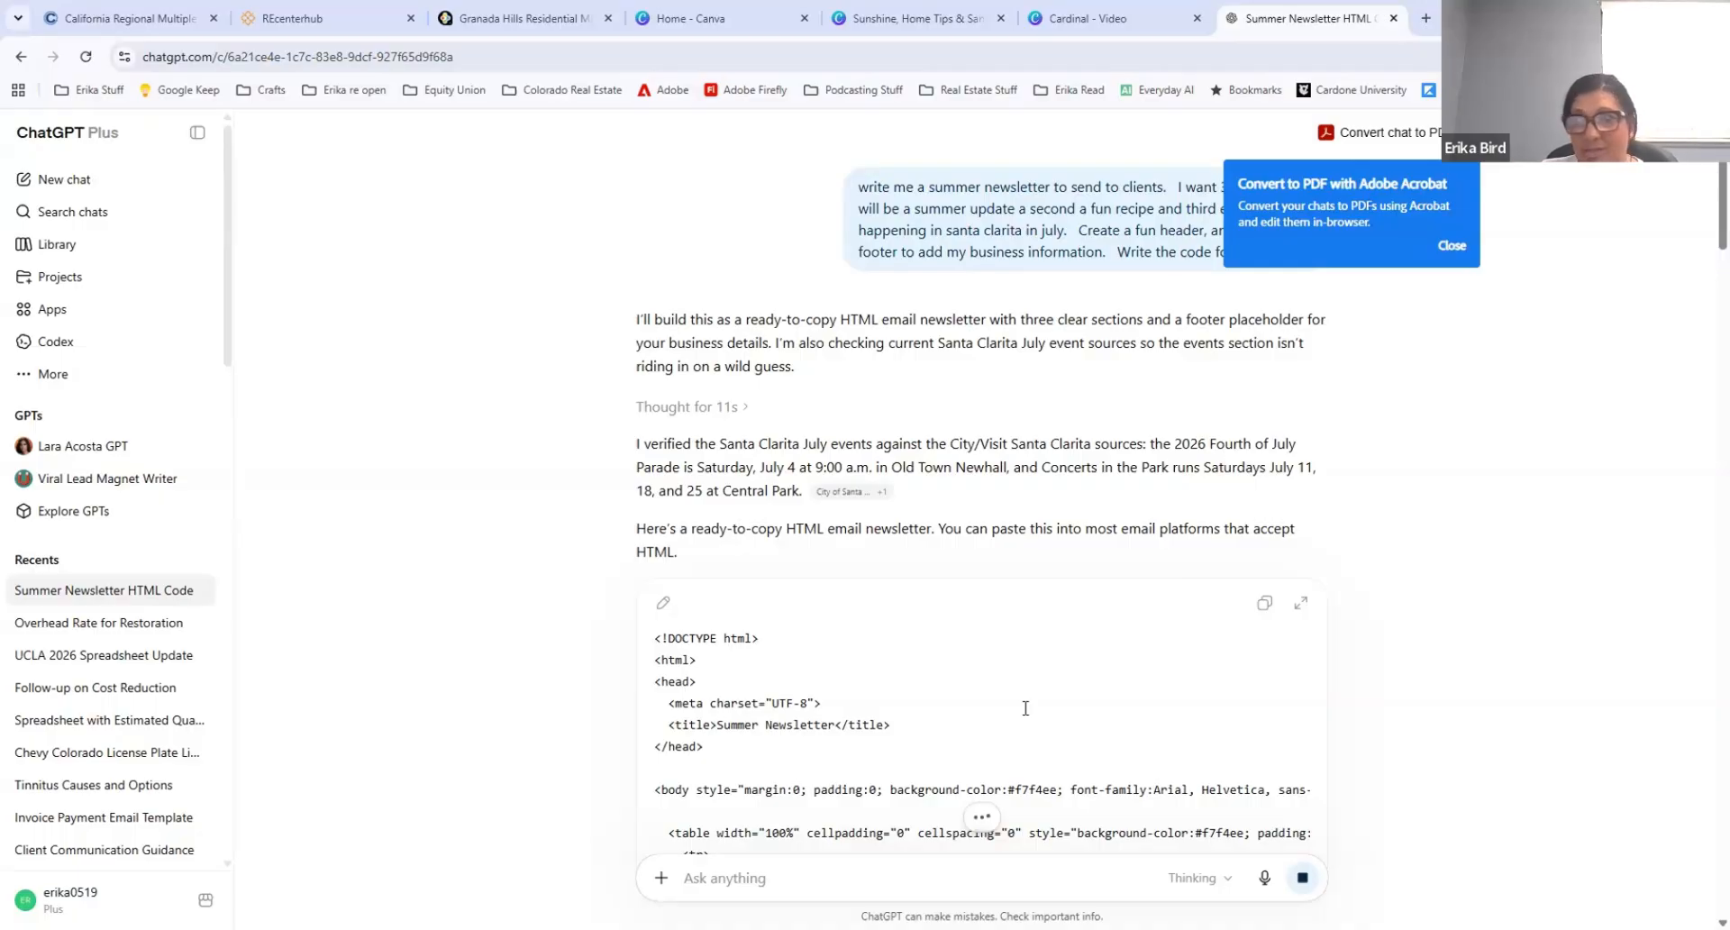
# Step: Copy the generated newsletter HTML code, switch to Canva and submit the code as a prompt to Canva AI
pyautogui.click(1266, 606)
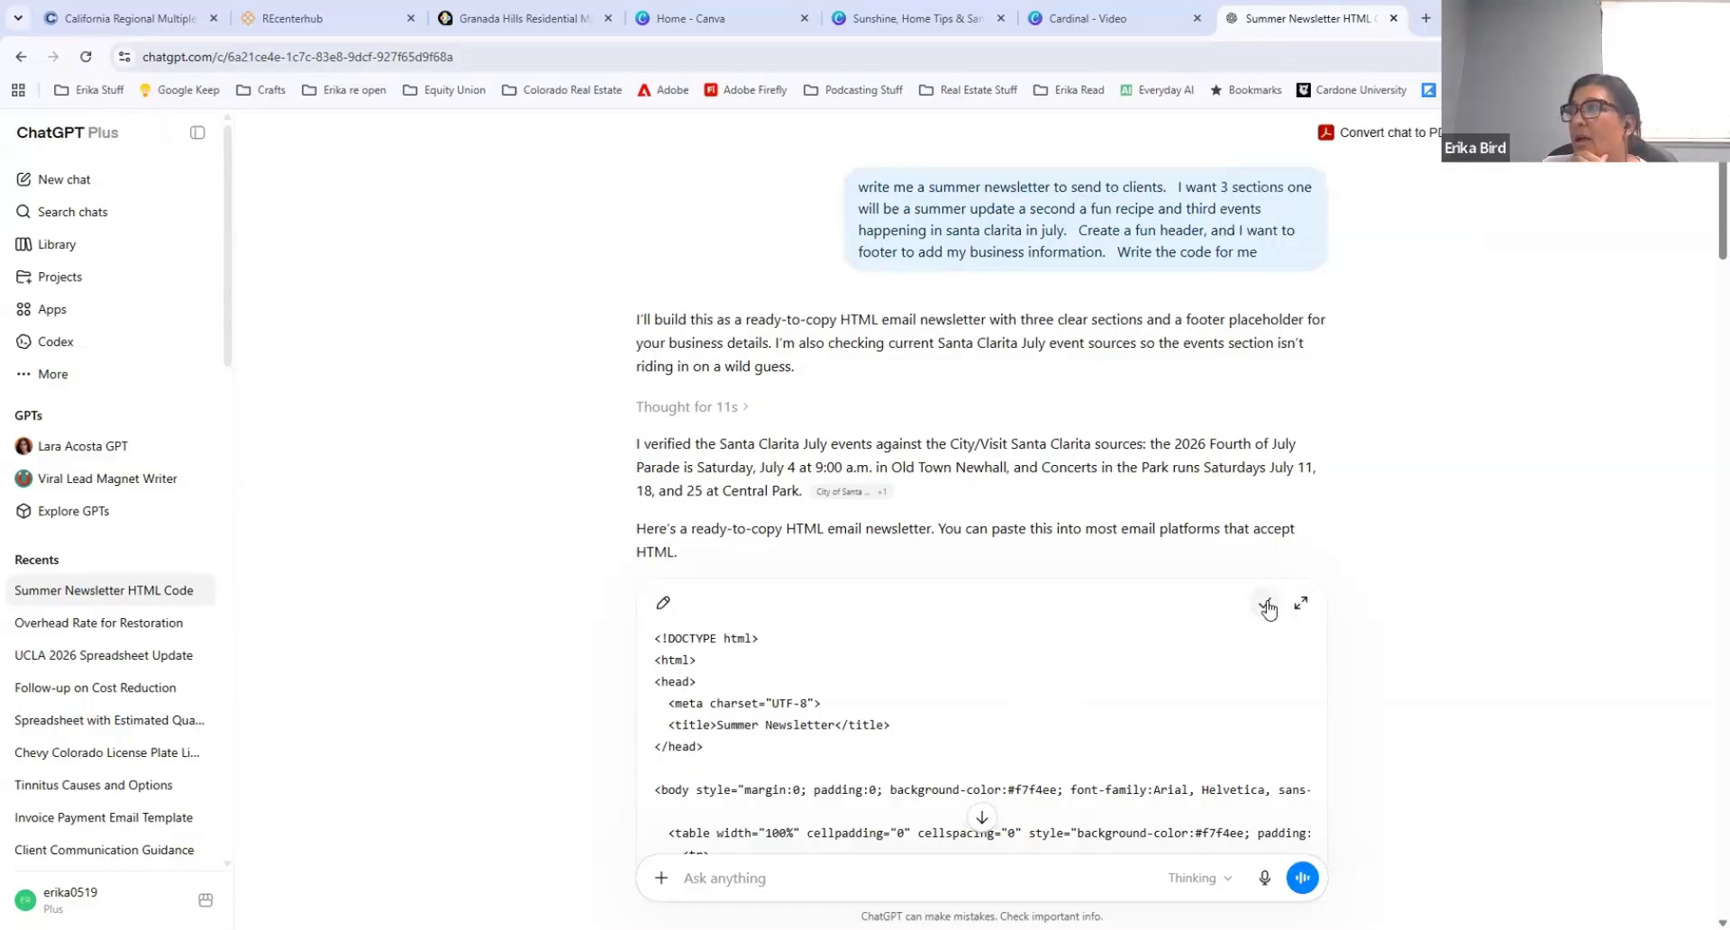
pyautogui.scroll(-12, 1100, 683)
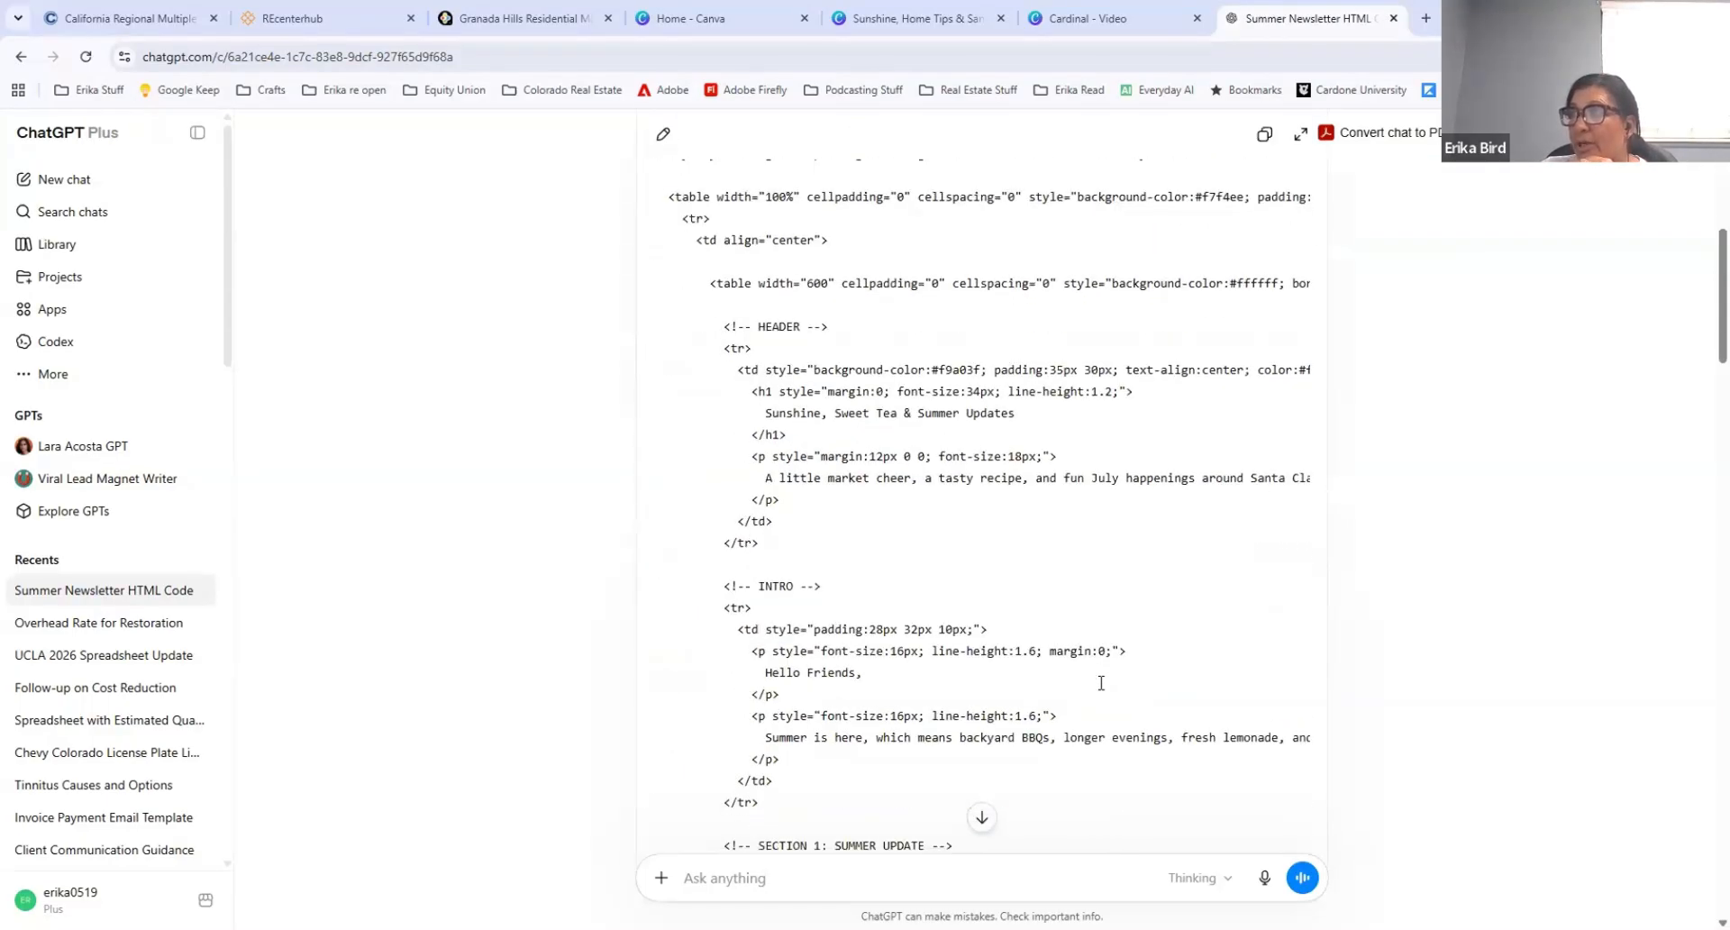
pyautogui.scroll(-4, 1100, 683)
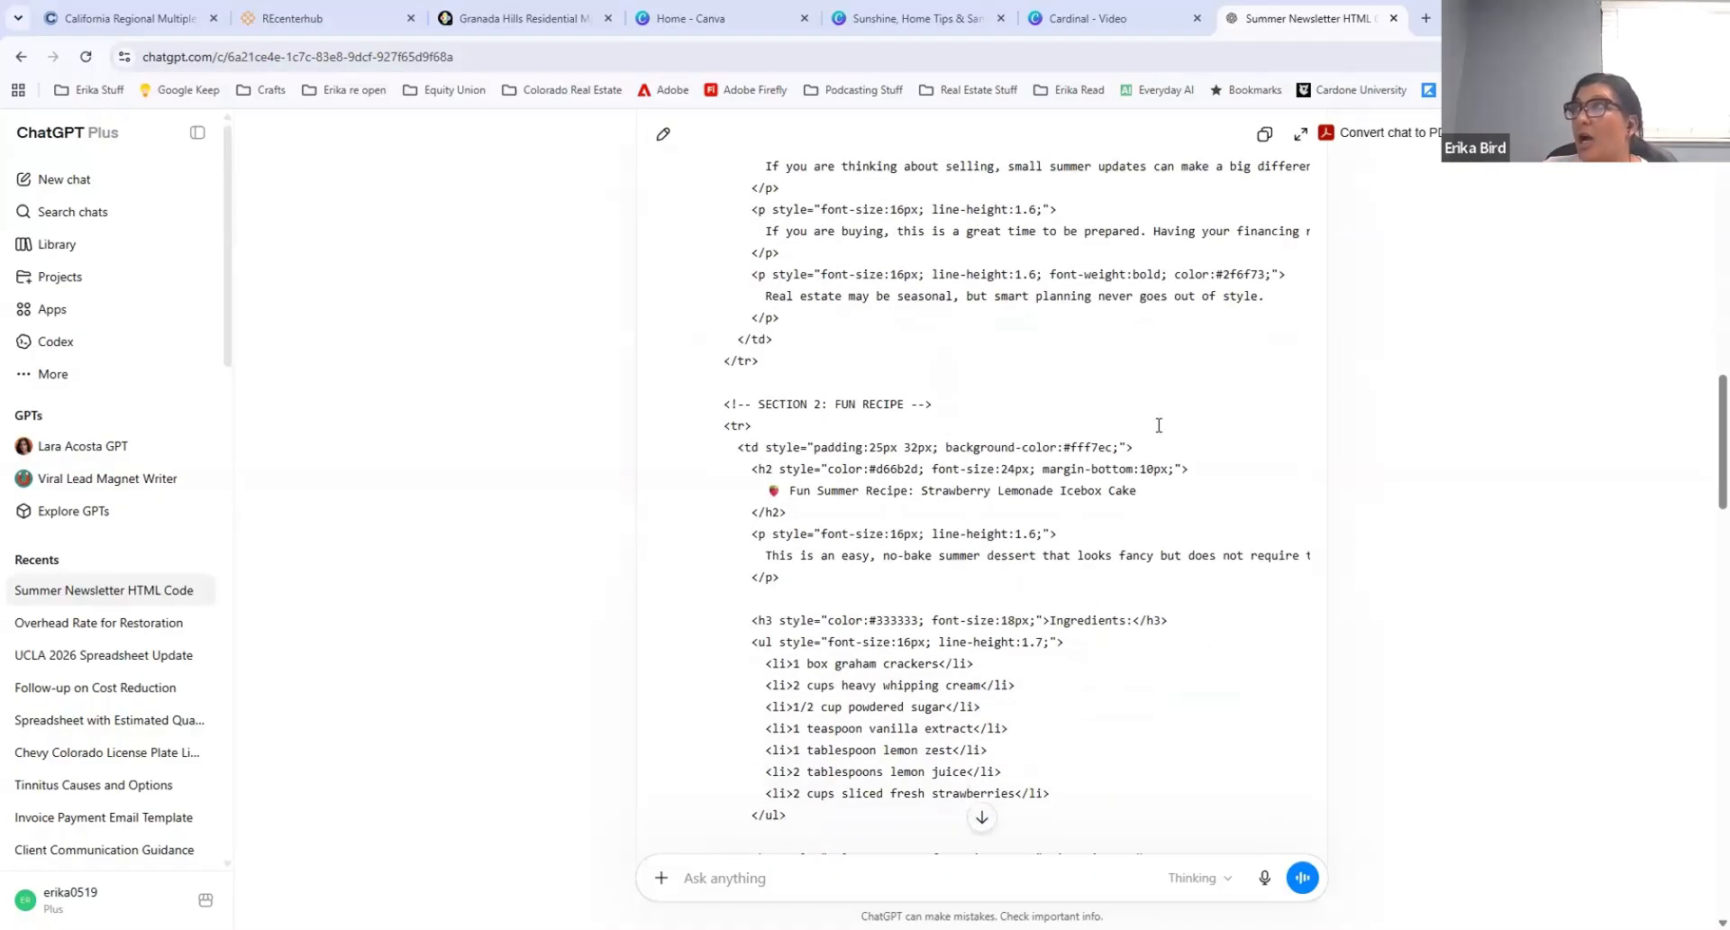
pyautogui.click(727, 27)
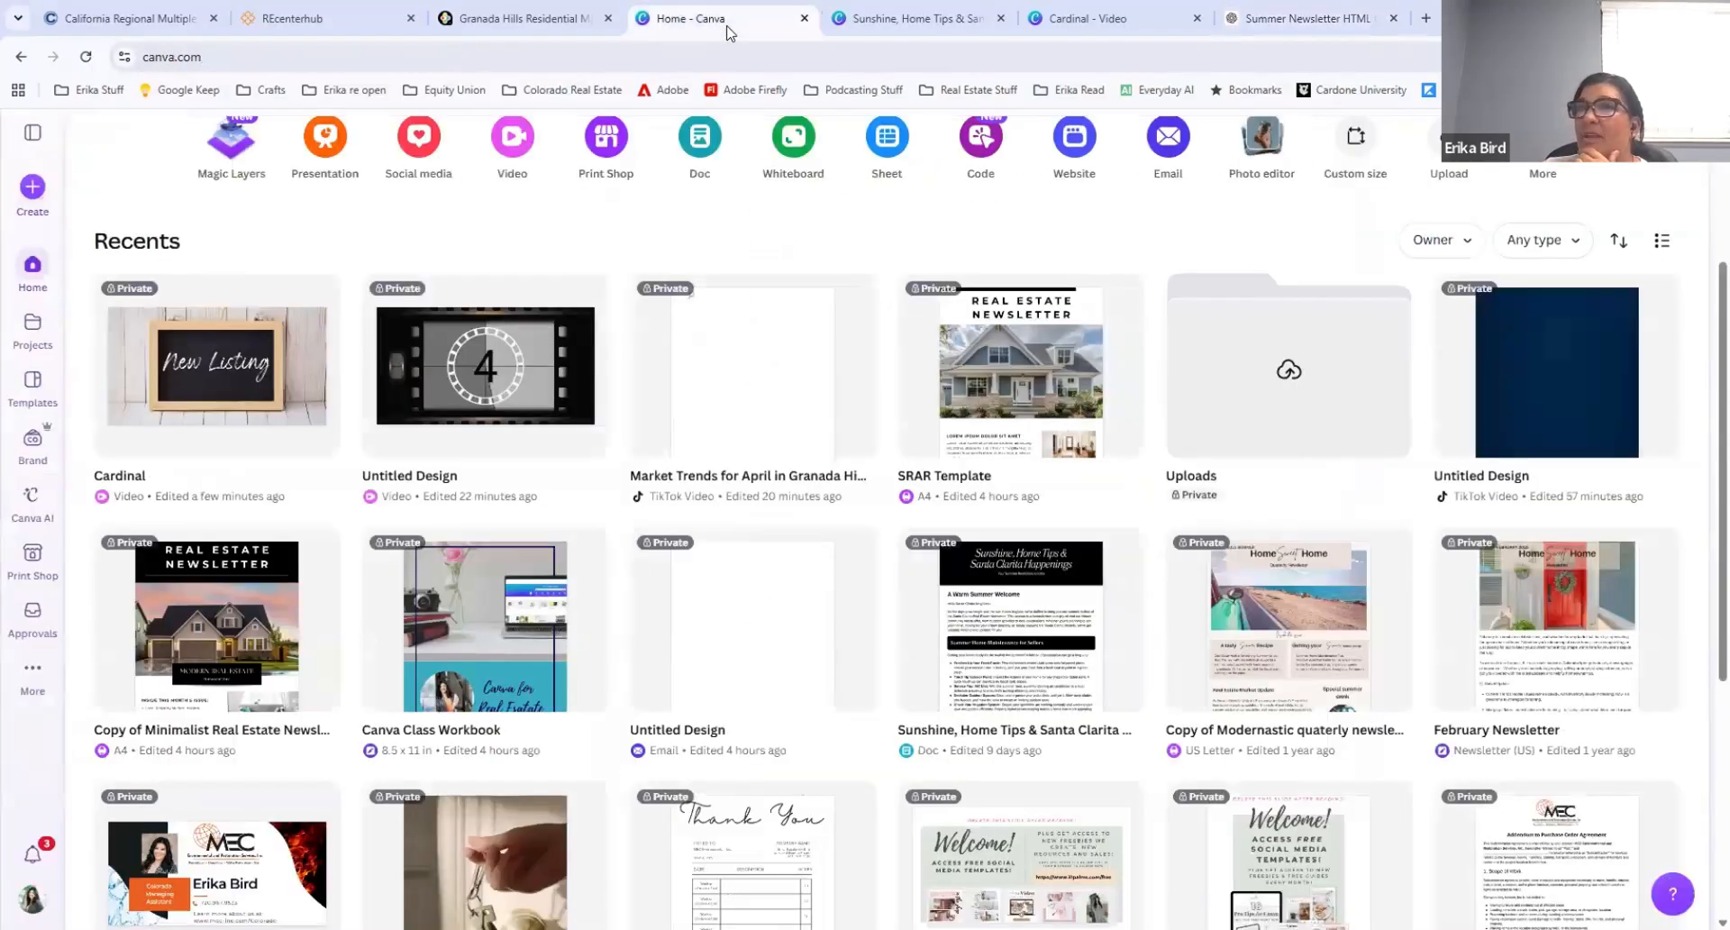
pyautogui.click(36, 503)
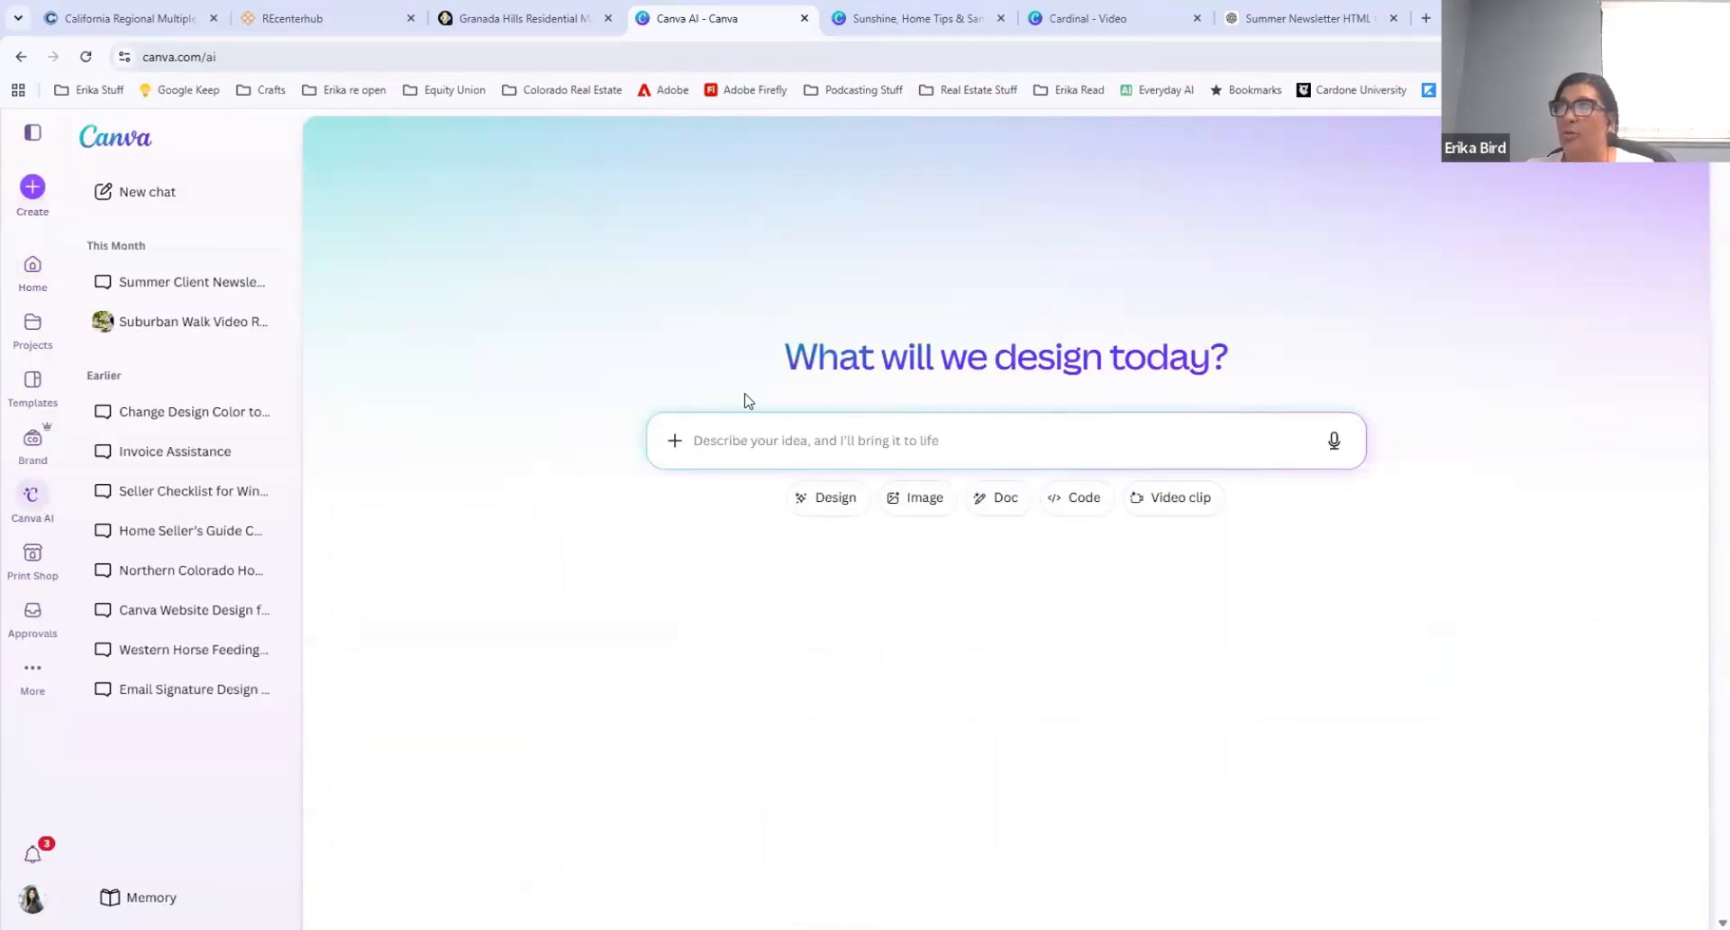
pyautogui.hotkey('ctrl', 'v')
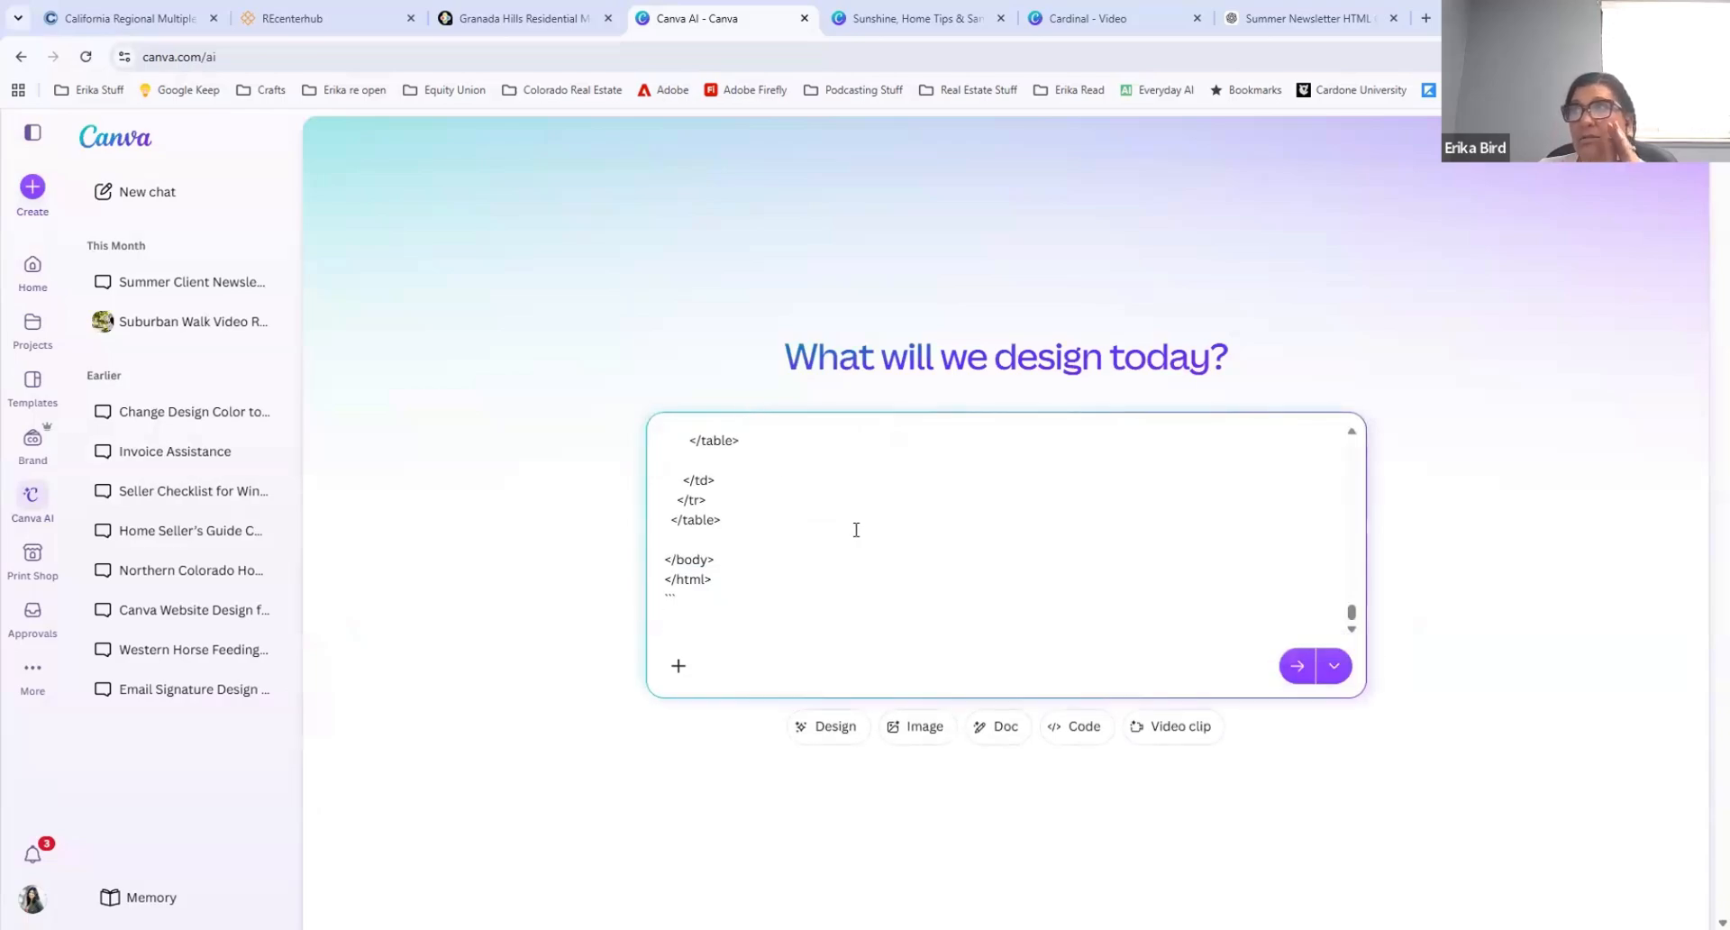
pyautogui.click(1298, 665)
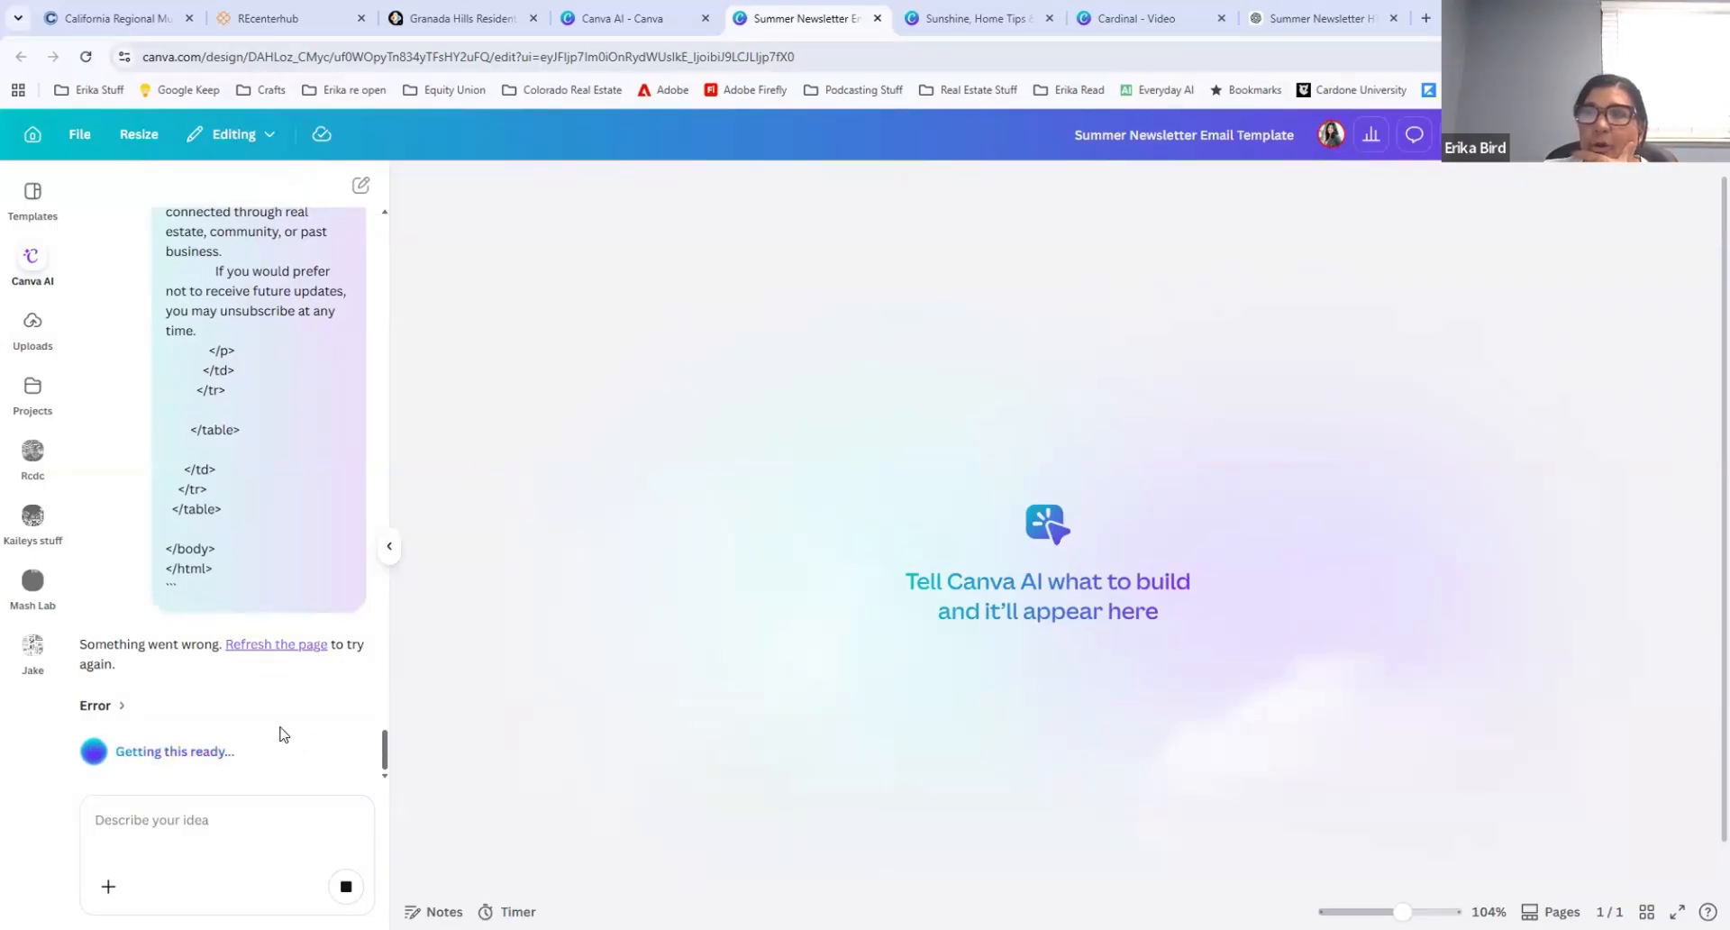
# Step: Resubmit the newsletter HTML code in the Canva AI chat of the Summer Newsletter Email Template
pyautogui.click(160, 818)
pyautogui.hotkey('ctrl', 'v')
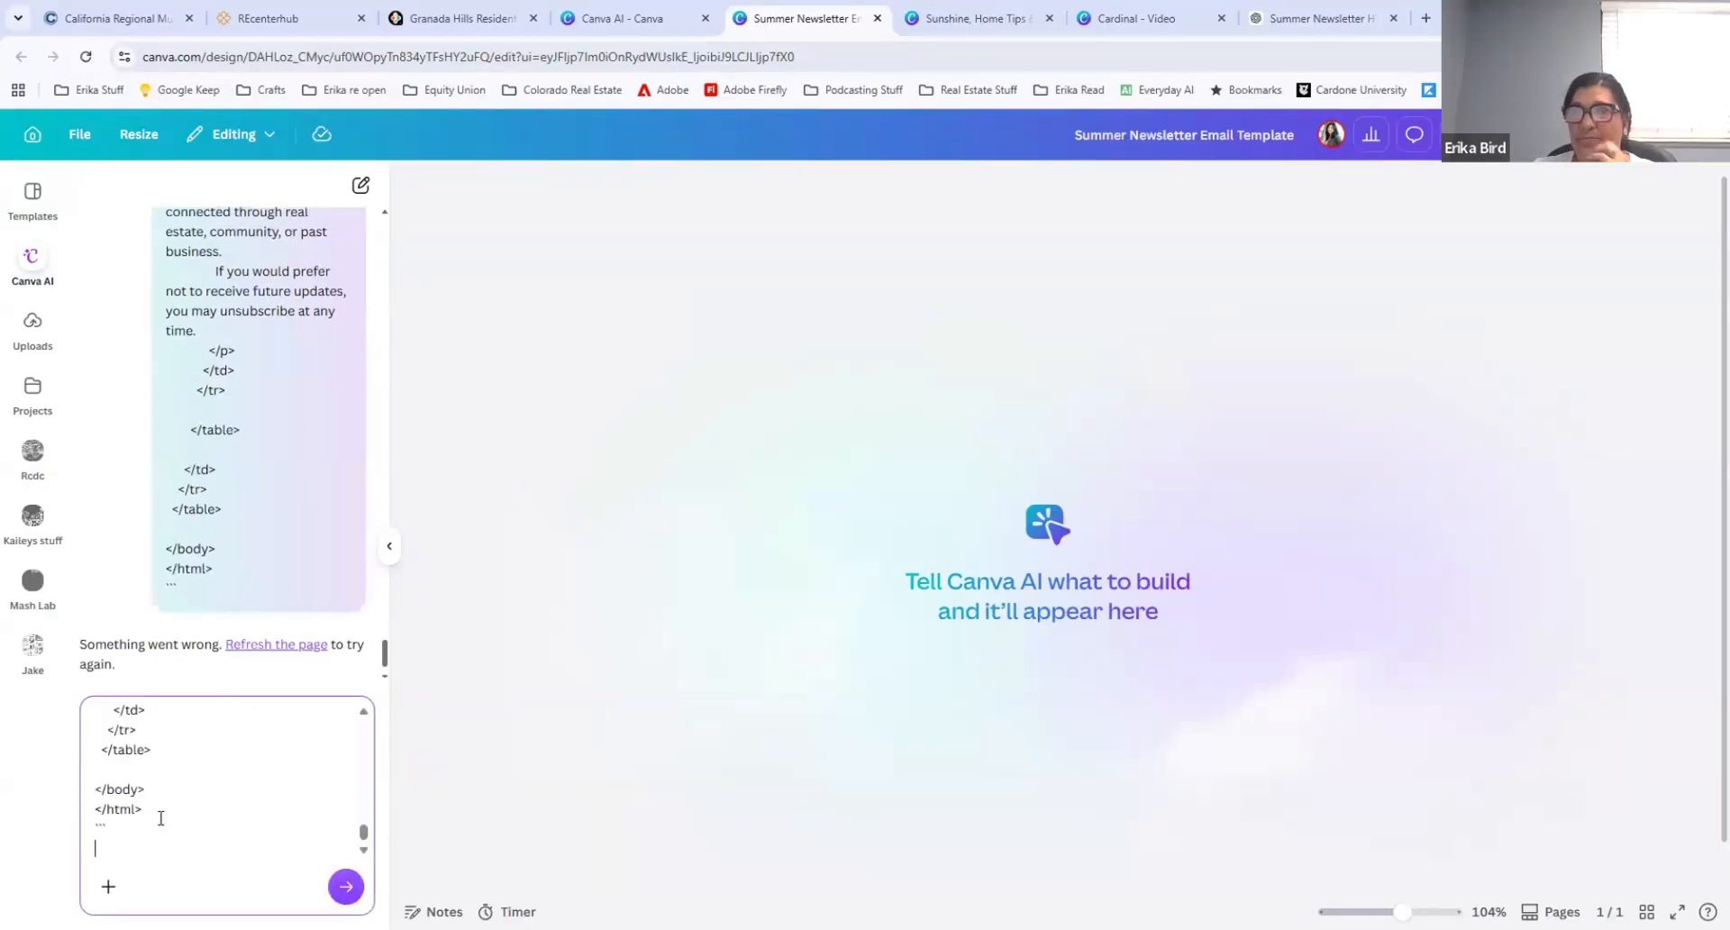
pyautogui.press('Return')
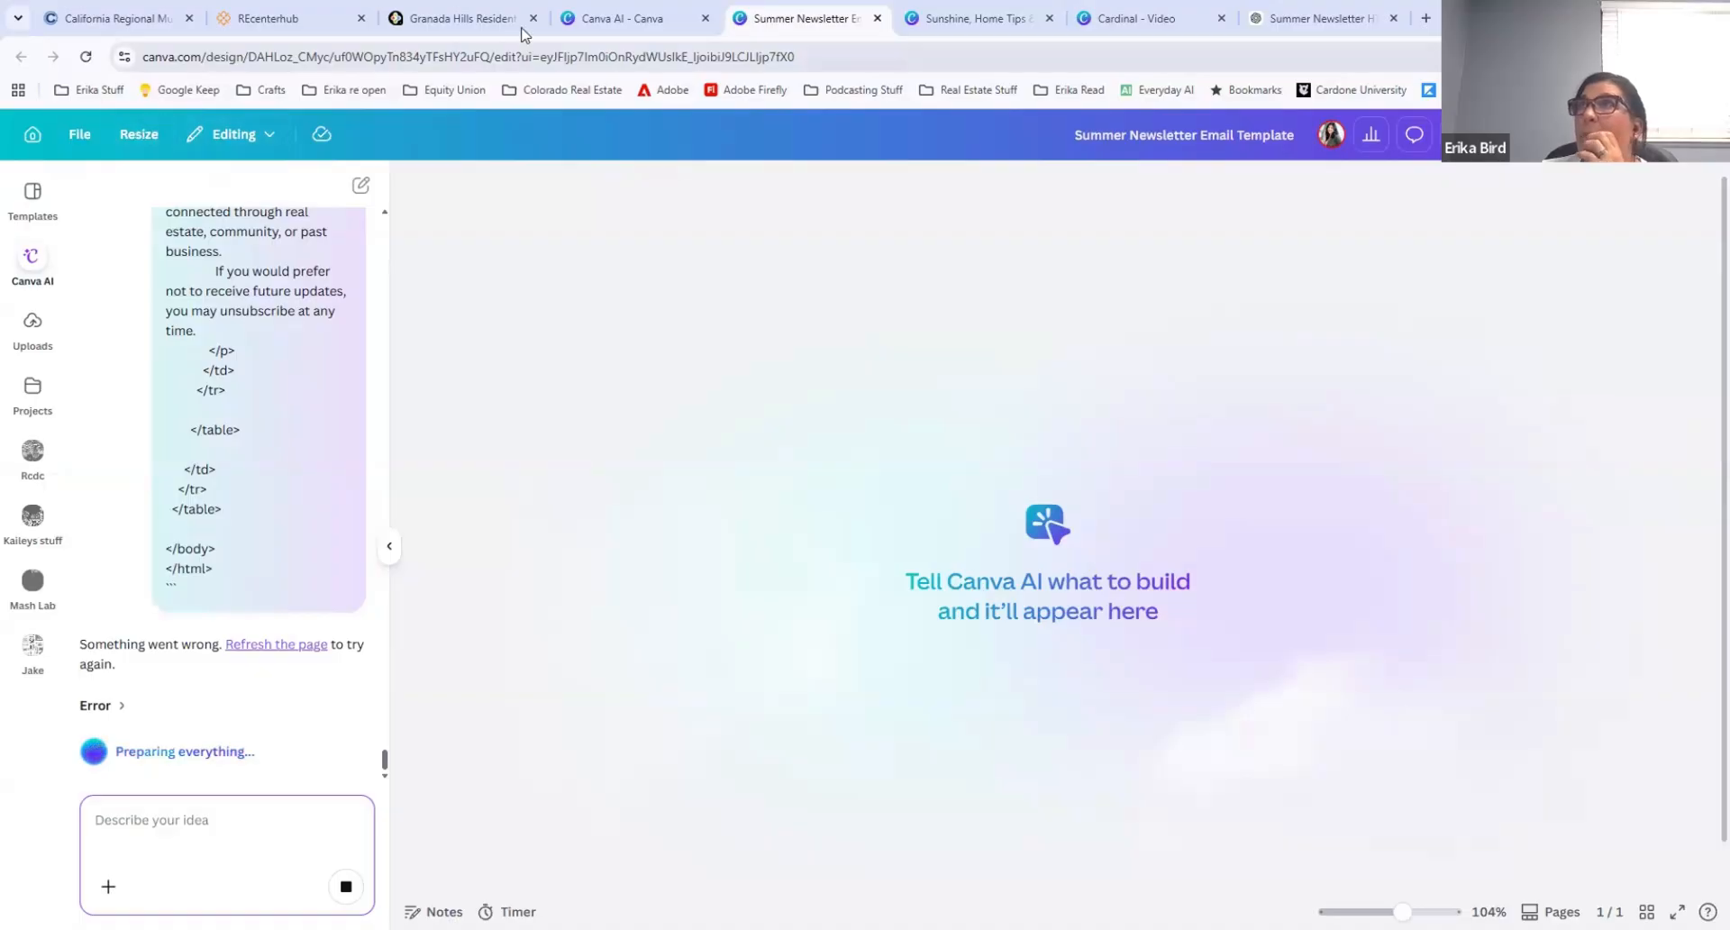
# Step: Return to the Canva home page and open the "Sunshine, Home Tips & Santa Clarita Happenings" newsletter from the recent designs
pyautogui.click(615, 19)
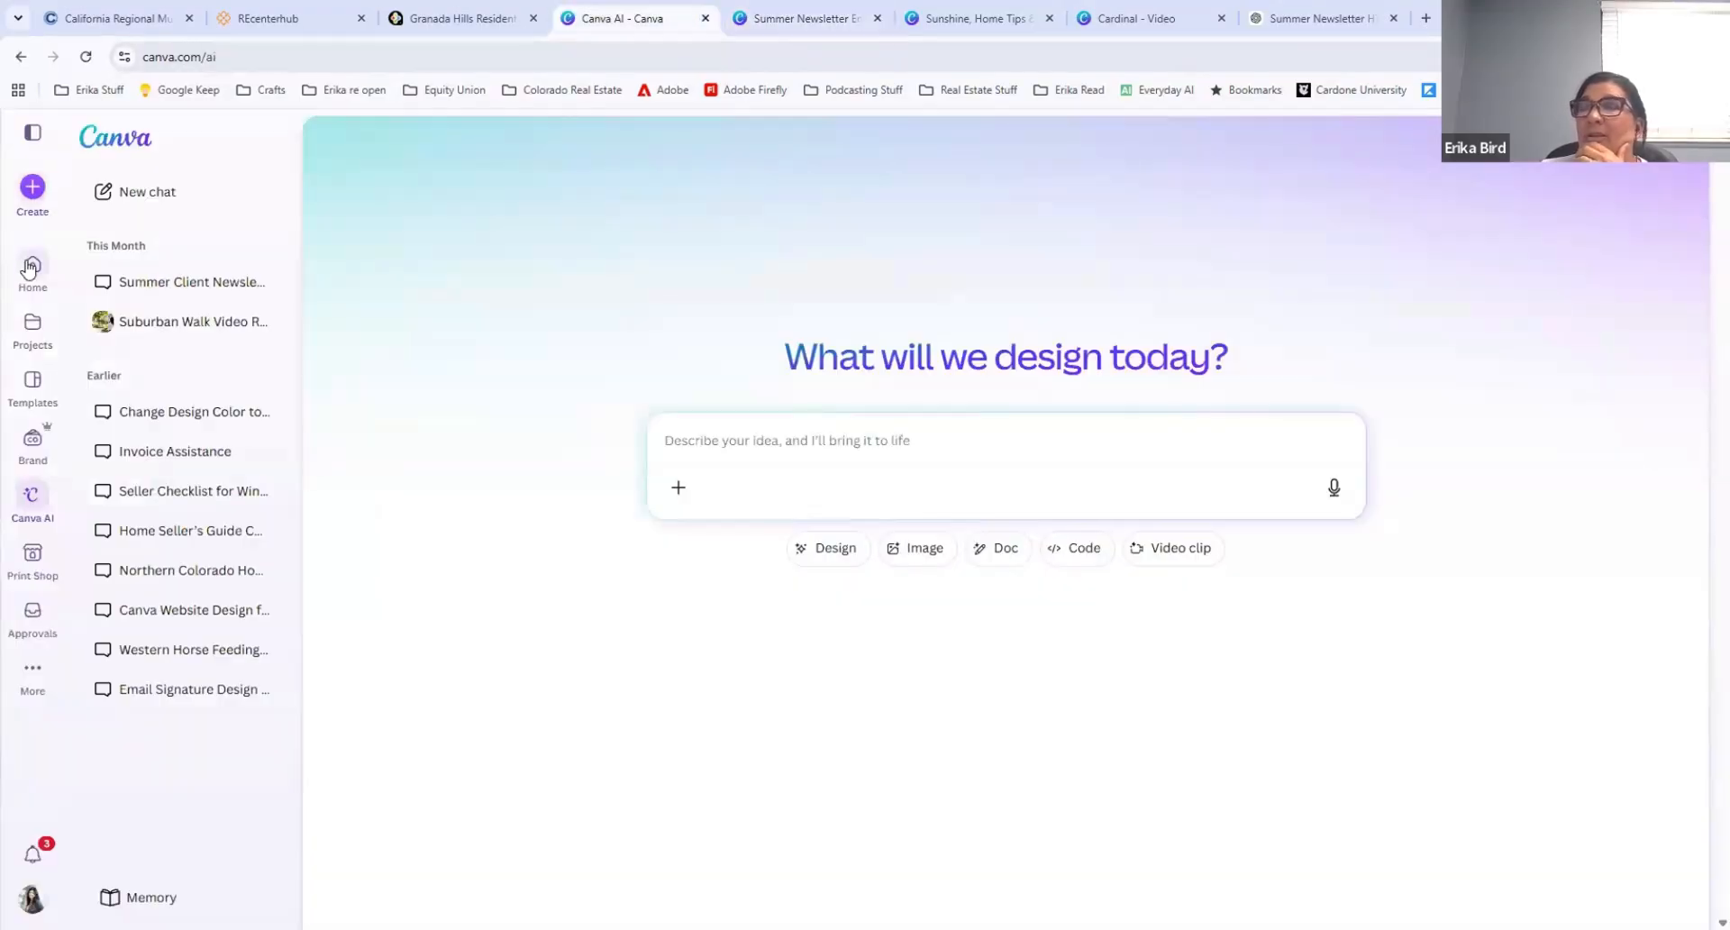
pyautogui.click(32, 267)
pyautogui.scroll(-3, 982, 545)
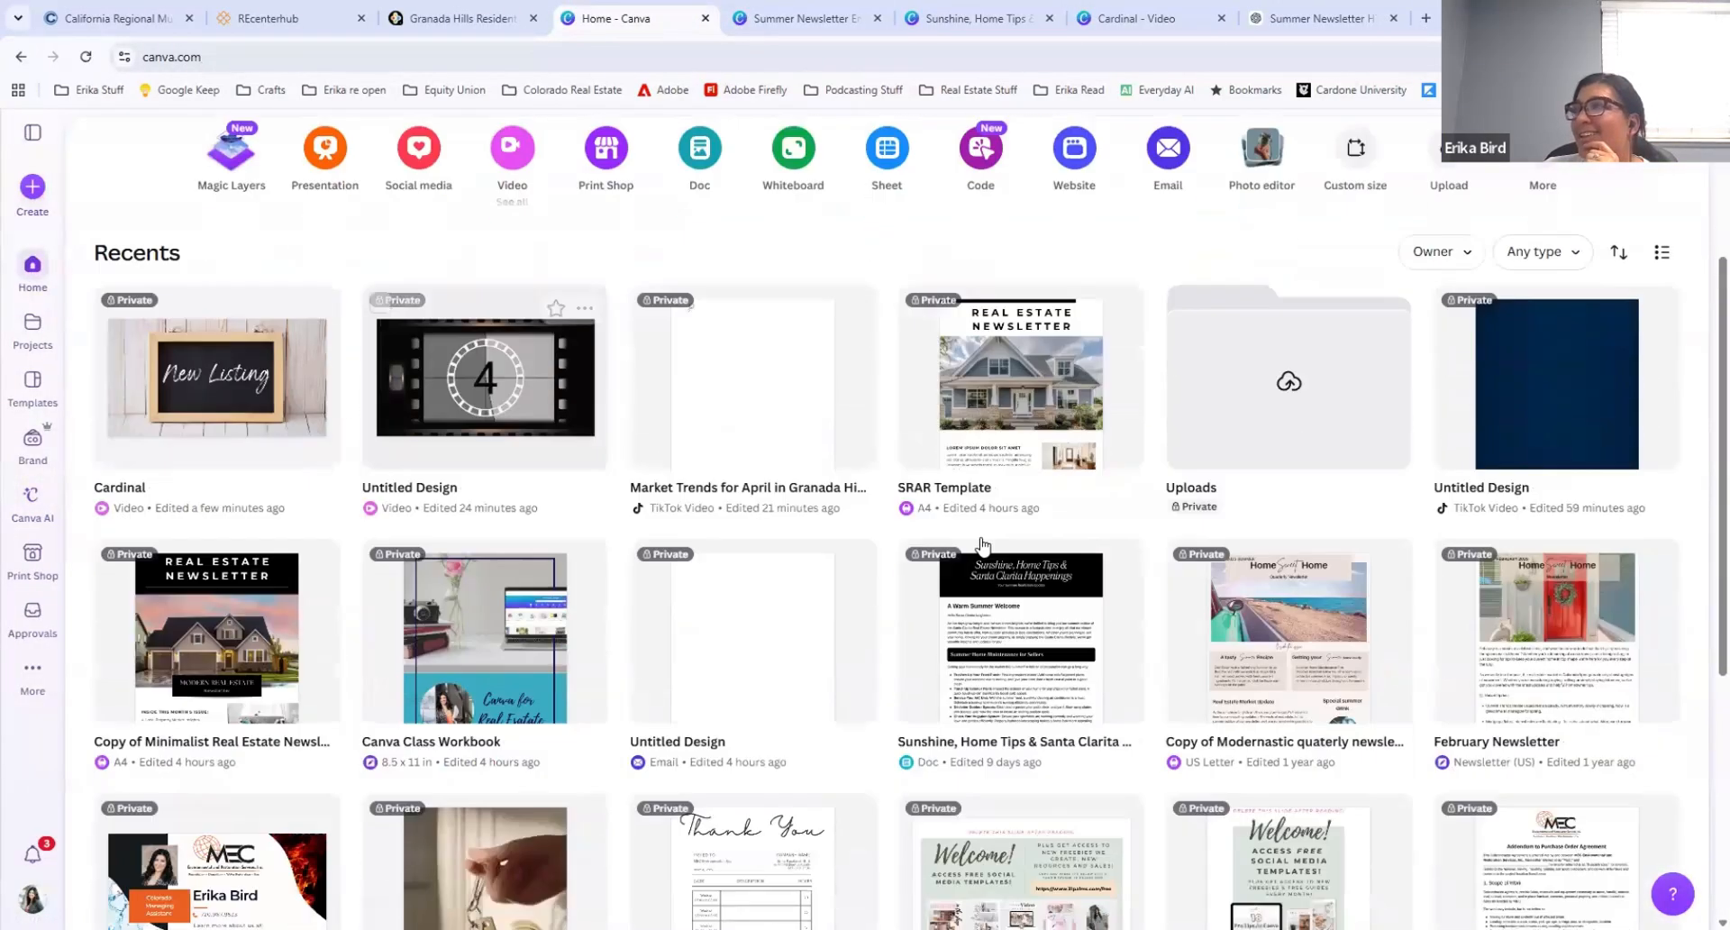
pyautogui.click(1006, 608)
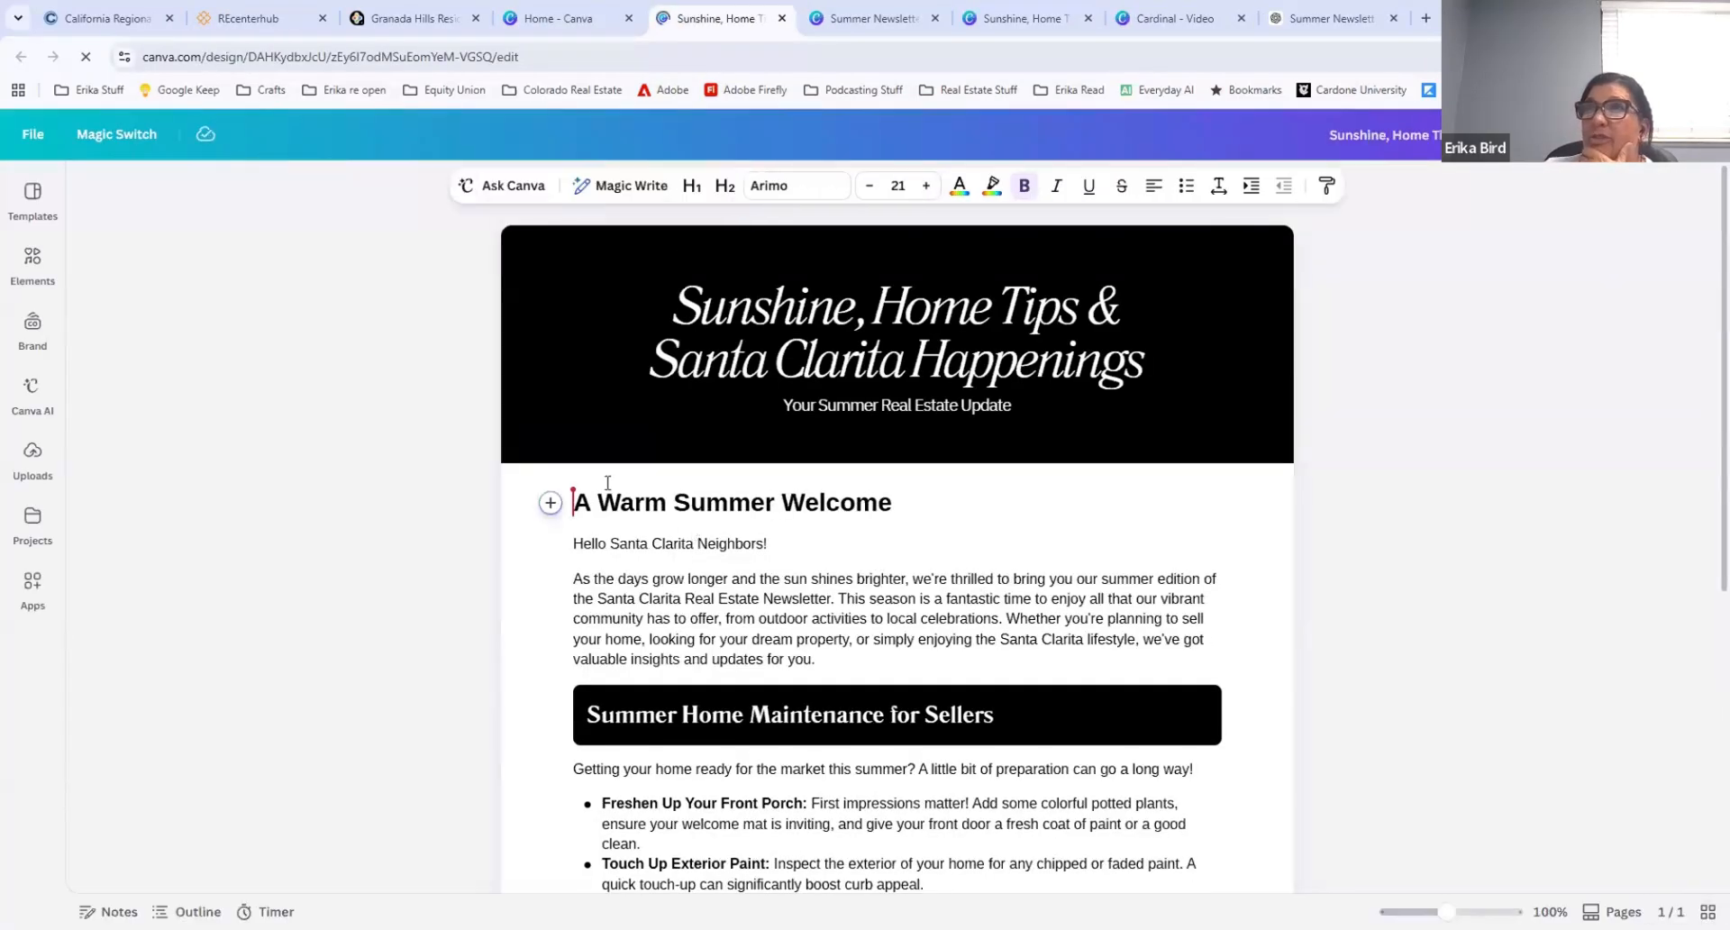
# Step: Review the newsletter's header, welcome text, seller maintenance tips, summer events and closing, and close the document
pyautogui.click(577, 306)
pyautogui.scroll(-6, 720, 549)
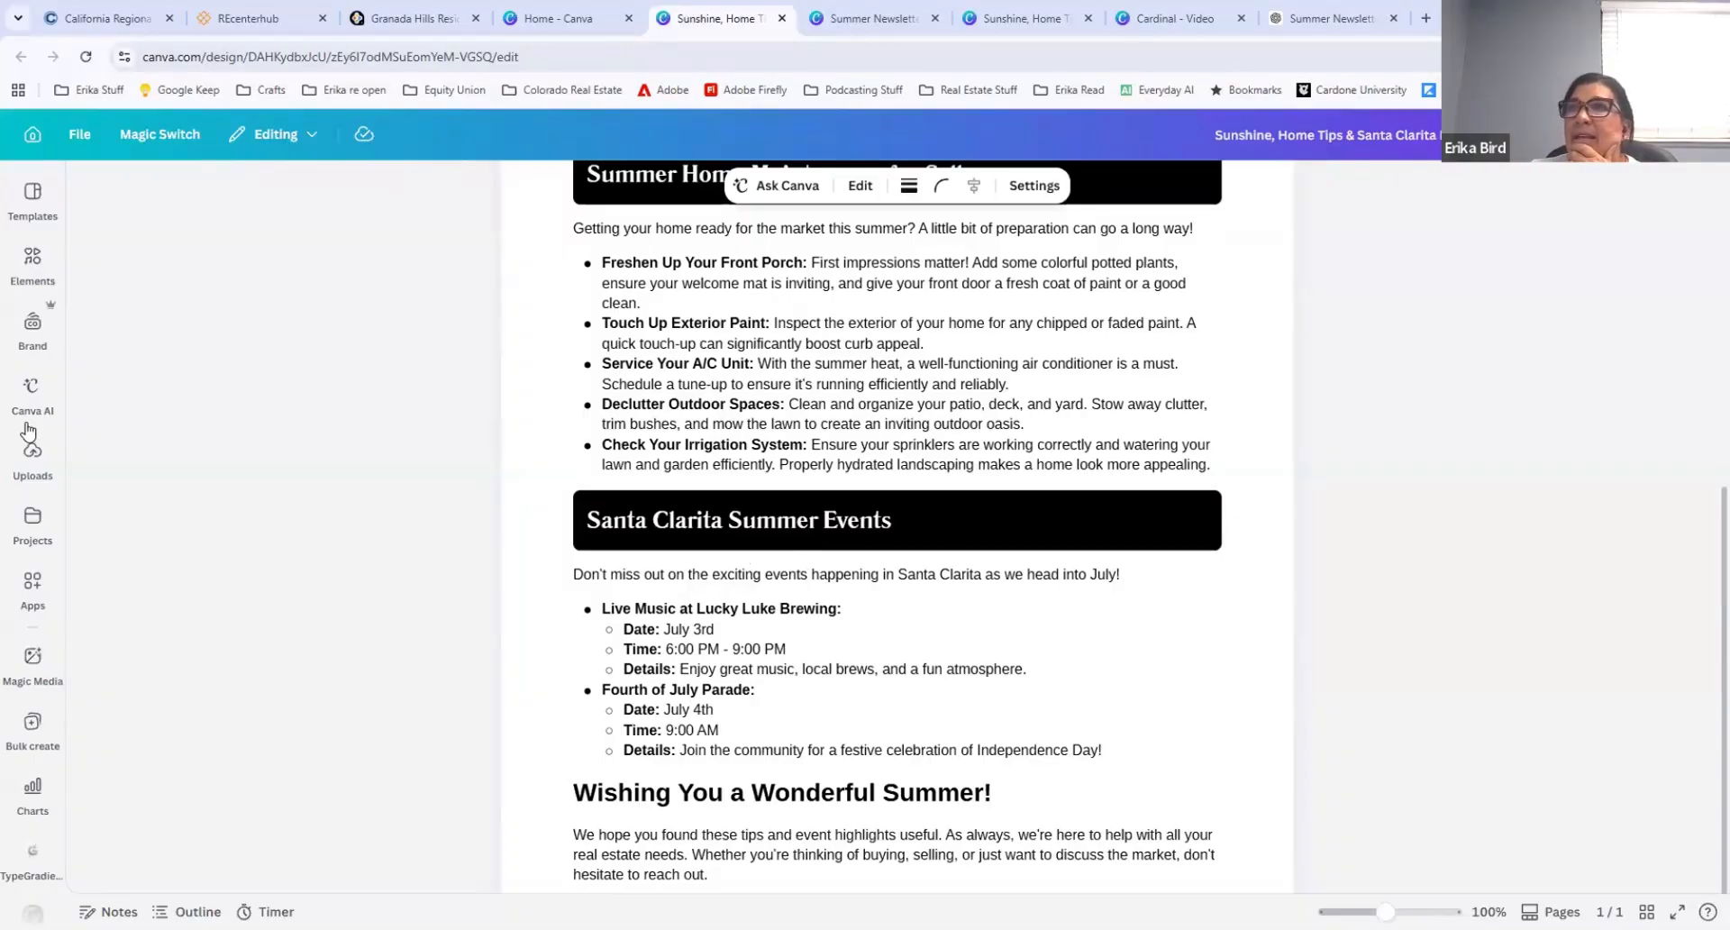
pyautogui.click(33, 392)
pyautogui.click(870, 458)
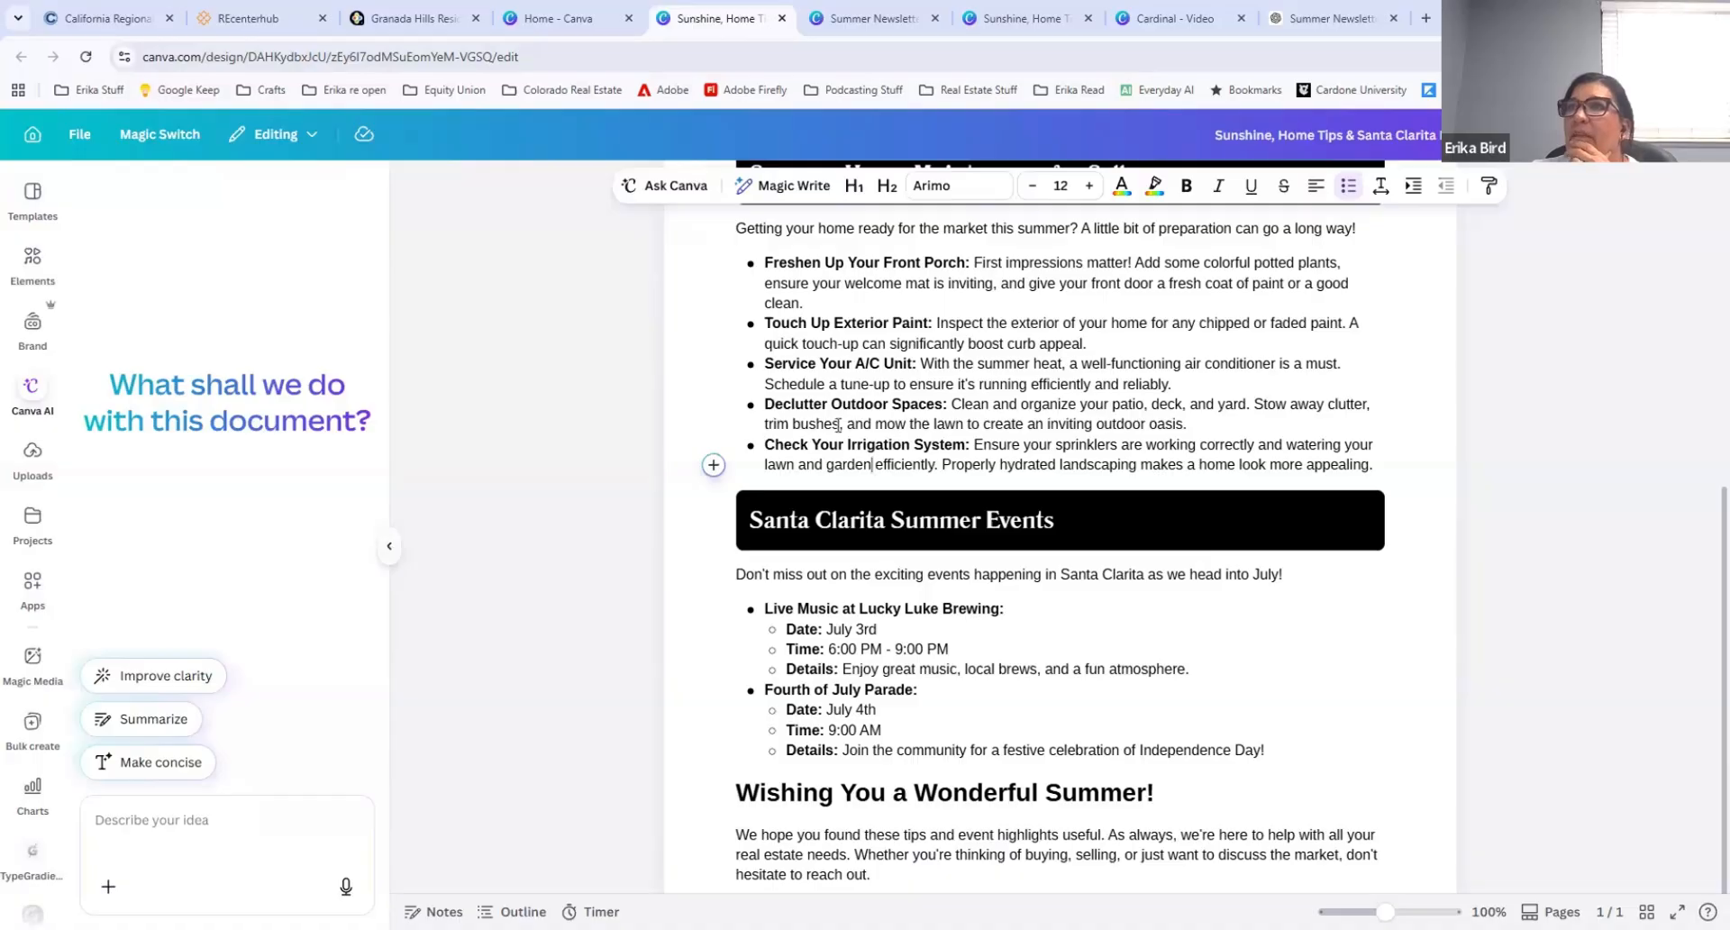
pyautogui.click(389, 551)
pyautogui.scroll(-3, 892, 588)
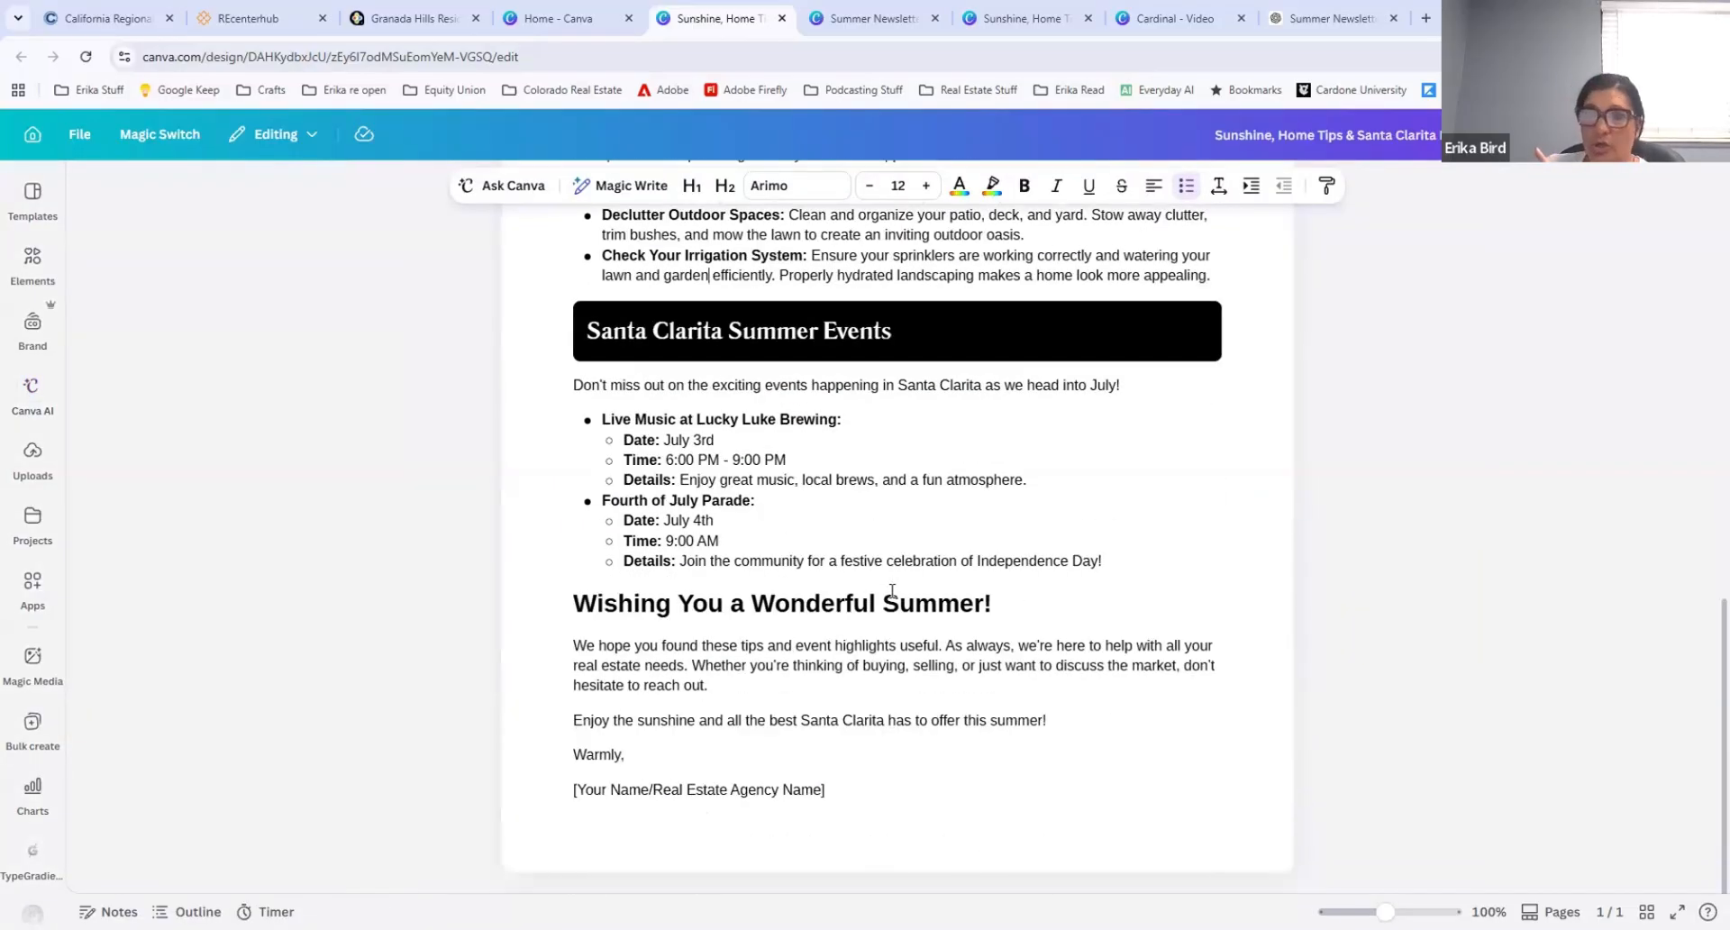
pyautogui.scroll(9, 753, 737)
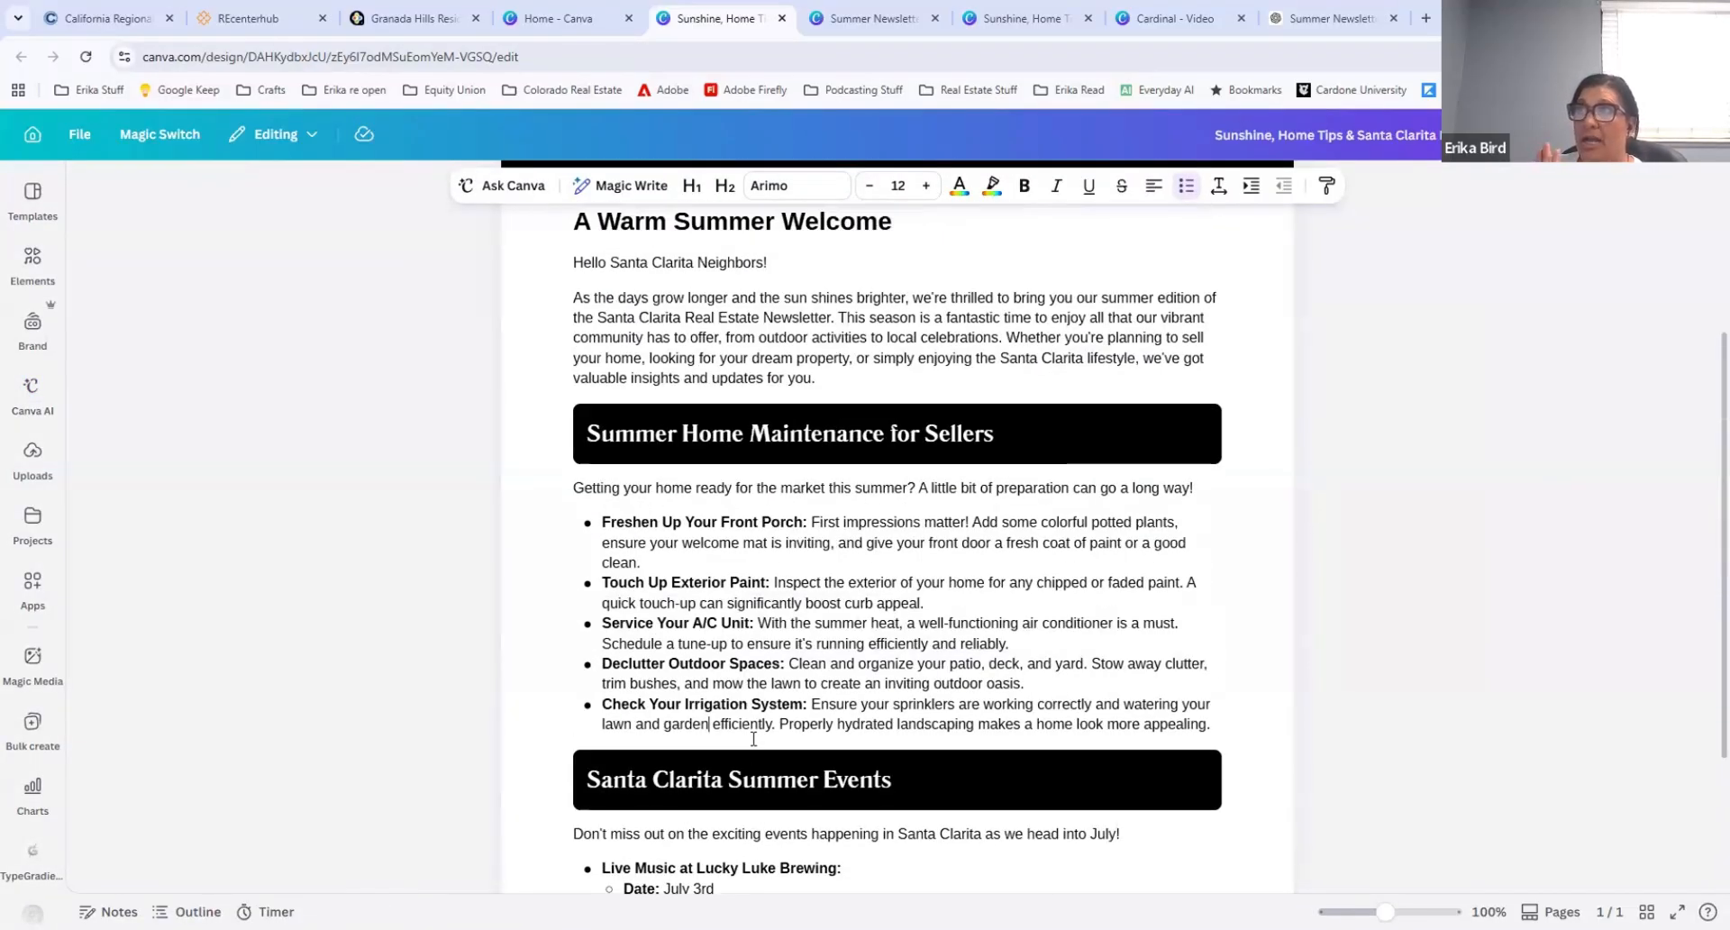
pyautogui.scroll(1, 753, 737)
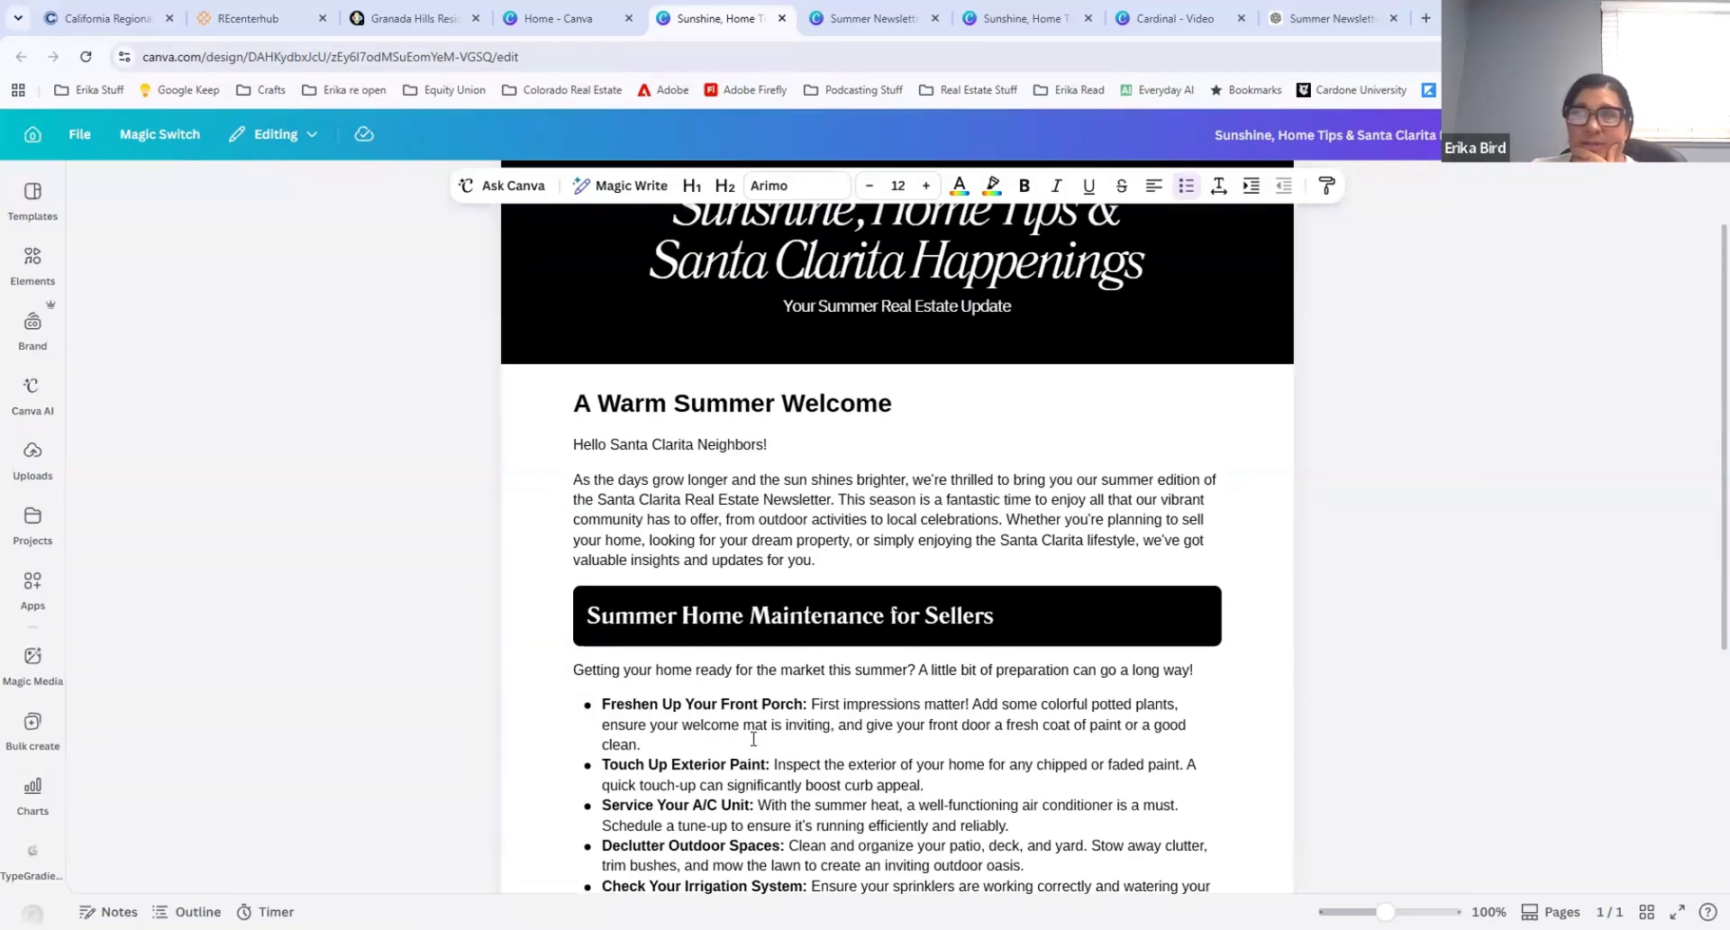
pyautogui.scroll(1, 753, 737)
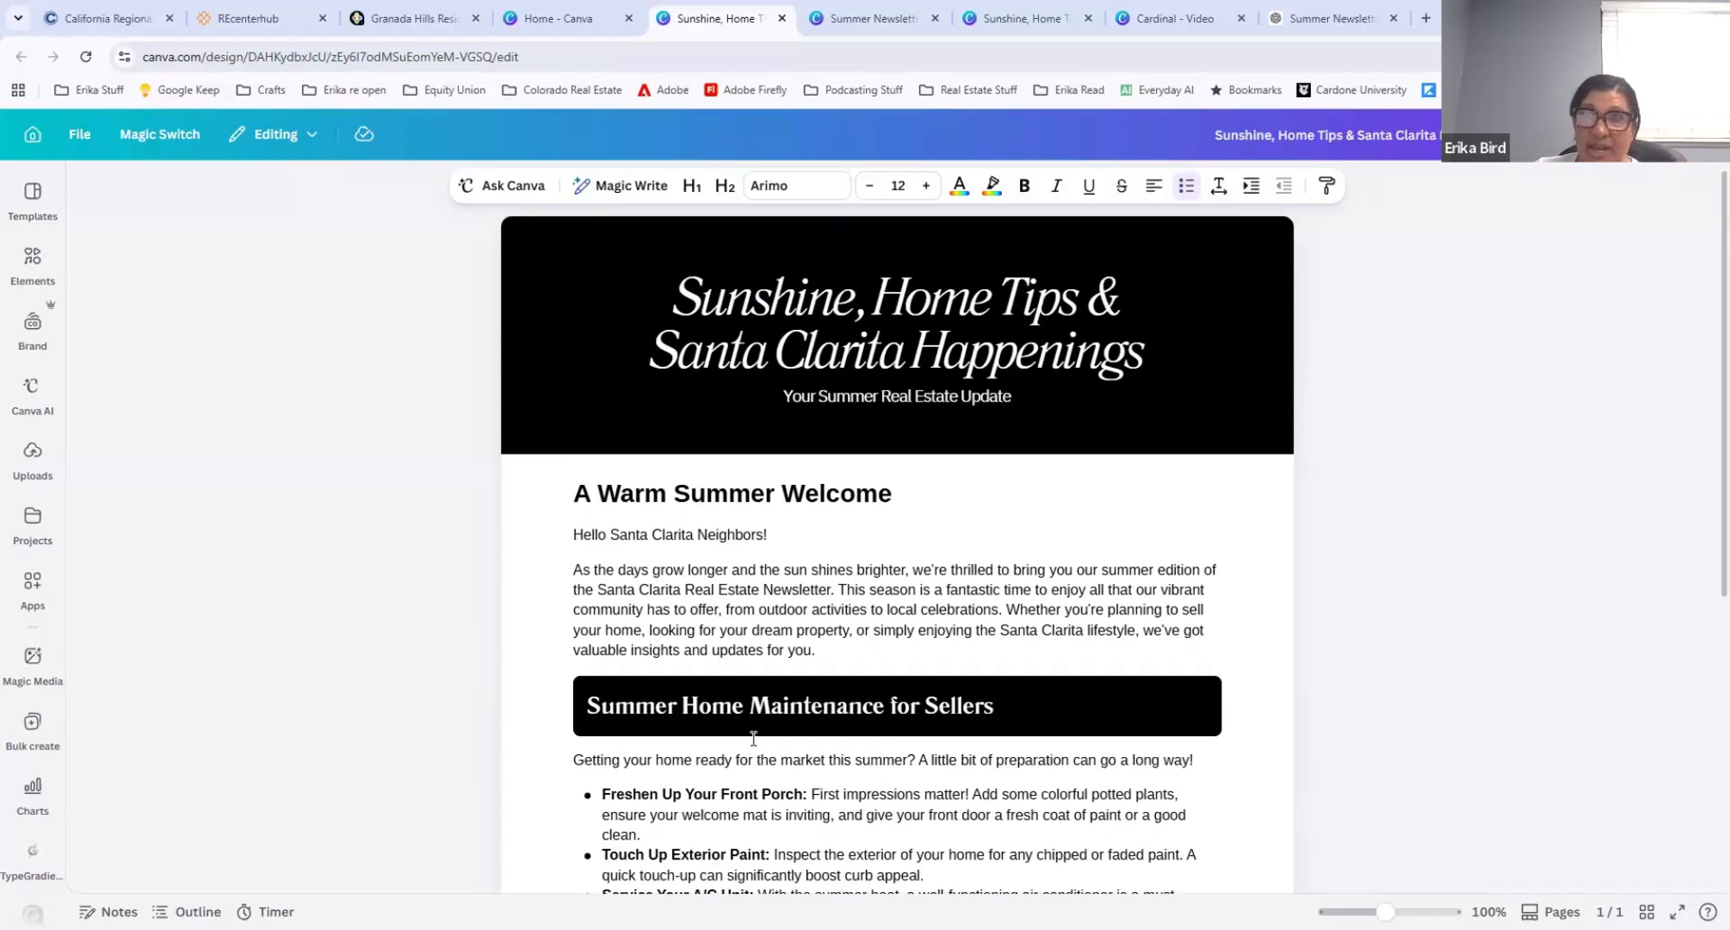
pyautogui.click(1000, 541)
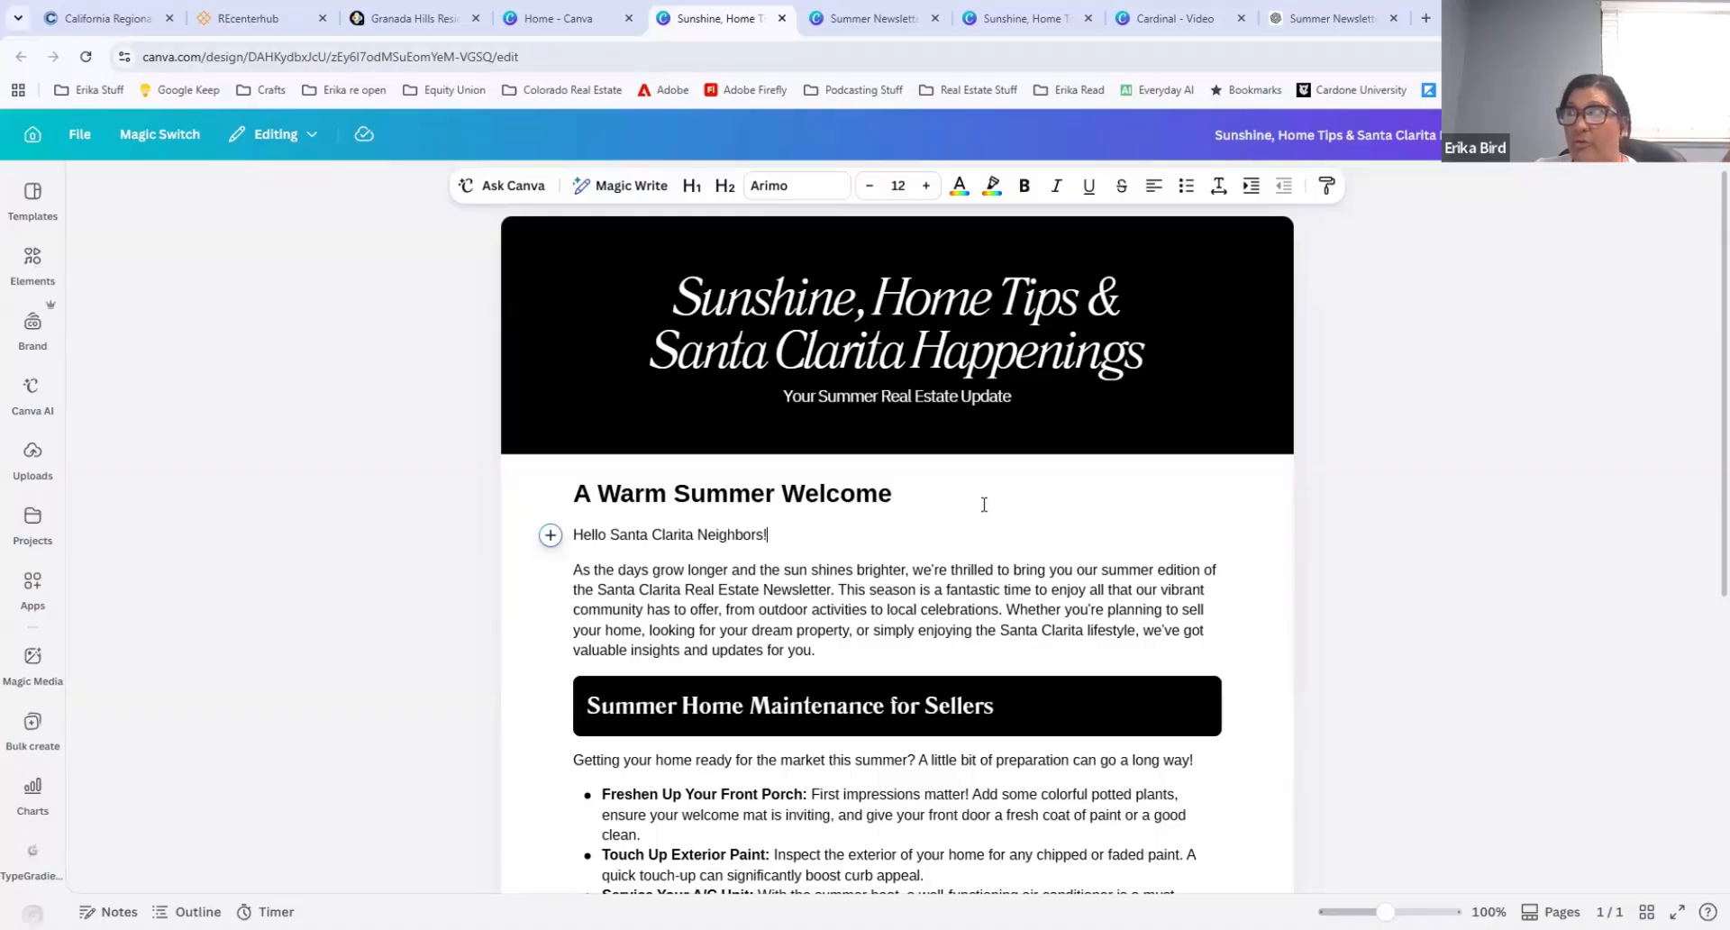
pyautogui.click(920, 333)
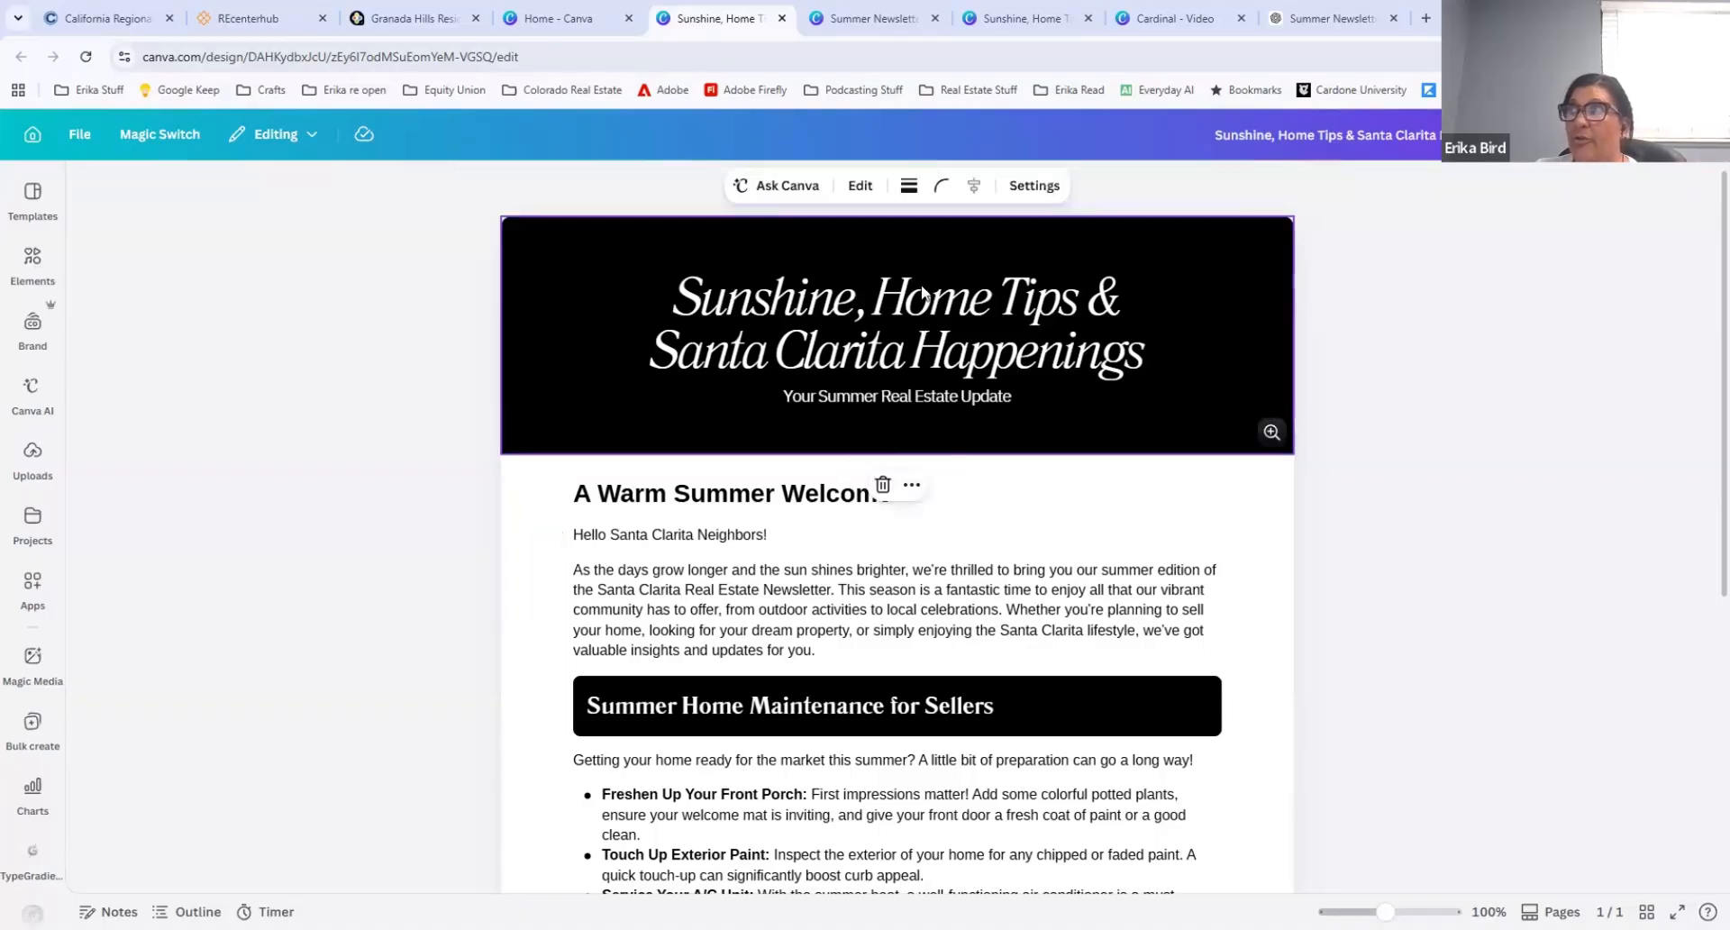
pyautogui.moveTo(876, 608); pyautogui.dragTo(868, 608)
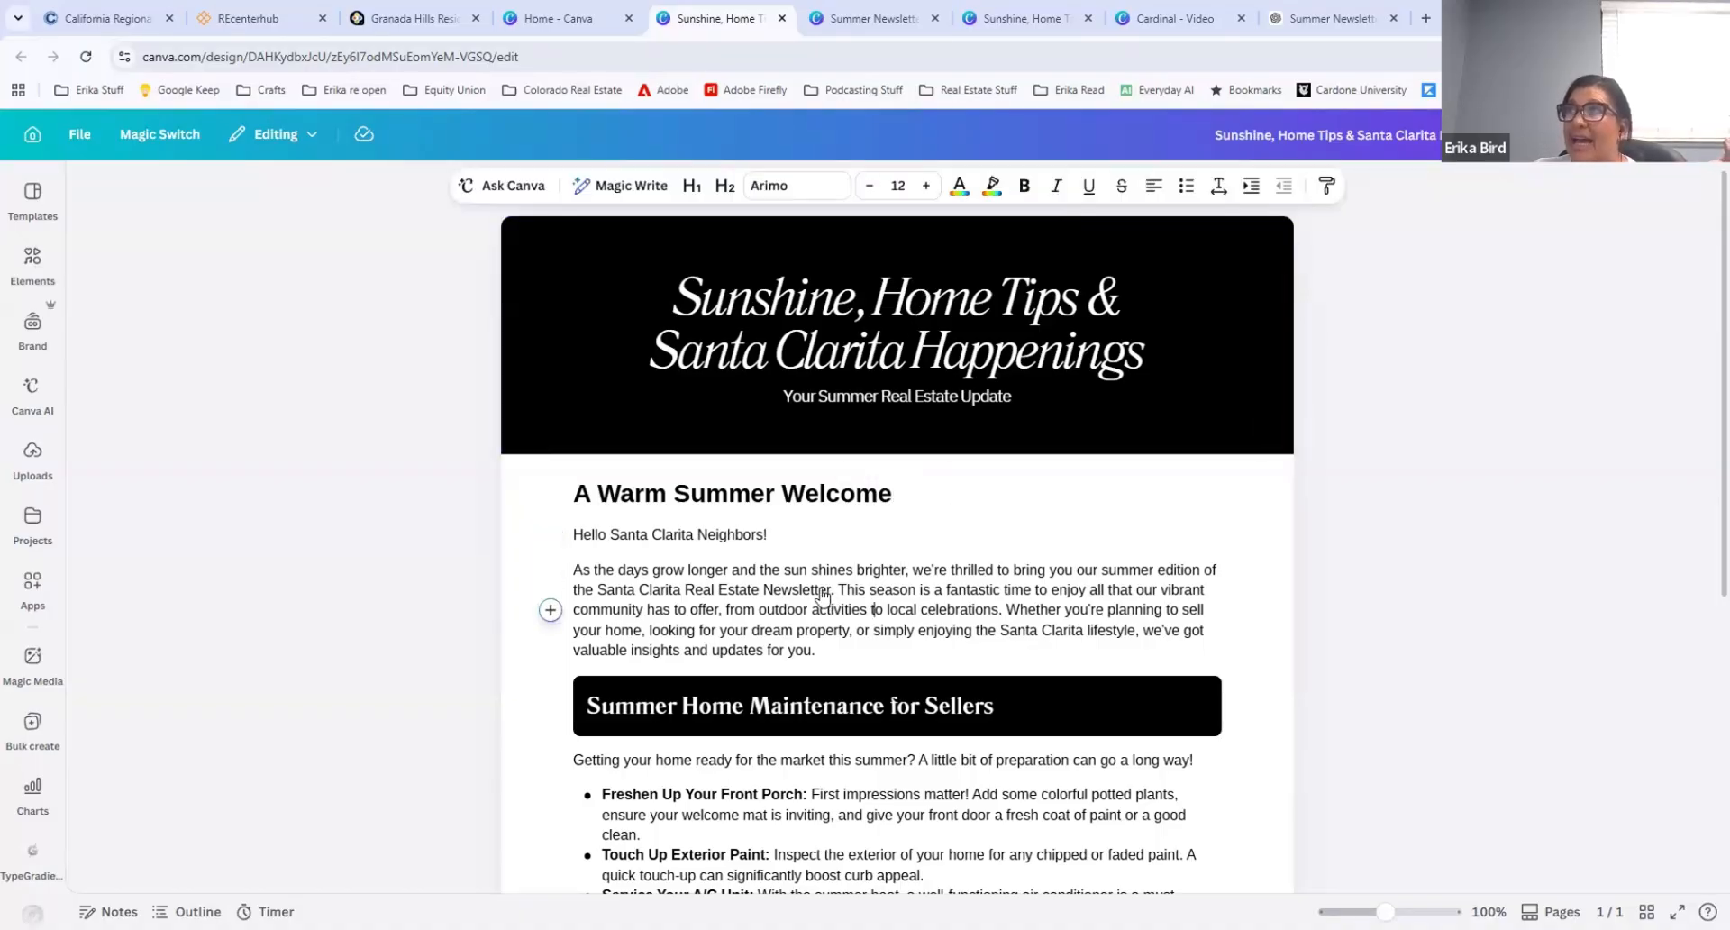
pyautogui.click(718, 587)
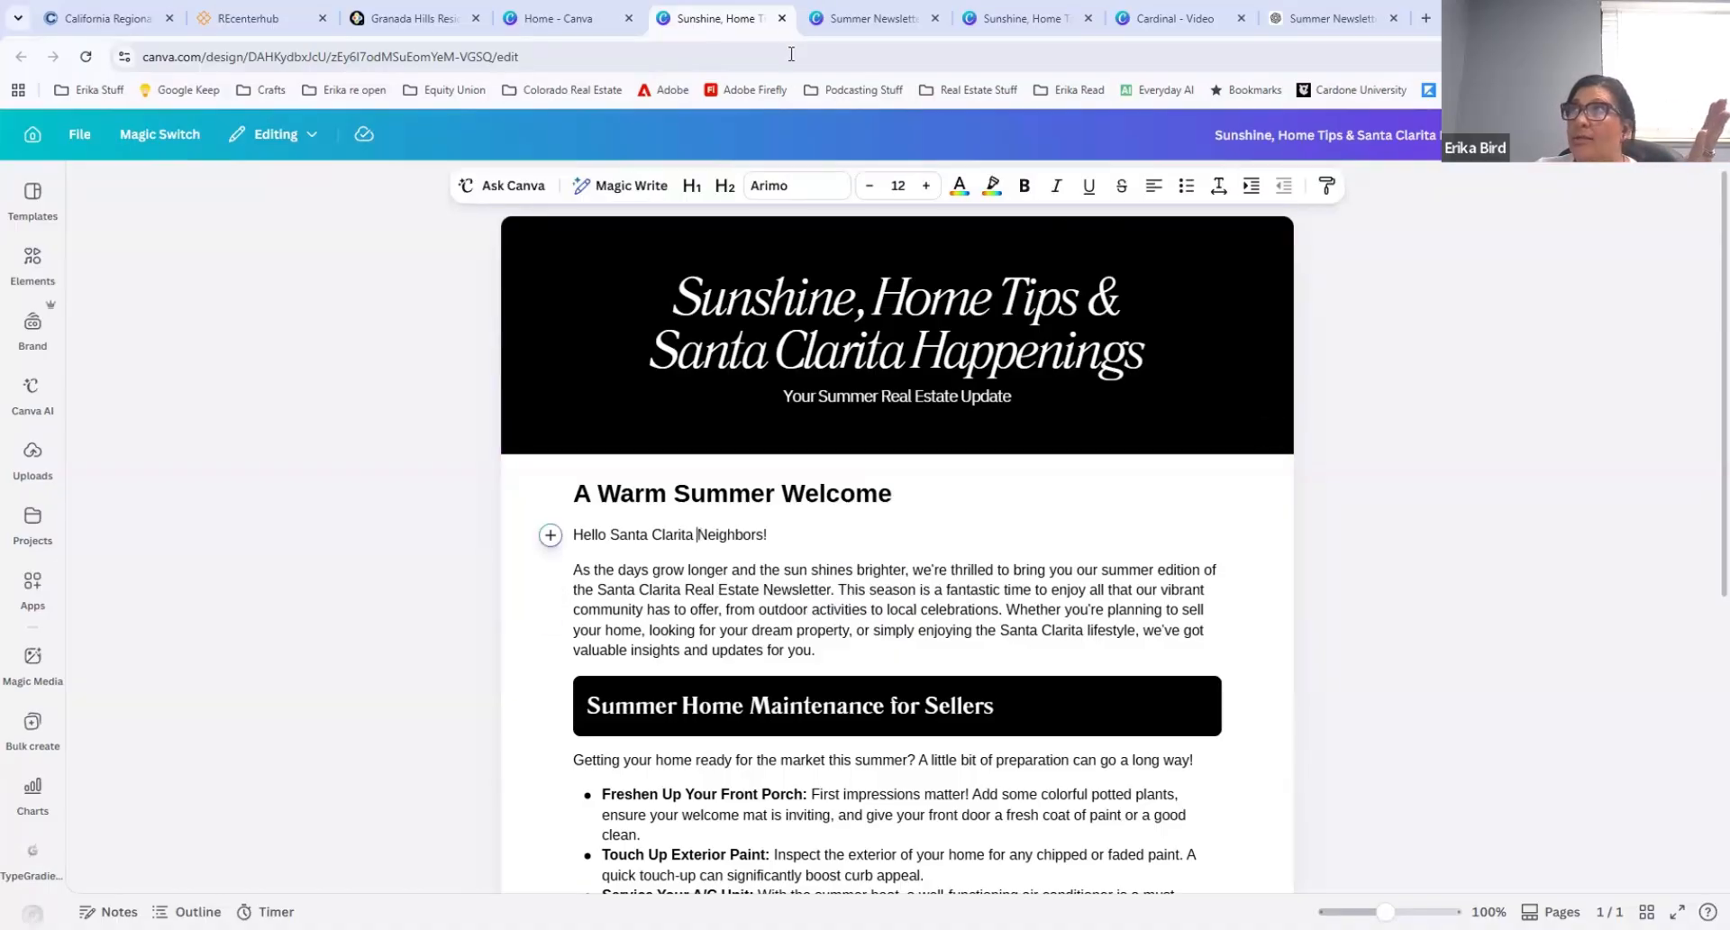
pyautogui.click(781, 18)
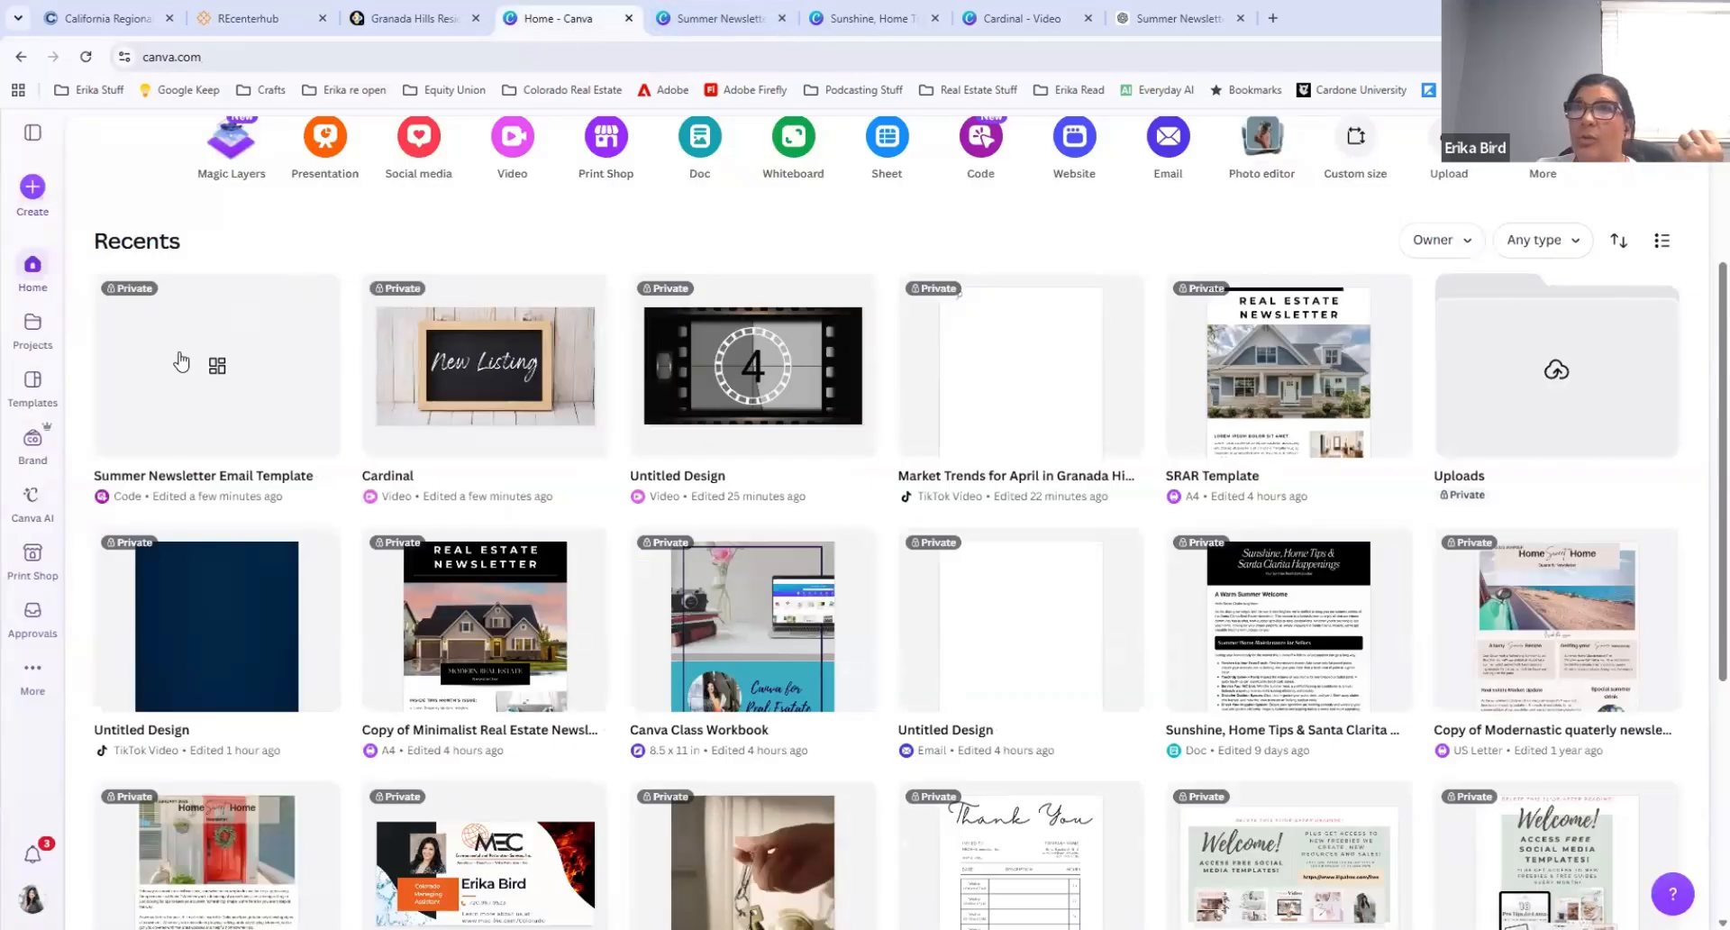
# Step: Open Canva AI and begin a prompt with "create a summer newsletter to send to real estate clients."
pyautogui.click(32, 509)
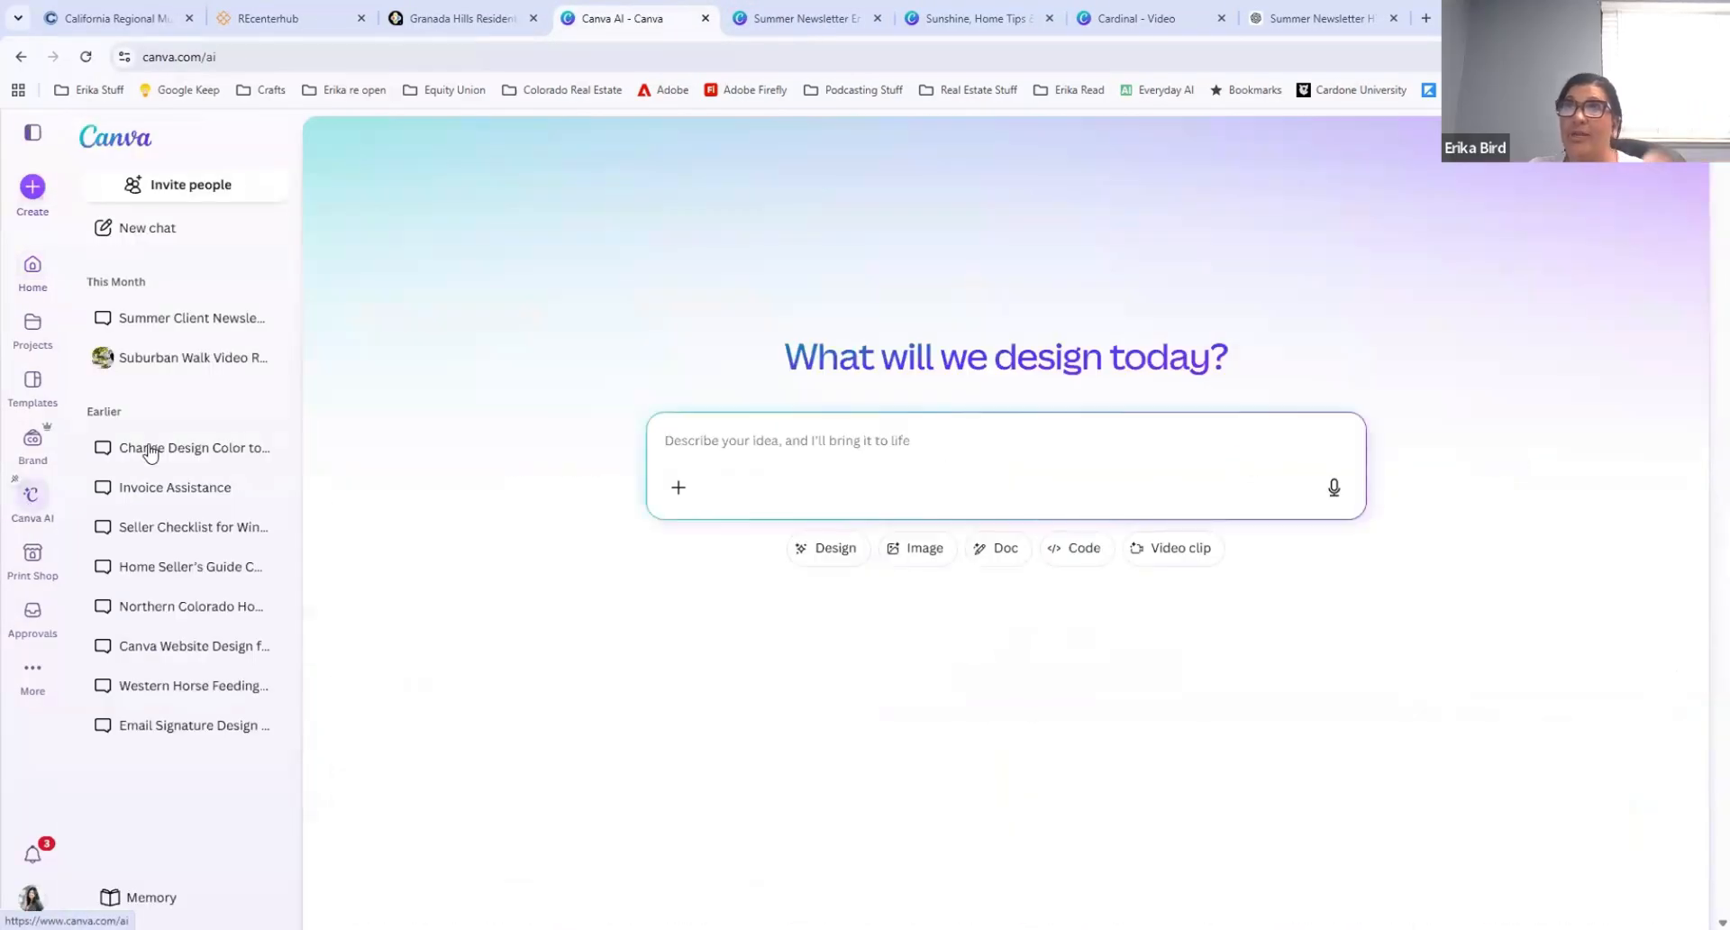
pyautogui.click(730, 412)
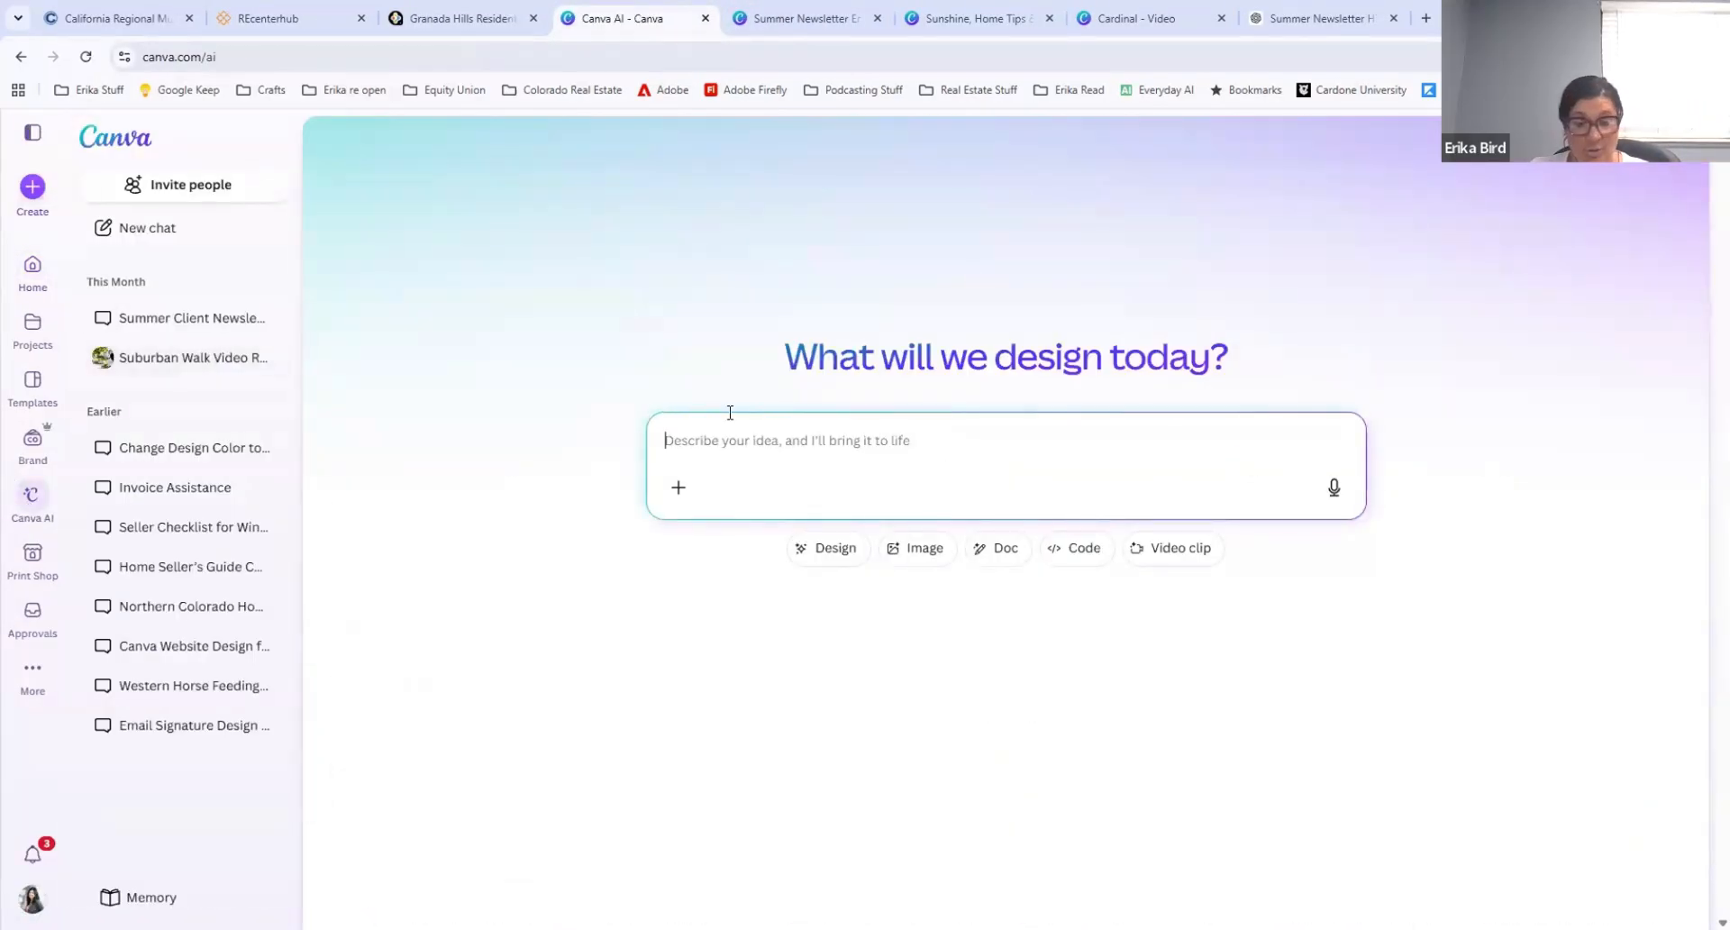
pyautogui.write('c')
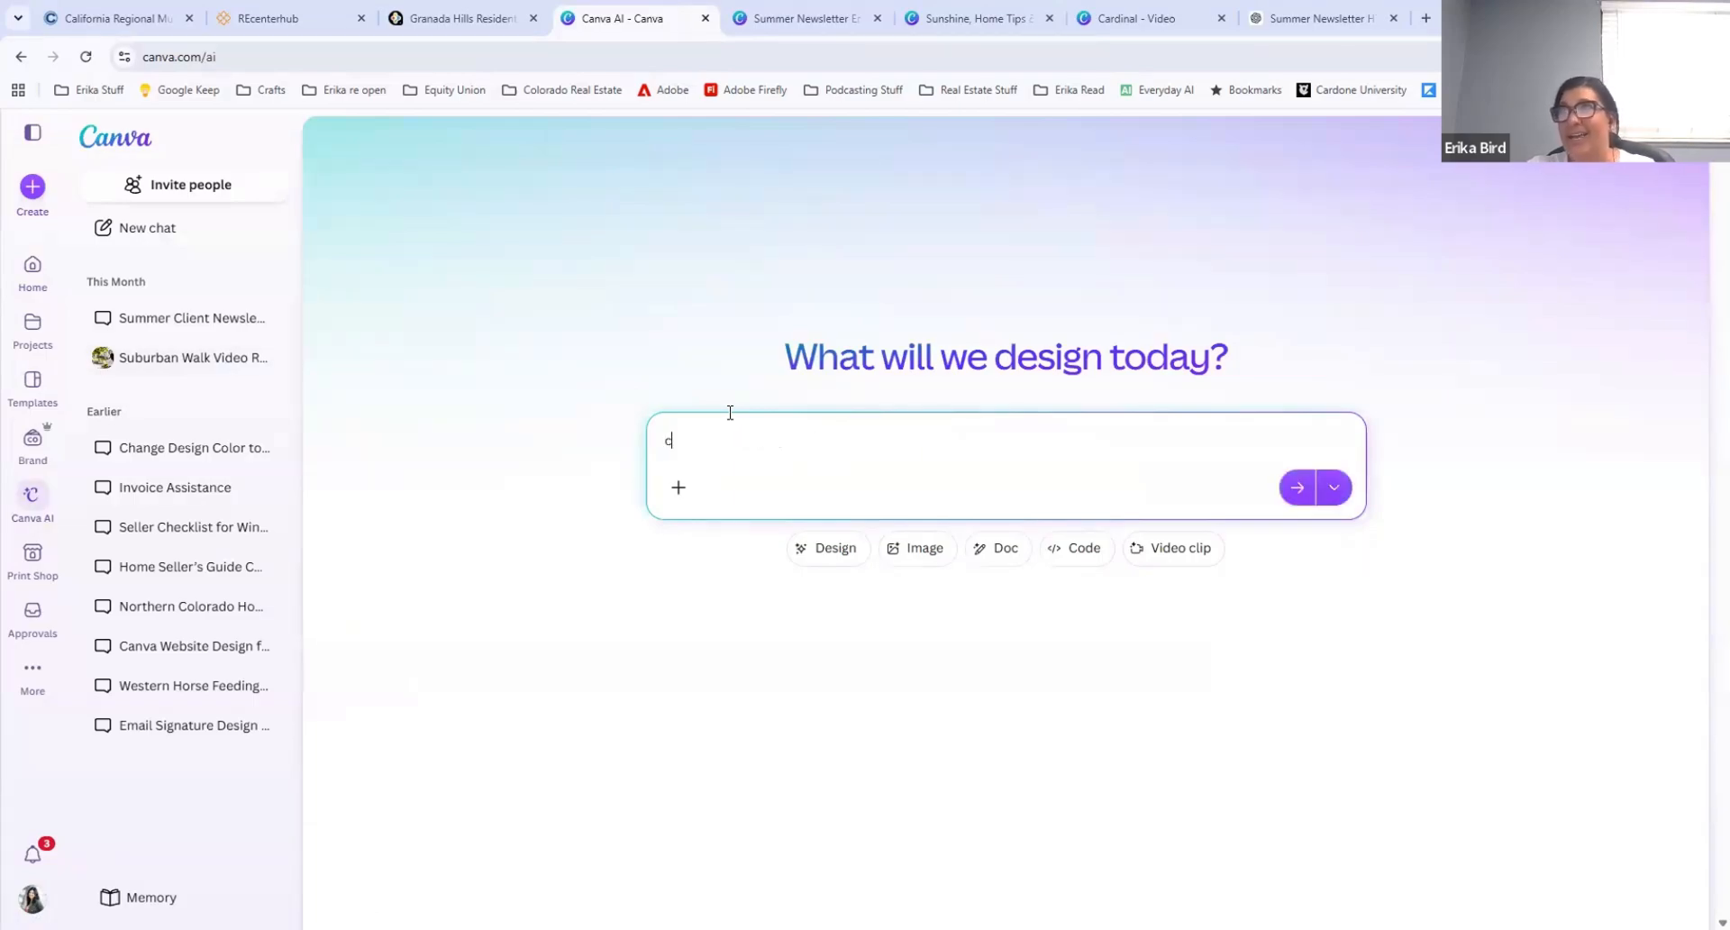
pyautogui.write('reate a summe')
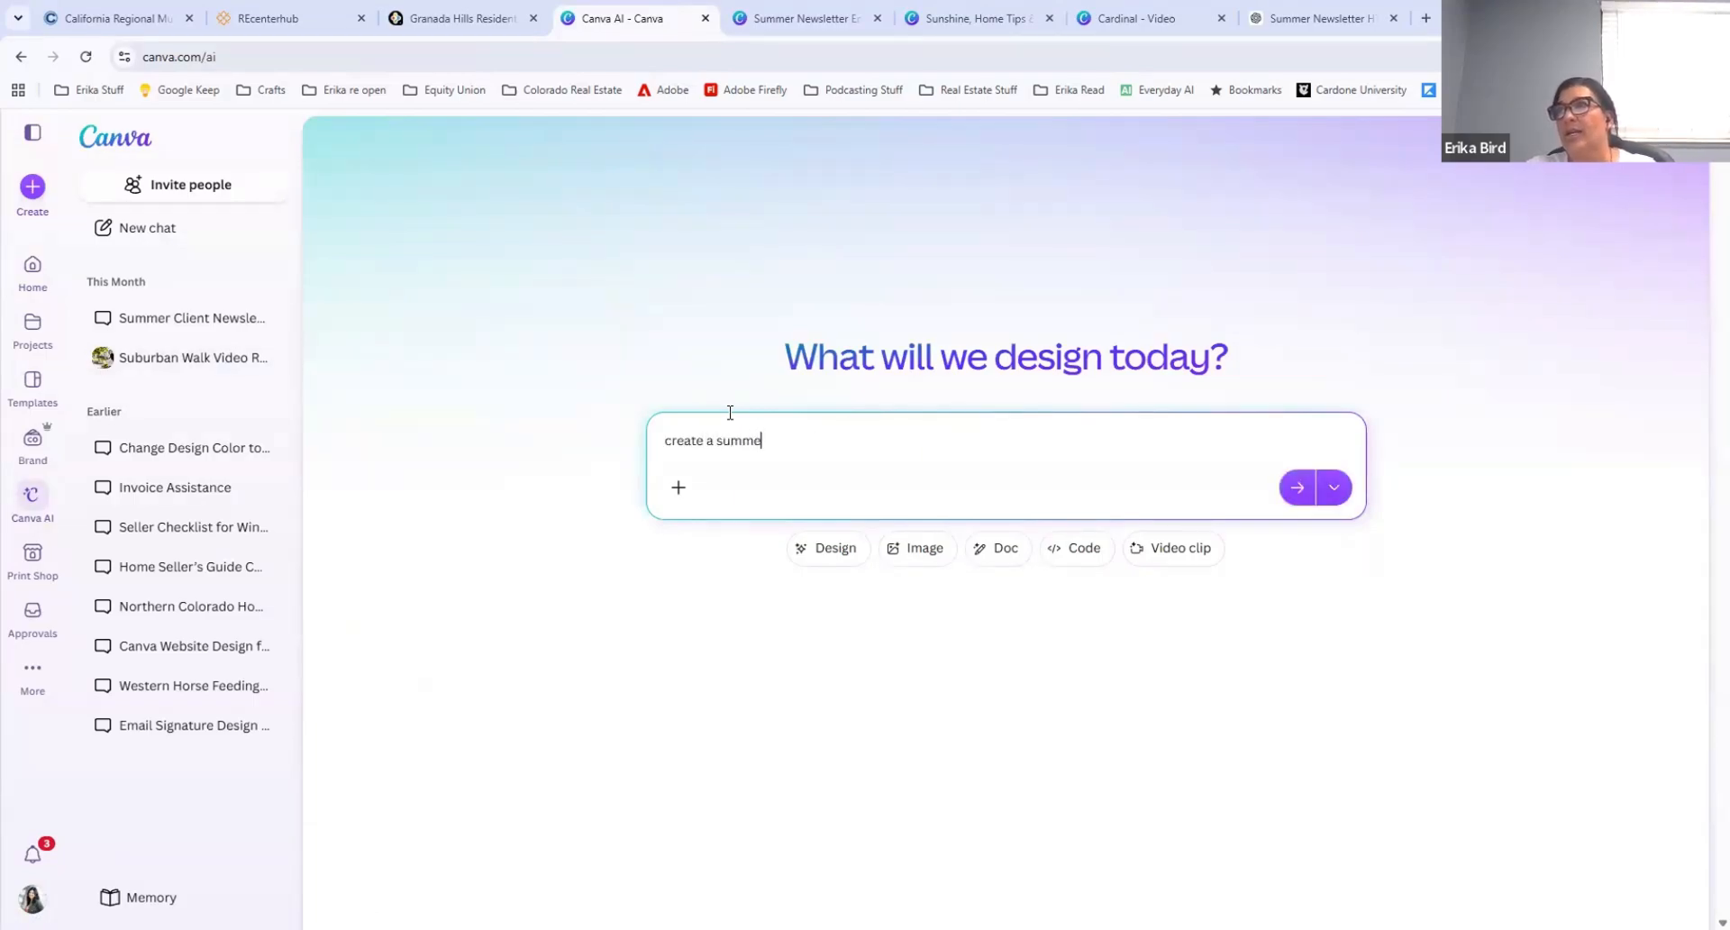
pyautogui.write('r newsl')
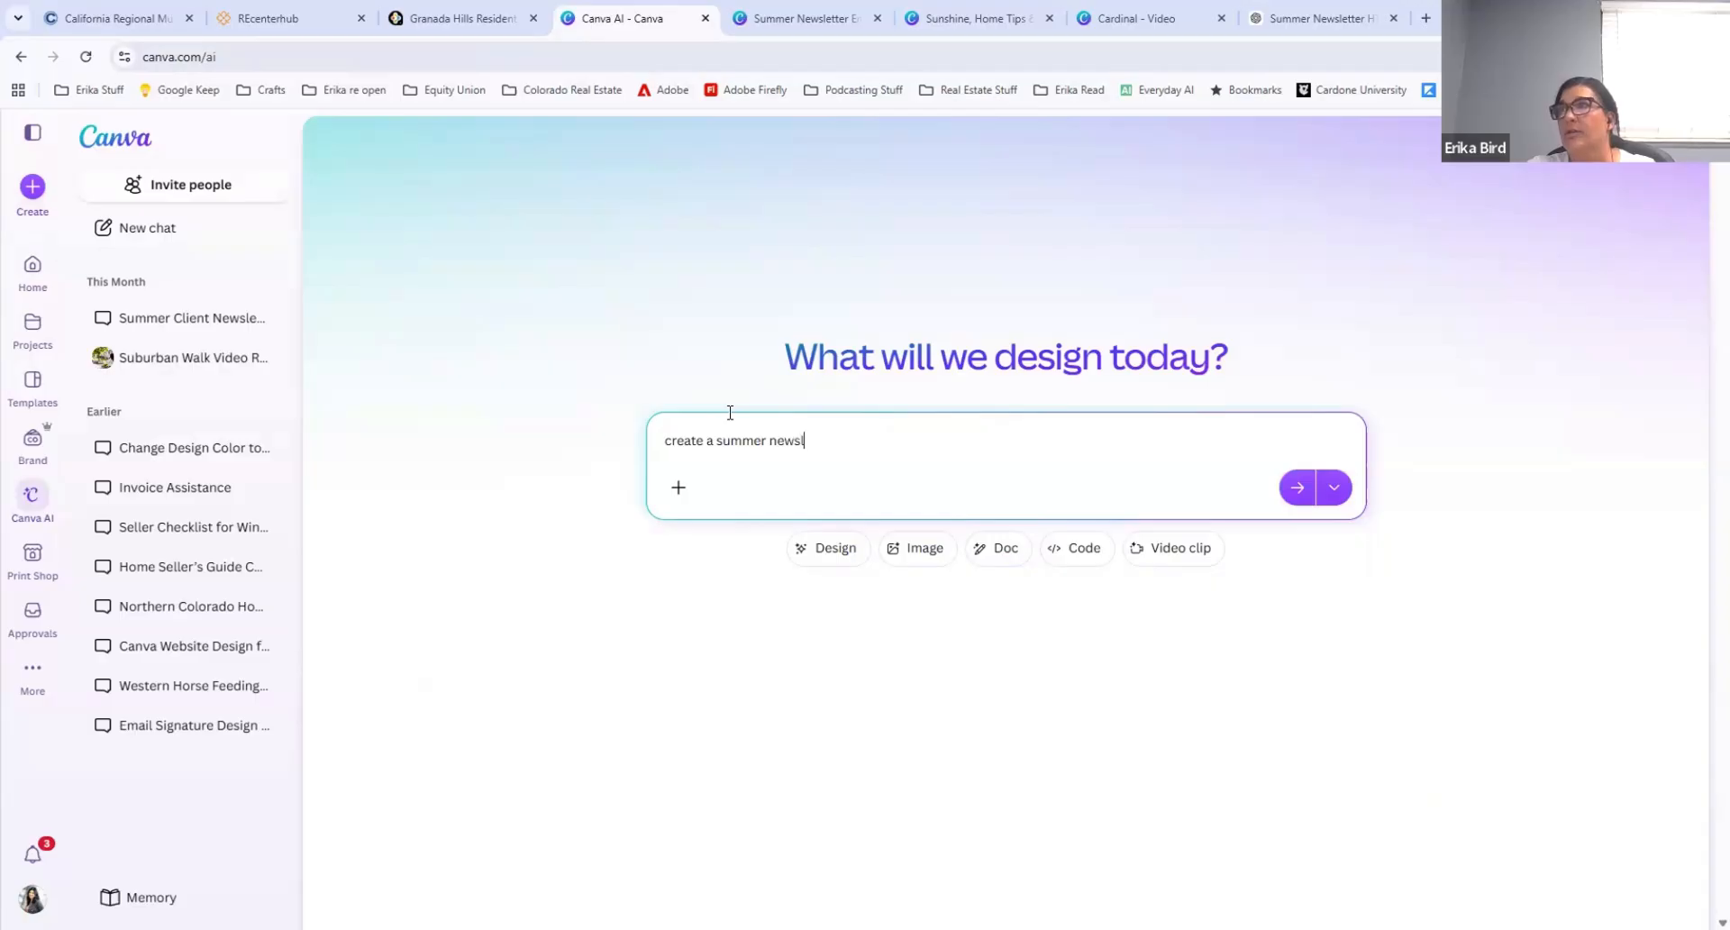
pyautogui.write('etter to send to real')
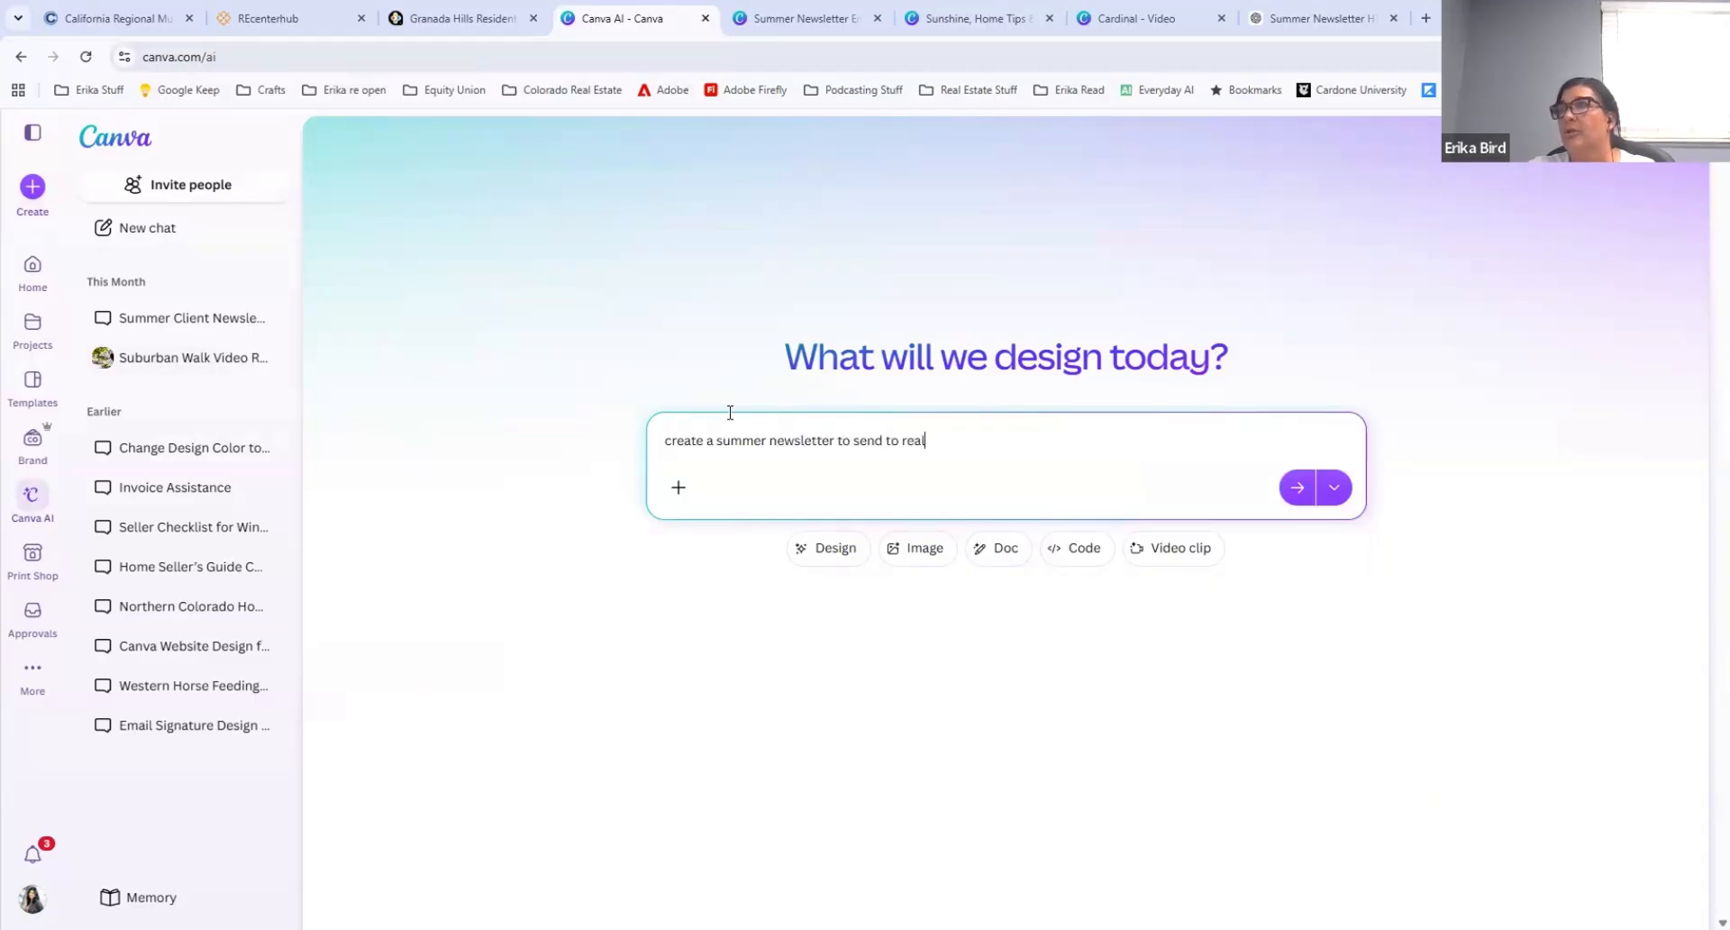
pyautogui.write(' estate clients. ')
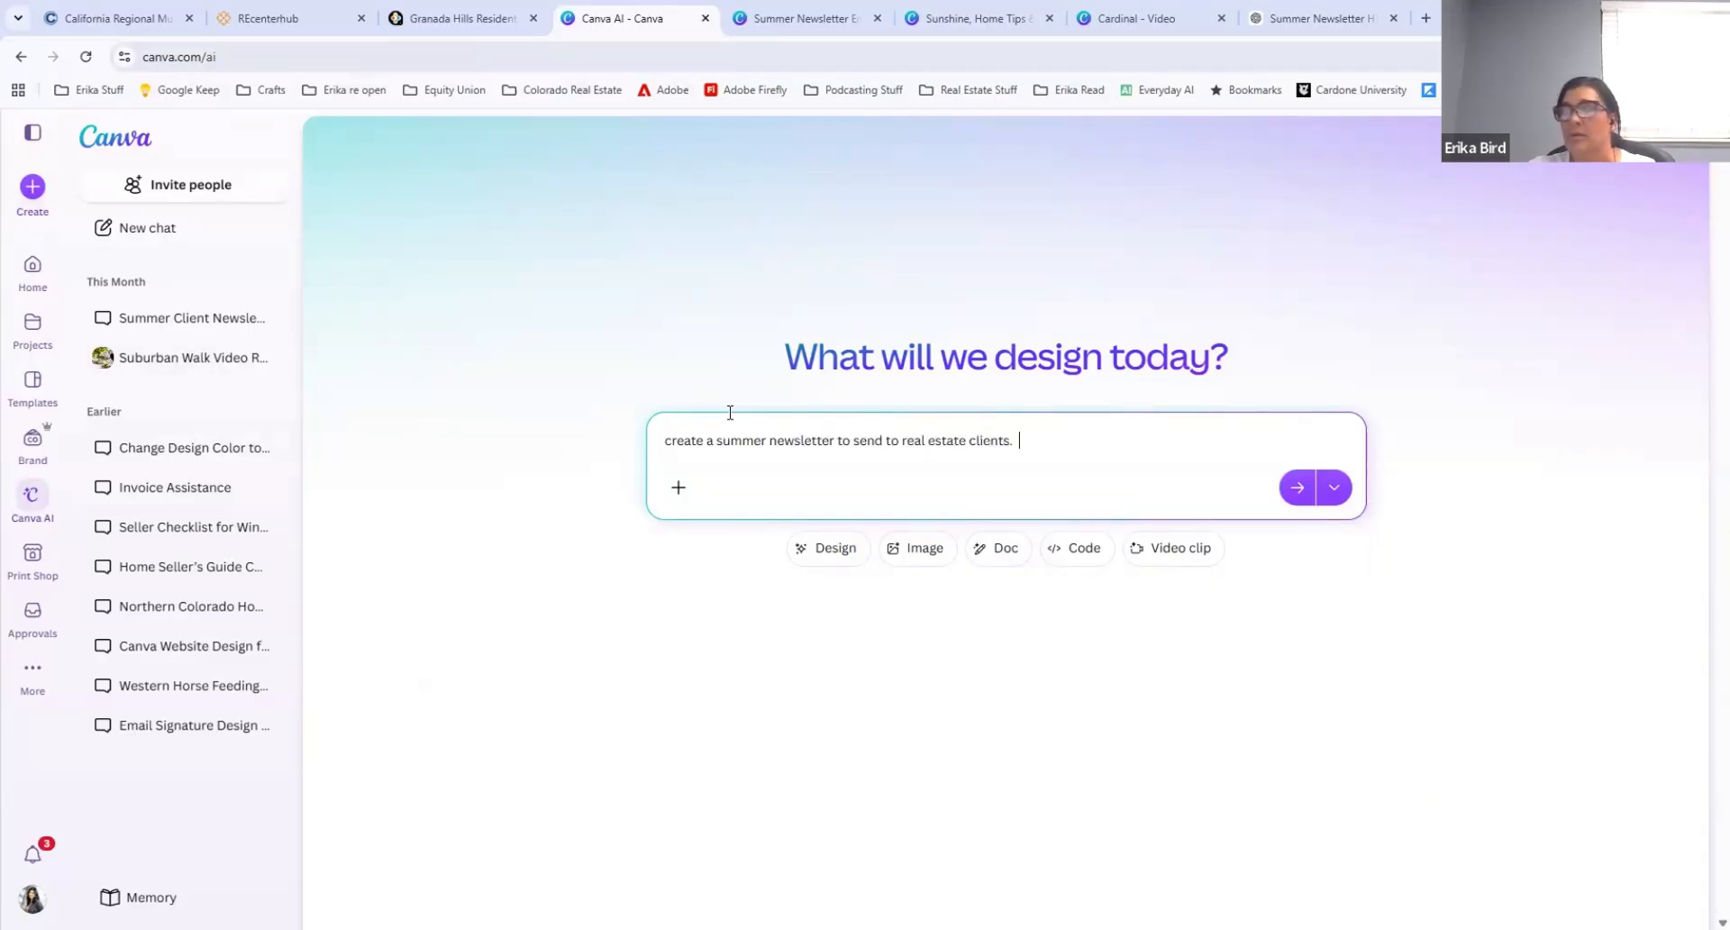
pyautogui.write(' I want a')
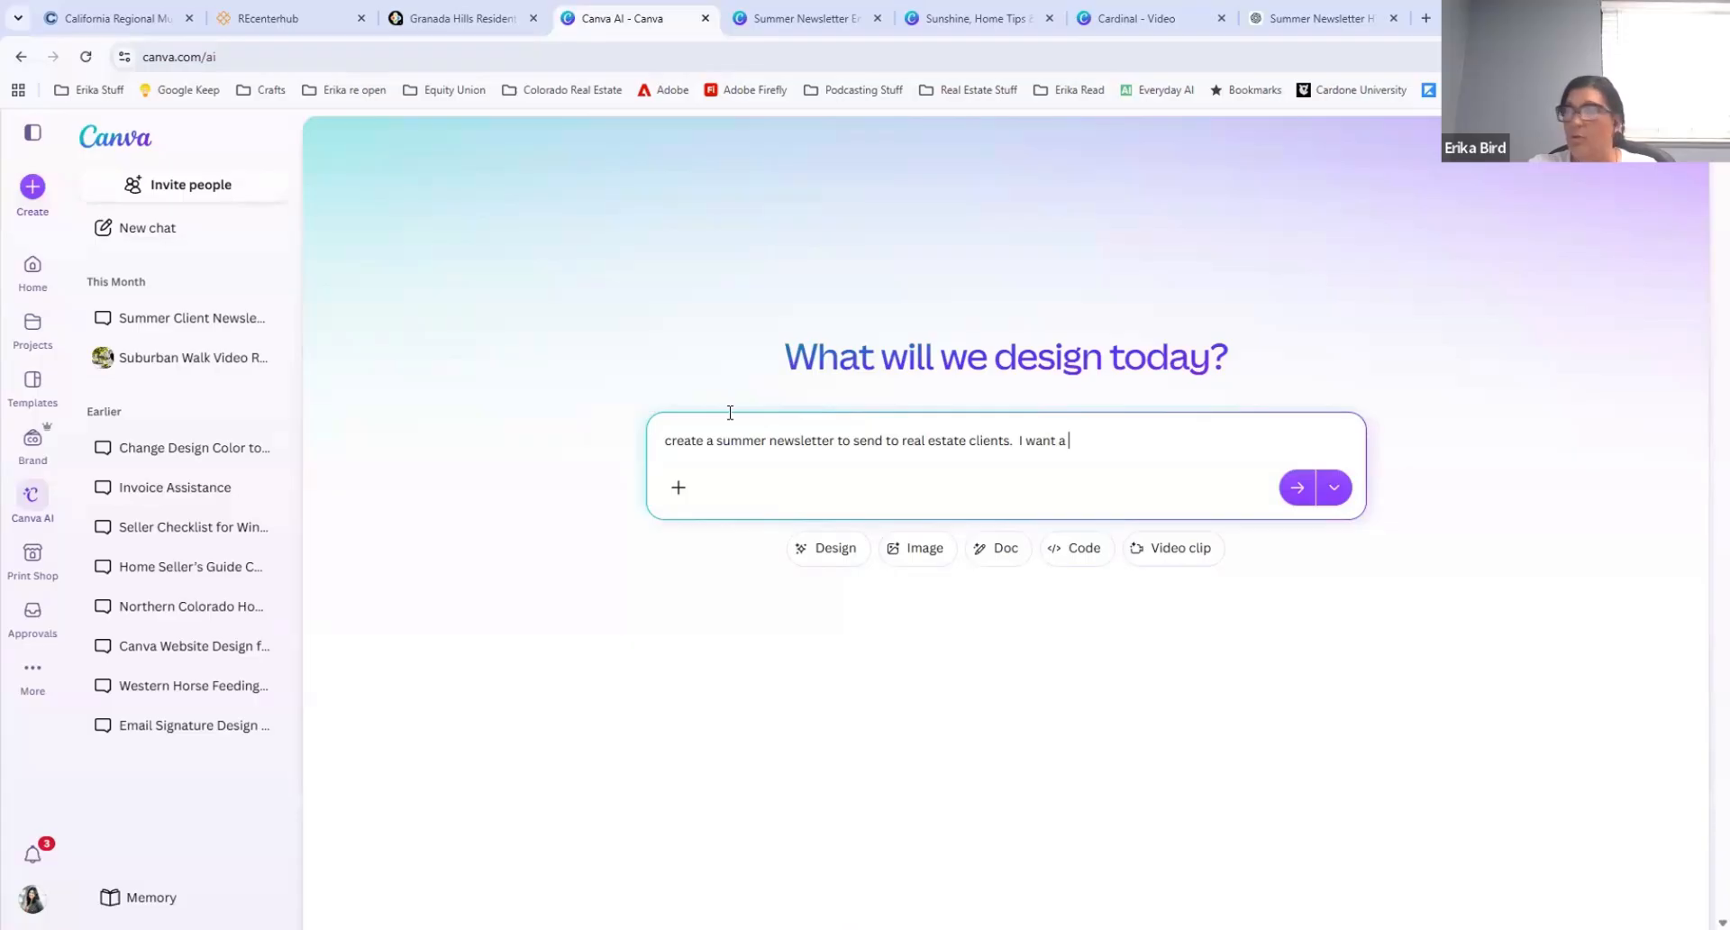
# Step: Extend the prompt to request a tip for the month, a fun recipe and events happening in Santa Clarita, CA for the month of July
pyautogui.write('tip for the m')
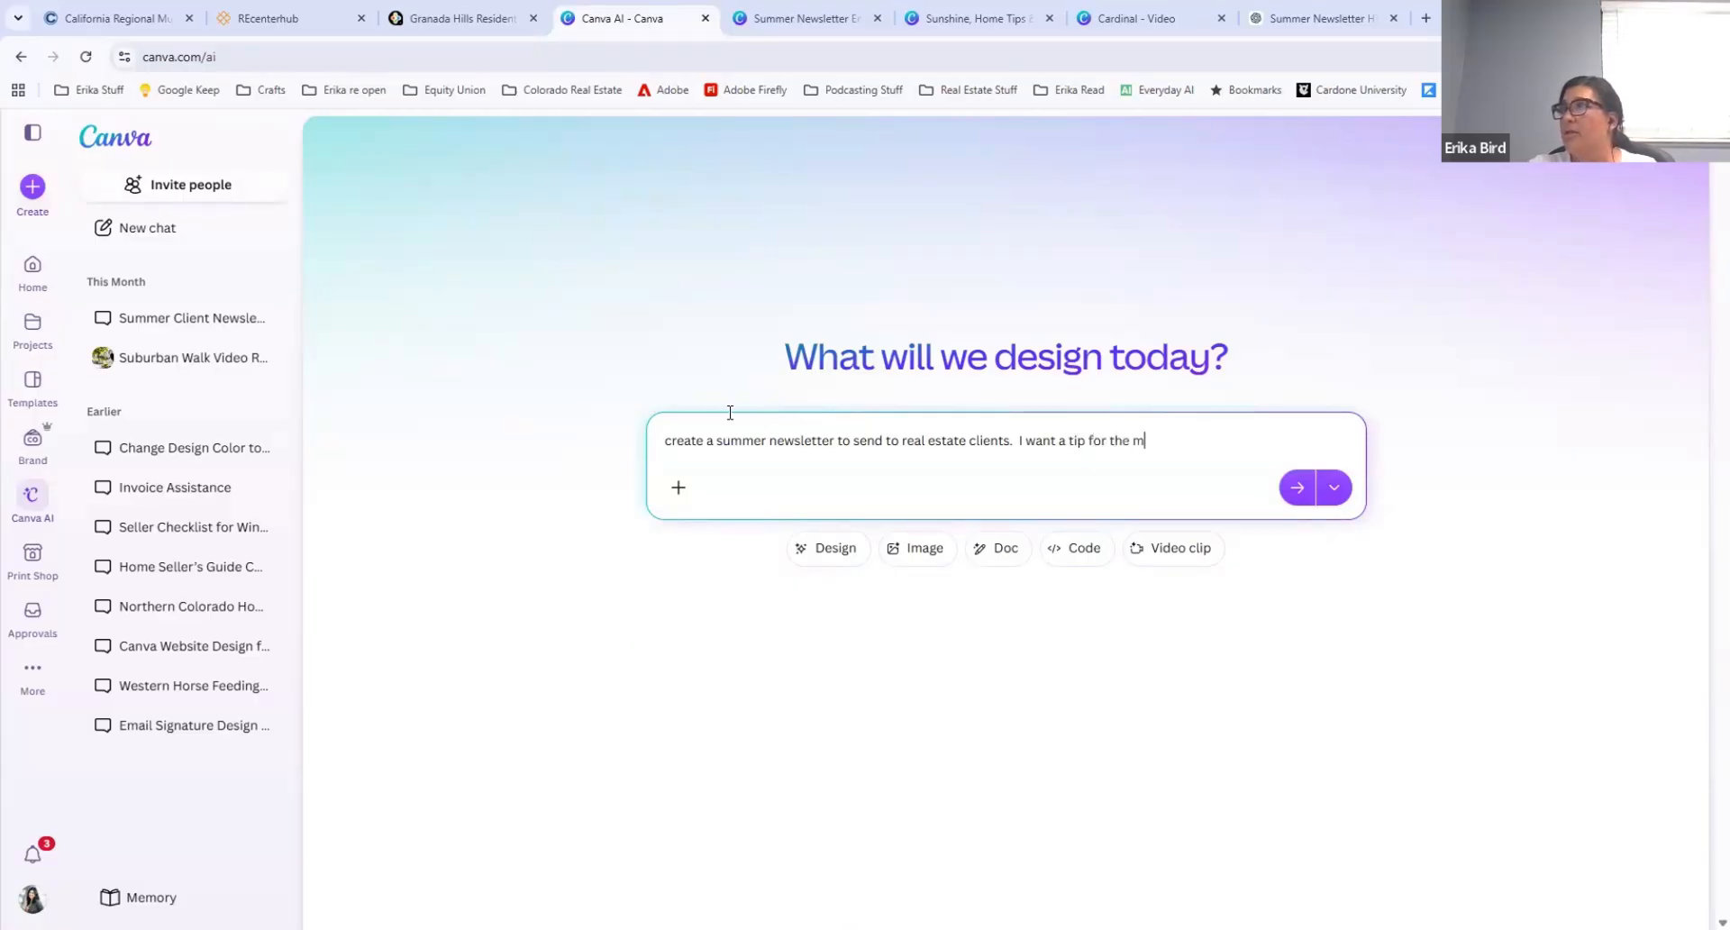
pyautogui.write('onhth, a fun recipe and ')
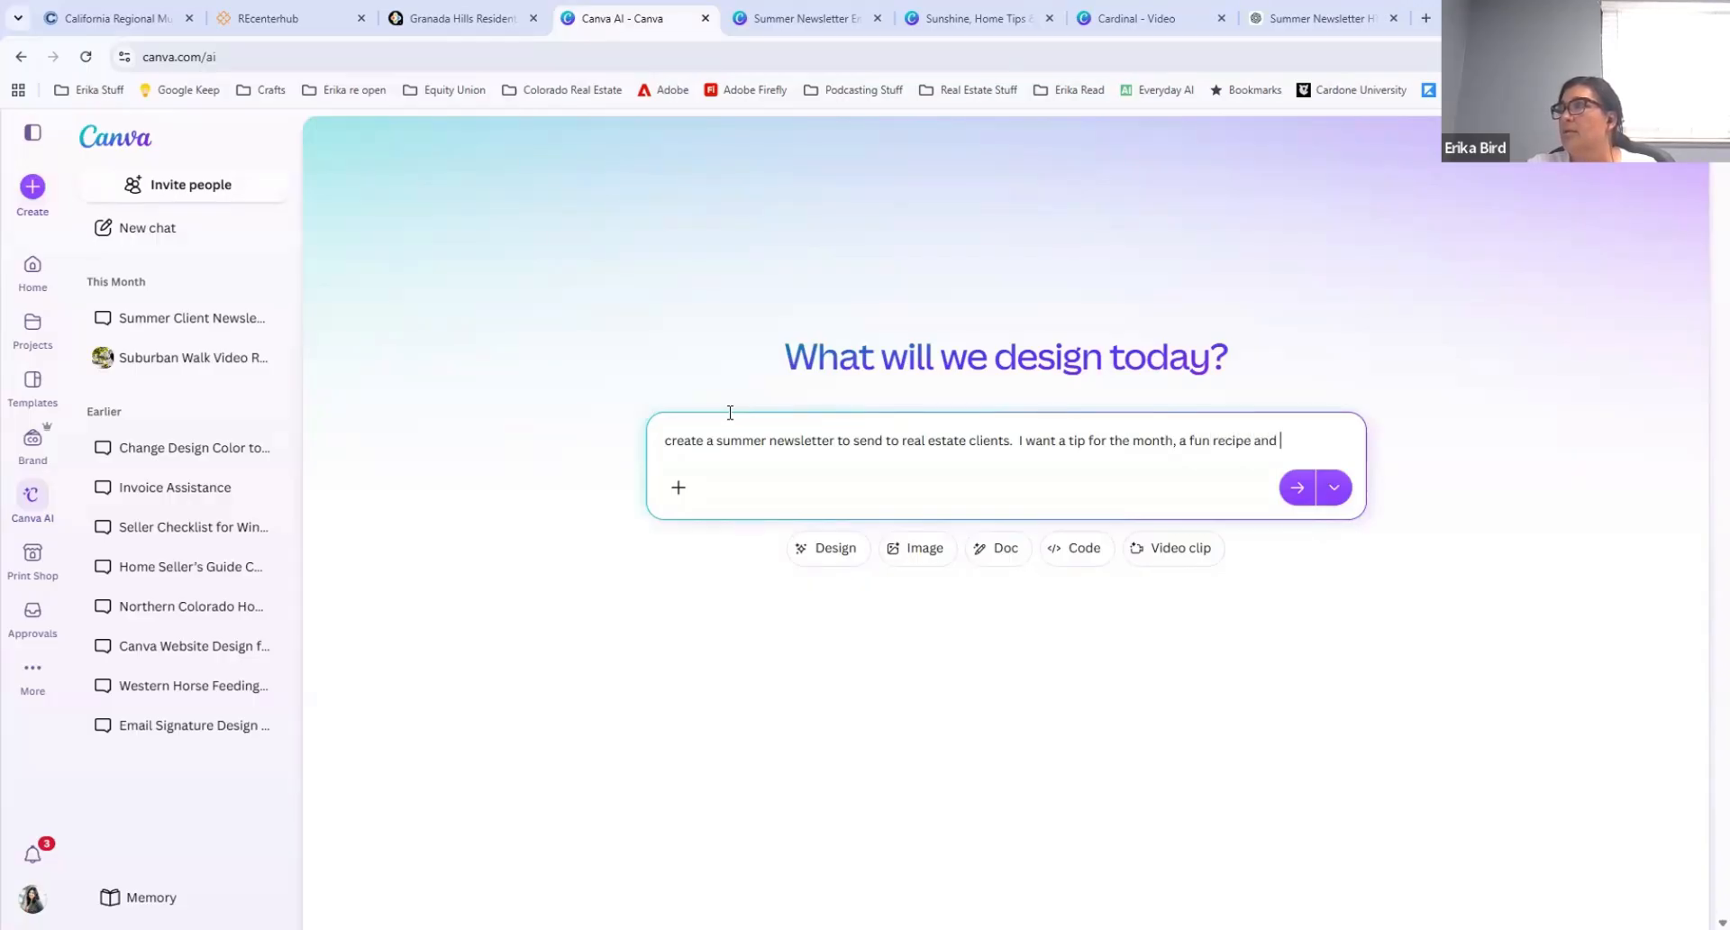
pyautogui.write('events happenin')
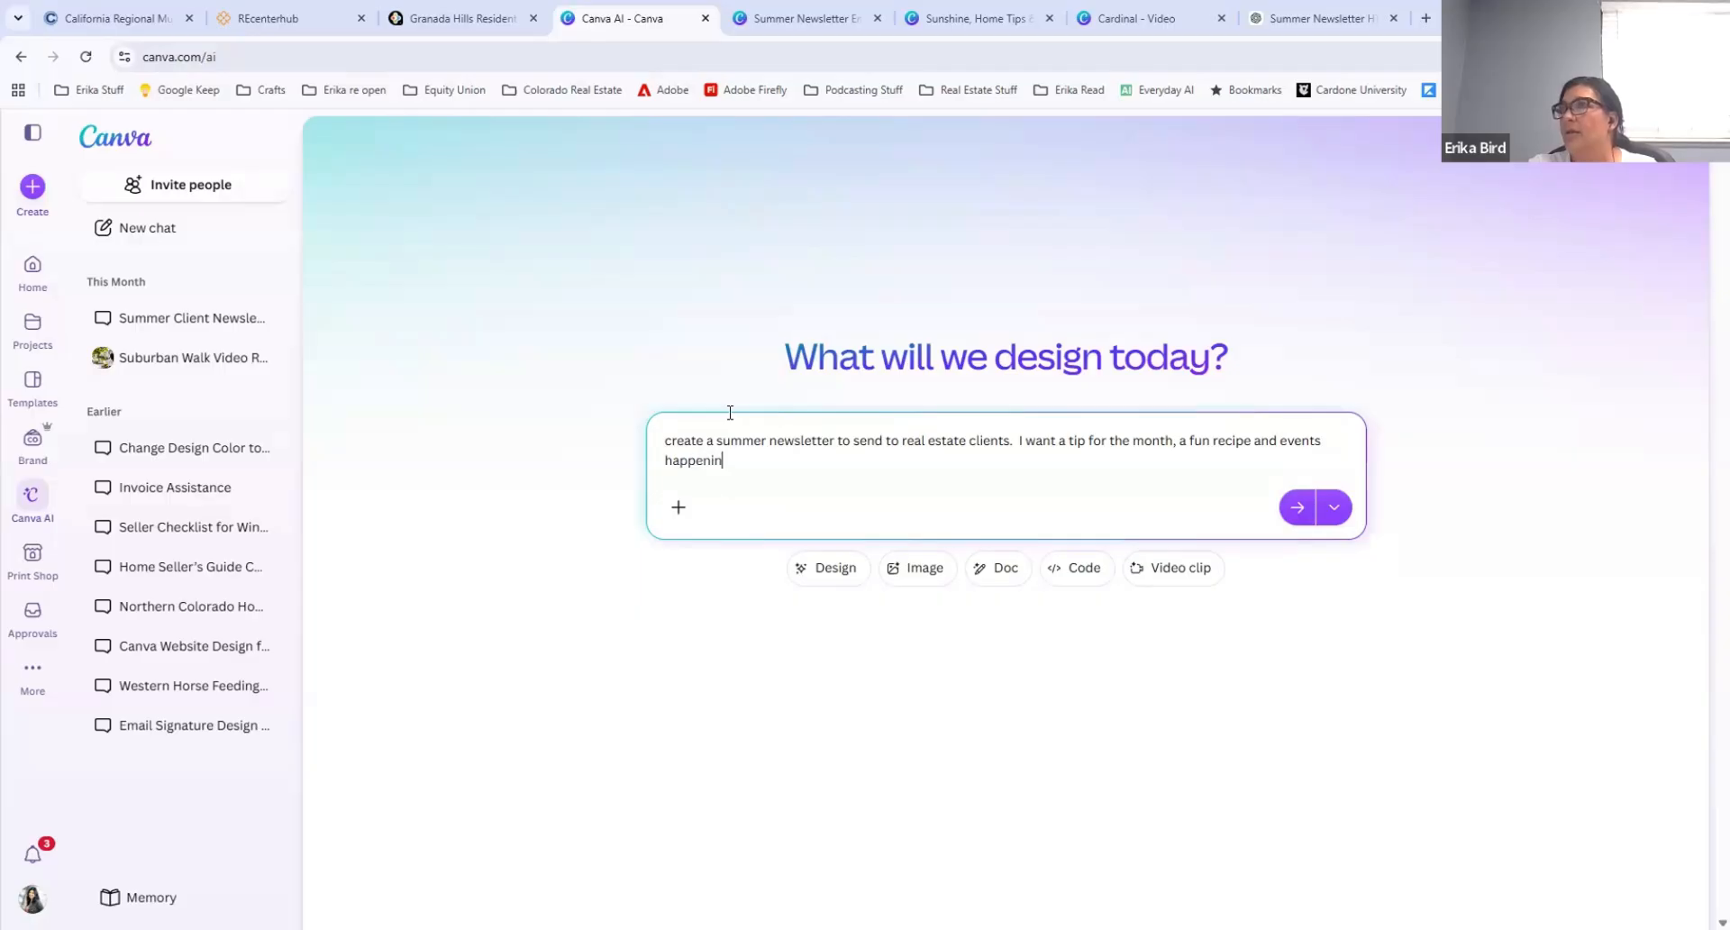
pyautogui.write('g in Santa Clarita')
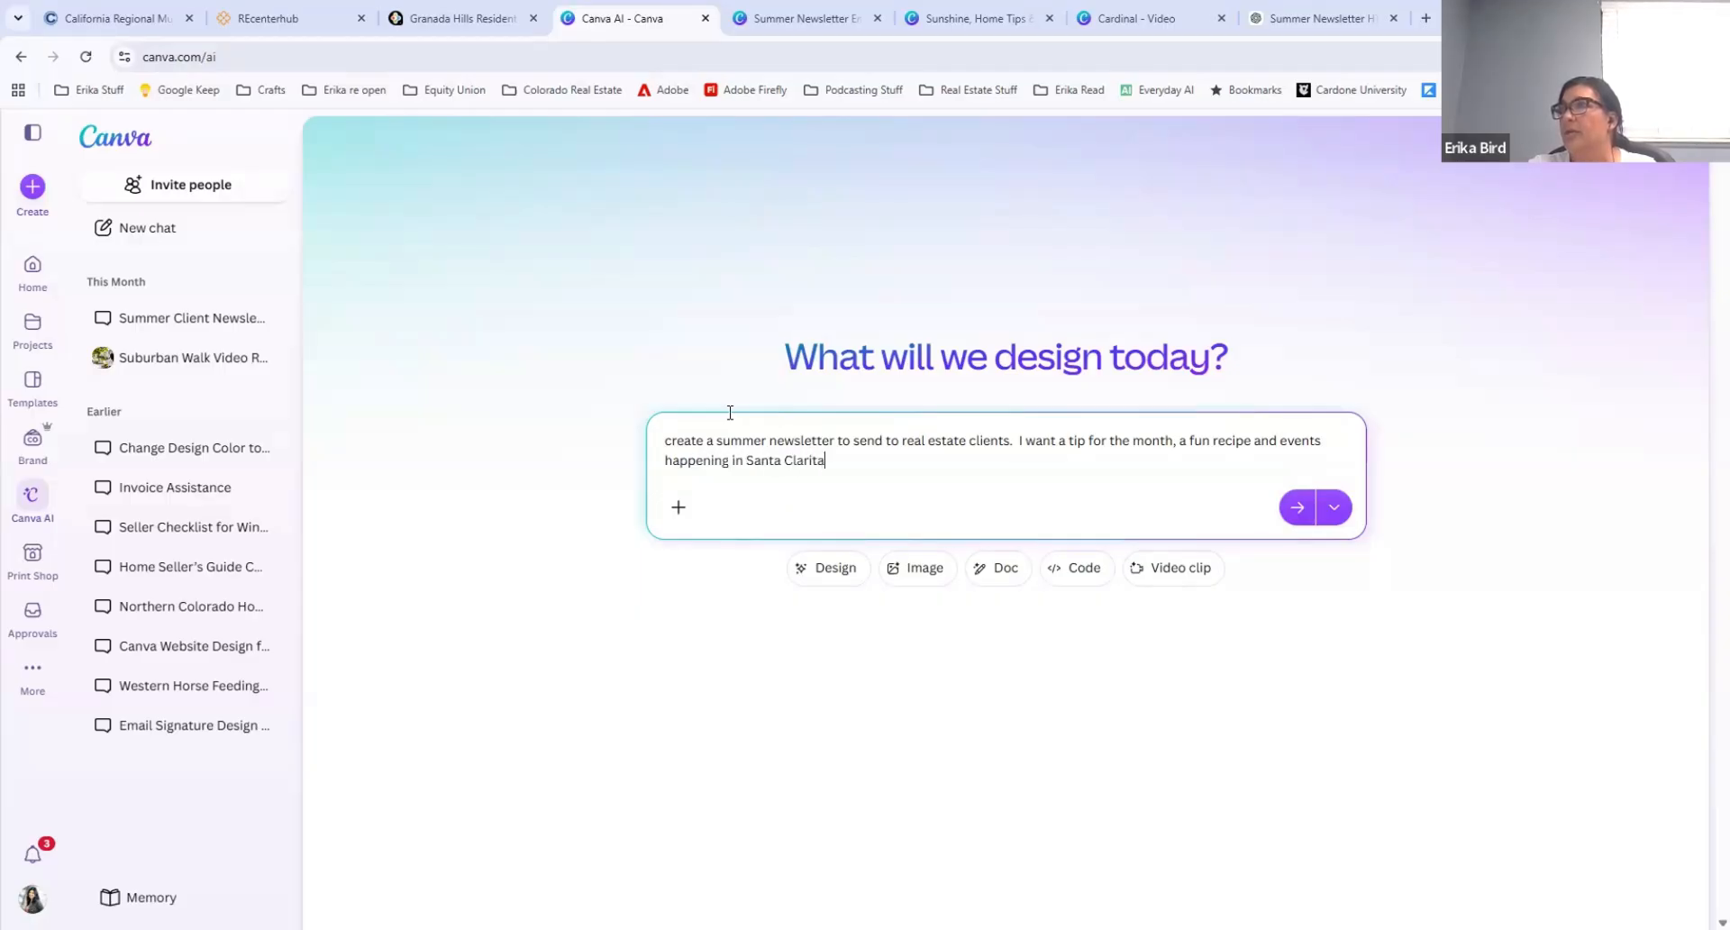
pyautogui.write(', CA for the month of JU')
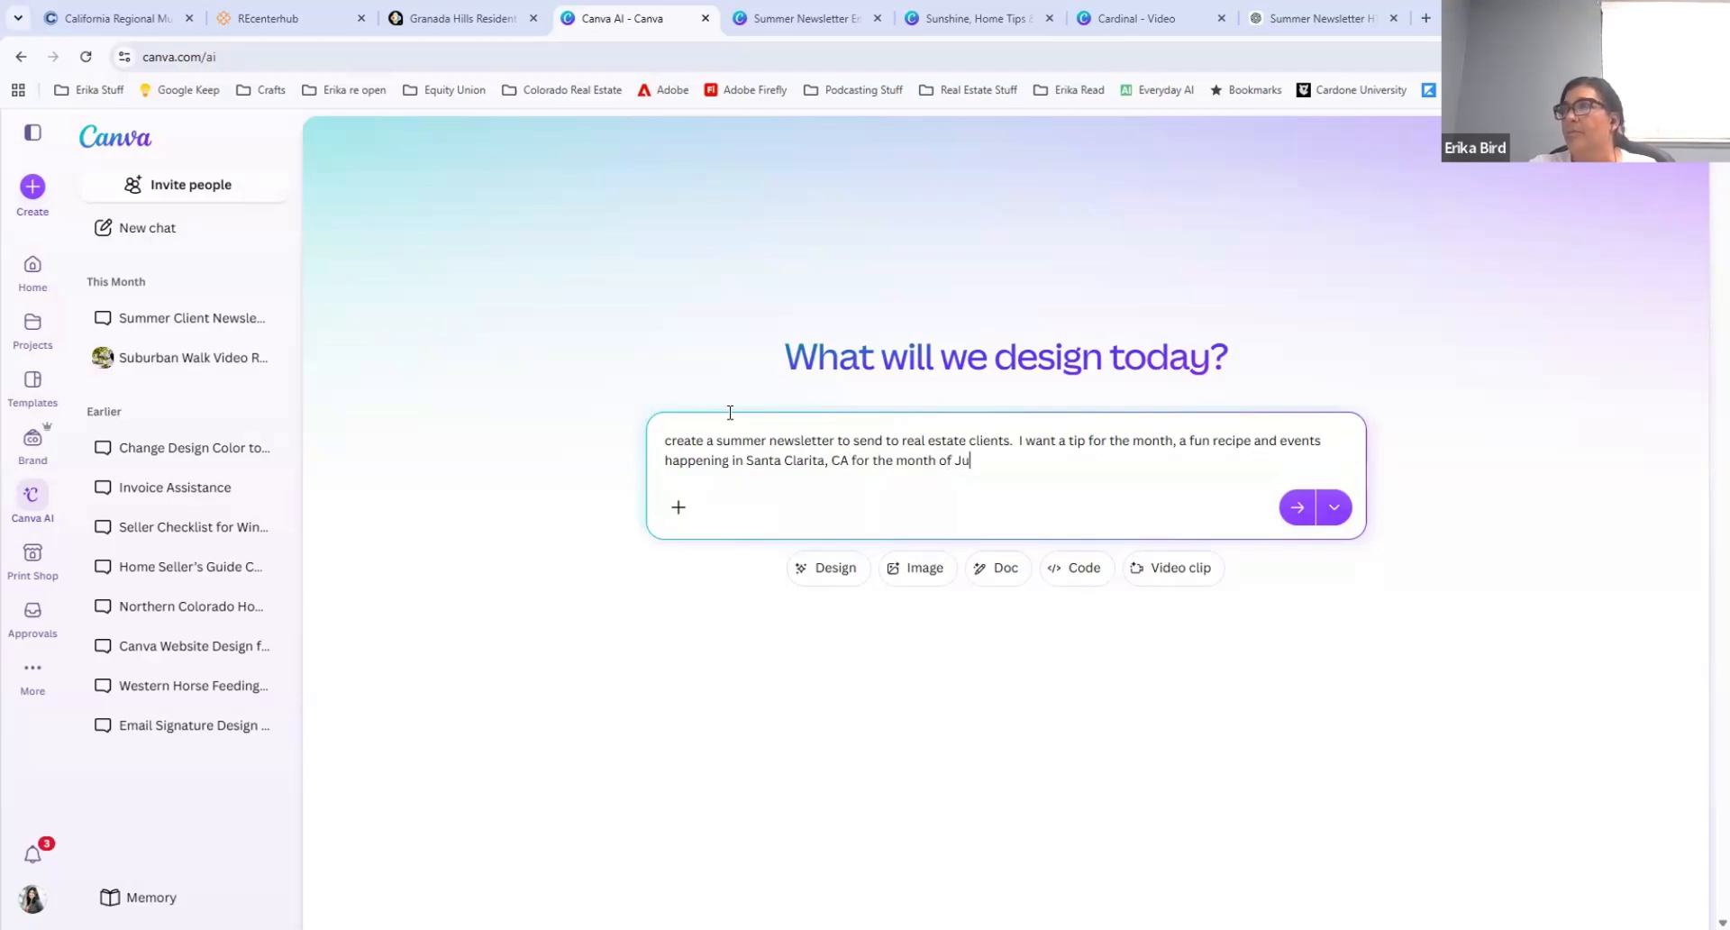
pyautogui.write('ly.  Create a')
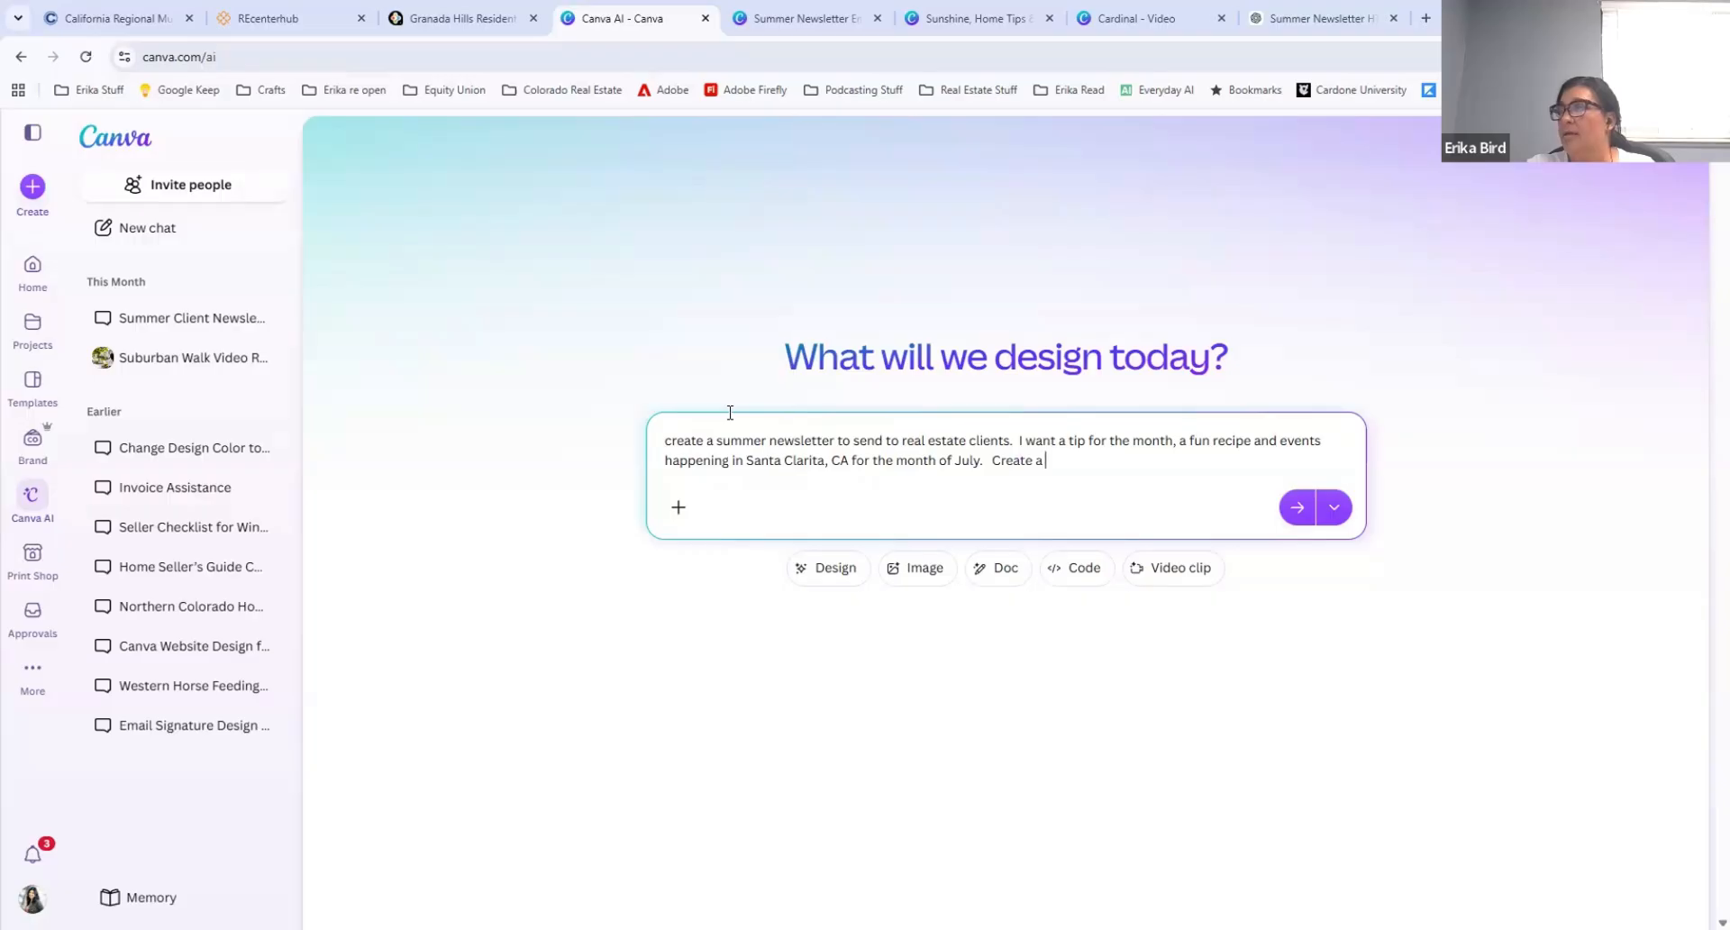
pyautogui.write(' summer ')
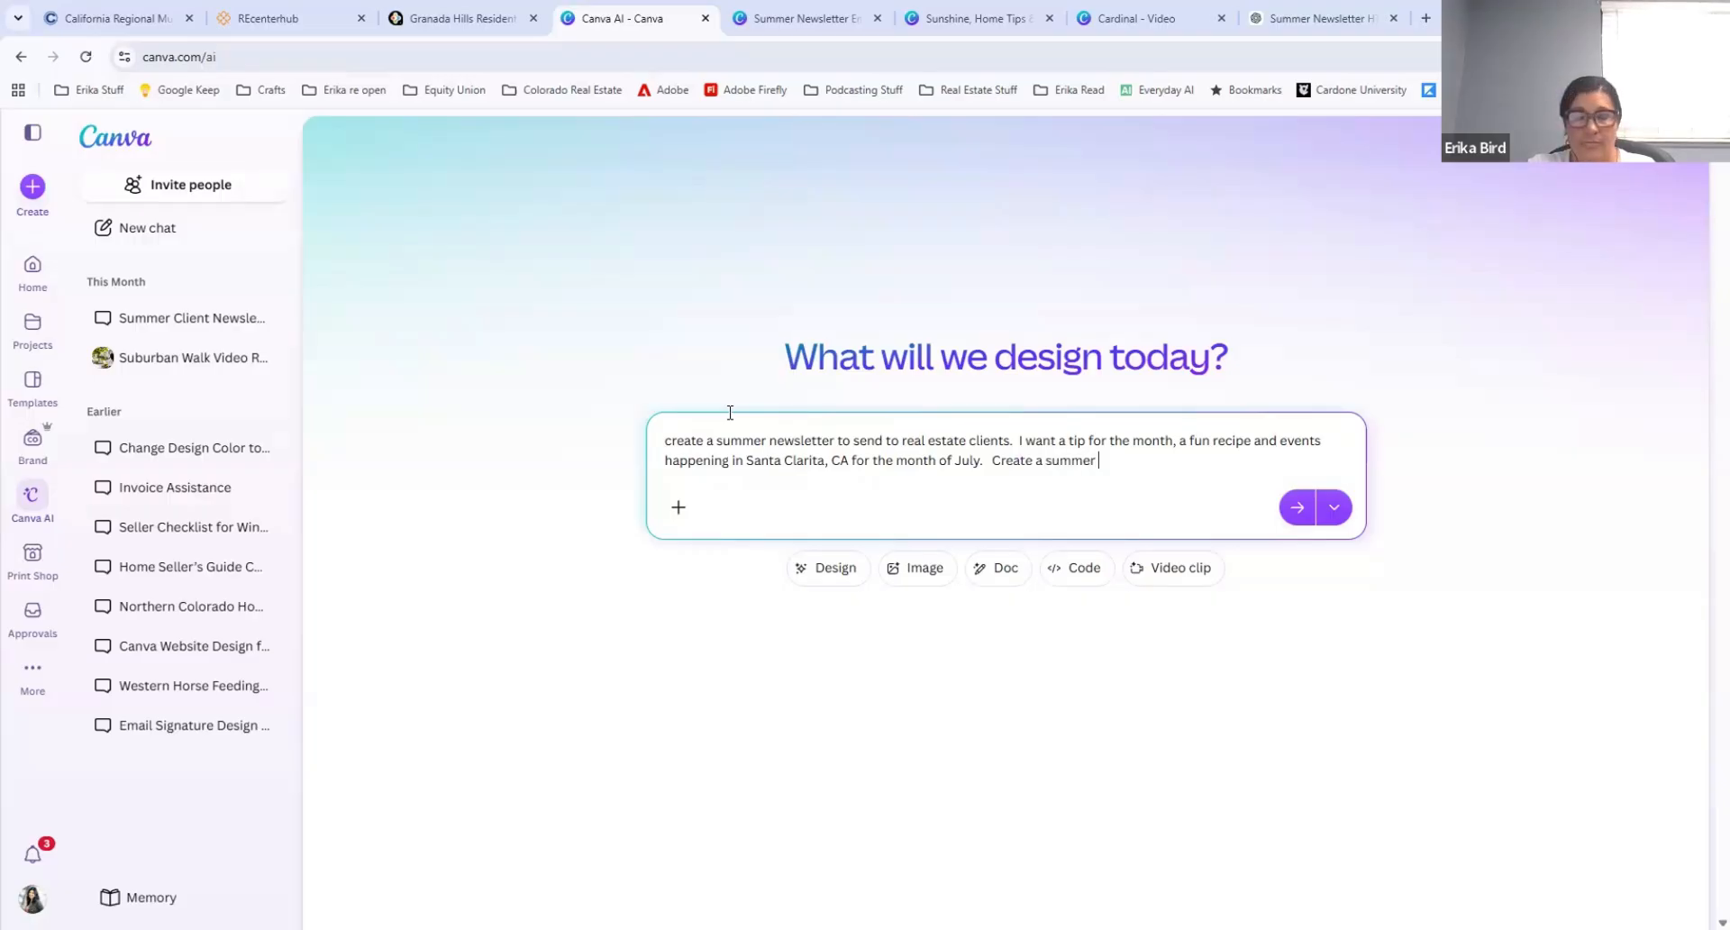
pyautogui.write('photo for t')
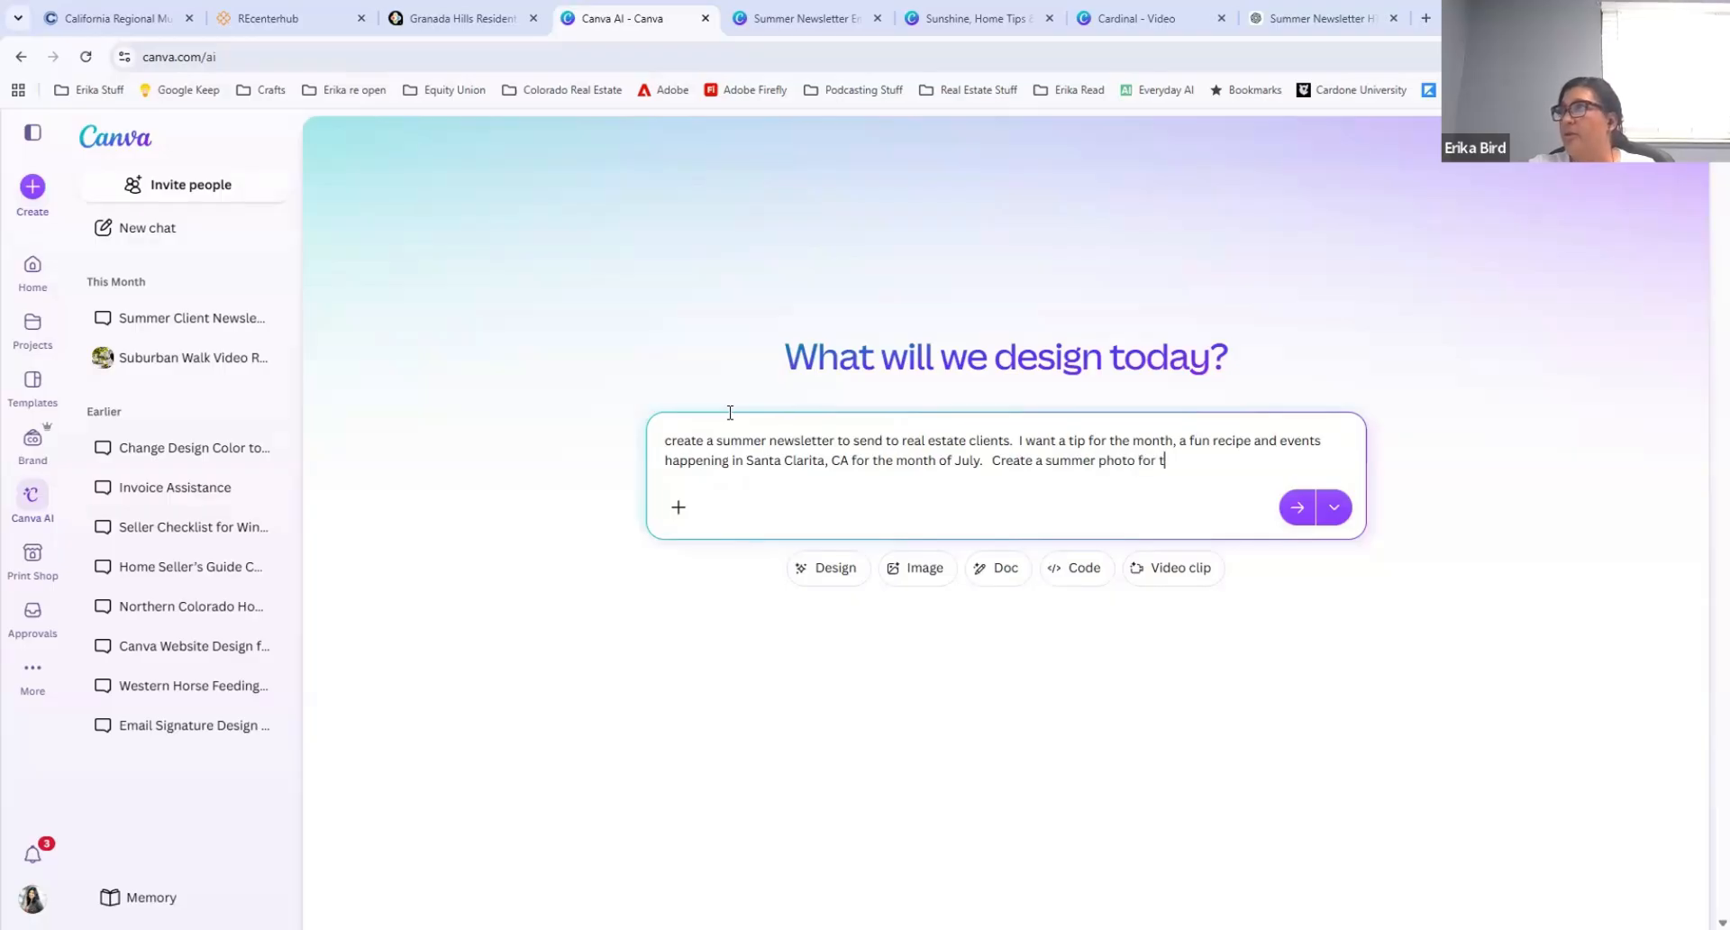
pyautogui.write('he header and le')
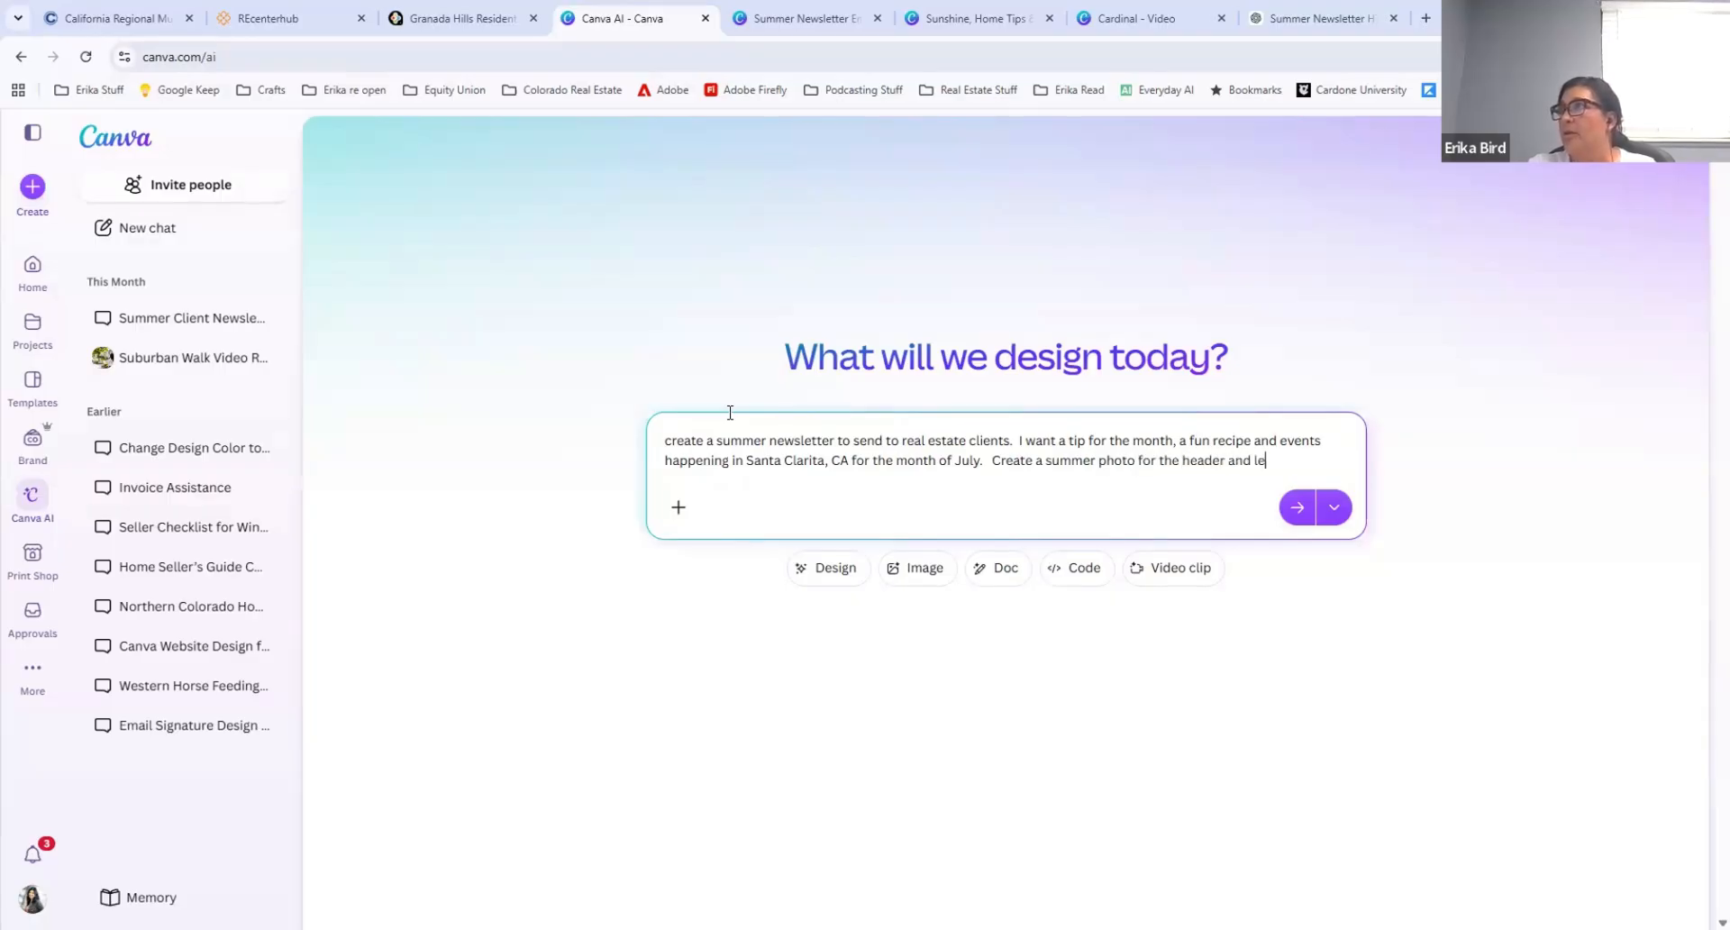
pyautogui.write('ave room at the bottom')
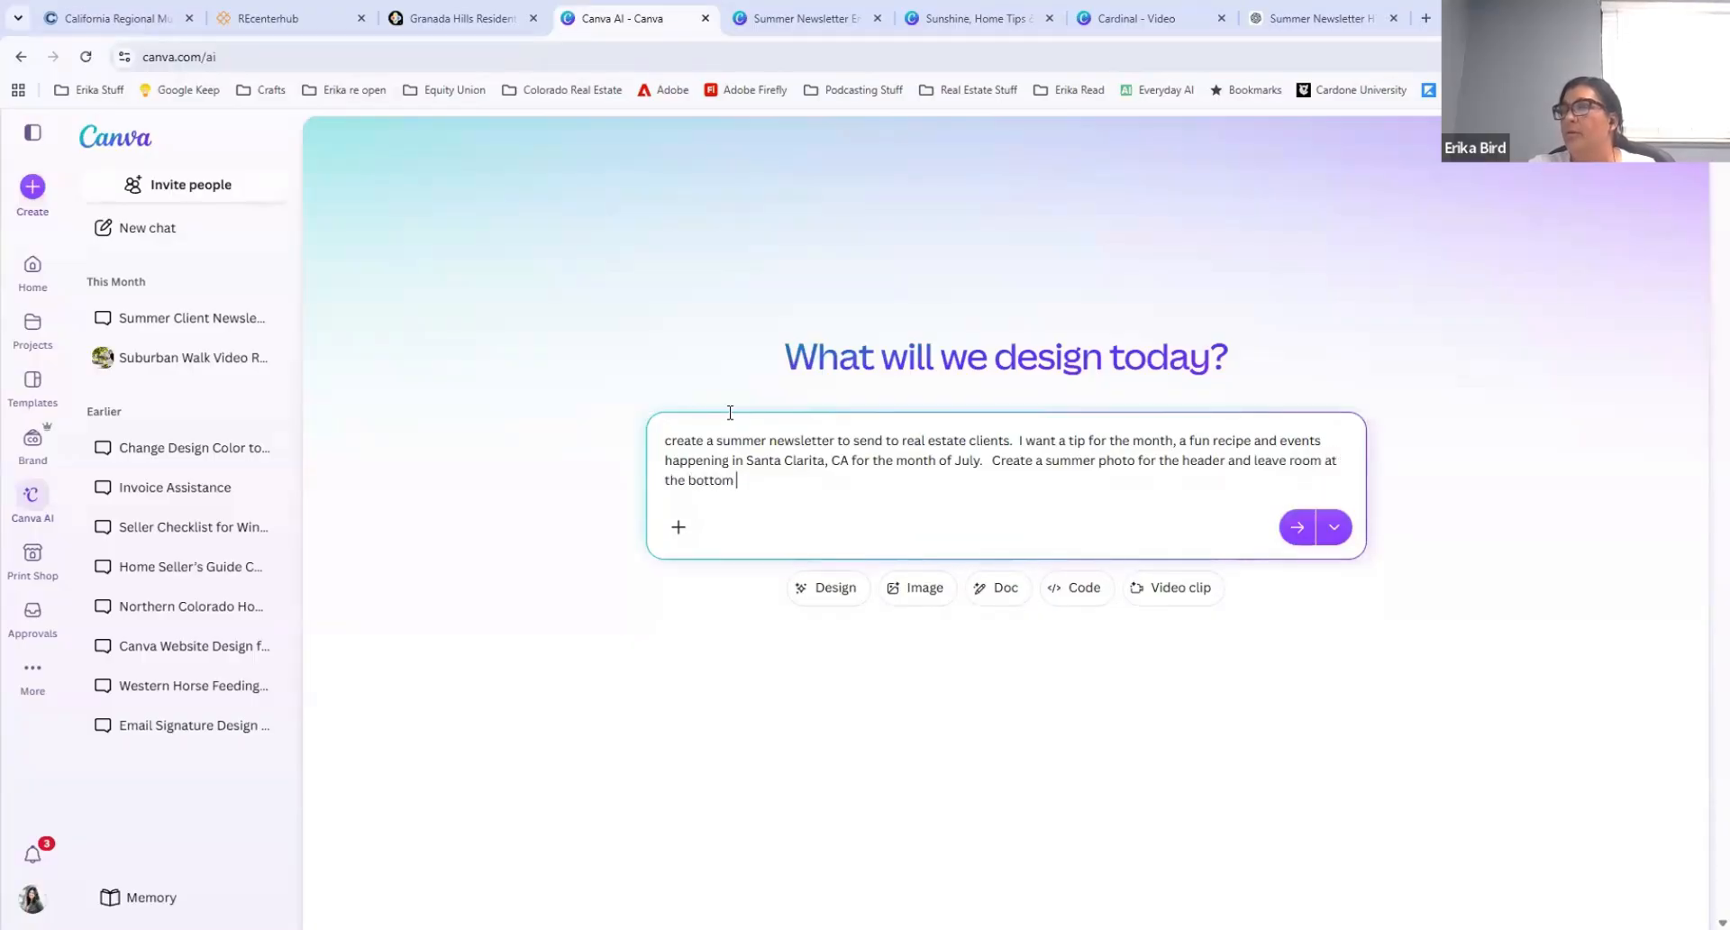
pyautogui.write(' for my business ')
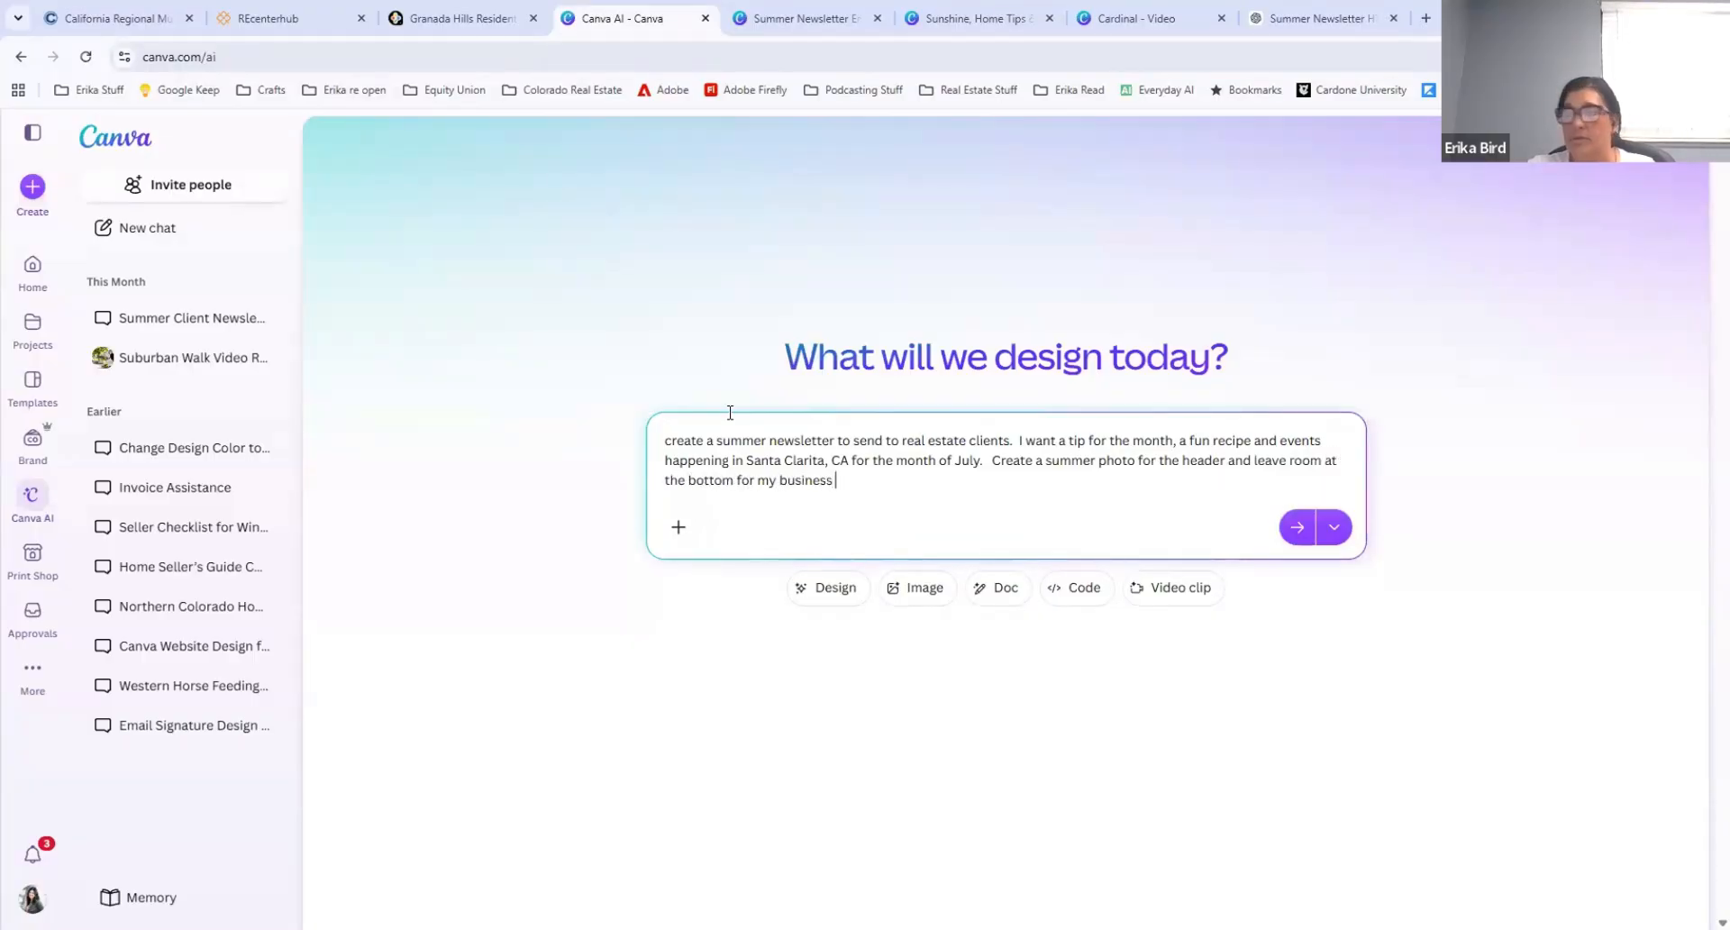
pyautogui.write('information')
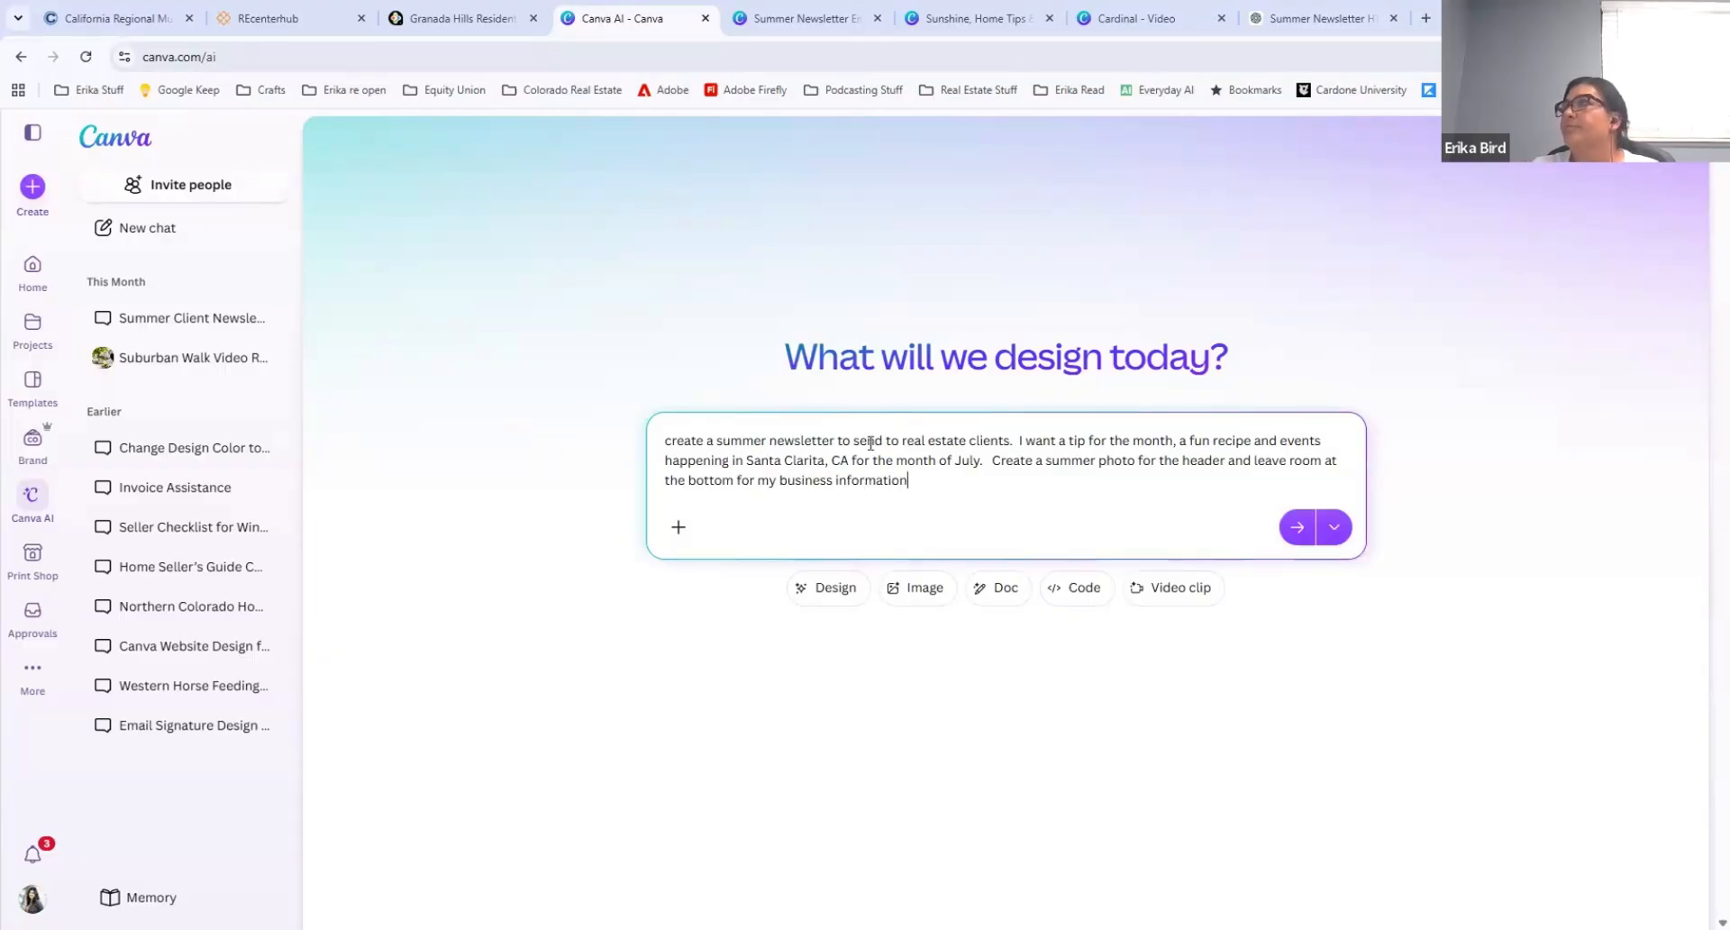
# Step: Add to the prompt a summer photo for the header and room at the bottom for business information, and submit it
pyautogui.click(1294, 527)
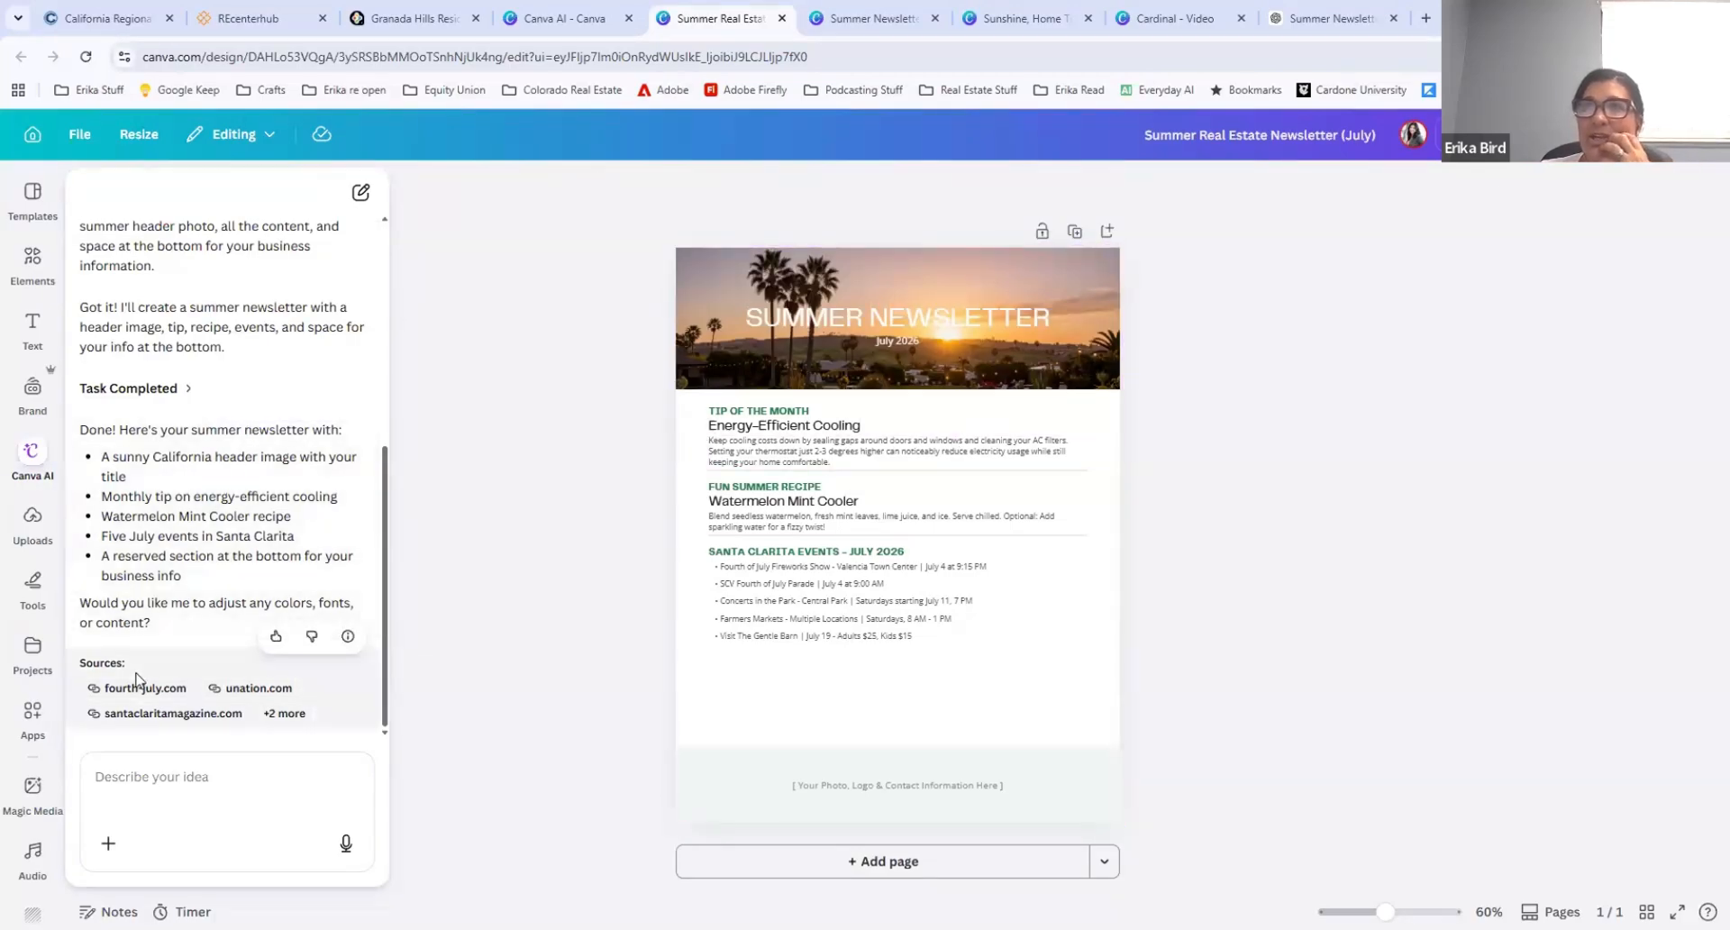
# Step: Delete the footer's placeholder contact text and fill the footer rectangle with the dark blue from the Equity Union palette
pyautogui.click(829, 700)
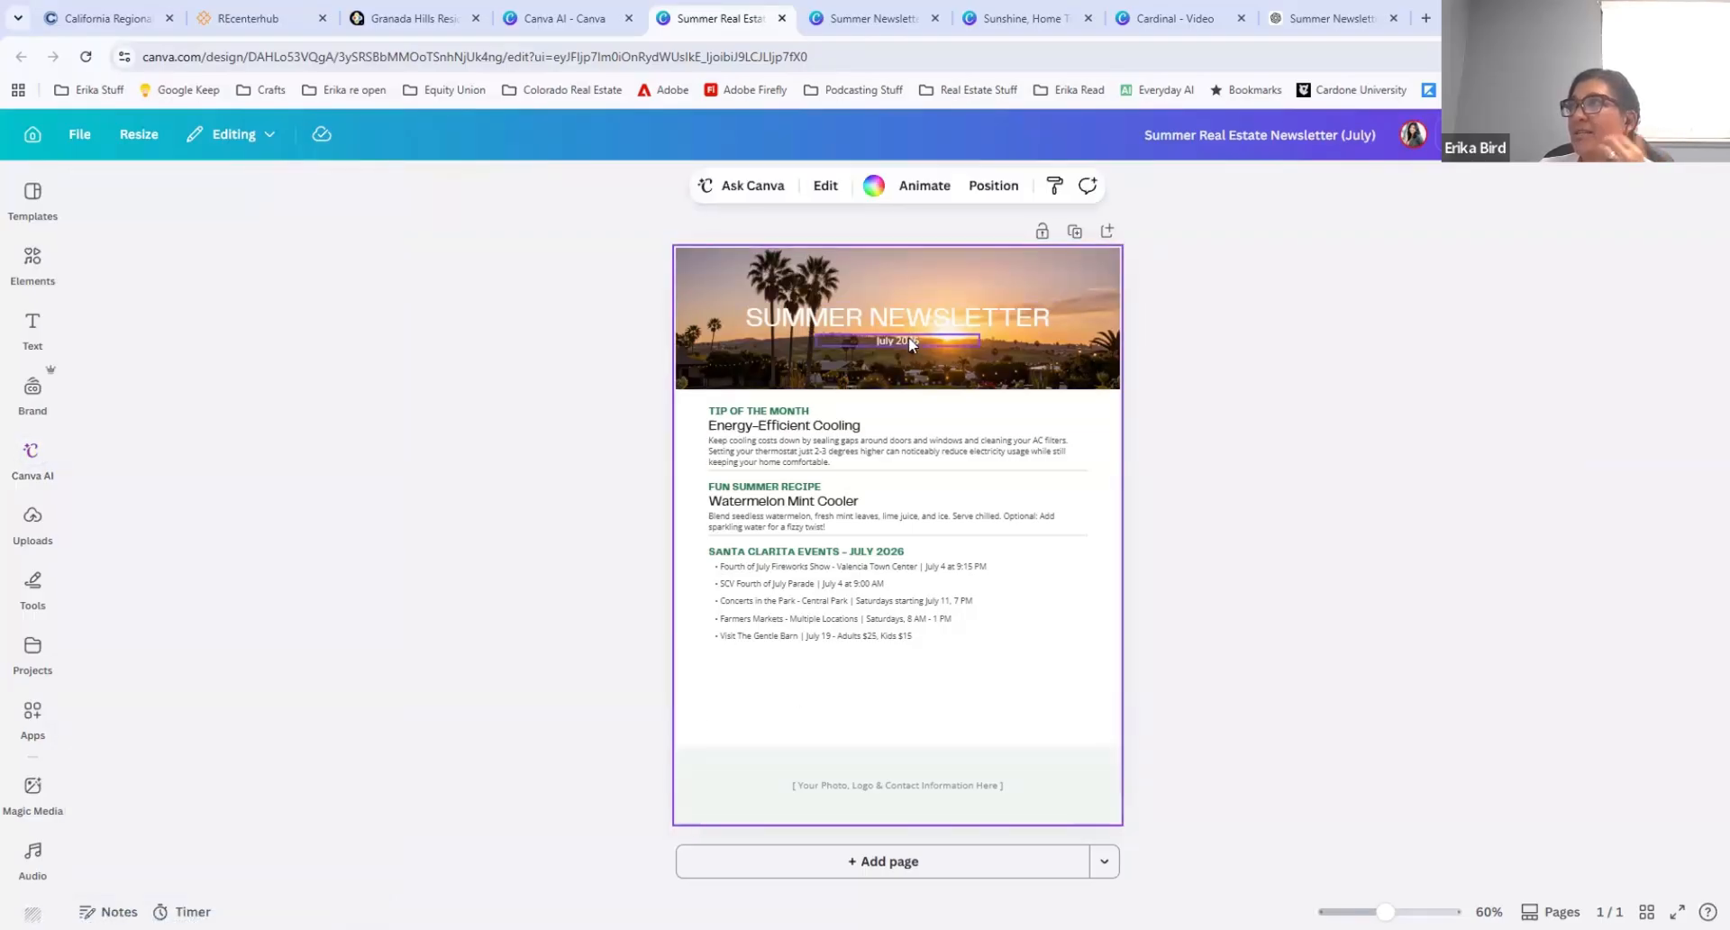
pyautogui.click(894, 787)
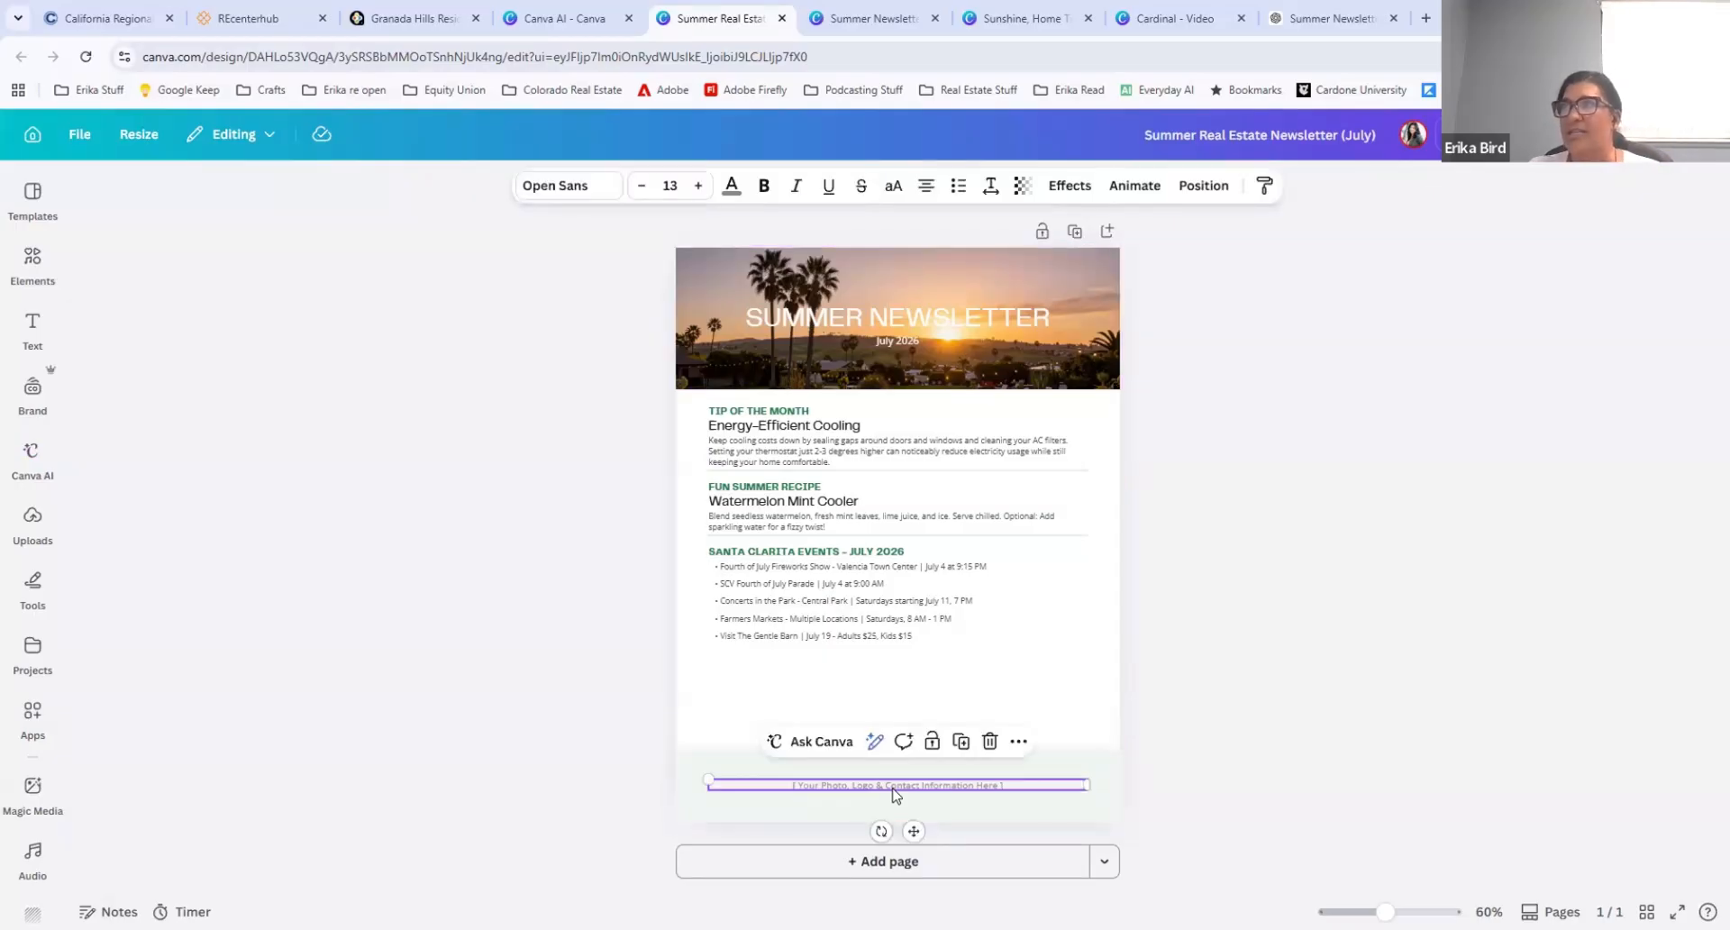
pyautogui.press('Delete')
pyautogui.click(894, 794)
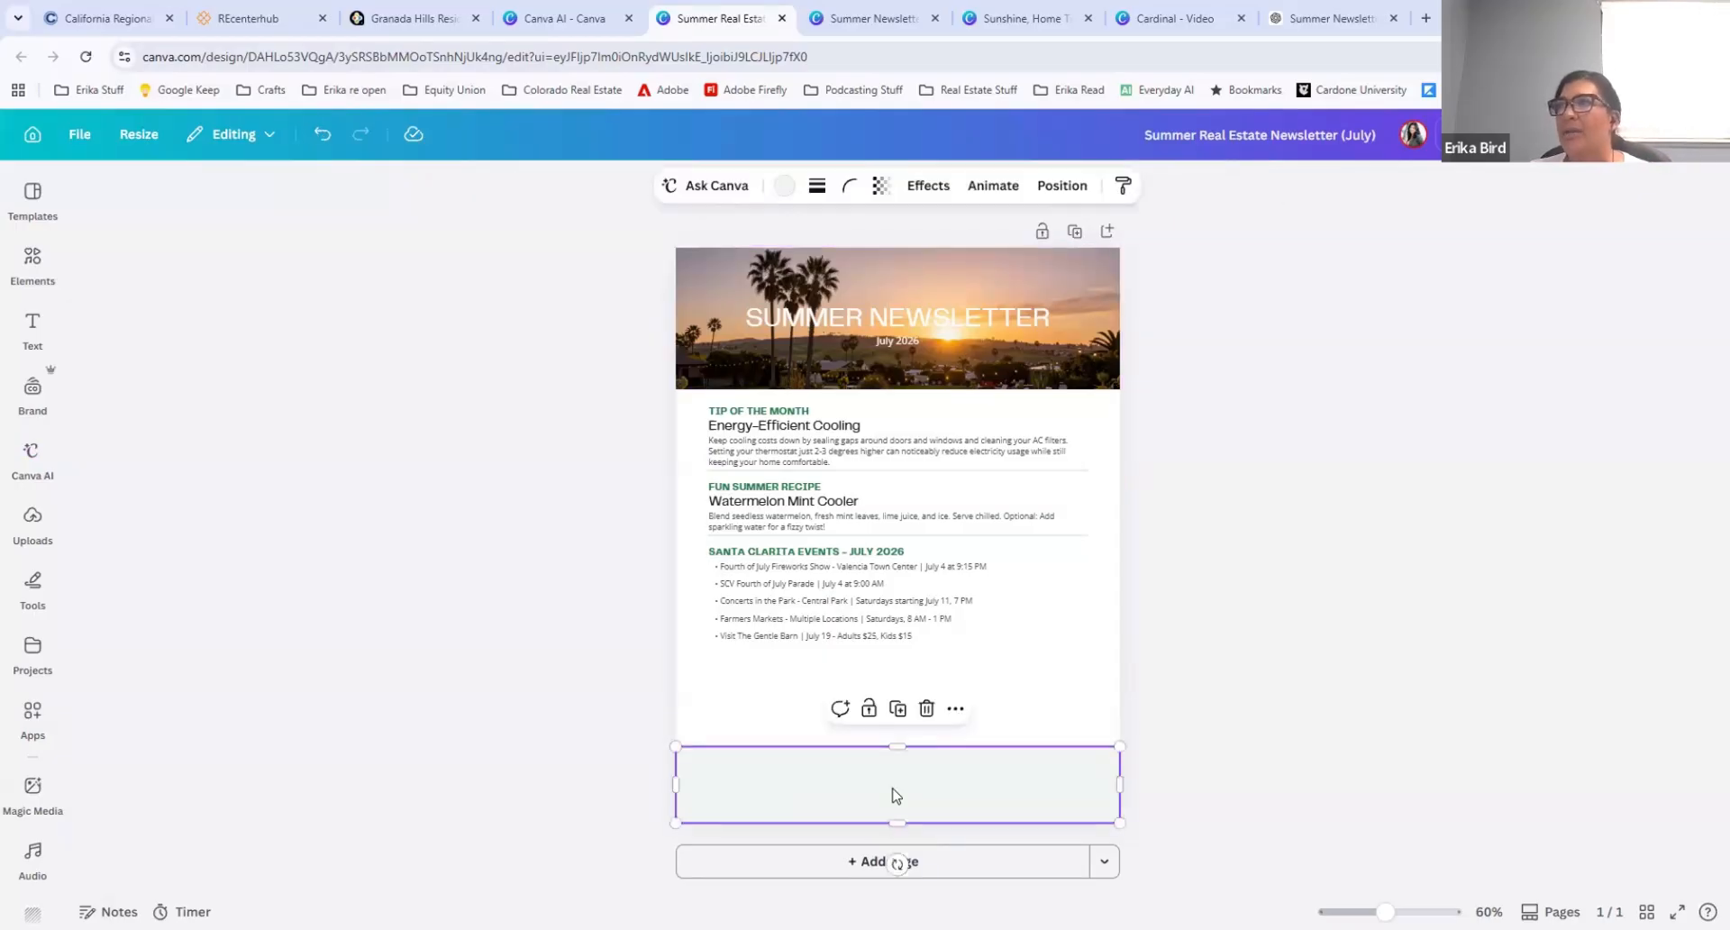
pyautogui.click(780, 182)
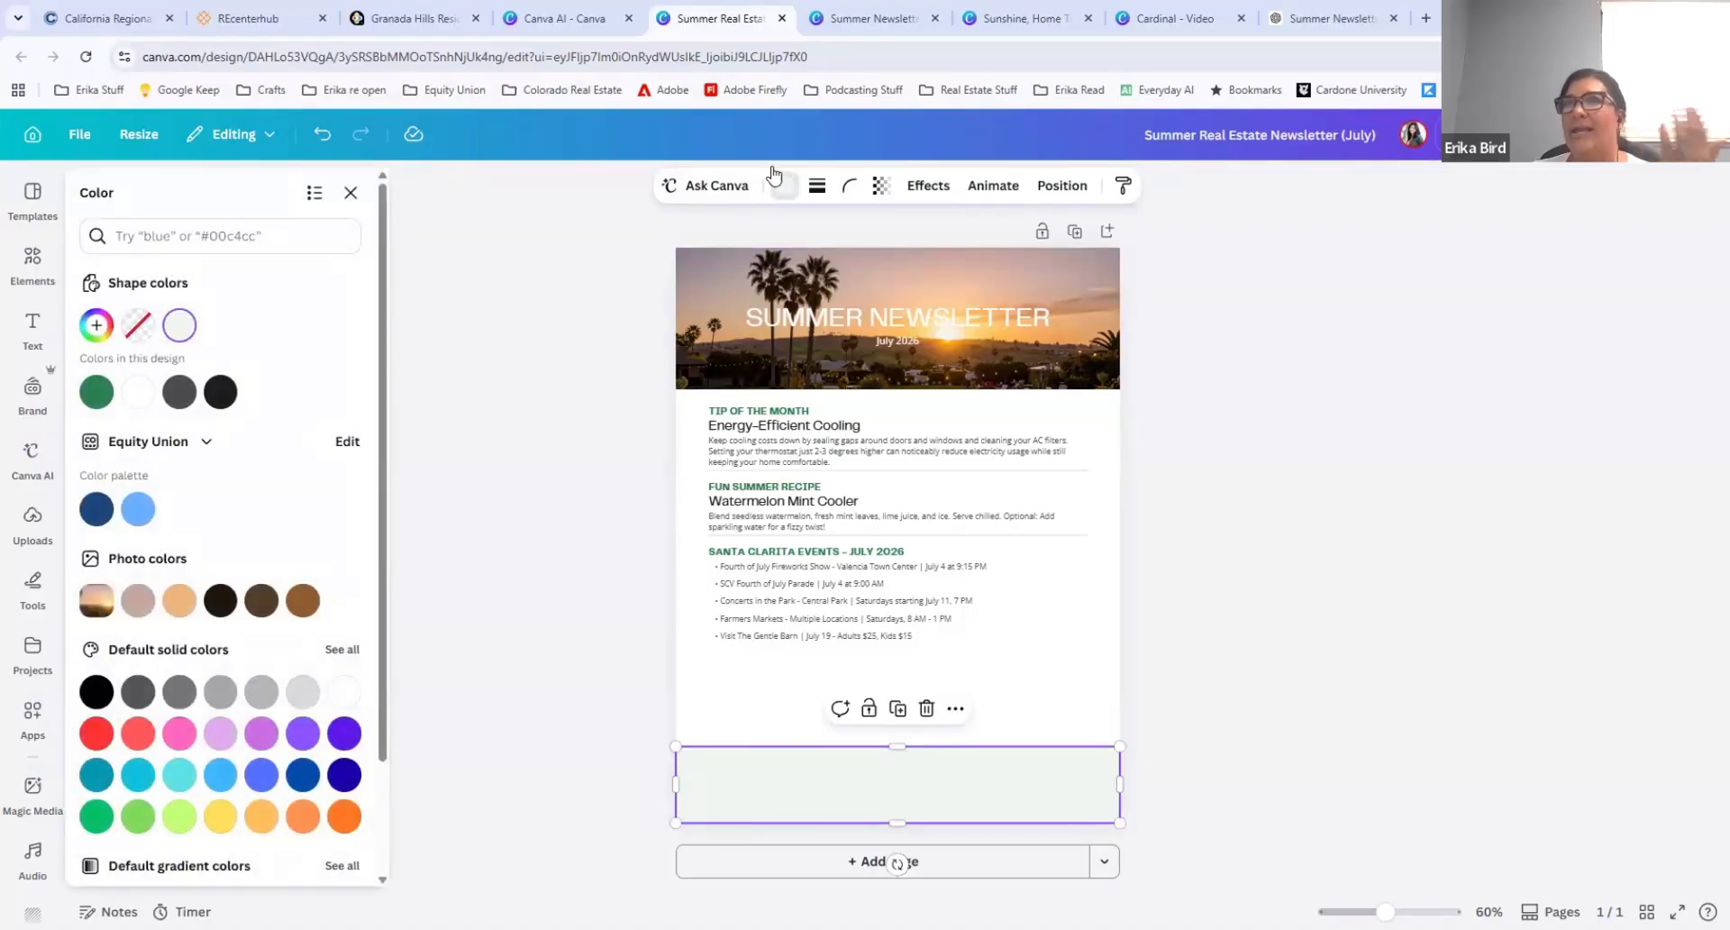
pyautogui.click(95, 510)
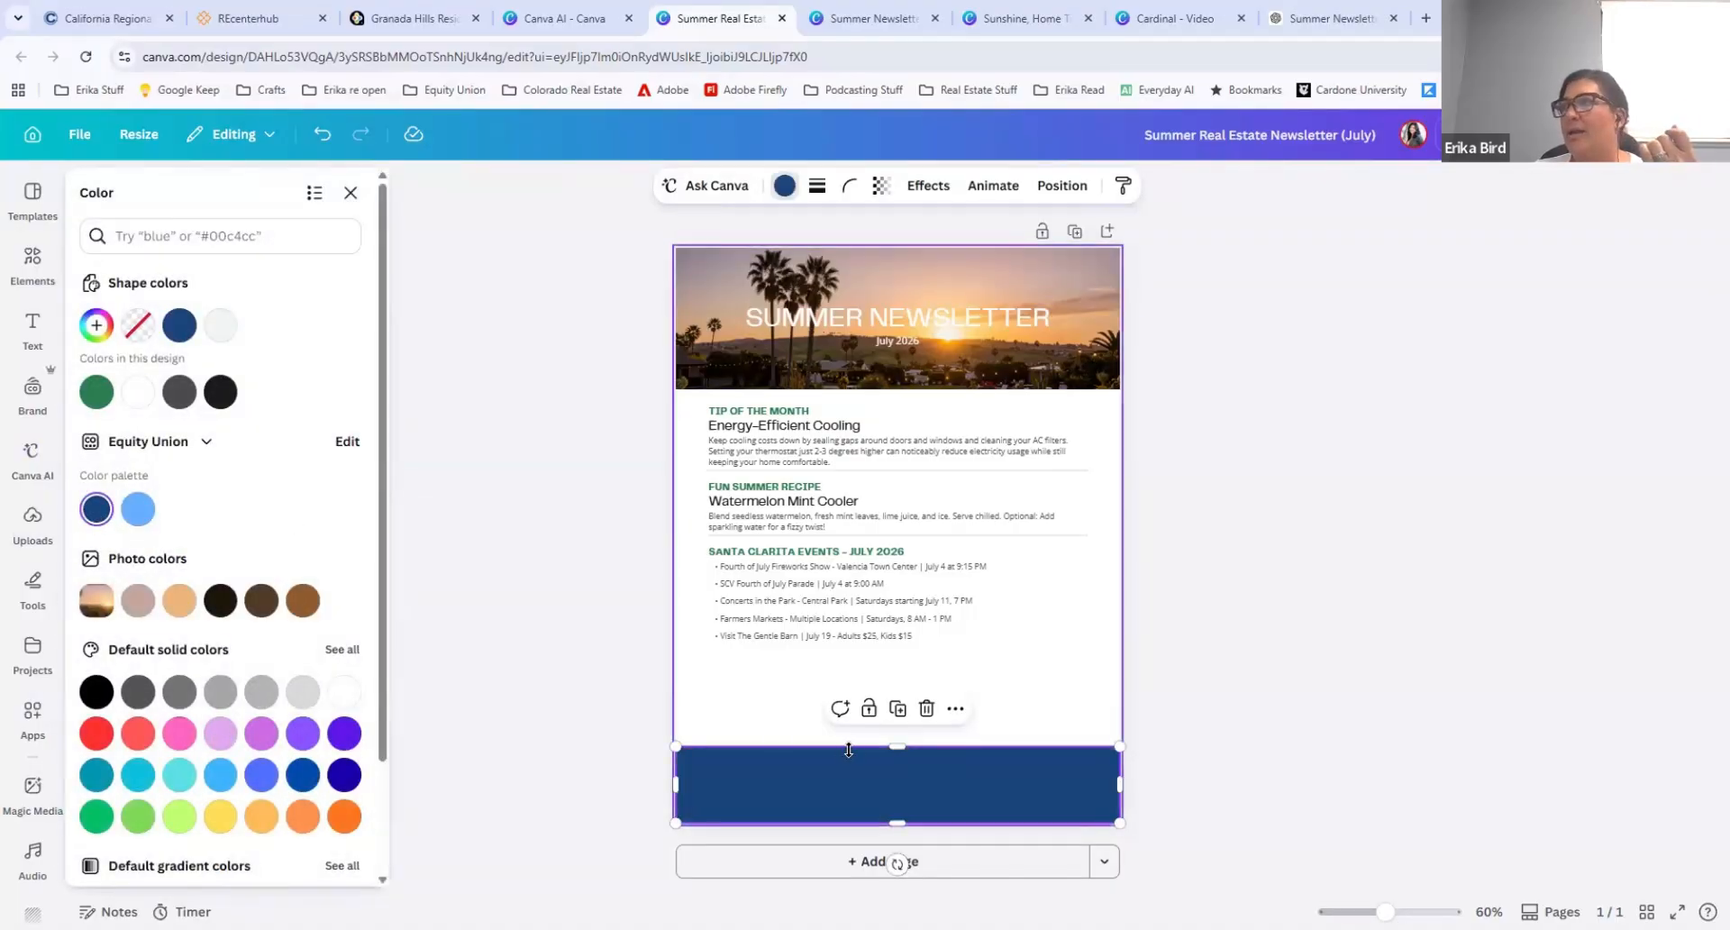
# Step: Place the white Equity Union logo from the brand assets at the right end of the blue footer and scale it to fit
pyautogui.click(36, 541)
pyautogui.click(32, 391)
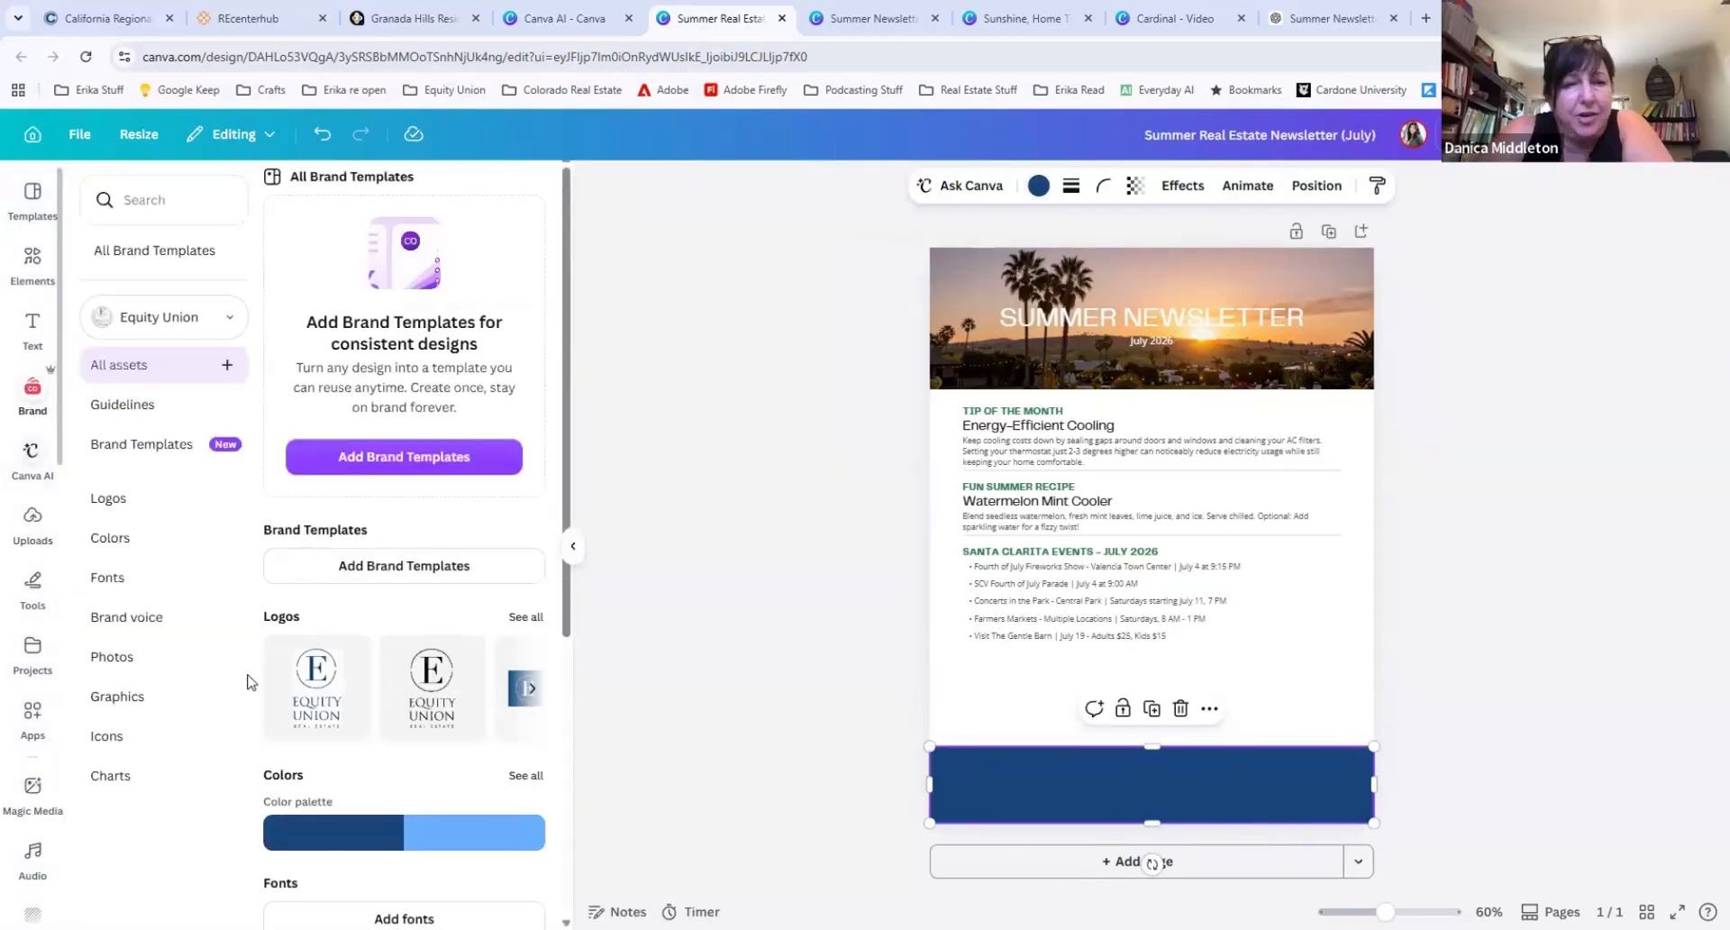
pyautogui.click(531, 689)
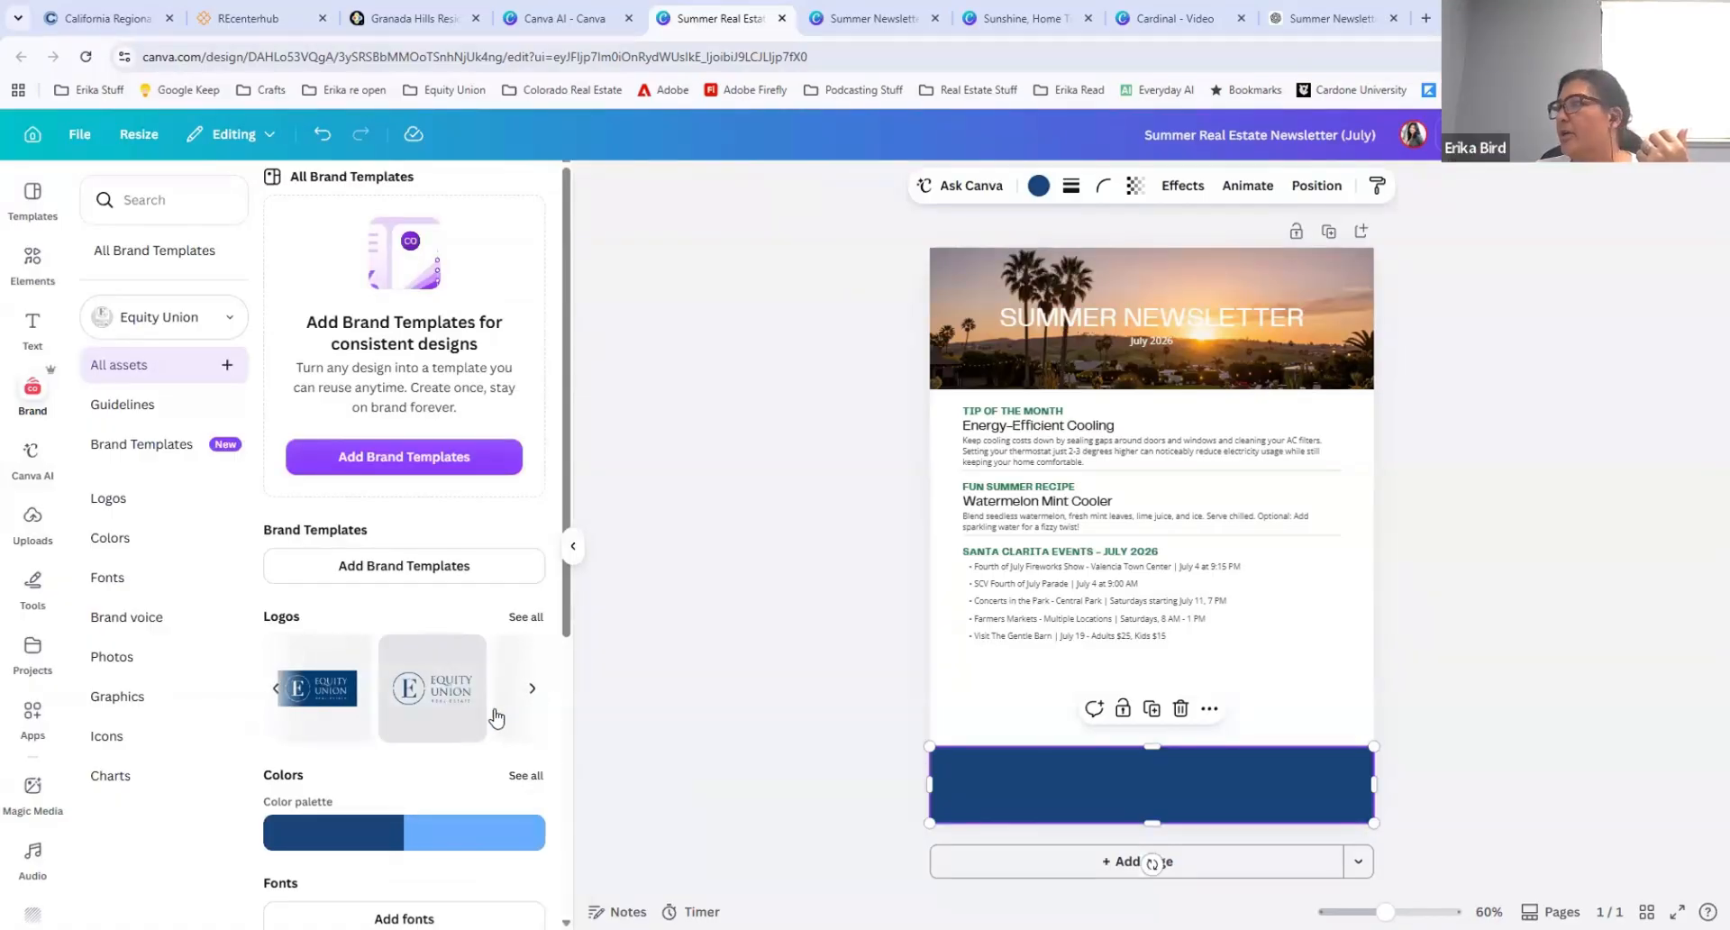
pyautogui.moveTo(1243, 768); pyautogui.dragTo(1240, 736)
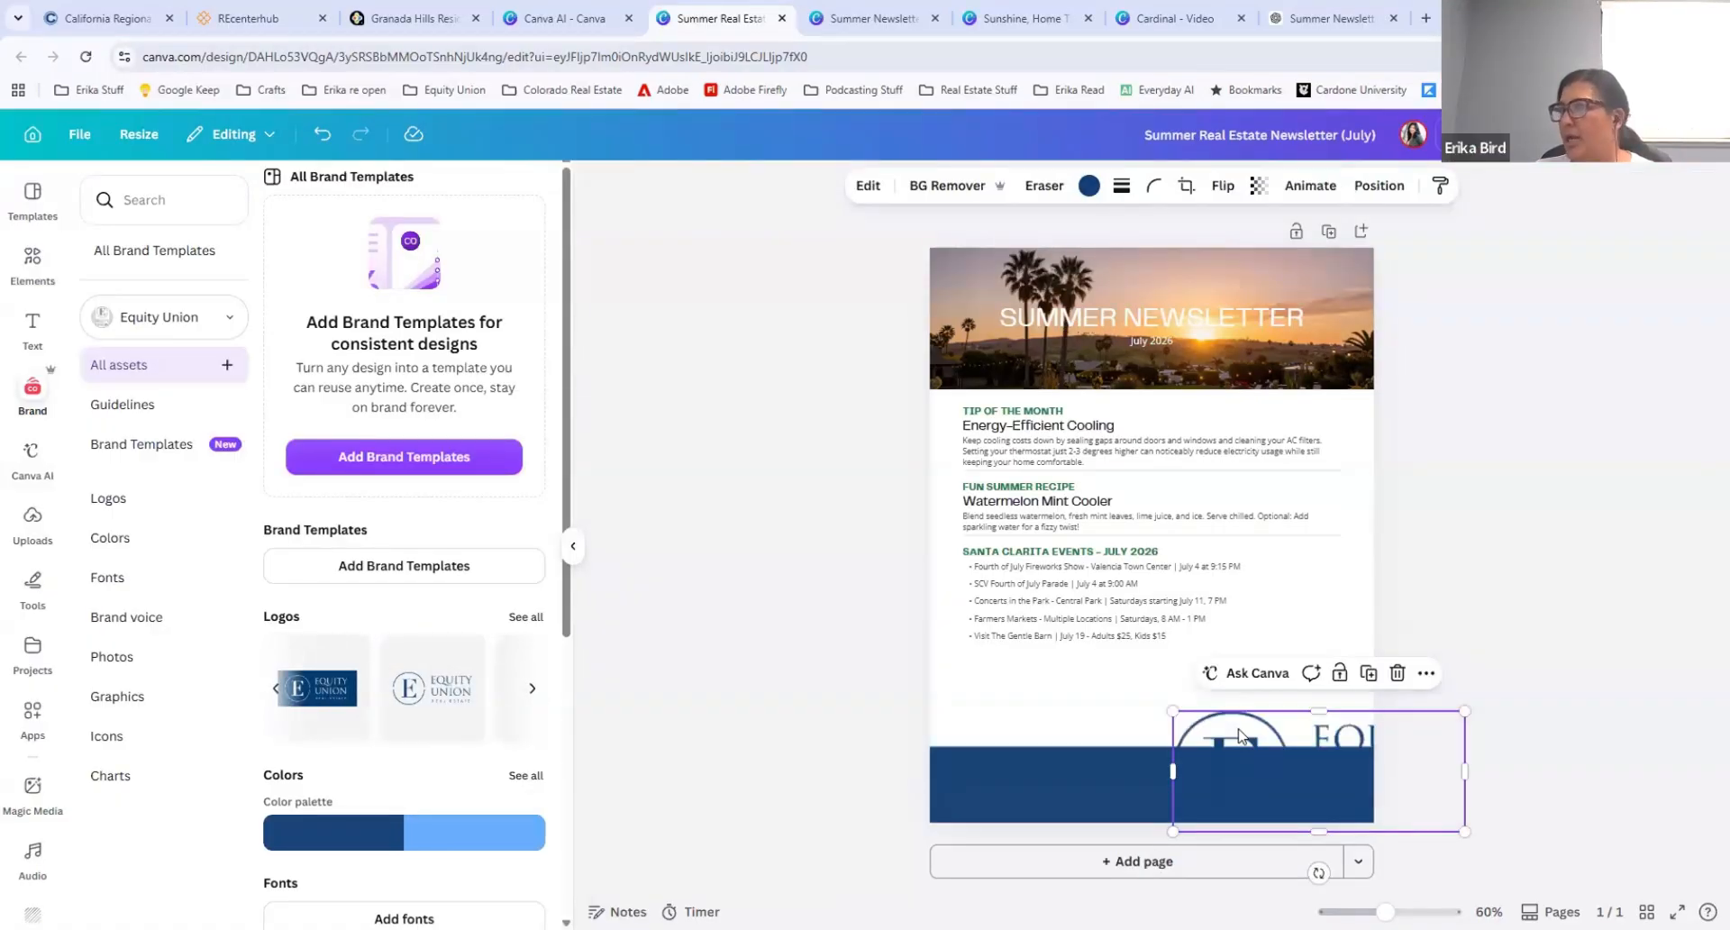
pyautogui.press('Delete')
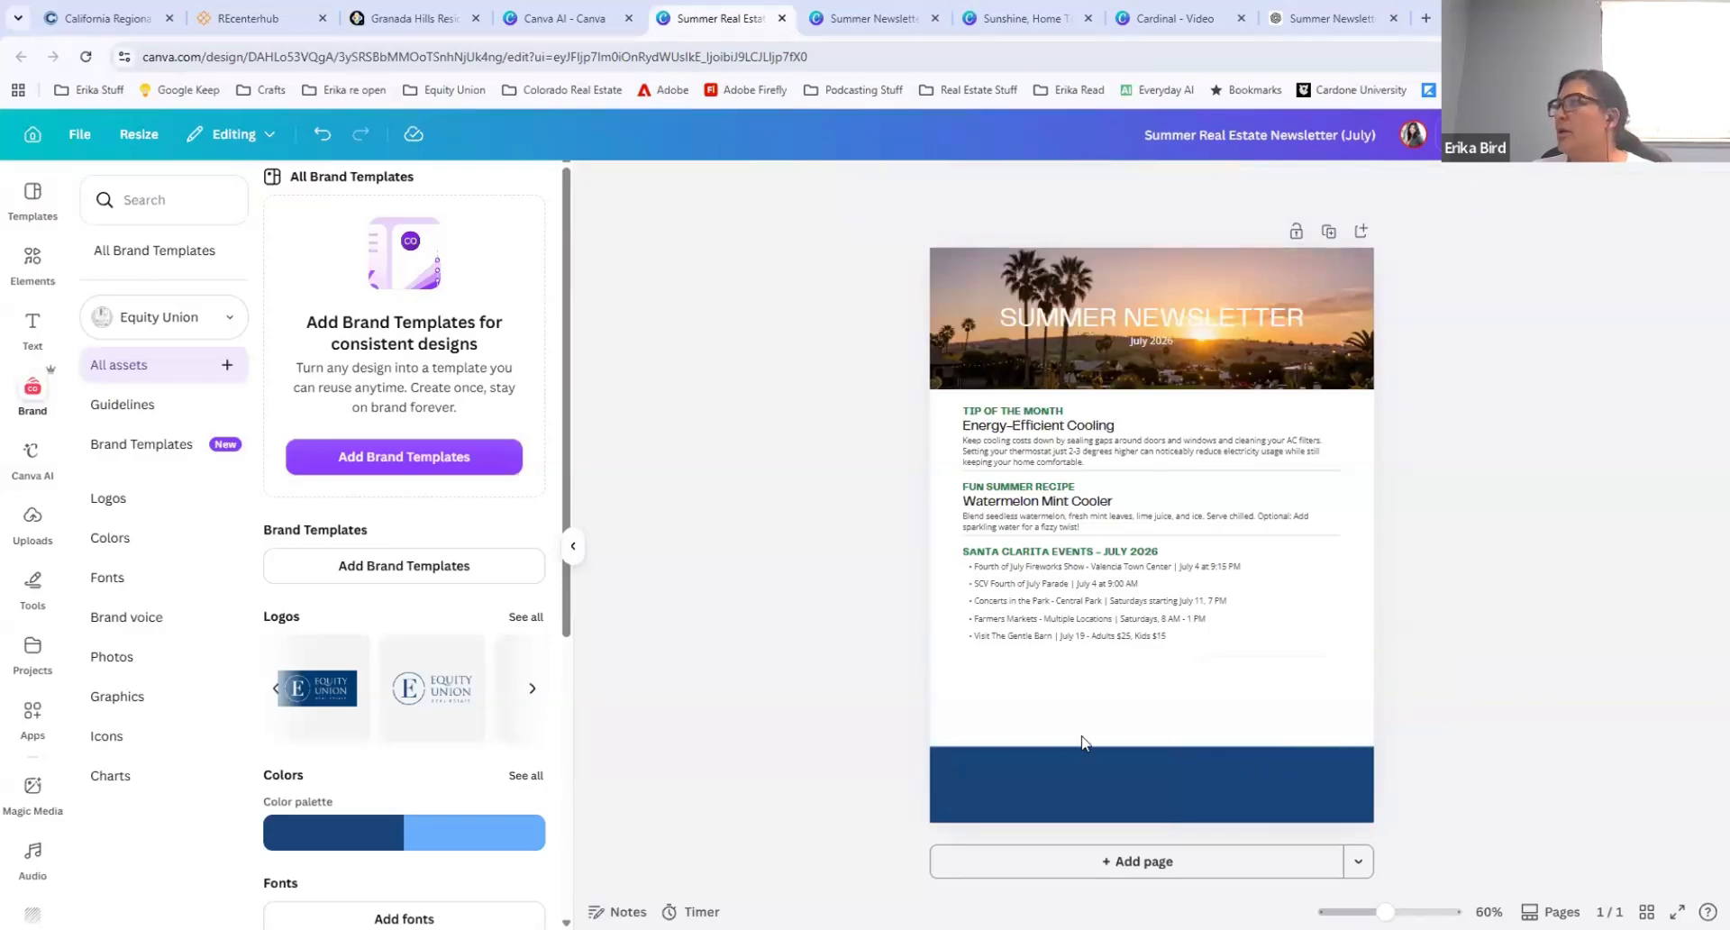
pyautogui.click(532, 688)
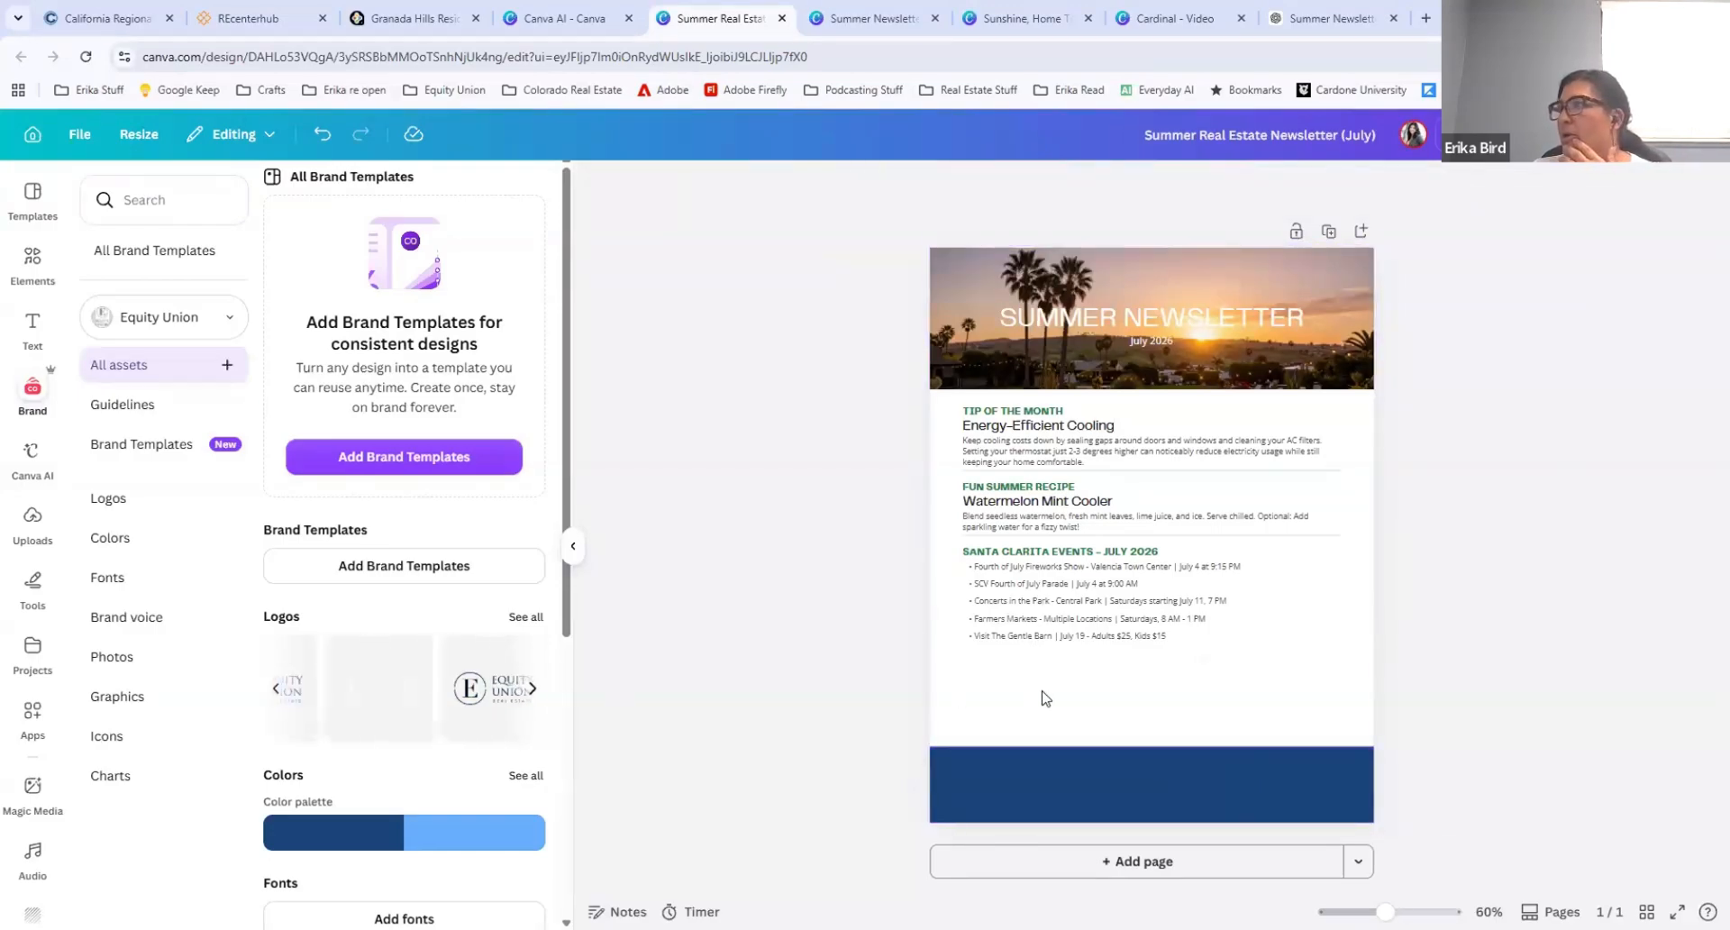
pyautogui.click(388, 691)
pyautogui.moveTo(1154, 551); pyautogui.dragTo(1216, 777)
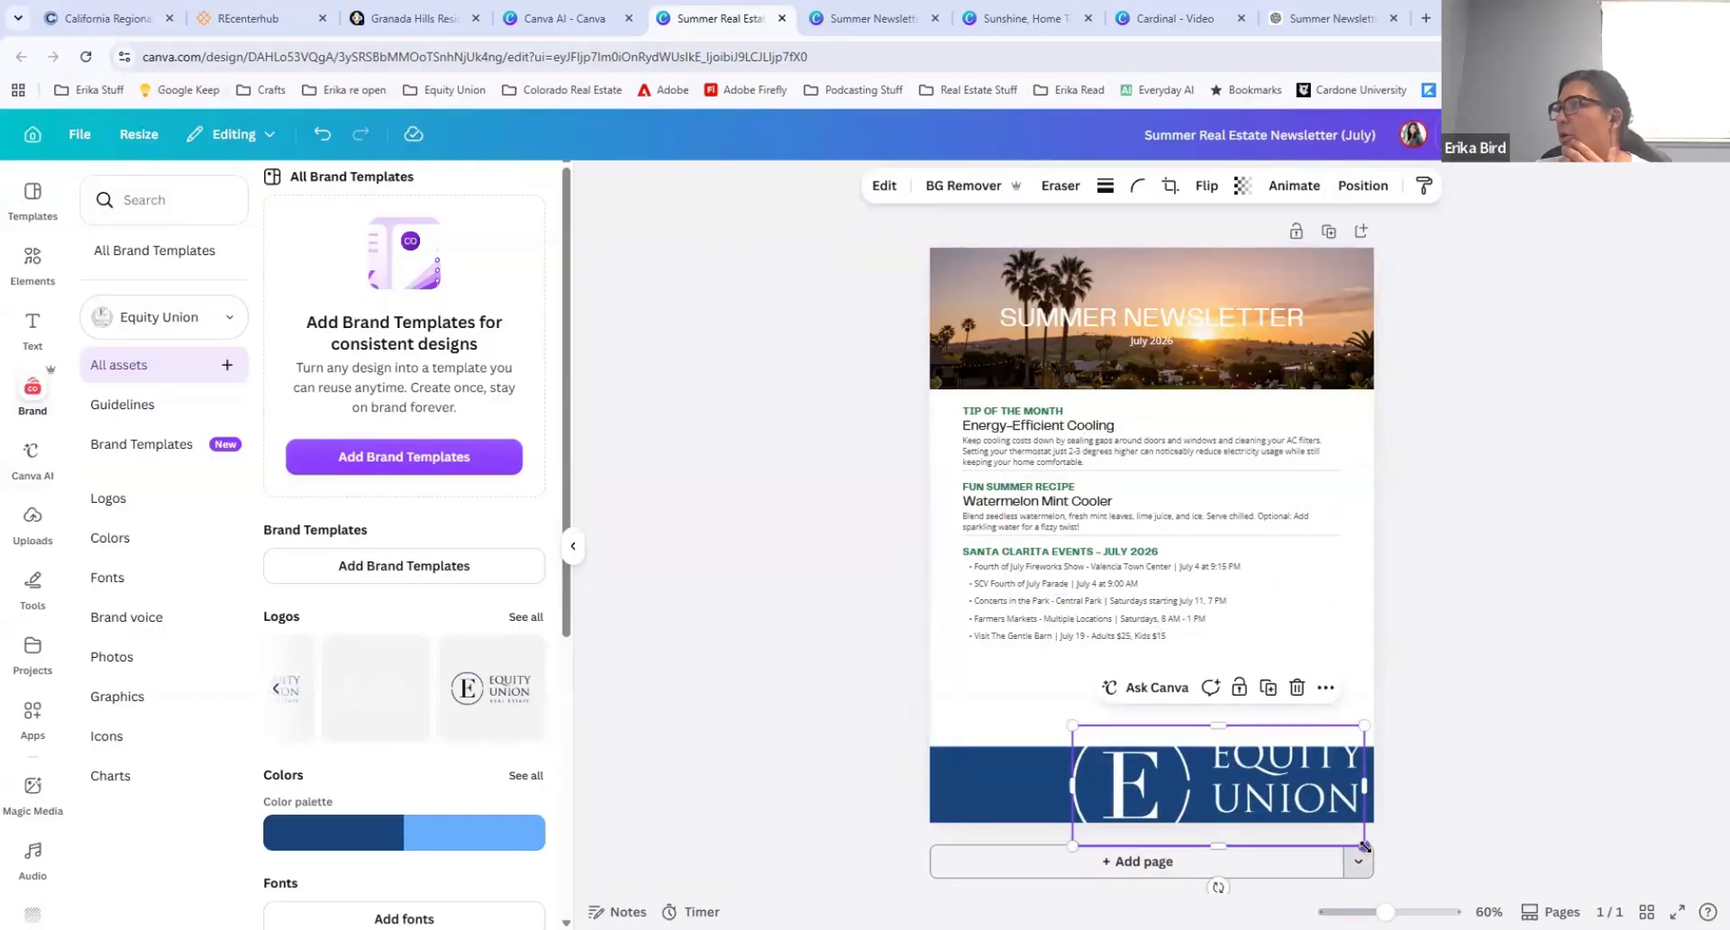
pyautogui.moveTo(1364, 846); pyautogui.dragTo(1328, 793)
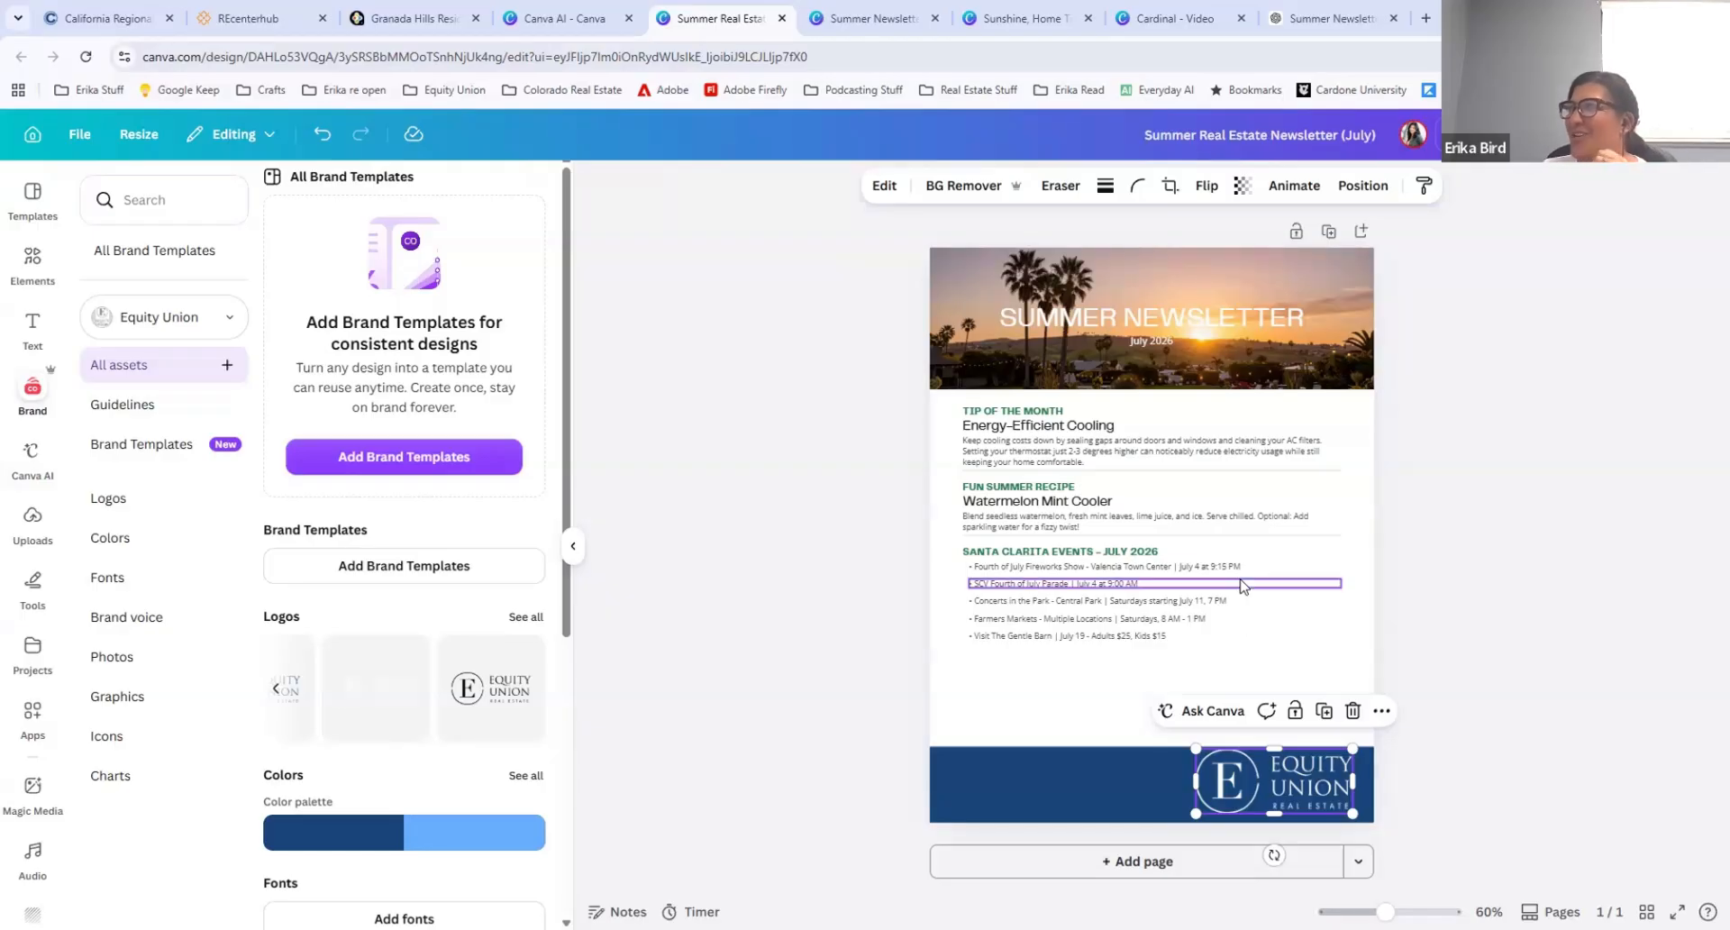
# Step: Recolor the "Santa Clarita Events - July 2026" heading with the dark blue from the Equity Union palette
pyautogui.click(995, 561)
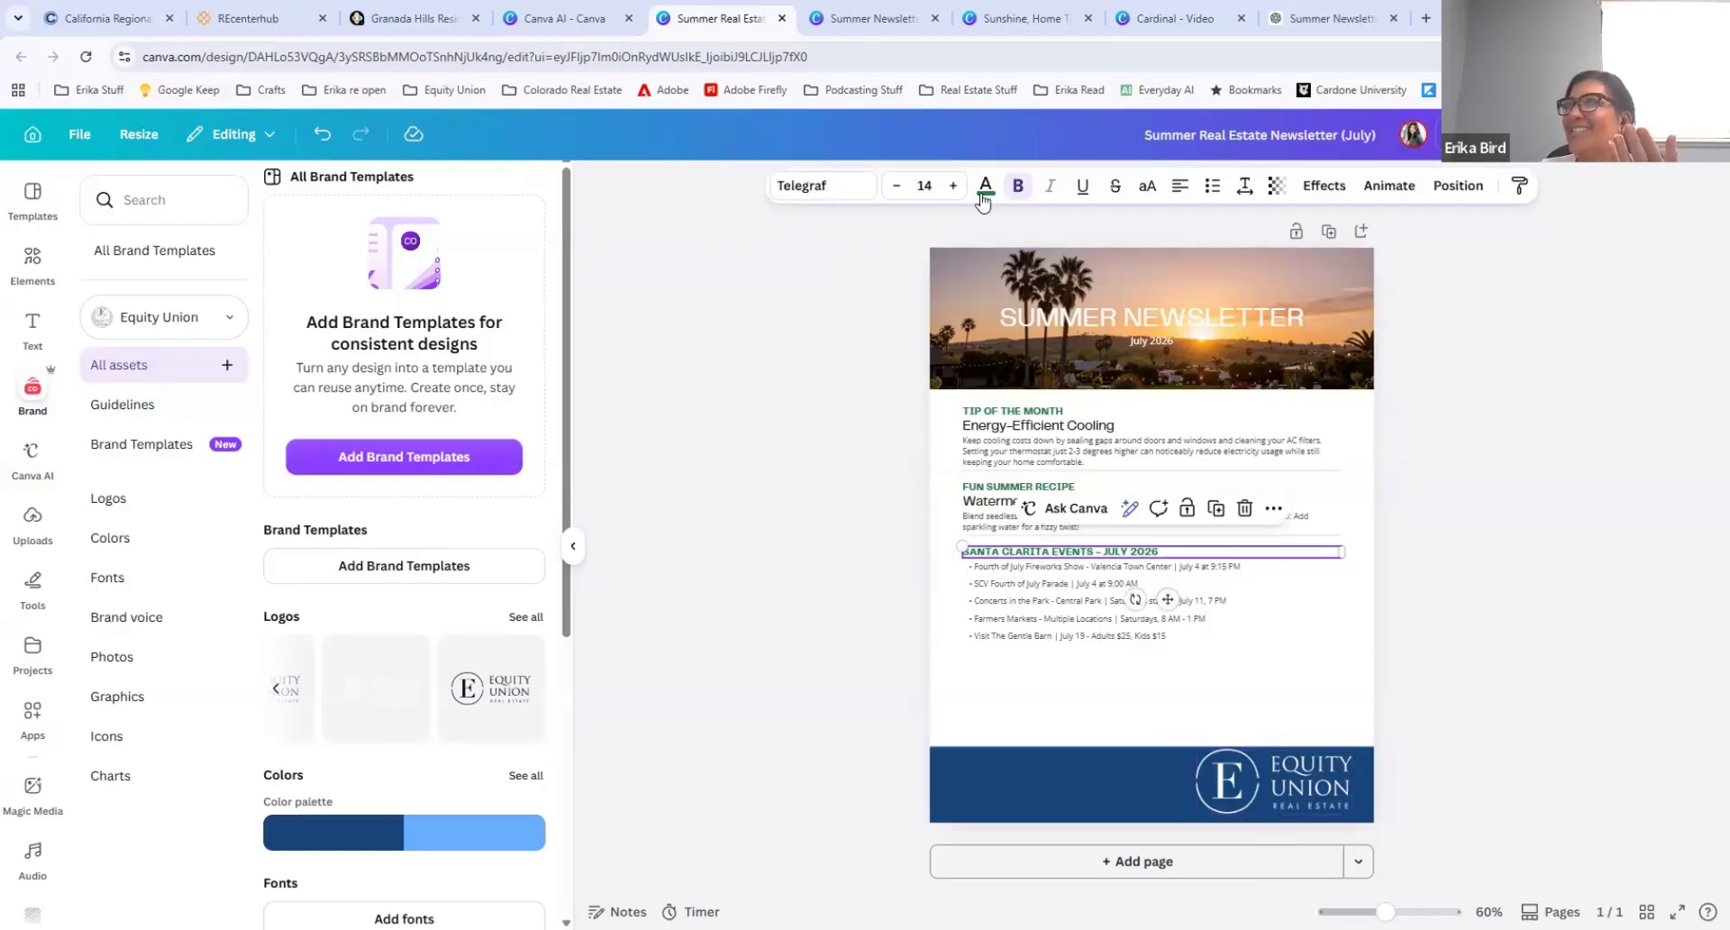
pyautogui.click(985, 186)
pyautogui.click(94, 503)
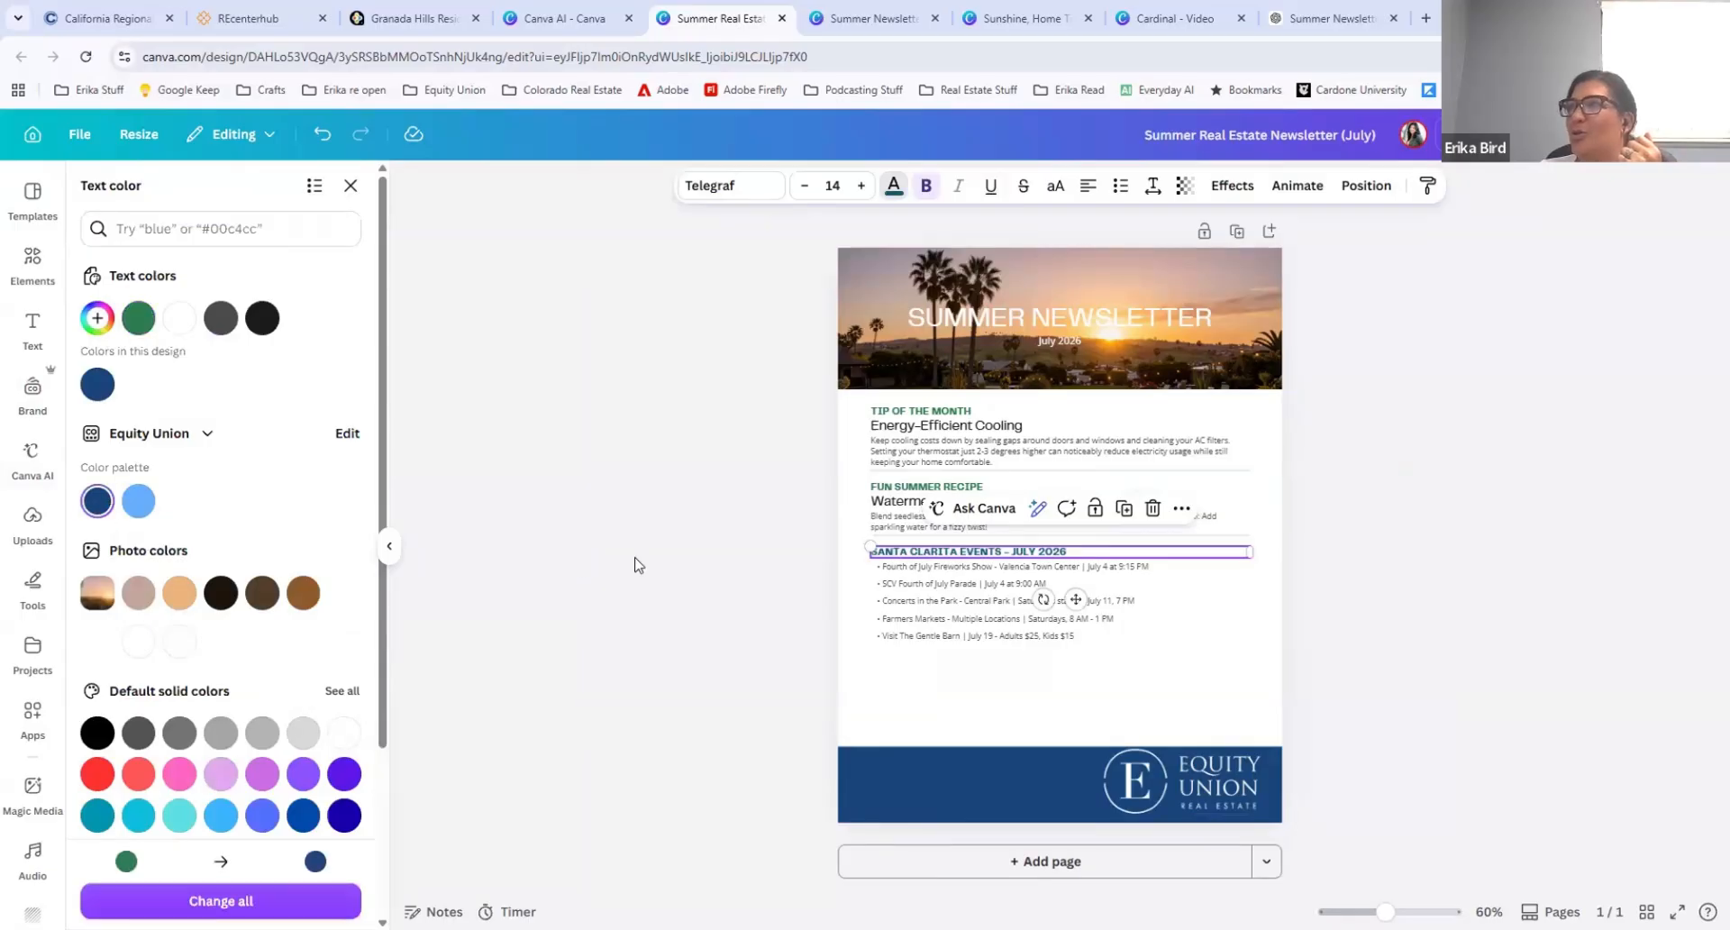
pyautogui.click(886, 487)
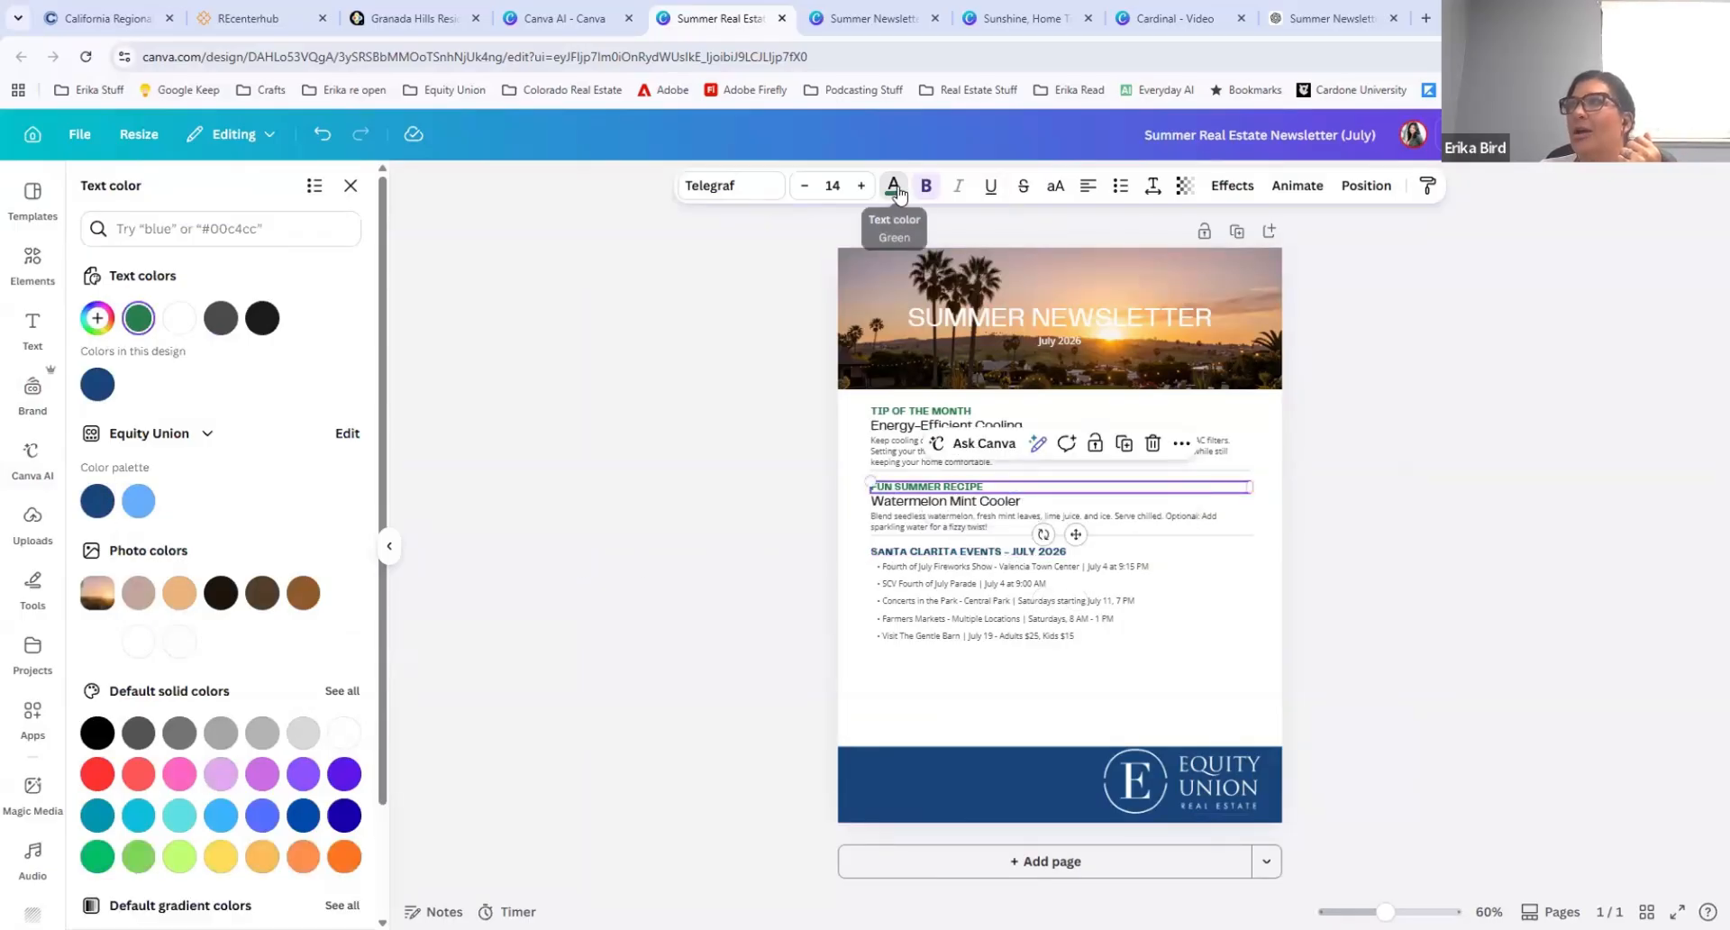
pyautogui.click(933, 671)
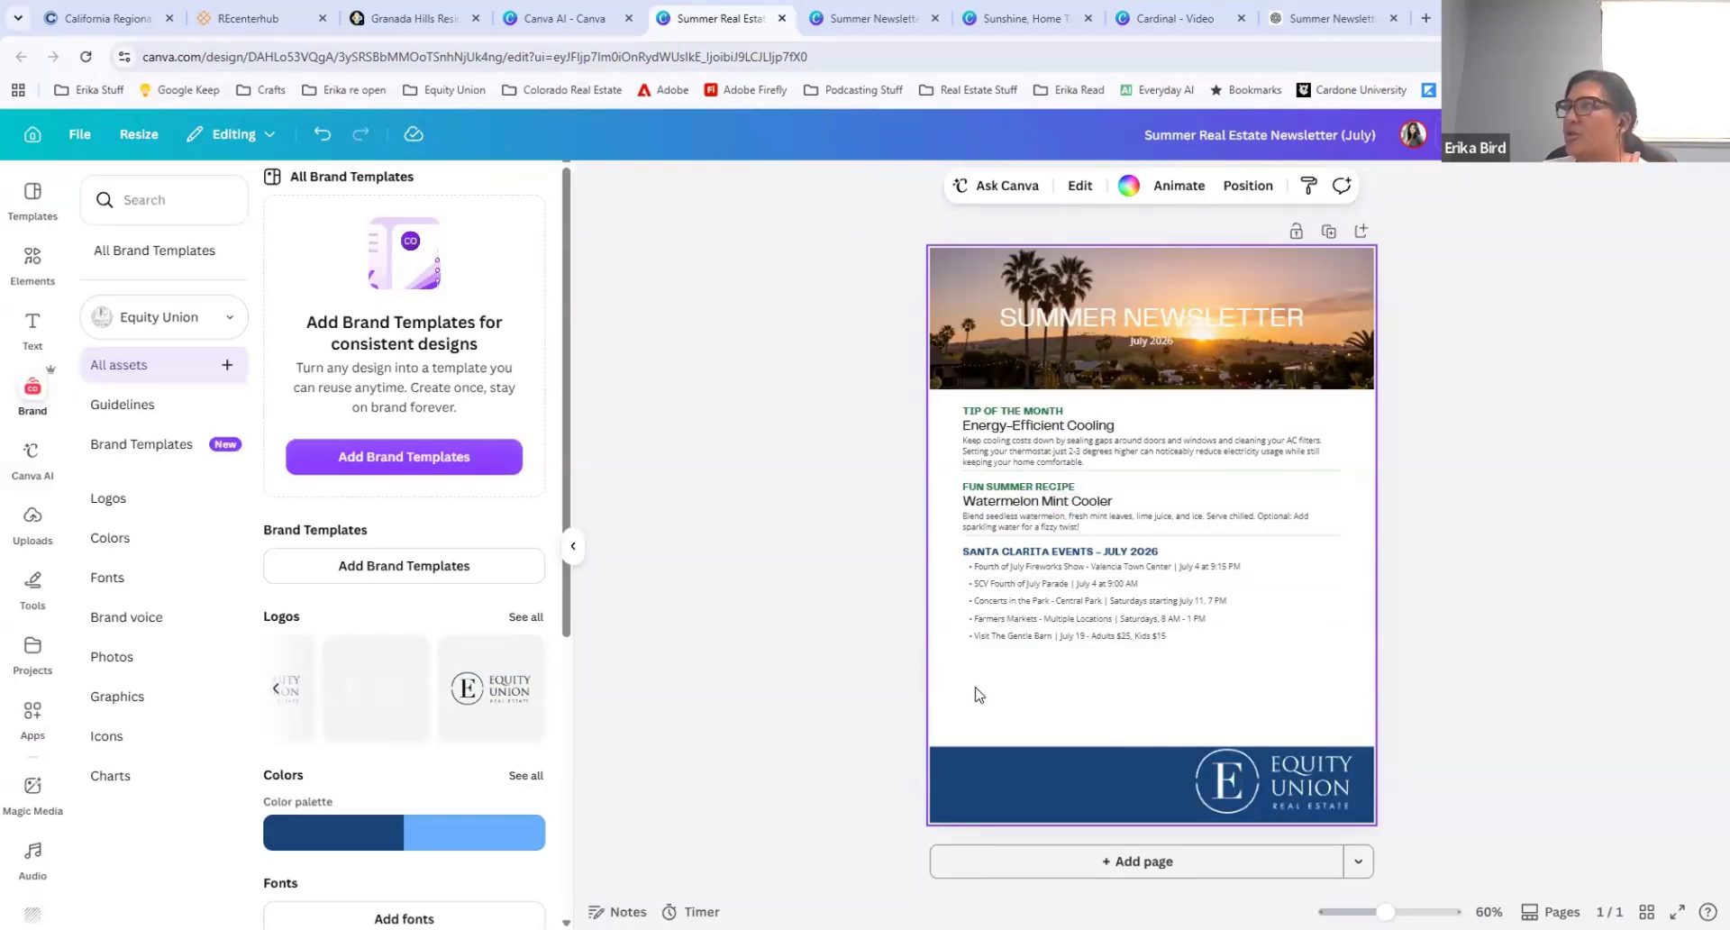
# Step: Enlarge the Santa Clarita events heading and list slightly, and move them down to just above the blue footer
pyautogui.moveTo(946, 546); pyautogui.dragTo(1229, 671)
pyautogui.moveTo(1110, 557); pyautogui.dragTo(1098, 594)
pyautogui.moveTo(1326, 677); pyautogui.dragTo(1374, 689)
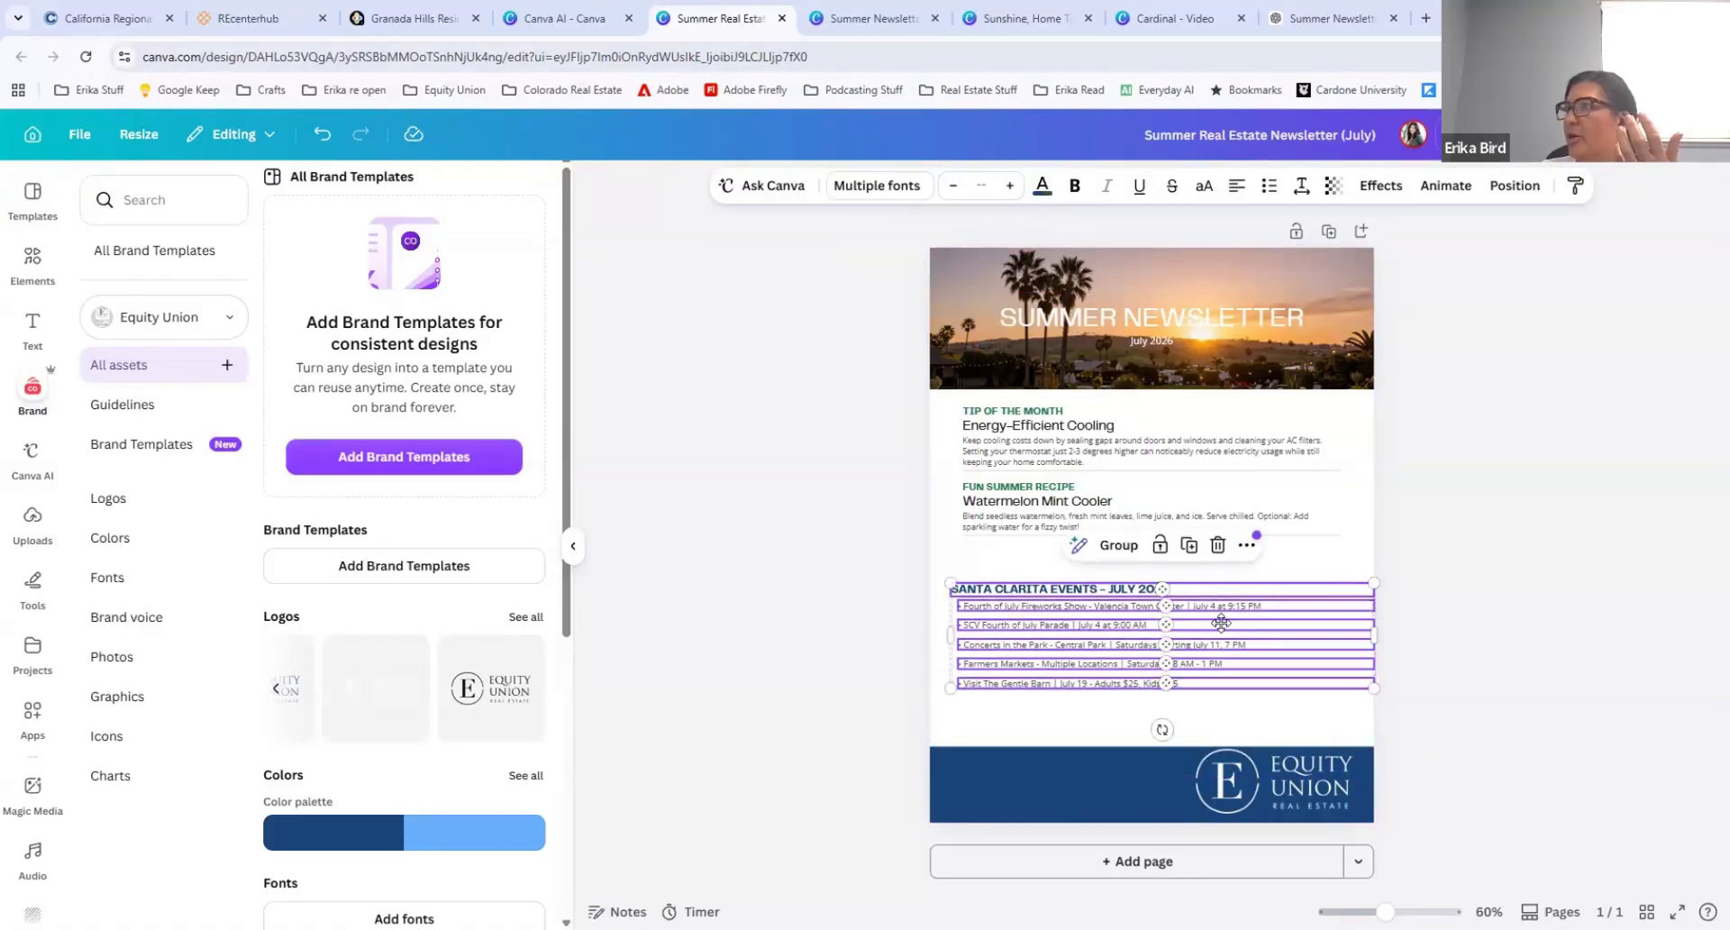
pyautogui.moveTo(1241, 616); pyautogui.dragTo(1230, 651)
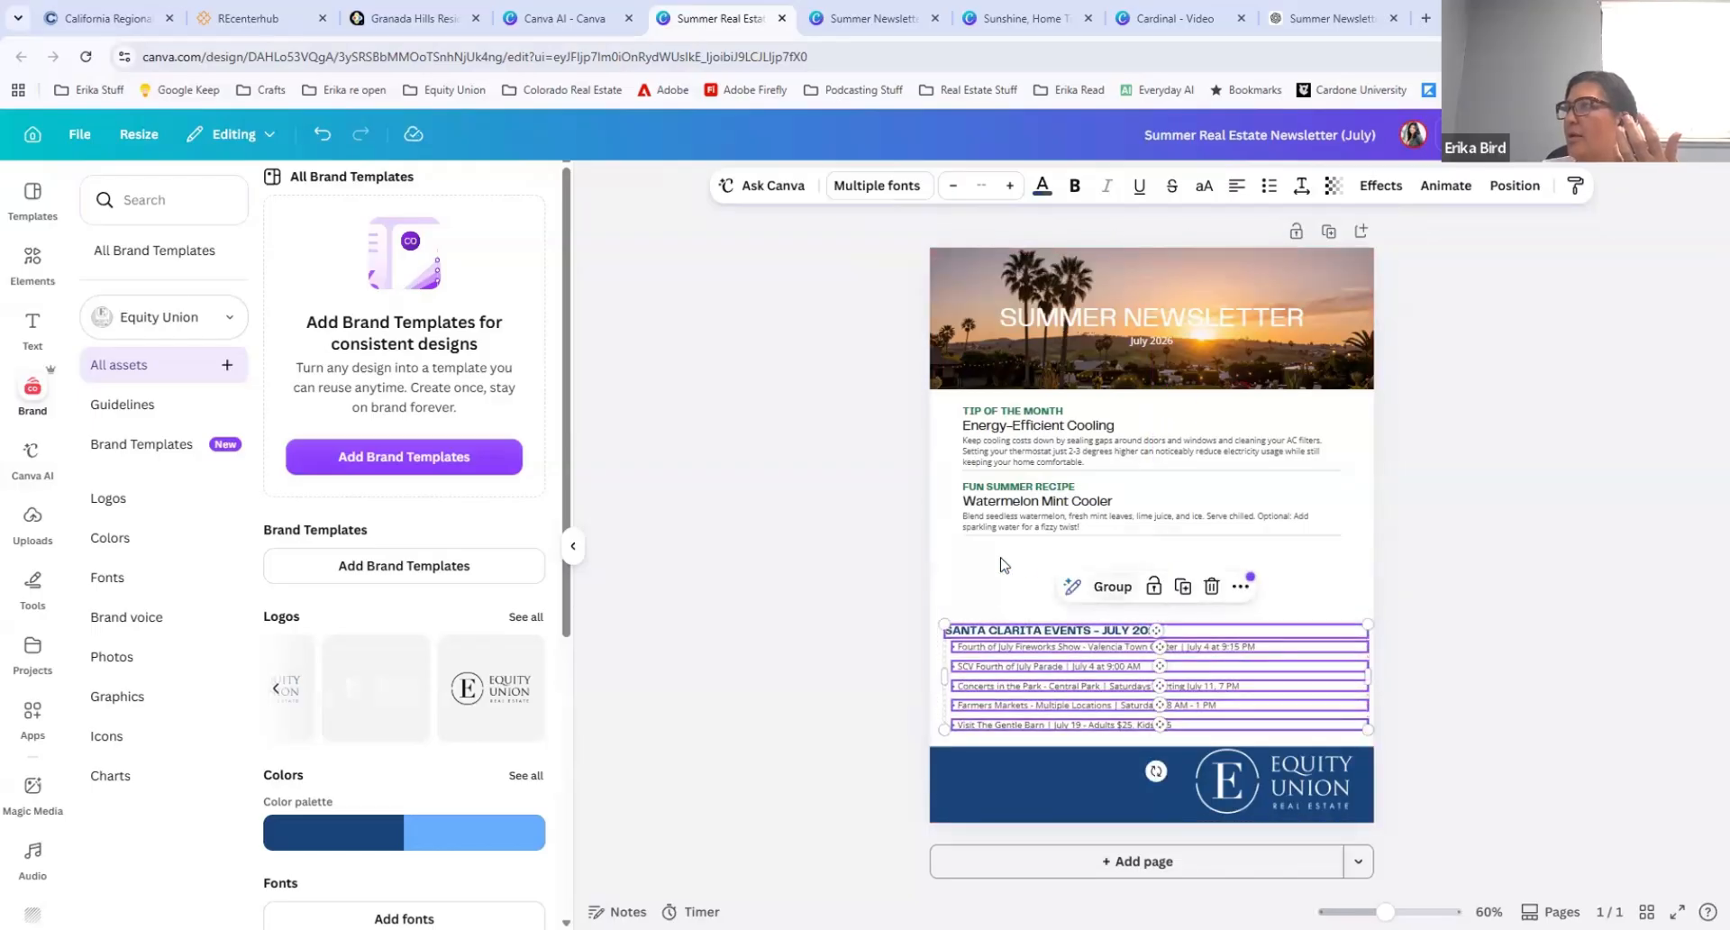
# Step: Move the divider line below the recipe down to just above the events heading and lengthen it towards the page's right edge
pyautogui.click(999, 559)
pyautogui.moveTo(1099, 540); pyautogui.dragTo(1080, 607)
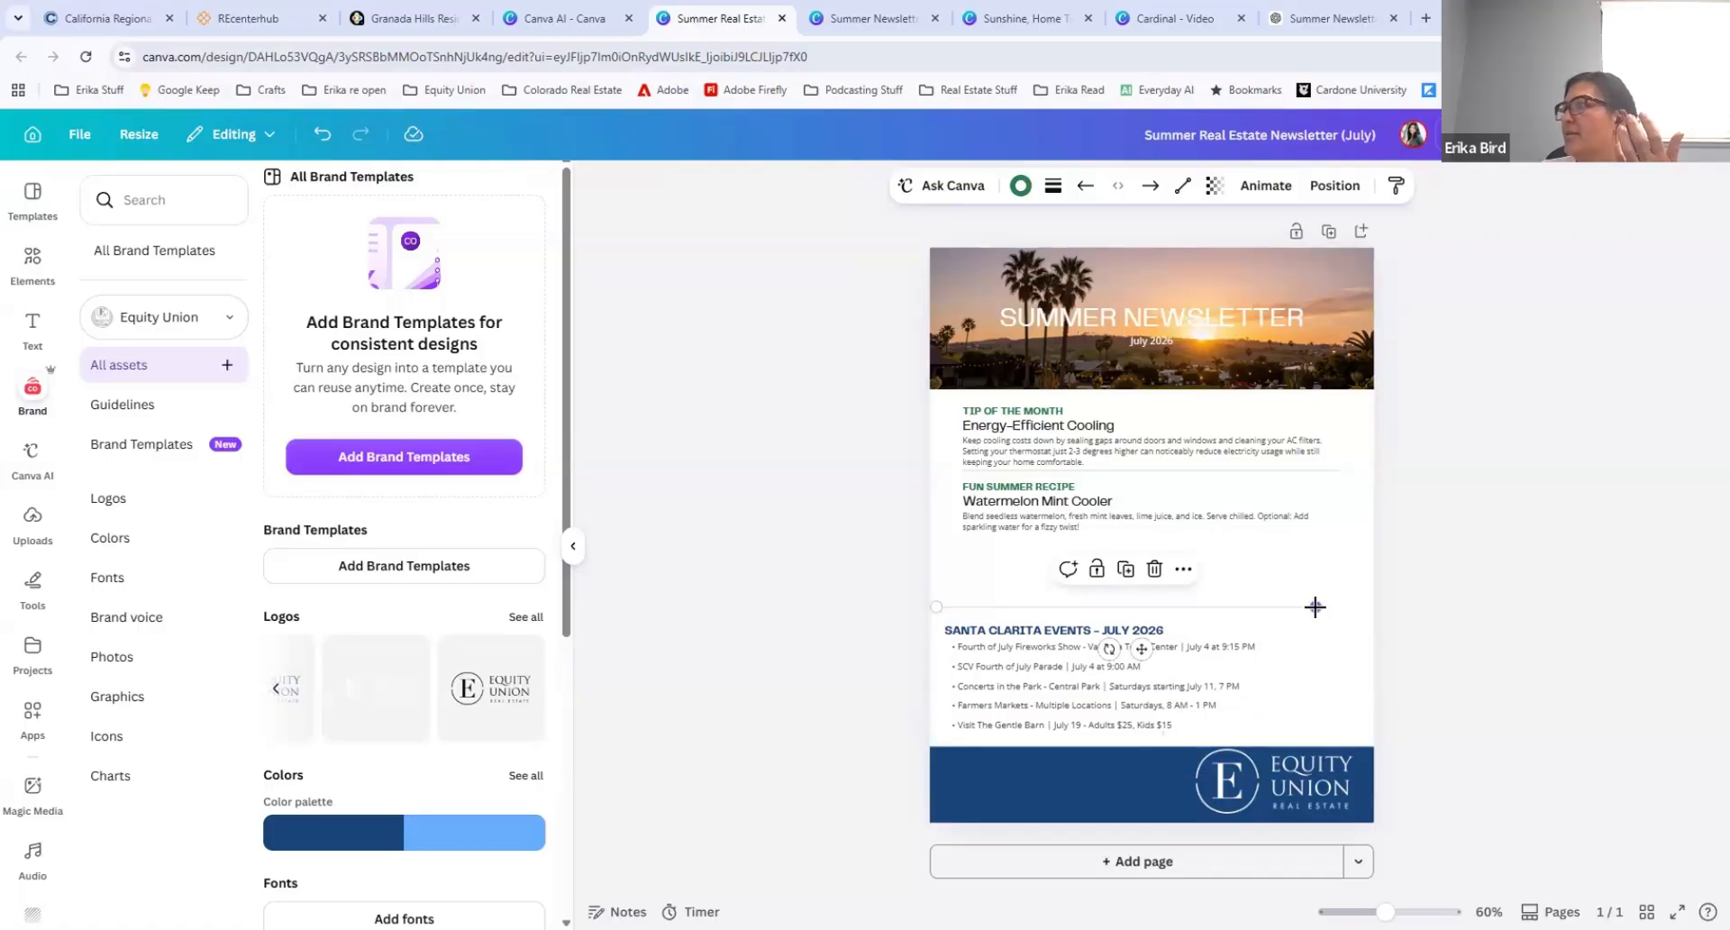
pyautogui.moveTo(1316, 607); pyautogui.dragTo(1351, 606)
# Step: Move the Fun Summer Recipe heading, title and paragraph together down to just above the events divider and indent them towards the right
pyautogui.moveTo(1107, 545); pyautogui.dragTo(932, 491)
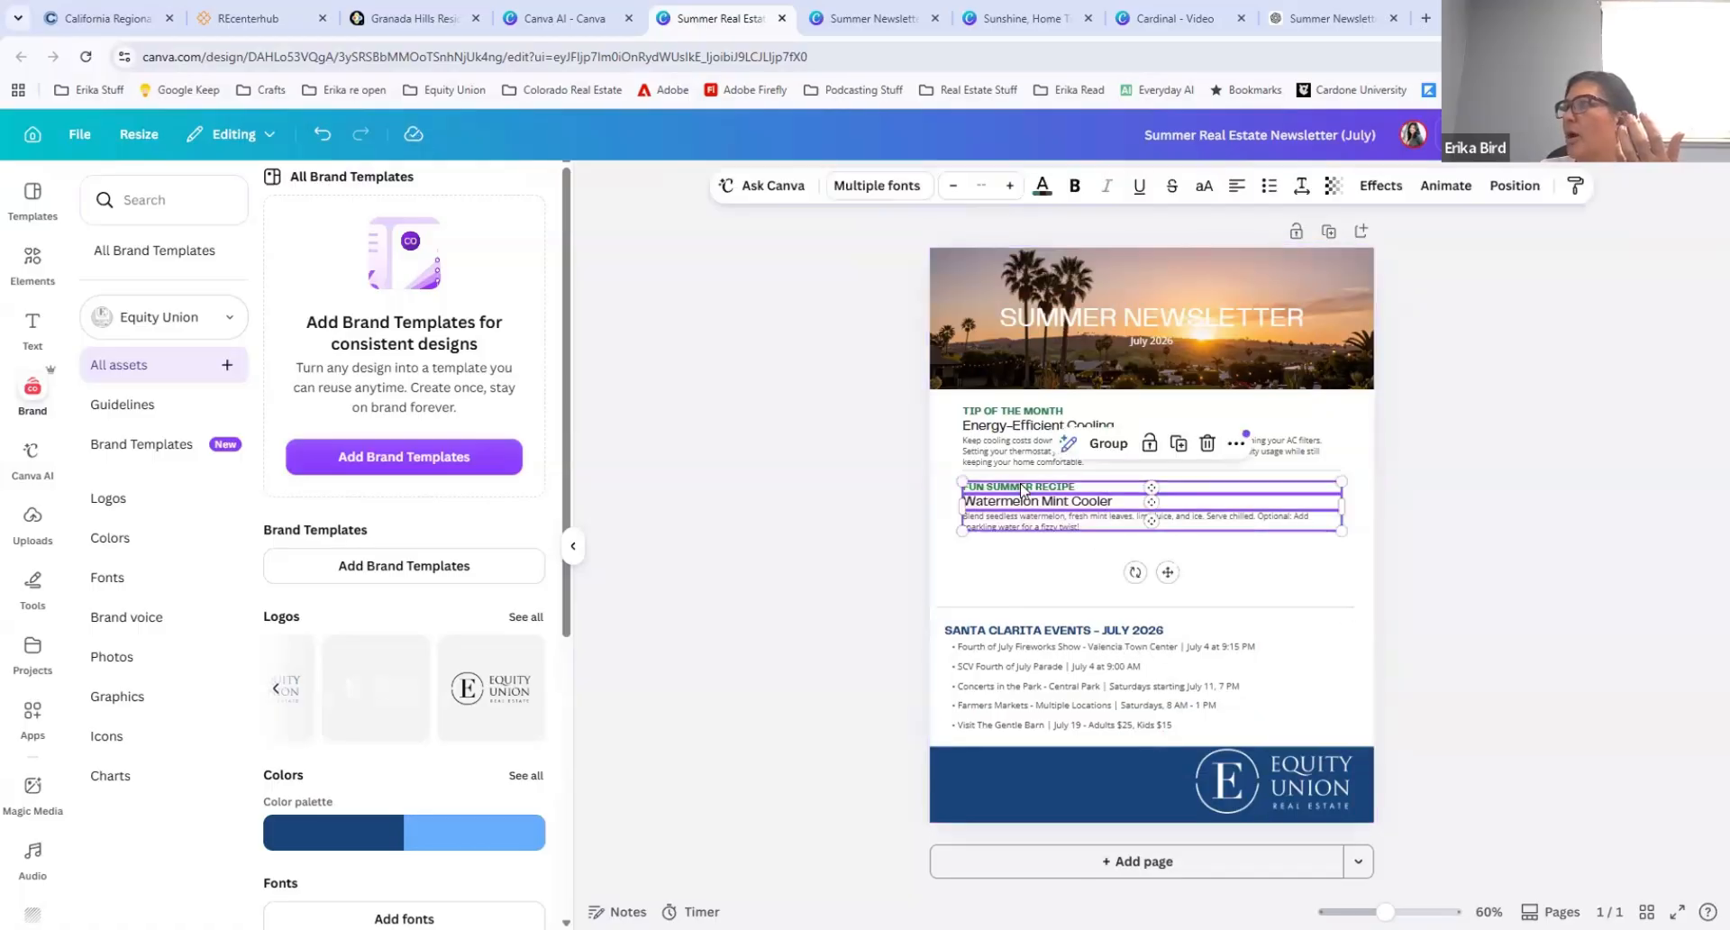
pyautogui.moveTo(1023, 519); pyautogui.dragTo(1035, 558)
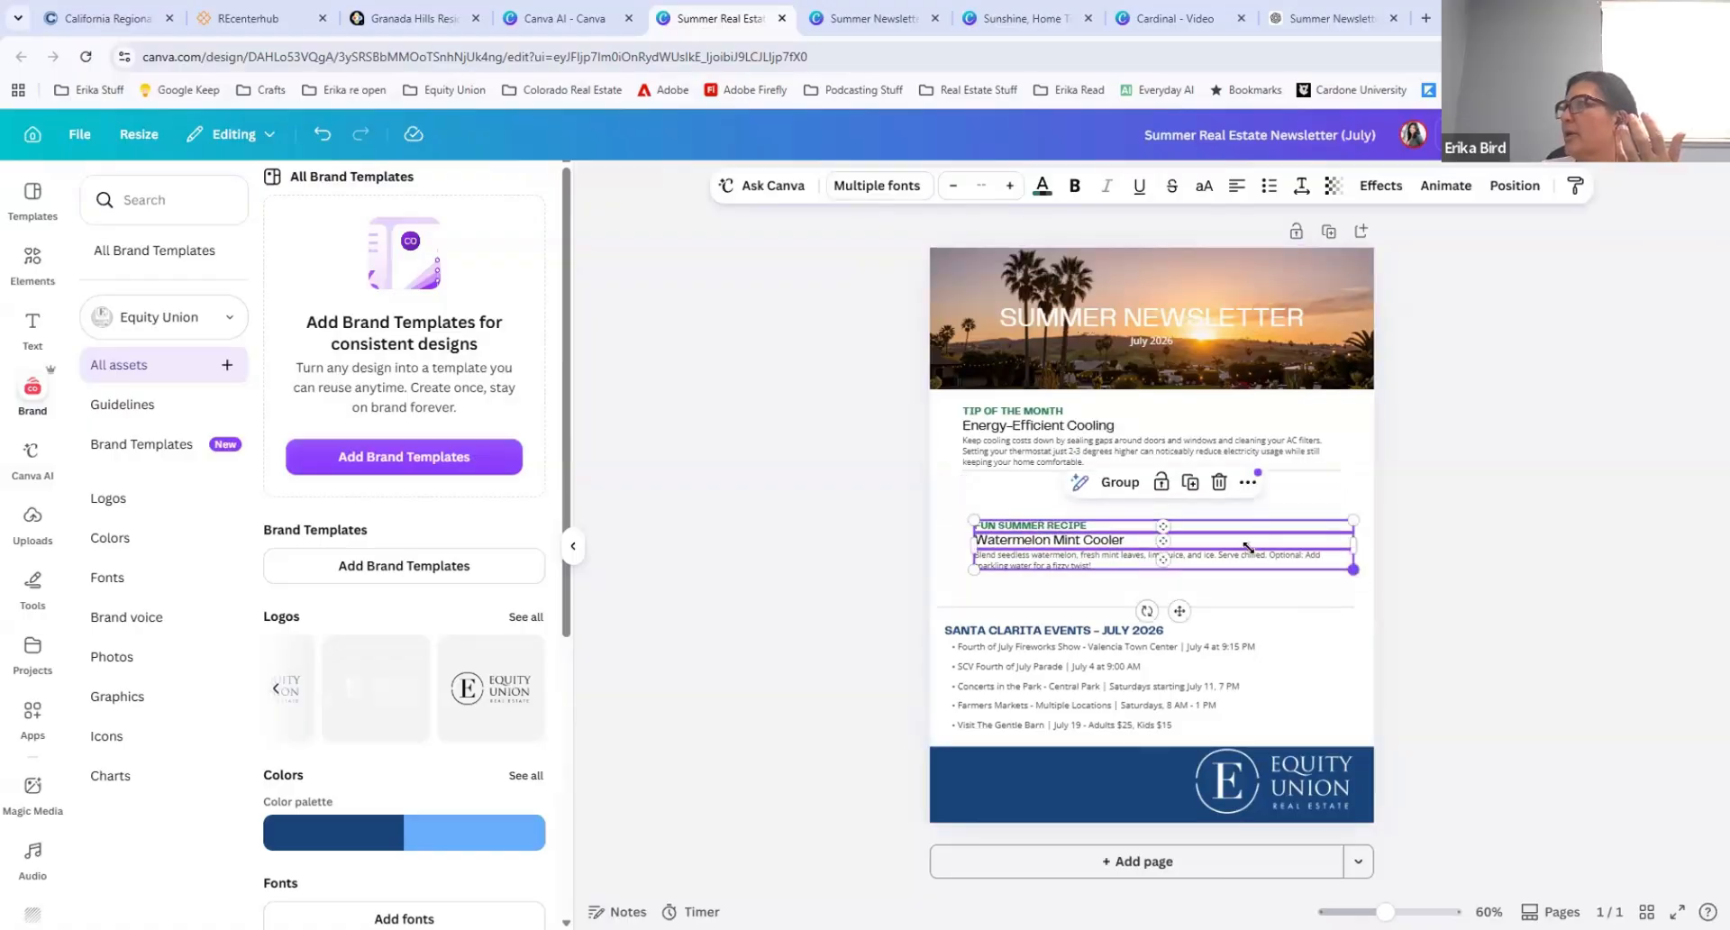
pyautogui.moveTo(1353, 570); pyautogui.dragTo(1352, 645)
pyautogui.moveTo(1165, 540); pyautogui.dragTo(1171, 555)
pyautogui.click(1044, 511)
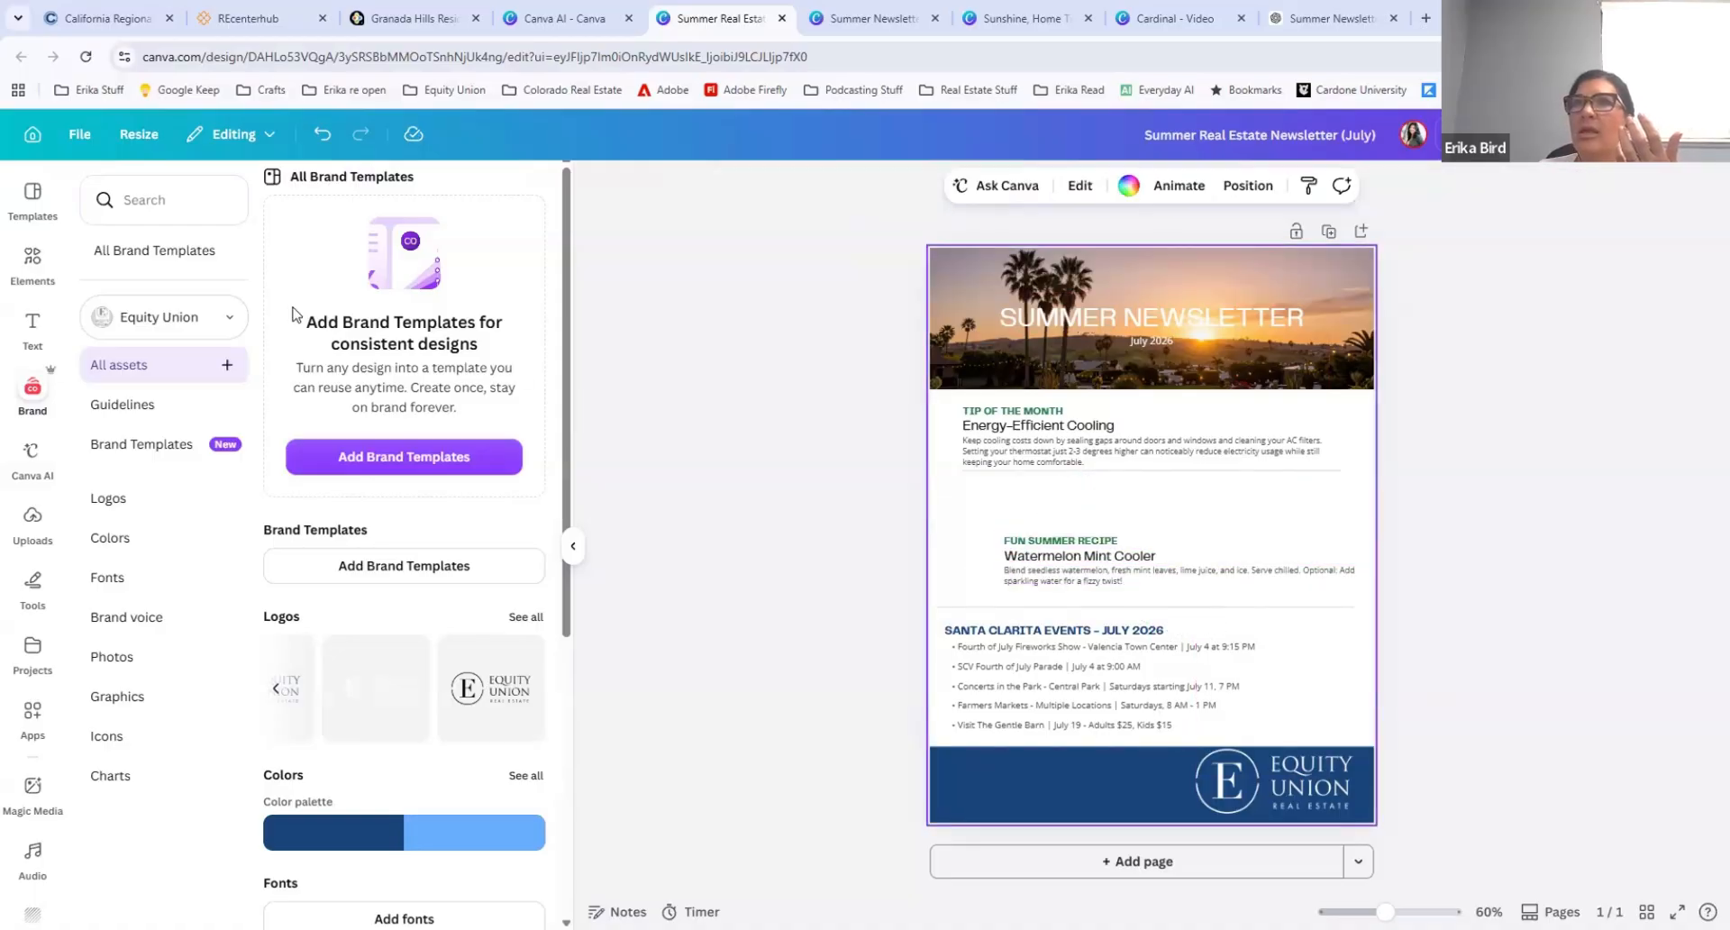
# Step: Search the graphics for "watermelon cocktail" and place the first drink, shrunk to fit at the page's left edge beside the recipe
pyautogui.click(33, 262)
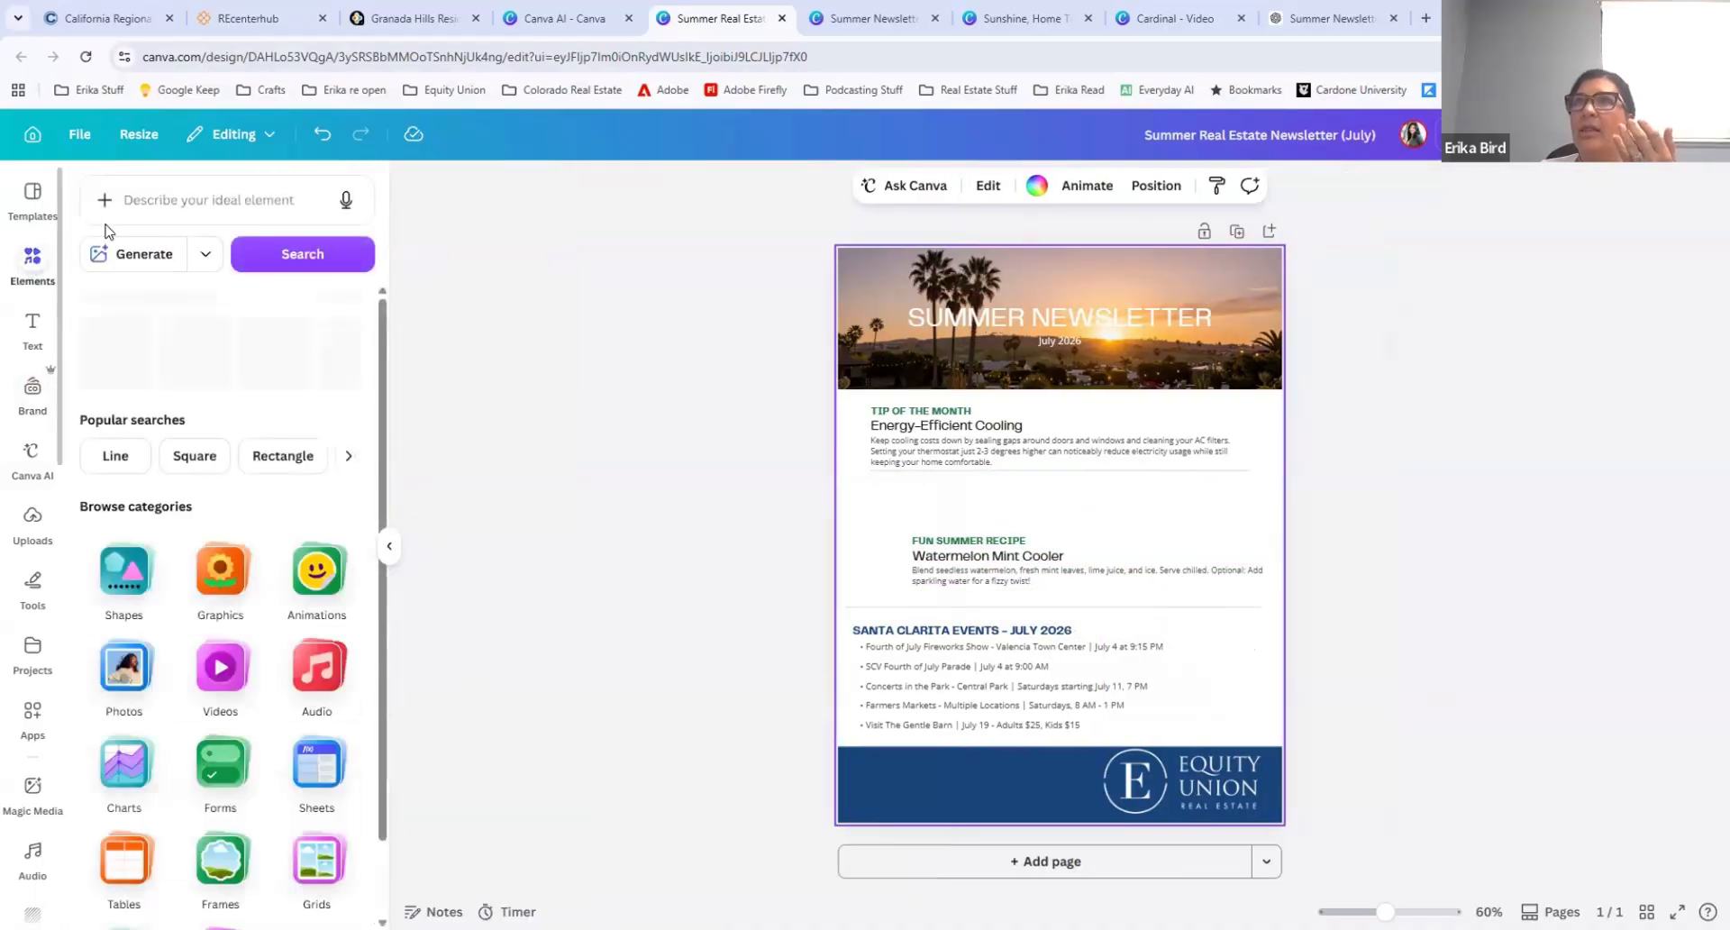
pyautogui.click(203, 179)
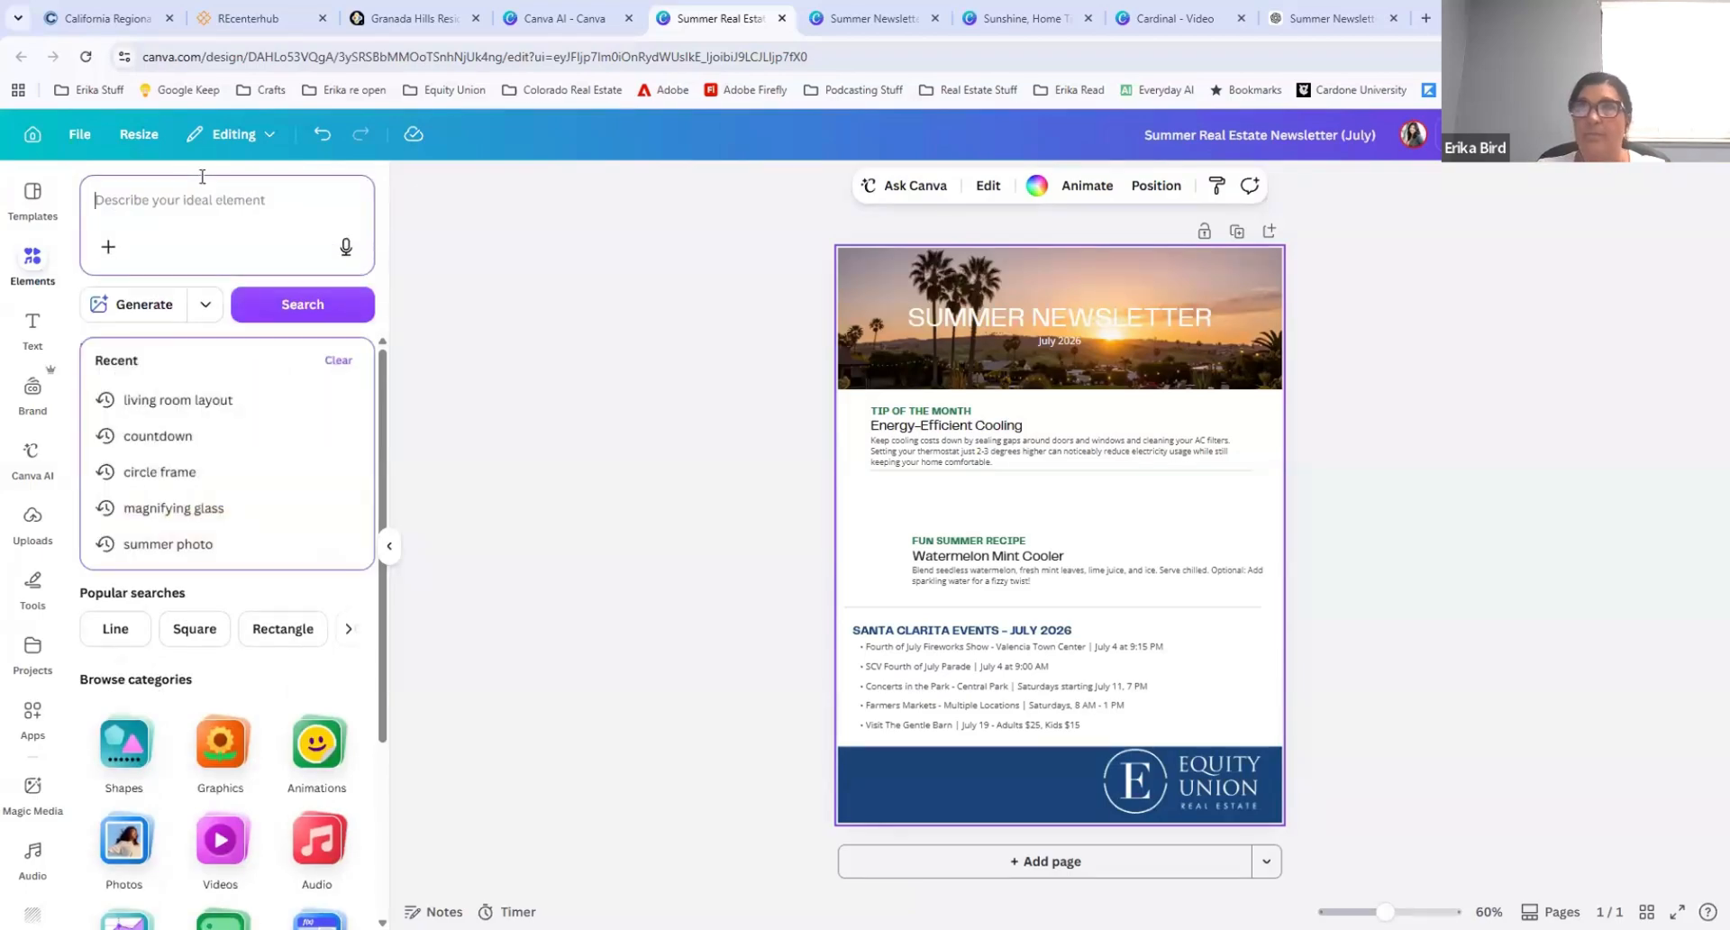
pyautogui.write('watermelon')
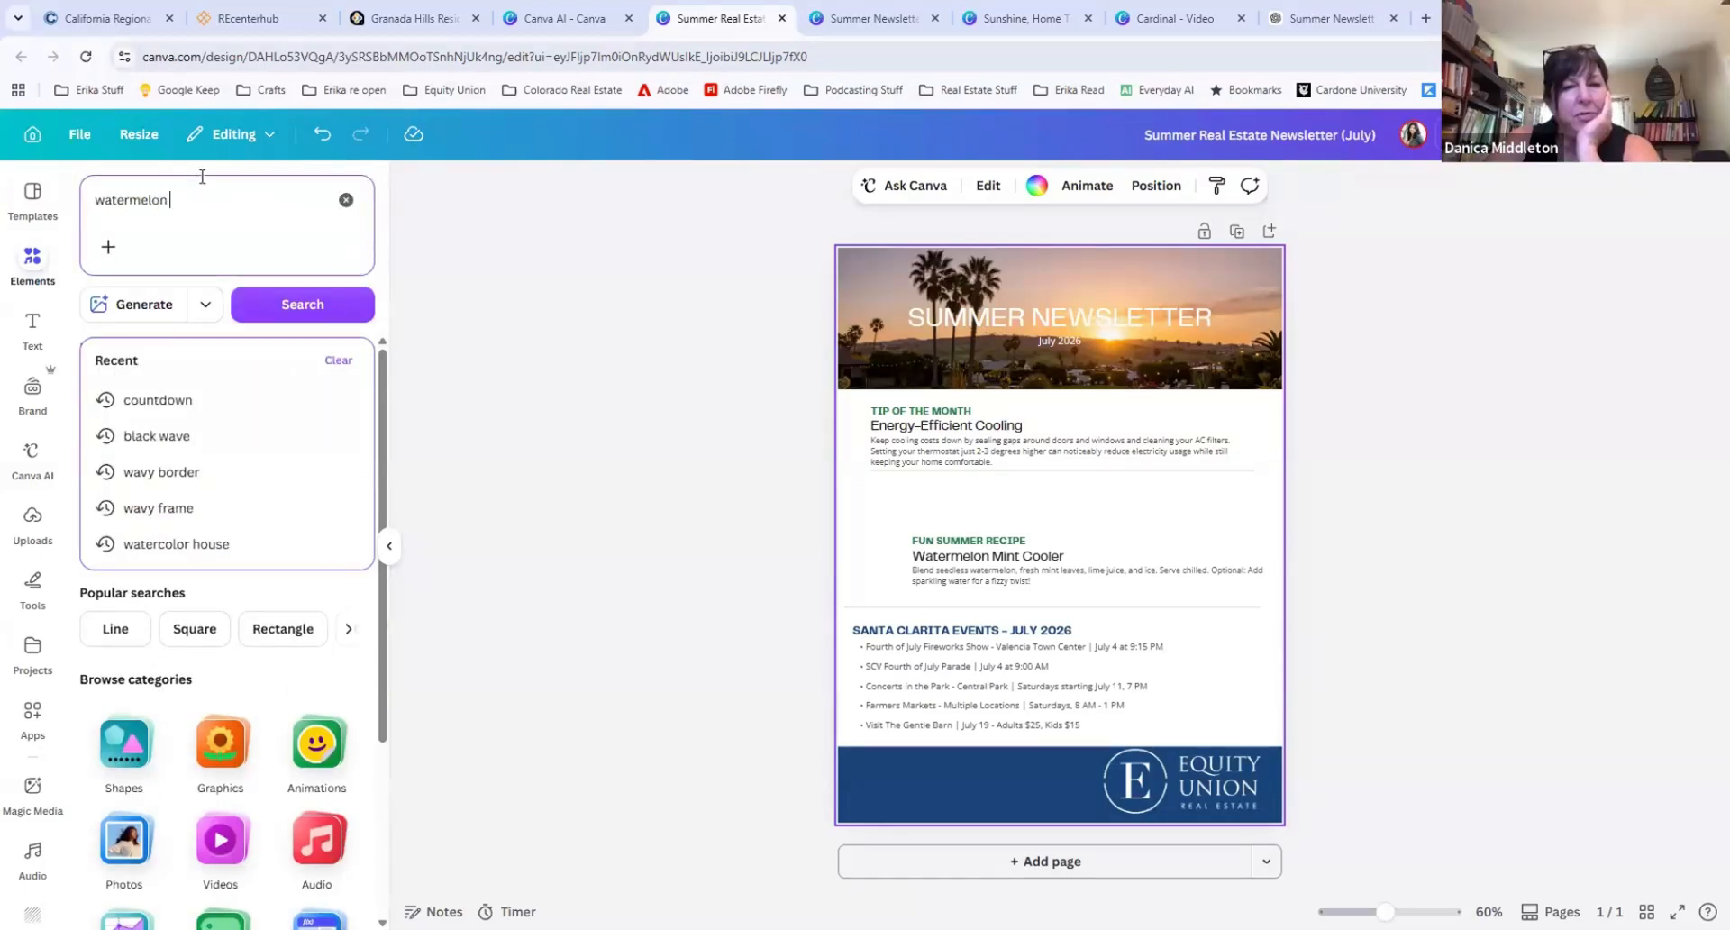
pyautogui.write(' cocktail')
pyautogui.press('Return')
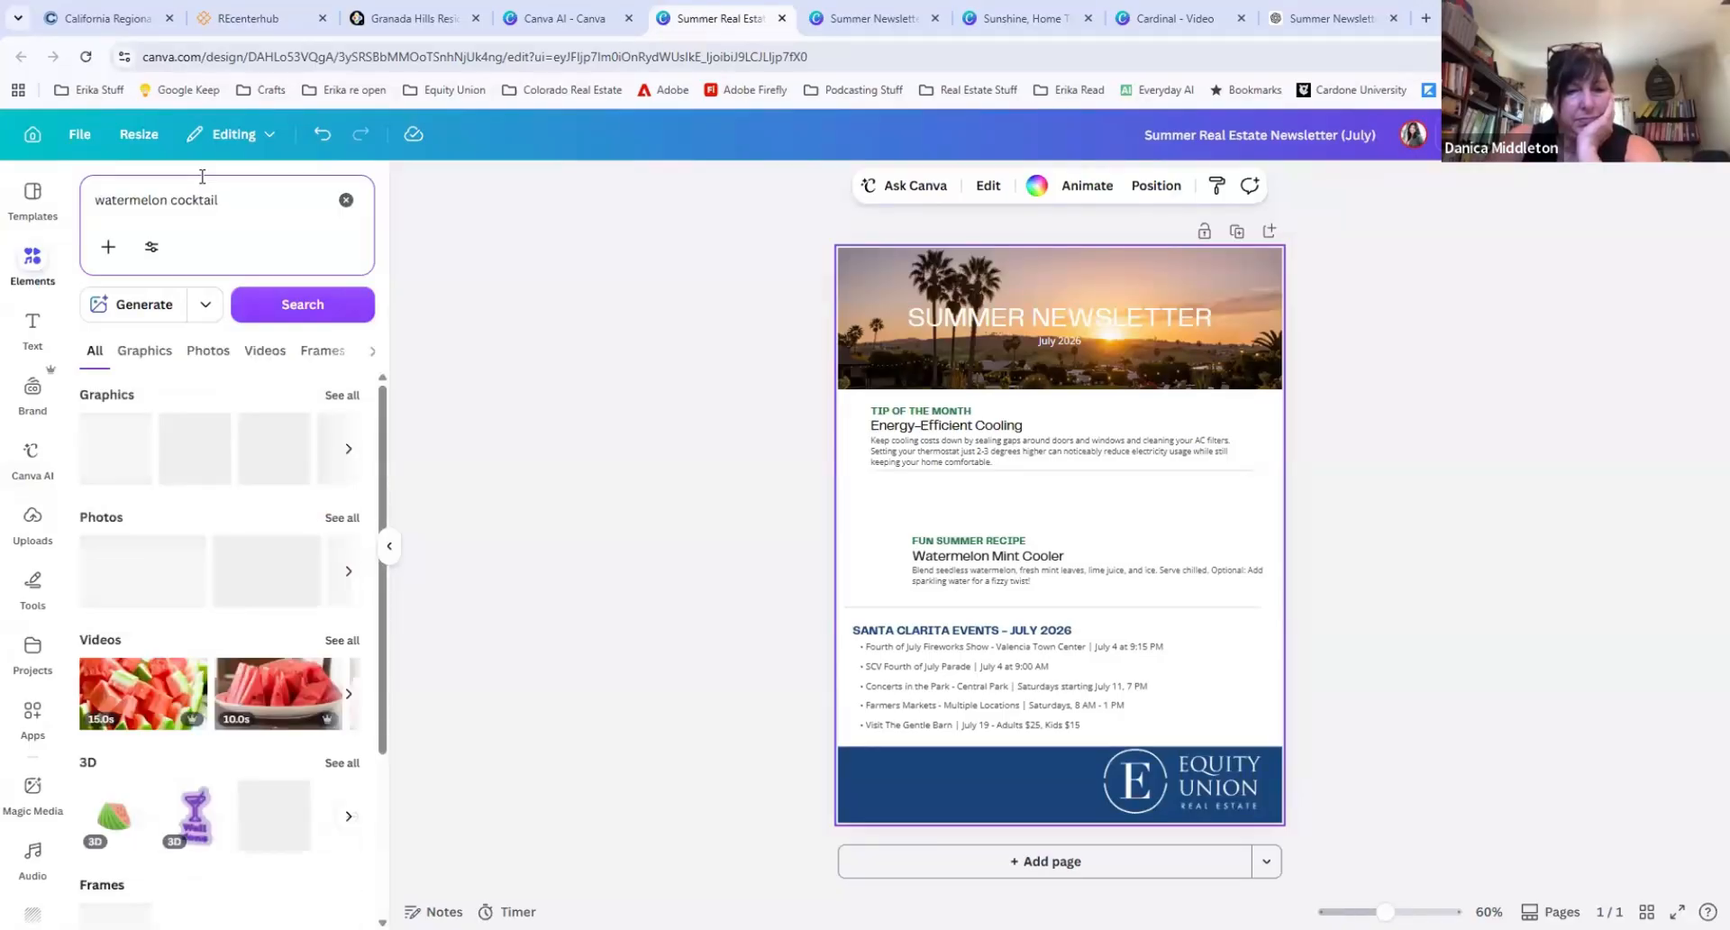
pyautogui.click(208, 352)
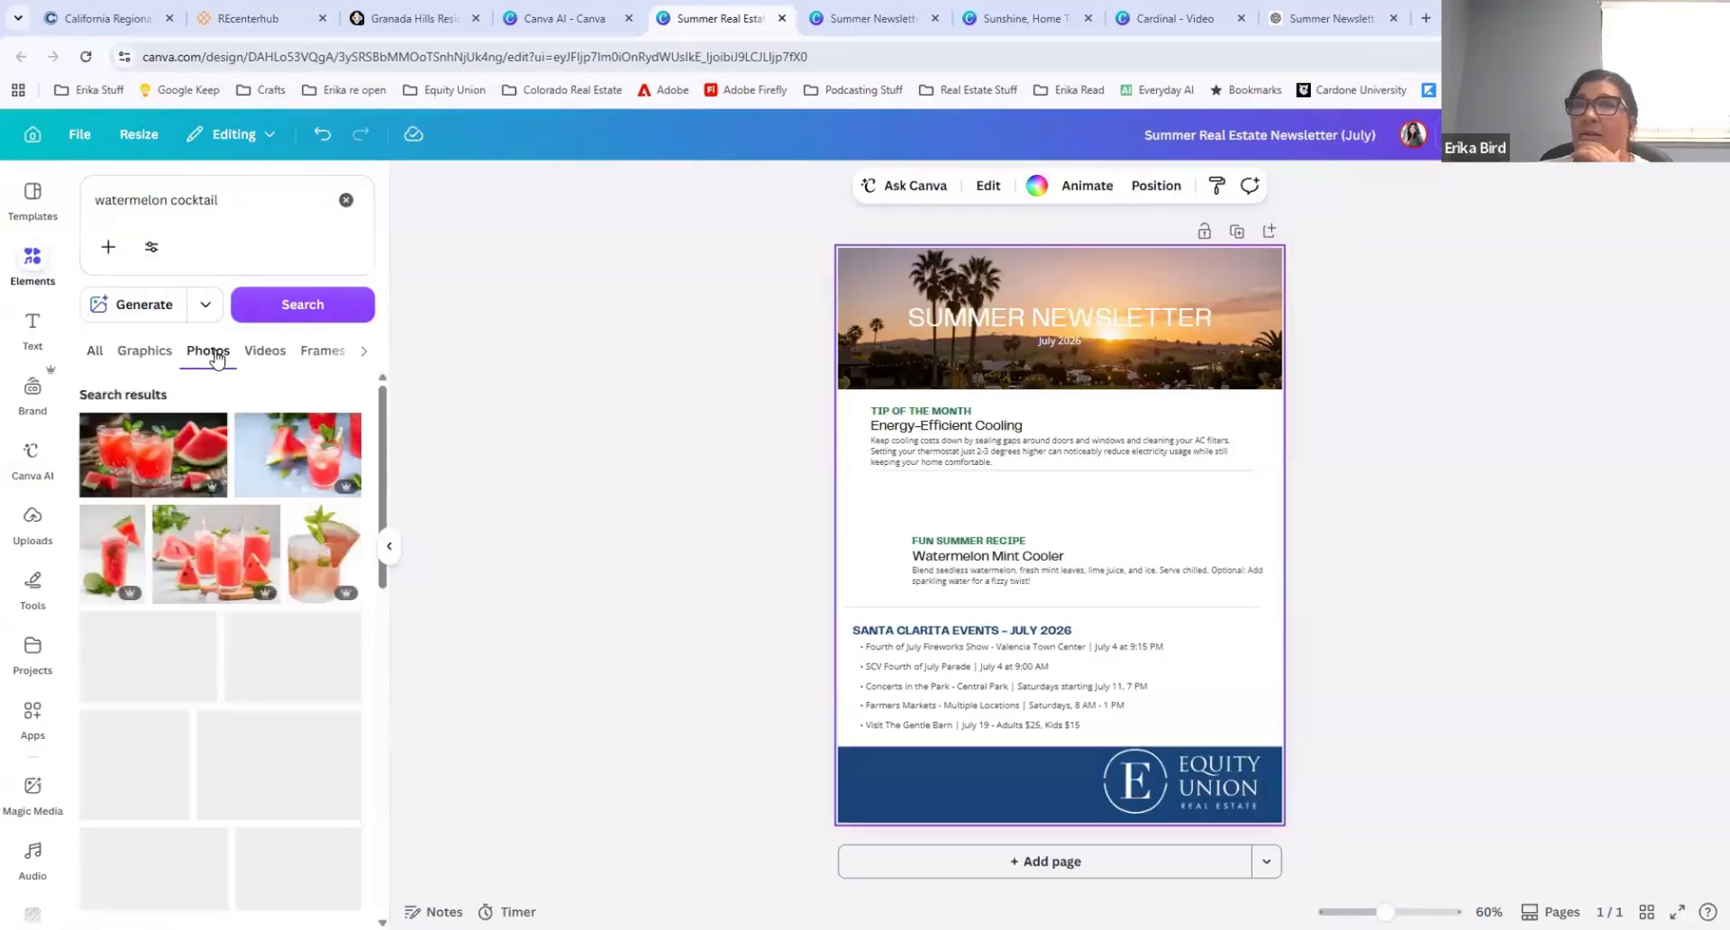
pyautogui.click(147, 351)
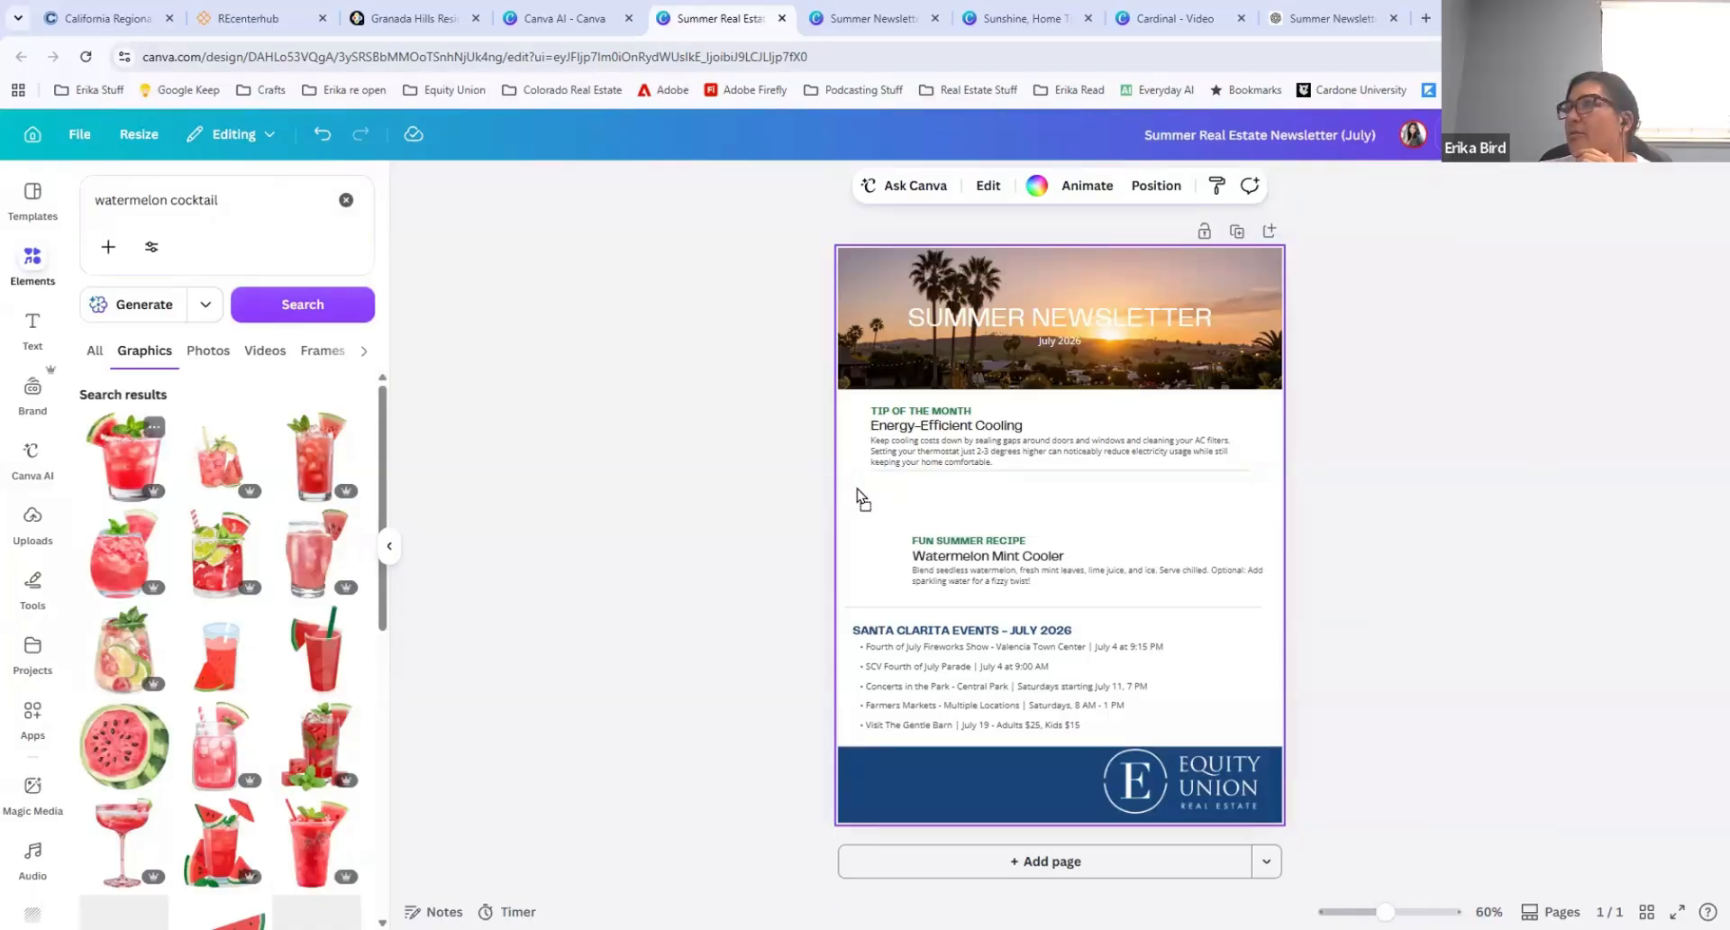
pyautogui.moveTo(912, 522); pyautogui.dragTo(1027, 646)
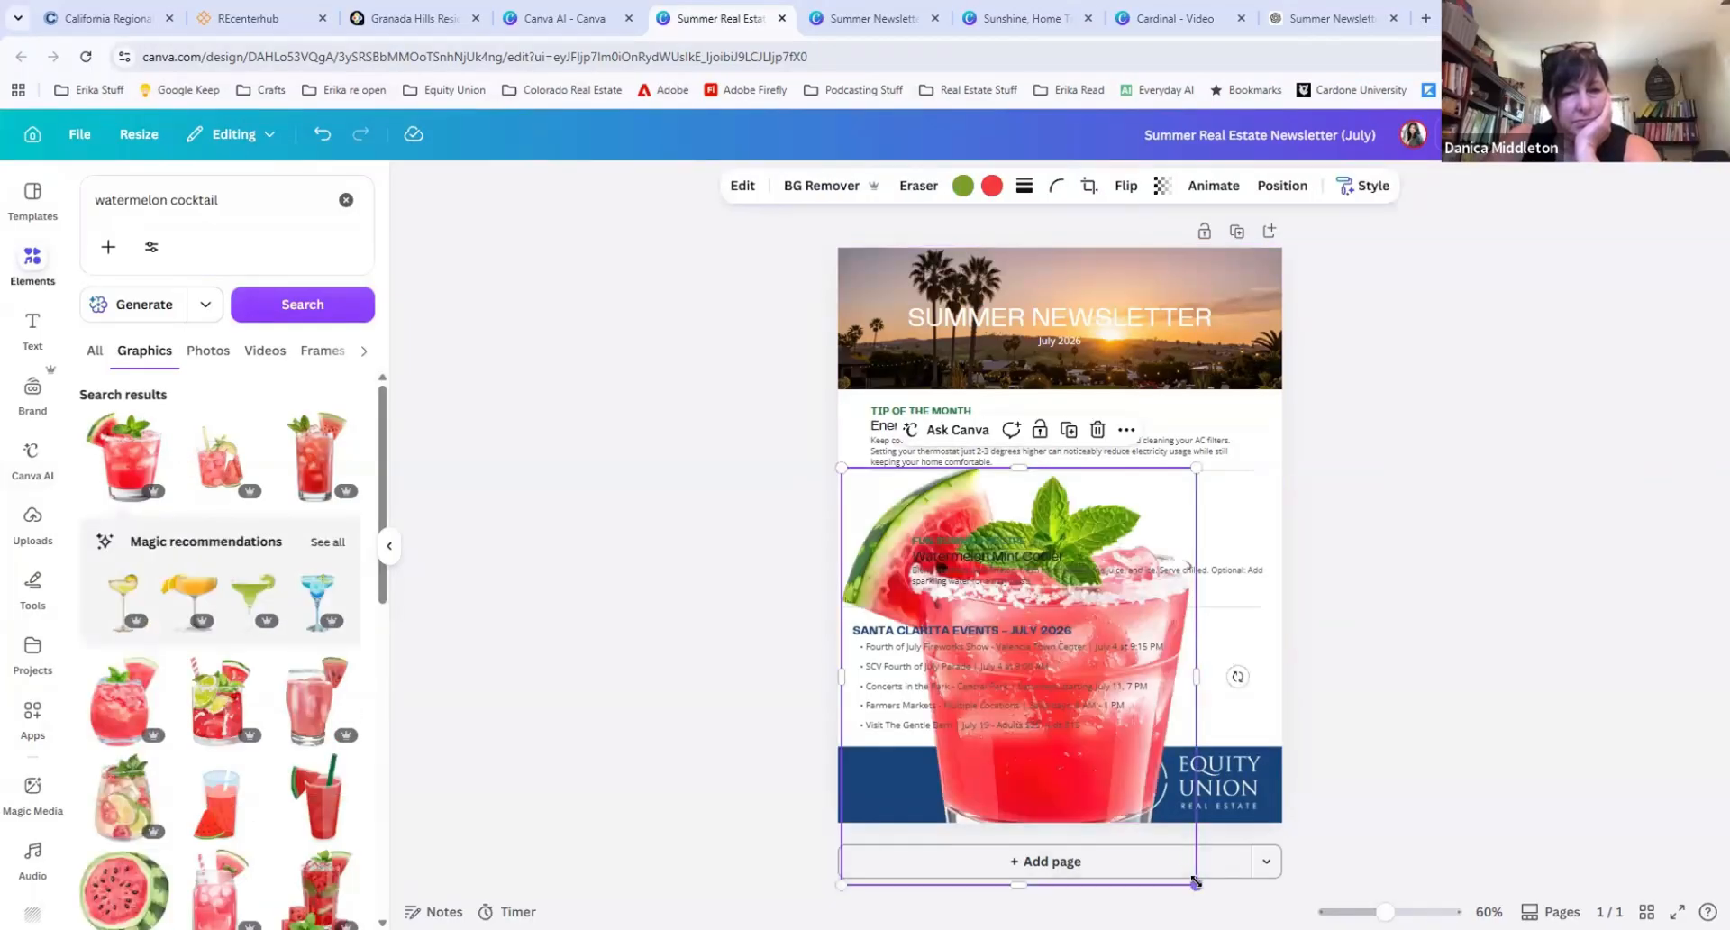
pyautogui.moveTo(1195, 882); pyautogui.dragTo(889, 576)
# Step: Move the Fun Summer Recipe heading, Watermelon Mint Cooler title and recipe paragraph up, aligned in one column beside the drink graphic
pyautogui.moveTo(980, 542); pyautogui.dragTo(1017, 495)
pyautogui.click(944, 555)
pyautogui.moveTo(955, 556); pyautogui.dragTo(957, 517)
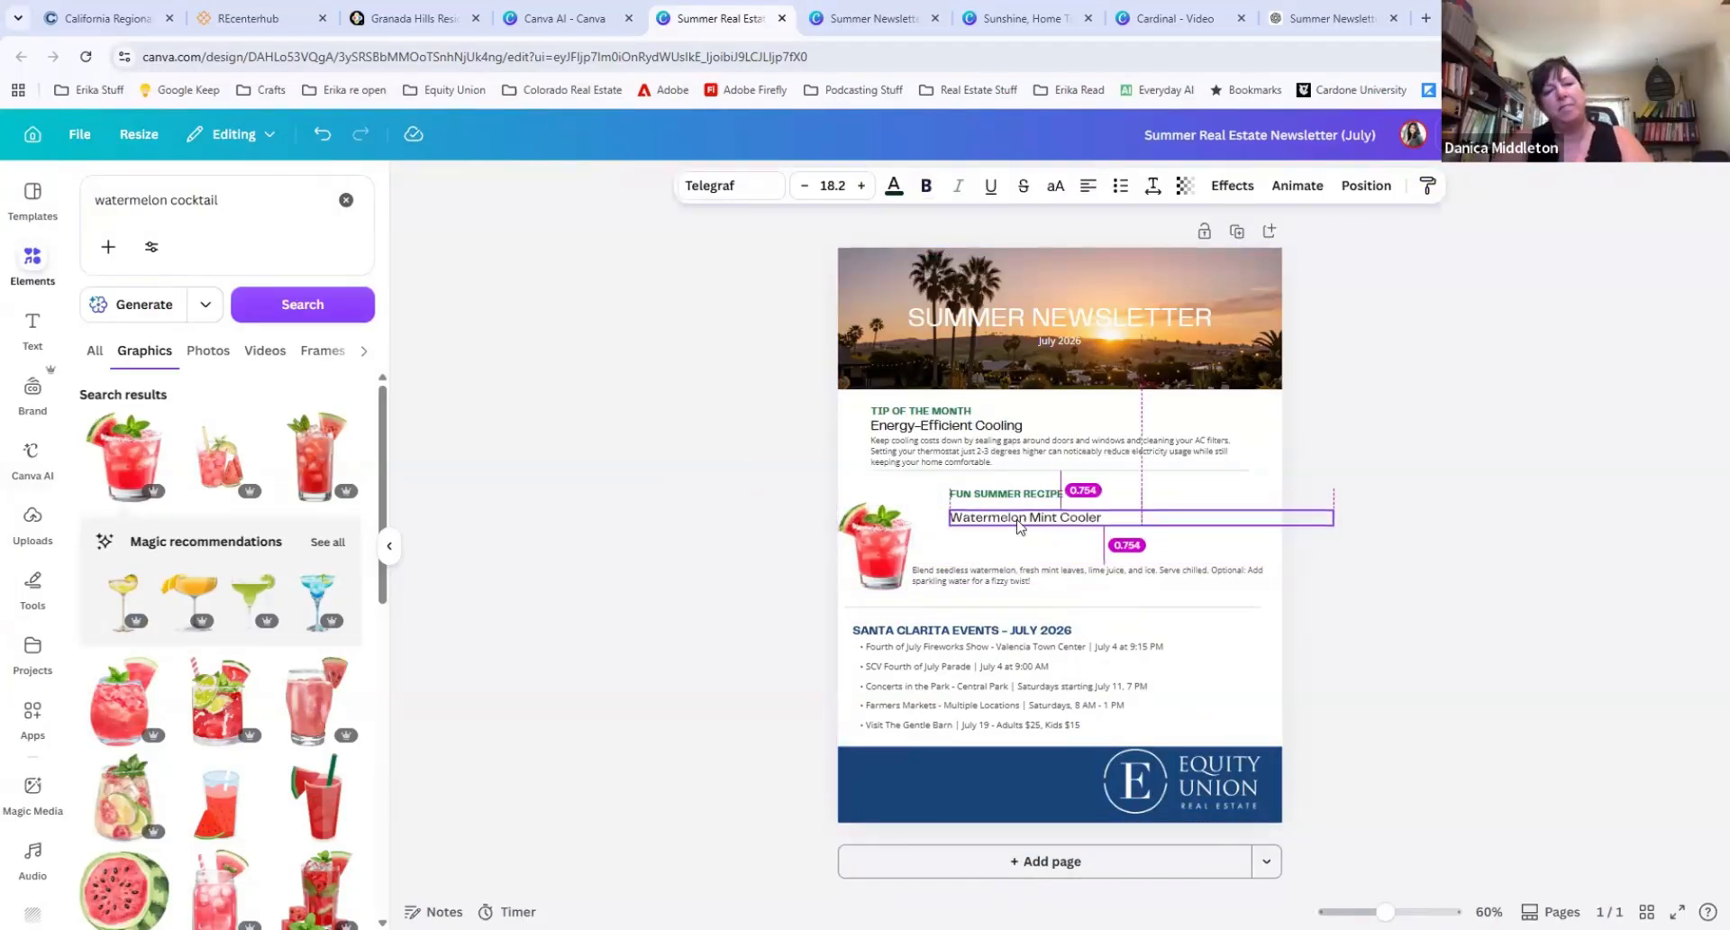
pyautogui.moveTo(991, 573); pyautogui.dragTo(1030, 546)
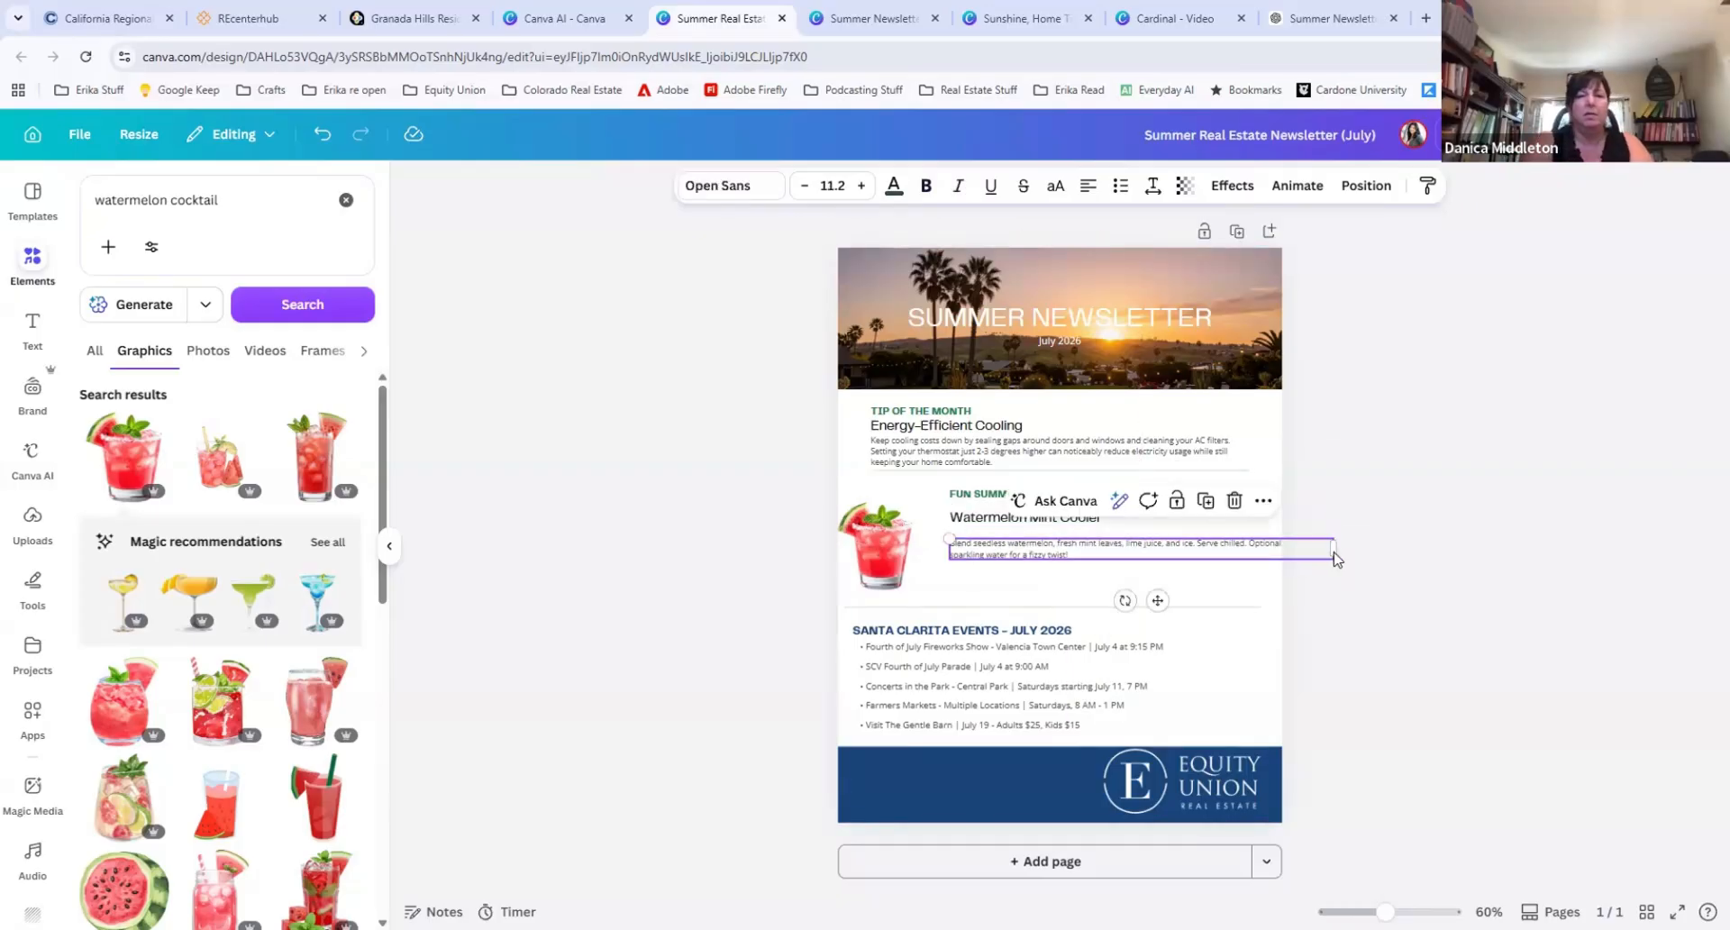
# Step: Narrow the recipe paragraph to fit inside the page, enlarge its text, and adjust the positions of the paragraph and drink graphic
pyautogui.moveTo(1308, 560); pyautogui.dragTo(1229, 558)
pyautogui.click(860, 186)
pyautogui.click(861, 187)
pyautogui.click(860, 187)
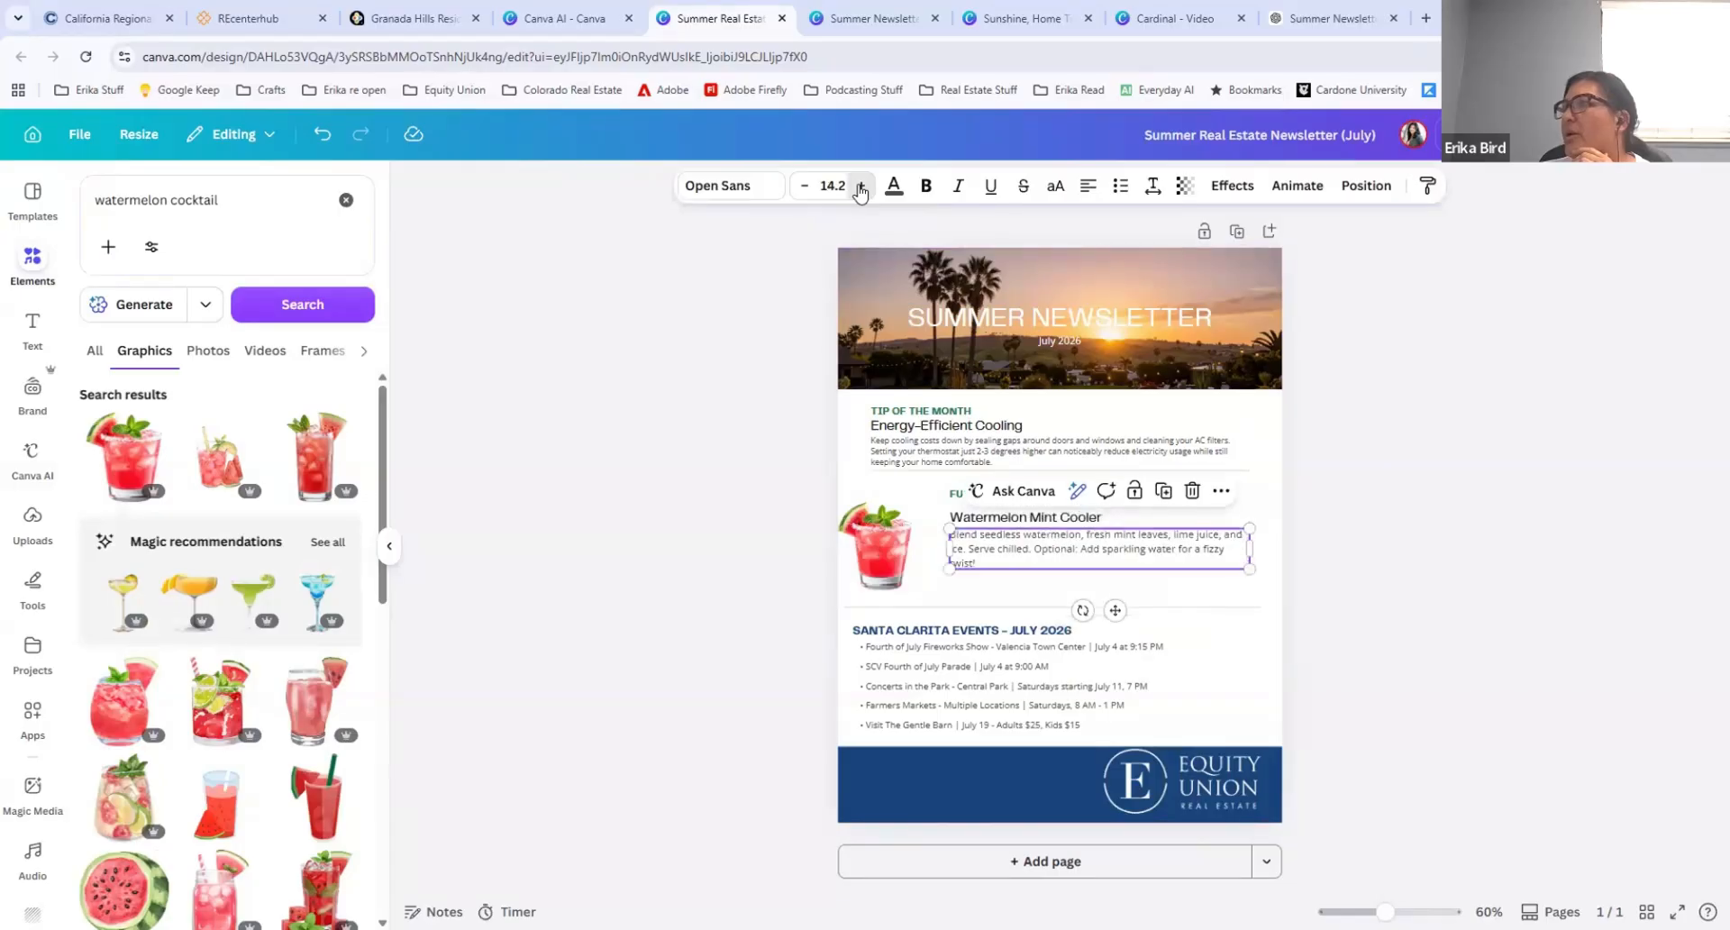
pyautogui.click(861, 186)
pyautogui.click(860, 187)
pyautogui.moveTo(1113, 609); pyautogui.dragTo(1114, 623)
pyautogui.moveTo(886, 531); pyautogui.dragTo(881, 535)
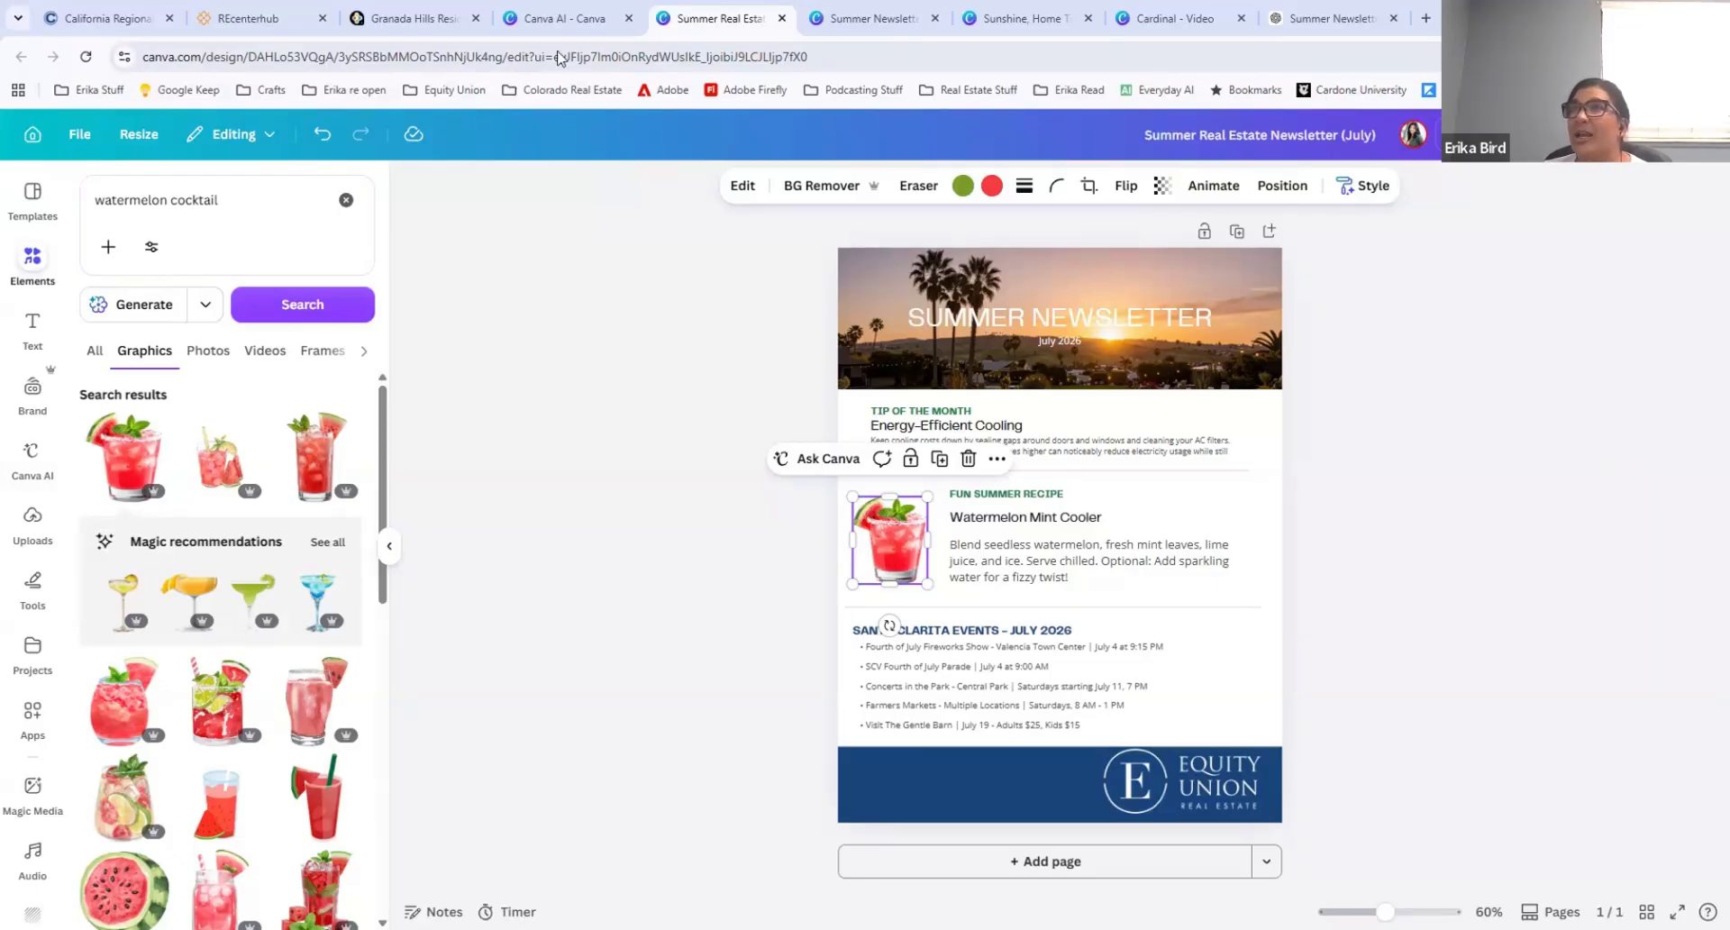
# Step: Open the SRAR Template design from the Canva home page and review its three newsletter pages
pyautogui.click(561, 19)
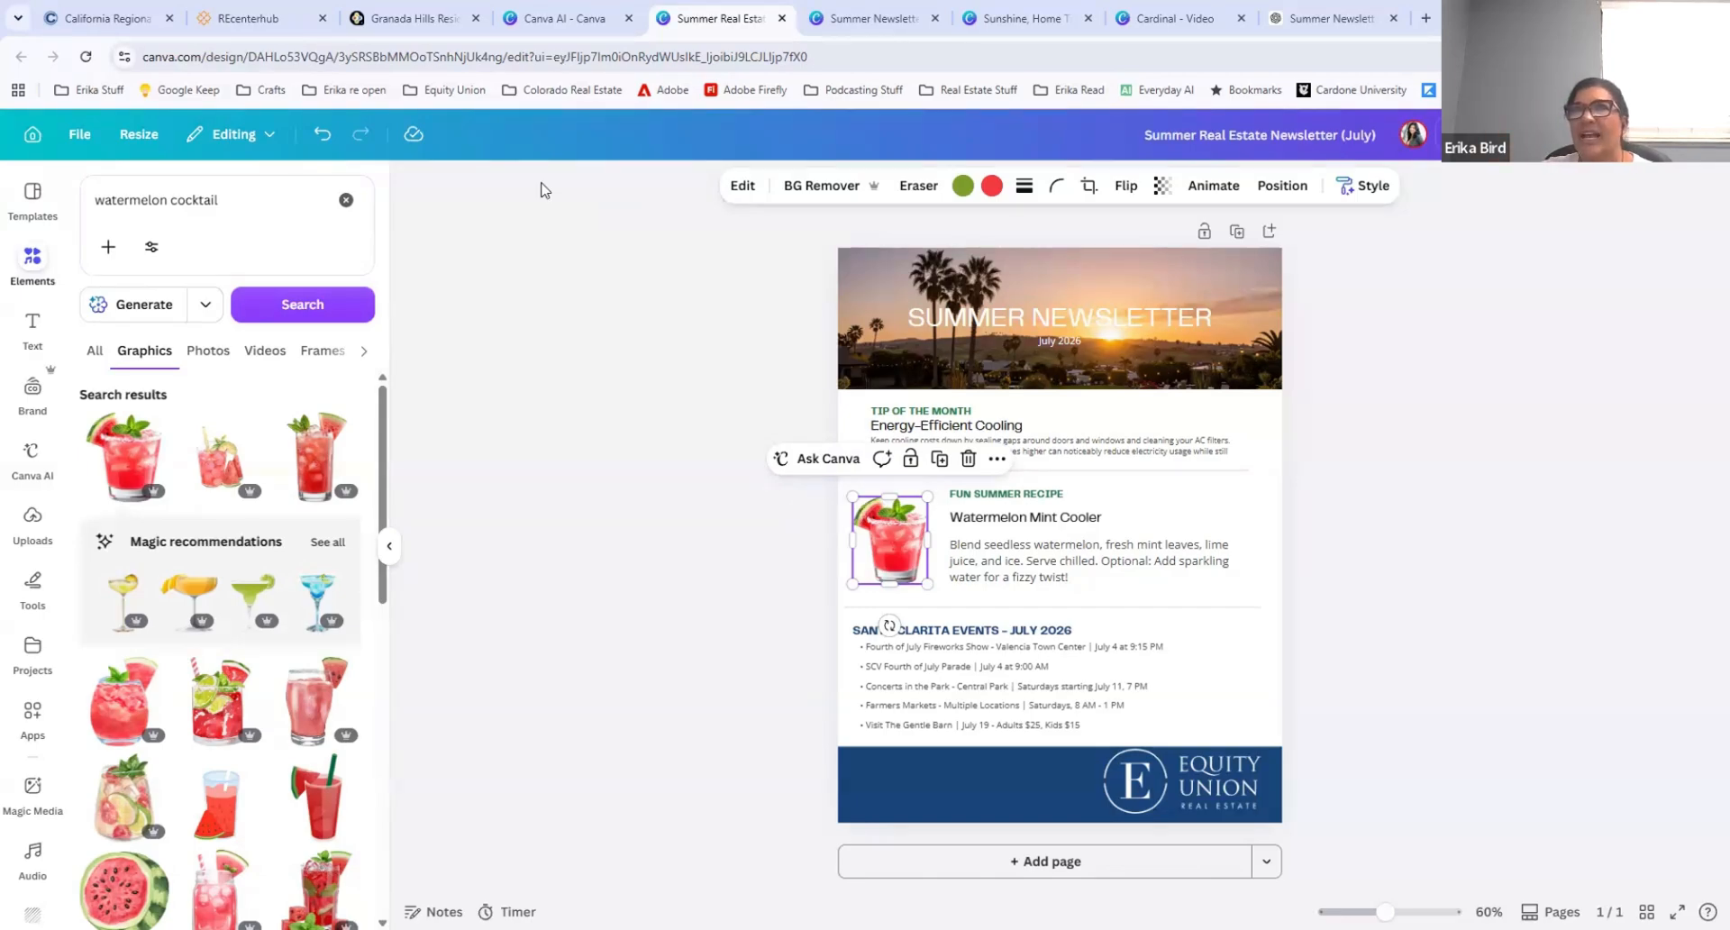
pyautogui.click(48, 278)
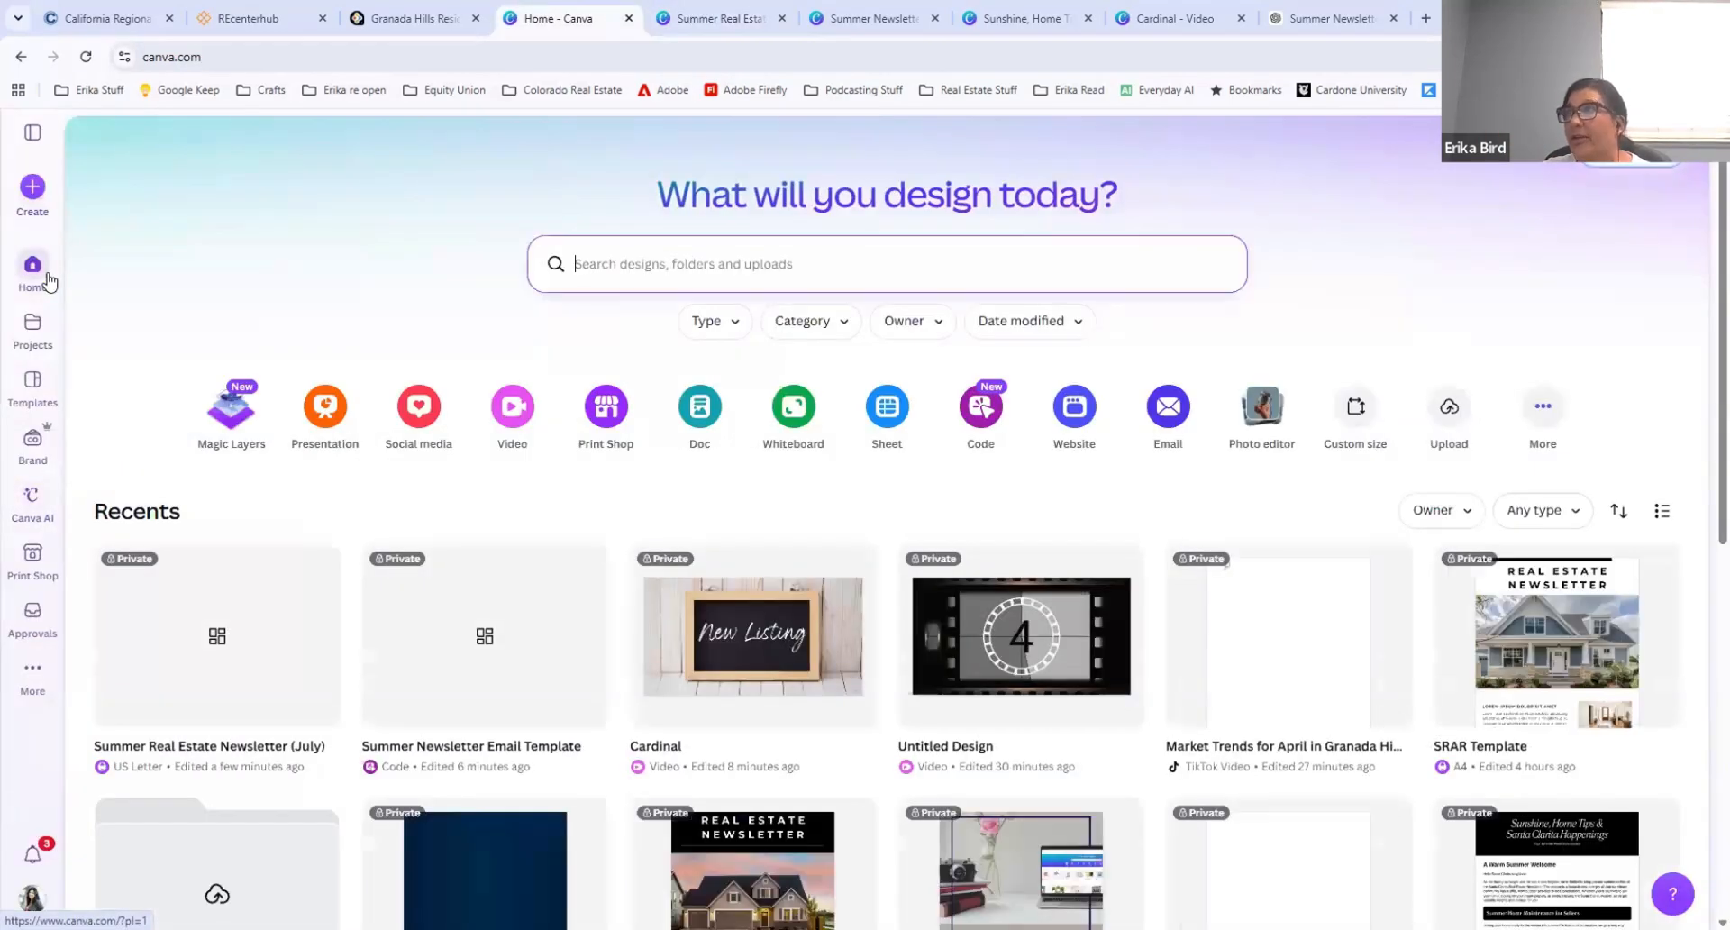
pyautogui.click(981, 622)
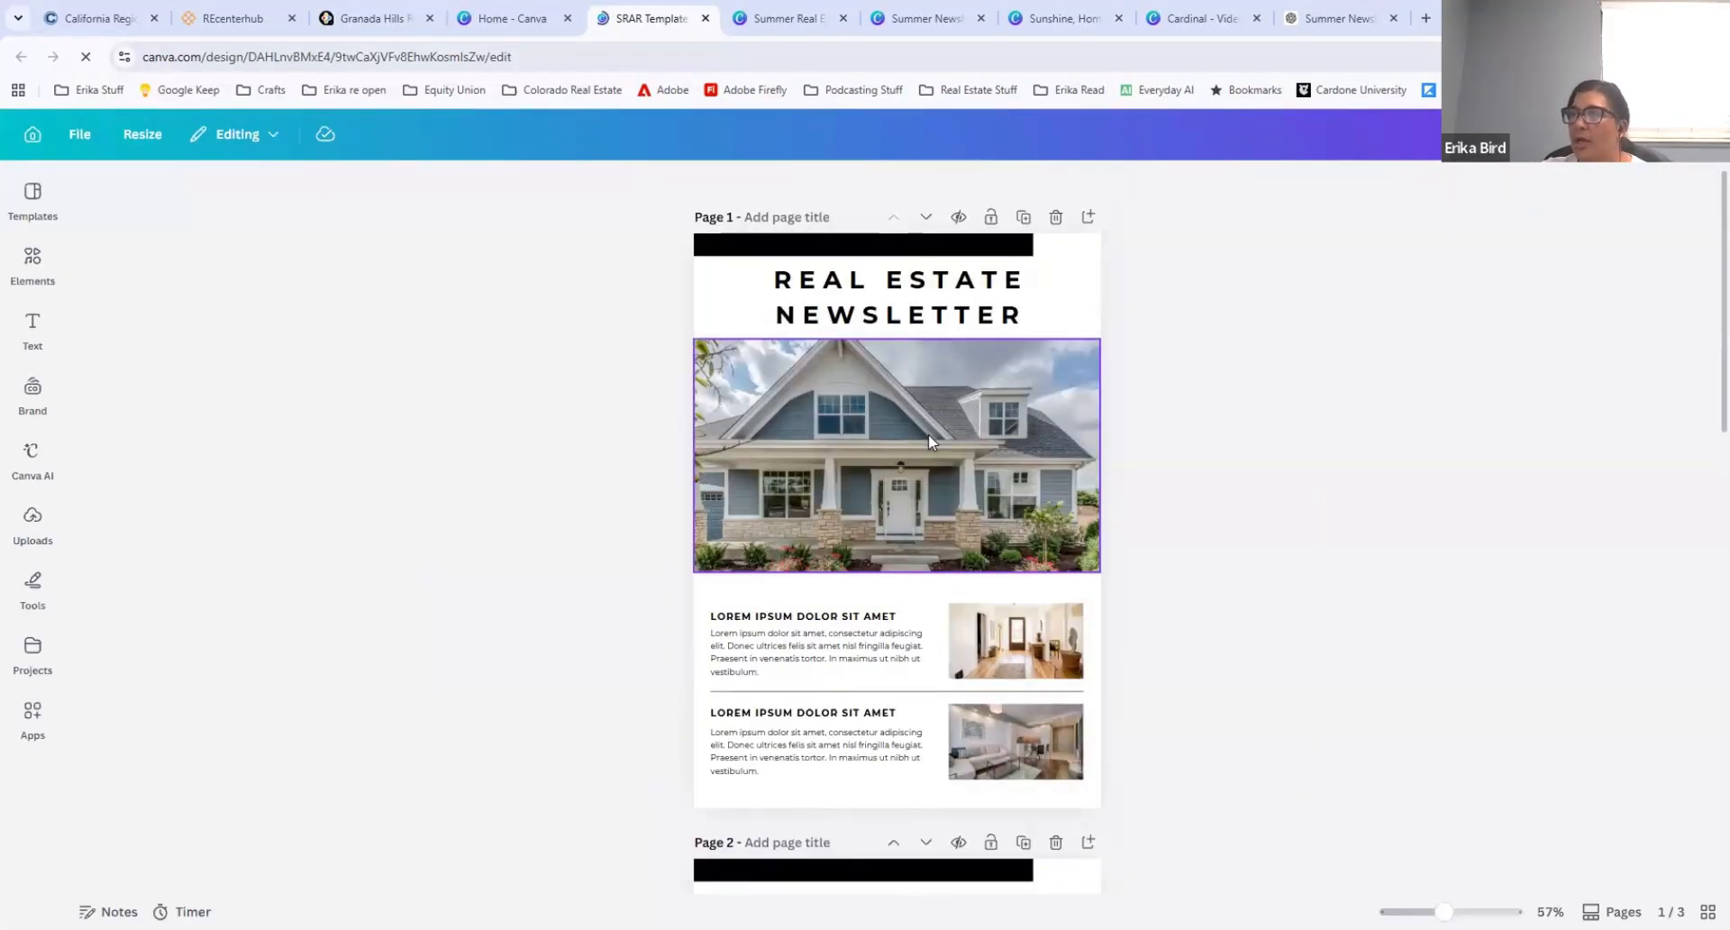
pyautogui.scroll(-10, 929, 435)
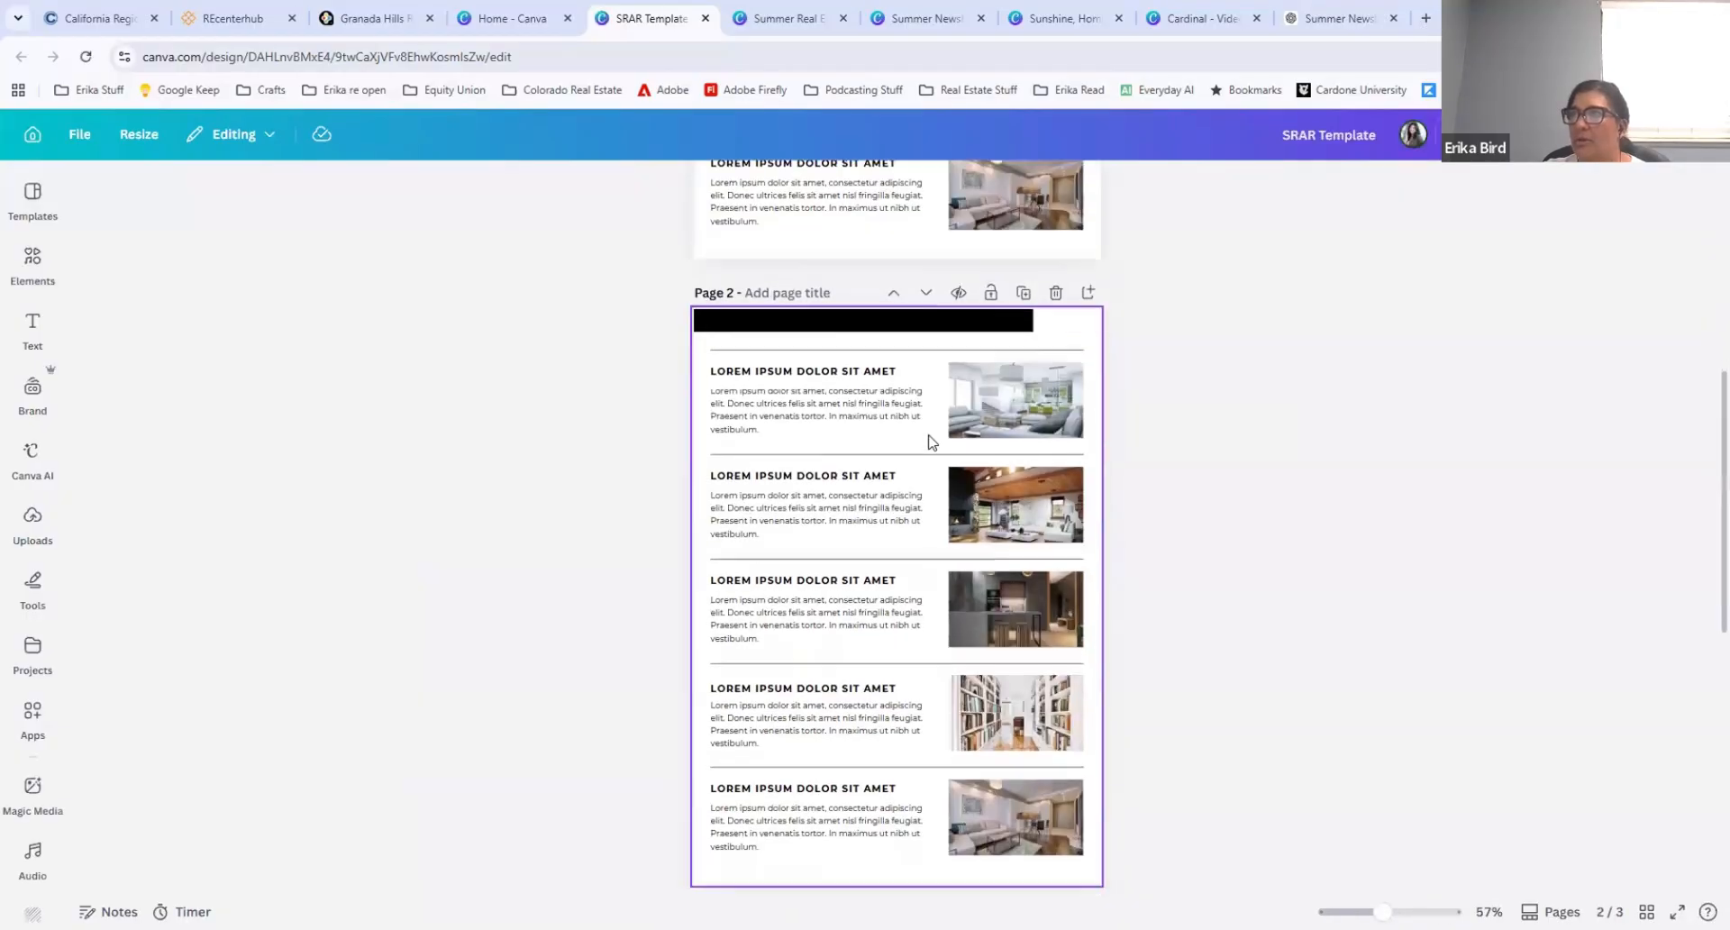
pyautogui.scroll(-4, 929, 438)
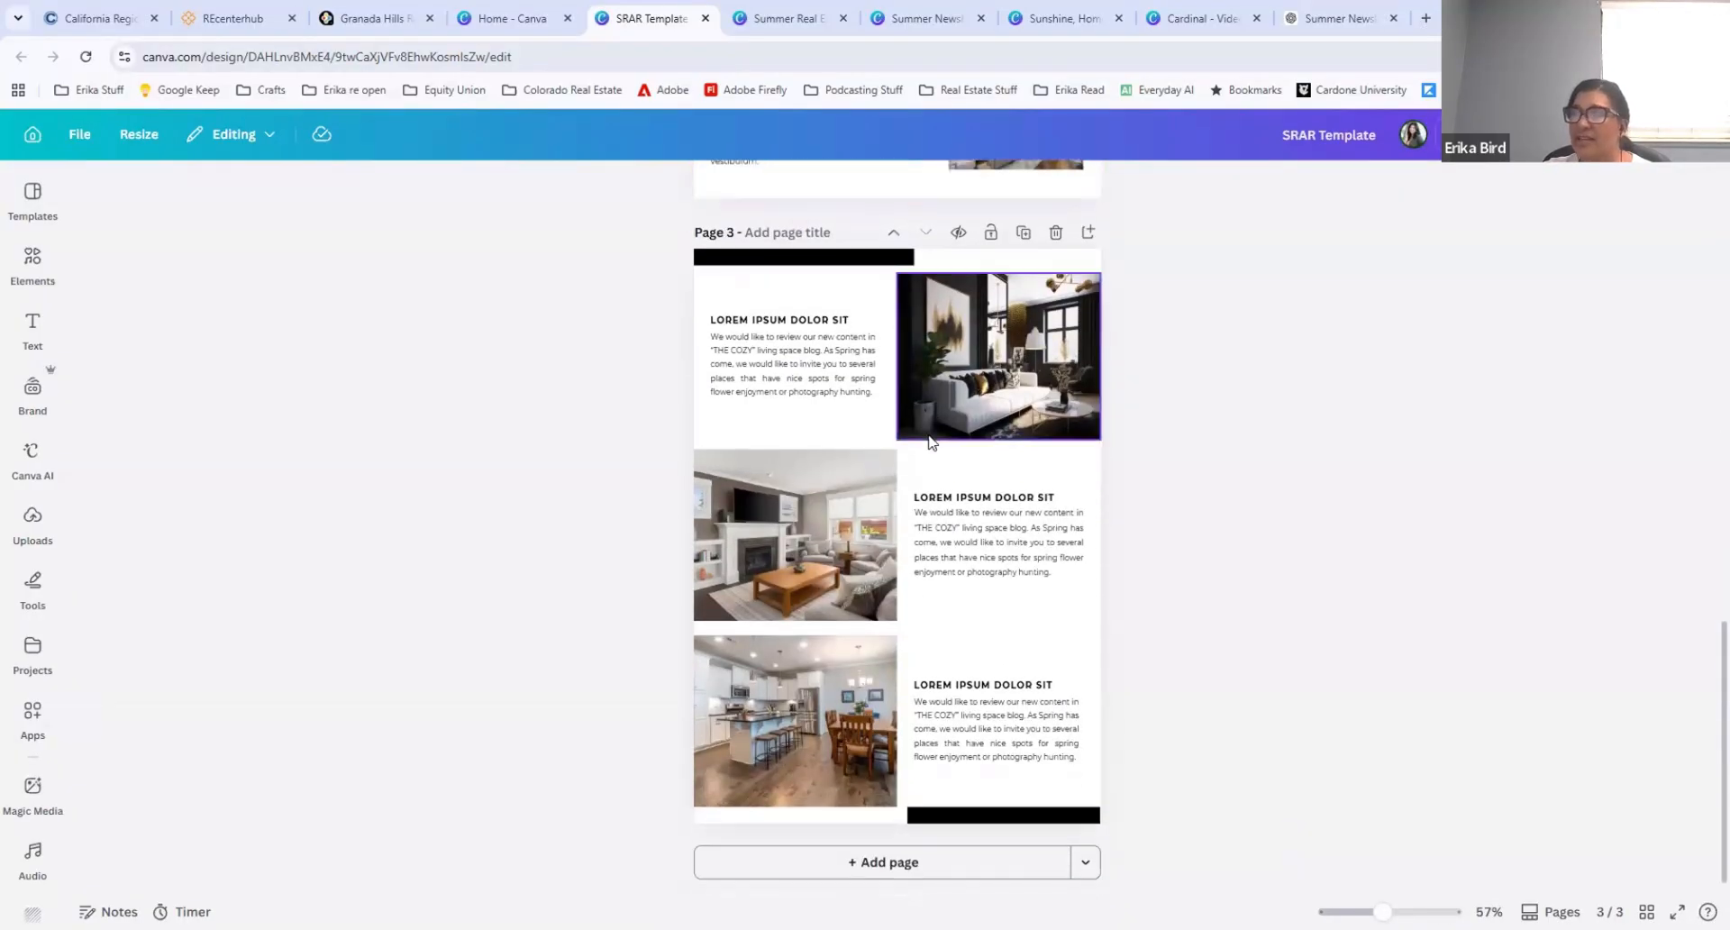
pyautogui.scroll(14, 937, 672)
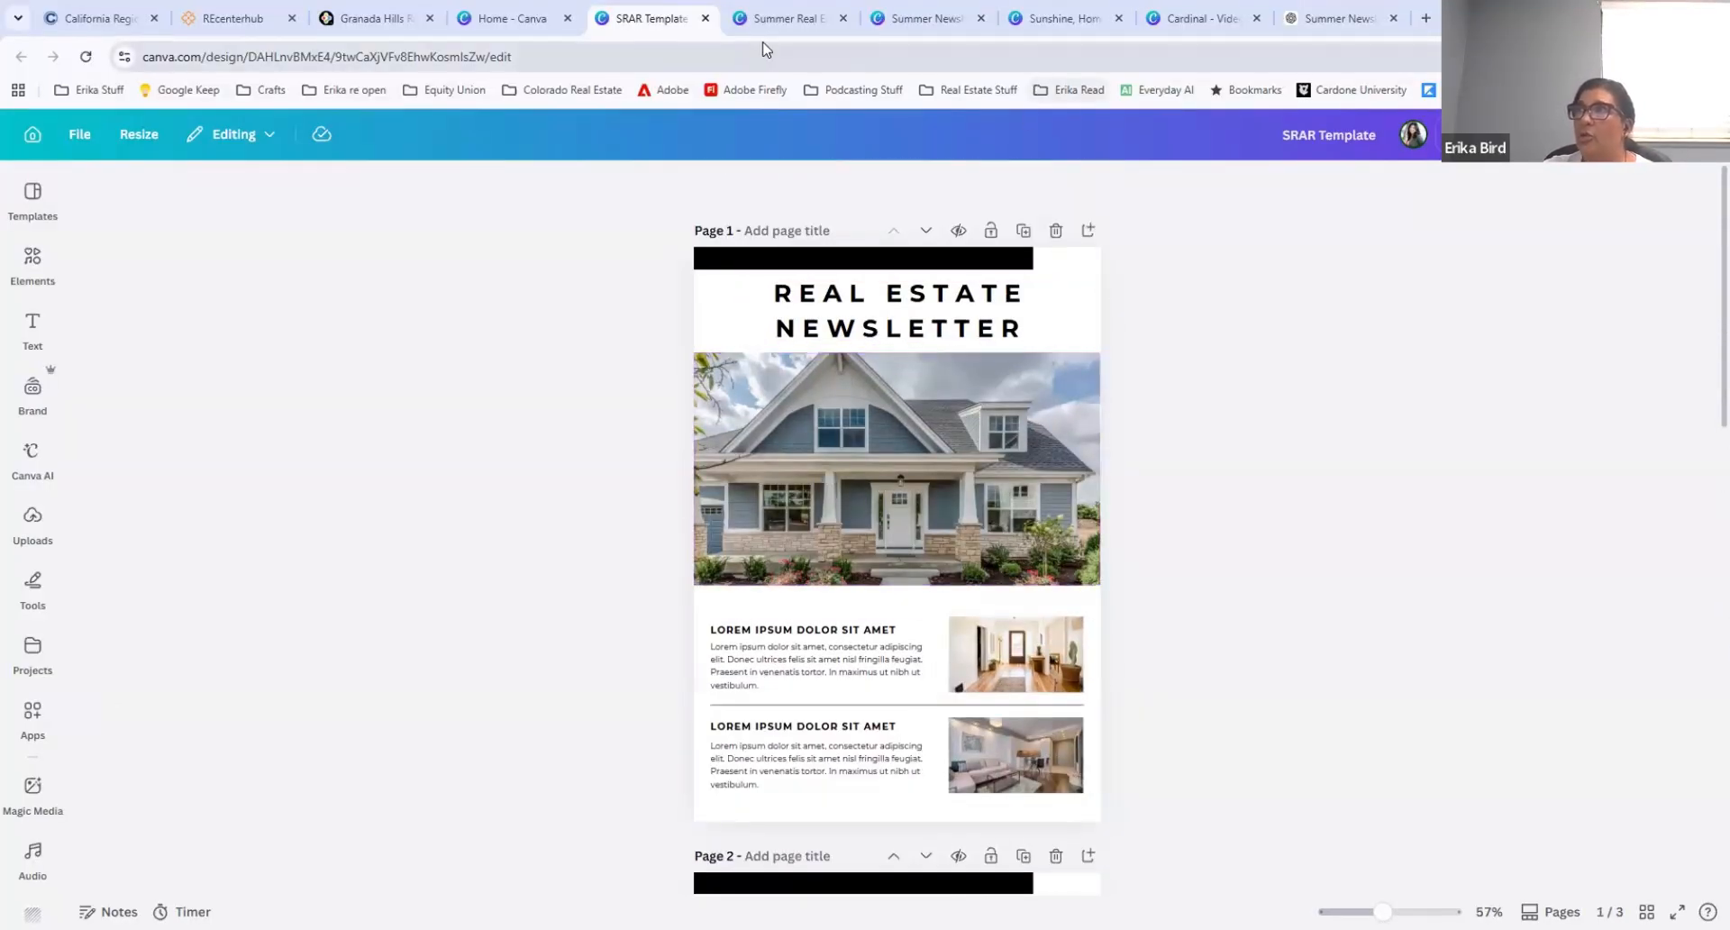
# Step: Return to the Summer Real Estate Newsletter (July) design and select the Energy-Efficient Cooling title
pyautogui.click(740, 28)
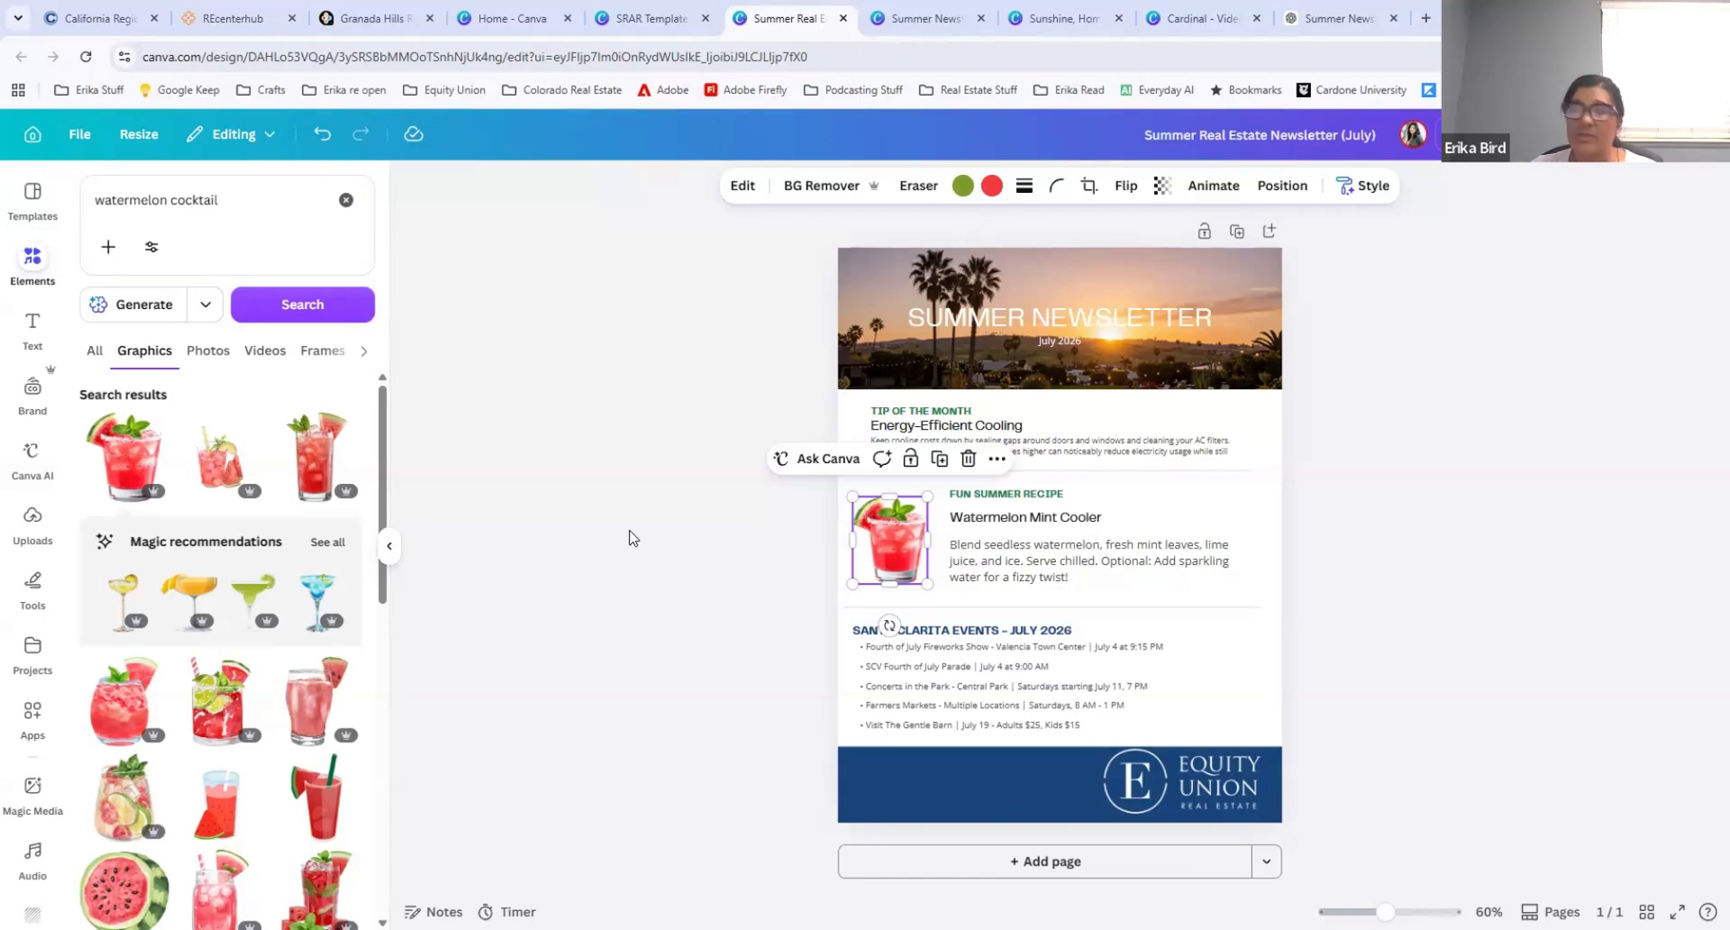
pyautogui.click(1183, 430)
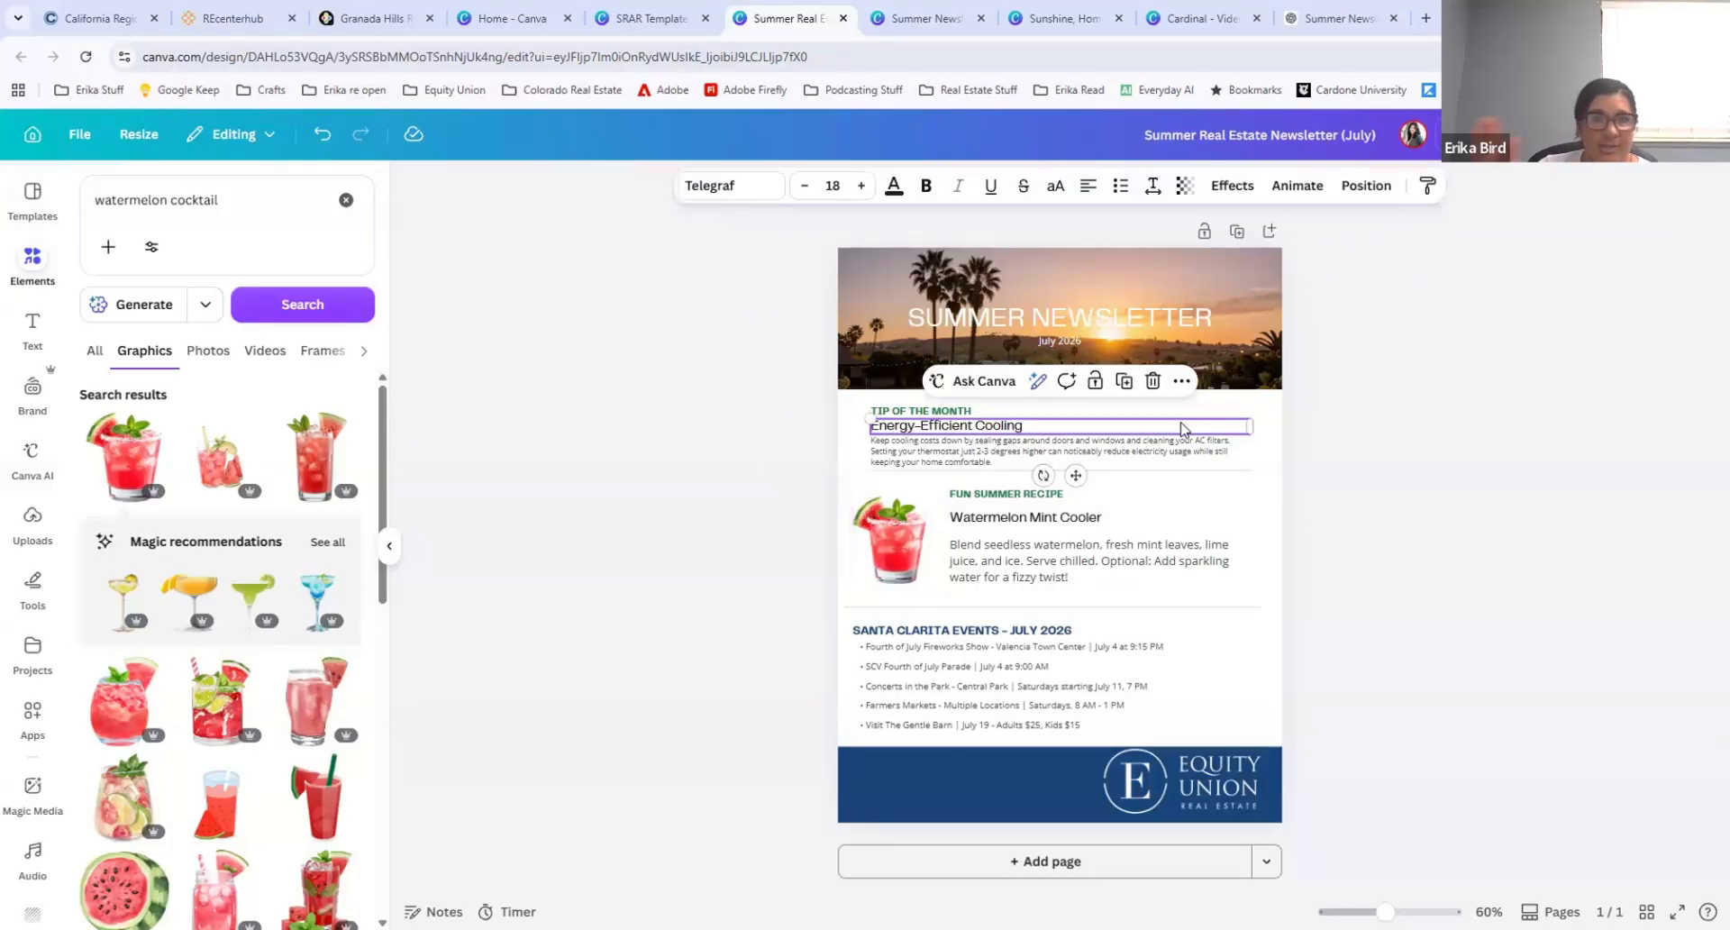